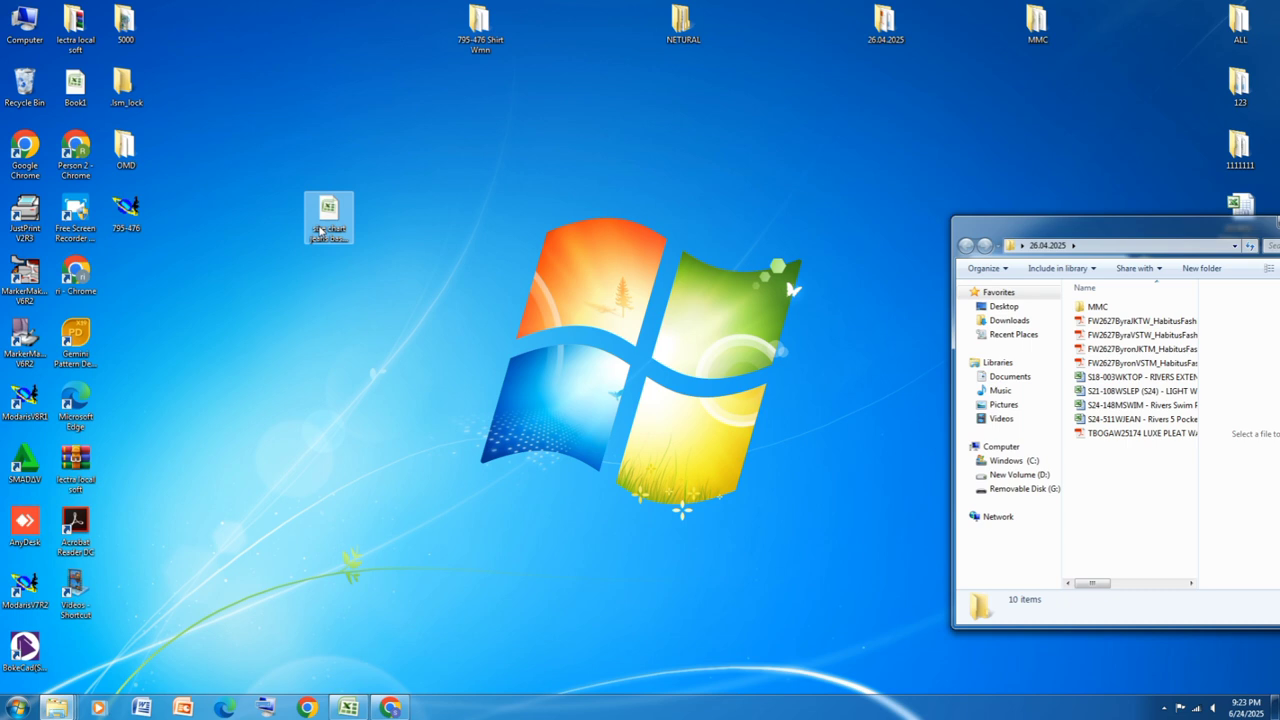
Step: Create a desktop folder named "size chart jeans basic line", copying the name from the spreadsheet file
right_click(320, 230)
click(377, 459)
key(ctrl+c)
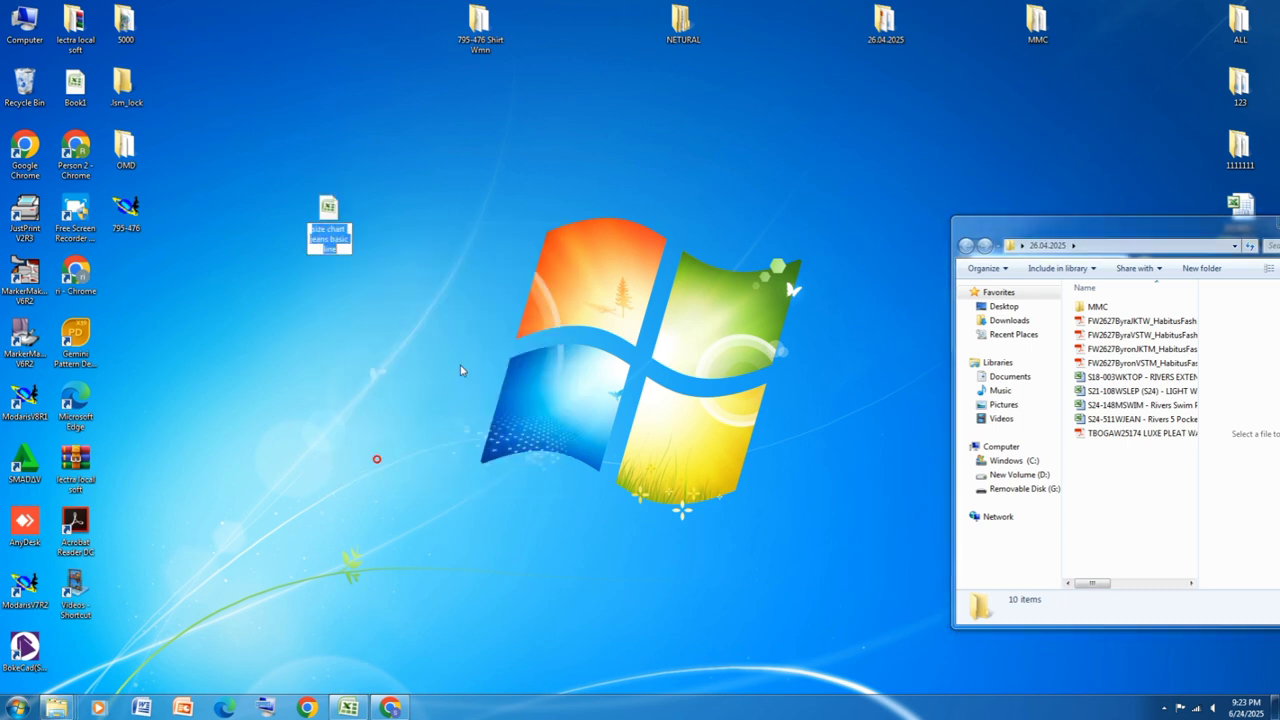
click(455, 255)
right_click(455, 249)
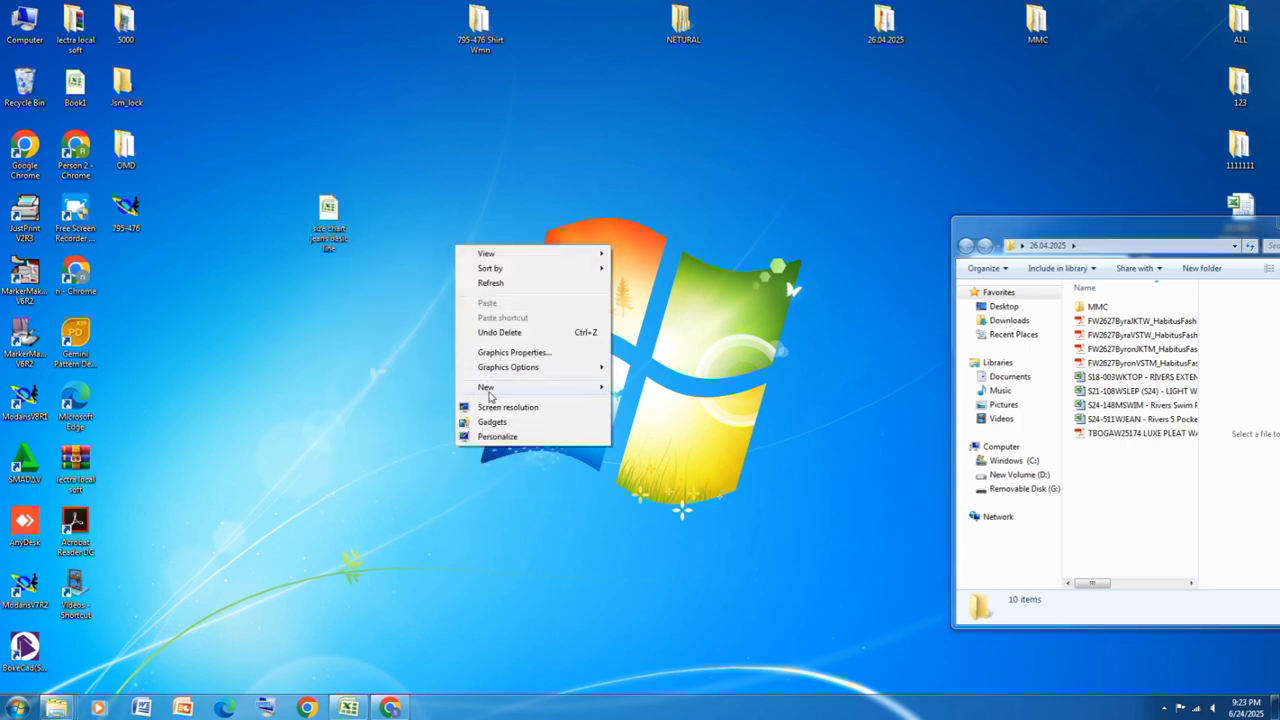
click(488, 390)
click(642, 387)
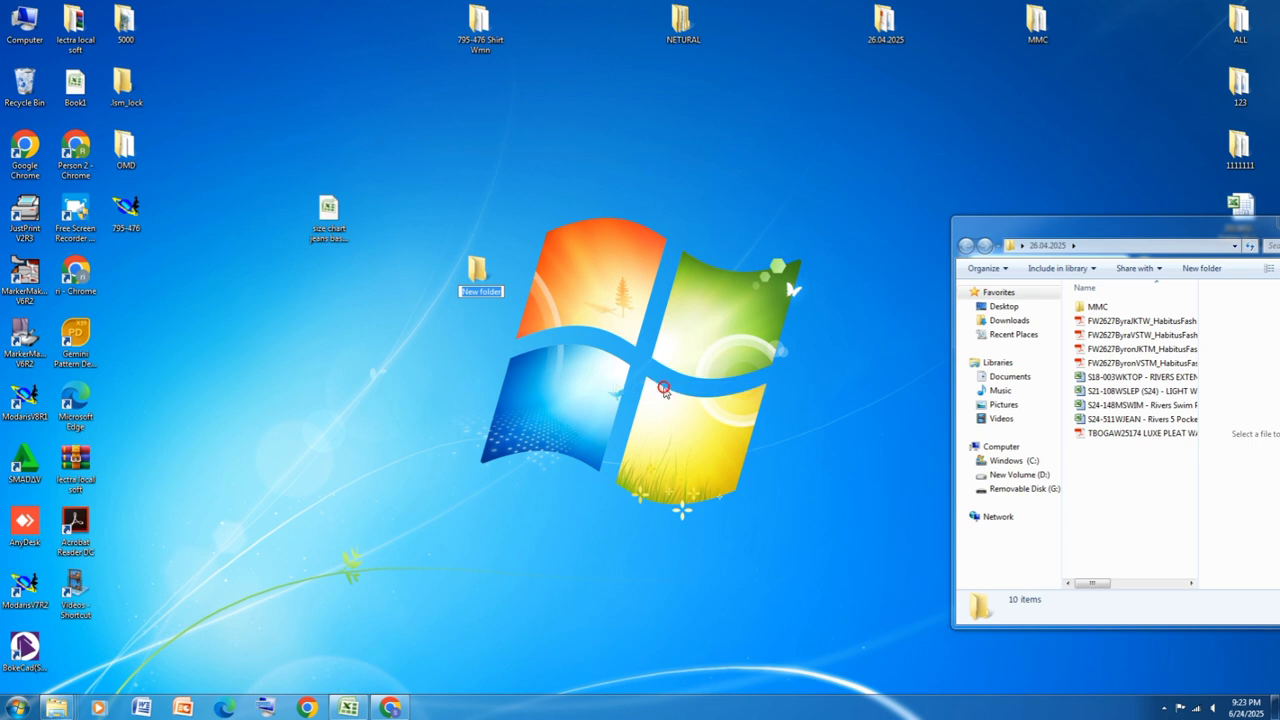
key(ctrl+v)
click(492, 386)
Step: Move the size chart spreadsheet into the new folder and open that folder in a smaller window
click(338, 245)
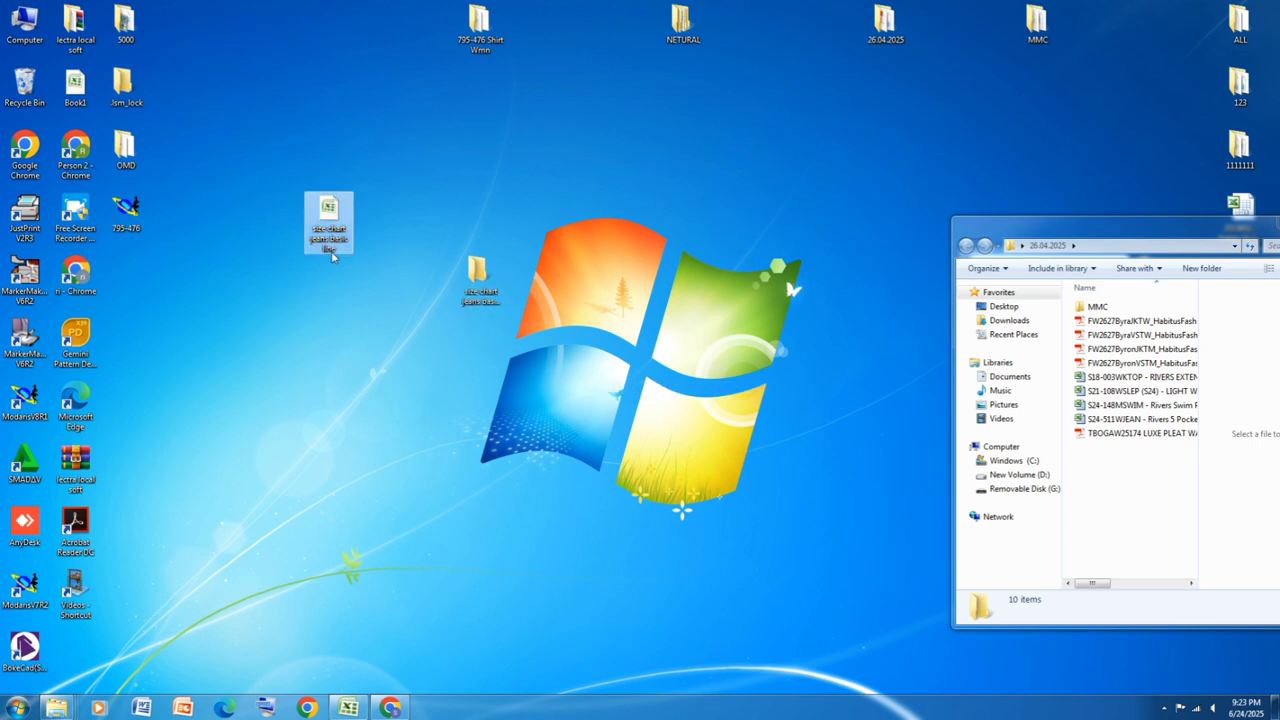
drag(325, 255, 376, 153)
double_click(376, 152)
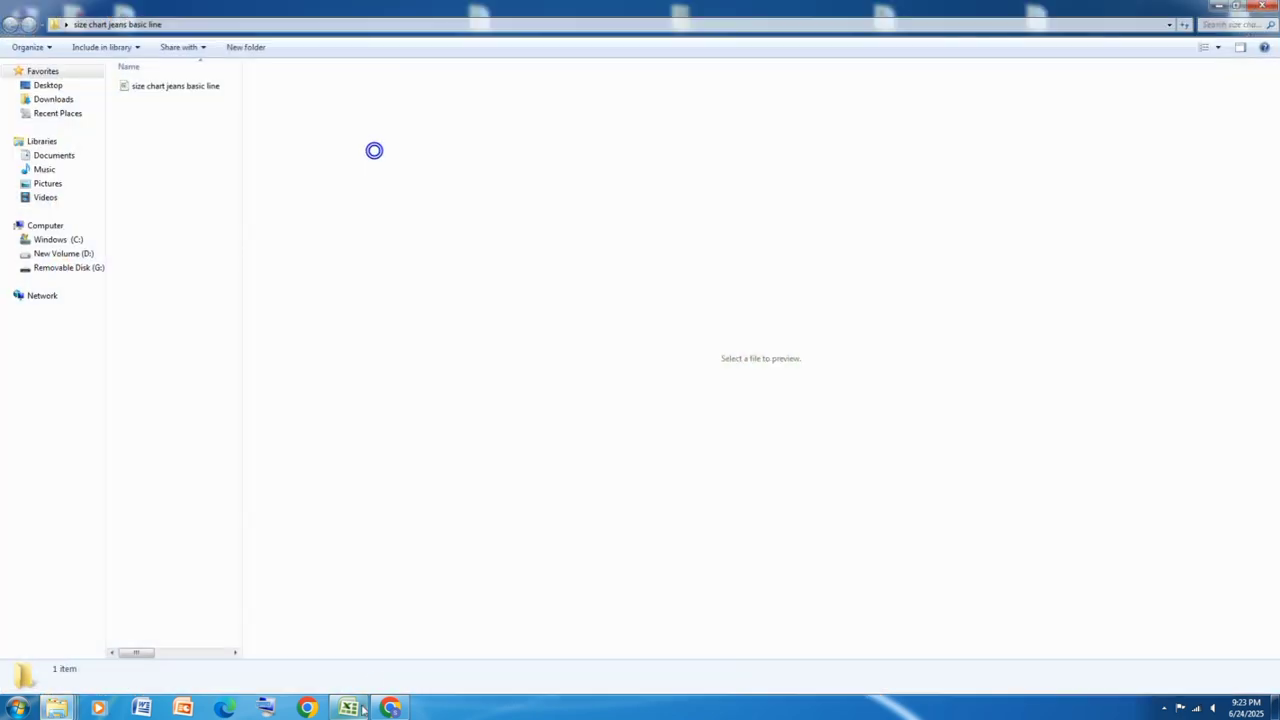
click(1237, 6)
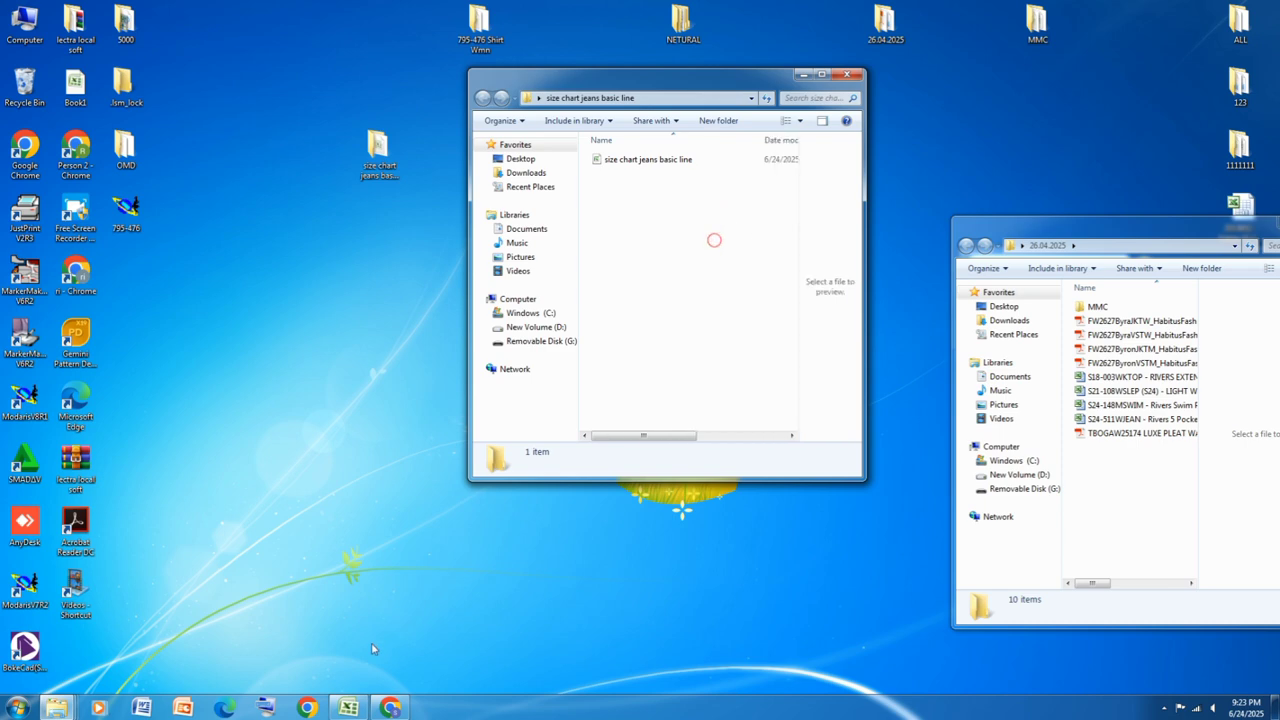
Step: Open the size chart jeans basic line spreadsheet to view the jeans measurements, and minimize it
click(348, 708)
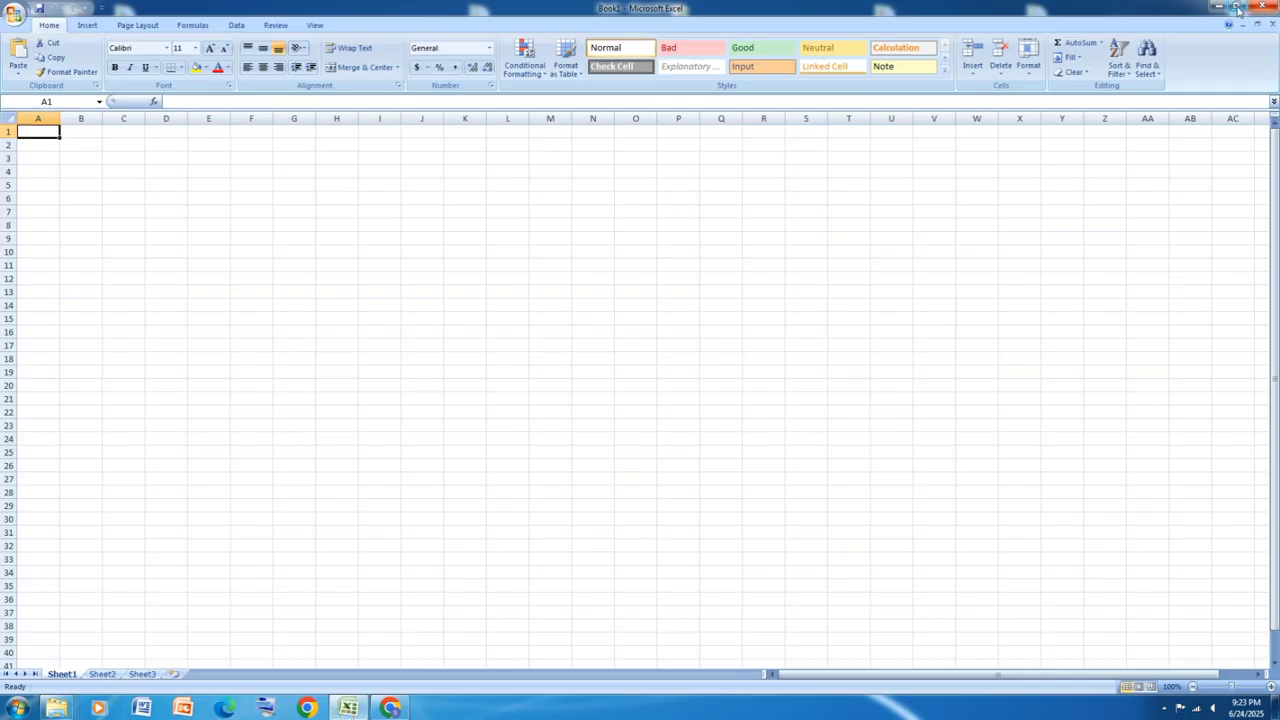
click(1244, 7)
double_click(673, 162)
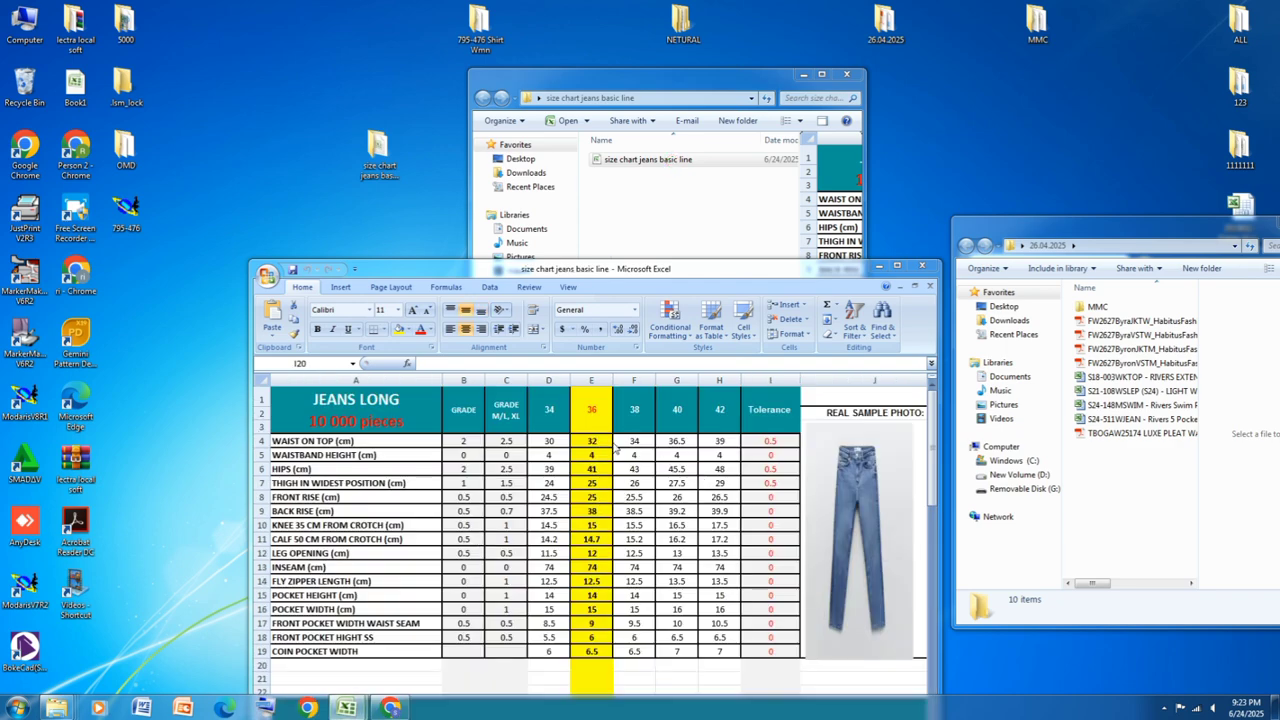
click(878, 267)
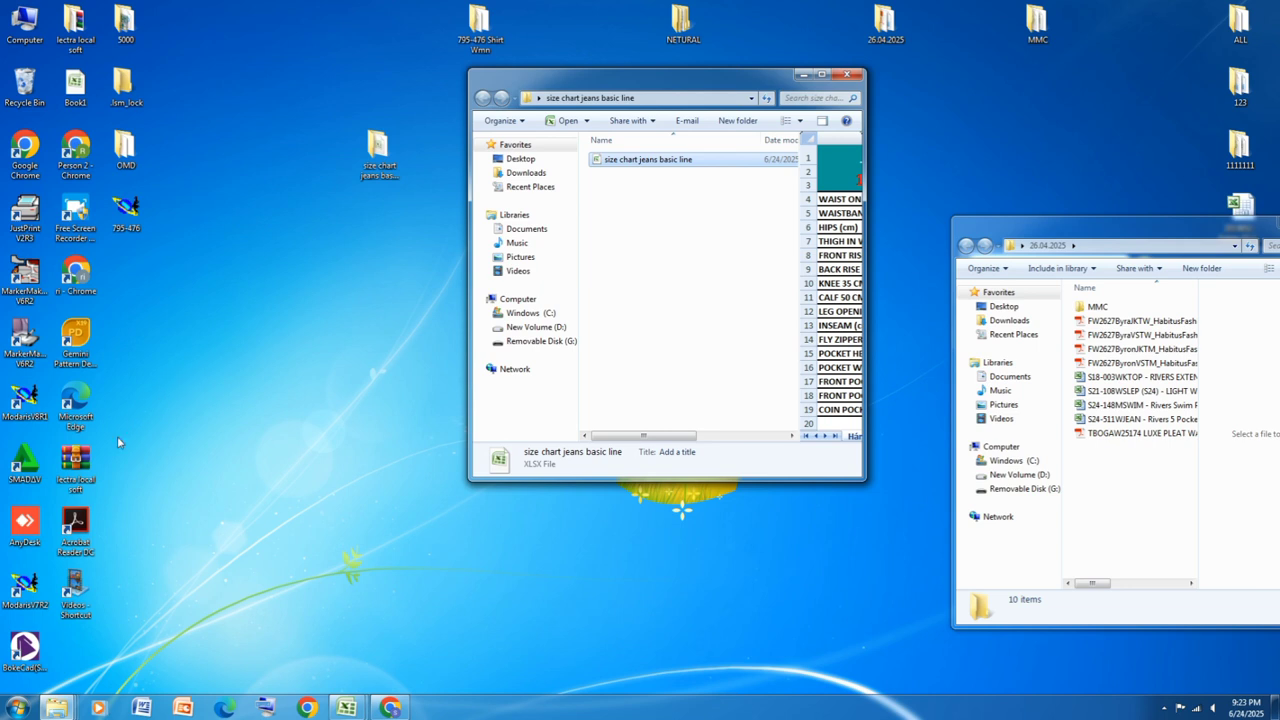
Step: Create a text document in the folder and enter alpha, 34, *36, 38, 40 and 42 on separate lines
right_click(659, 229)
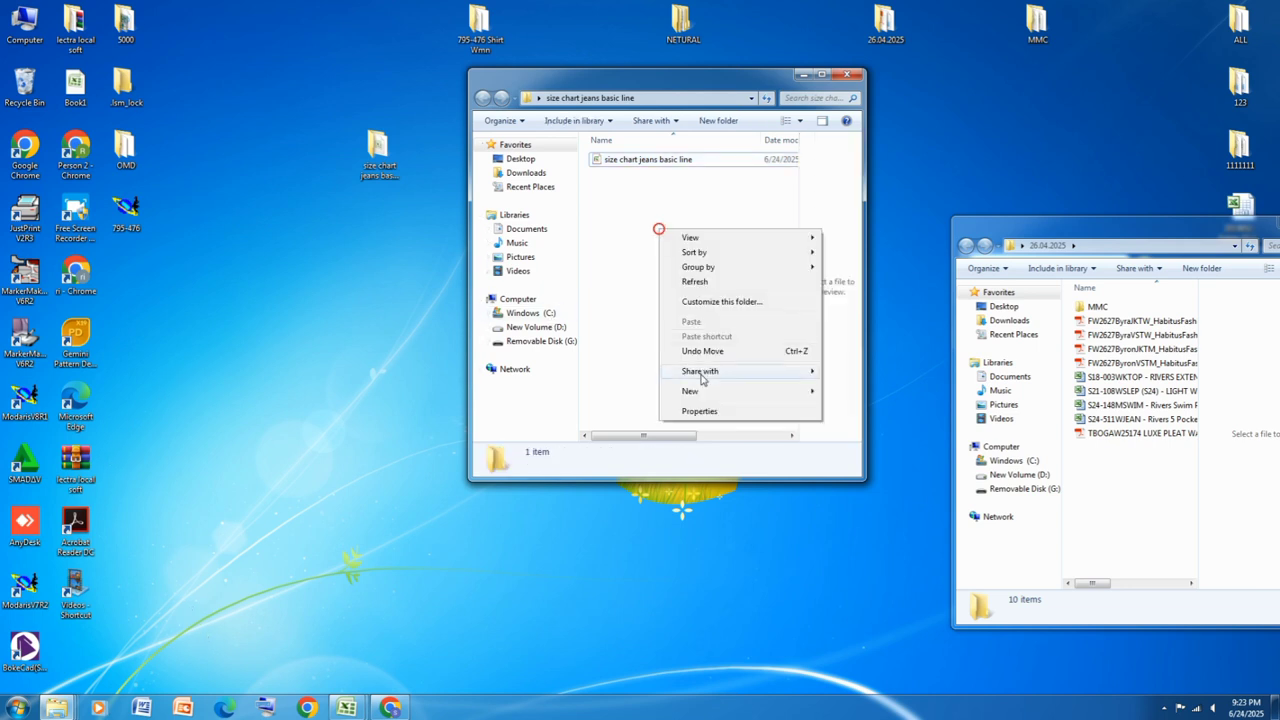
mouse_move(700, 391)
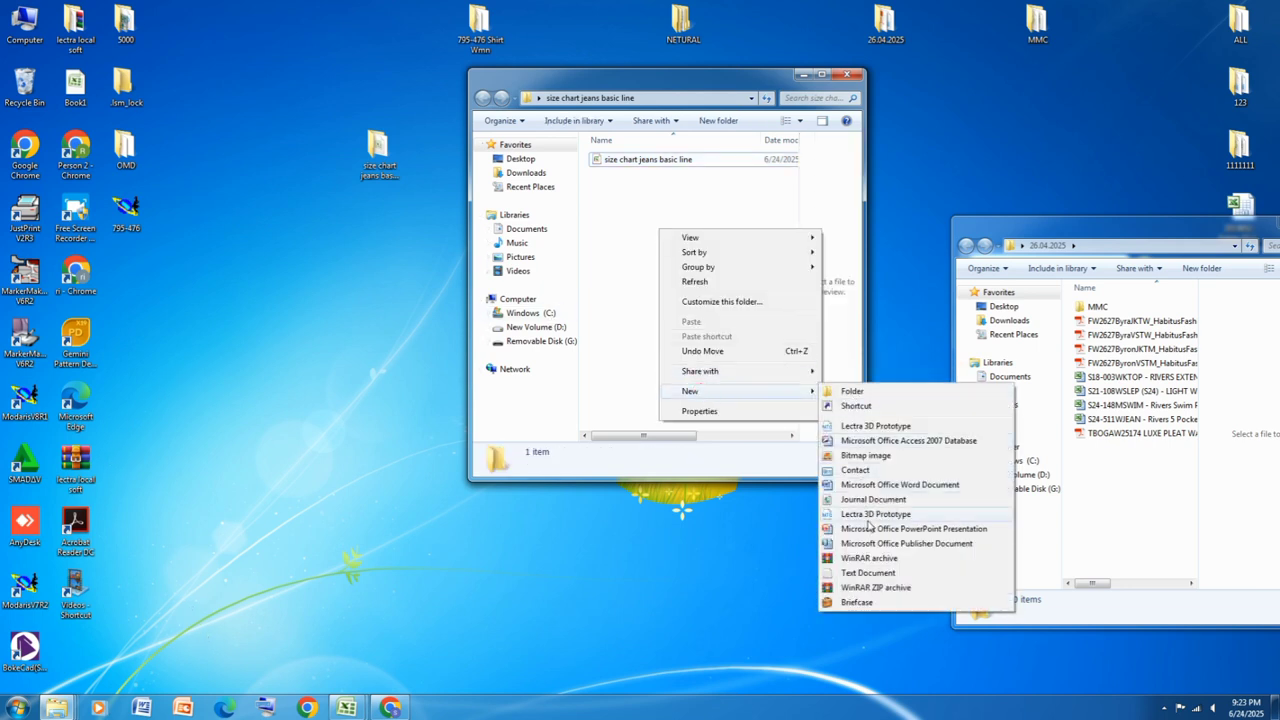
click(870, 574)
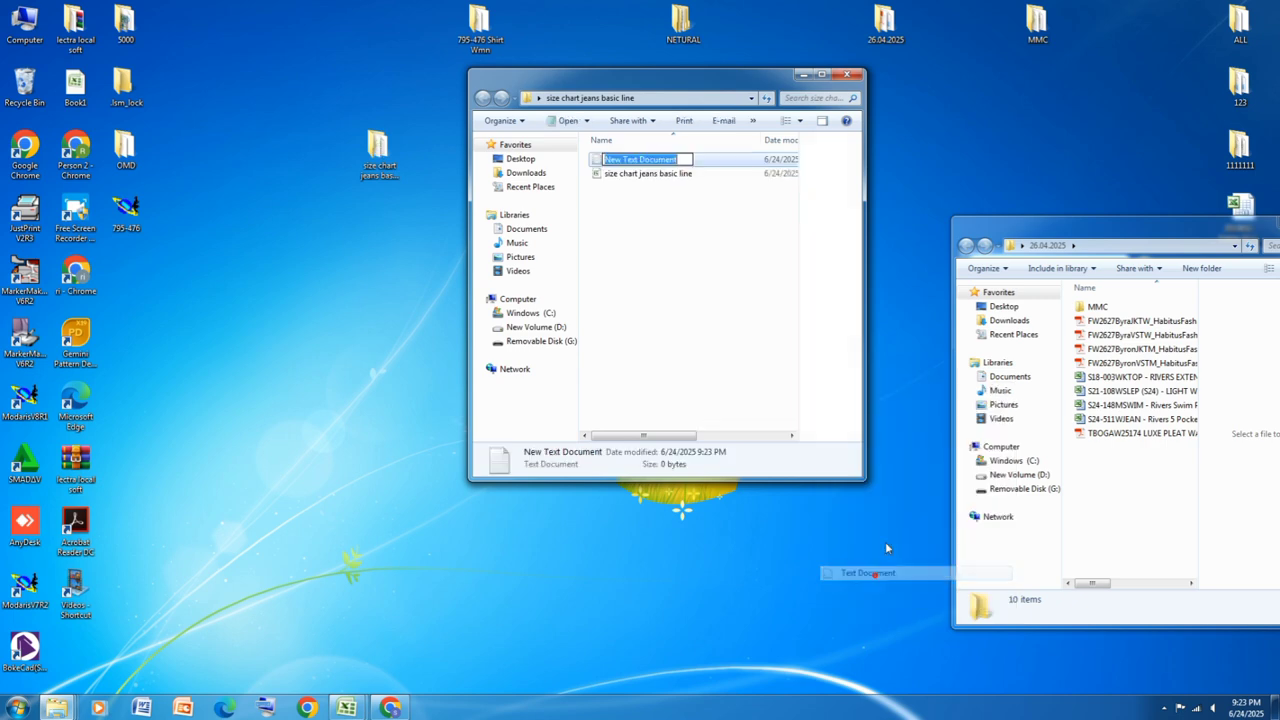
double_click(720, 160)
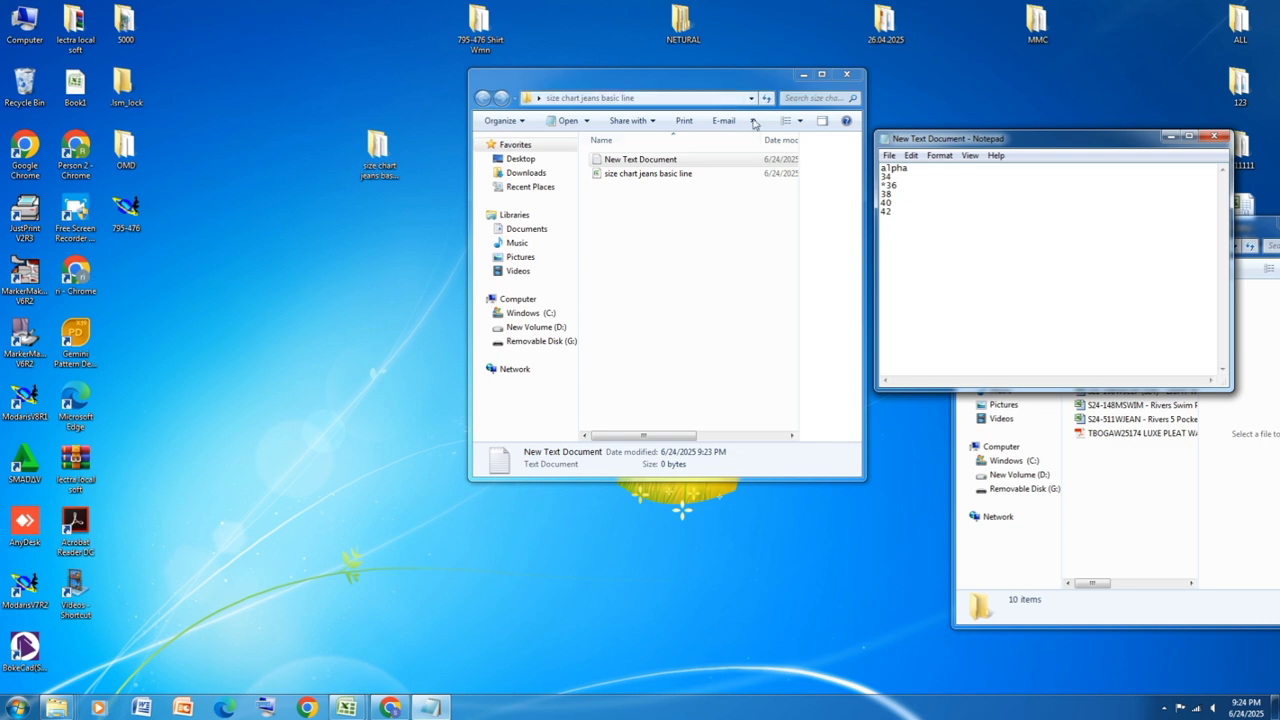
Step: Compare the sizes in the text document with the size columns of the jeans spreadsheet
click(346, 708)
click(380, 650)
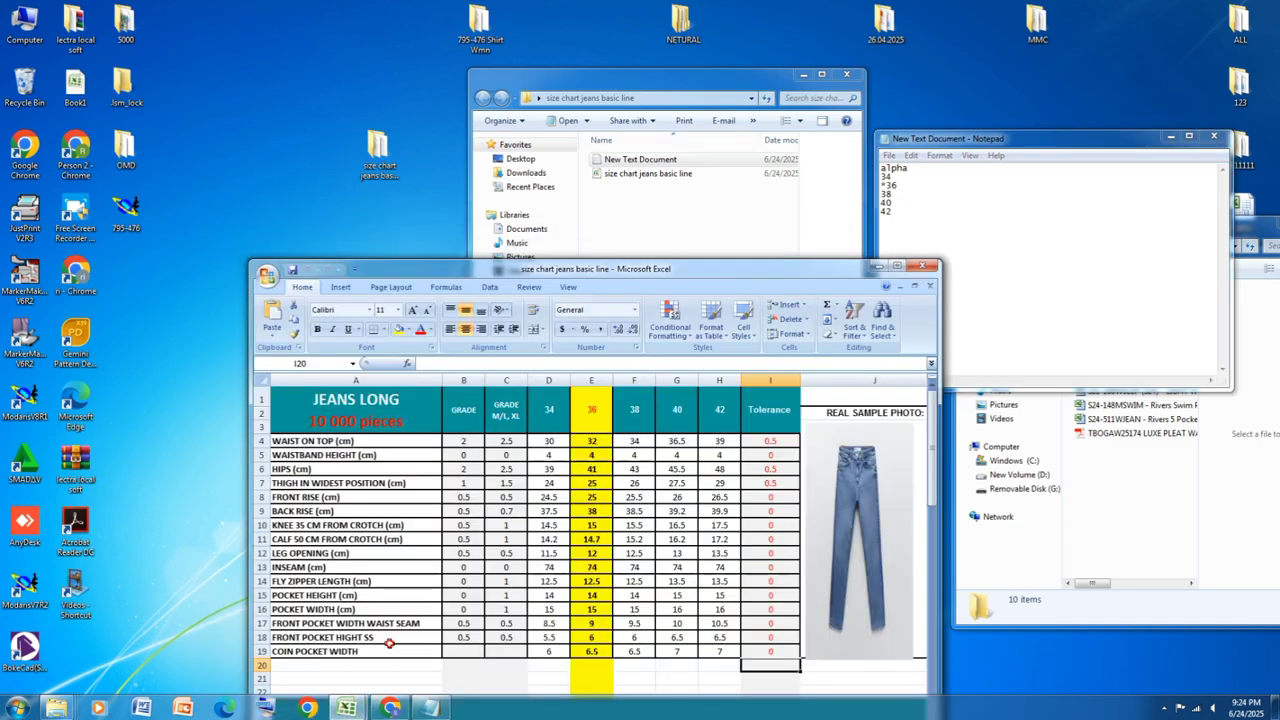
click(876, 267)
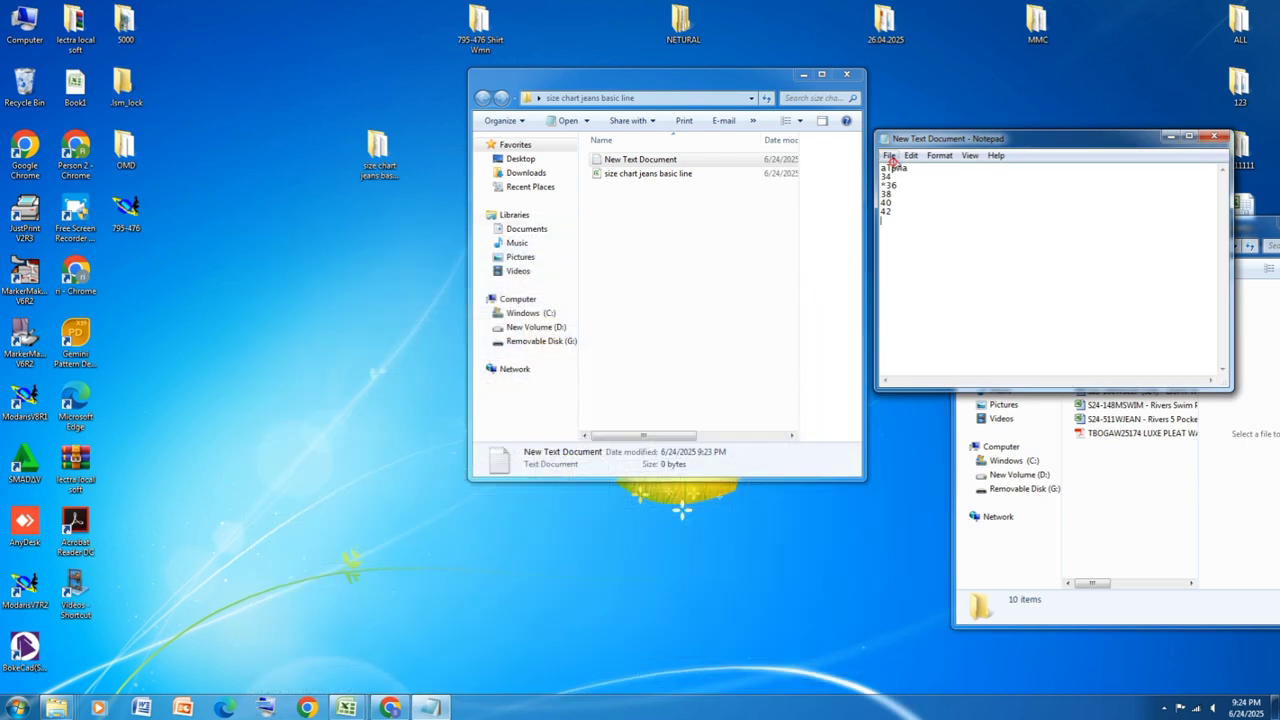
Step: Save and close the size list text document, and move the folder window aside
click(889, 155)
click(918, 200)
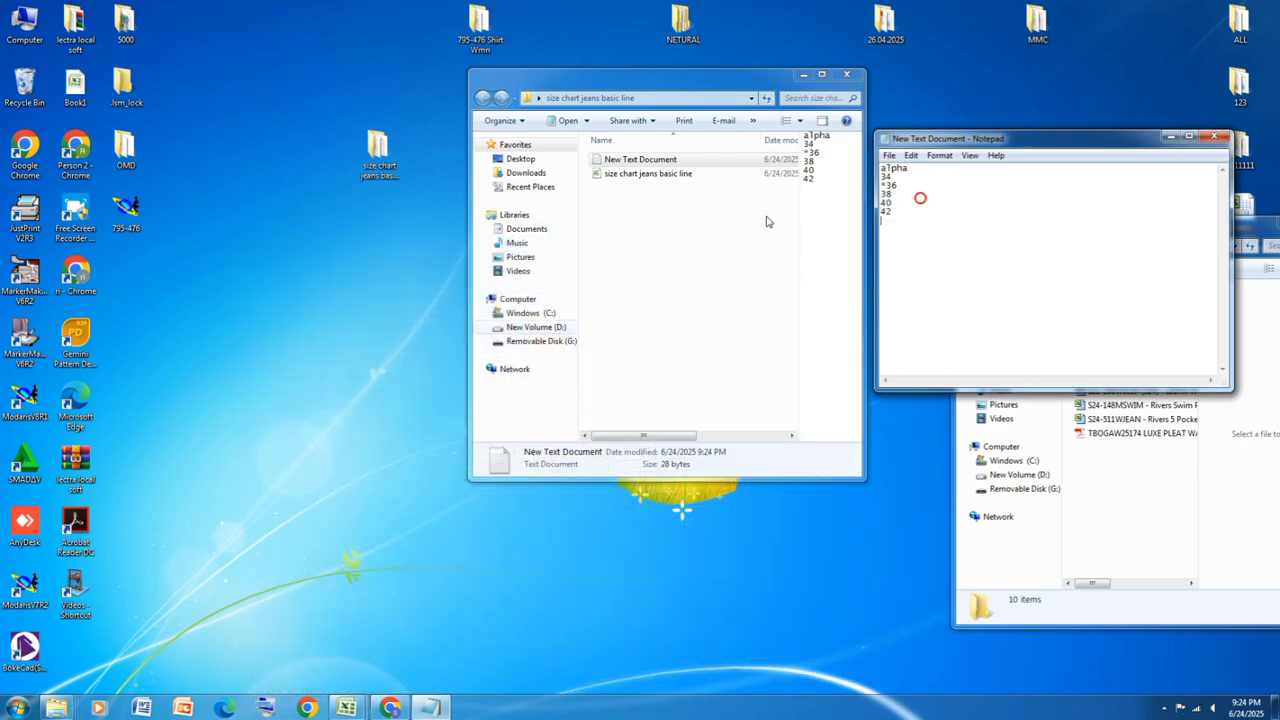
click(1215, 138)
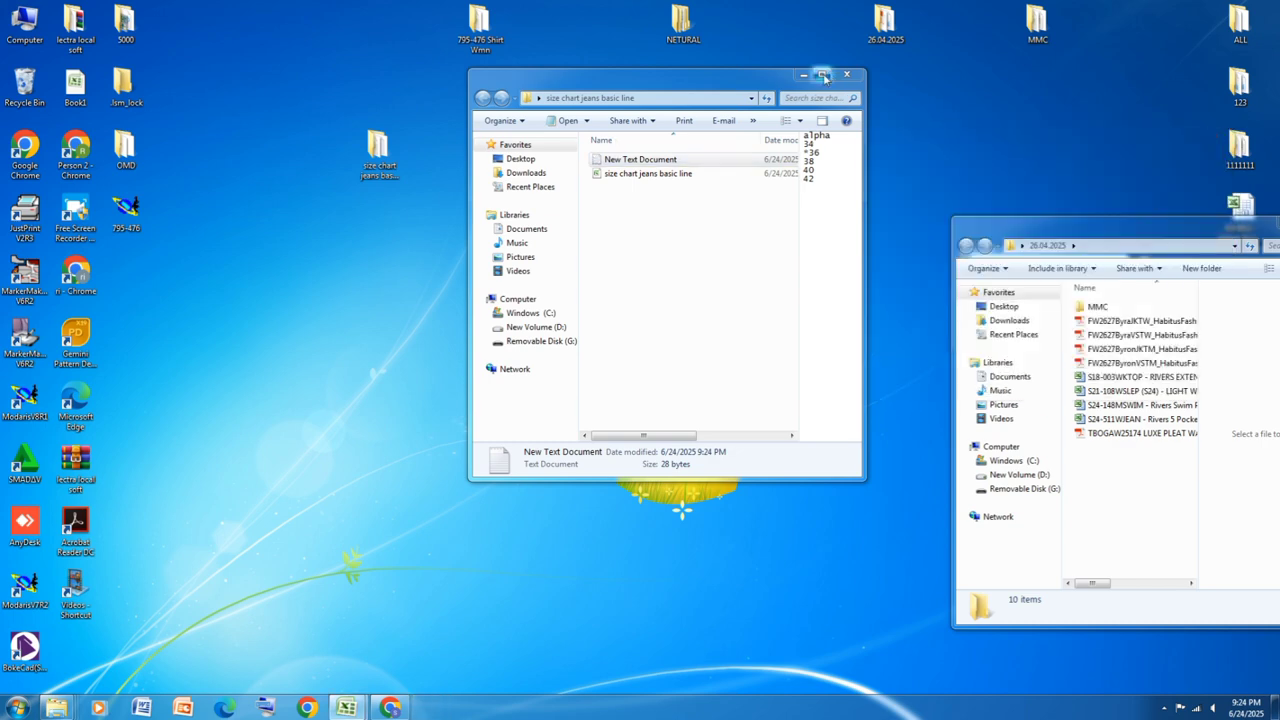
drag(736, 79, 1152, 155)
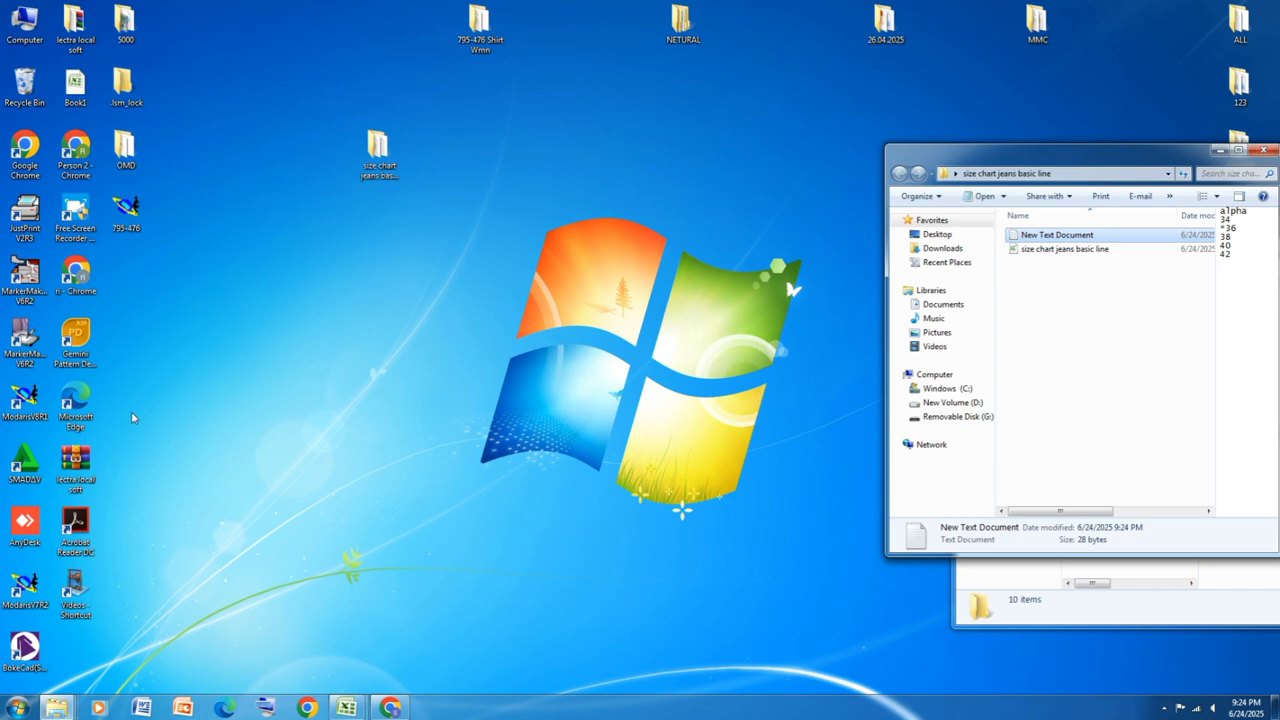
Step: Launch Modaris V8R1 and set all access paths to the desktop folder "size chart jeans basic line"
double_click(35, 424)
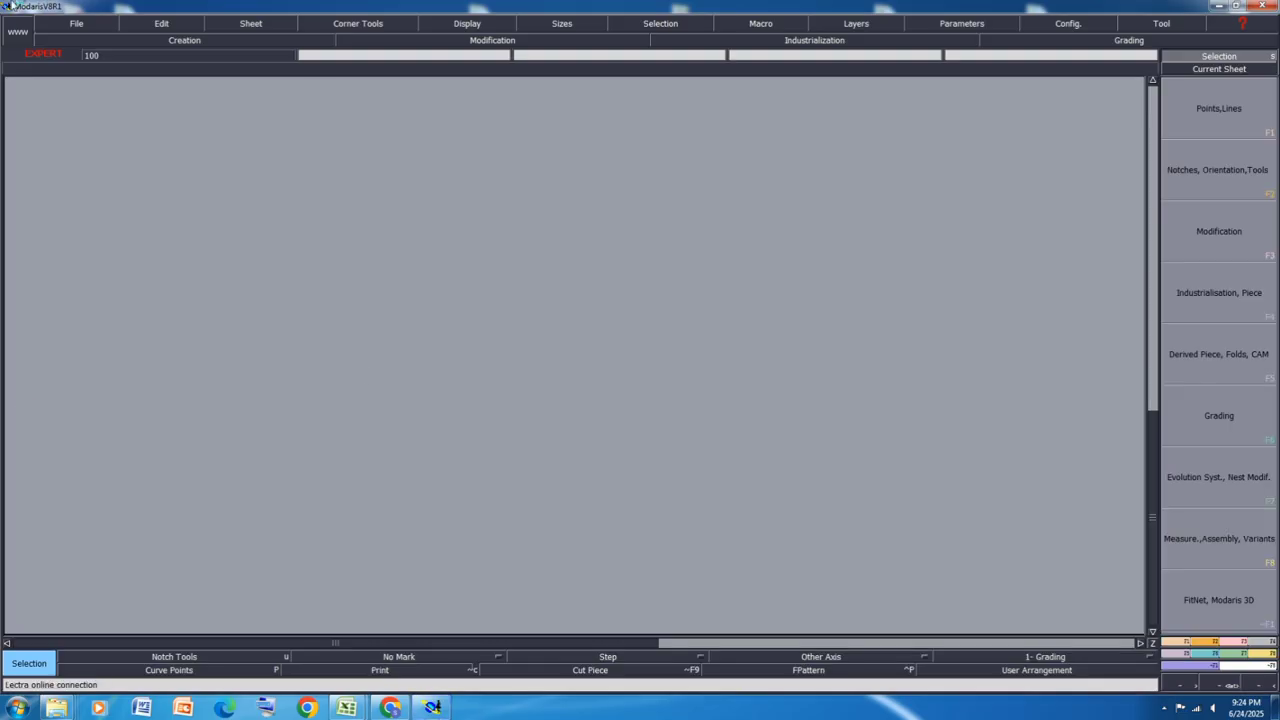
click(79, 25)
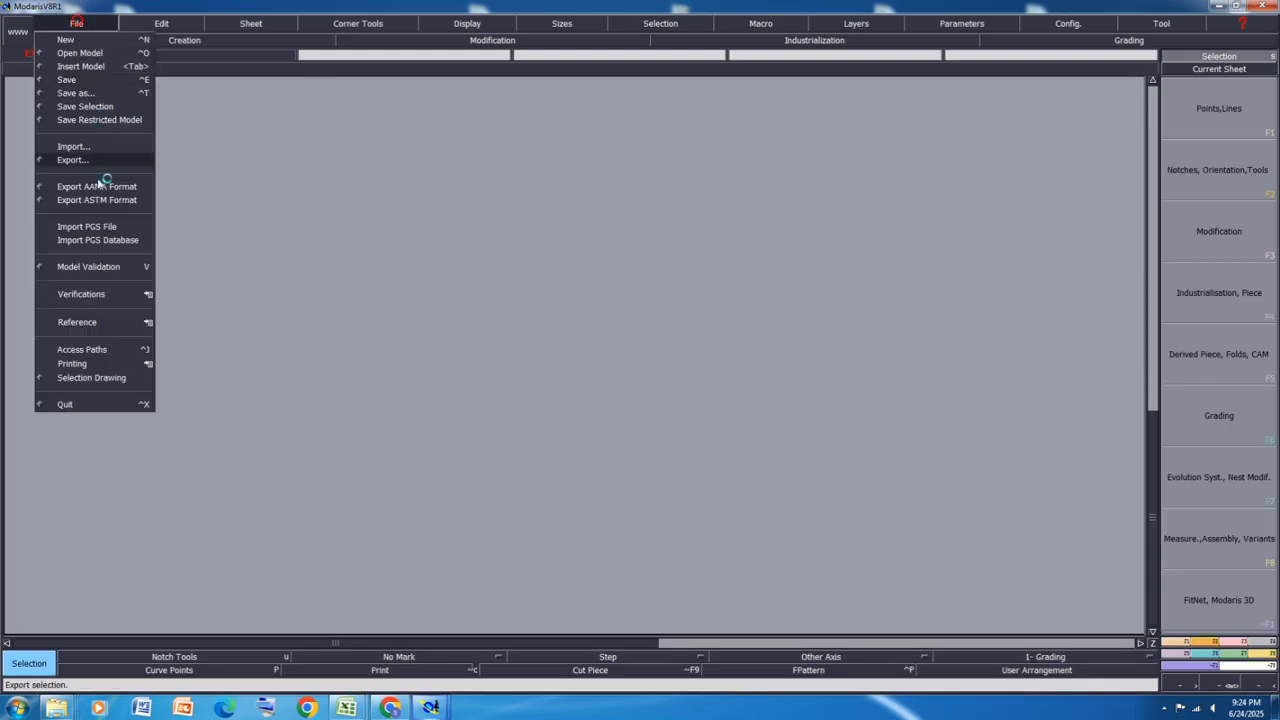
click(82, 349)
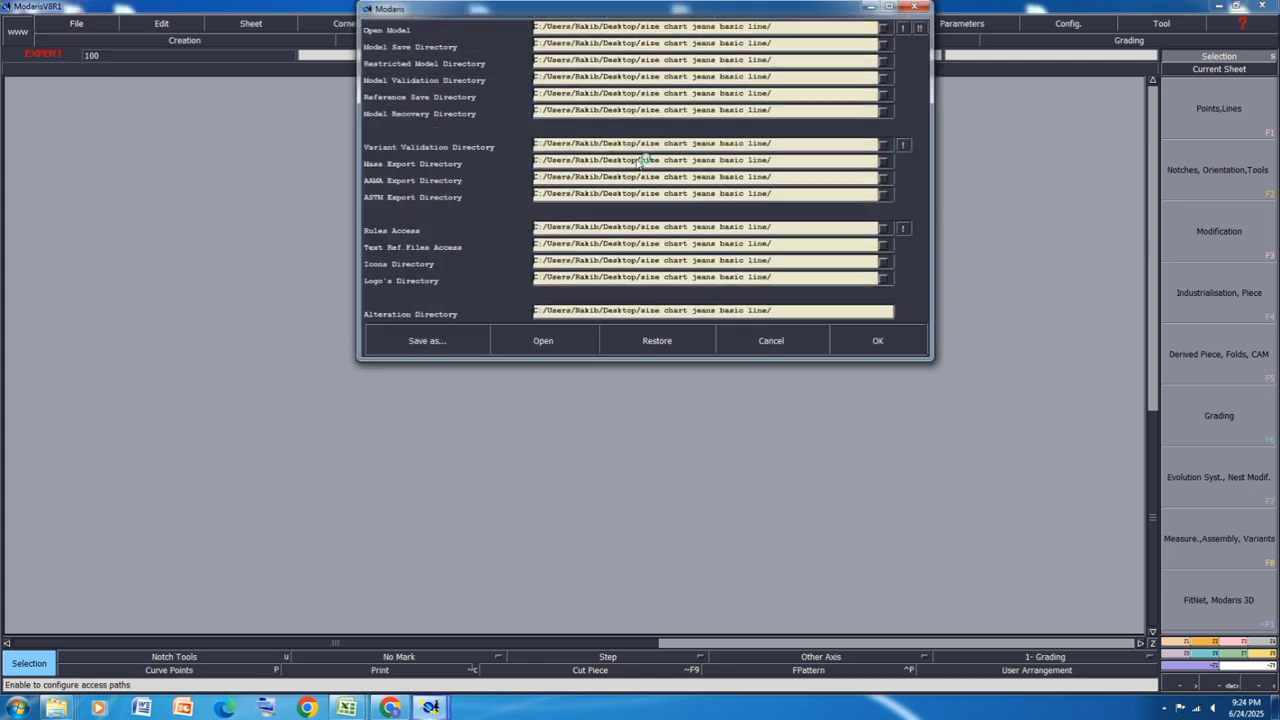
click(750, 30)
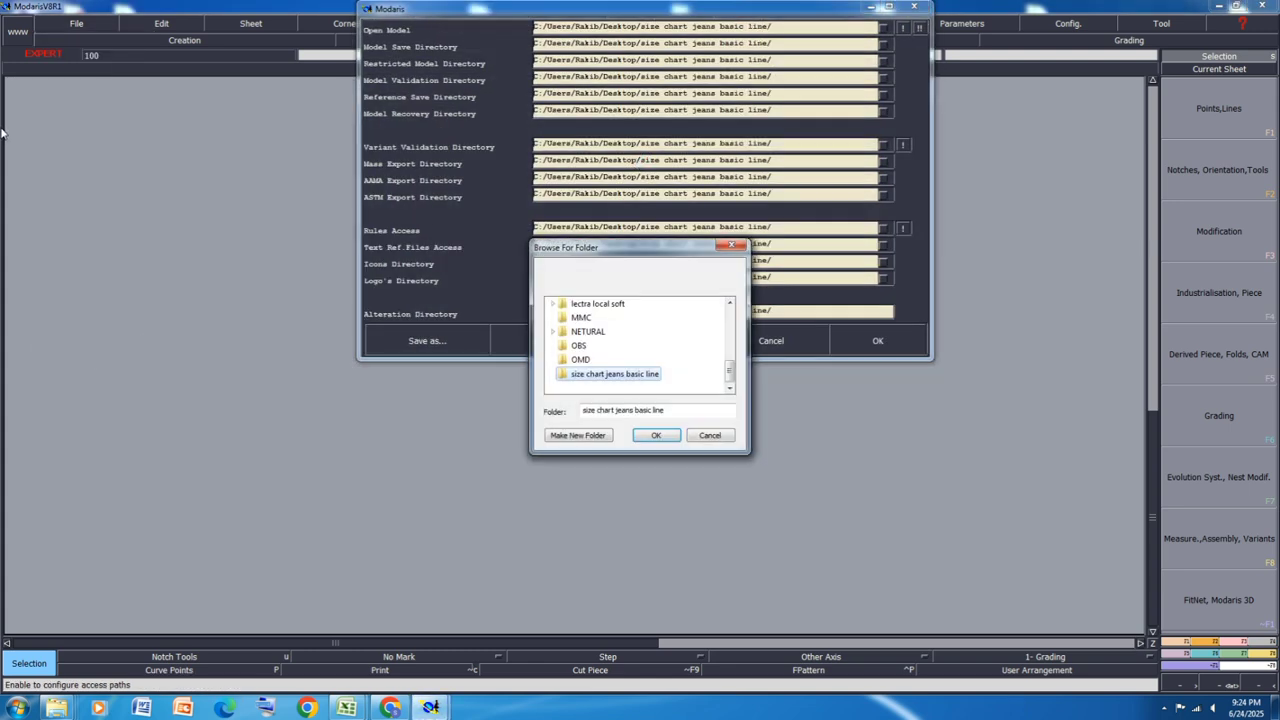
click(655, 436)
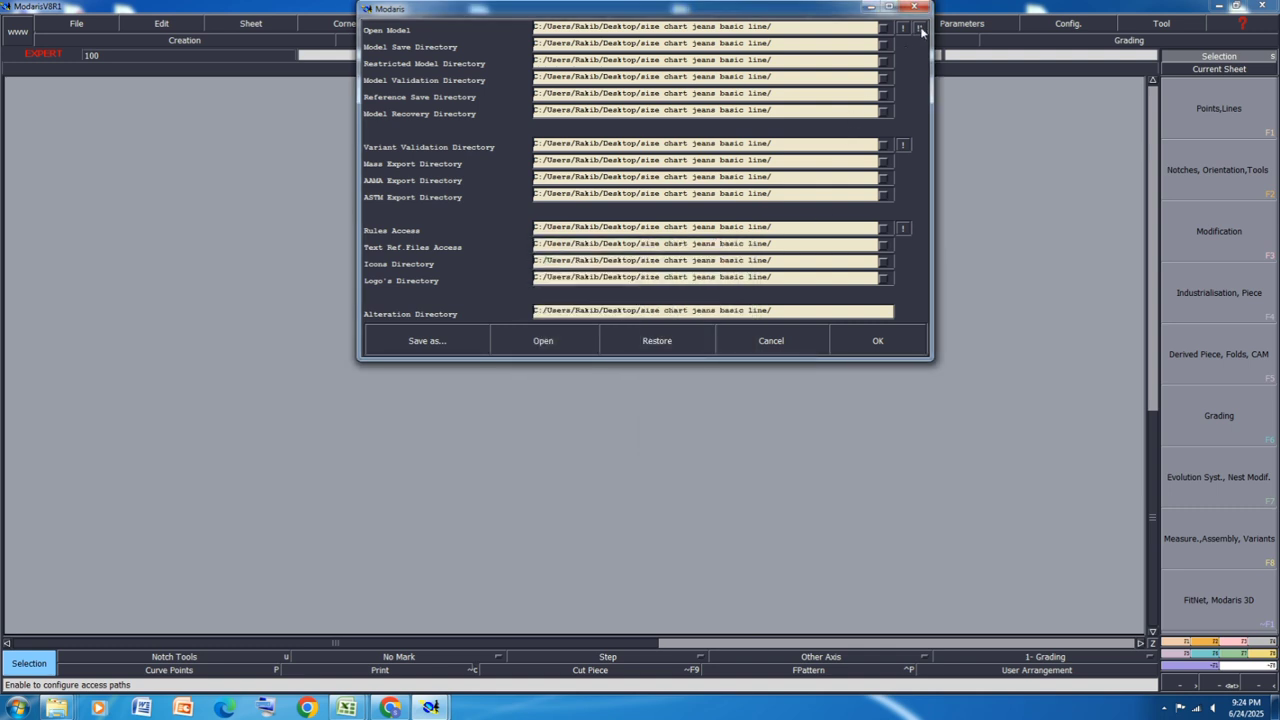
click(878, 342)
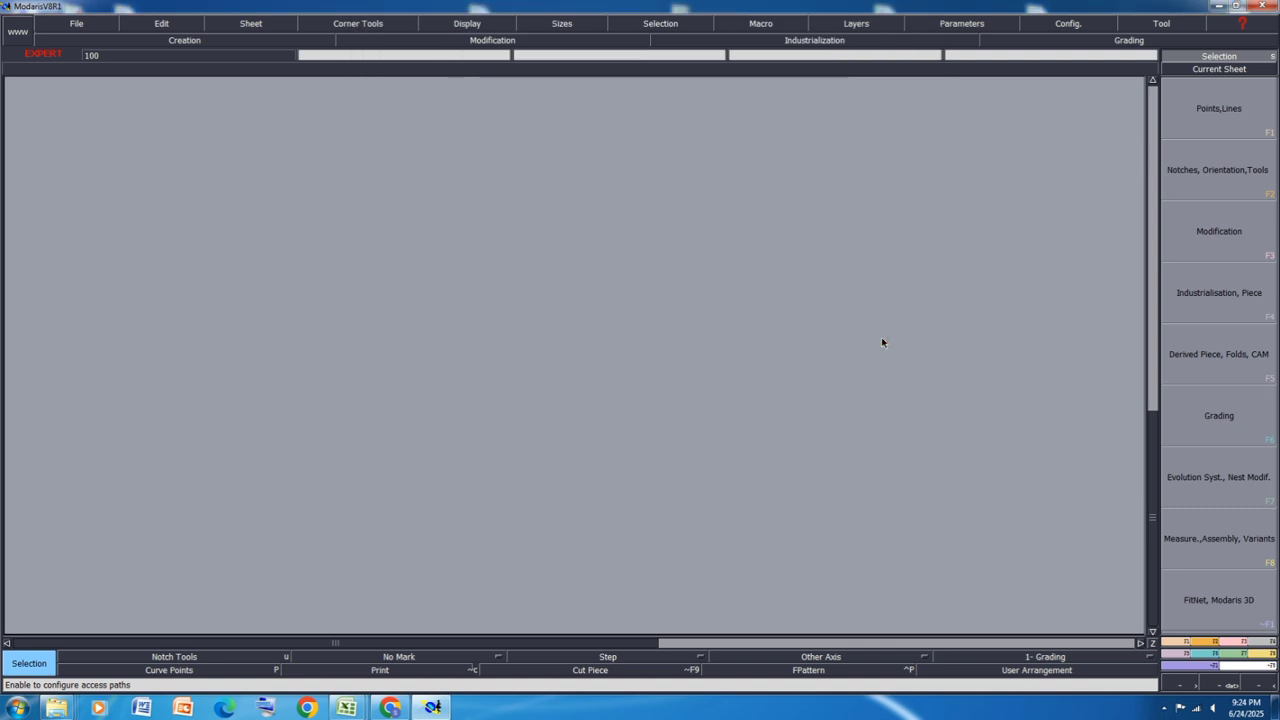
Step: Create a new model named JEANS BASIC
click(78, 24)
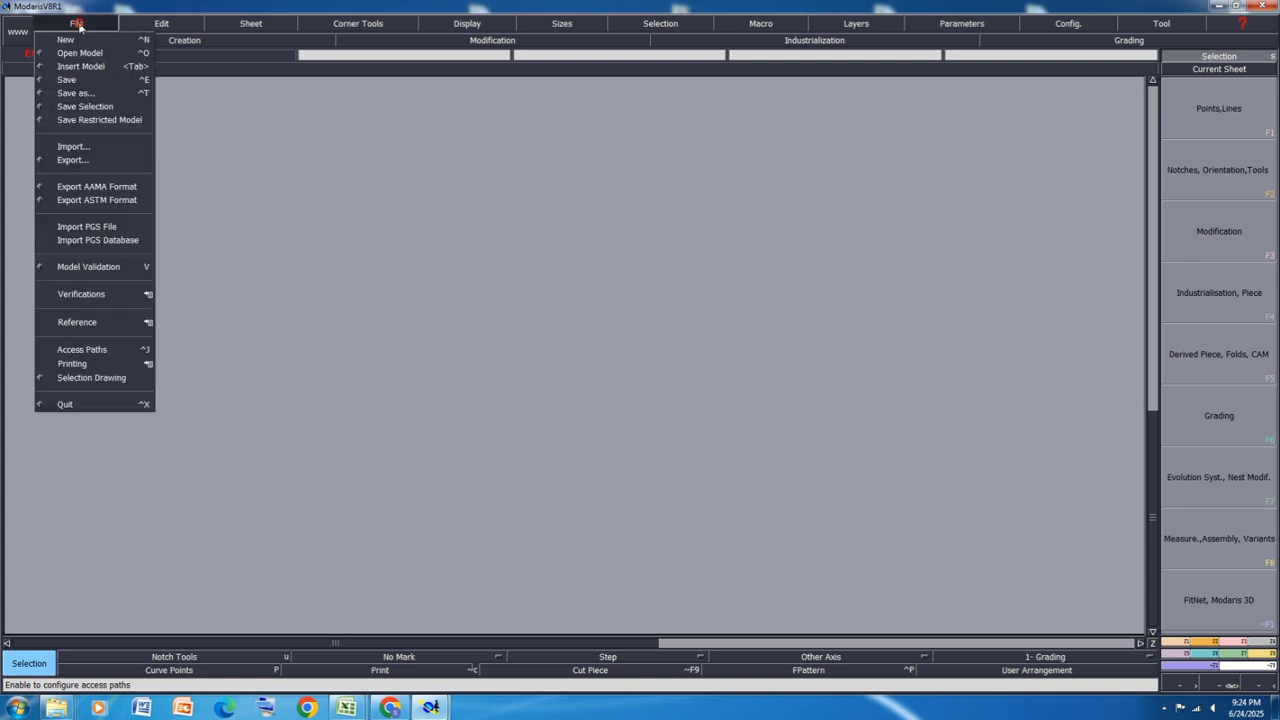
click(78, 32)
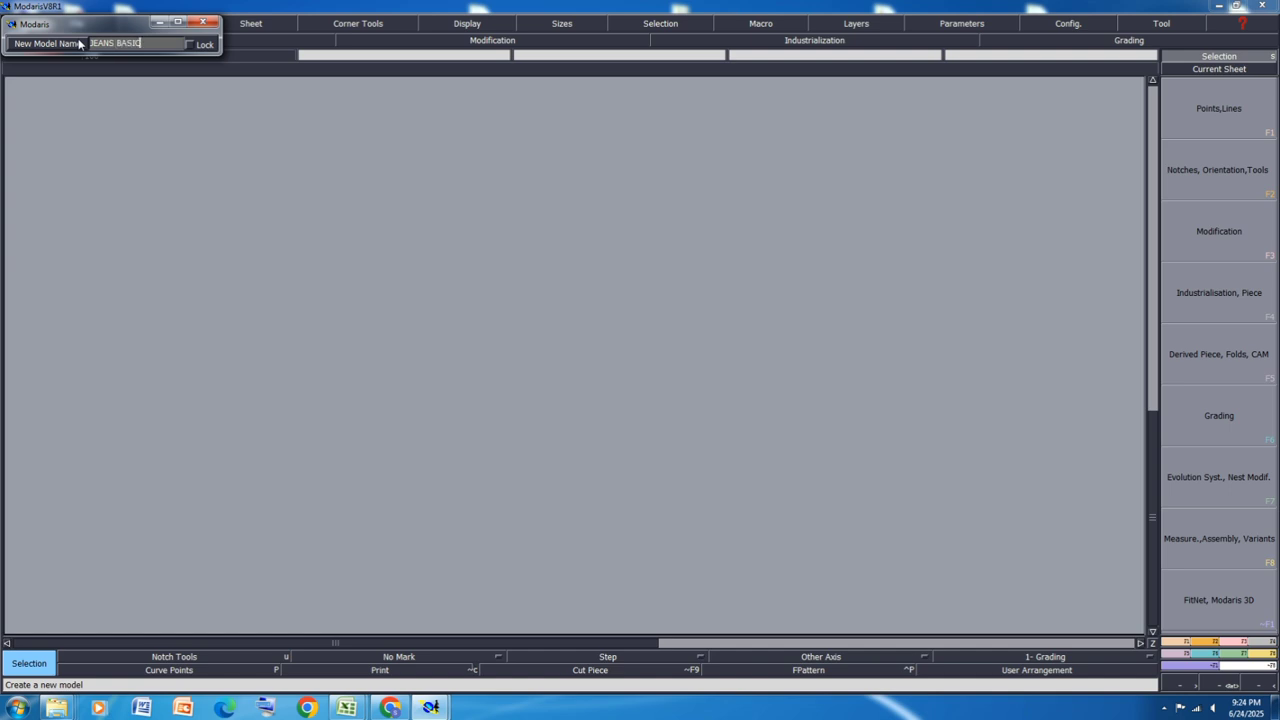
key(Return)
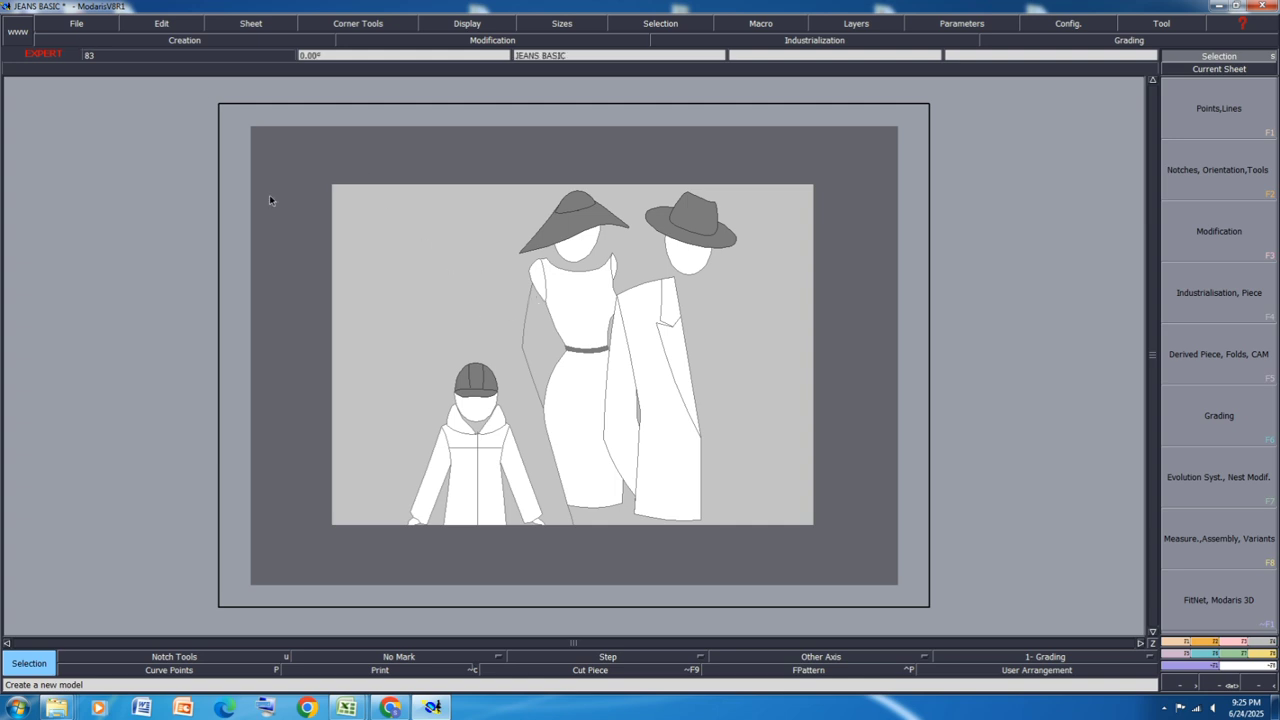
Step: Display the title block and the sizes on the model sheet
click(466, 24)
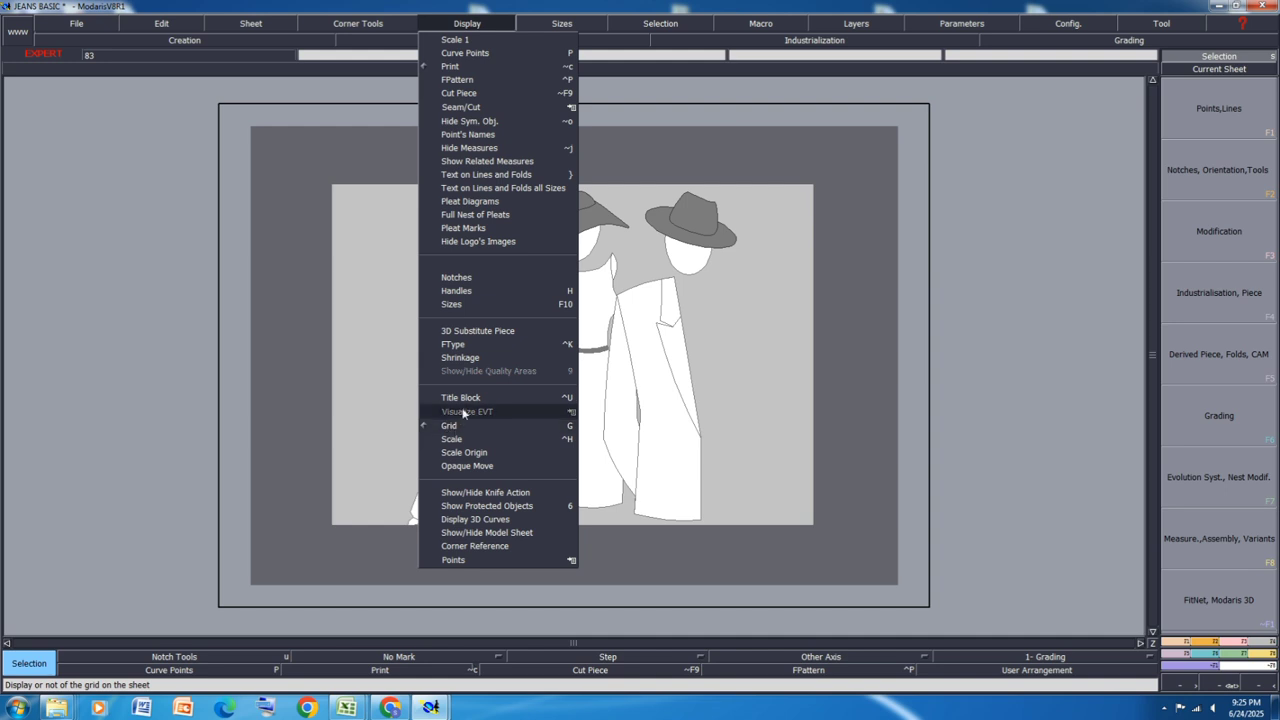
click(461, 398)
click(478, 26)
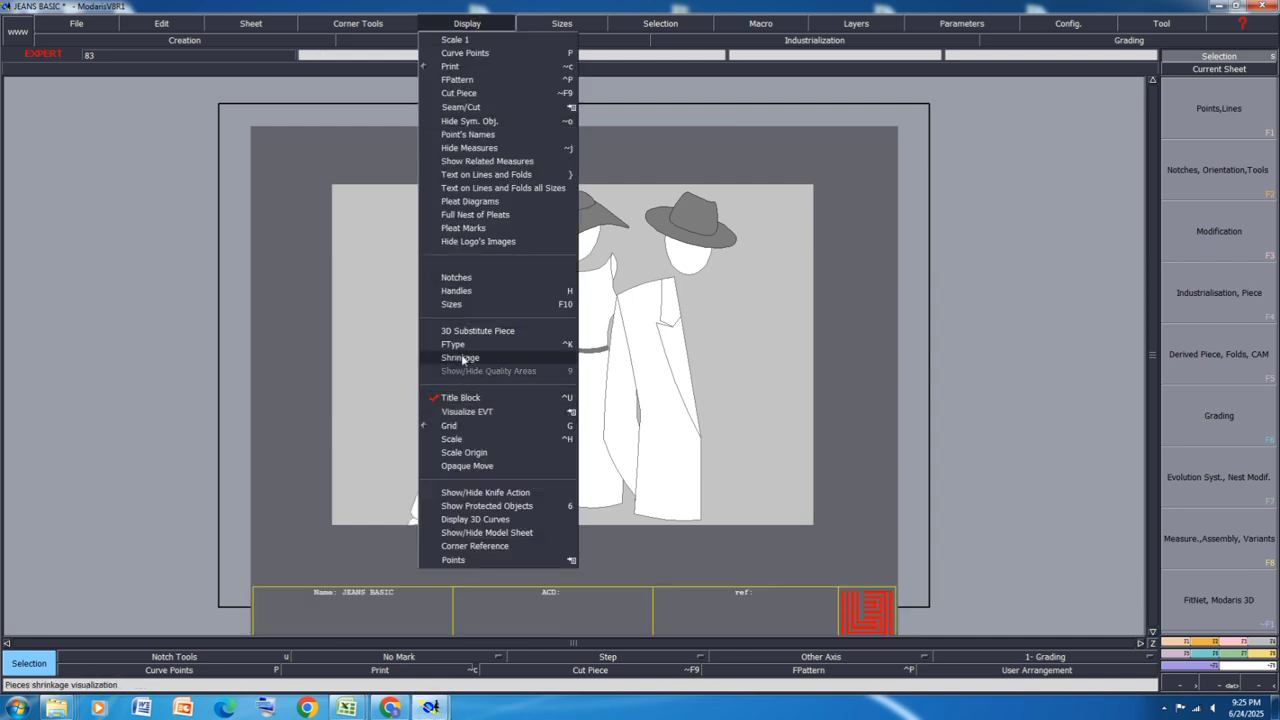
click(461, 304)
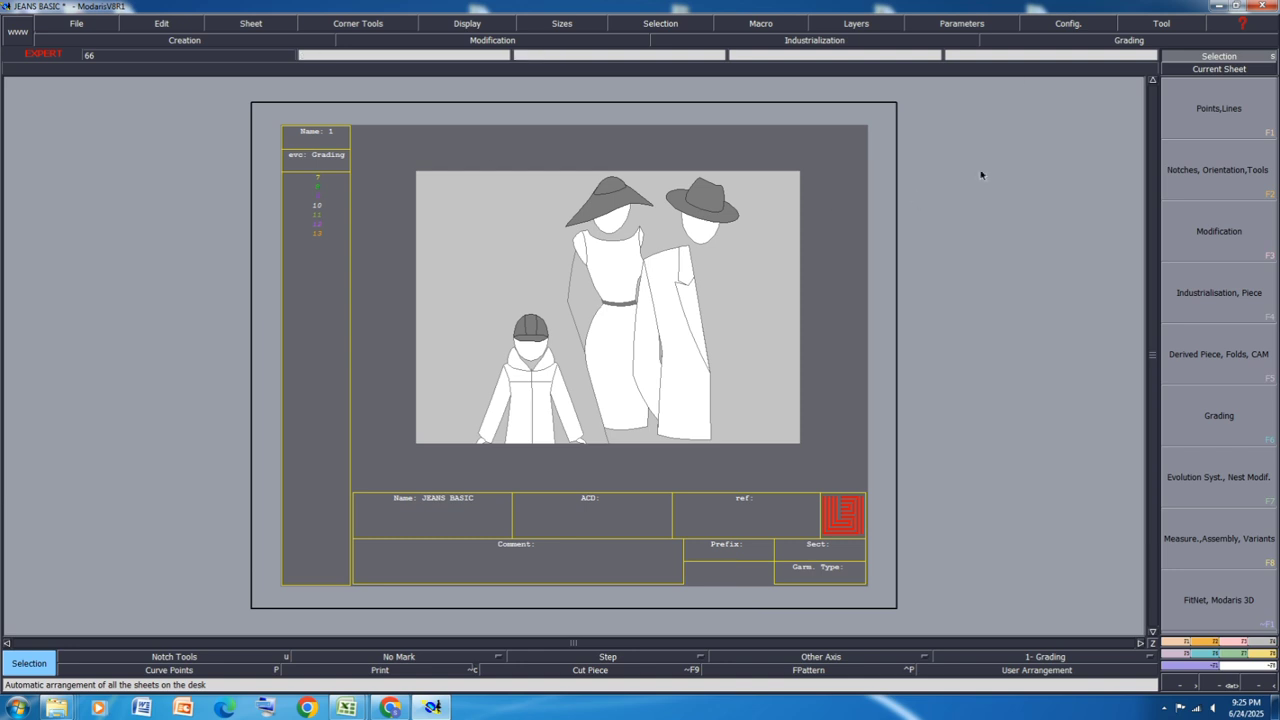
Step: Import the size range from "New Text Document" in the desktop folder "size chart jeans basic line" with Imp. EVT
click(1234, 656)
click(1244, 252)
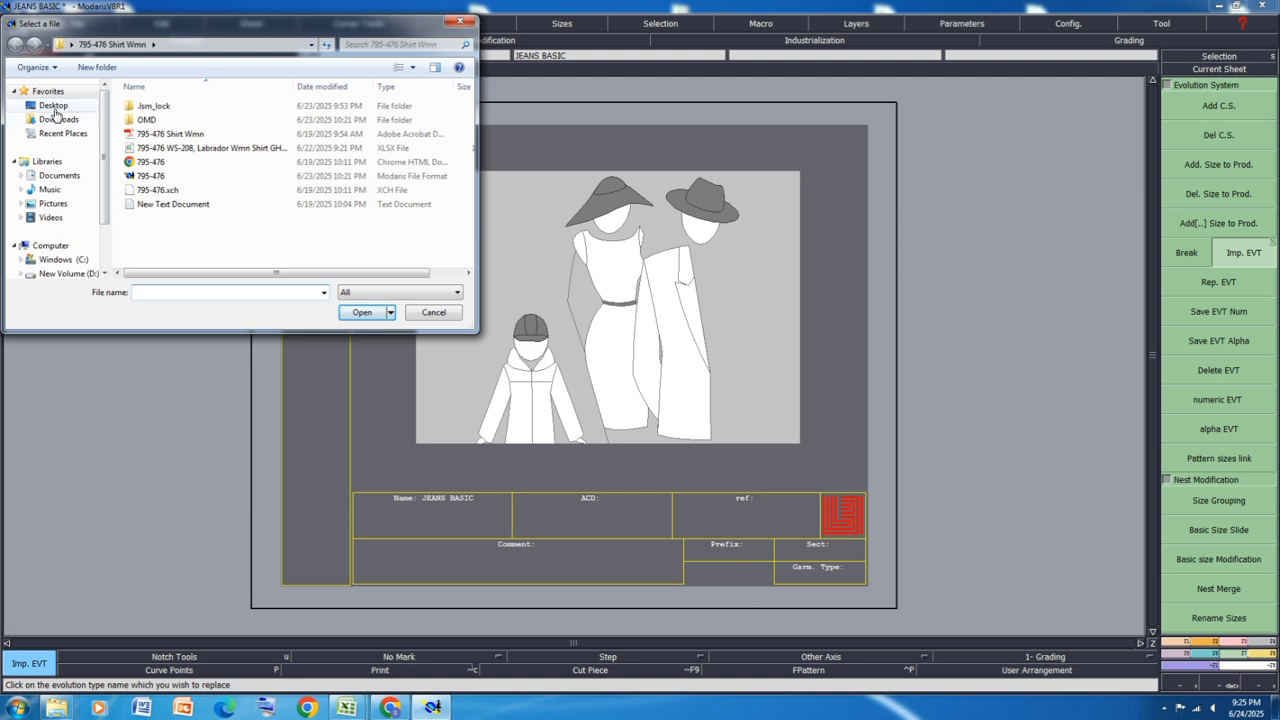
click(53, 105)
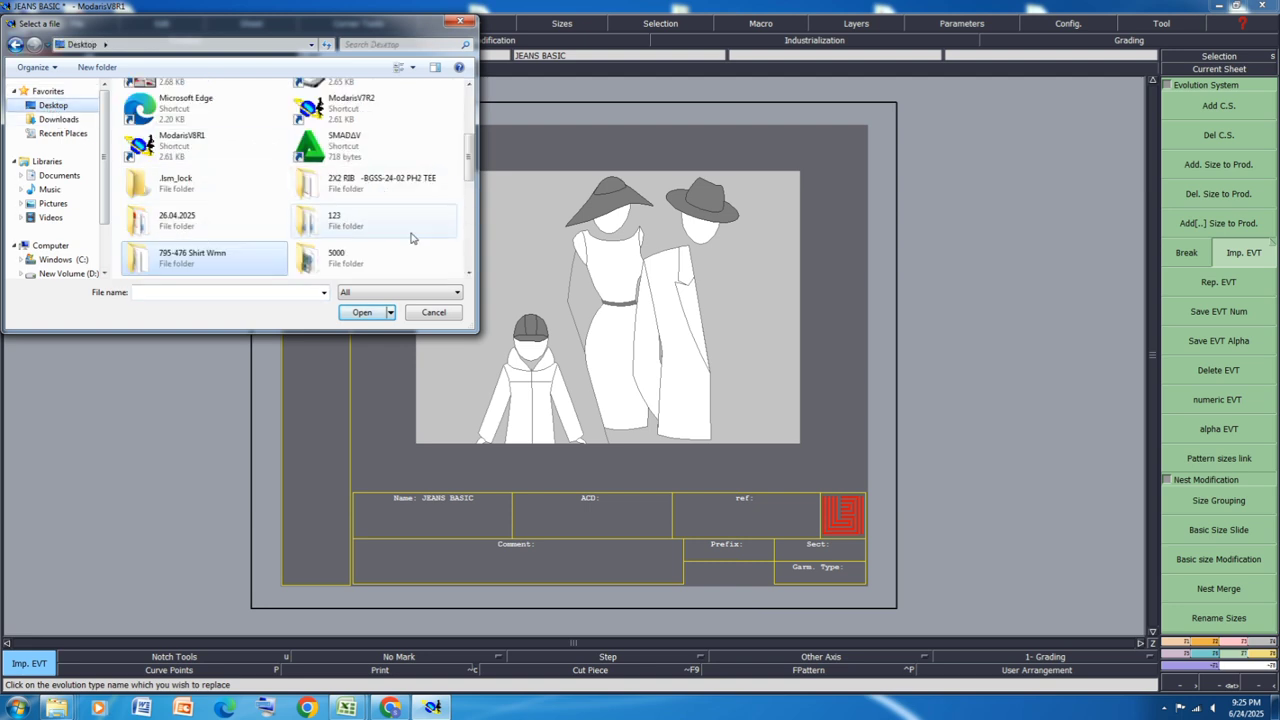
click(469, 274)
click(469, 274)
click(469, 274)
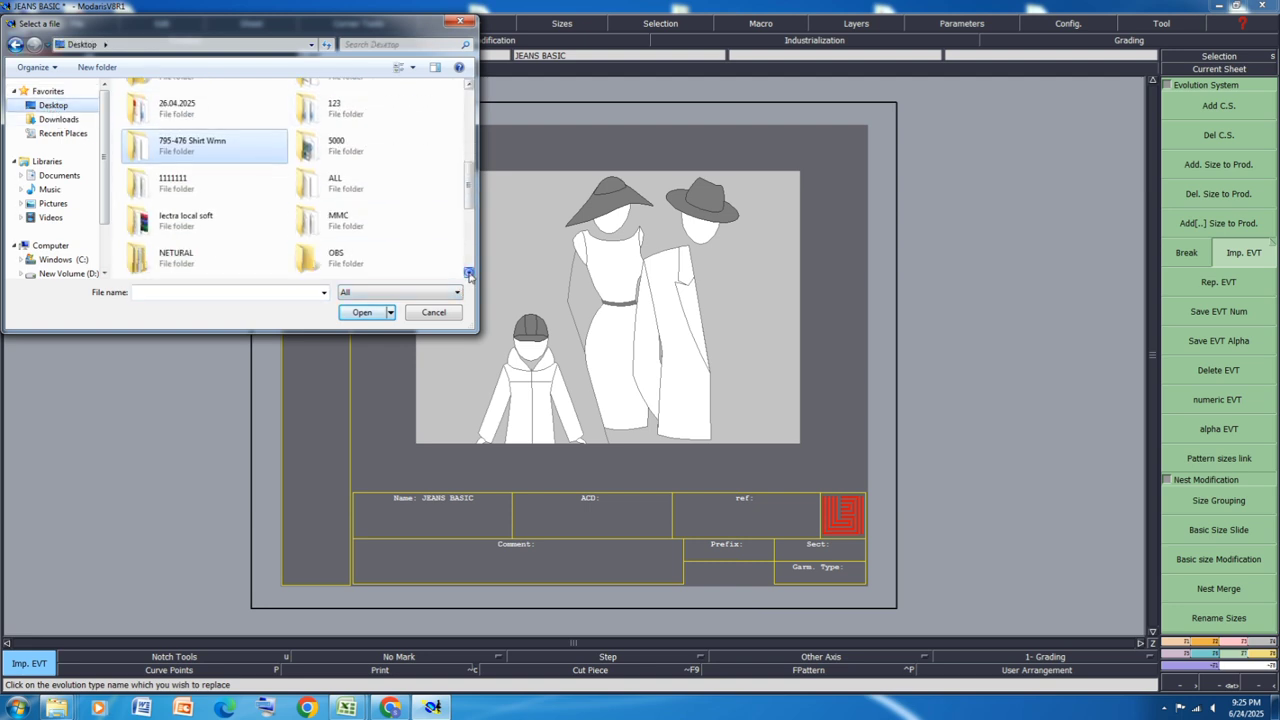
click(469, 274)
click(469, 274)
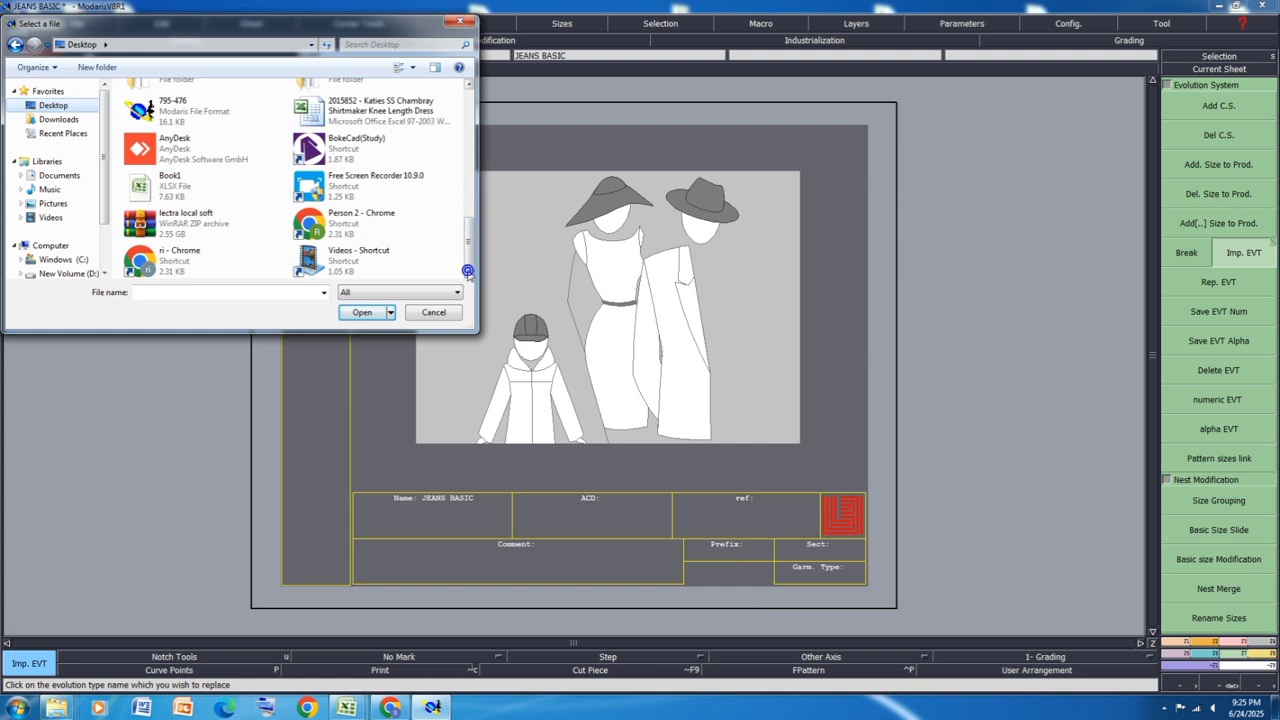
scroll(467, 271, up, 3)
double_click(386, 163)
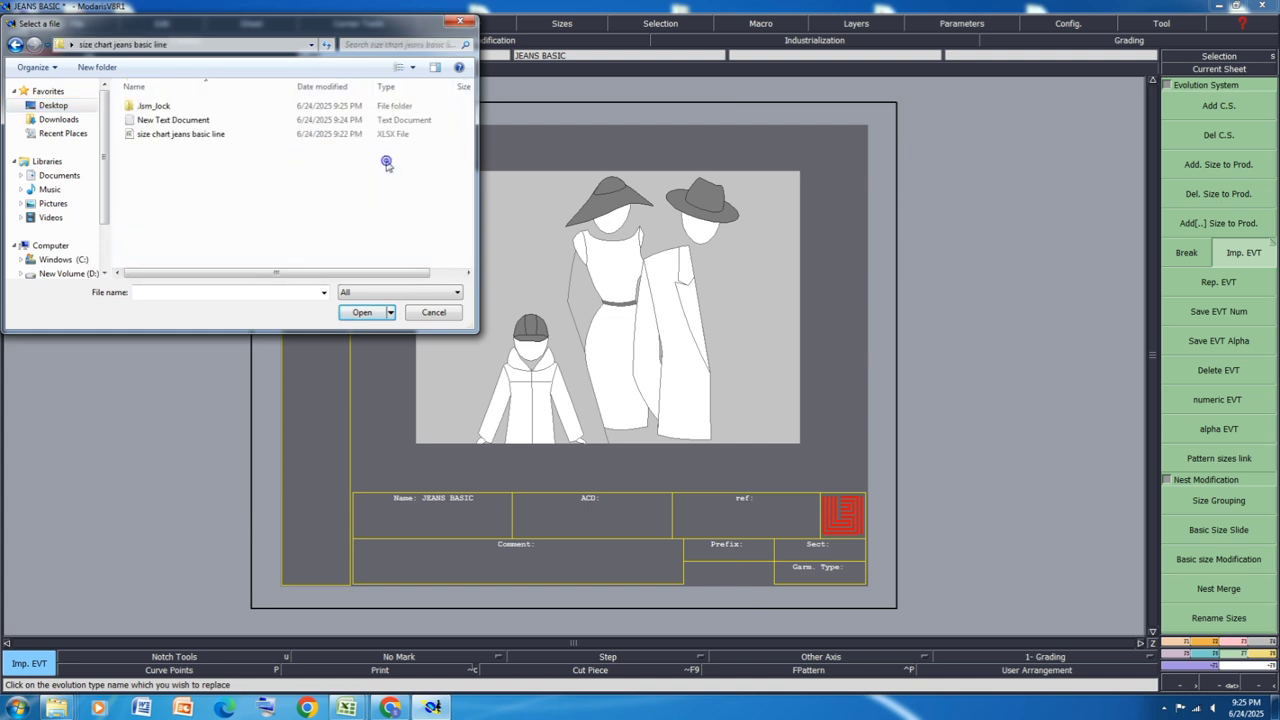
click(178, 120)
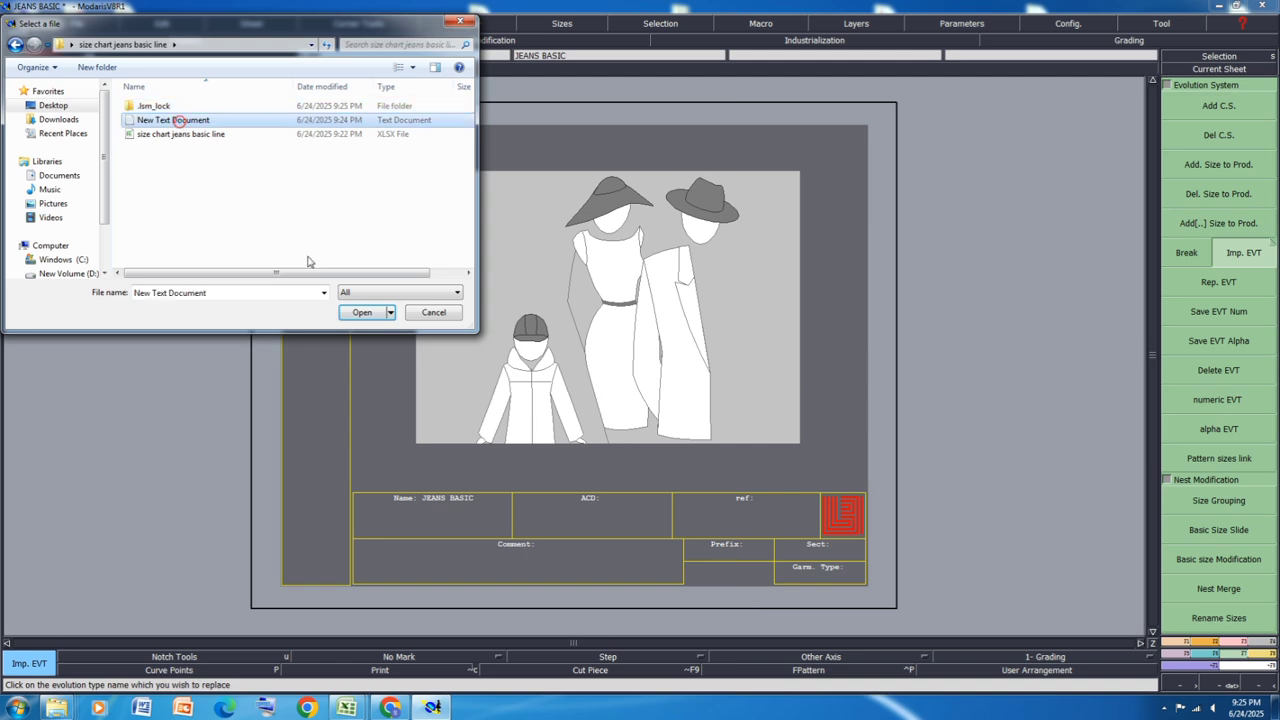
click(362, 312)
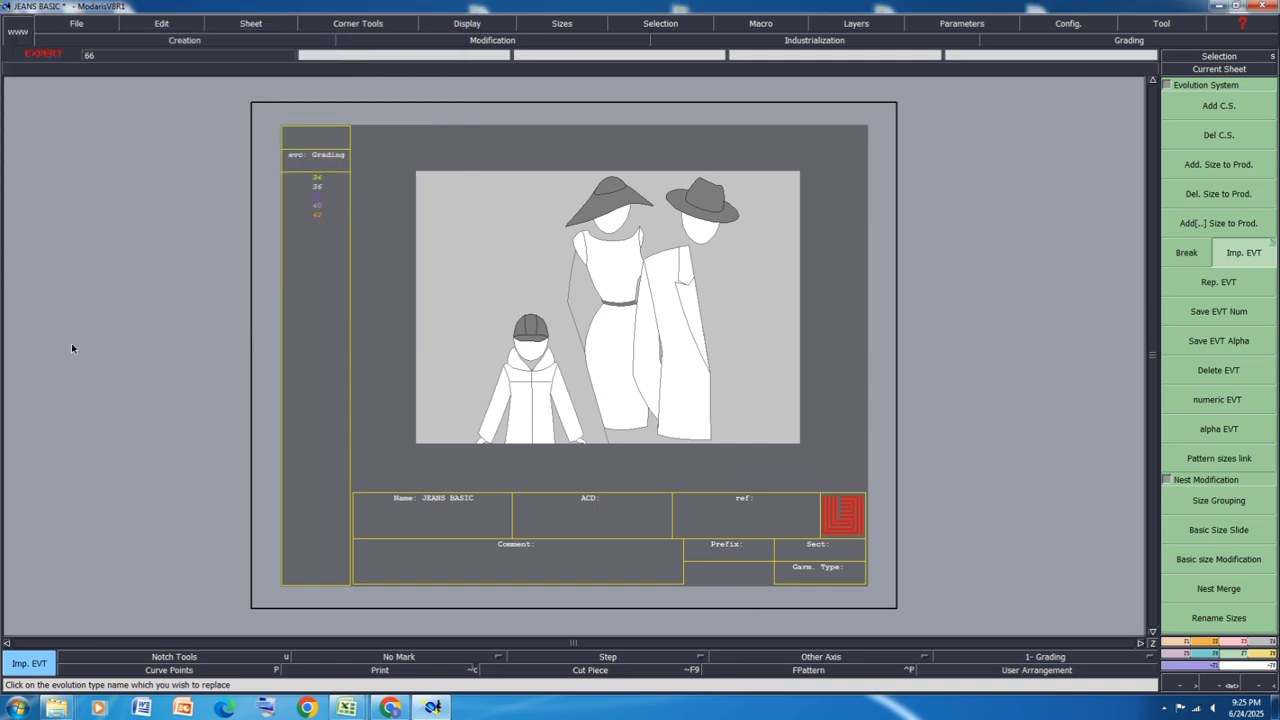
Step: Create a new blank sheet in the model and arrange all sheets on the desk
click(242, 24)
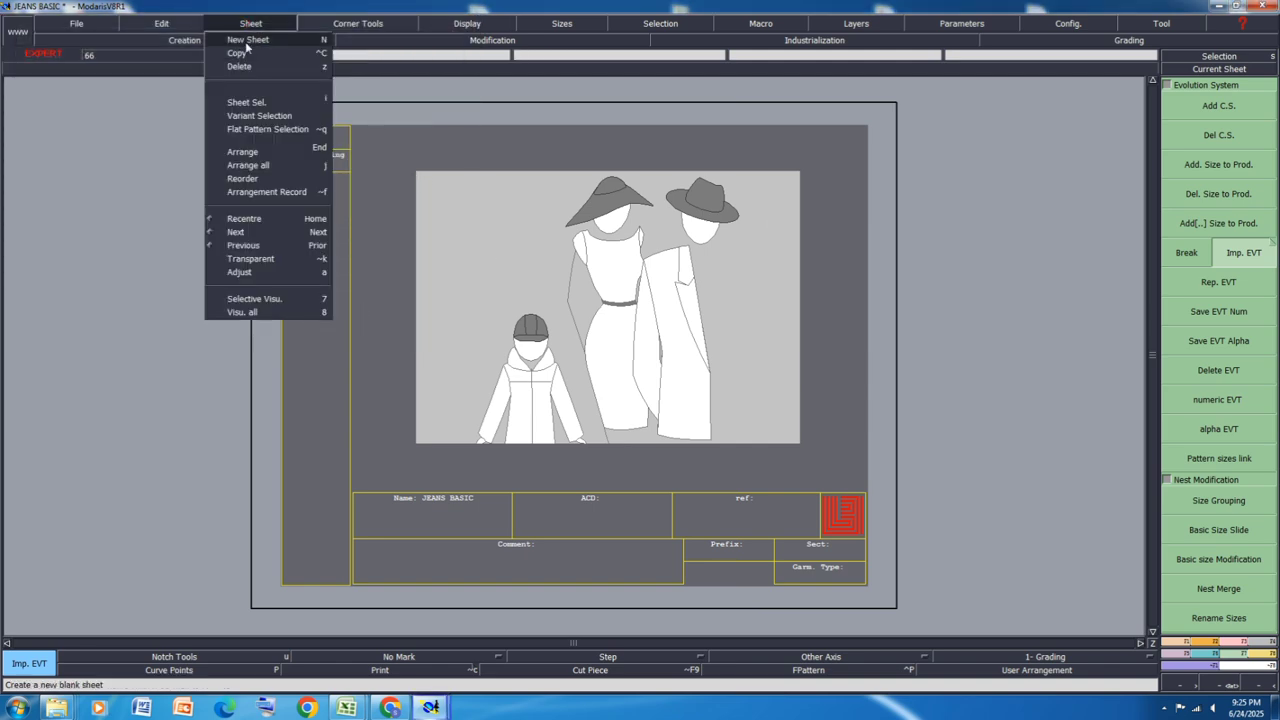
click(245, 38)
key(F1)
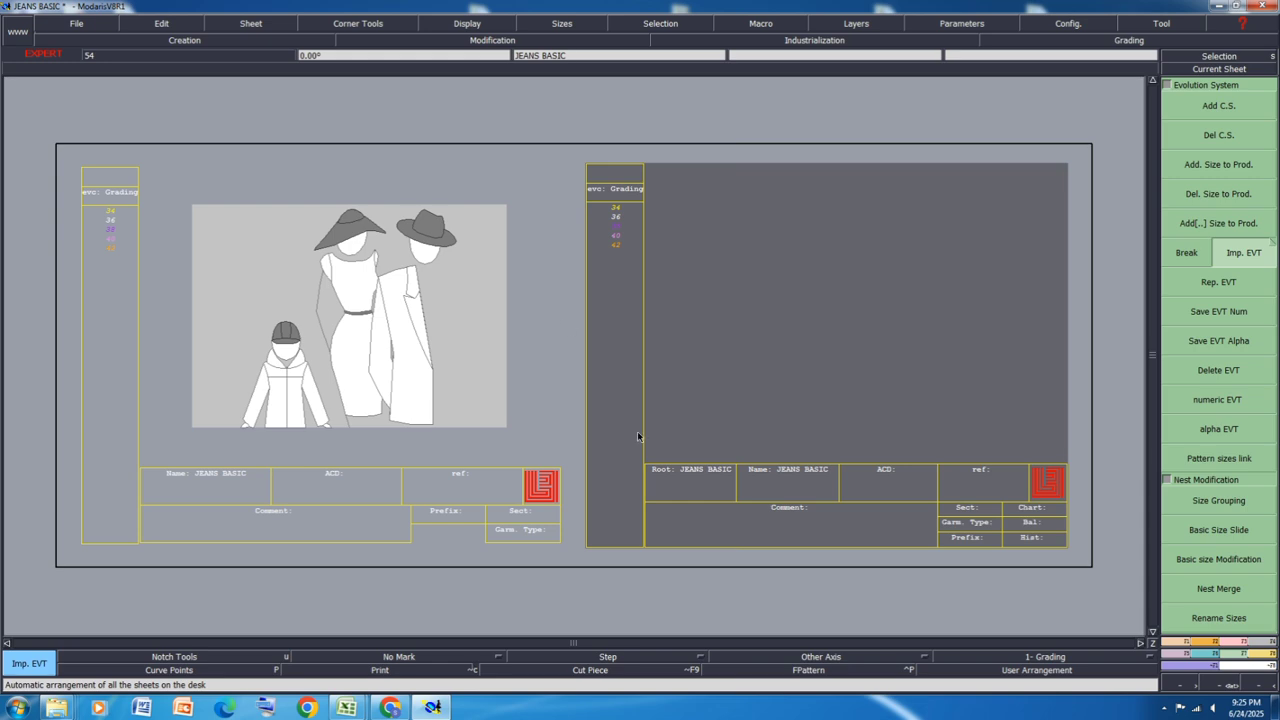
Step: Examine the jeans measurements and sample photo in the "size chart jeans basic line" Excel workbook, and minimize it
mouse_move(349, 708)
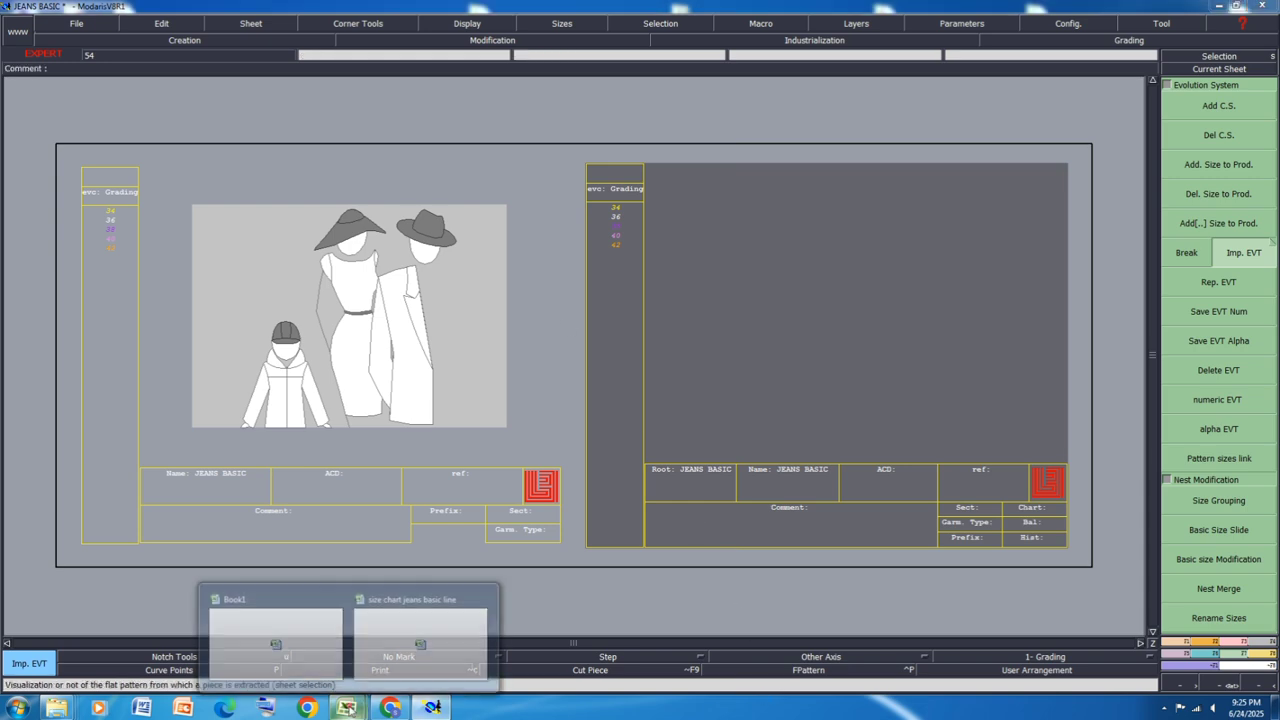
click(378, 648)
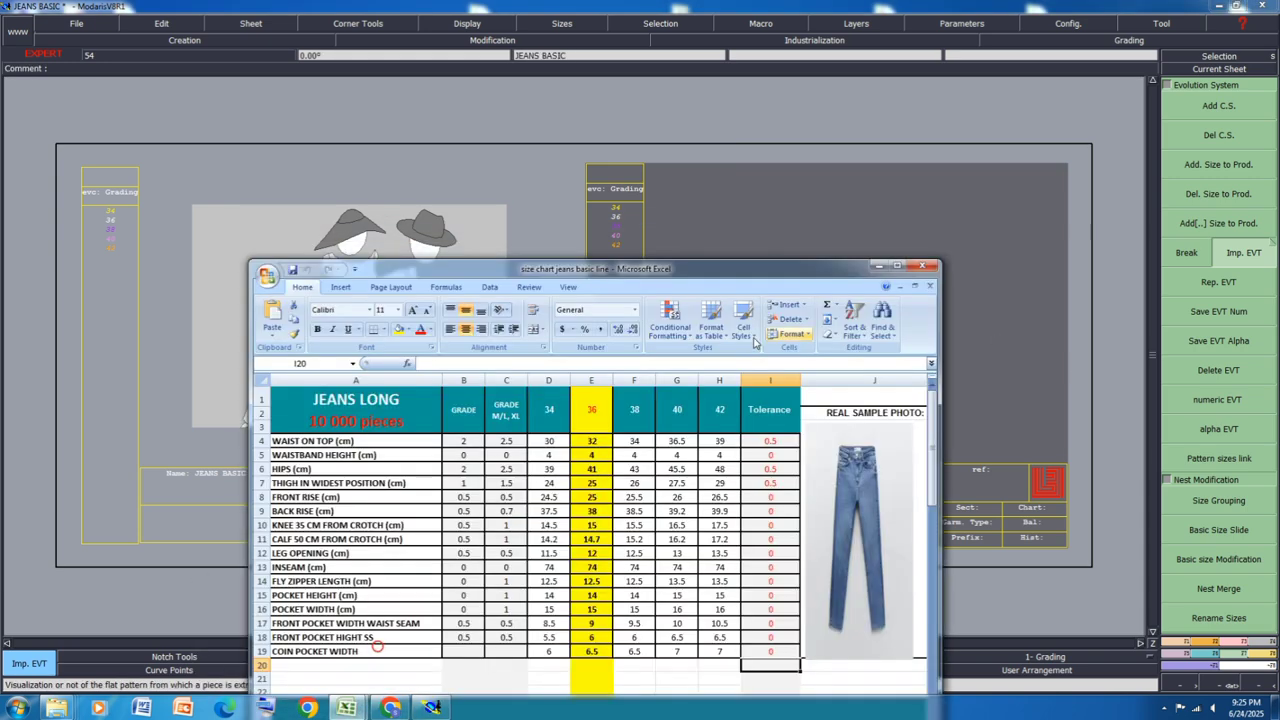
click(897, 266)
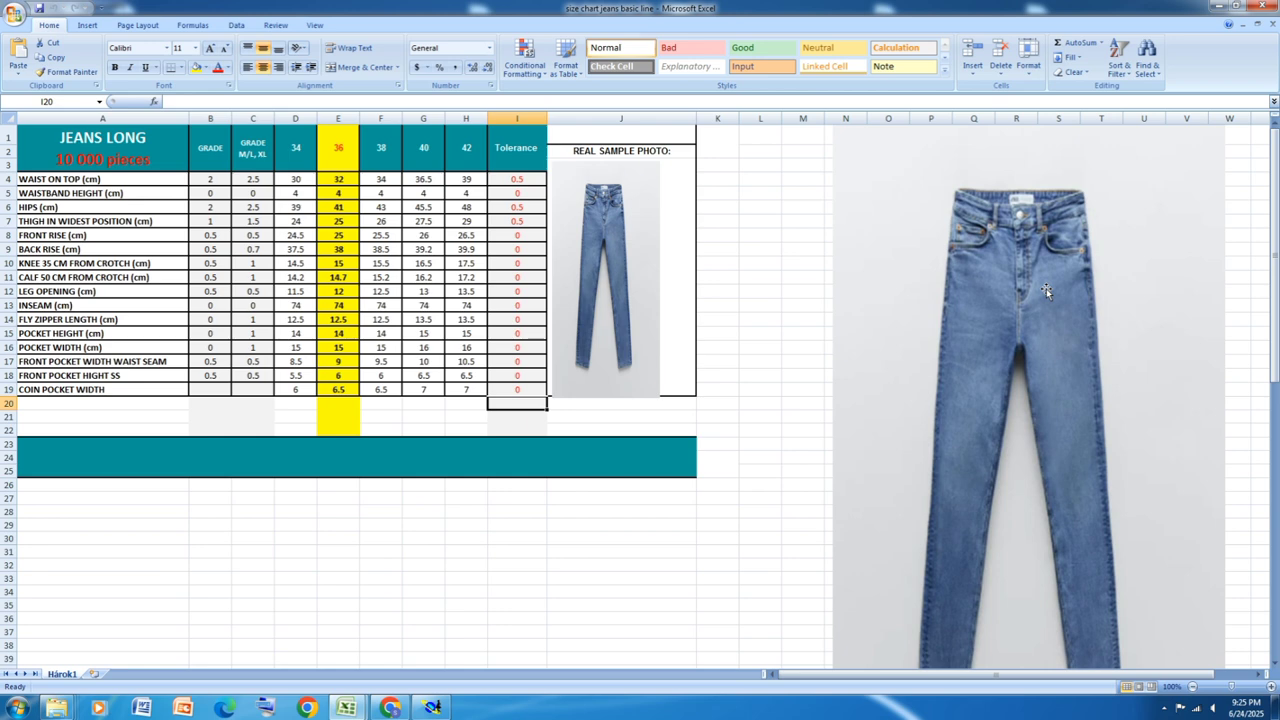
scroll(1046, 288, down, 1)
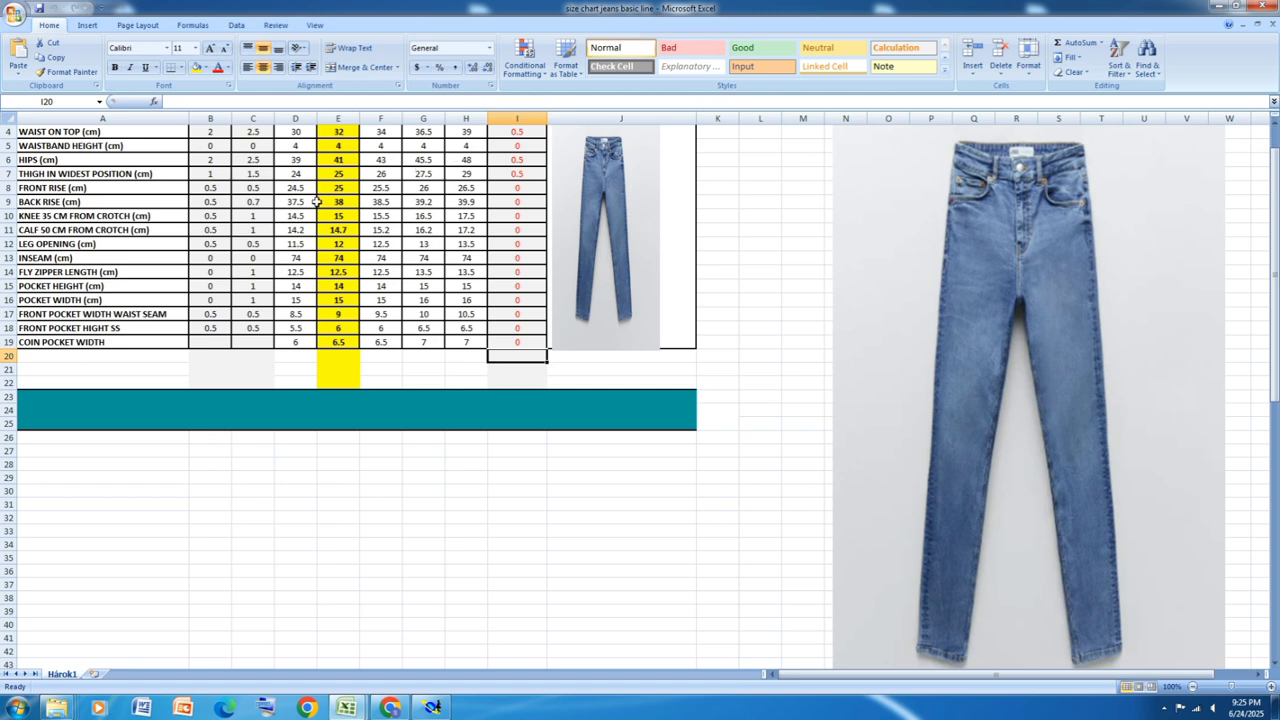
scroll(285, 208, up, 1)
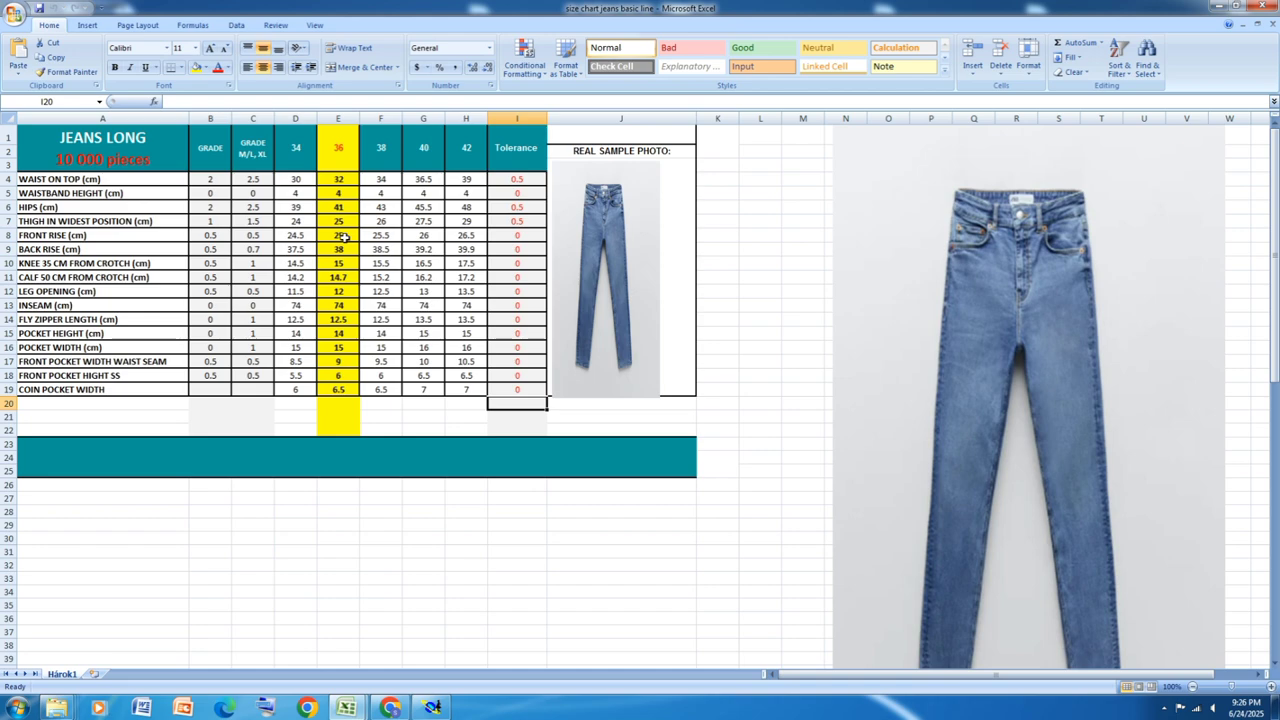
click(1219, 6)
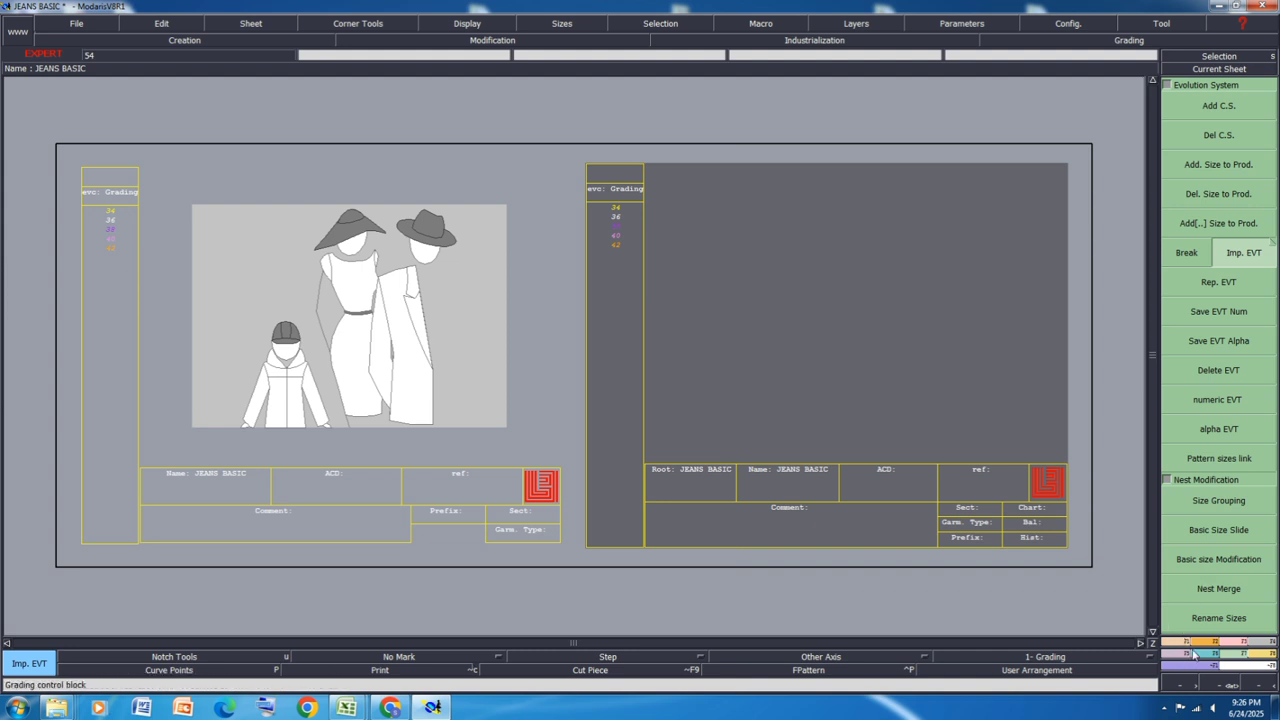
Step: Draw a rectangle 99 cm wide and 40 cm high on the new sheet
key(F3)
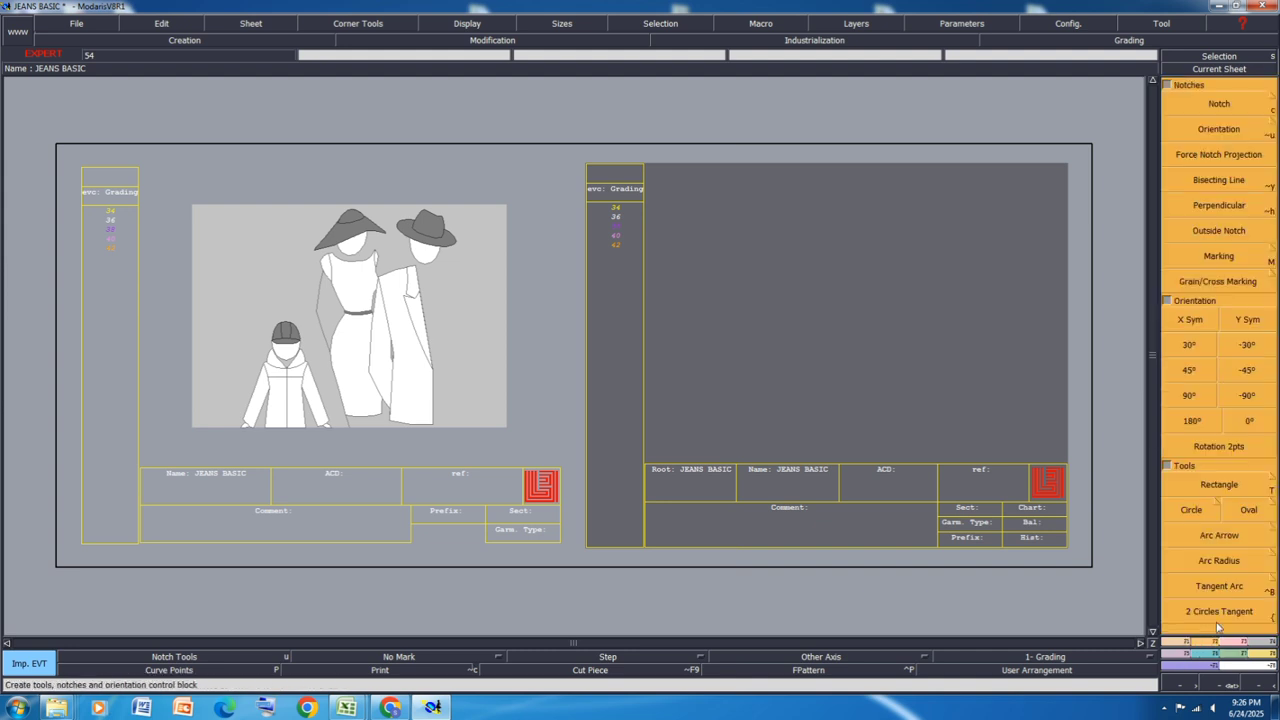
click(1240, 485)
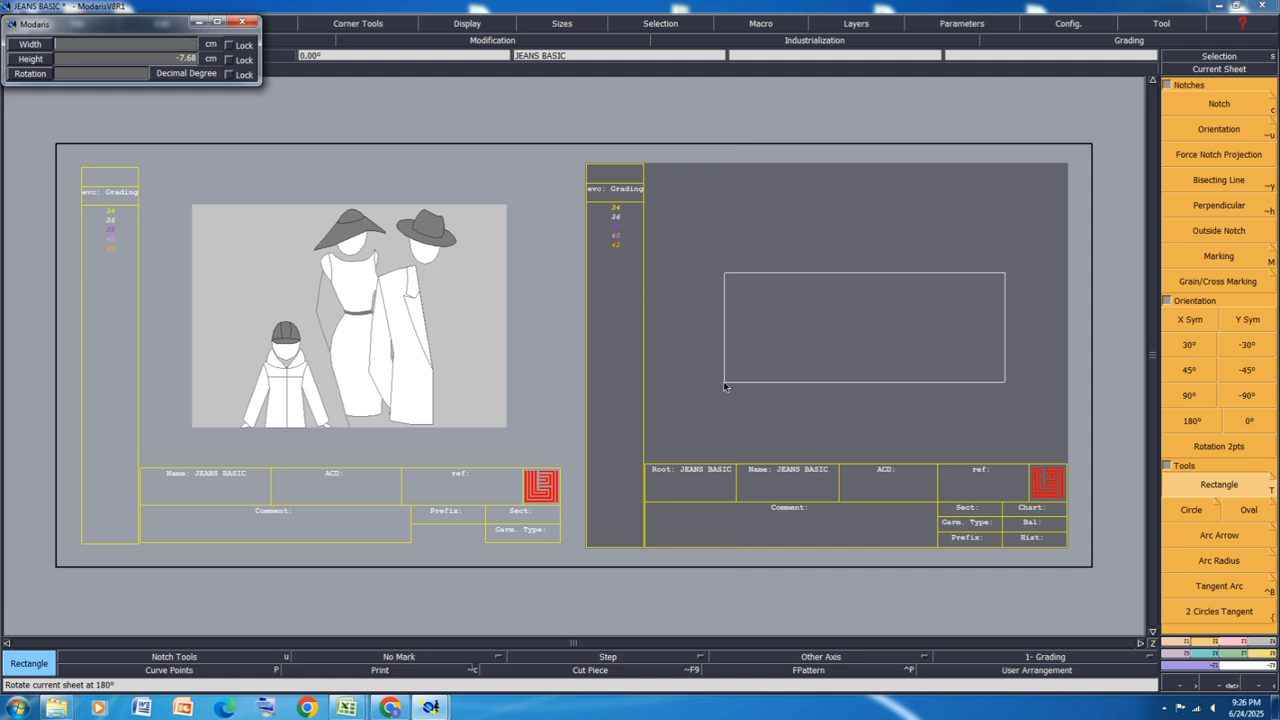
key(Return)
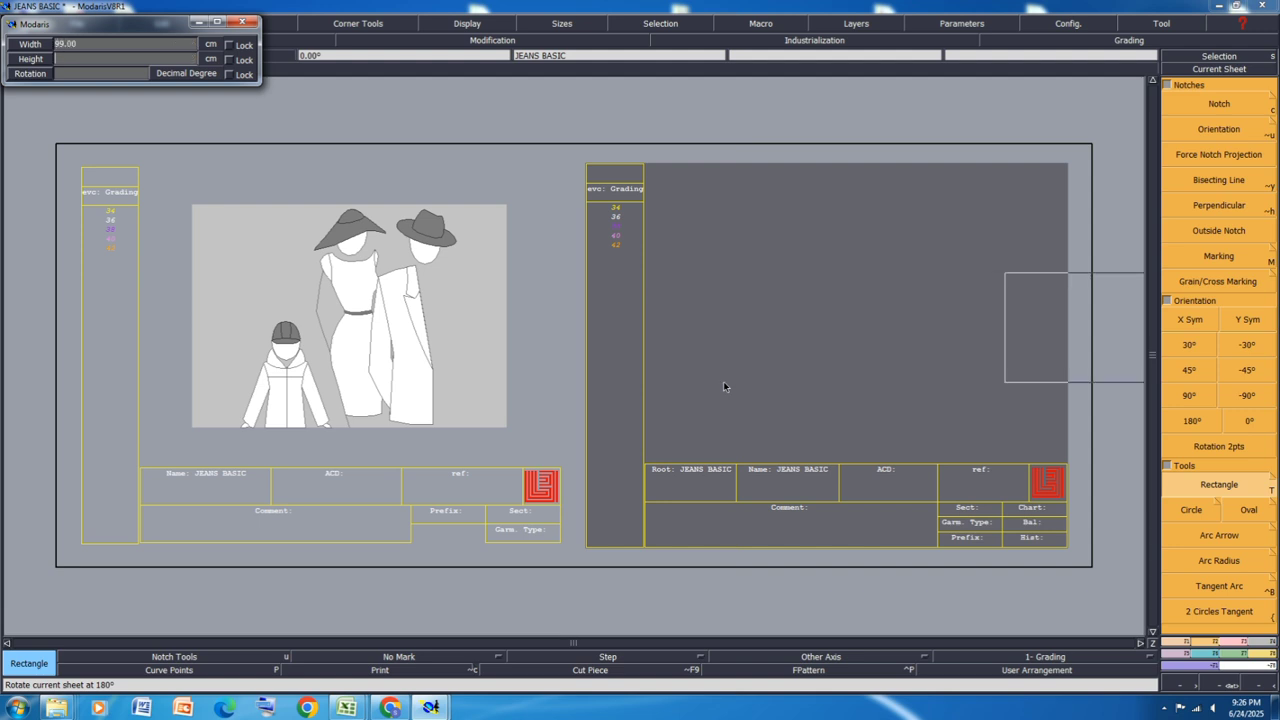
text(40)
key(Return)
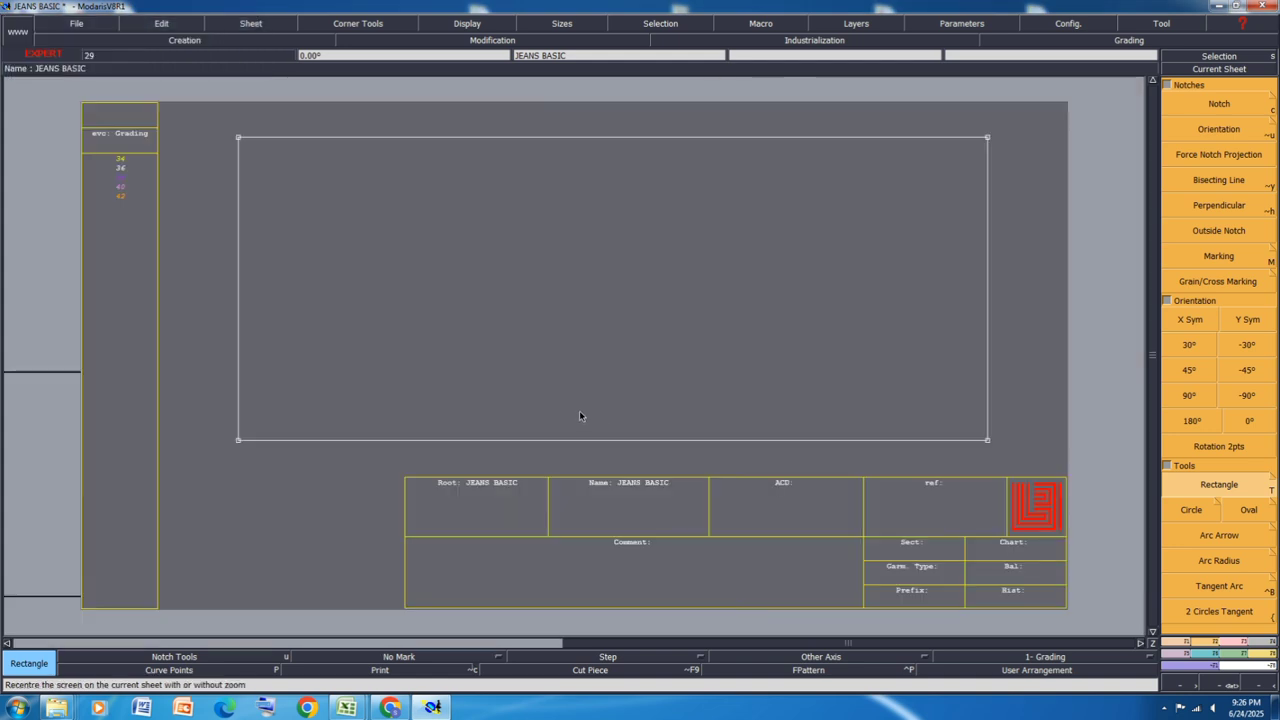
Step: Save the JEANS BASIC model, continuing past the anomalies dialog
key(ctrl+s)
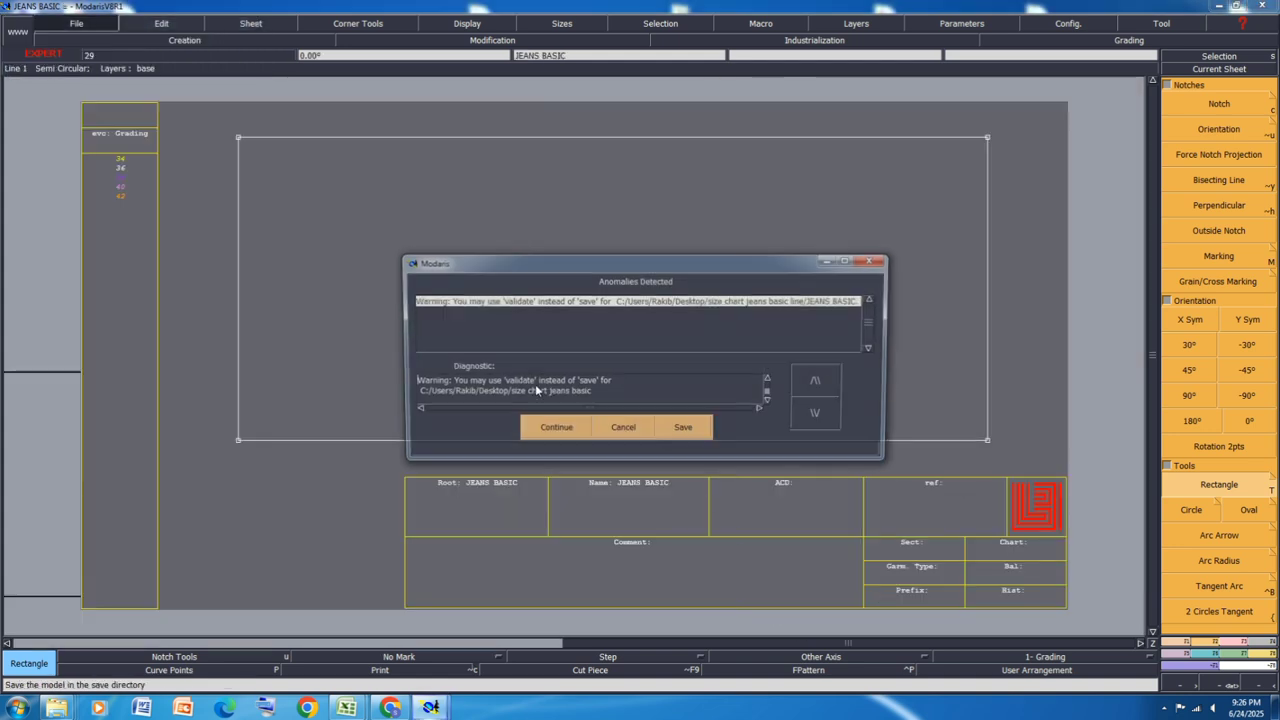
click(556, 427)
click(556, 427)
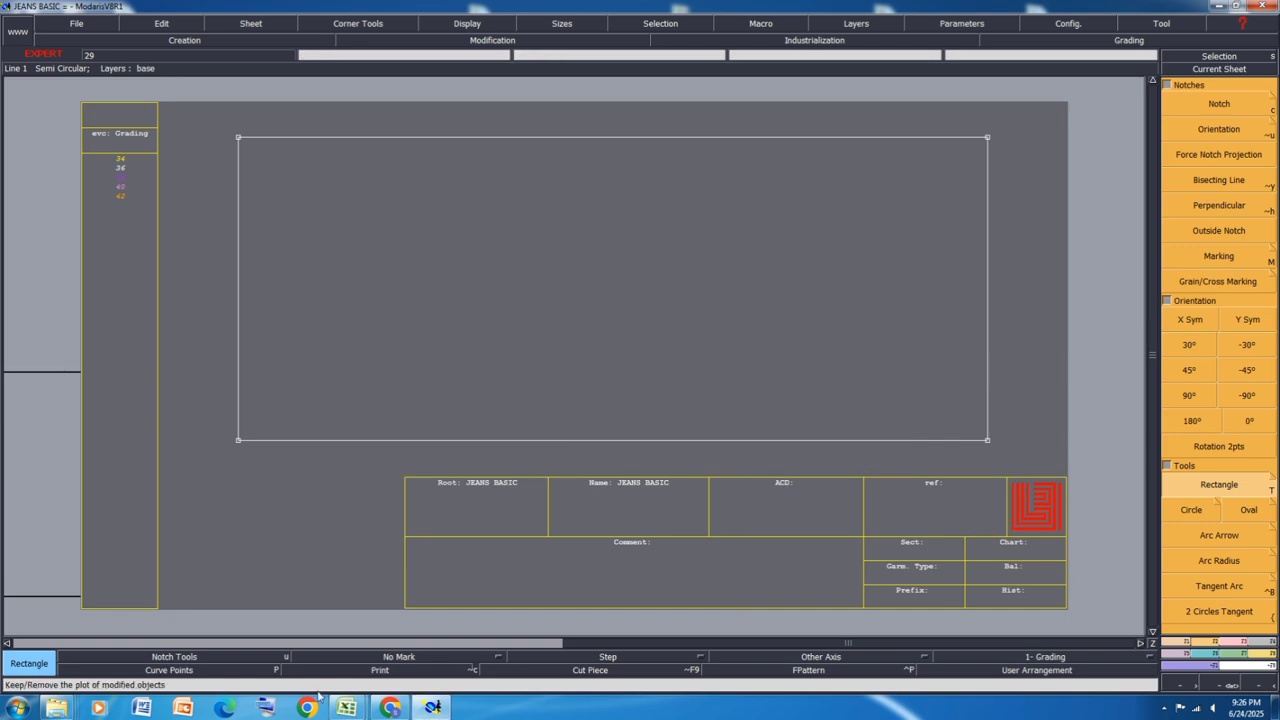
Step: Switch to the Excel size chart, fill the LEG OPENING row with yellow, and return to Modaris
mouse_move(346, 704)
click(424, 645)
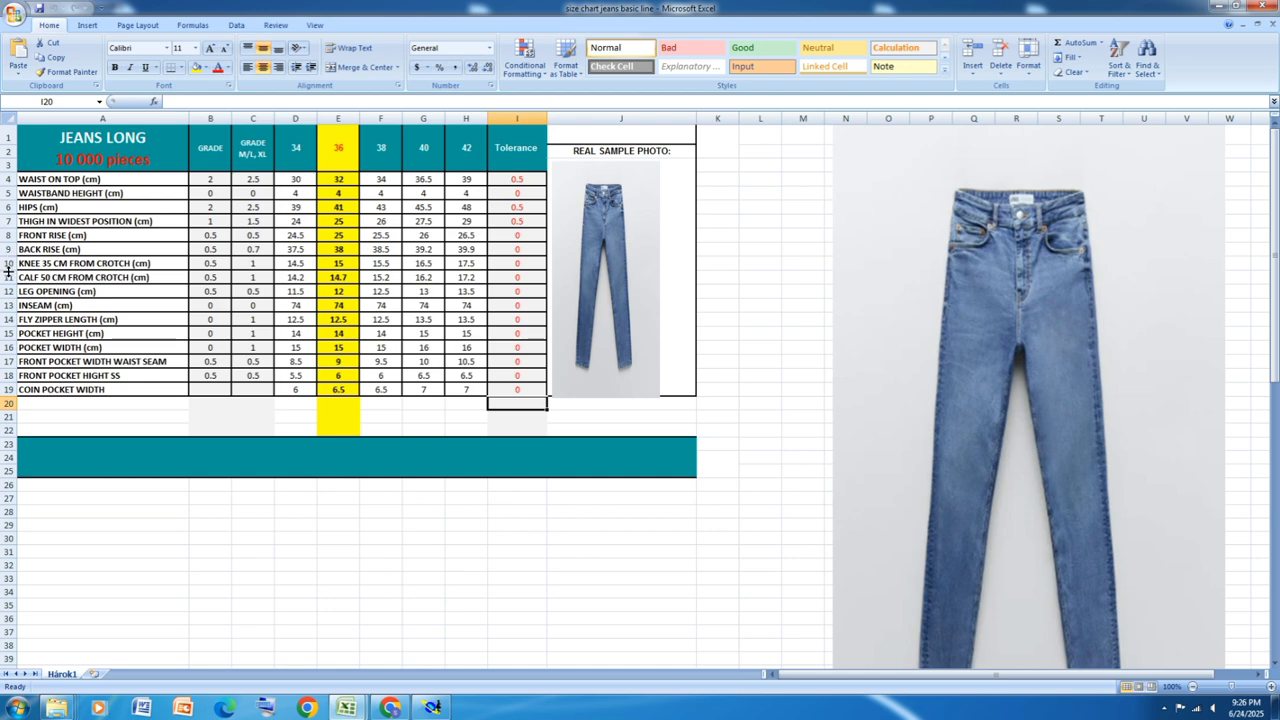
click(8, 291)
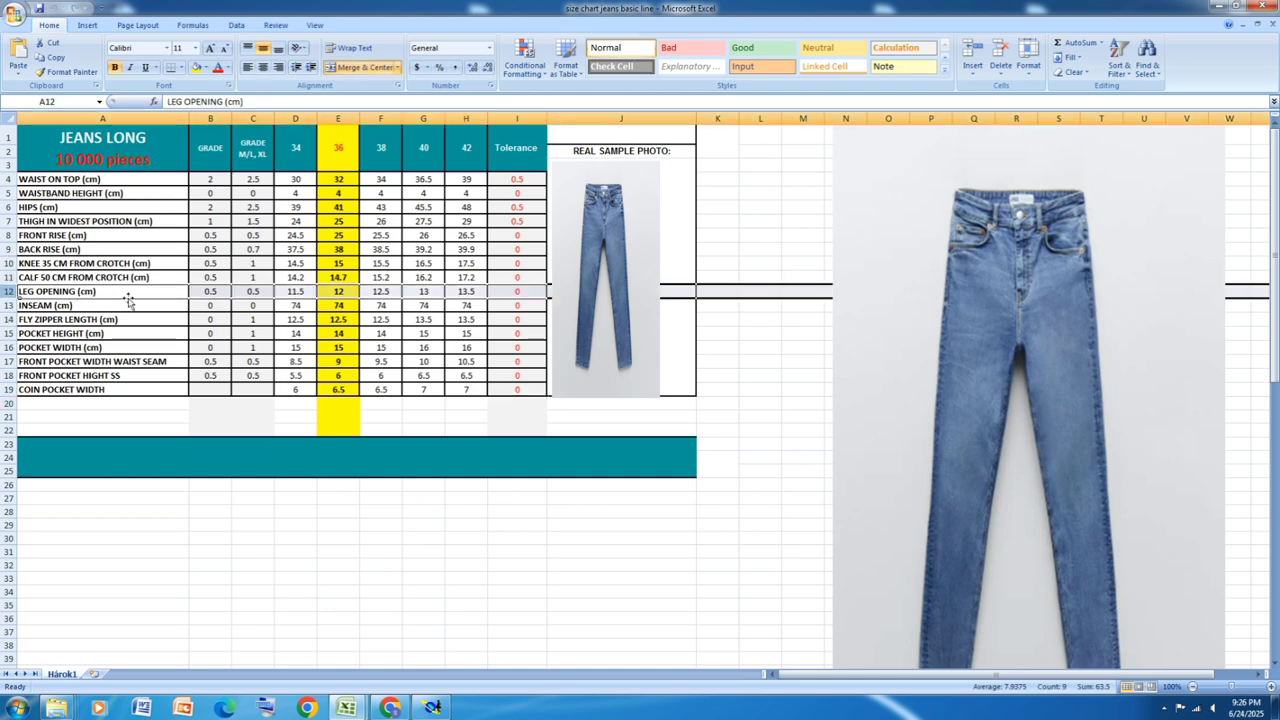
click(196, 67)
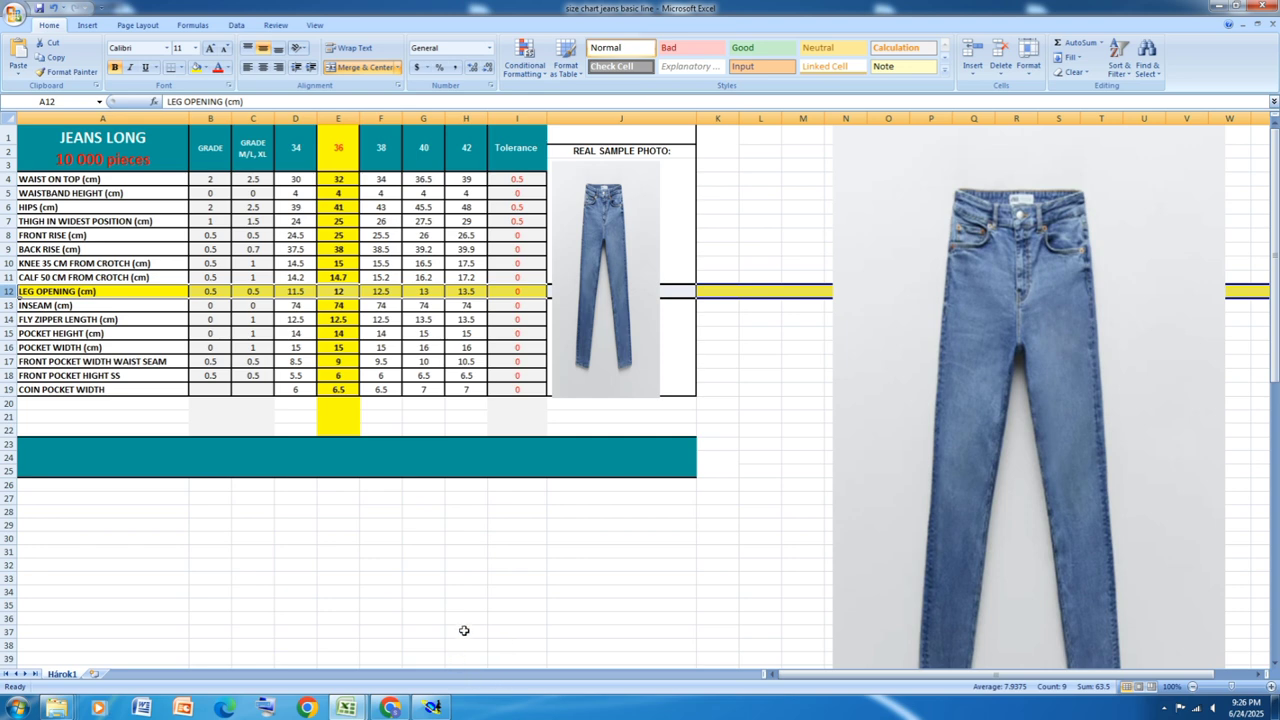
click(432, 707)
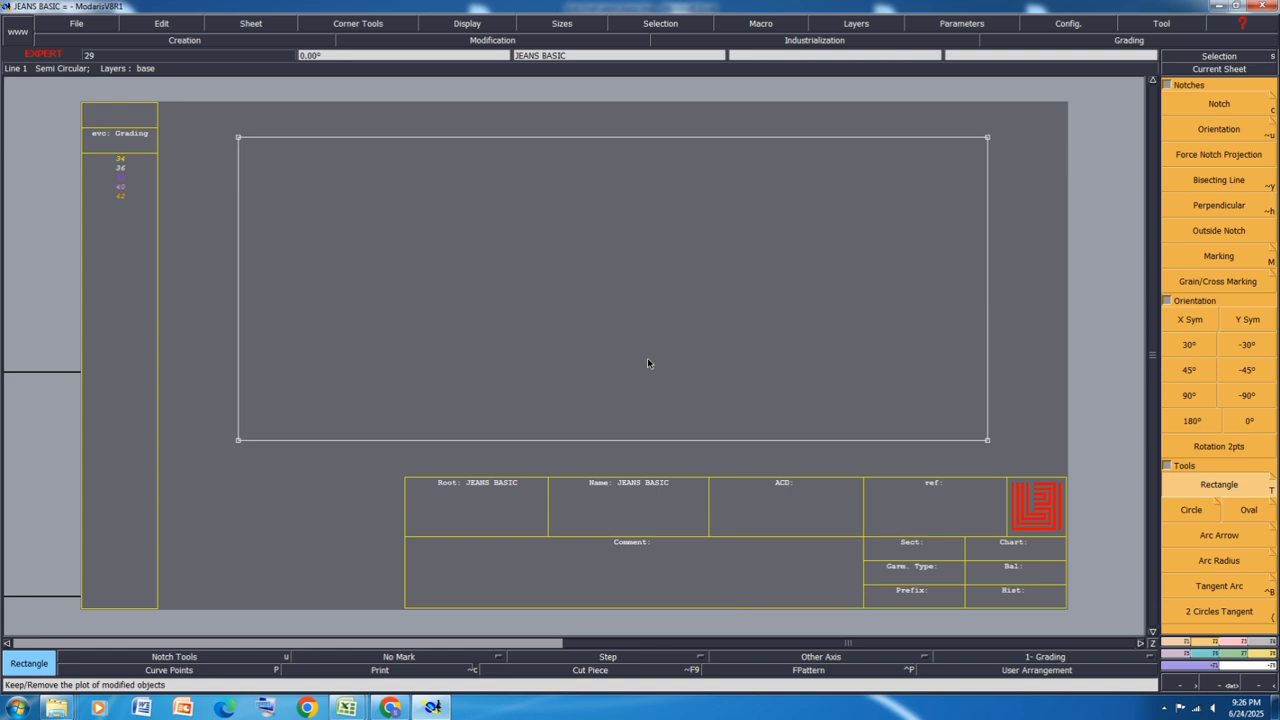
Step: Divide the rectangle's left edge into two equal parts with Sequence Division and insert the midpoint into the line
key(F1)
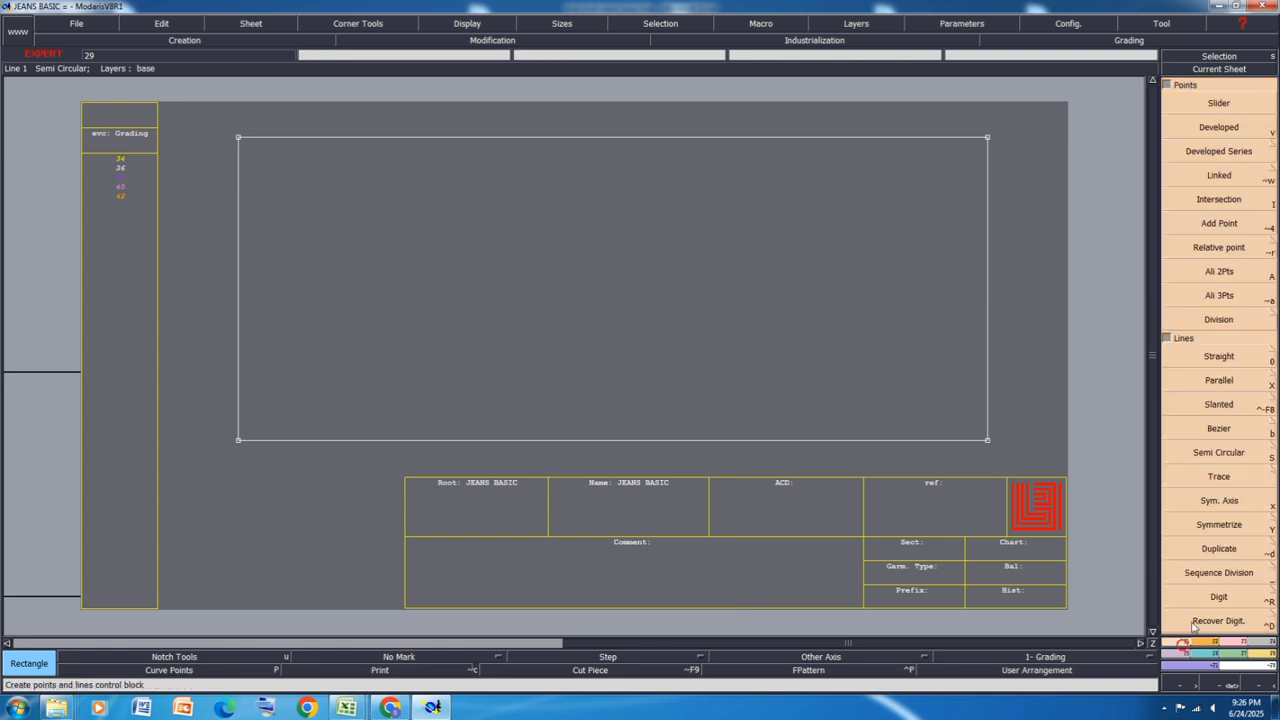
click(1216, 573)
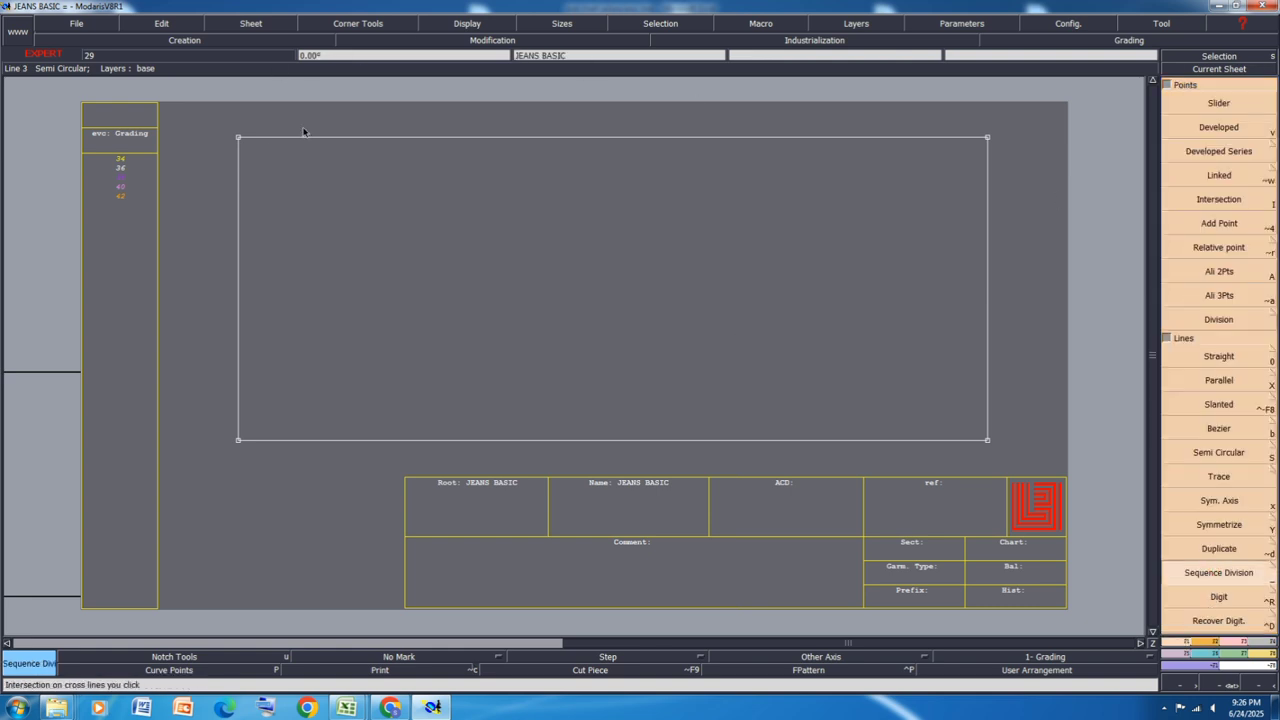
click(238, 441)
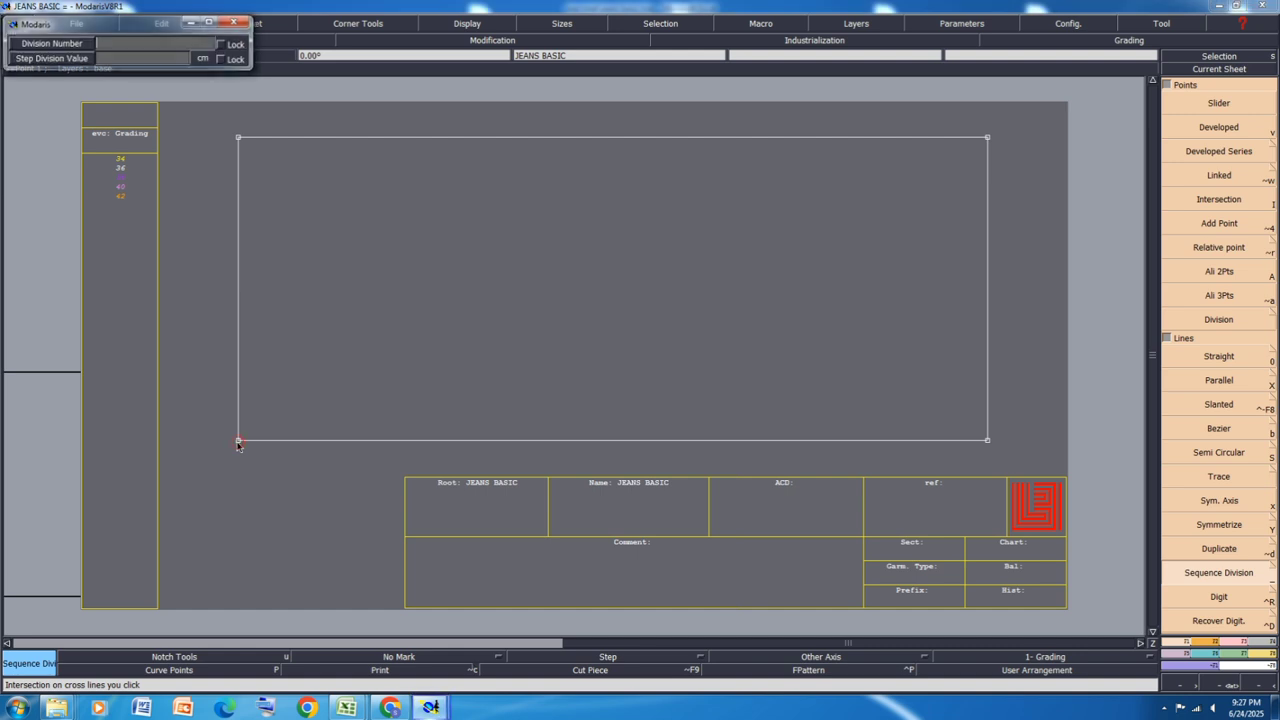
key(Return)
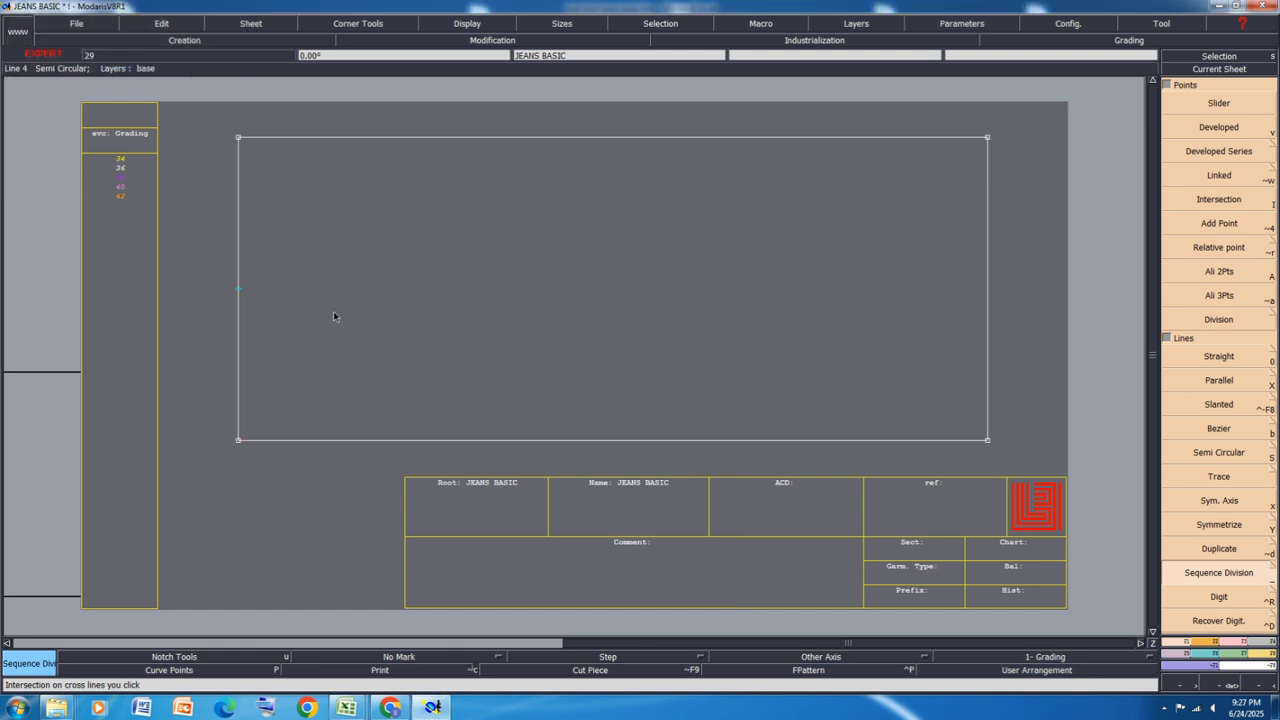
key(i)
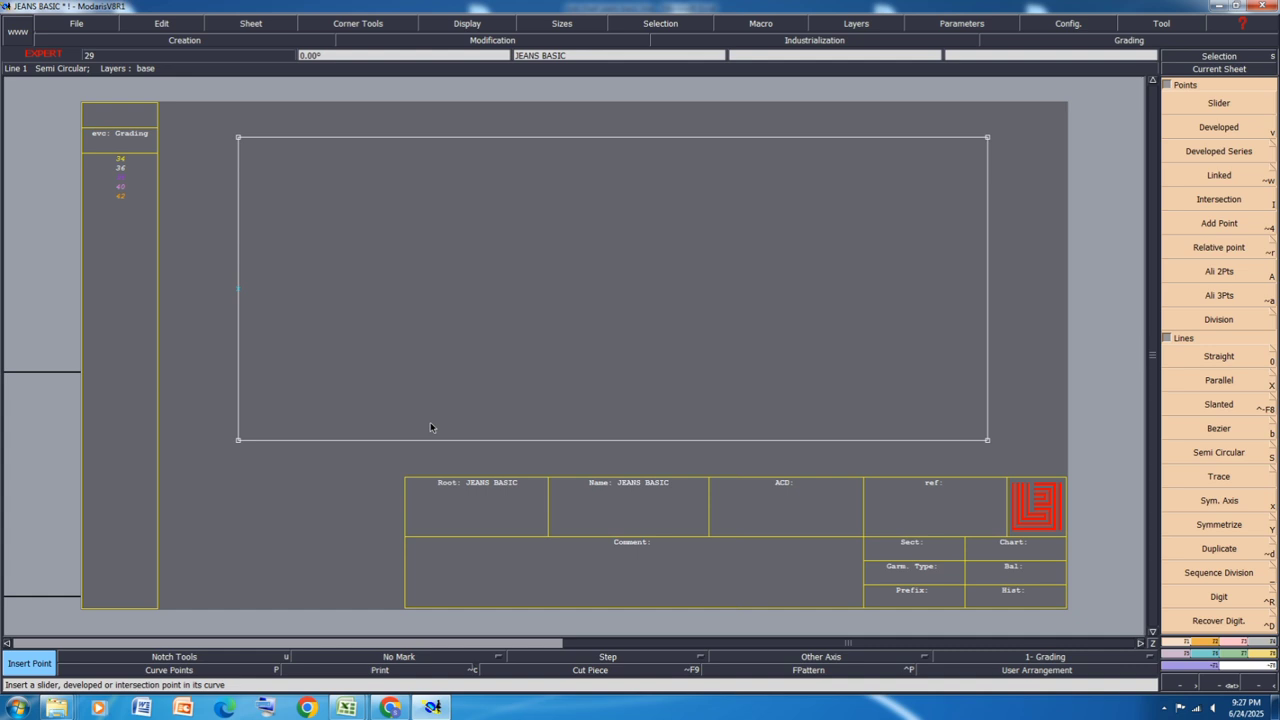
Step: Add developed points 4.75 cm above and 4.75 cm below the midpoint of the rectangle's left edge
key(v)
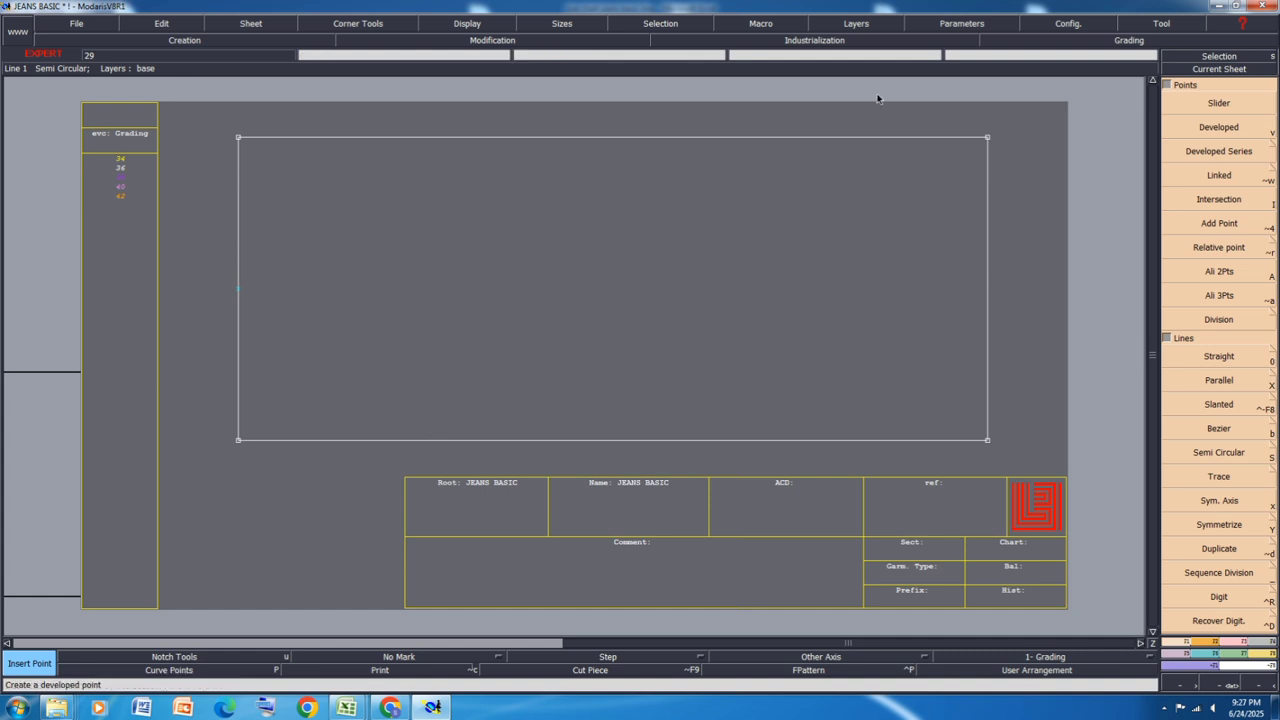
click(240, 292)
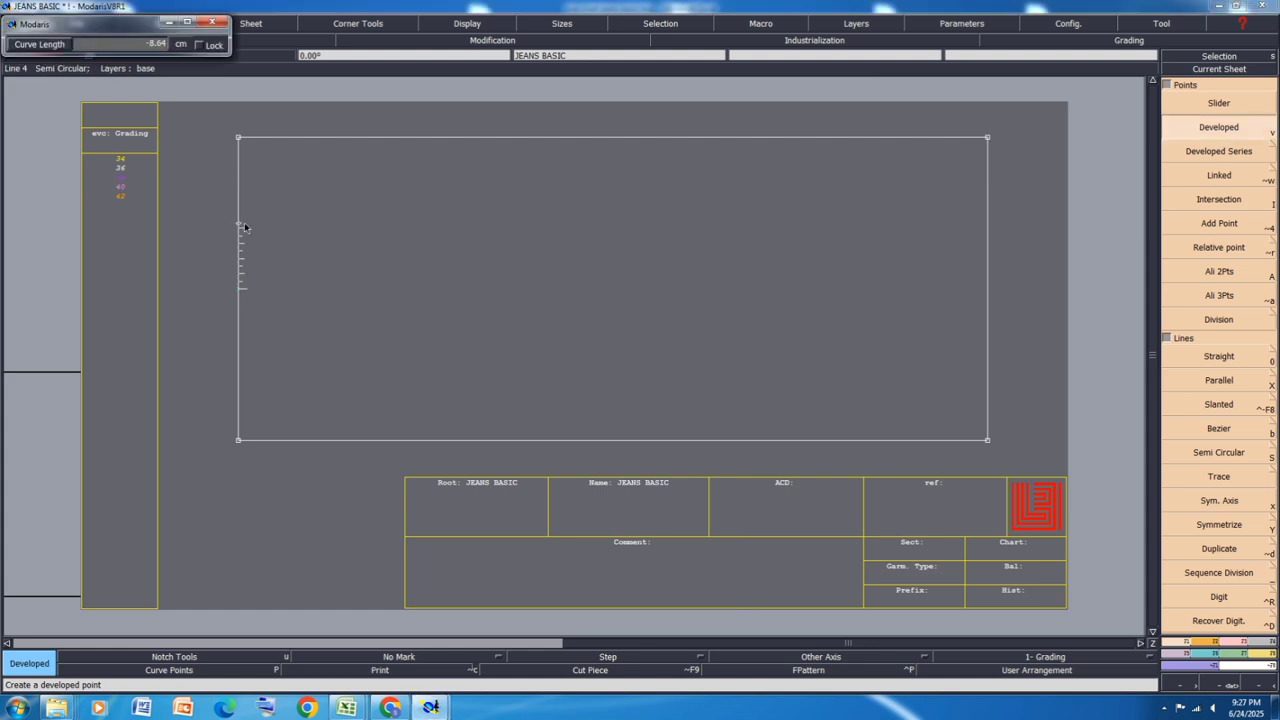
text(1)
text(4.)
key(Return)
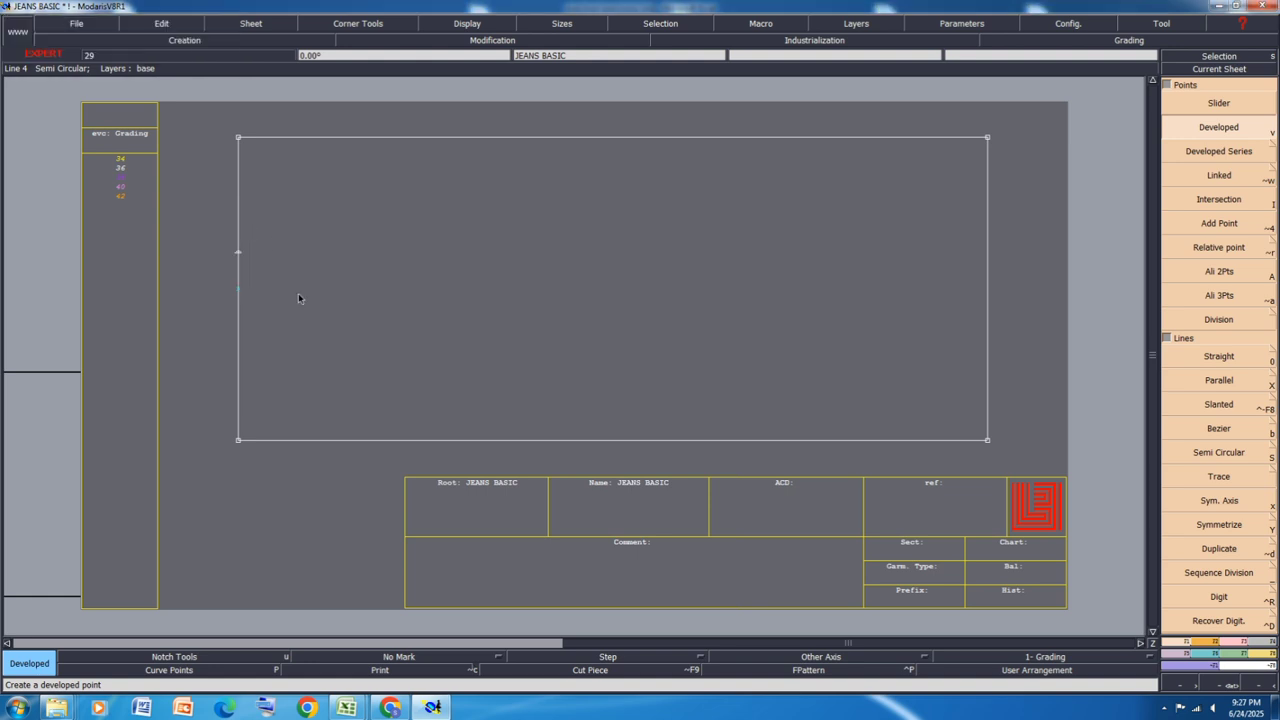
click(238, 290)
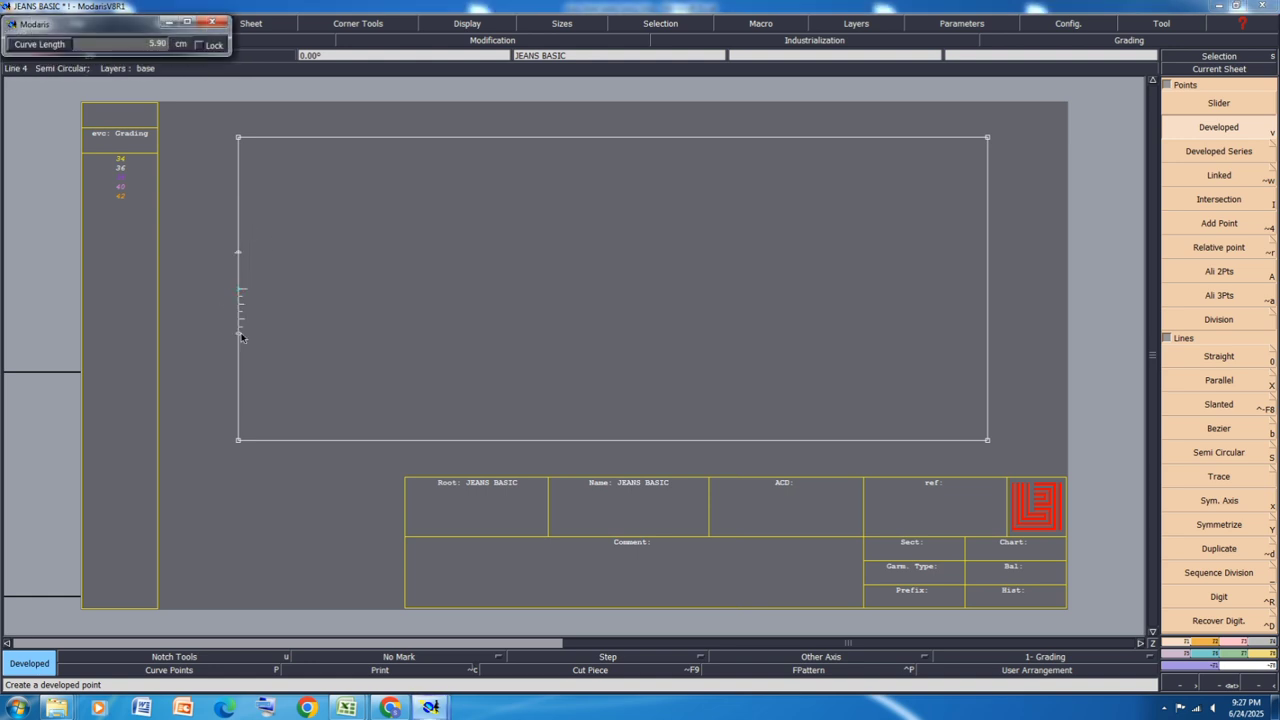
key(Down)
text(4)
key(Return)
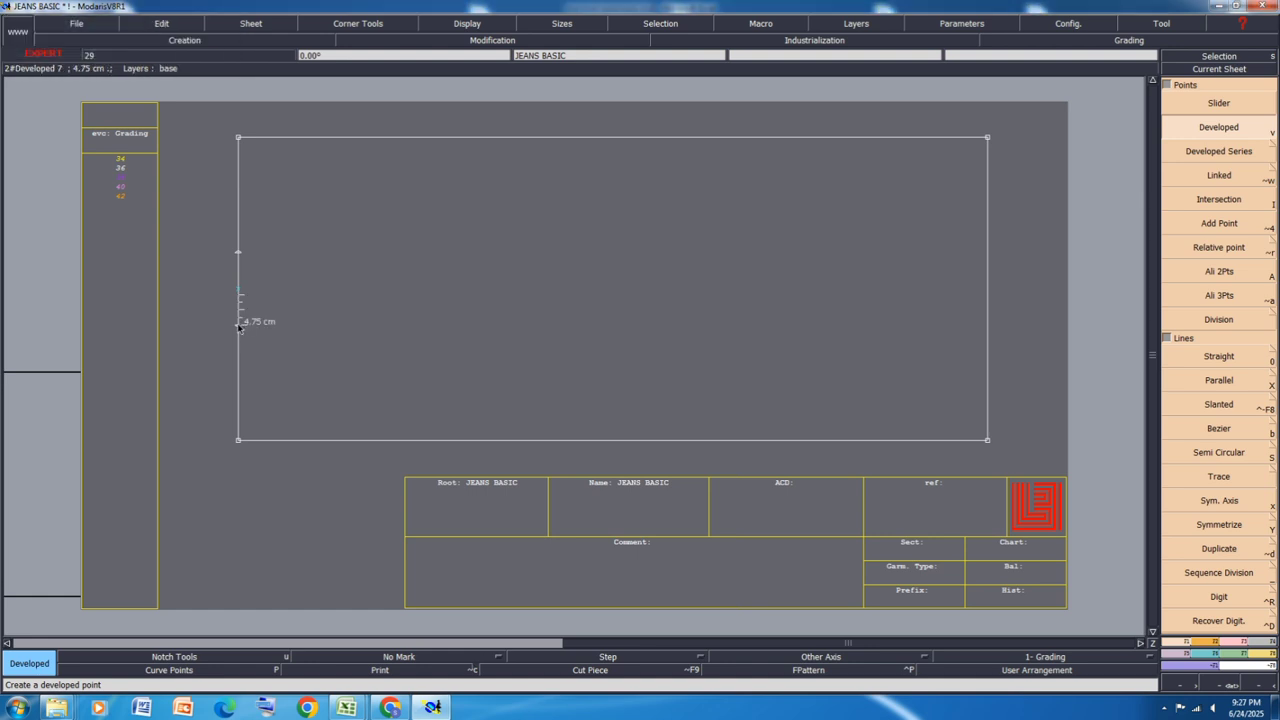
Step: Add developed points on the rectangle's left edge, 2.5 cm above the upper 4.75 cm point and 2.5 cm below the lower one
click(1234, 642)
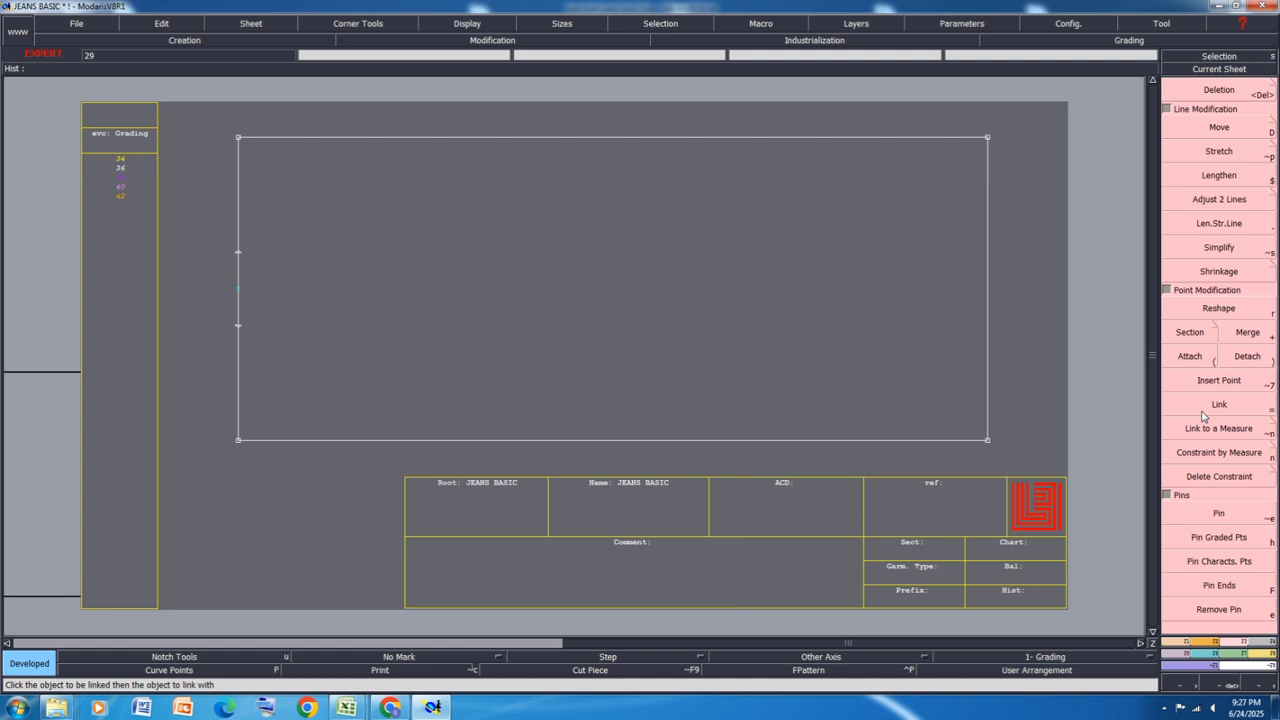
click(1177, 641)
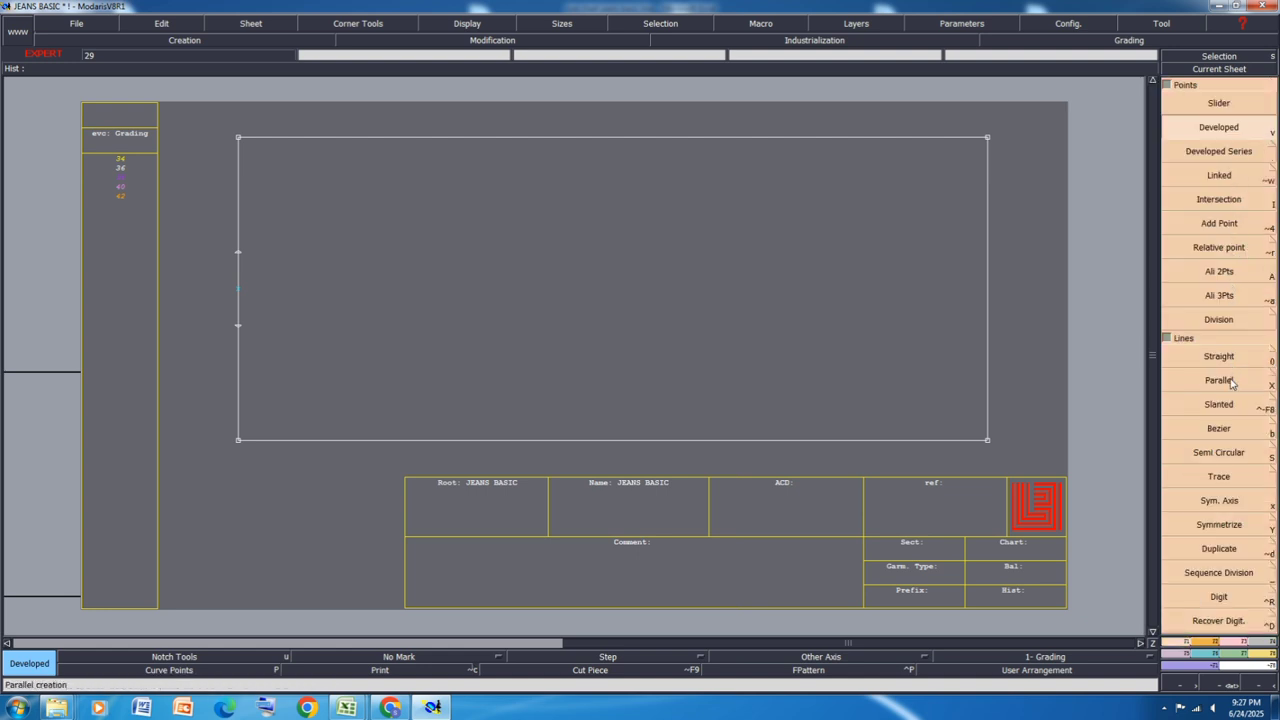
click(1203, 134)
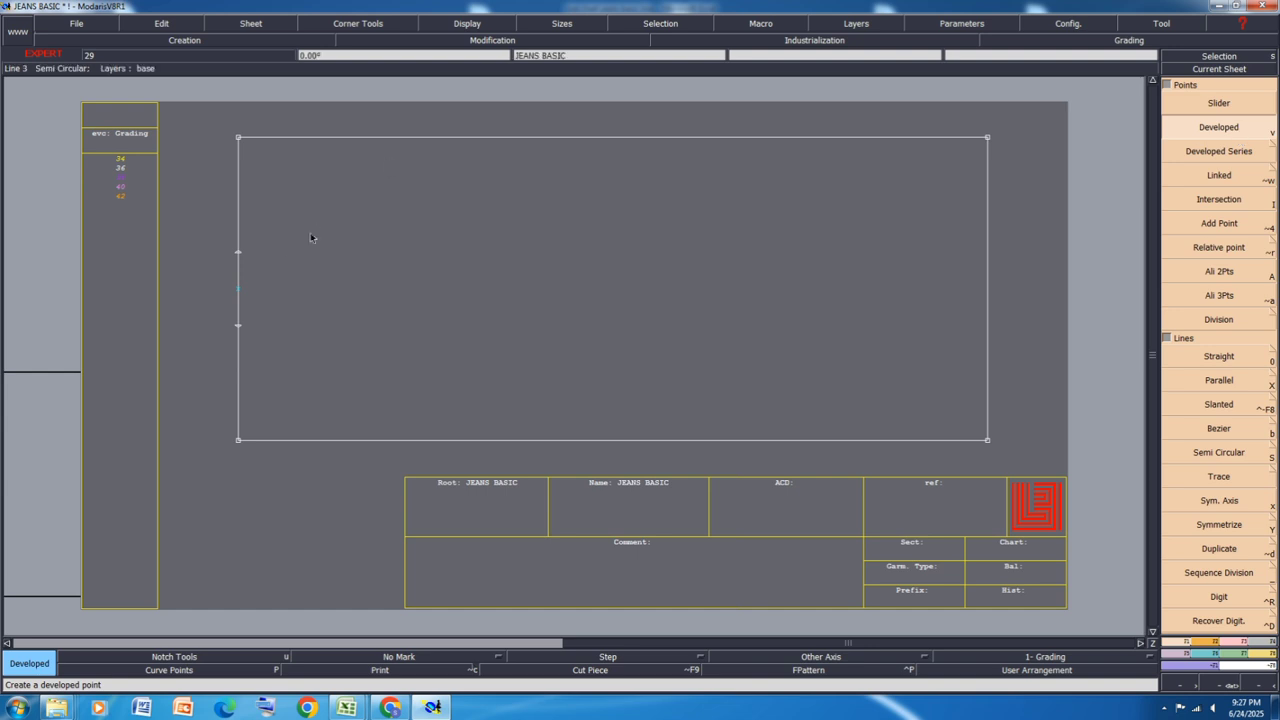
click(237, 251)
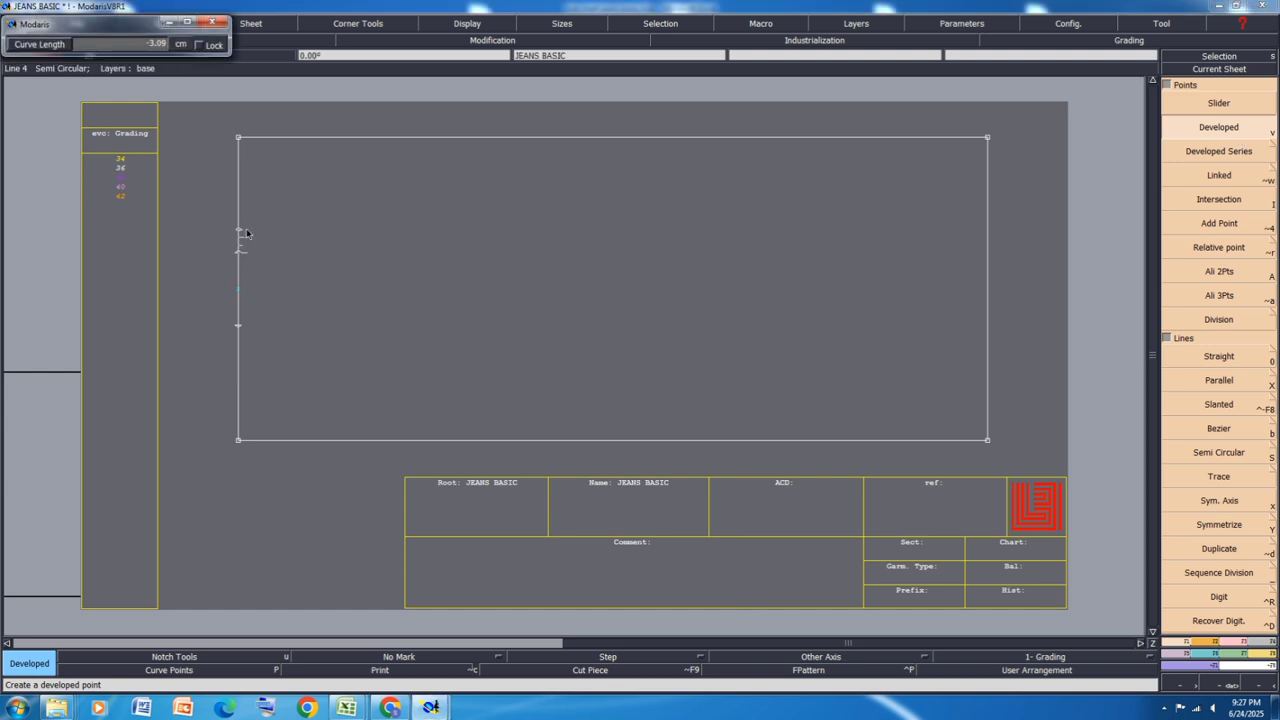
text(1)
key(Return)
click(238, 326)
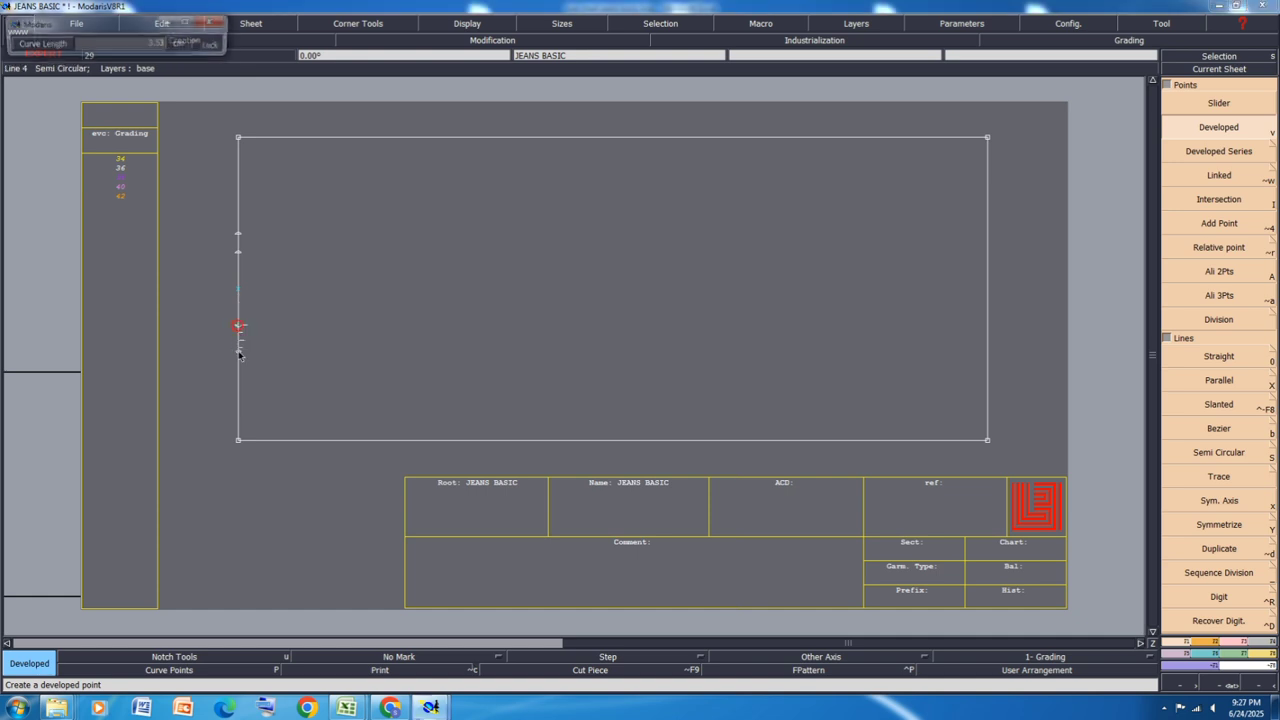
text(2)
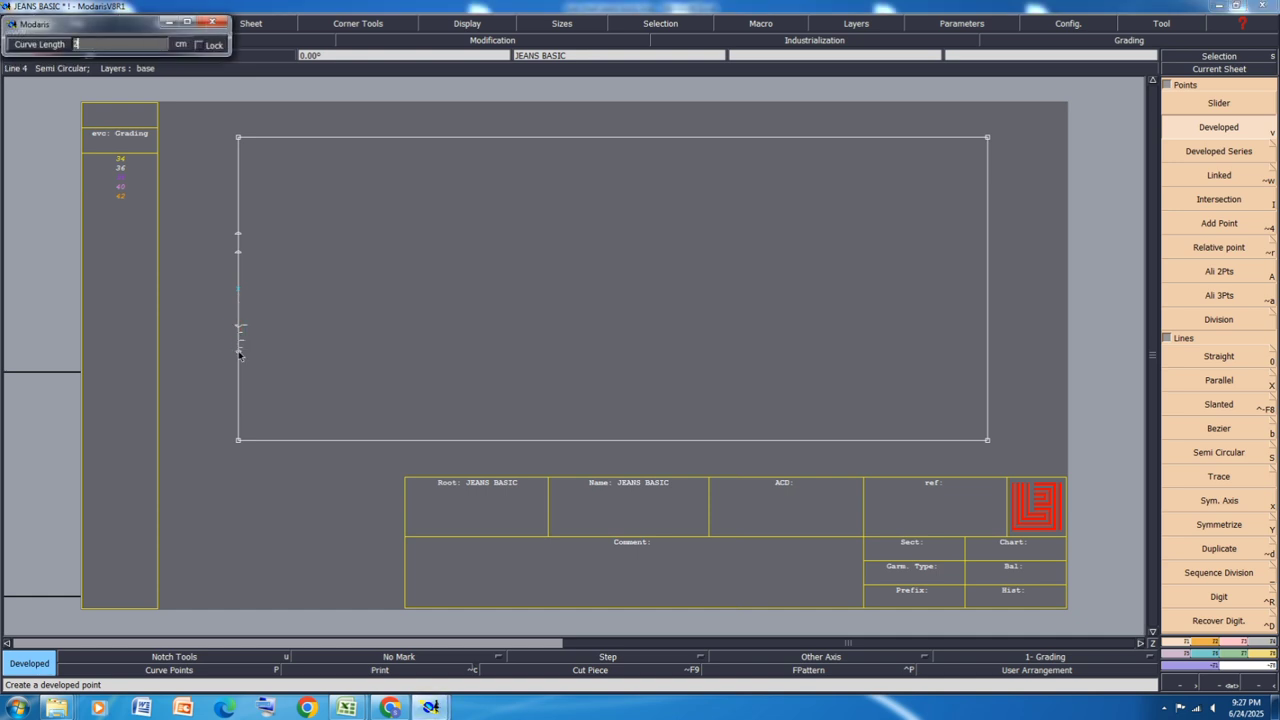
key(Return)
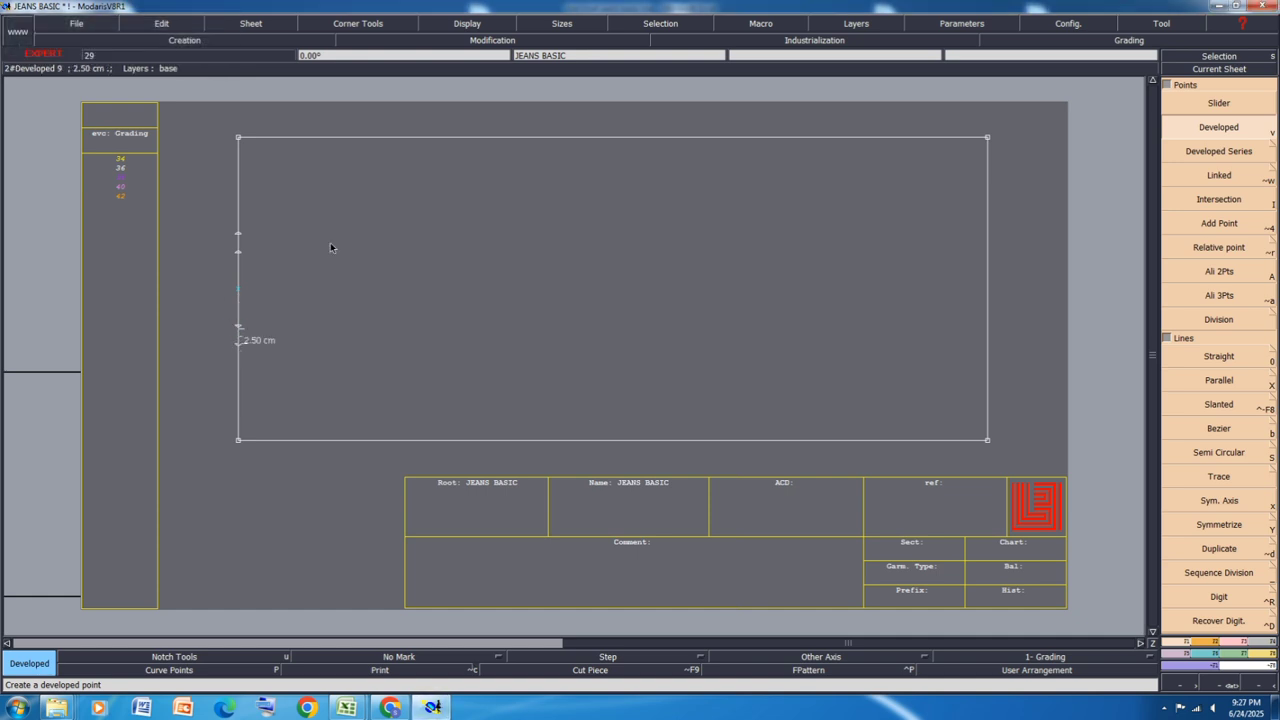
Step: Measure the lengths between the inner and outer point pairs on the rectangle's left edge and accumulate both in the measurement spreadsheet
click(1257, 656)
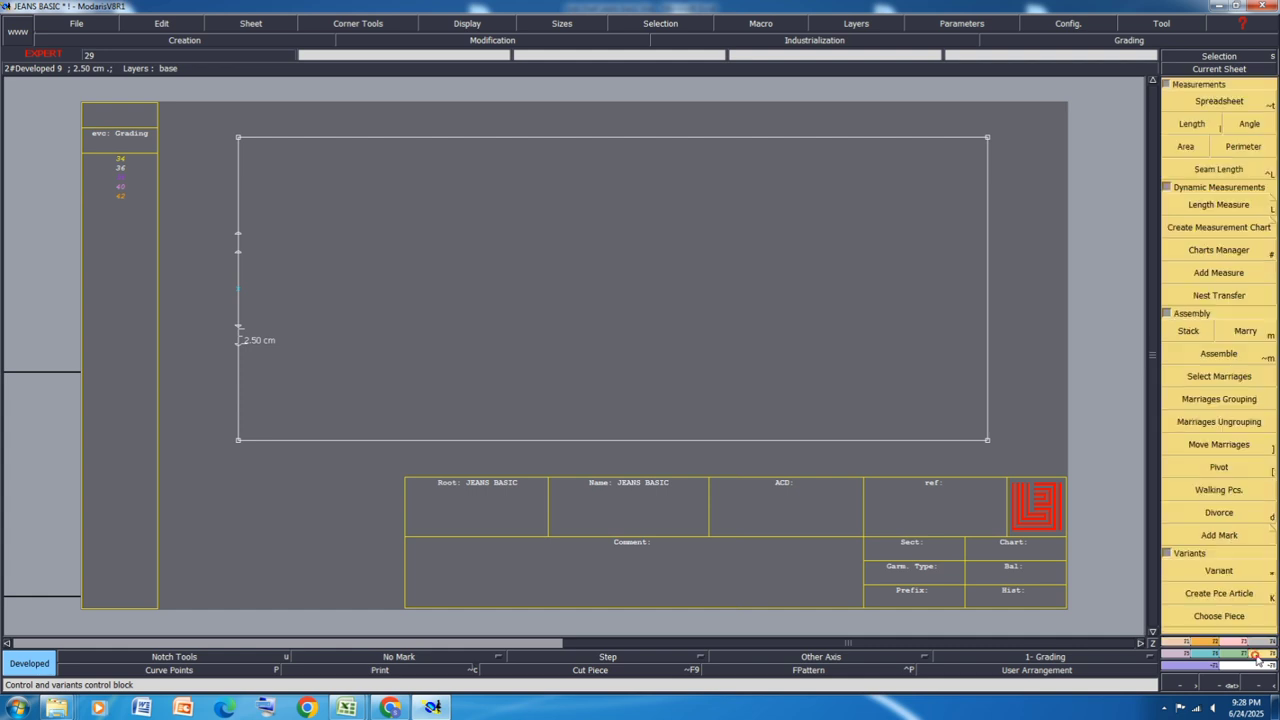
click(1218, 100)
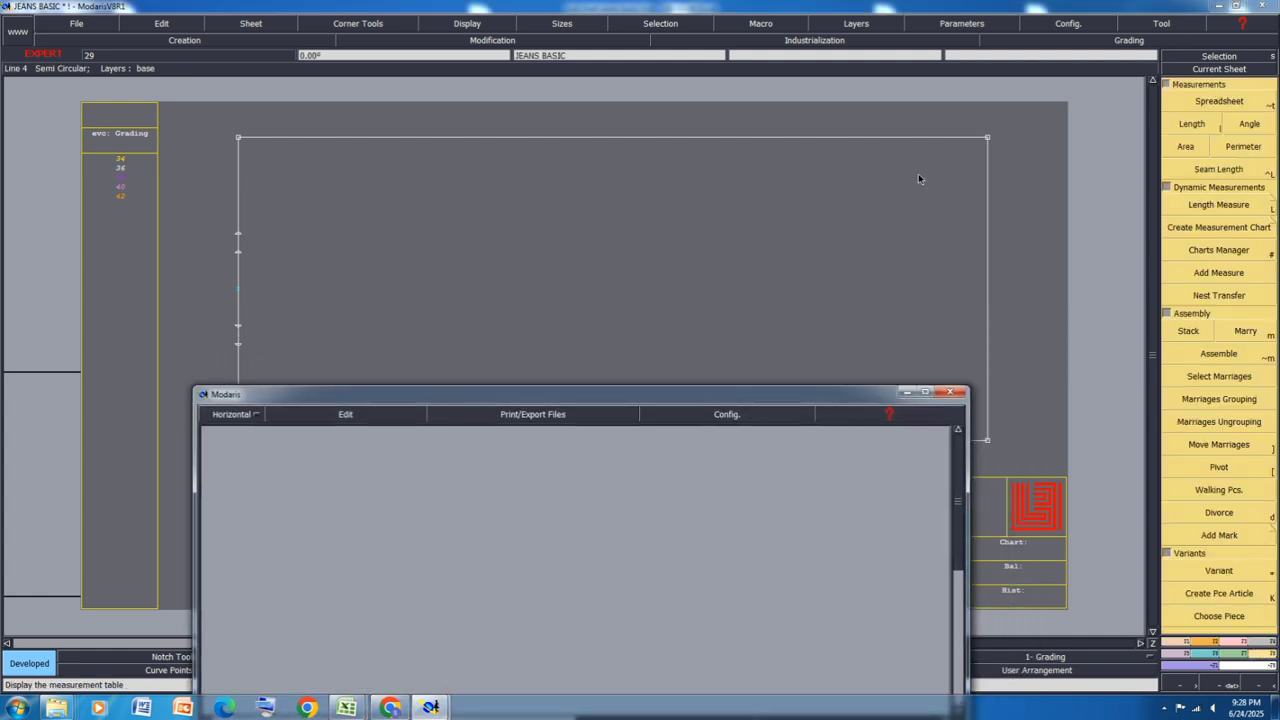
click(1191, 123)
click(238, 326)
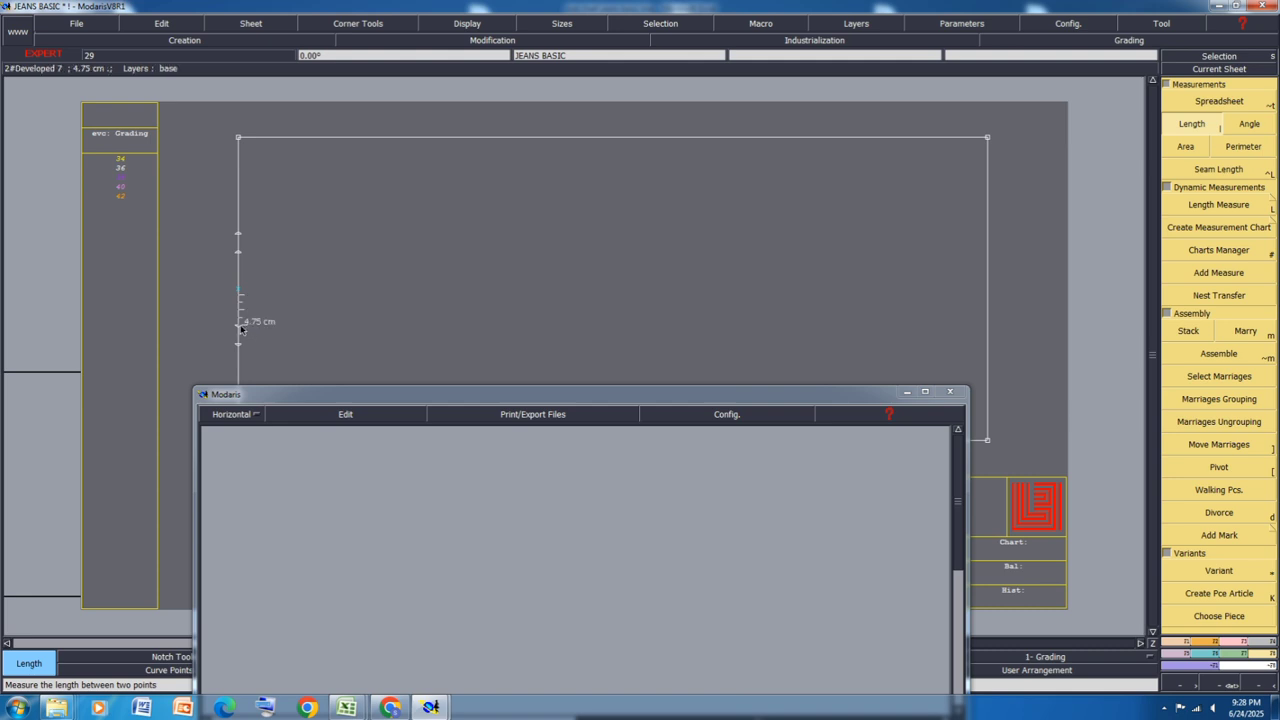
click(238, 250)
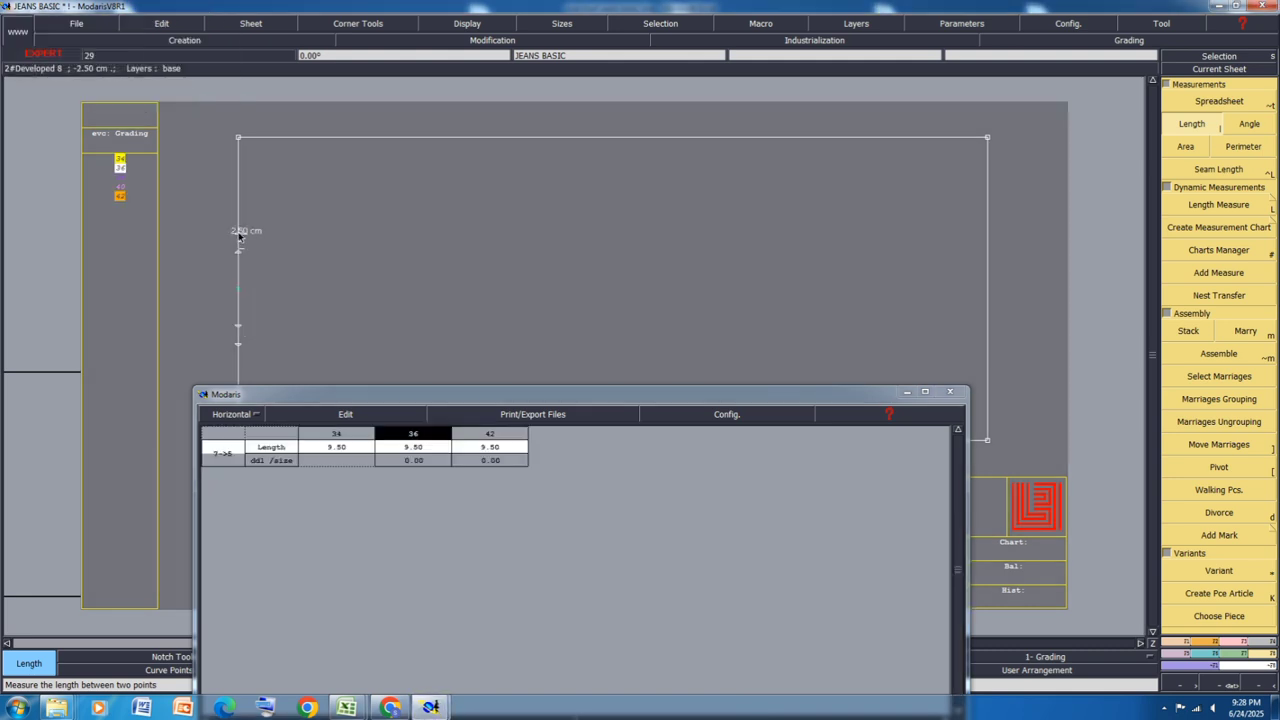
click(238, 232)
click(238, 346)
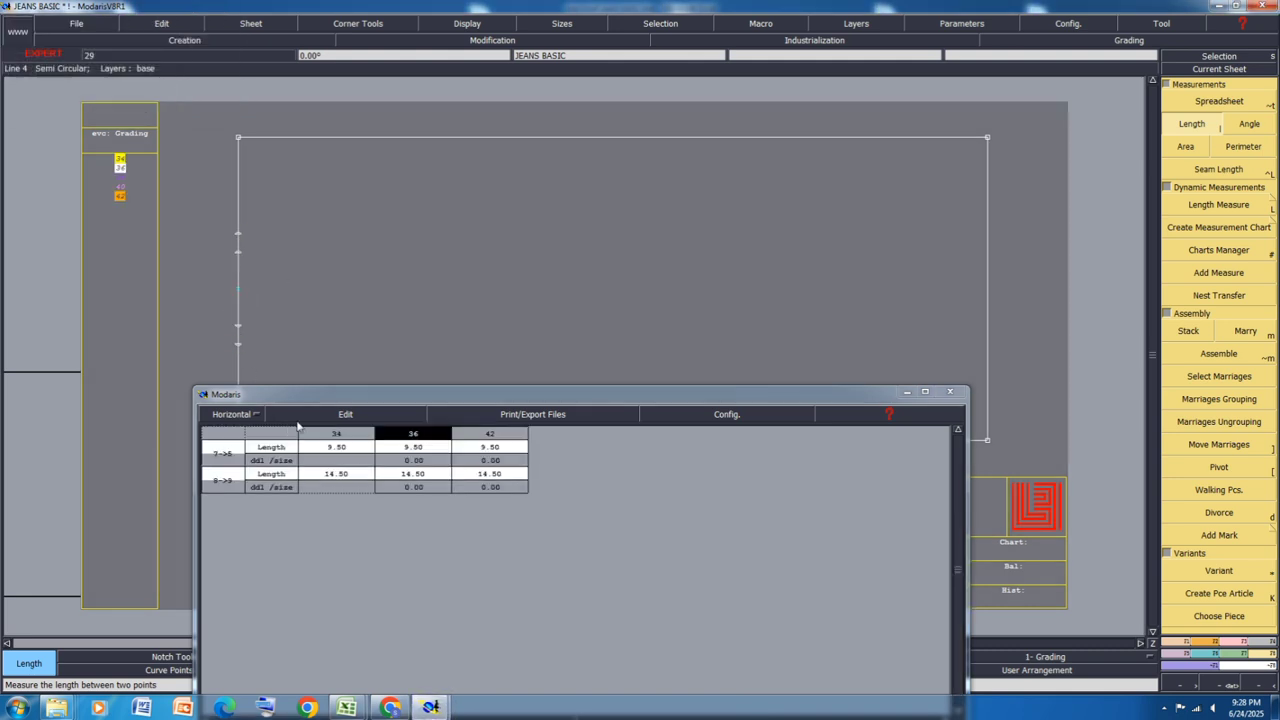
click(304, 420)
click(308, 456)
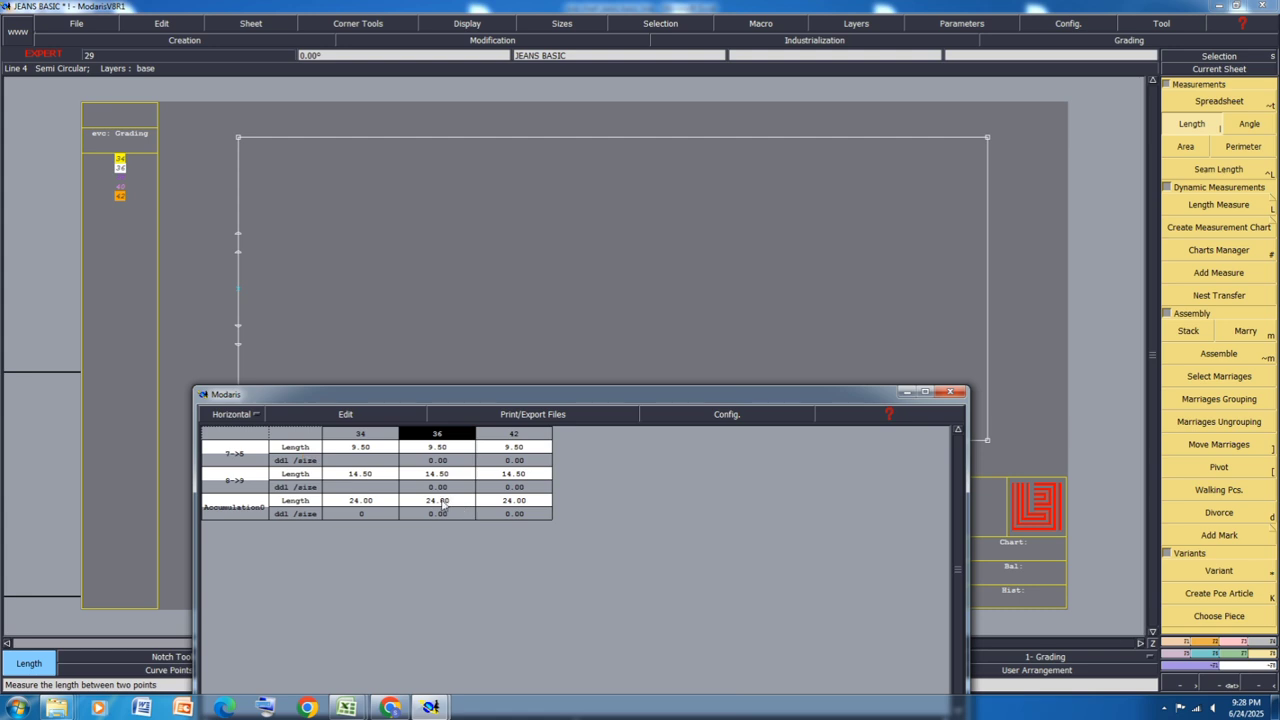
Step: Empty the measurement spreadsheet and minimize its window
click(349, 424)
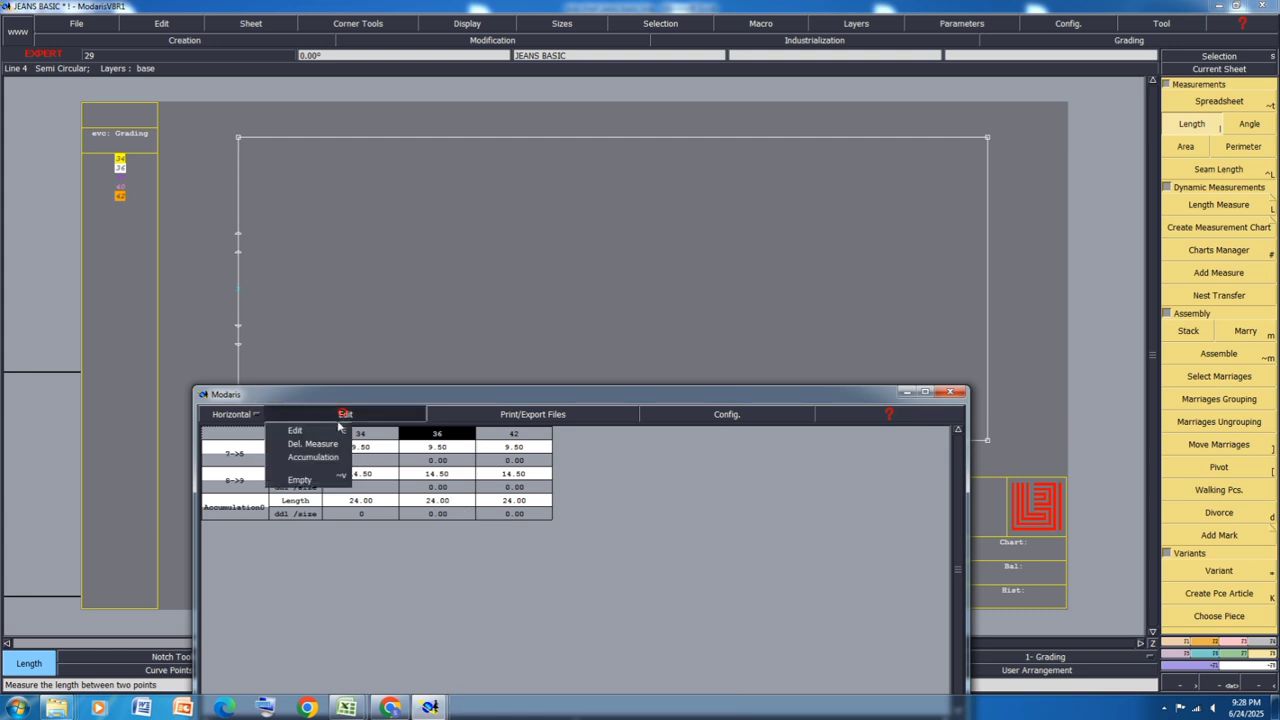
click(313, 469)
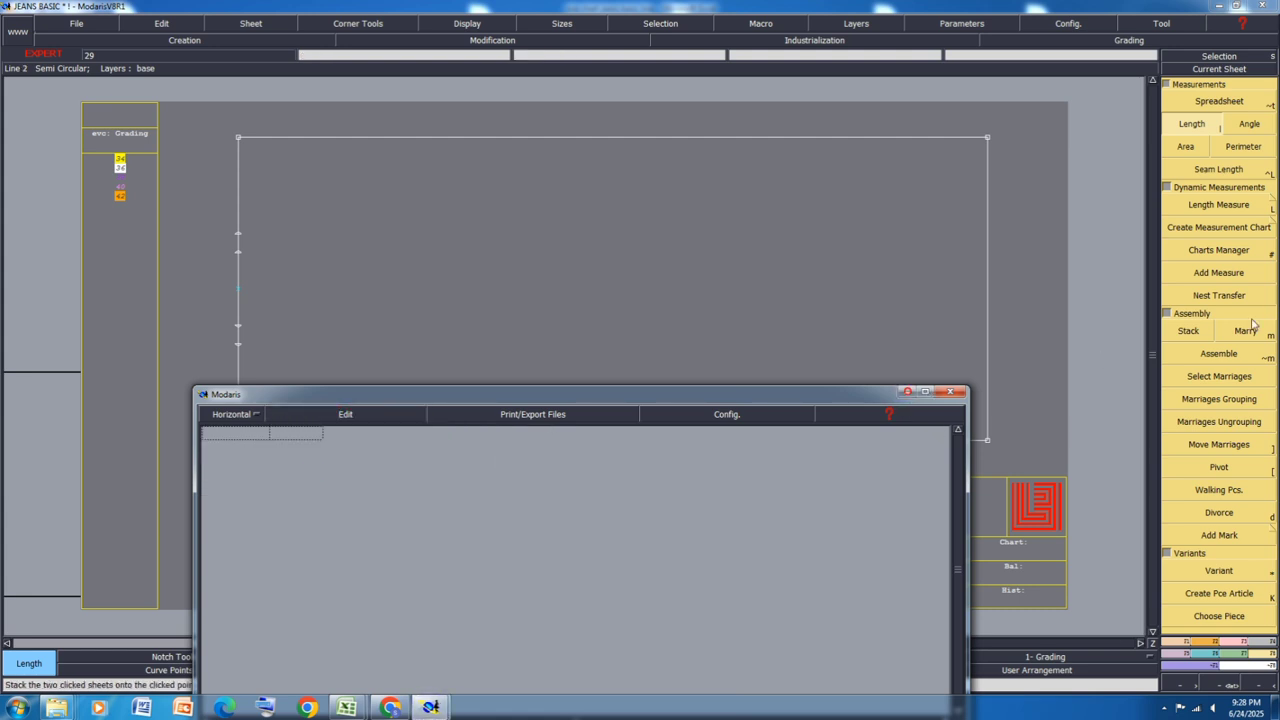
click(908, 395)
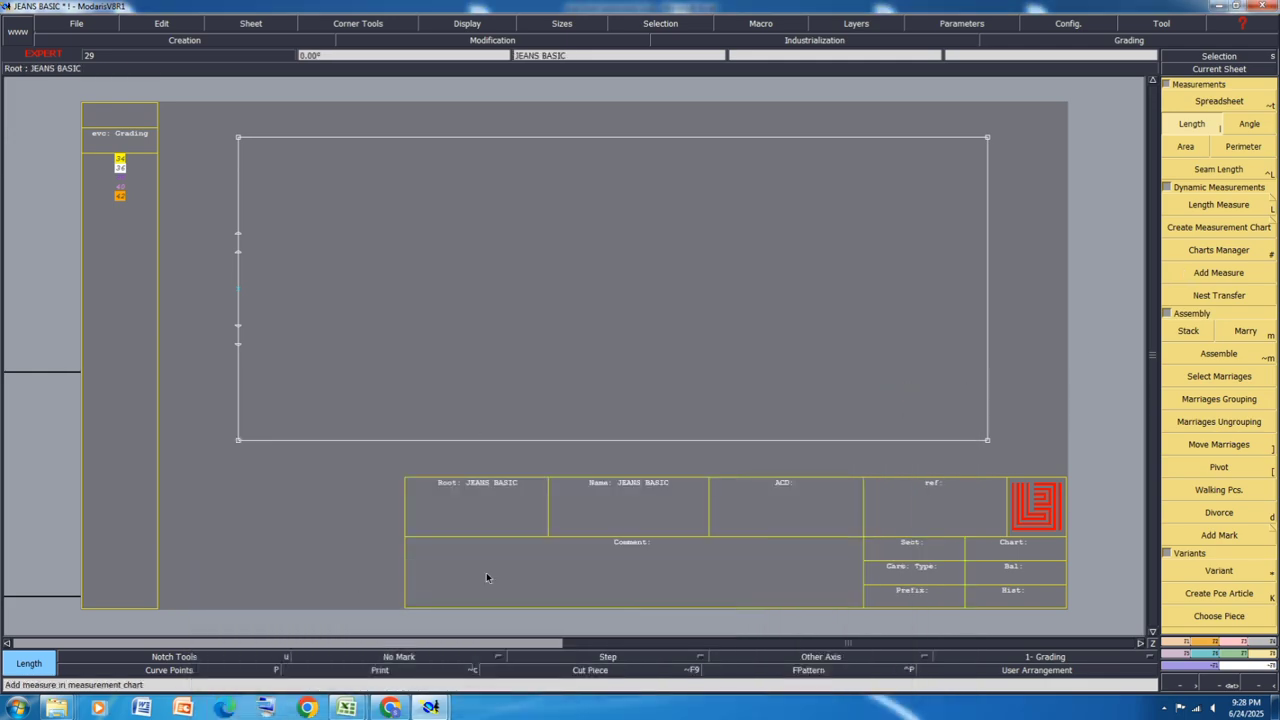
Step: Switch to the Excel size chart and fill the INSEAM row with yellow
mouse_move(346, 707)
click(436, 654)
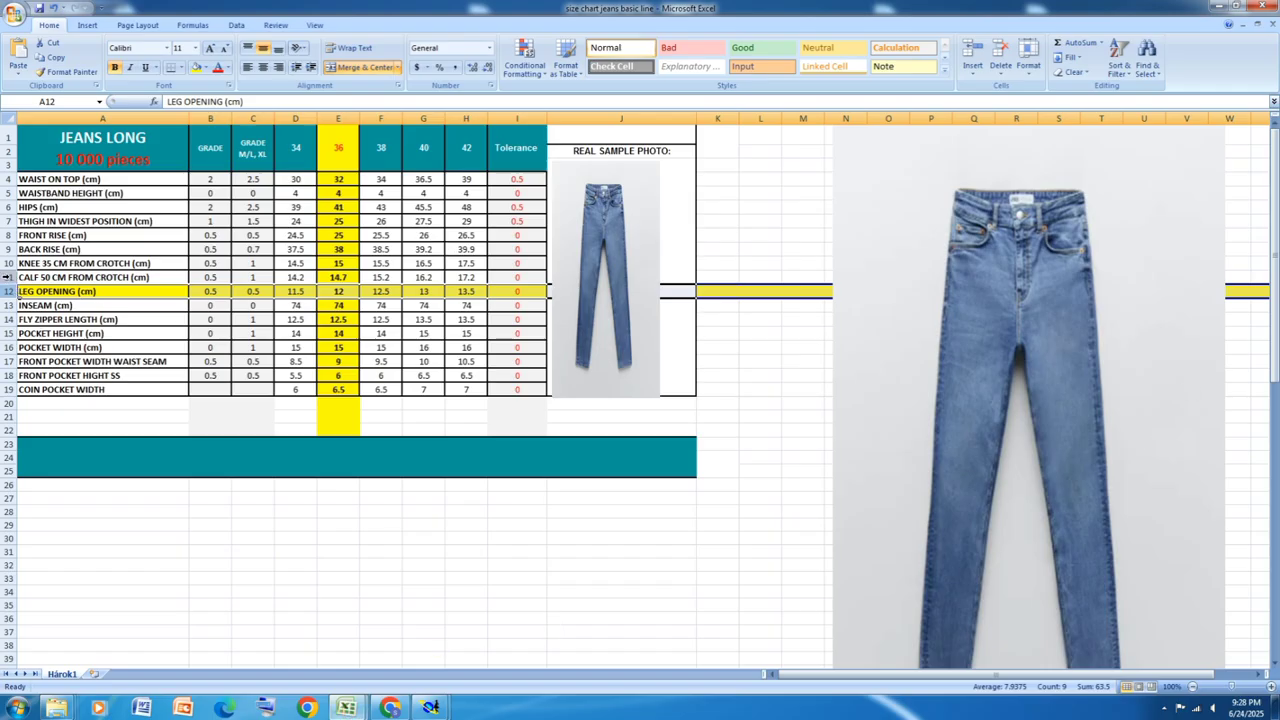
click(8, 277)
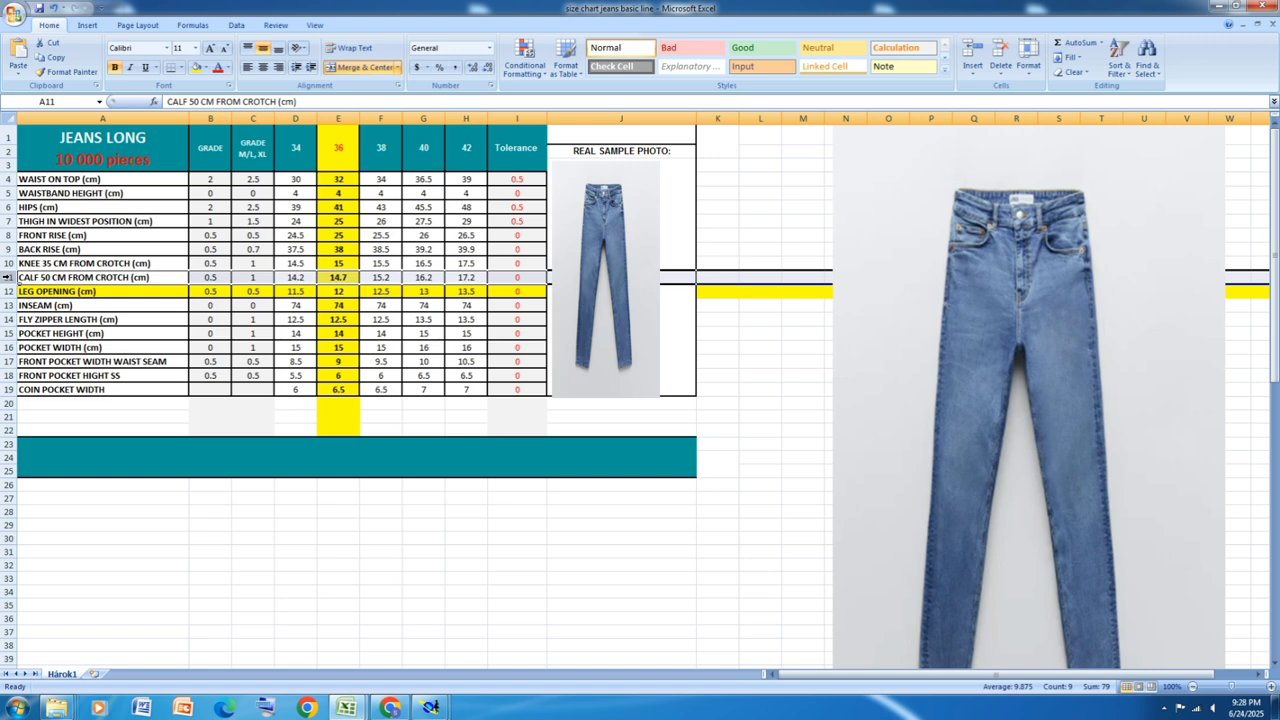
click(6, 305)
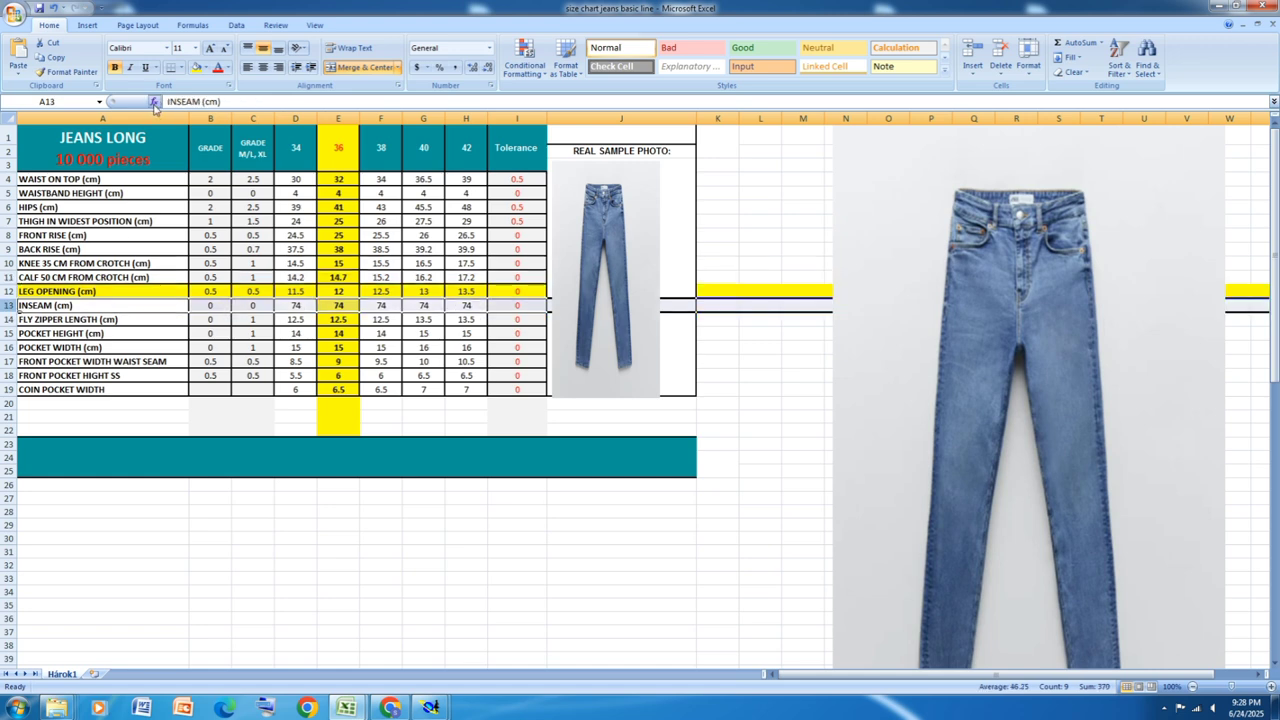
click(194, 68)
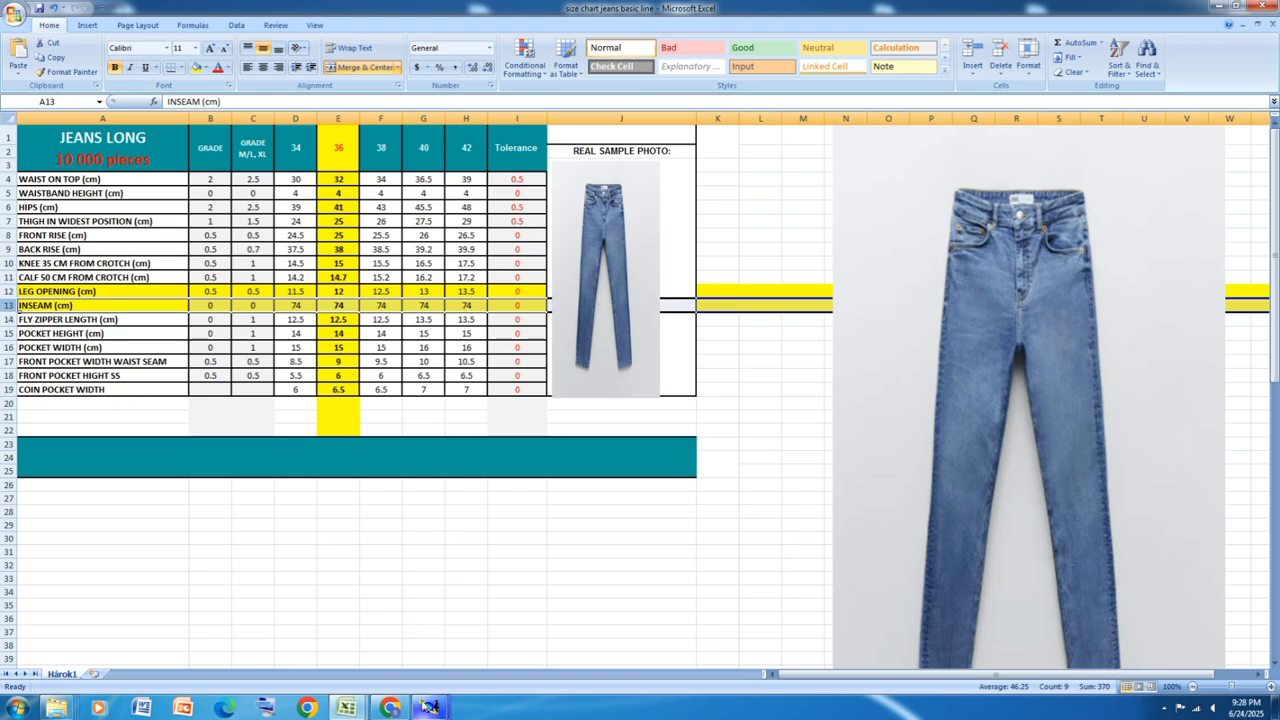
Step: Return to the JEANS BASIC model in Modaris and save it, continuing past the anomalies dialog
mouse_move(430, 707)
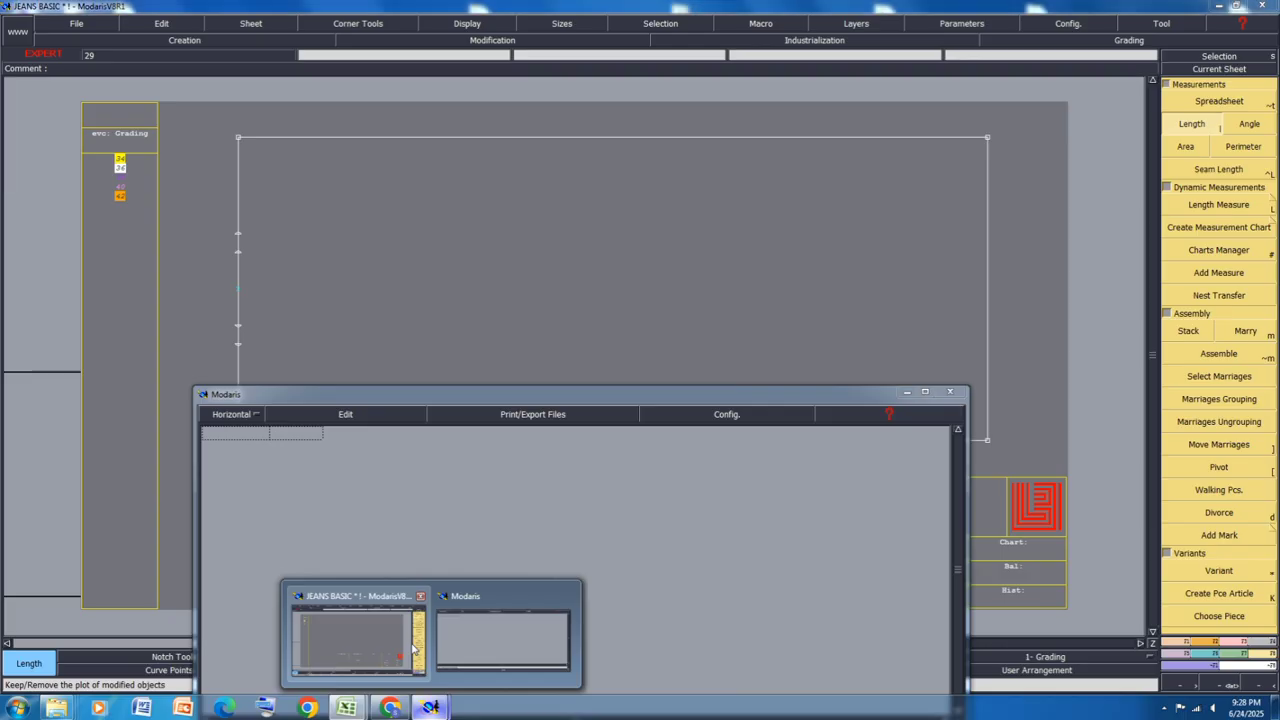
click(363, 636)
key(ctrl+s)
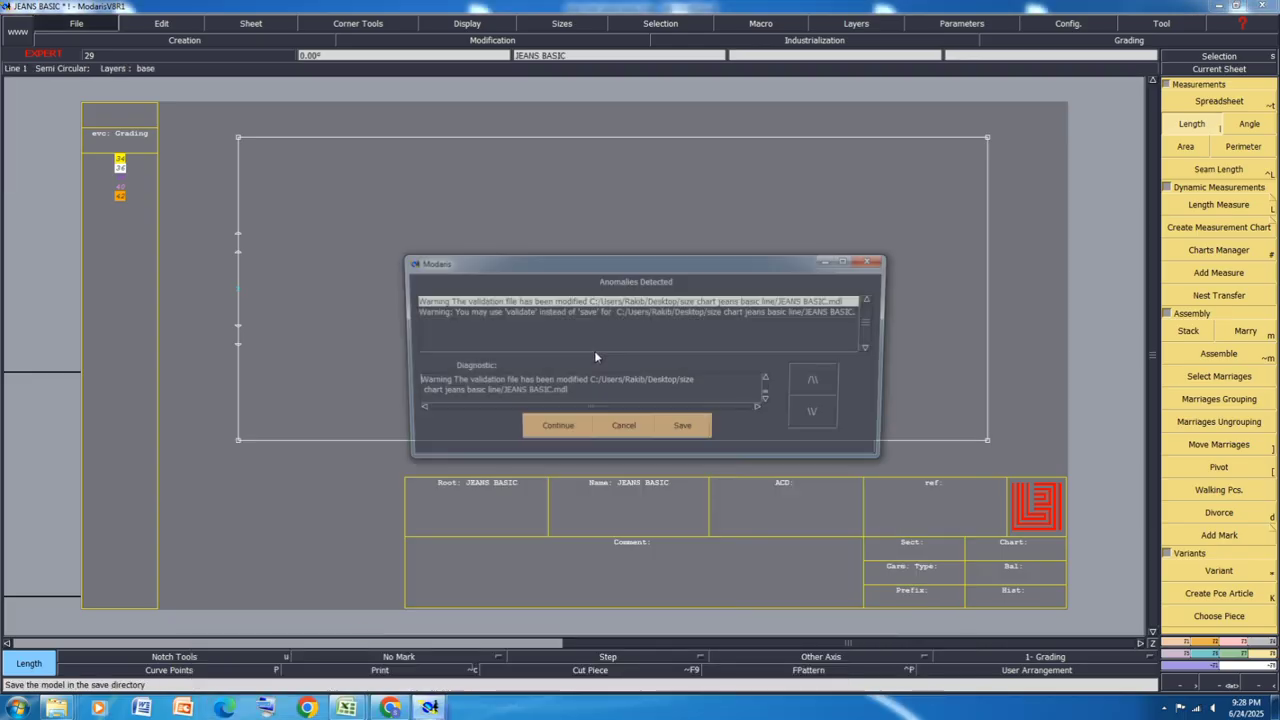
click(553, 429)
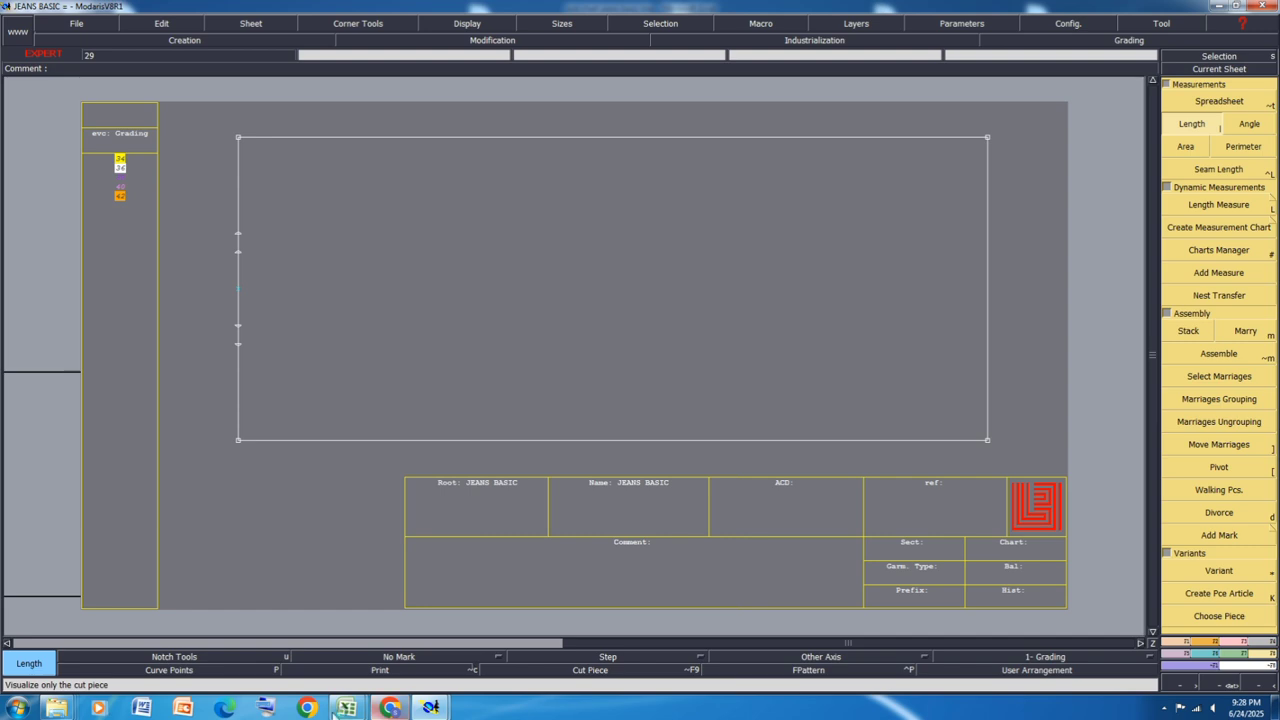
Step: Check the size 36 INSEAM value in the Excel size chart and return to Modaris
mouse_move(345, 707)
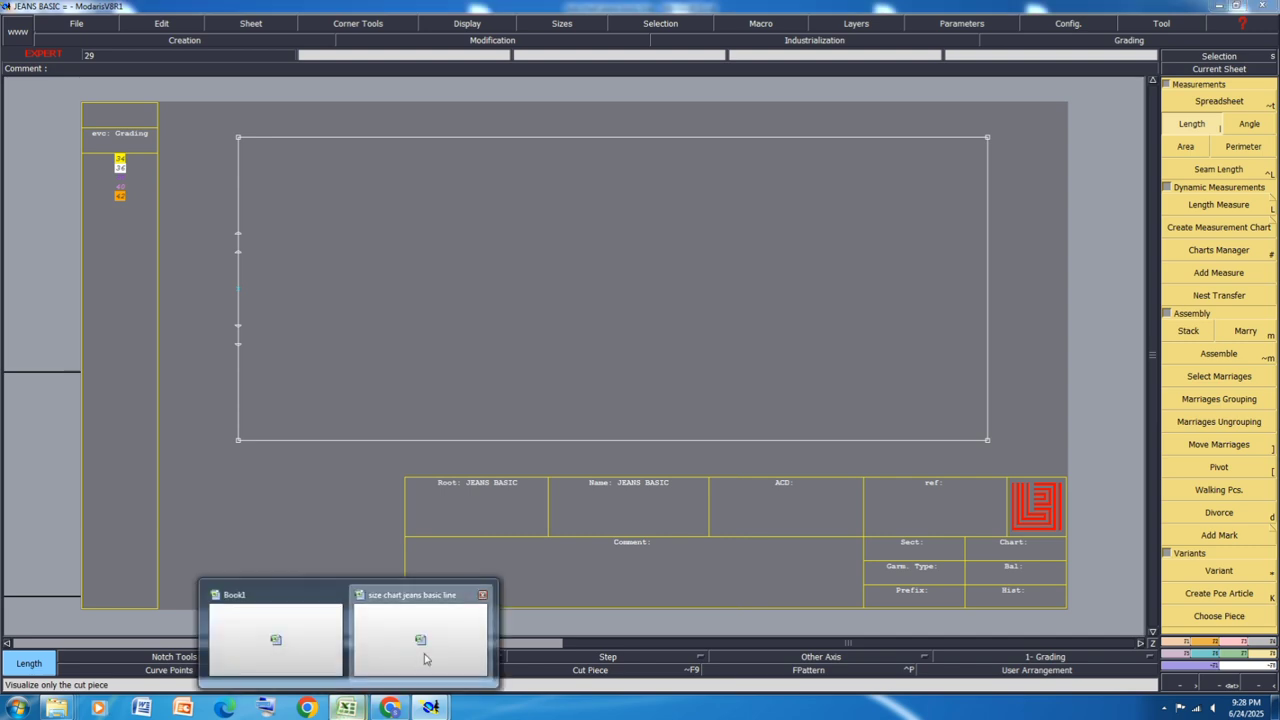
click(420, 655)
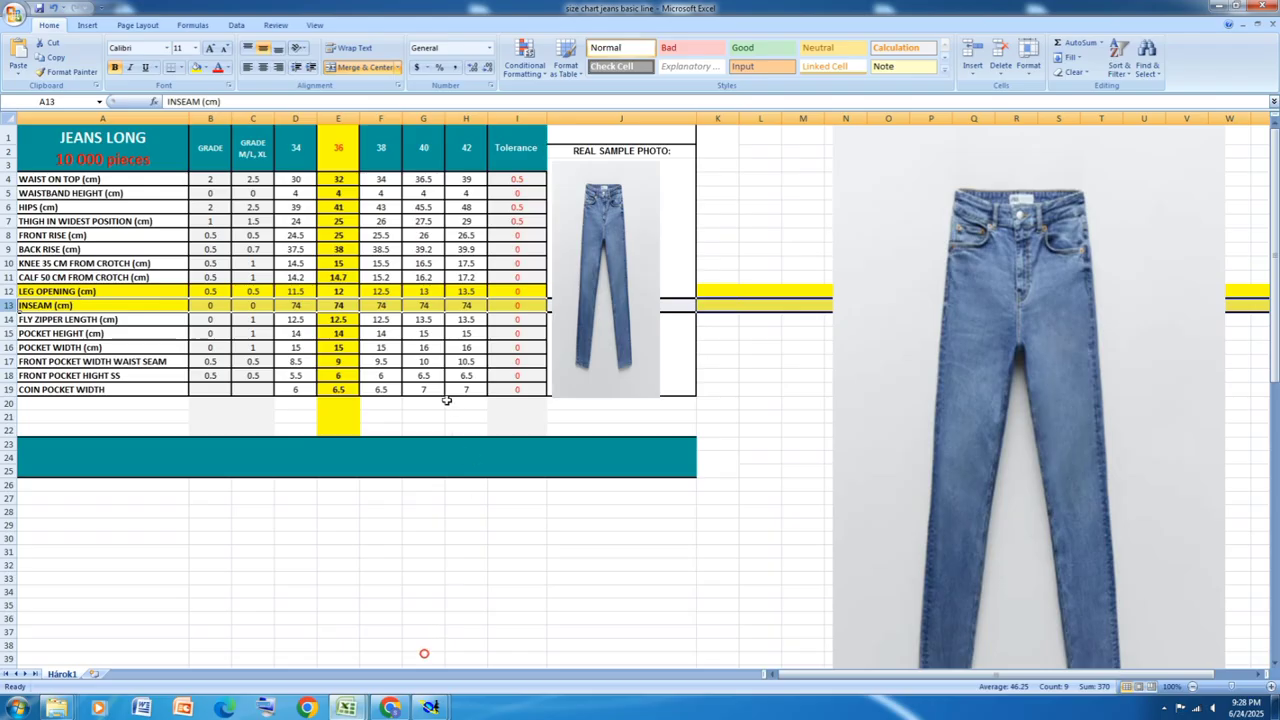
click(430, 707)
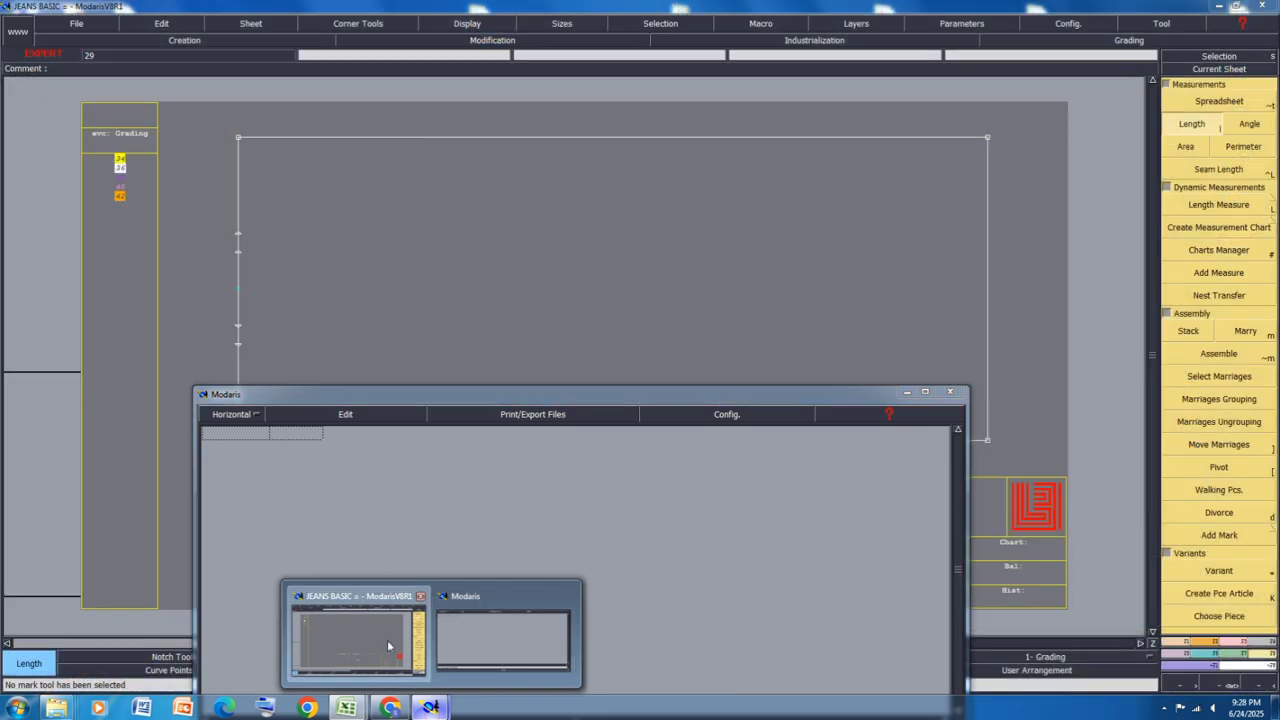
click(384, 644)
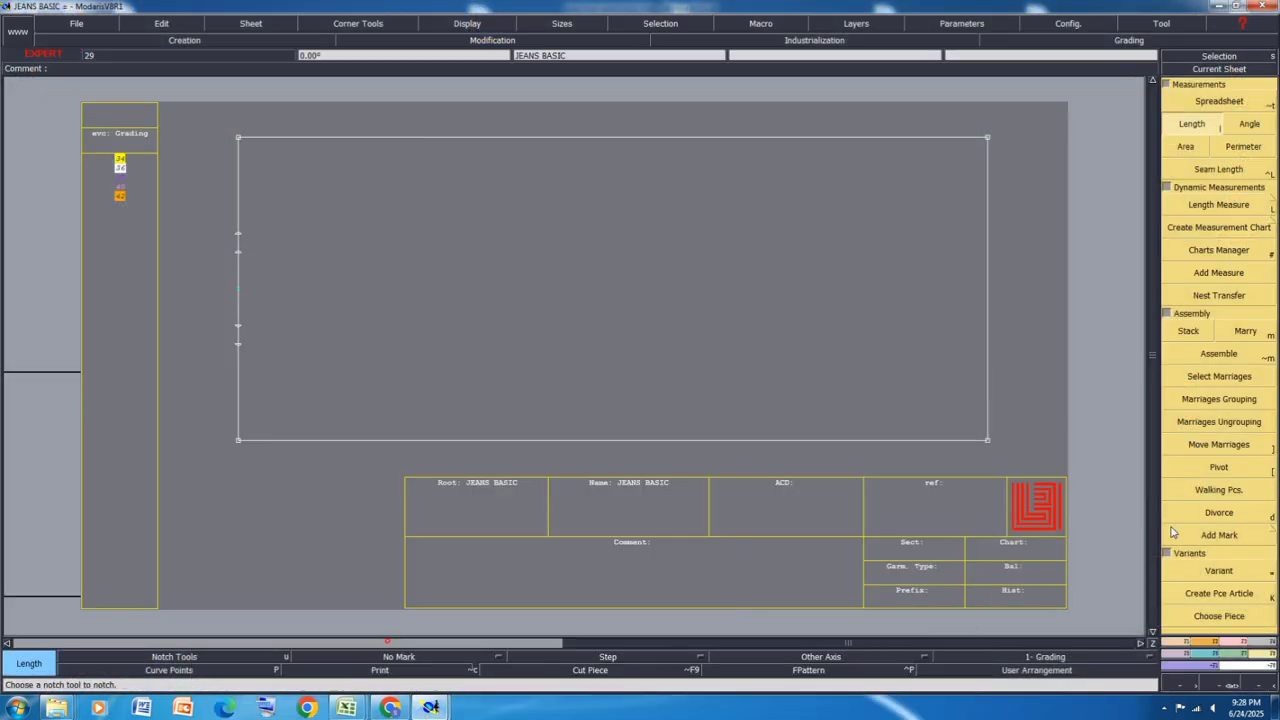
Step: Create a line parallel to the rectangle's left edge, 74 cm inside the rectangle, to mark the inseam length
click(1187, 644)
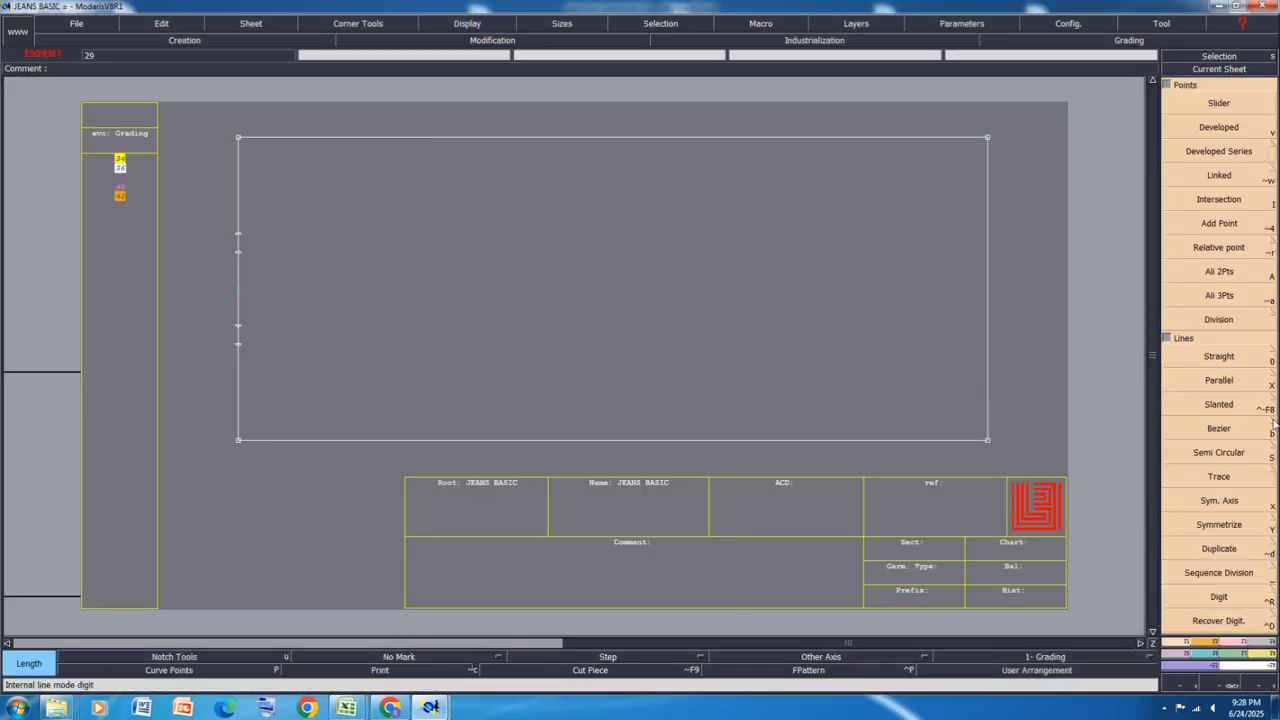
click(1218, 428)
click(1230, 378)
click(238, 306)
click(306, 287)
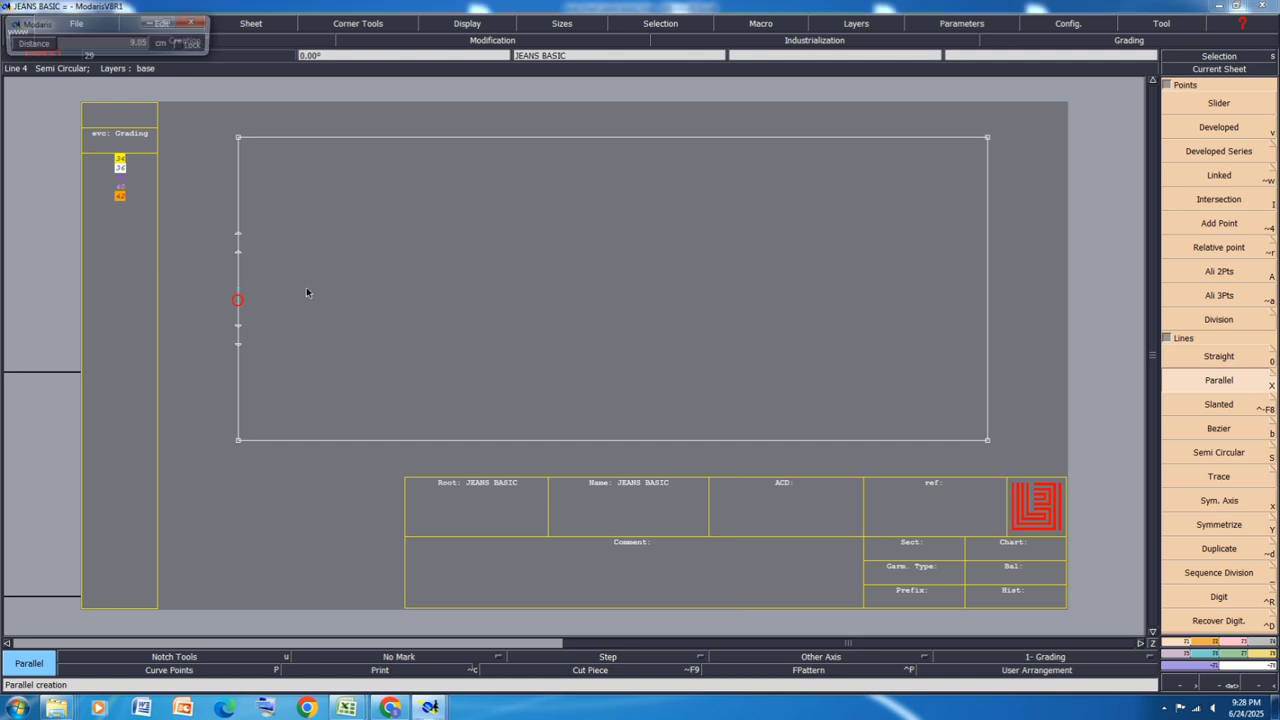
text(29)
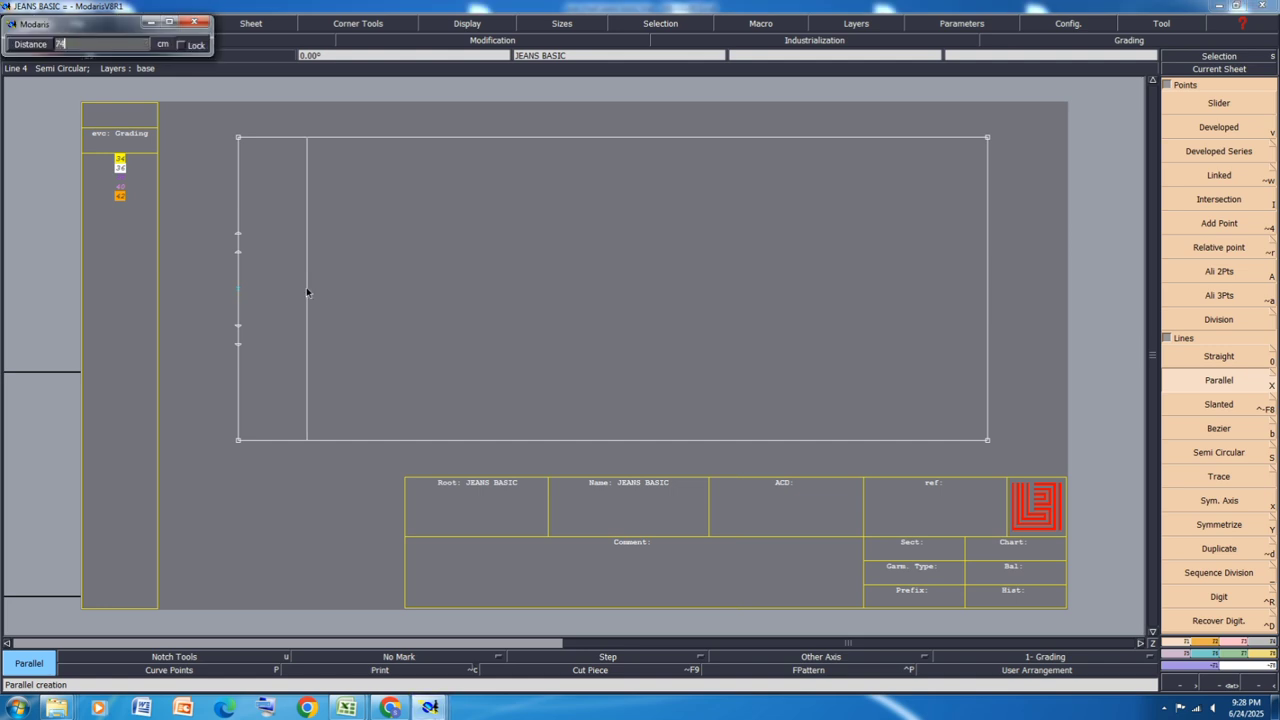
key(Return)
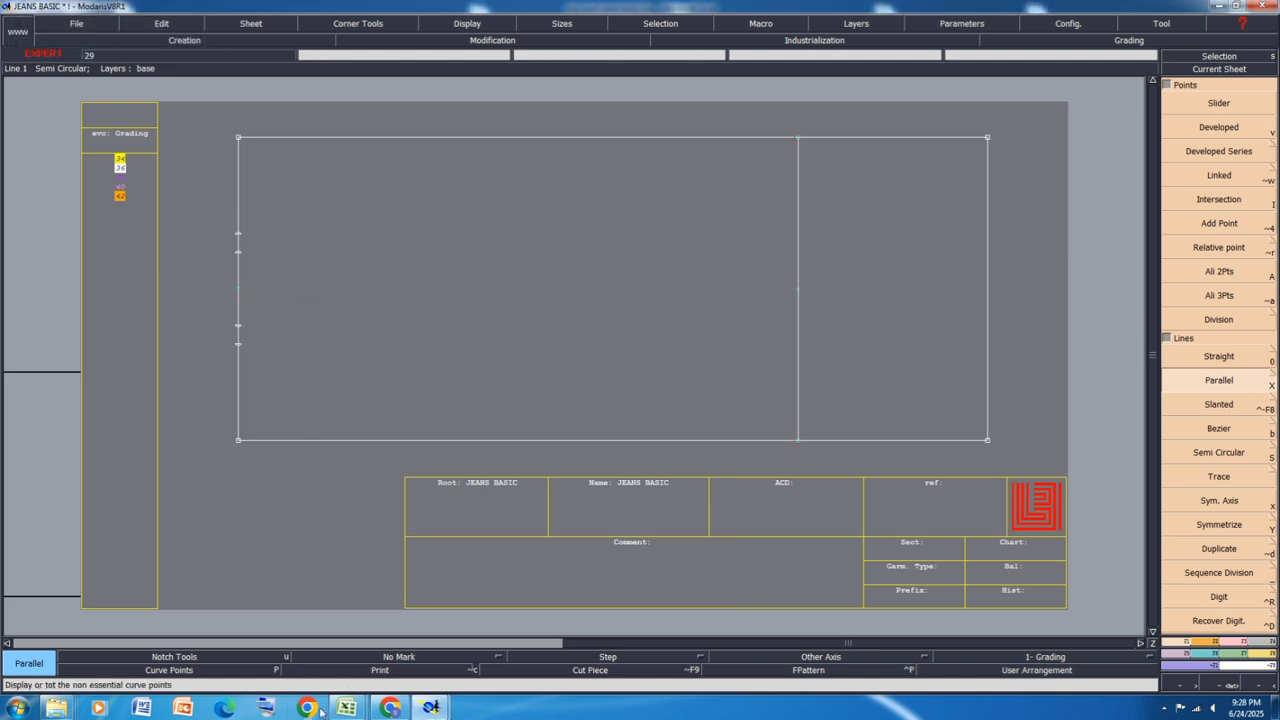
Step: Switch to the Excel size chart and fill the CALF 50 CM FROM CROTCH row with yellow
mouse_move(346, 708)
click(392, 636)
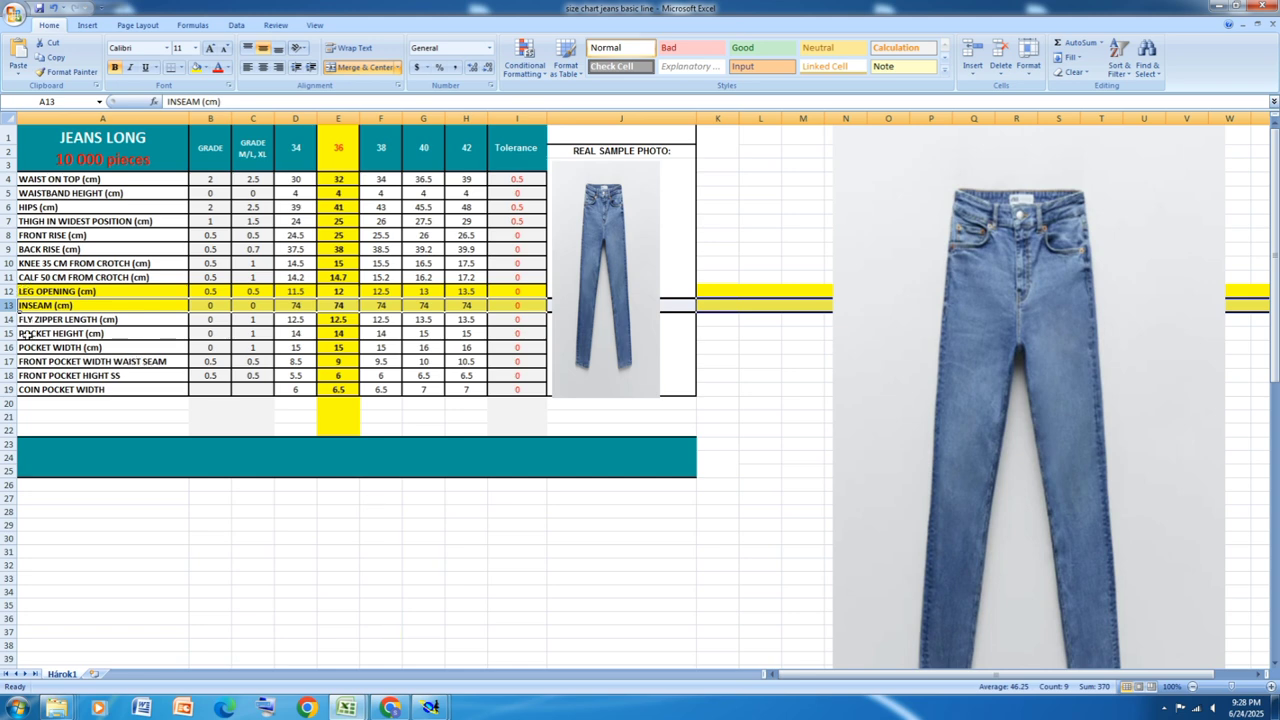
click(9, 277)
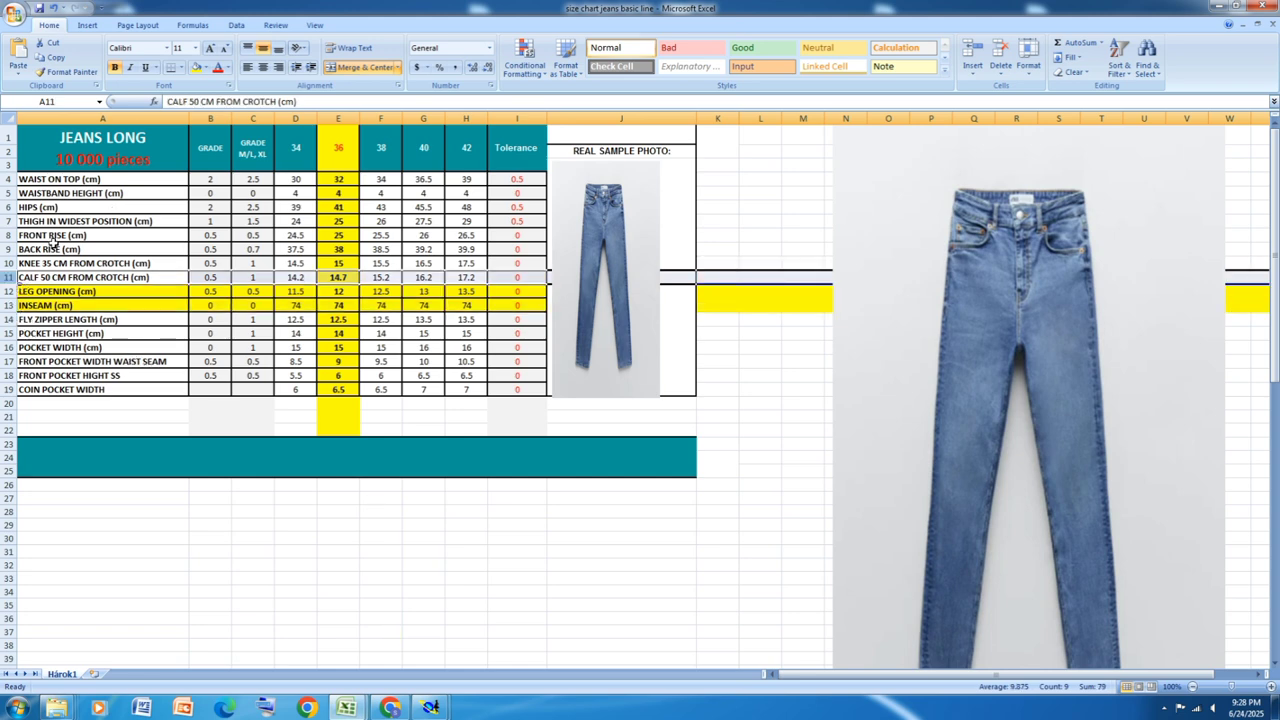
click(196, 67)
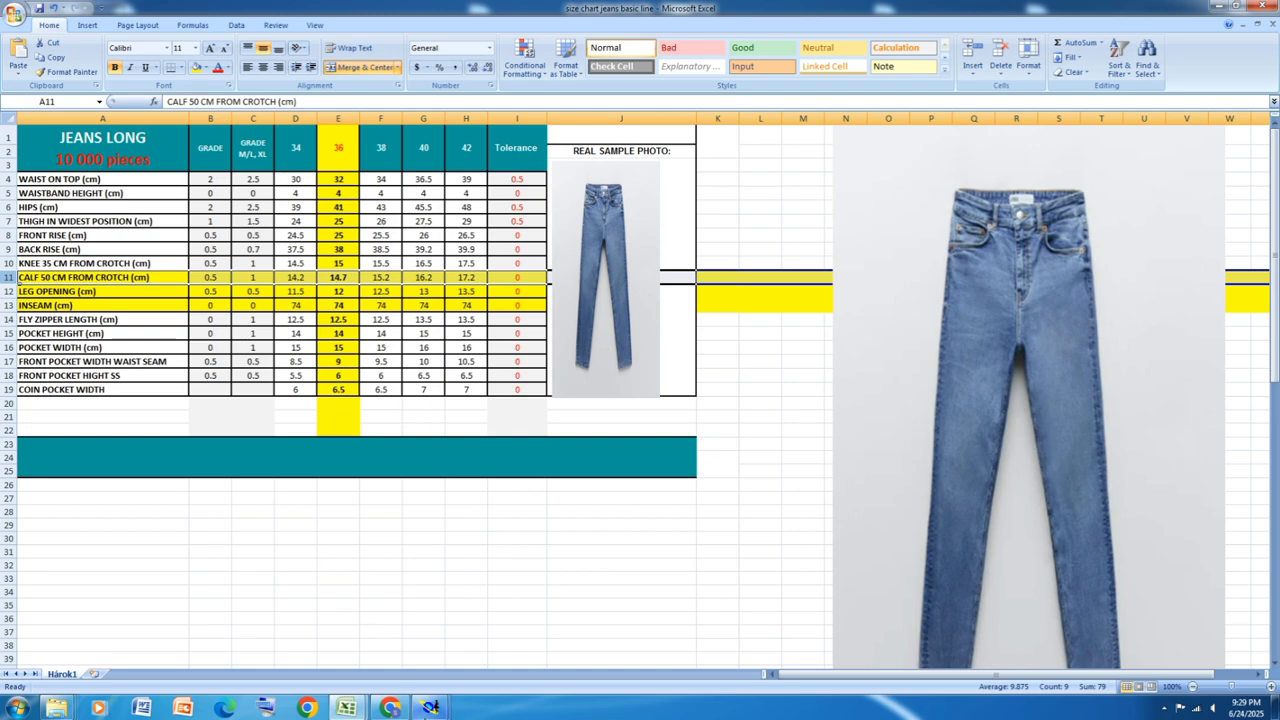
mouse_move(430, 707)
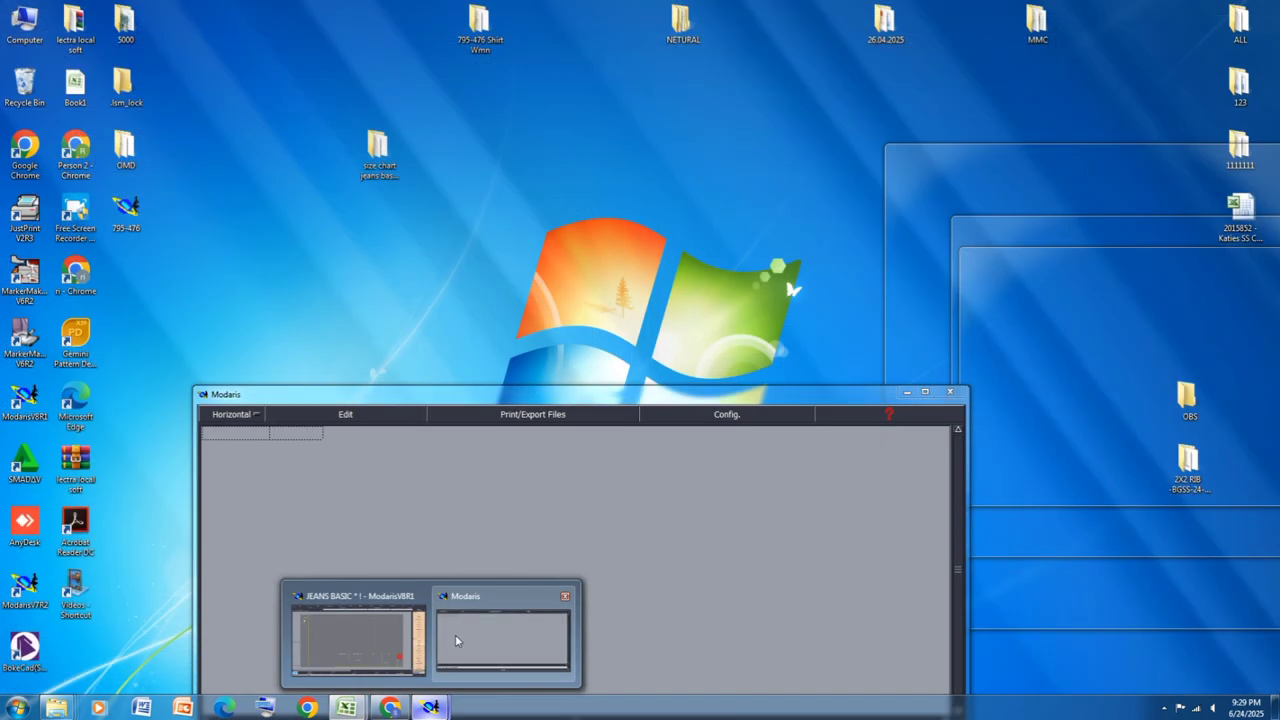
Step: Return to the JEANS BASIC model in Modaris and create the calf line parallel to the inseam line, 50 cm toward the leg opening
click(459, 640)
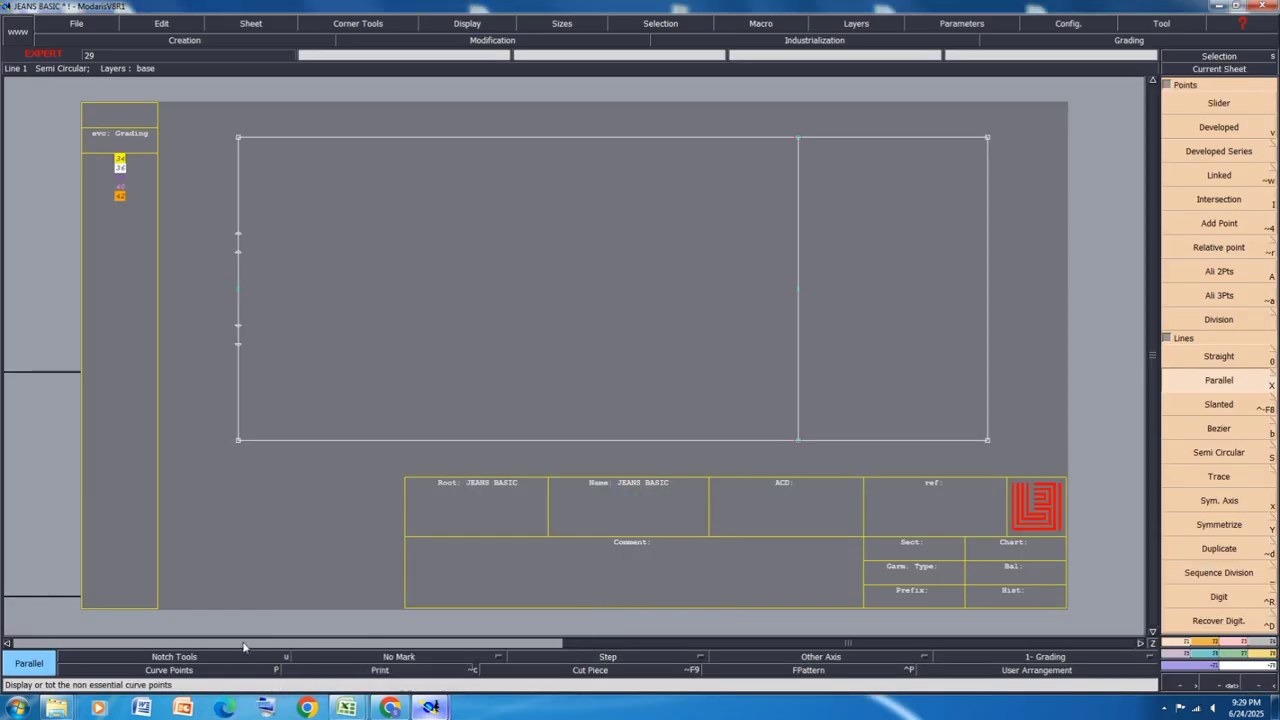
click(798, 254)
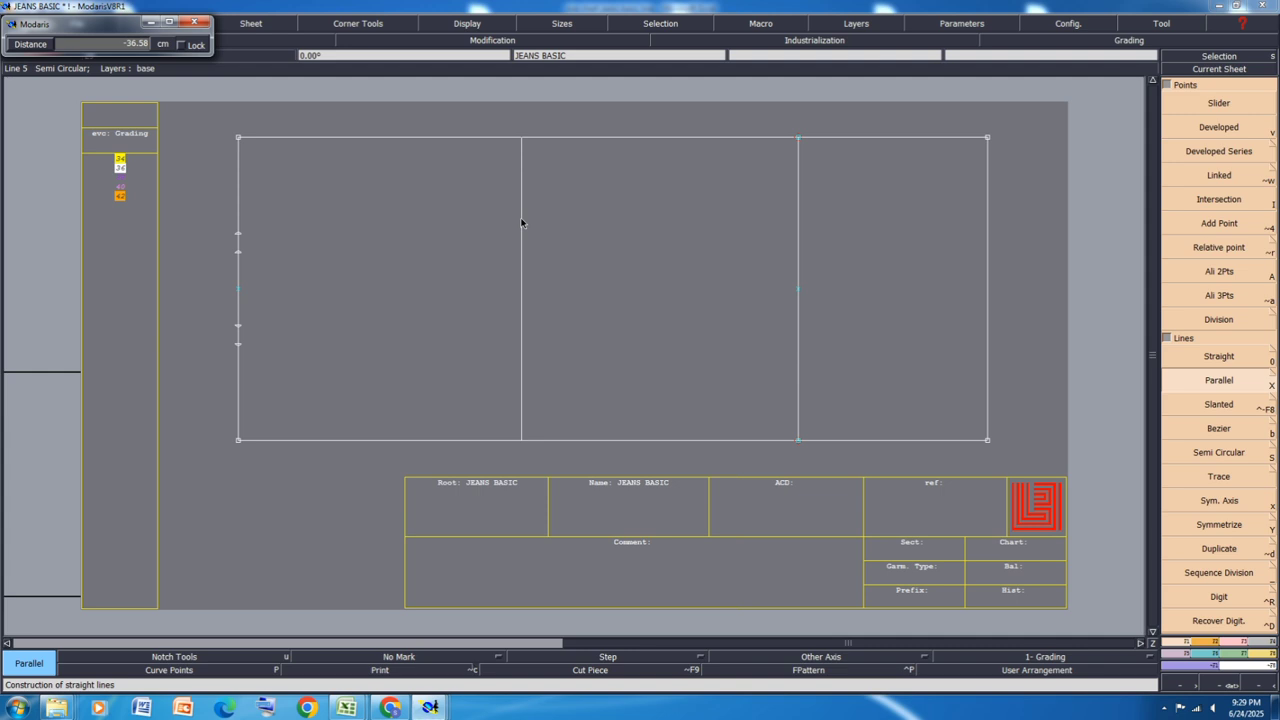
text(1)
key(Return)
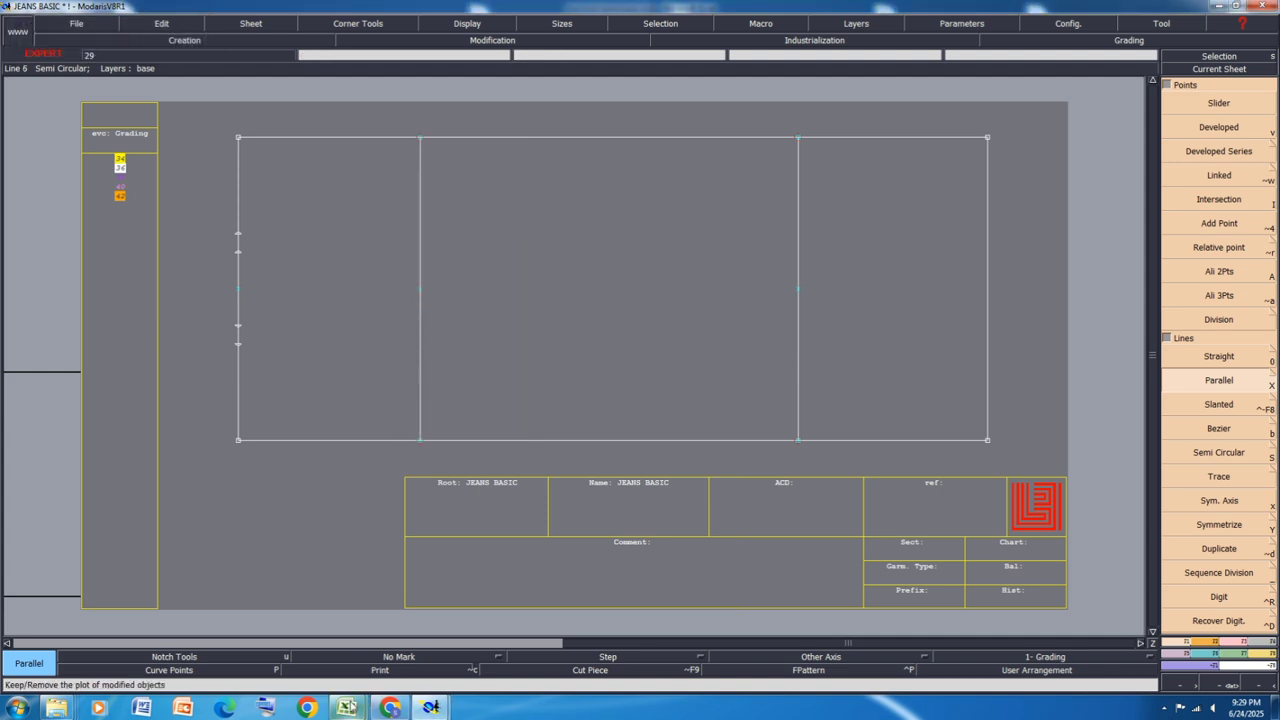
Step: Check the size 36 CALF 50 CM FROM CROTCH value in the Excel size chart and return to the pattern in Modaris
mouse_move(350, 707)
click(482, 632)
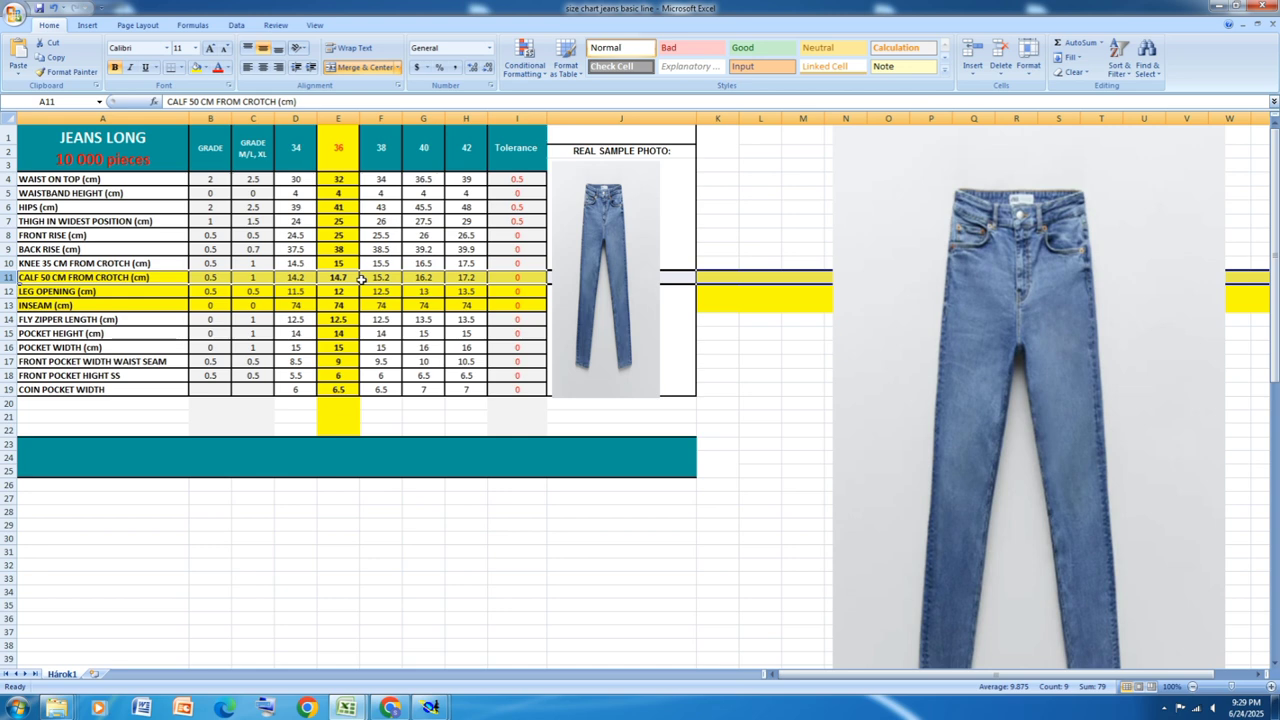
mouse_move(430, 707)
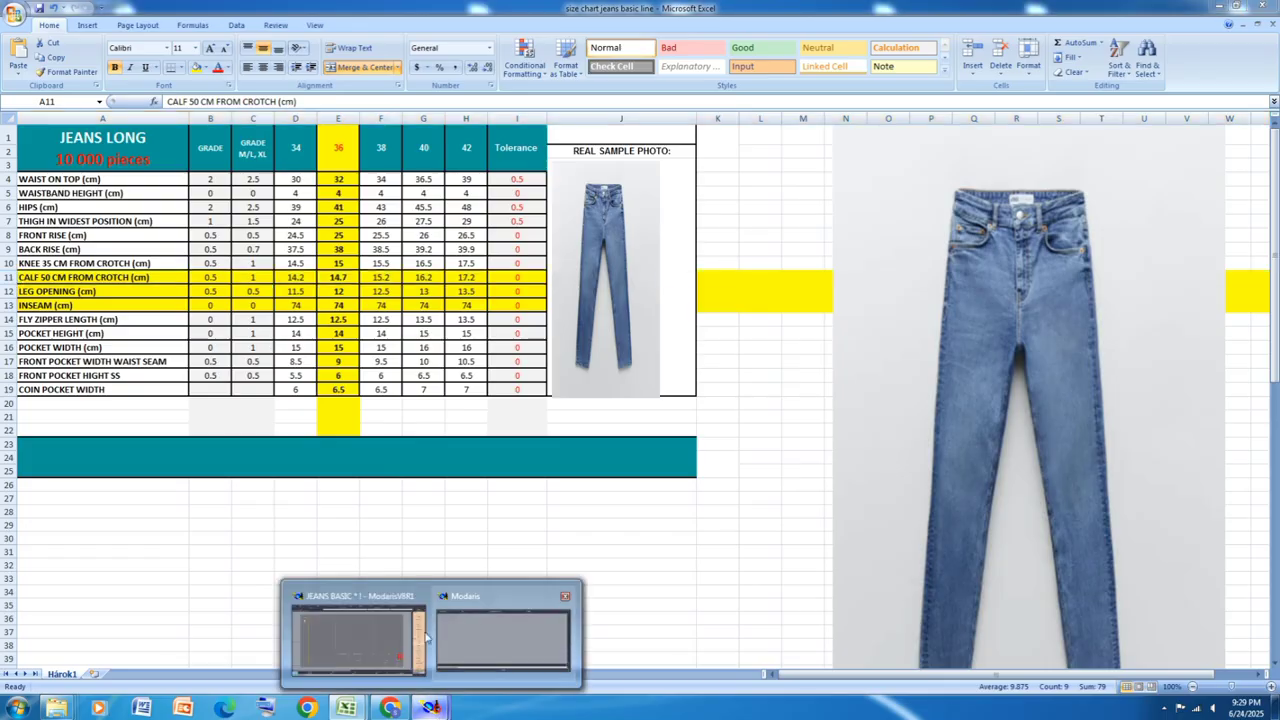
click(385, 648)
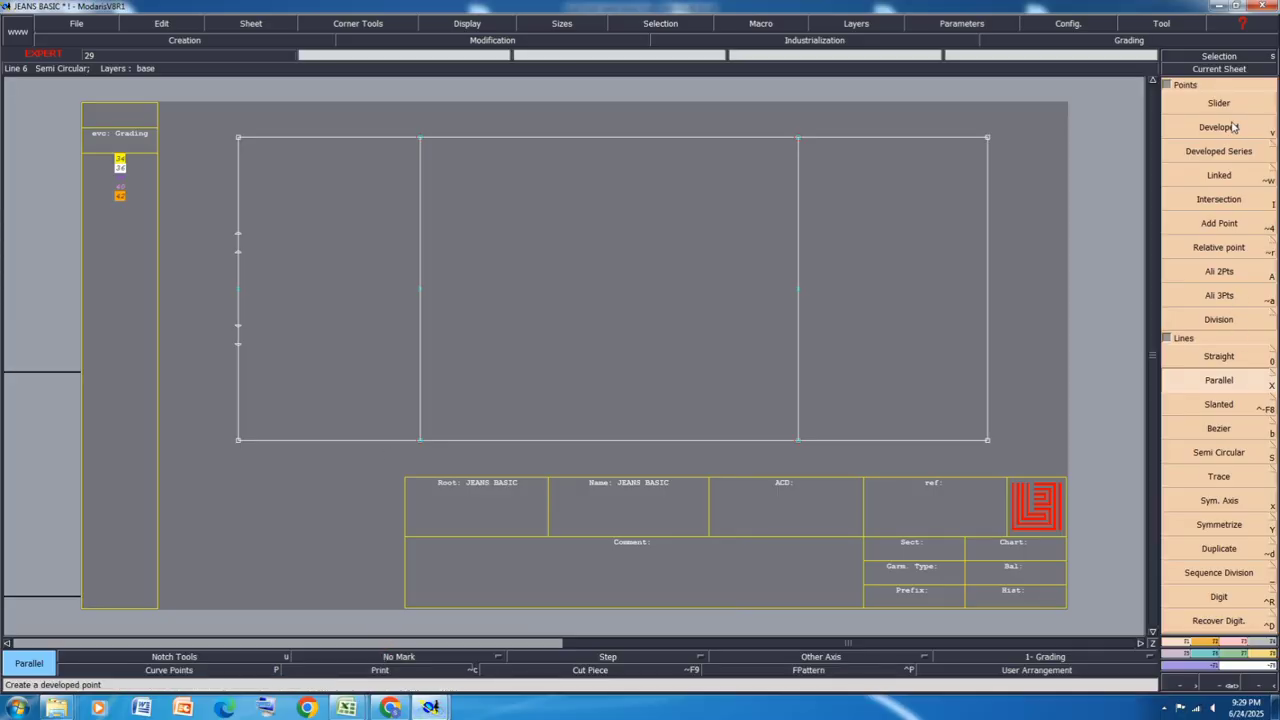
Step: Place developed points on the calf line 6.1 cm to either side of its midpoint
key(v)
click(422, 294)
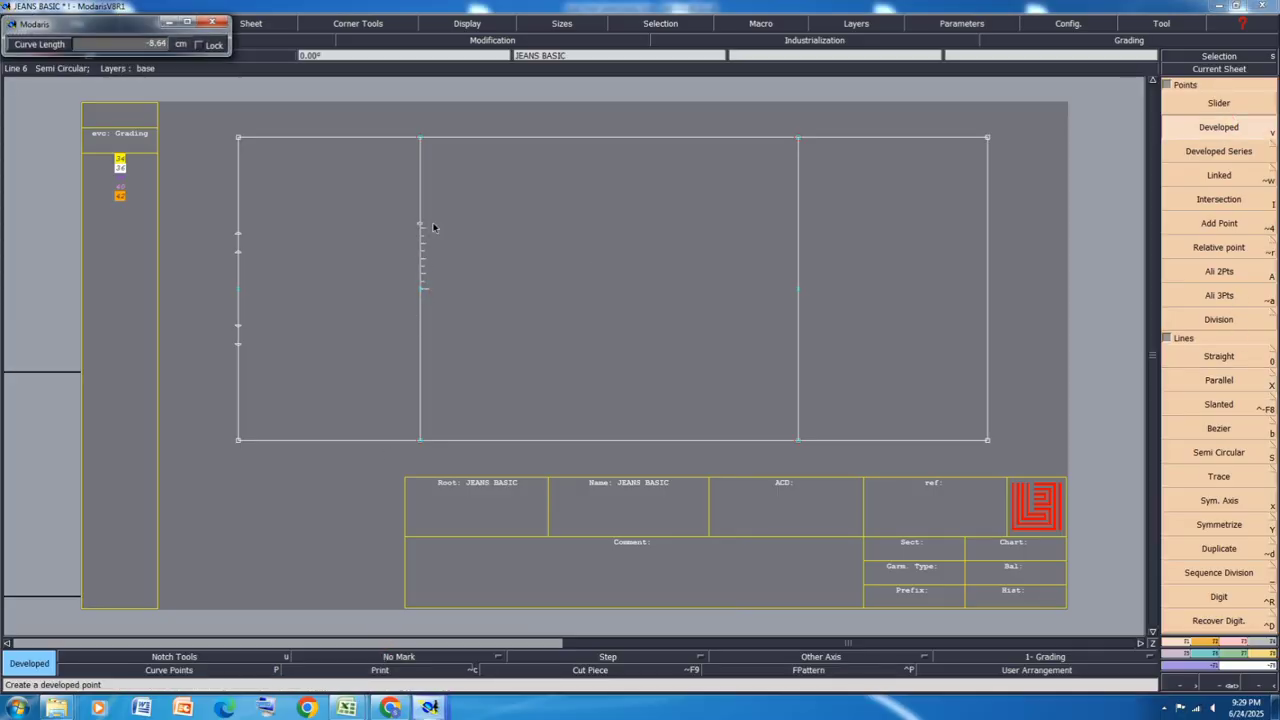
text(6.10)
key(Return)
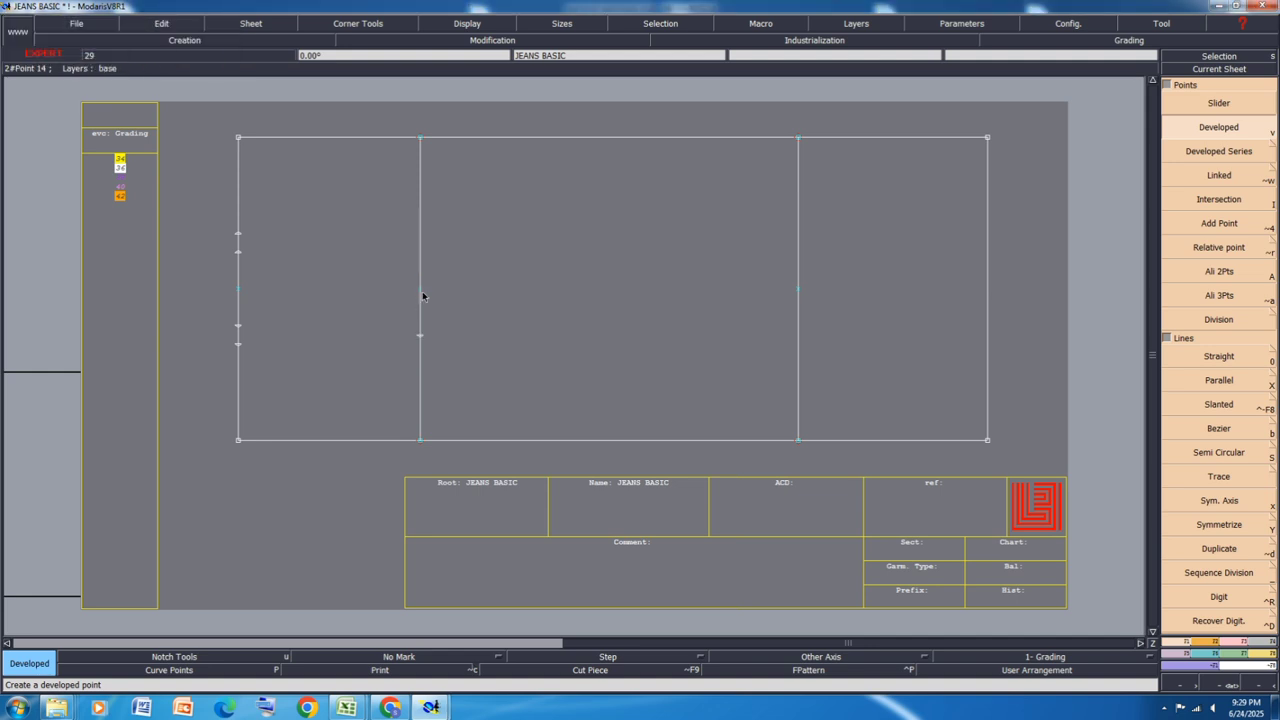
click(428, 224)
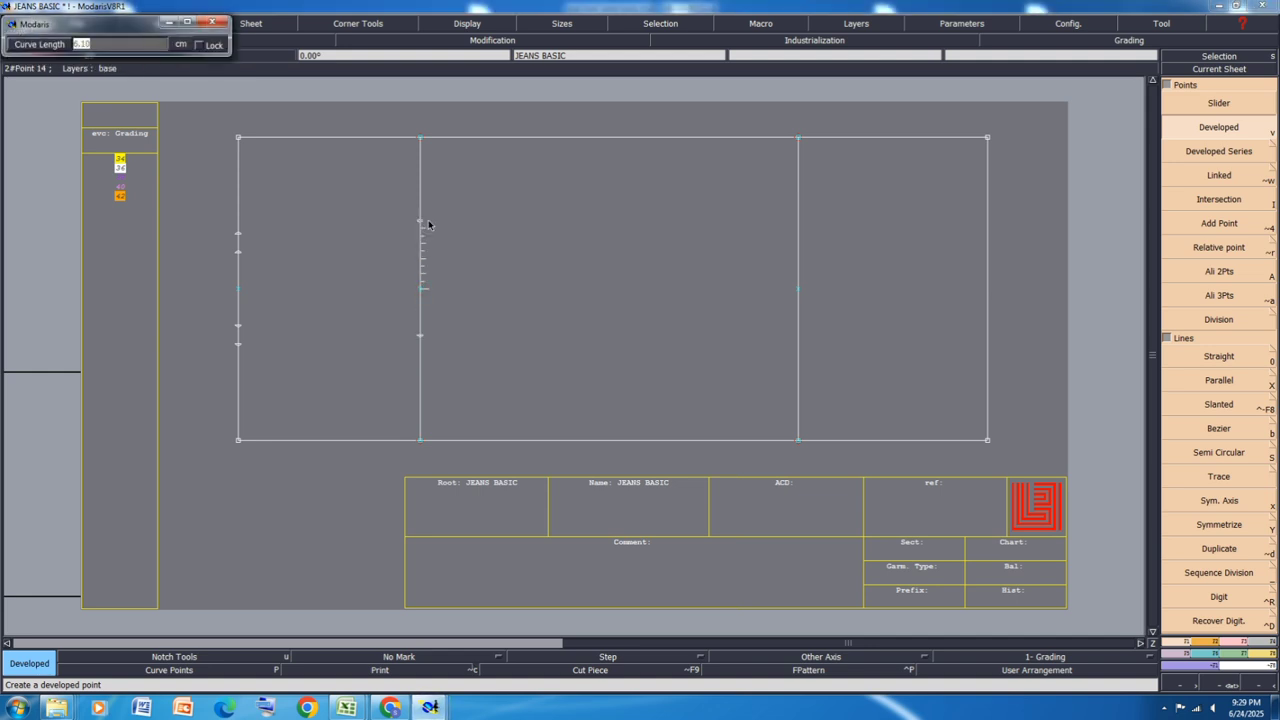
text(-6.1)
key(Return)
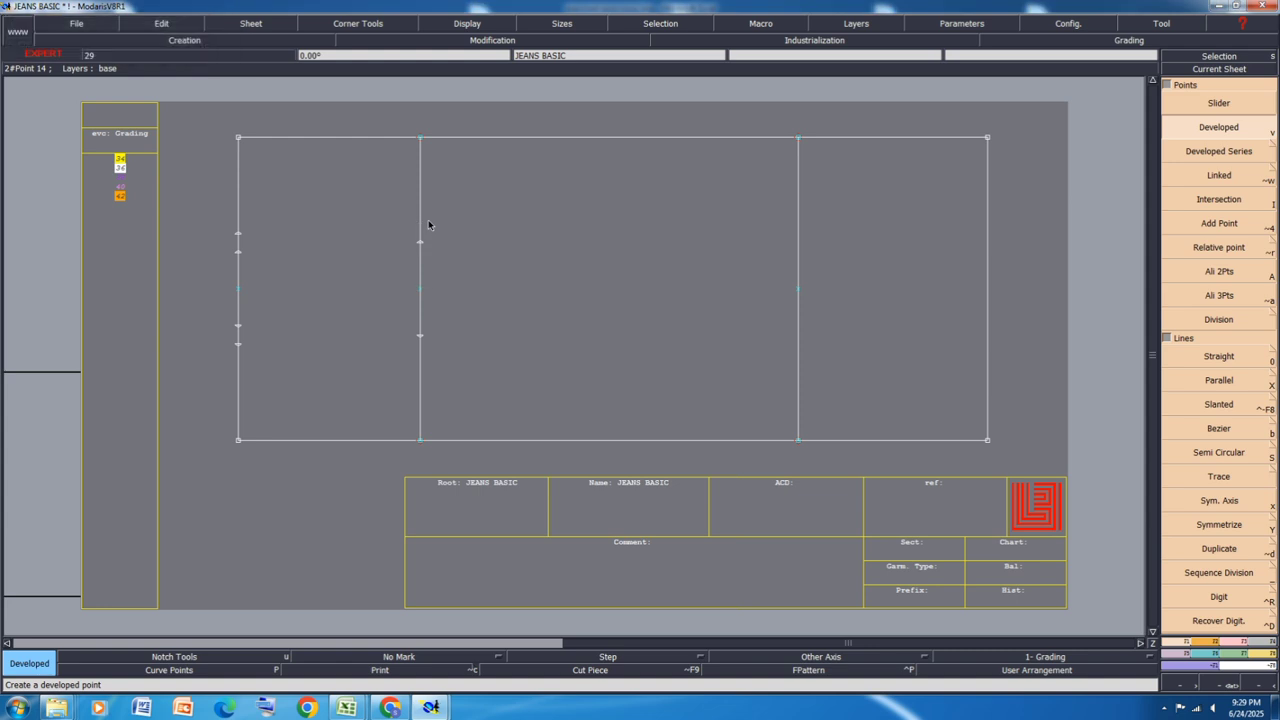
Step: Add developed points on the calf line 2.5 cm outward from each of the two 6.1 cm points
click(422, 213)
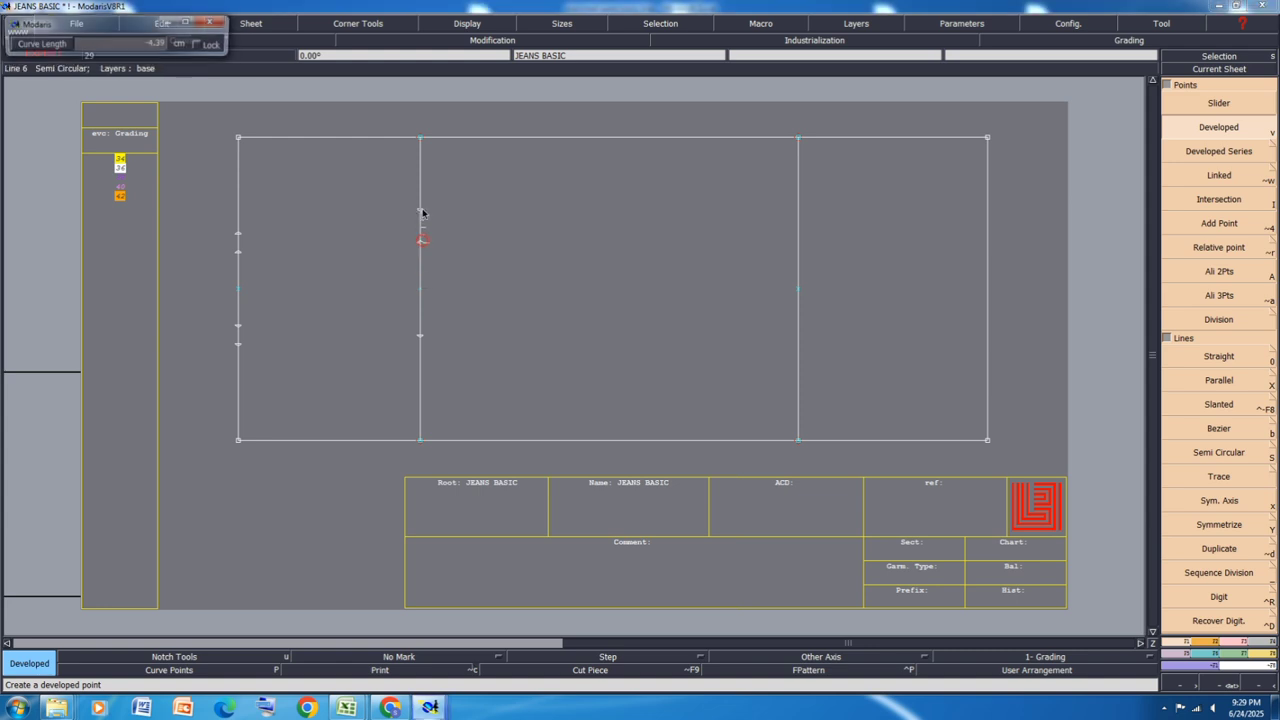
key(Down)
text(-)
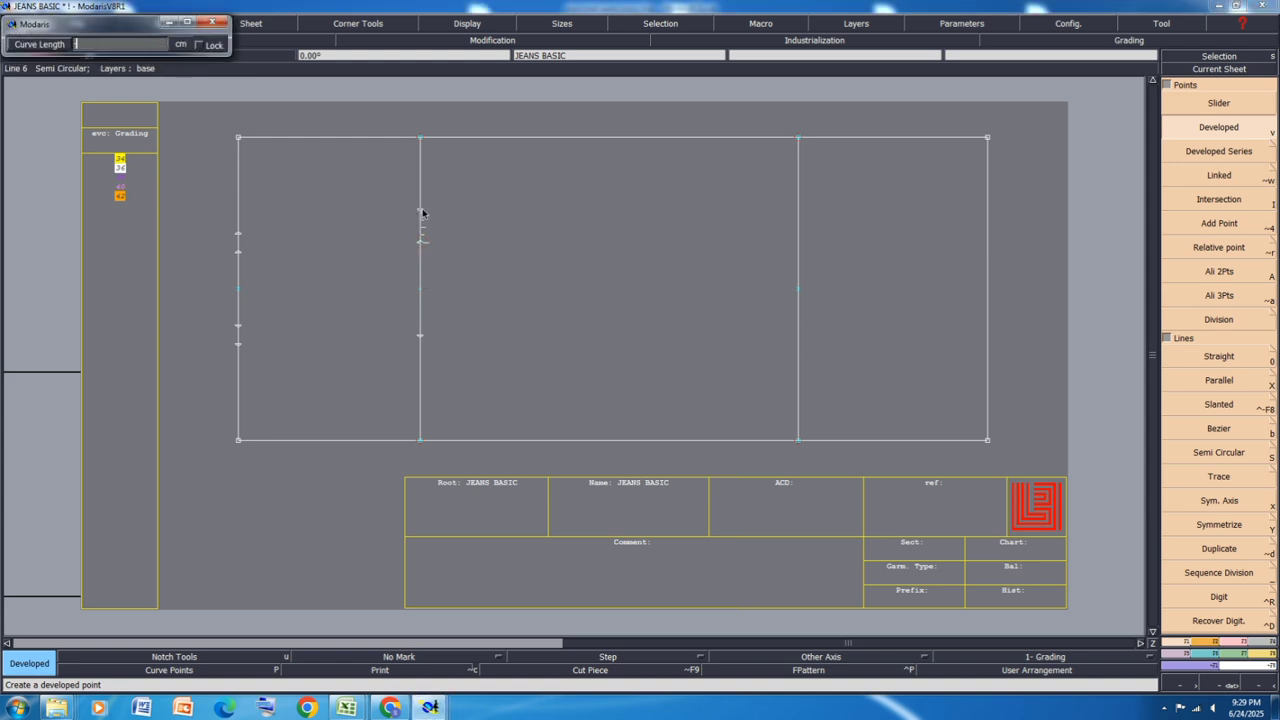
text(2.5)
key(Return)
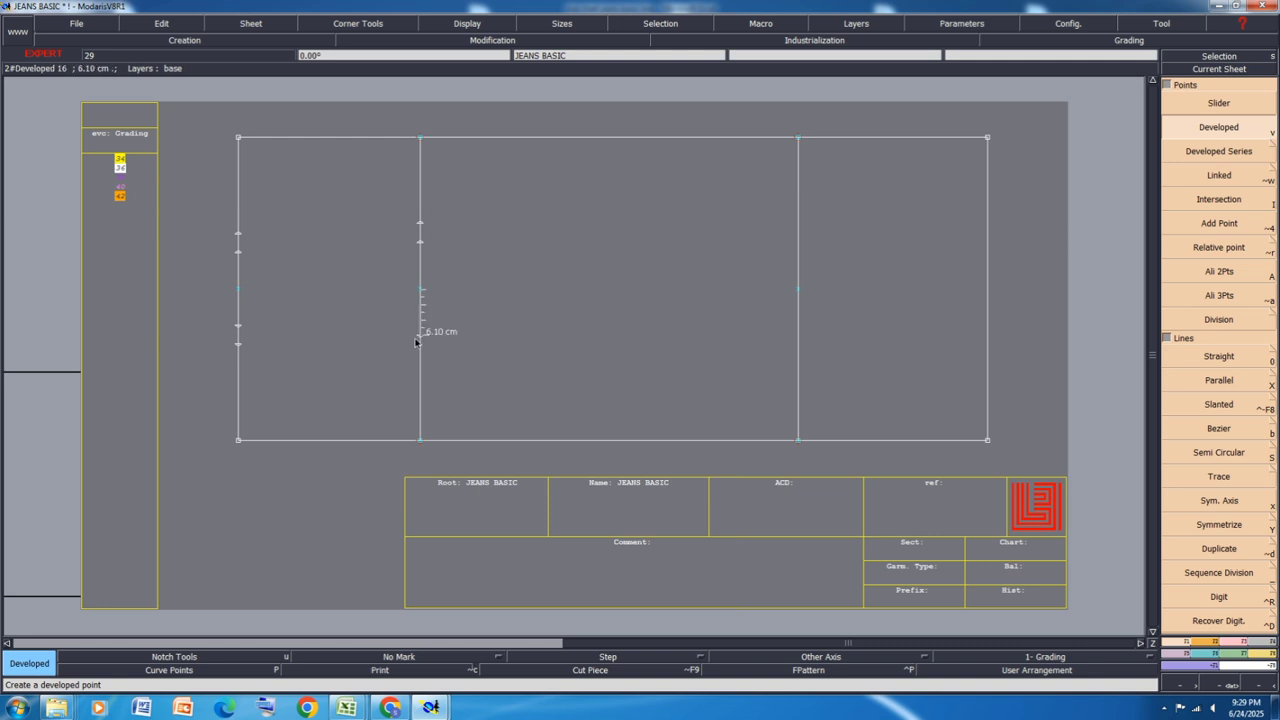
click(423, 354)
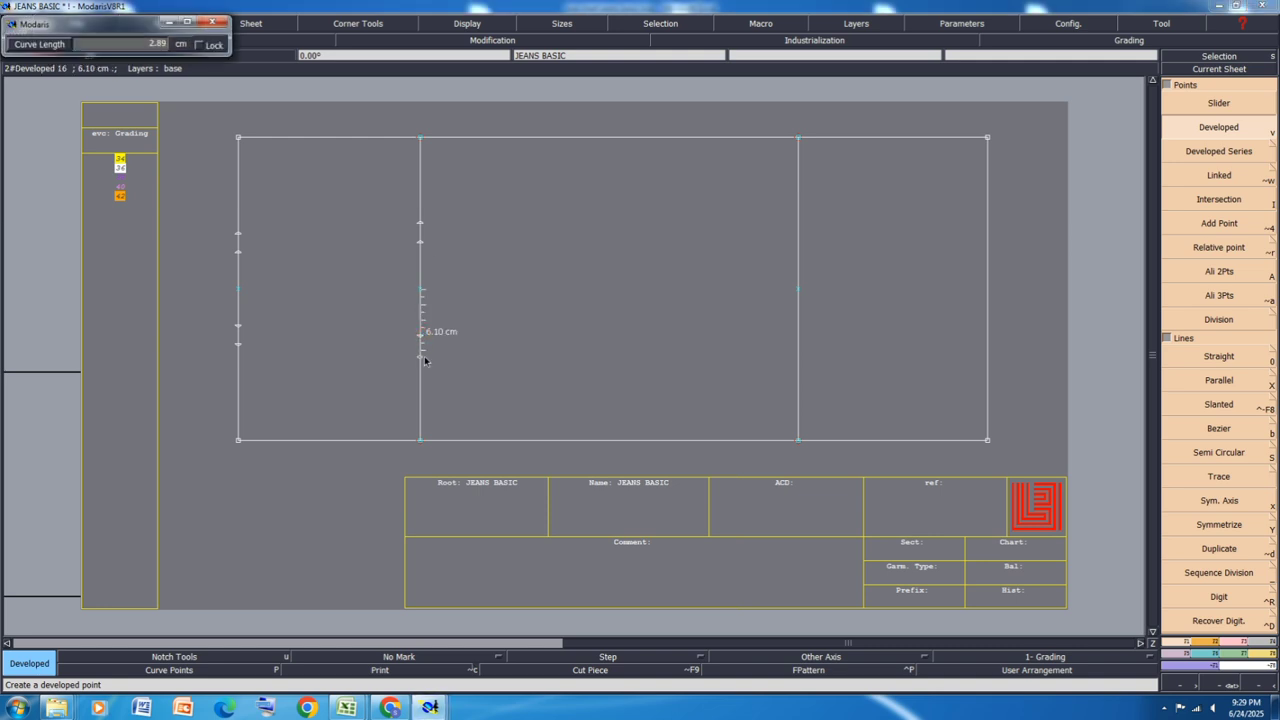
key(Down)
text(2)
key(Return)
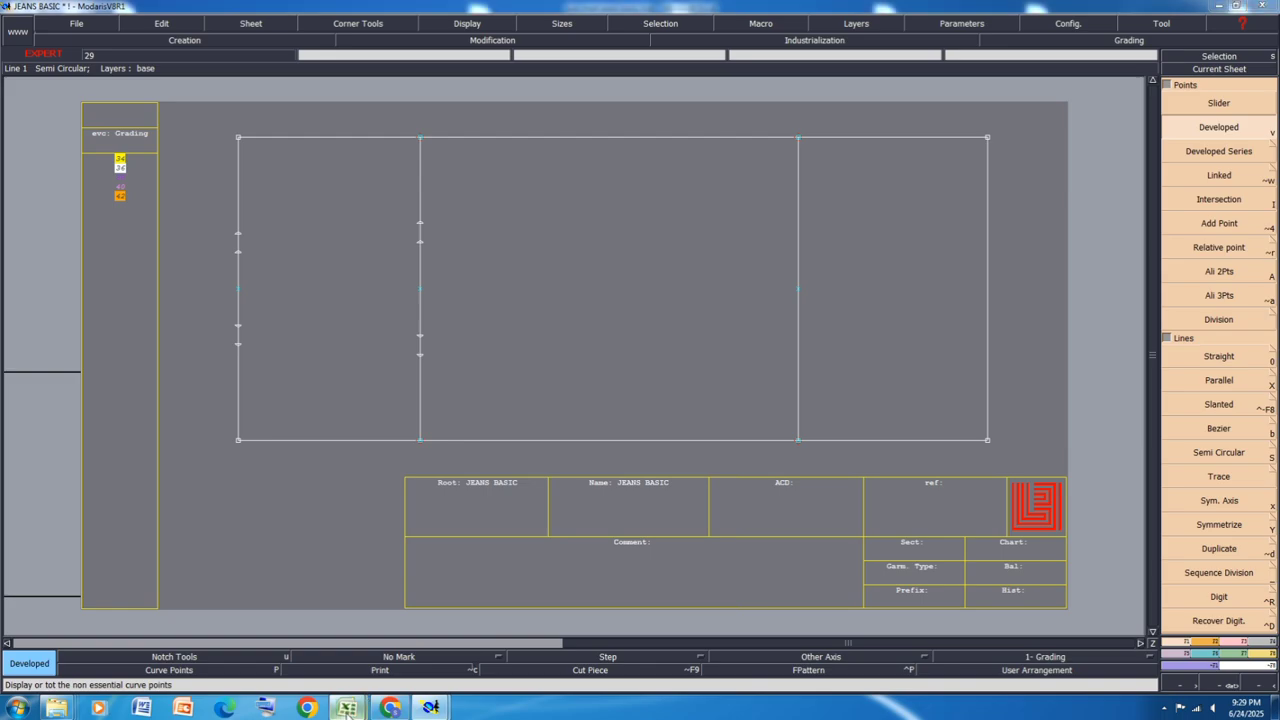
Step: Switch to the Excel size chart and fill the KNEE 35 CM FROM CROTCH row with yellow
mouse_move(346, 707)
click(421, 657)
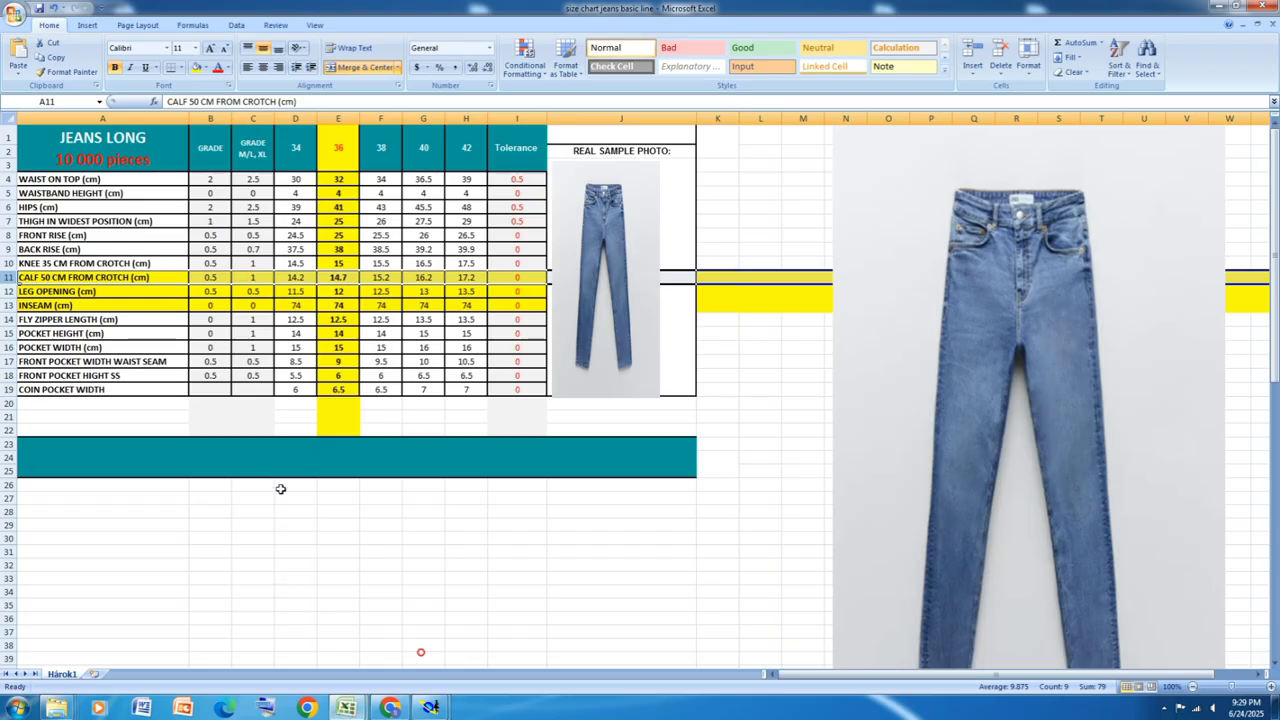
click(8, 263)
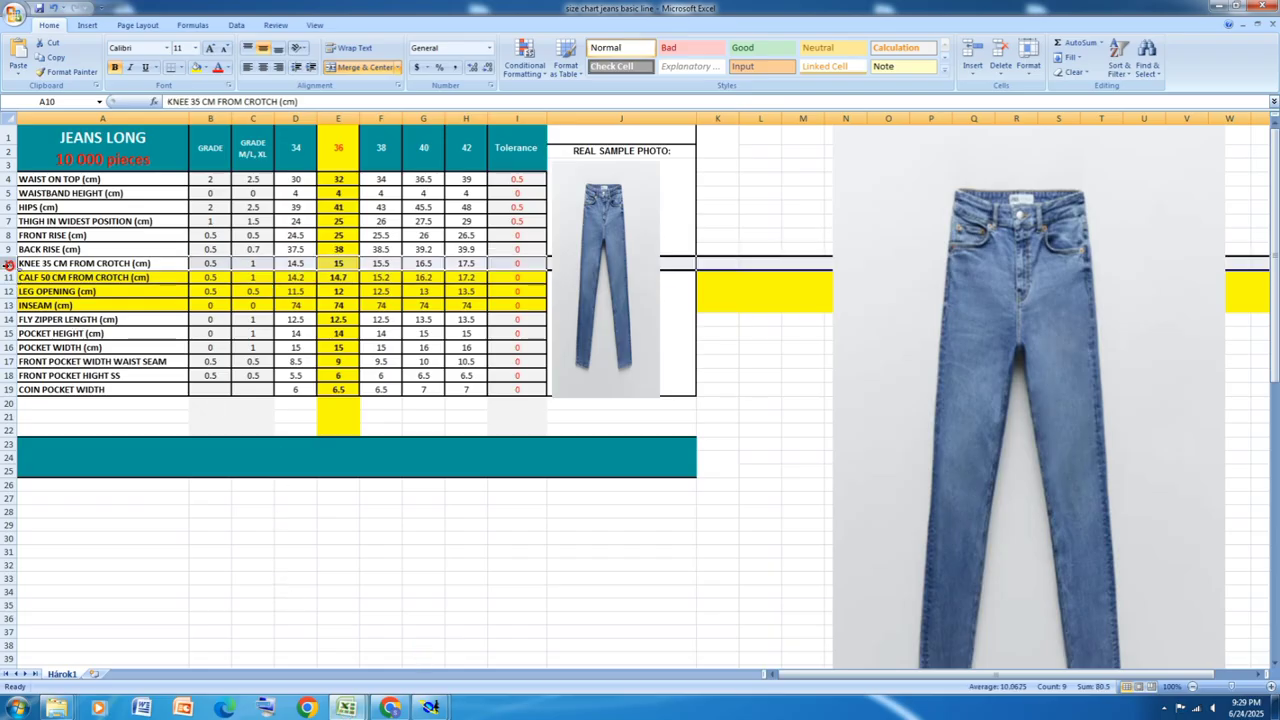
click(196, 67)
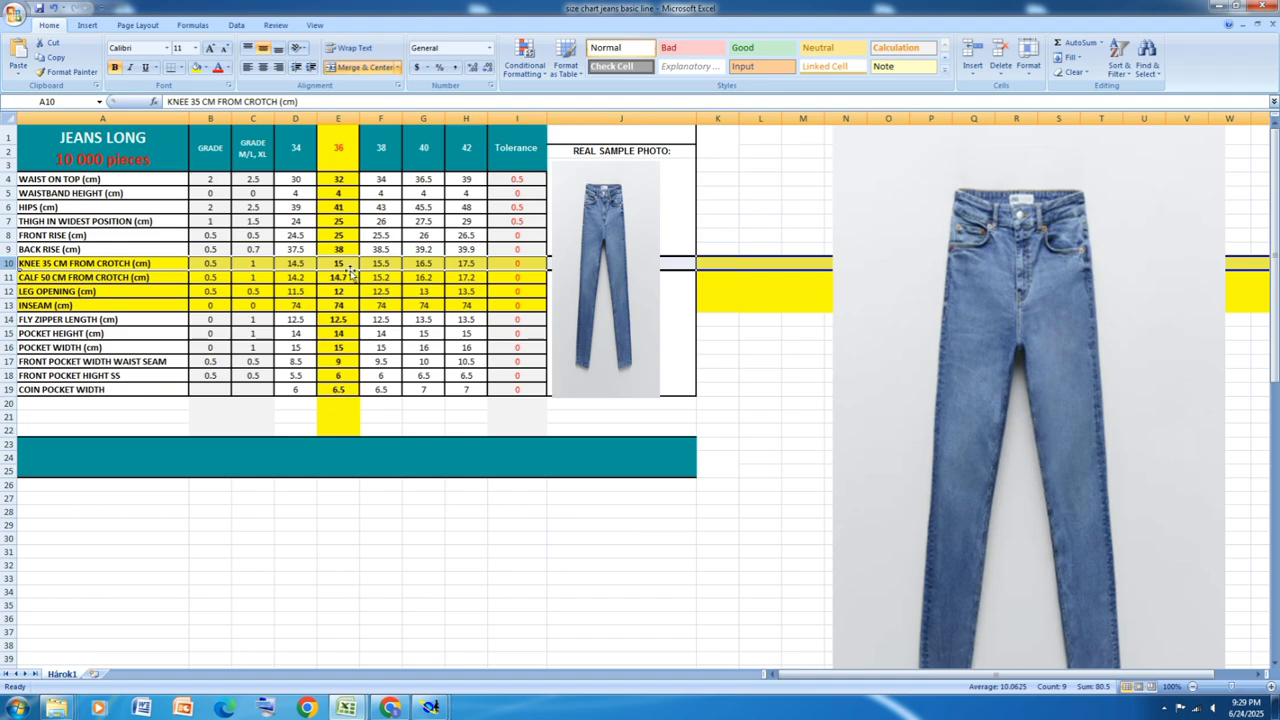
Step: Return to Modaris and create the knee line parallel to the inseam line, 35 cm toward the leg opening
click(430, 707)
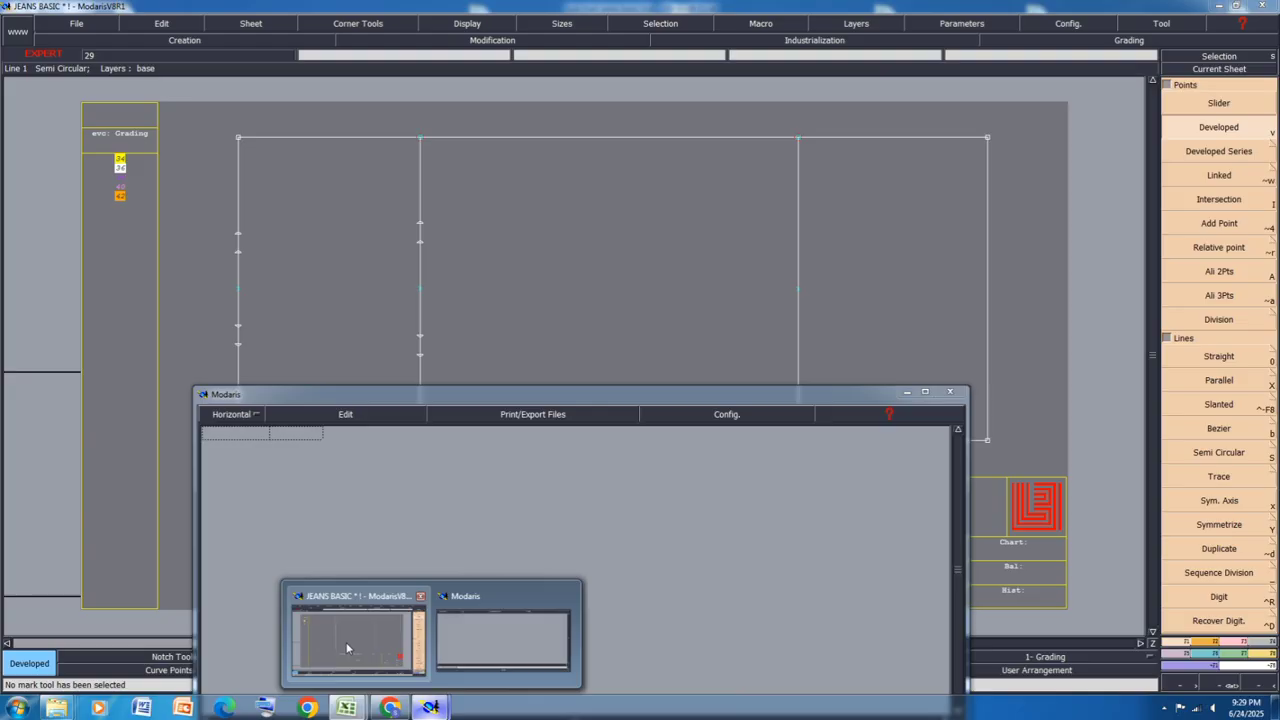
click(343, 649)
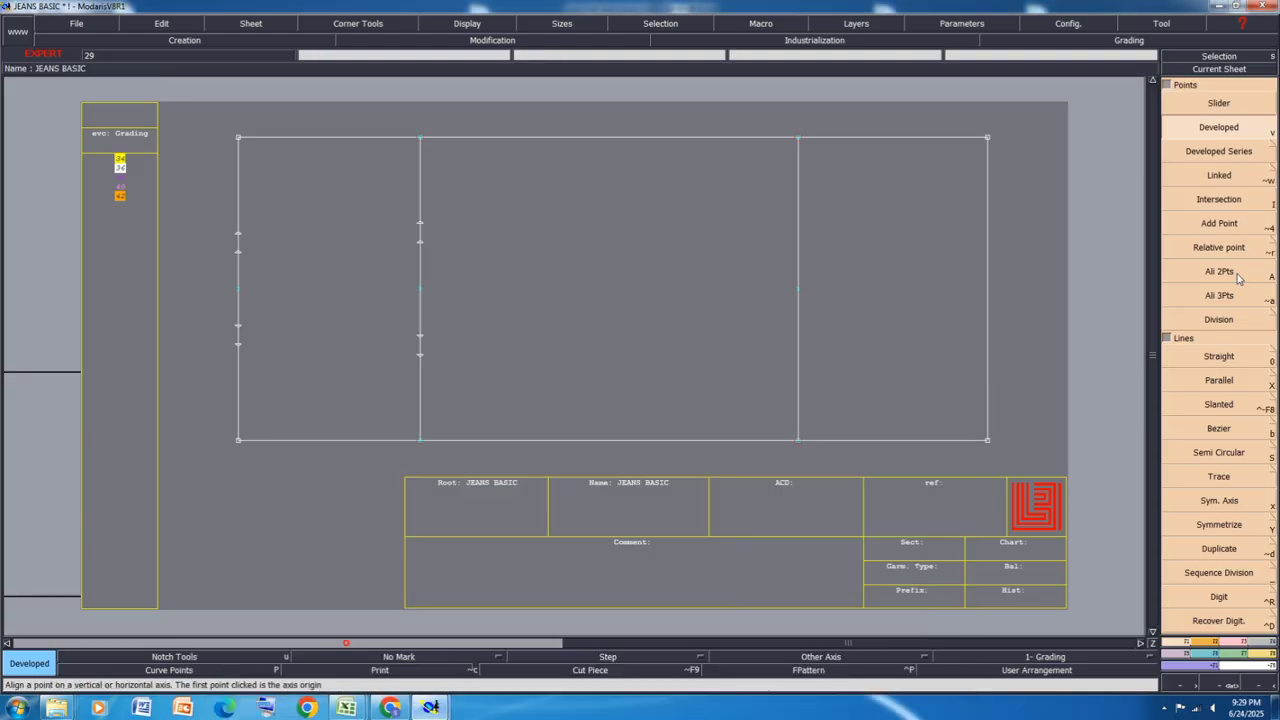
click(1219, 380)
click(797, 250)
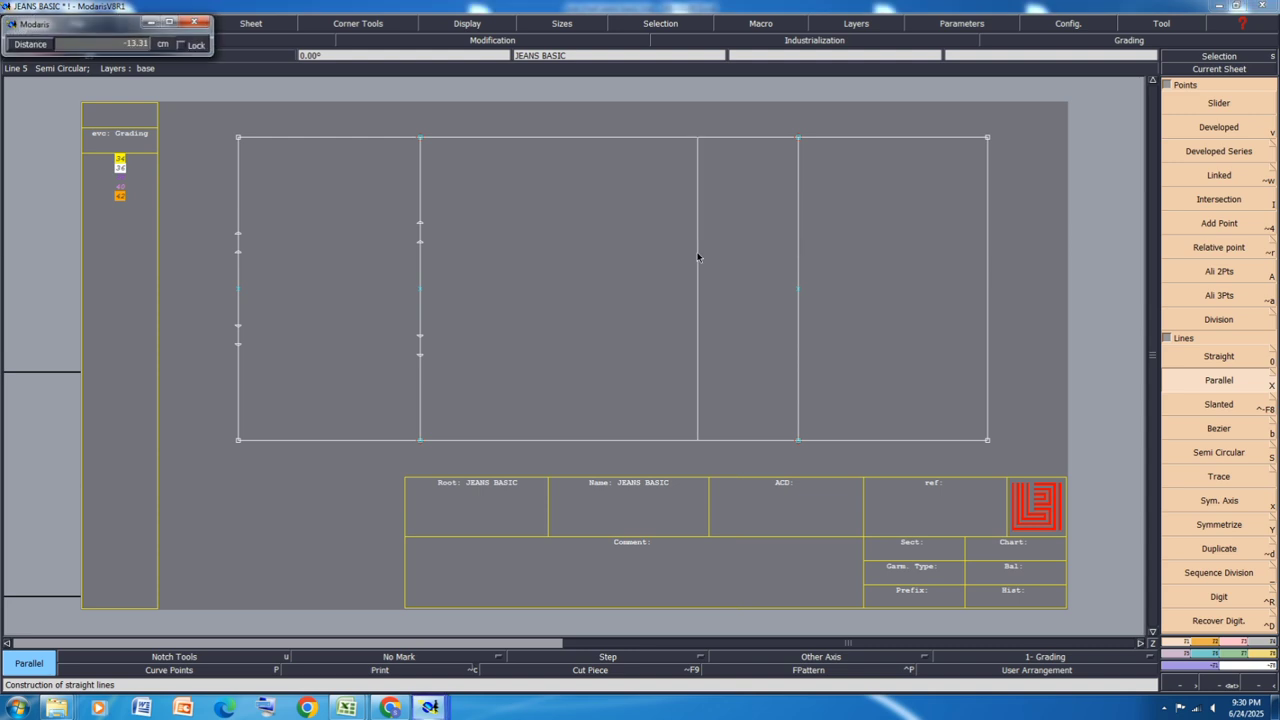
text(29)
key(Return)
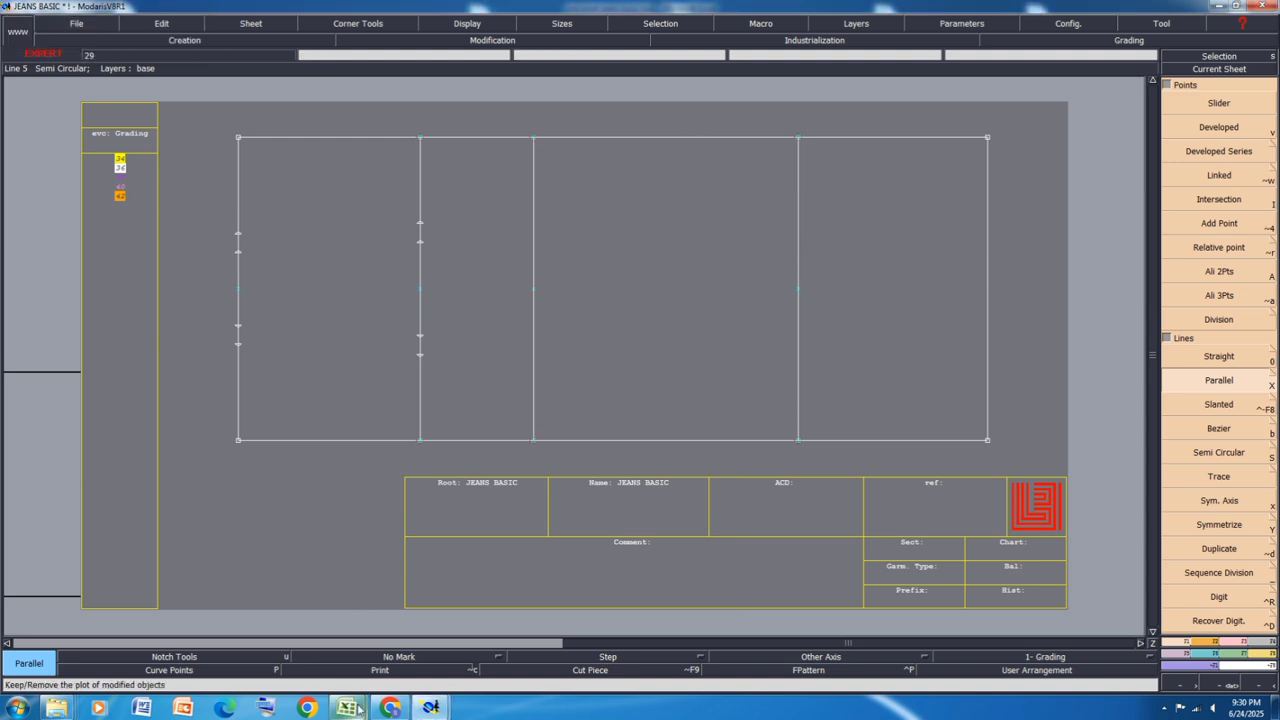
Step: Check the size 36 KNEE 35 CM FROM CROTCH value in the Excel size chart and return to the pattern in Modaris
mouse_move(346, 708)
click(430, 610)
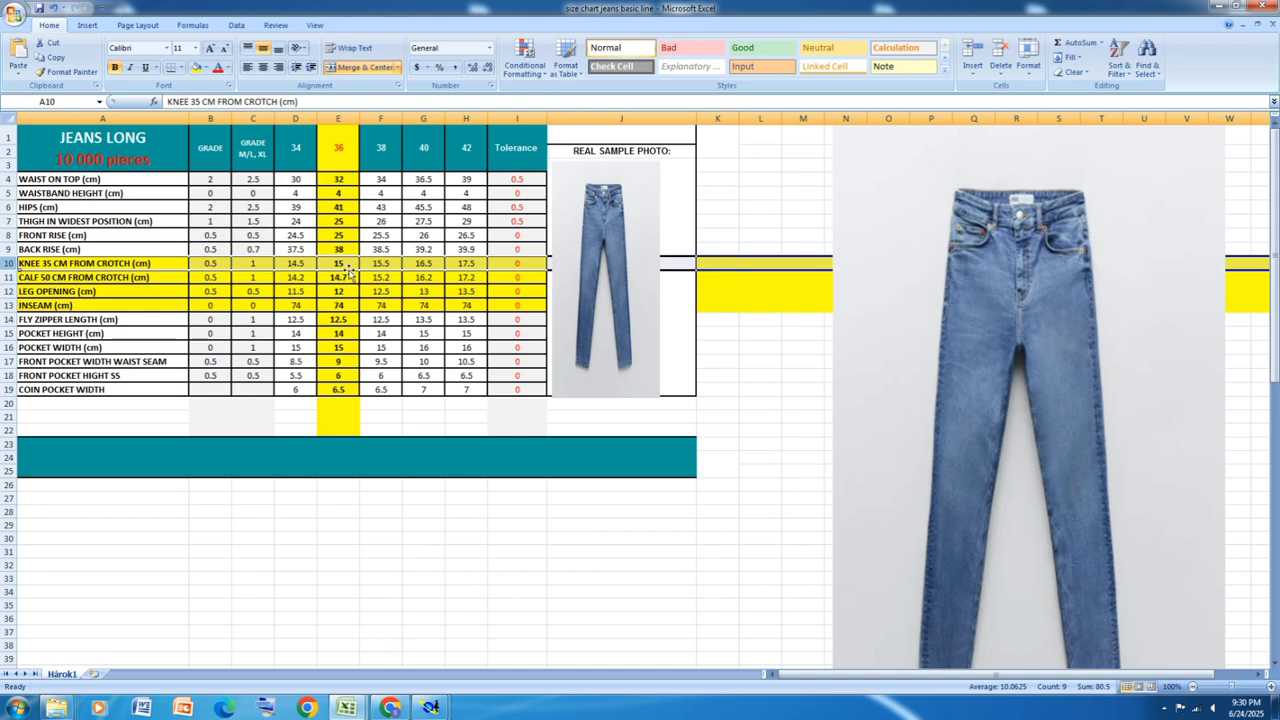
mouse_move(430, 708)
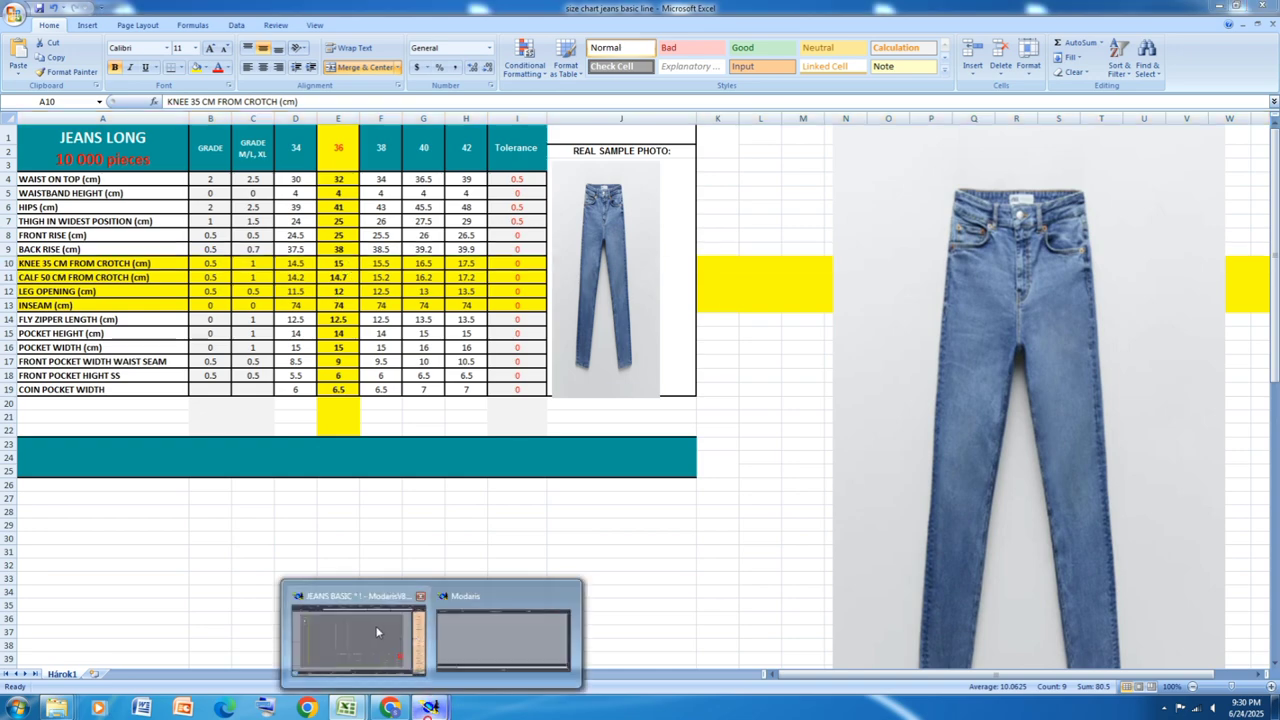
click(378, 630)
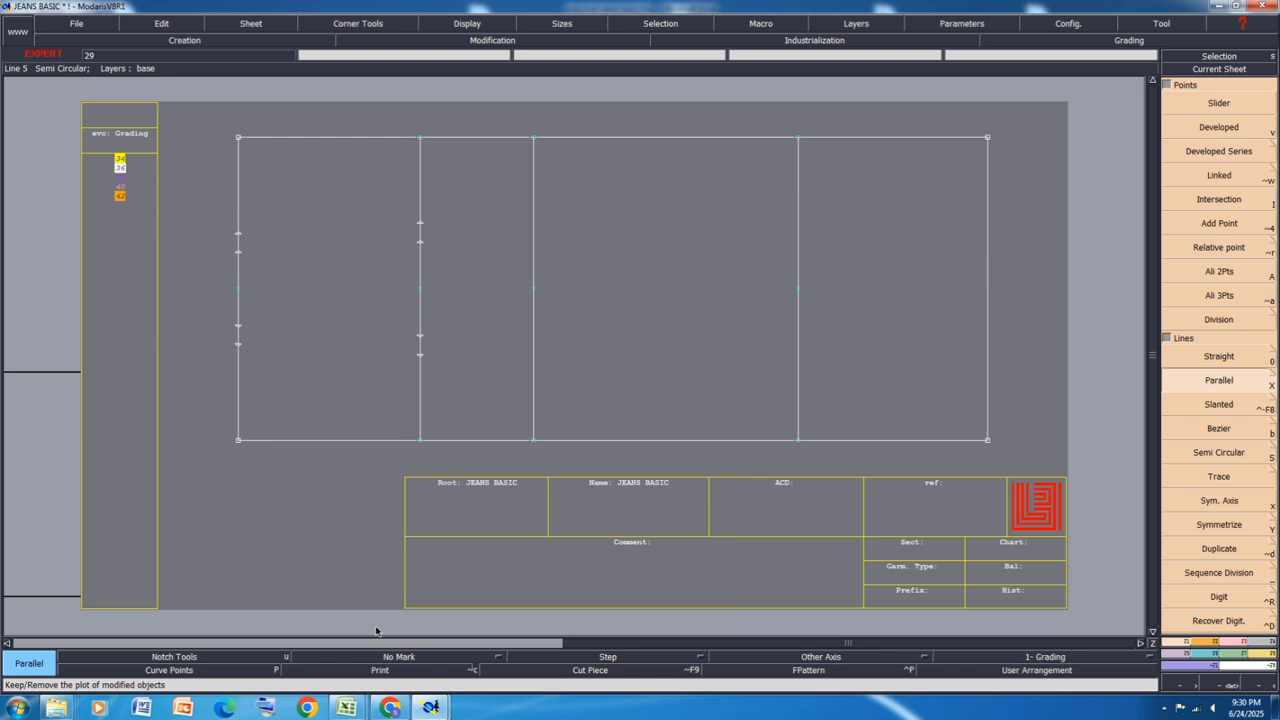
Step: Save the JEANS BASIC model, continuing past the anomalies dialog
key(ctrl+s)
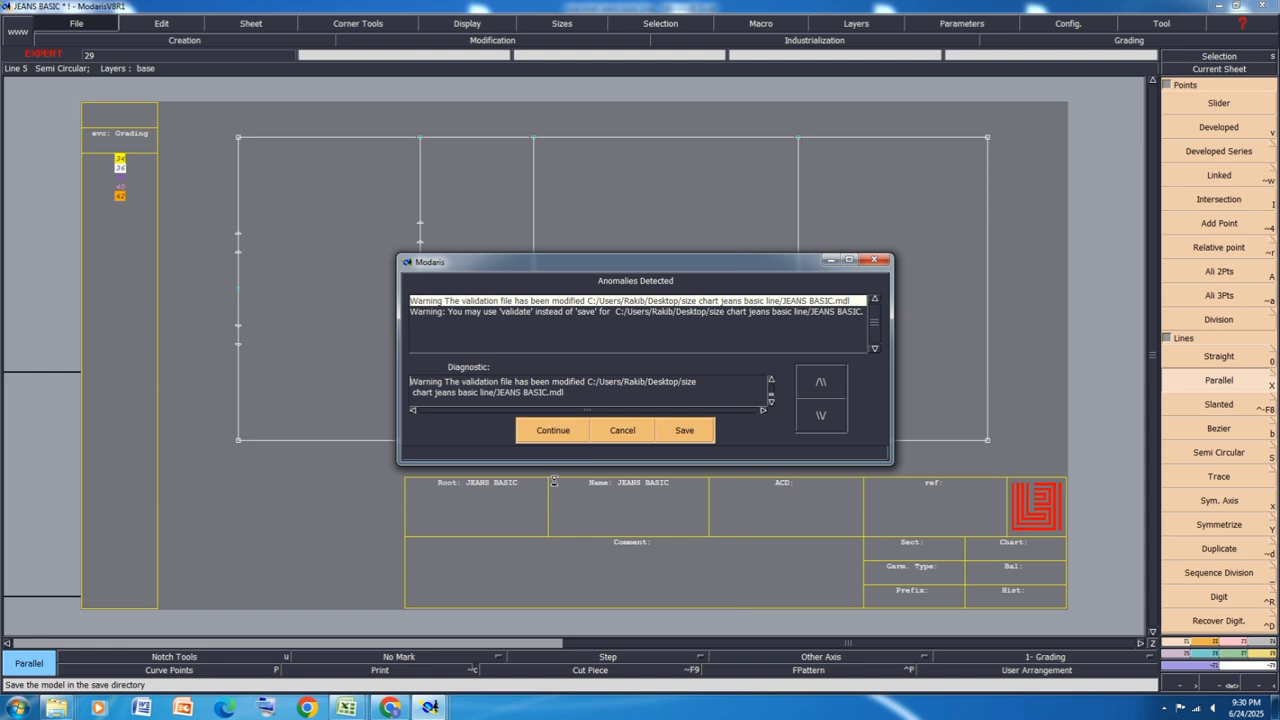
click(553, 430)
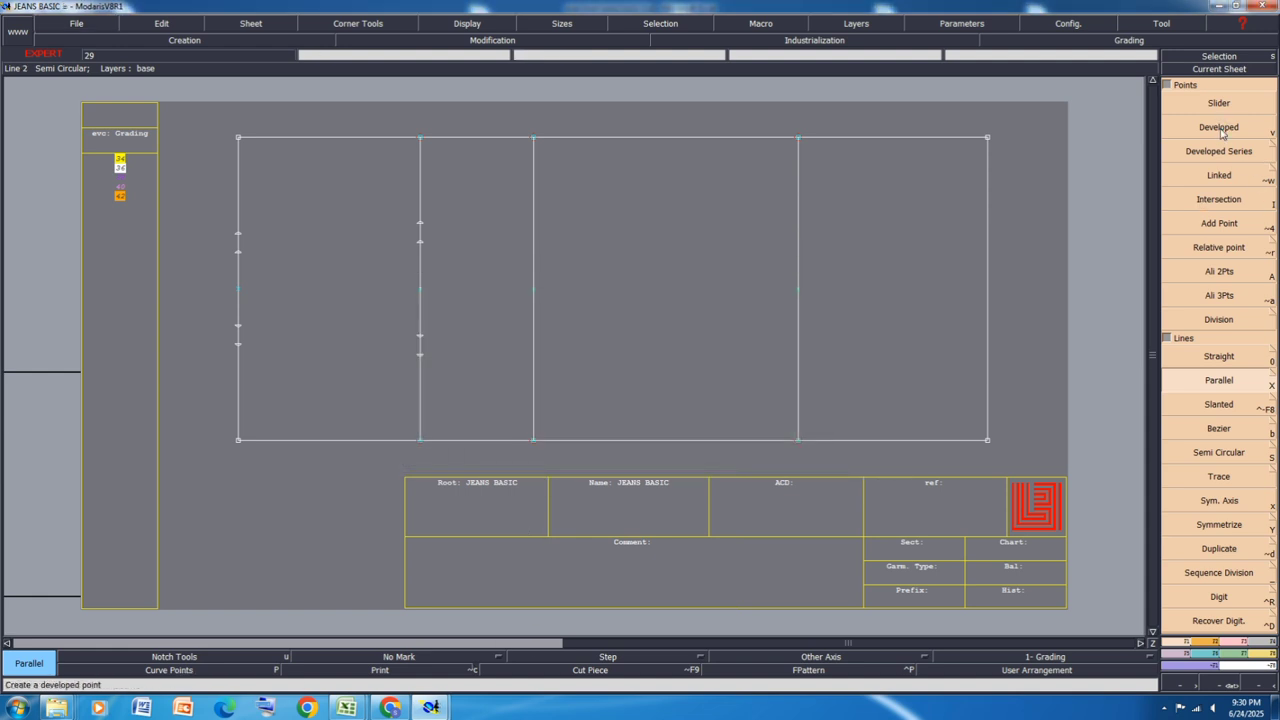
Step: Place developed points on the knee line 6.25 cm to either side of its midpoint
key(v)
click(535, 290)
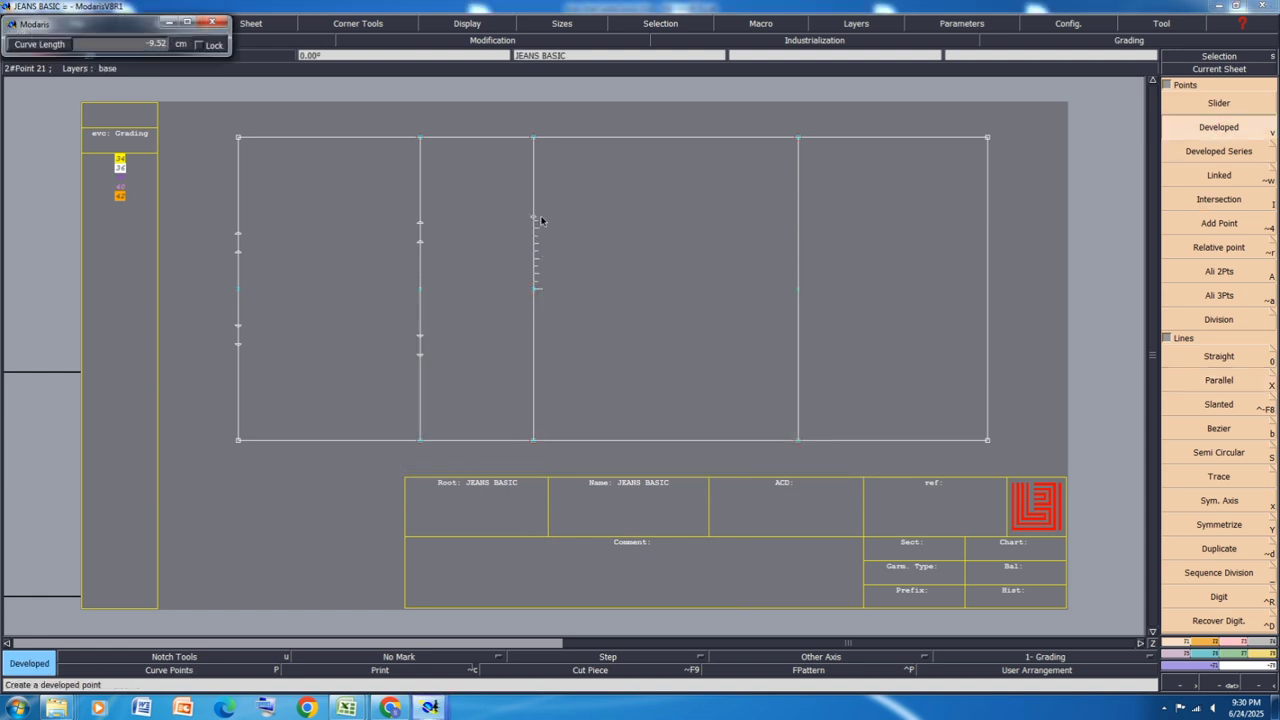
text(-6.25)
key(Return)
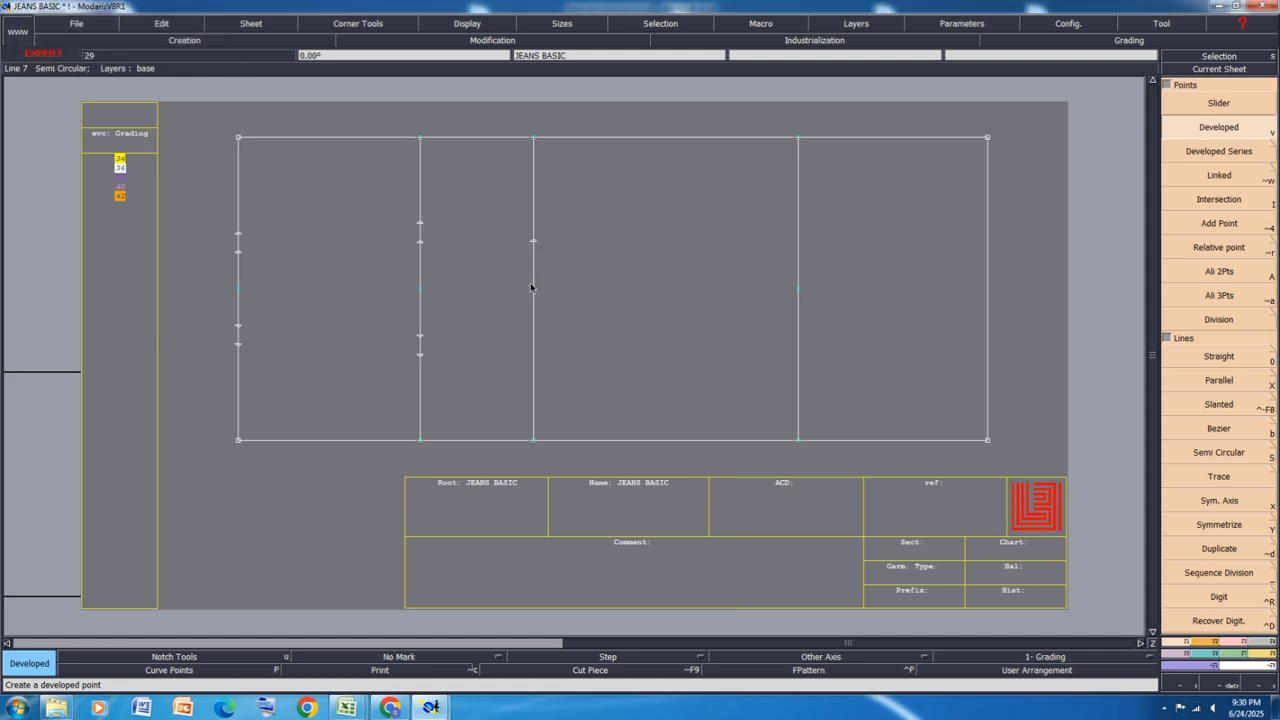
click(534, 304)
key(Down)
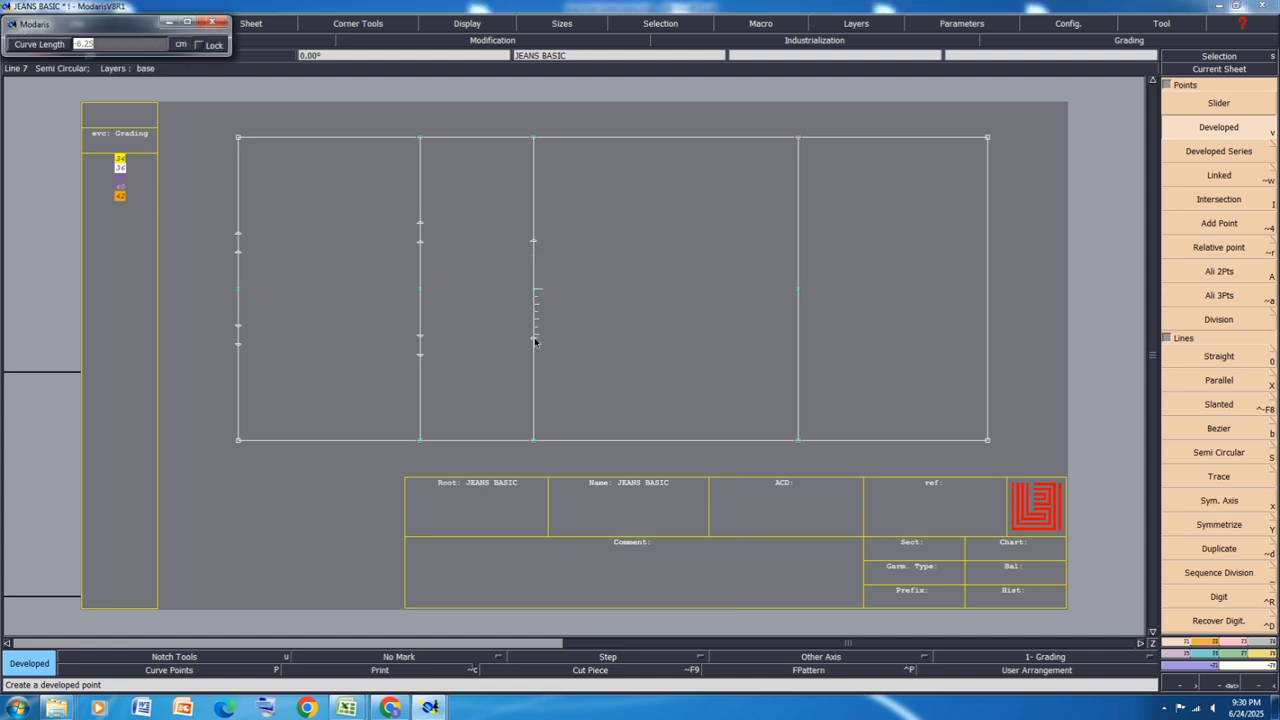
text(6.25)
key(Return)
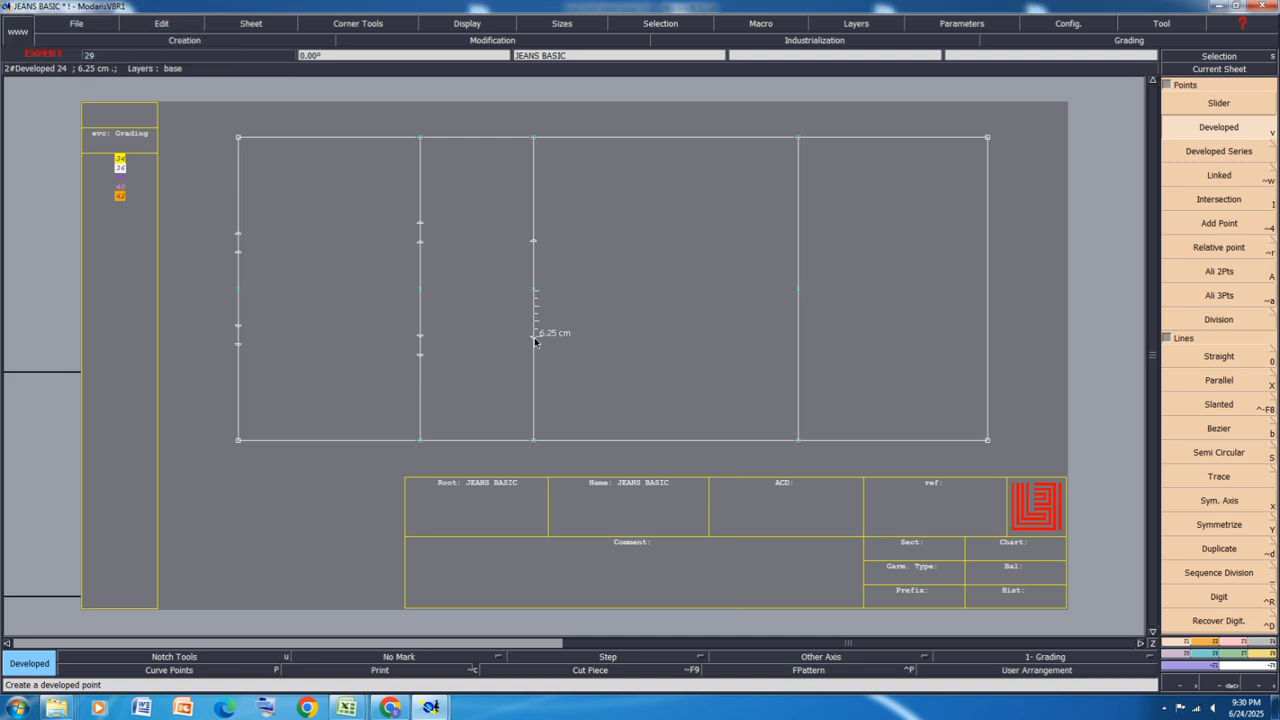
Step: Add a developed point on the knee line 2.5 cm outward from the lower 6.25 cm point
click(535, 341)
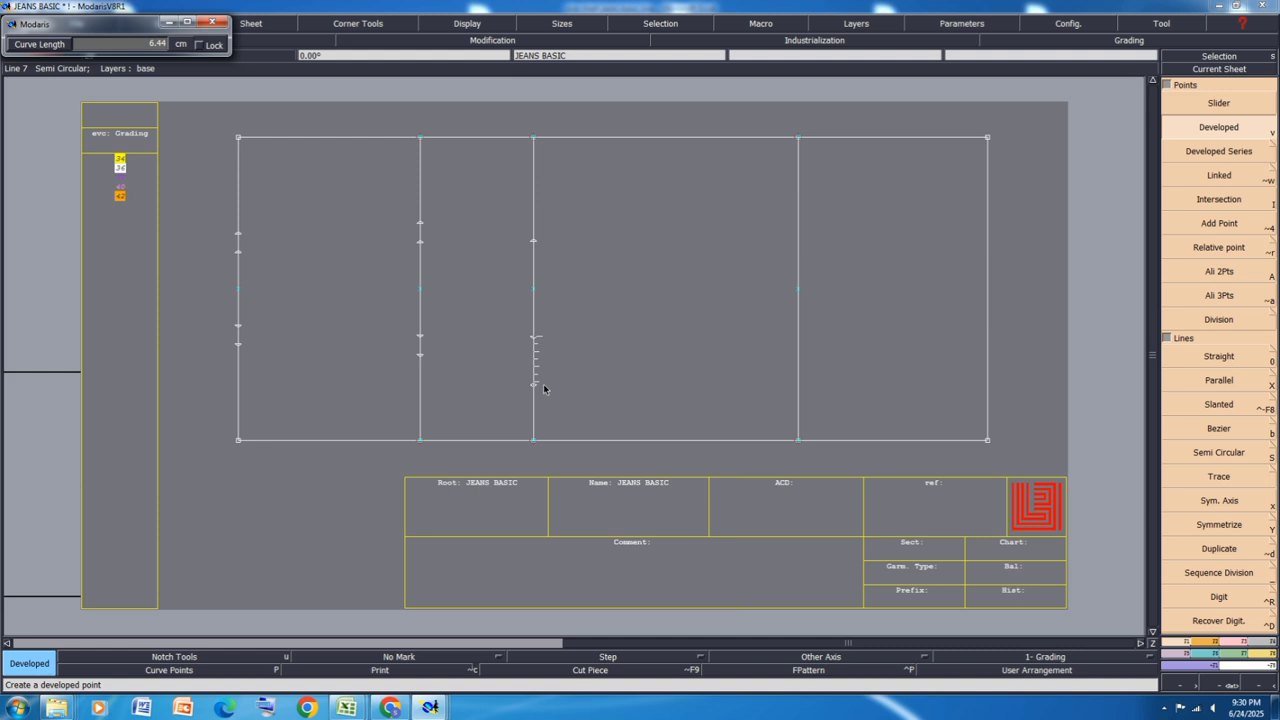
key(Down)
key(Return)
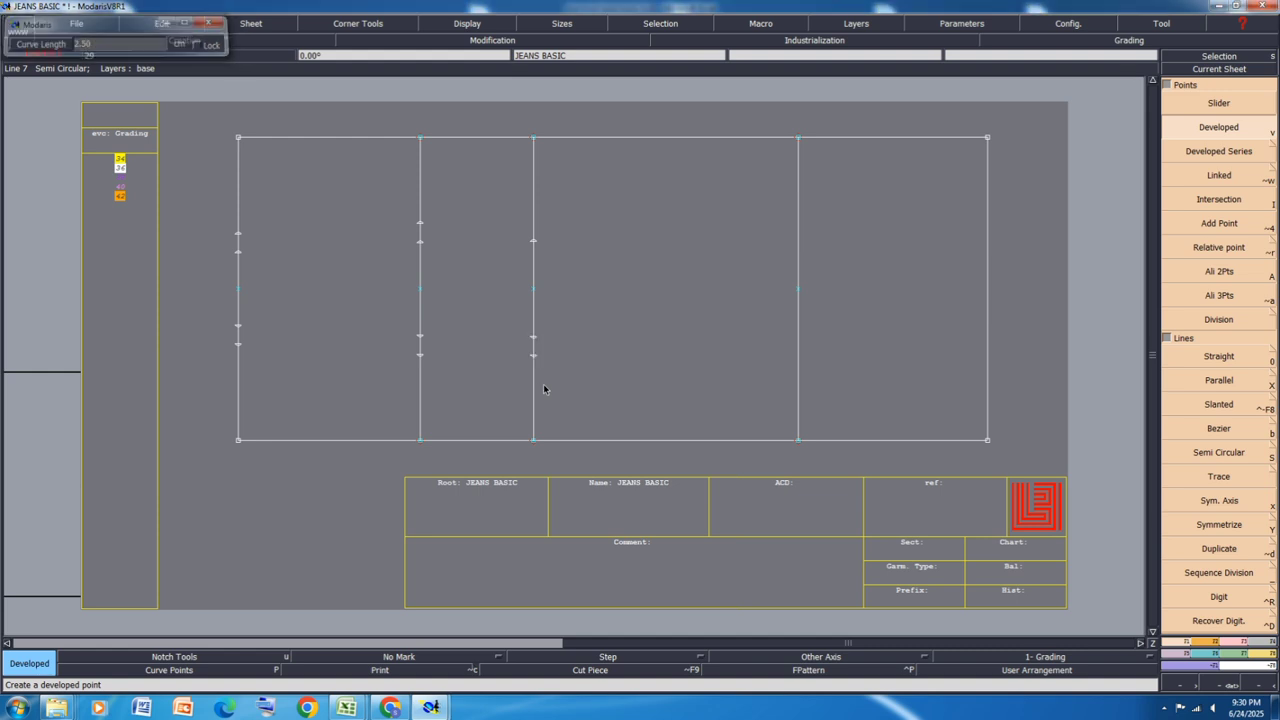
click(533, 238)
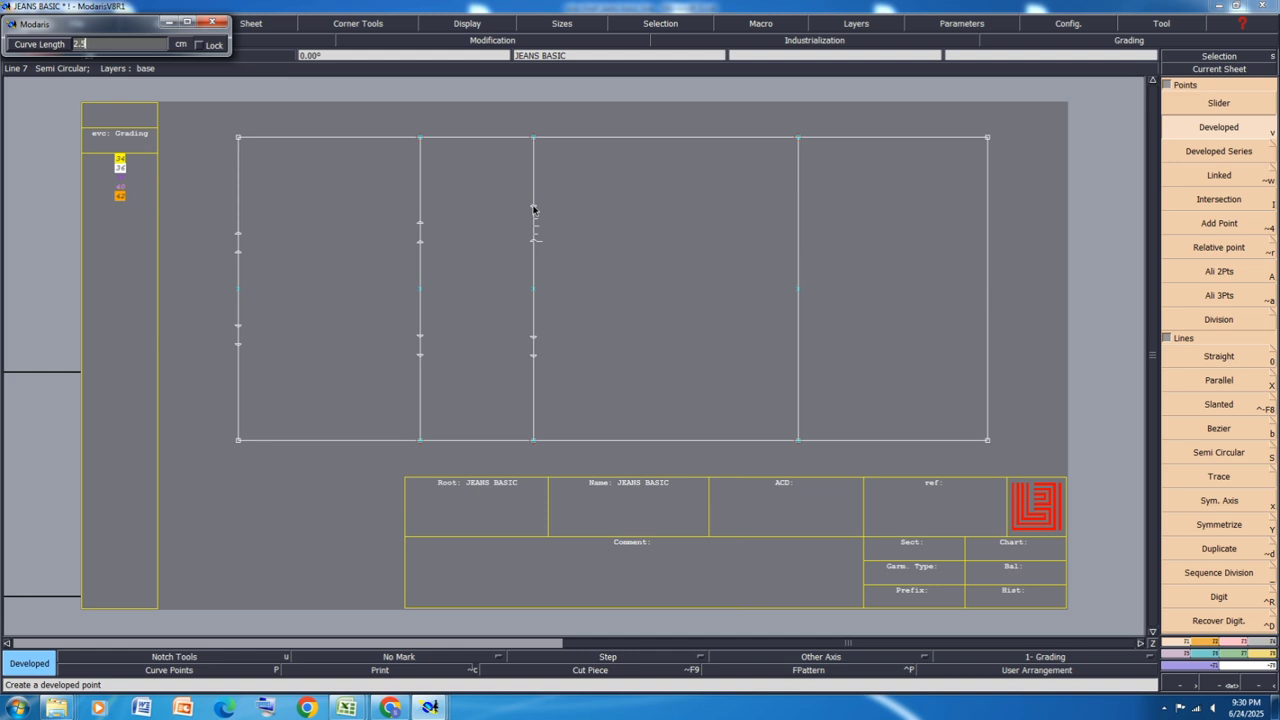
key(Return)
key(ctrl+z)
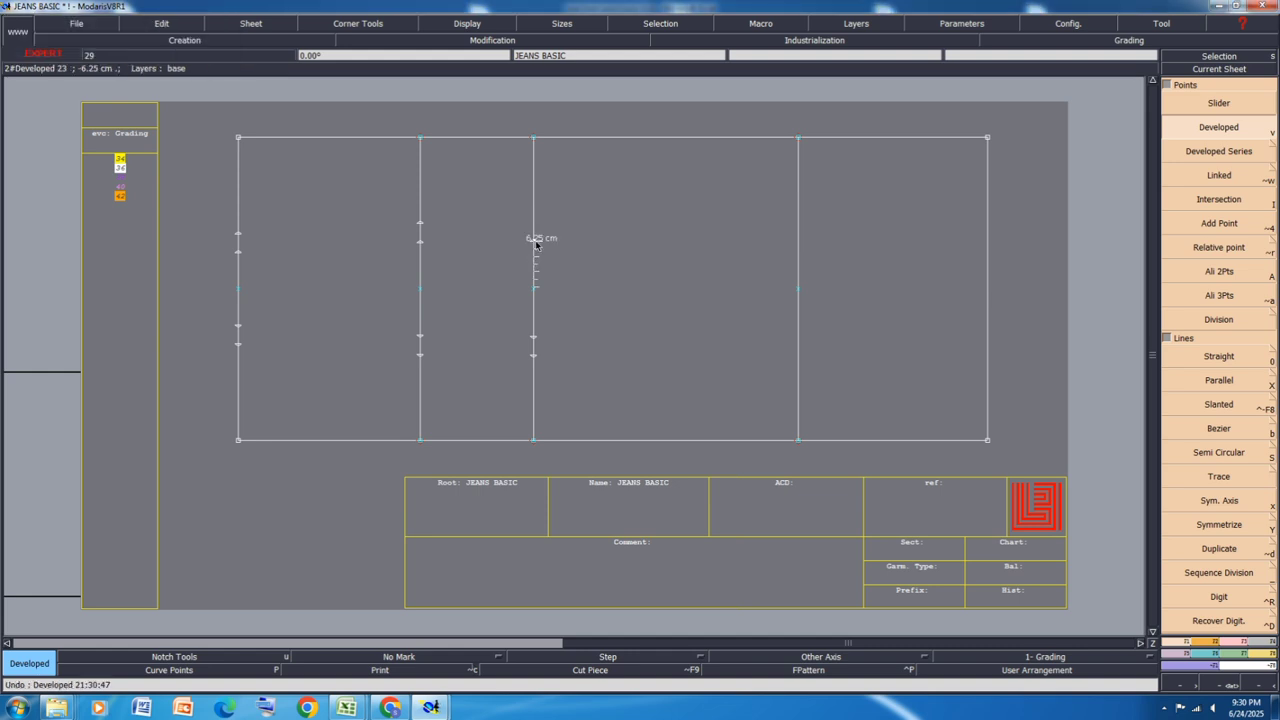
Step: Add a developed point on the knee line 2.5 cm outward from the upper 6.25 cm point
click(535, 201)
text(2.5)
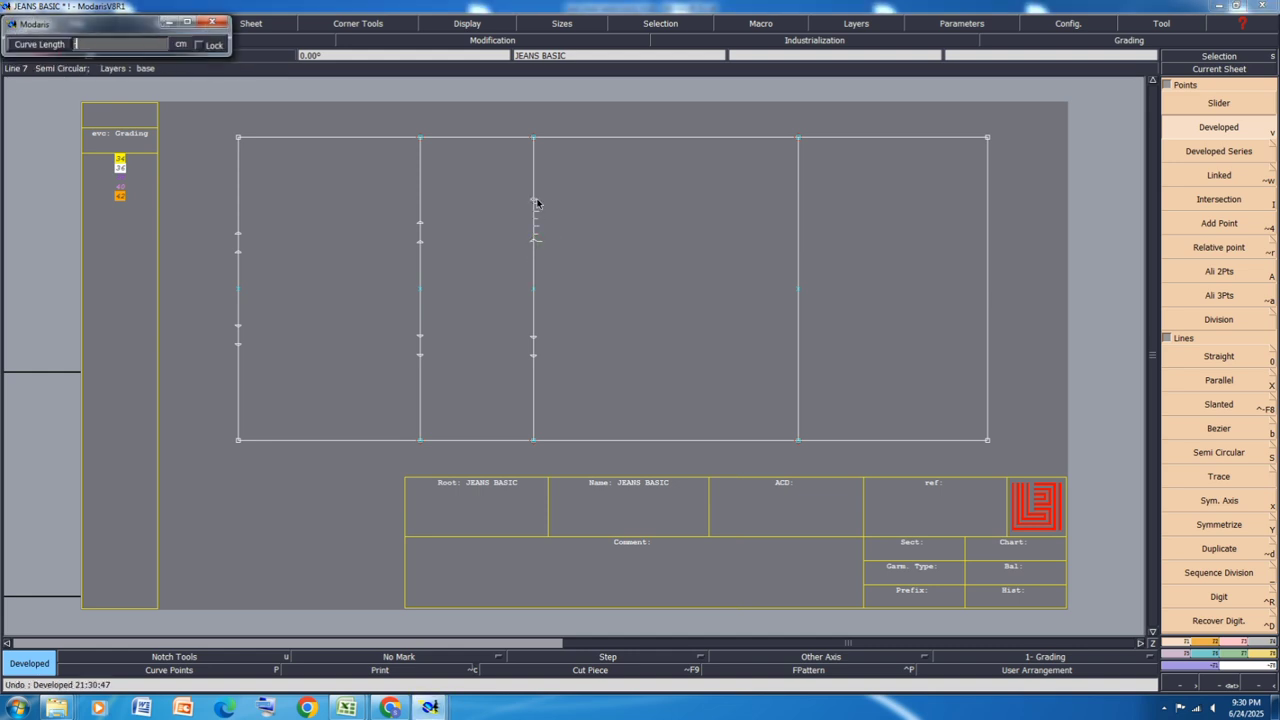
key(Return)
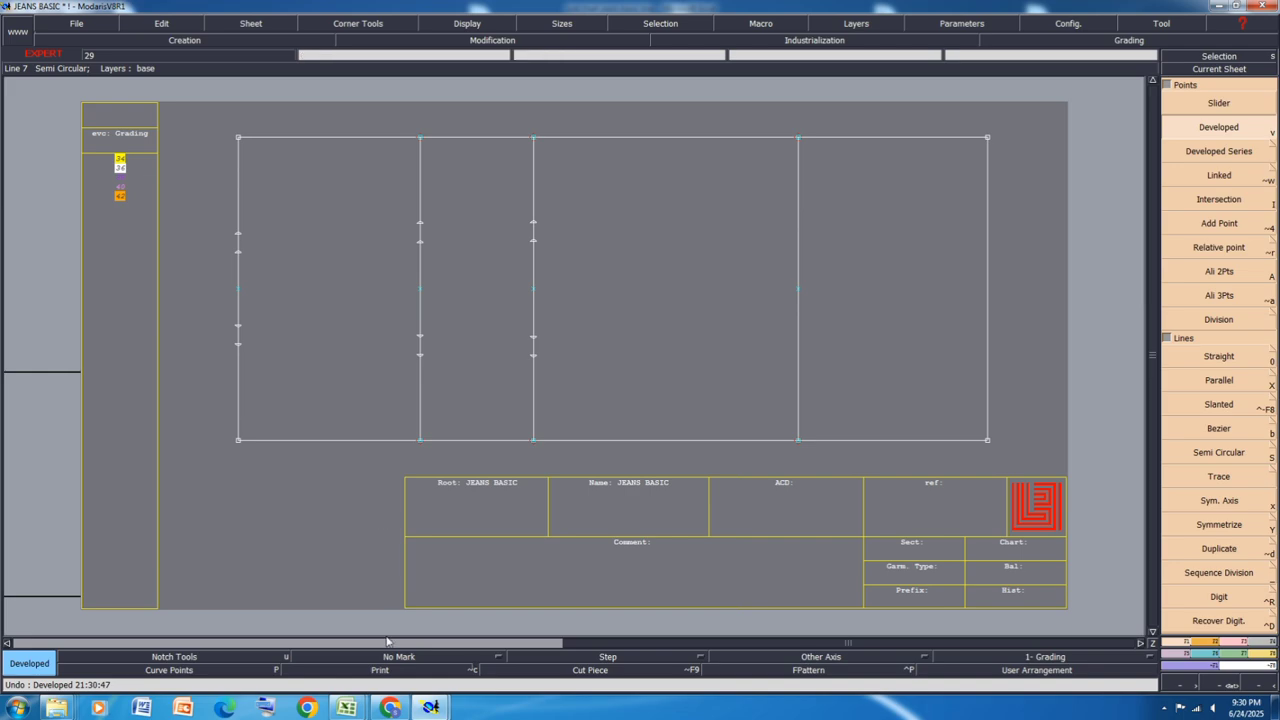
Step: Highlight the THIGH IN WIDEST POSITION row in yellow in the Excel size chart and return to the pattern in Modaris
key(alt+Tab)
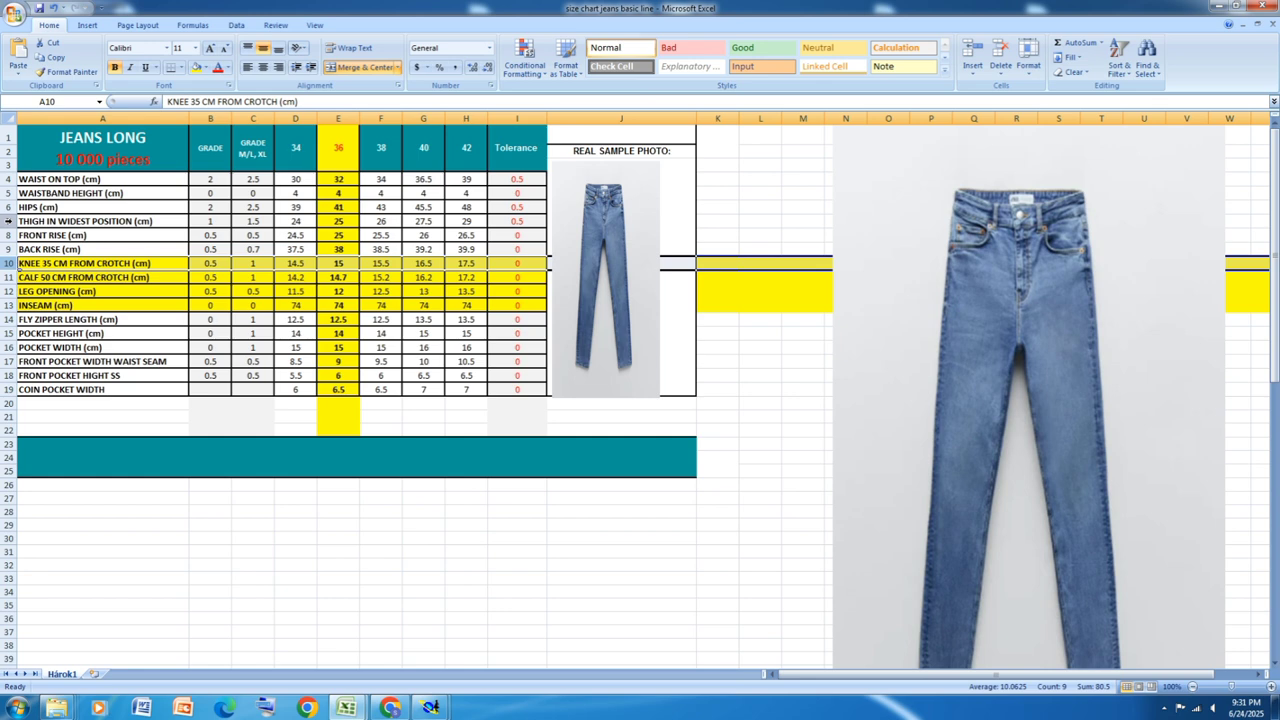
click(8, 221)
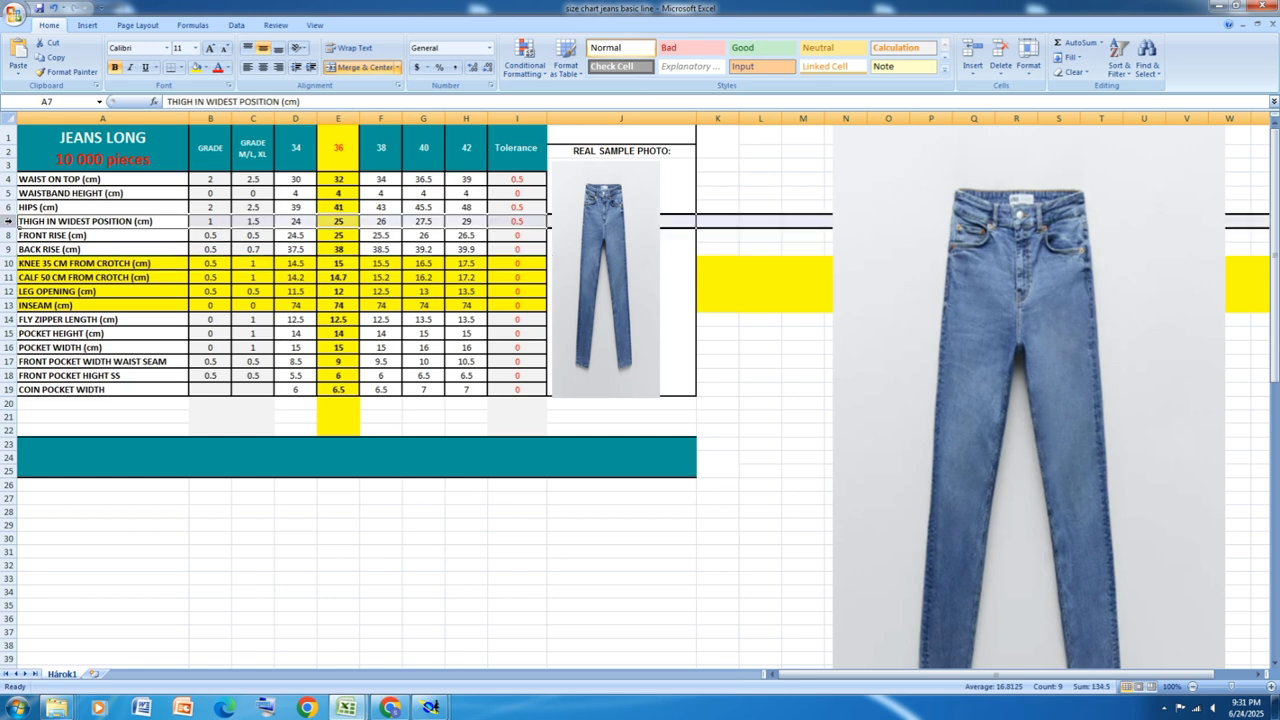
click(197, 67)
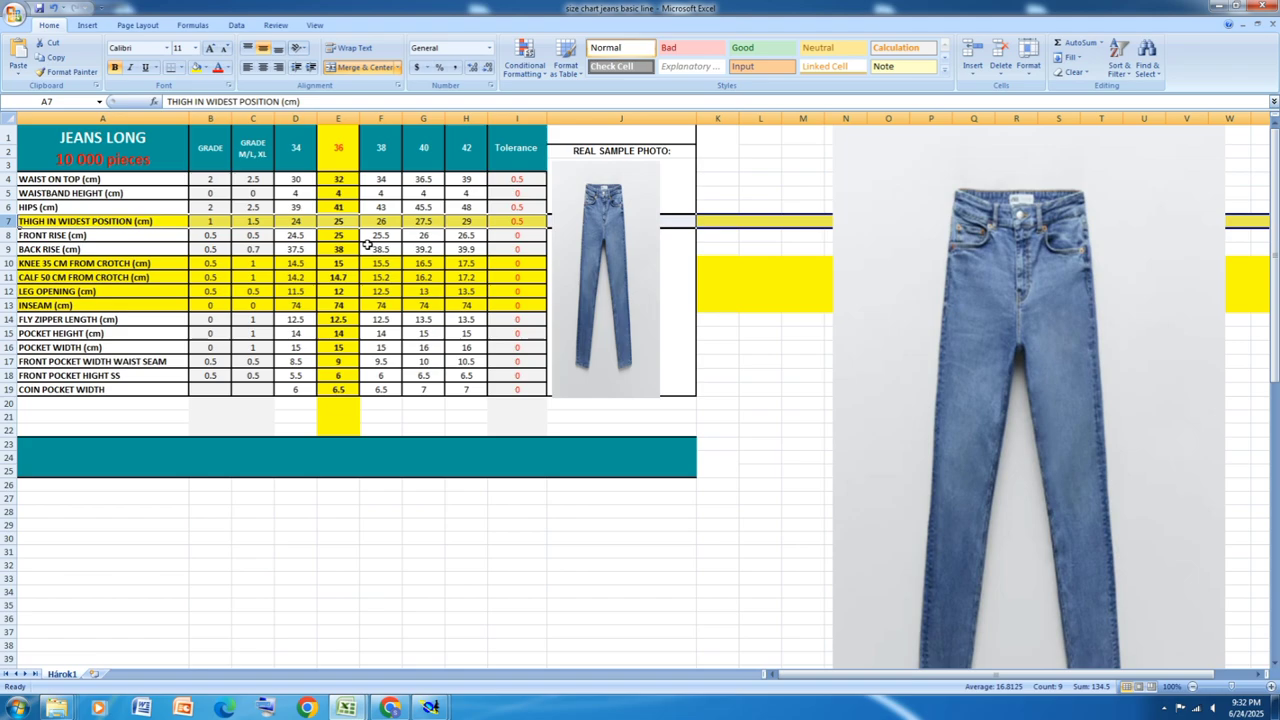
mouse_move(430, 708)
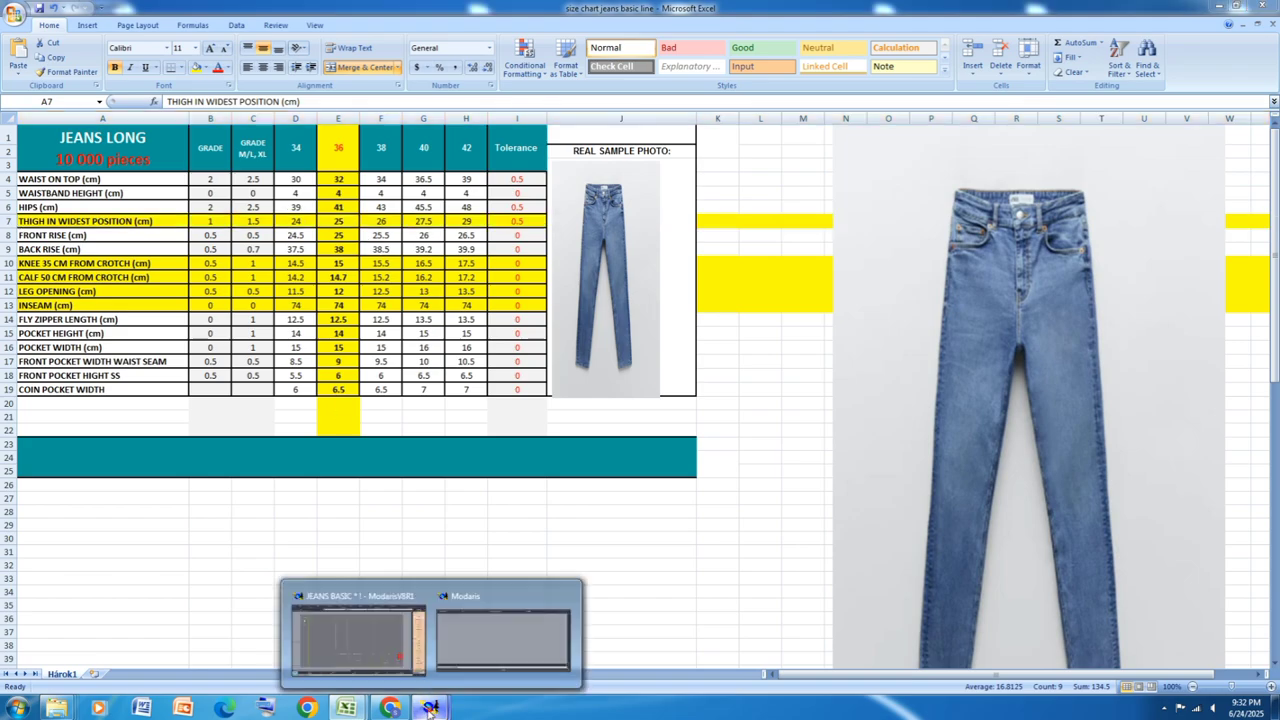
click(480, 638)
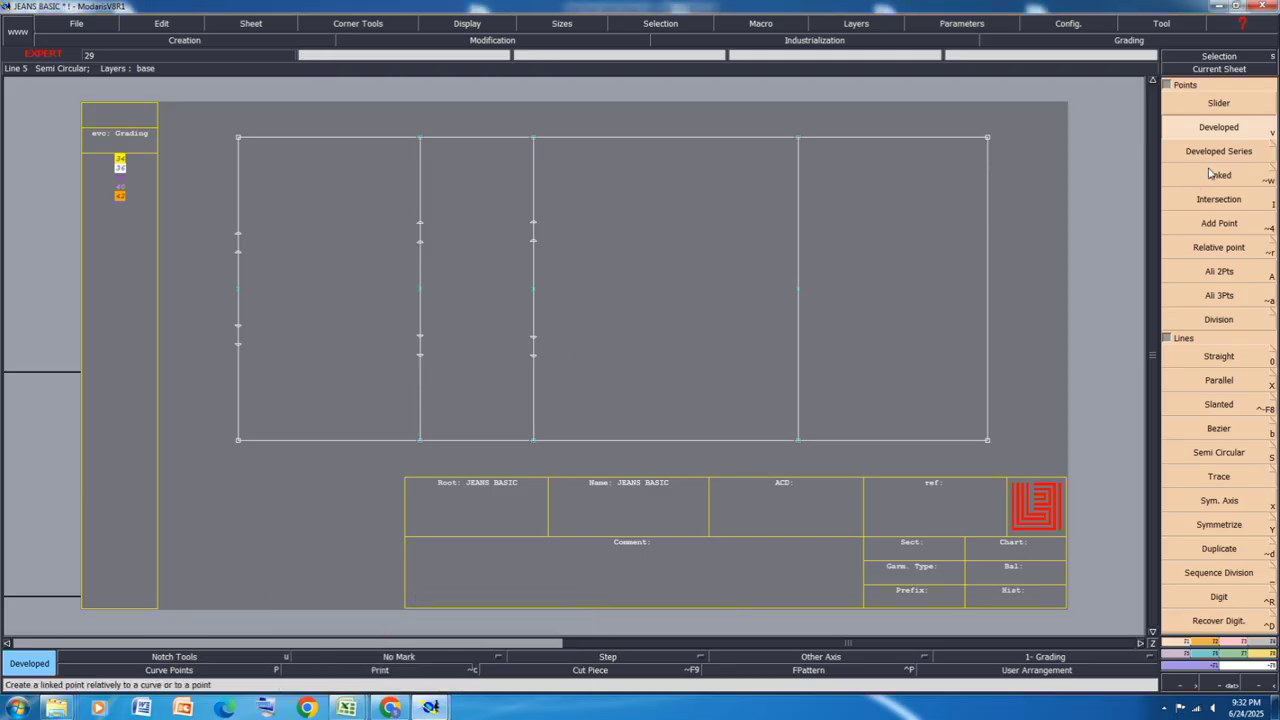
Step: Place developed points on the crotch line 10 cm to either side of its midpoint
click(799, 289)
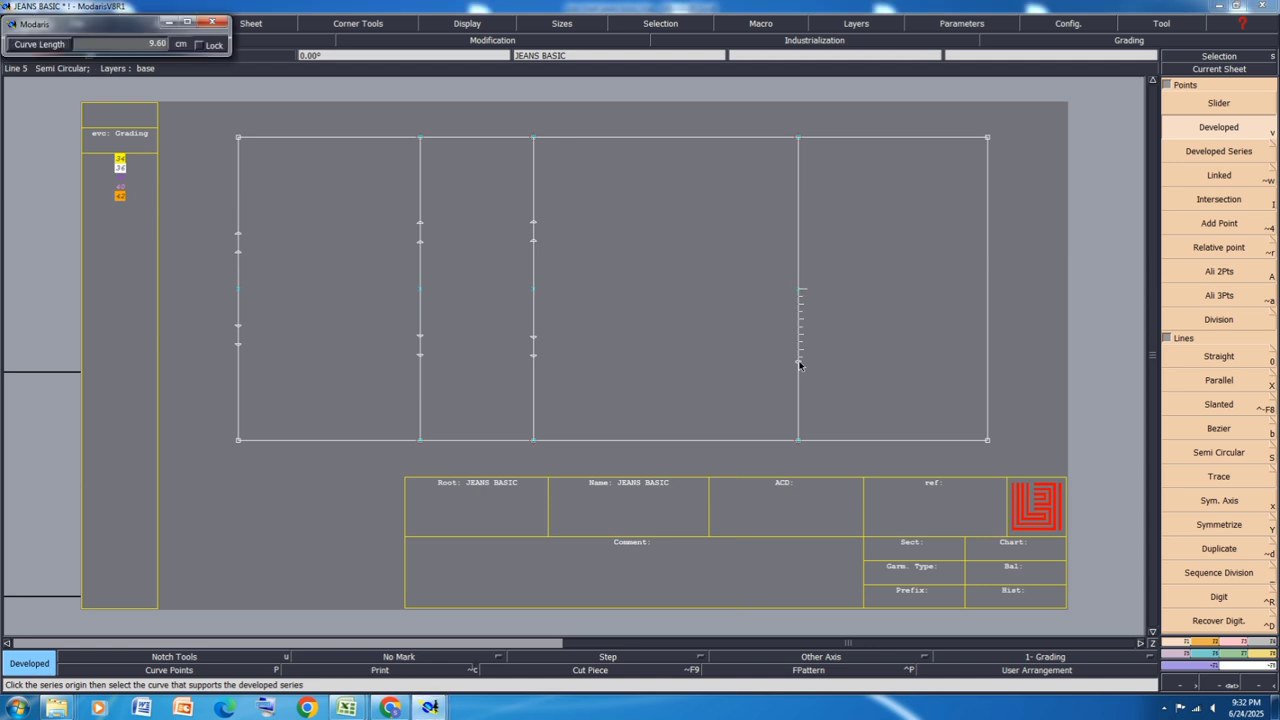
text(10)
key(Return)
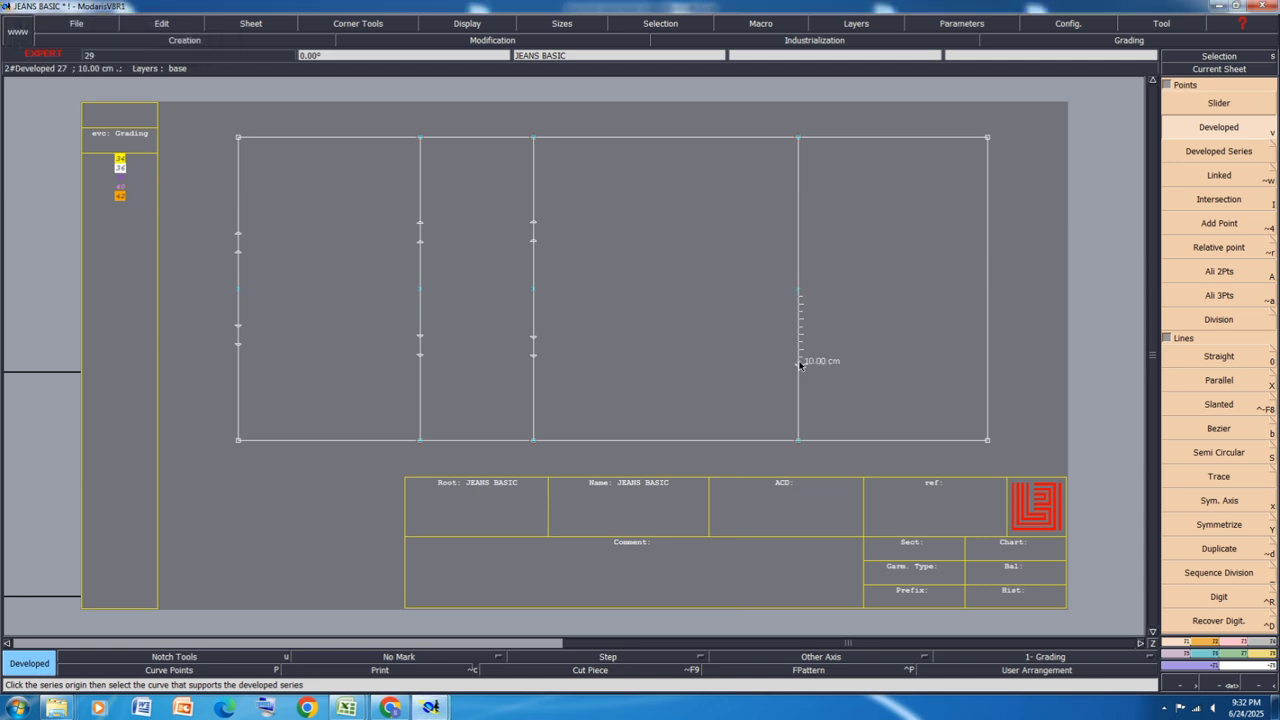
click(801, 184)
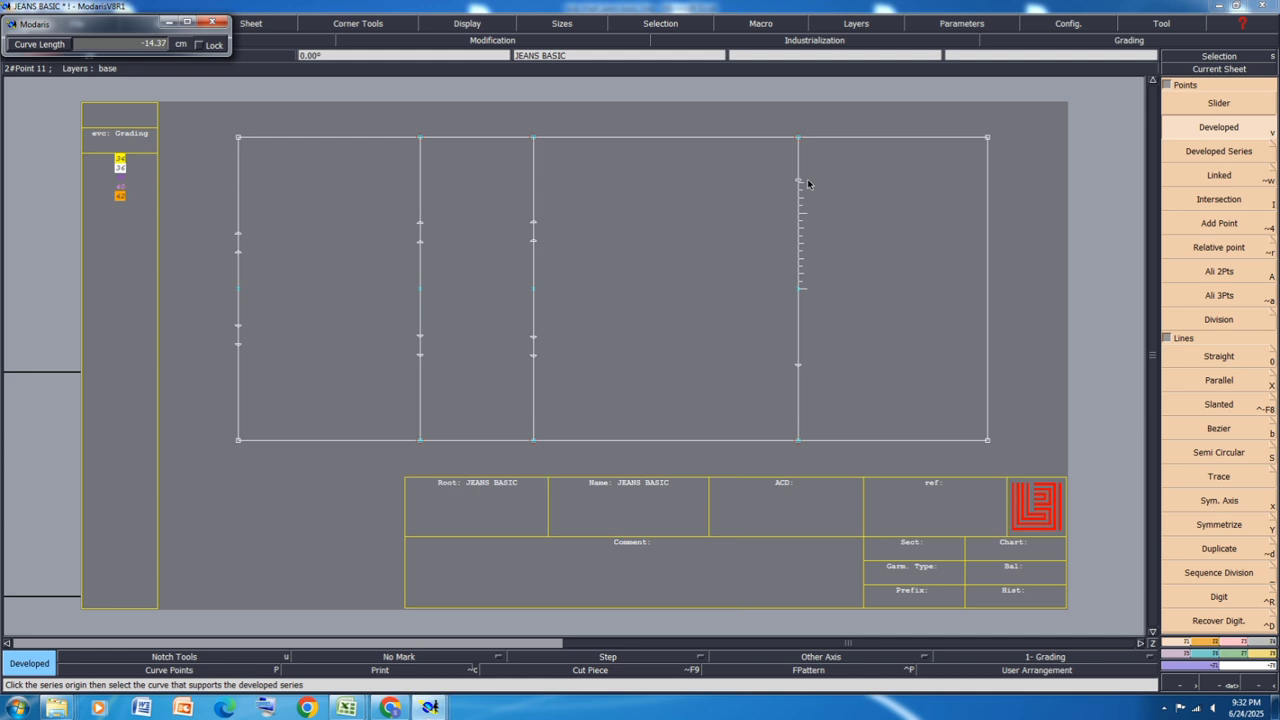
text(-10)
key(Return)
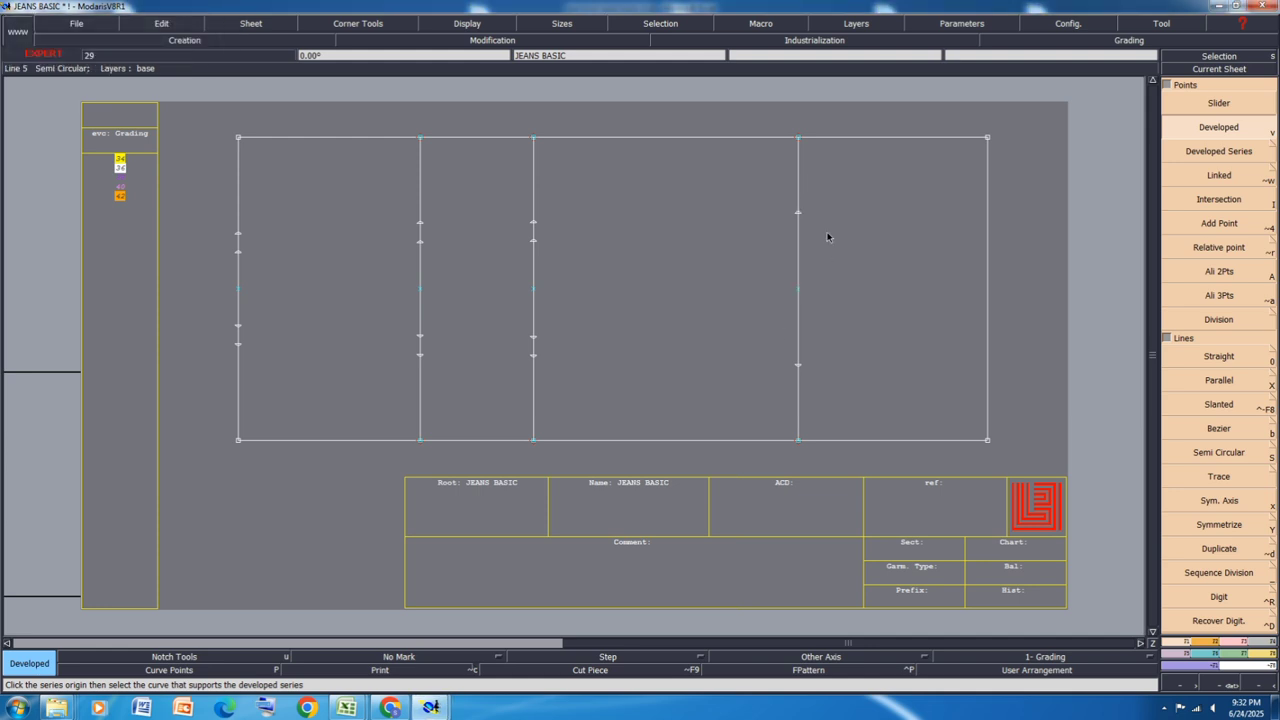
Step: Add developed points on the crotch line 2.5 cm outward from the lower 10 cm point and 7.5 cm outward from the upper one
click(798, 367)
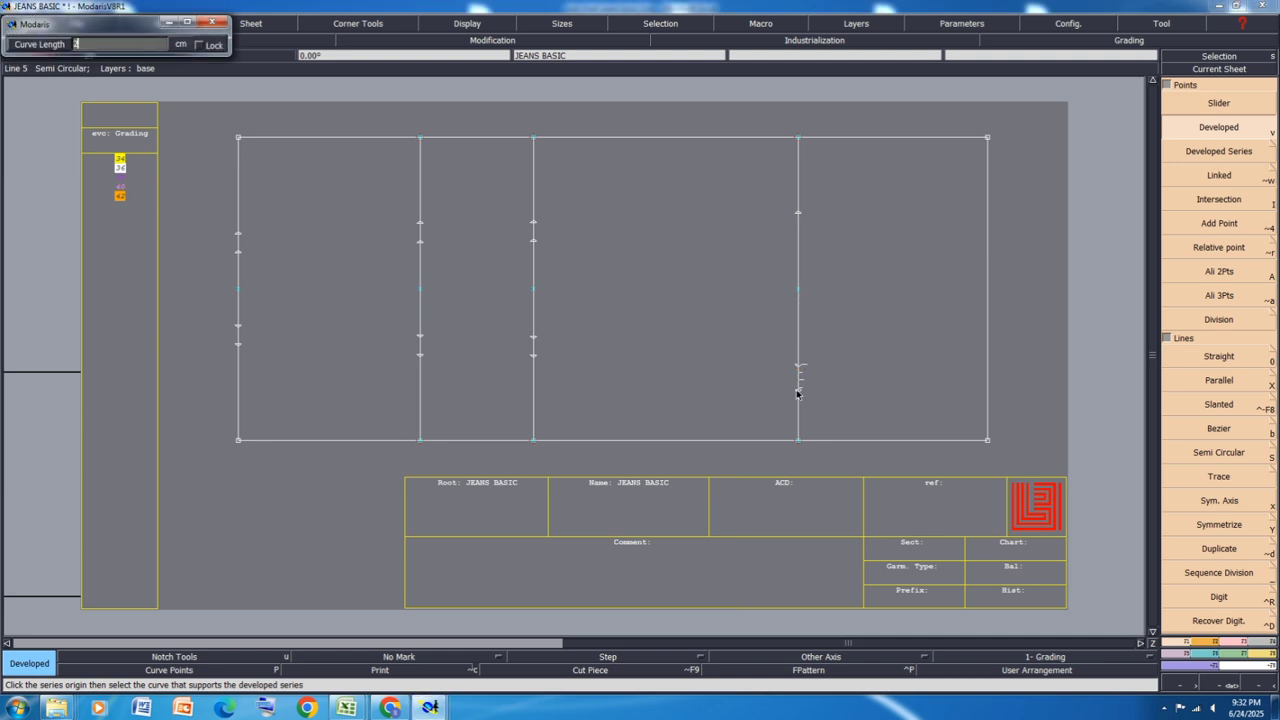
text(2.5)
key(Return)
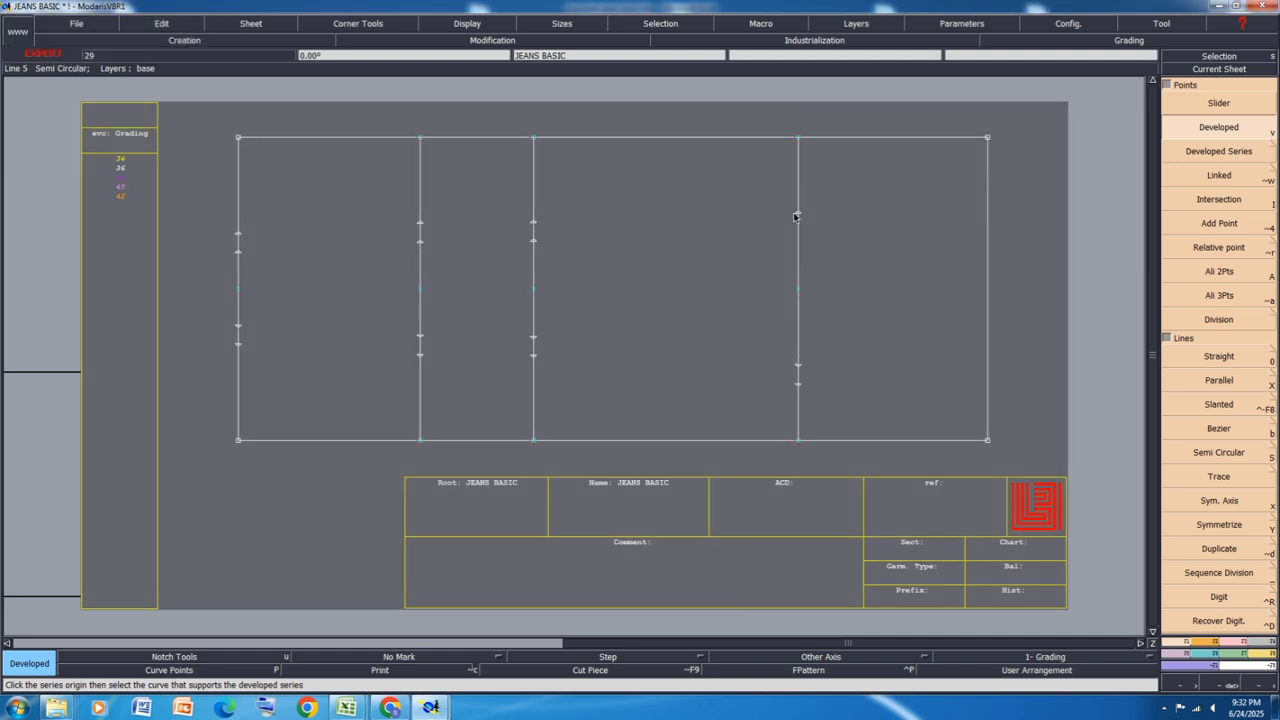
click(797, 216)
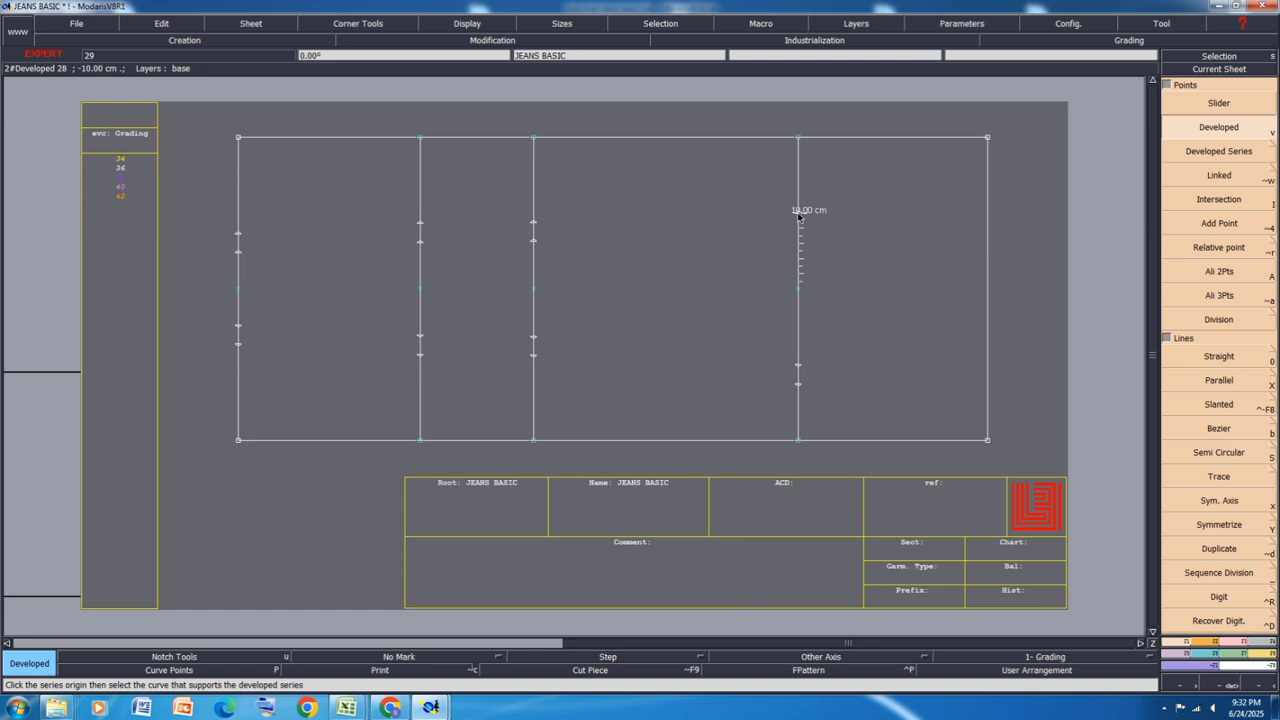
click(805, 171)
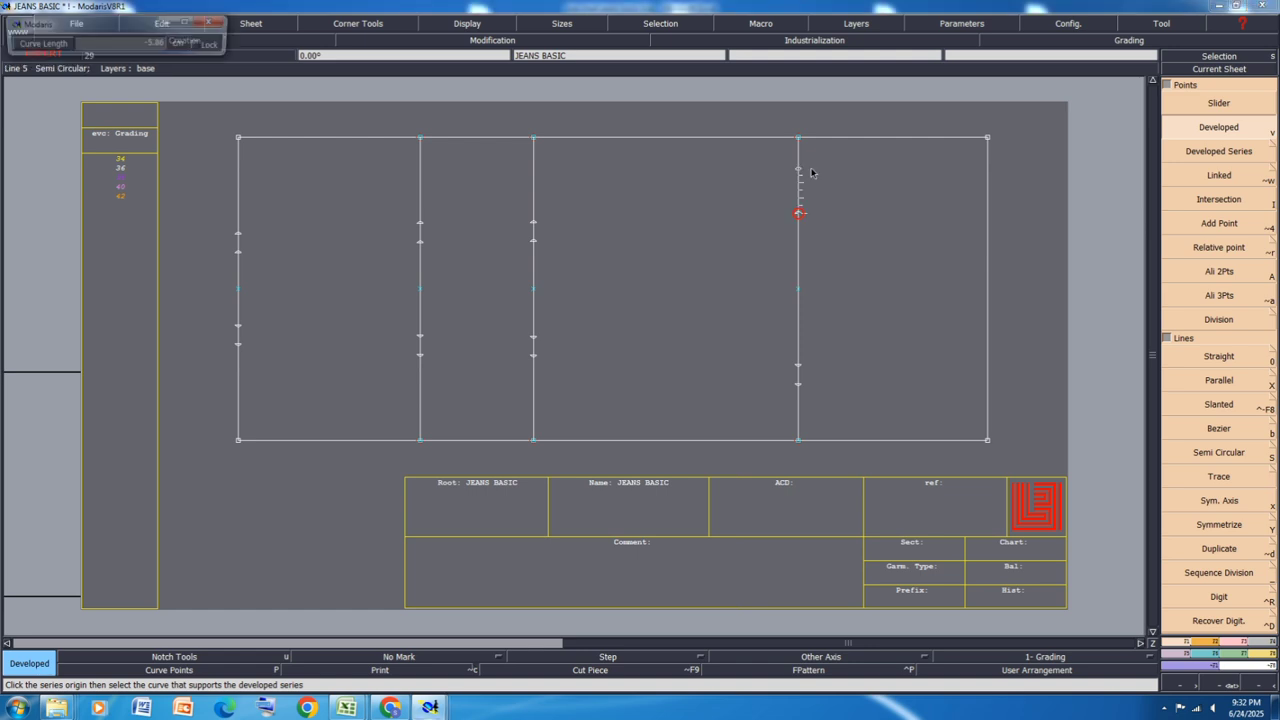
text(-7.5)
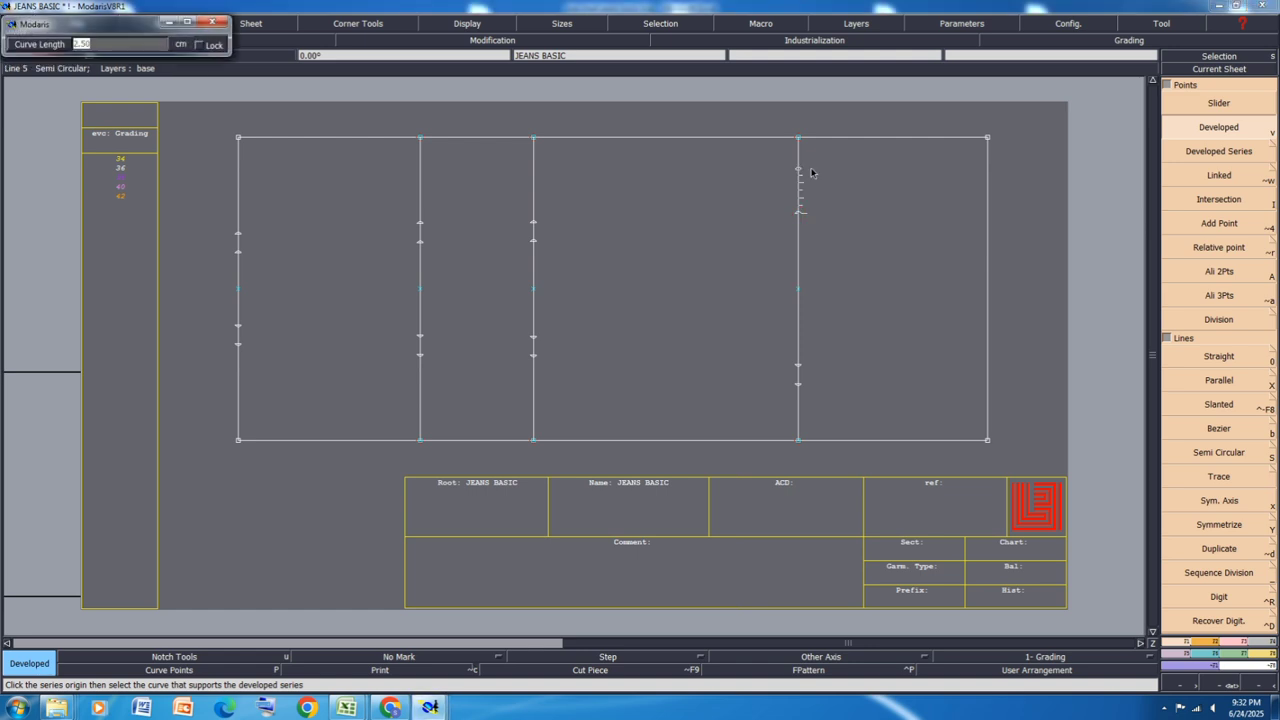
key(Return)
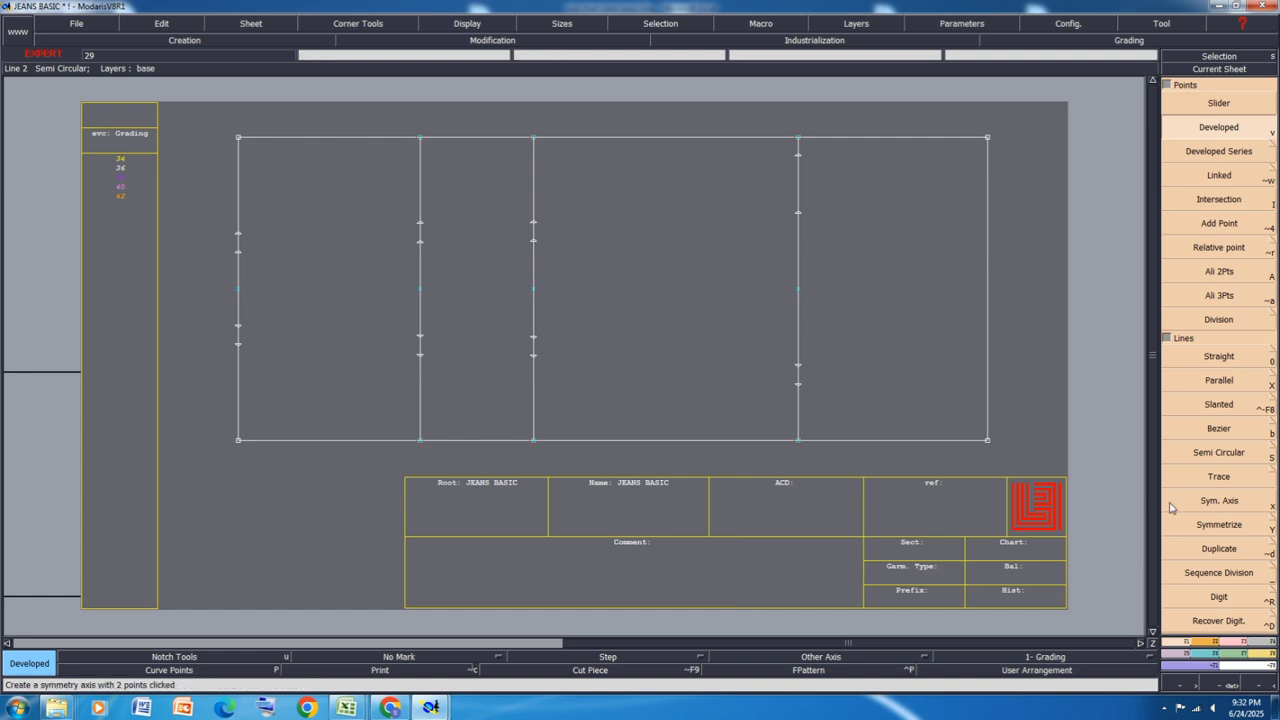
Step: Open the measurement spreadsheet and measure the lengths between the inner pair and the outer pair of points on the crotch line
click(1259, 655)
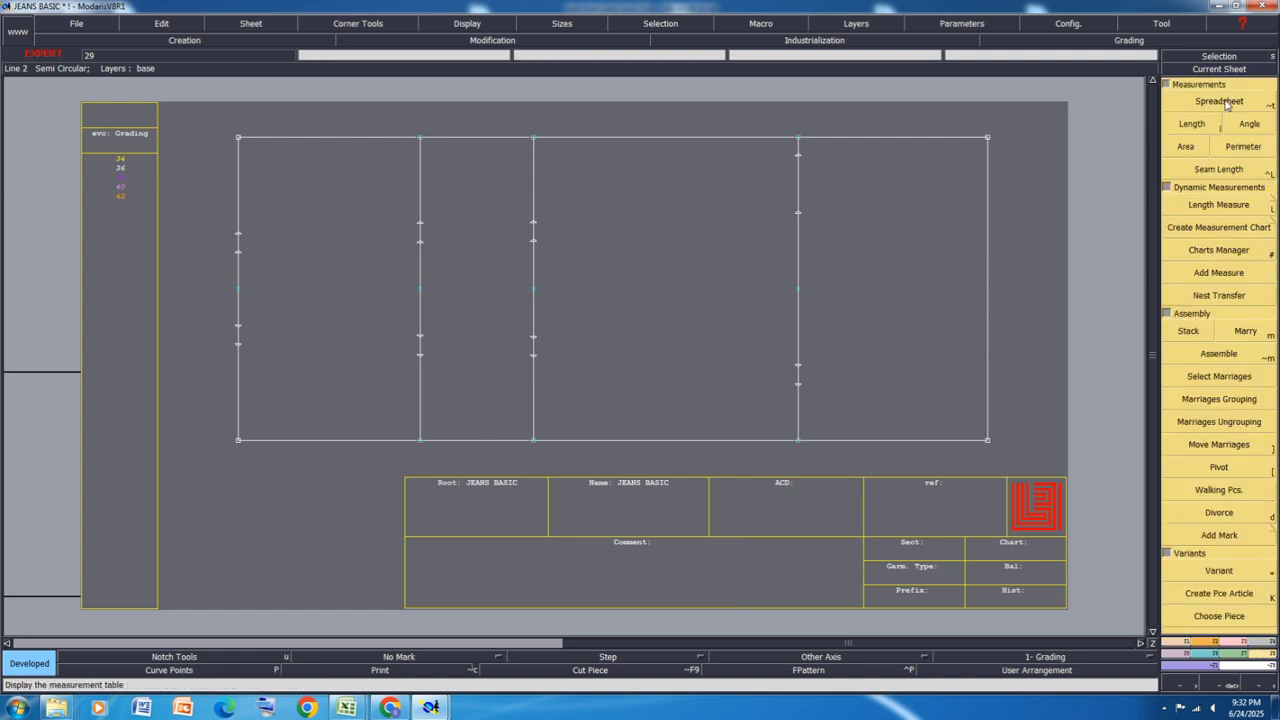
click(1257, 104)
drag(589, 398, 588, 488)
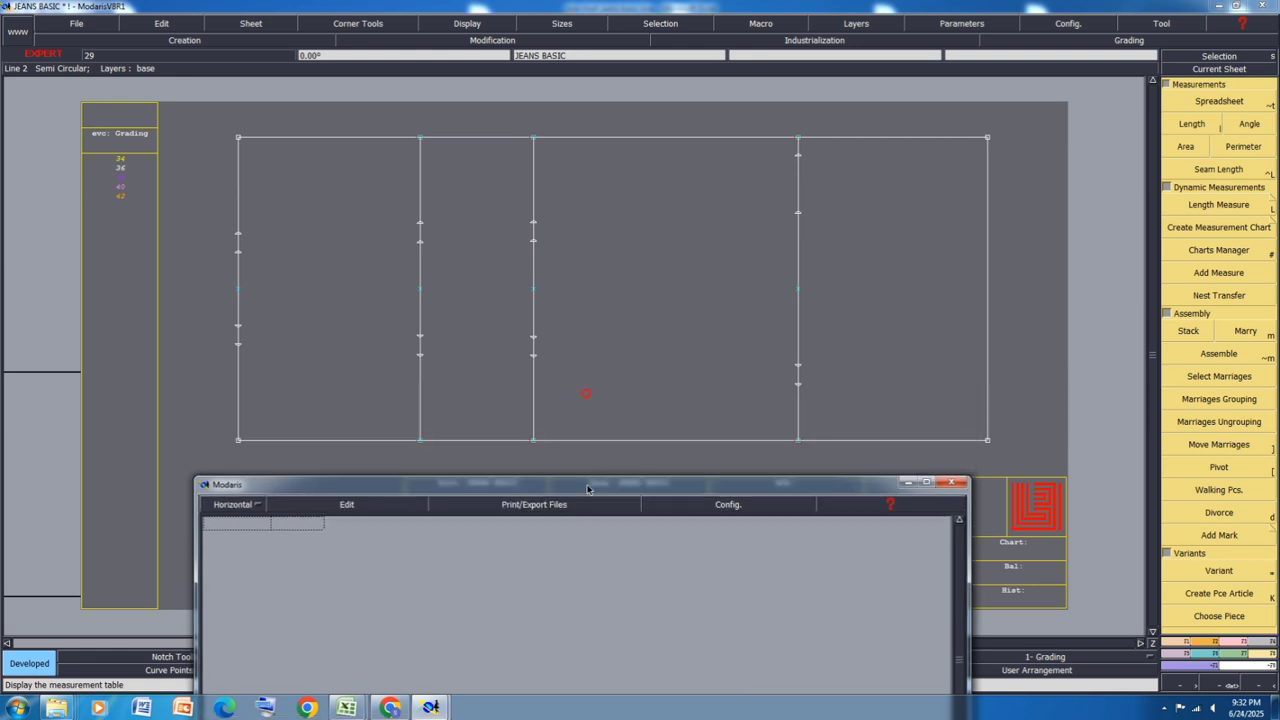
click(1191, 123)
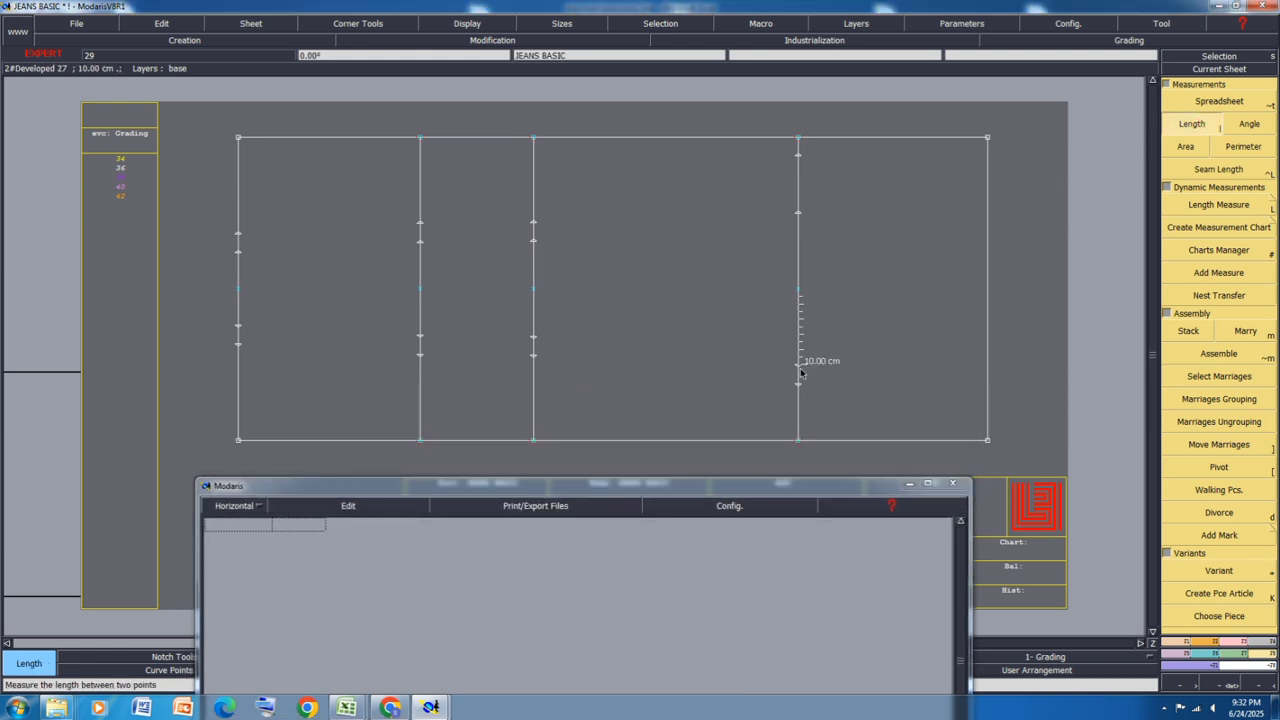
click(799, 211)
click(800, 368)
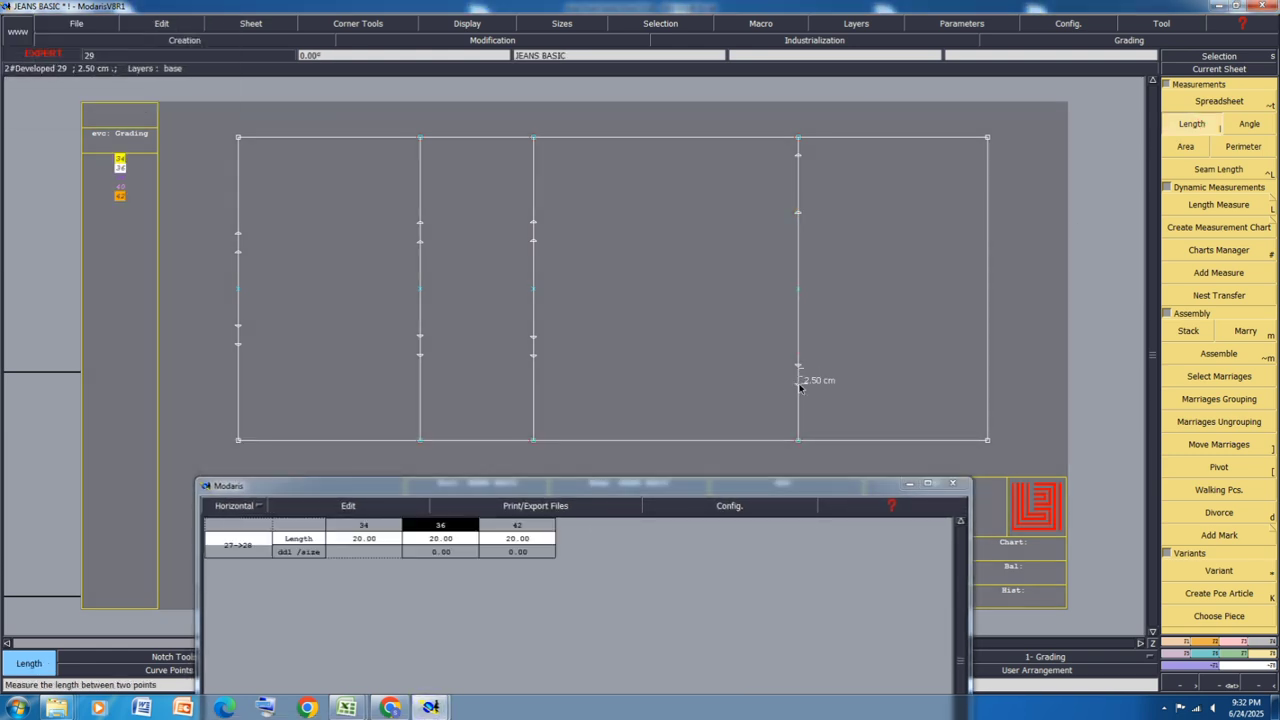
click(799, 386)
click(798, 153)
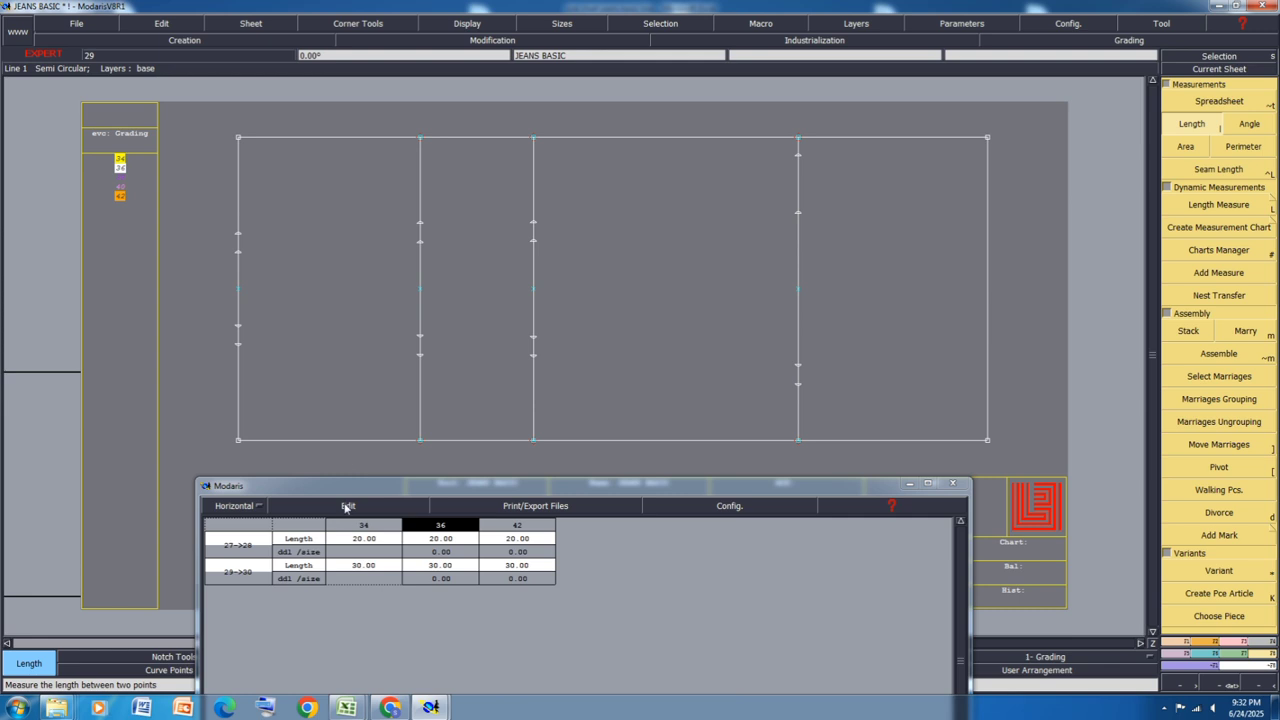
Step: Accumulate the two crotch-line lengths in the measurement table, then empty the table and minimize it
click(347, 507)
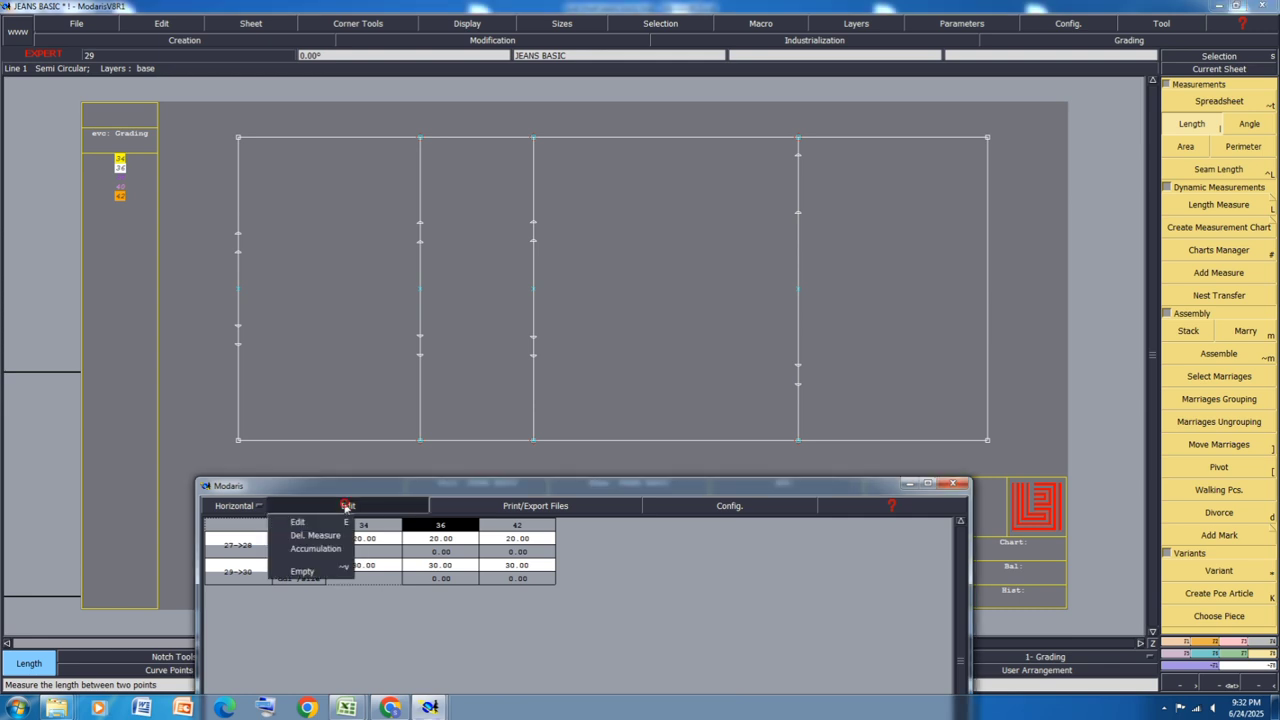
click(323, 549)
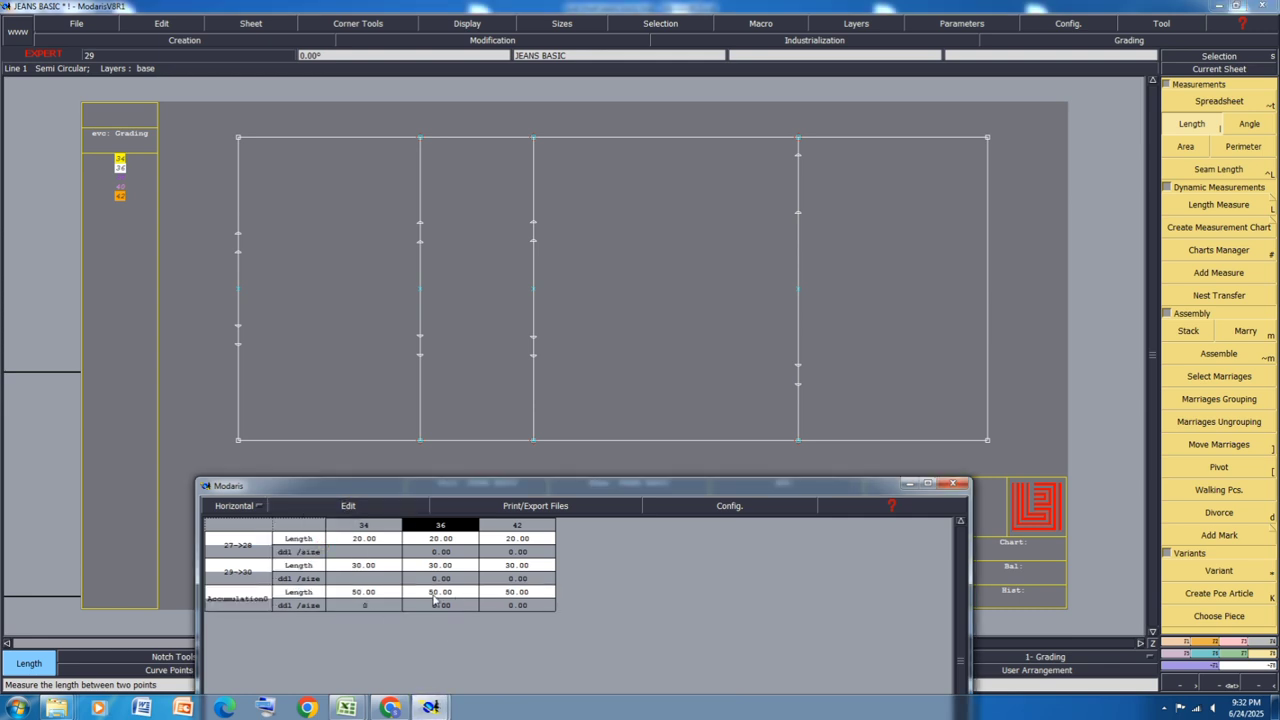
click(313, 510)
click(313, 567)
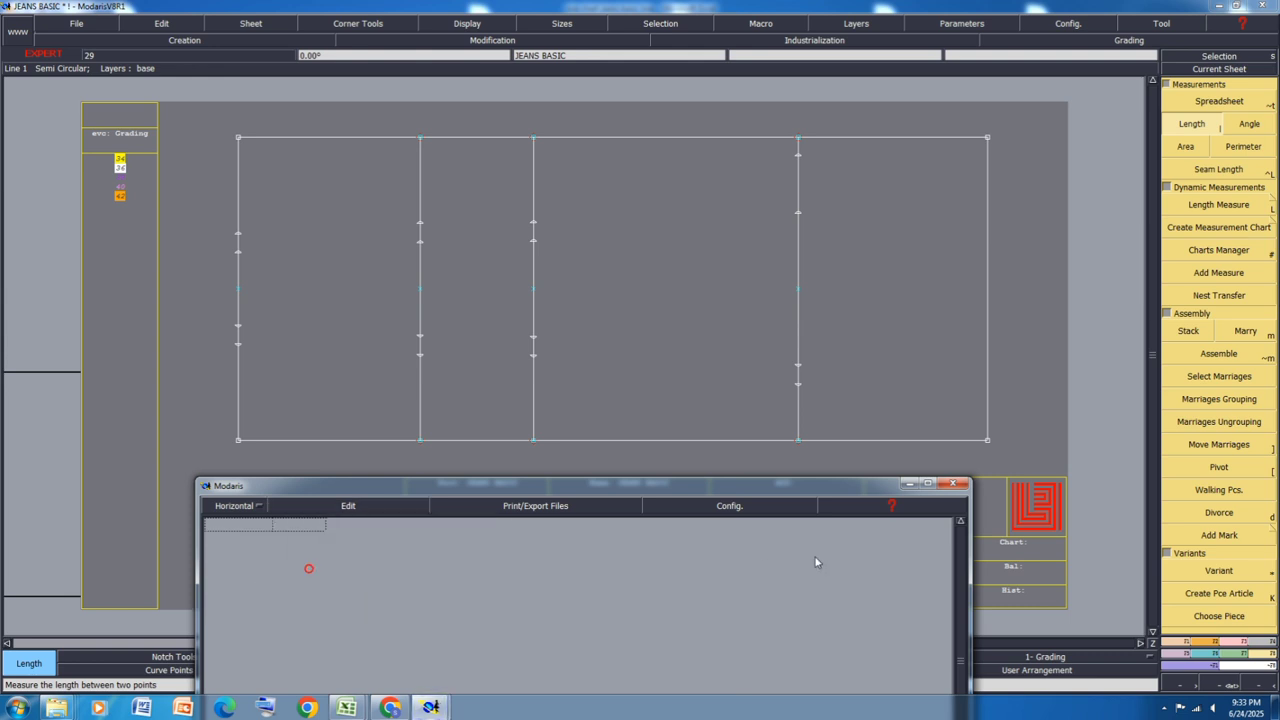
click(909, 484)
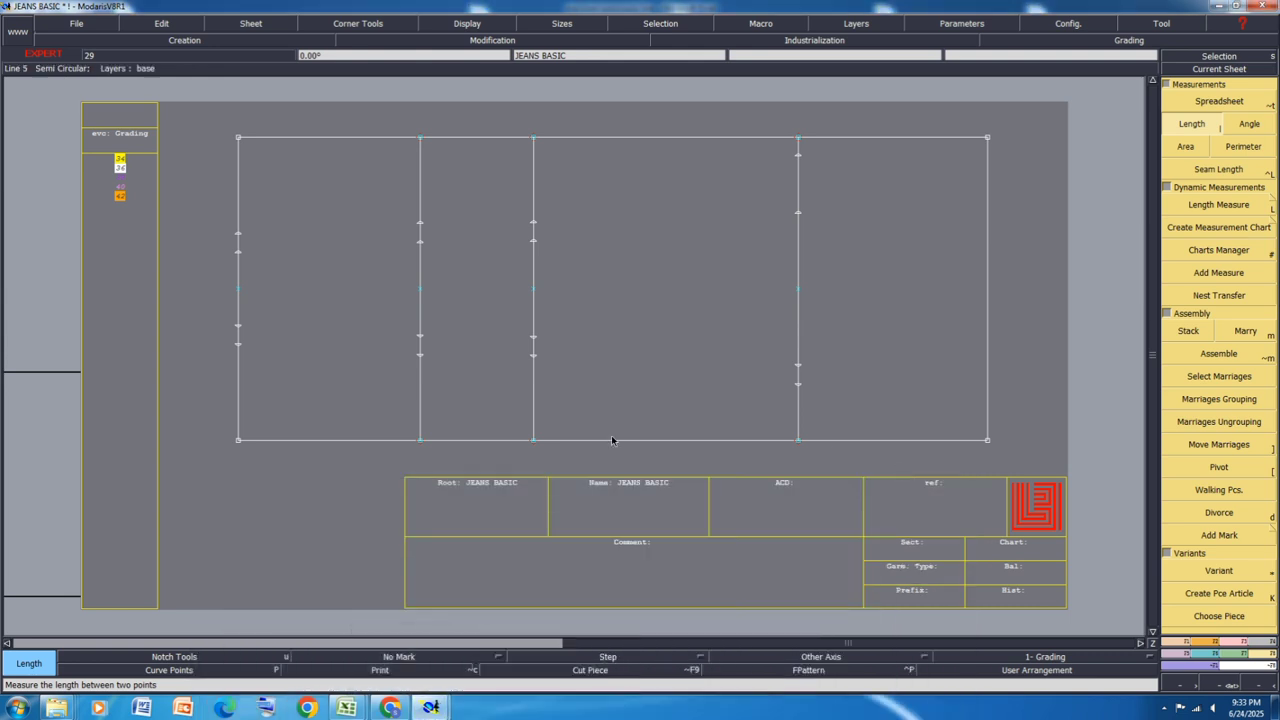
Step: Highlight the HIPS row in yellow in the Excel size chart and return to the pattern in Modaris
mouse_move(346, 707)
click(423, 657)
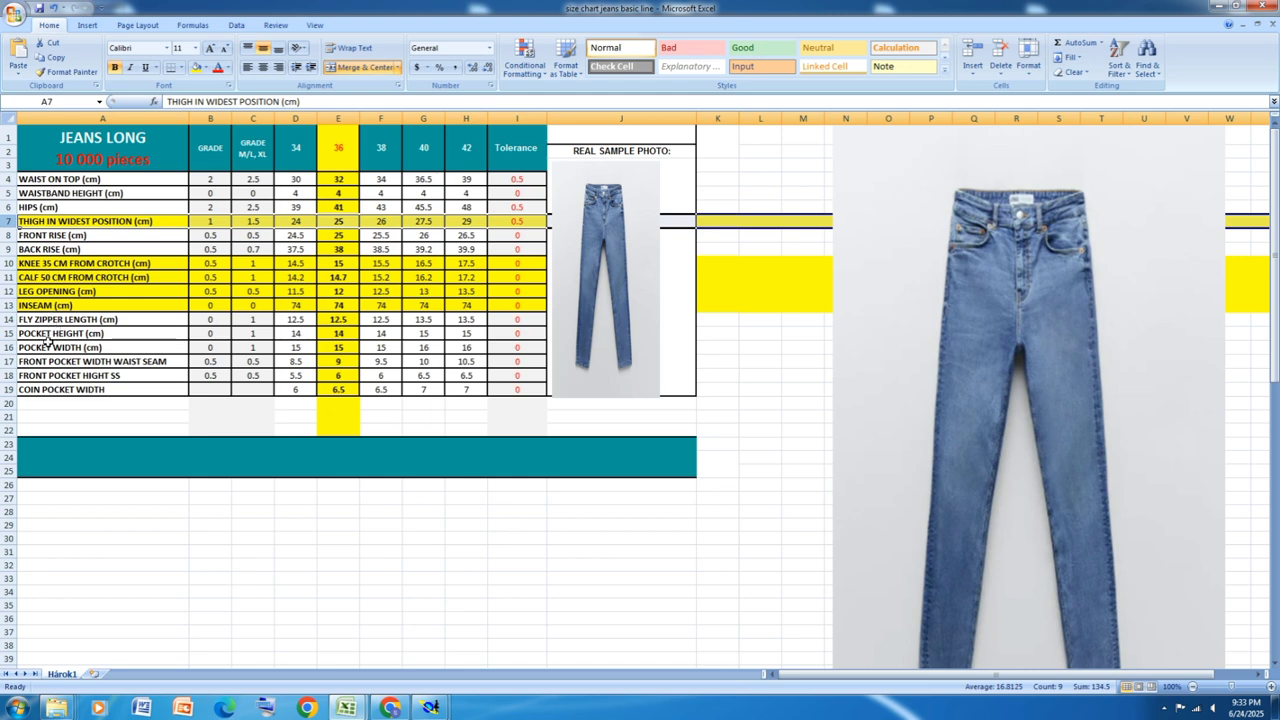
click(7, 207)
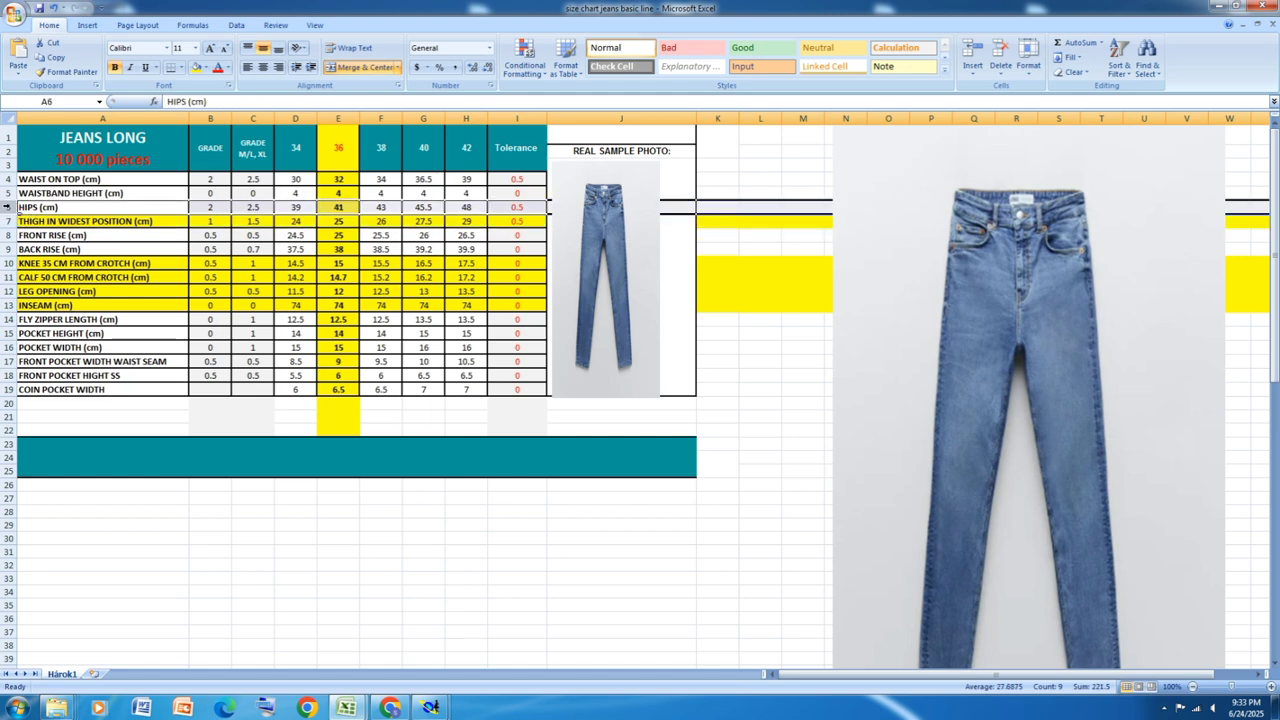
click(196, 67)
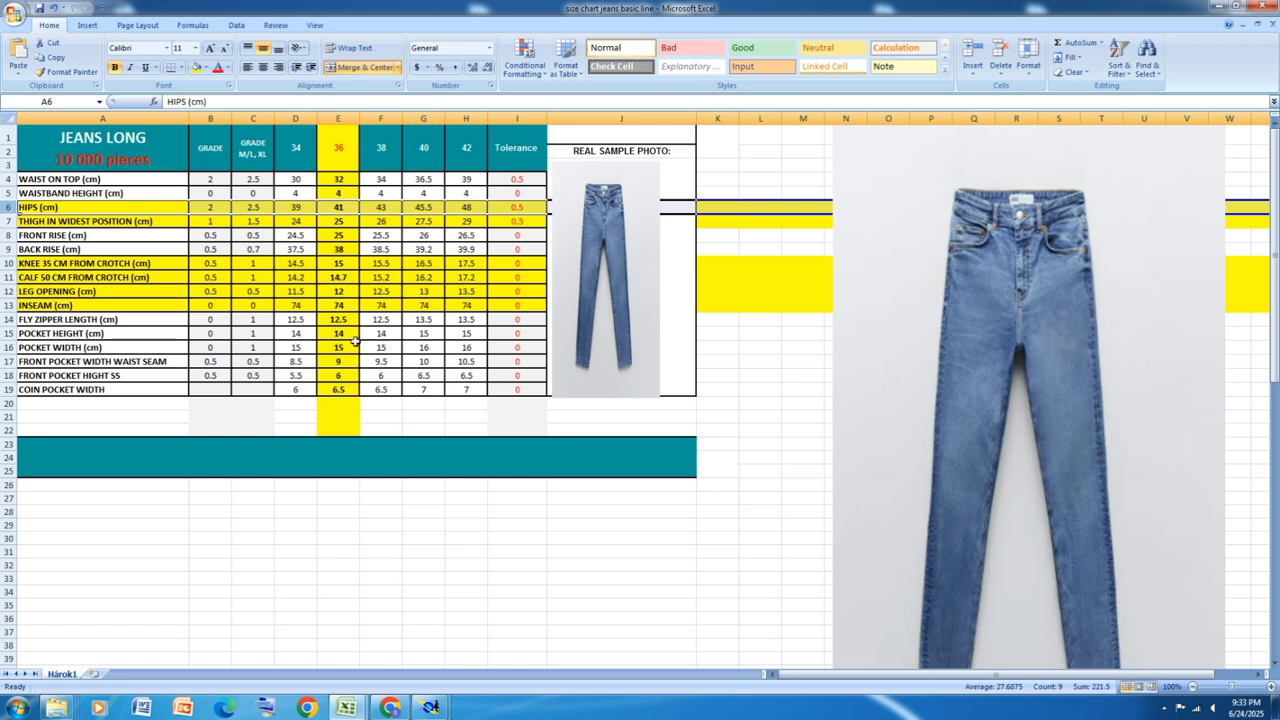
click(430, 707)
mouse_move(388, 650)
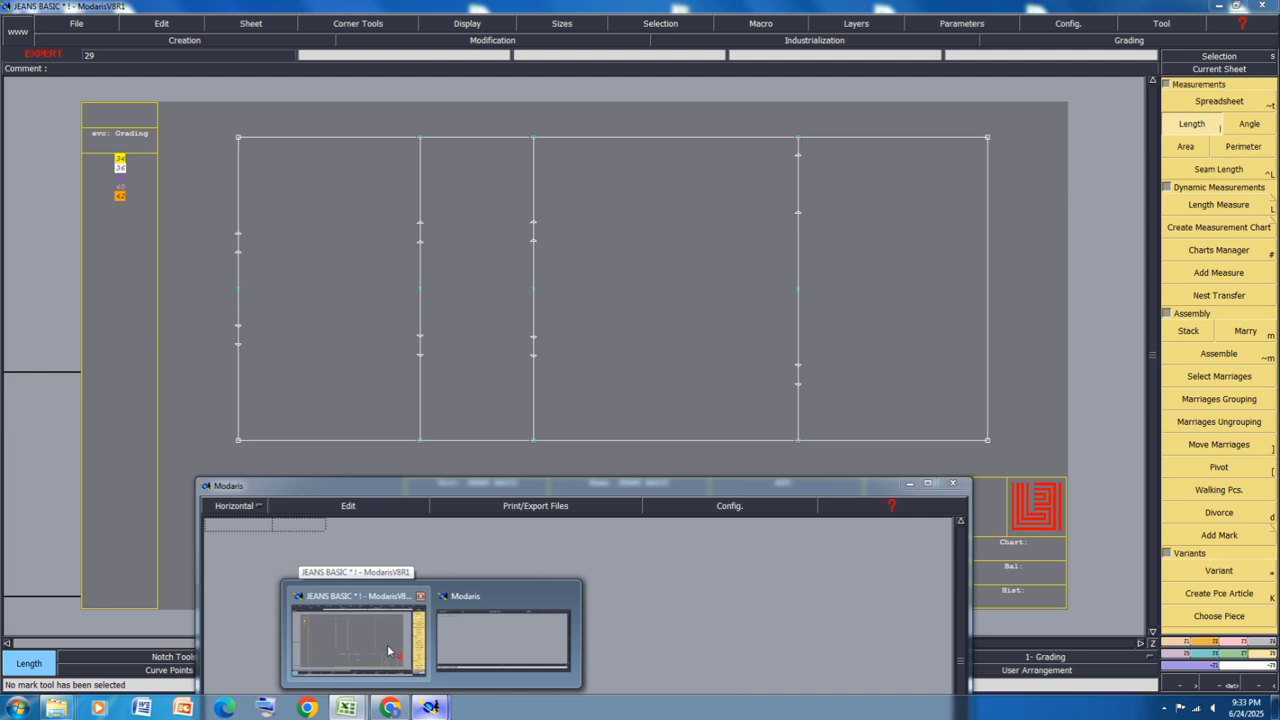
click(388, 650)
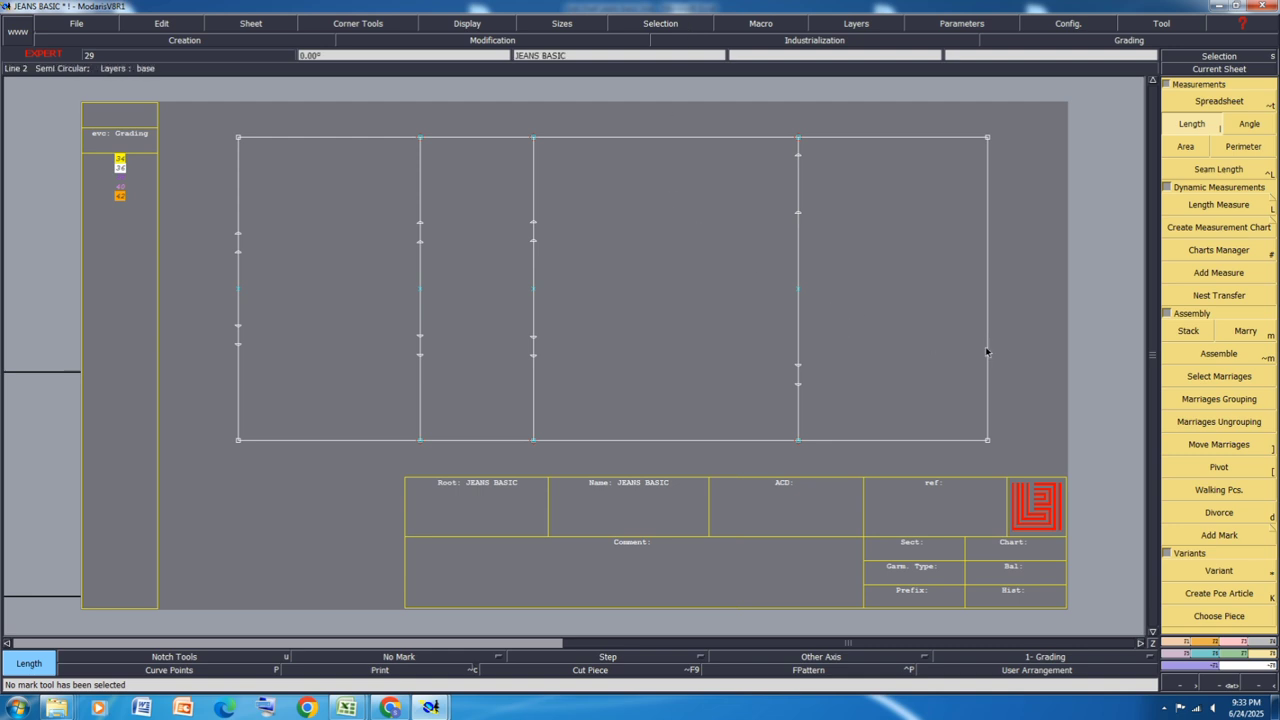
Step: Try to create a parallel of the rectangle's waist-side edge at a distance of -14 cm, and undo it
click(1177, 643)
click(1232, 379)
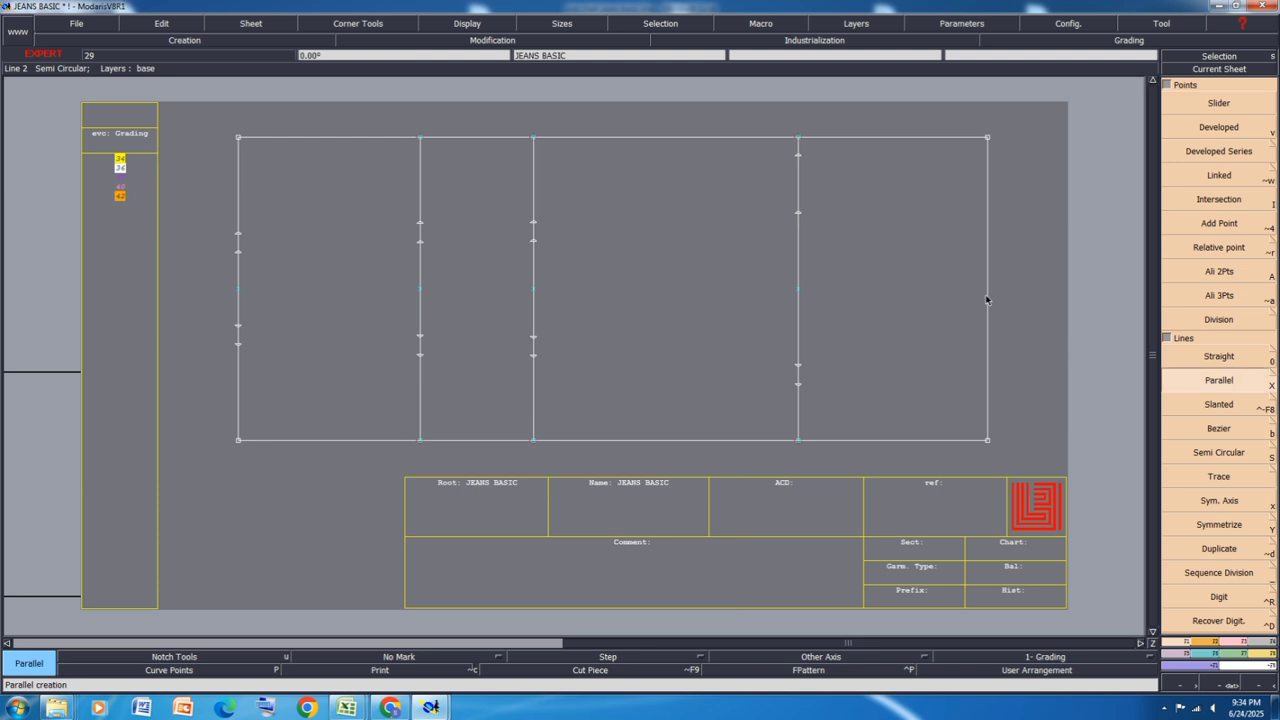
click(988, 300)
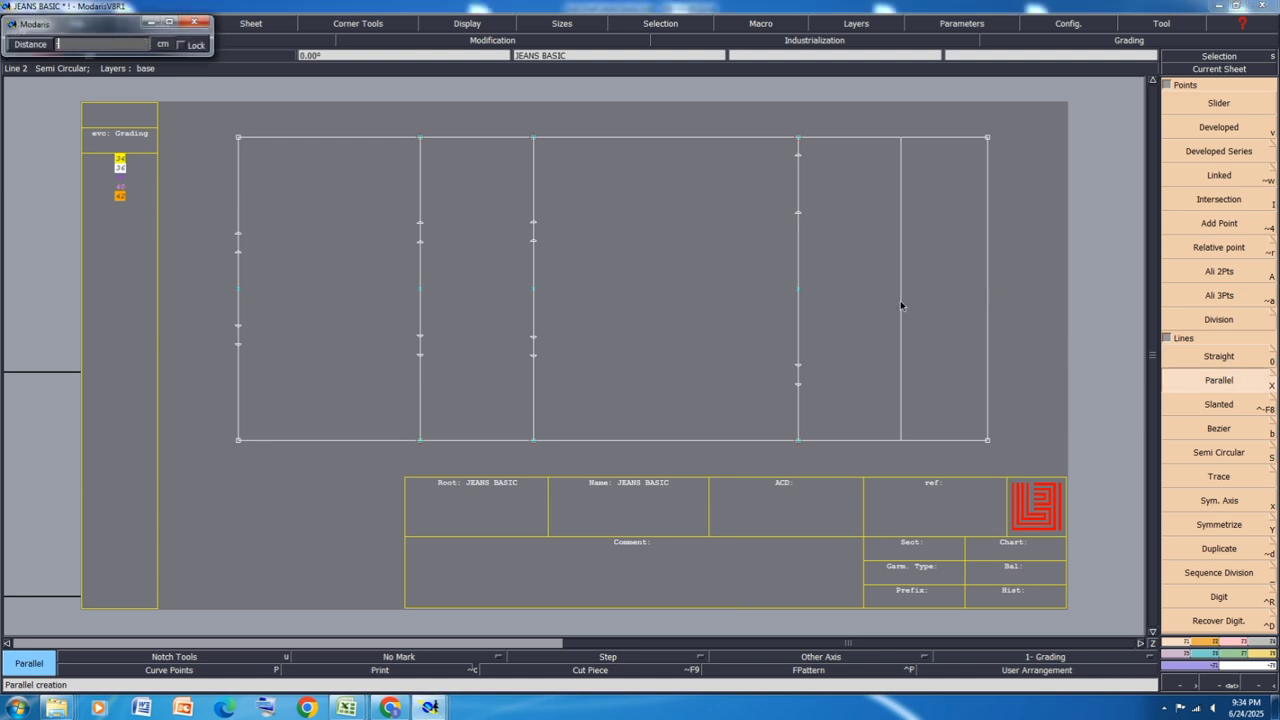
text(-14)
key(Return)
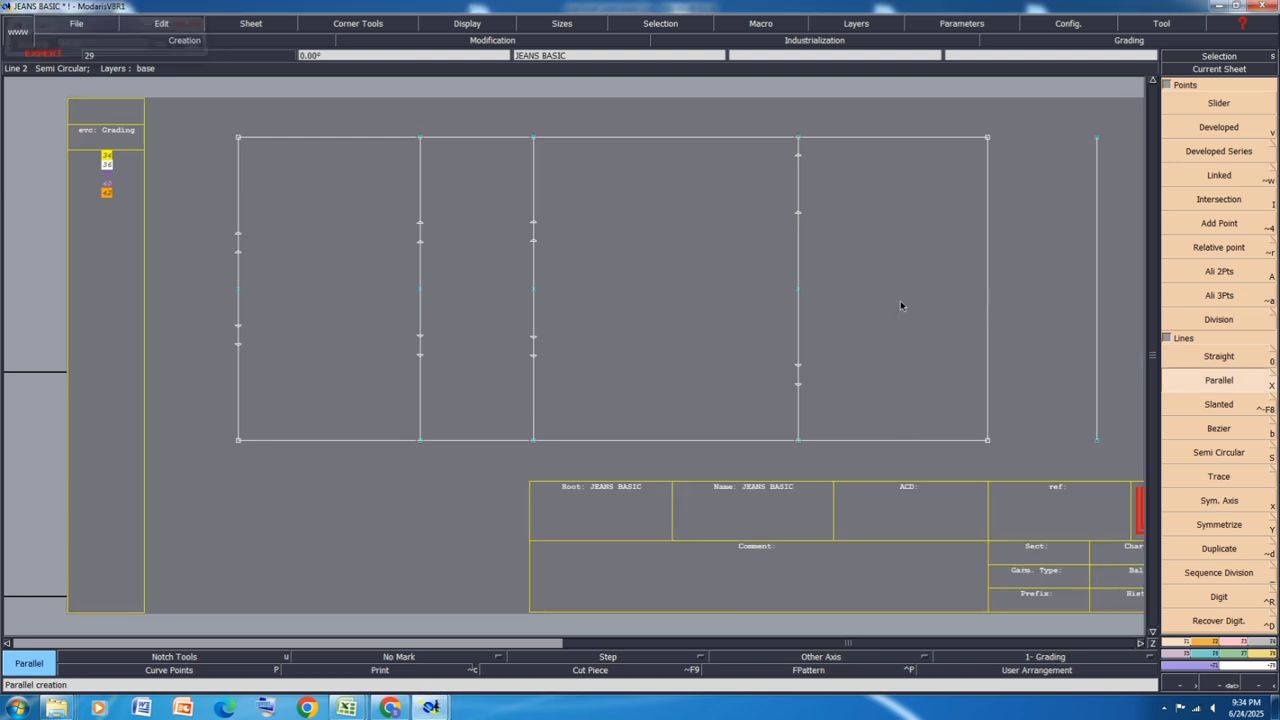
key(ctrl+z)
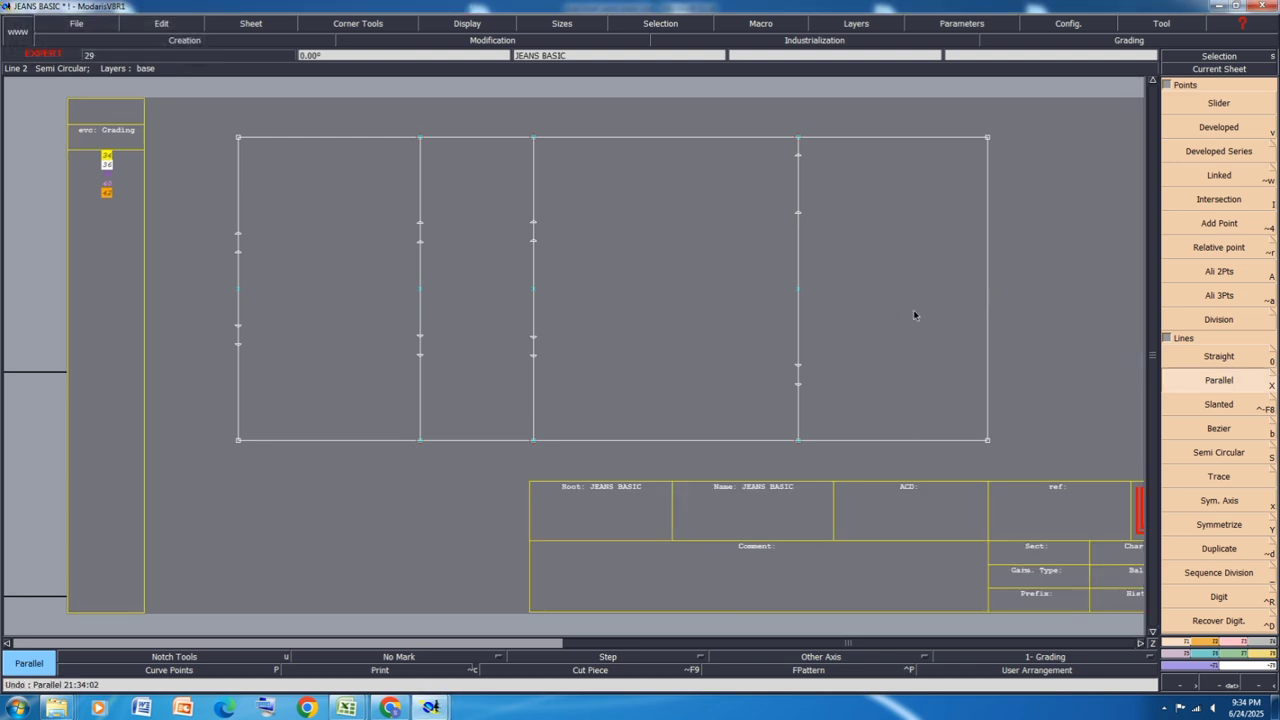
Step: Draw a parallel 14.5 cm inside the rectangle's waist-side edge, print its trace as a hip reference, and undo the line itself
click(988, 274)
text(14)
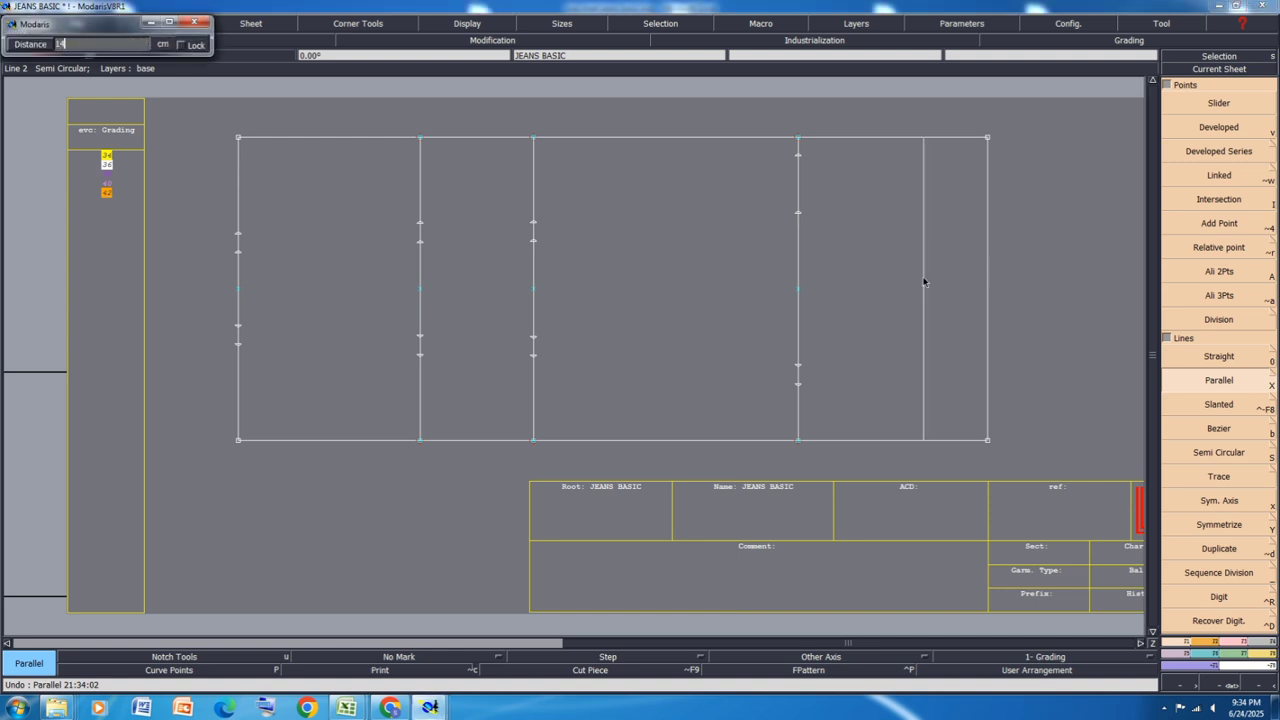
text(.5)
key(Return)
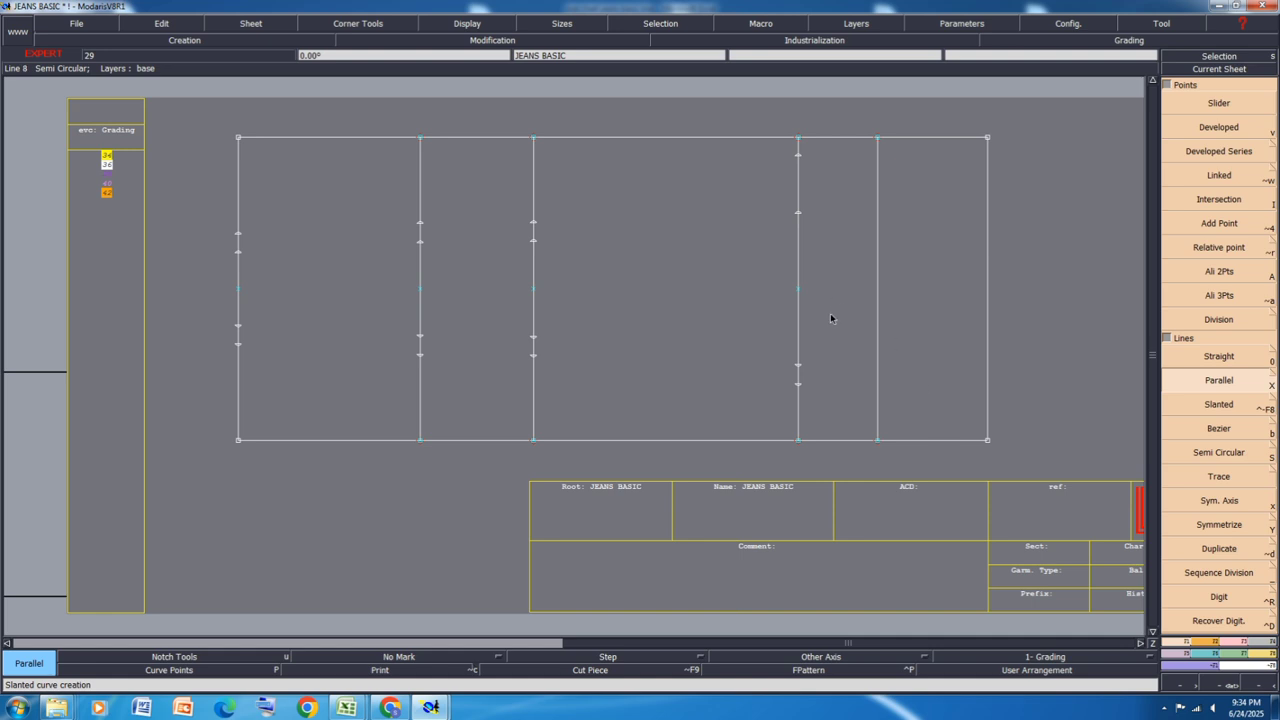
click(372, 671)
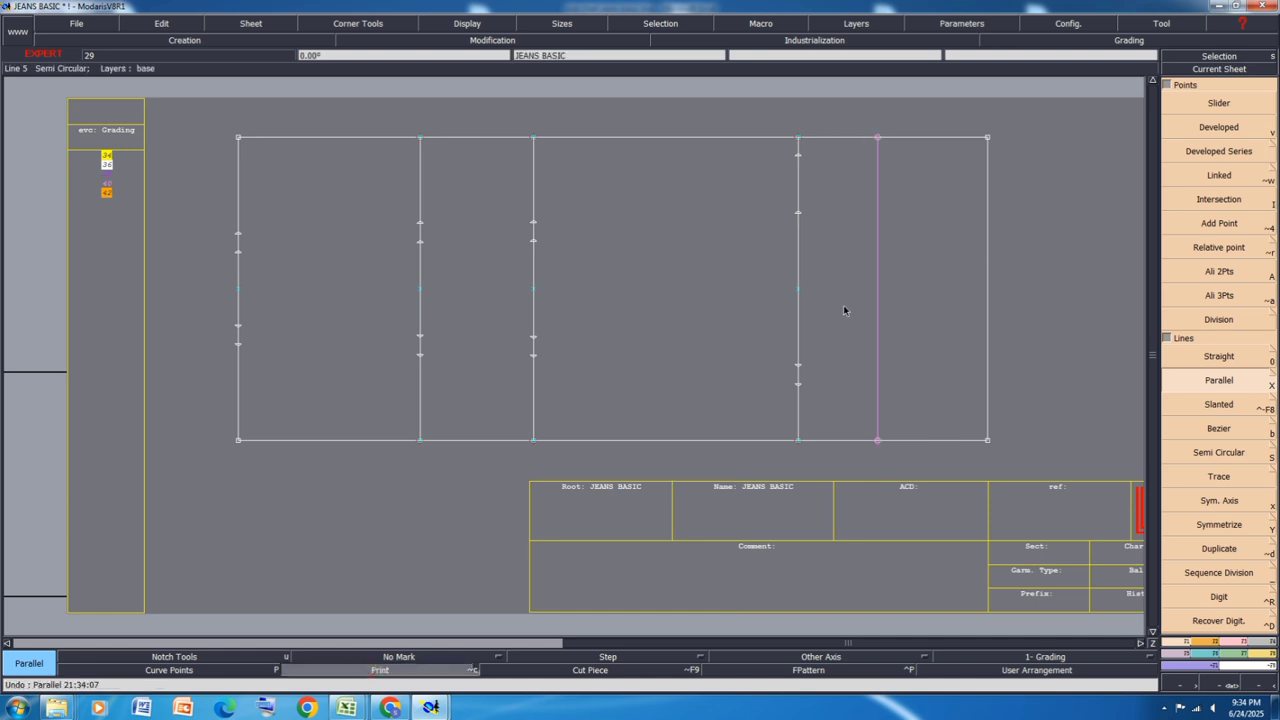
Step: Create the hip line as a parallel of the crotch line on the printed trace, about 10.6 cm away, and save the model
click(799, 333)
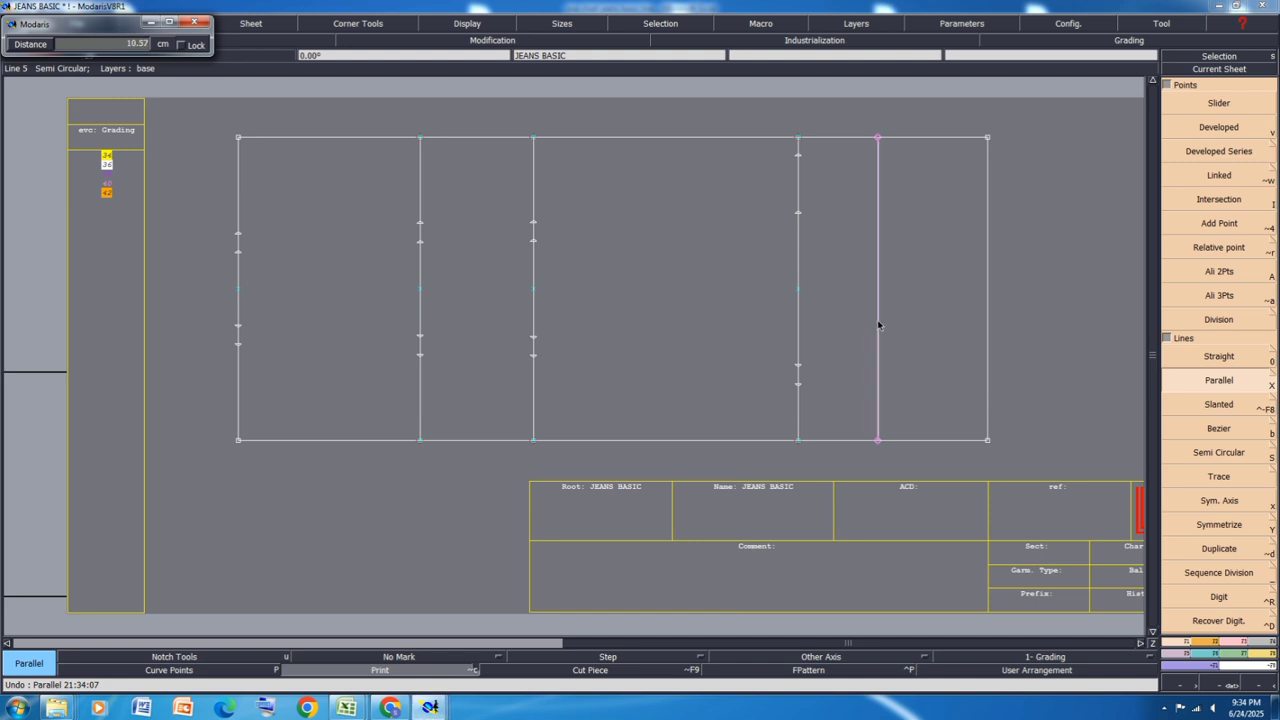
click(877, 324)
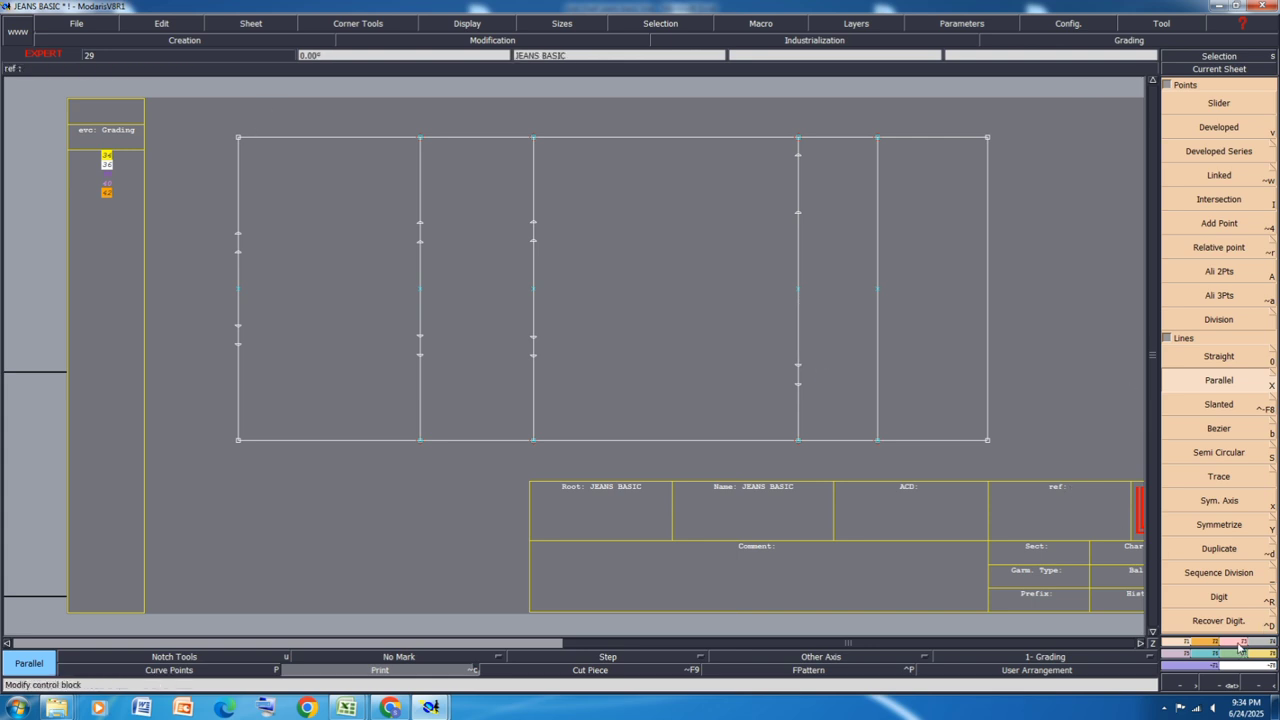
key(F2)
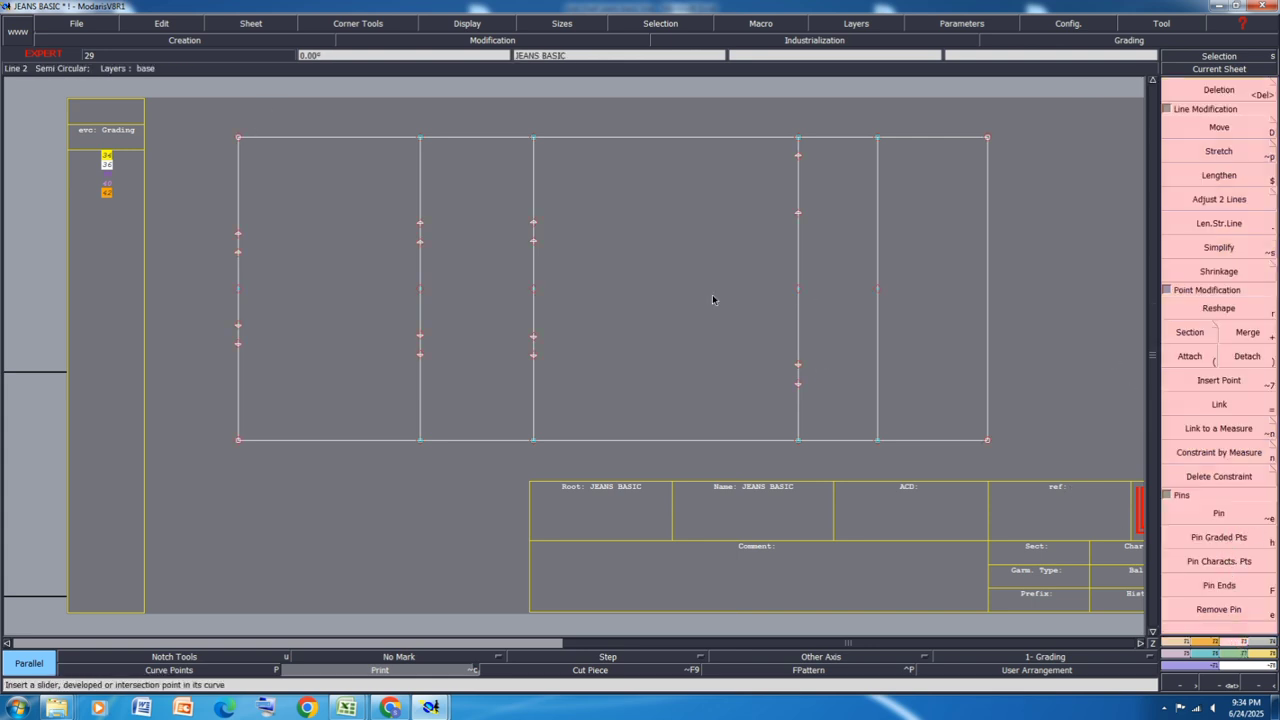
key(ctrl+s)
click(553, 430)
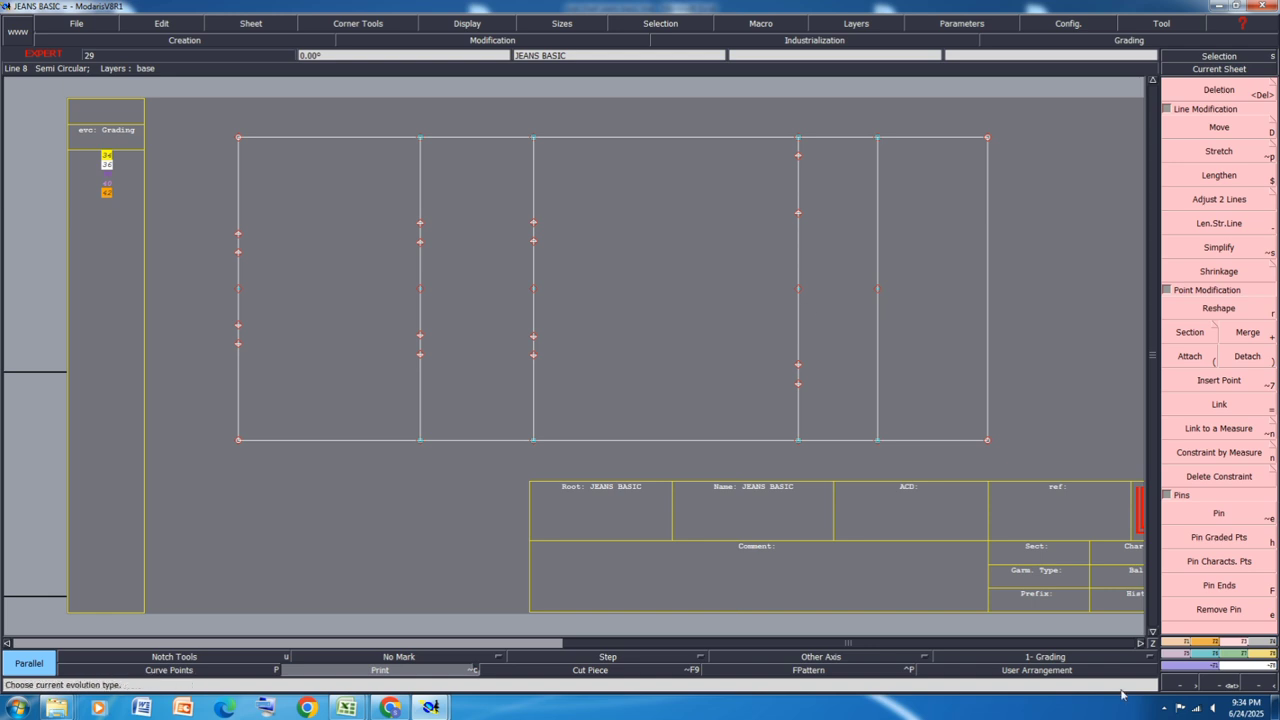
Step: Add developed points on the hip line 9.75 cm on either side of its midpoint, and save the model
click(1173, 641)
click(1219, 127)
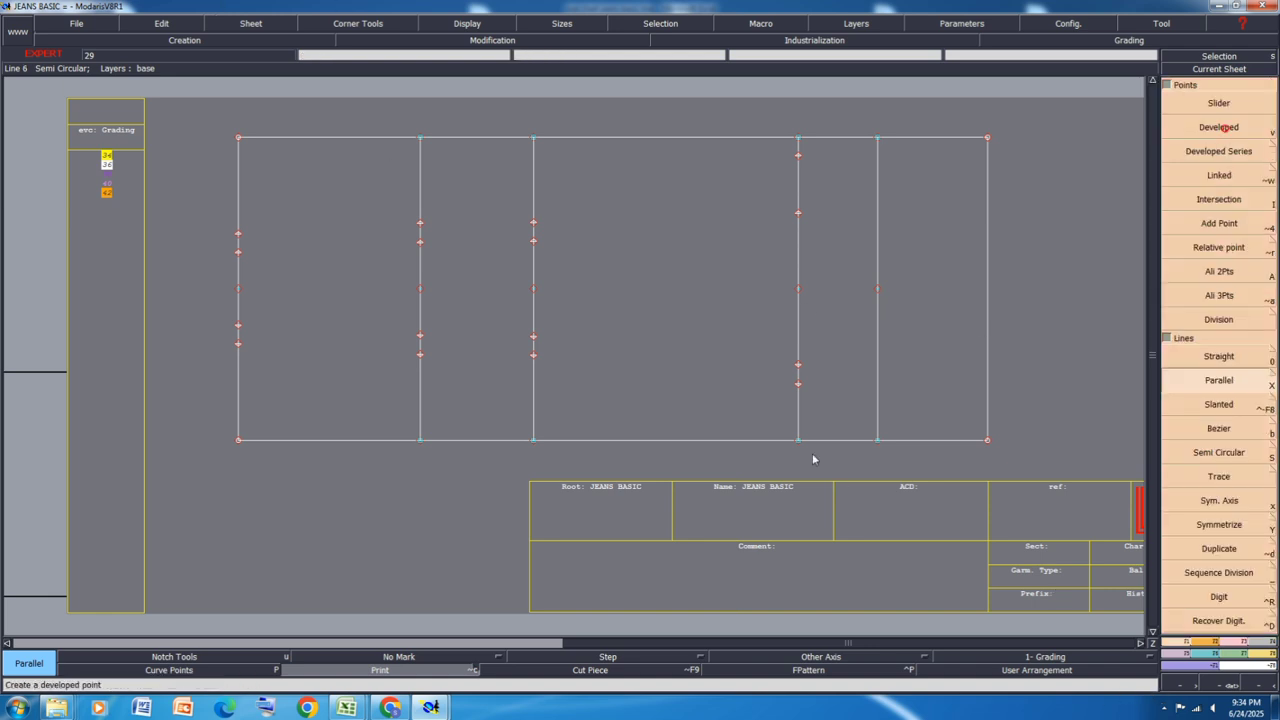
click(877, 290)
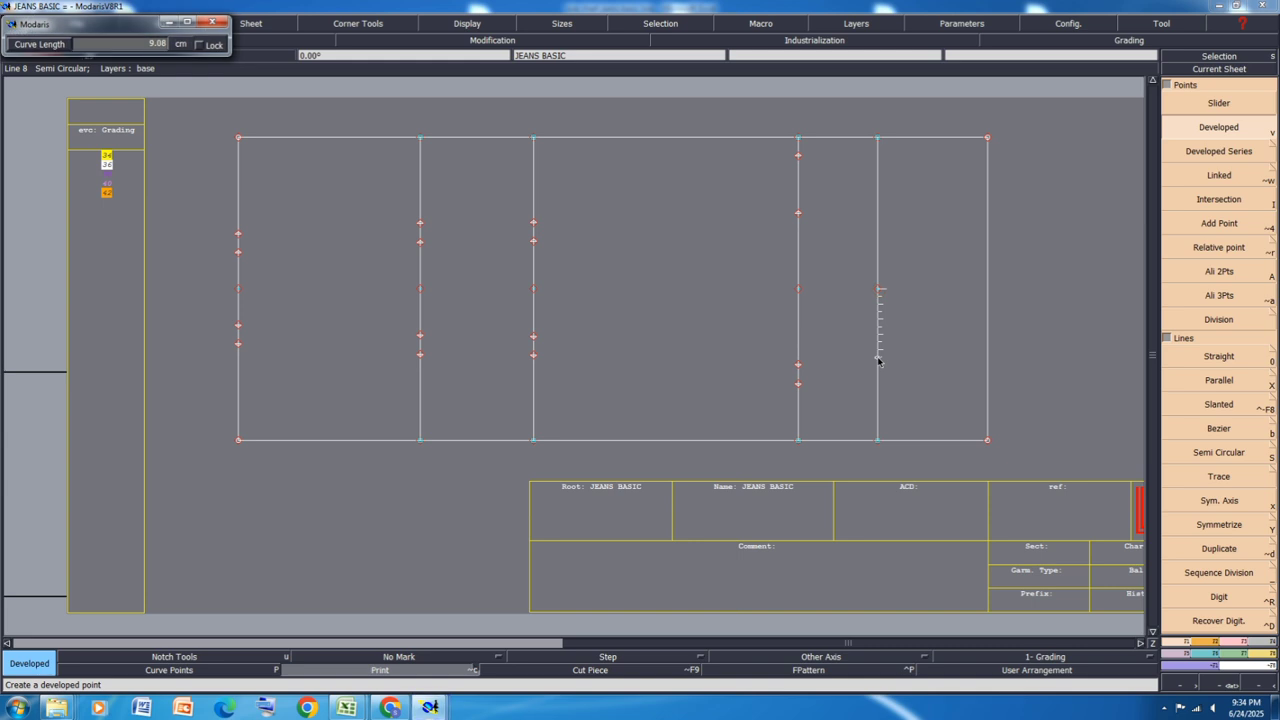
text(9.75)
key(Return)
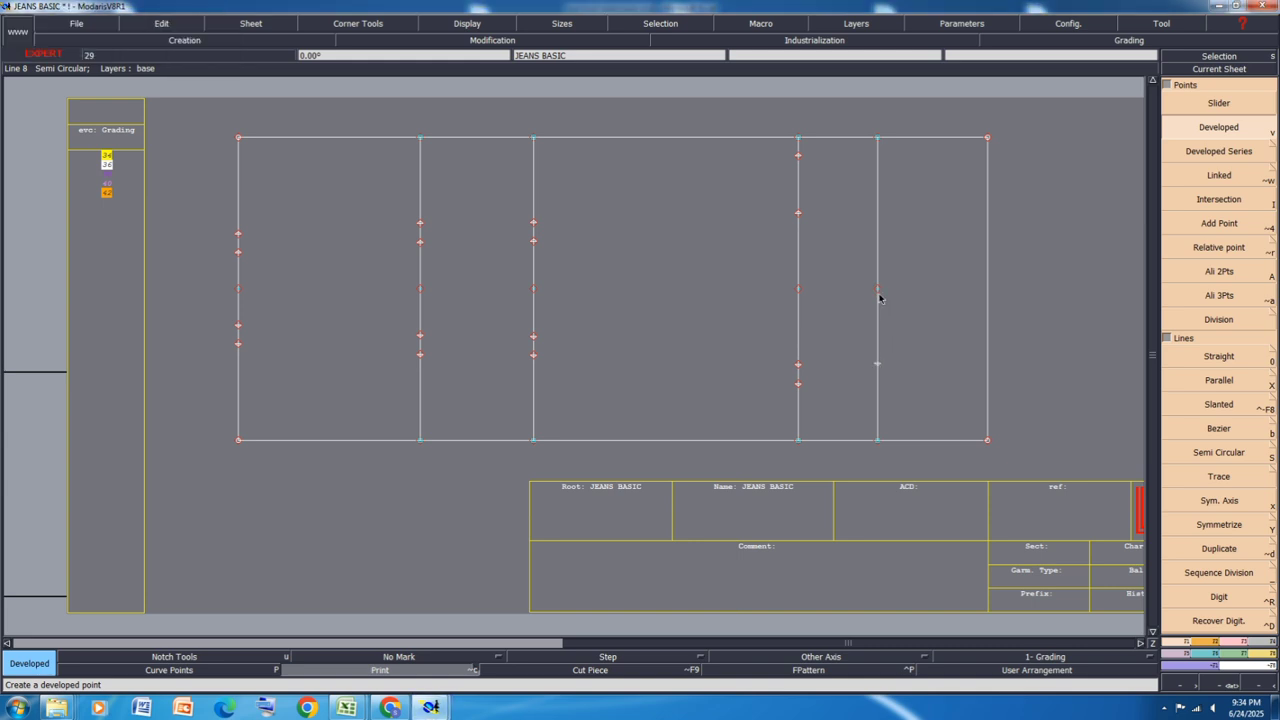
click(879, 239)
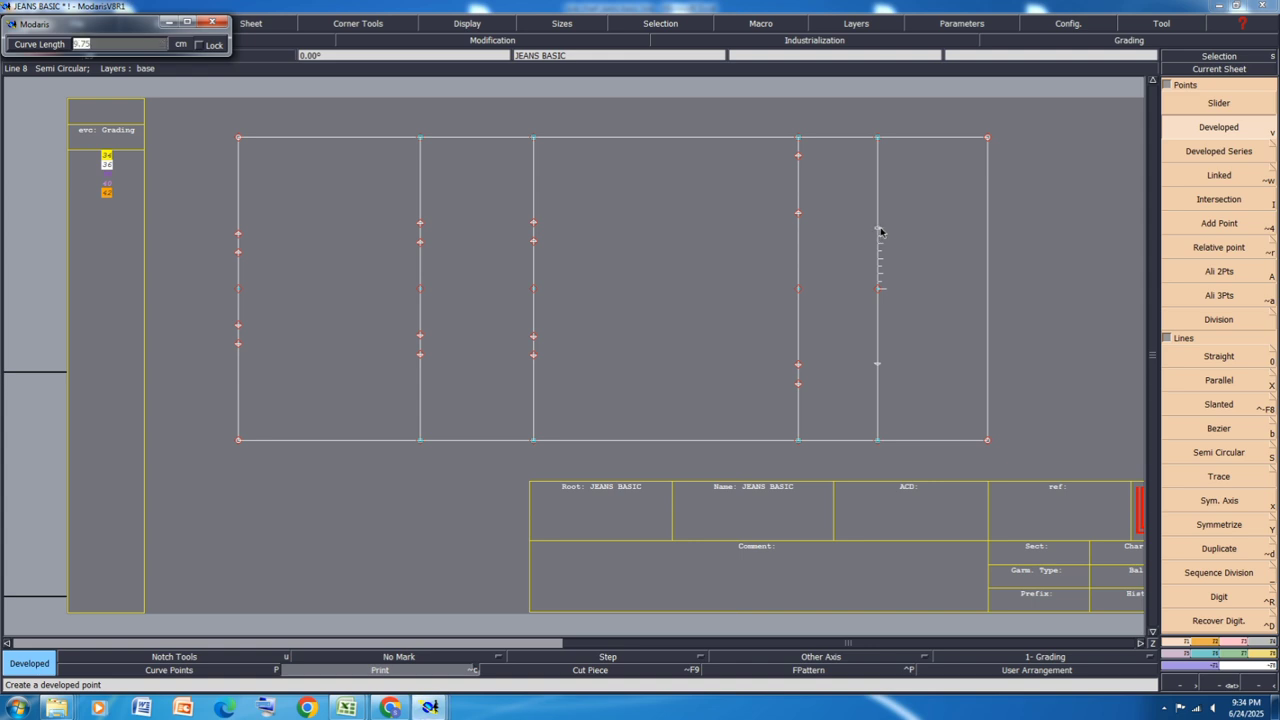
text(4)
key(Return)
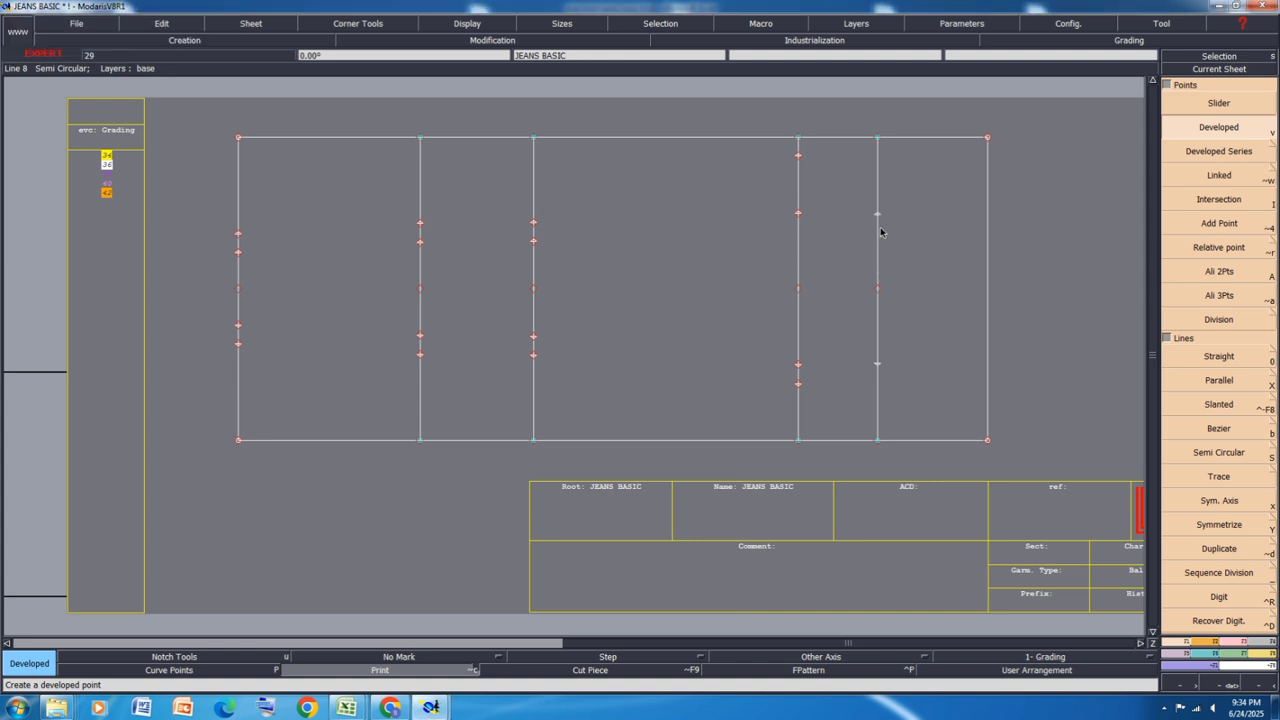
click(1219, 321)
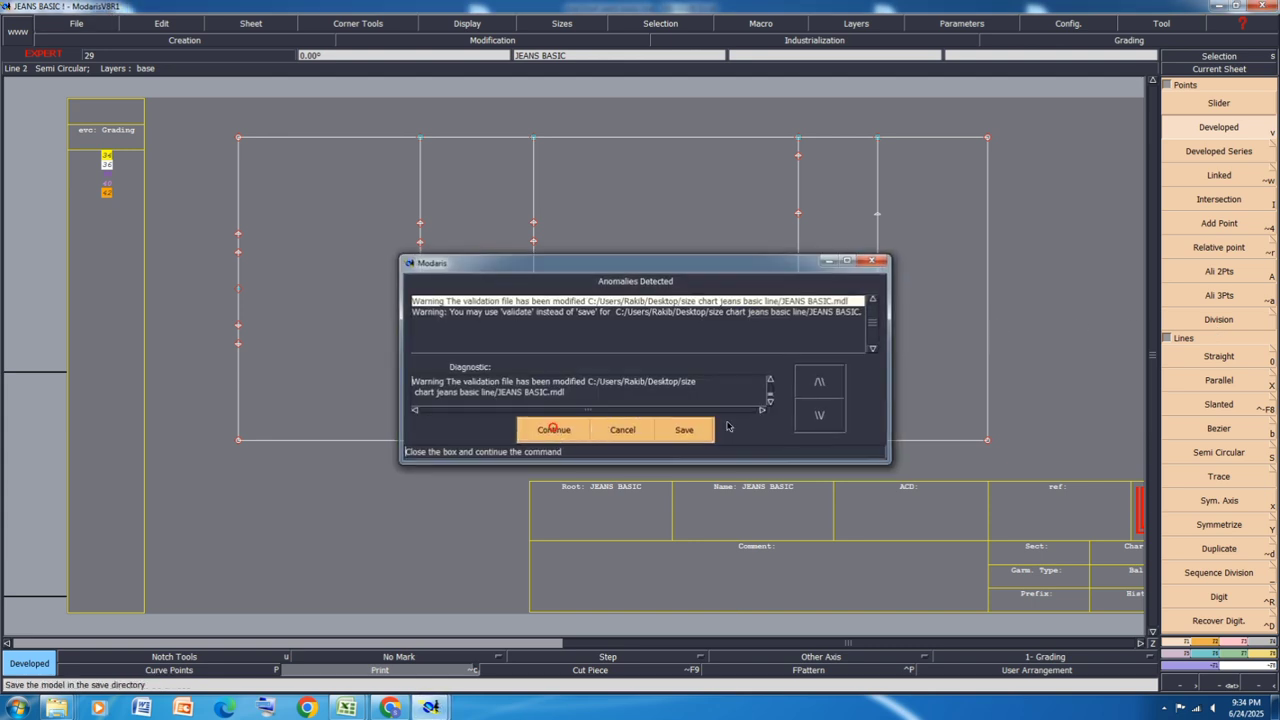
click(553, 432)
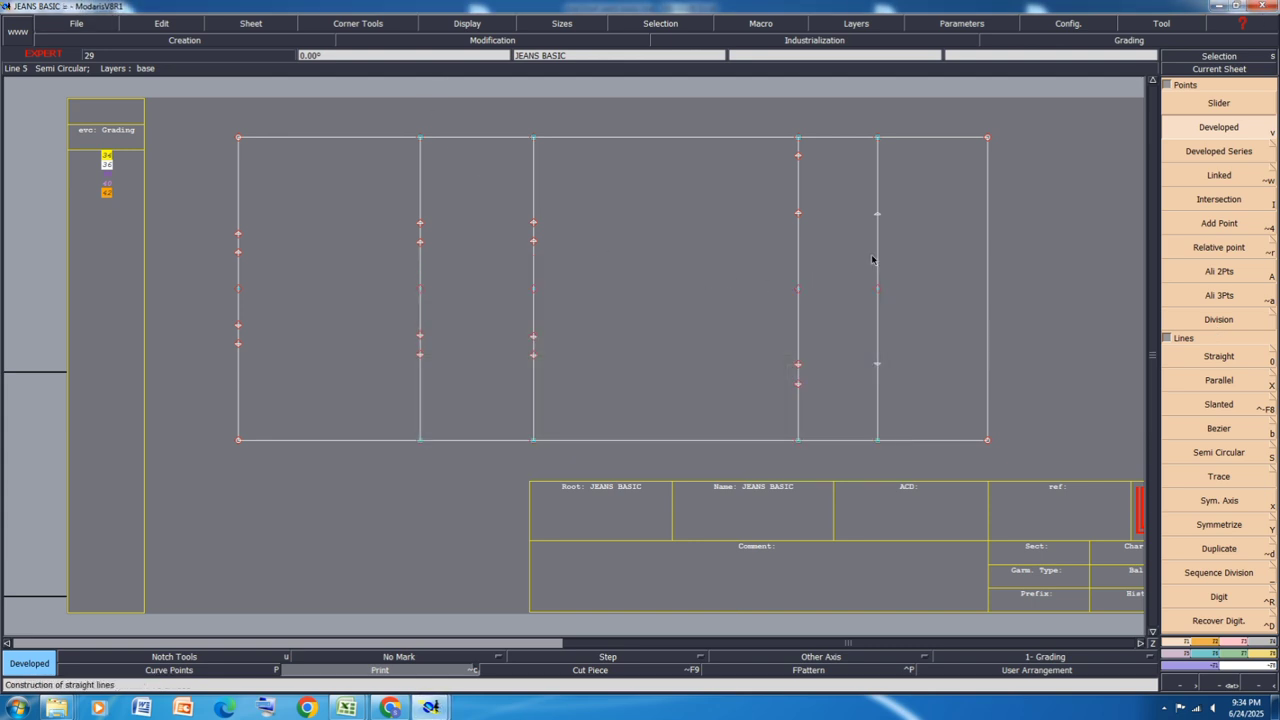
Step: Add a developed point on the hip line 2.5 cm outward from its lower 9.75 cm point
click(876, 369)
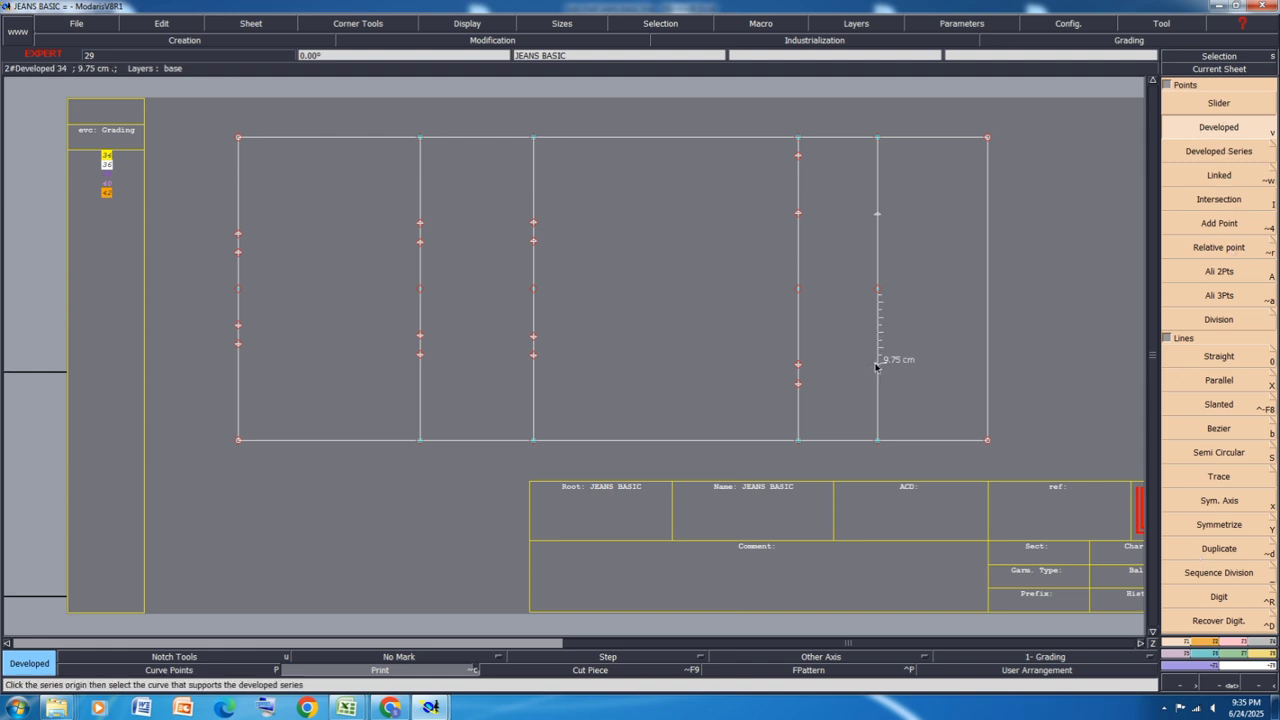
click(876, 367)
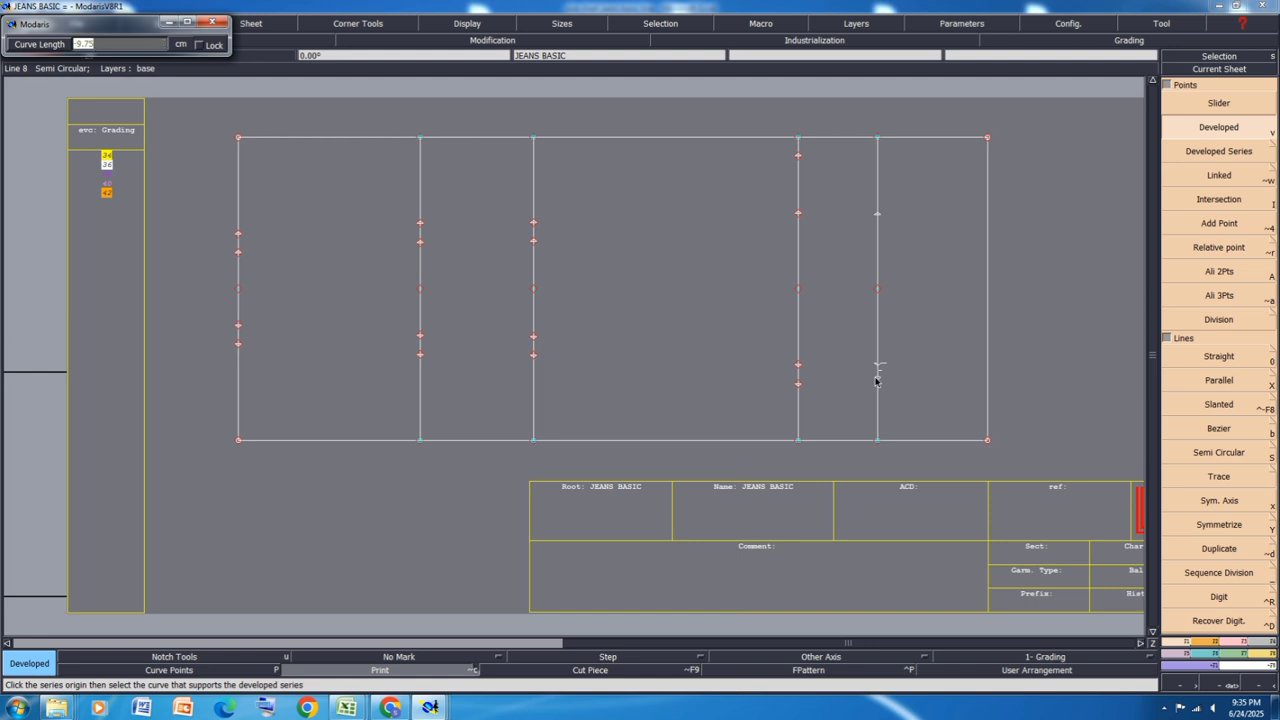
text(2.5)
key(Return)
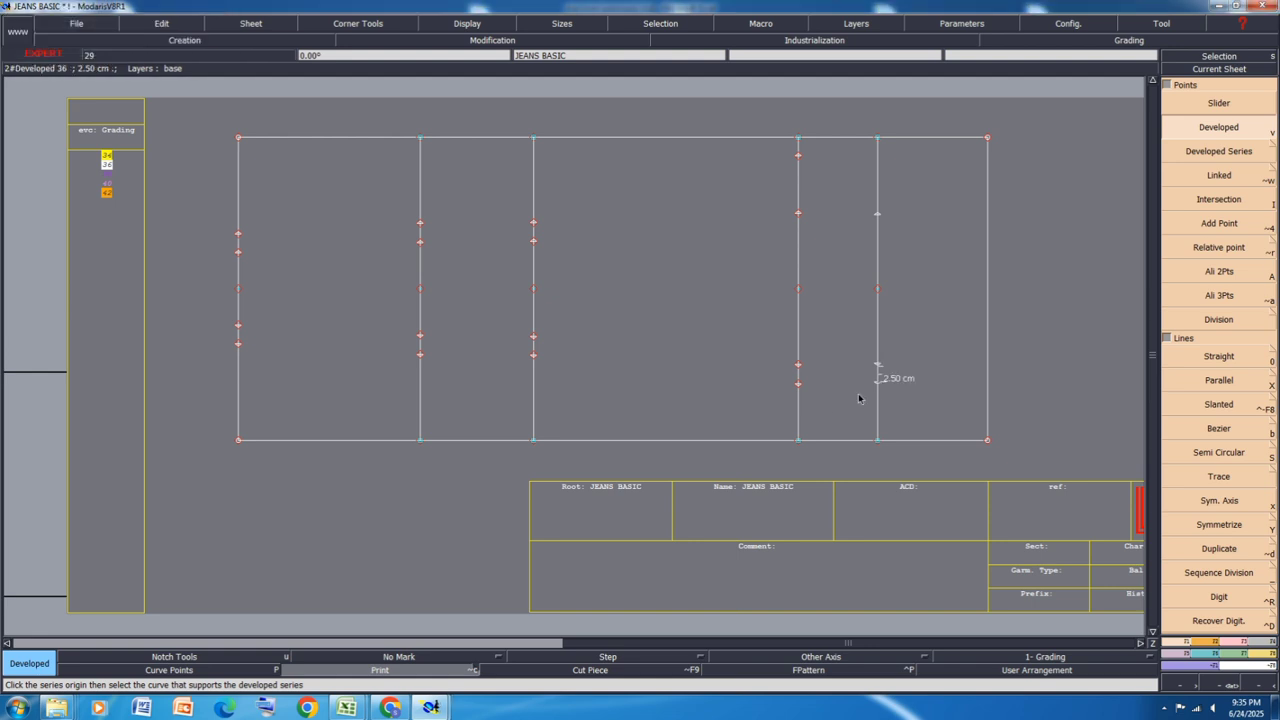
key(a)
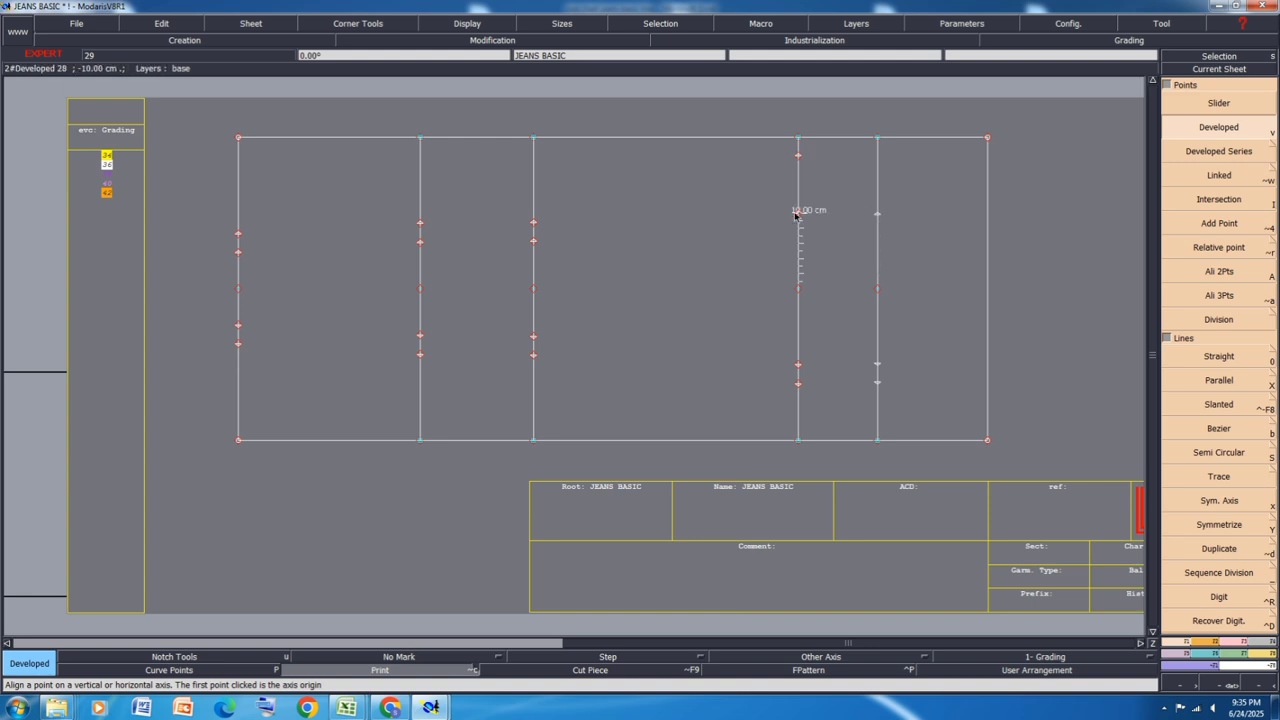
key(Escape)
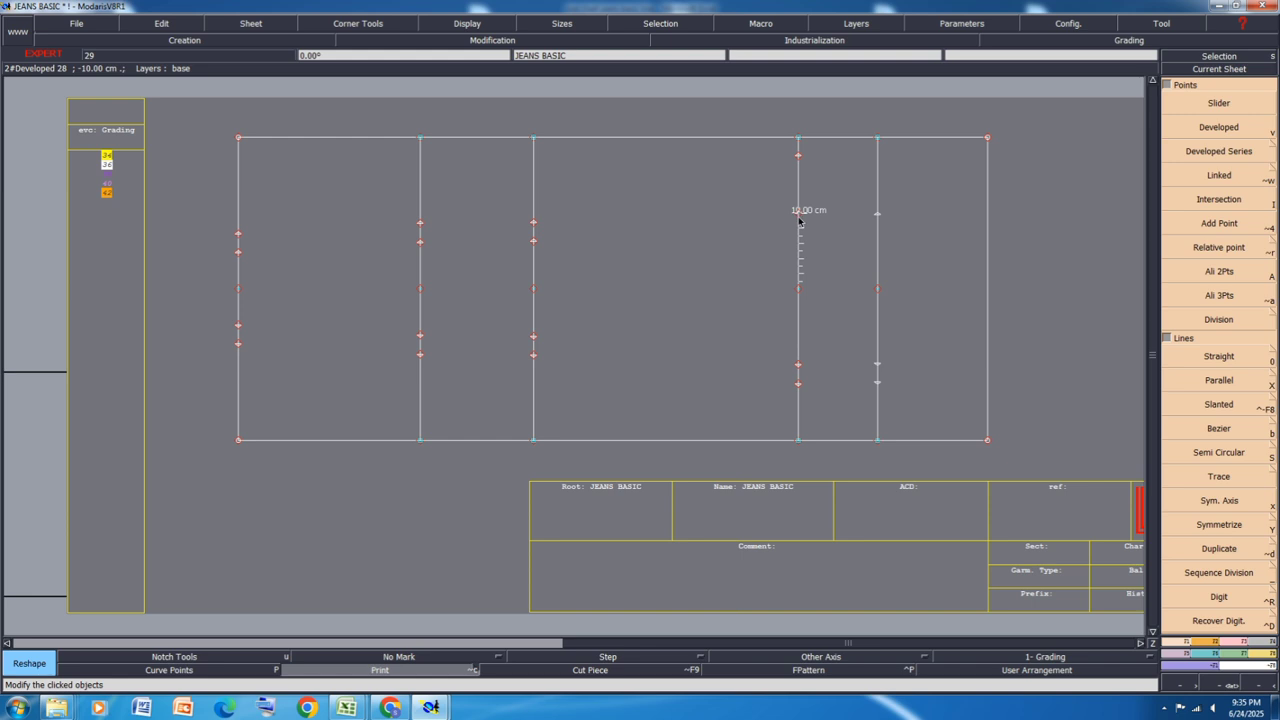
click(799, 213)
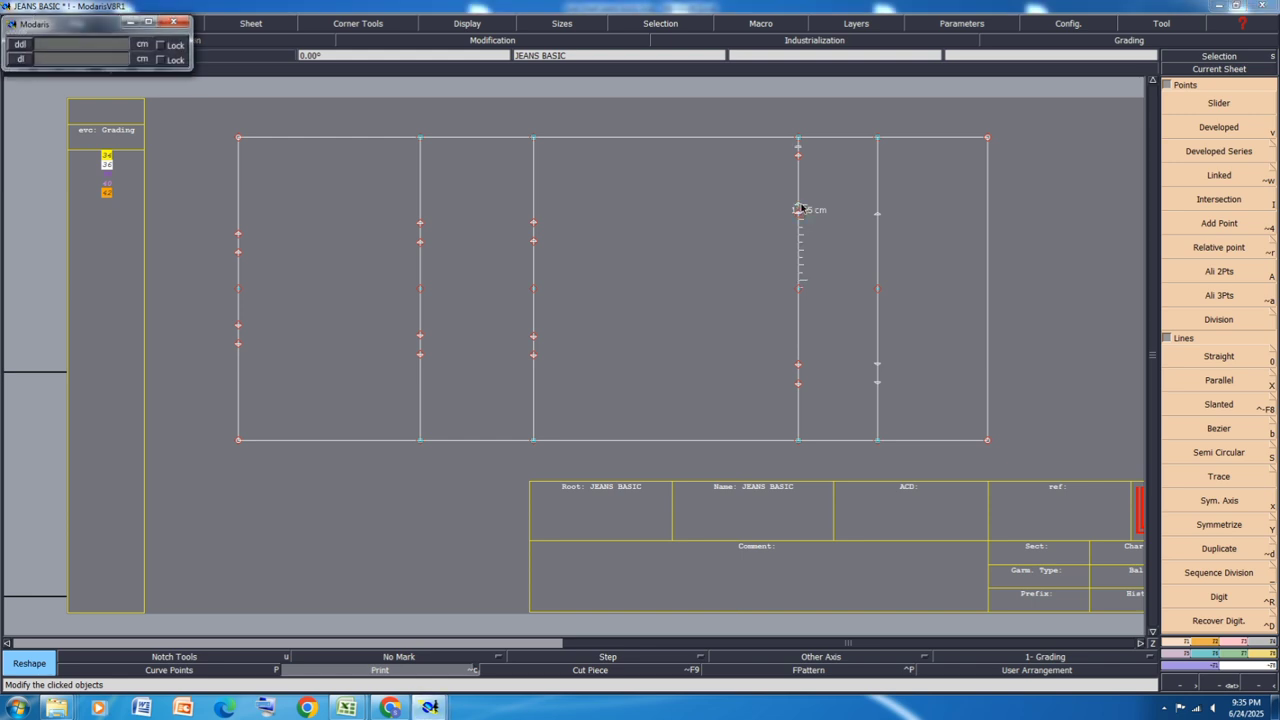
click(799, 210)
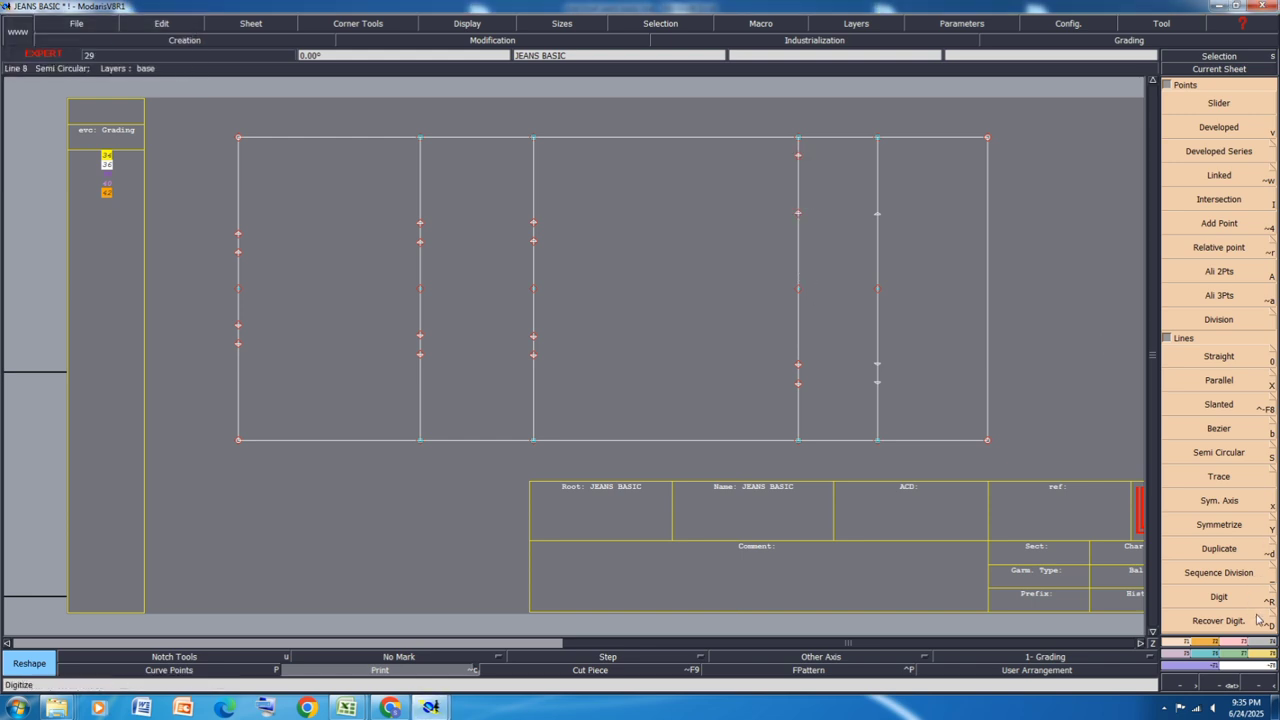
Step: Insert the four developed points of the leg-opening line into their curve
click(1241, 645)
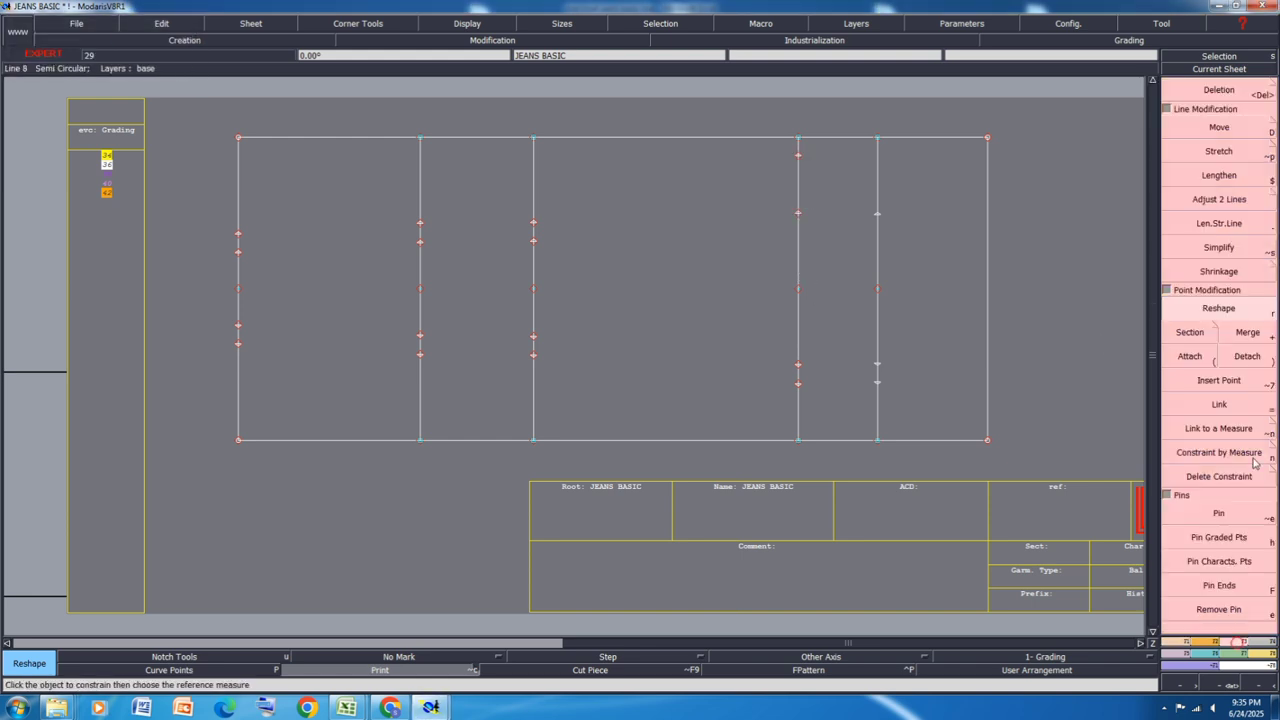
click(1219, 380)
click(238, 233)
click(238, 252)
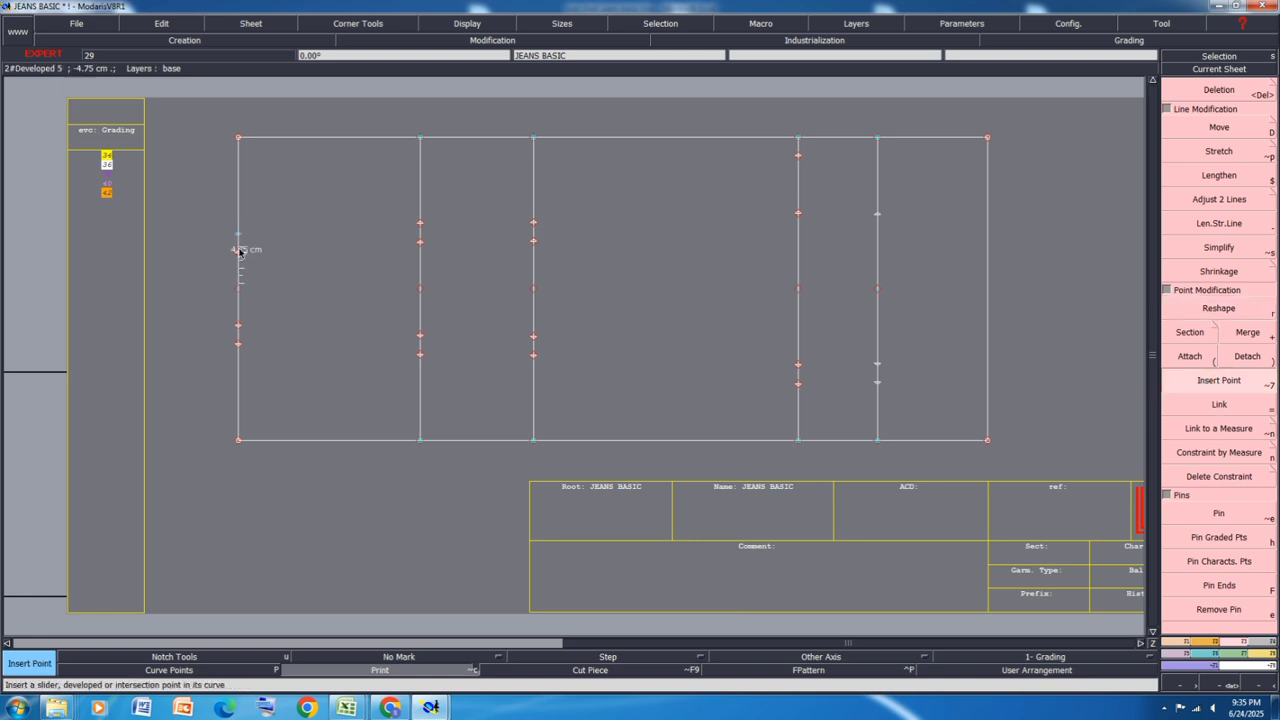
click(238, 325)
click(238, 344)
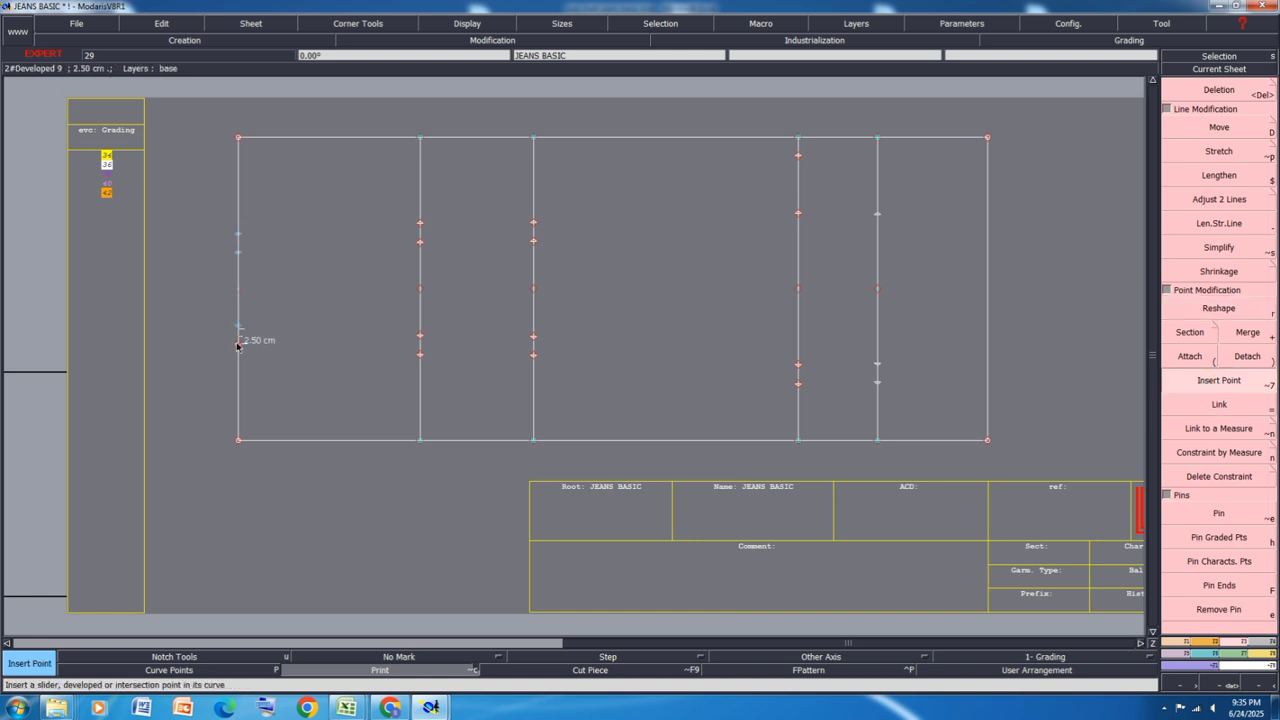
Step: Insert the developed points on the calf line and the knee line into their curves
click(420, 222)
click(420, 241)
click(420, 335)
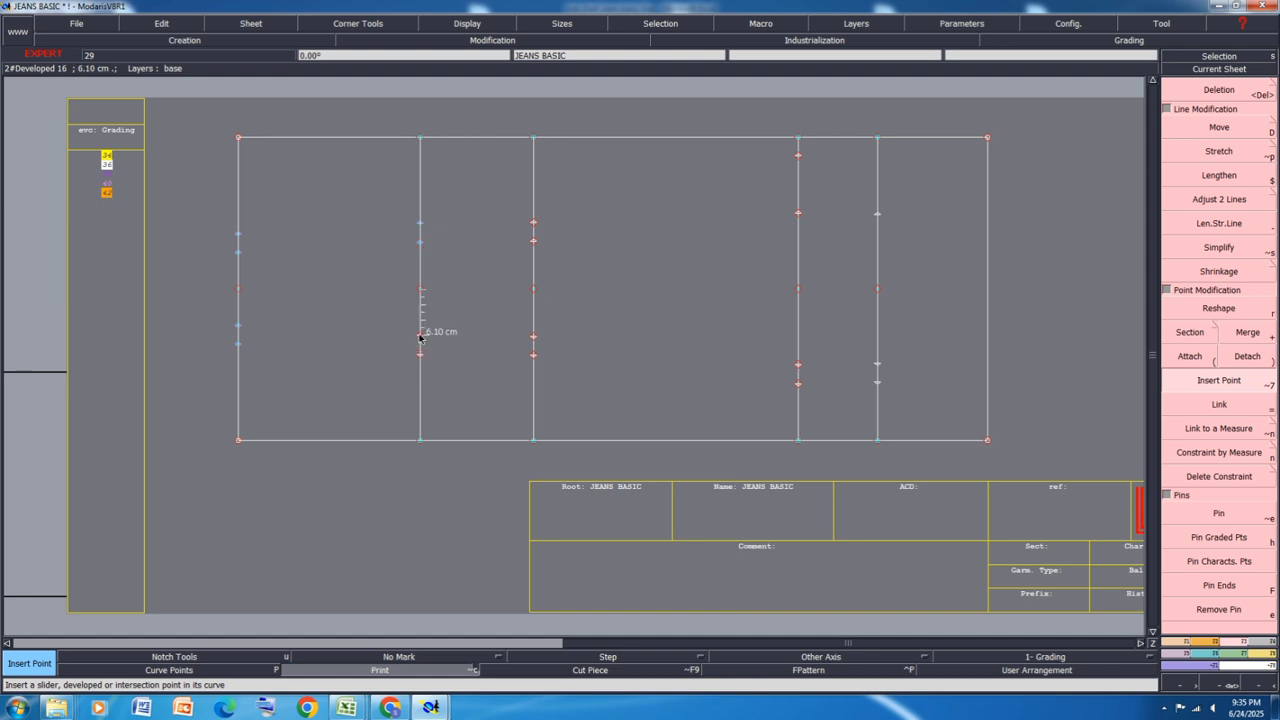
click(420, 354)
click(533, 222)
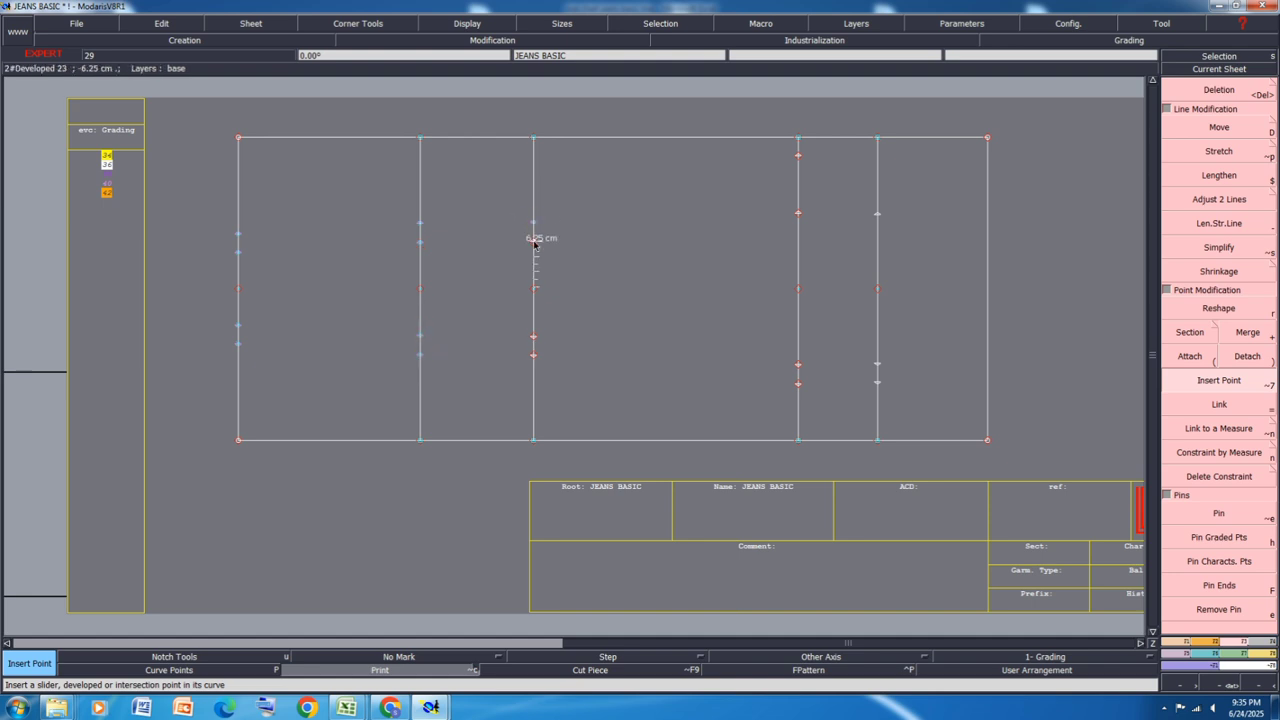
click(533, 241)
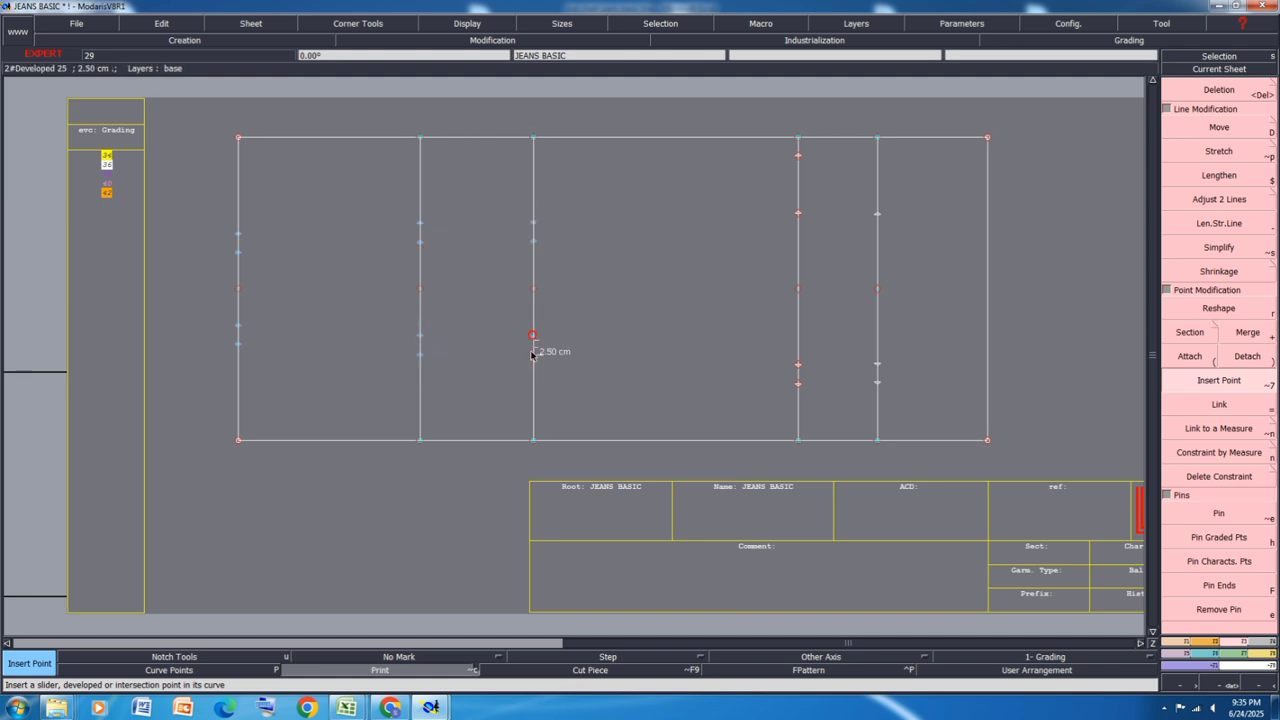
click(533, 354)
Step: Insert the developed points on the crotch line and the hip line into their curves
click(798, 155)
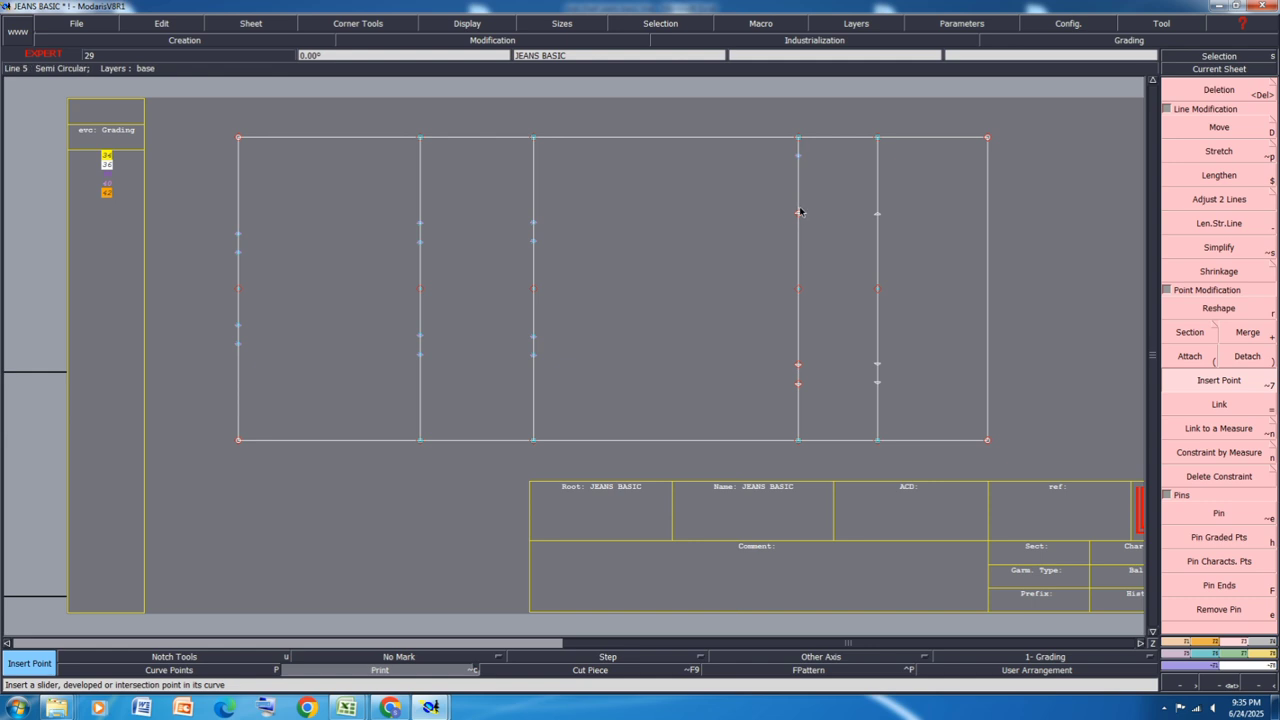
click(798, 364)
click(798, 383)
click(877, 364)
click(878, 383)
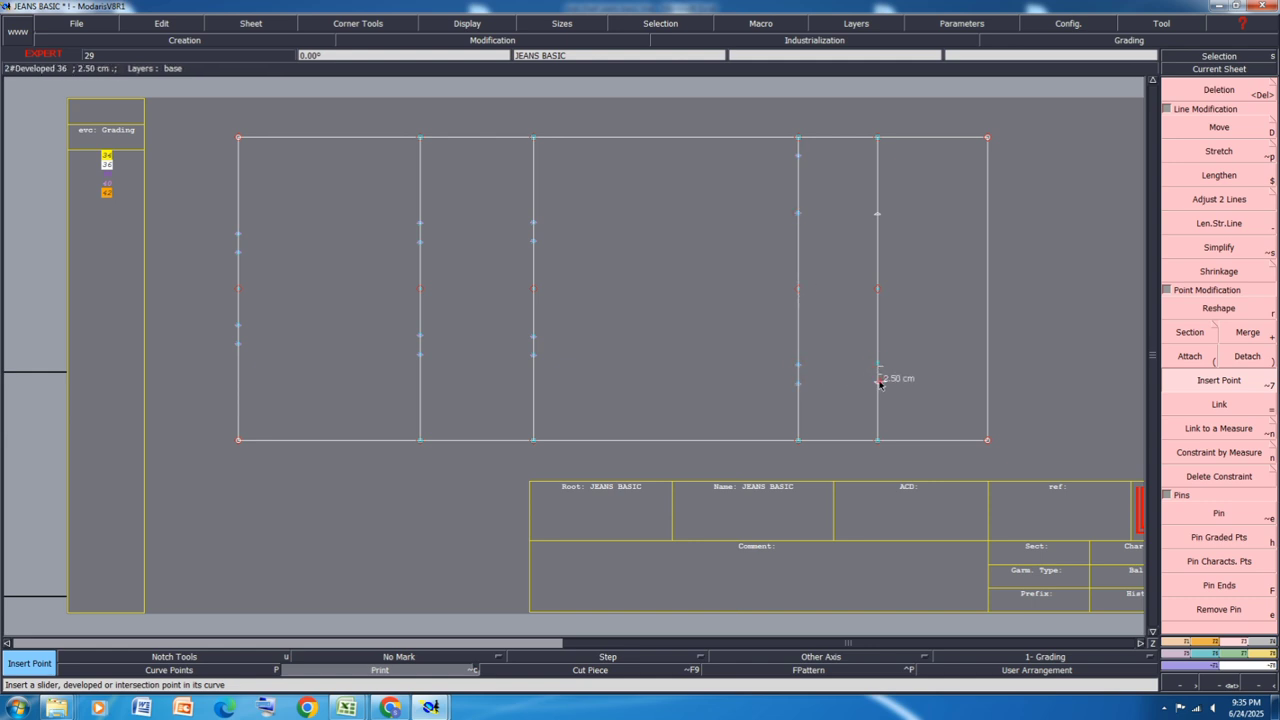
click(872, 219)
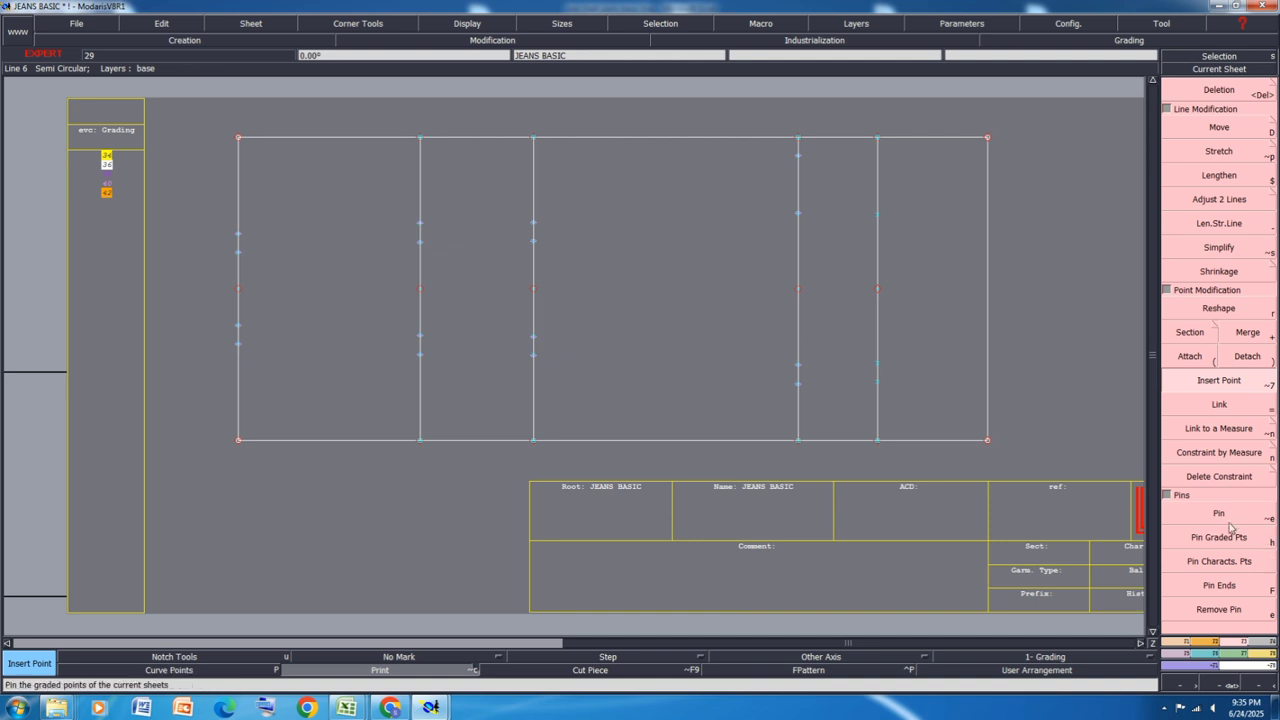
Step: Move the crotch line's uppermost inserted point vertically toward the line's midpoint, with a horizontal shift of 0.00 cm
click(1247, 131)
click(799, 157)
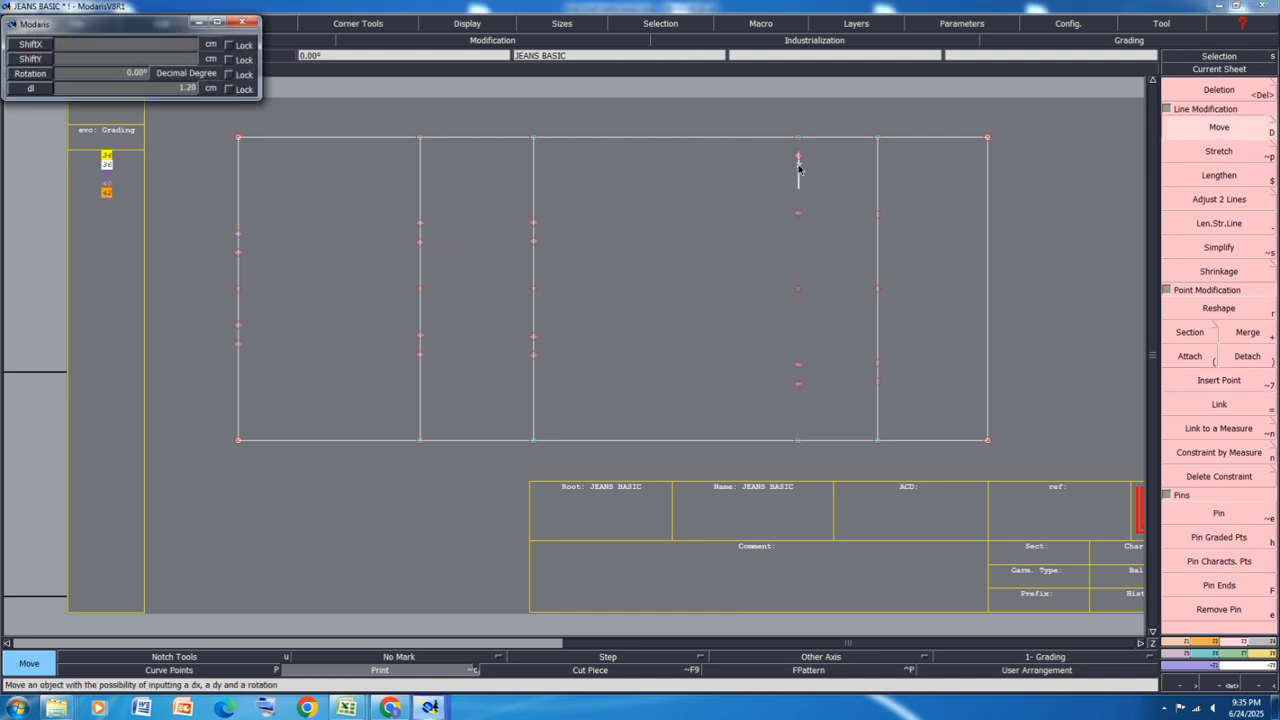
text(0.00)
key(Return)
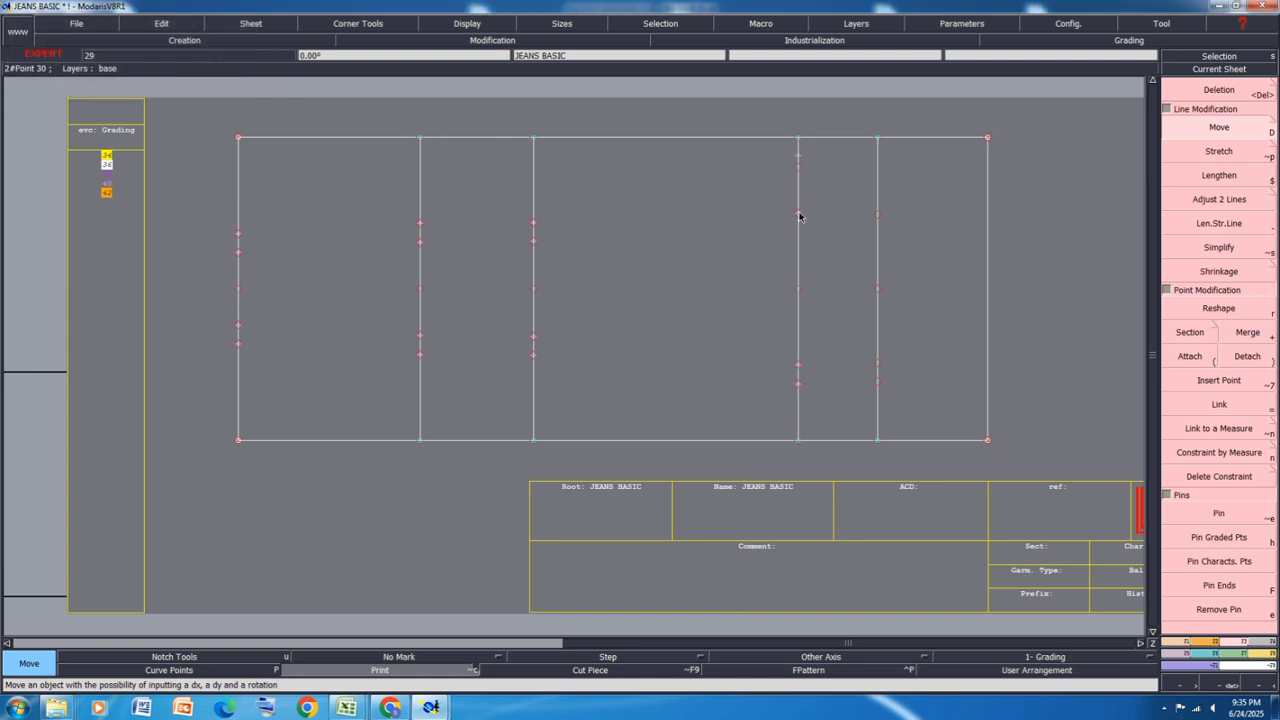
Step: Move the crotch line's second upper point vertically away from the midpoint, keeping the horizontal shift at 0.00 cm
click(799, 216)
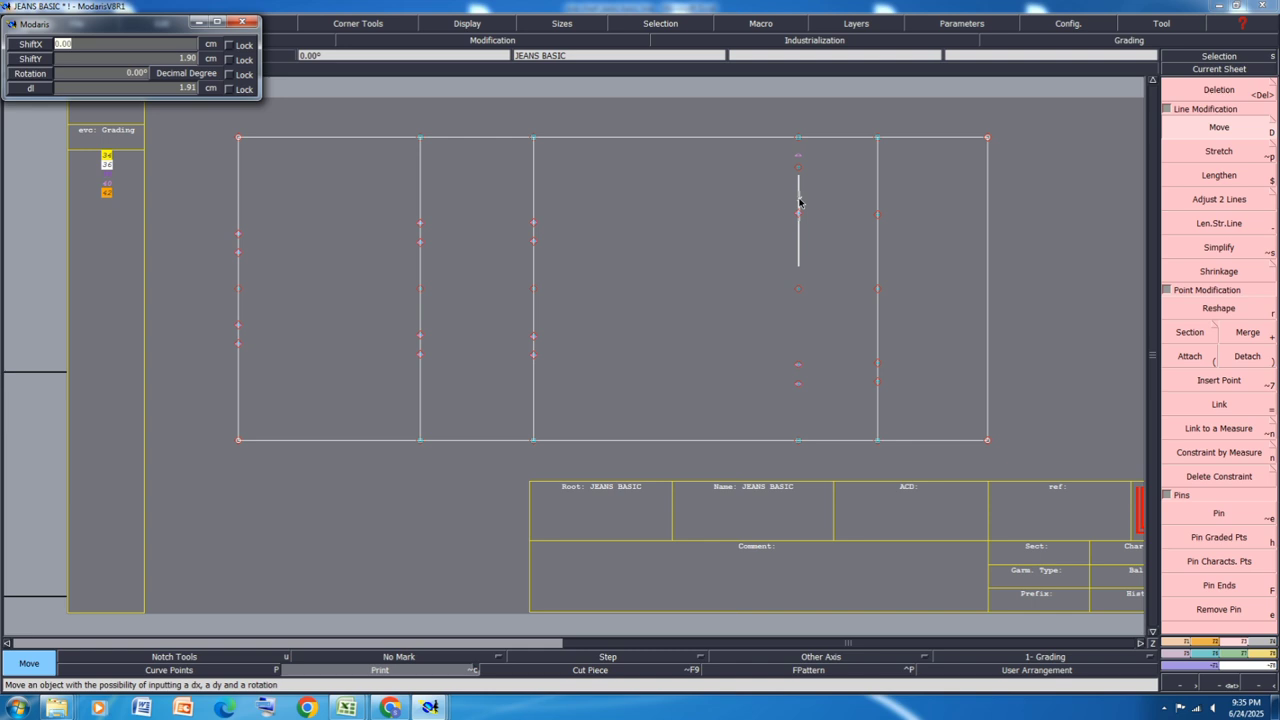
key(Tab)
text(5)
key(Return)
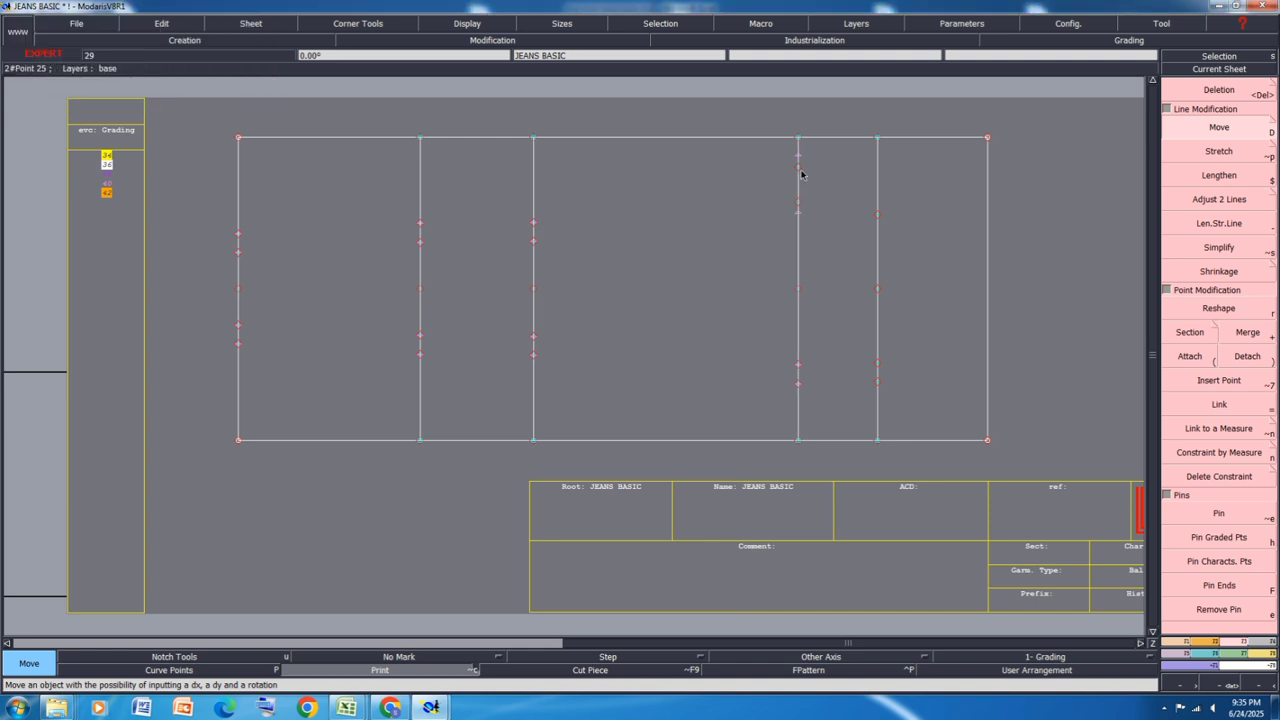
Step: Move the crotch line's second upper point 0.50 cm upward with a horizontal shift of 0
click(798, 170)
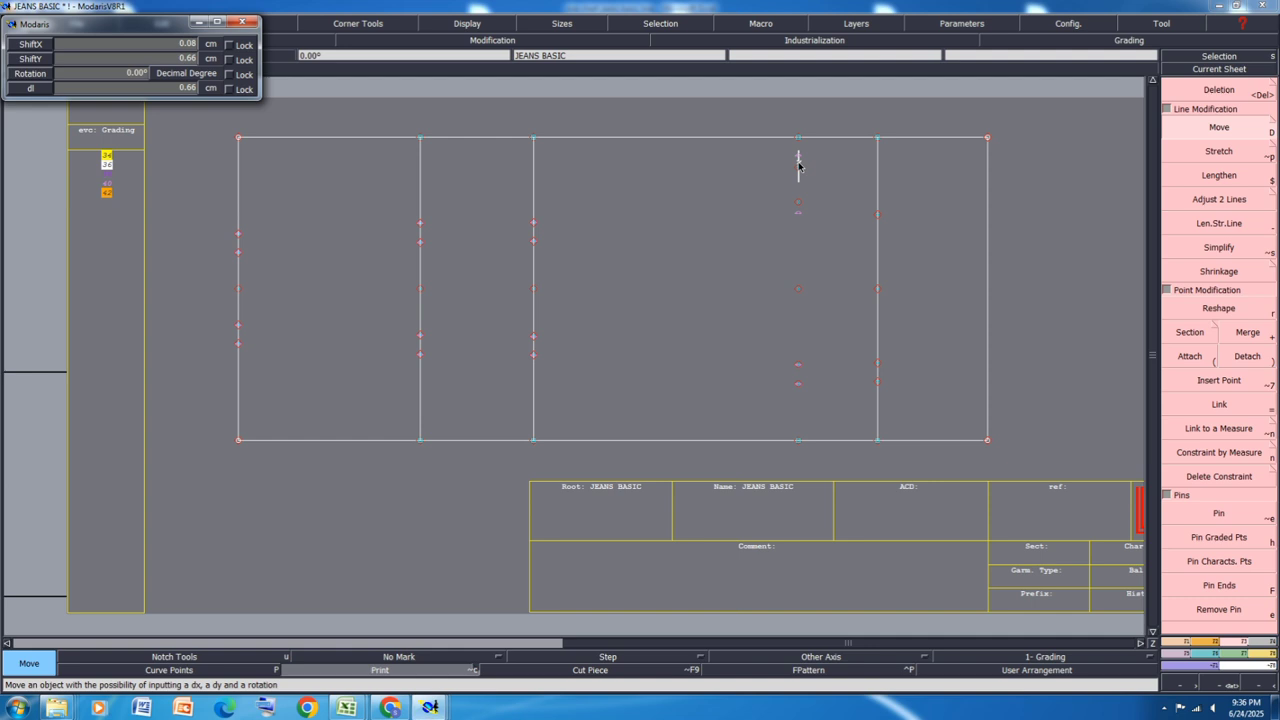
key(Down)
text(0)
key(Down)
text(.50)
key(Return)
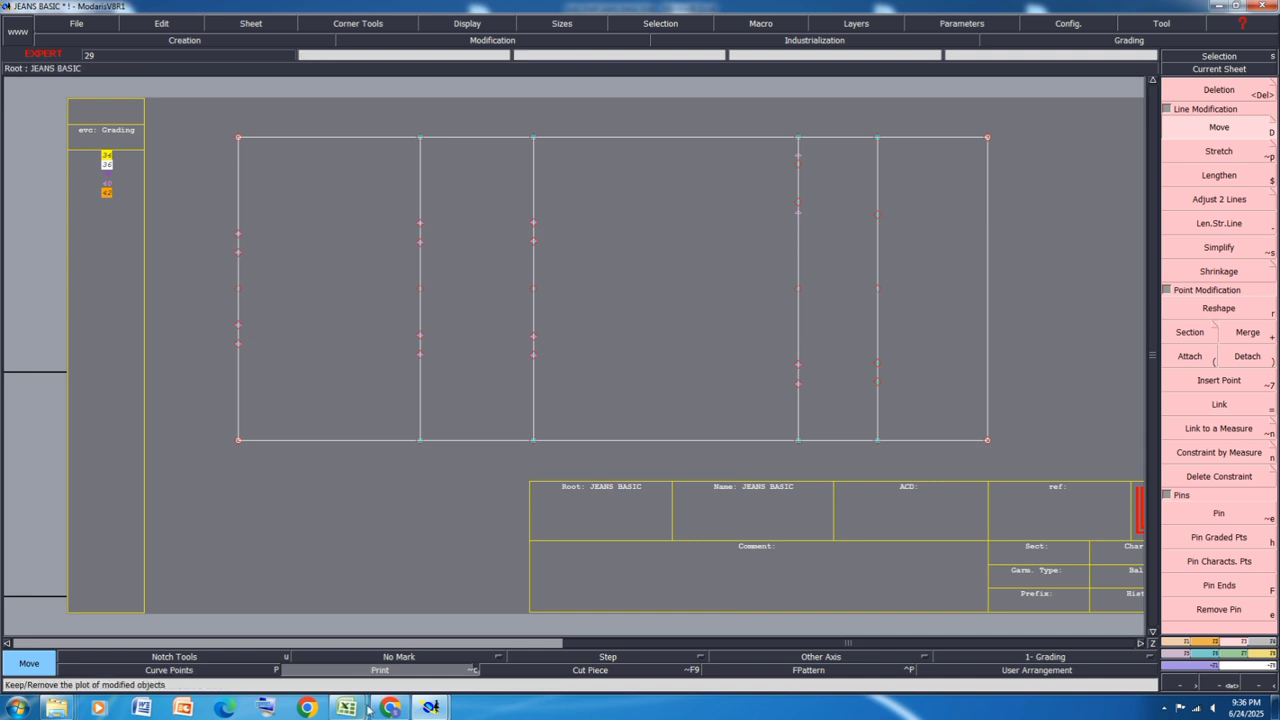
Step: Switch to the Excel size chart and fill the WAIST ON TOP row with yellow
mouse_move(350, 707)
click(390, 666)
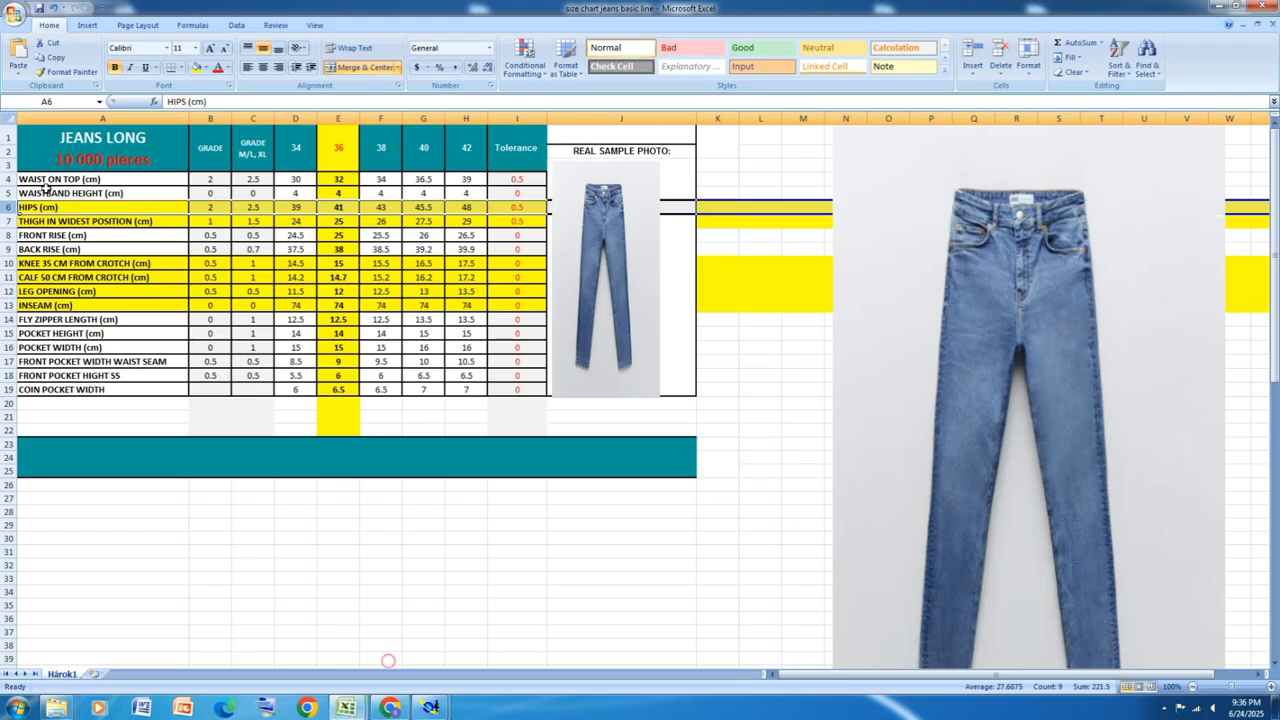
click(6, 192)
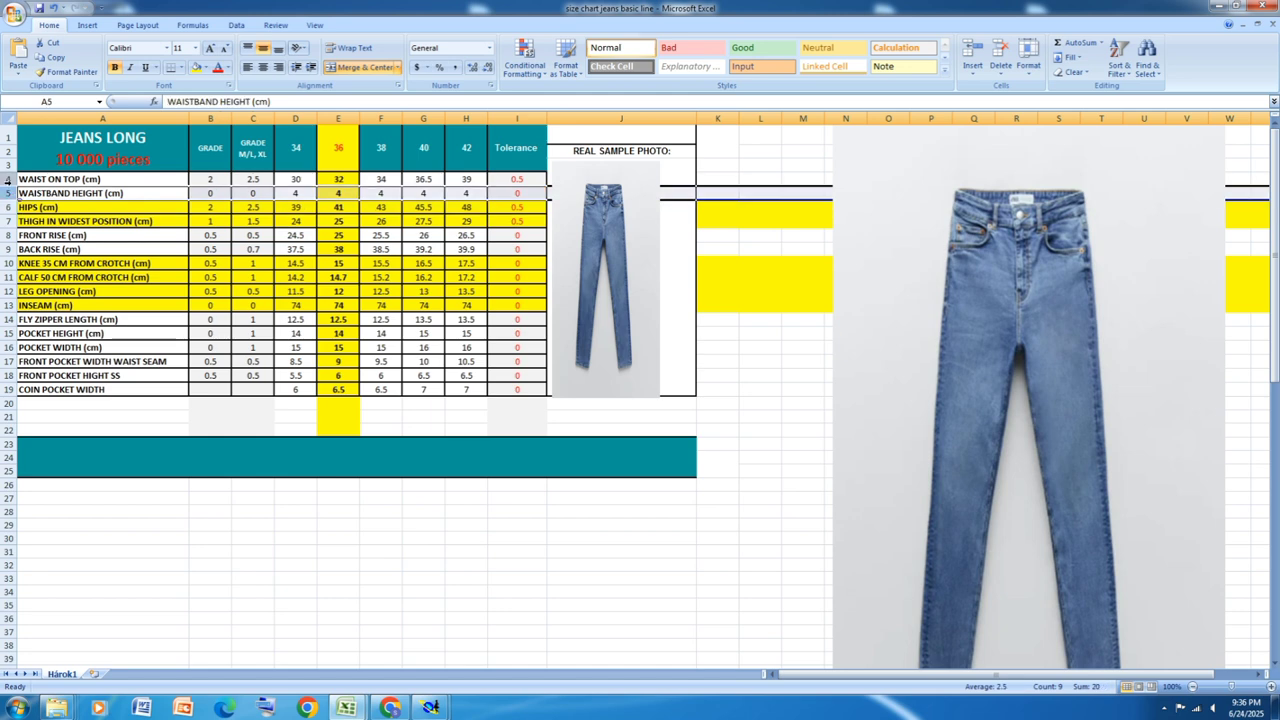
click(6, 179)
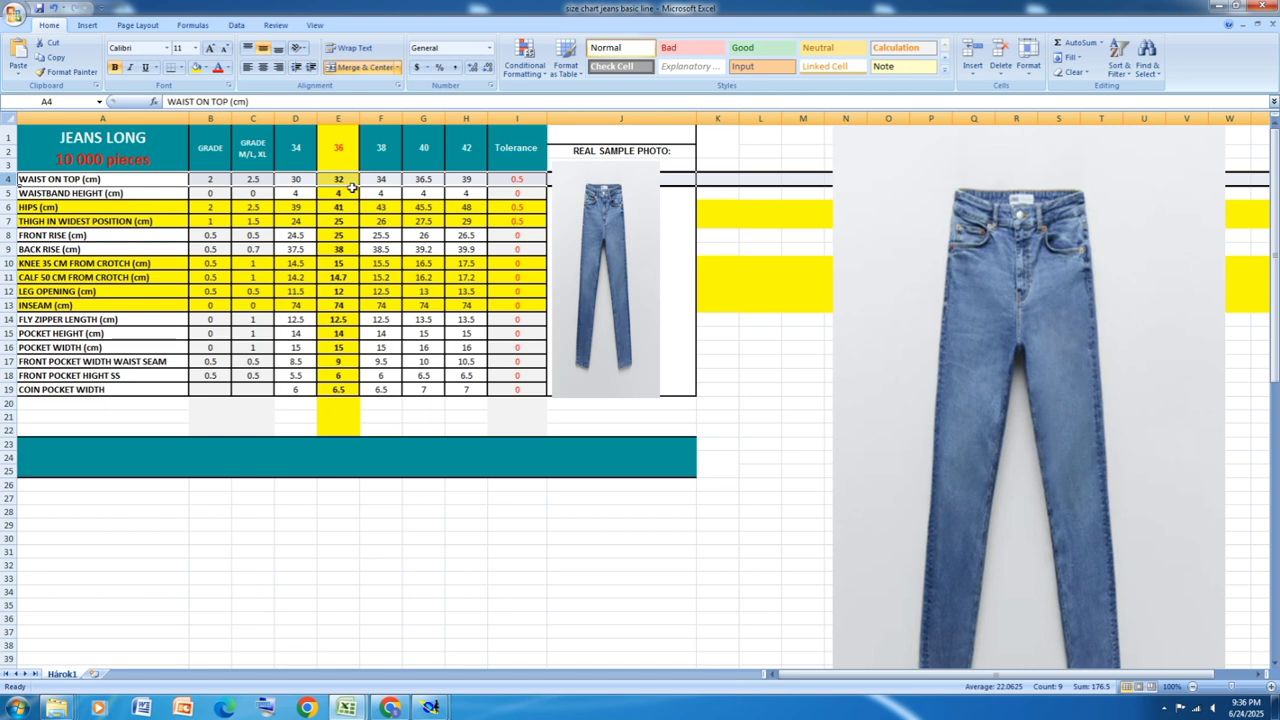
click(196, 67)
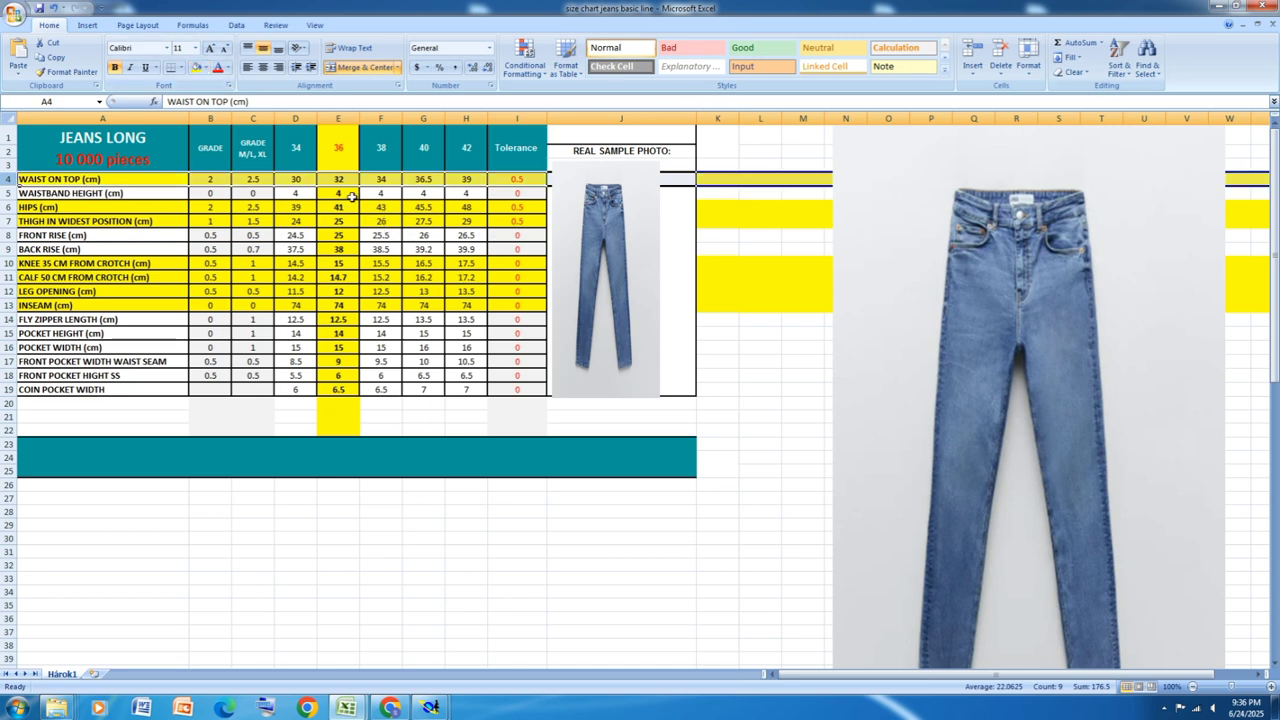
Step: Return to Modaris, draw a straight line from the hip line's upper point past the waist line, and align its endpoint horizontally with Ali 2Pts
click(432, 708)
click(363, 638)
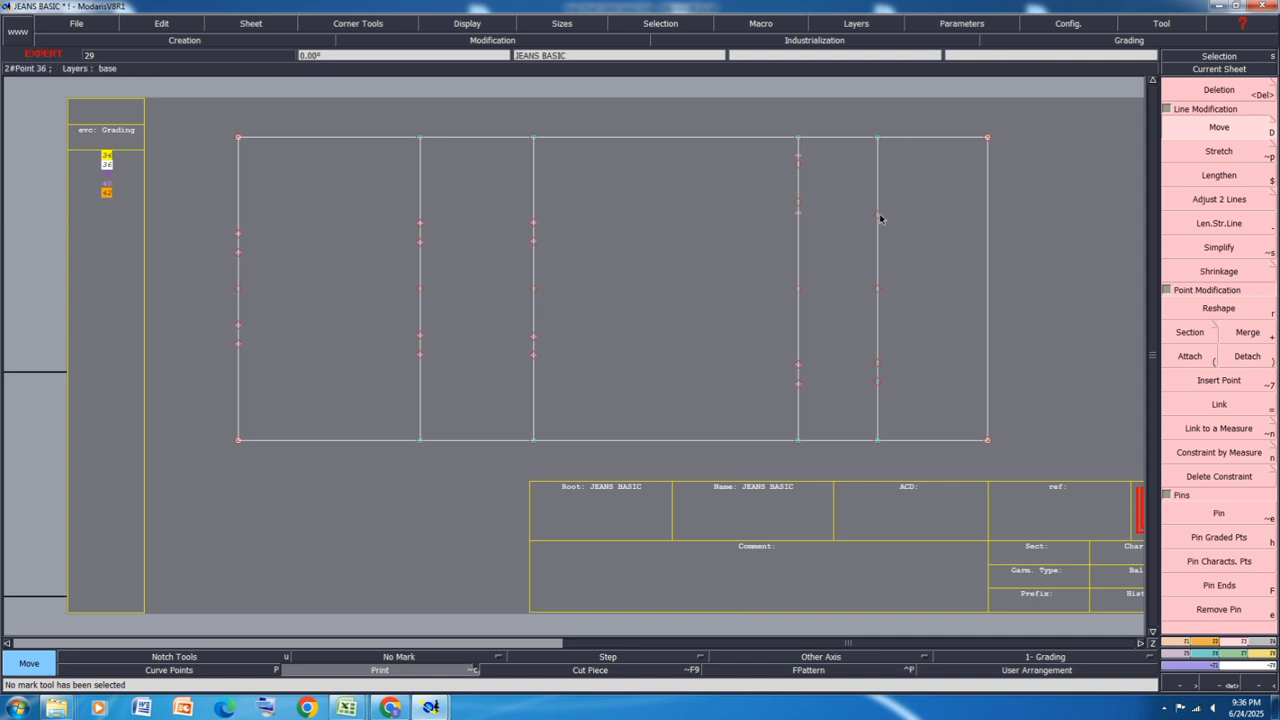
key(l)
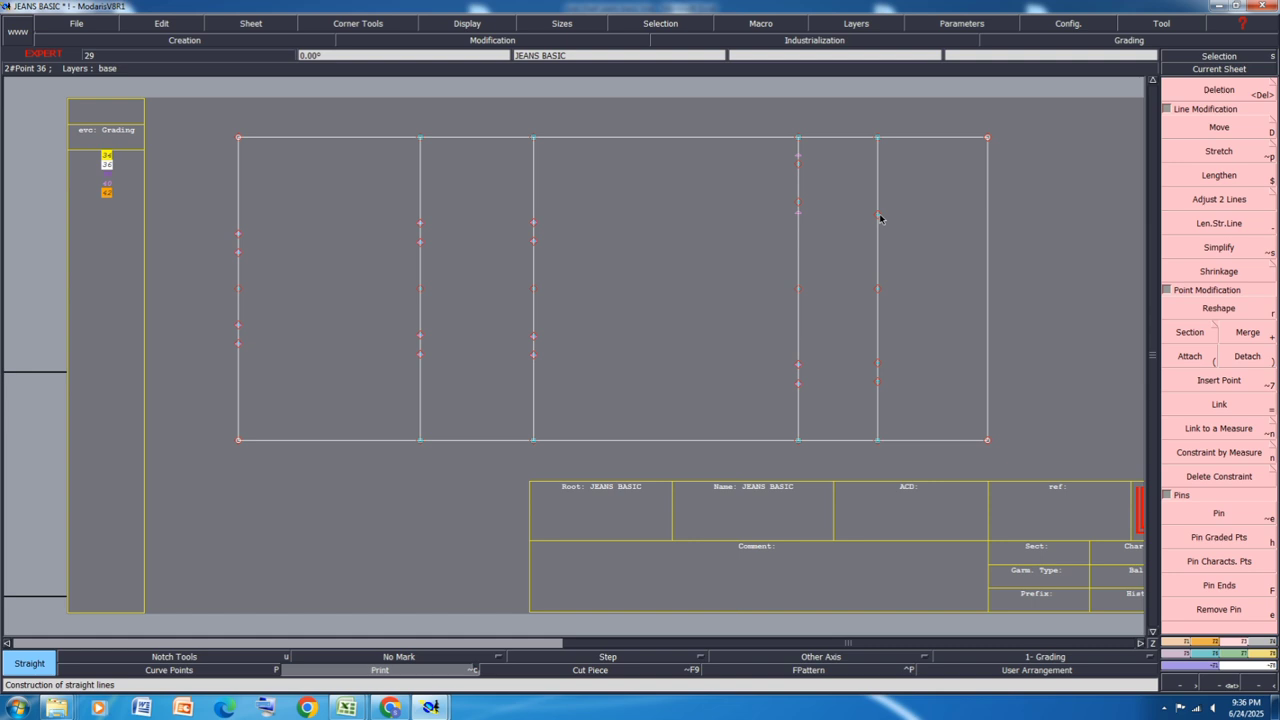
click(1167, 642)
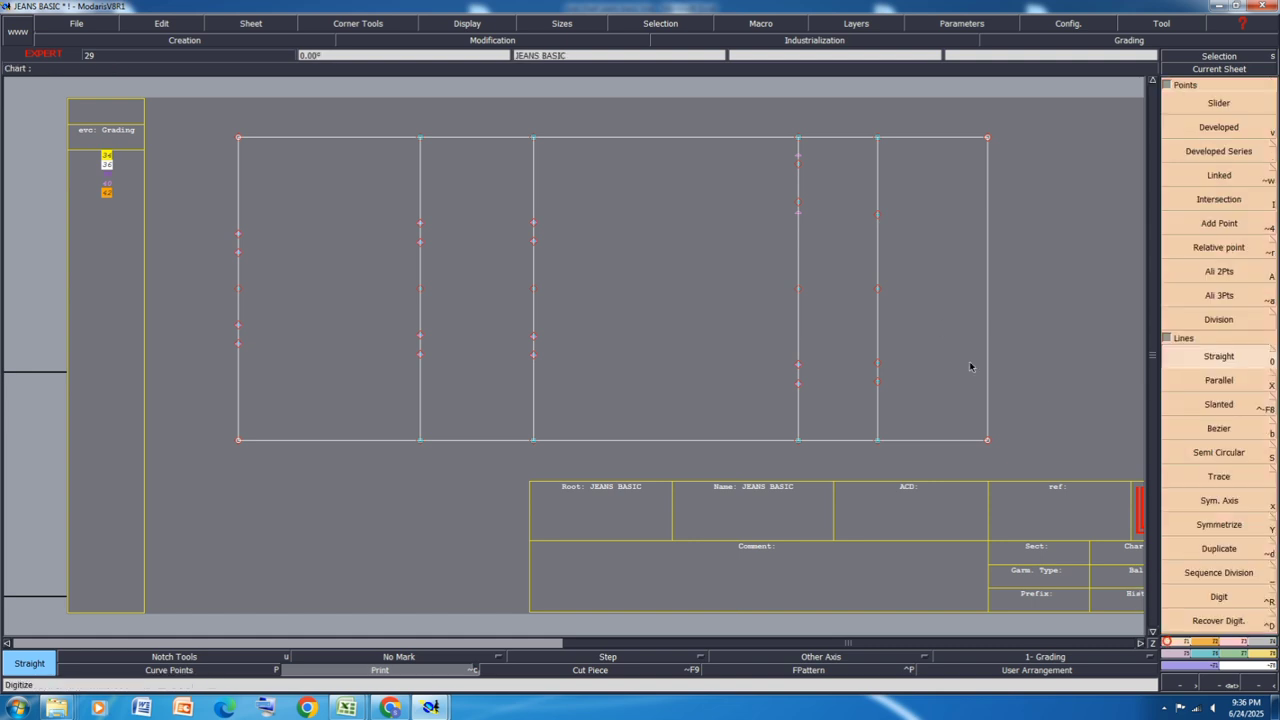
click(877, 215)
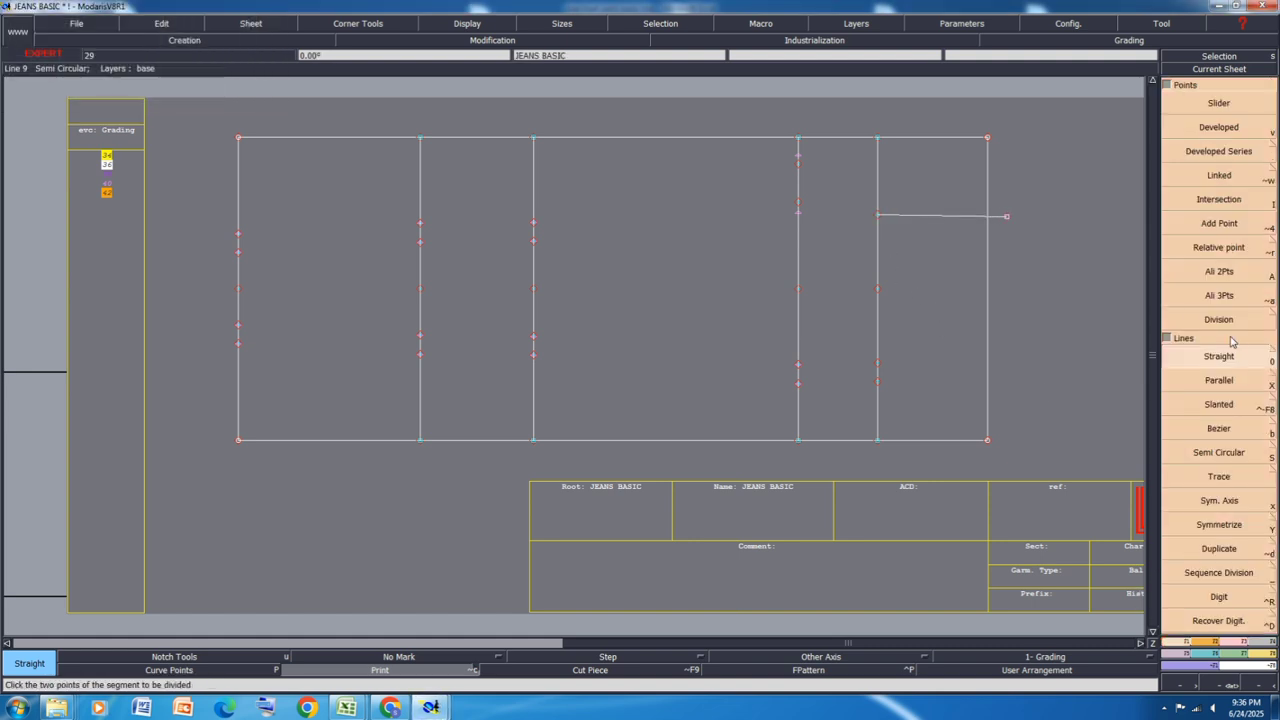
click(1219, 271)
click(878, 215)
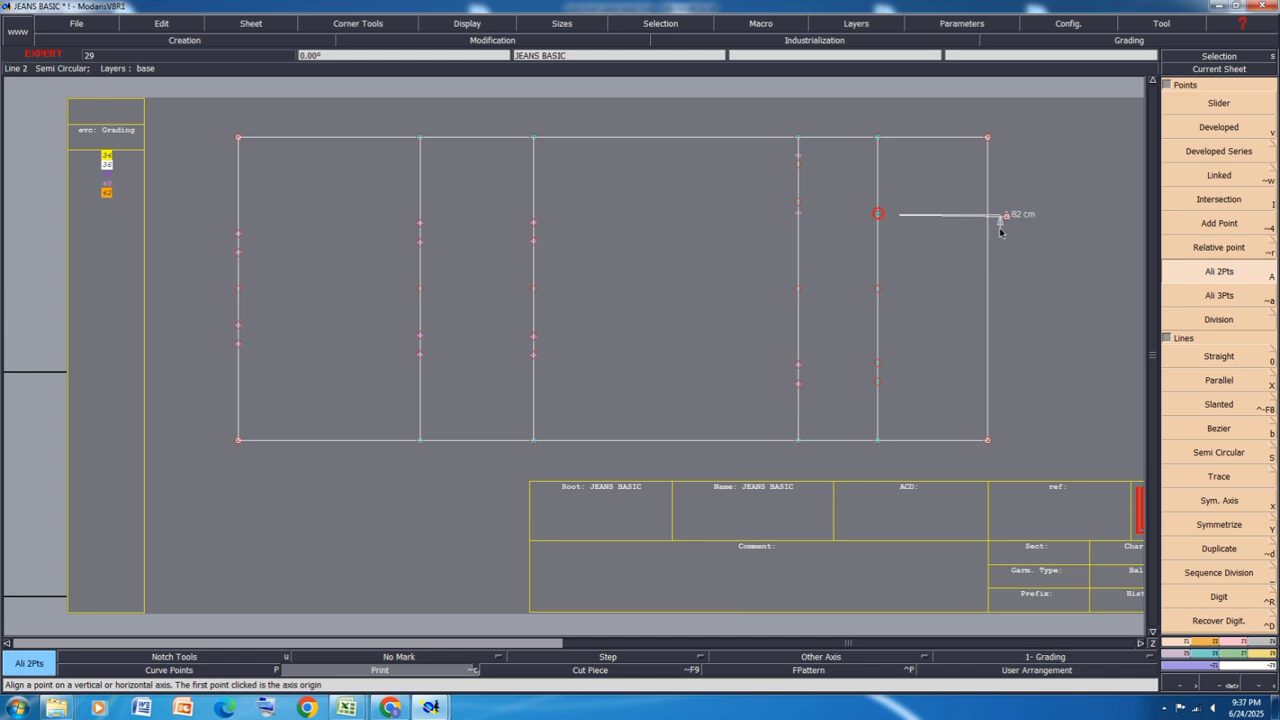
click(1007, 216)
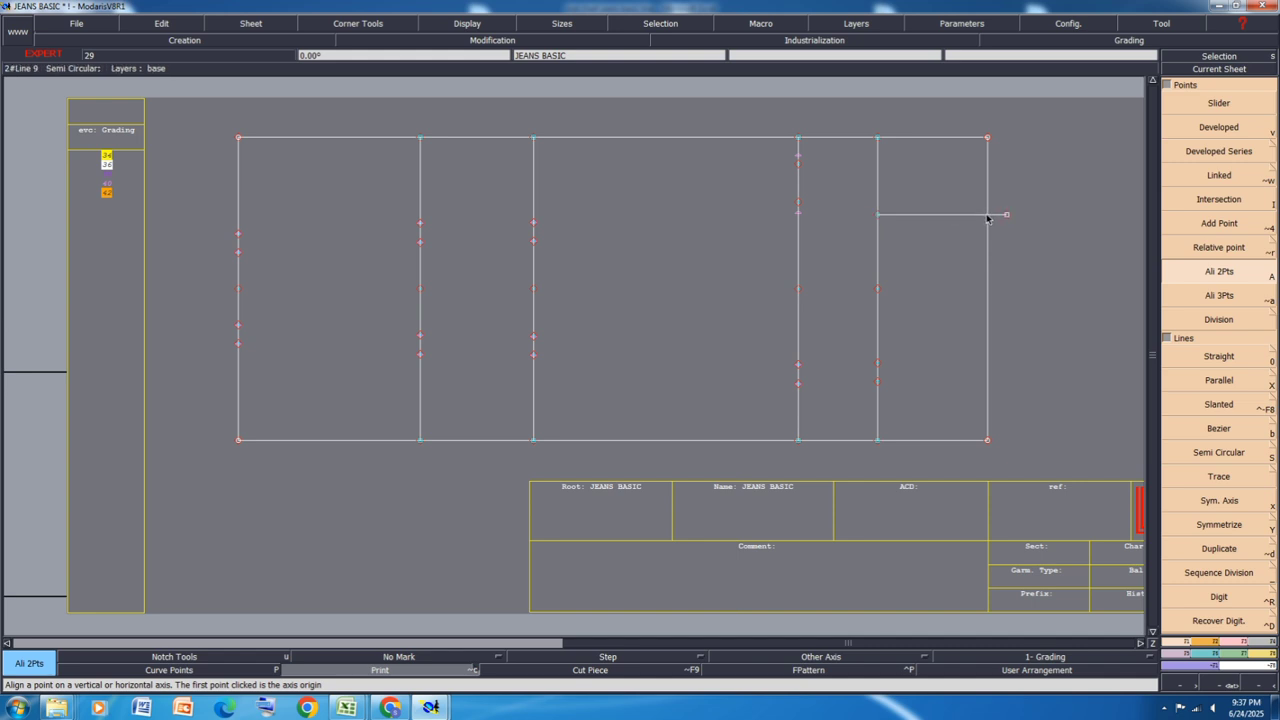
Step: Place a developed point on the waist line 1 cm below the new horizontal line, and another 14.75 cm below that point
key(v)
click(991, 244)
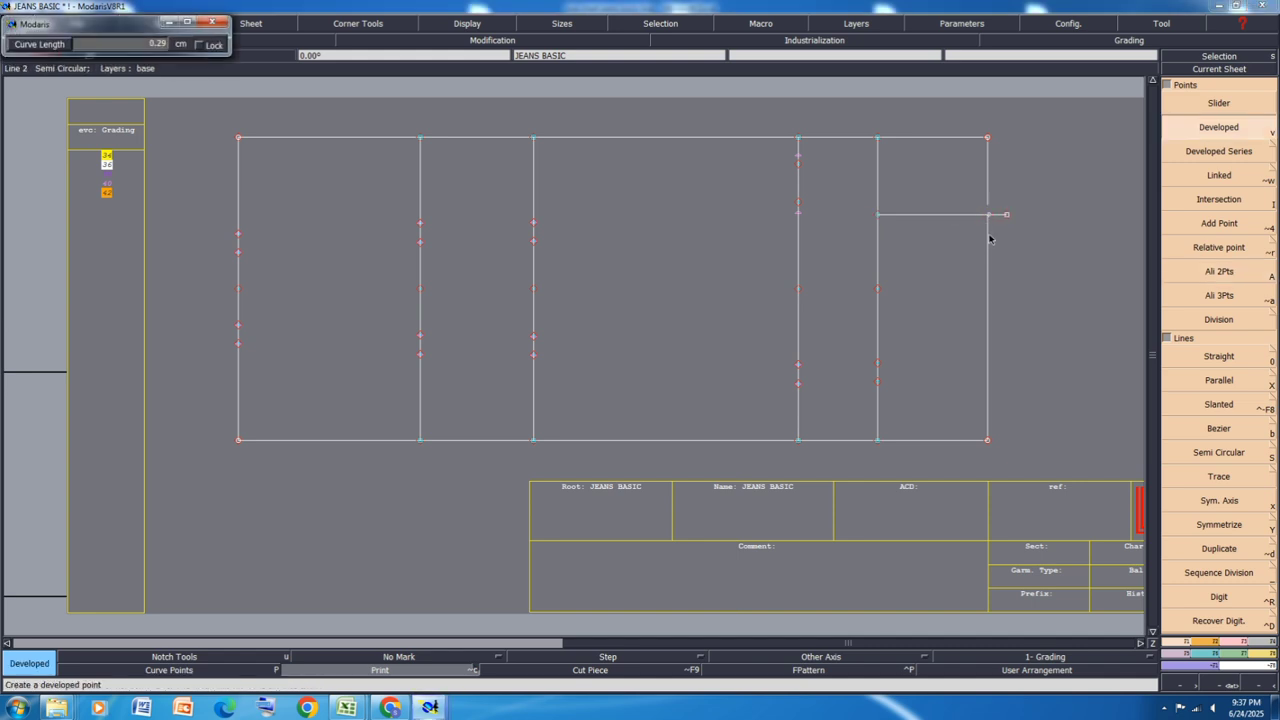
text(1)
key(Return)
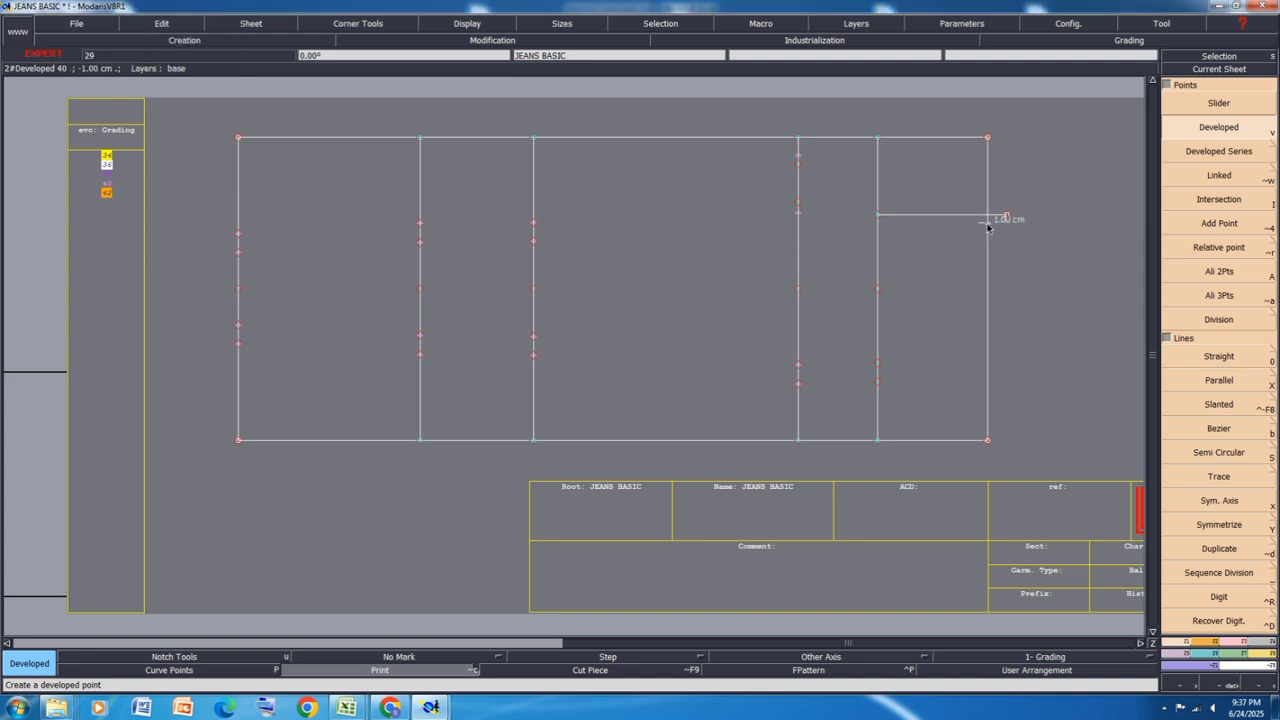
key(s)
click(988, 228)
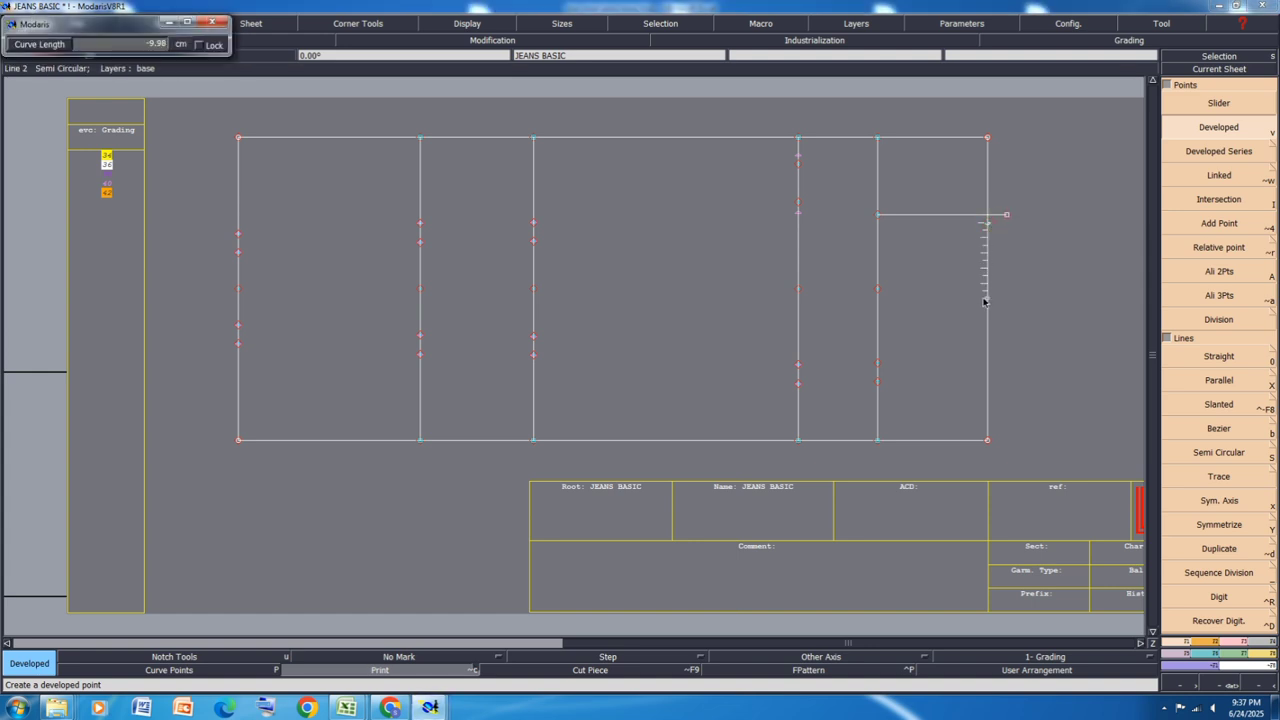
text(14.75)
key(Return)
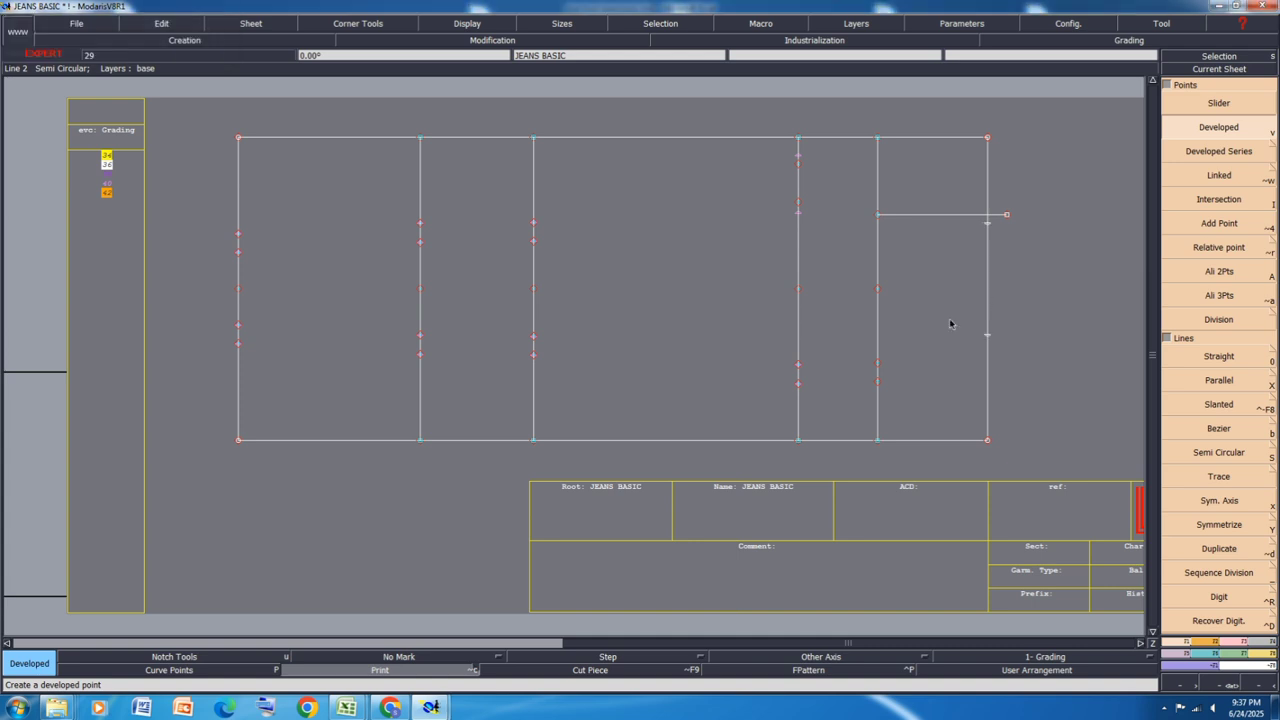
Step: Insert the two developed points on the waist line into its curve and save the model
key(i)
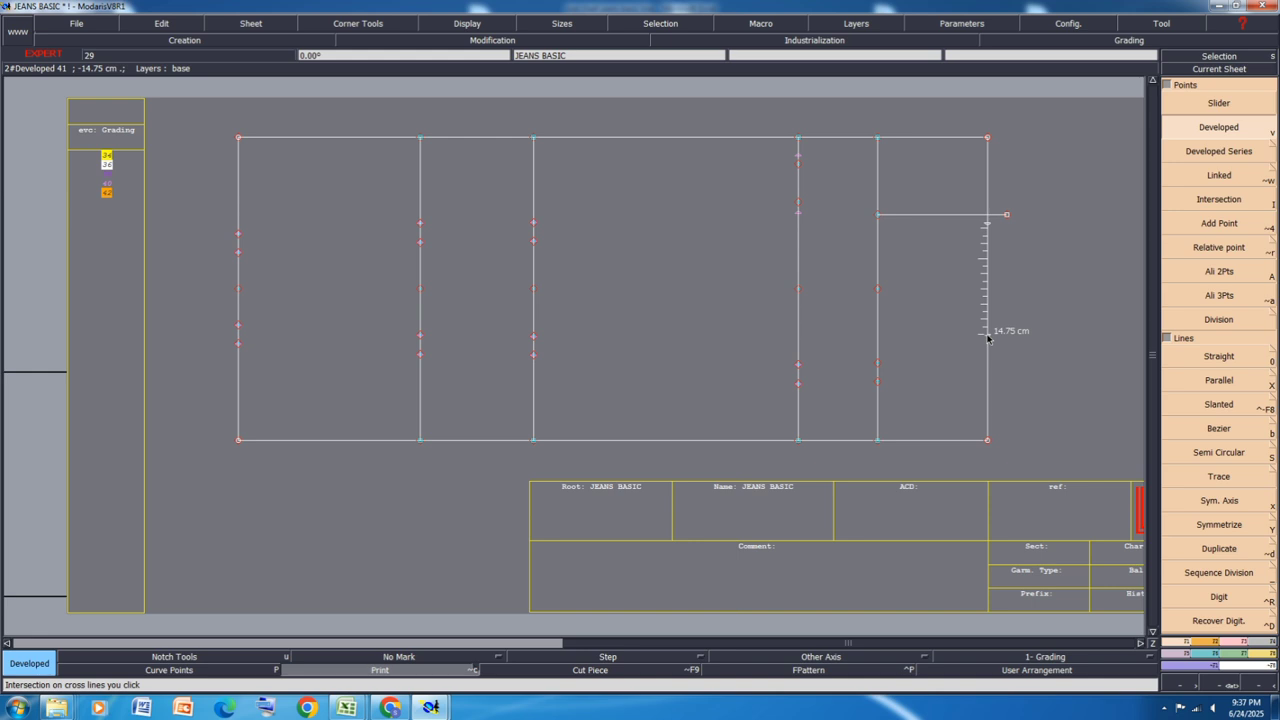
key(i)
click(988, 336)
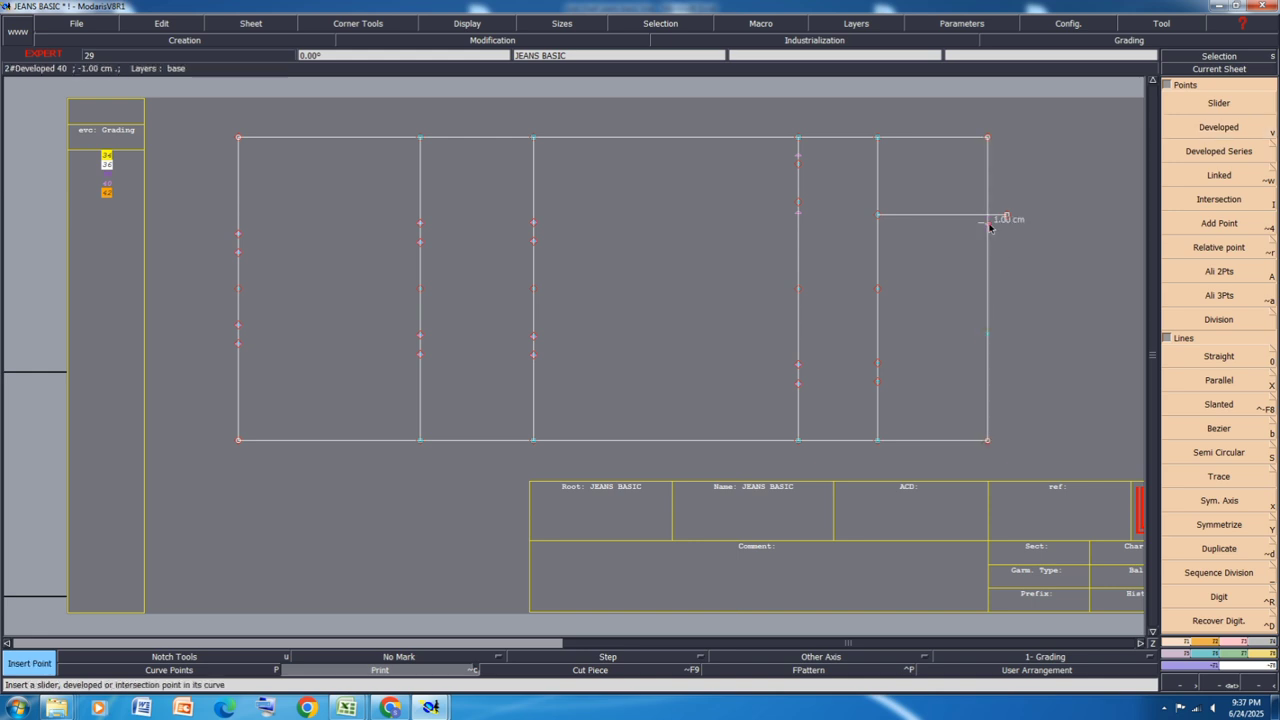
click(989, 226)
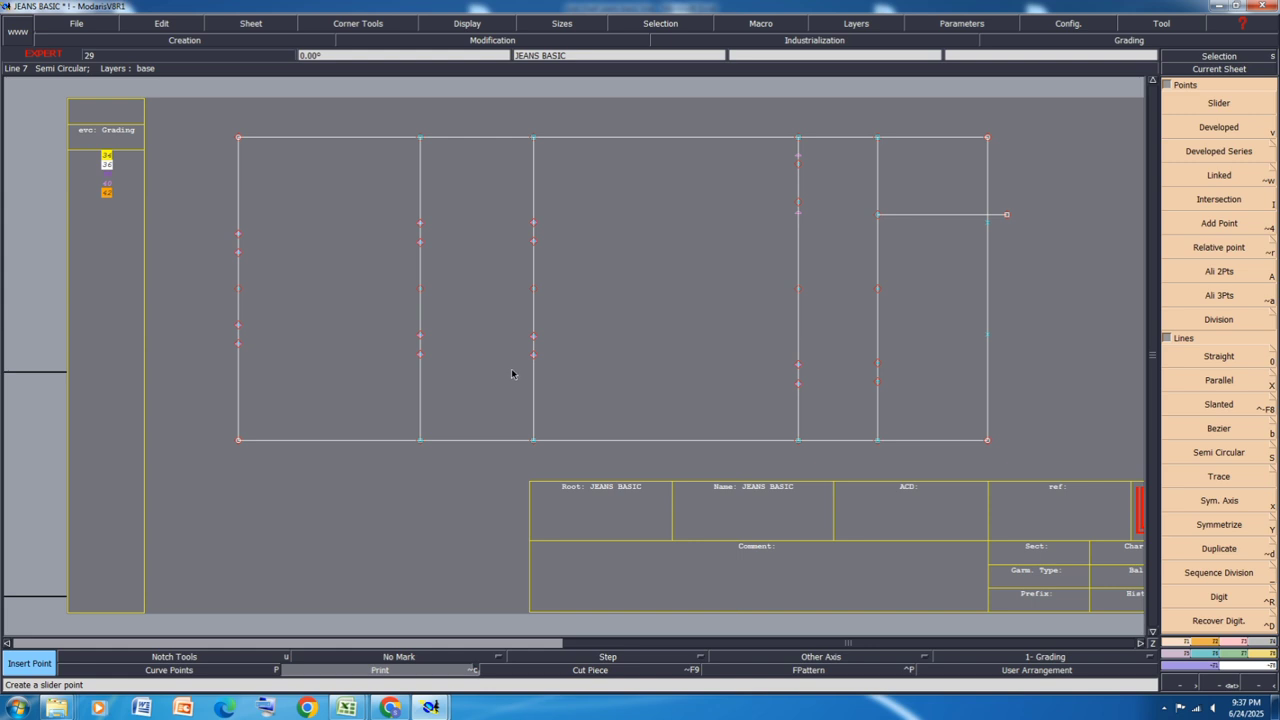
key(ctrl+s)
click(552, 430)
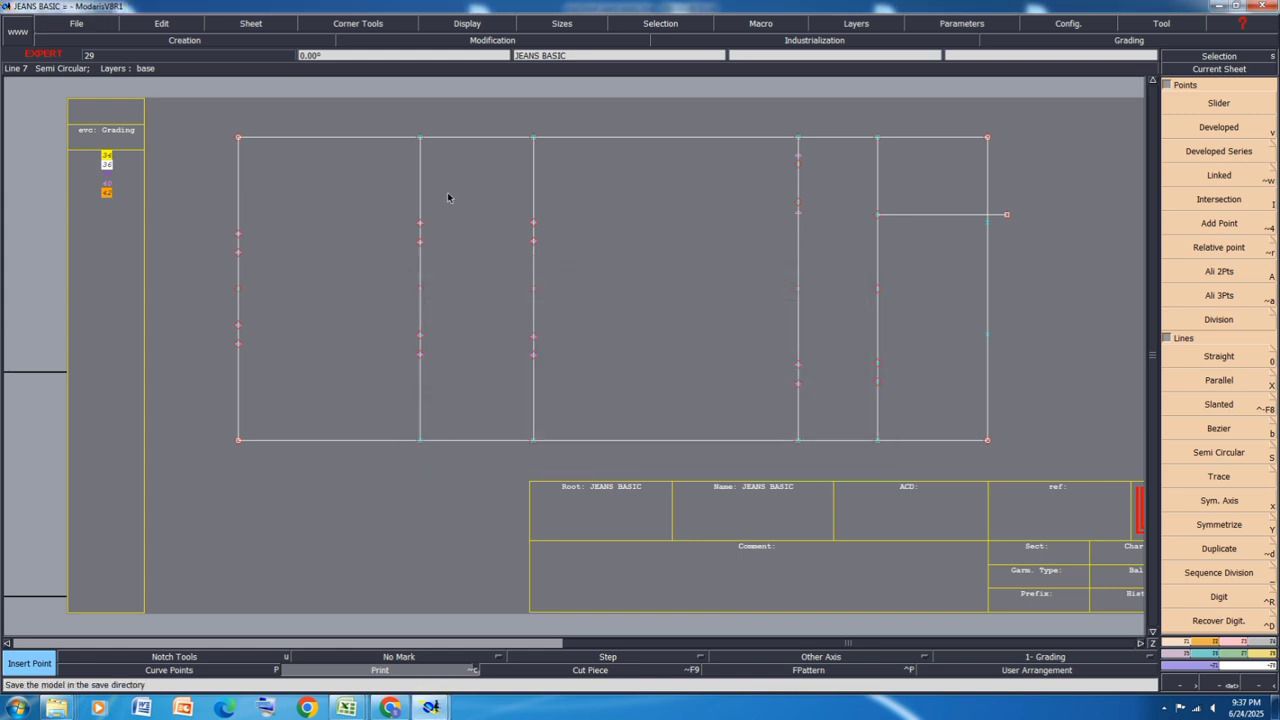
Step: Arrange all sheets in view and check the size 36 waist measurement in the Excel size chart
scroll(815, 267, down, 2)
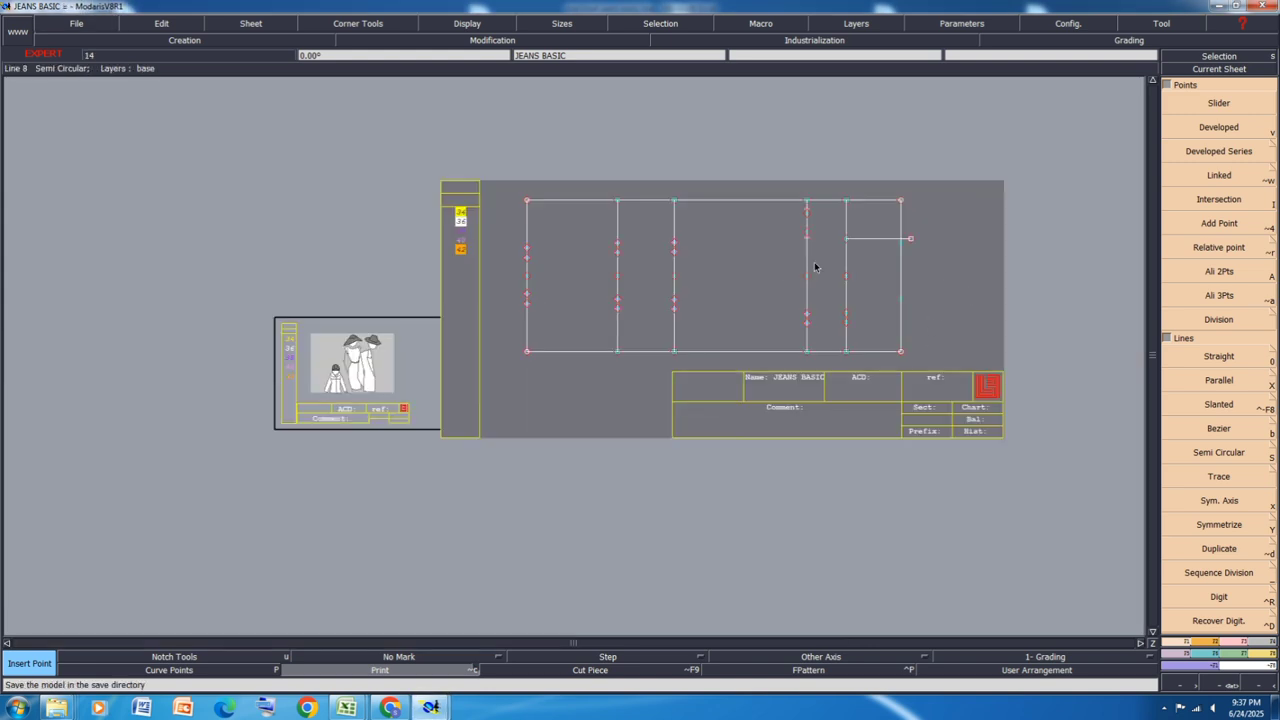
key(j)
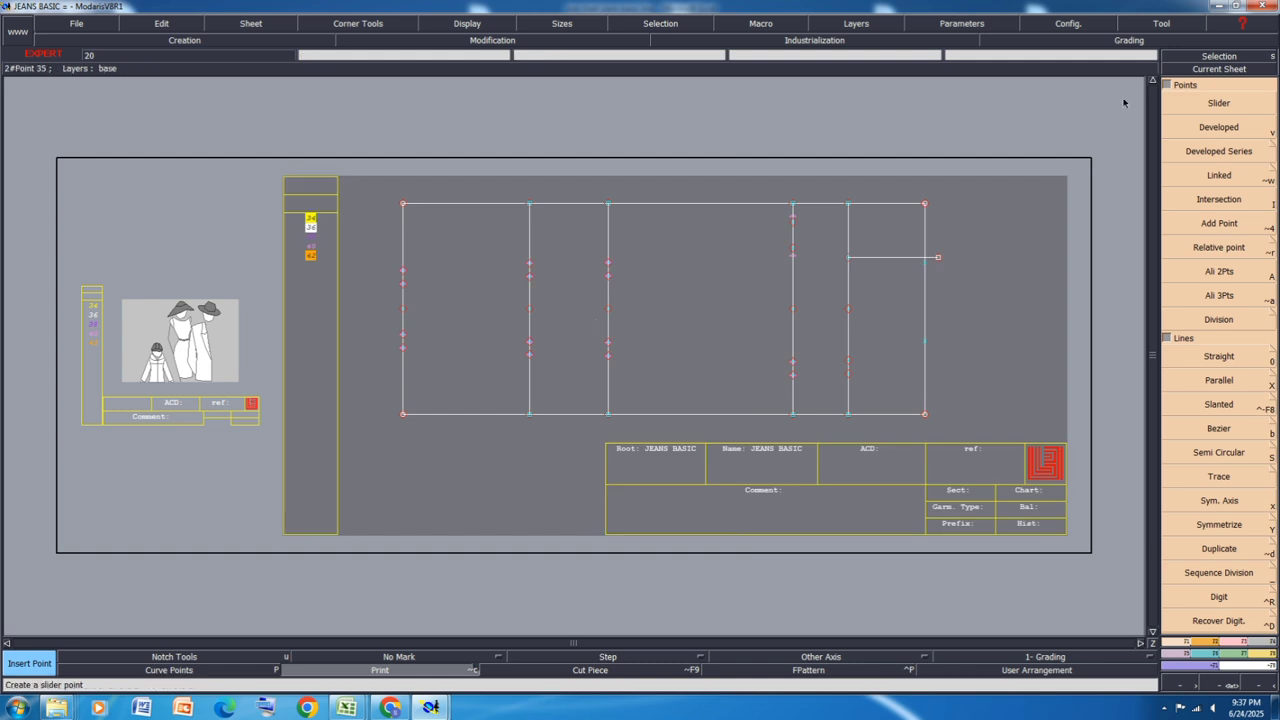
click(352, 710)
click(423, 634)
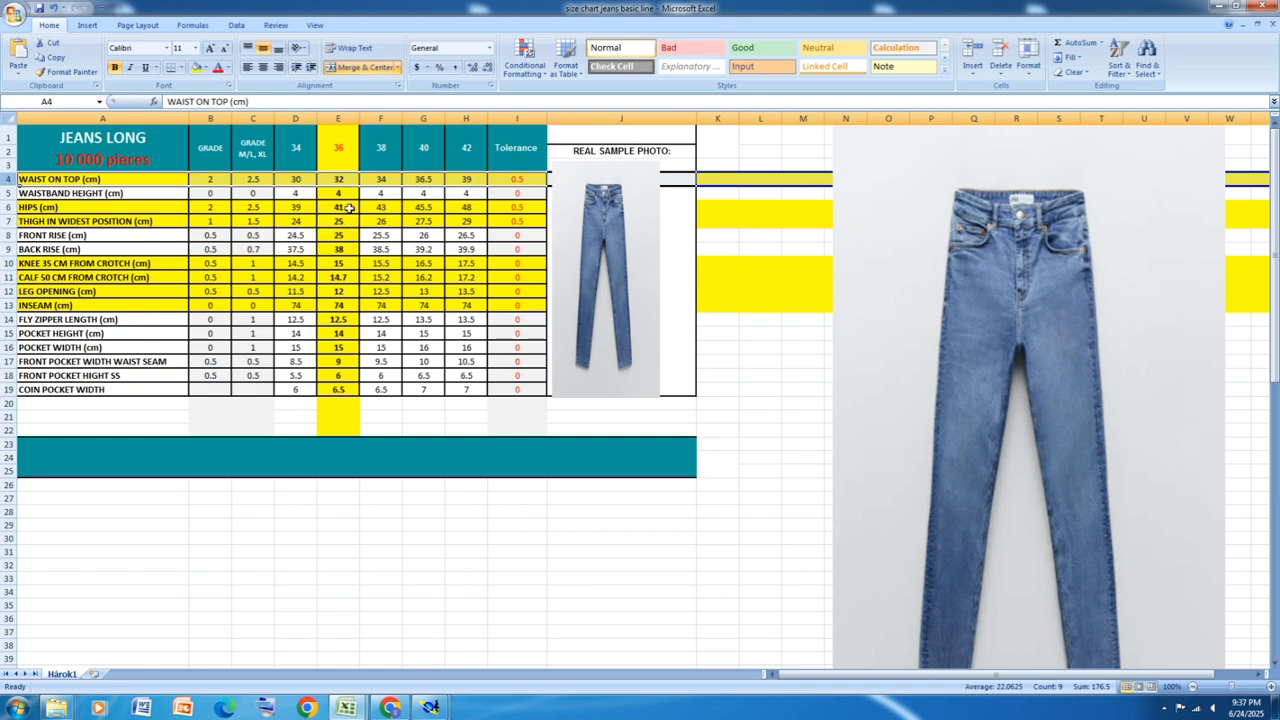
click(1219, 7)
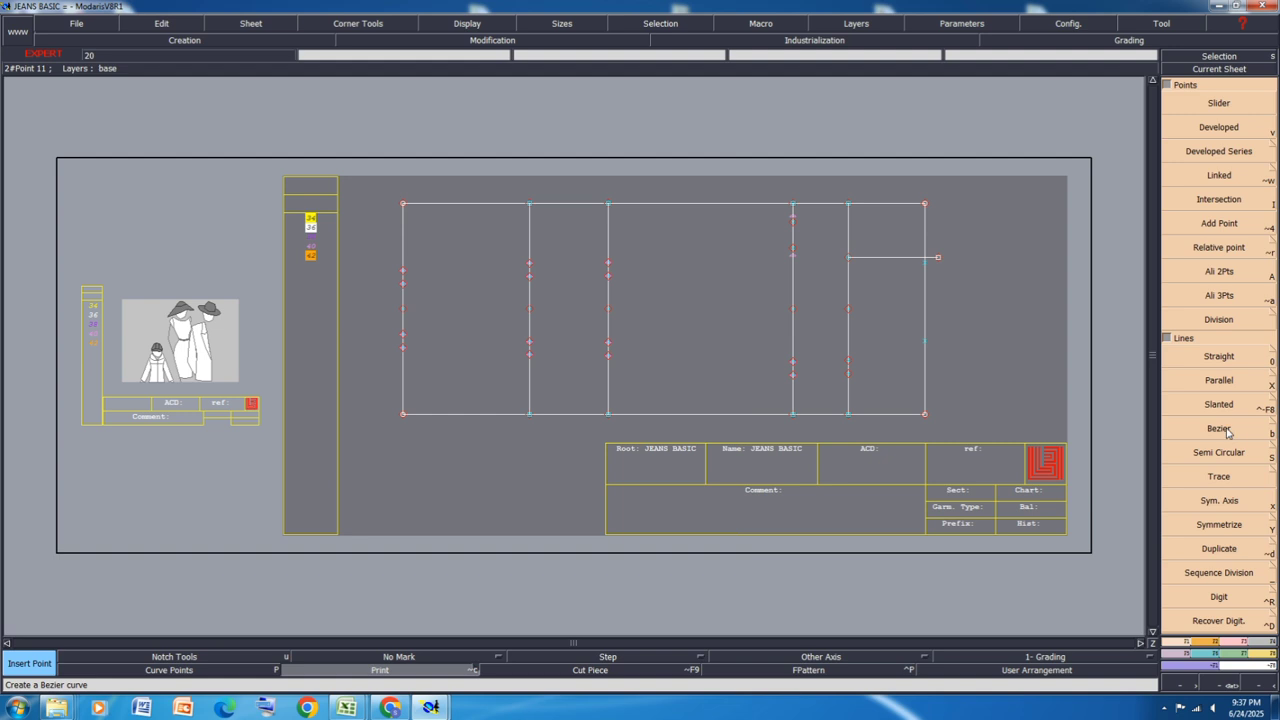
Step: Create a new blank sheet in Modaris and draw a horizontal Bezier line 32.00 cm long on it
click(1227, 432)
click(251, 23)
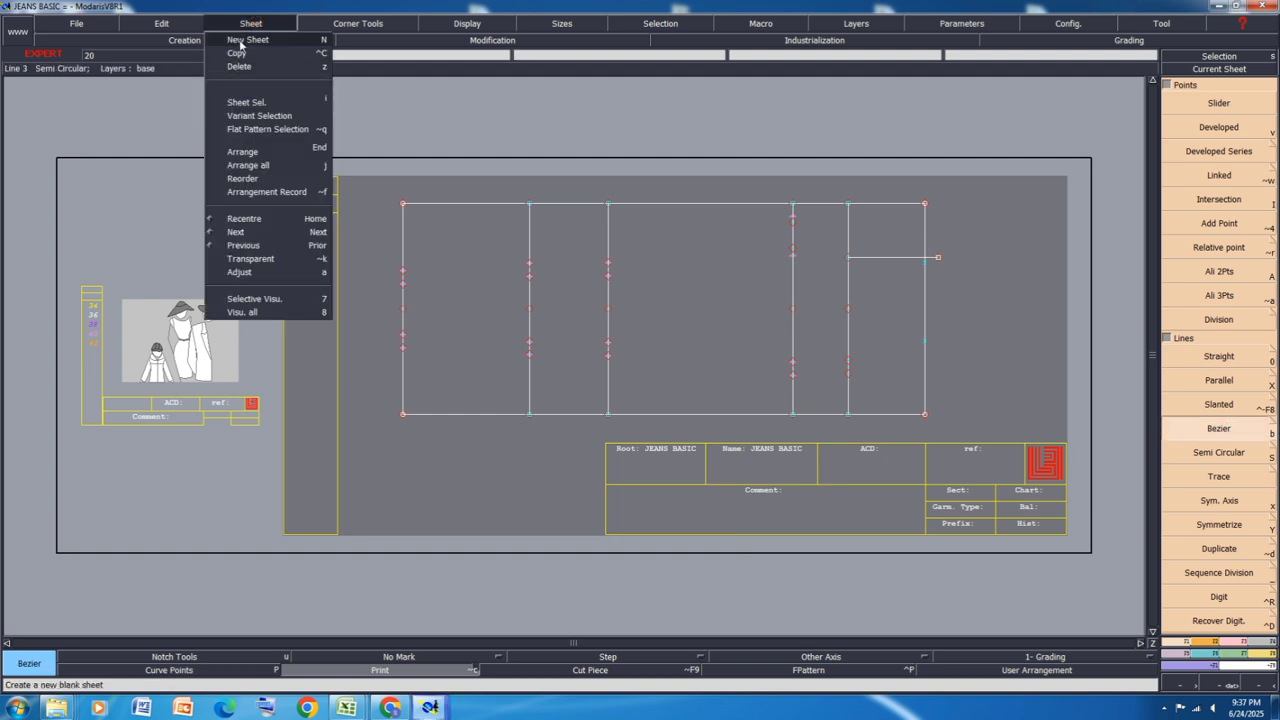
click(240, 40)
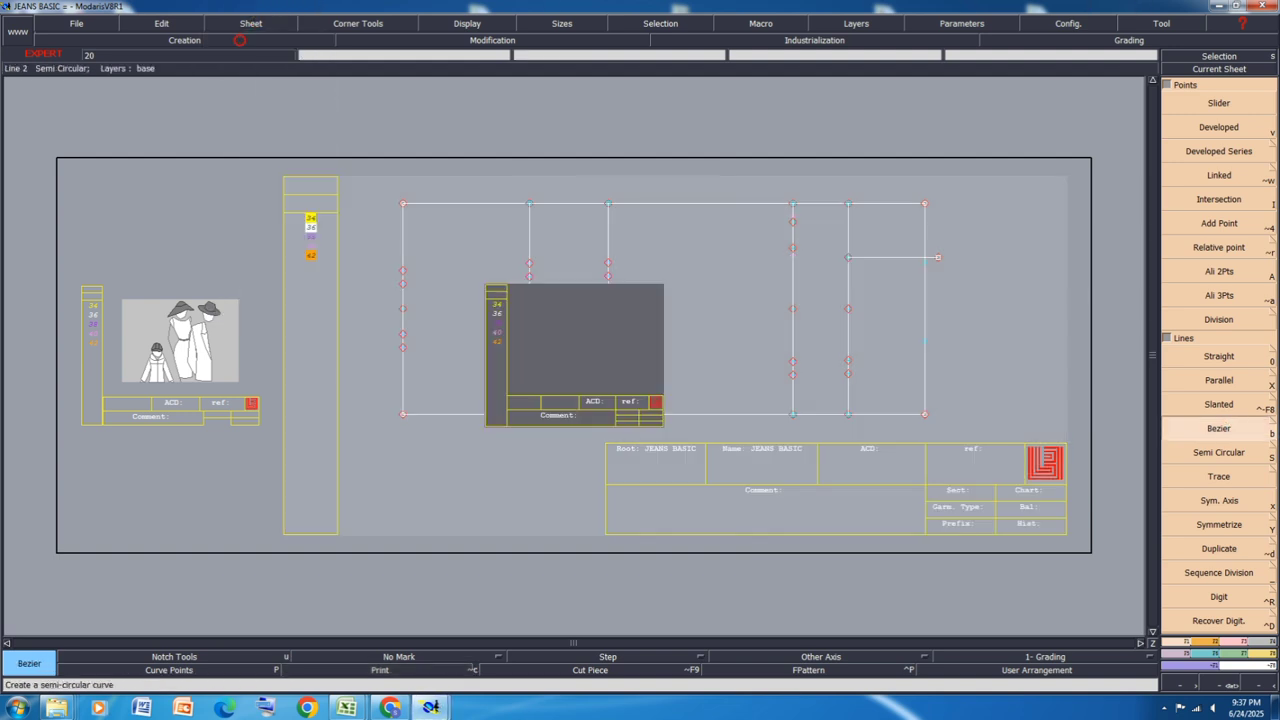
click(532, 350)
text(3)
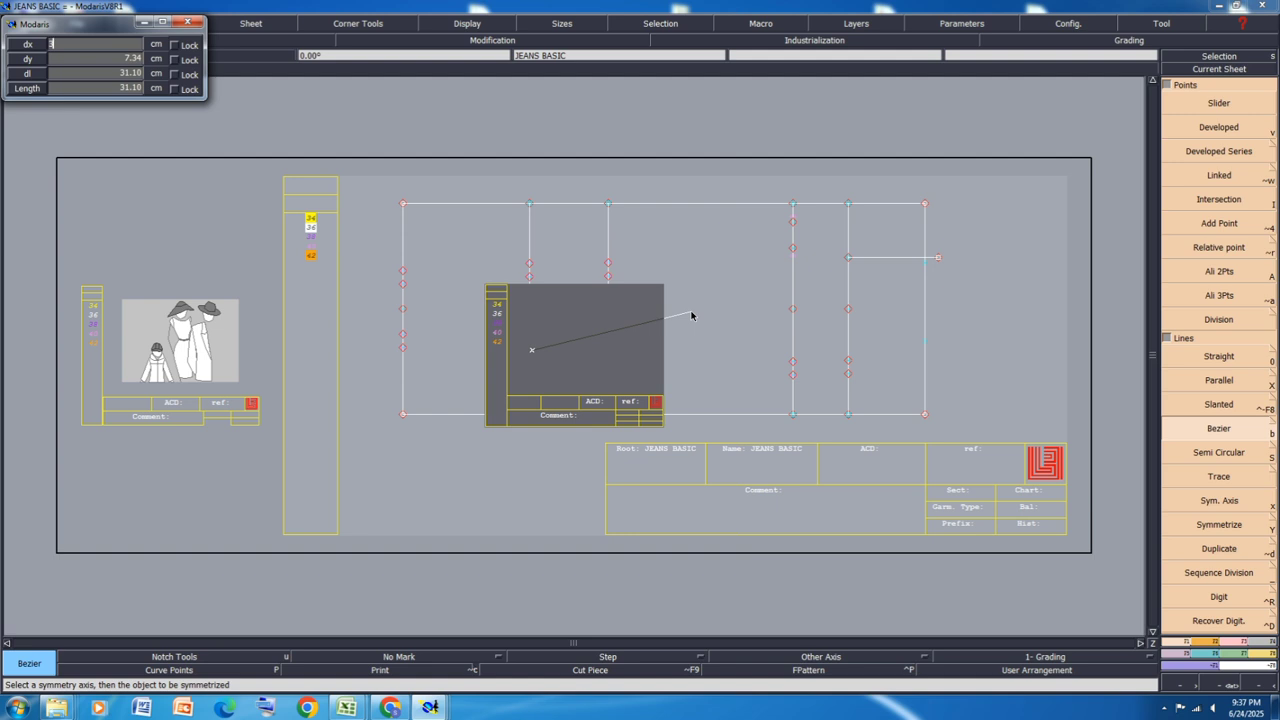
text(2.00)
key(Return)
Step: Move the Bezier line's right endpoint 5 cm upward with a horizontal shift of 0
scroll(634, 376, up, 3)
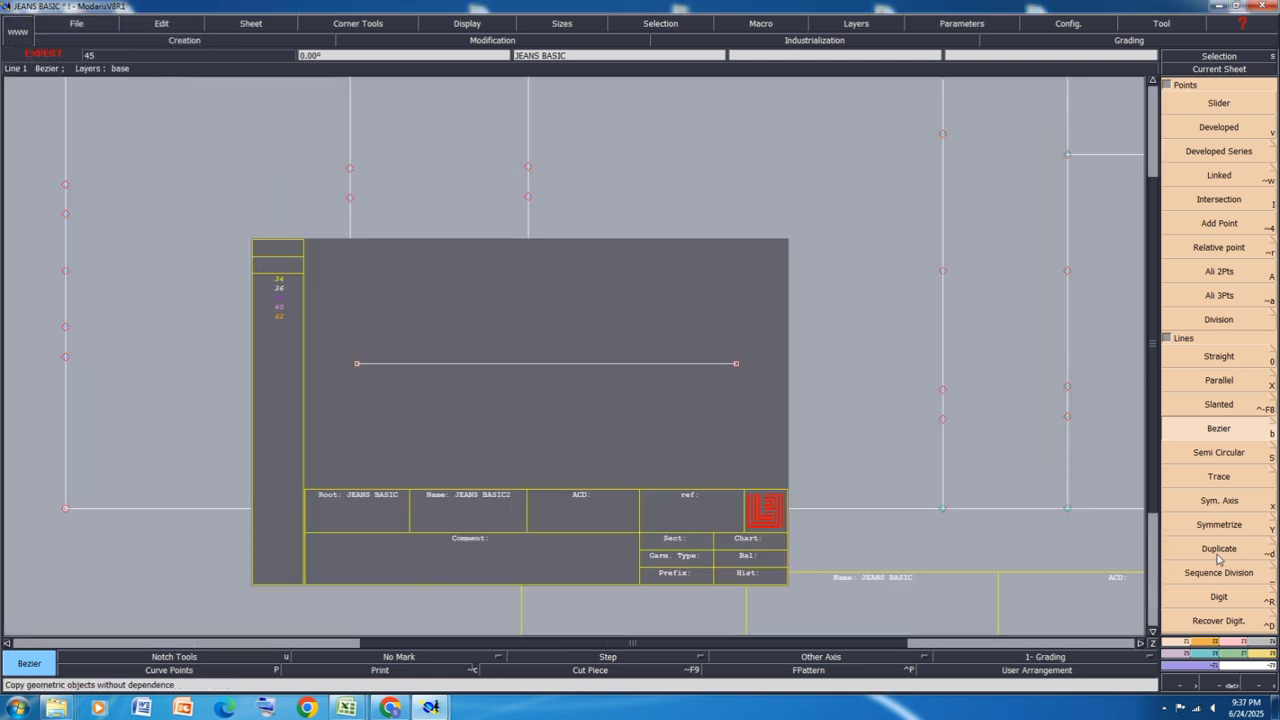
click(1237, 643)
click(1219, 127)
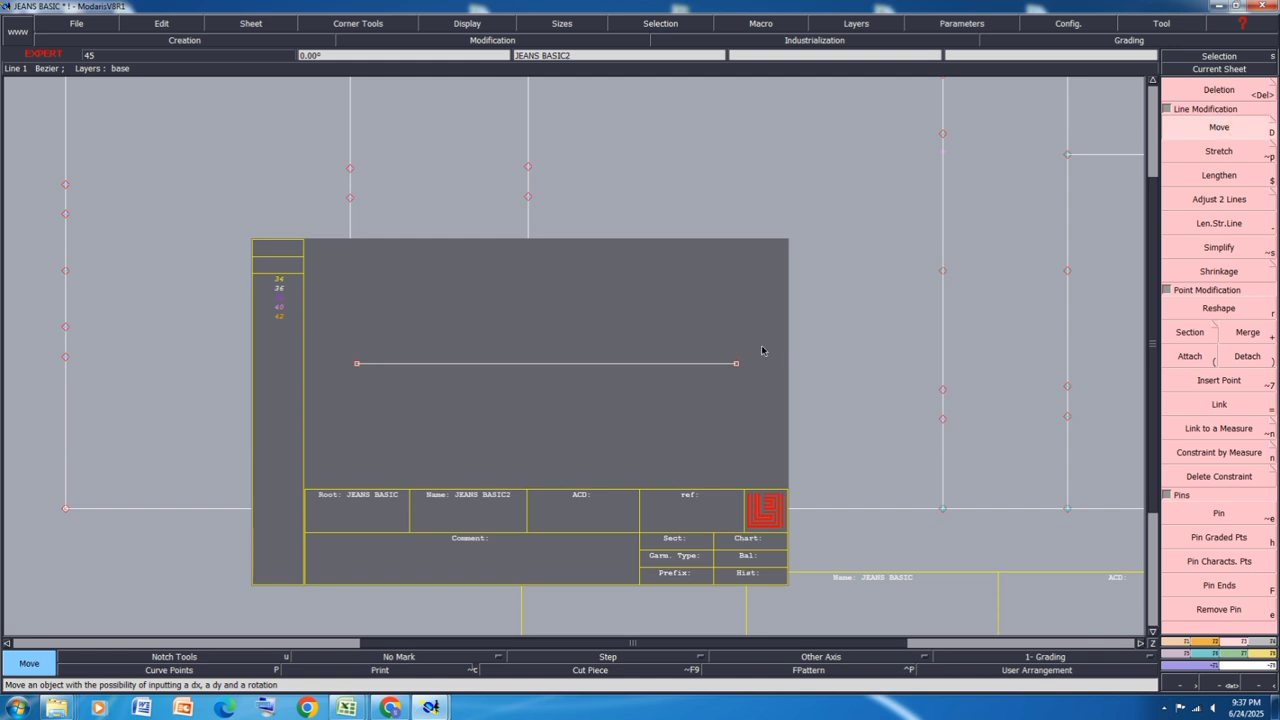
click(737, 363)
text(0)
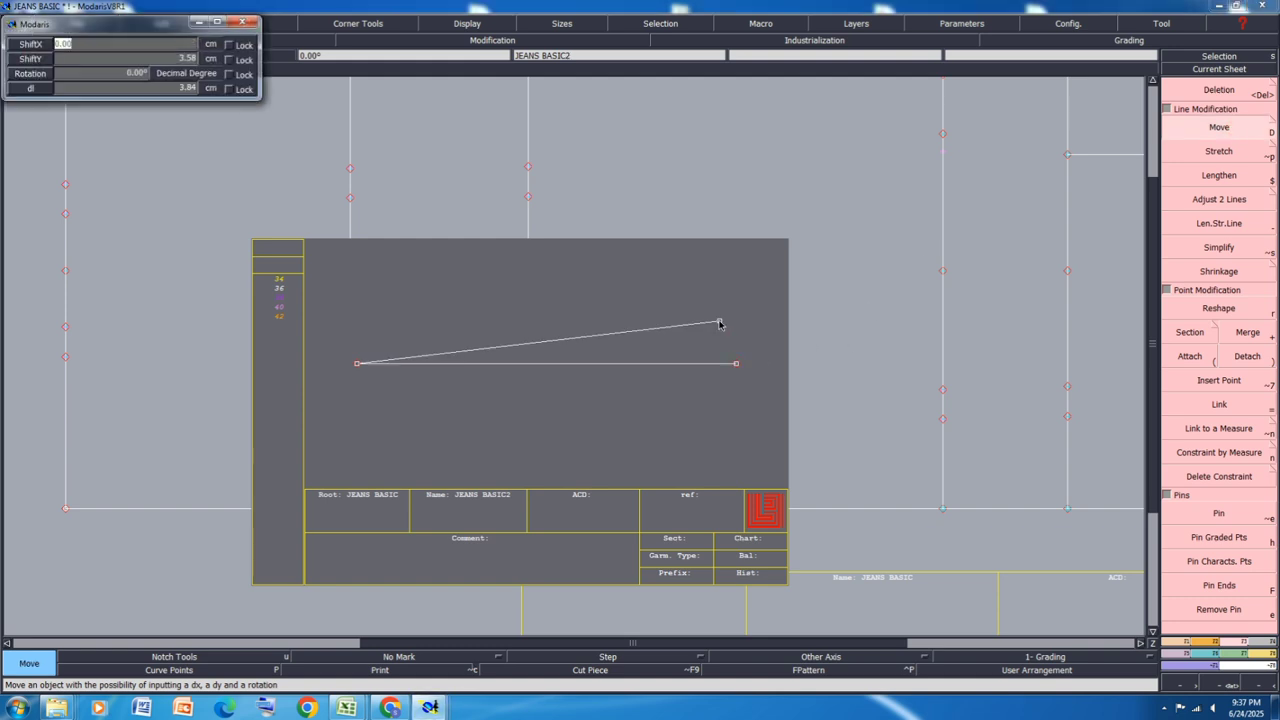
key(Tab)
text(5)
key(Return)
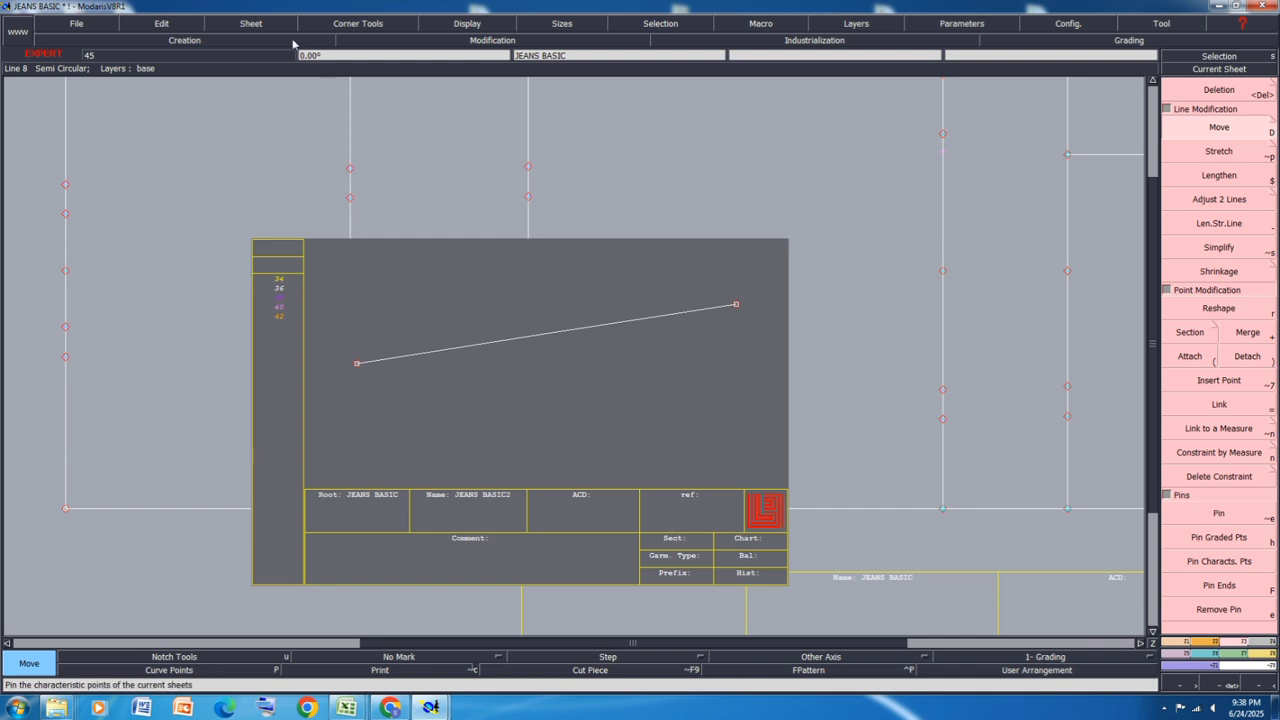
Step: Display the handles and reshape the Bezier line into a smooth downward-bowing curve with a horizontal tangent at its lower endpoint
click(264, 26)
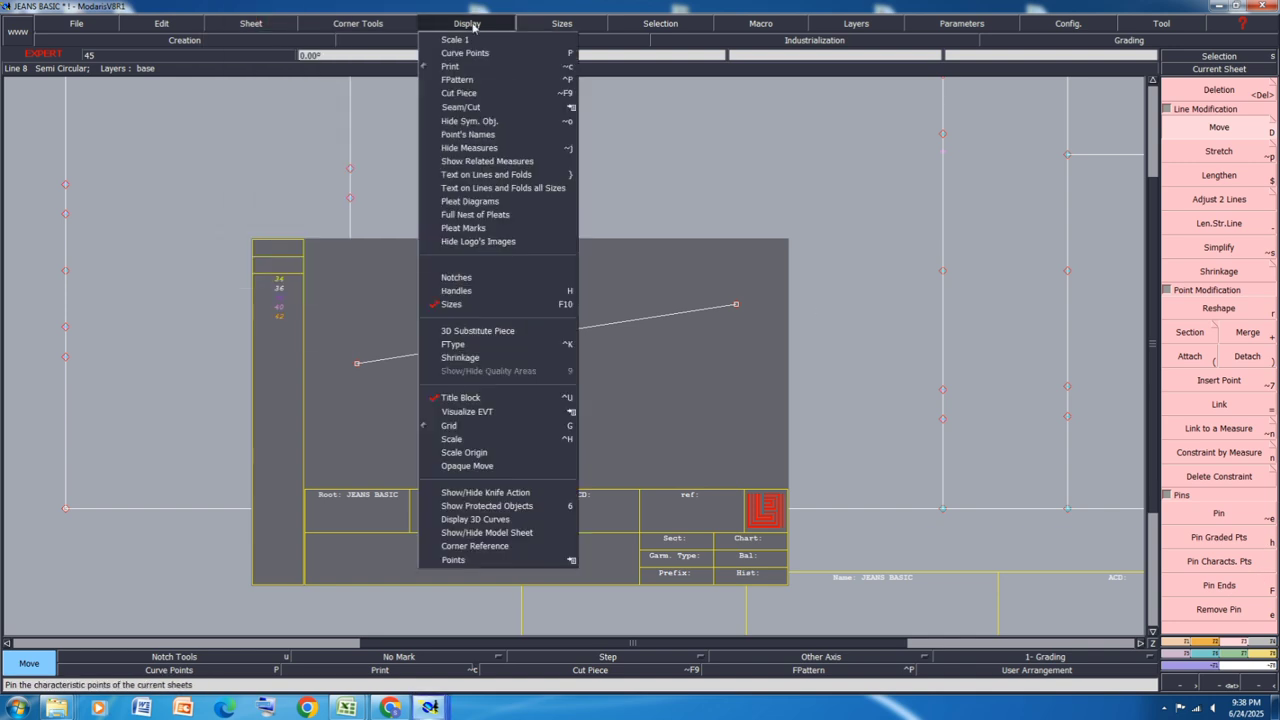
click(486, 290)
scroll(509, 371, up, 2)
key(r)
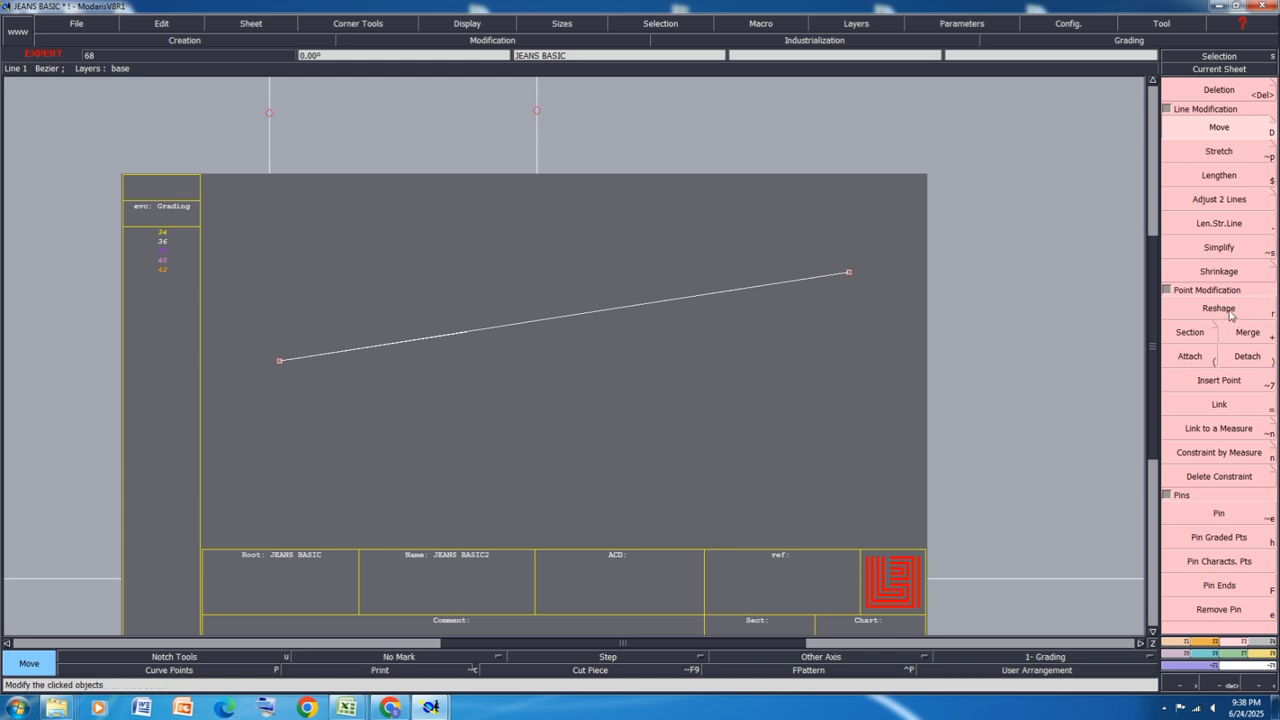
drag(464, 336, 647, 341)
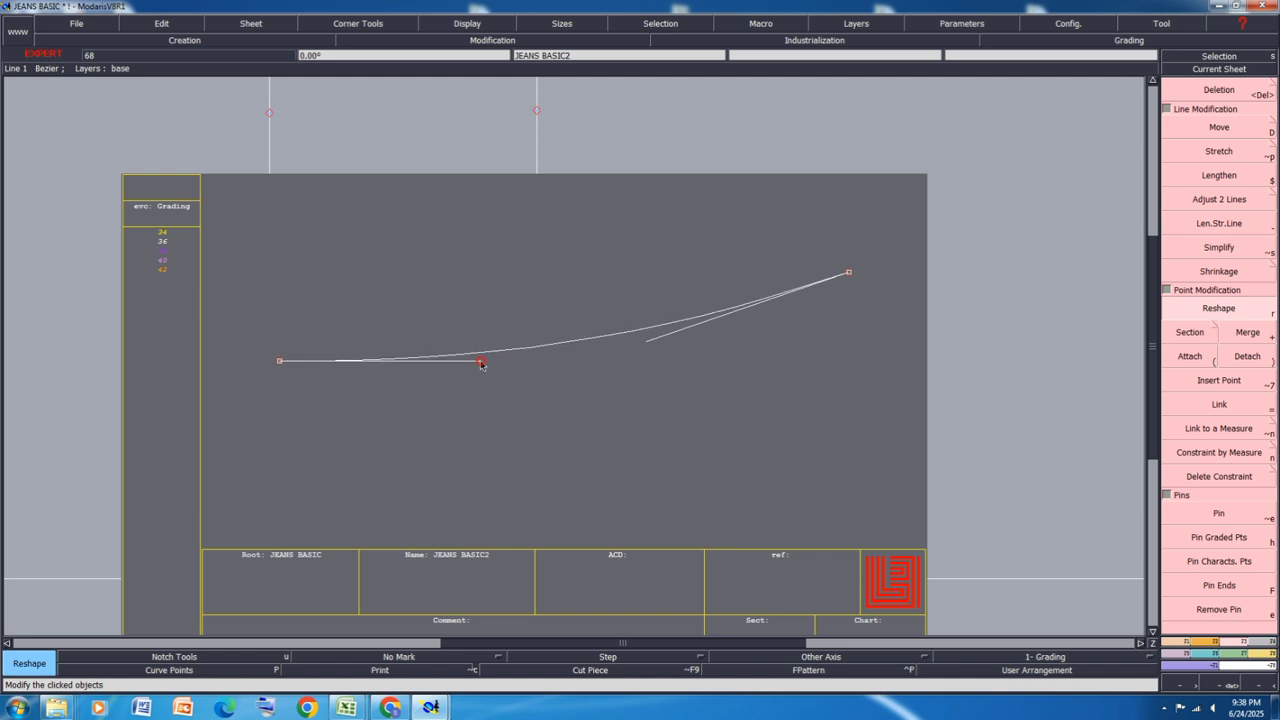
click(479, 360)
drag(648, 342, 660, 346)
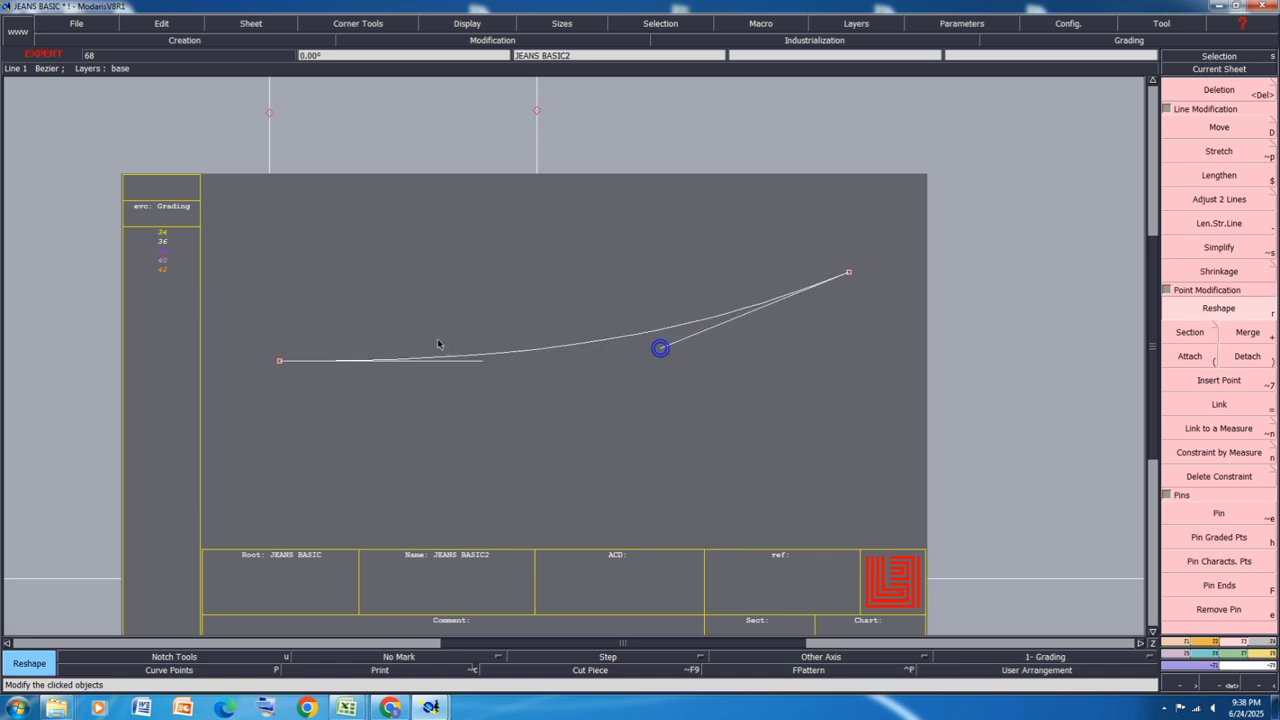
key(s)
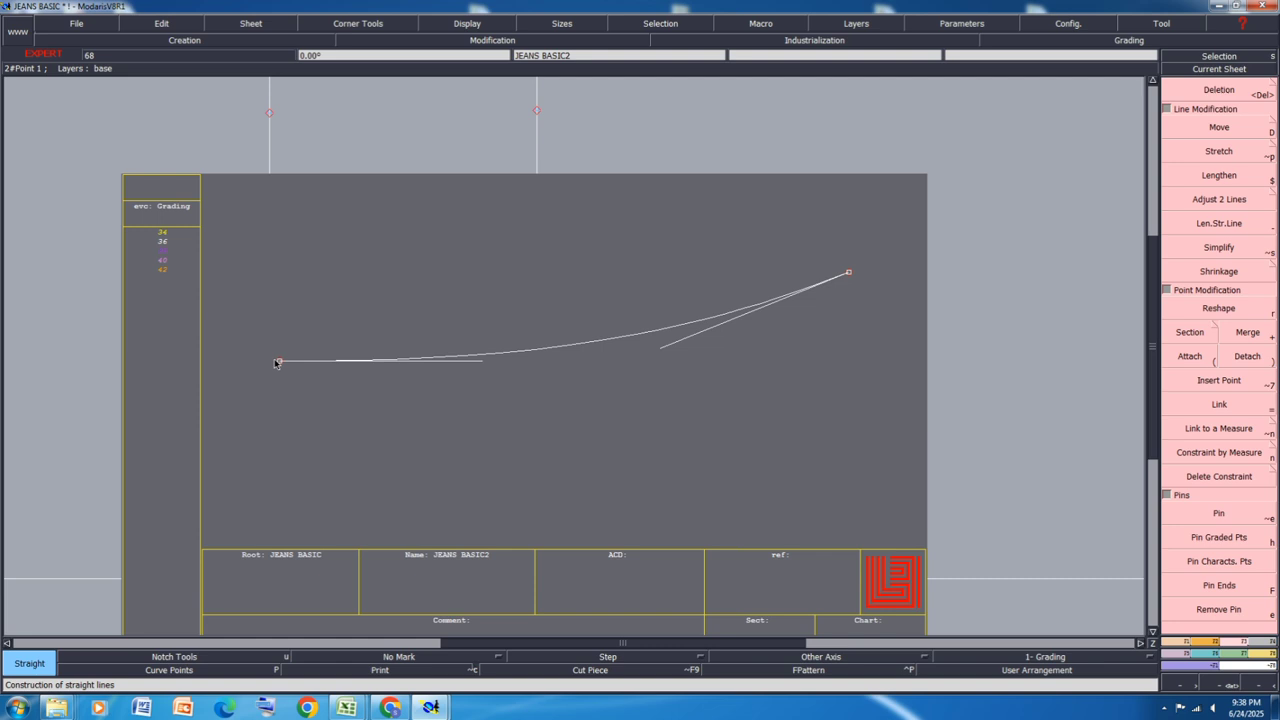
click(280, 361)
text(0)
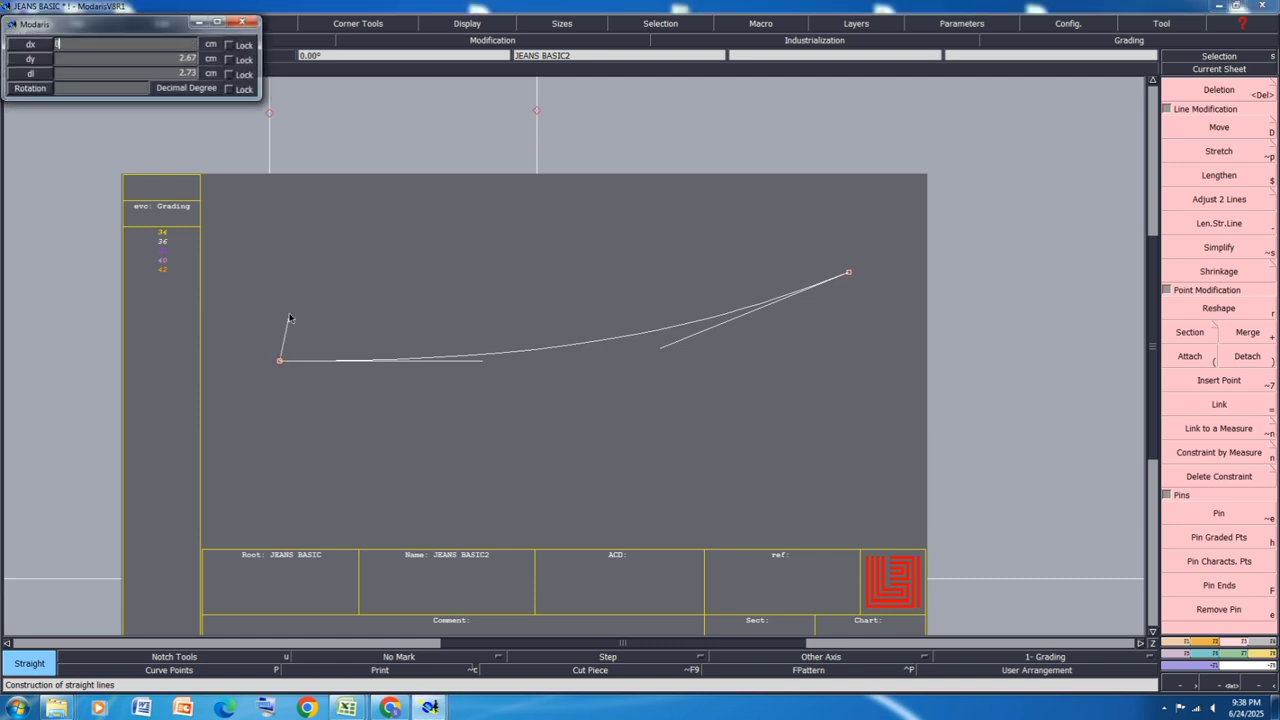
key(Tab)
text(4.4)
key(Return)
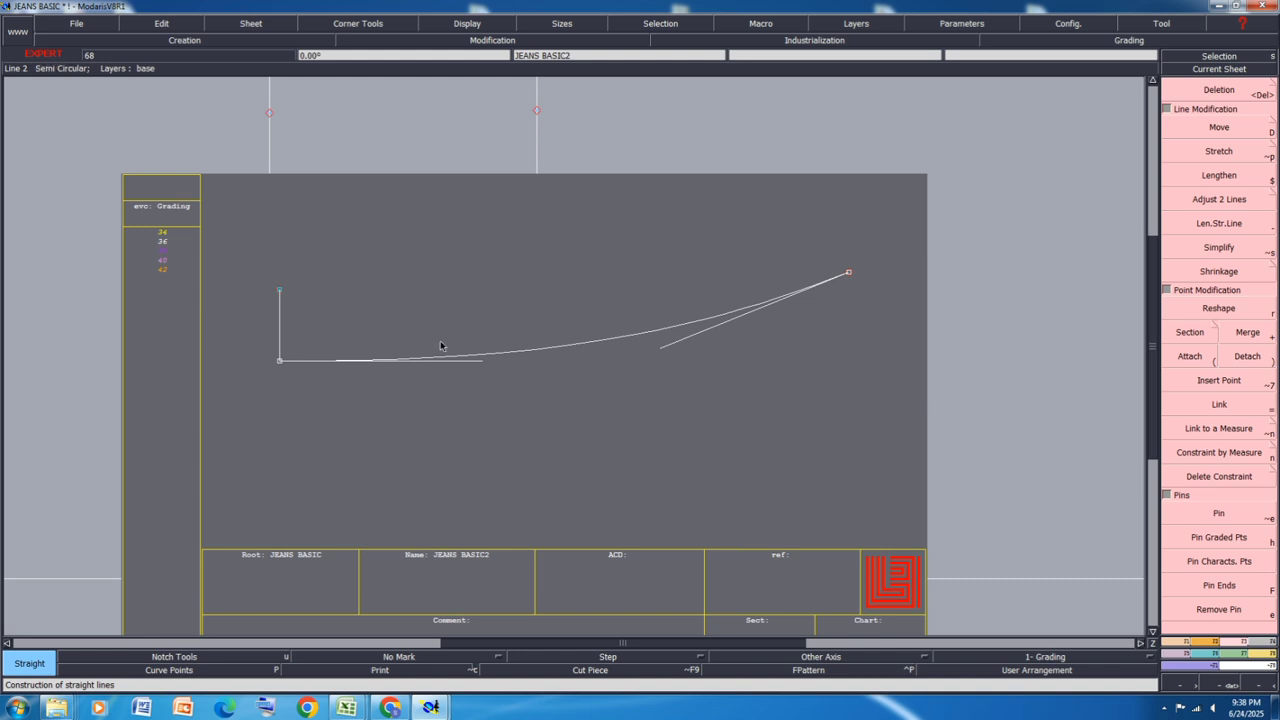
key(ctrl+z)
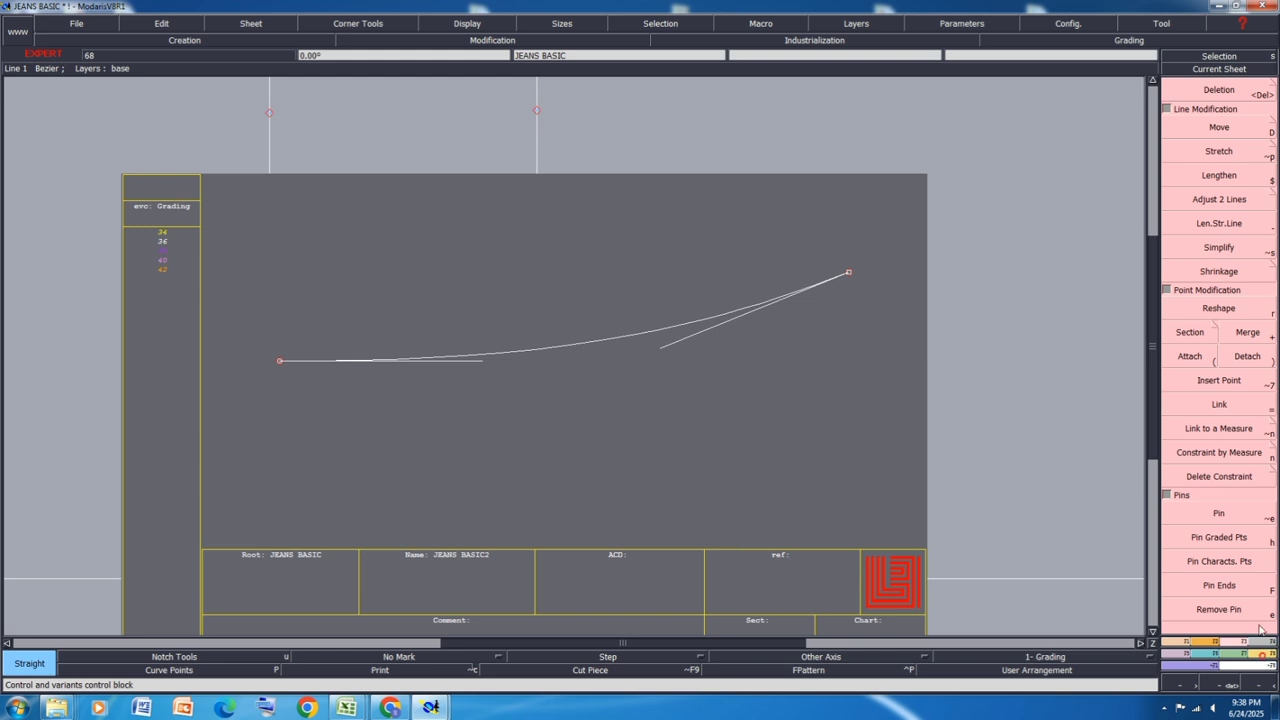
Step: Add a dynamic length measure along the Bezier curve and consult the Excel size chart to compare the waist value
key(shift+l)
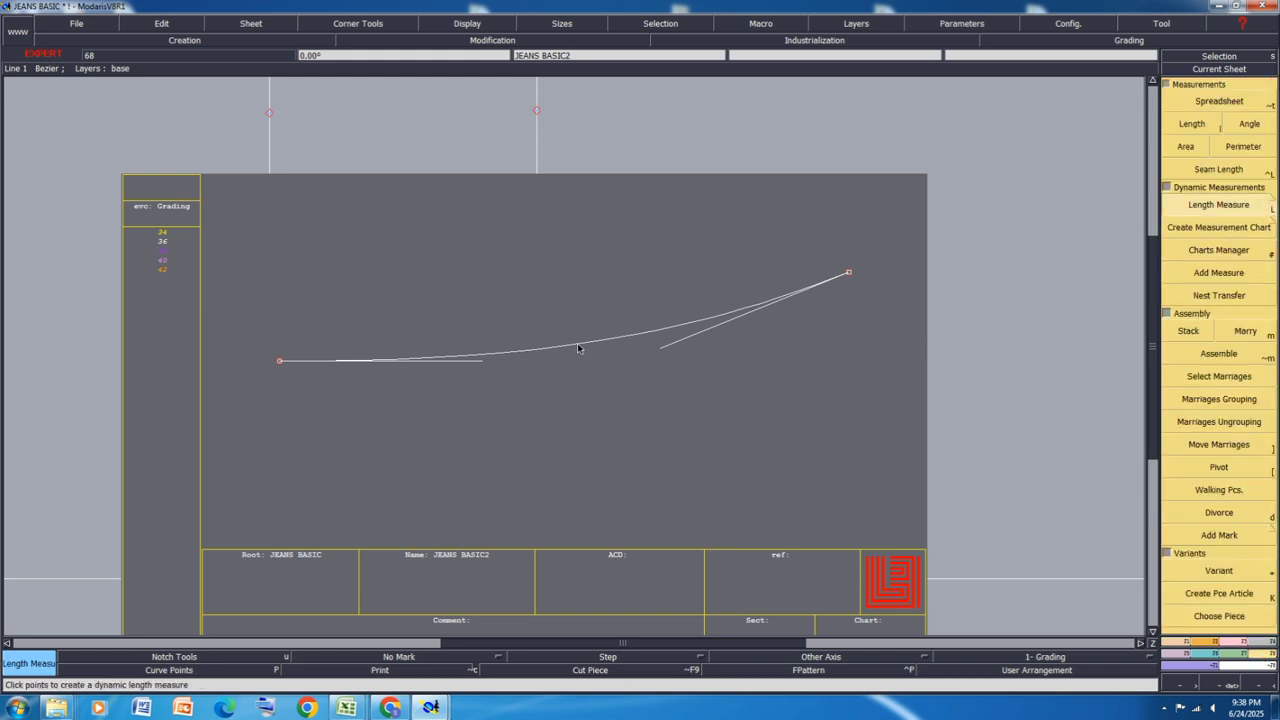
click(578, 348)
click(1003, 246)
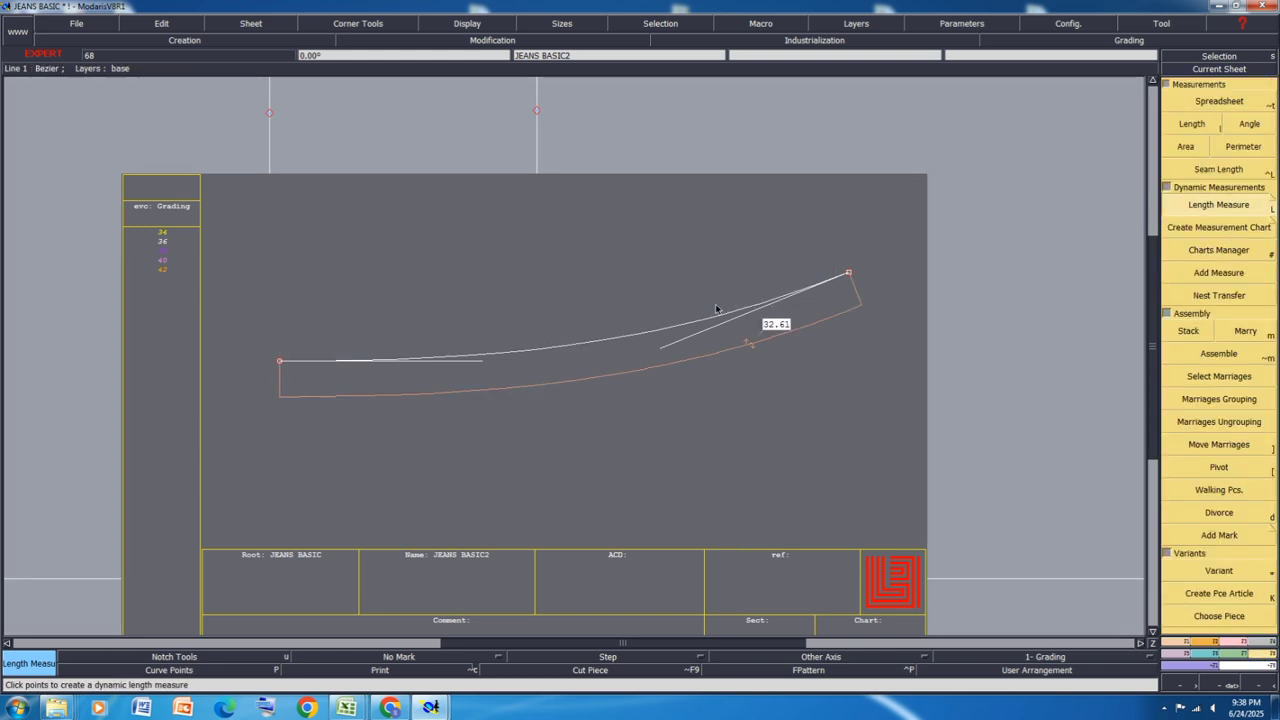
mouse_move(346, 708)
click(420, 660)
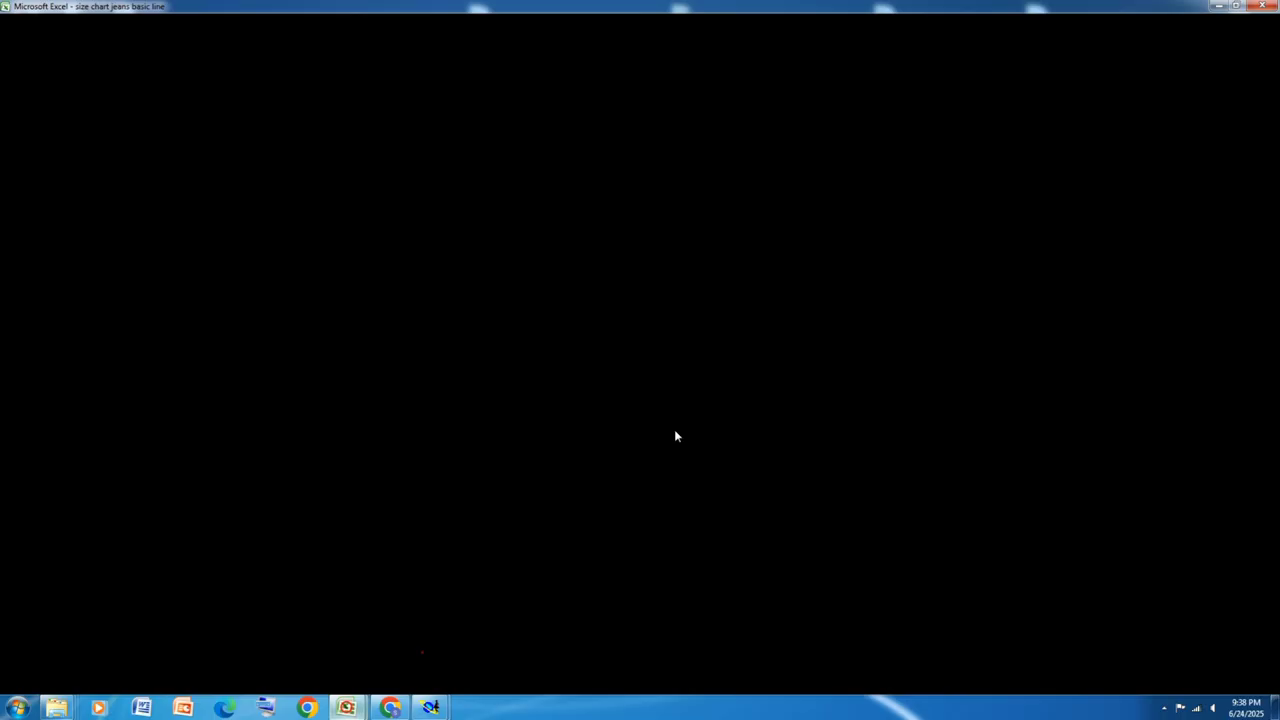
click(1222, 8)
scroll(1255, 145, up, 5)
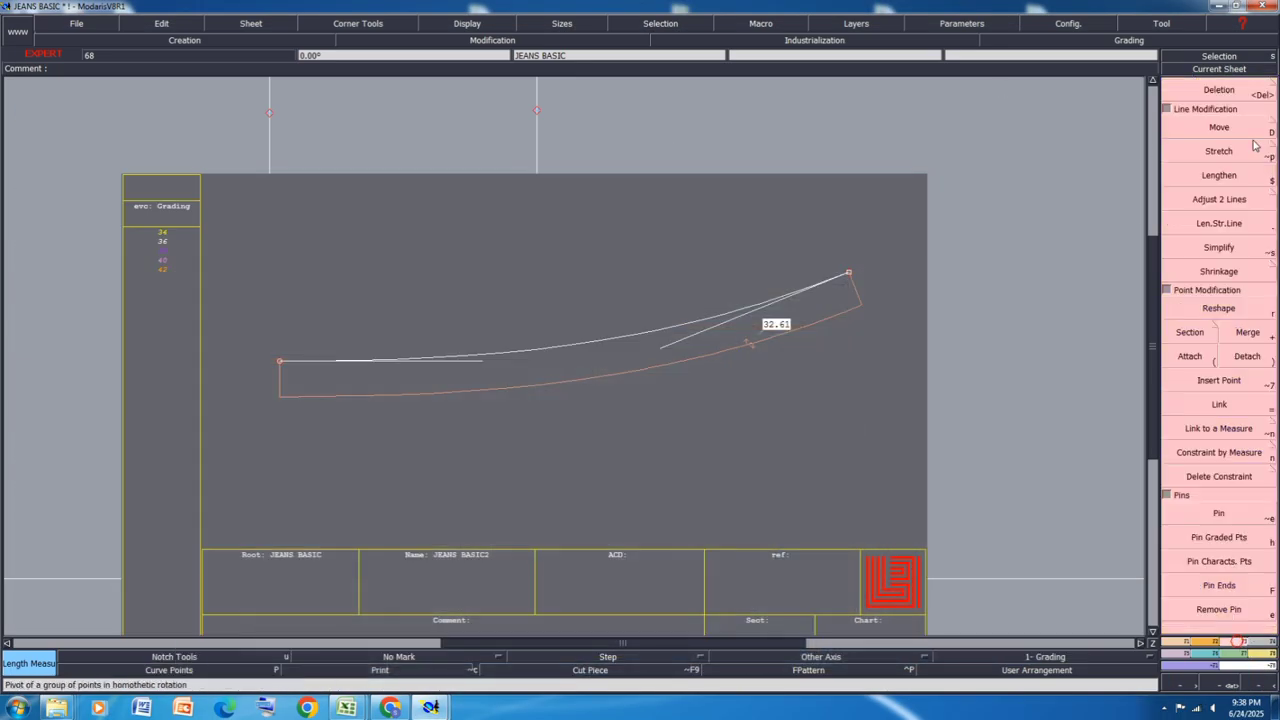
Step: Move the curve's right endpoint horizontally by -0.25 cm and again by -0.10 cm, with a vertical shift of 0
click(1238, 127)
click(850, 272)
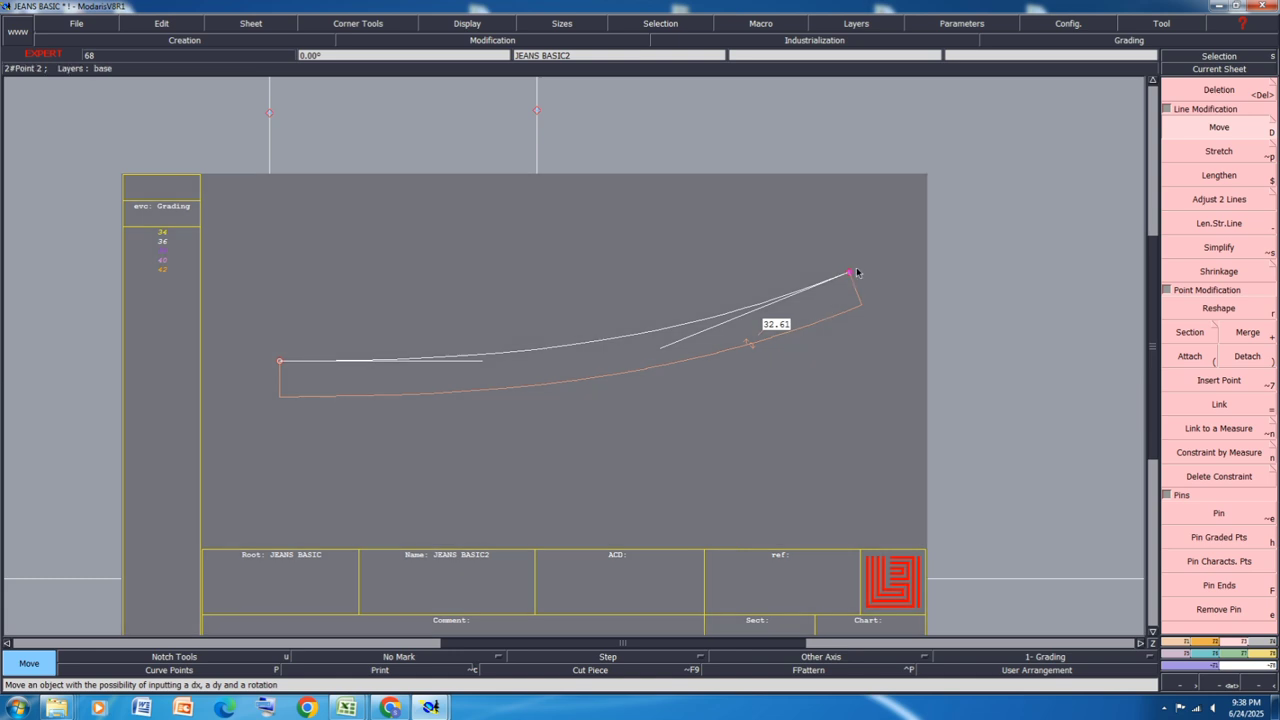
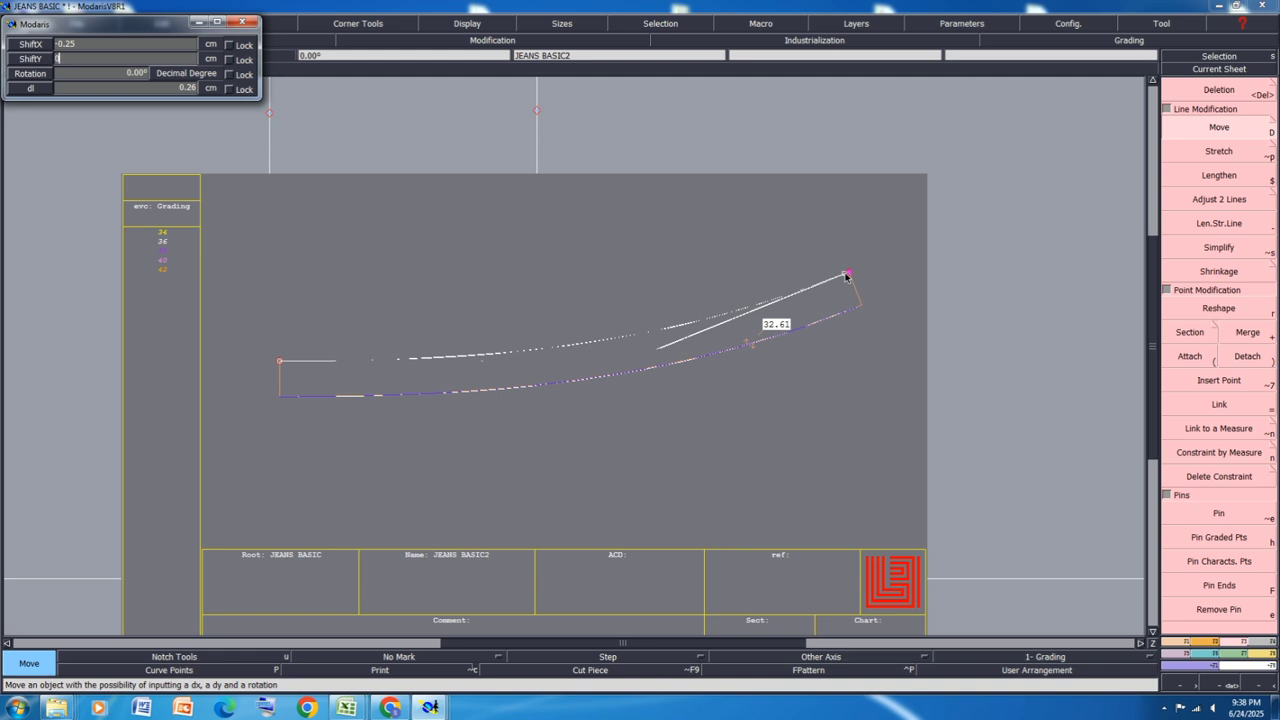
key(Return)
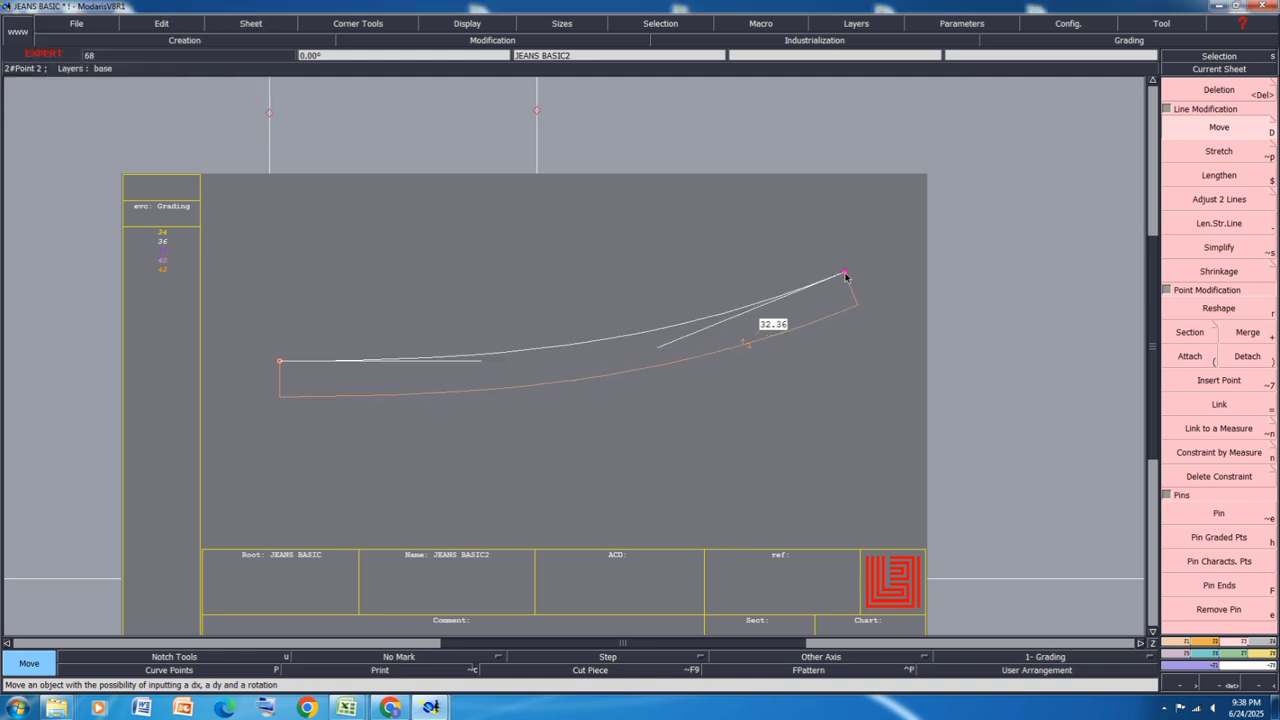
click(845, 277)
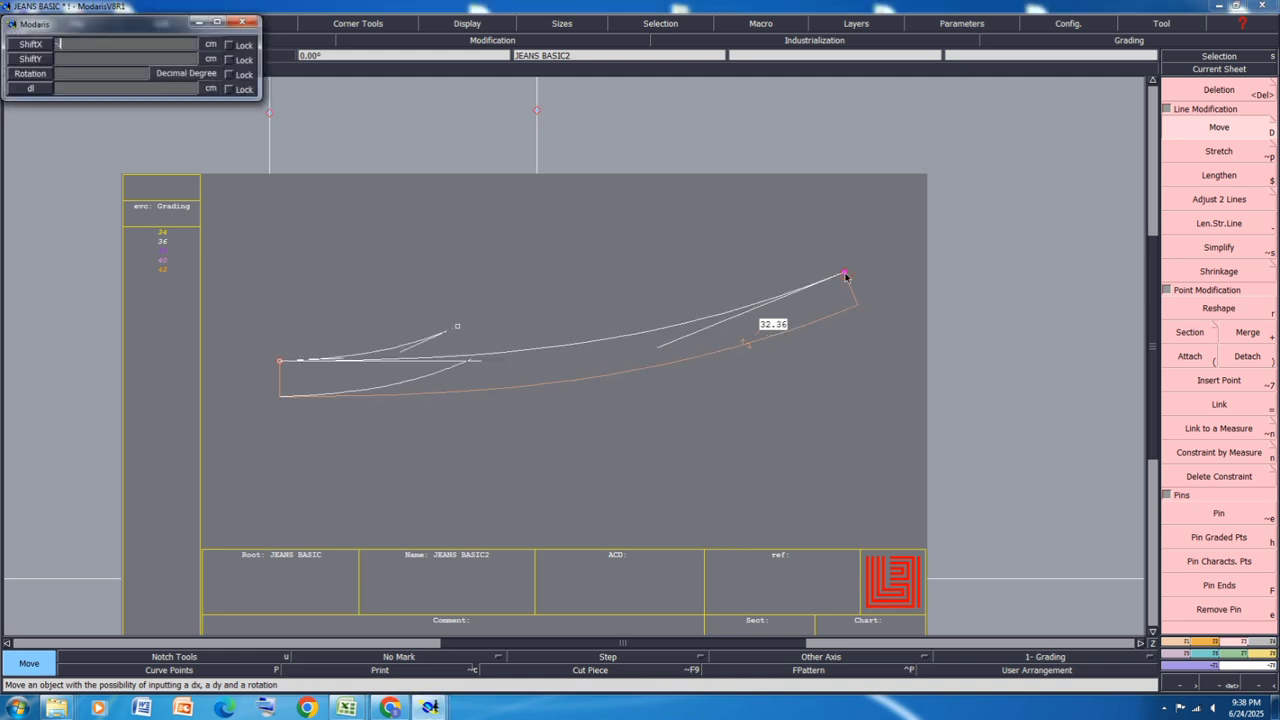
text(-.1)
key(Return)
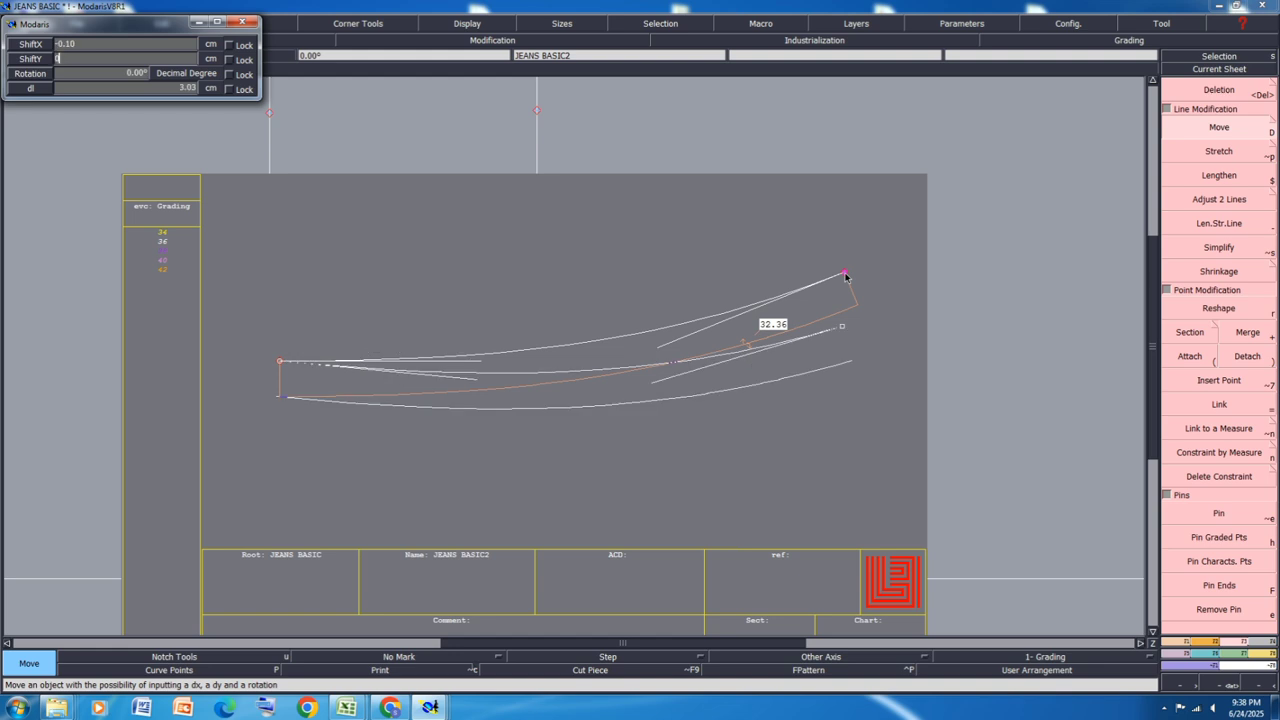
text(0)
key(Return)
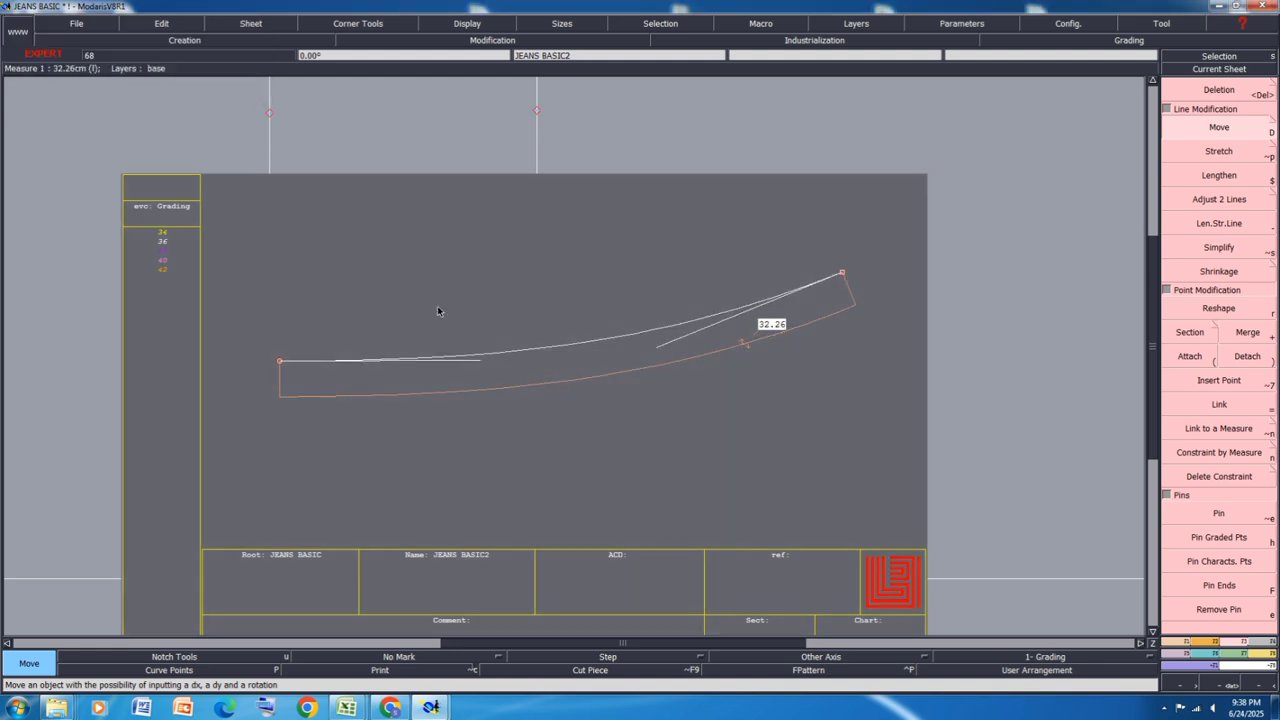
key(l)
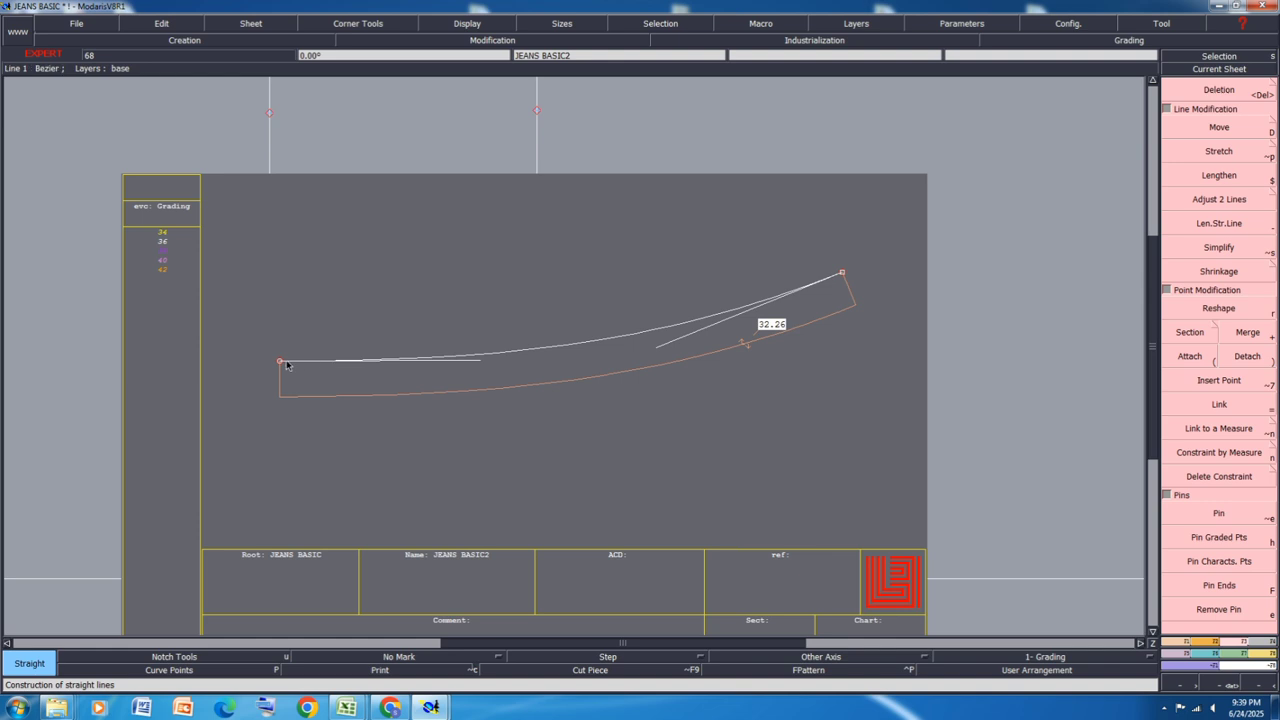
click(280, 362)
click(285, 394)
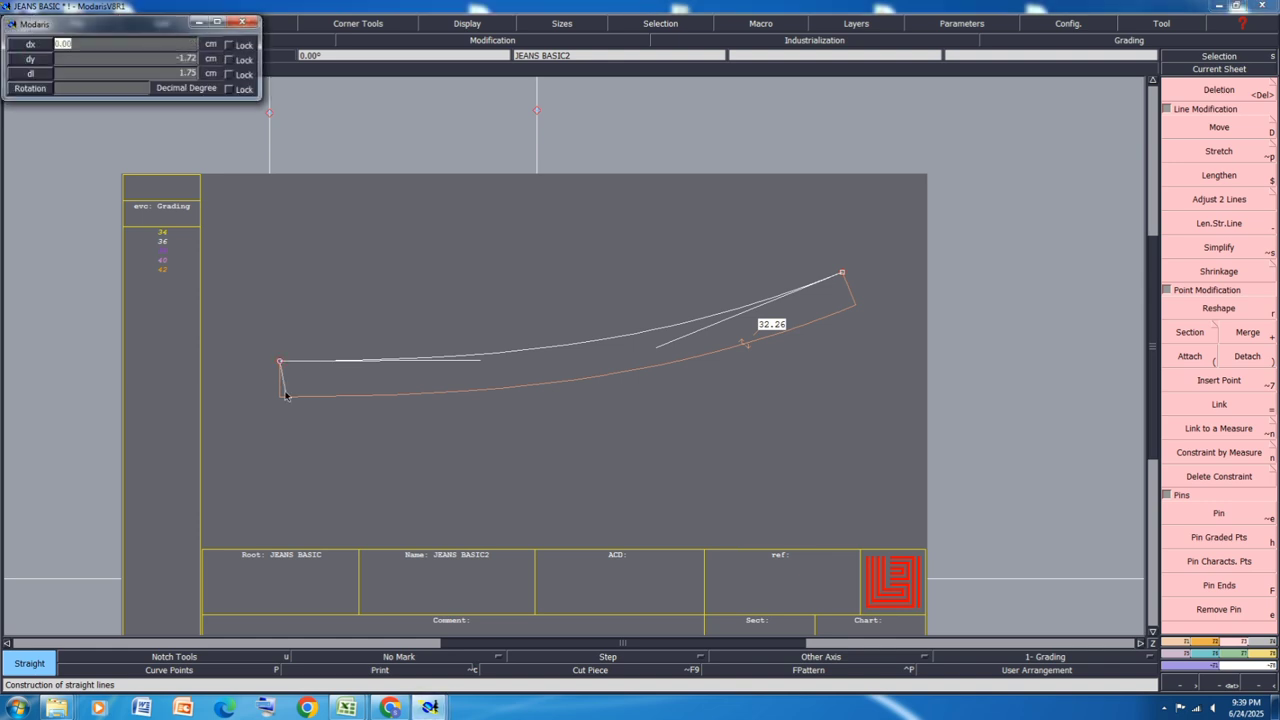
key(Return)
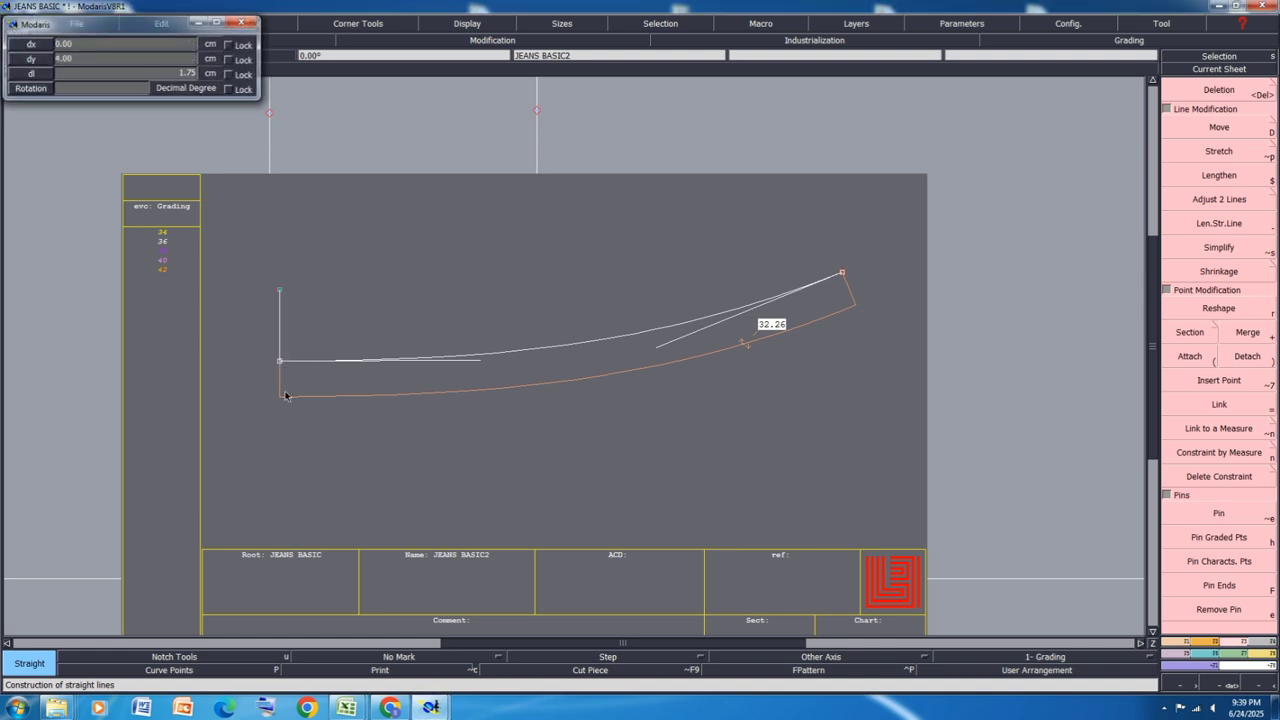
key(Escape)
key(ctrl+z)
Step: Draw a vertical straight line about 4 cm down from the curve's left endpoint and create a parallel of the curve through its lower end
click(280, 363)
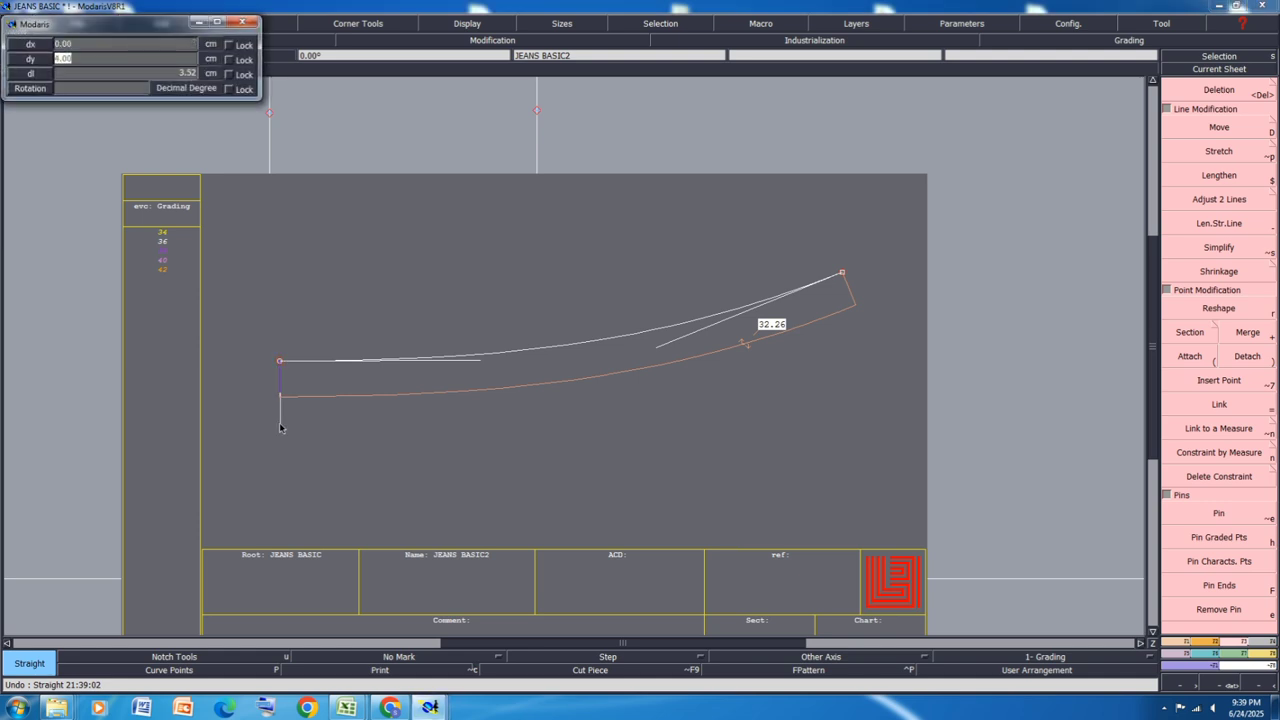
click(280, 428)
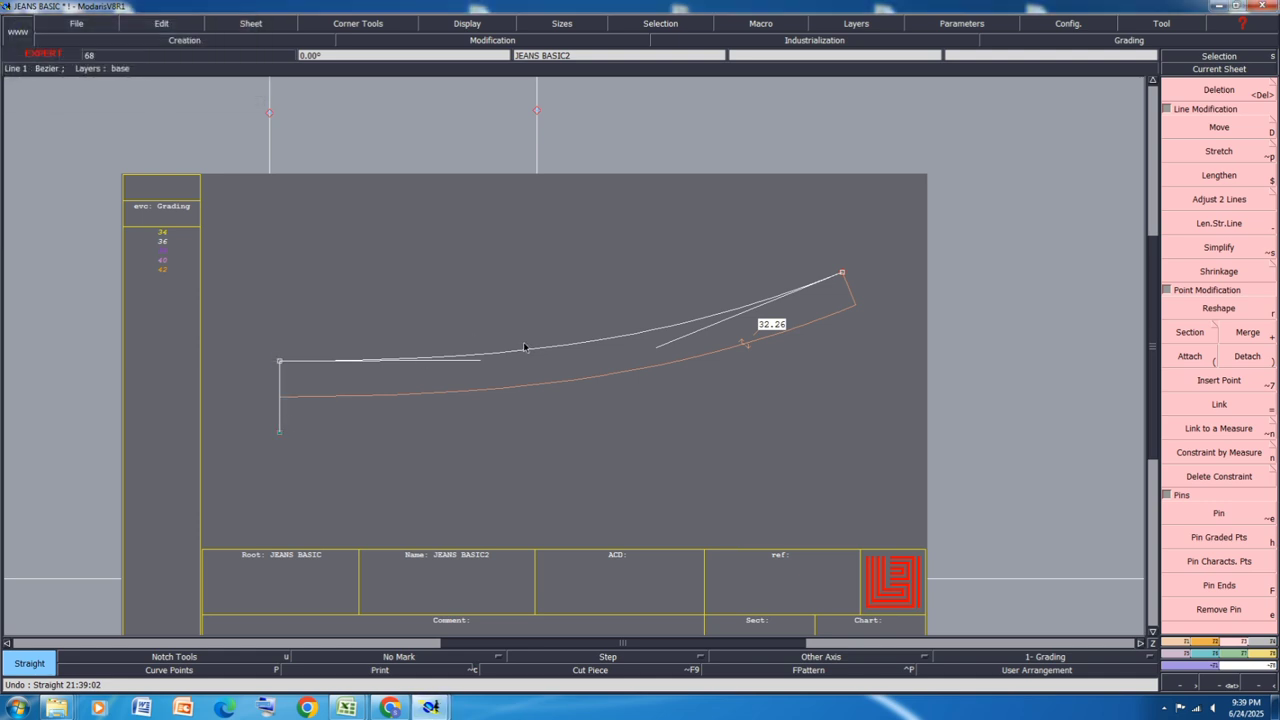
click(1181, 643)
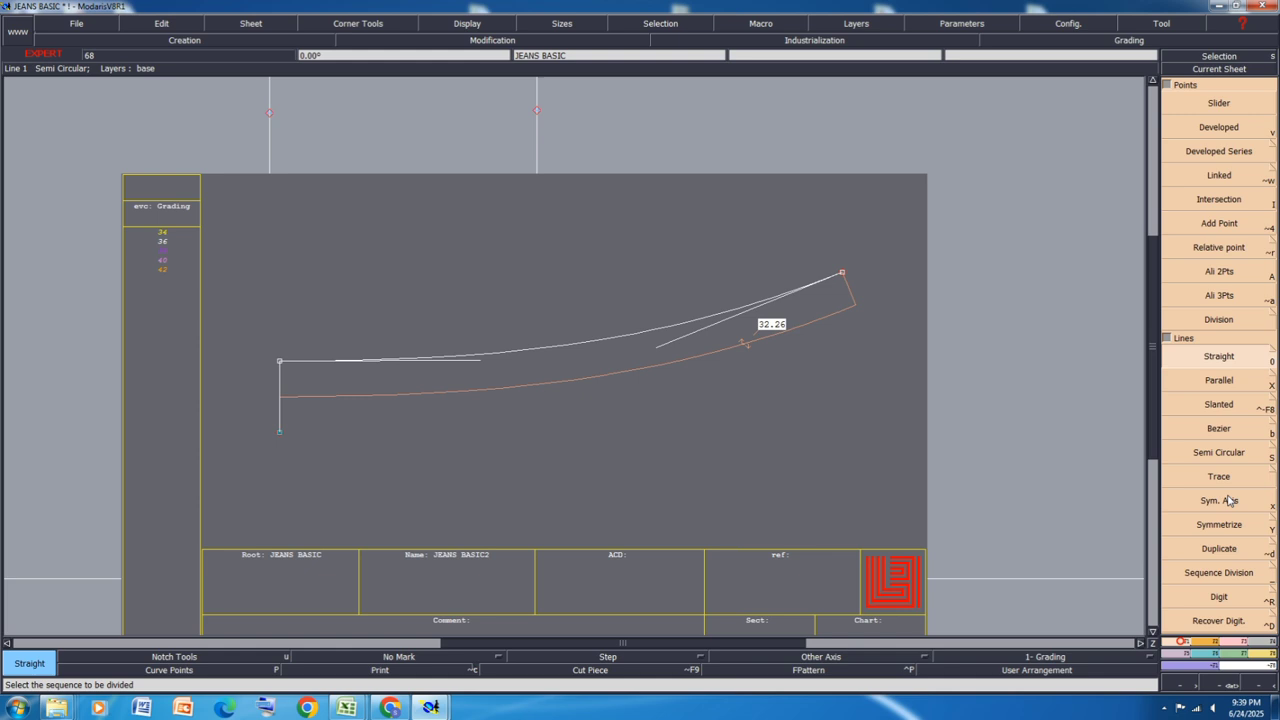
click(1225, 380)
click(592, 375)
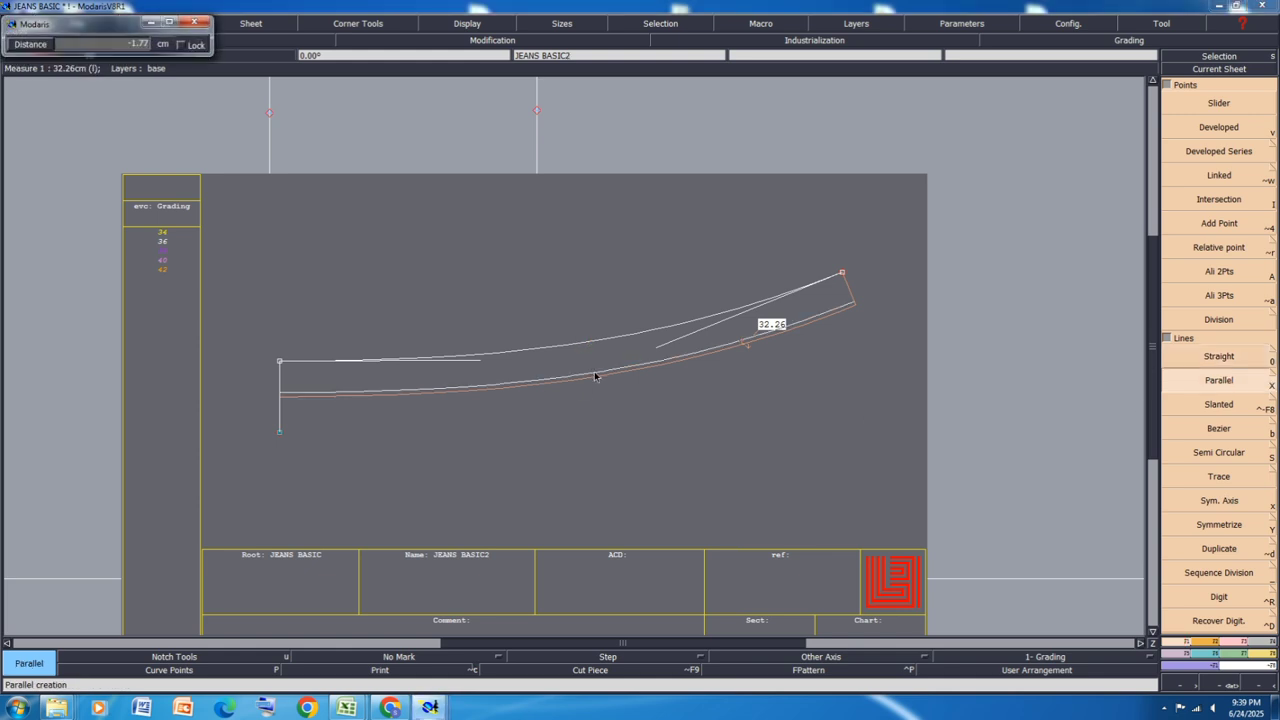
text(10.48)
key(Return)
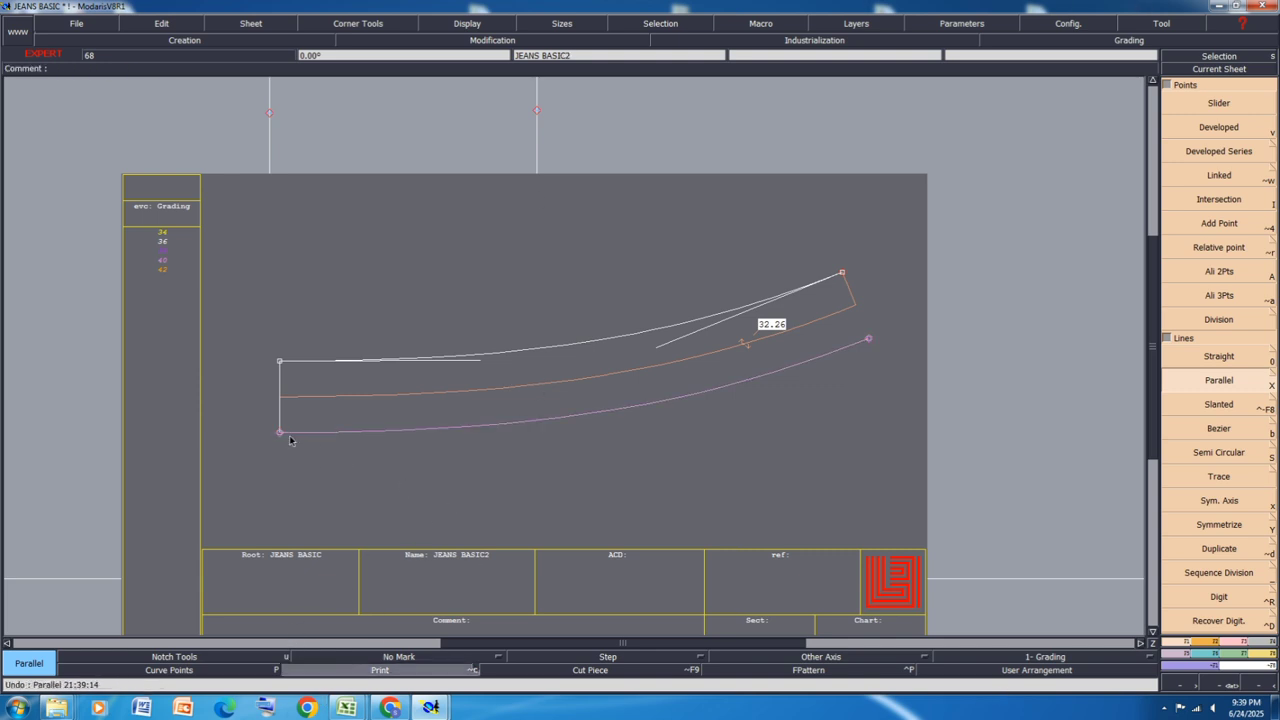
Step: Draw a Bezier line connecting the left and right ends of the parallel guide curve
key(b)
click(280, 433)
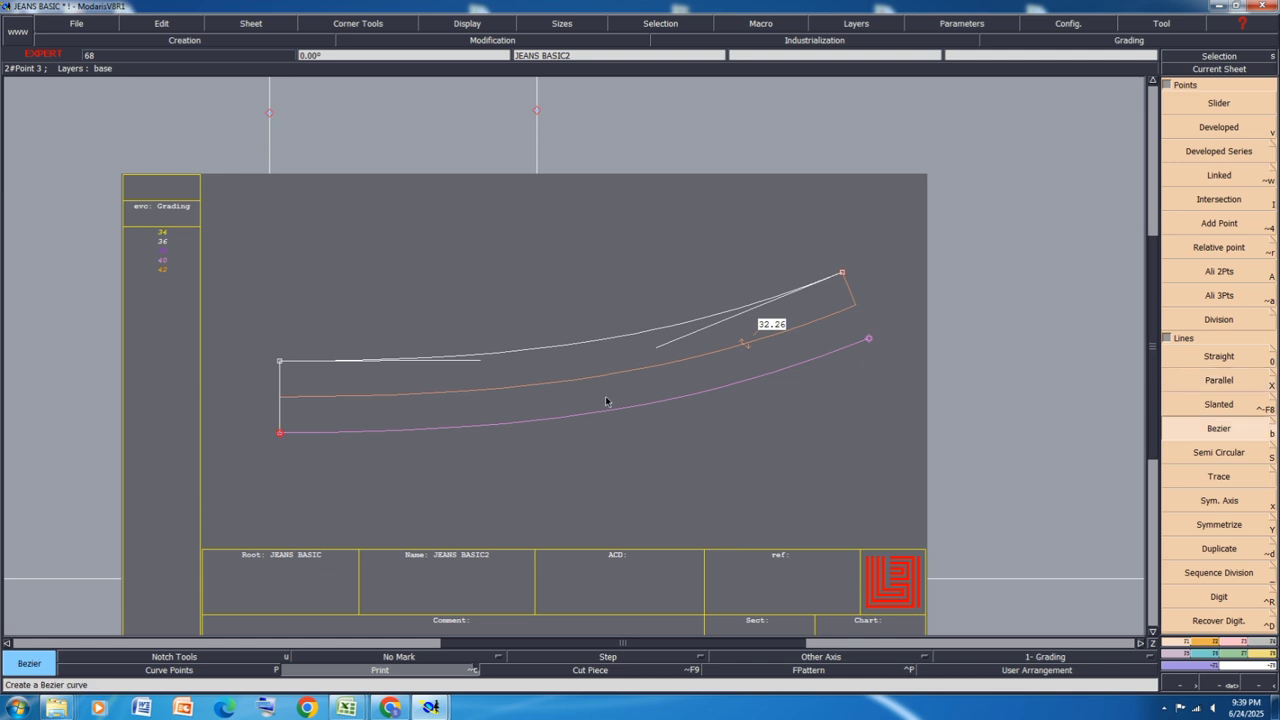
click(869, 340)
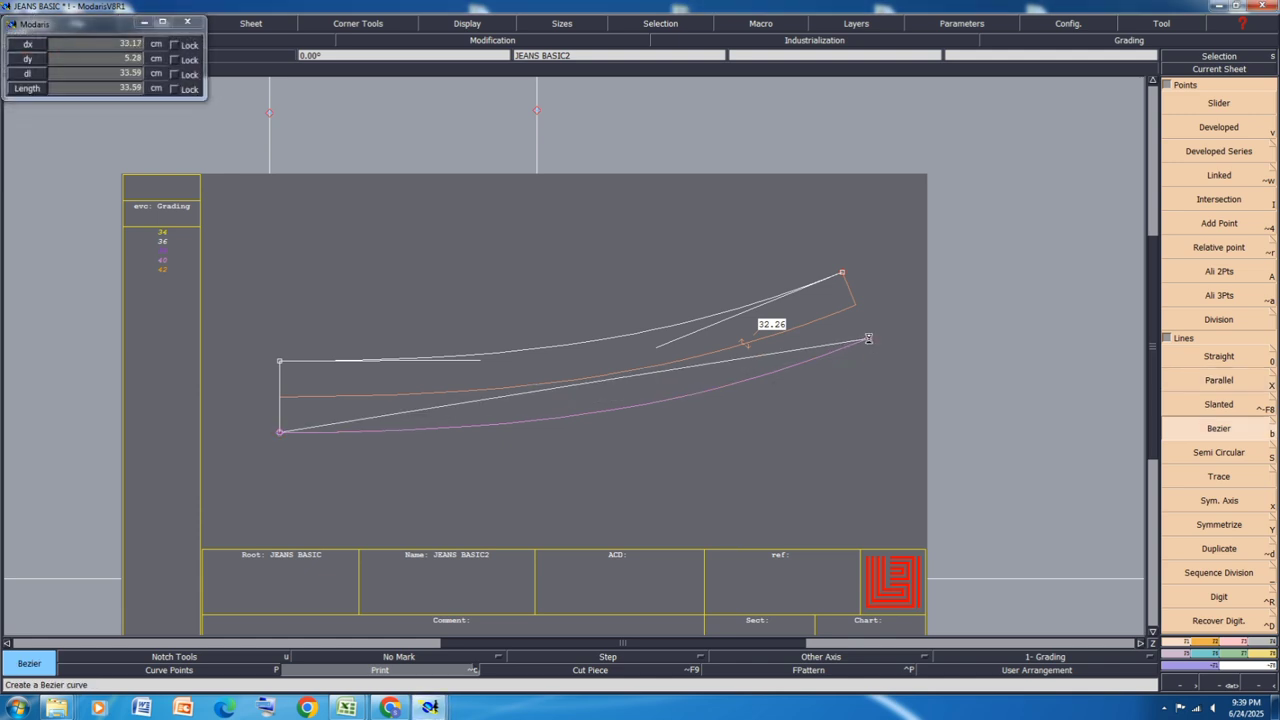
Step: Reshape the lower Bezier line with its two handles until it follows the parallel guide curve
click(1231, 641)
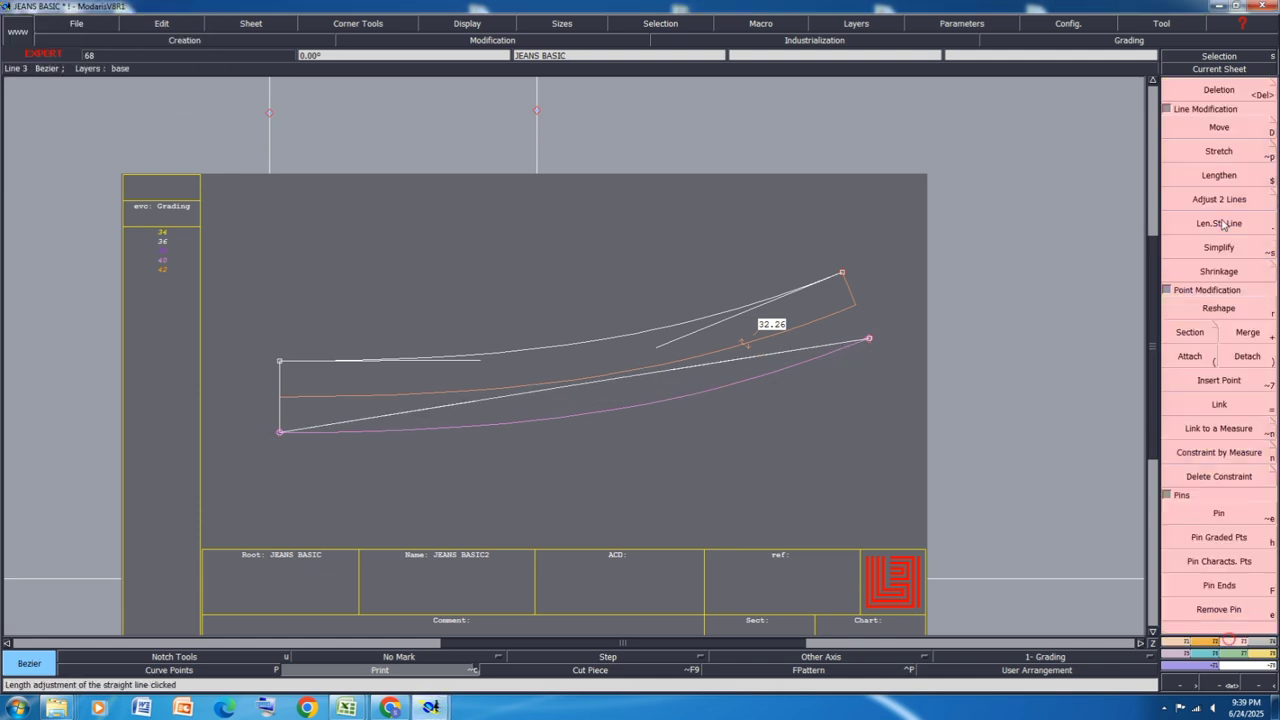
click(1222, 308)
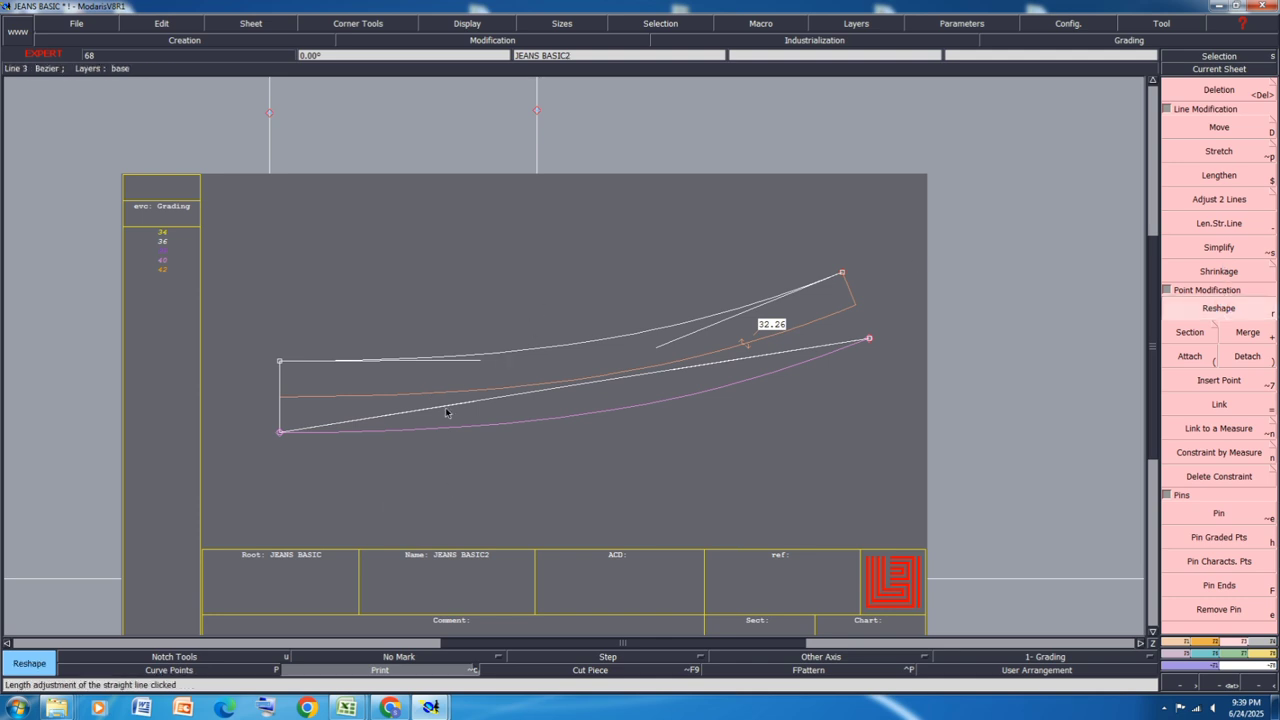
click(512, 432)
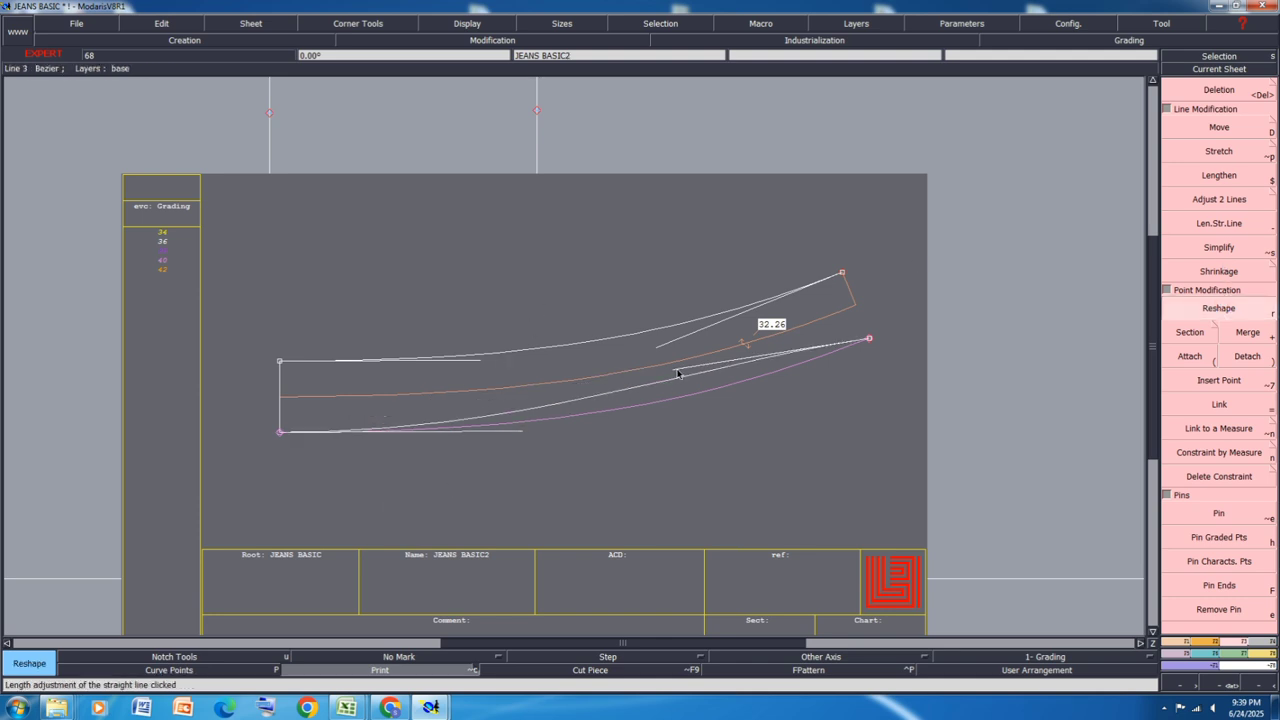
click(657, 420)
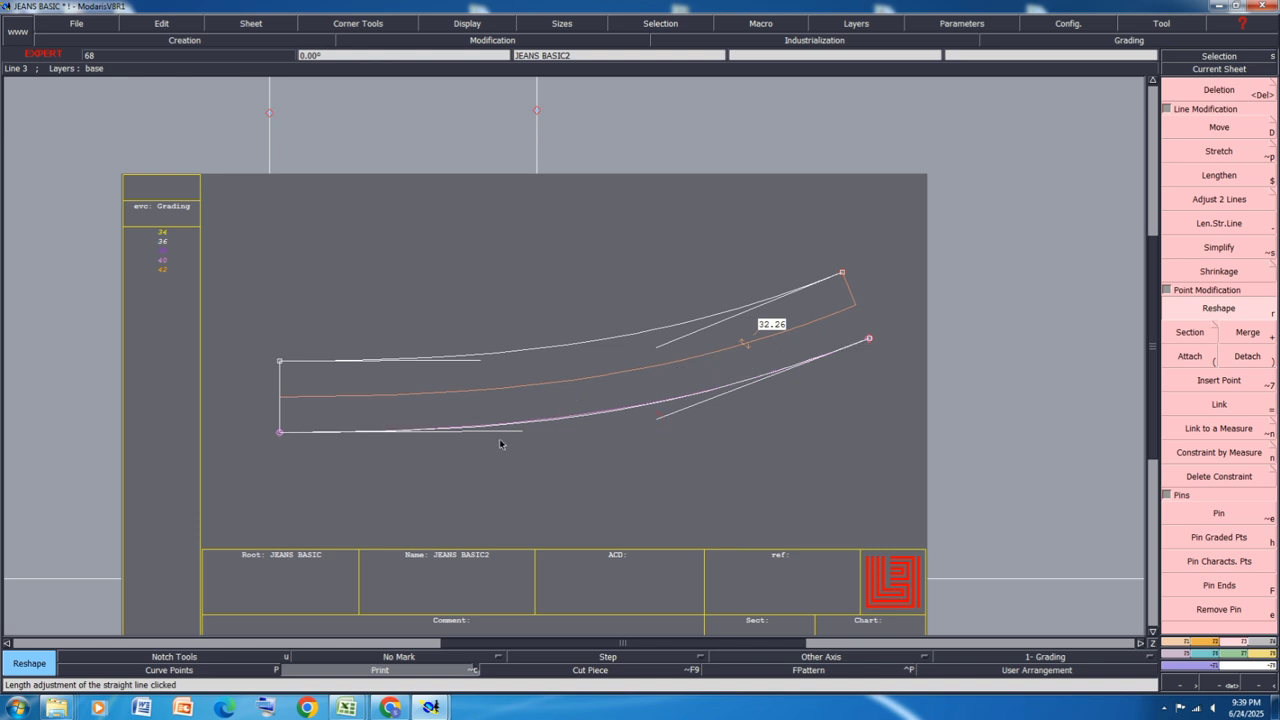
scroll(514, 462, up, 1)
click(525, 417)
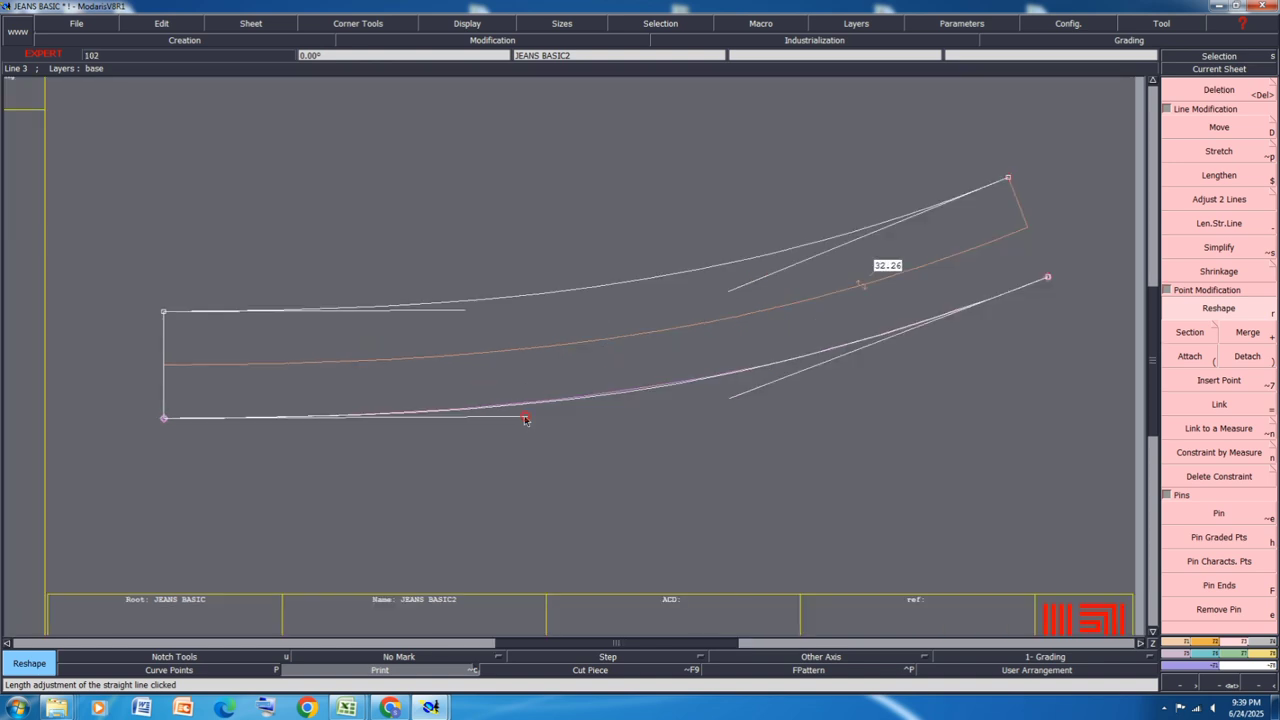
click(525, 415)
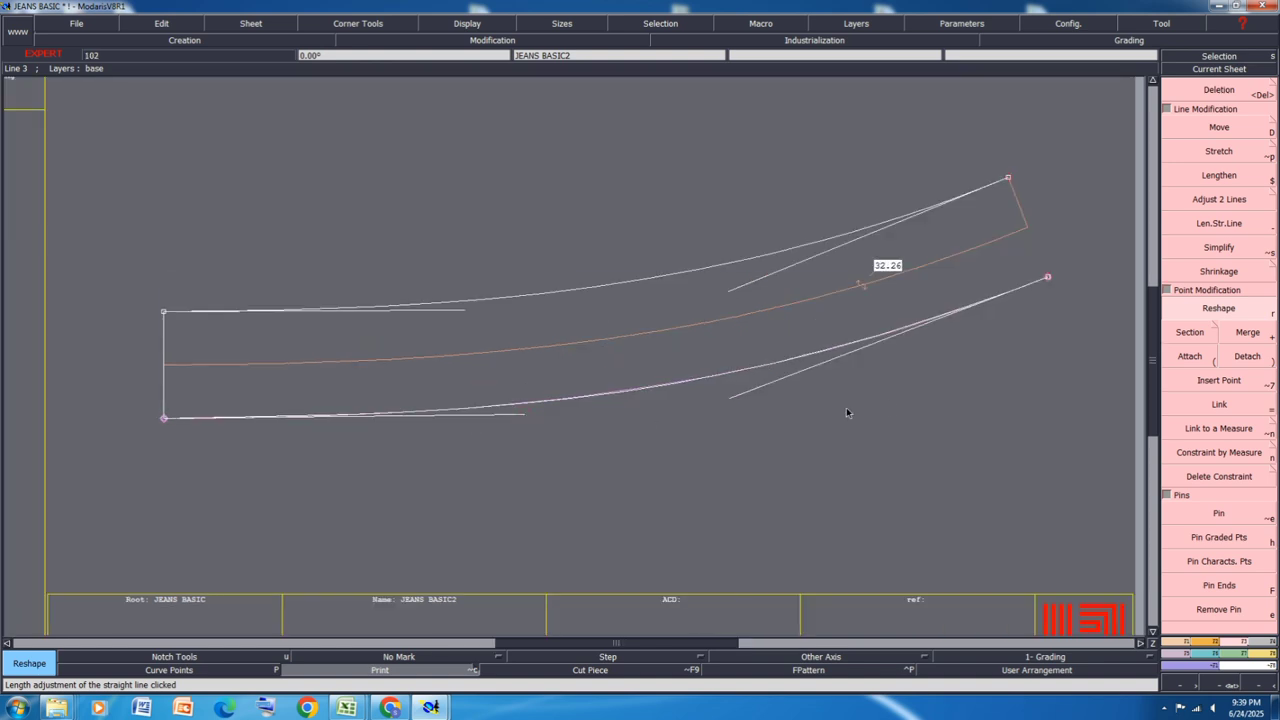
click(735, 402)
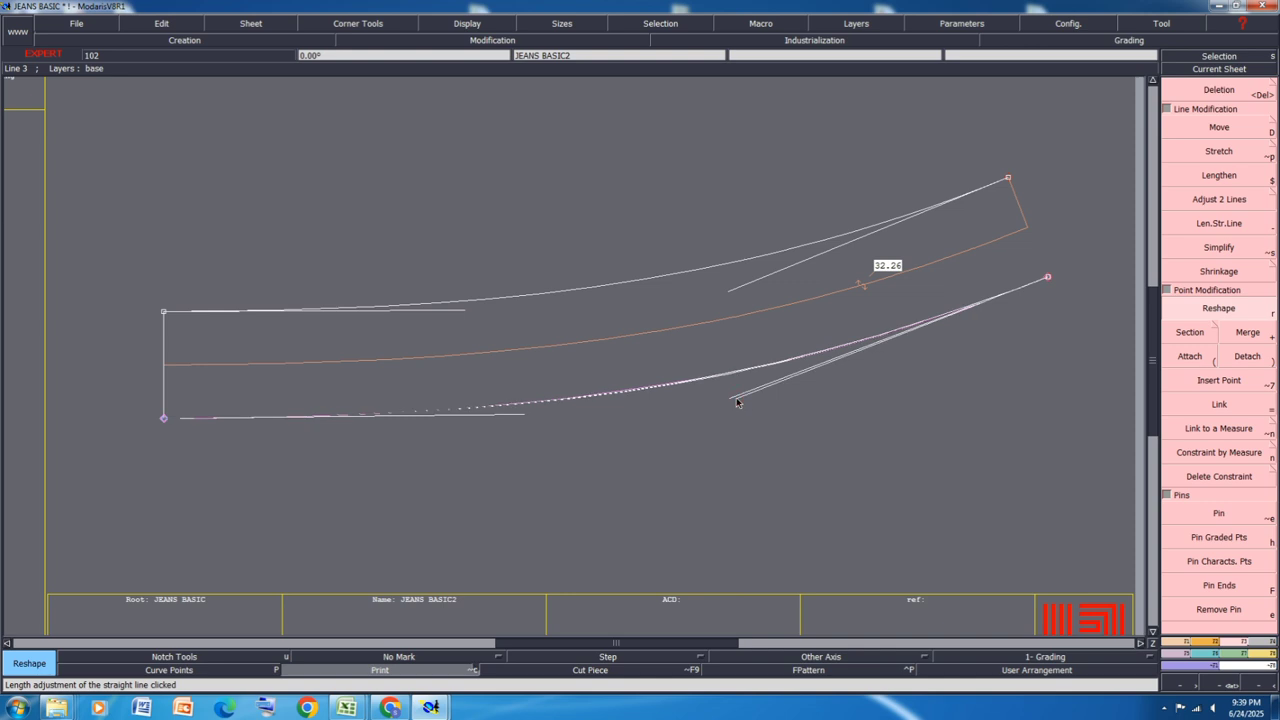
click(738, 403)
click(737, 403)
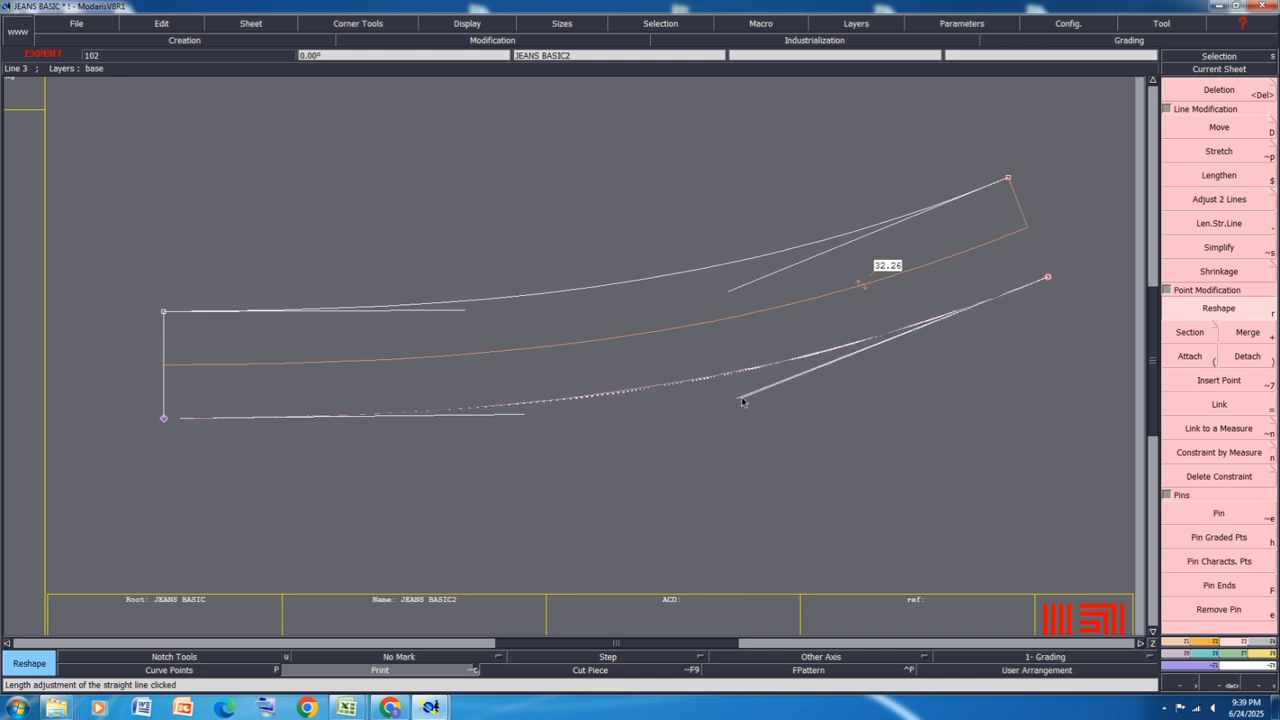
click(743, 398)
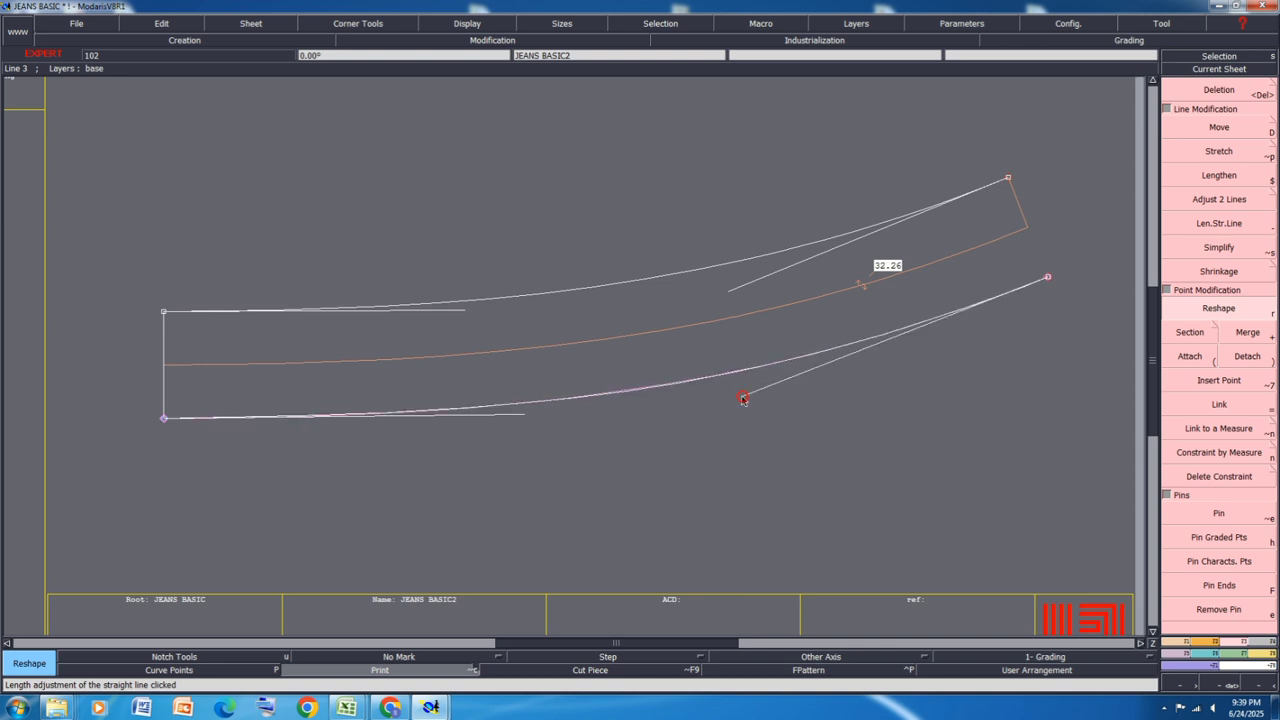
Step: Close the waistband's right end with a straight line between the right endpoints of the upper and lower curves
click(379, 672)
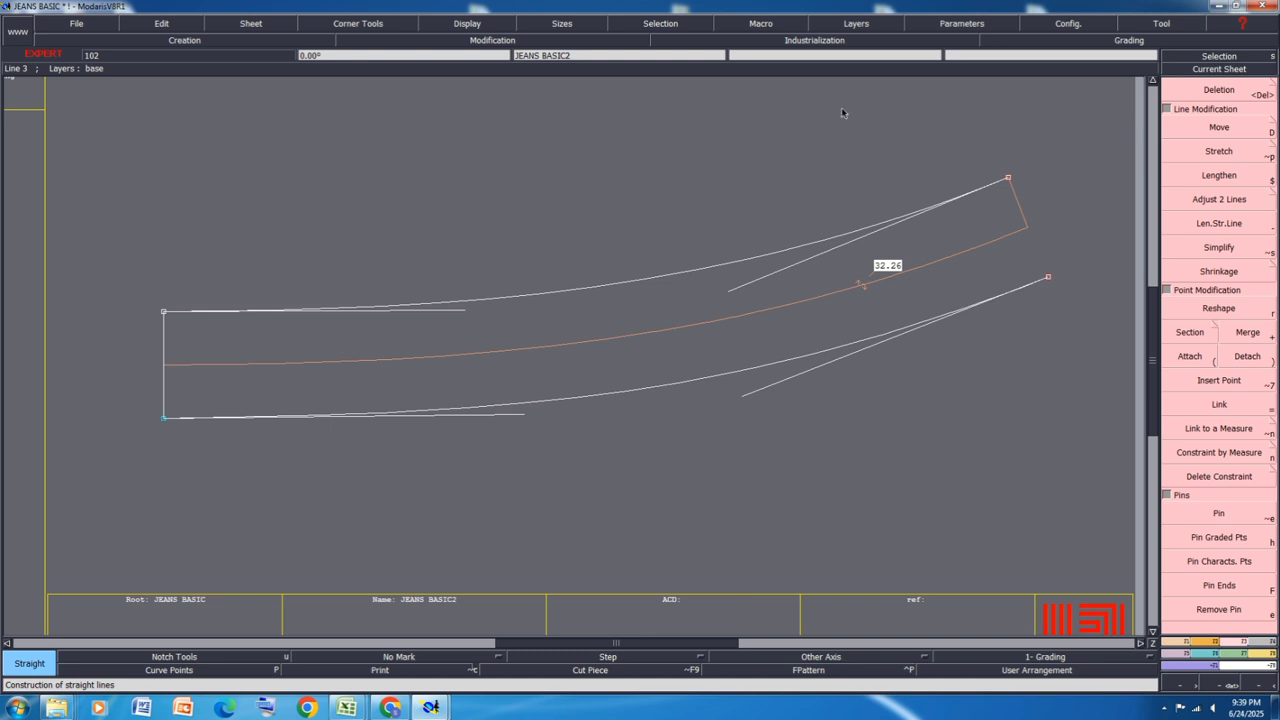
click(1007, 178)
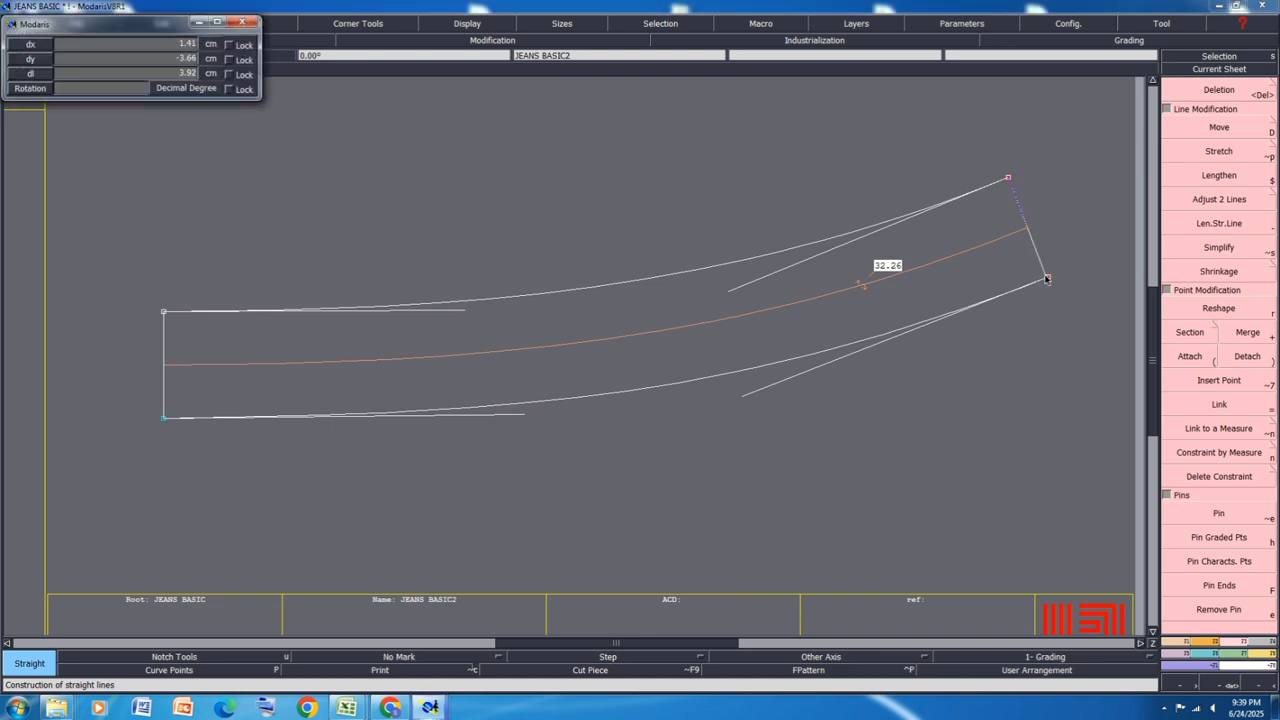
click(1047, 278)
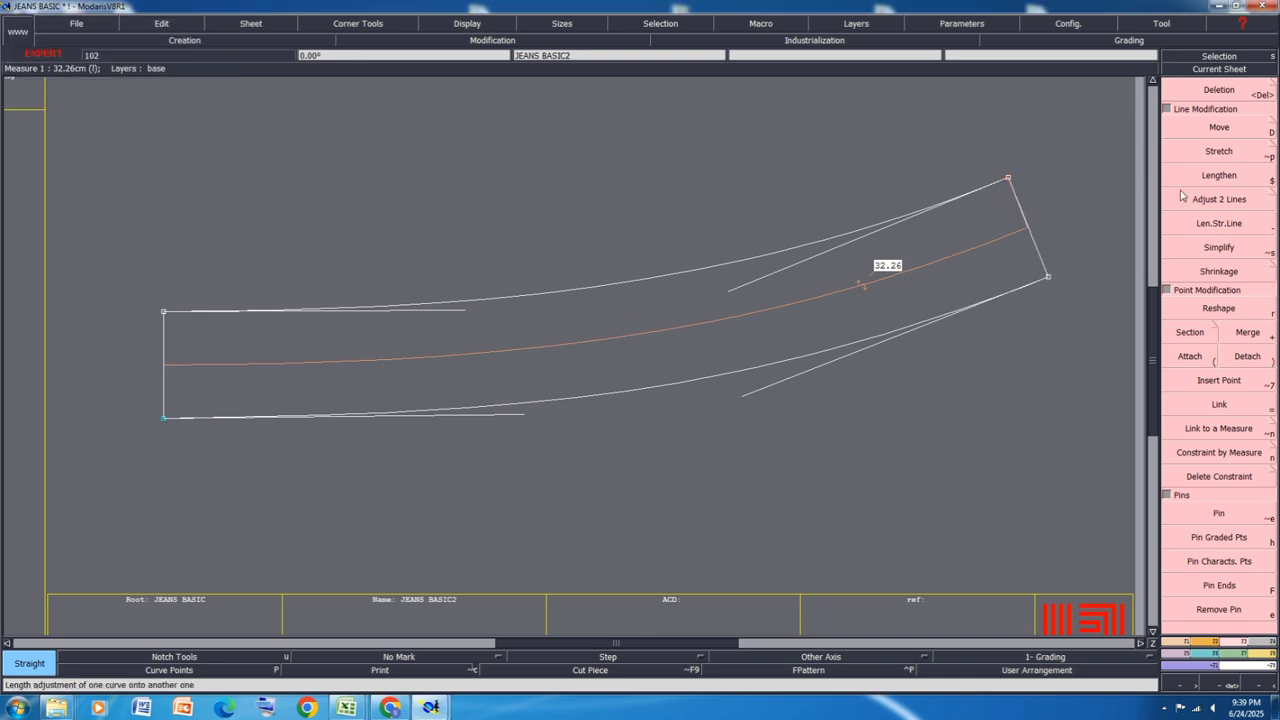
Step: Try to mirror the waistband's upper and lower curves about its left end line
click(1184, 645)
click(1219, 500)
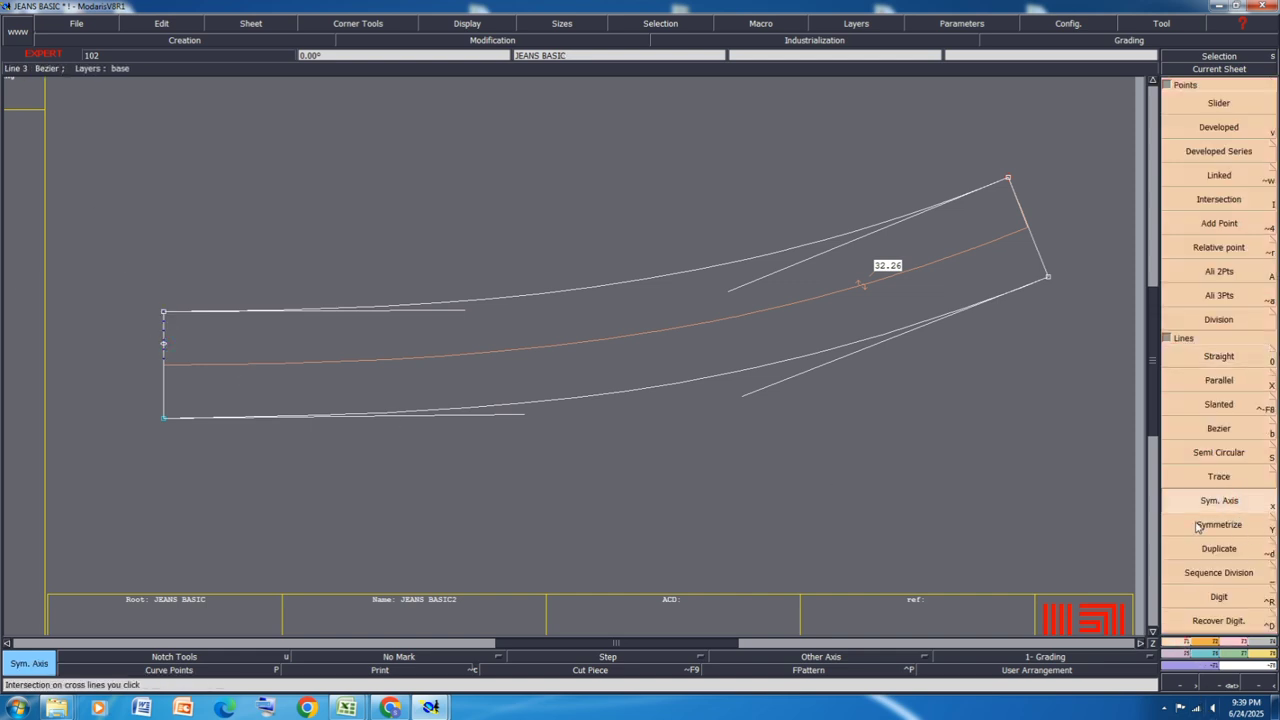
key(y)
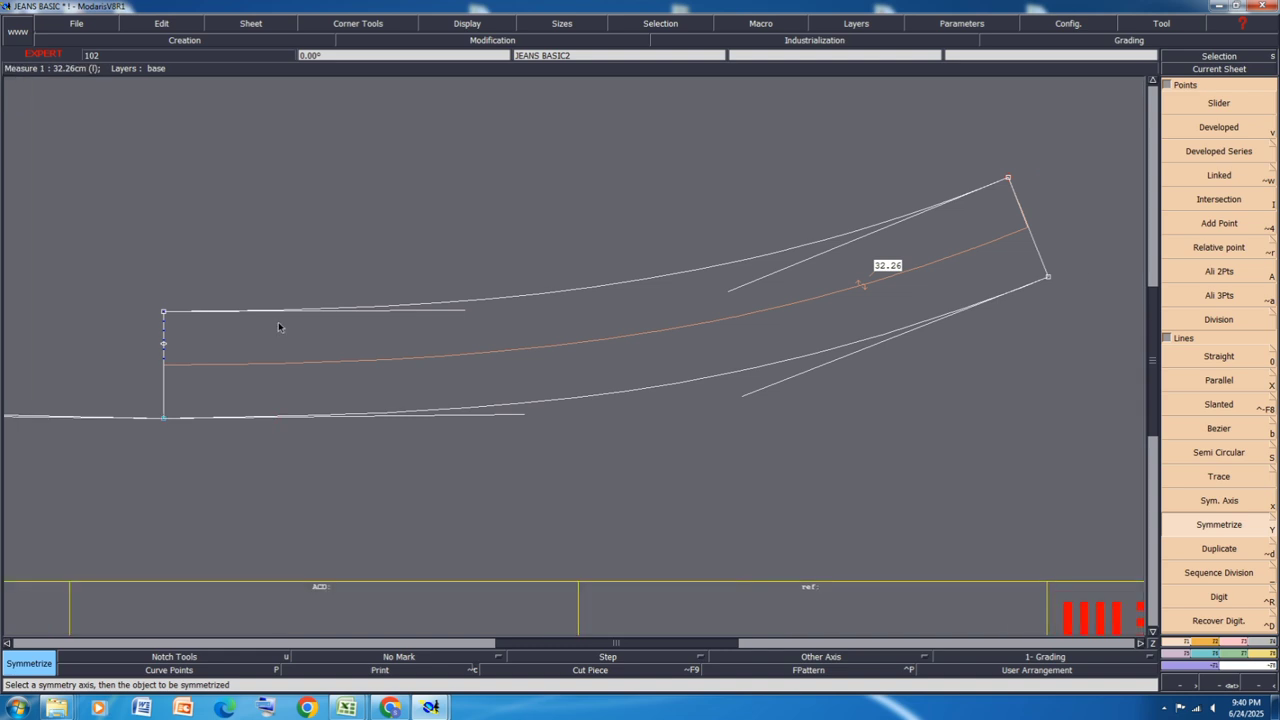
click(286, 309)
scroll(534, 320, down, 3)
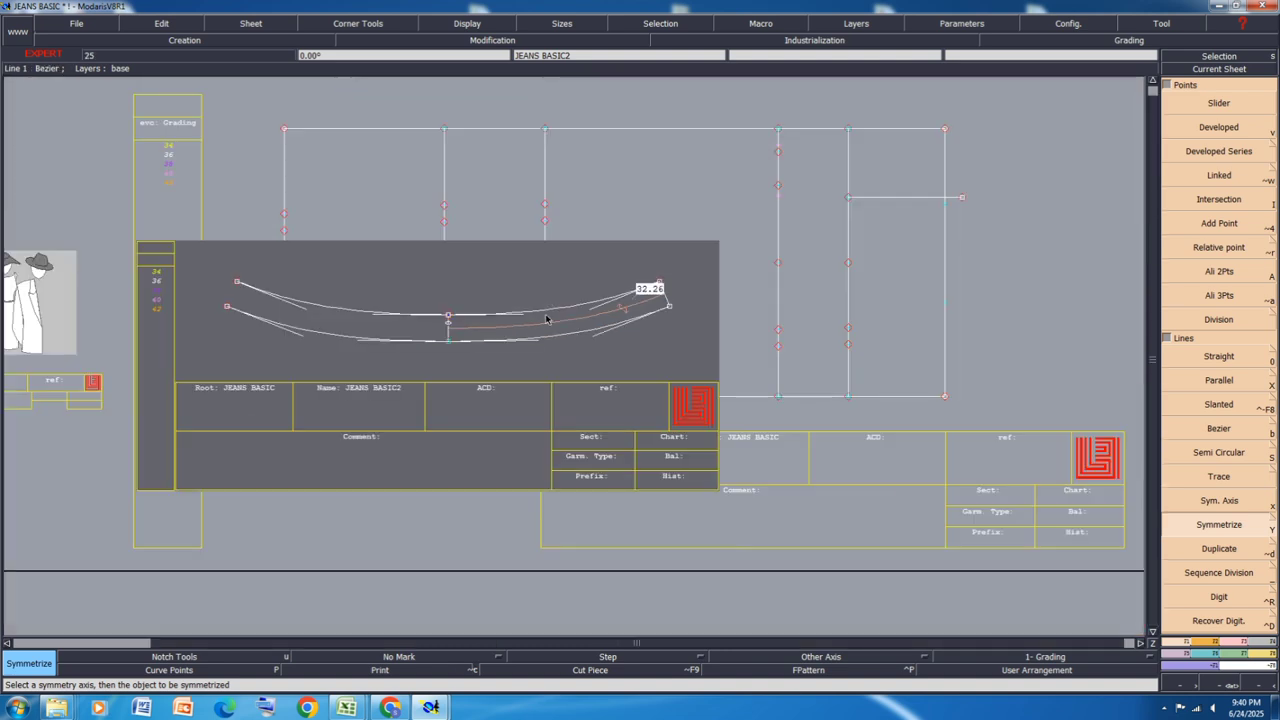
scroll(546, 319, up, 2)
key(ctrl+z)
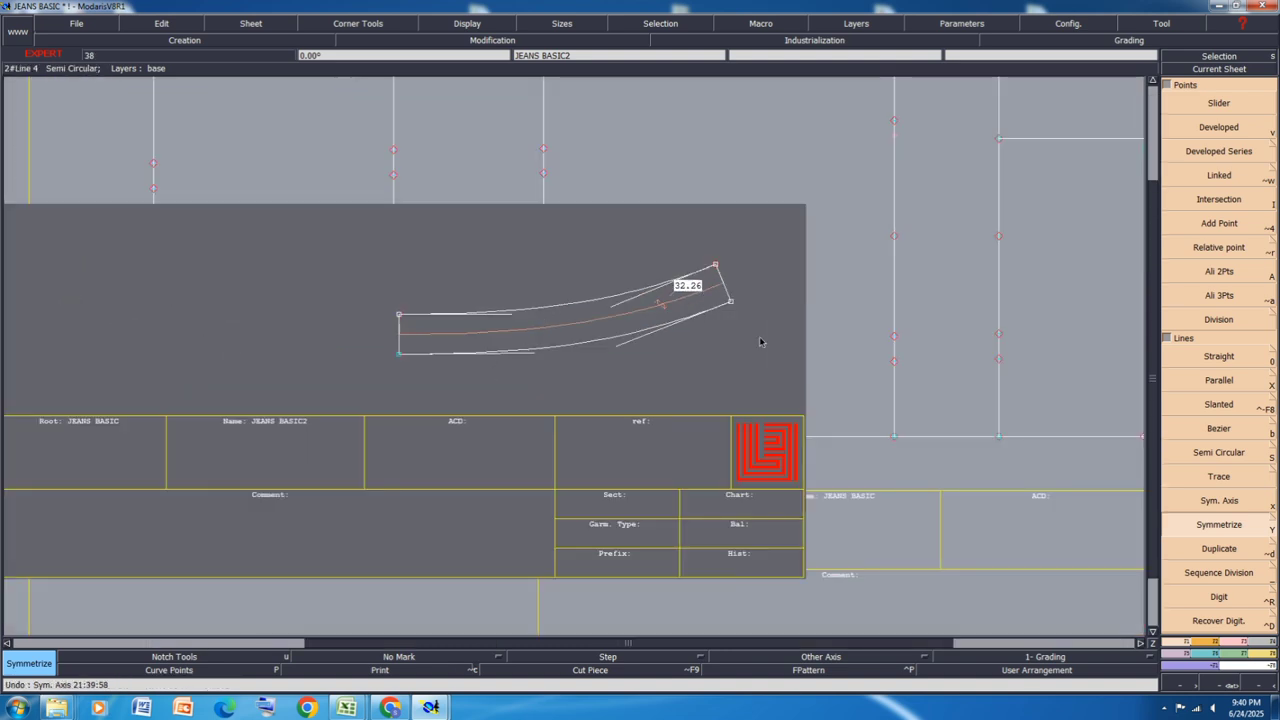
Step: Try to mirror the waistband's upper and lower curves about its right end line
key(x)
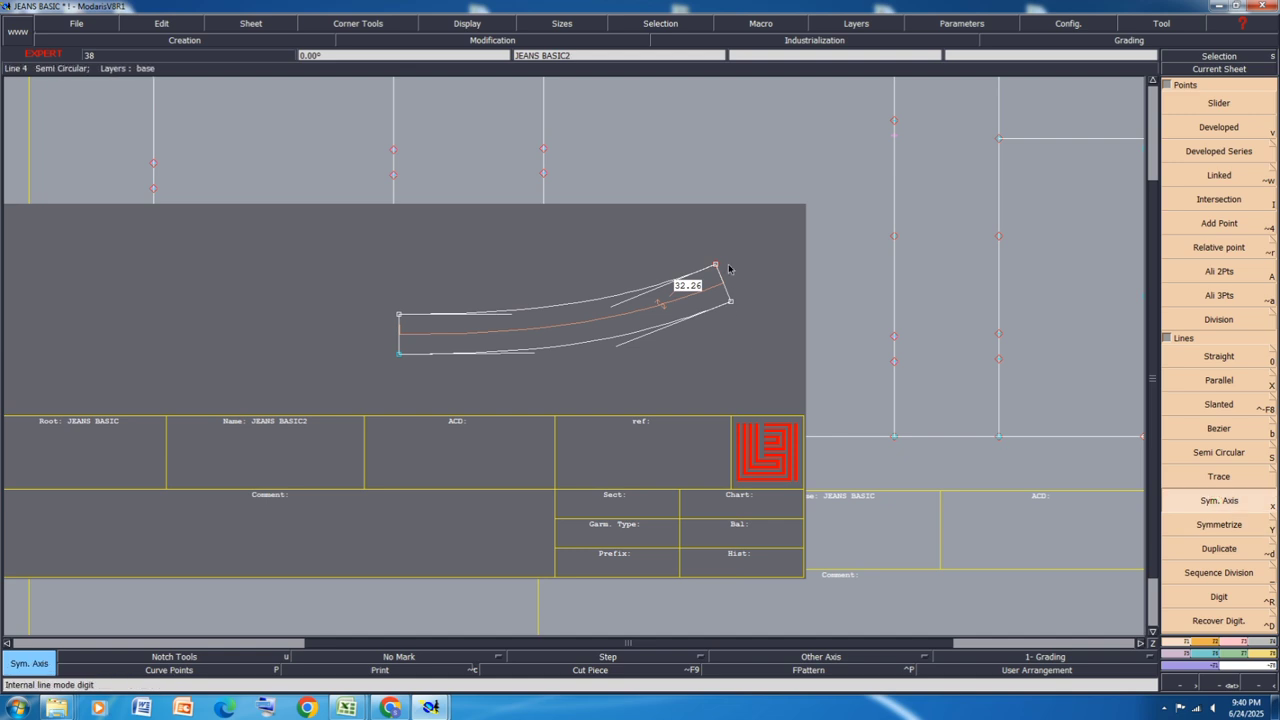
scroll(728, 268, up, 2)
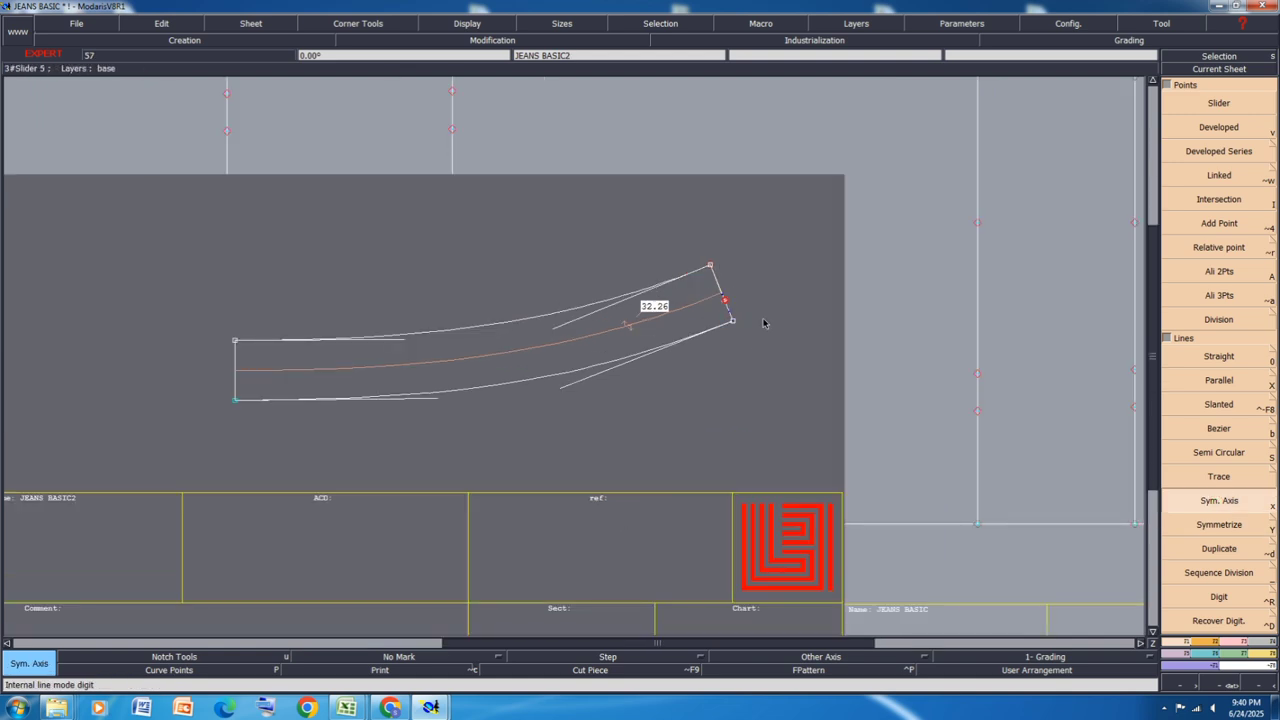
key(y)
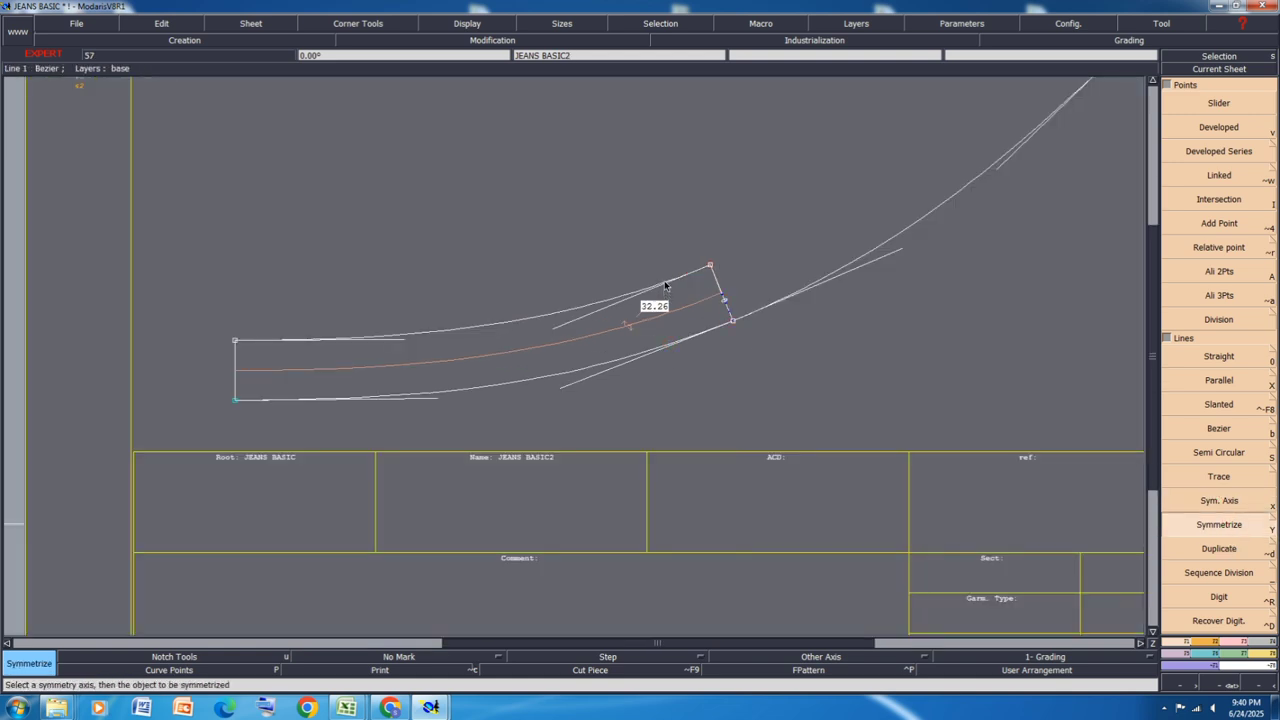
click(613, 376)
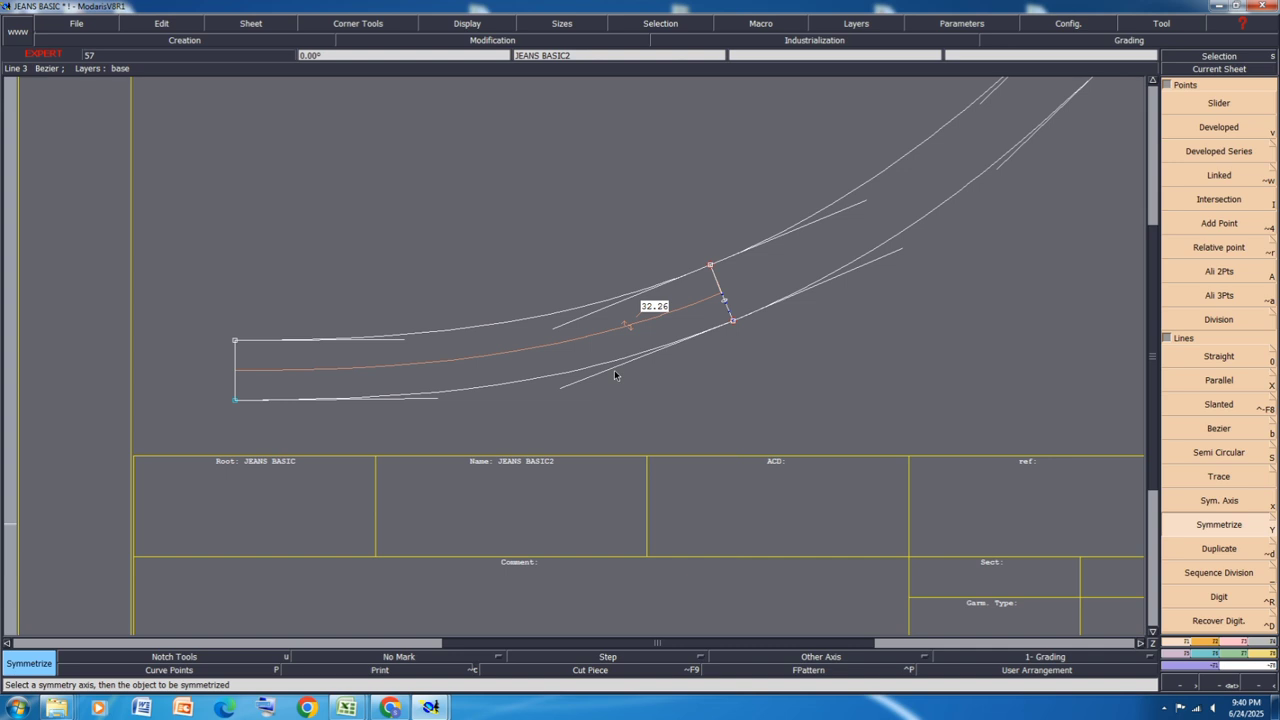
Step: Hide the curve handles and undo the mirroring about the right end together with its symmetry axis
key(h)
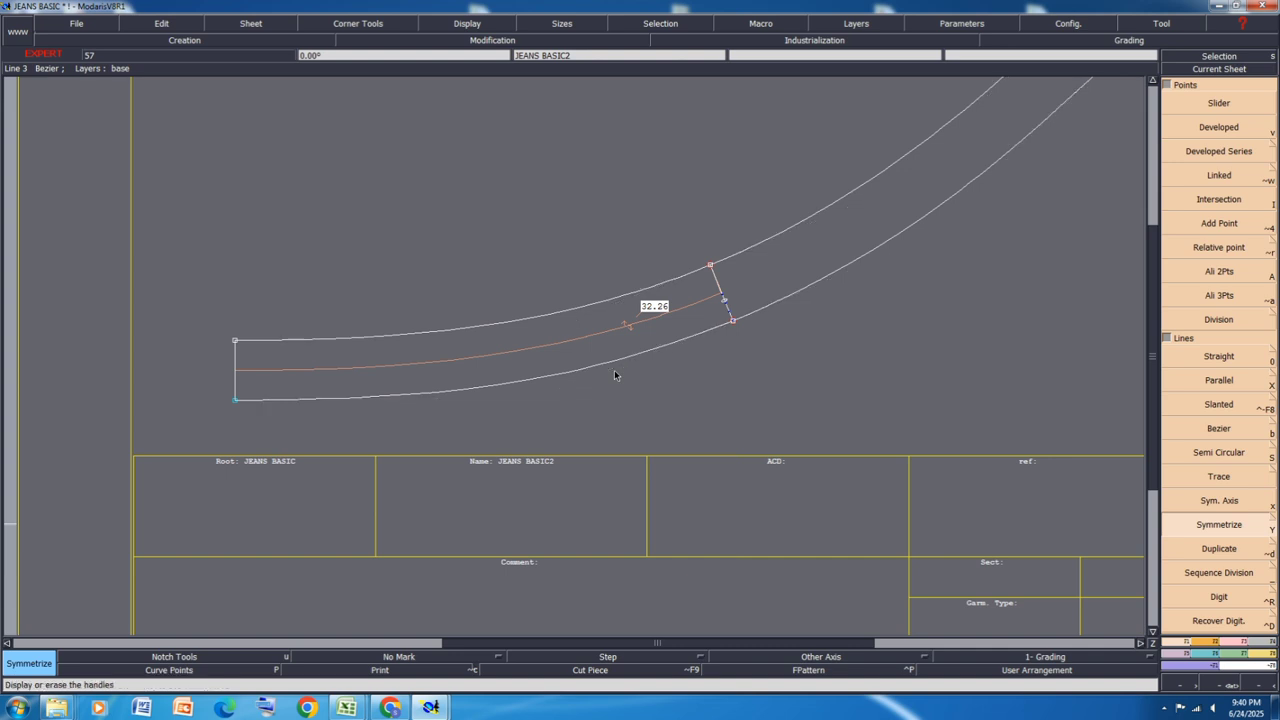
key(ctrl+z)
key(ctrl+z)
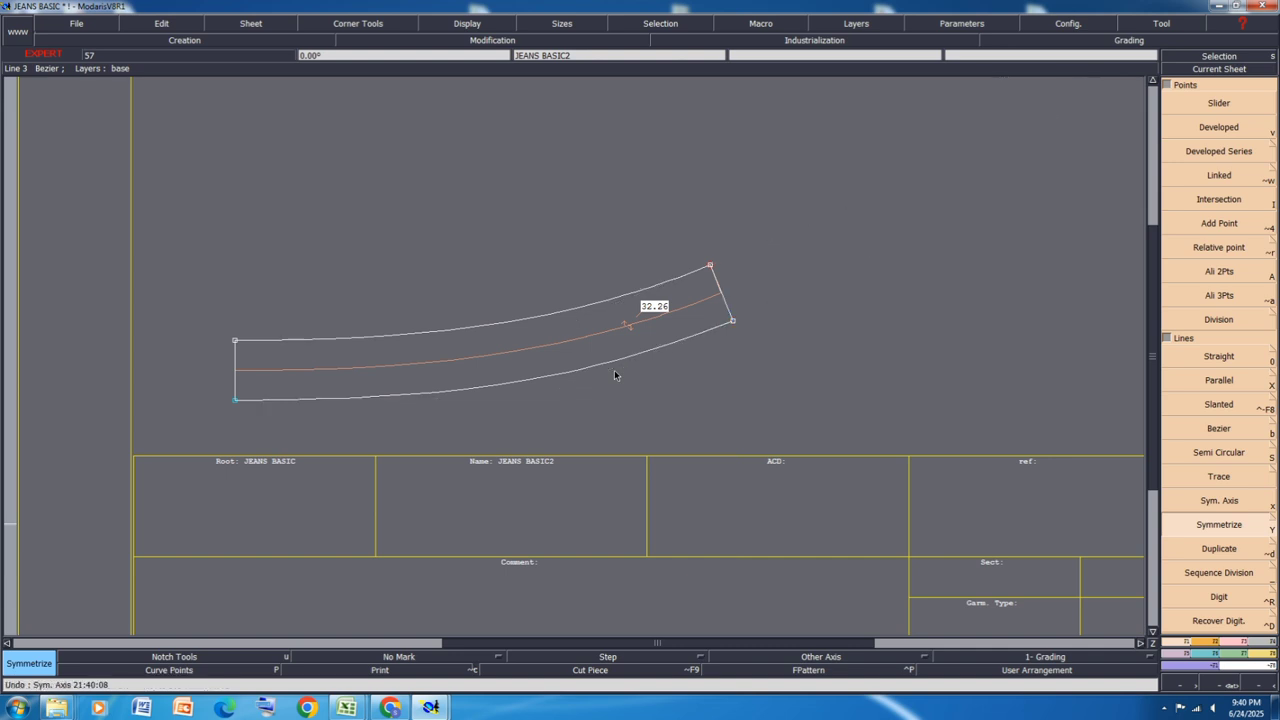
Step: Save the model and arrange all sheets on the desk without their title blocks
key(ctrl+s)
click(559, 434)
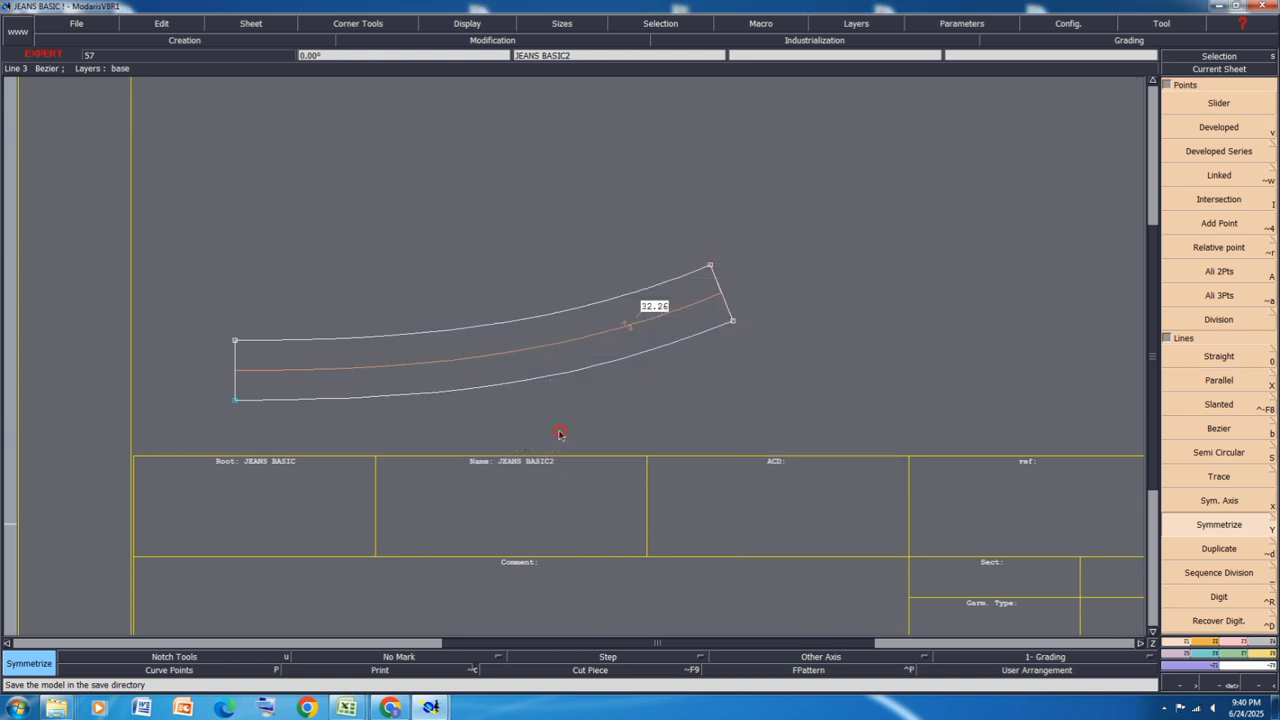
scroll(489, 410, down, 2)
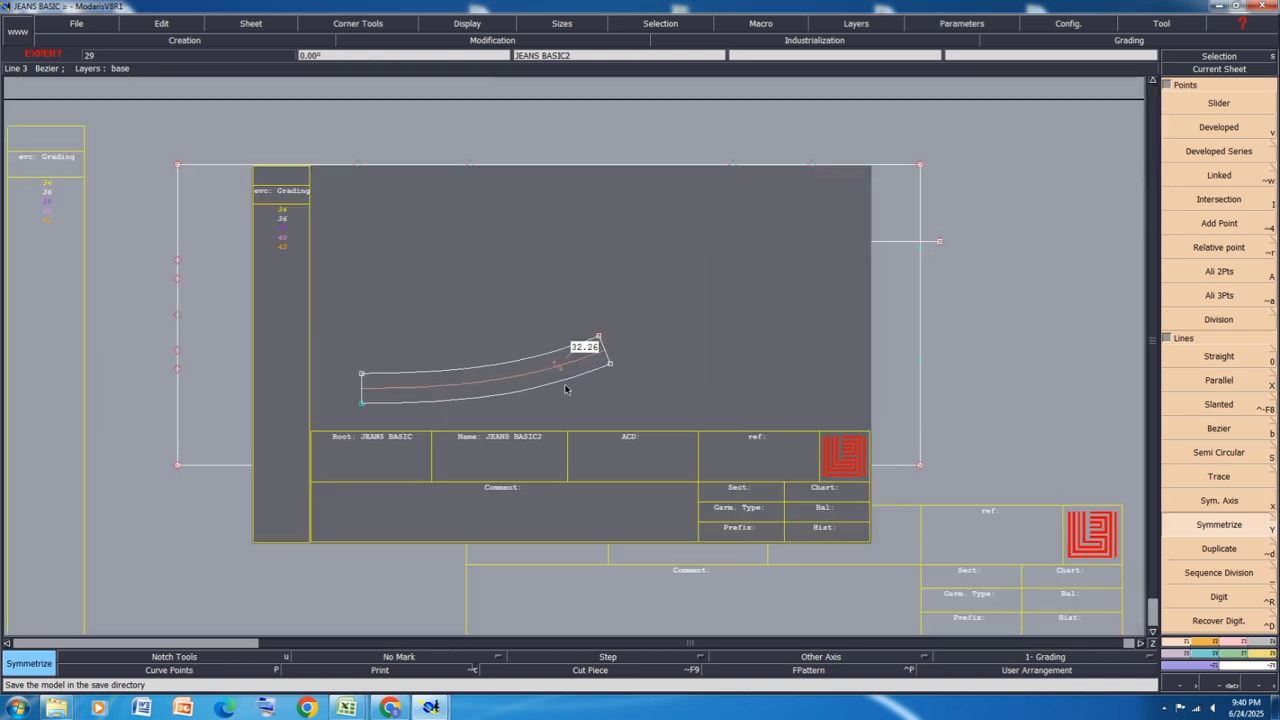
key(ctrl+u)
key(j)
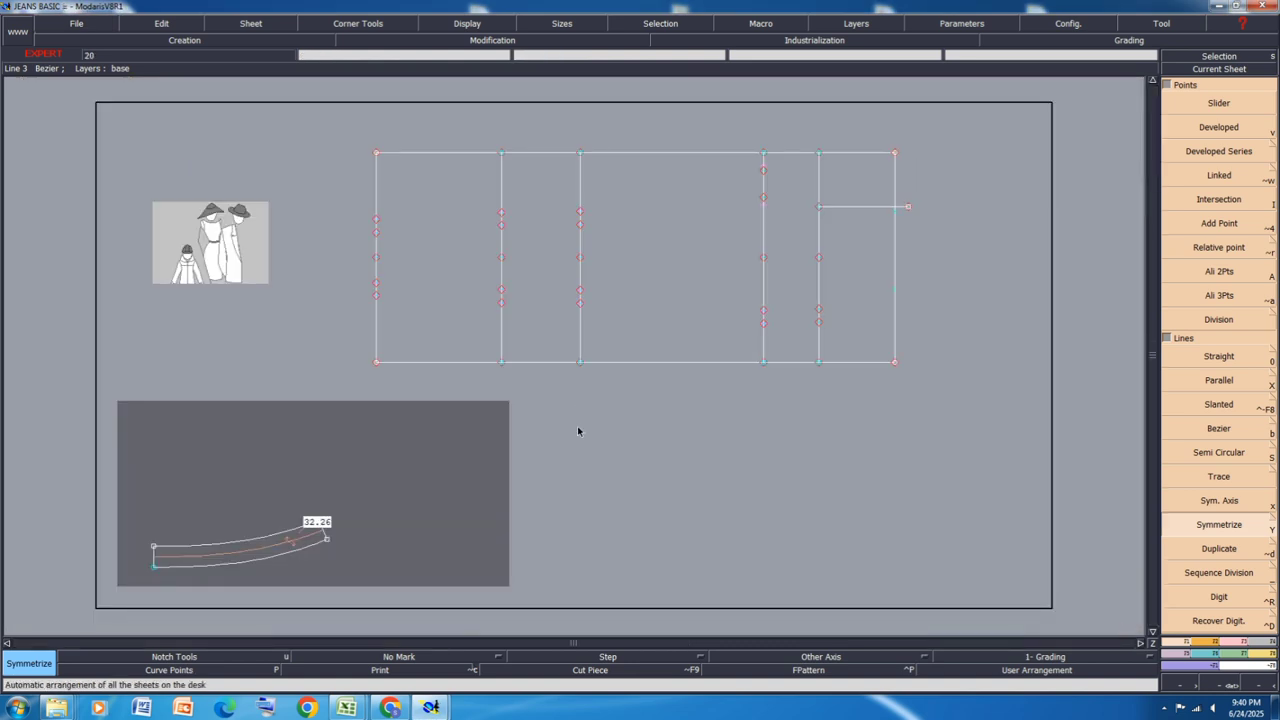
Step: Delete the existing length measurement running along the middle of the waistband piece
key(a)
scroll(180, 580, up, 2)
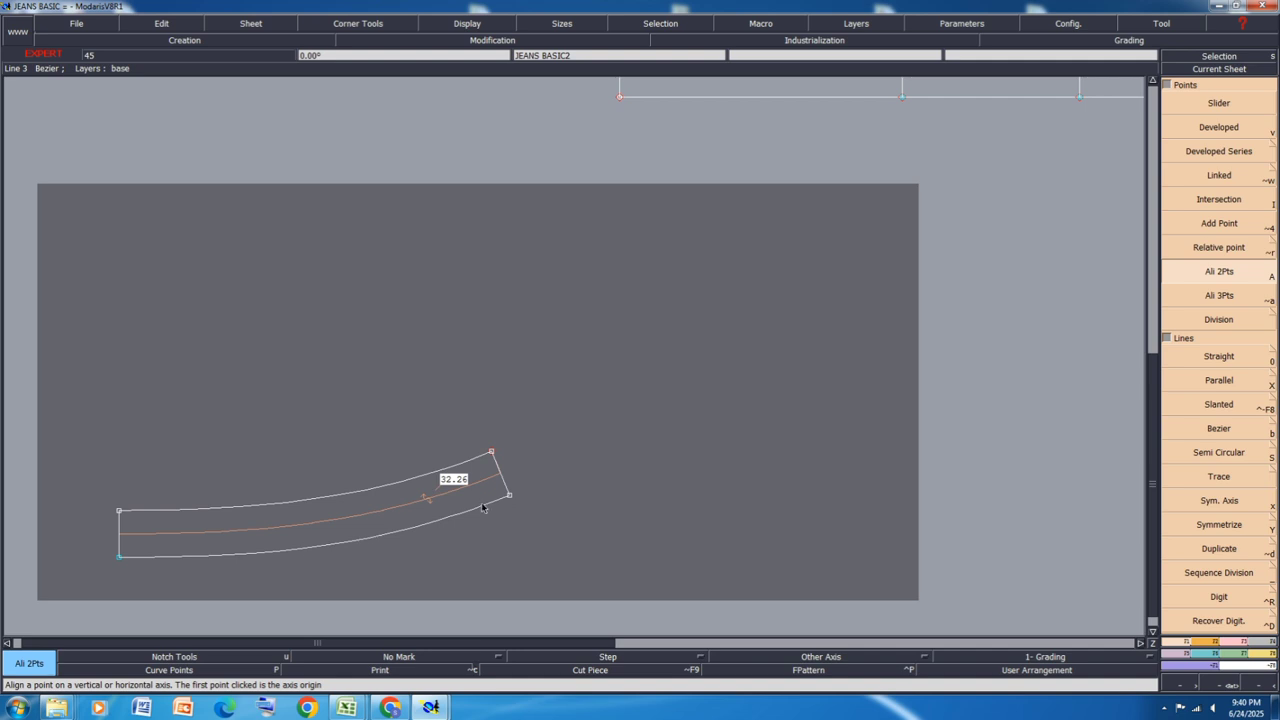
scroll(425, 510, up, 1)
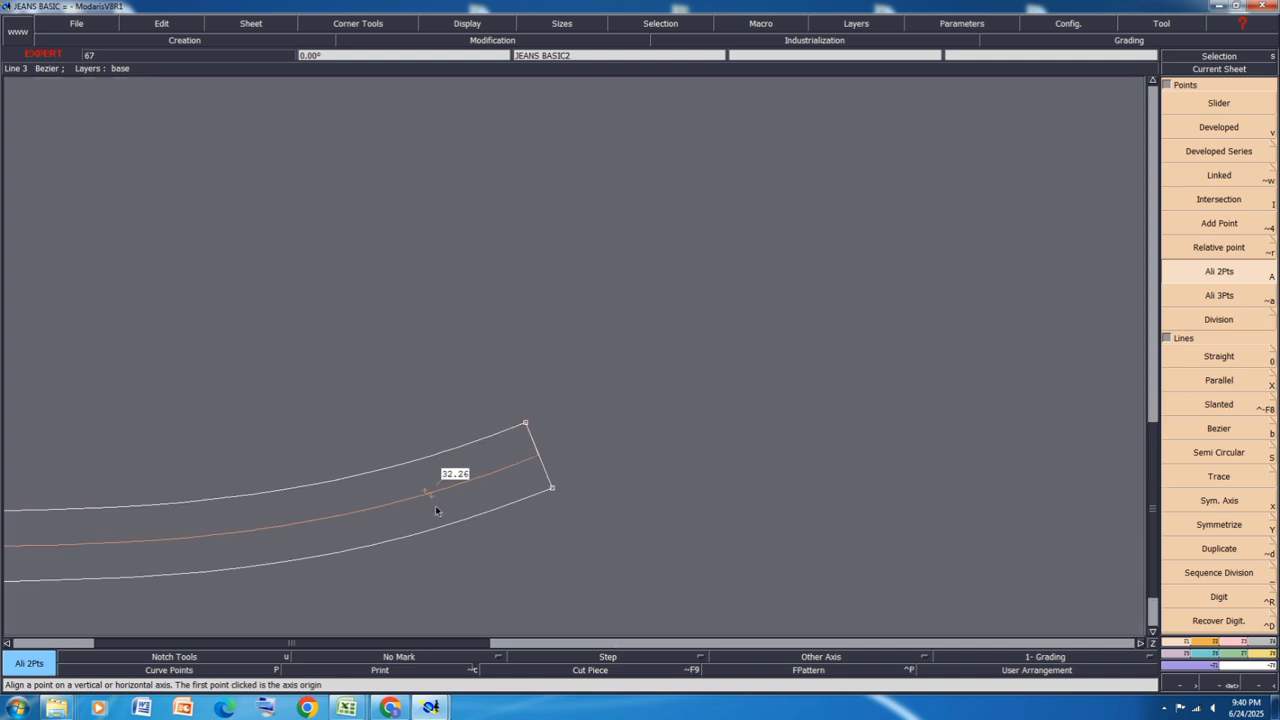
scroll(582, 477, down, 1)
scroll(306, 522, up, 4)
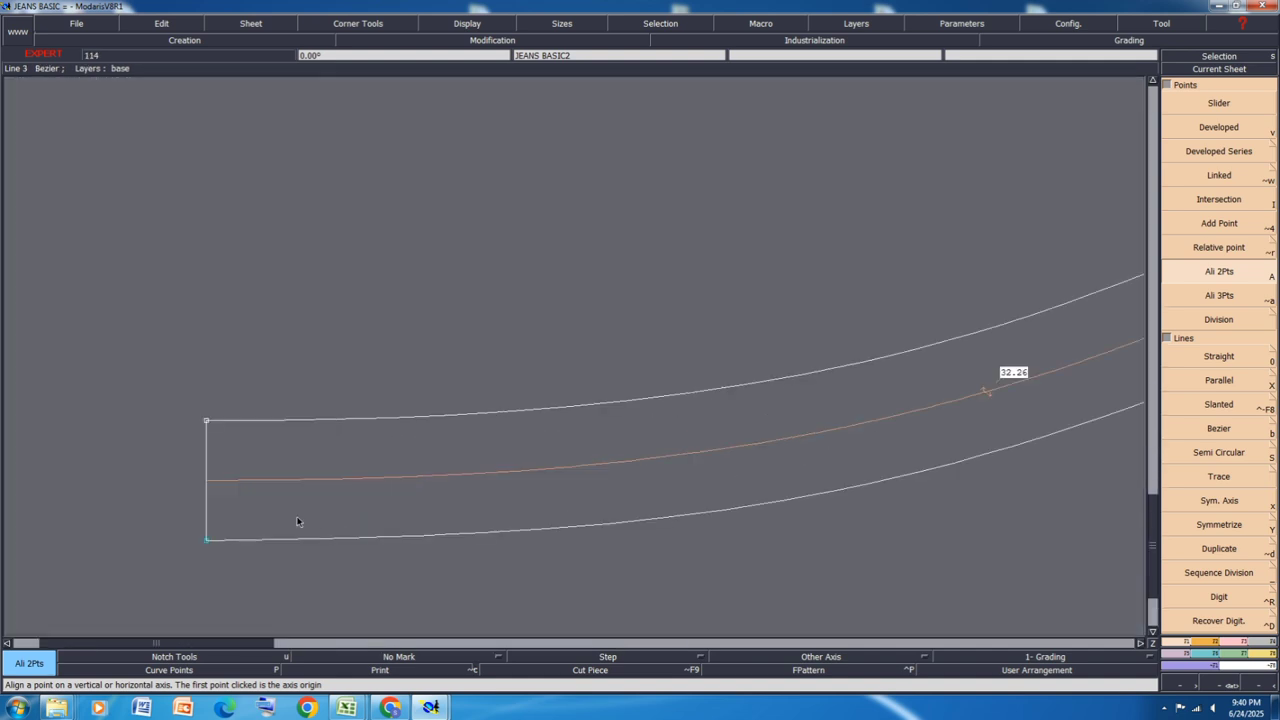
scroll(179, 421, down, 1)
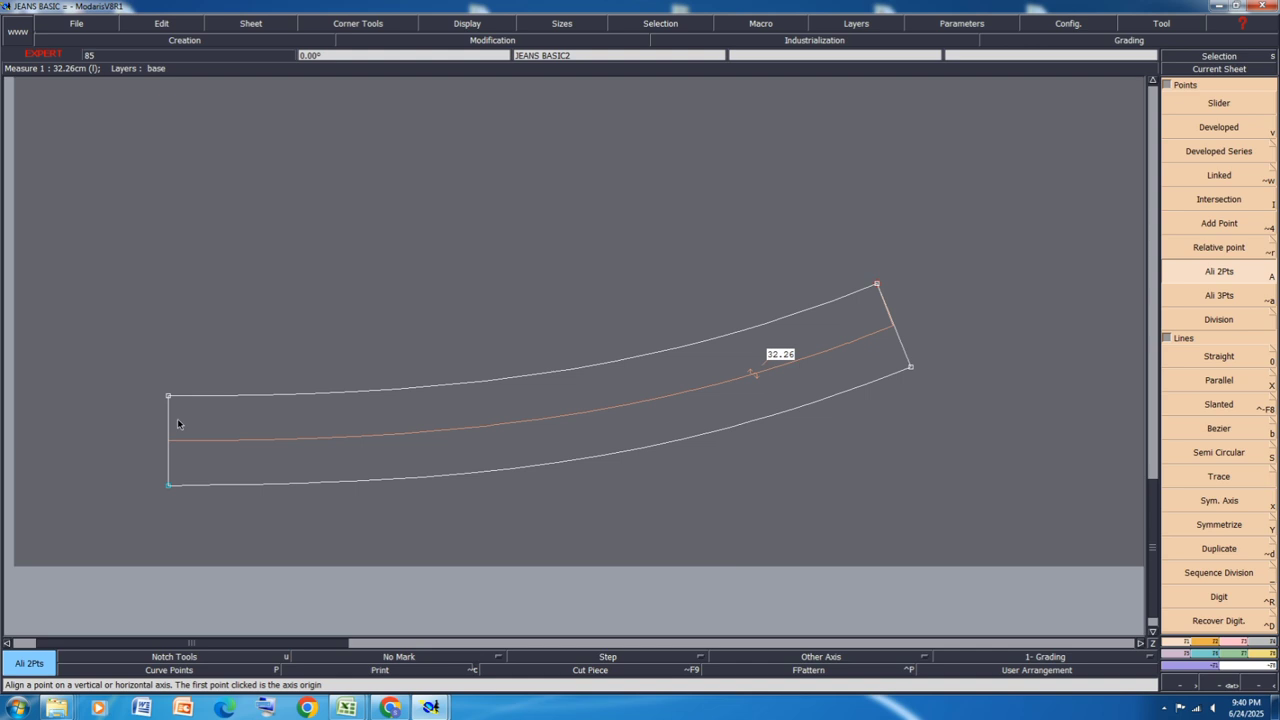
key(Escape)
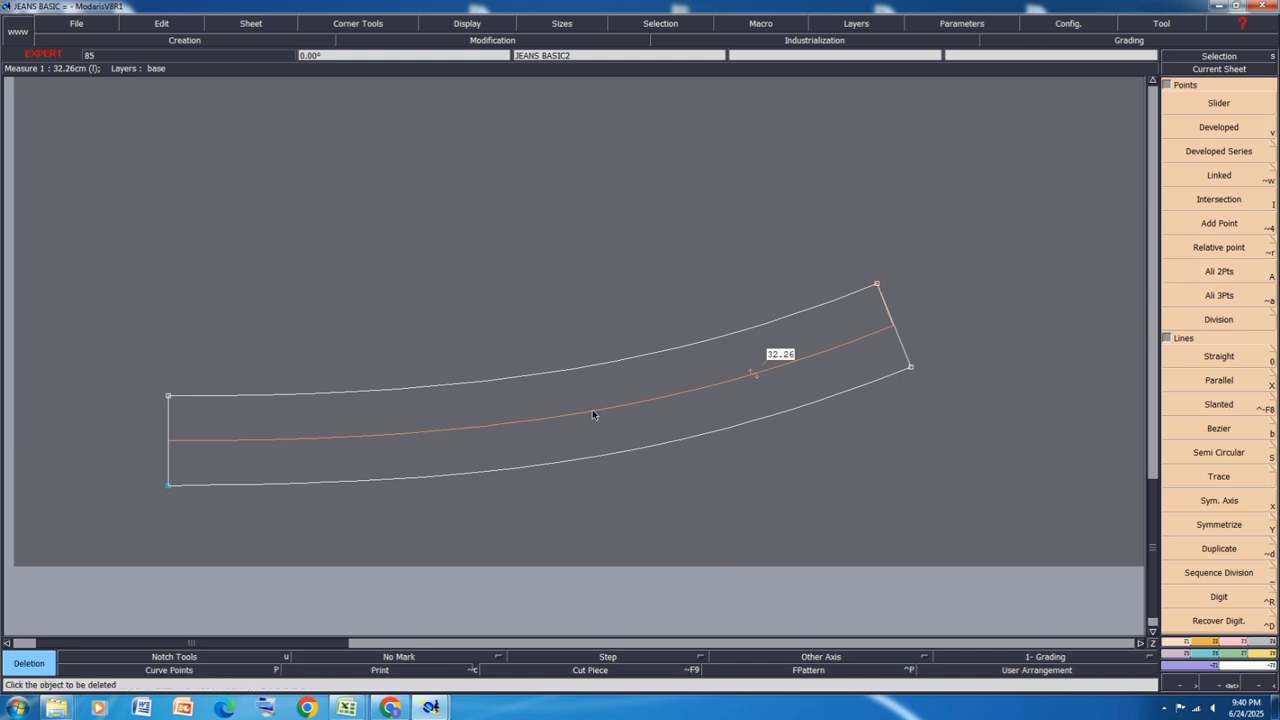
key(Delete)
click(592, 412)
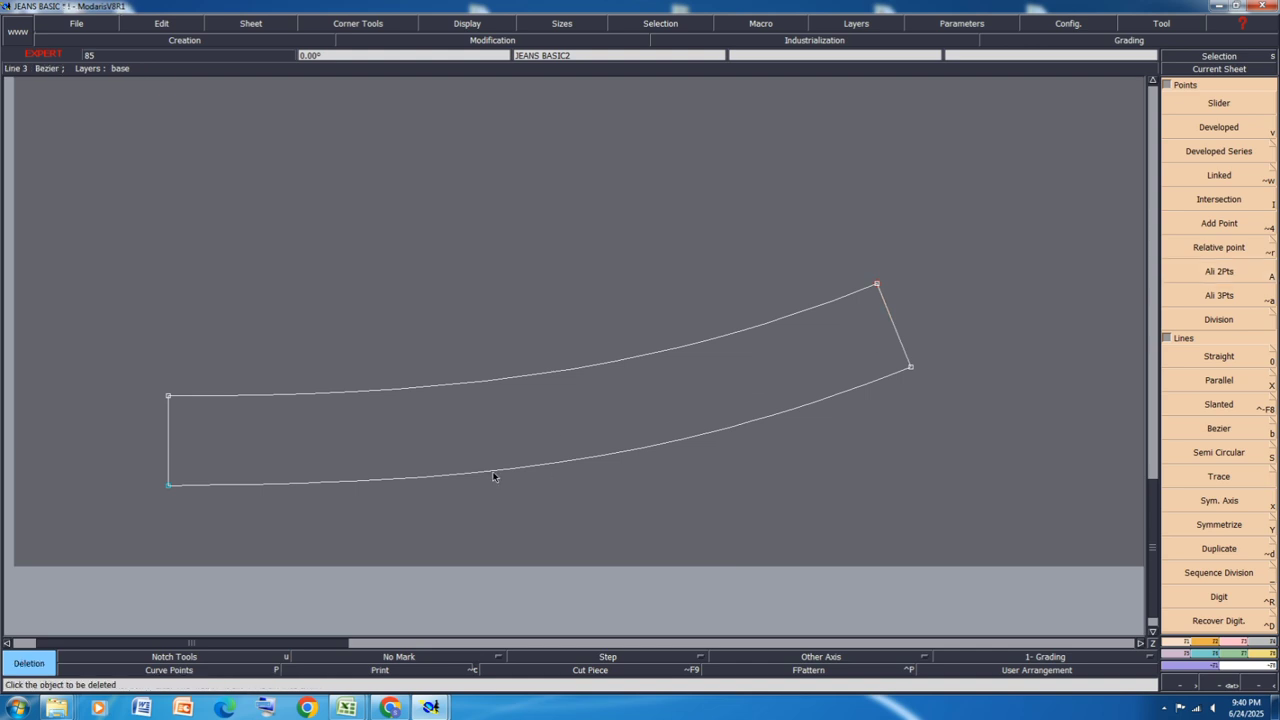
Step: Create a dynamic length measurement of the waistband's lower curve
key(l)
click(493, 474)
click(1052, 304)
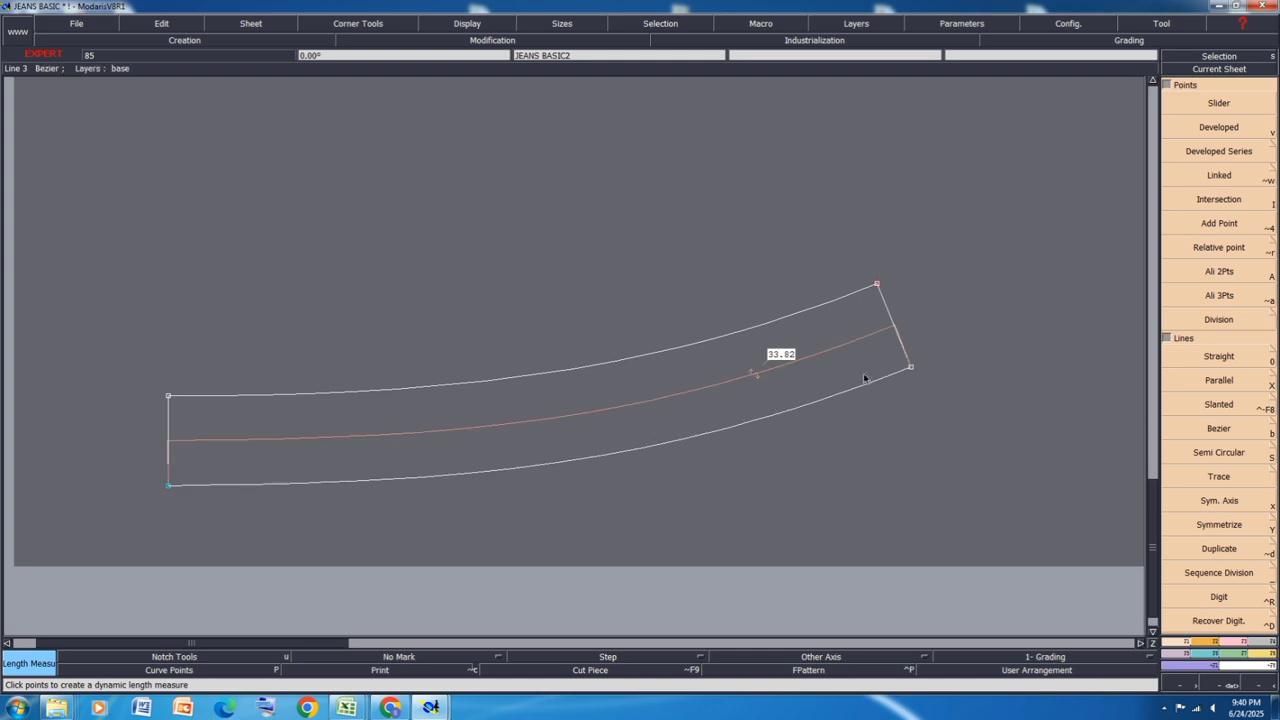
Step: Measure the distance between the two marked points on the rightmost vertical line of the basic jeans sheet
scroll(756, 342, down, 5)
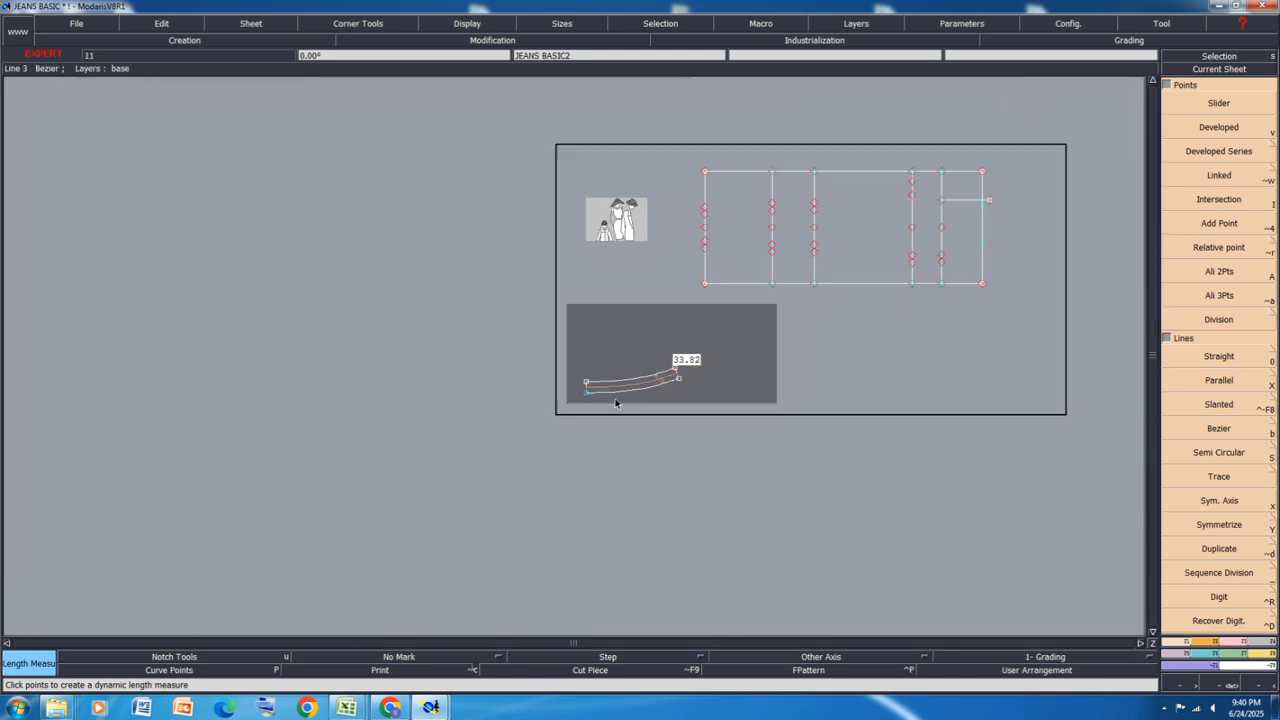
scroll(1000, 262, up, 5)
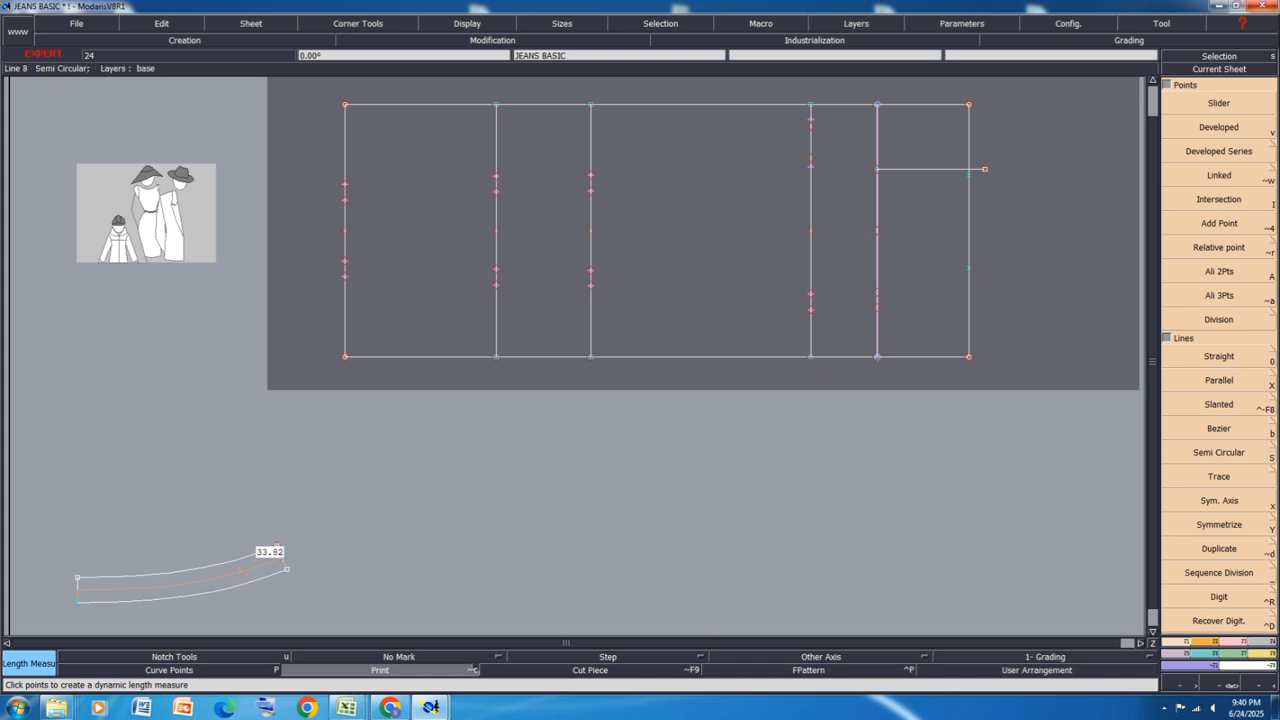
click(1218, 452)
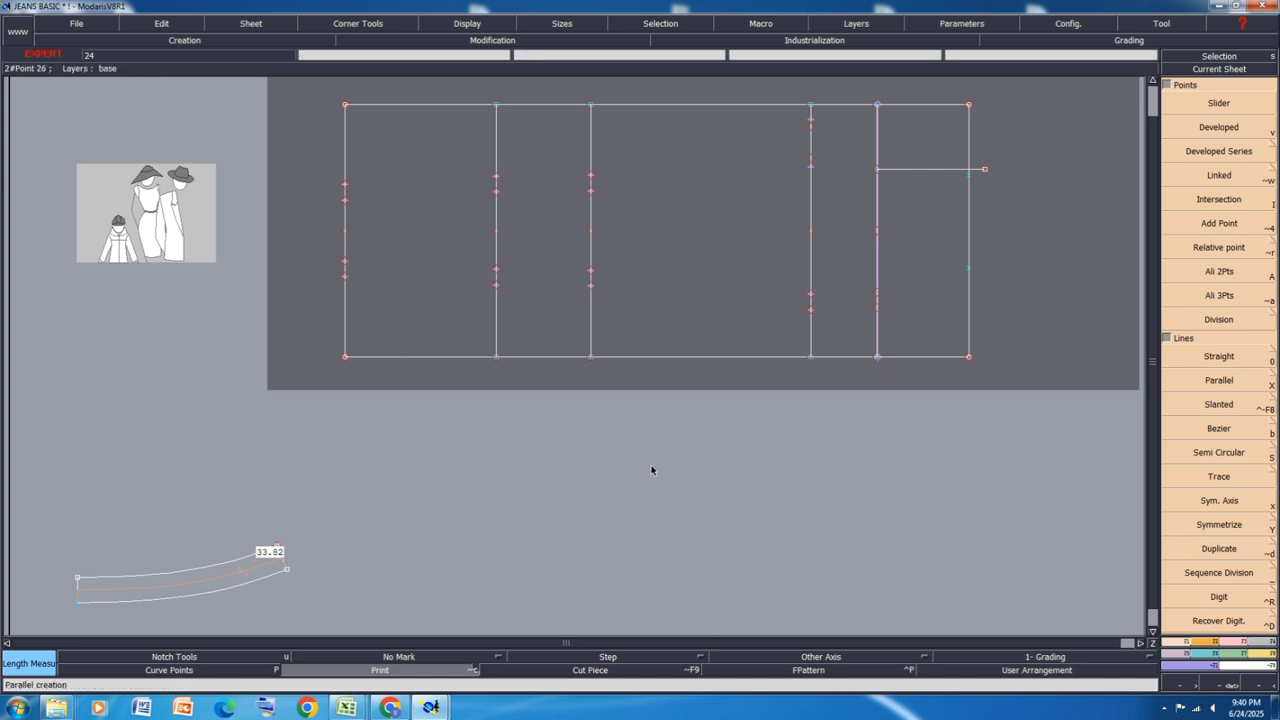
scroll(1014, 201, up, 1)
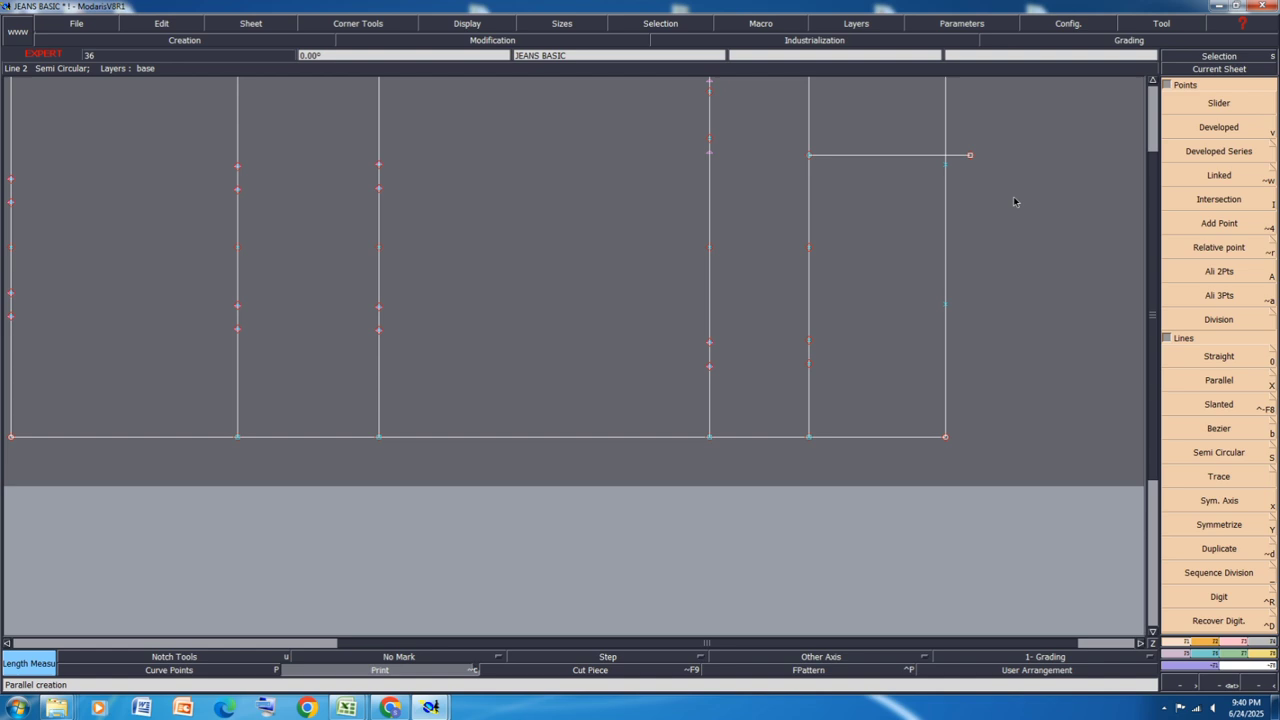
click(947, 163)
click(945, 304)
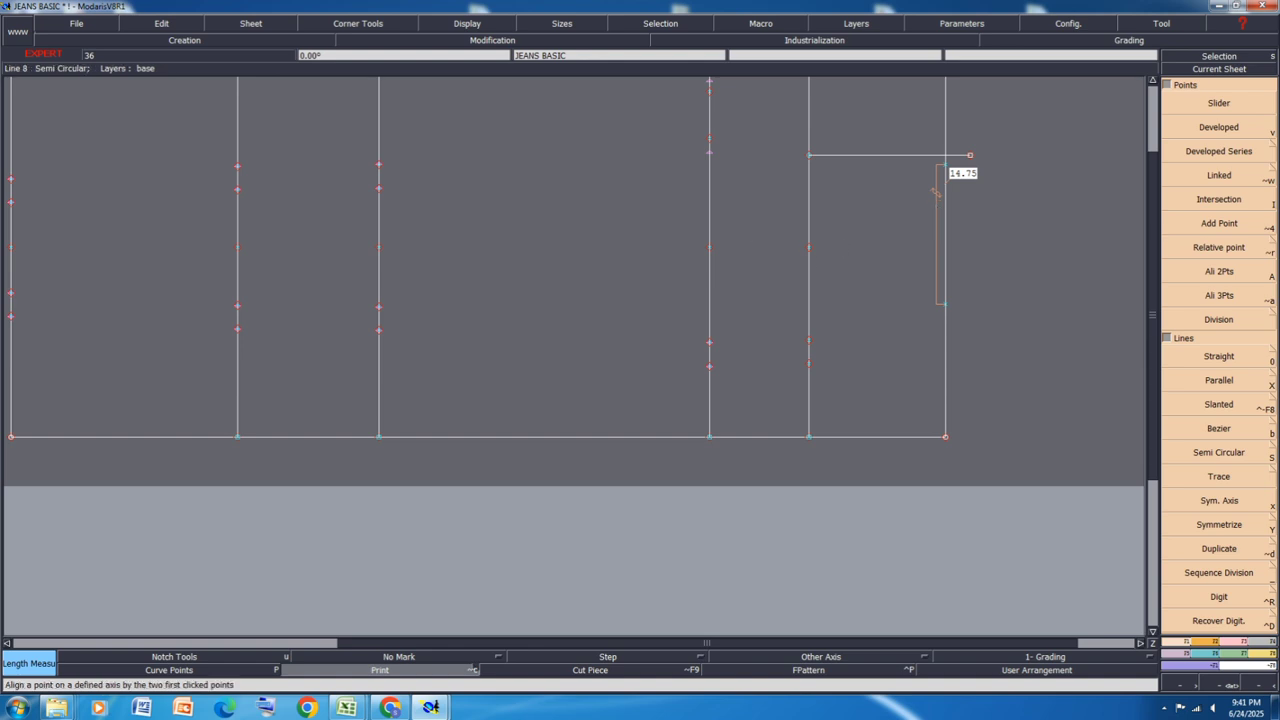
Step: Move the lower marked point on the rightmost vertical line by -0.9 cm vertically, with a horizontal shift of 0
click(1234, 640)
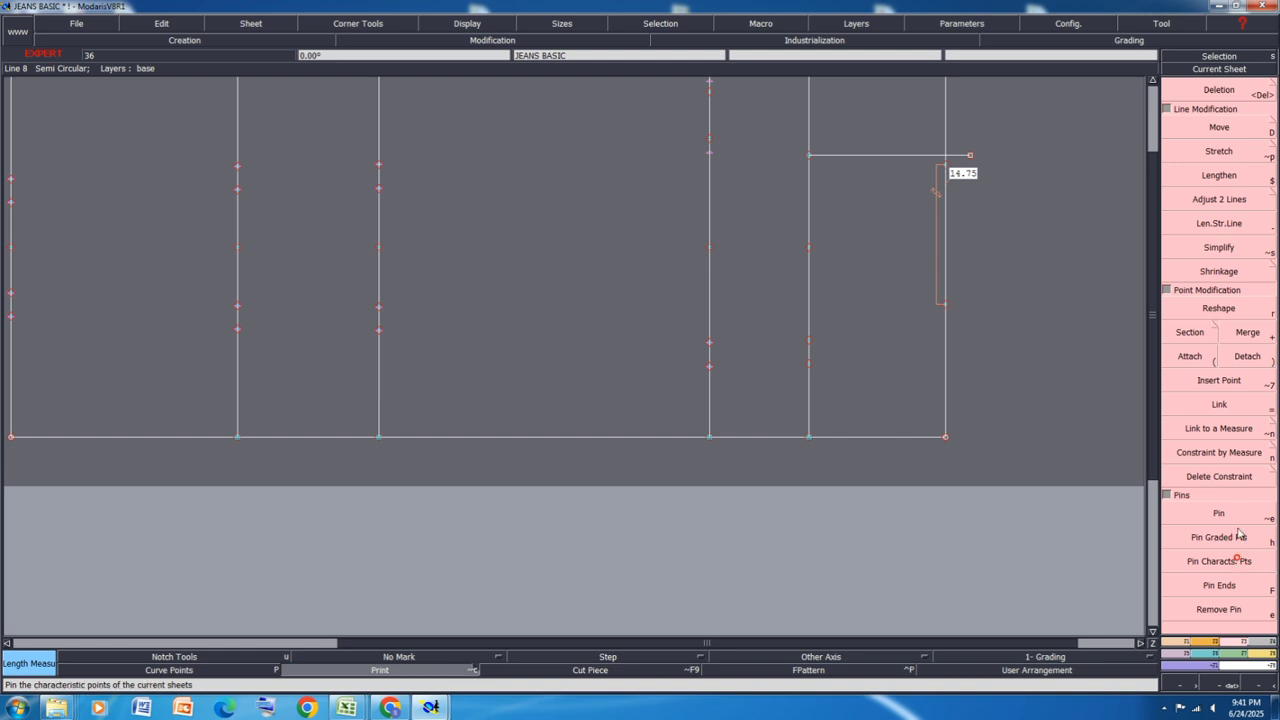
click(1219, 127)
click(945, 308)
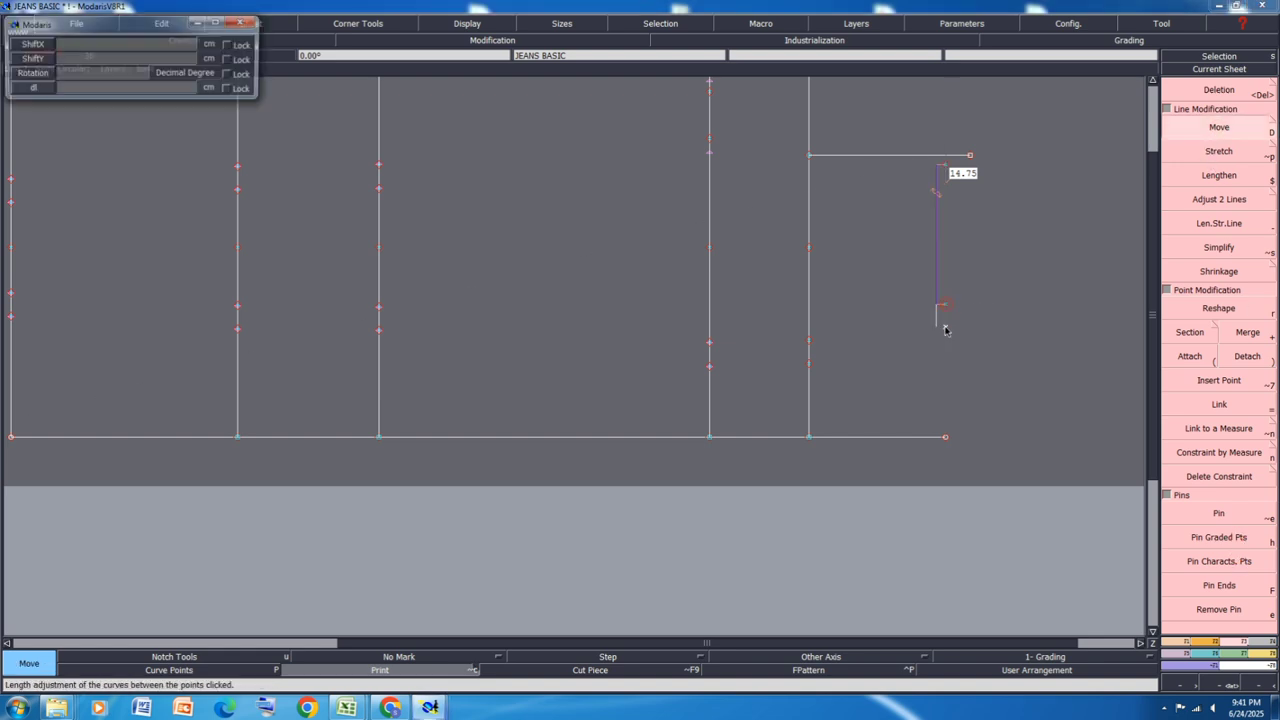
key(BackSpace)
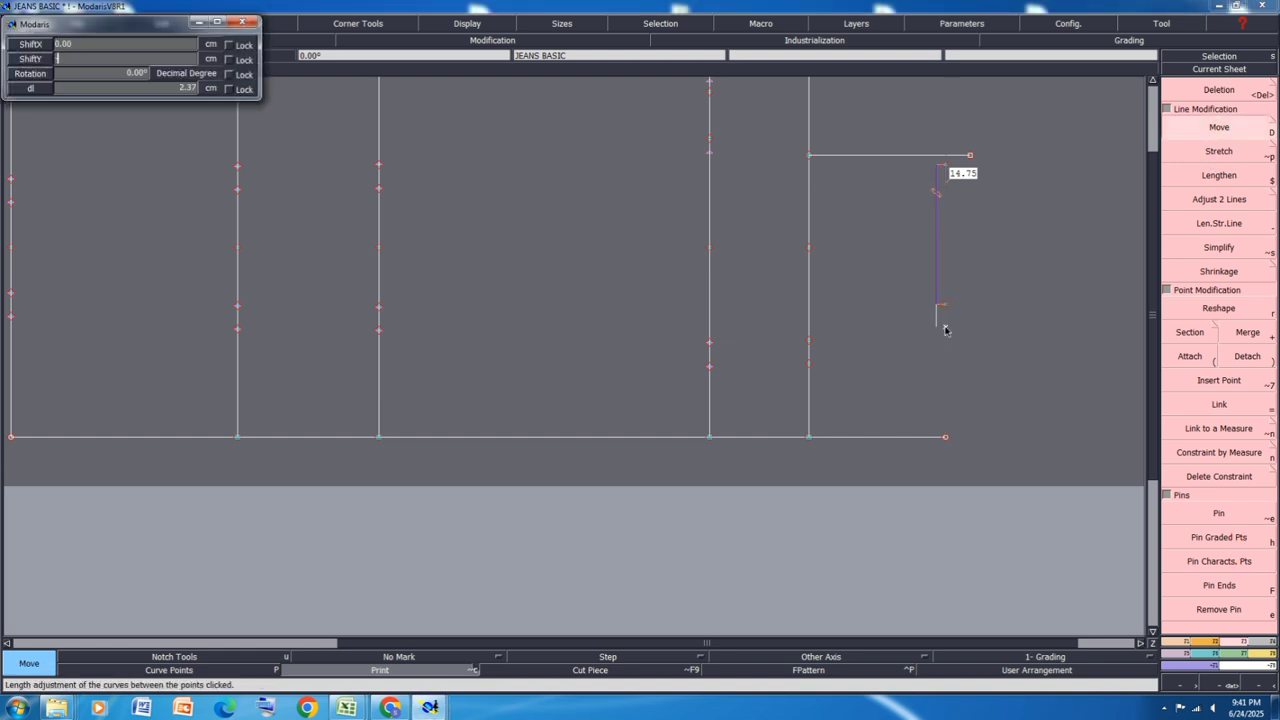
text(-0.9)
key(Return)
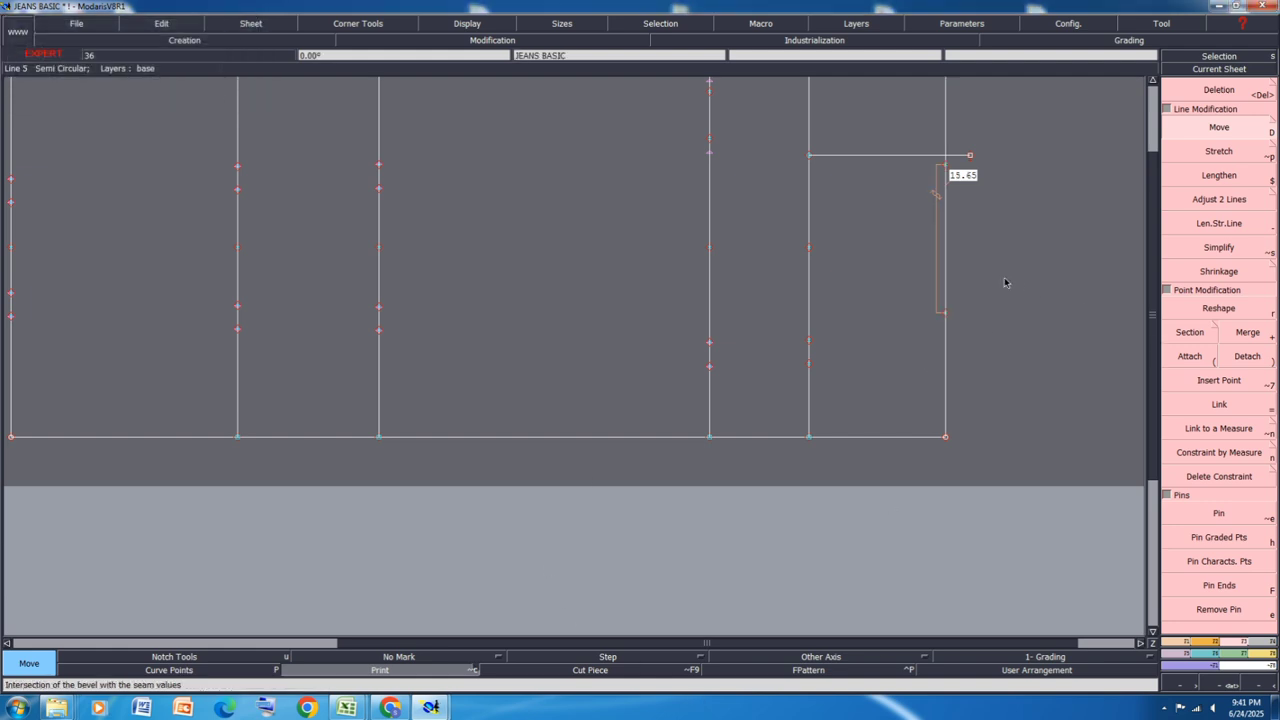
Step: Delete the length measurement beside the rightmost vertical line and the short horizontal line extending past it
key(Delete)
click(935, 230)
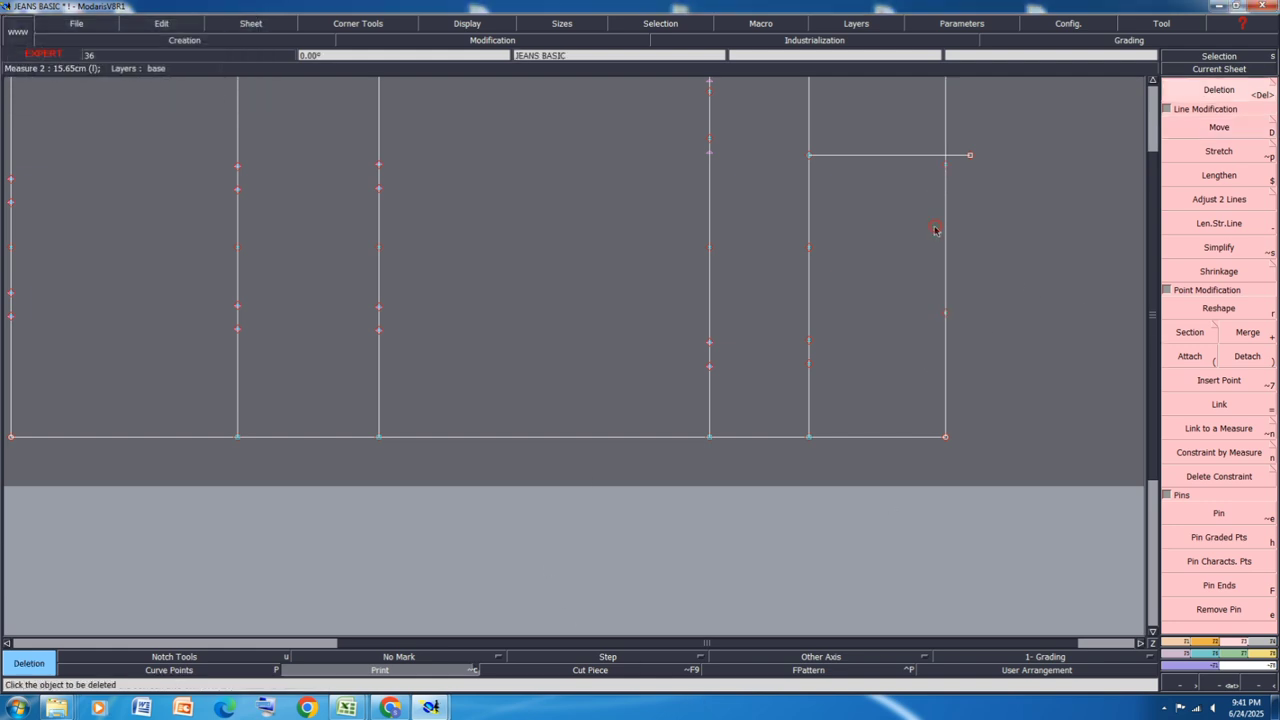
scroll(908, 262, down, 2)
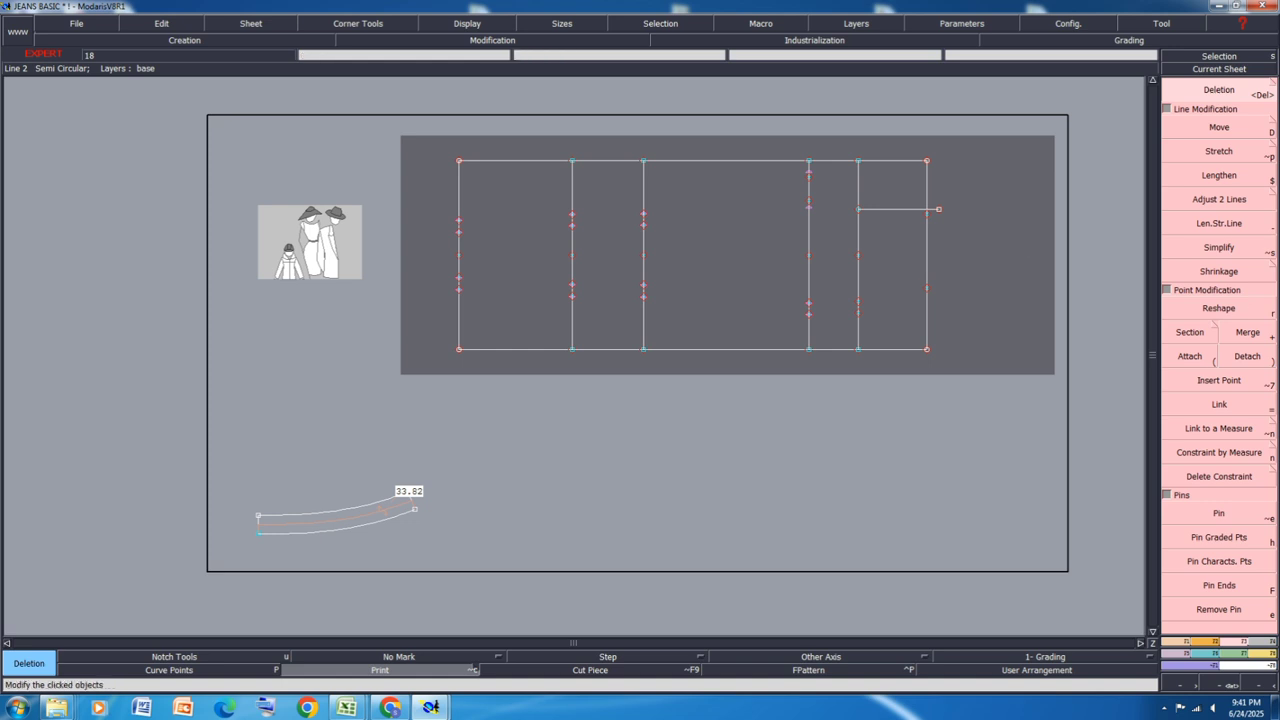
click(915, 210)
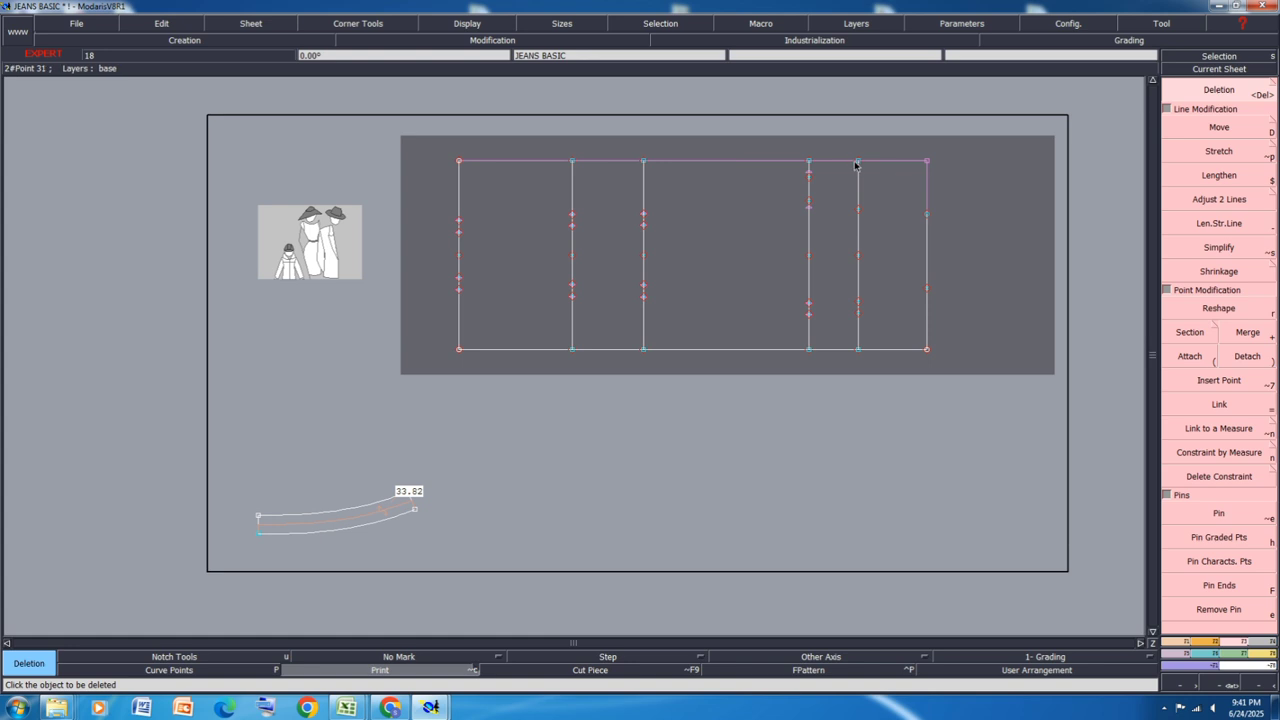
Step: Delete the rectangular construction frame and outer line segments, leaving the six central vertical lines, and save the model despite the anomalies
click(460, 161)
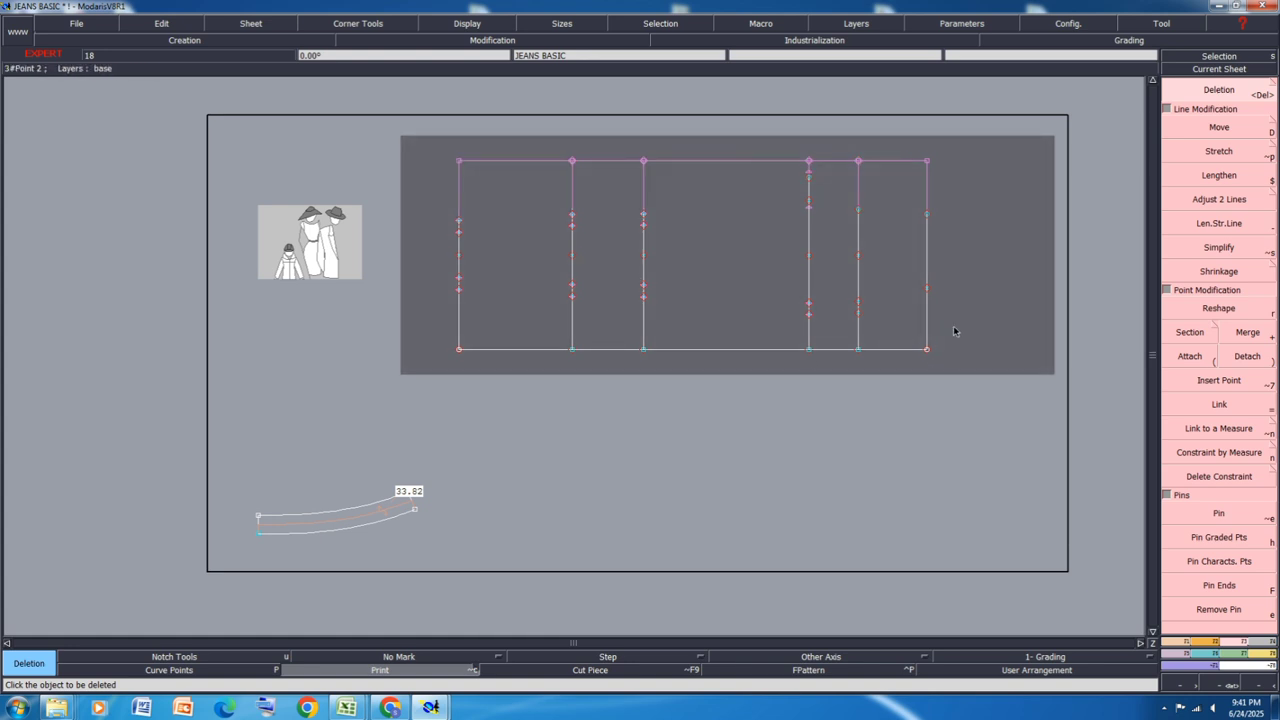
click(458, 349)
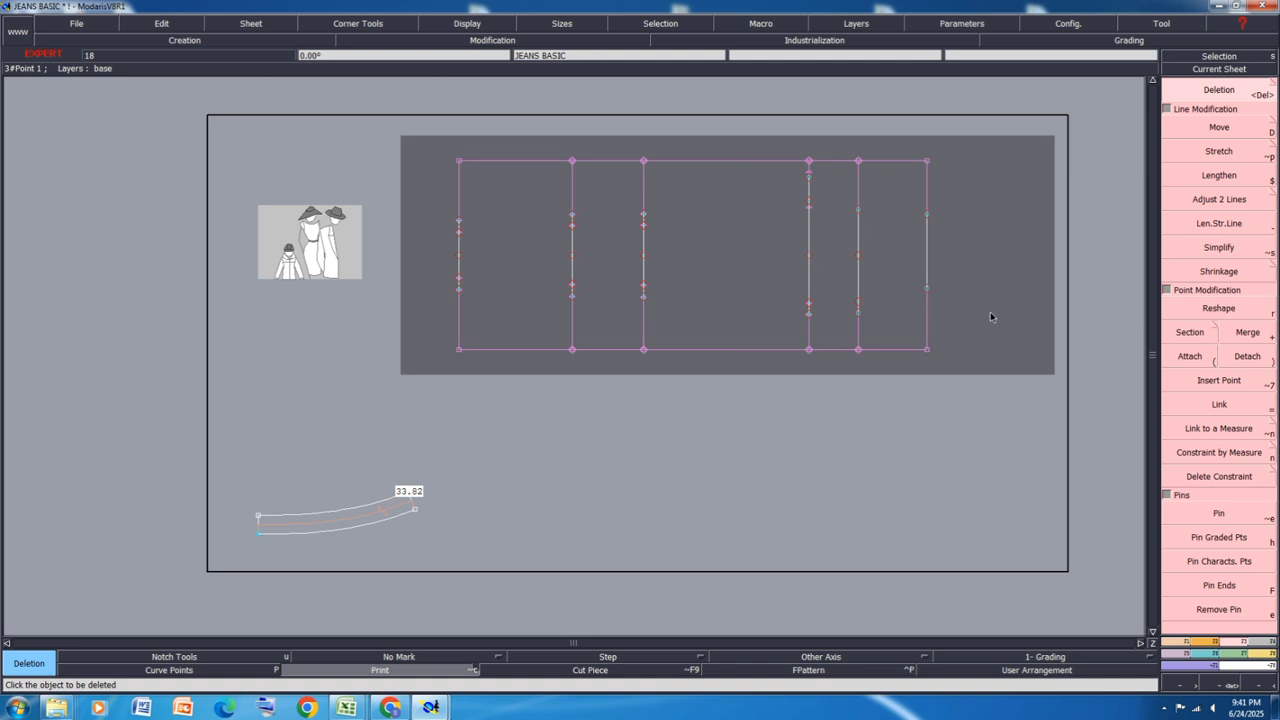
key(Delete)
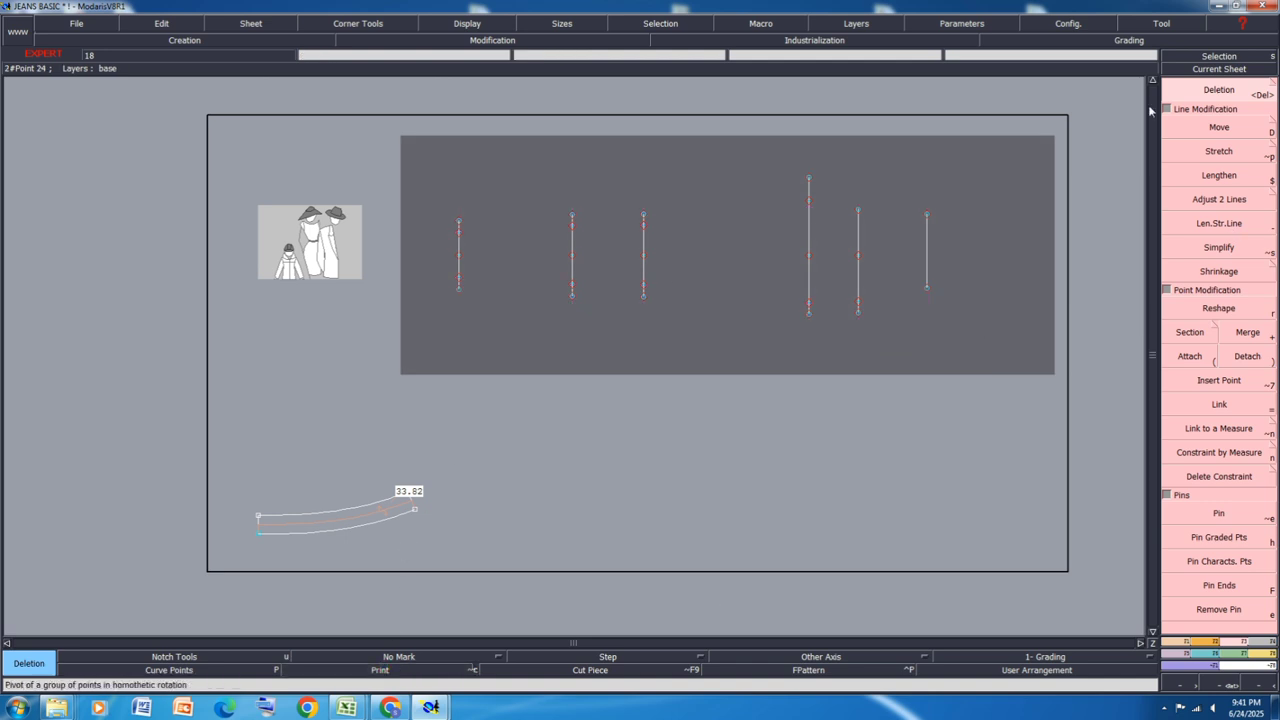
key(ctrl+s)
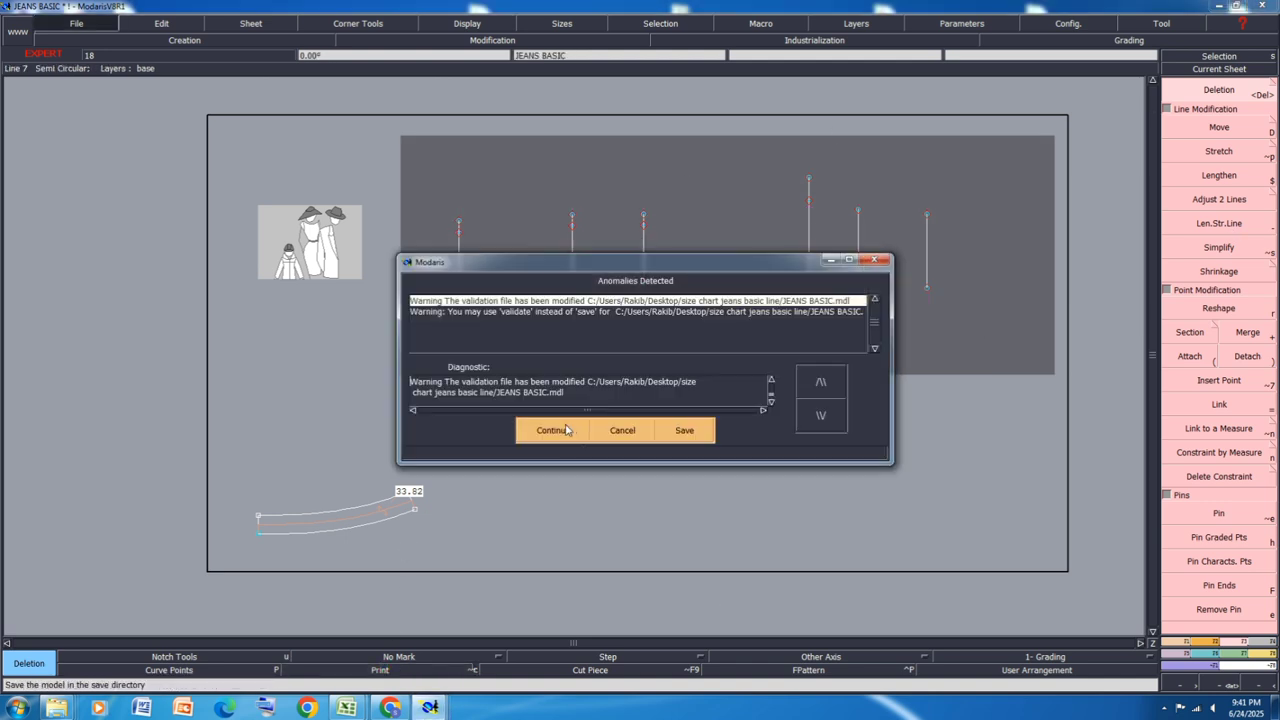
click(566, 430)
Step: Activate the Bezier curve tool for tracing the leg outlines on the basic jeans sheet
scroll(928, 205, up, 1)
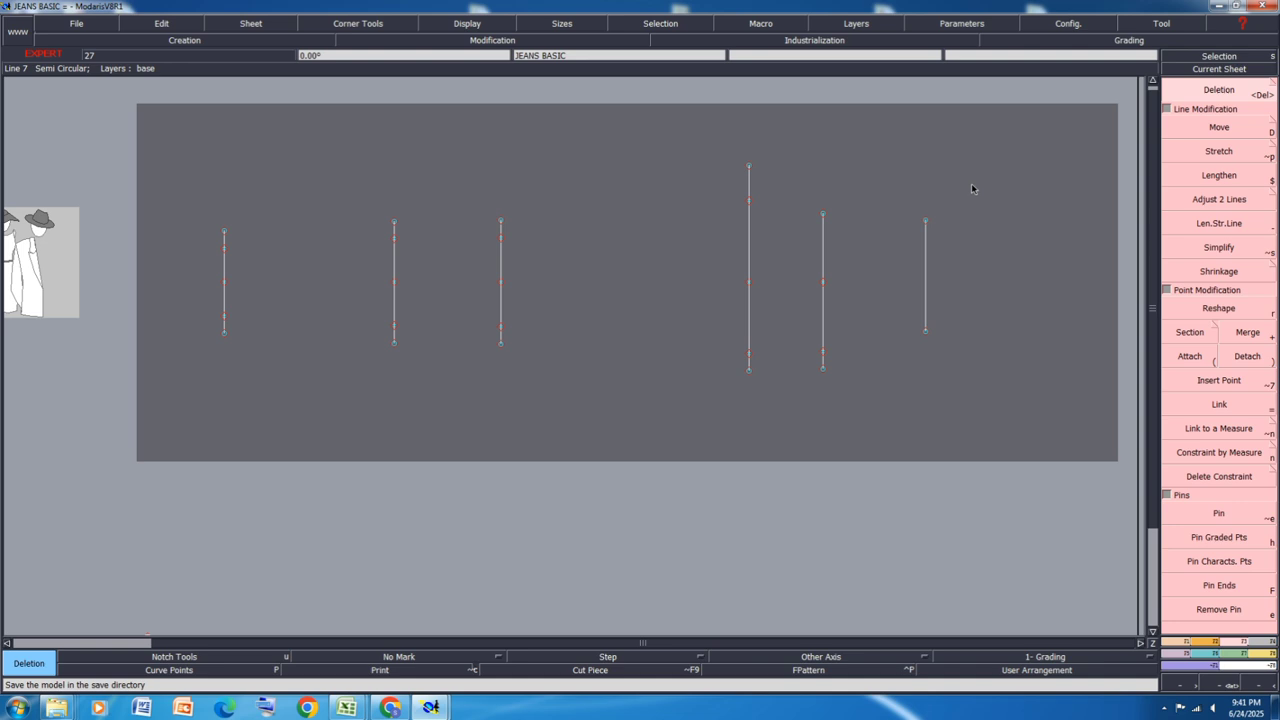
click(1181, 645)
click(1233, 428)
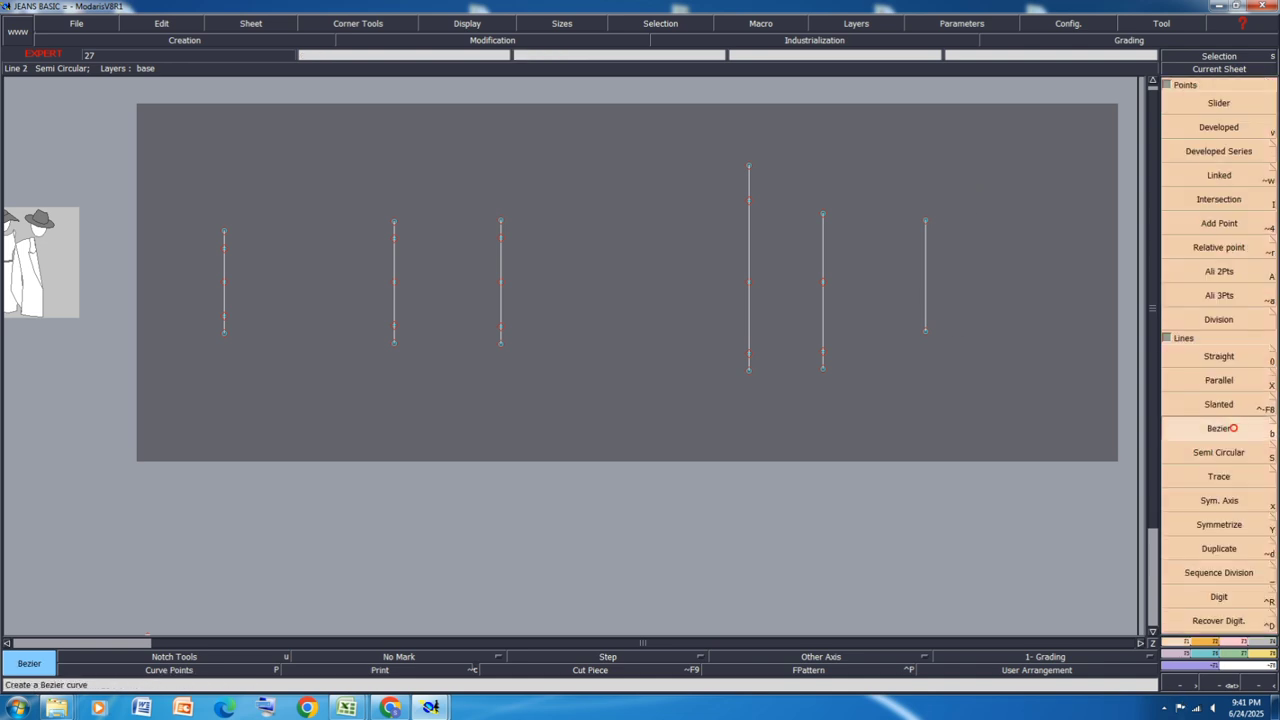
click(224, 248)
click(394, 238)
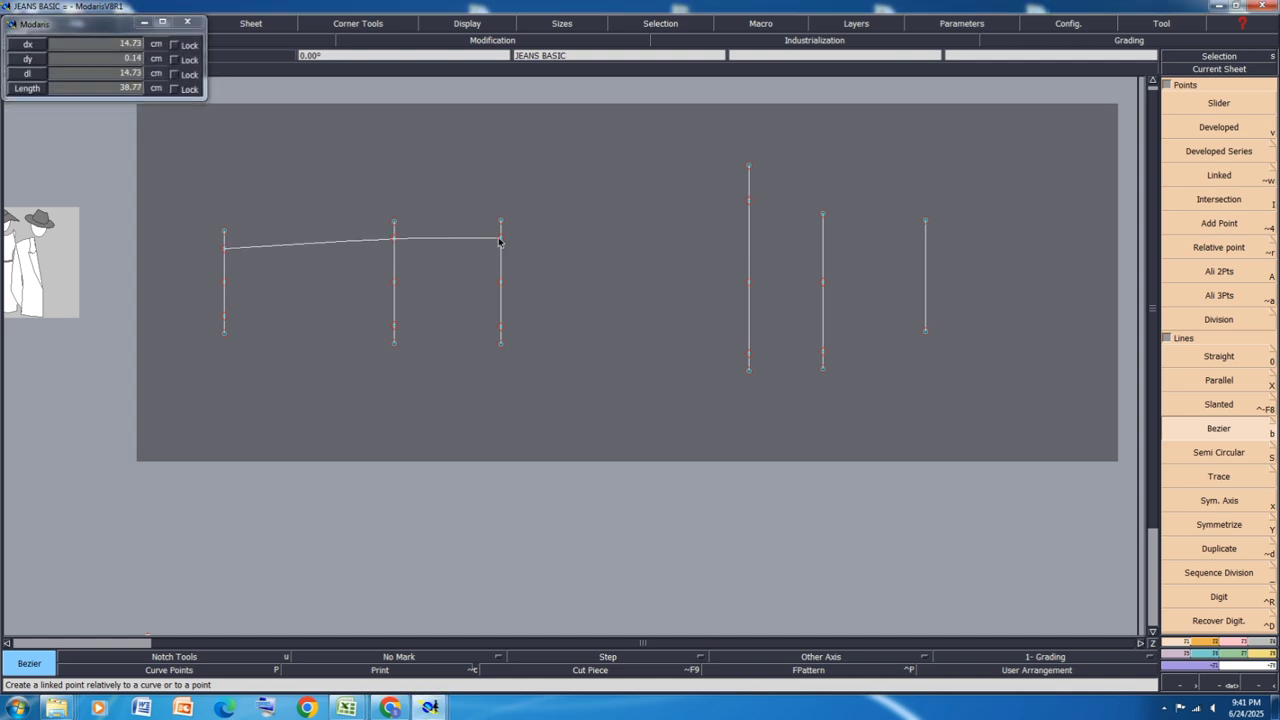
key(ctrl+z)
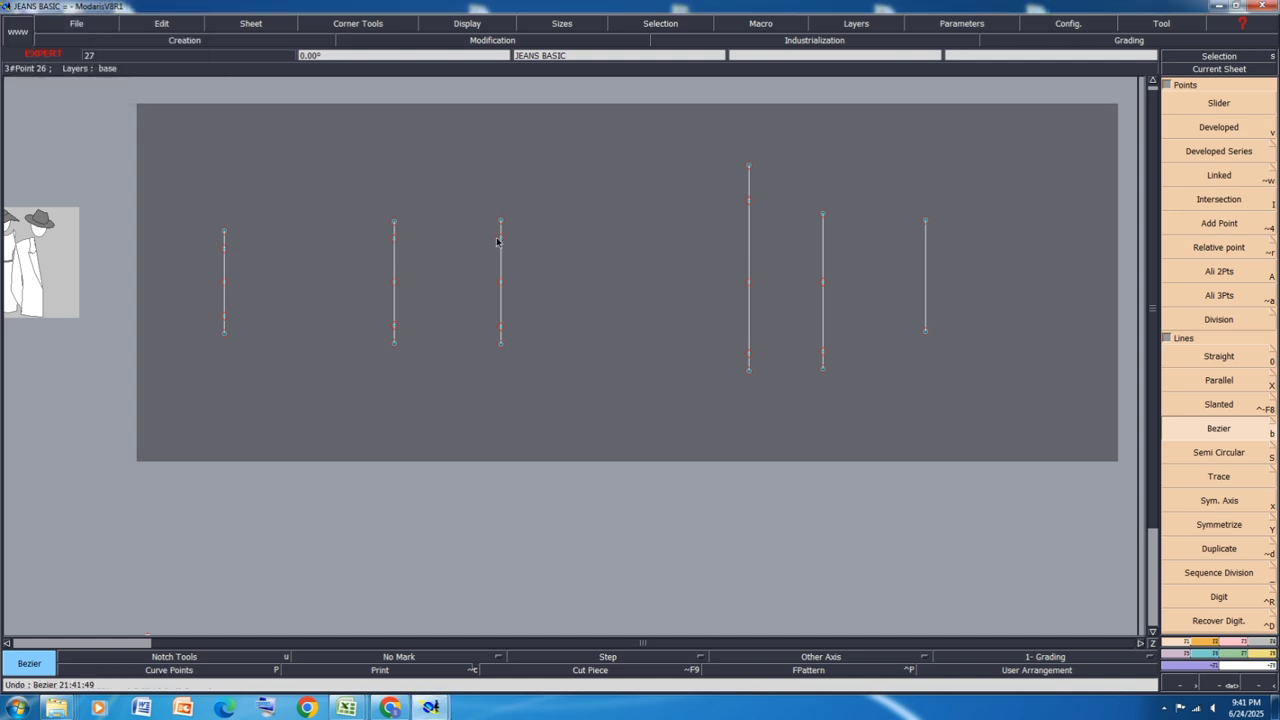
Step: Draw a Bezier curve through the upper inner marked points of the first four vertical lines, starting from the leftmost line
click(224, 248)
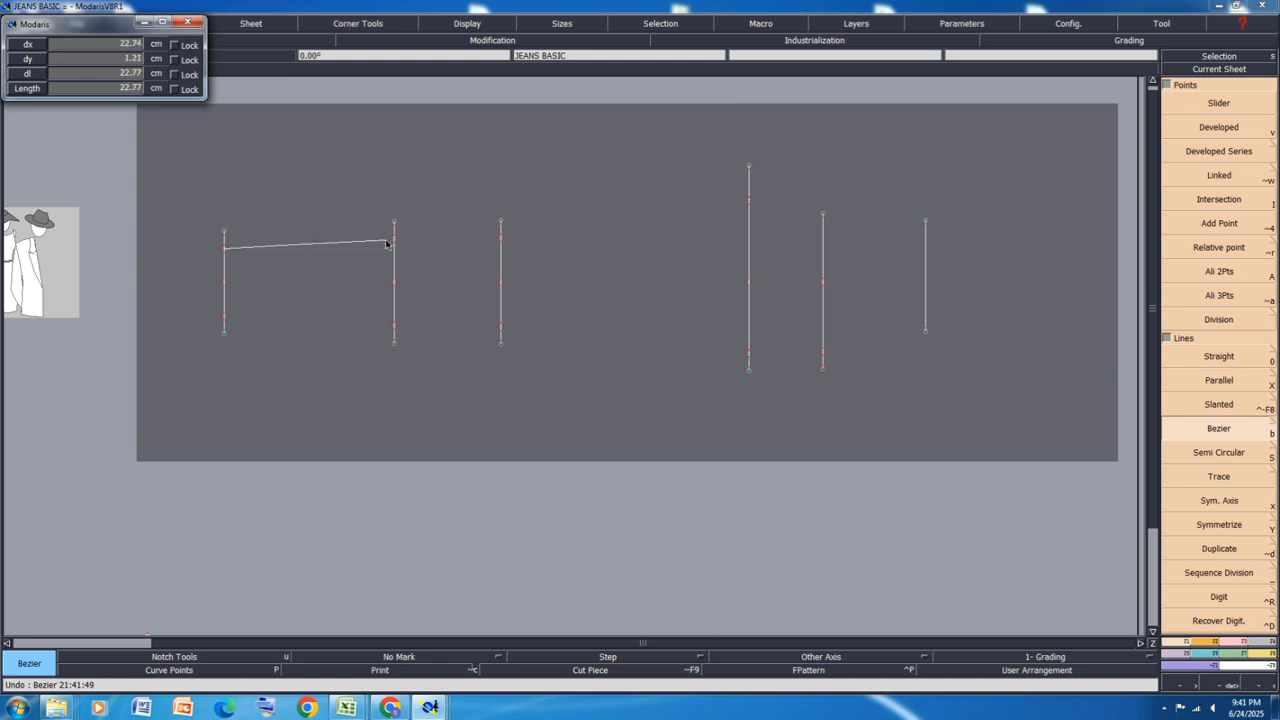
click(394, 239)
click(501, 237)
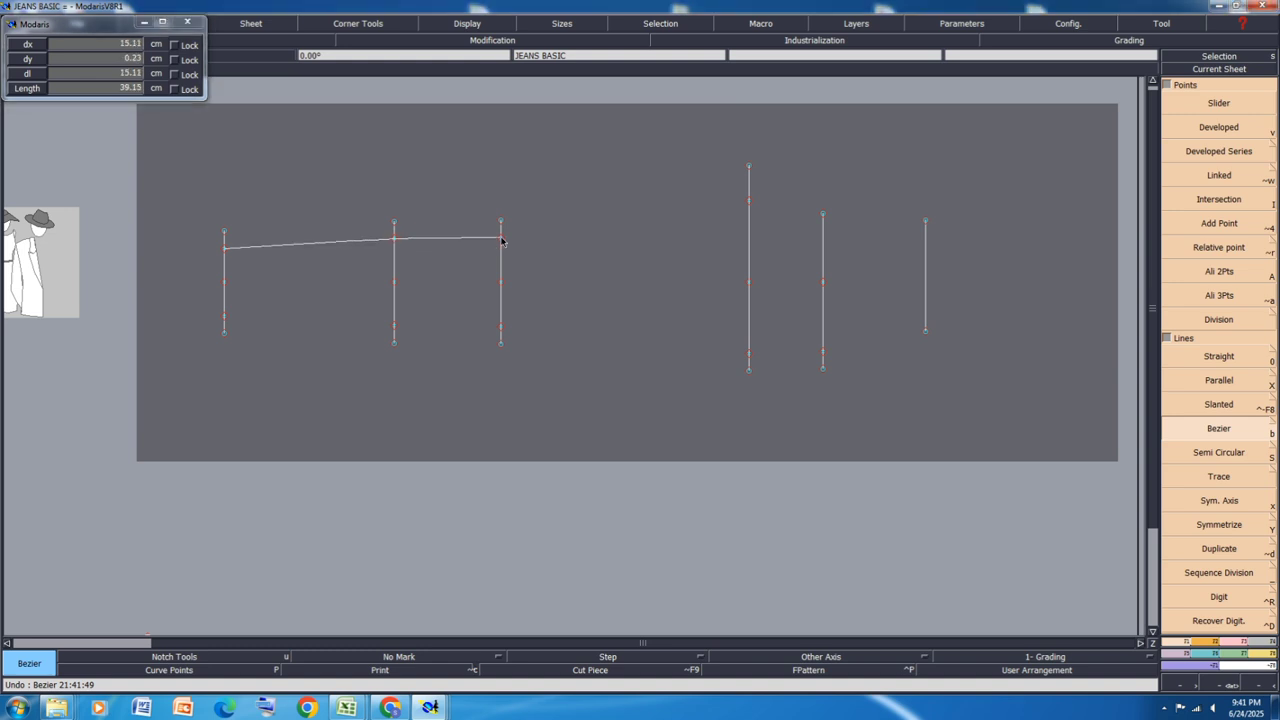
click(748, 203)
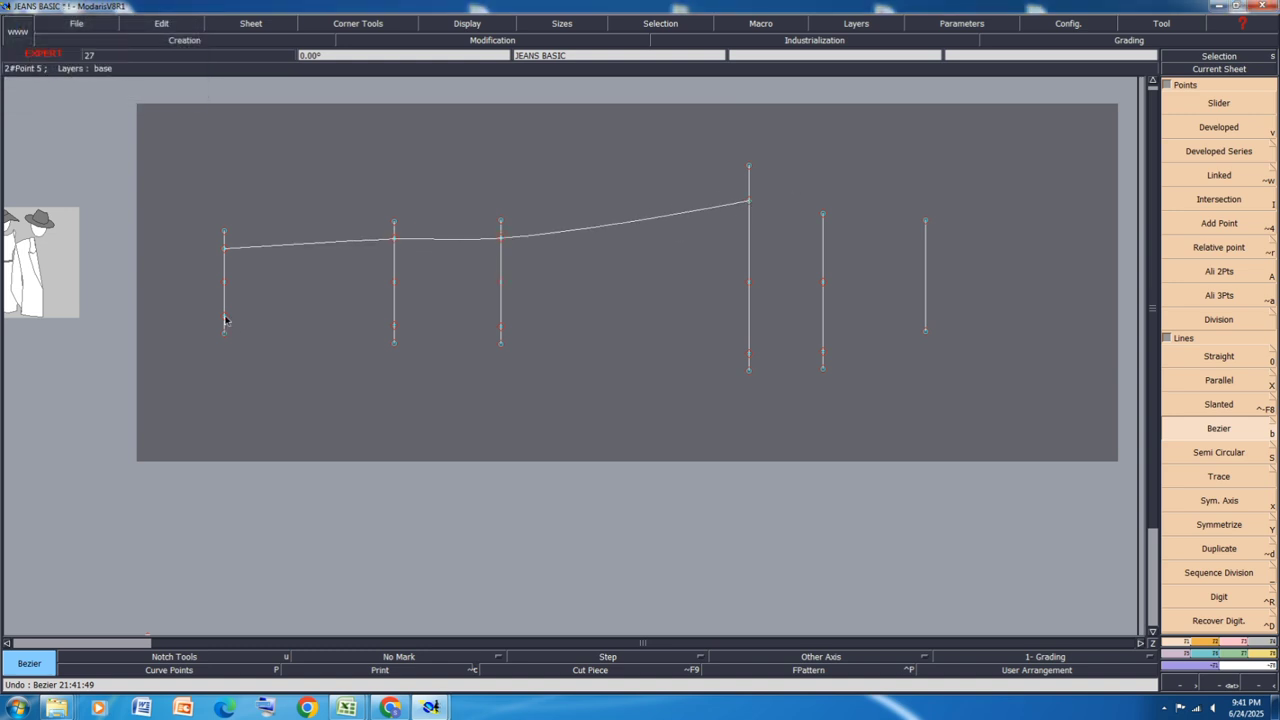
Step: Draw a Bezier curve from the leftmost line's lower inner point through those on the next four lines to the rightmost line's lower end
click(394, 326)
click(501, 327)
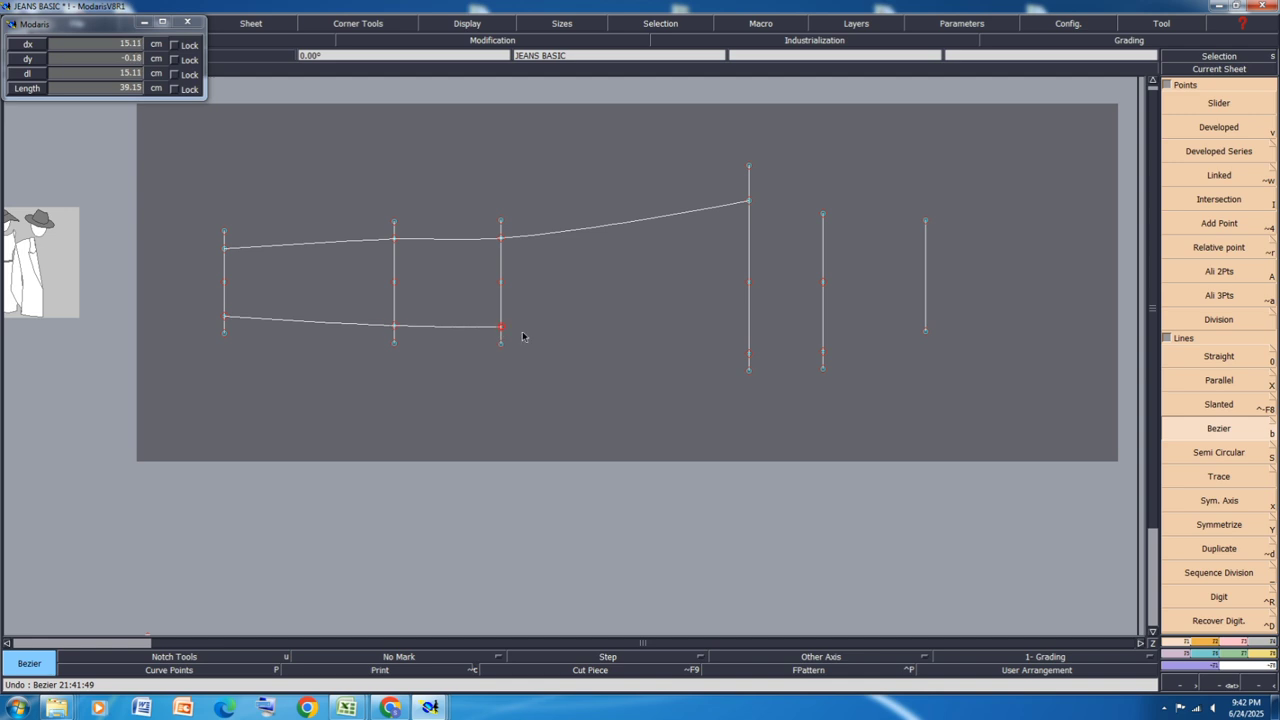
click(742, 354)
click(822, 353)
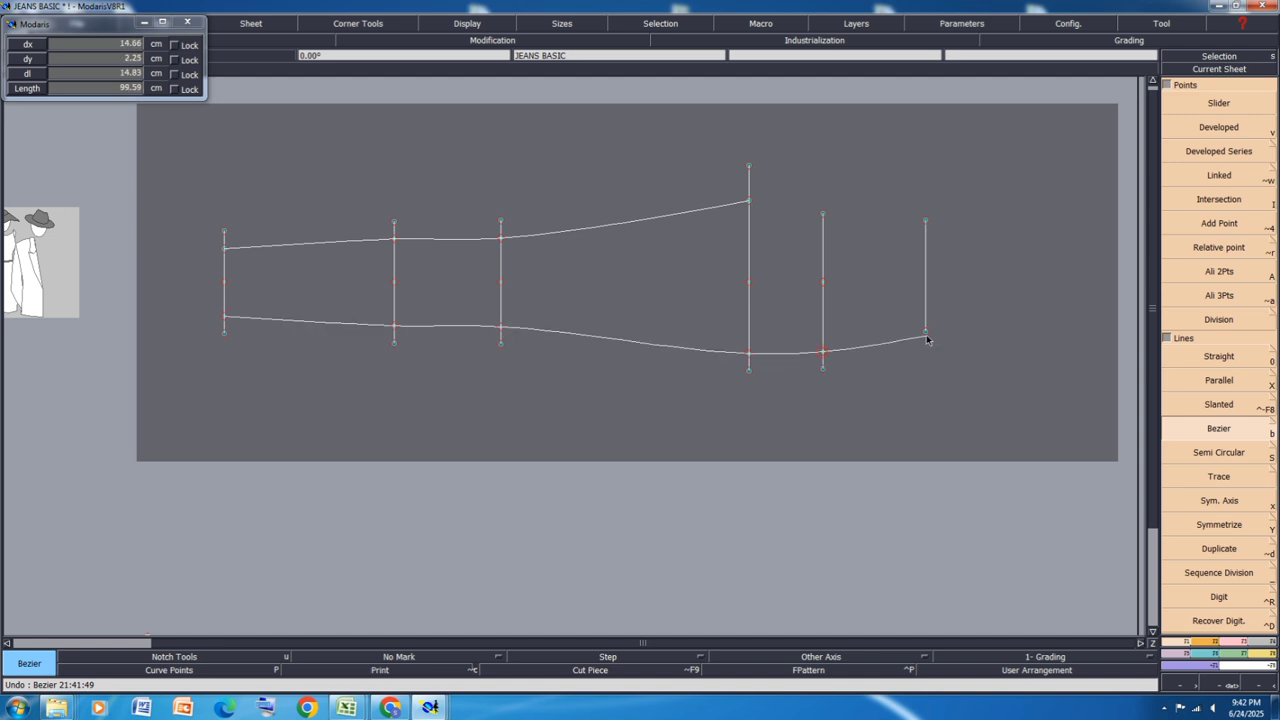
click(927, 336)
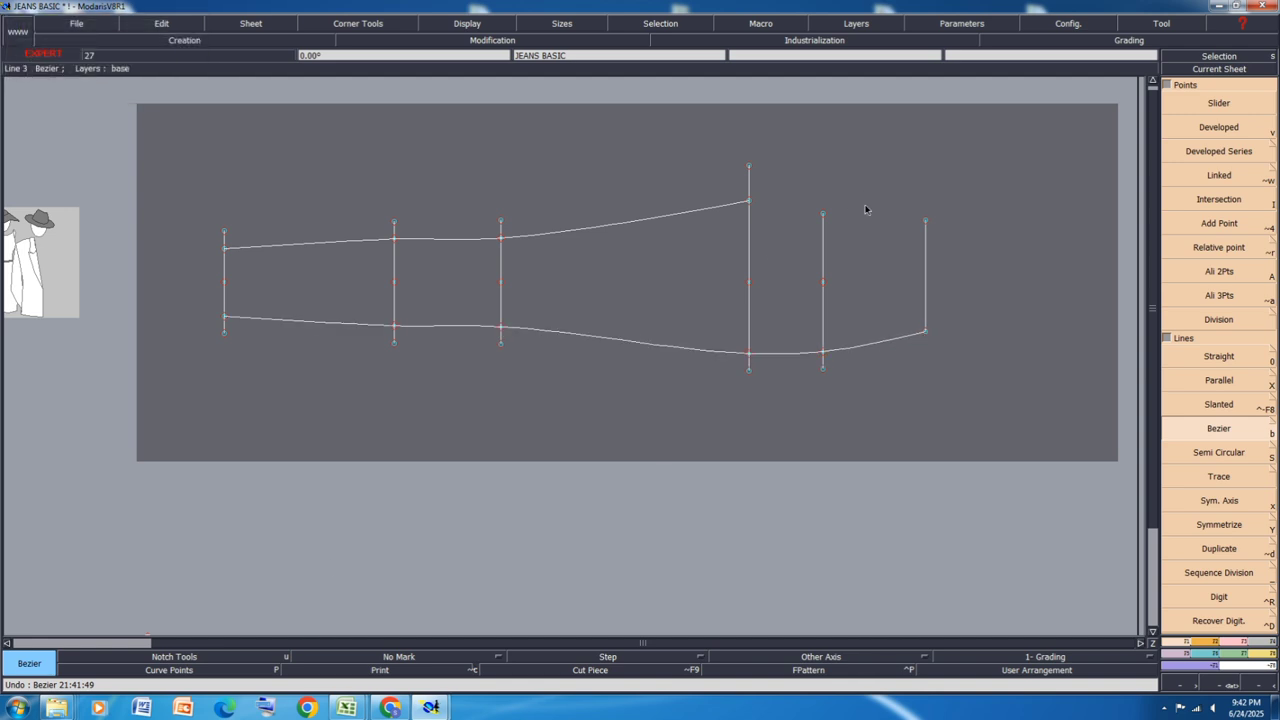
Step: Draw a second, outer Bezier curve starting at the leftmost line's upper endpoint and passing through the second line's upper endpoint
click(225, 233)
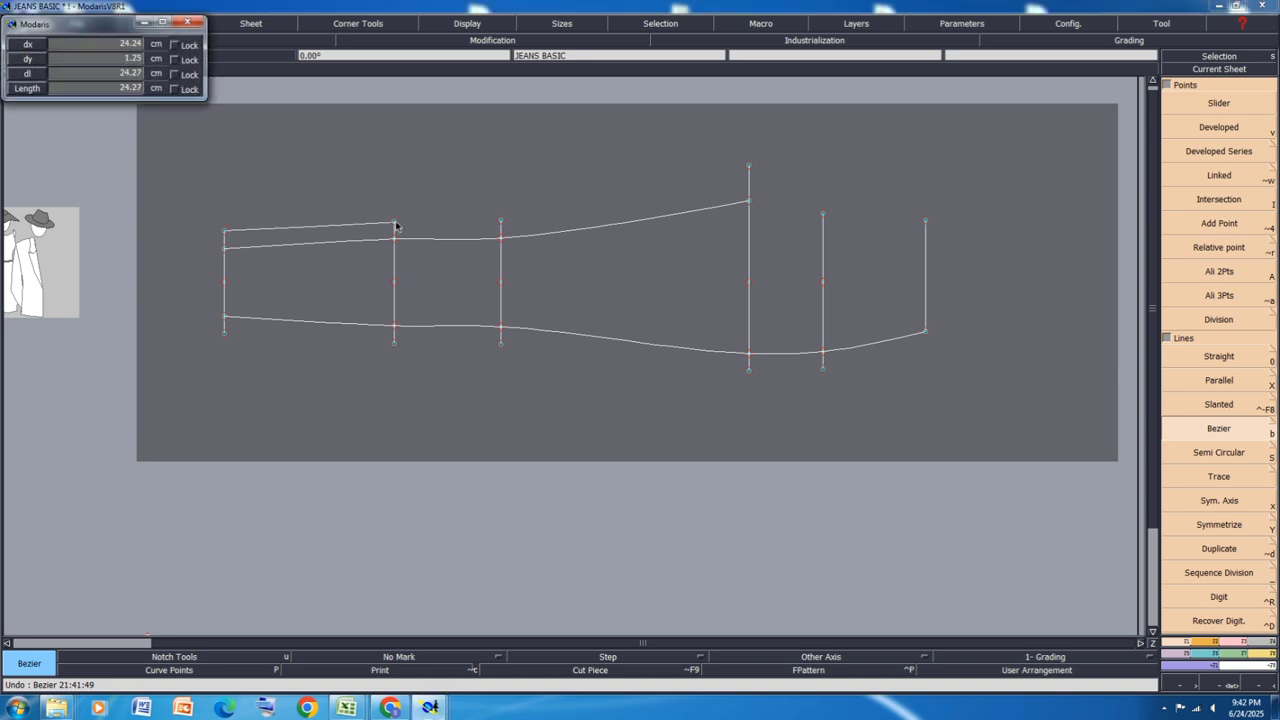
click(394, 222)
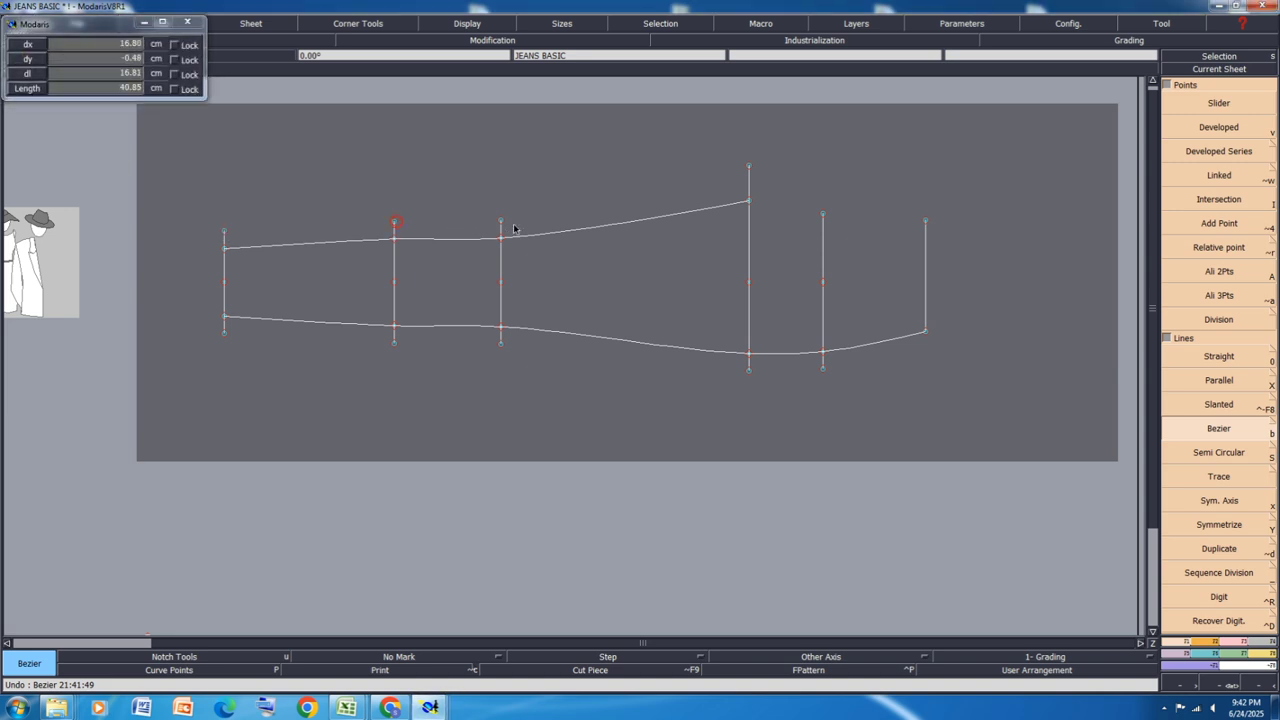
Step: Finish the back inseam curve at the crotch line's upper end and draw the outer side seam curve from hem through knee and hip to waist level
click(748, 166)
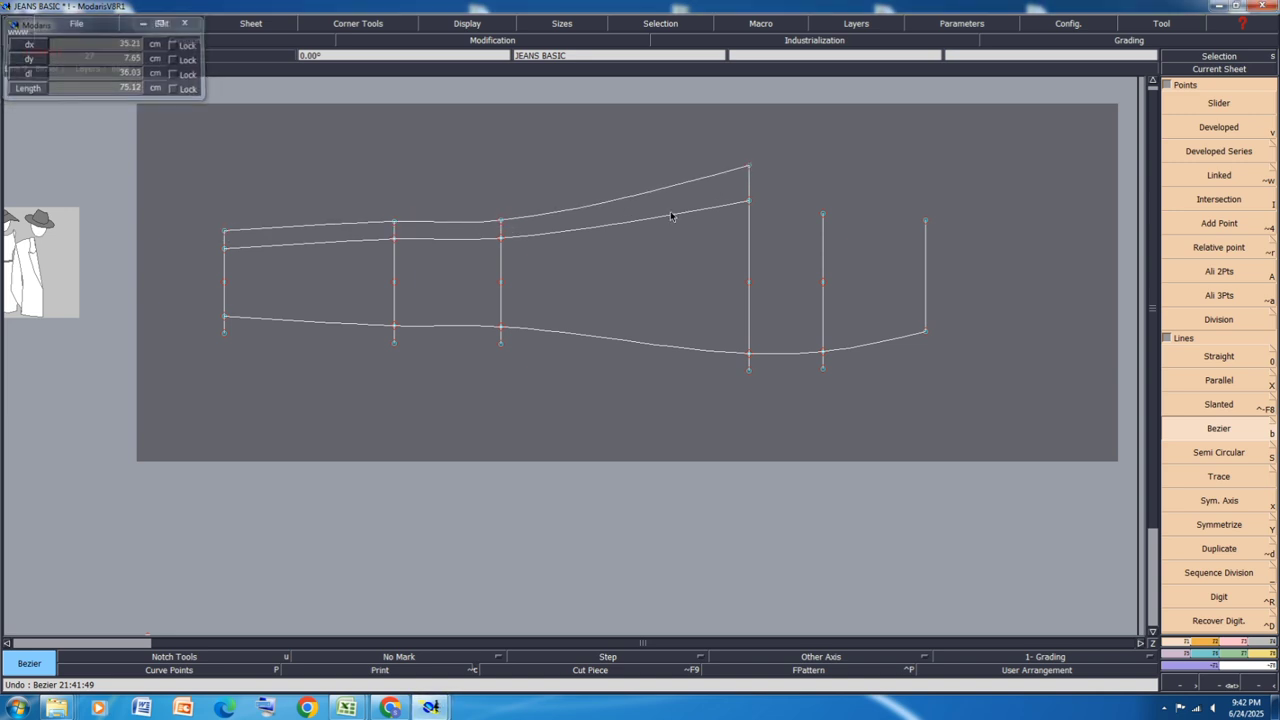
click(224, 334)
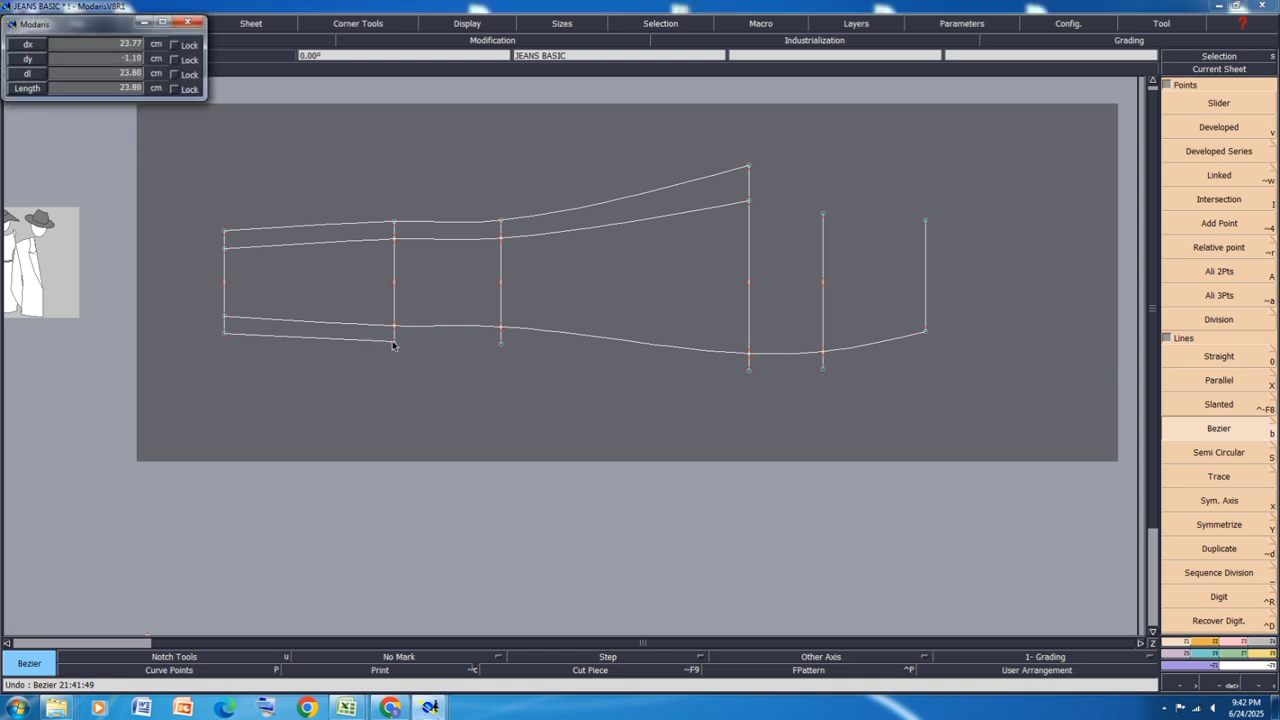
click(394, 342)
click(499, 345)
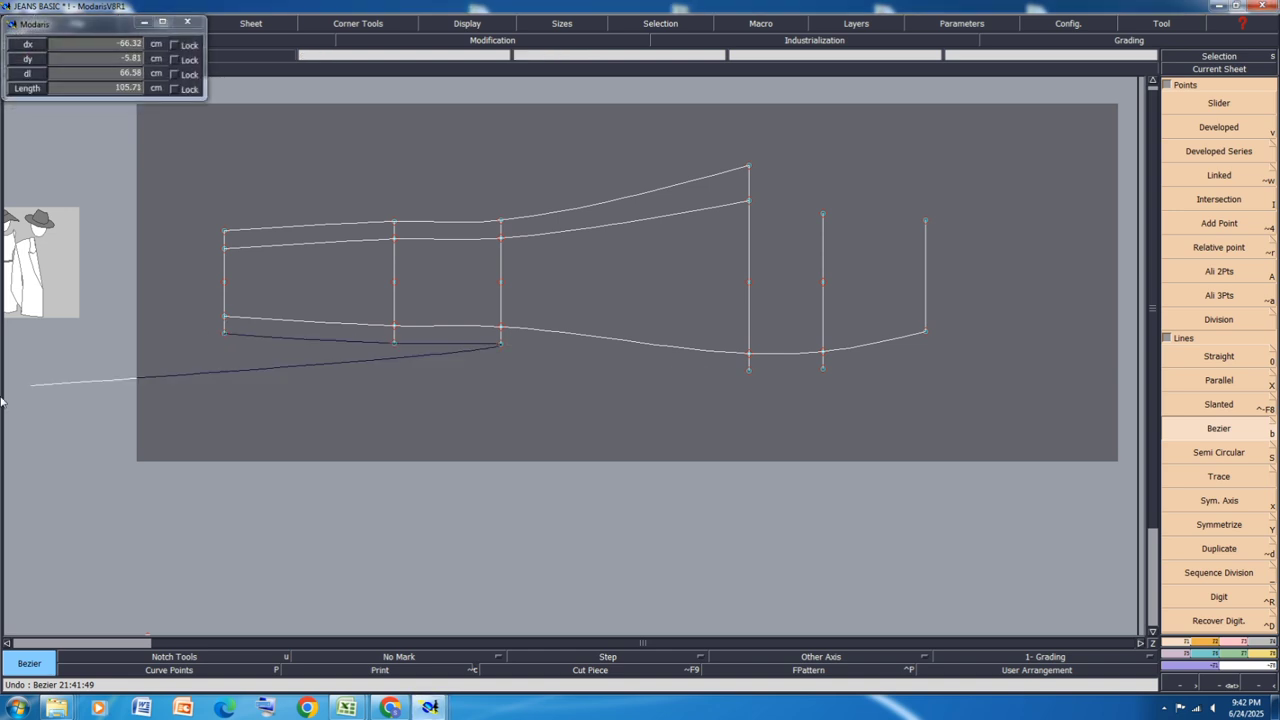
click(748, 370)
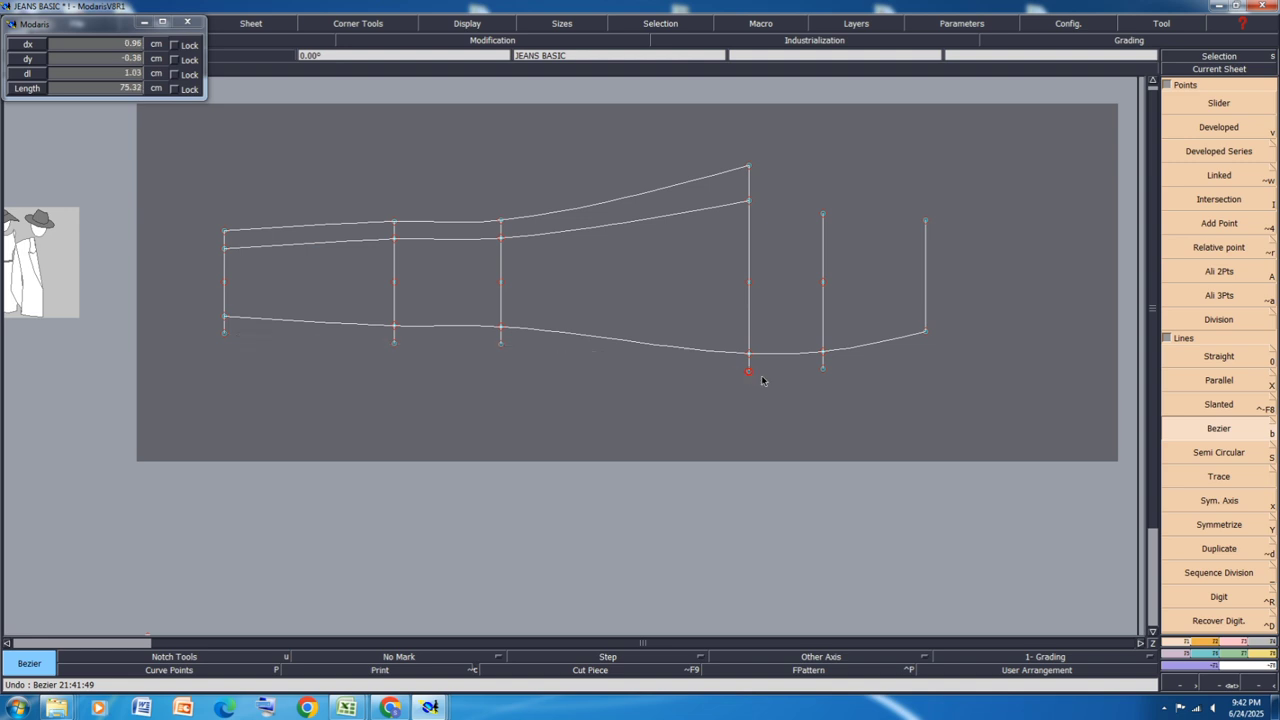
click(823, 370)
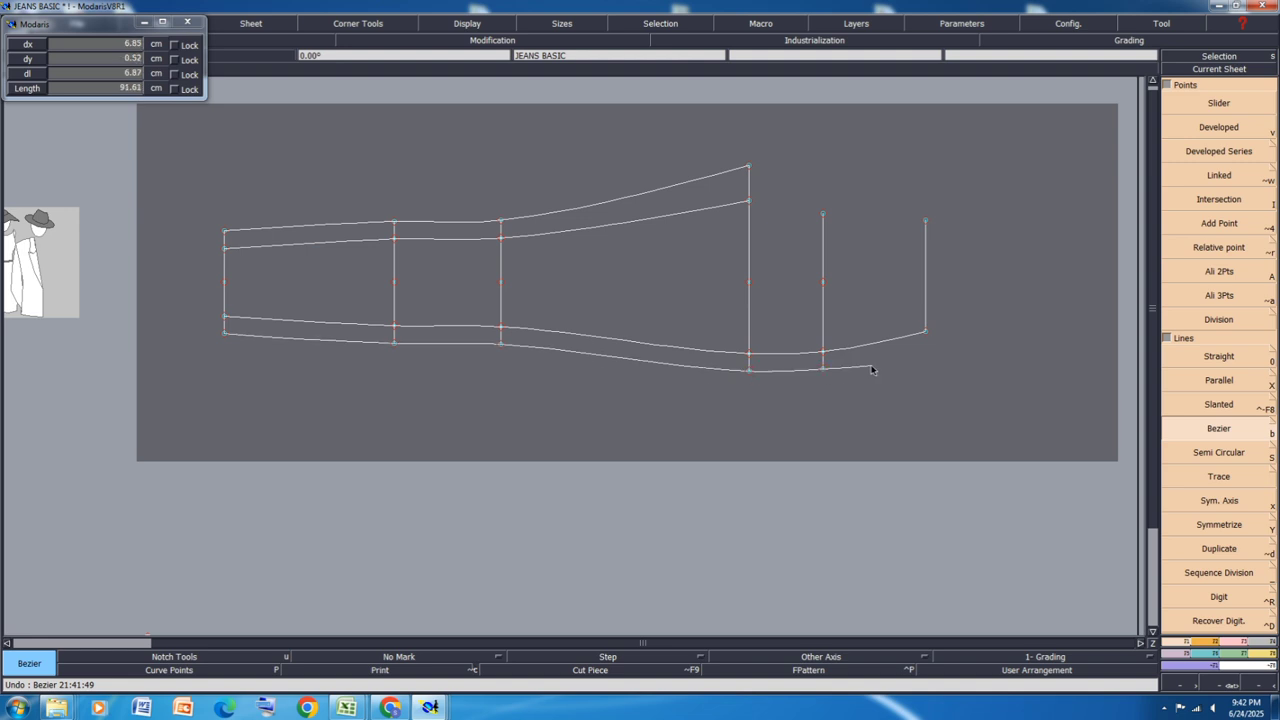
click(925, 362)
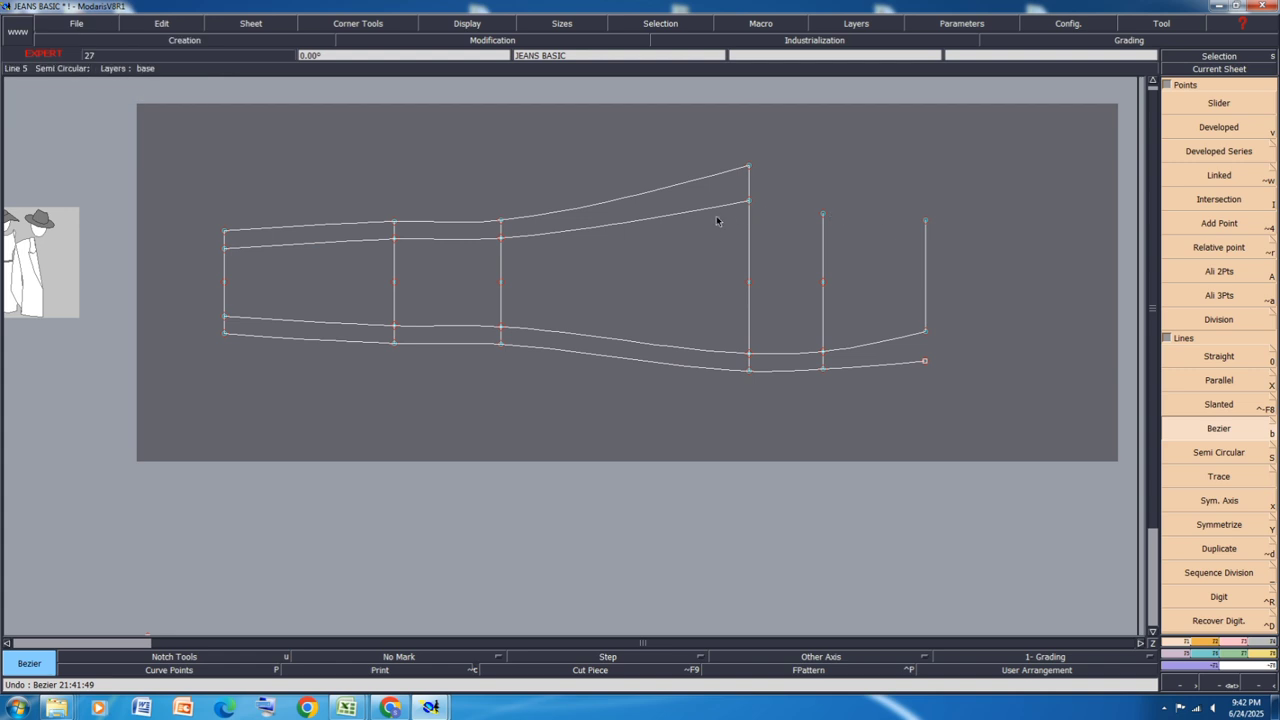
Step: Draw the front rise line from the front crotch point through the hip line's end to the waist line, and save the model
click(748, 202)
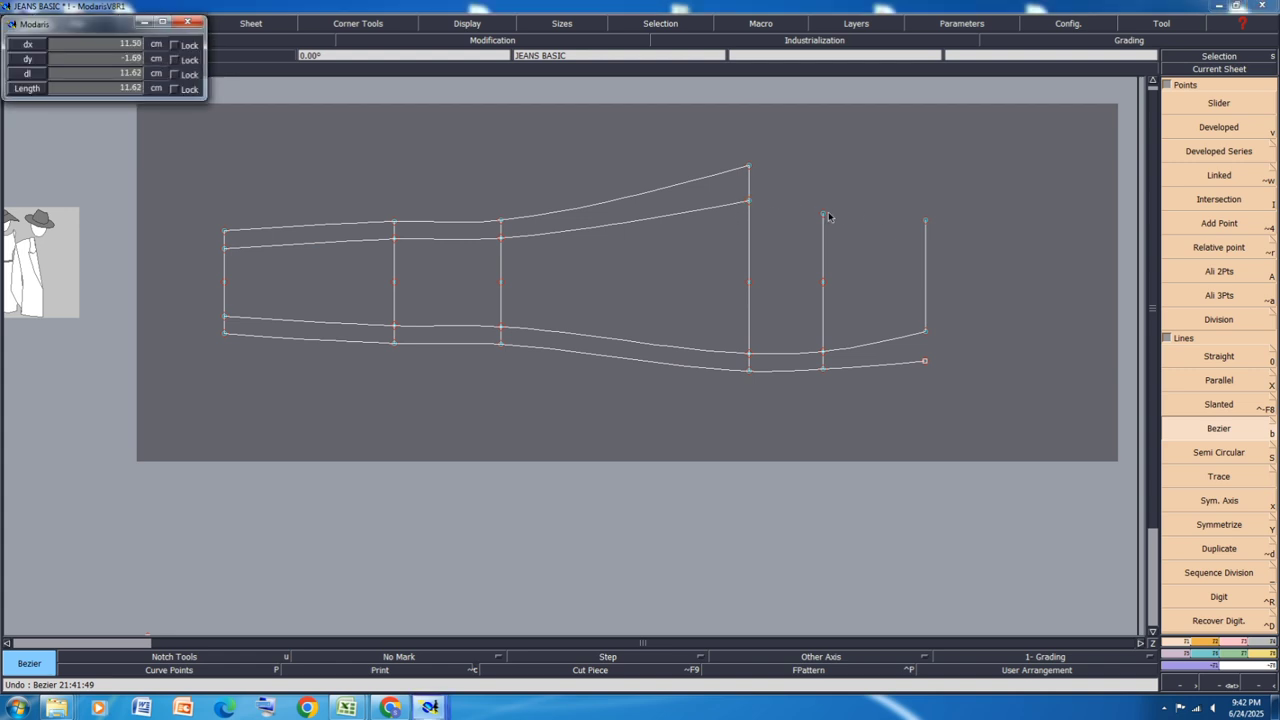
click(822, 213)
click(925, 221)
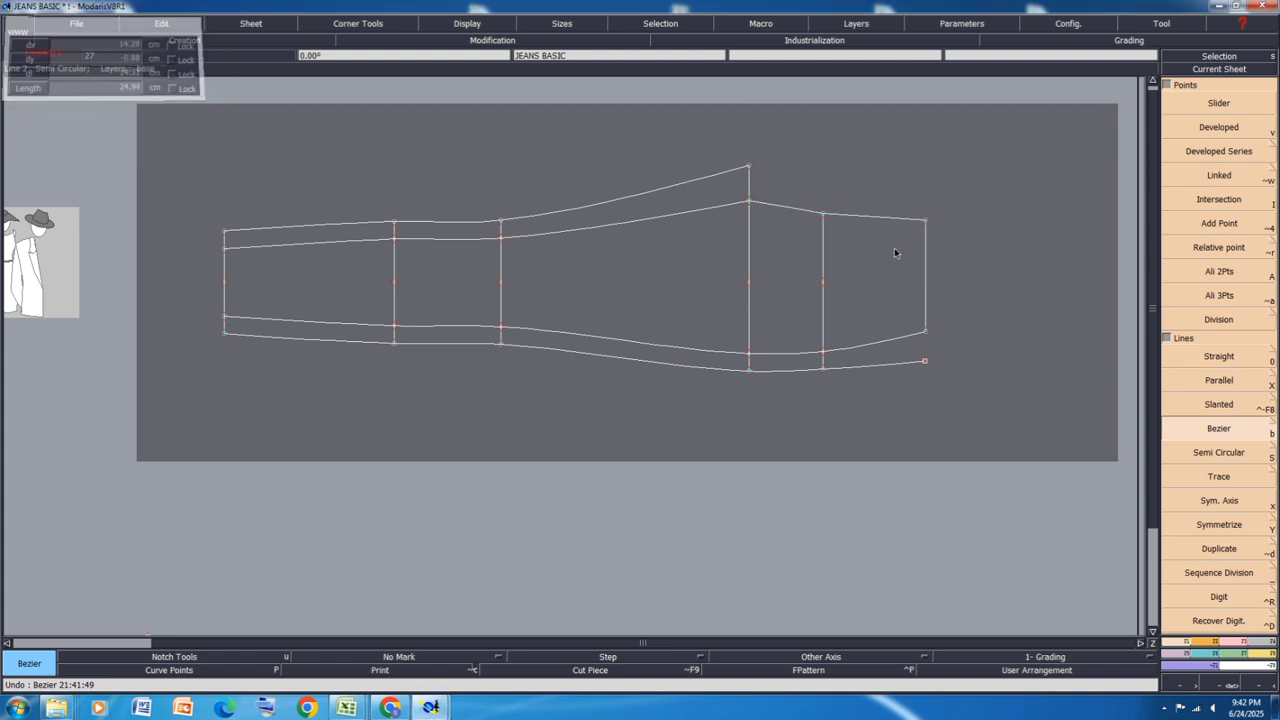
key(ctrl+s)
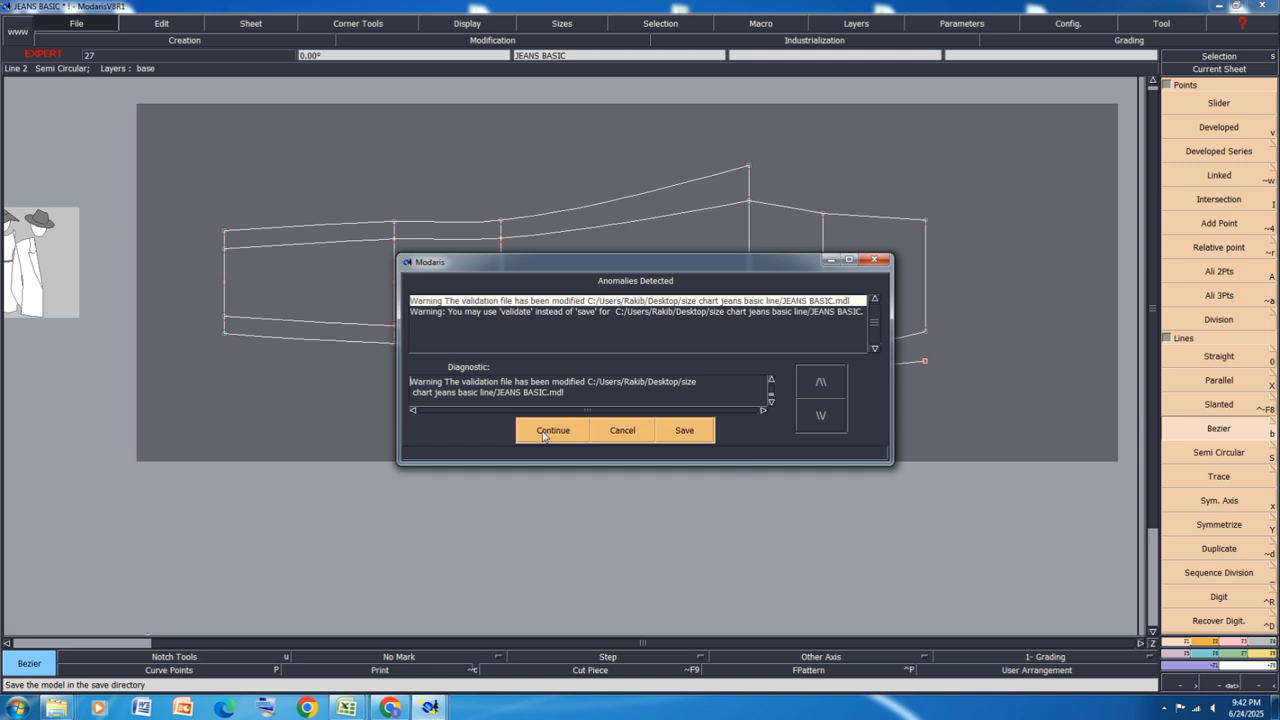
click(548, 428)
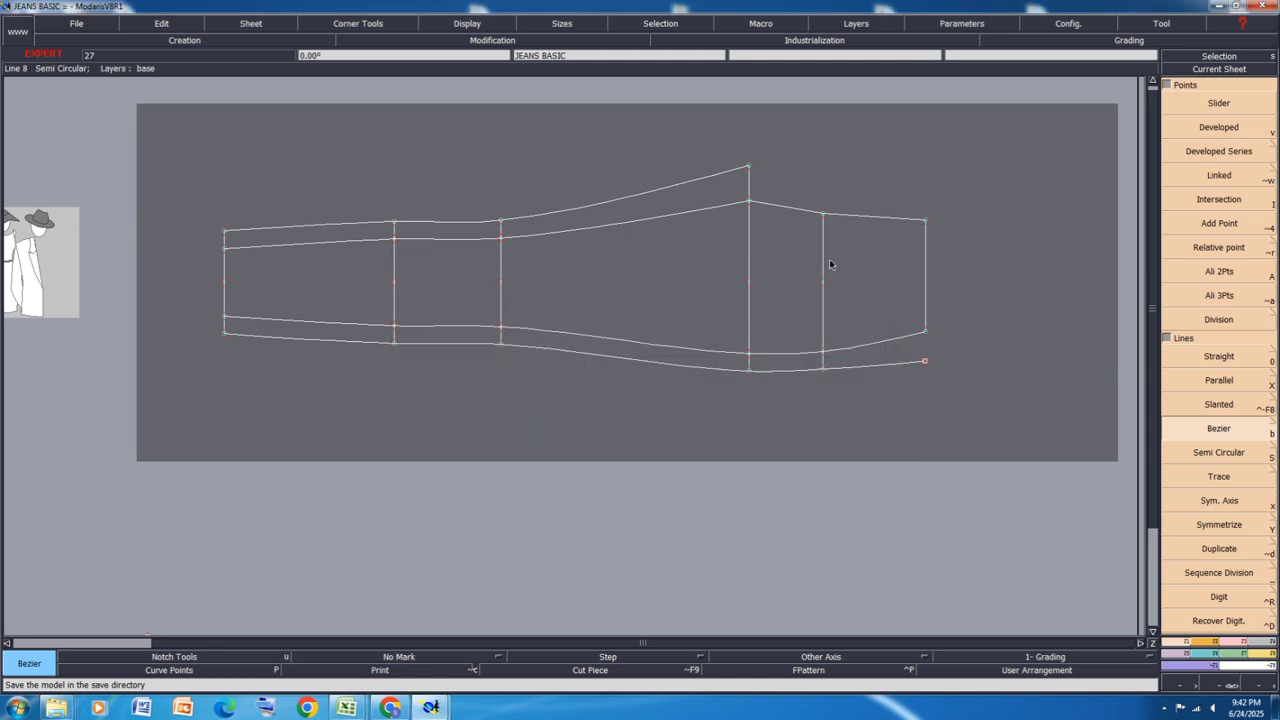
Step: Move the front crotch point by 0.50 cm in Y and the back crotch point by -0.50 cm in Y
scroll(919, 265, up, 2)
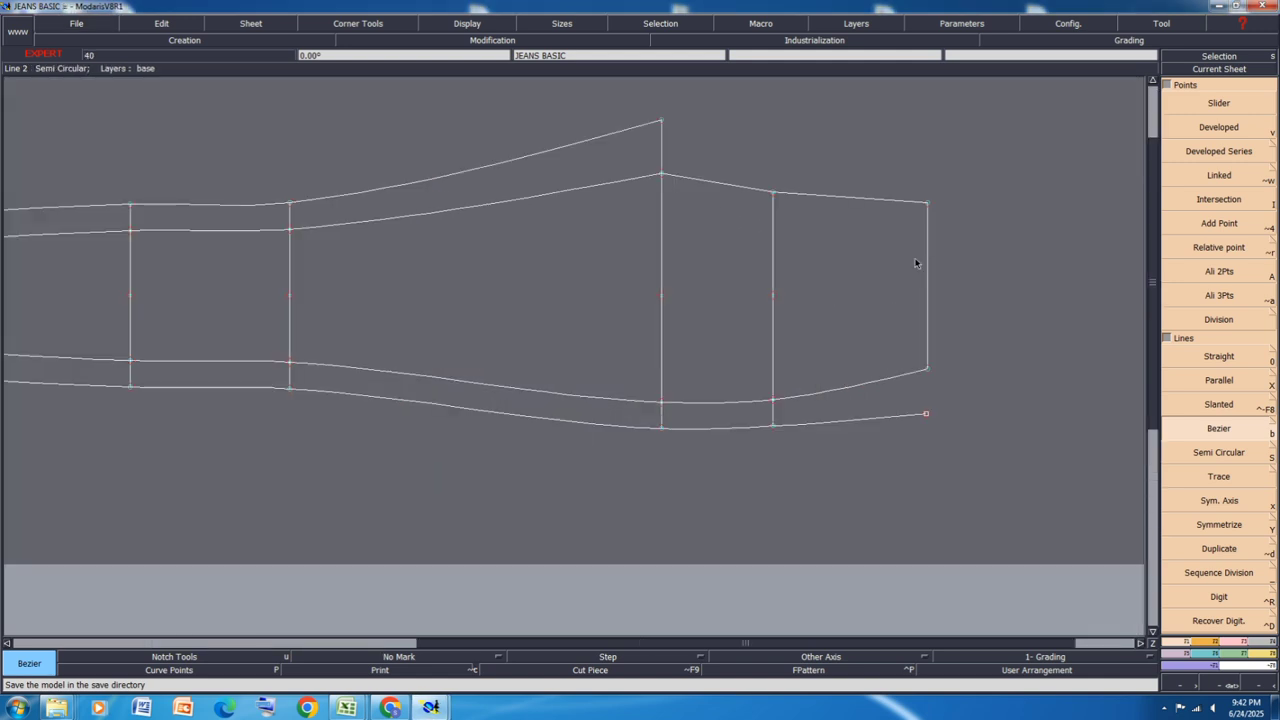
scroll(680, 300, down, 3)
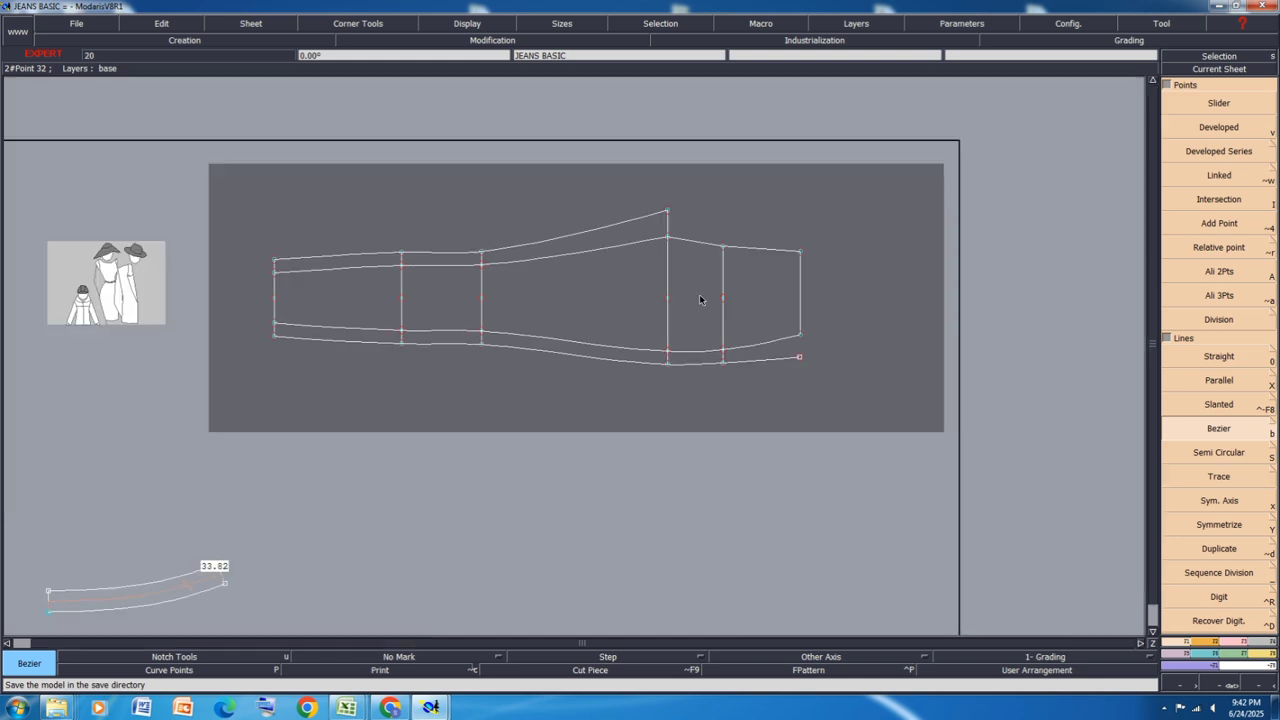
scroll(779, 252, up, 2)
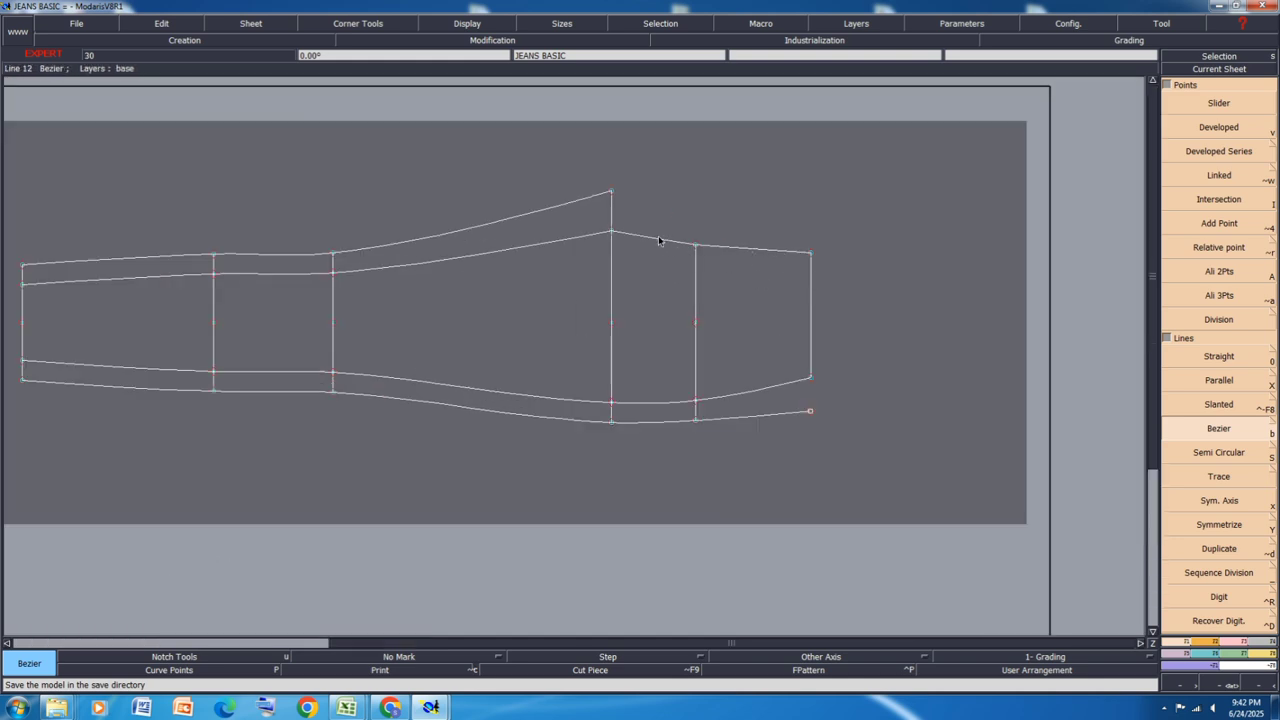
click(1230, 643)
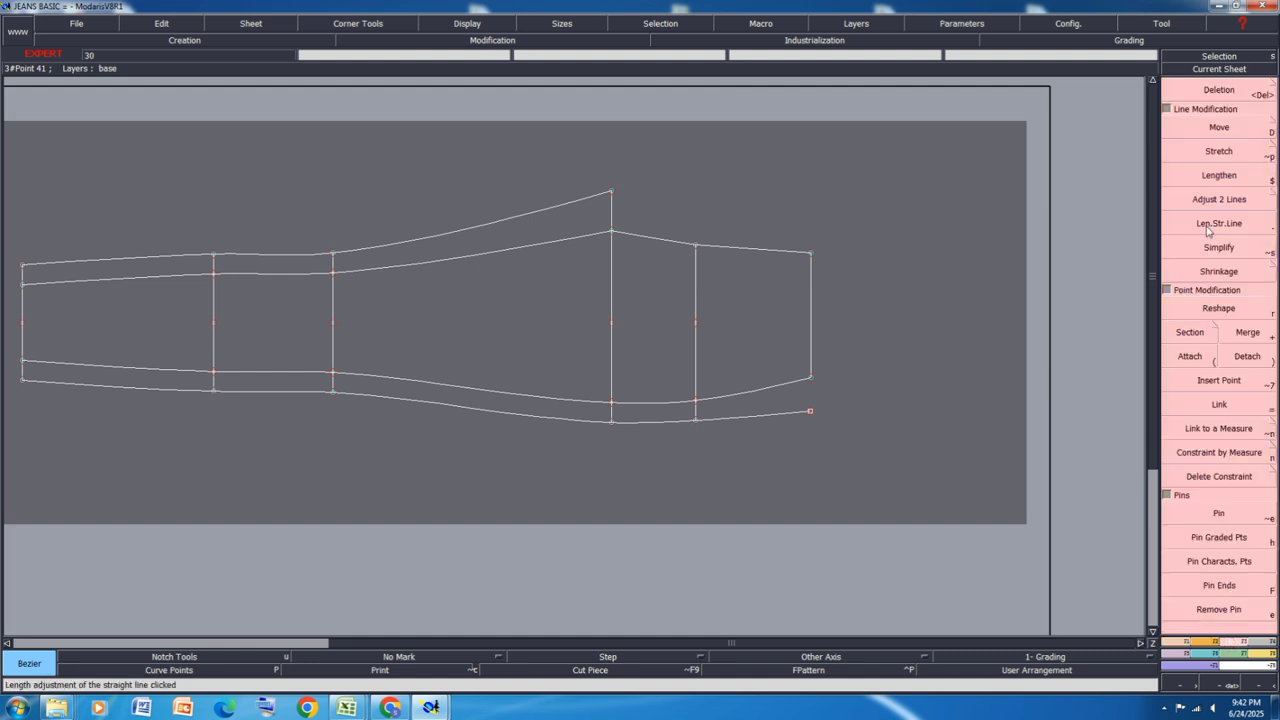
click(1219, 127)
scroll(607, 195, up, 1)
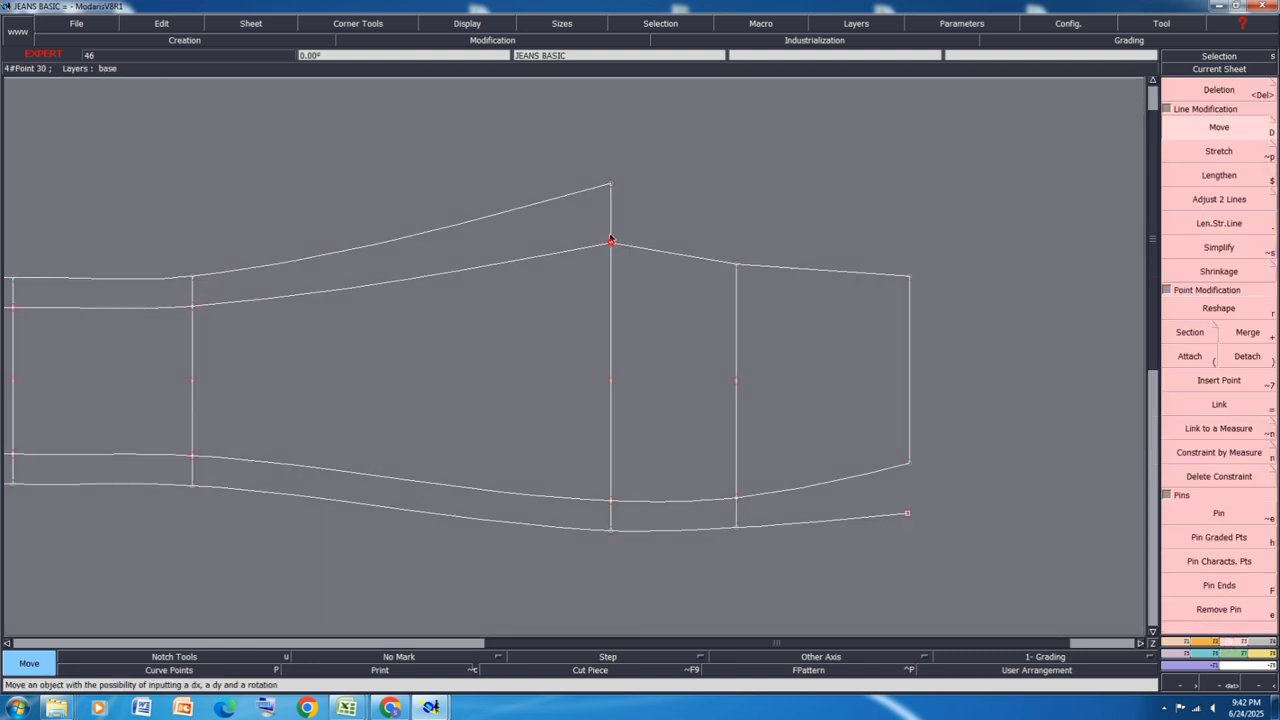
click(611, 241)
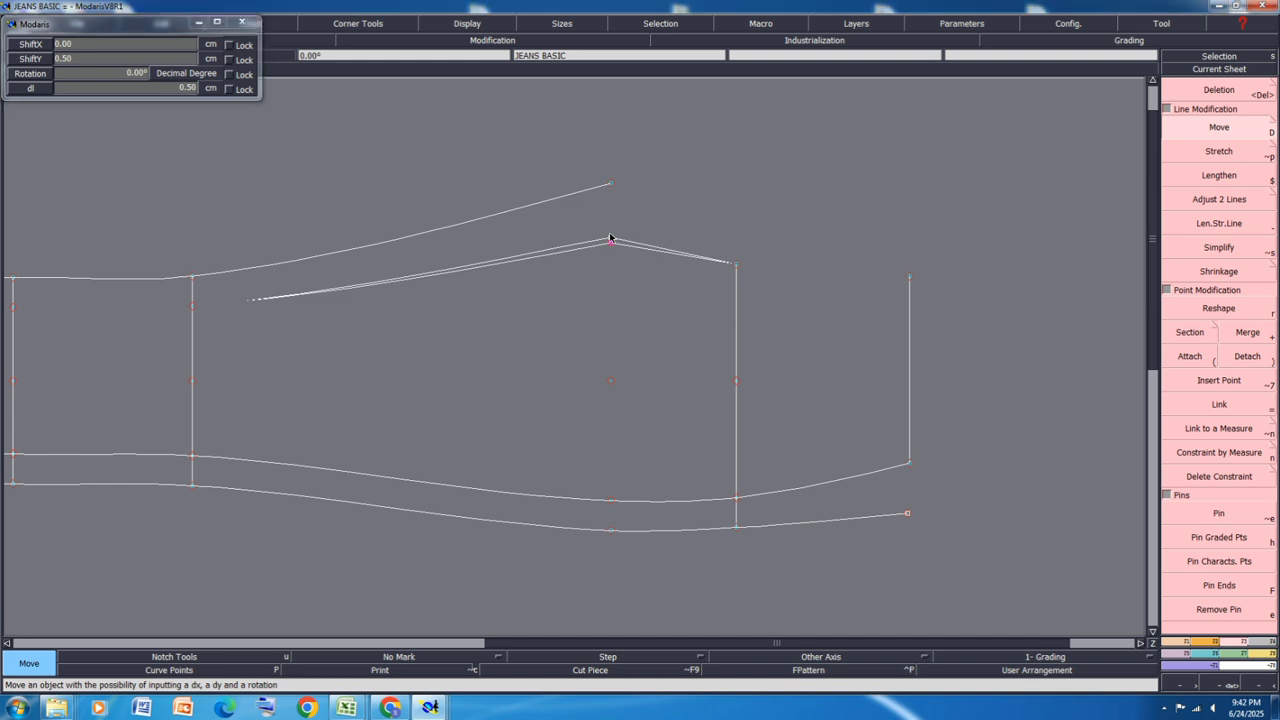
key(Return)
click(611, 183)
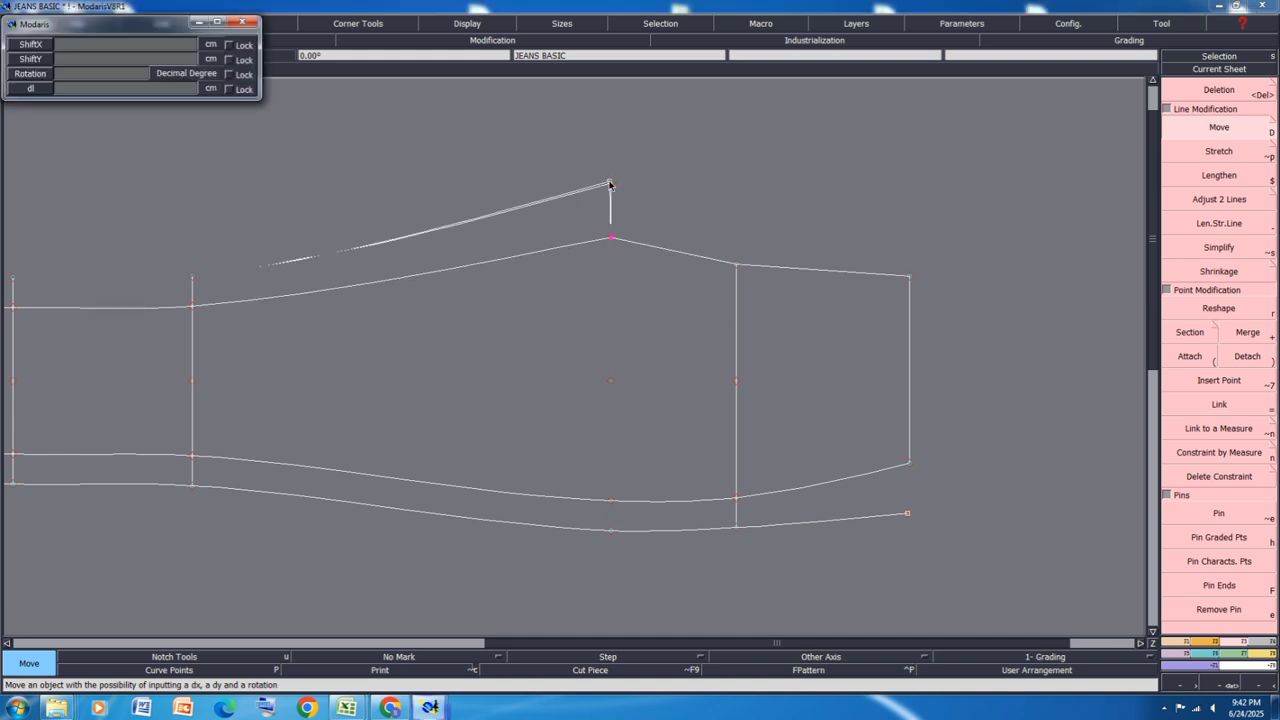
text(-0.50)
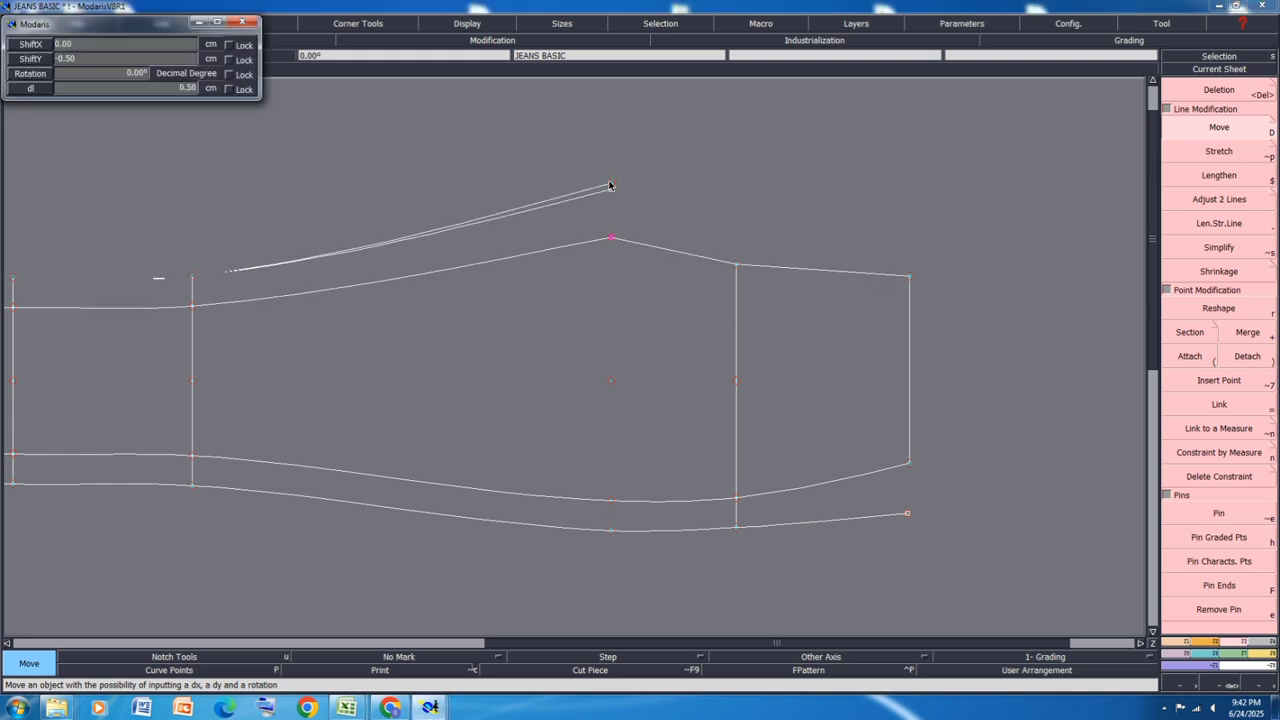
key(Return)
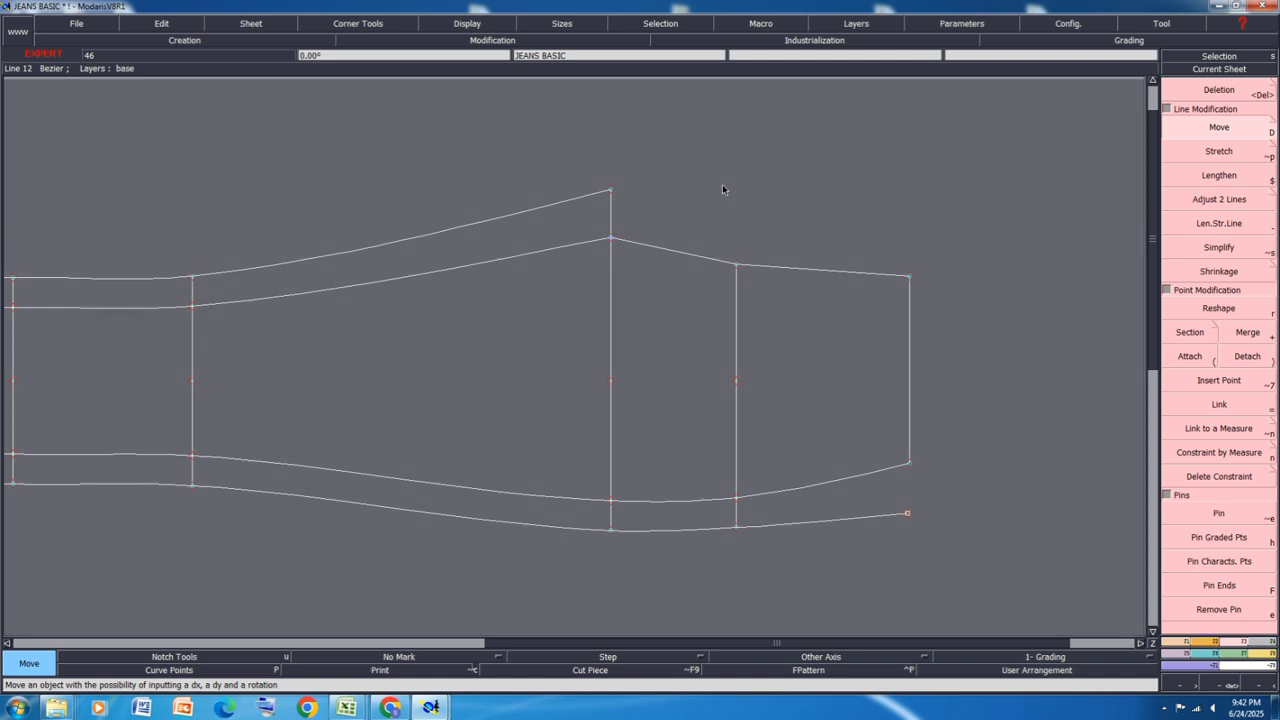
Step: Show the curve handles on the pattern lines
scroll(740, 263, up, 1)
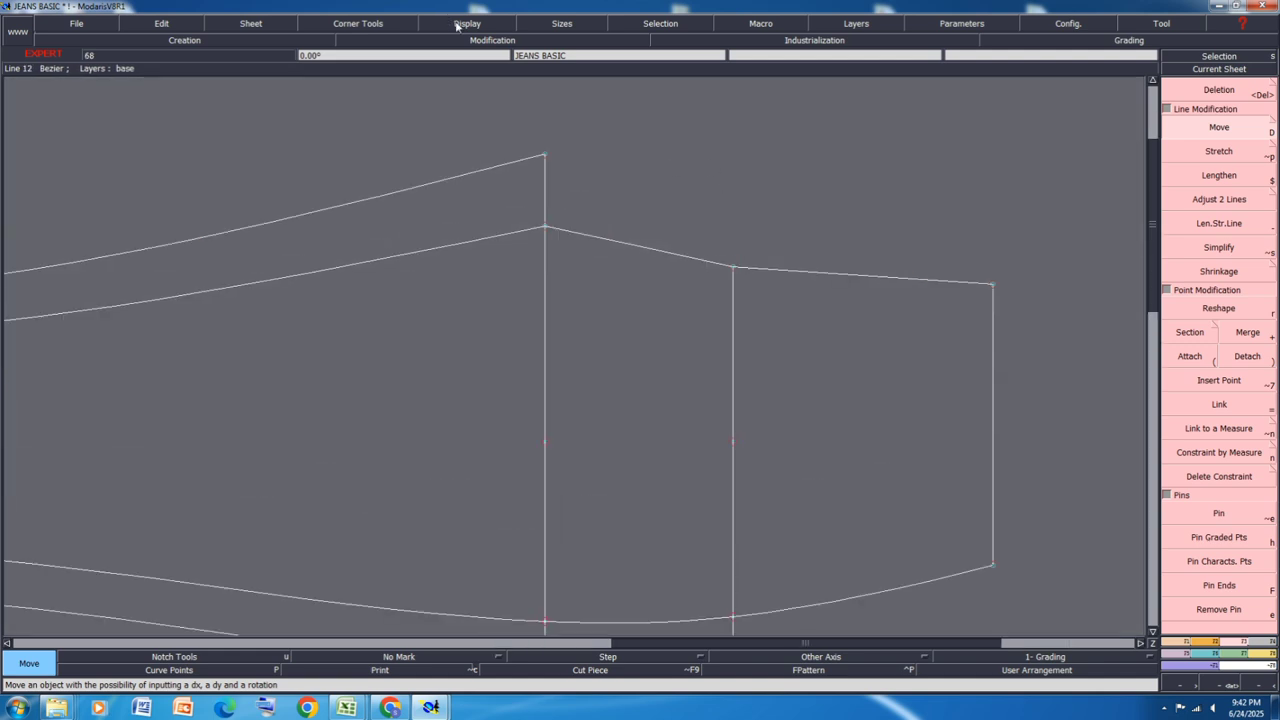
click(465, 24)
click(455, 287)
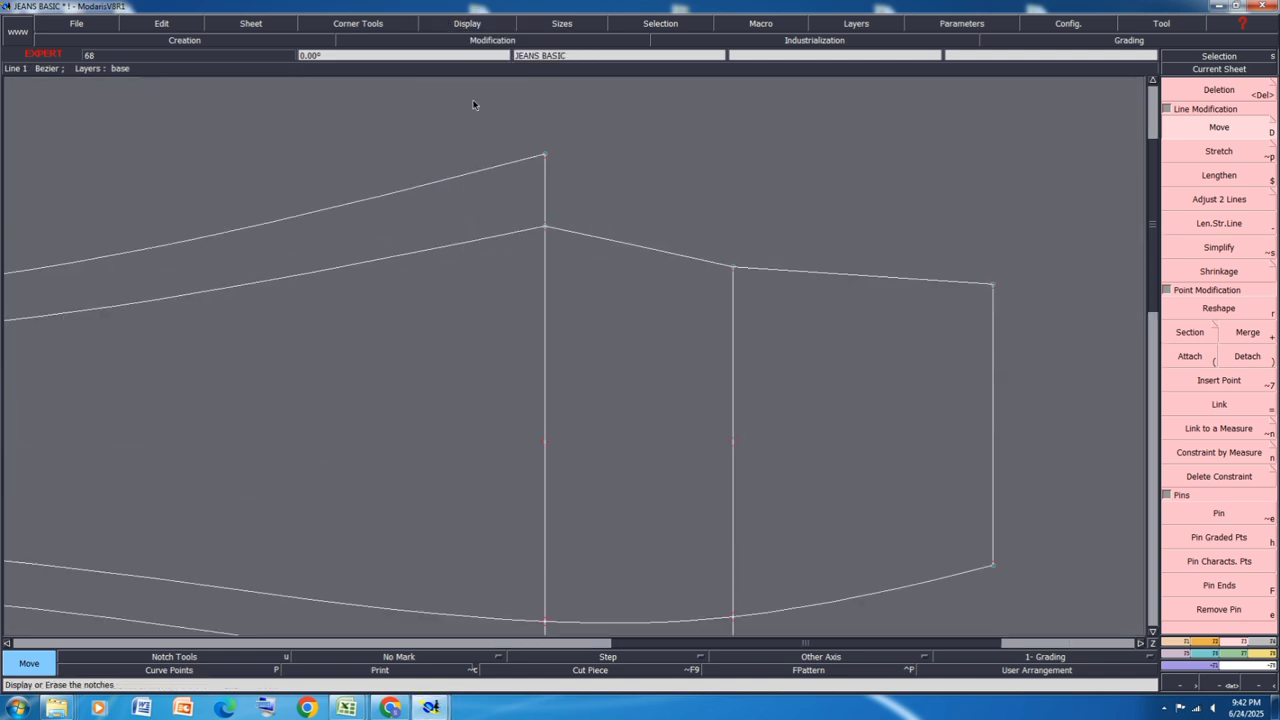
click(476, 21)
click(459, 288)
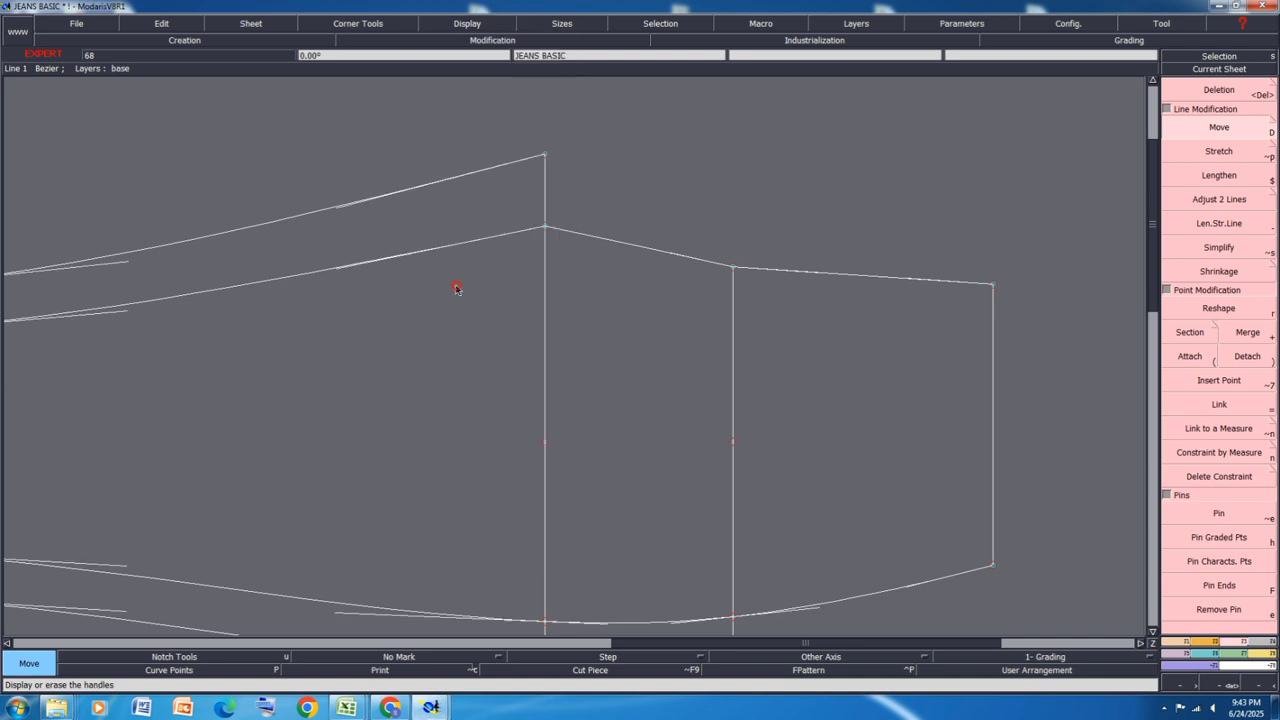
Step: Reshape the front rise between crotch and hip into a smooth inward curve using its handles
click(1219, 308)
scroll(646, 258, up, 1)
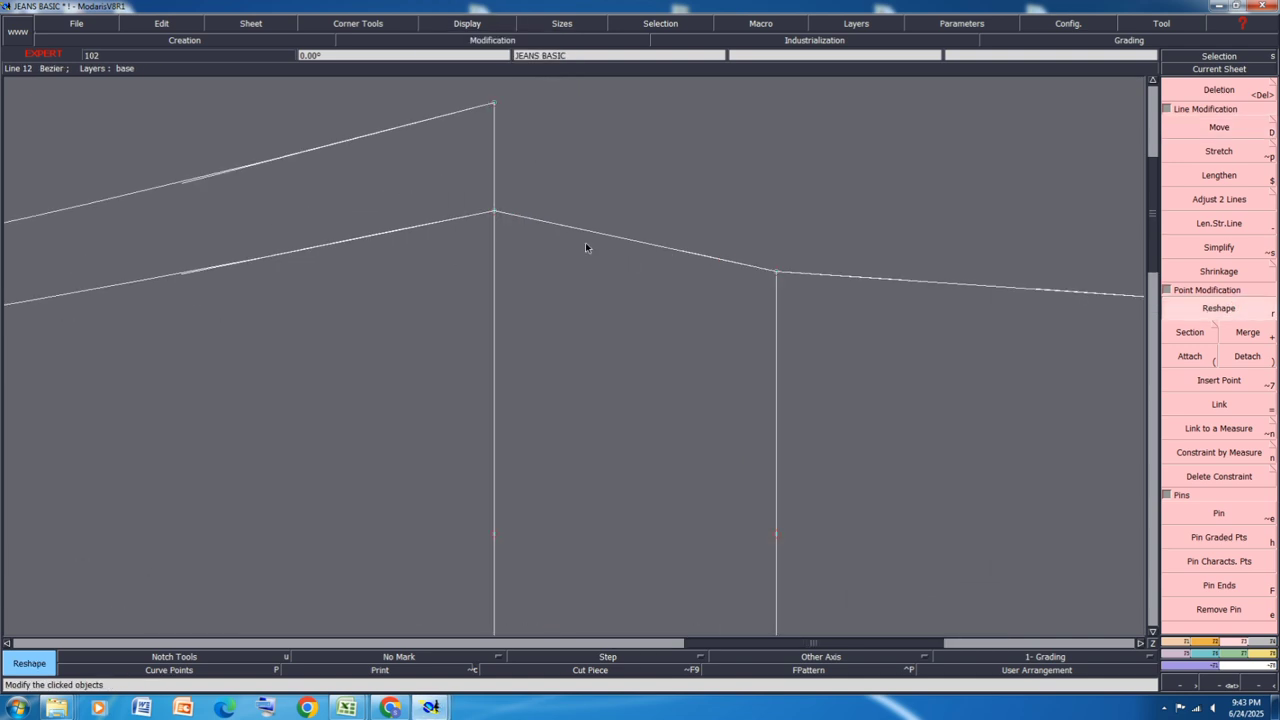
drag(586, 230, 557, 266)
drag(684, 251, 650, 264)
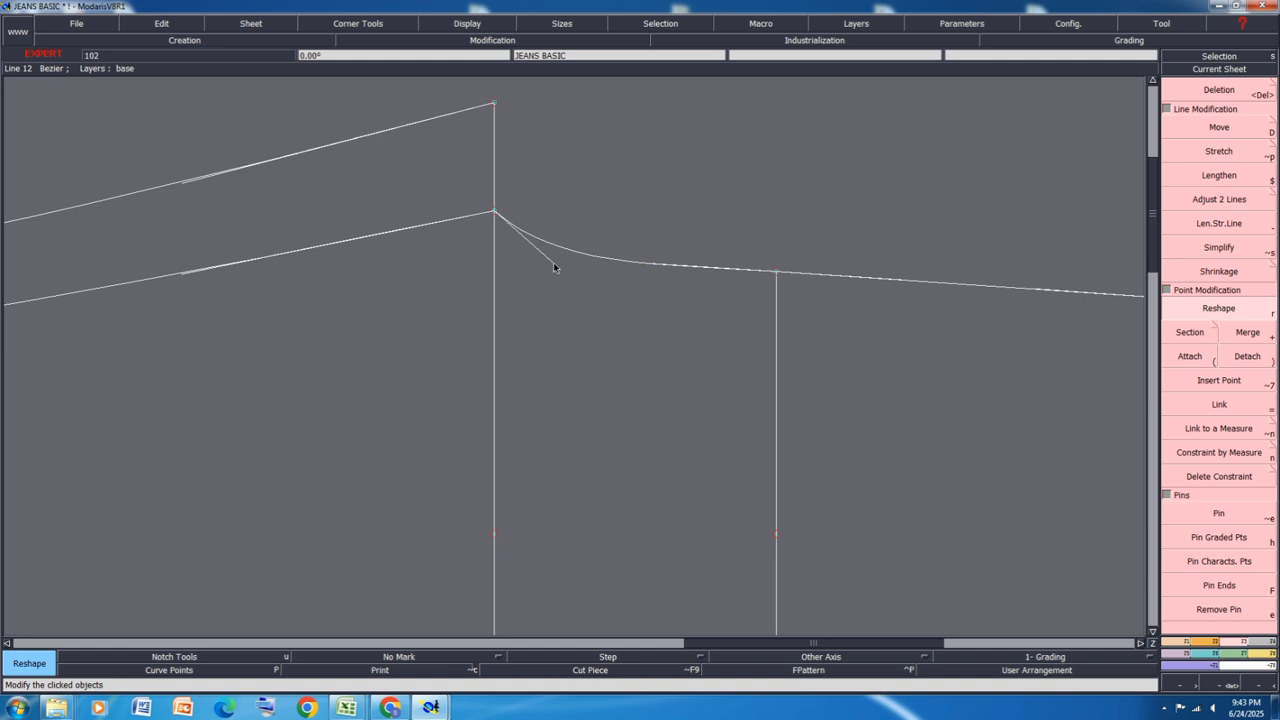
drag(555, 267, 543, 263)
Step: Select the front waist line with its two end points and move it by 0 cm in X and 0.5 cm in Y
scroll(541, 214, down, 1)
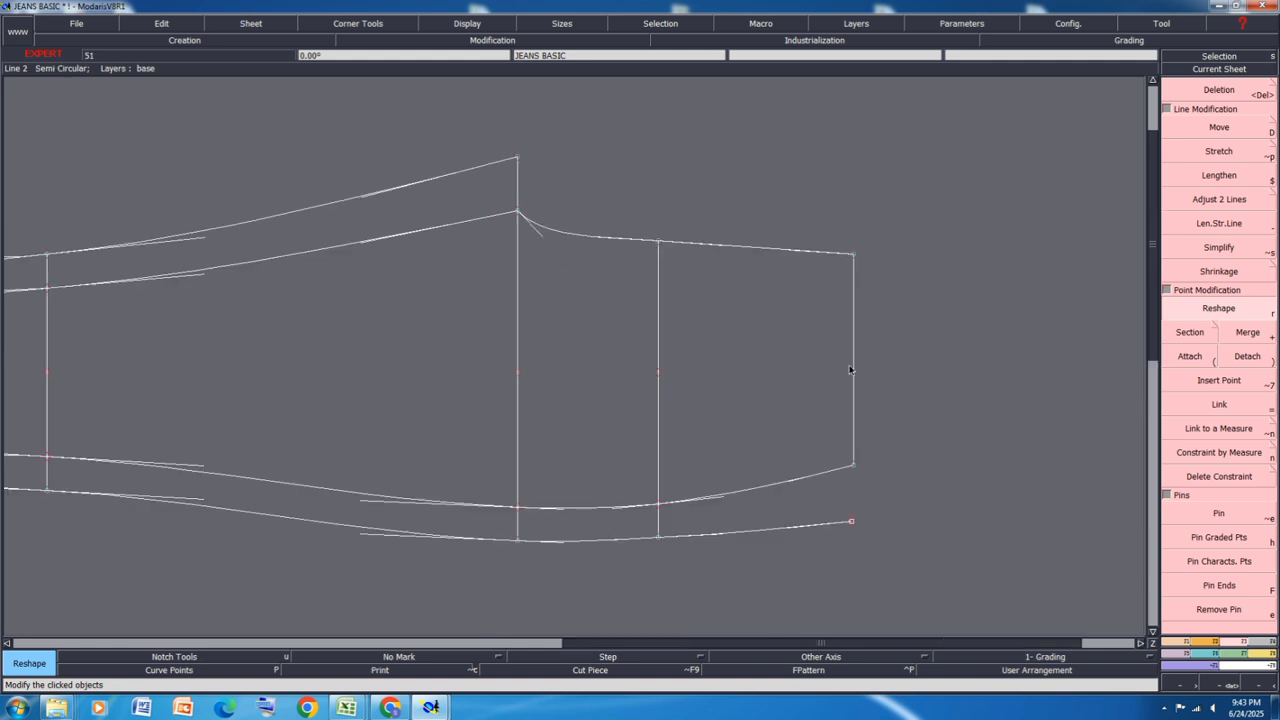
drag(808, 492, 902, 222)
click(1230, 137)
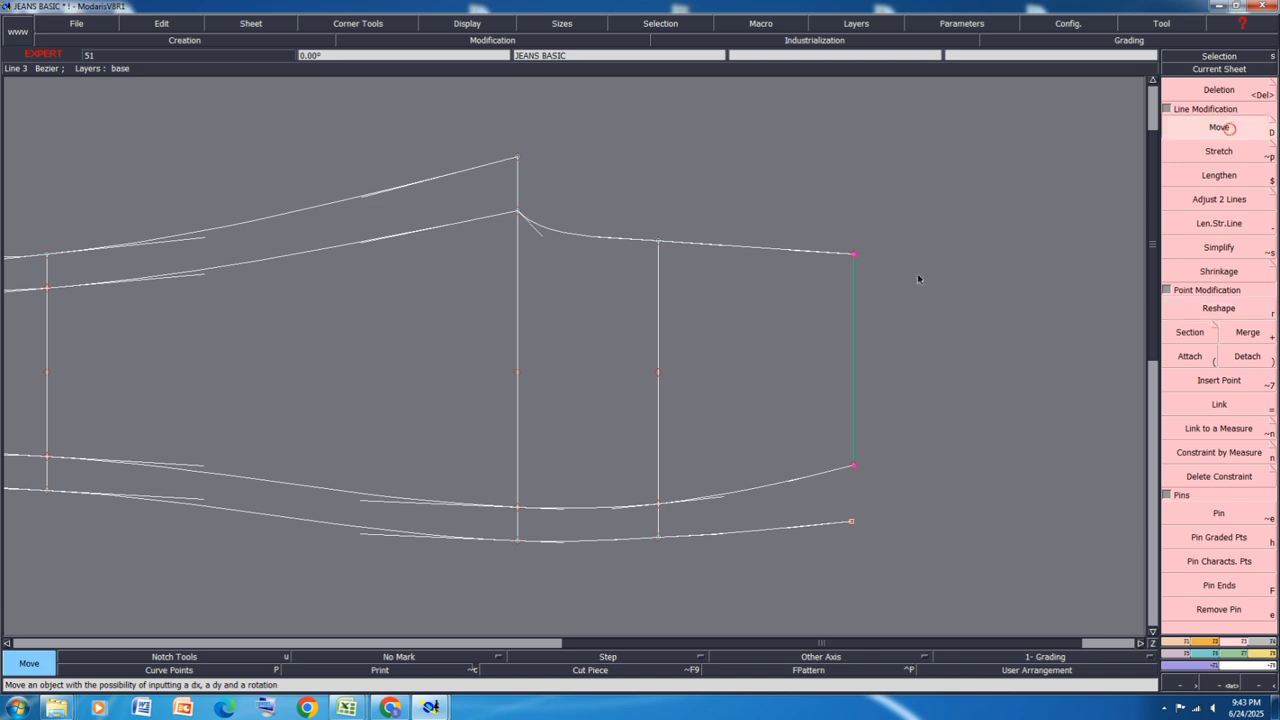
click(852, 254)
key(Down)
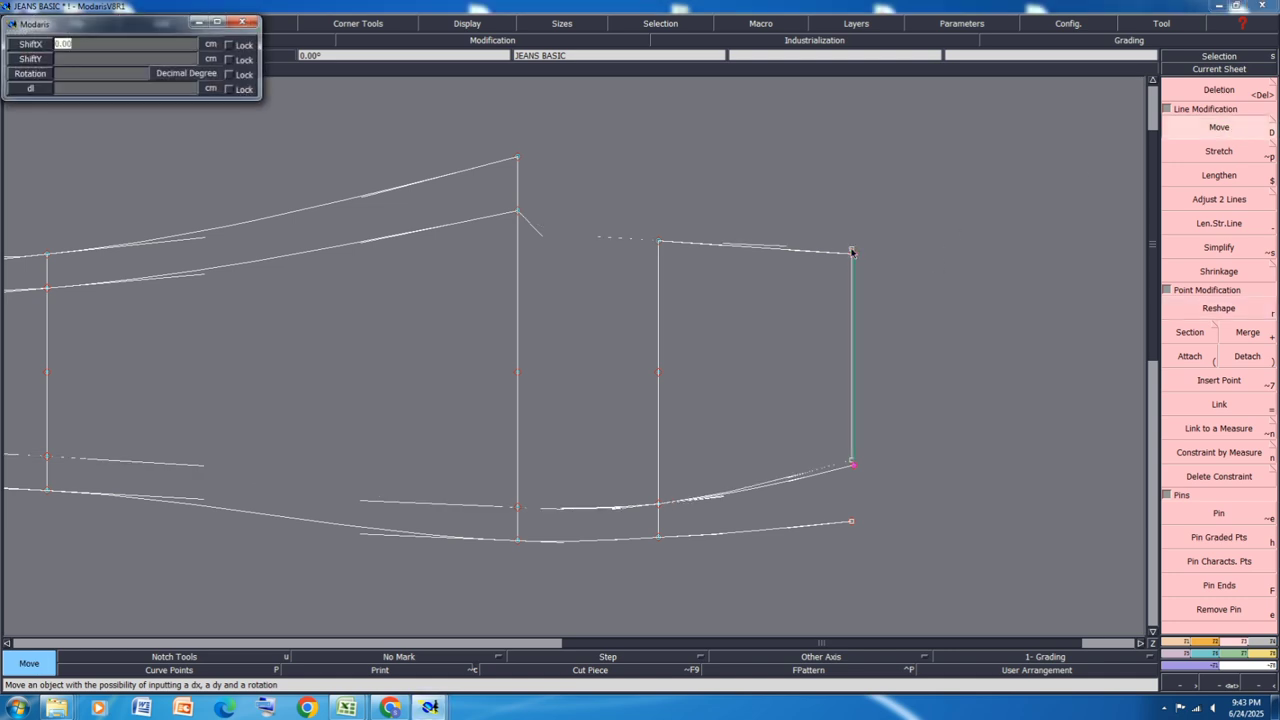
text(0)
key(Down)
text(0.5)
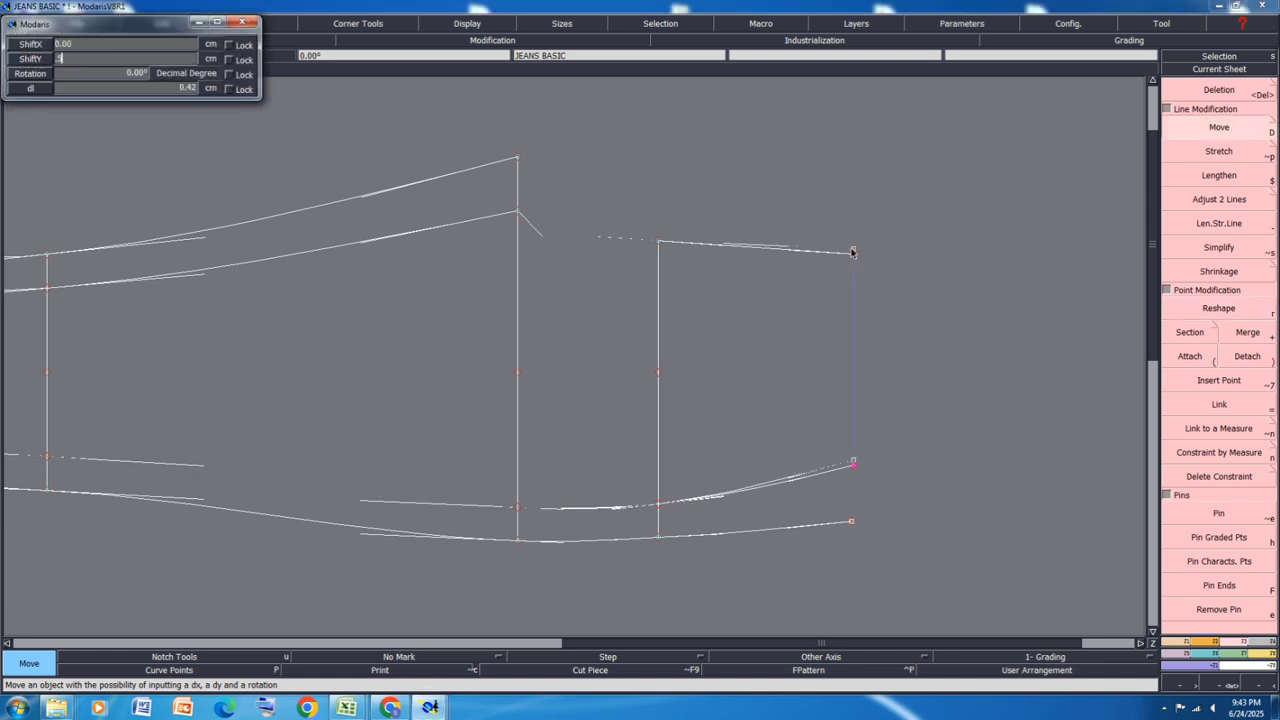
key(Return)
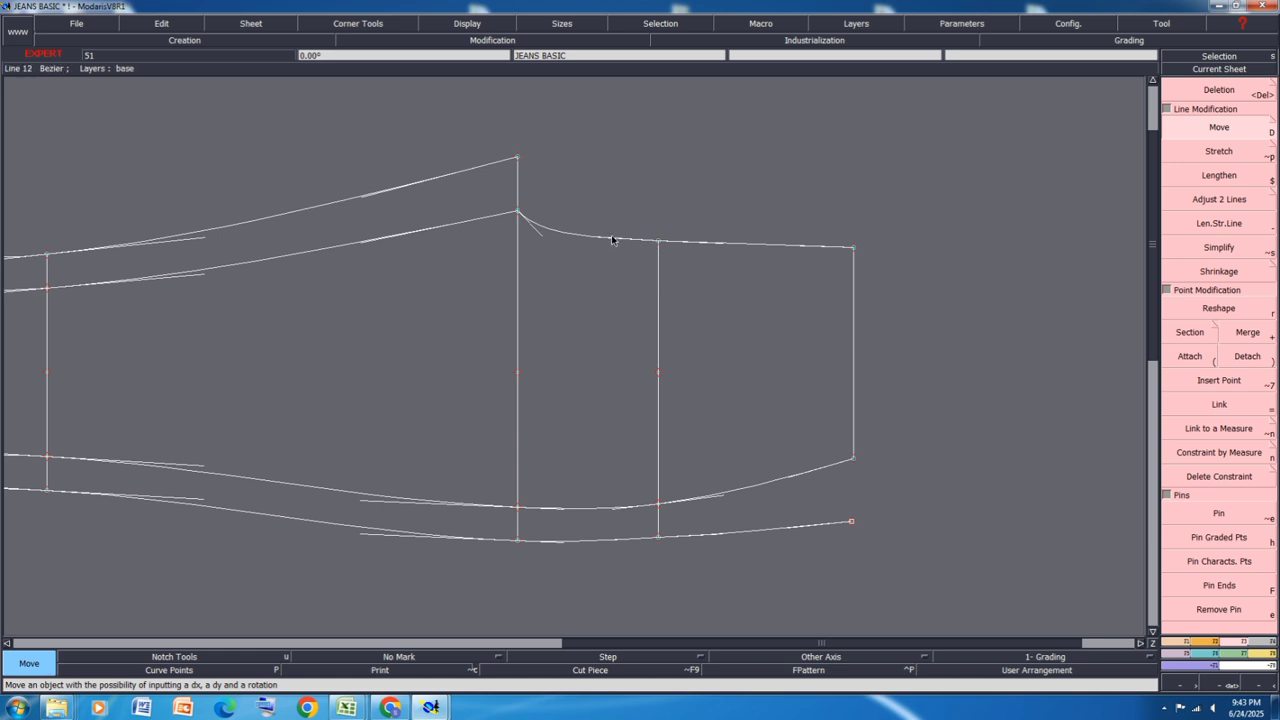
Step: Measure the length of the front rise curve from crotch to waist and save the model
key(l)
click(612, 240)
click(991, 225)
key(ctrl+s)
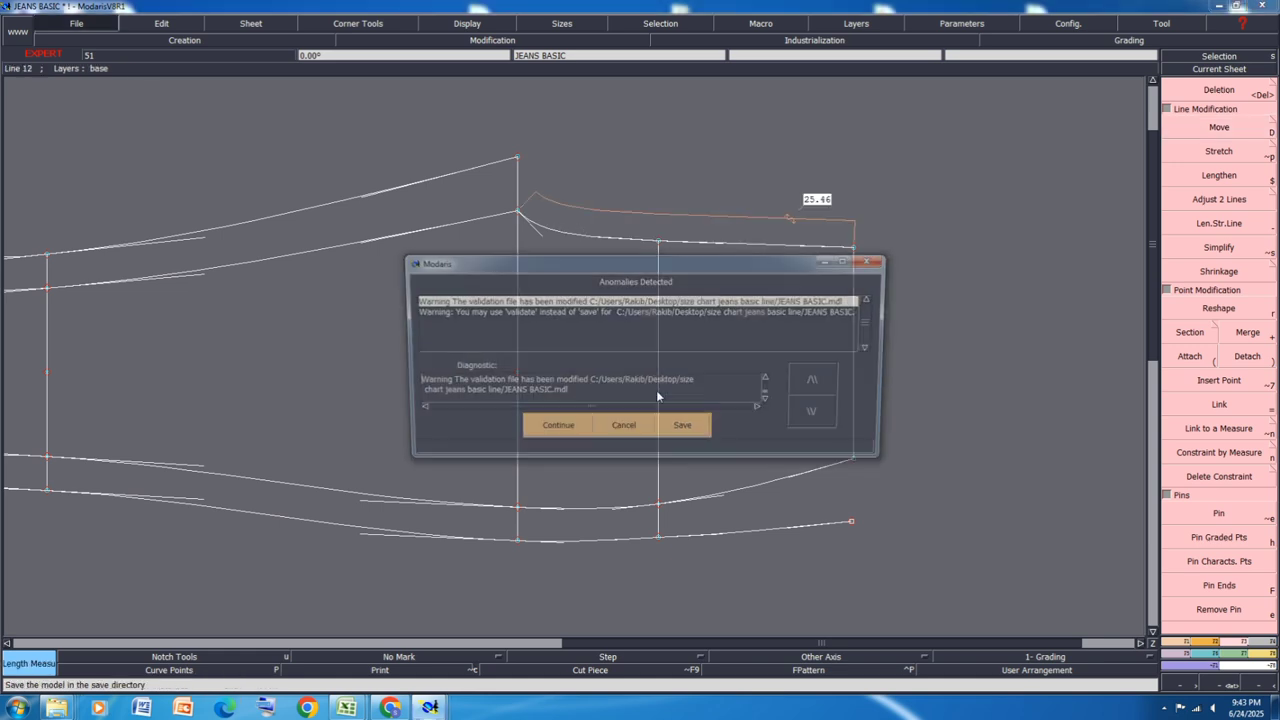
click(558, 425)
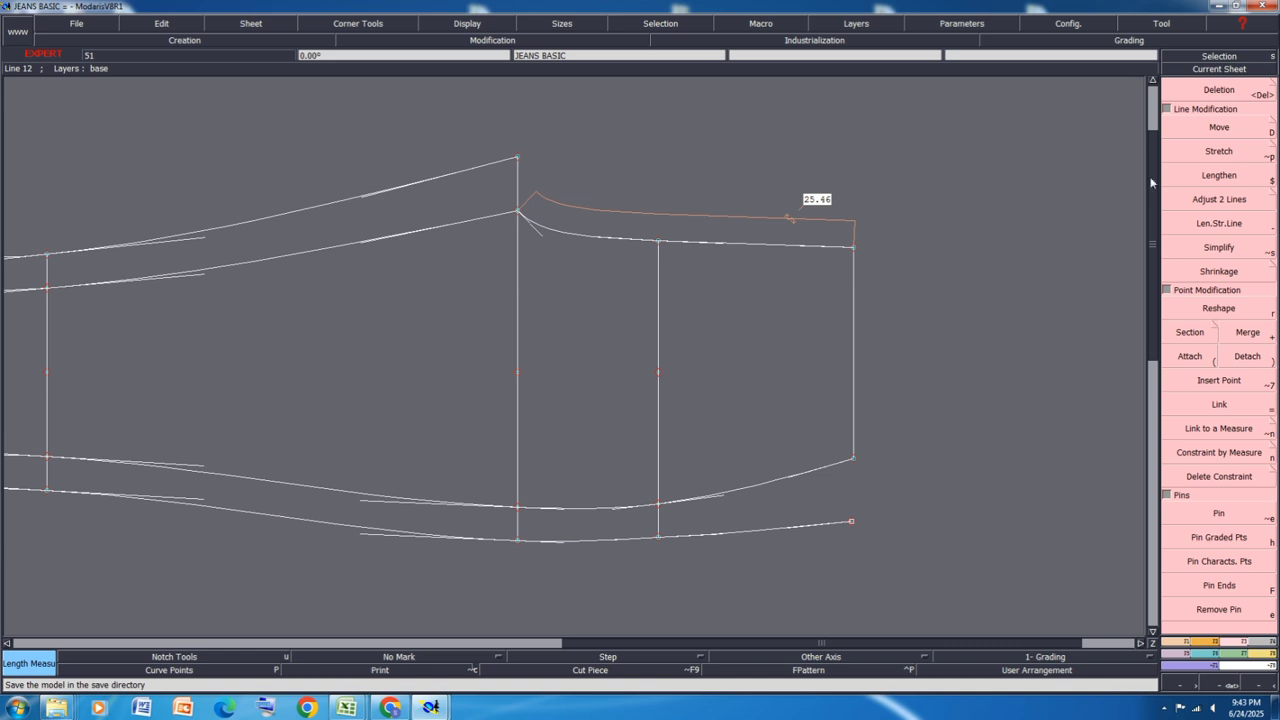
Step: Switch to the jeans size chart in Excel to check the size 36 measurements, and return to the JEANS BASIC pattern in Modaris
click(1229, 125)
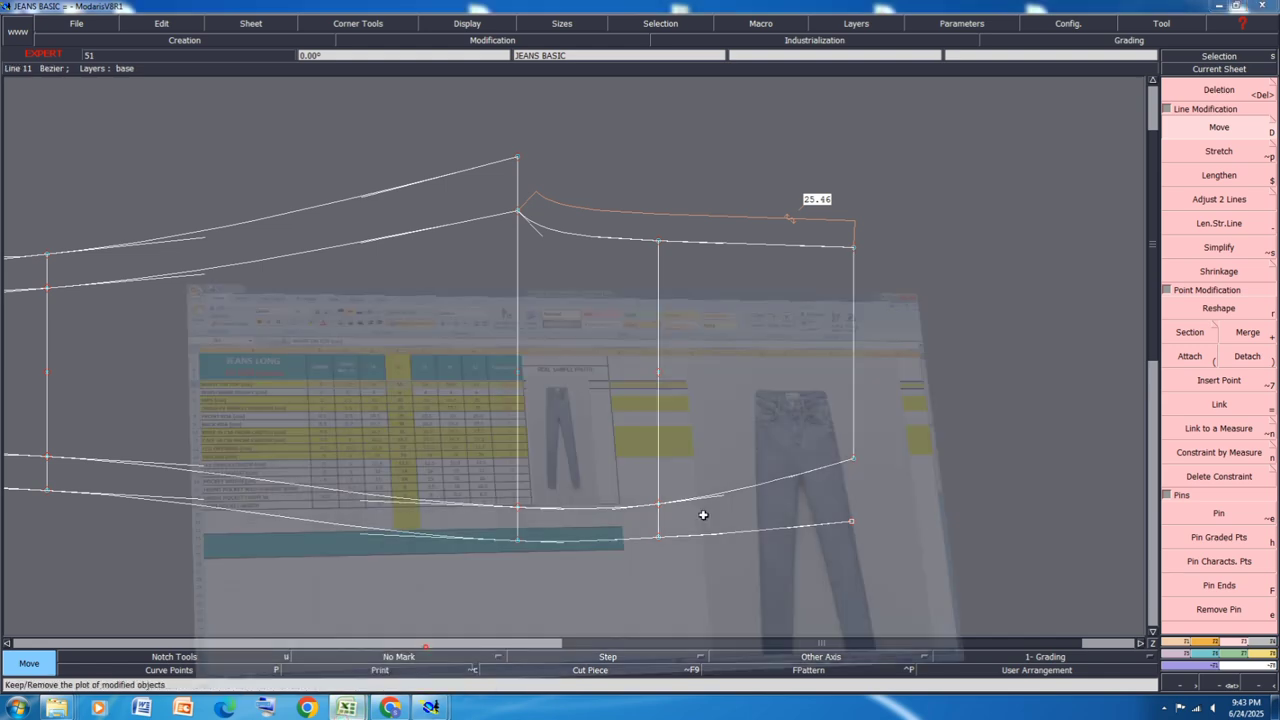
click(425, 648)
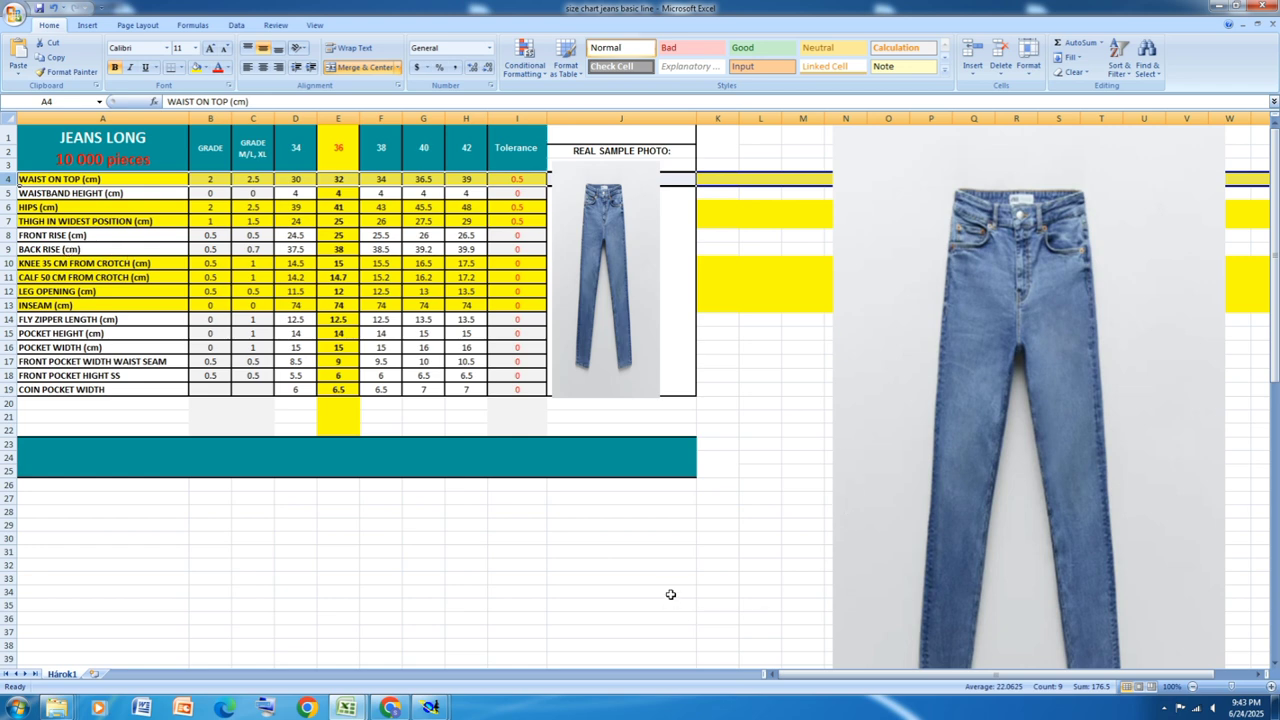
mouse_move(430, 707)
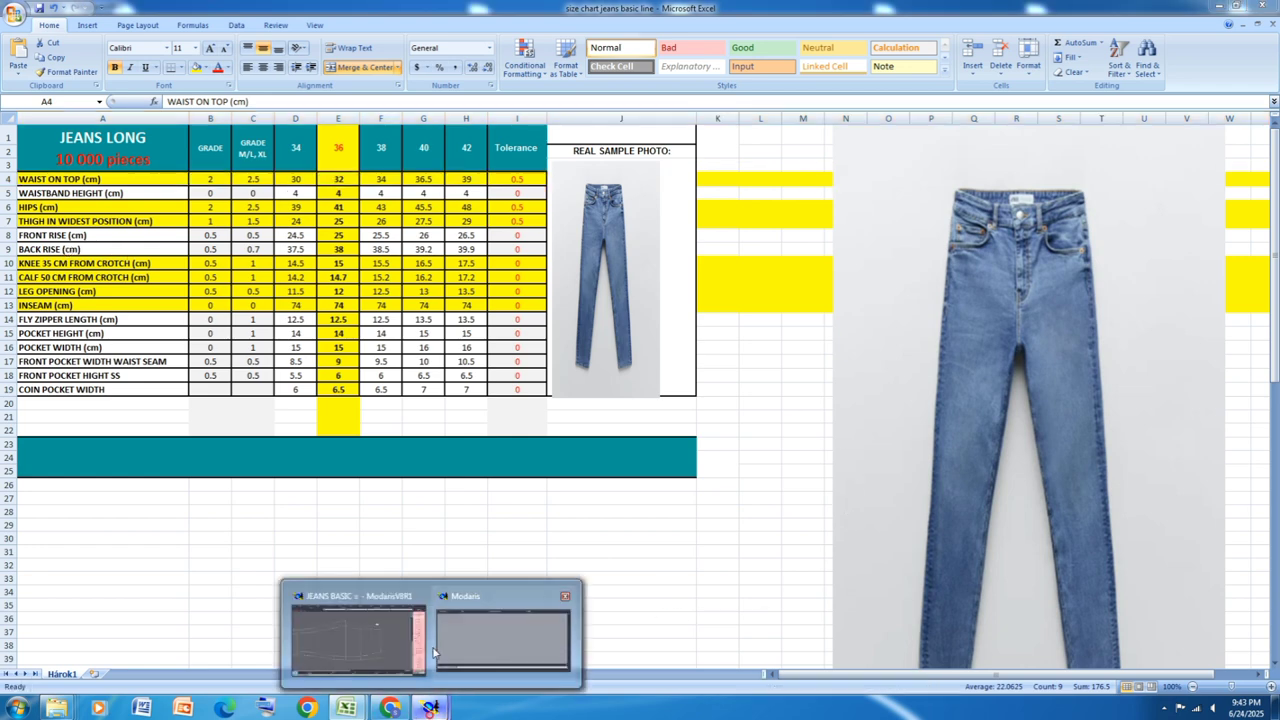
click(360, 615)
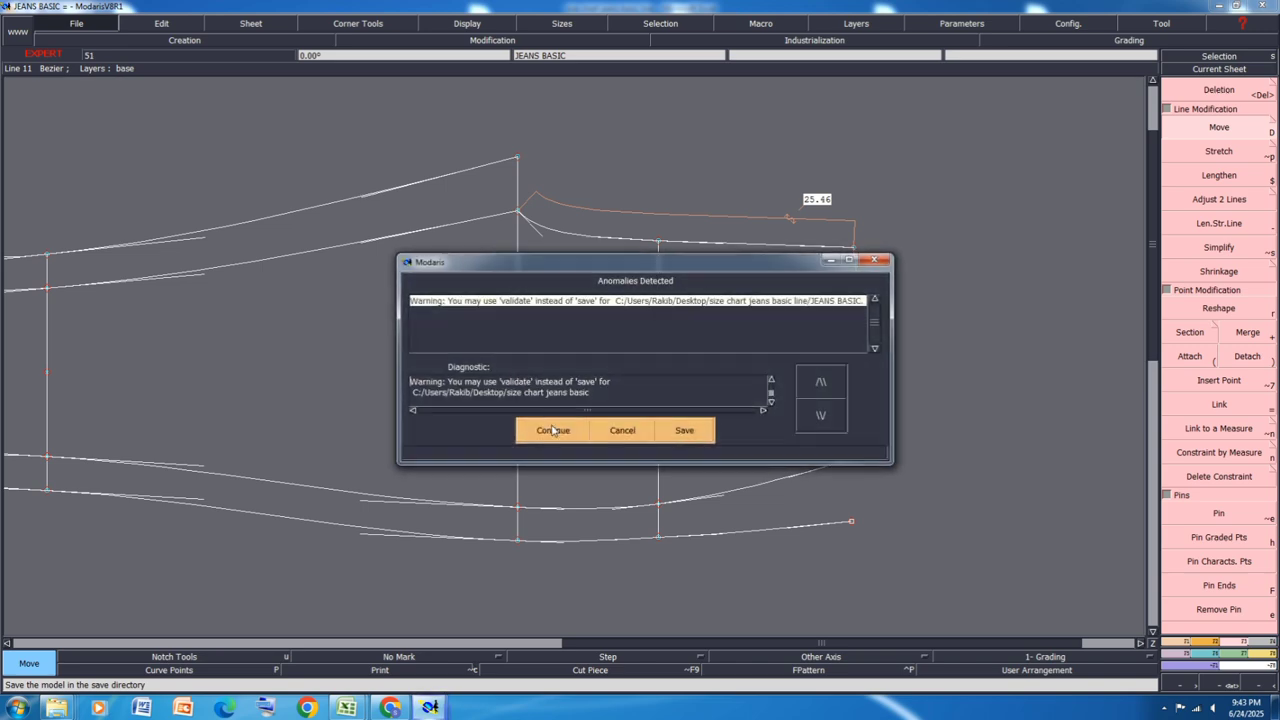
Step: Finish saving the JEANS BASIC model, consult the size chart in Excel, and return to the pattern in Modaris
click(553, 430)
click(1164, 708)
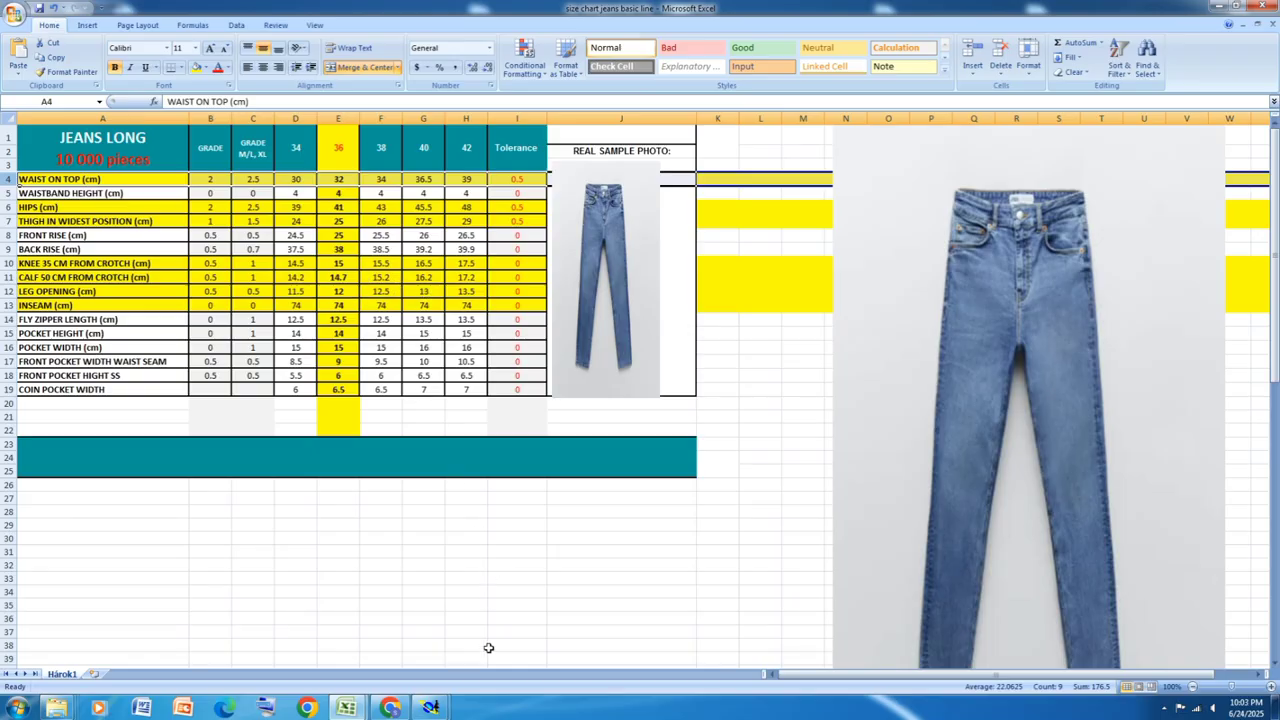
mouse_move(432, 706)
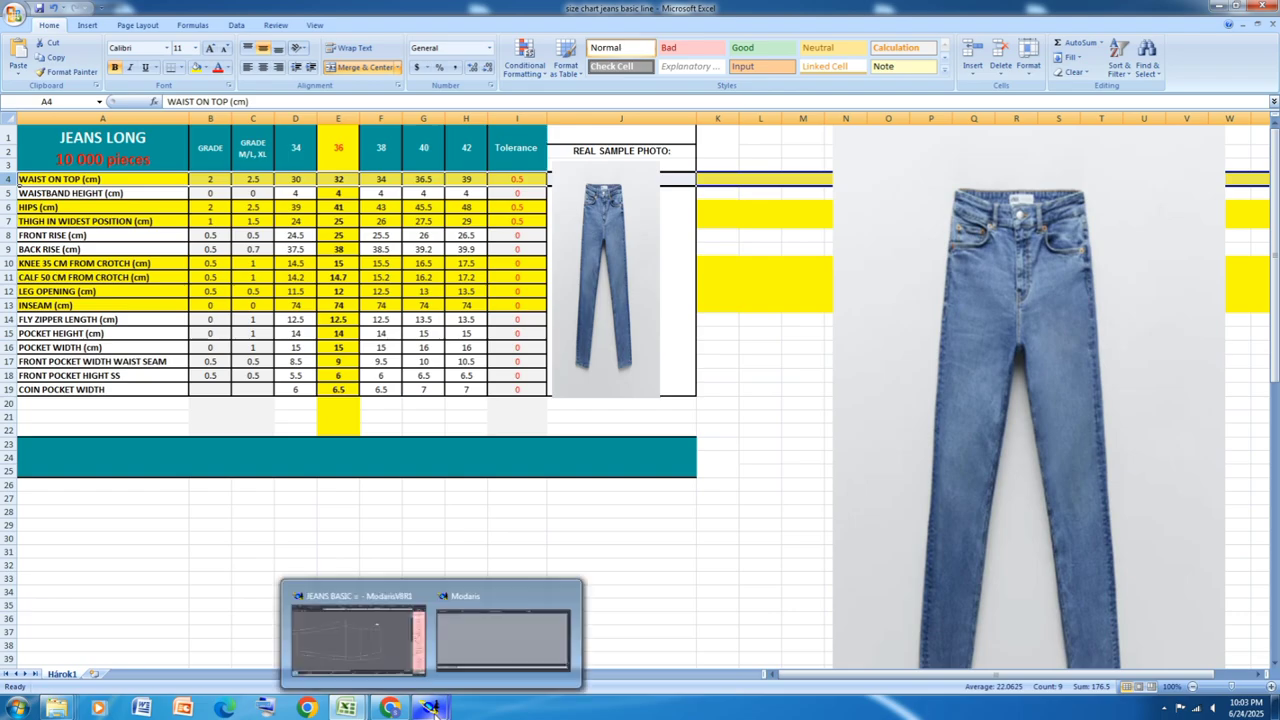
click(389, 654)
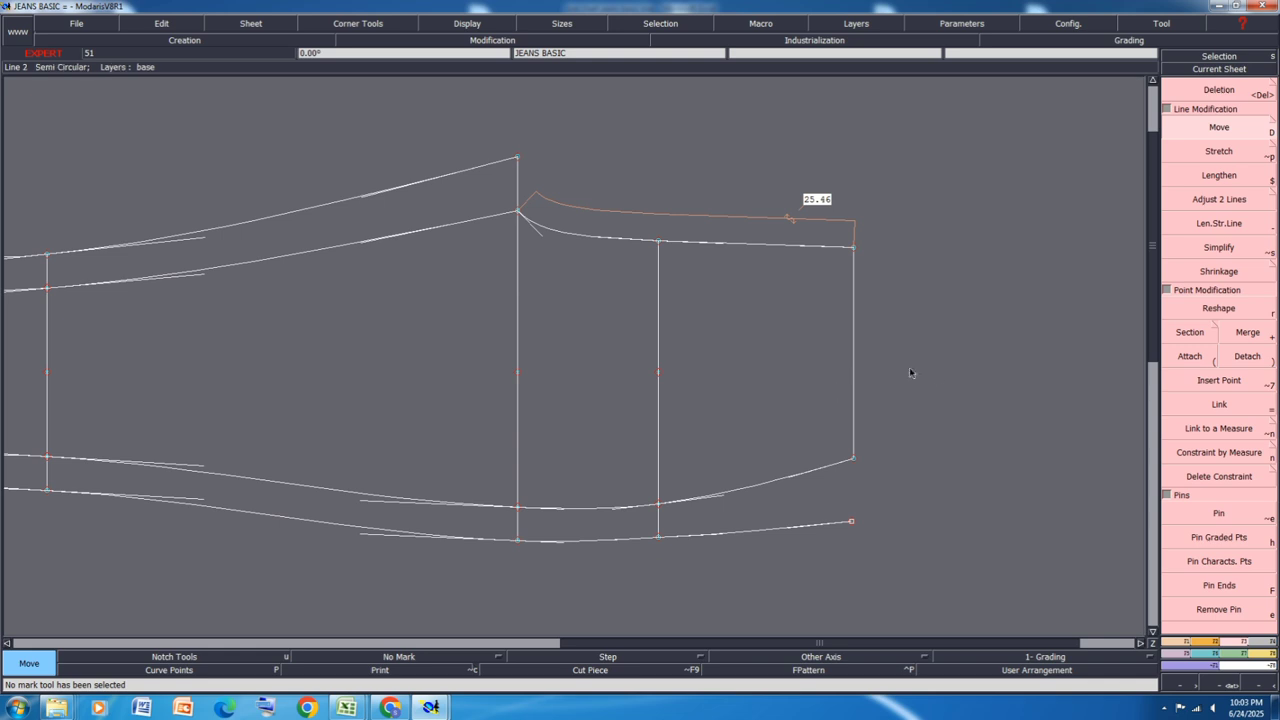
Step: Delete the hip line's middle point, and move the front waist line and back side seam end by -4 cm in X, 0 in Y
click(1218, 90)
click(657, 372)
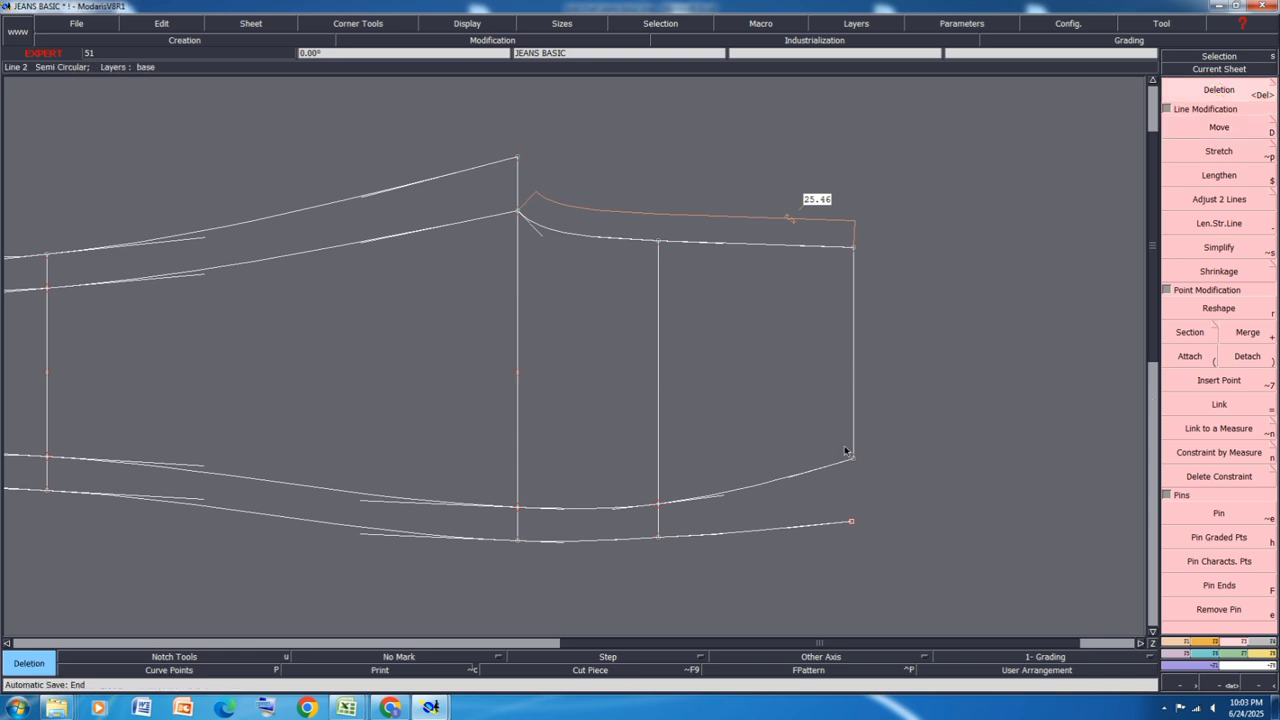
click(1218, 127)
drag(931, 164, 799, 578)
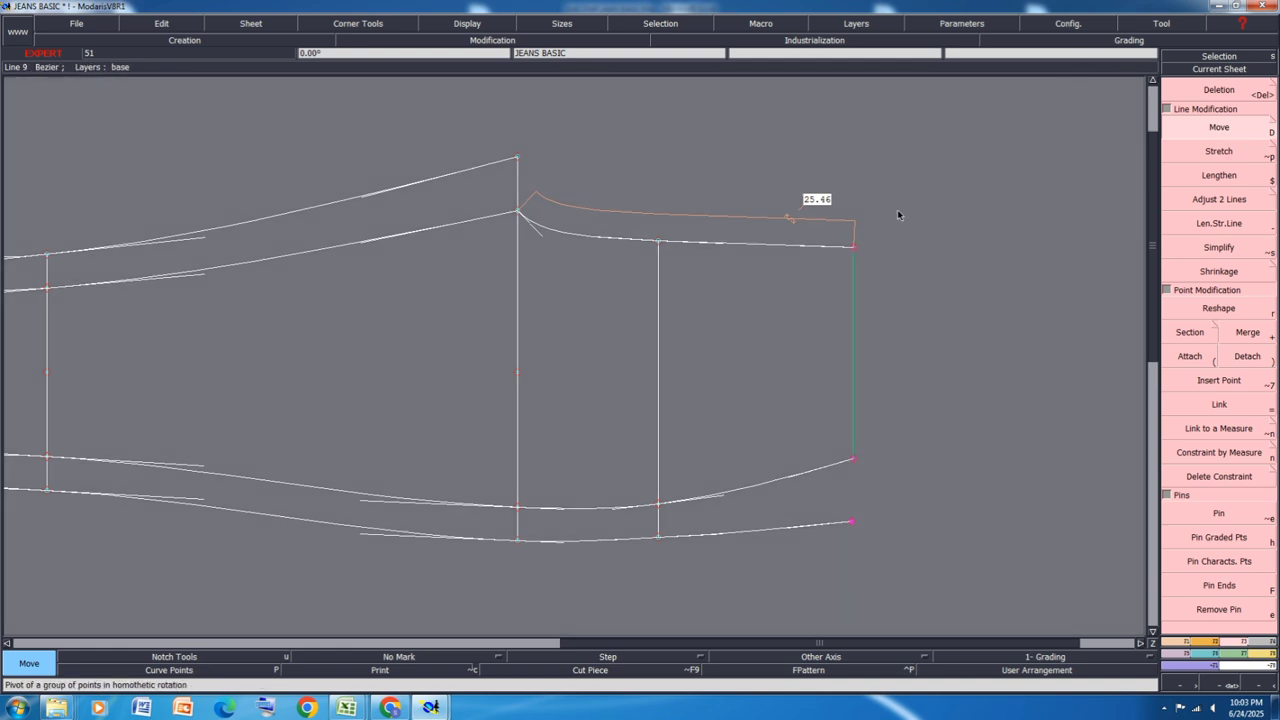
click(853, 248)
text(-4)
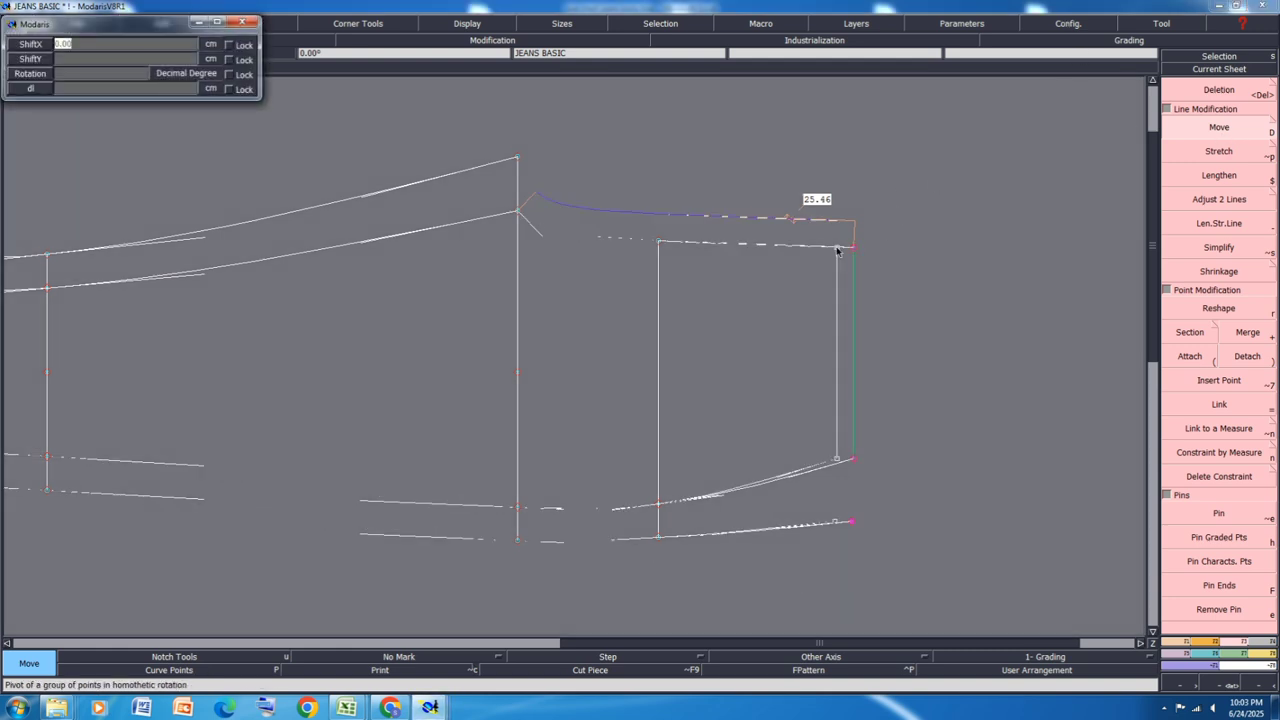
key(Tab)
text(0)
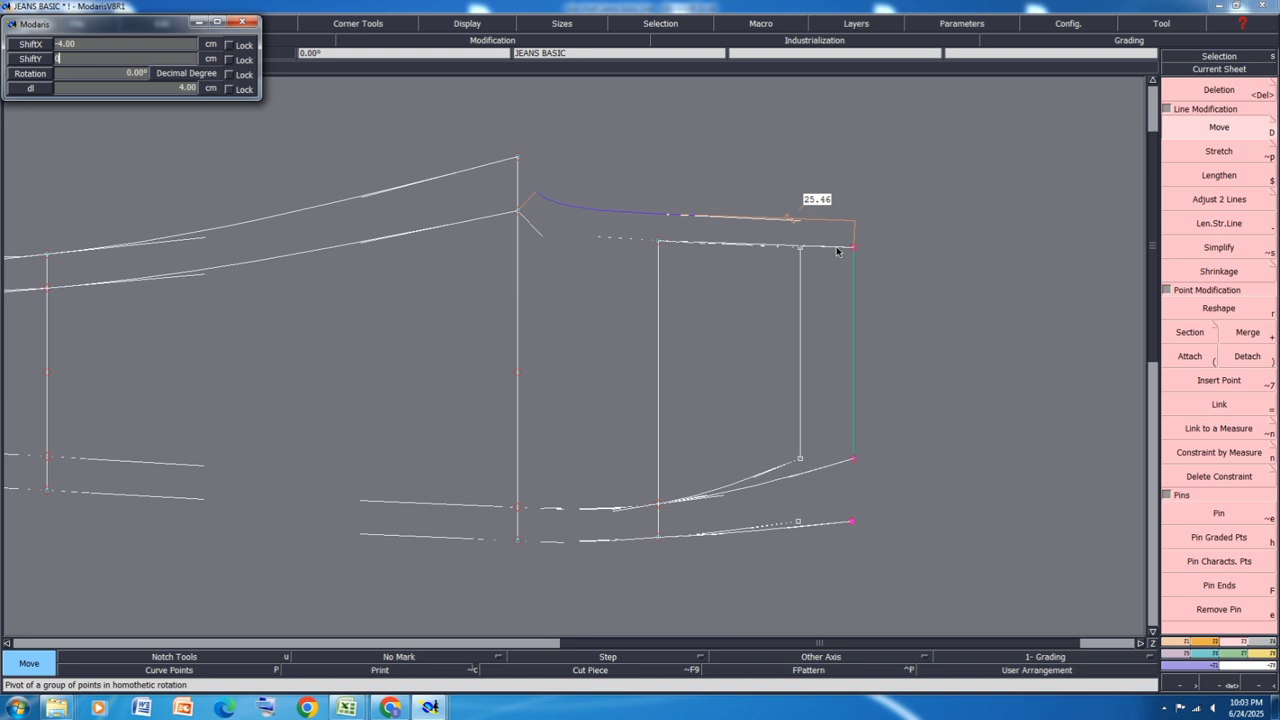
key(Return)
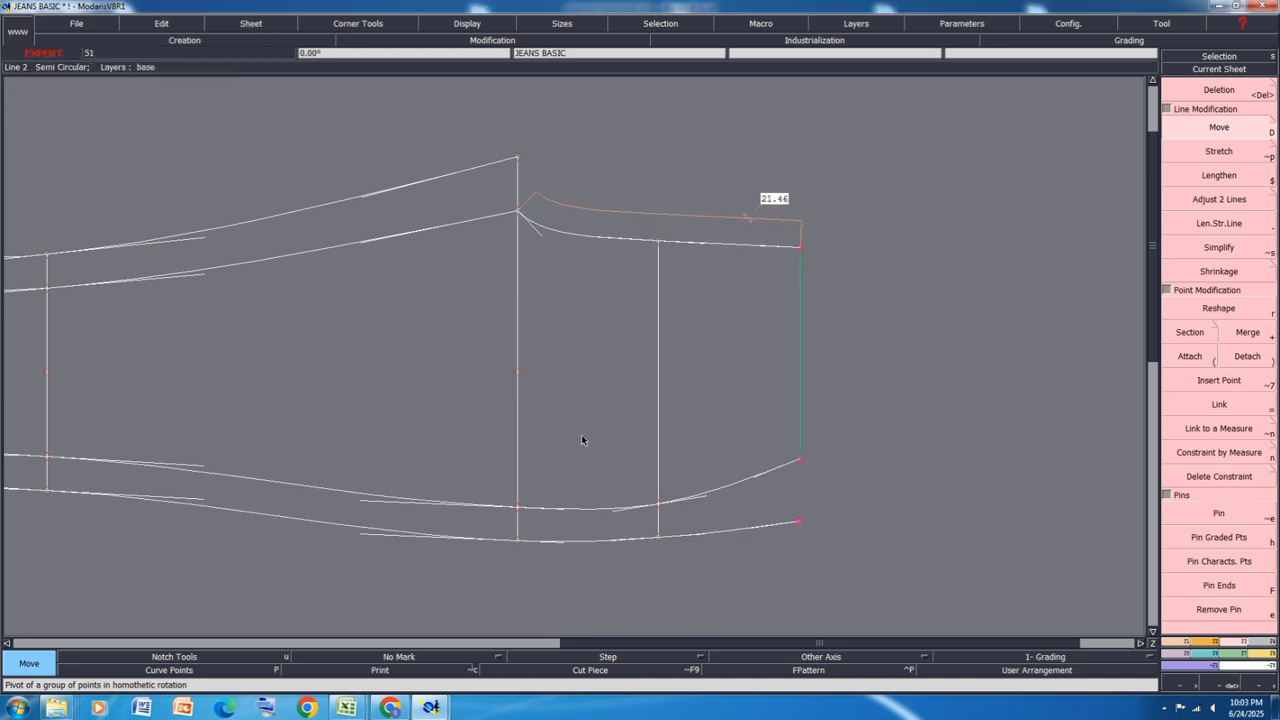
Step: Move the waist end point of the front rise by -0.46 cm in X and 0 cm in Y
click(860, 246)
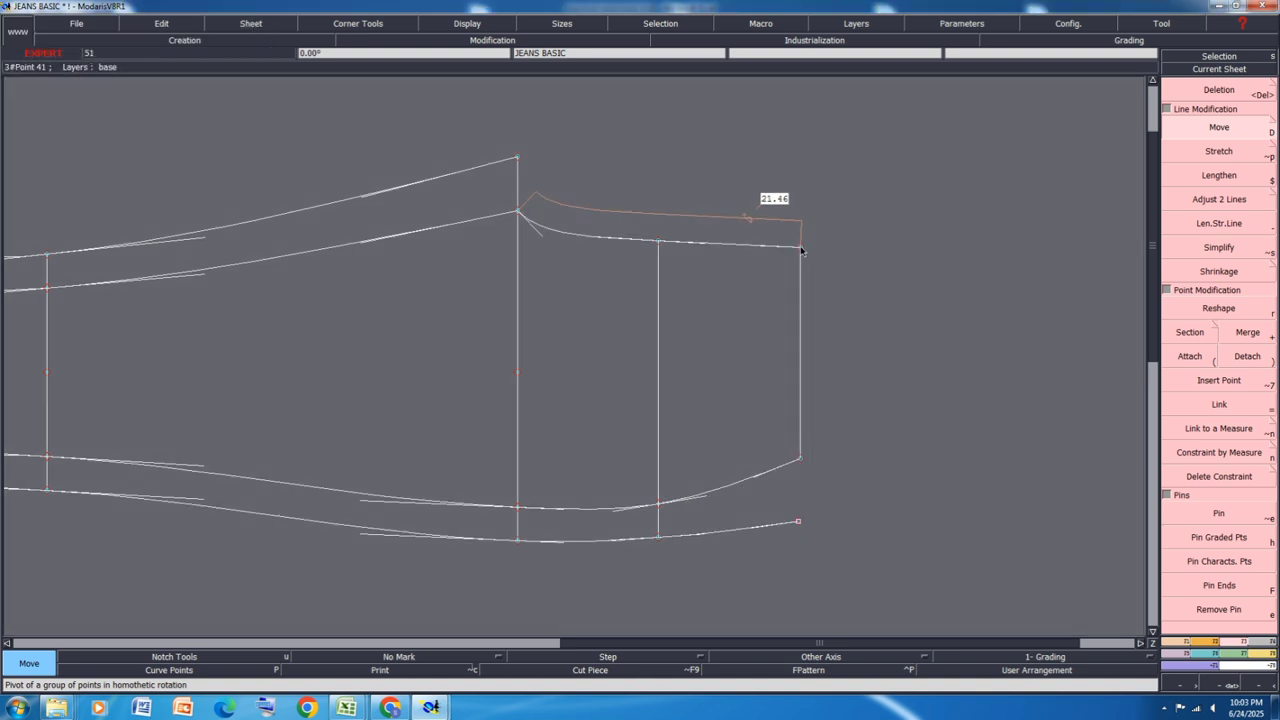
click(801, 249)
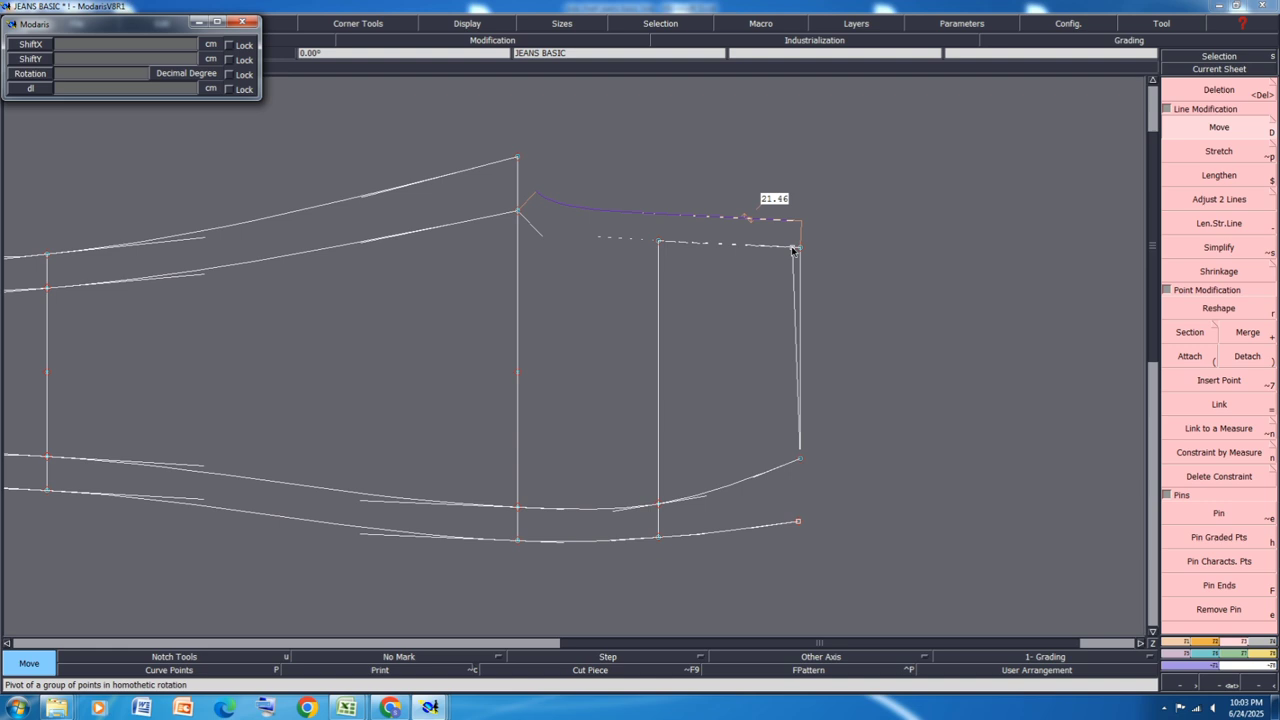
key(Down)
text(-0.46)
key(Tab)
text(0)
key(Return)
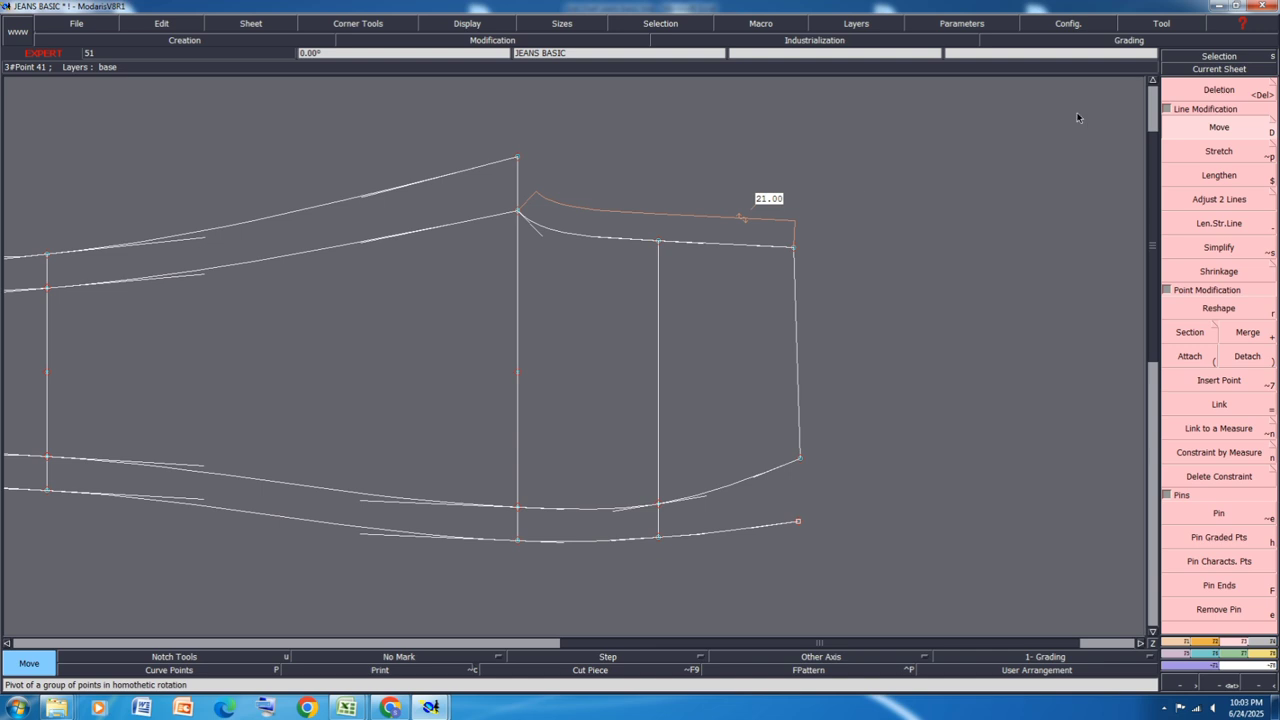
Step: Select the front waist line with its two end points and shift it slightly towards the side seam, with 0 cm in X
drag(852, 200, 789, 465)
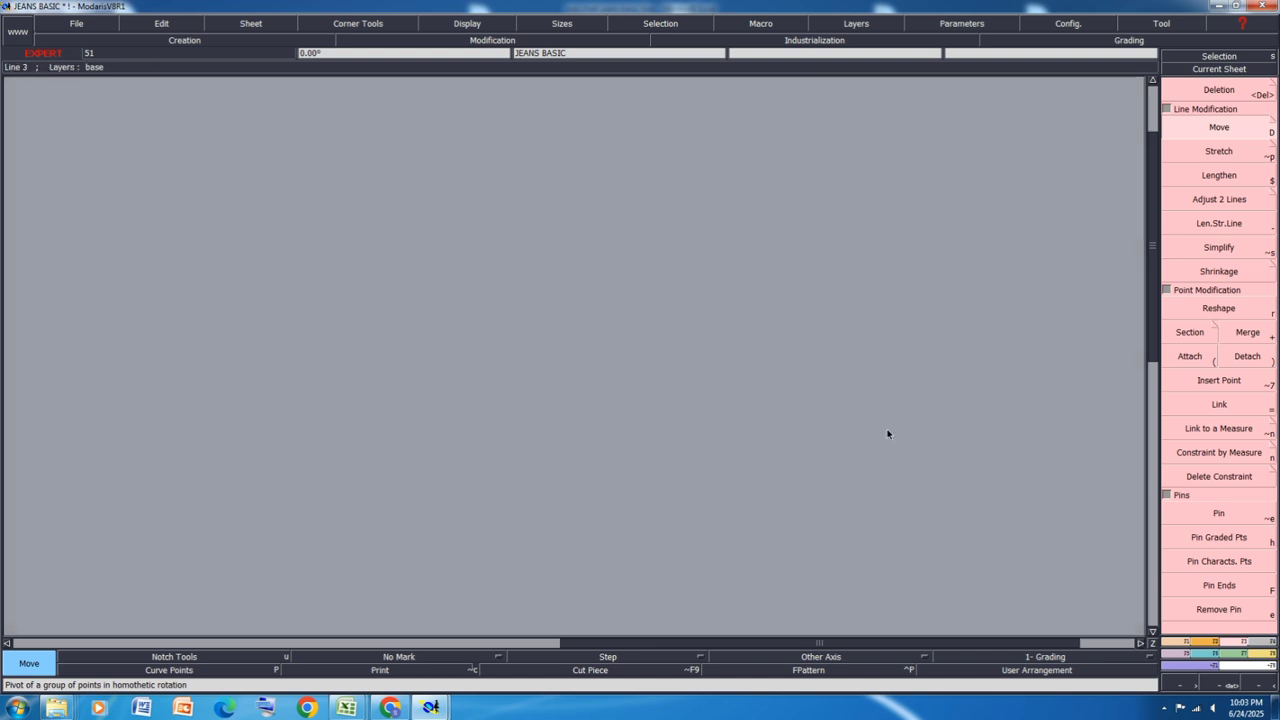
click(795, 254)
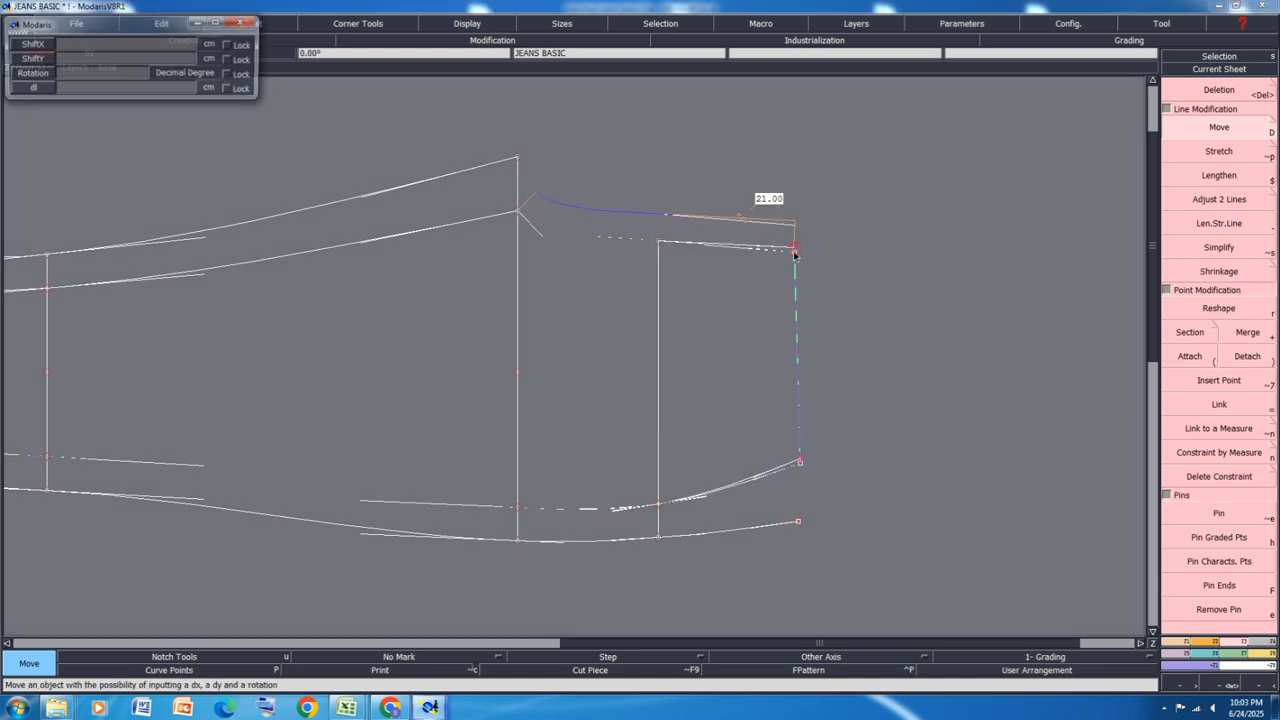
text(0)
key(Return)
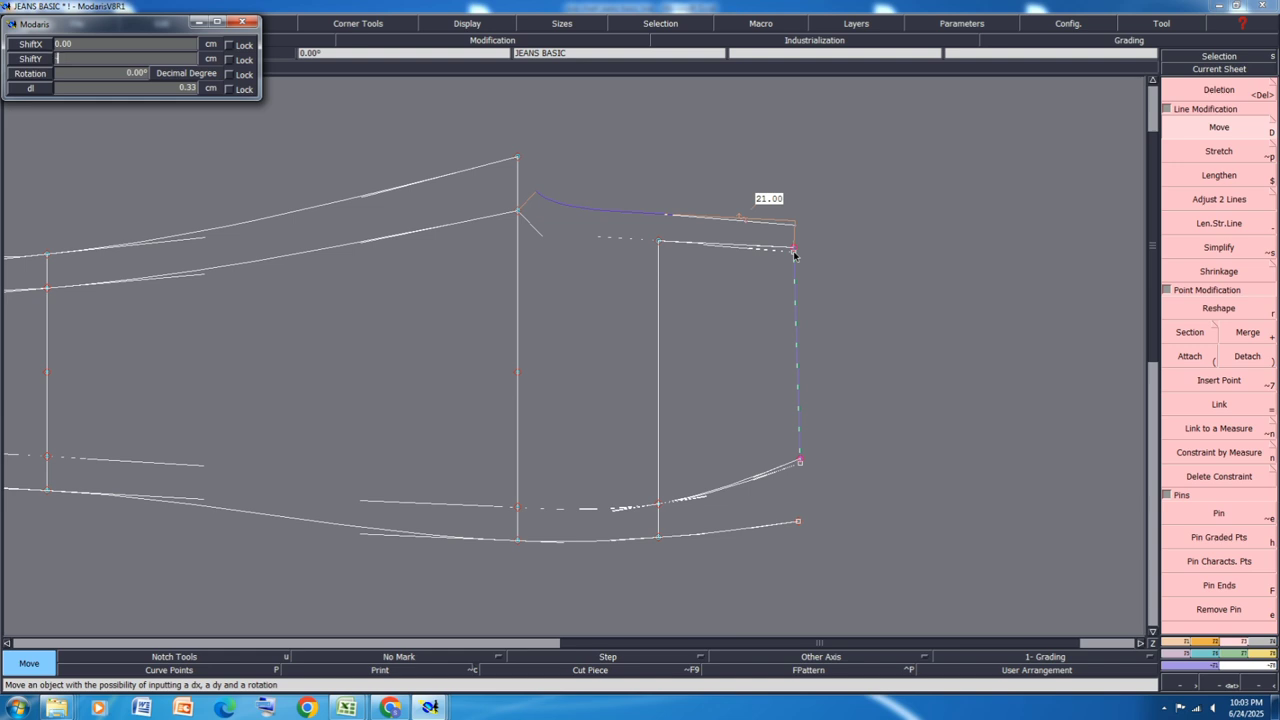
key(Return)
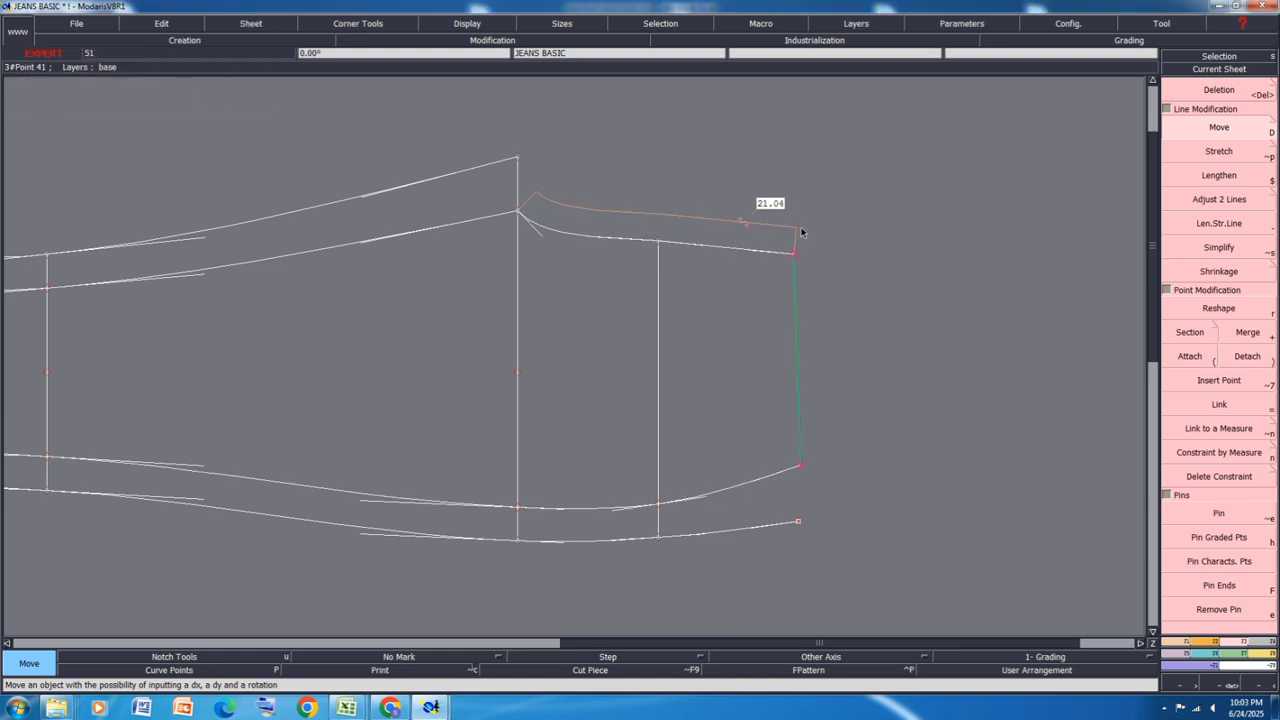
Step: Measure the distance between the back and front crotch points, and undo the extra measurement made at the knee
scroll(557, 216, up, 2)
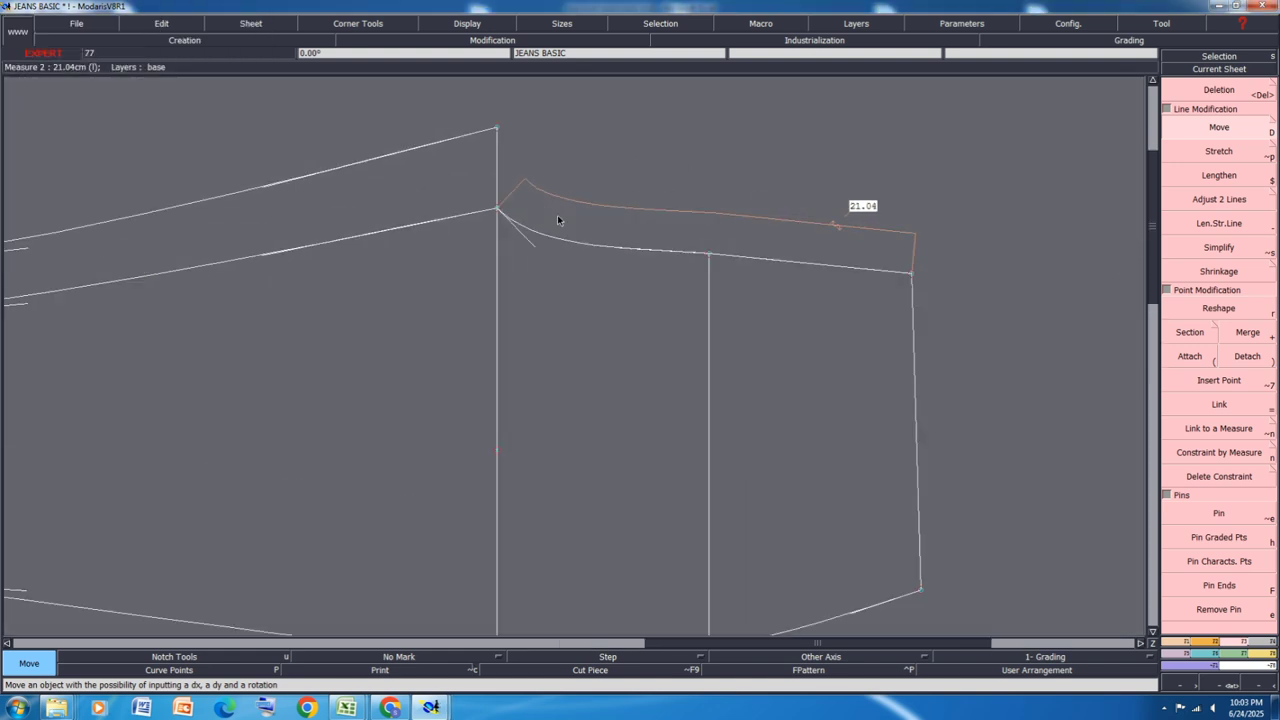
key(l)
click(497, 129)
click(497, 208)
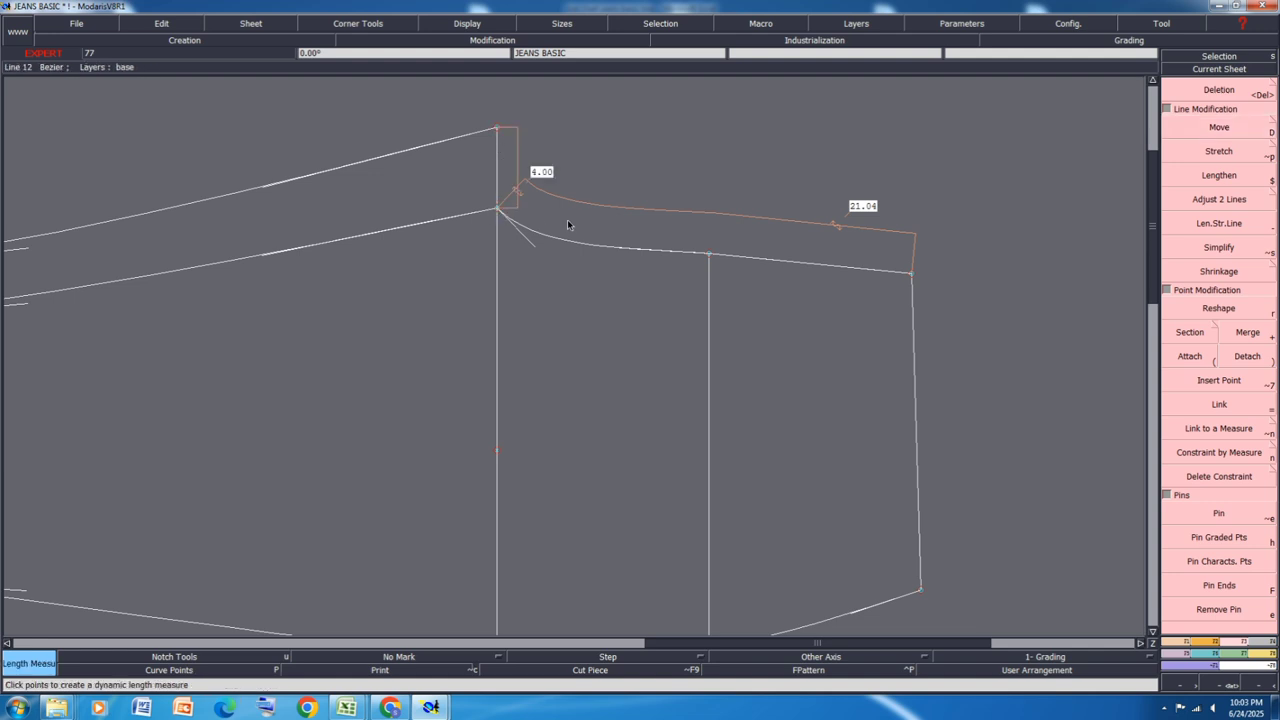
scroll(700, 195, down, 3)
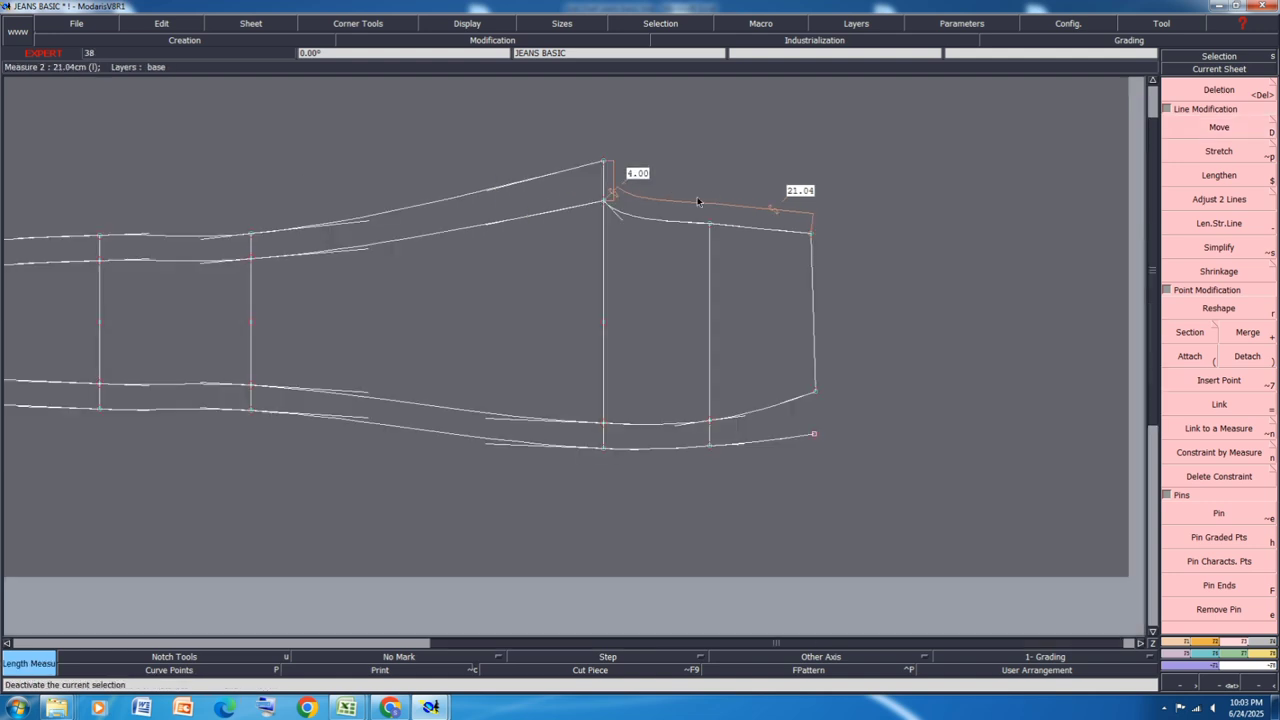
click(251, 259)
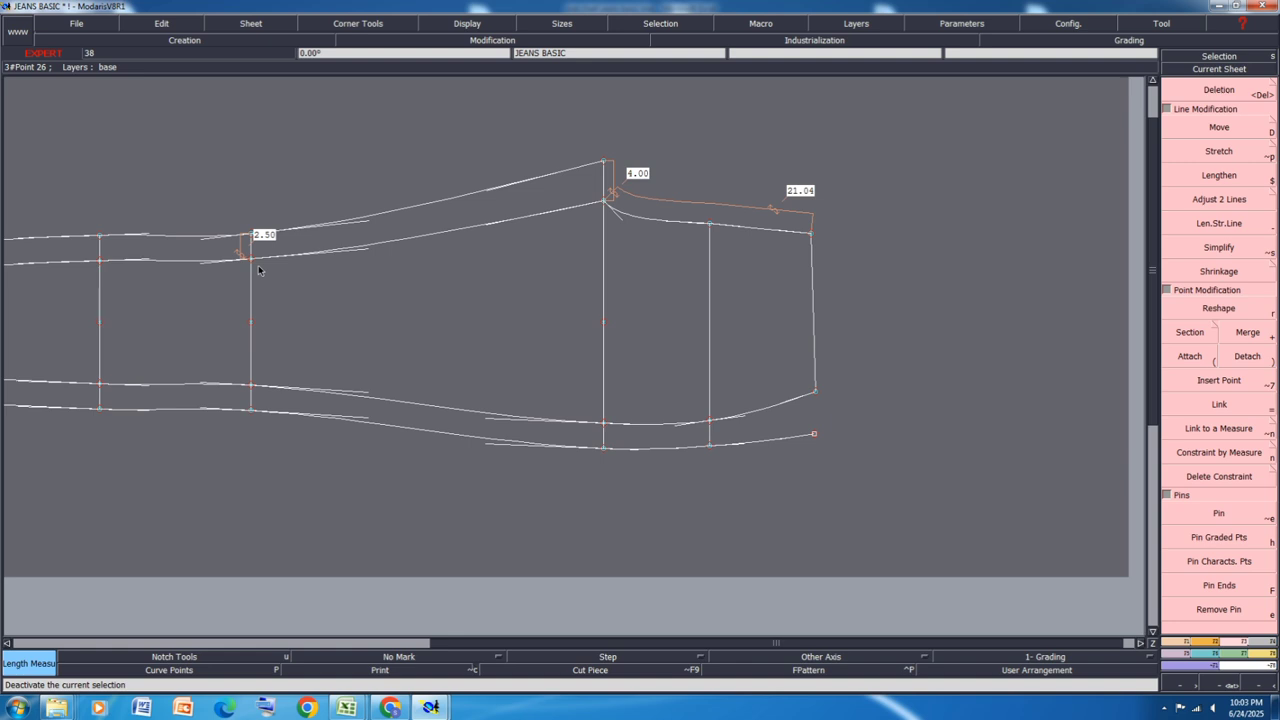
key(ctrl+z)
Step: Move the front crotch point by 0 cm in X and 0.25 cm in Y
key(d)
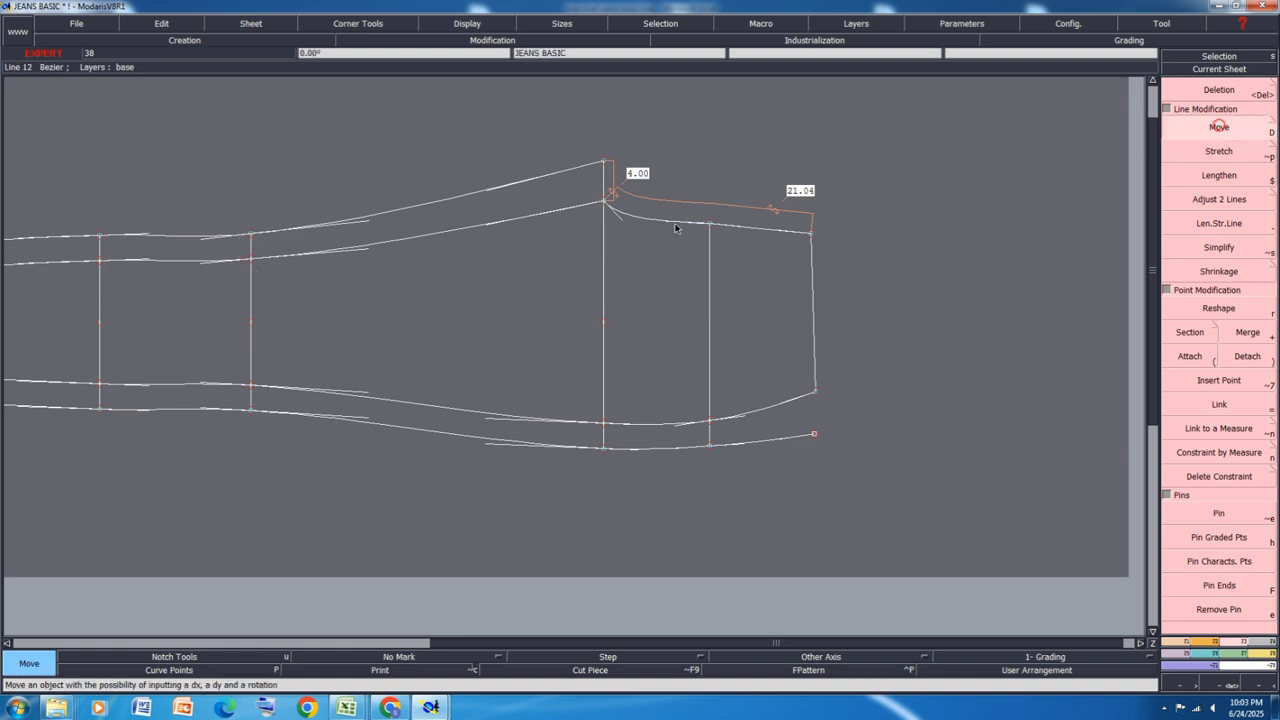
click(604, 202)
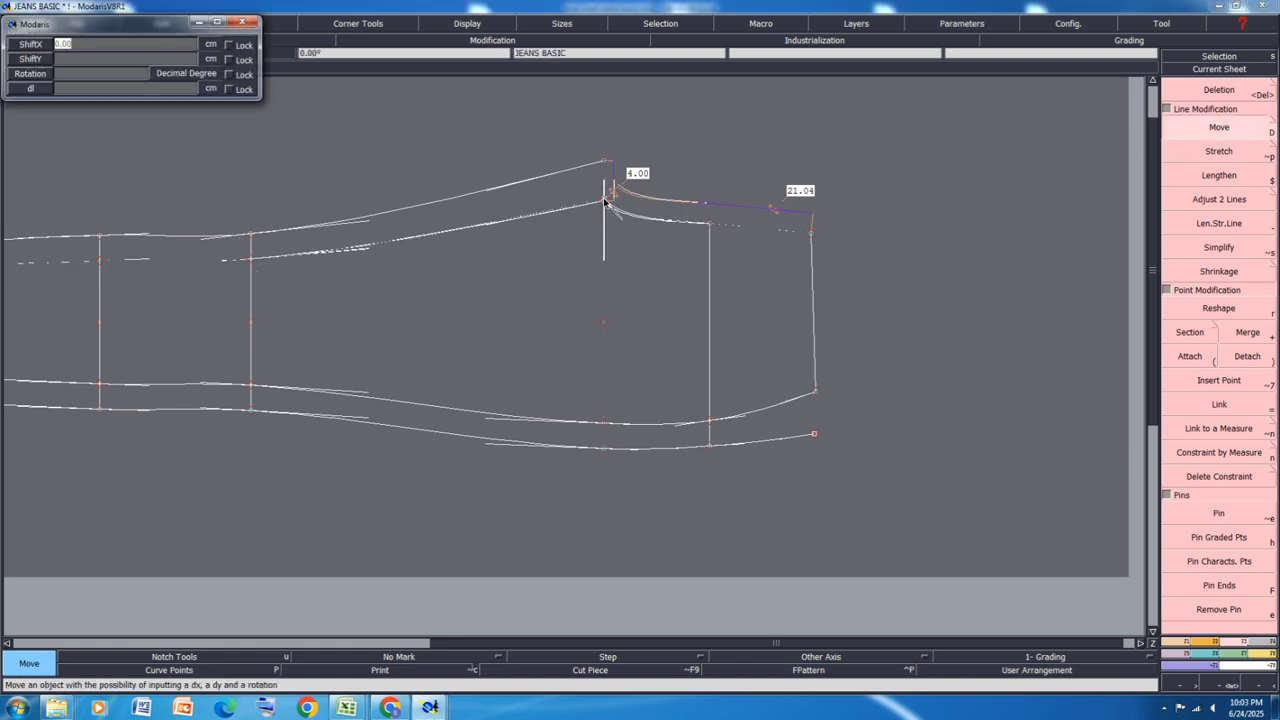
key(Tab)
text(0.25)
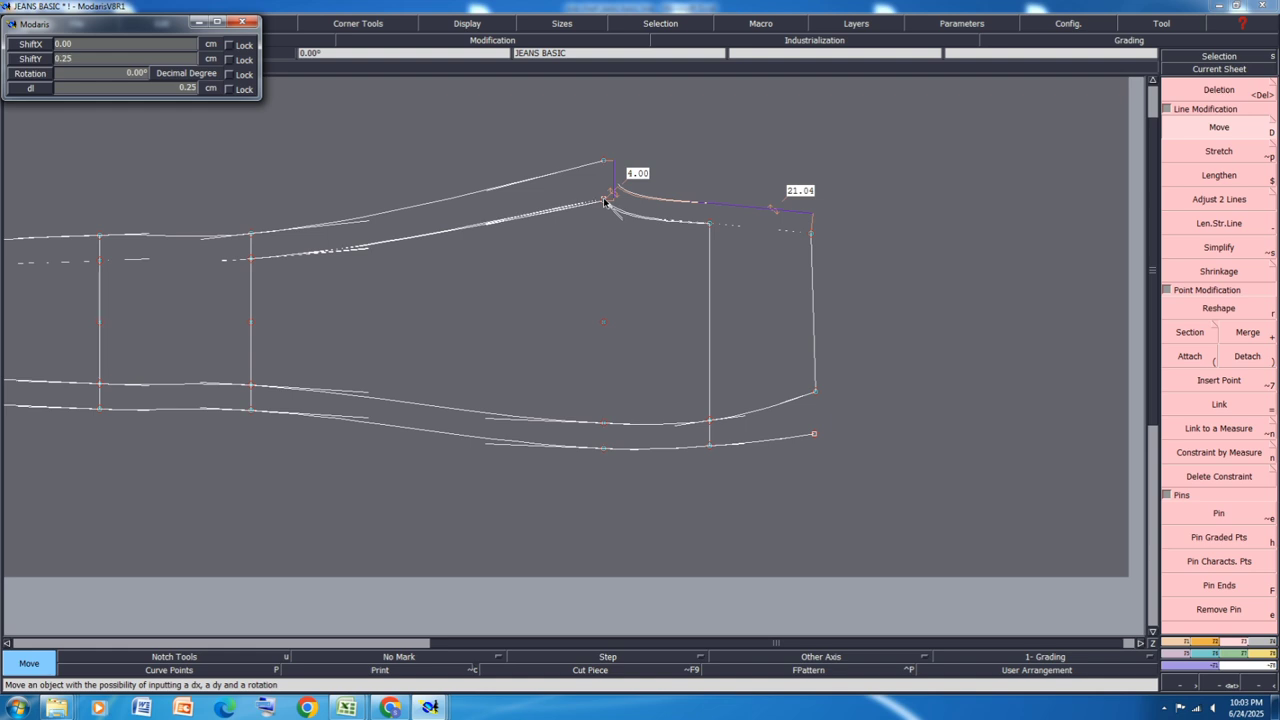
key(Return)
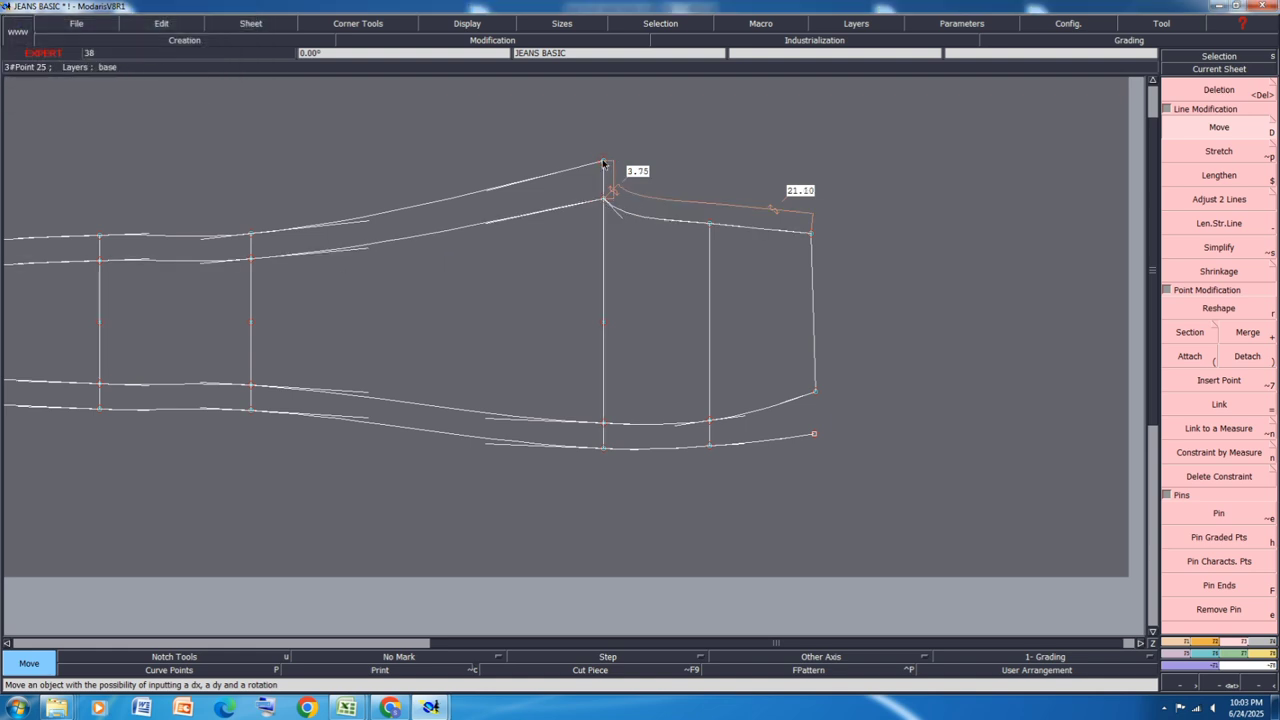
Step: Move the back crotch point by 0 cm in X and -0.25 cm in Y
click(603, 163)
key(Tab)
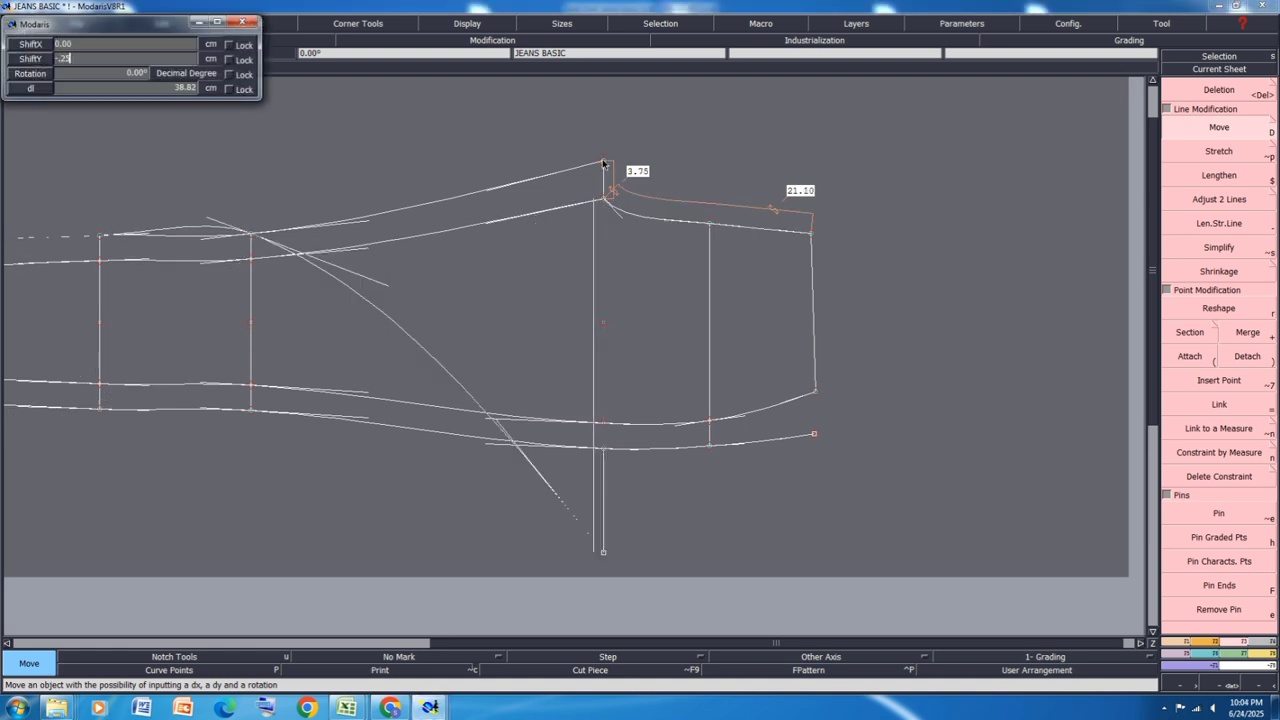
text(.25)
key(Return)
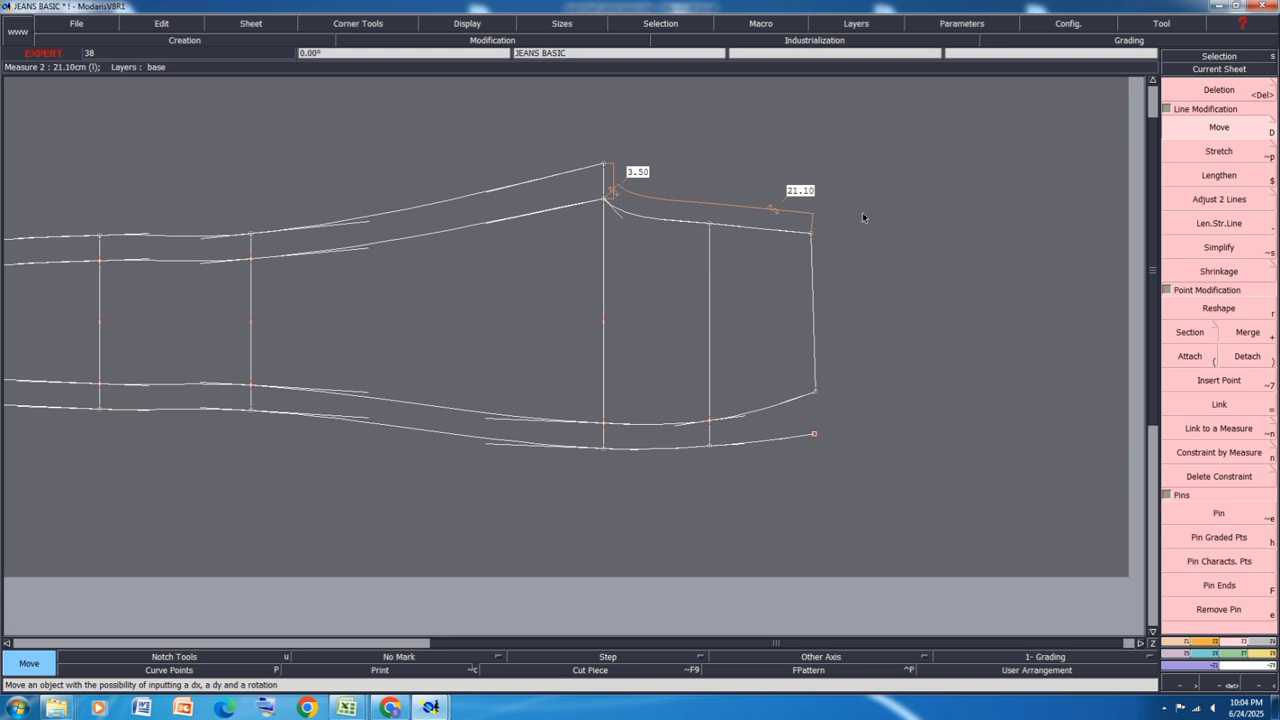
Step: Reshape the front rise curve near the crotch point using its handles
scroll(668, 200, up, 2)
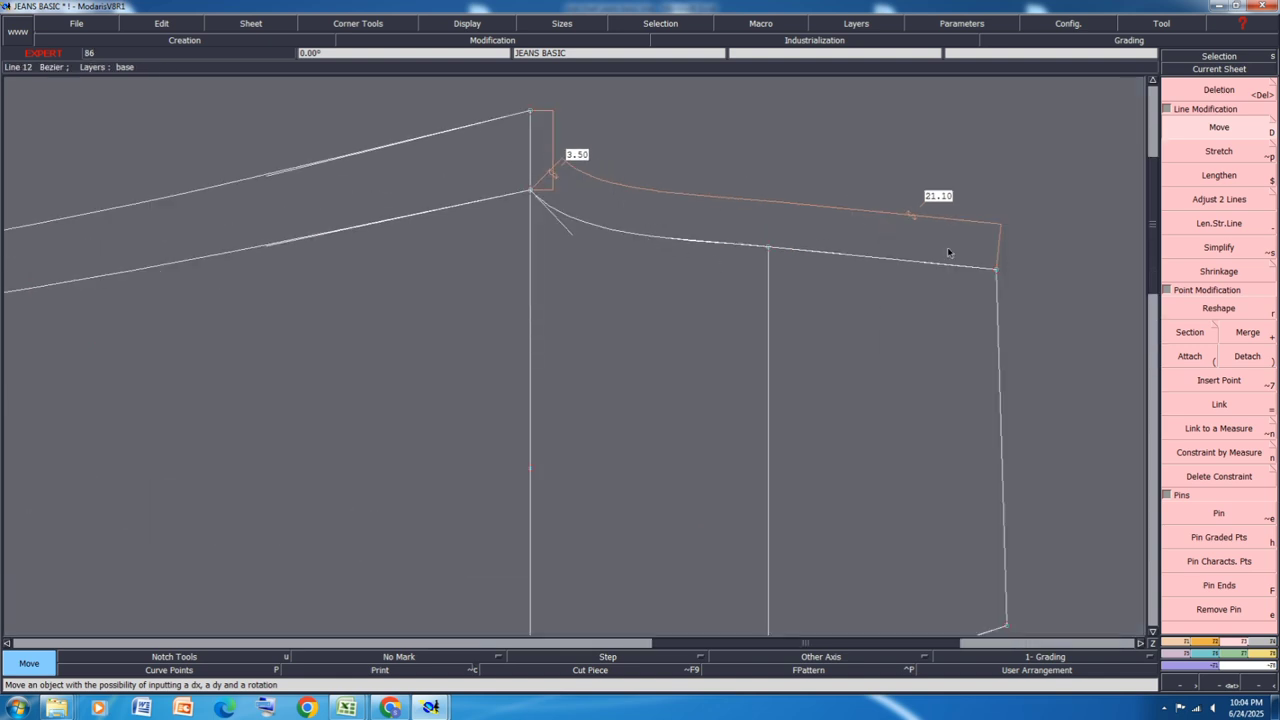
click(1230, 310)
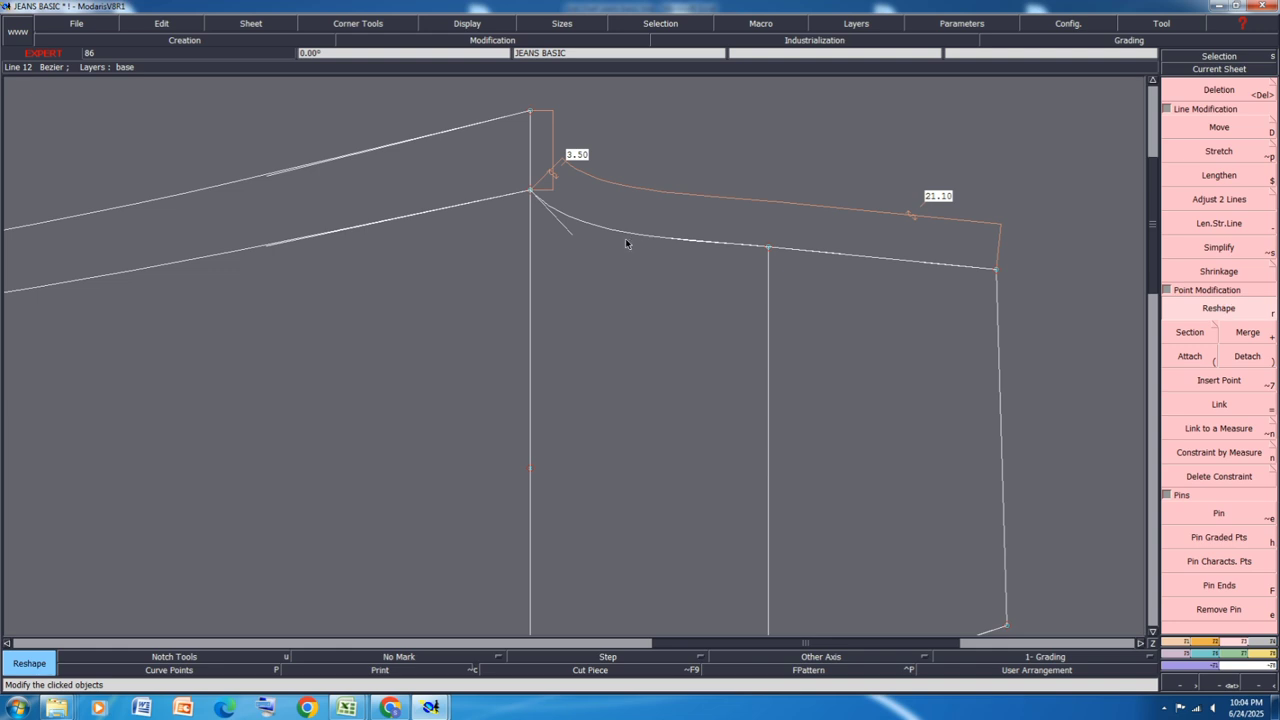
scroll(625, 238, up, 1)
click(679, 240)
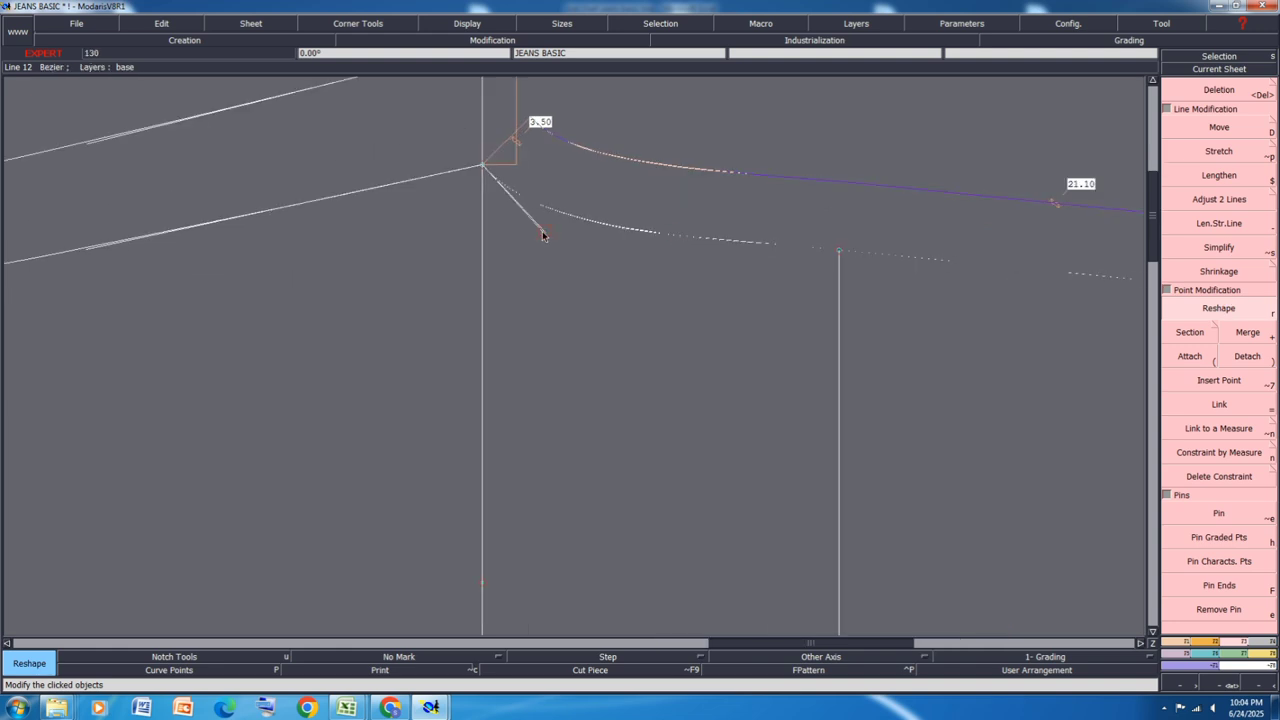
Step: Reshape the front inseam between knee and crotch into a smooth curve using its handles
scroll(560, 178, down, 2)
scroll(565, 175, down, 1)
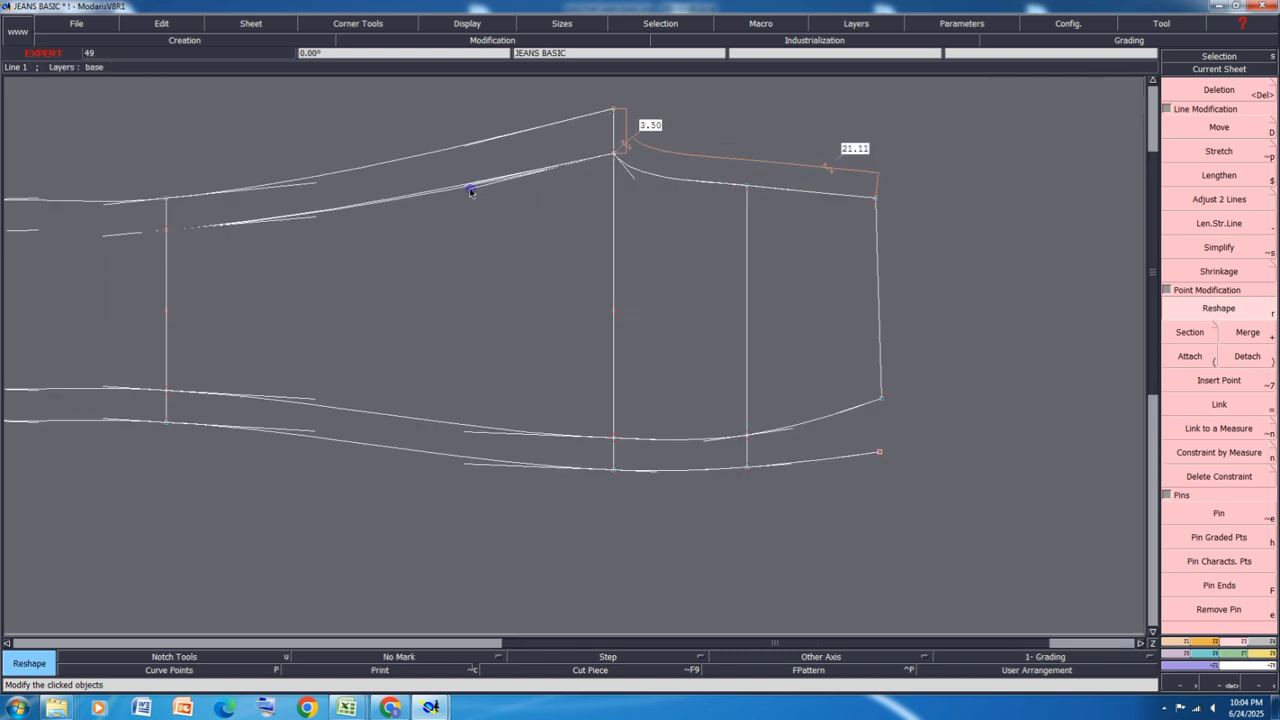
click(470, 191)
click(320, 218)
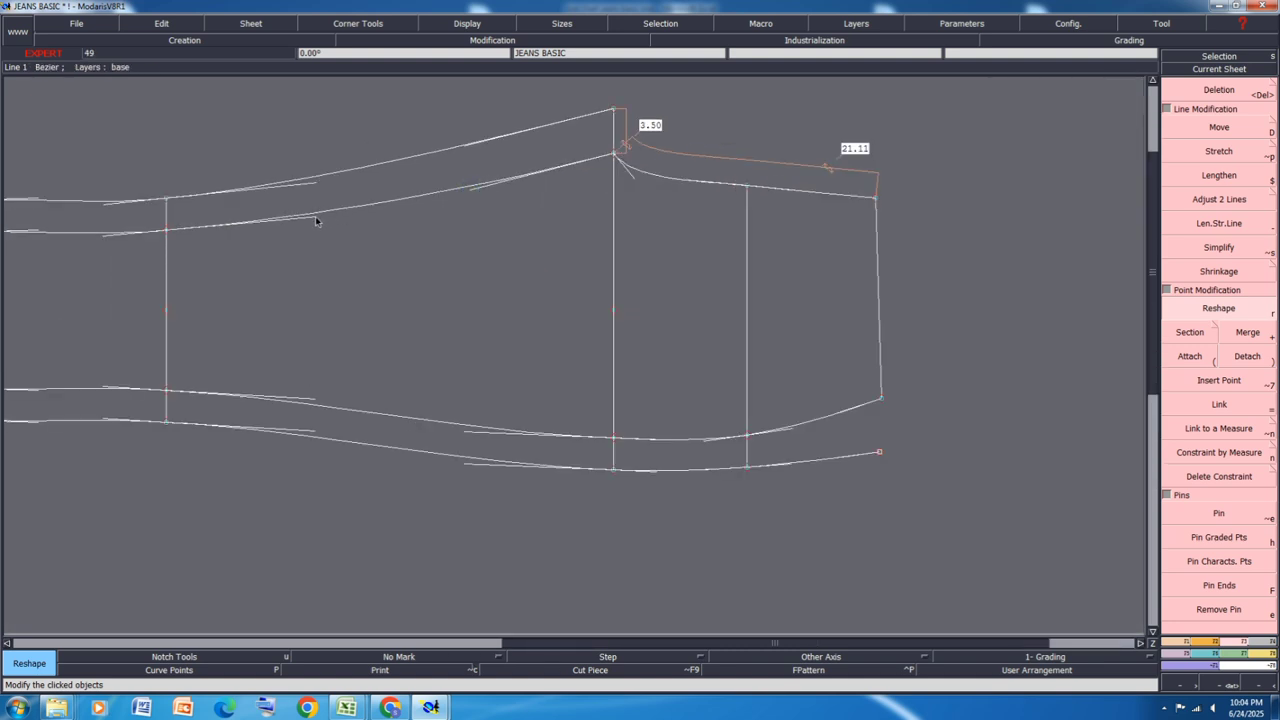
Step: Simplify the front waist line with a tolerance of 0.01 cm
scroll(323, 209, down, 5)
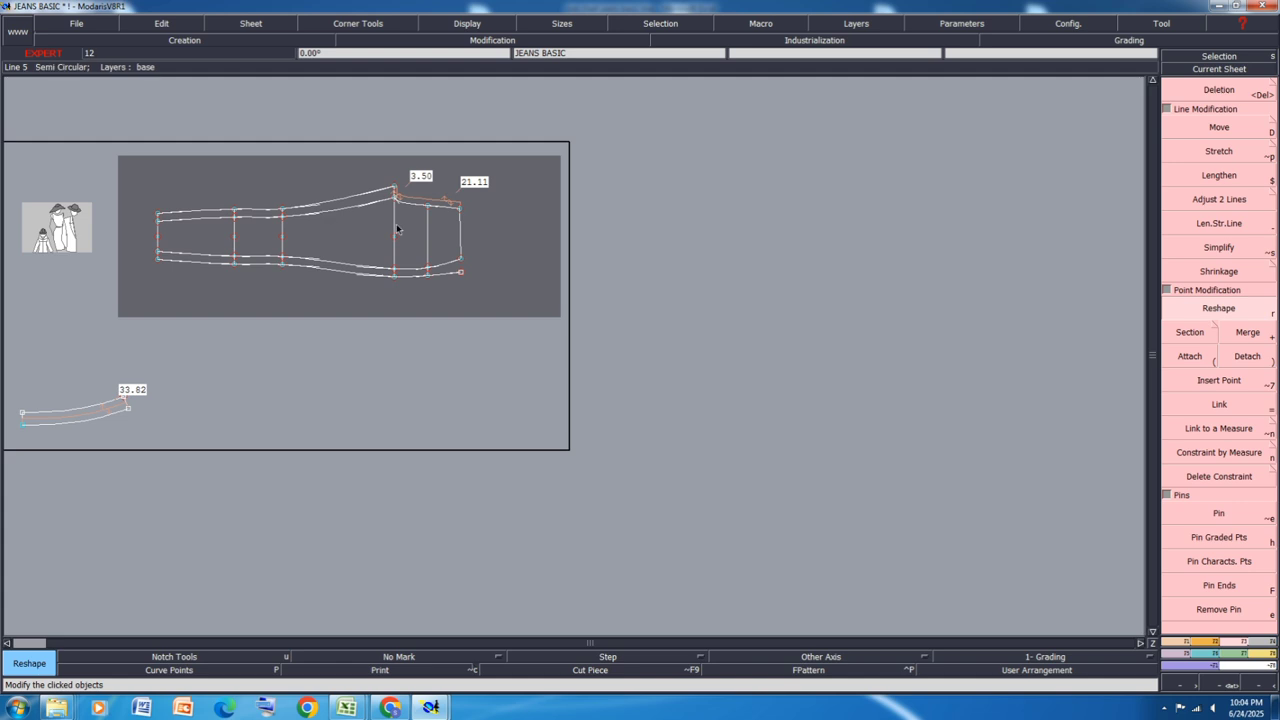
scroll(397, 230, up, 5)
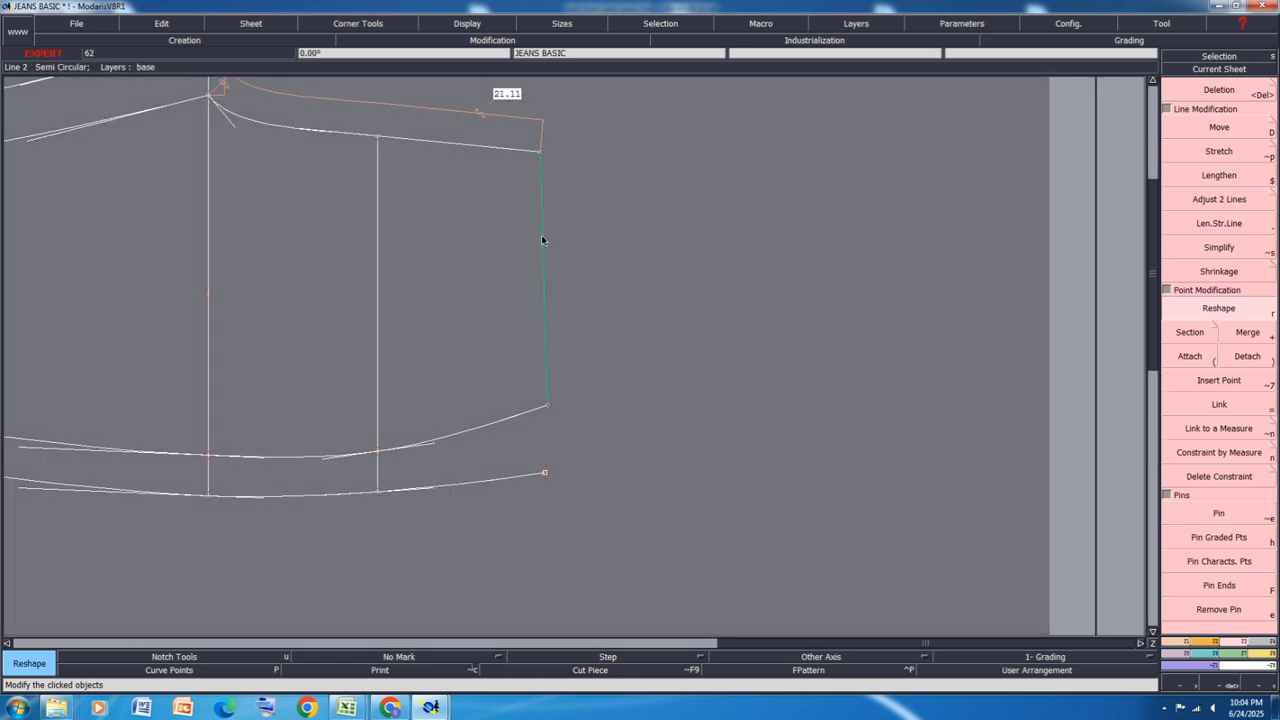
key(shift+s)
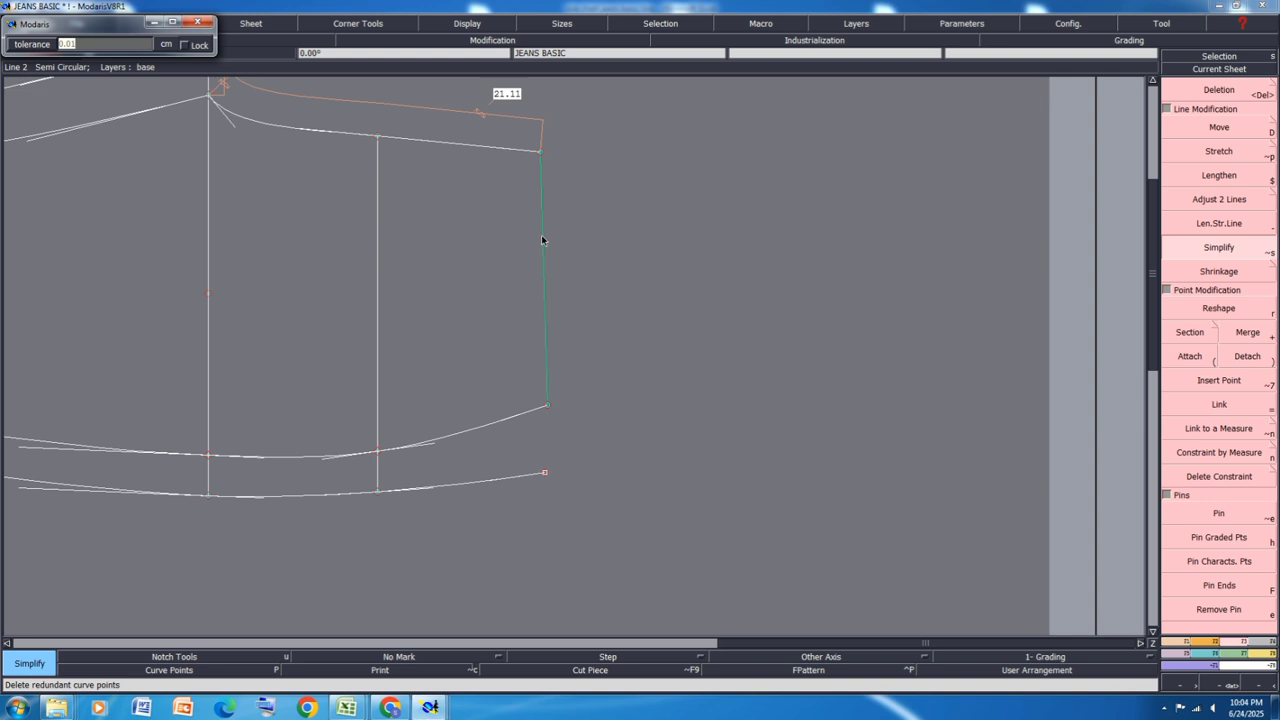
click(542, 240)
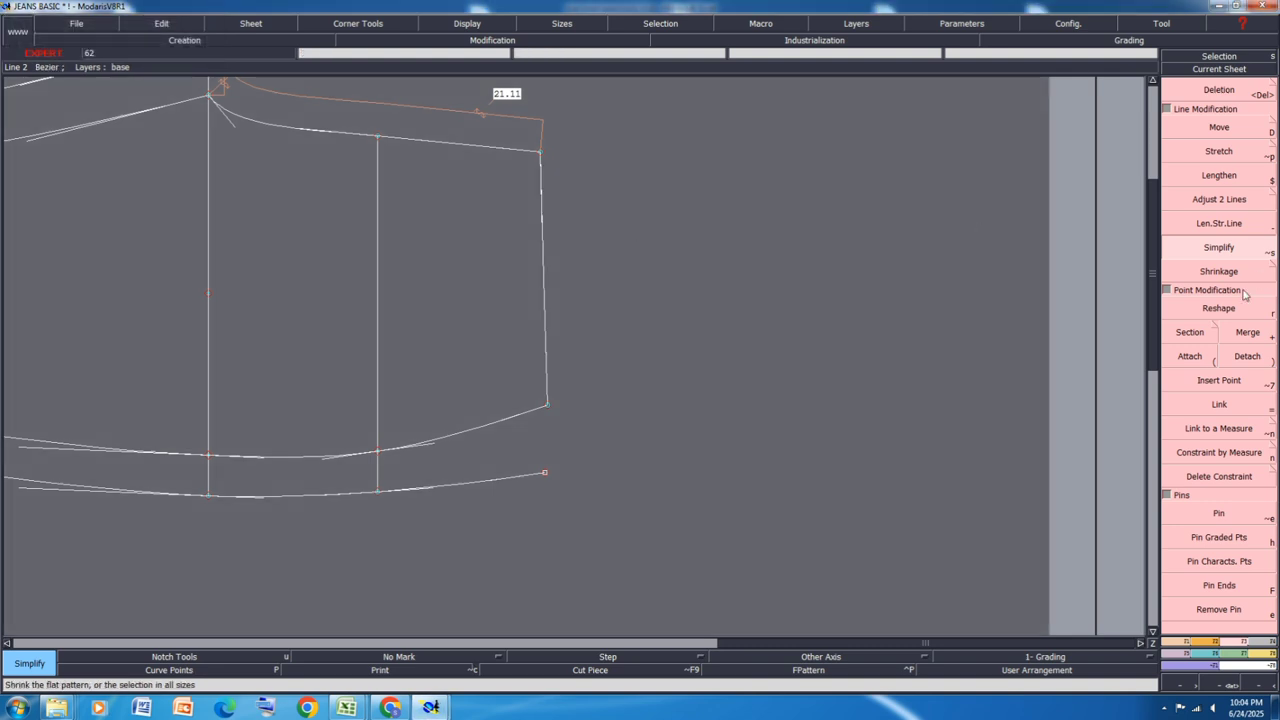
Step: Reshape the front waist line into a slight inward curve using its handles
click(1220, 309)
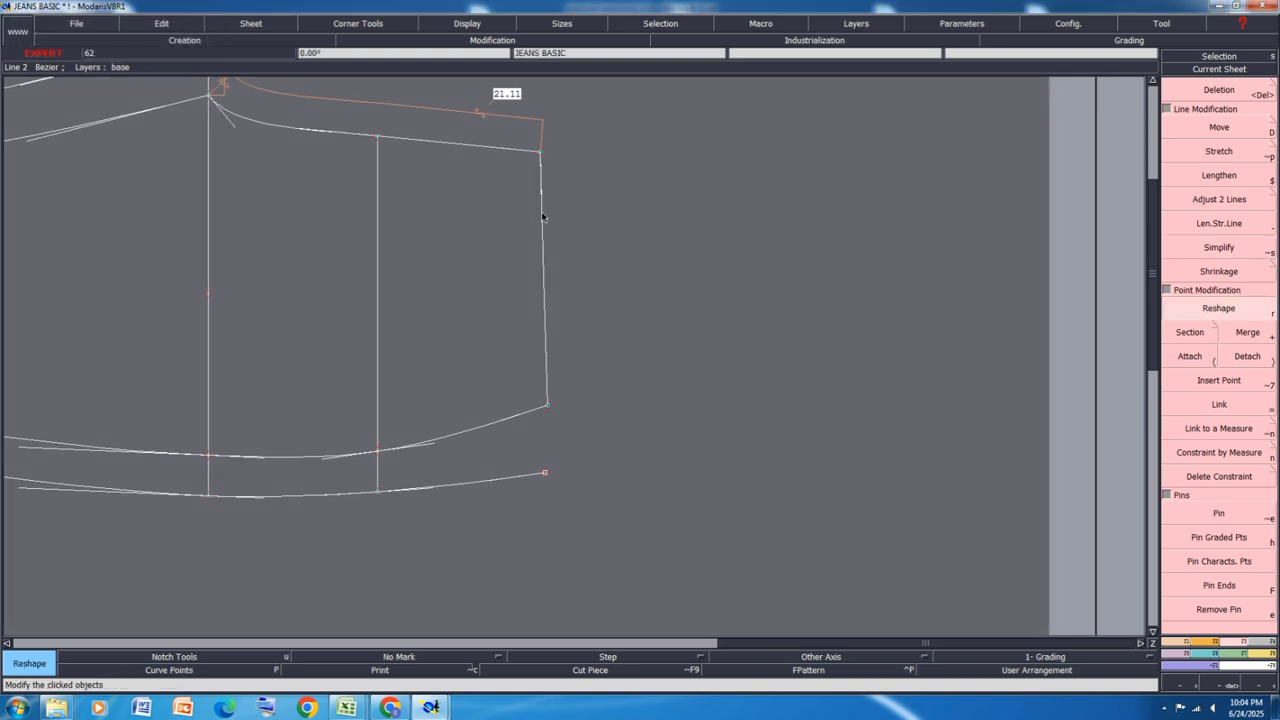
drag(543, 217, 537, 218)
drag(544, 332, 540, 327)
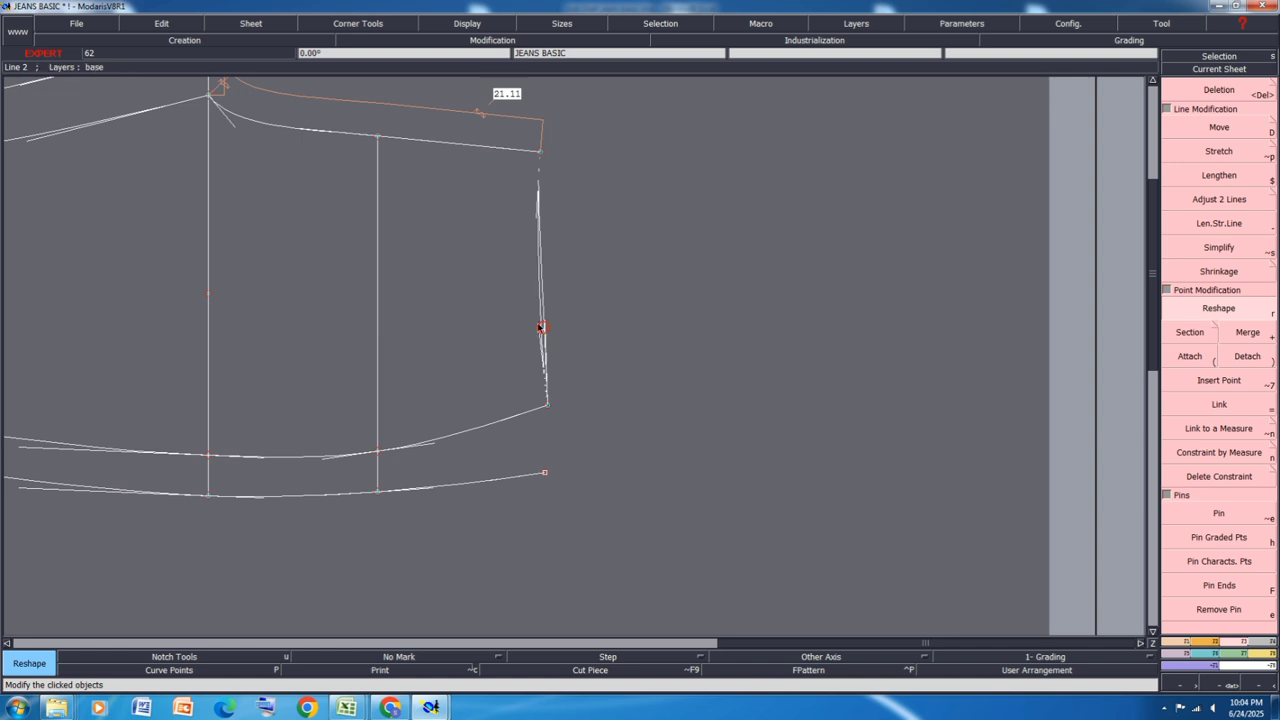
click(538, 325)
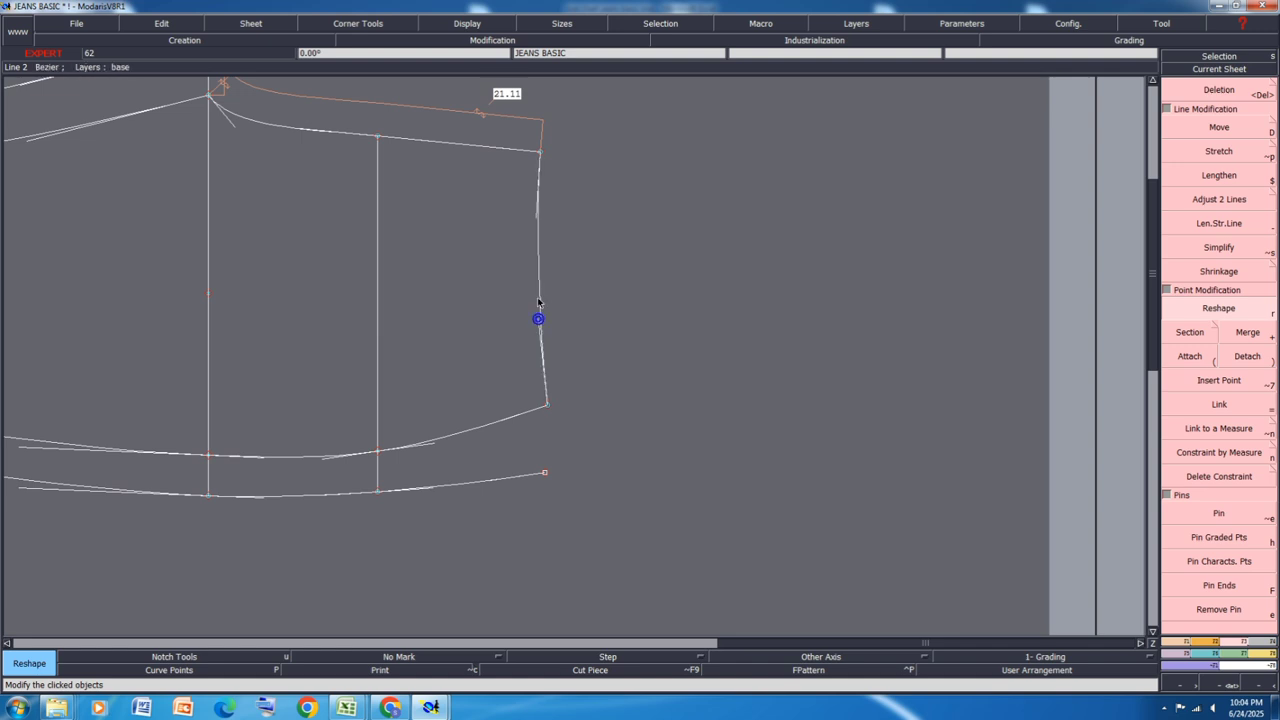
Step: Move the hip and waist points of the front rise together slightly toward the crotch in X
key(d)
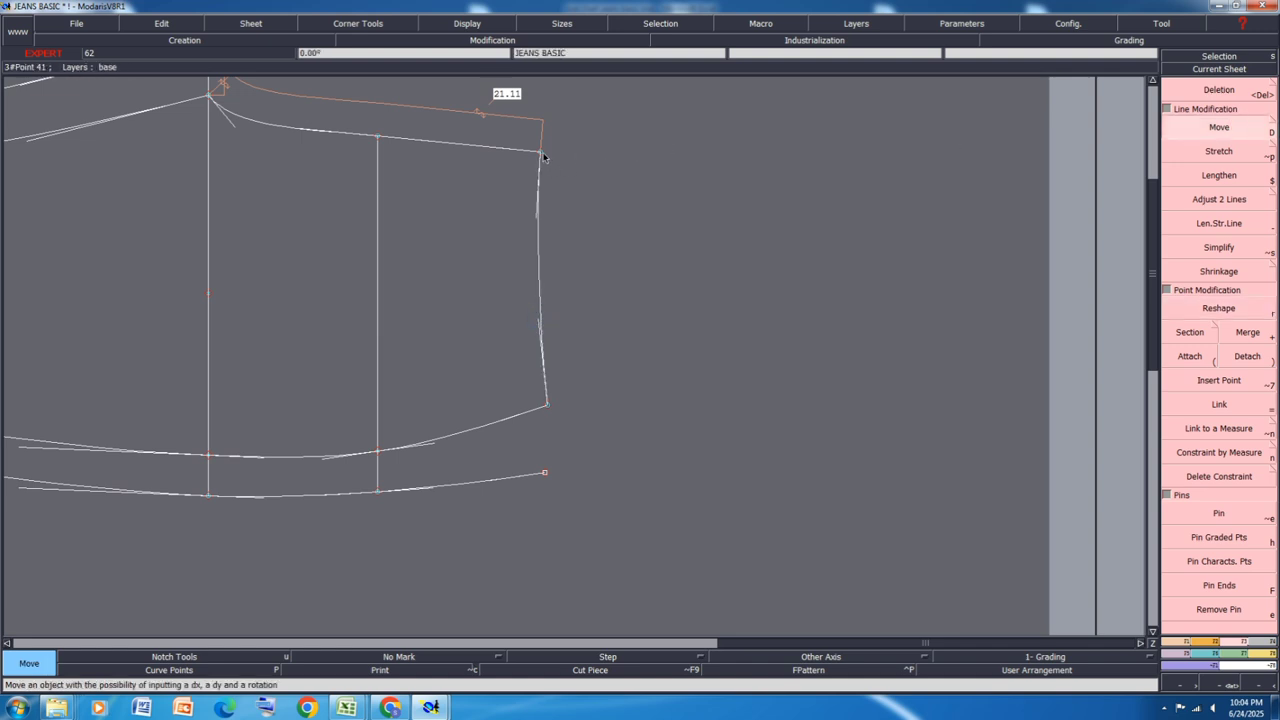
drag(588, 119, 350, 178)
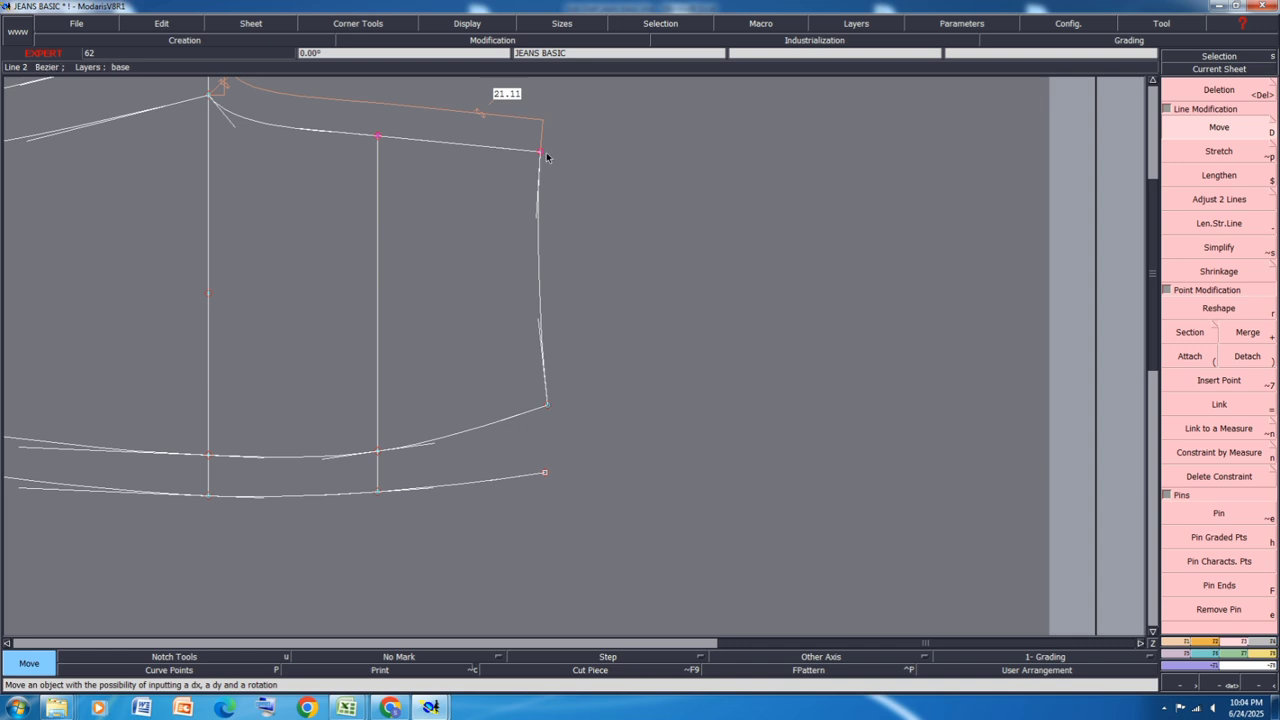
click(541, 153)
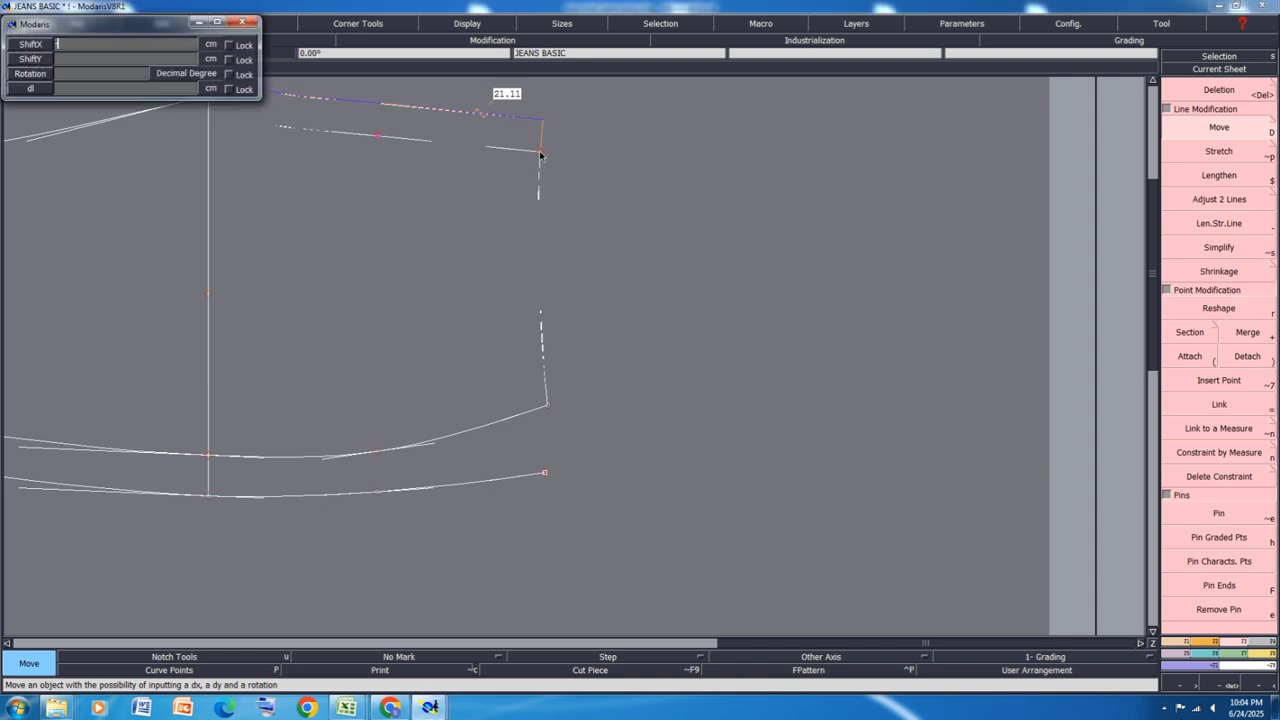
key(Return)
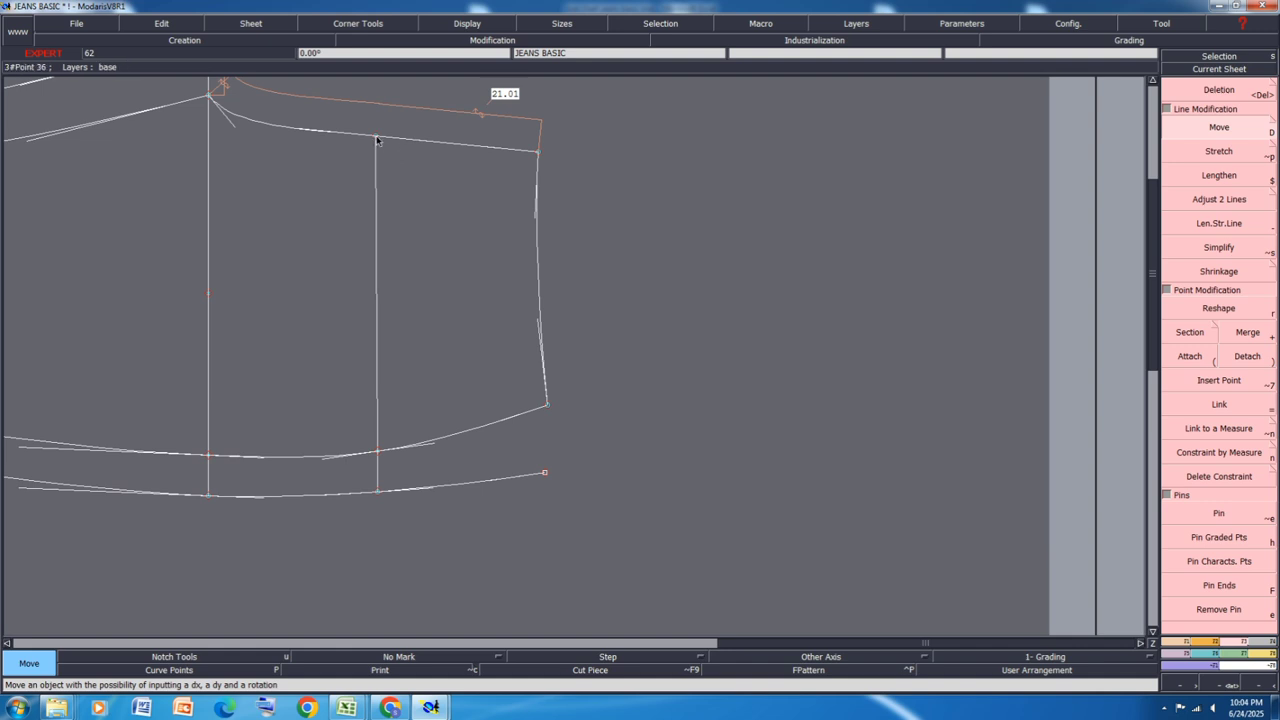
Step: Measure the front rise length between the hip line and the waist
key(m)
click(376, 134)
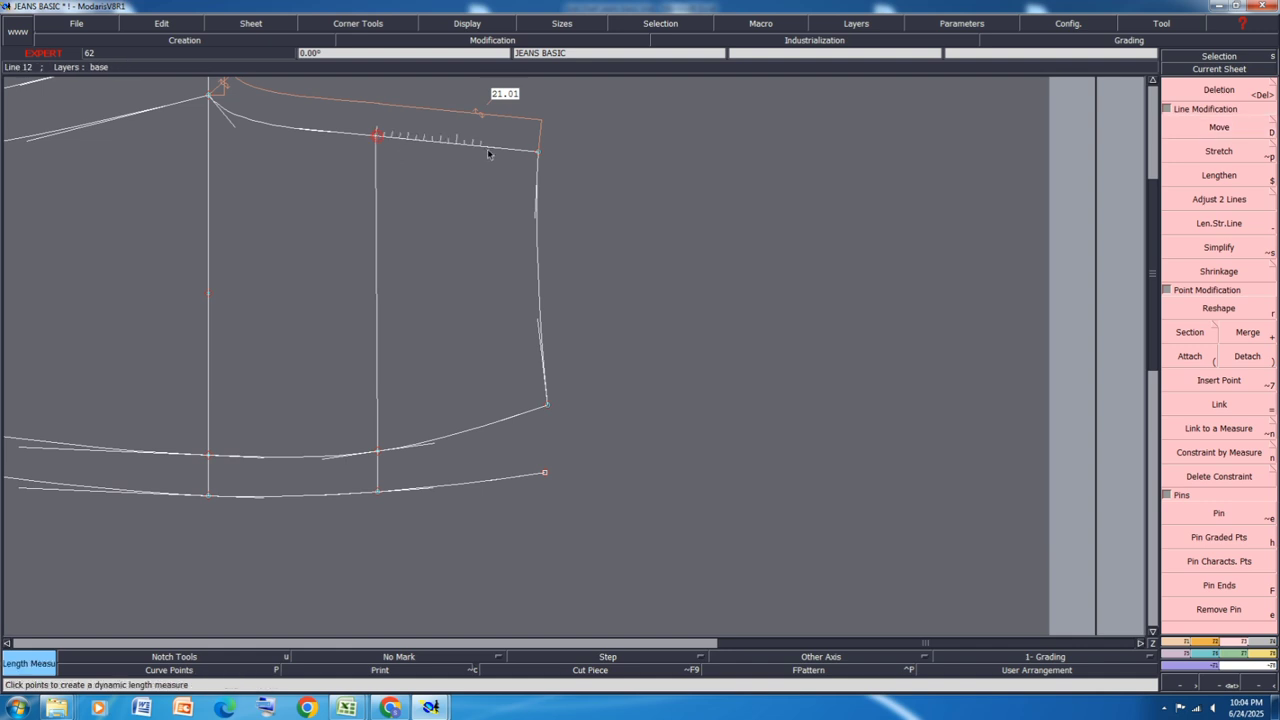
click(539, 154)
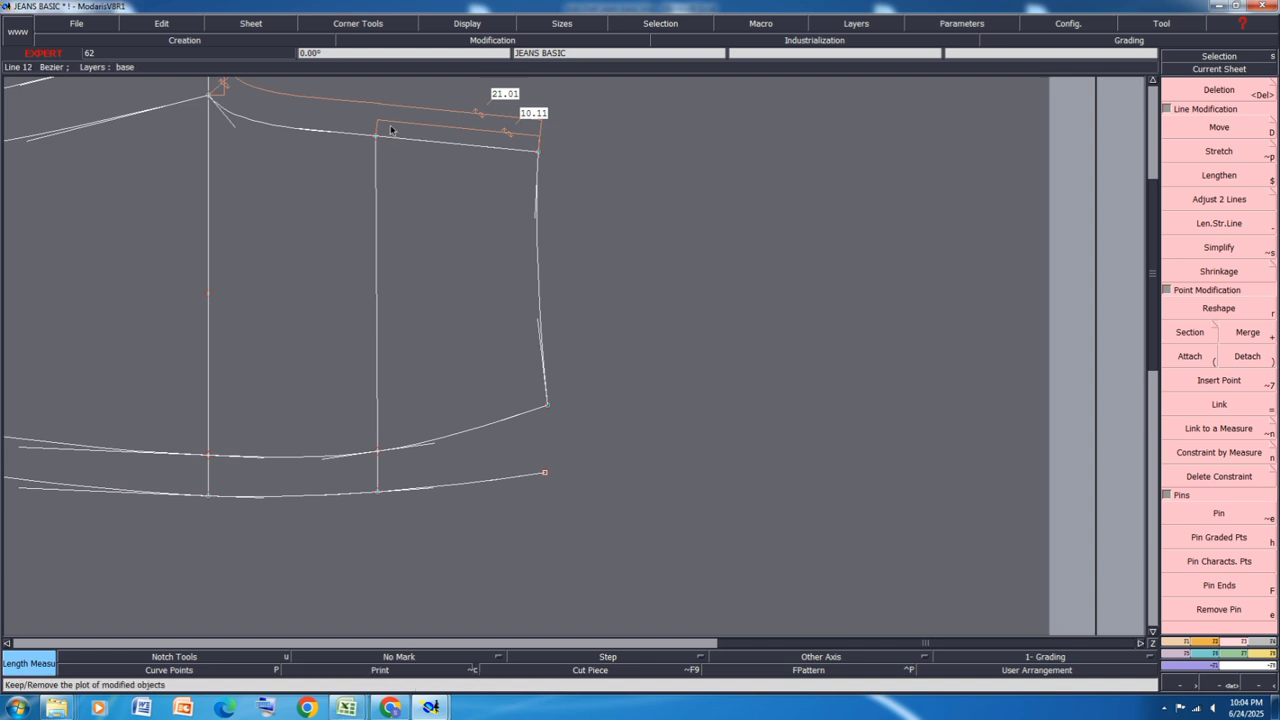
Step: Select all the hip line points and move them by -4 cm in X and 0 cm in Y
drag(392, 114, 354, 532)
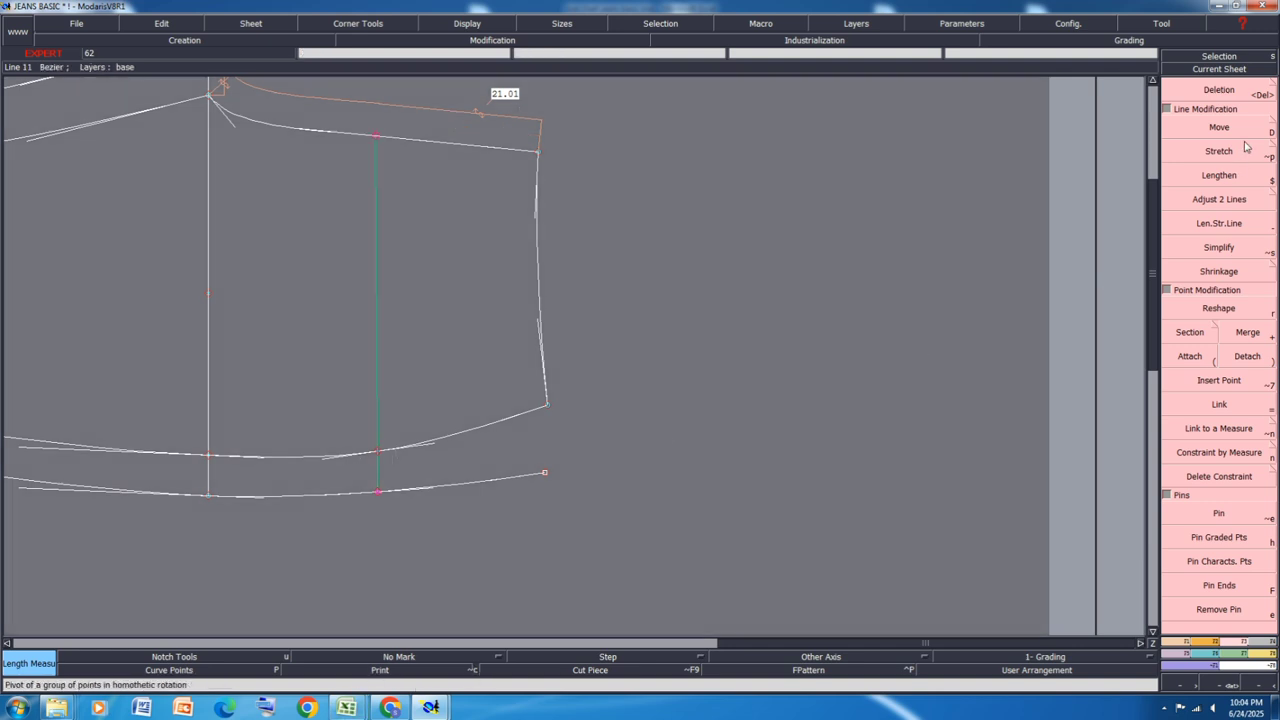
click(1240, 127)
click(376, 136)
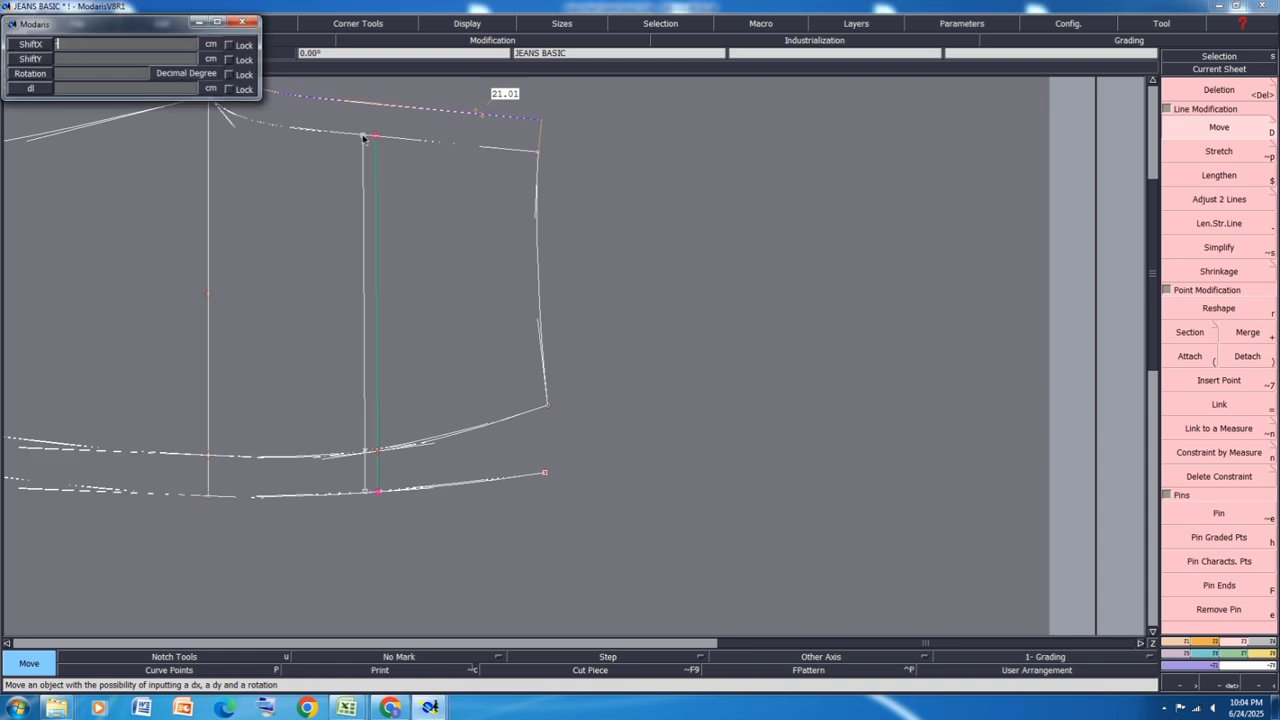
text(-4)
key(Down)
text(0)
key(Down)
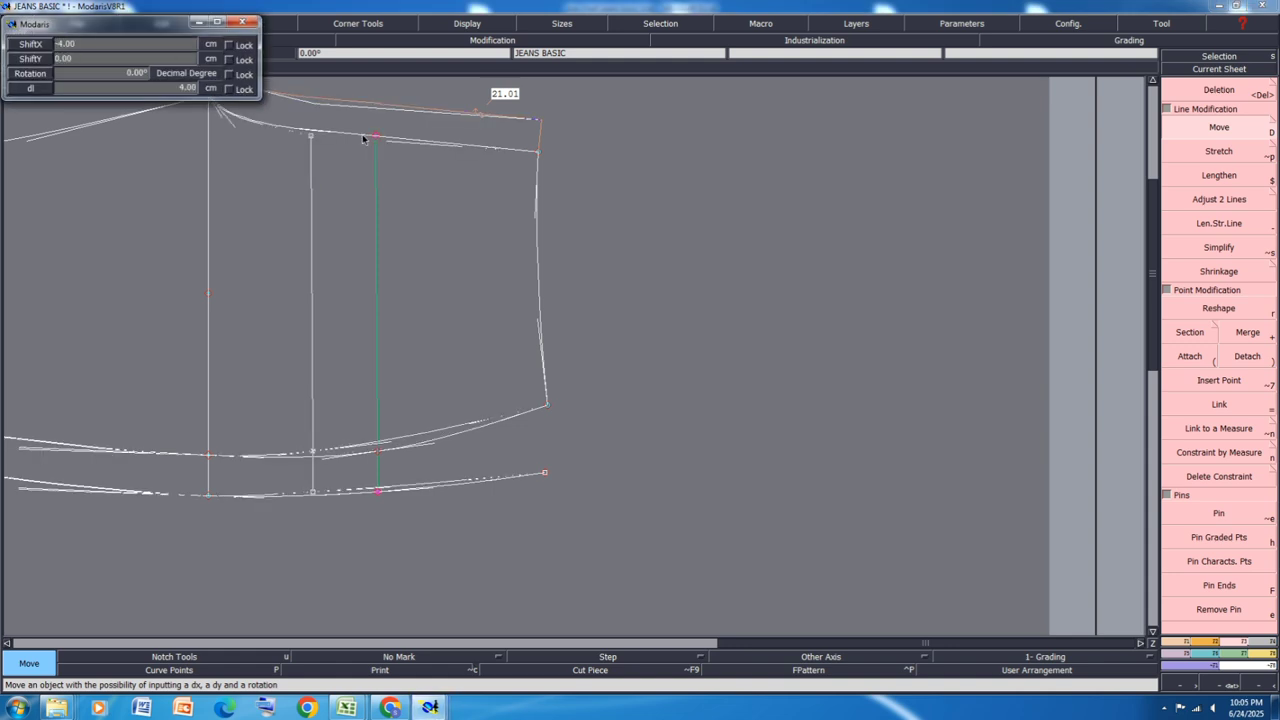
key(Return)
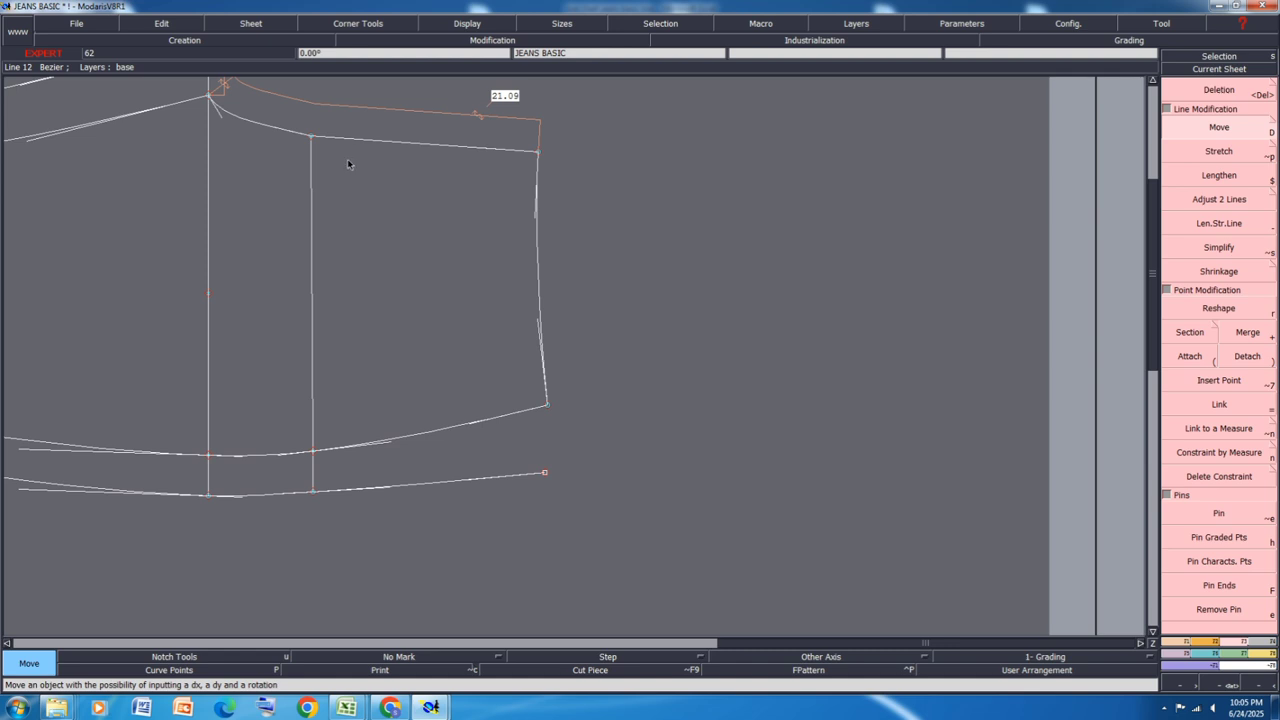
Step: Reshape the front rise into a smooth curve between the crotch point and the hip line using its handles
scroll(513, 308, down, 2)
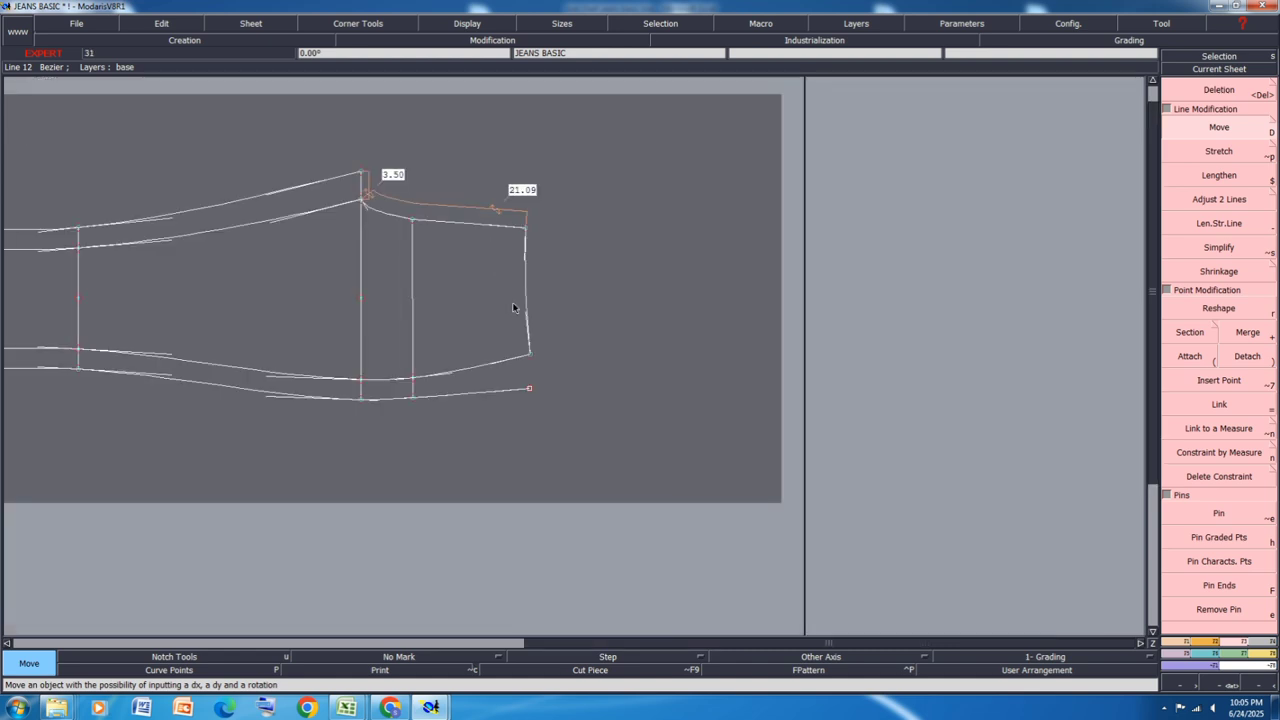
scroll(404, 316, up, 3)
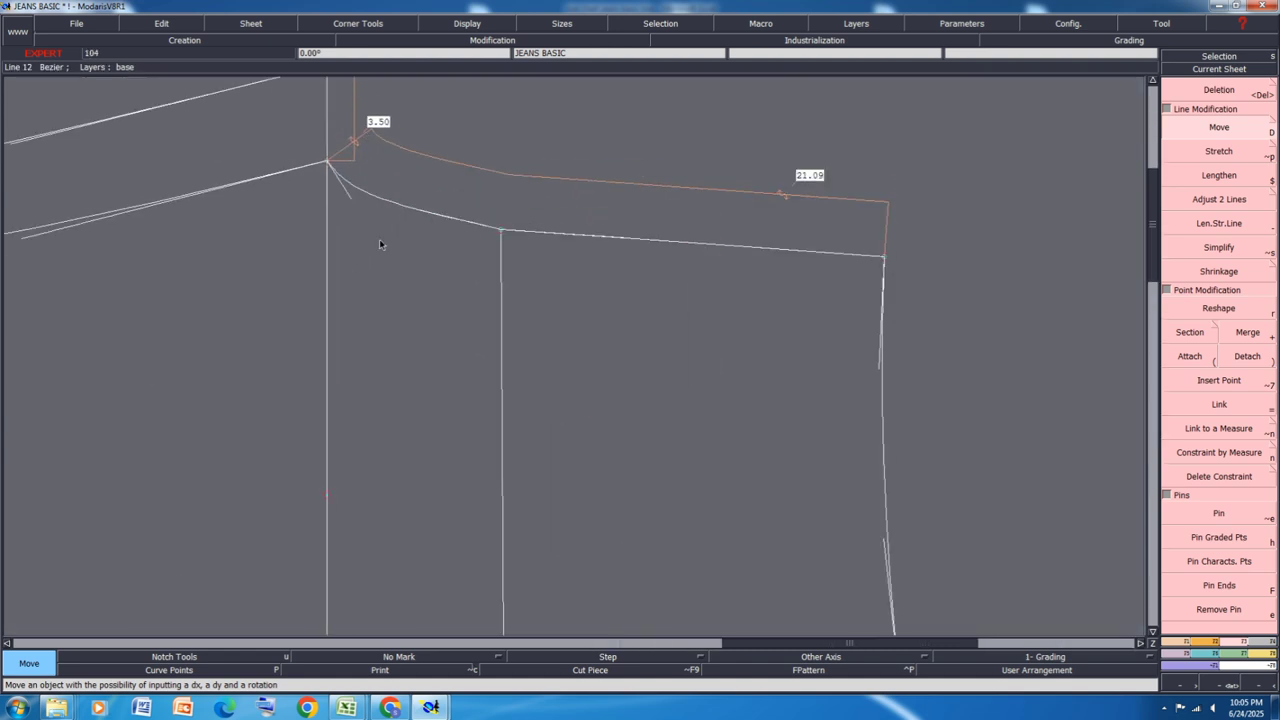
click(1236, 312)
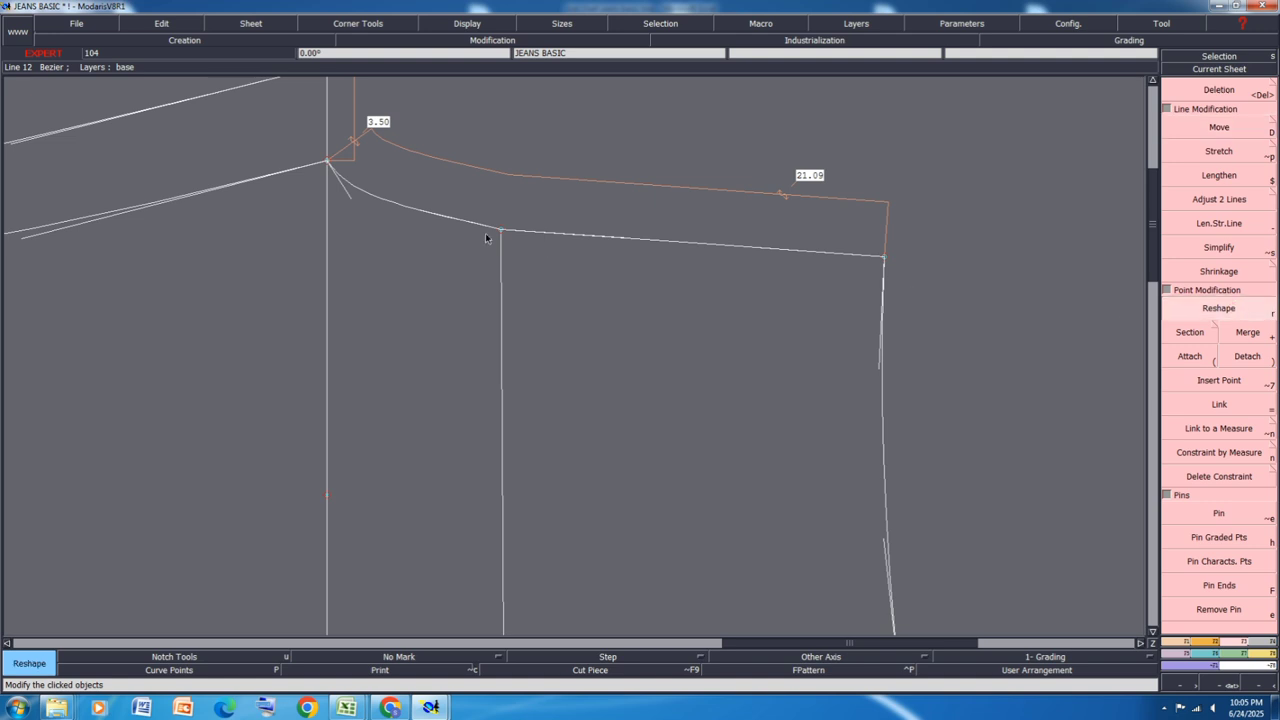
drag(438, 216, 391, 224)
scroll(613, 208, down, 2)
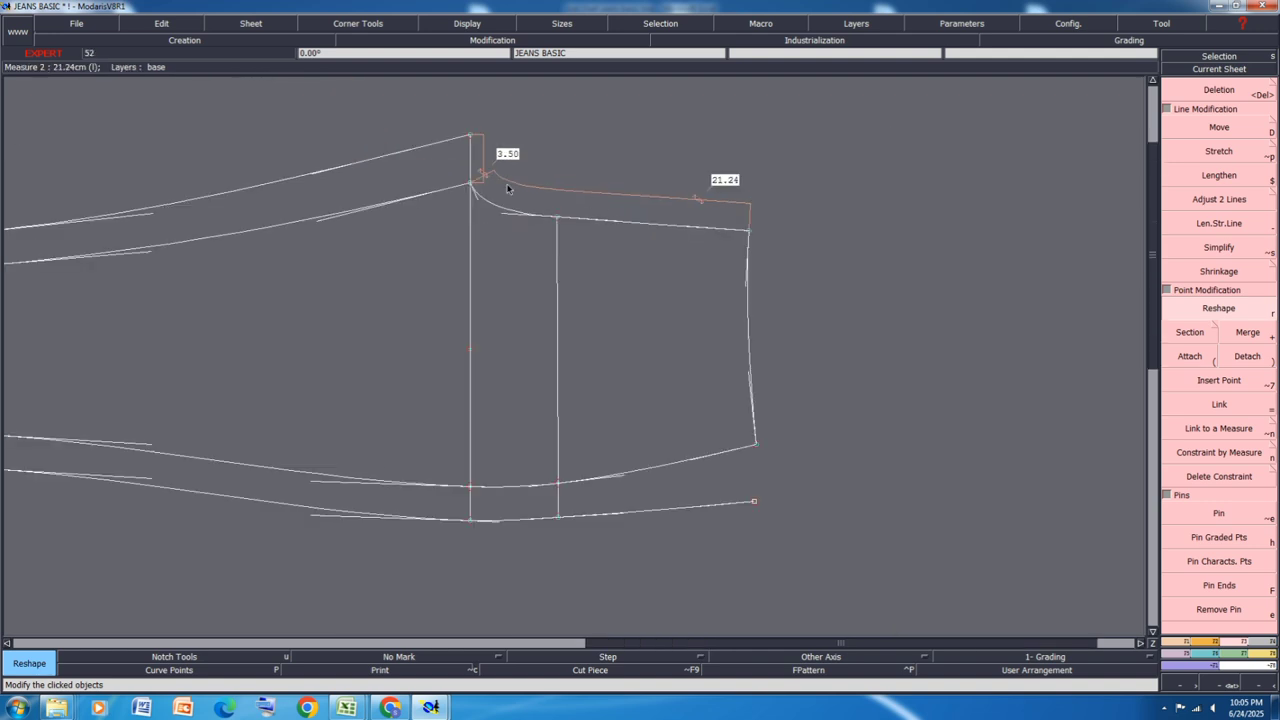
Step: Align the hip line's front rise point with its front side seam point
key(2)
click(559, 485)
click(558, 217)
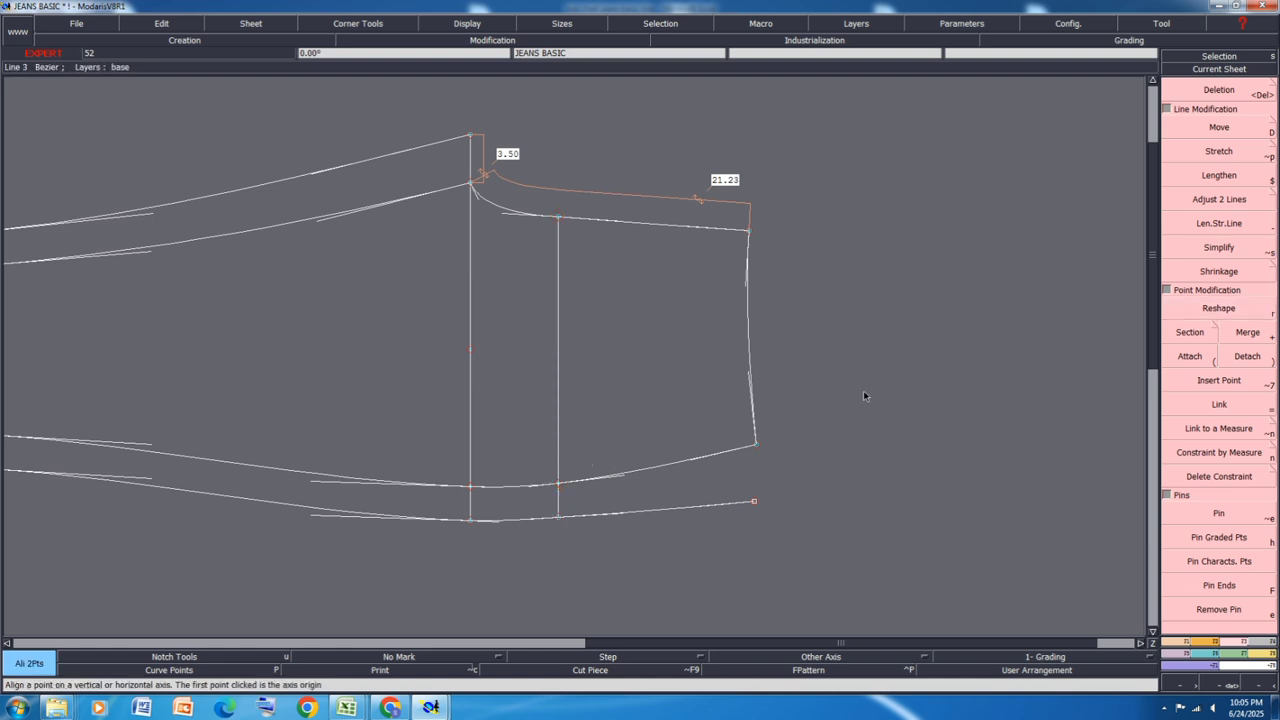
Step: Hide the curve handles and delete the front and back side seam lines, keeping their print as a tracing guide
scroll(745, 503, up, 1)
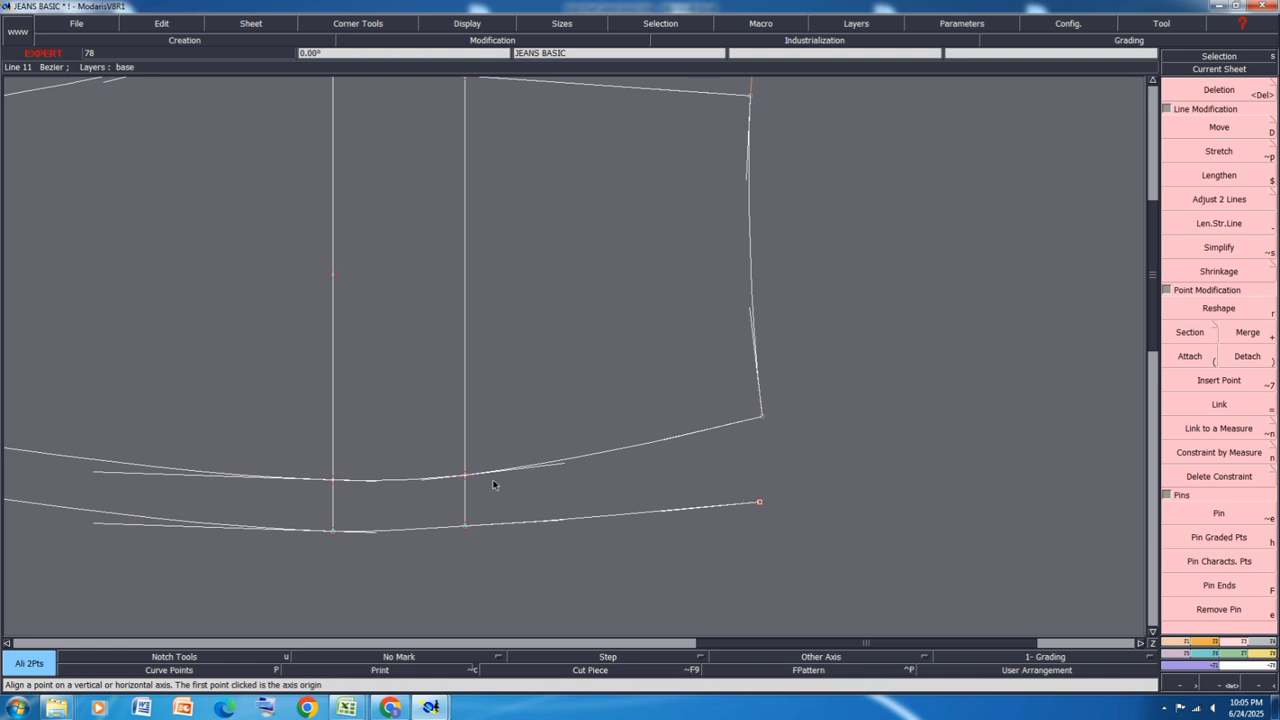
click(378, 670)
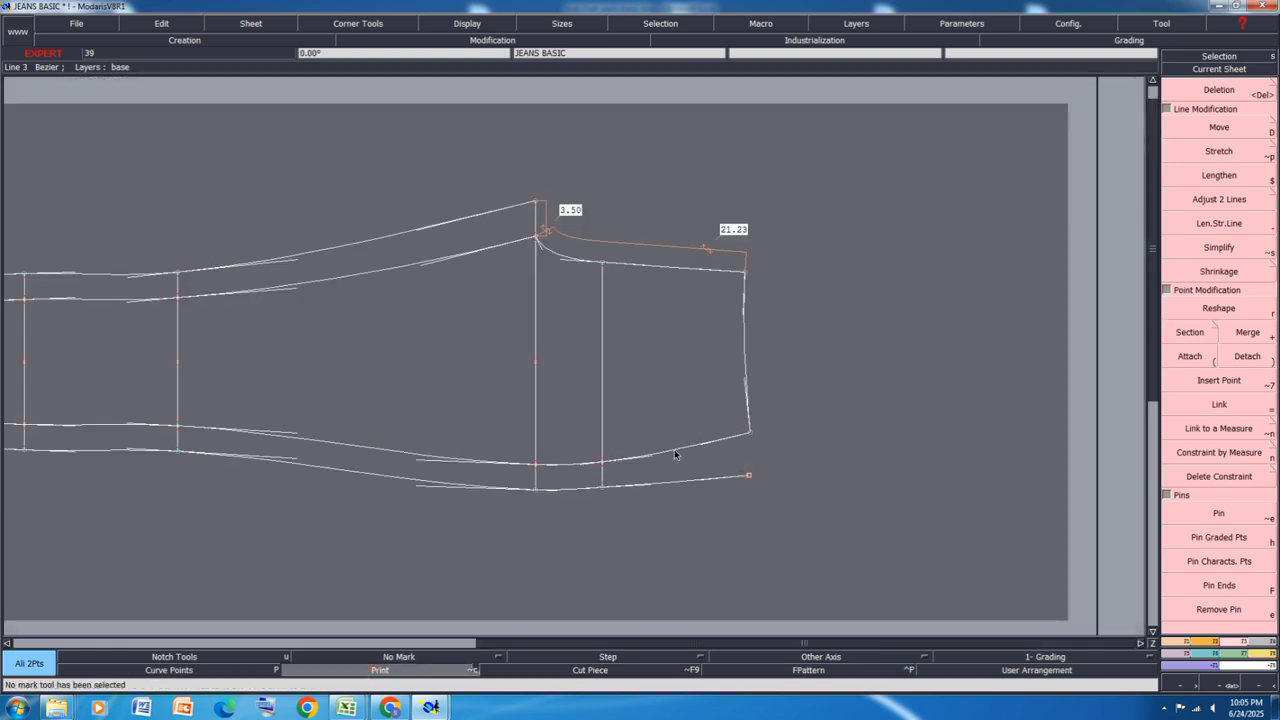
key(Delete)
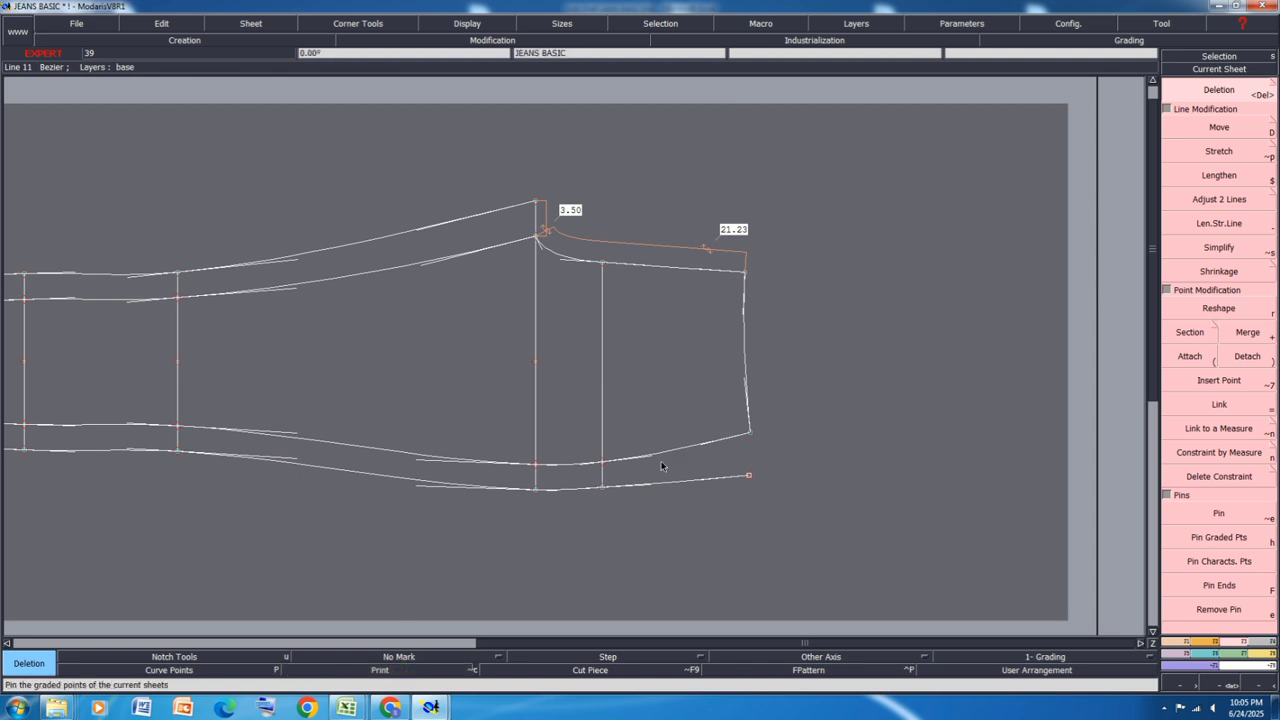
key(shift+h)
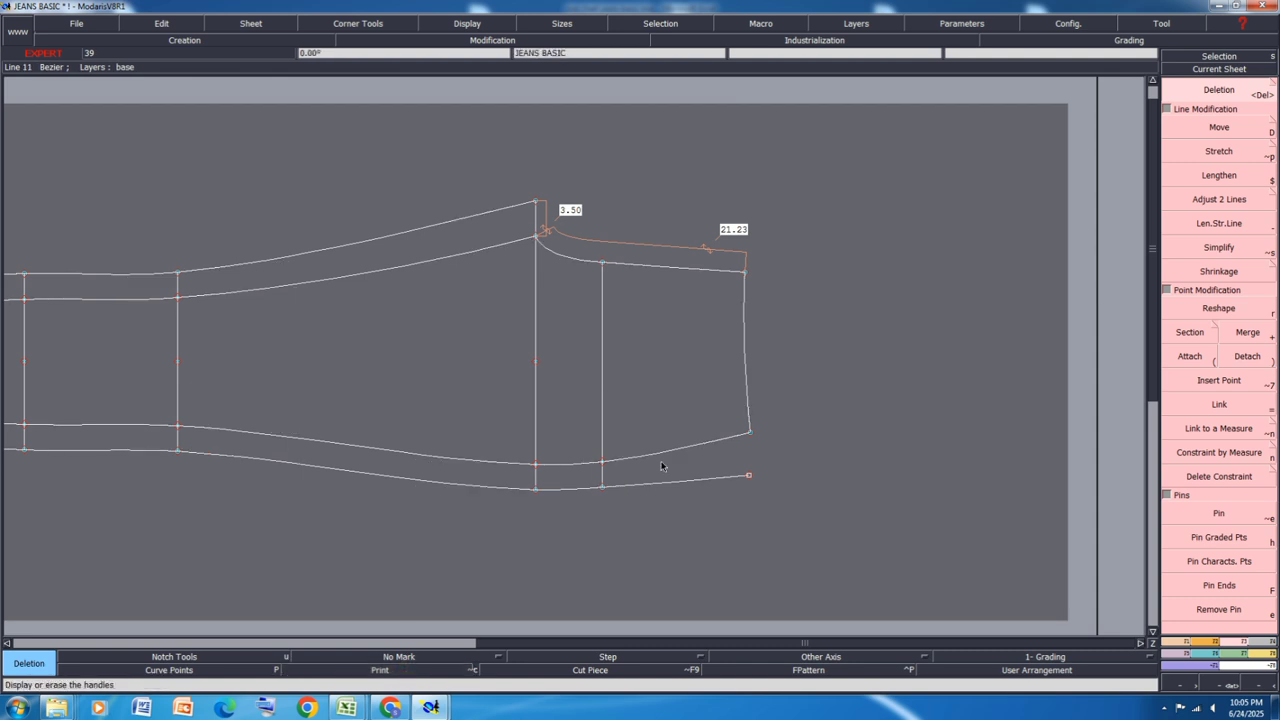
click(350, 672)
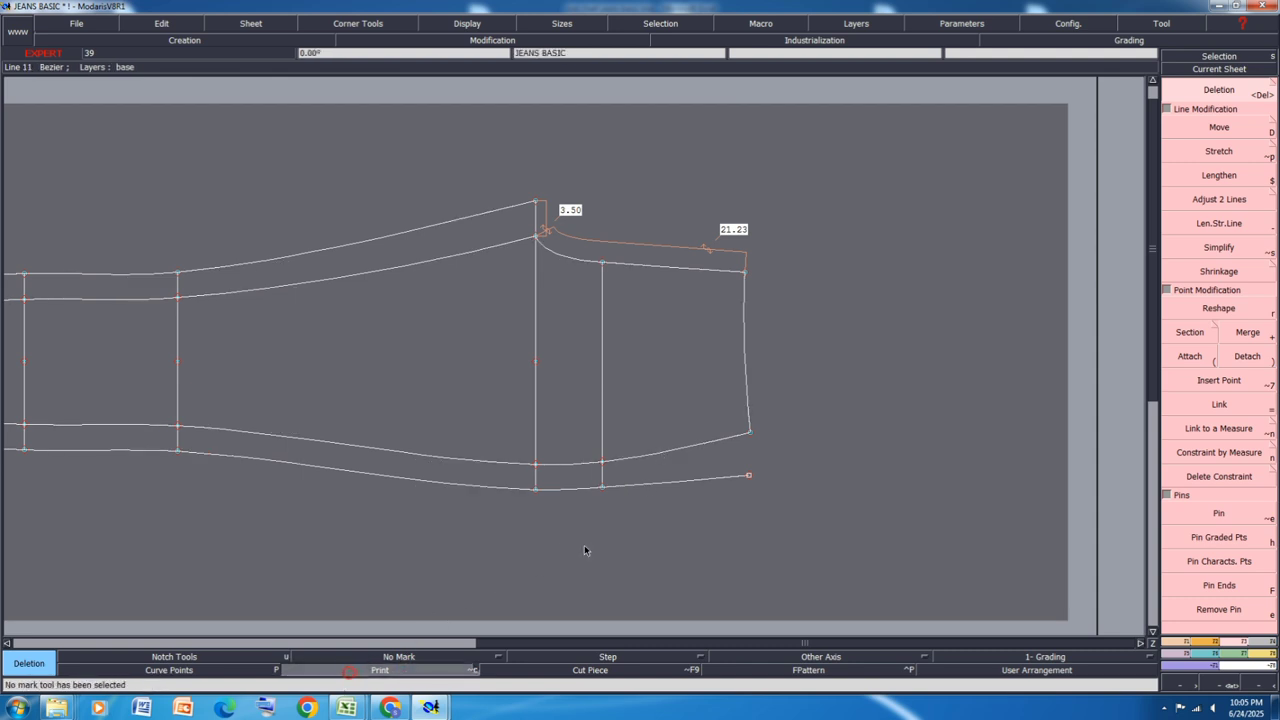
click(643, 454)
click(675, 484)
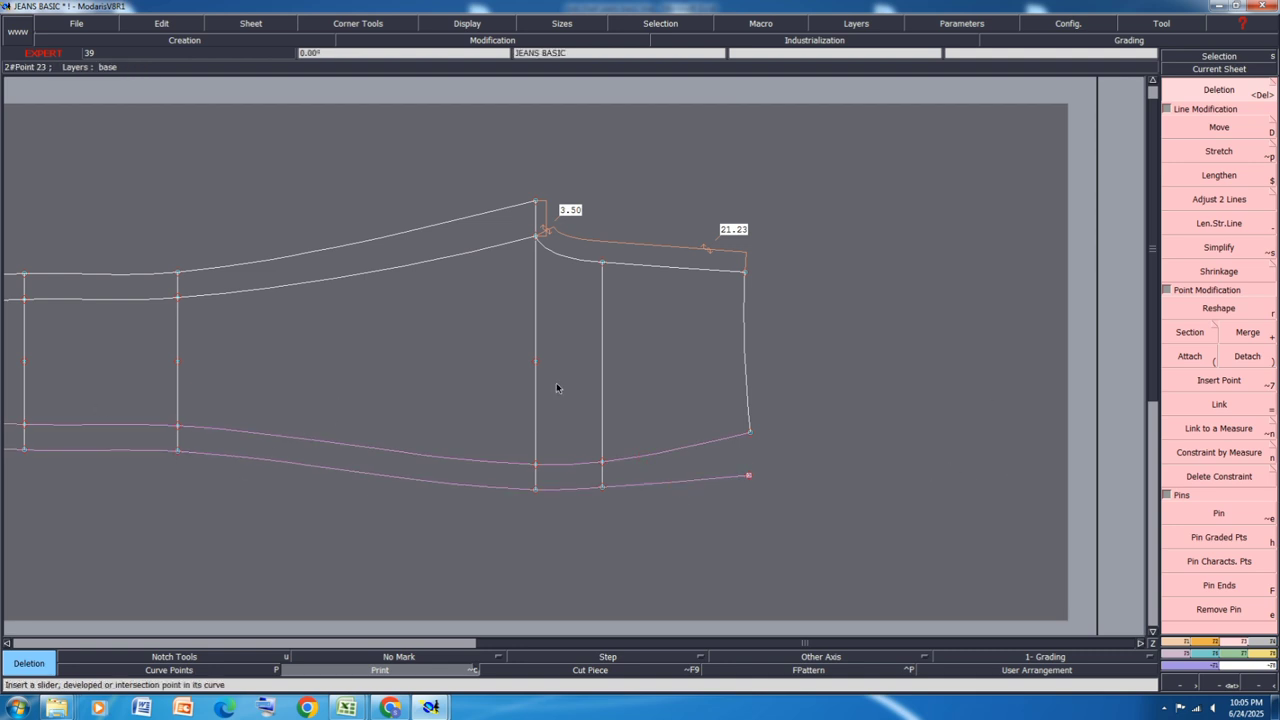
scroll(577, 384, down, 1)
scroll(319, 438, up, 1)
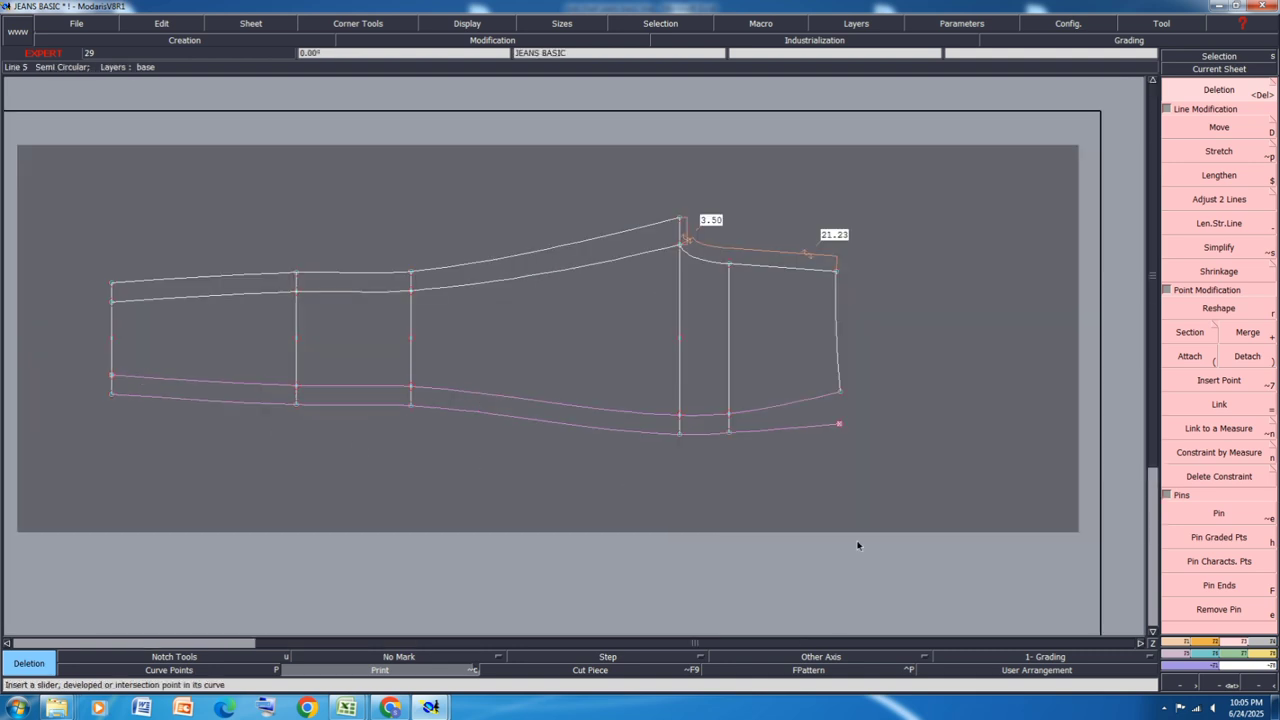
Step: Redraw the front side seam as a Bezier line from the hem through the knee, crotch and hip levels to the waist
click(1178, 642)
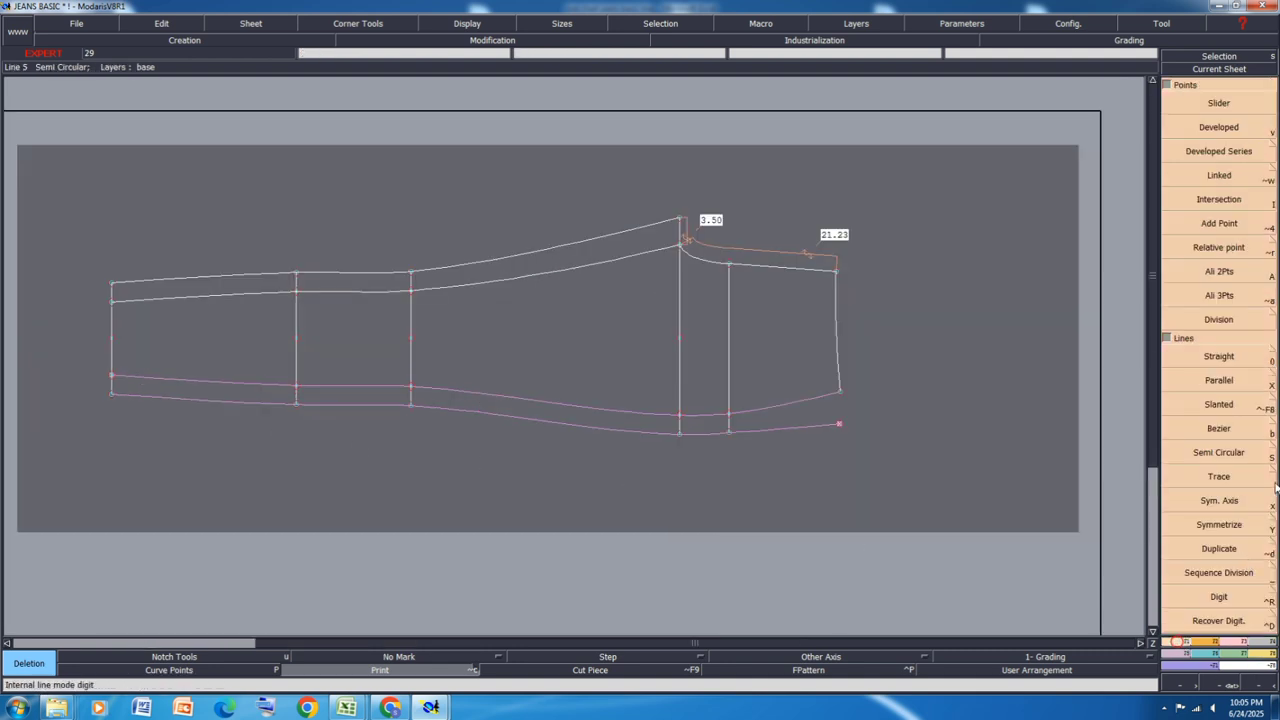
click(1224, 430)
click(112, 375)
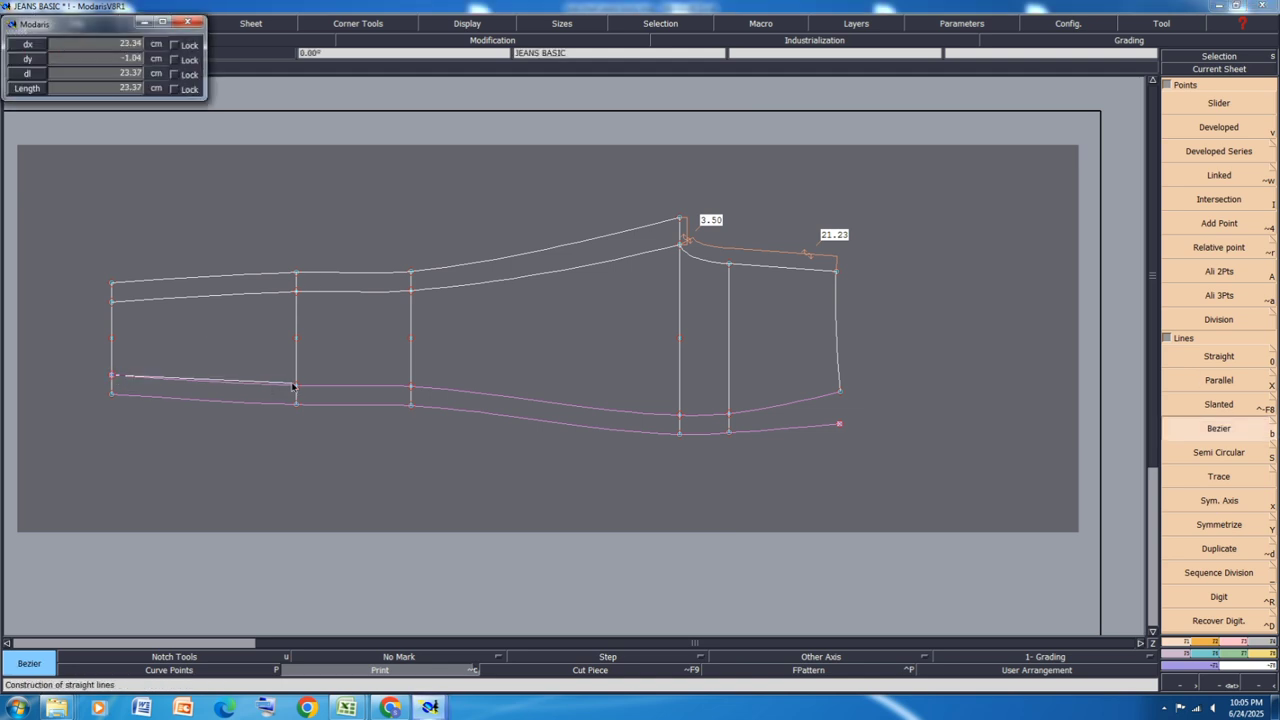
click(411, 387)
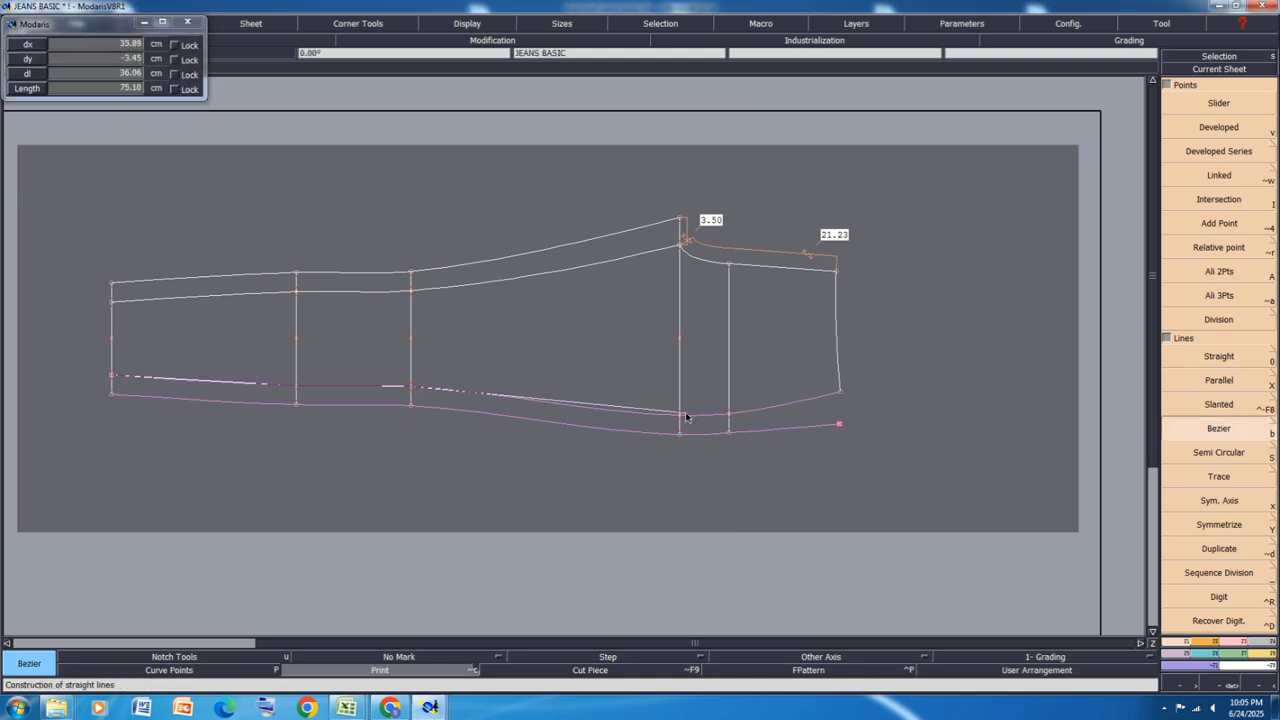
click(729, 414)
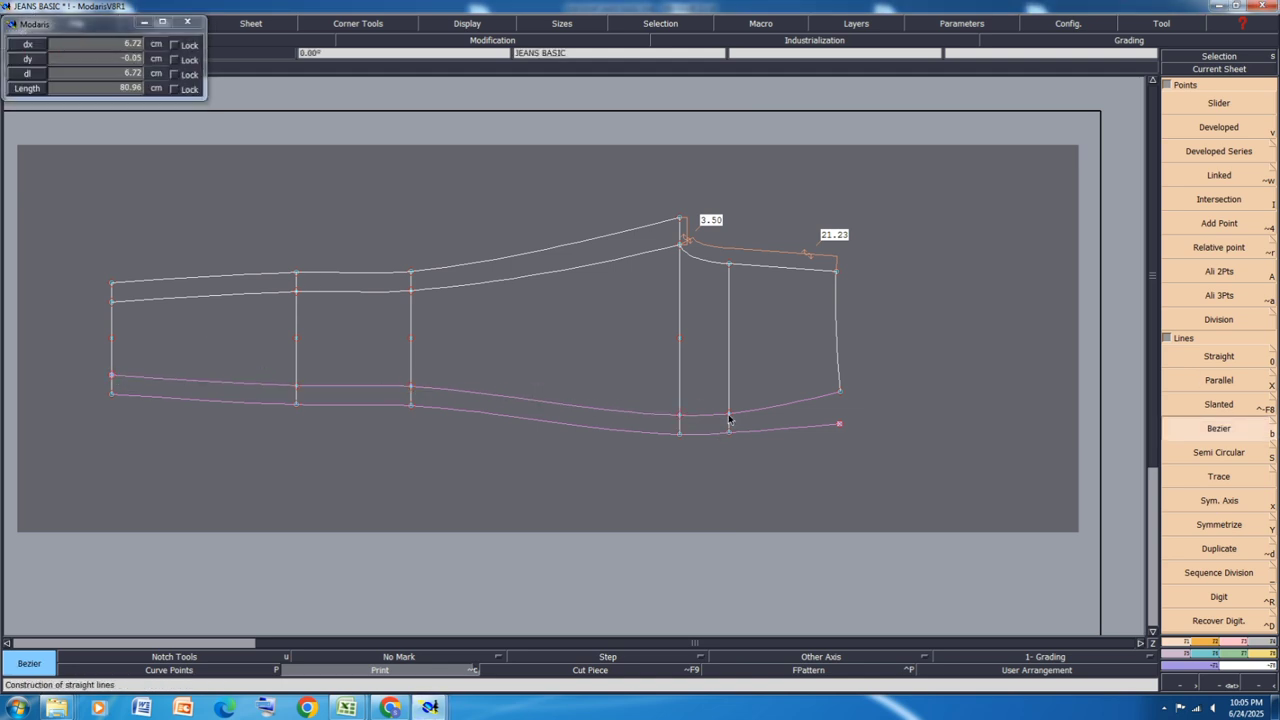
click(840, 392)
Step: Redraw the back side seam as a Bezier line from the hem through the knee, crotch and hip levels to the waist end
click(296, 404)
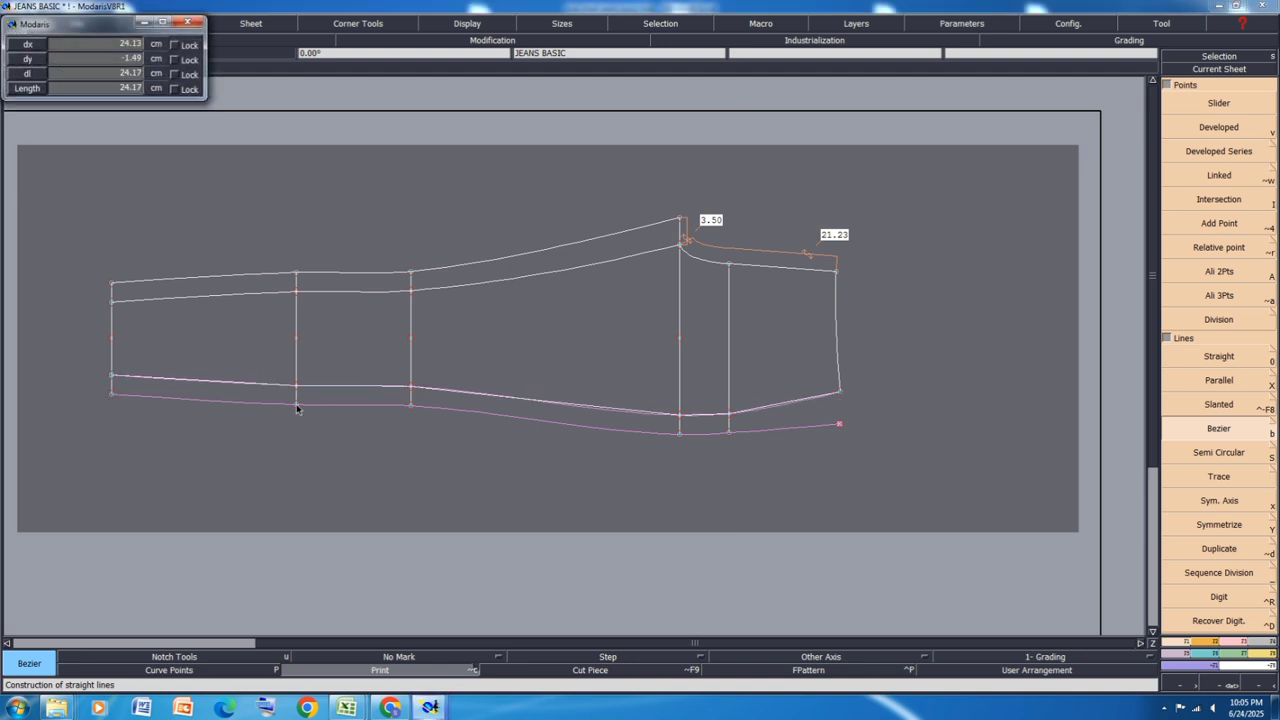
click(410, 405)
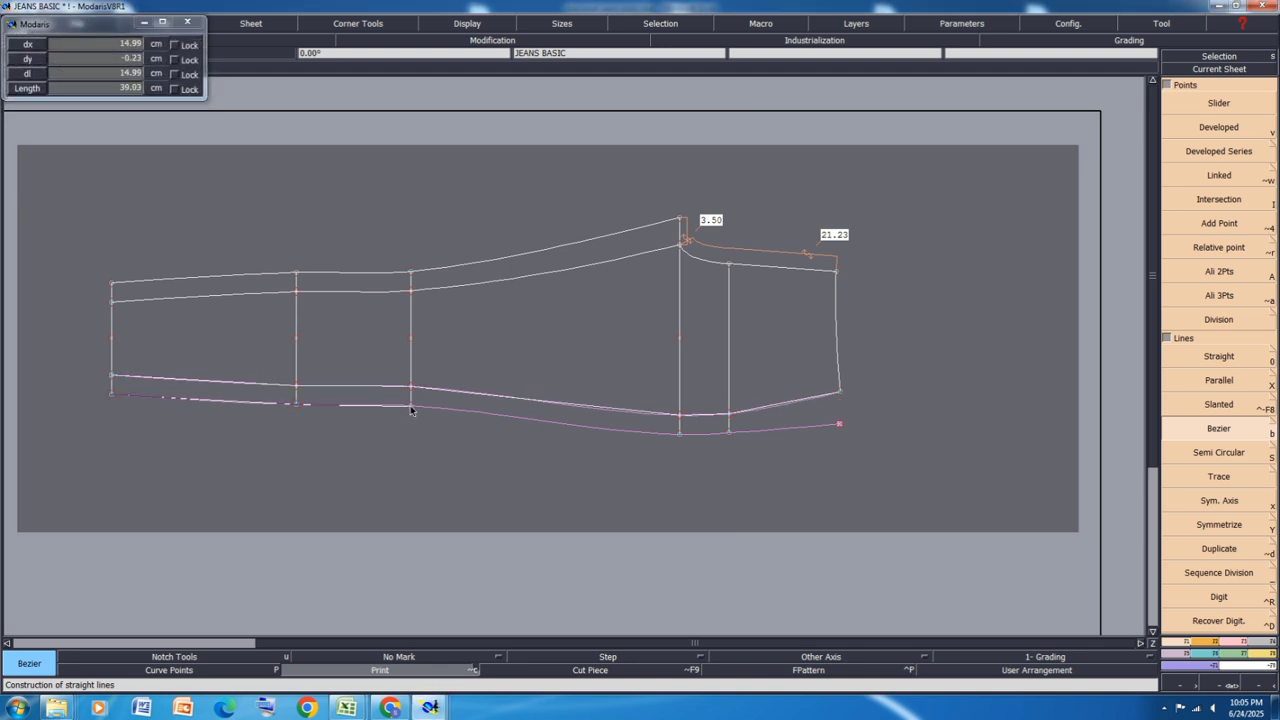
click(680, 434)
click(729, 433)
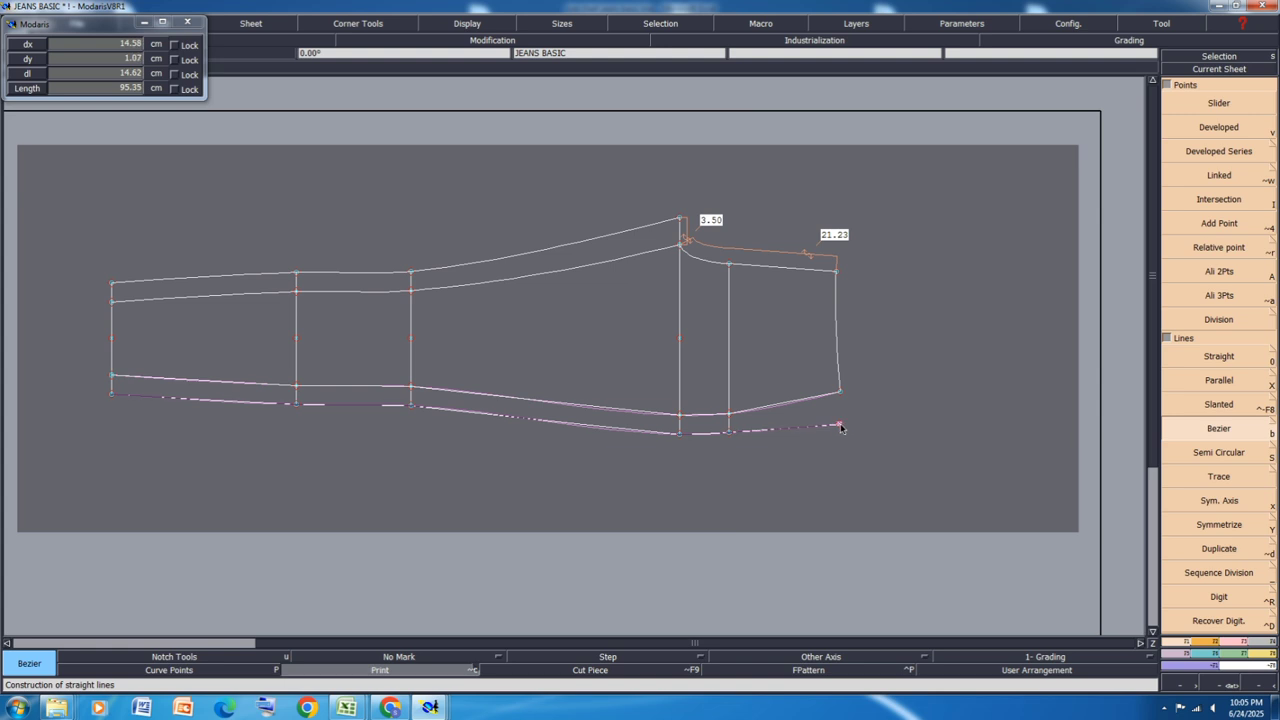
right_click(840, 423)
Step: Display the curve handles and reshape the front side seam between knee and crotch to follow the printed guide
scroll(828, 428, up, 1)
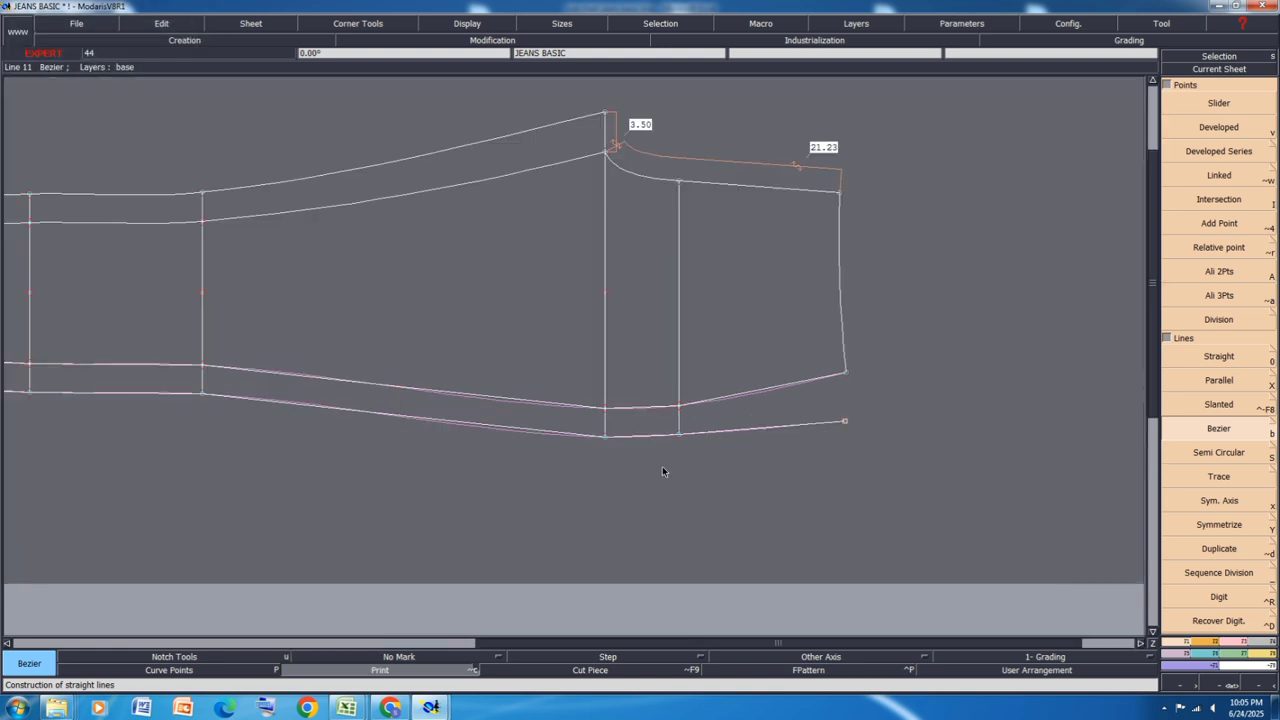
click(467, 23)
click(460, 293)
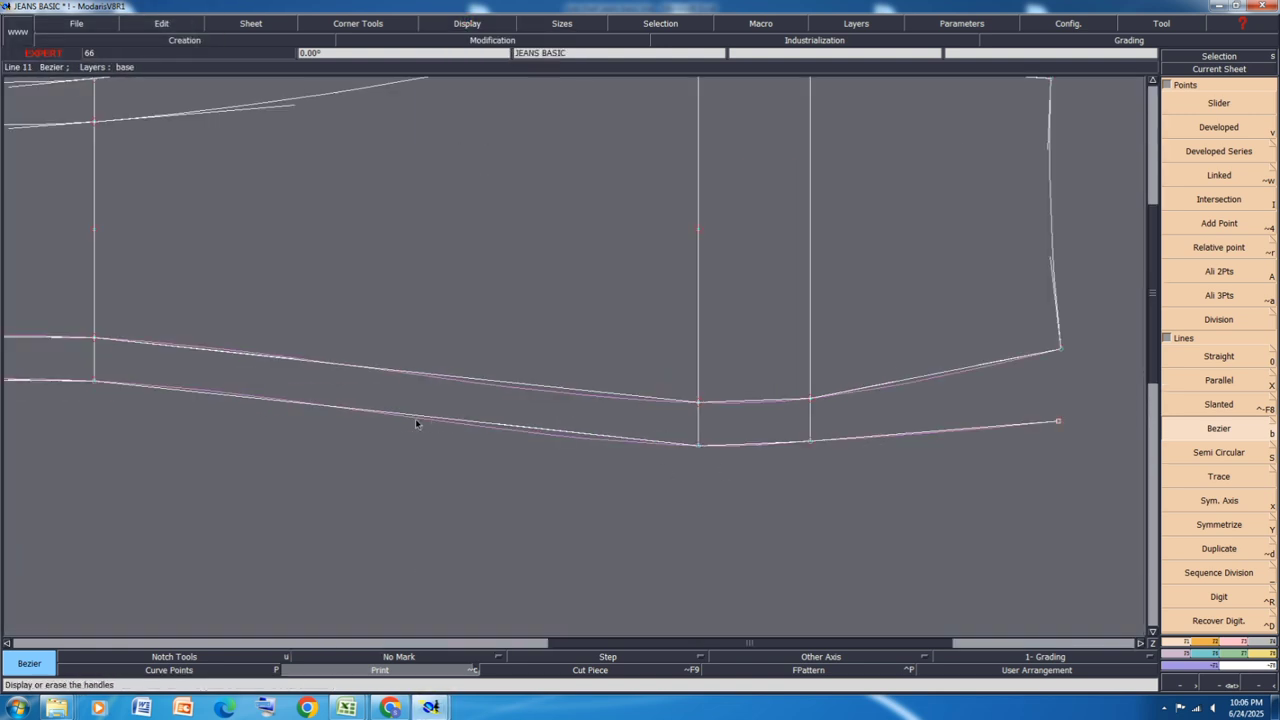
click(1232, 641)
click(1222, 306)
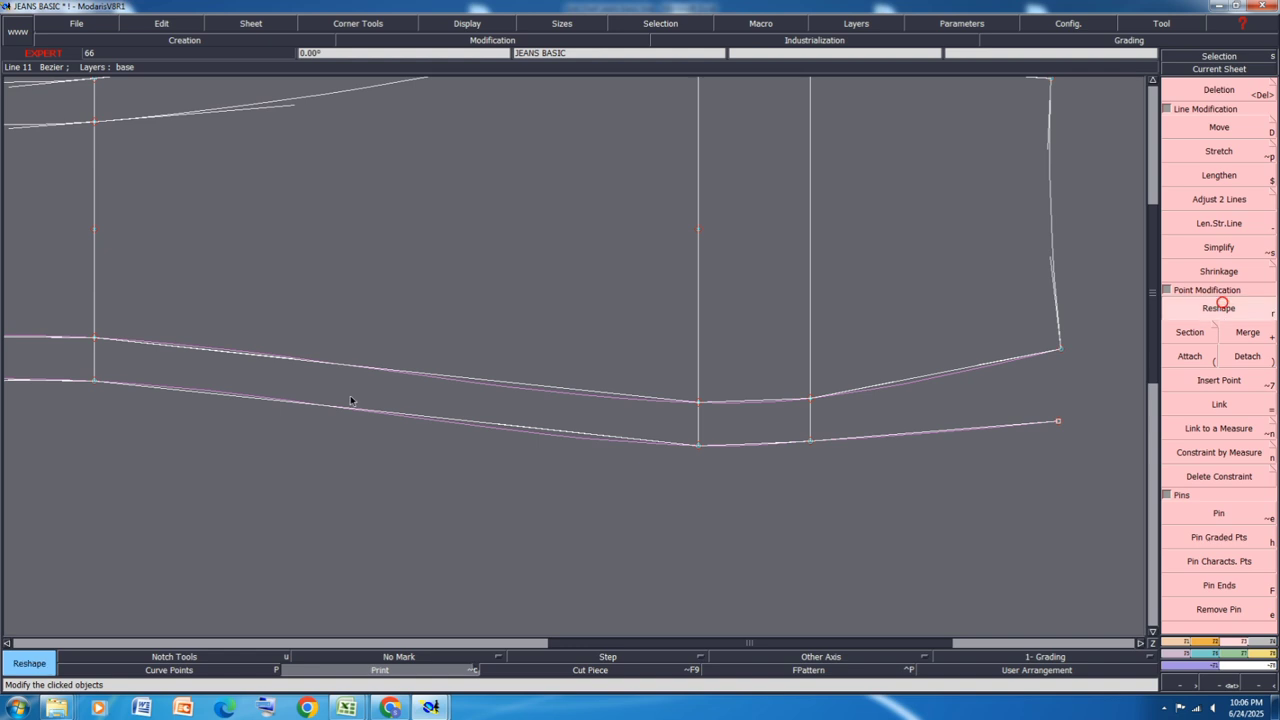
drag(611, 398, 288, 354)
scroll(537, 349, up, 1)
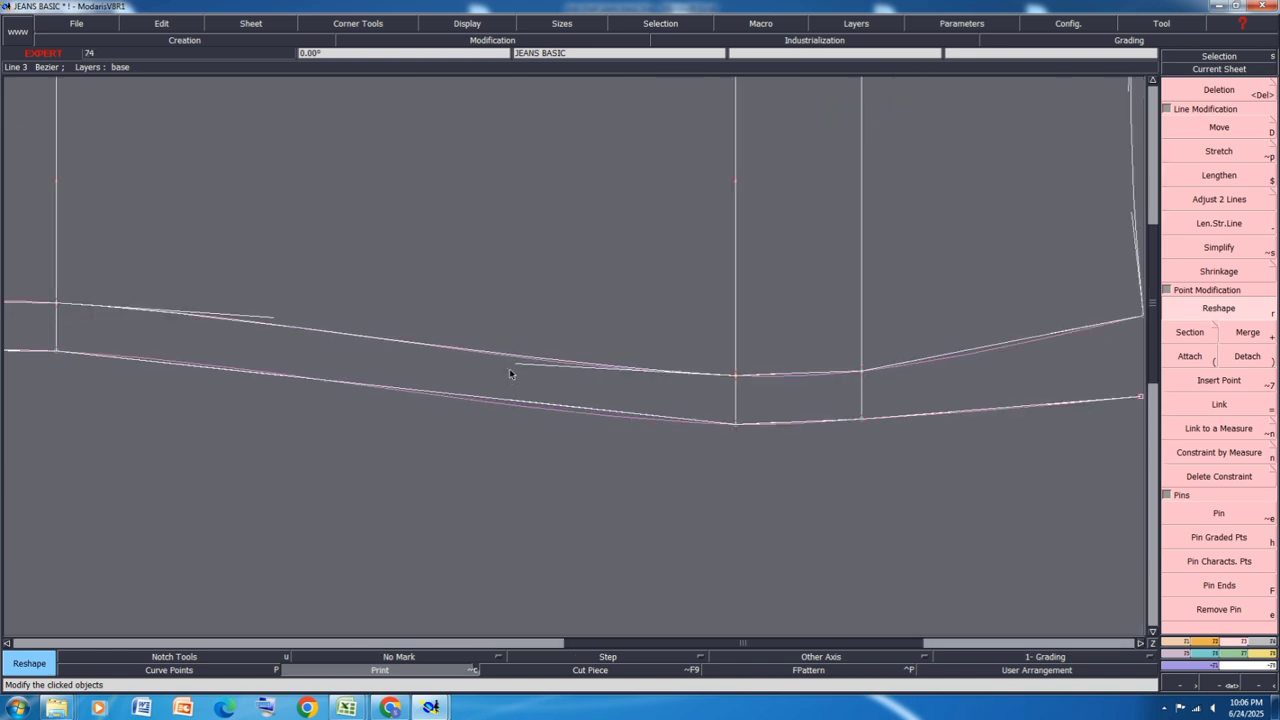
drag(522, 367, 519, 371)
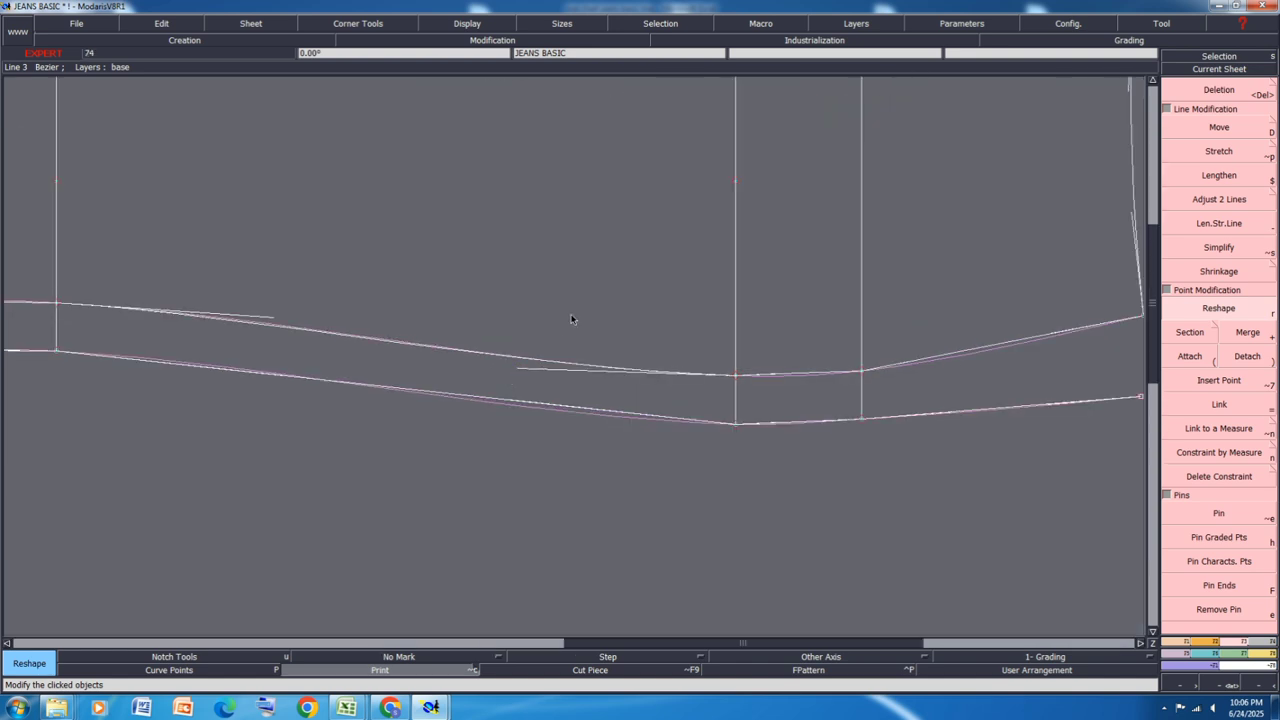
Step: Reshape the front side seam between the hem and the lower knee line to match the printed guide
scroll(563, 315, down, 3)
scroll(280, 328, up, 2)
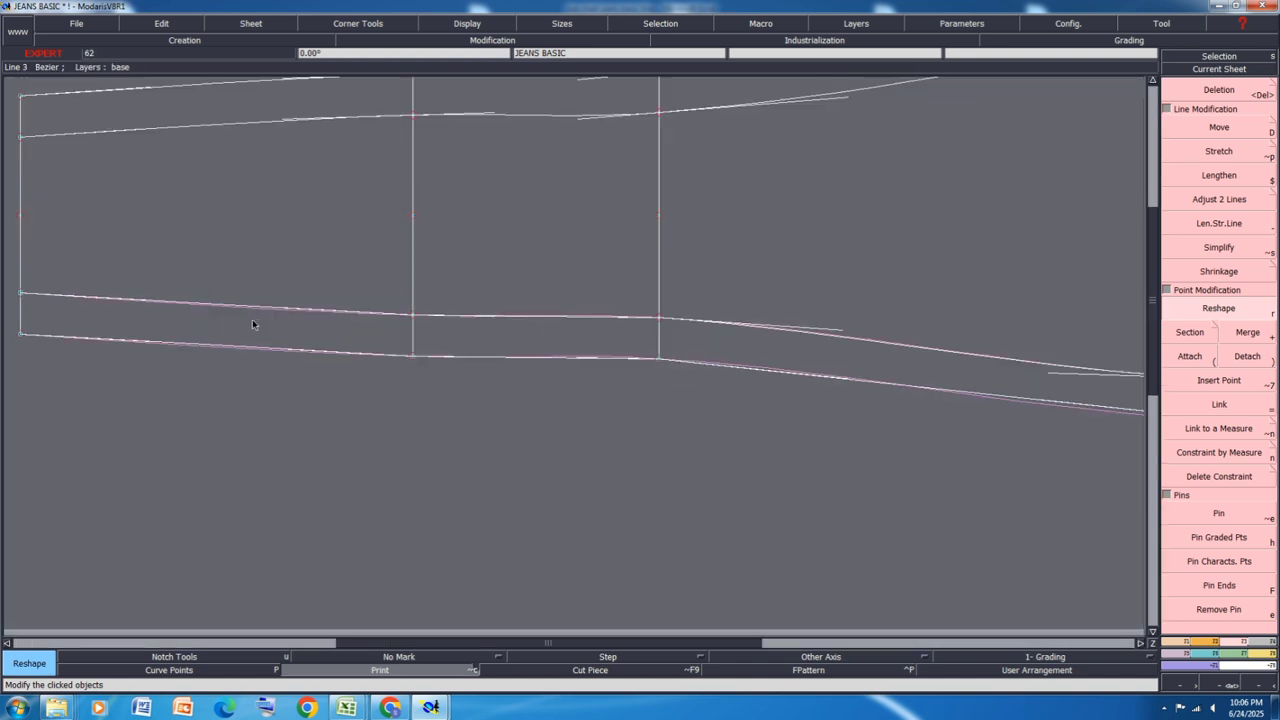
click(130, 303)
click(305, 317)
click(292, 312)
click(292, 312)
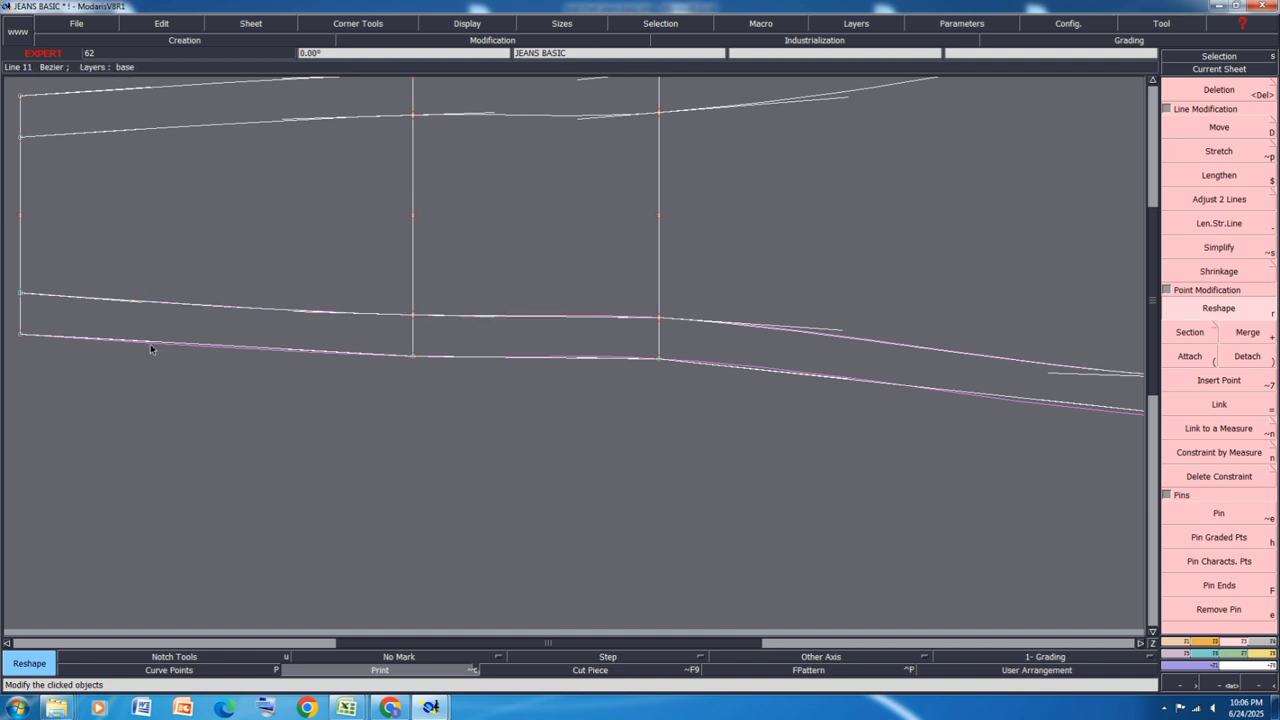
Step: Reshape the back side seam between the hem and the lower knee line to match the printed guide
click(150, 345)
click(158, 345)
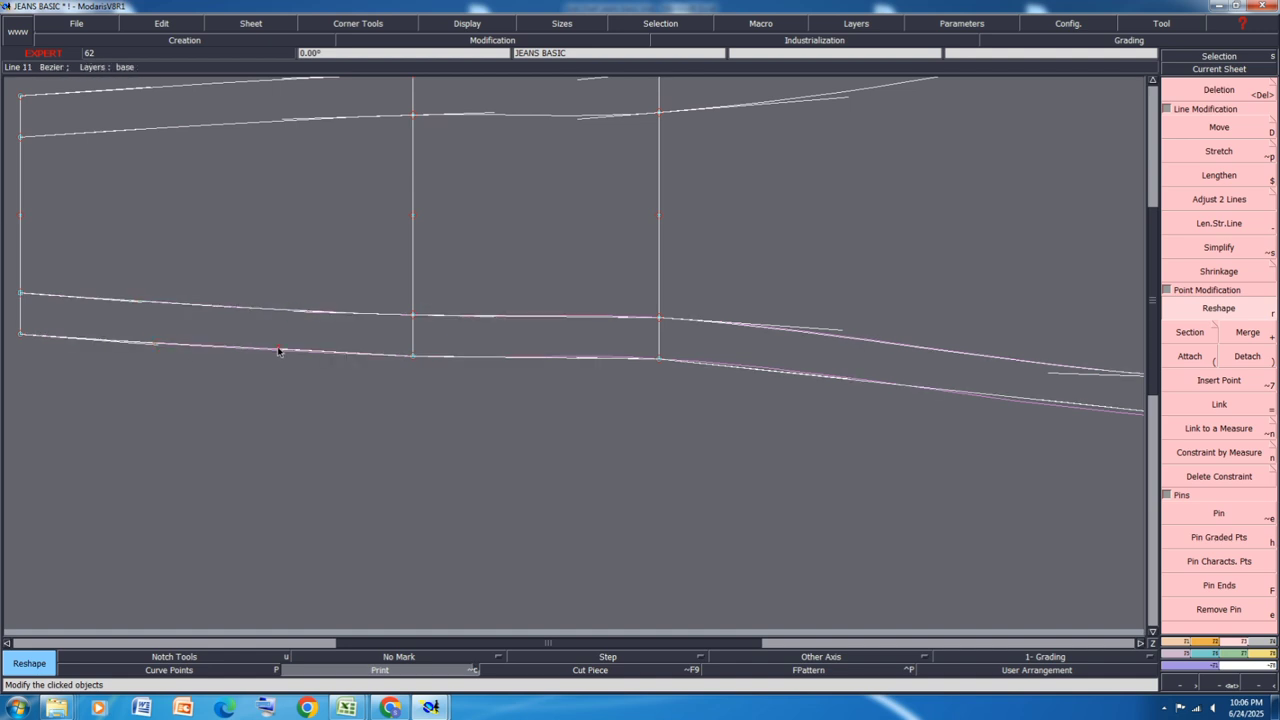
click(279, 351)
click(278, 355)
Step: Curve both side seams between the two knee lines and refine the front seam's handle just above them
scroll(651, 384, up, 3)
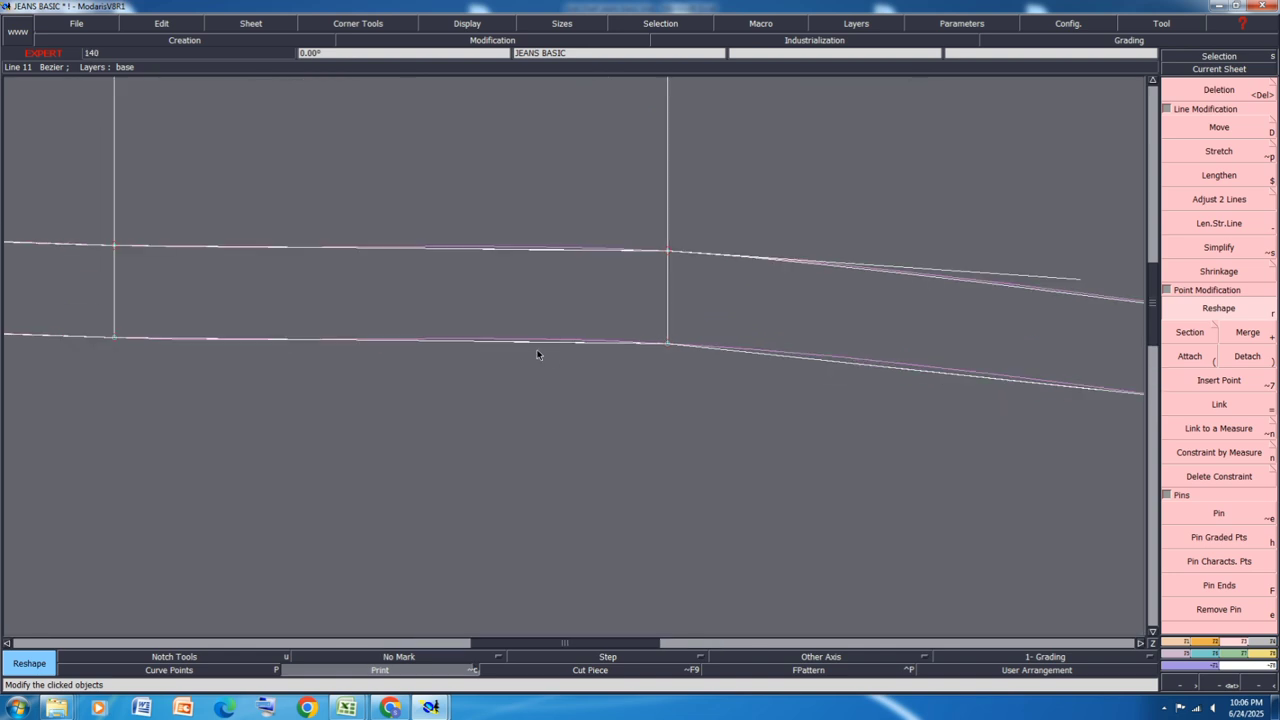
click(516, 345)
click(508, 341)
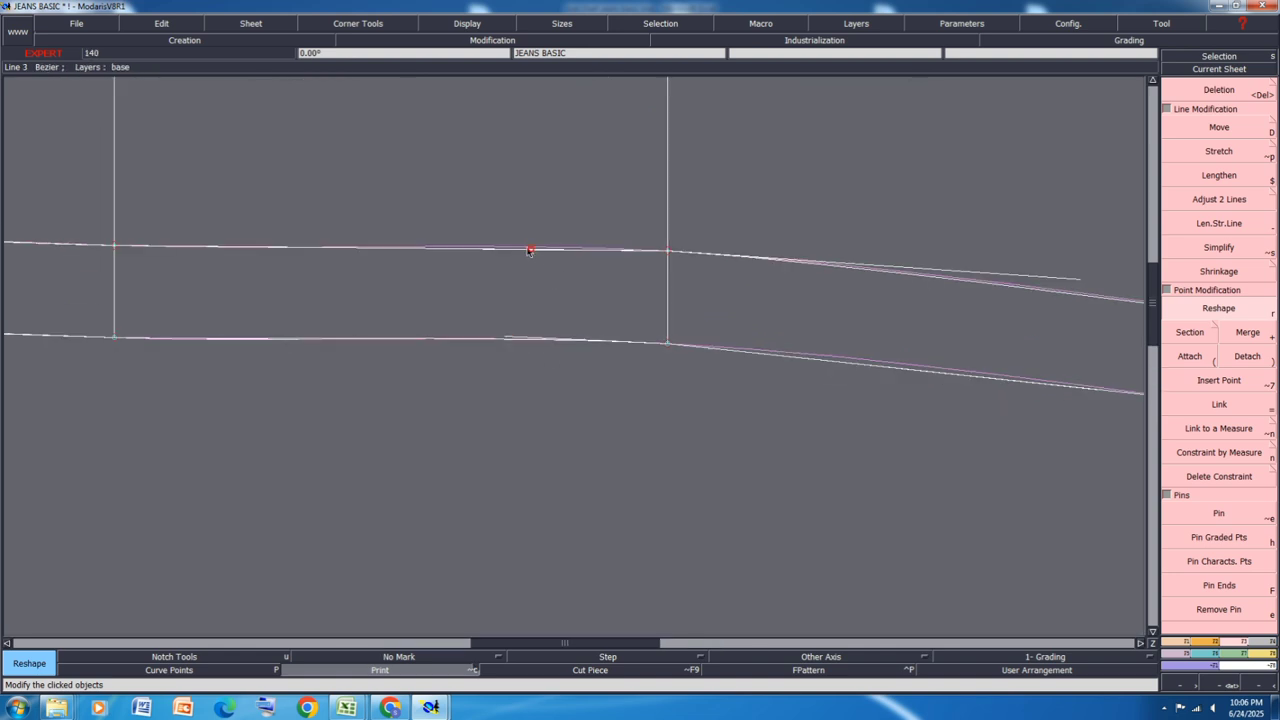
click(522, 248)
scroll(243, 283, down, 3)
scroll(650, 285, up, 2)
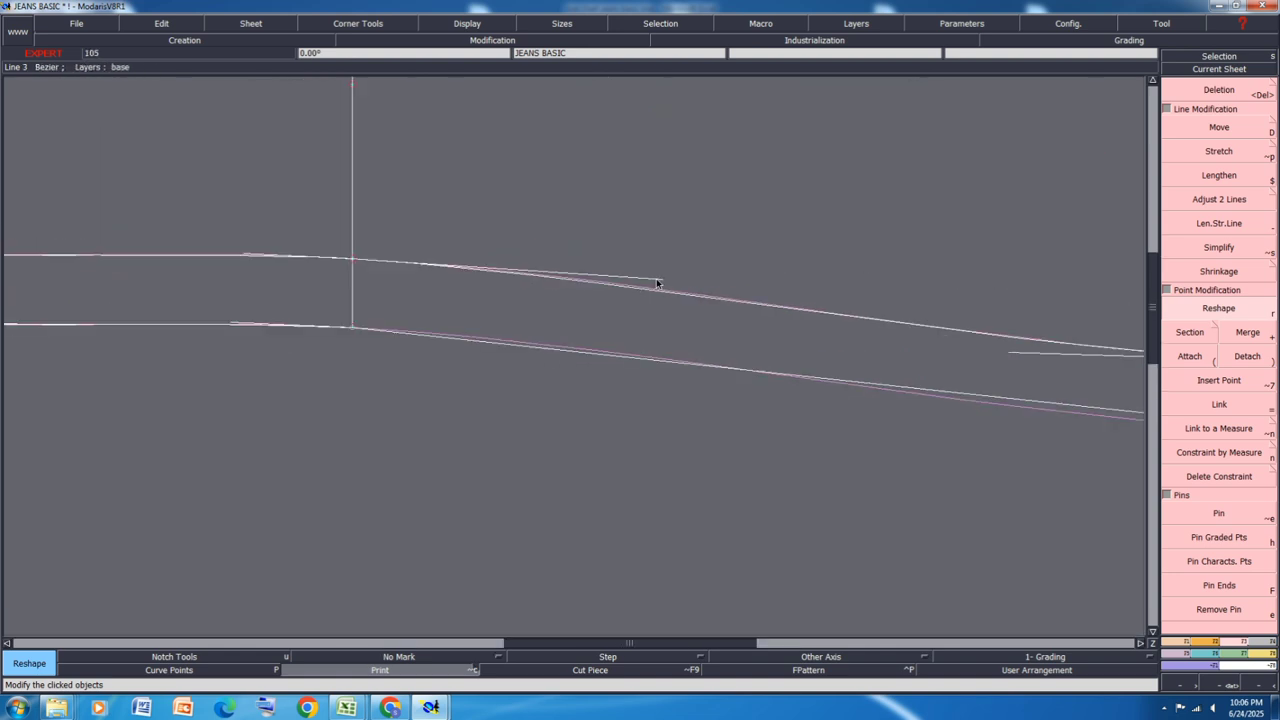
click(660, 281)
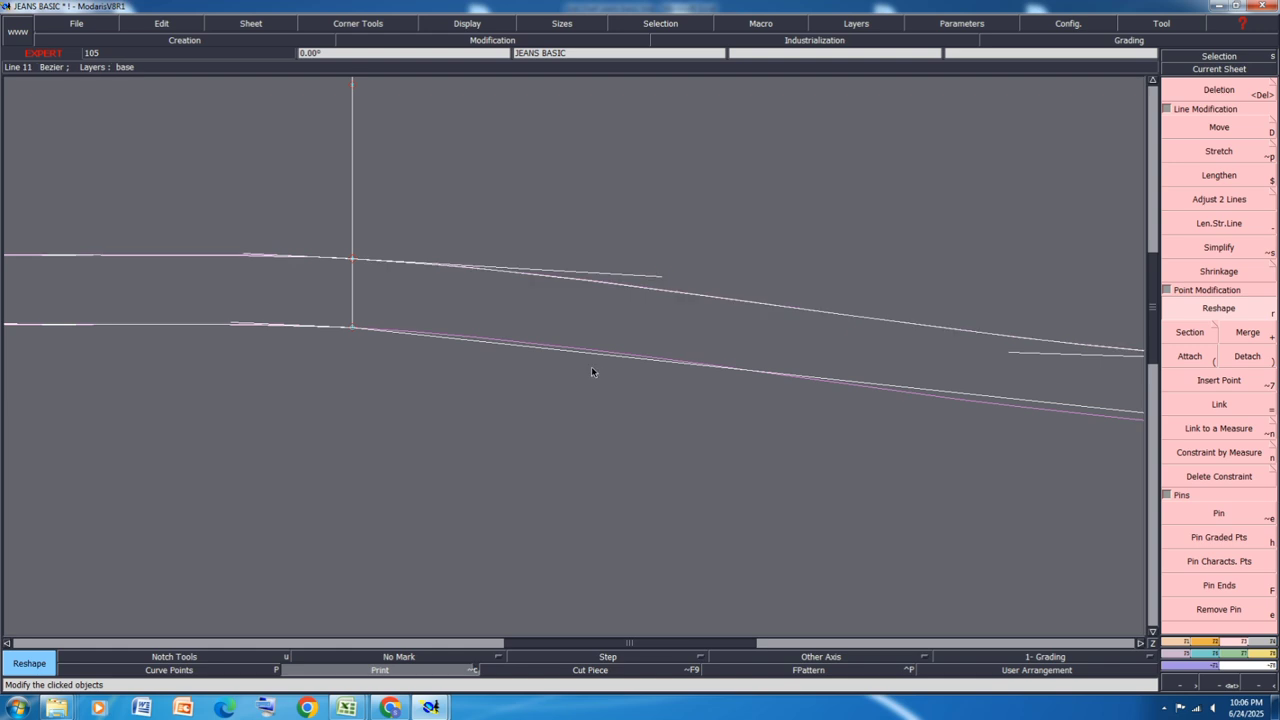
Step: Reshape the back side seam between the upper knee line and the crotch line to follow the printed guide
scroll(371, 329, down, 3)
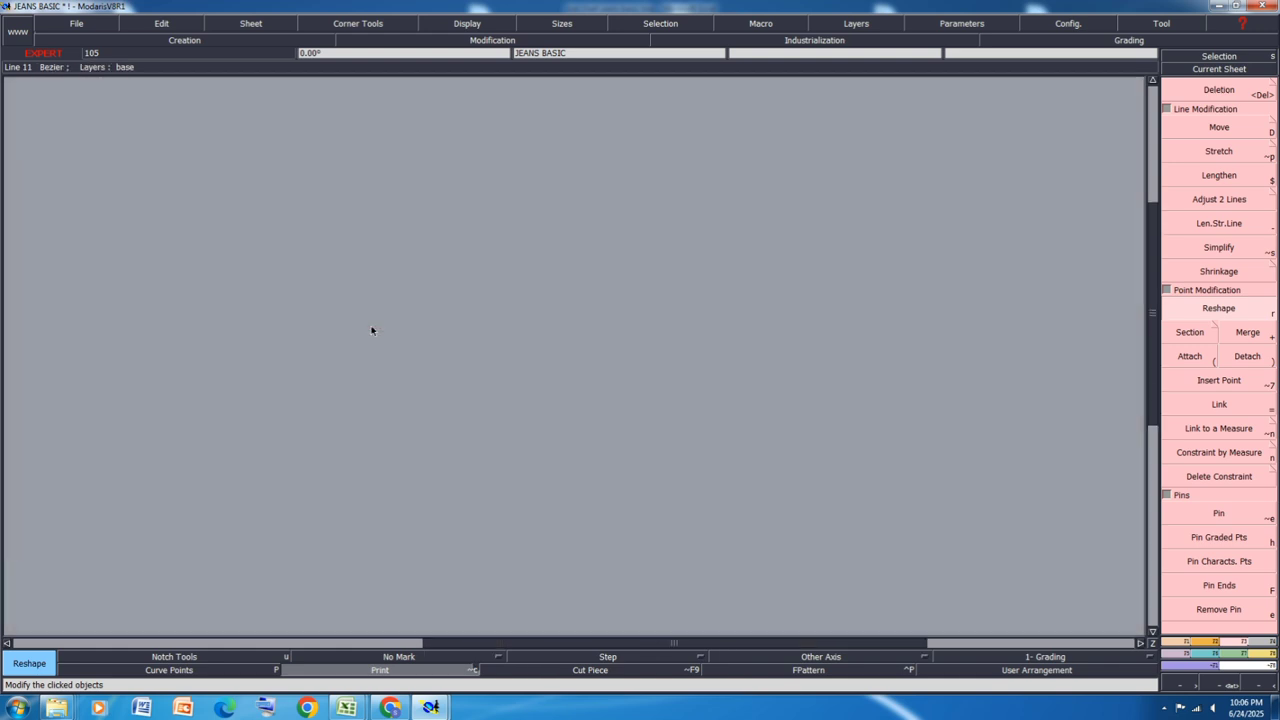
scroll(713, 365, up, 3)
click(726, 375)
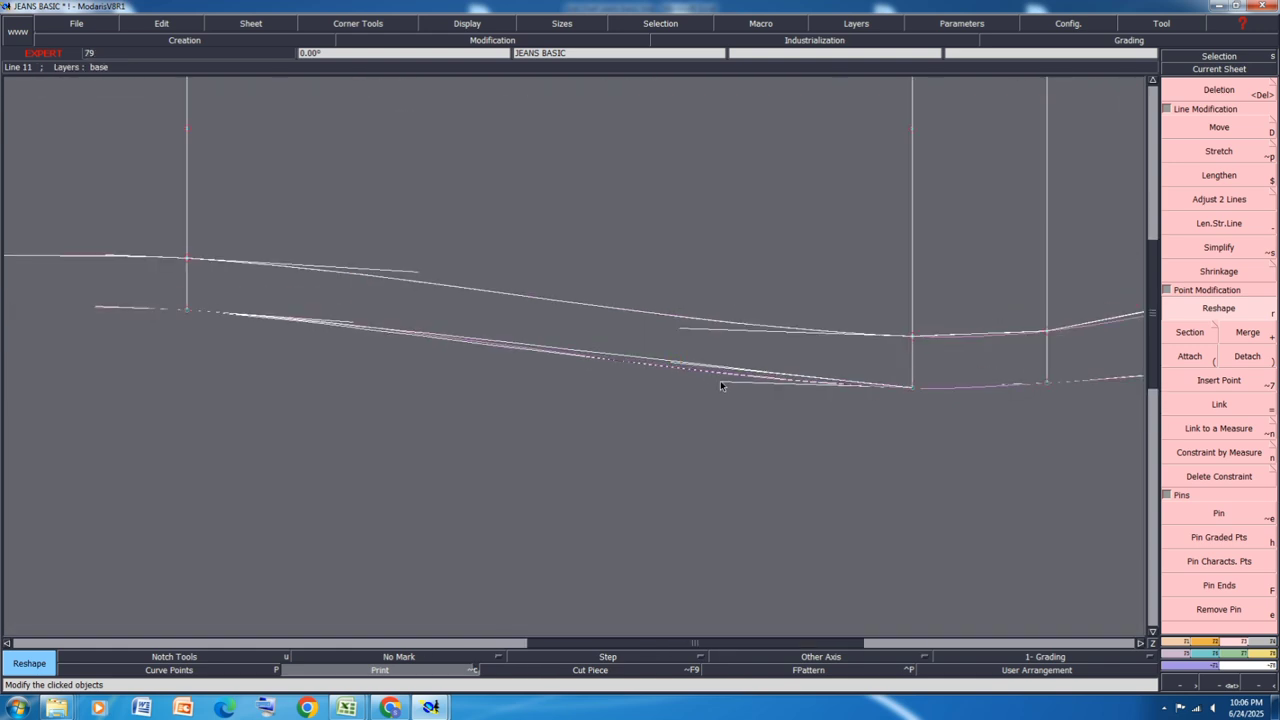
click(717, 384)
click(350, 325)
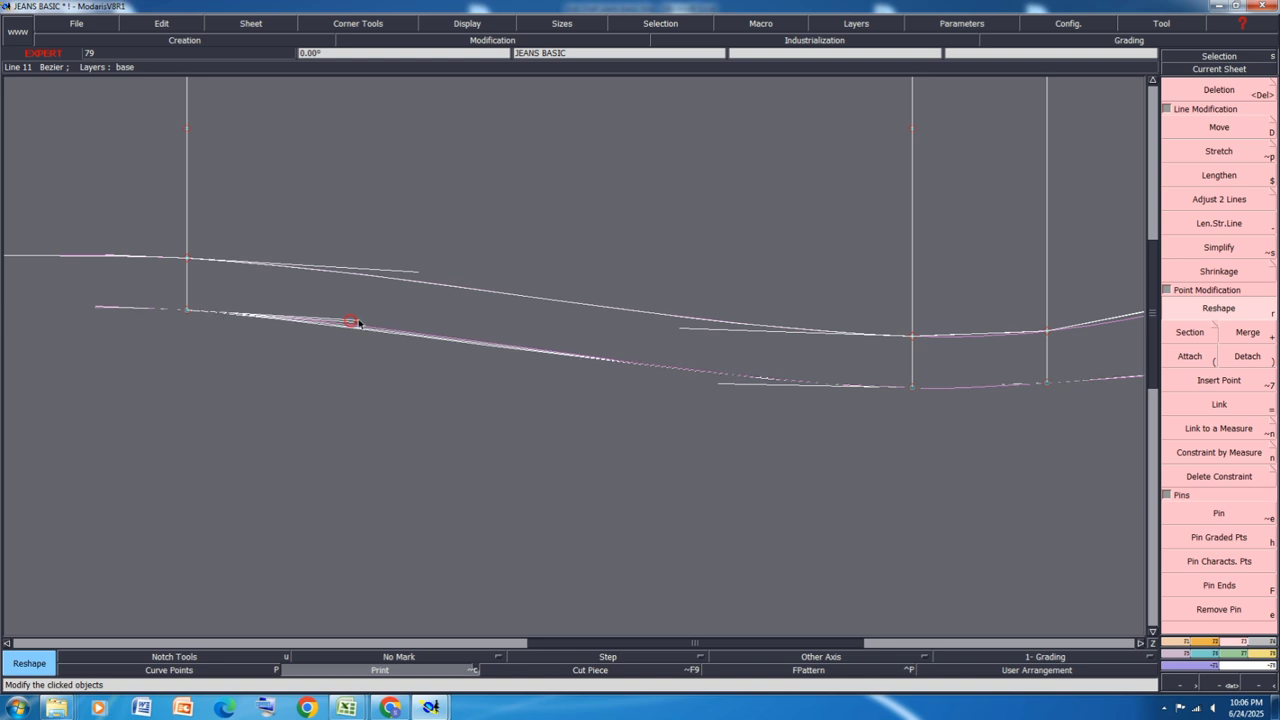
click(720, 384)
click(713, 383)
Step: Curve the front and back side seams between the crotch and hip lines along the guide, and save the model
scroll(458, 335, down, 2)
scroll(742, 337, up, 3)
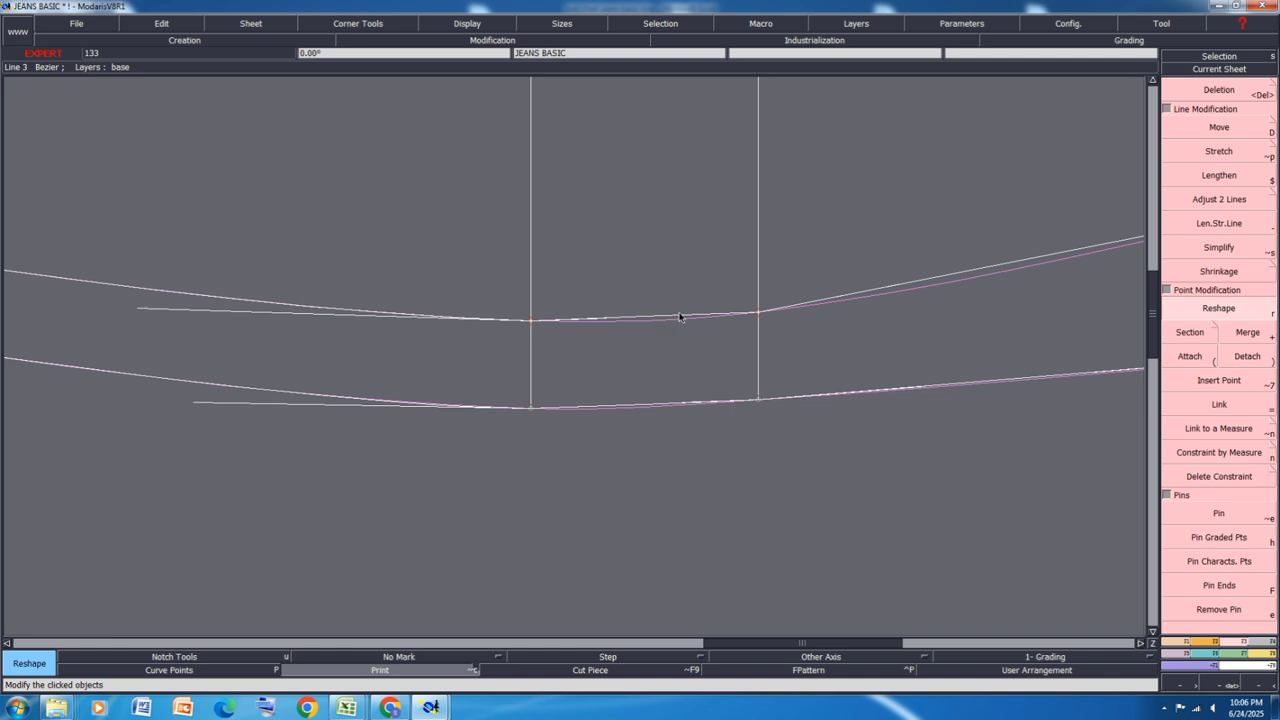
click(677, 318)
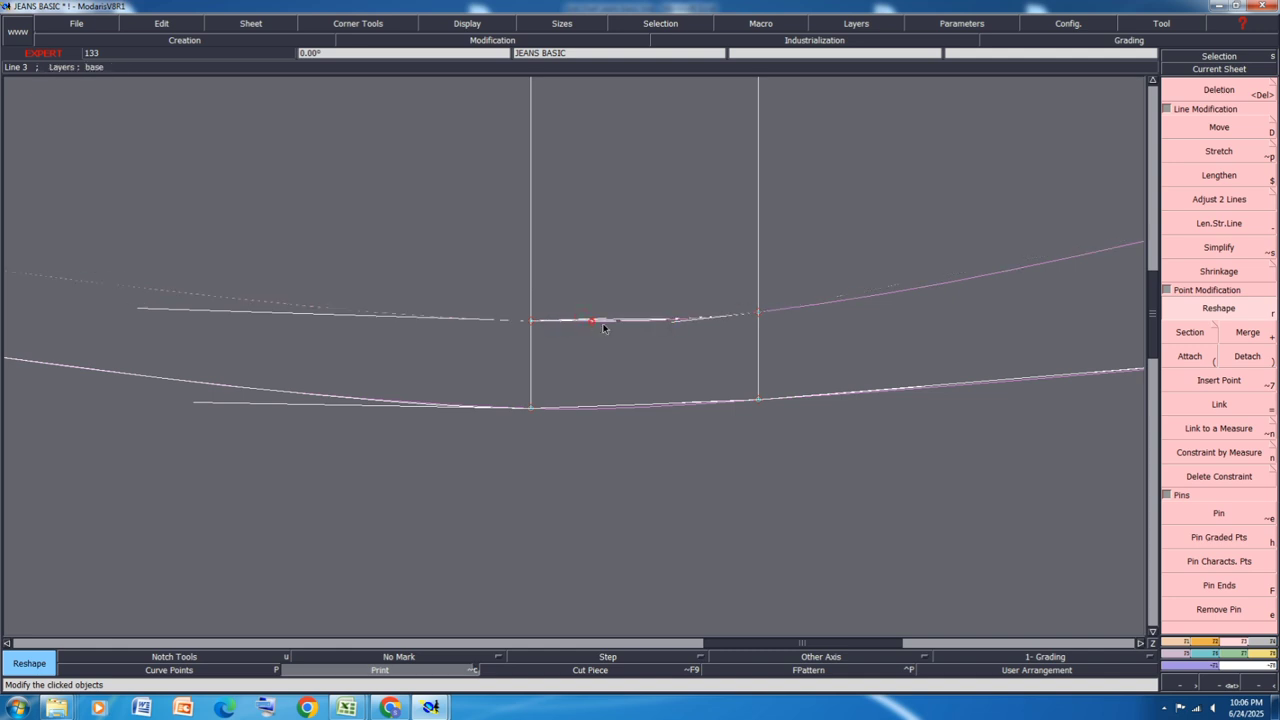
click(678, 322)
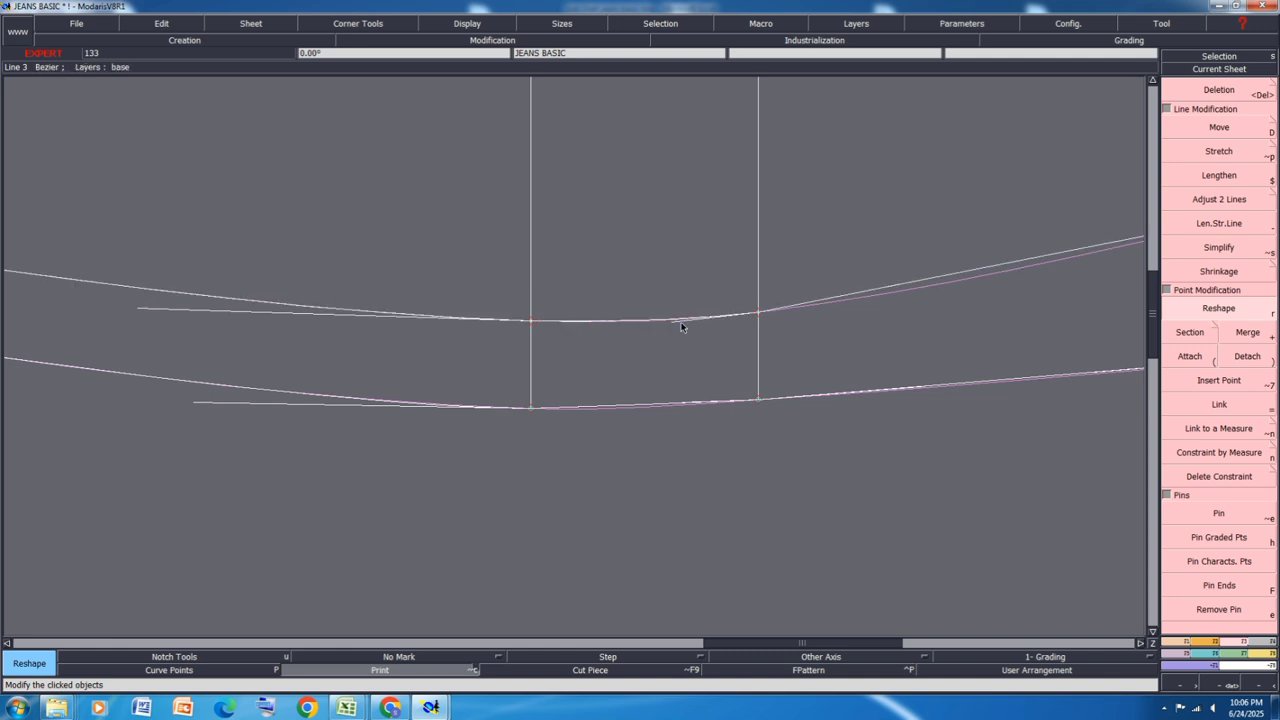
click(610, 409)
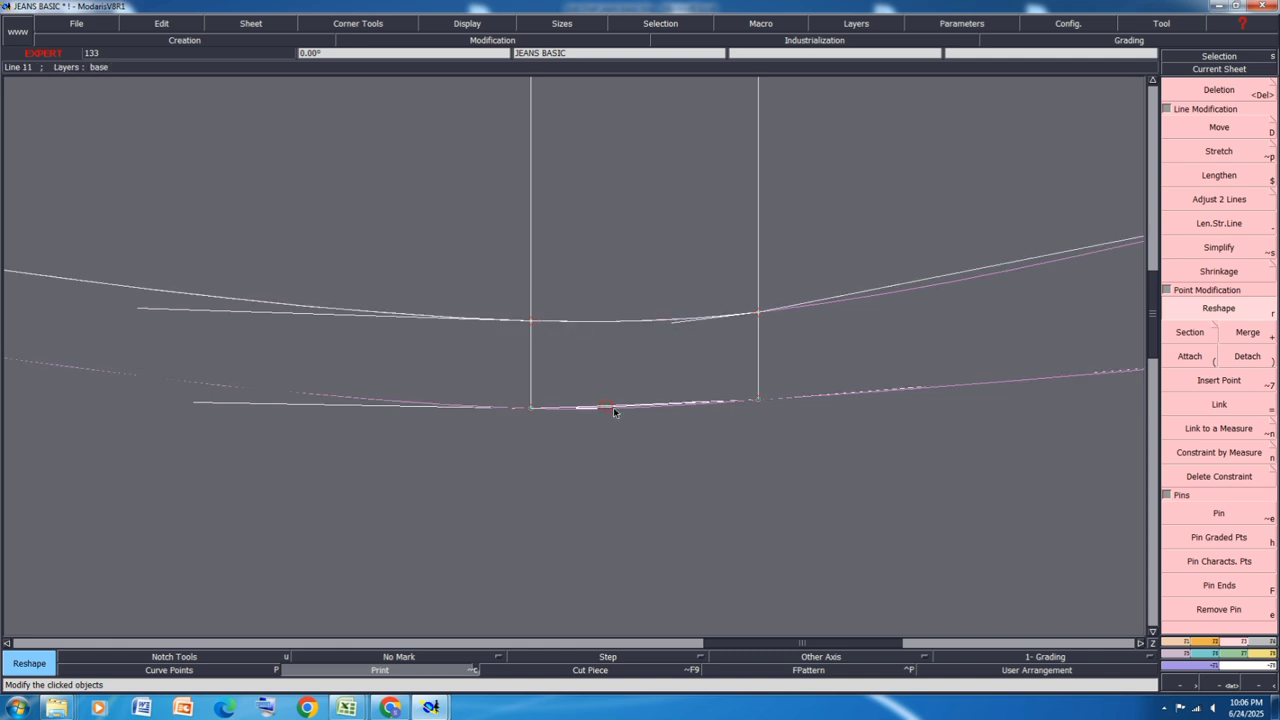
click(683, 404)
scroll(546, 392, down, 2)
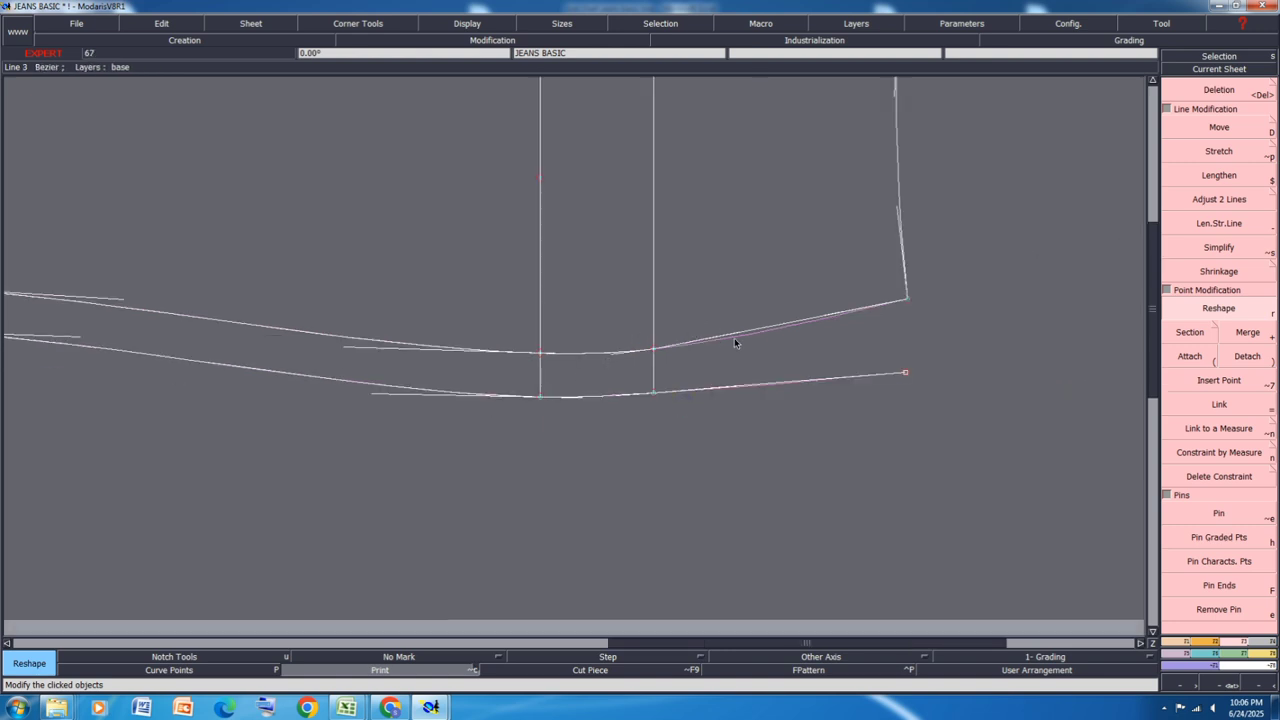
key(ctrl+s)
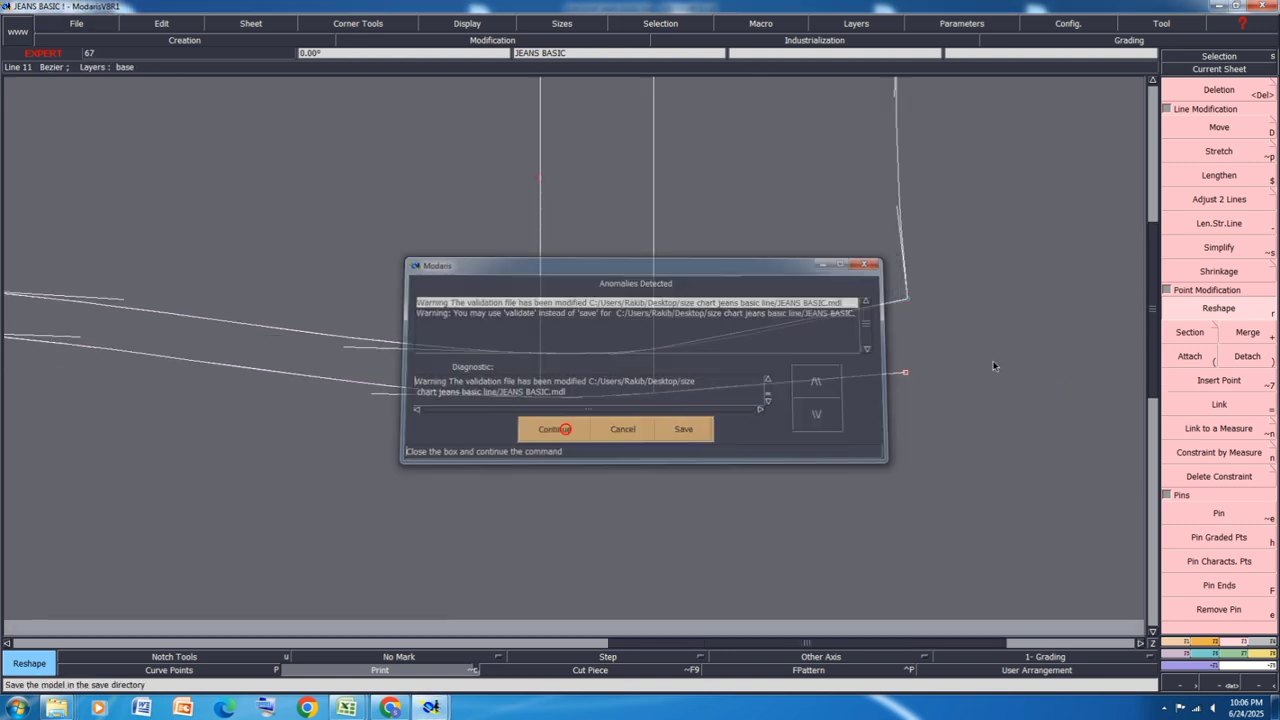
click(555, 429)
Step: Reshape the front side seam between the hip line and the waist to follow the printed guide
click(794, 296)
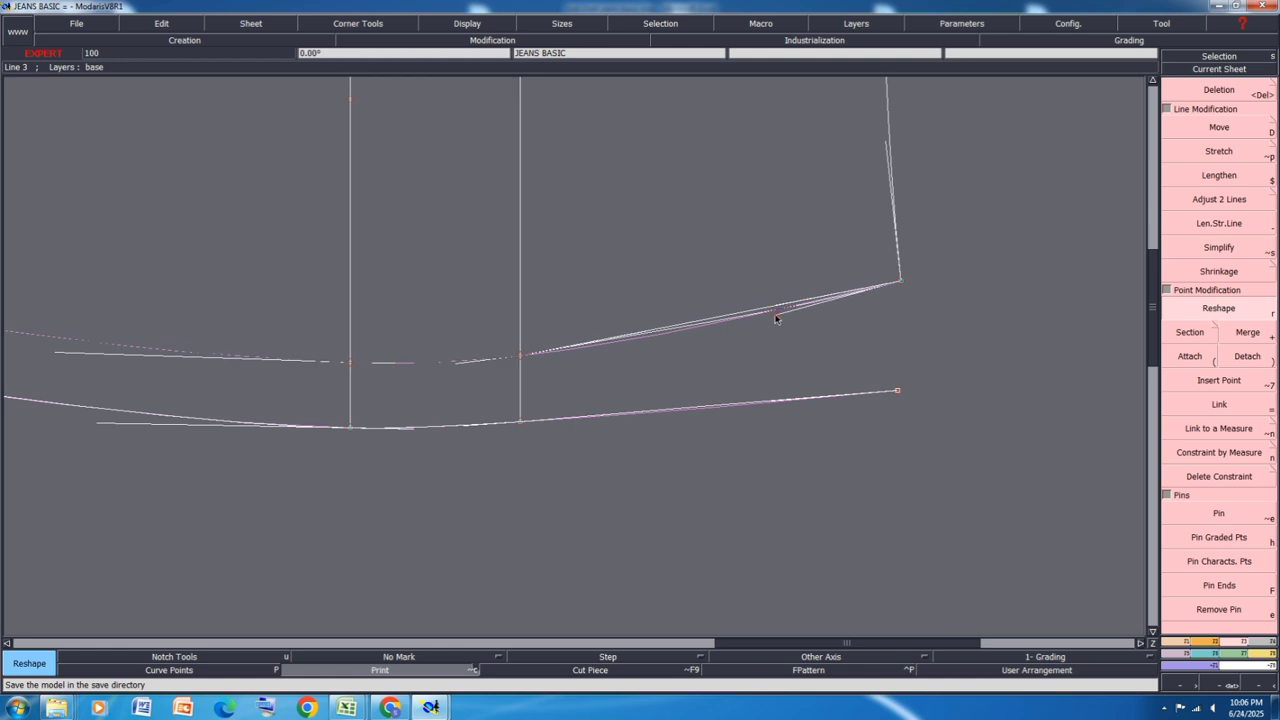
click(652, 340)
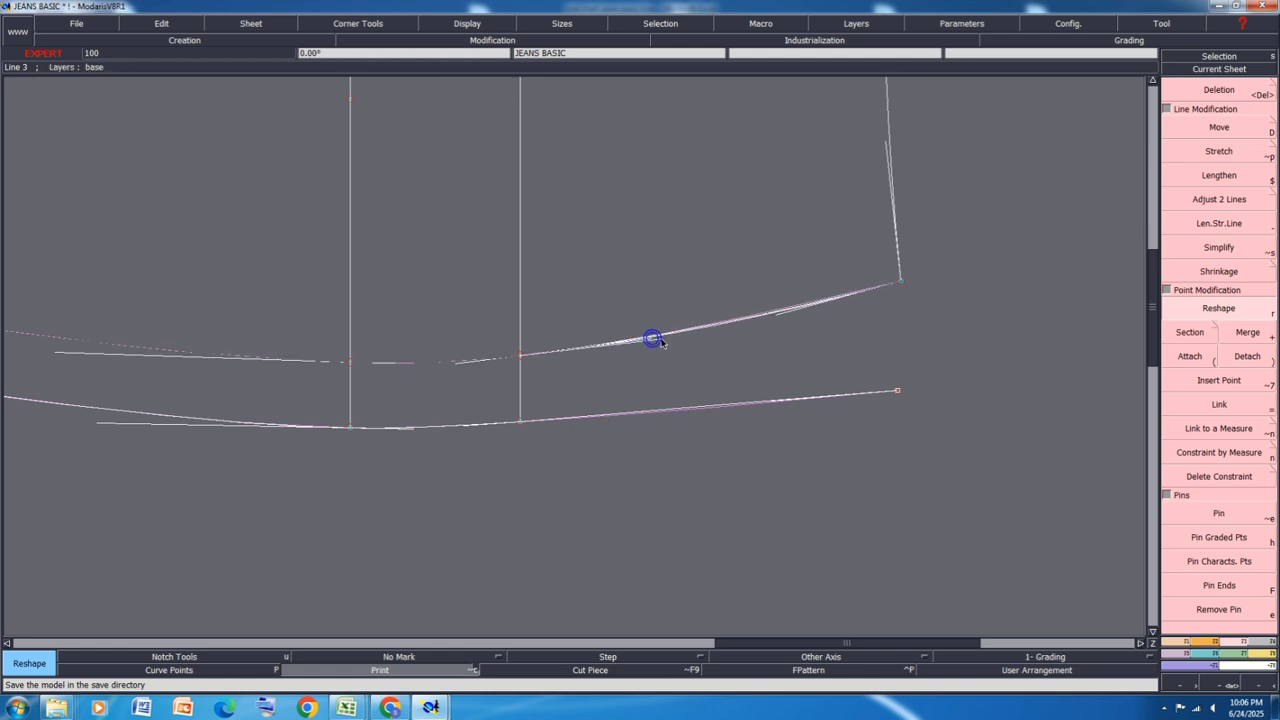
scroll(688, 420, down, 2)
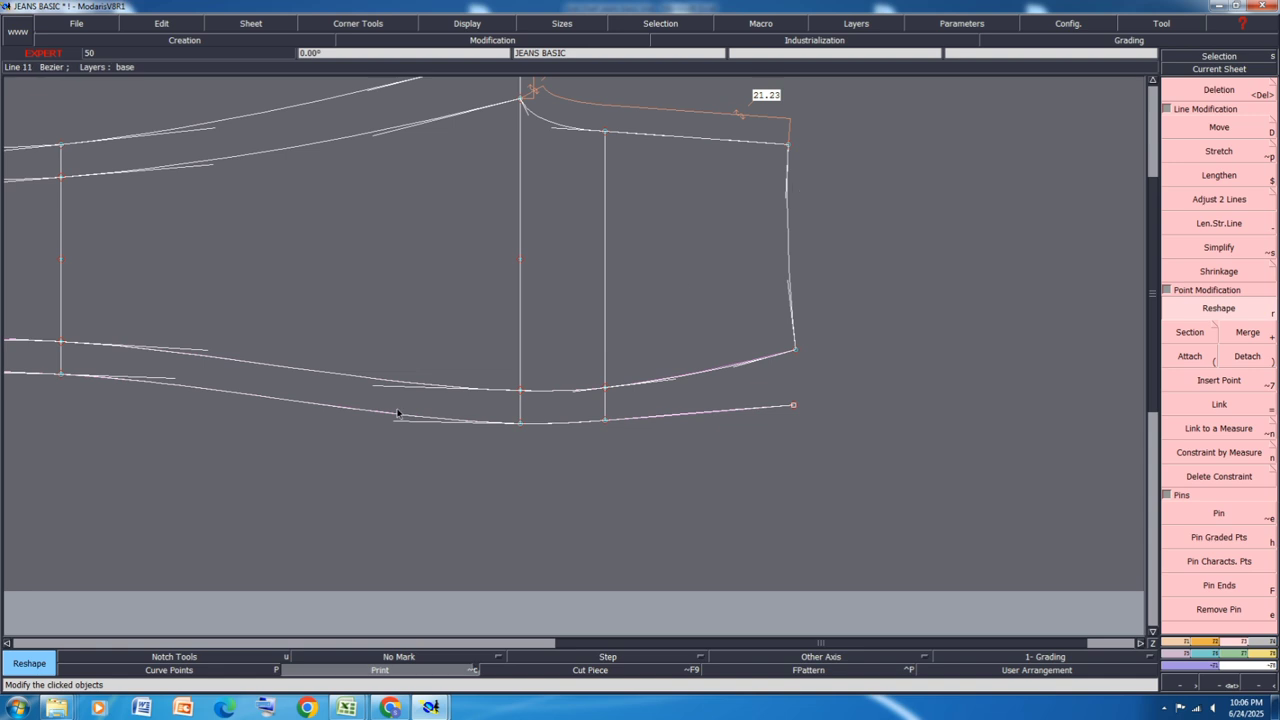
Step: Fine-tune the curve handles of the front and back side seams on the thigh side of the crotch line
scroll(382, 390, up, 1)
click(361, 373)
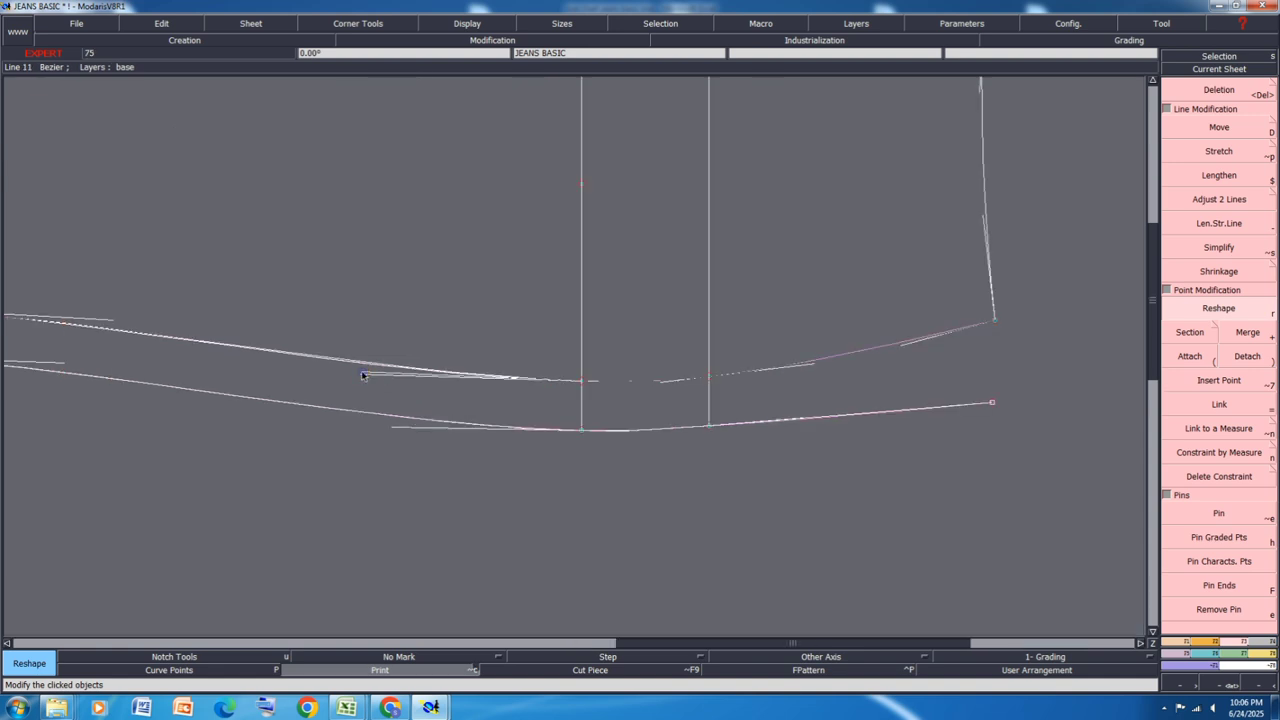
click(362, 371)
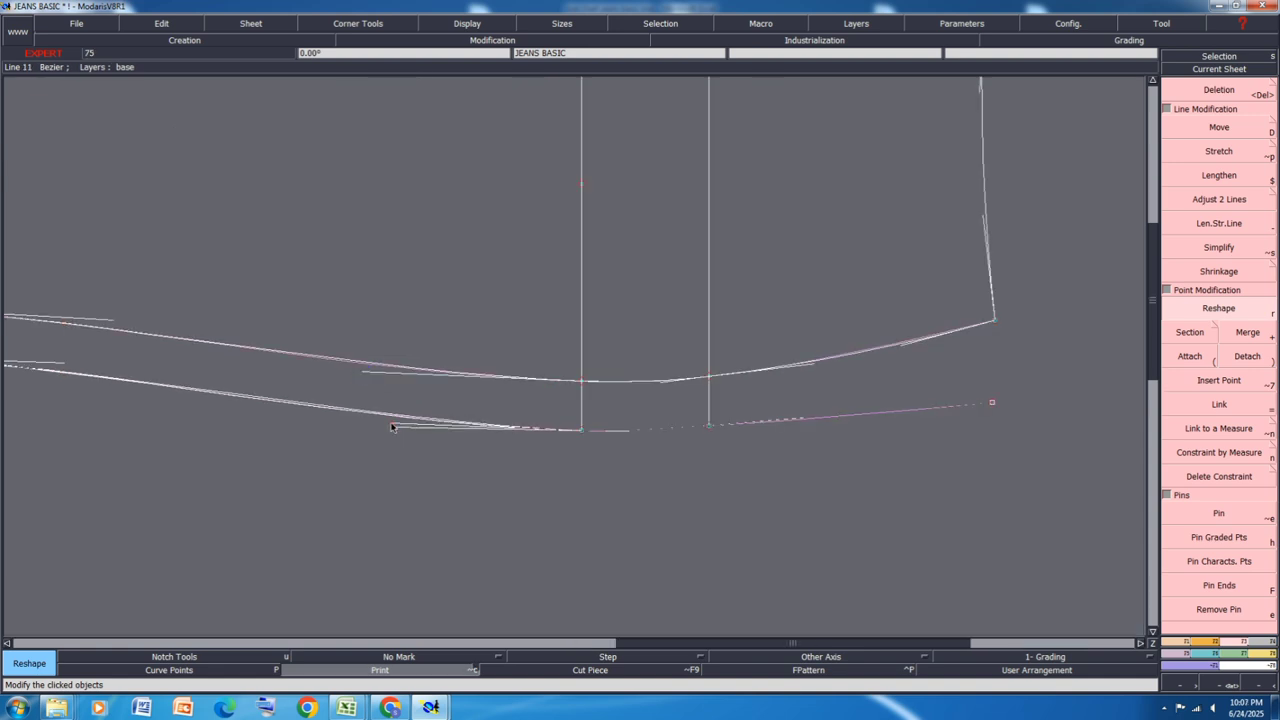
Step: Select the hip and waist points of both legs and move them together by 0 cm in X and -0.25 cm in Y
scroll(395, 426, down, 2)
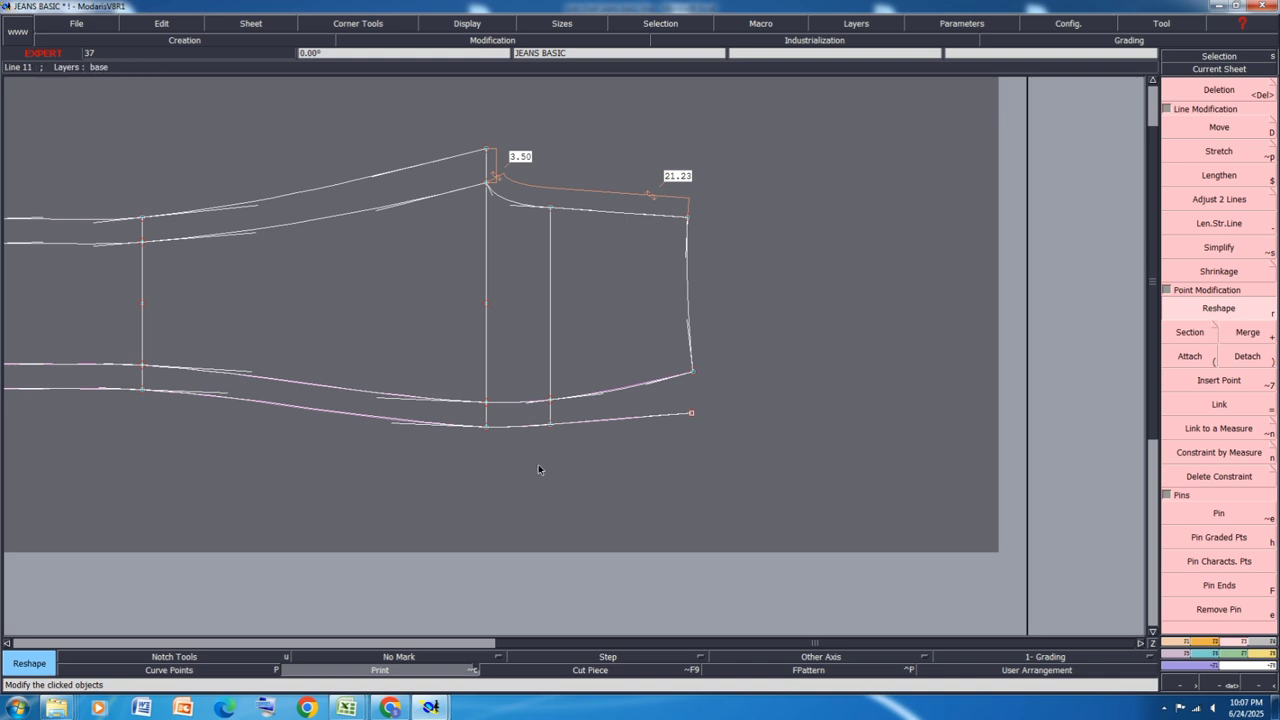
drag(520, 492, 778, 138)
click(1225, 128)
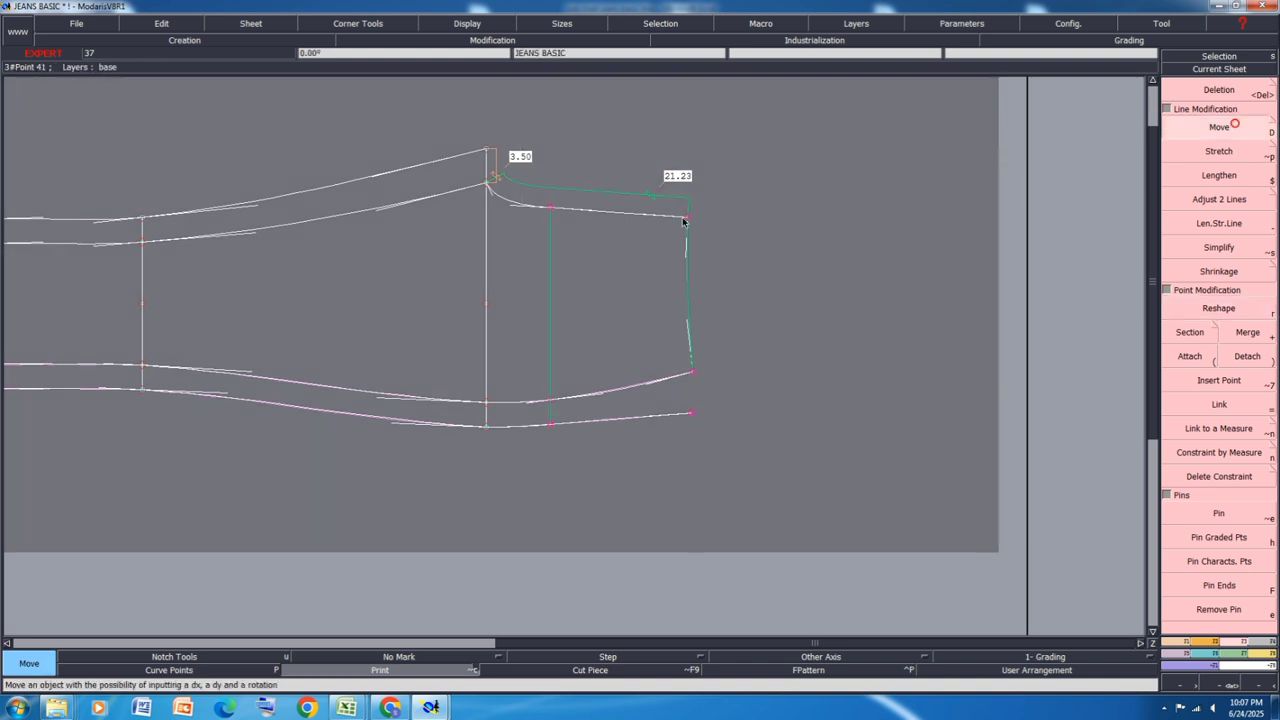
click(551, 209)
text(0)
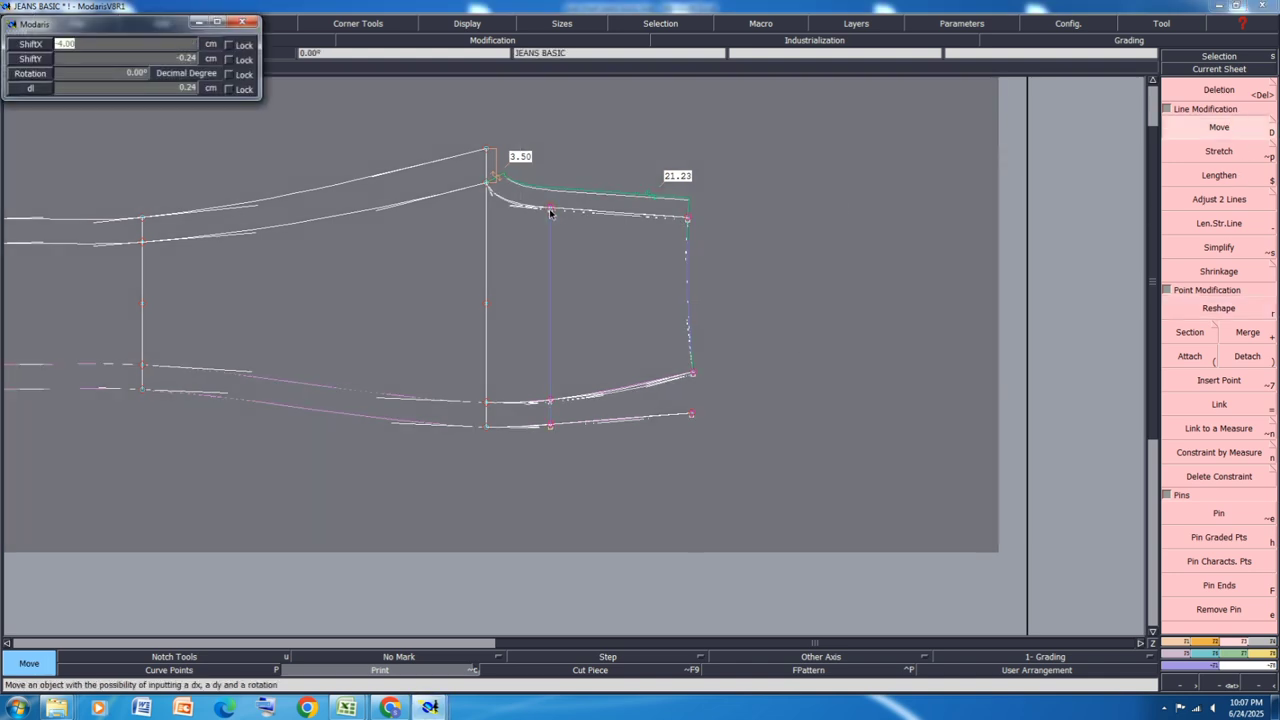
key(Tab)
key(BackSpace)
text(-0.25)
key(Return)
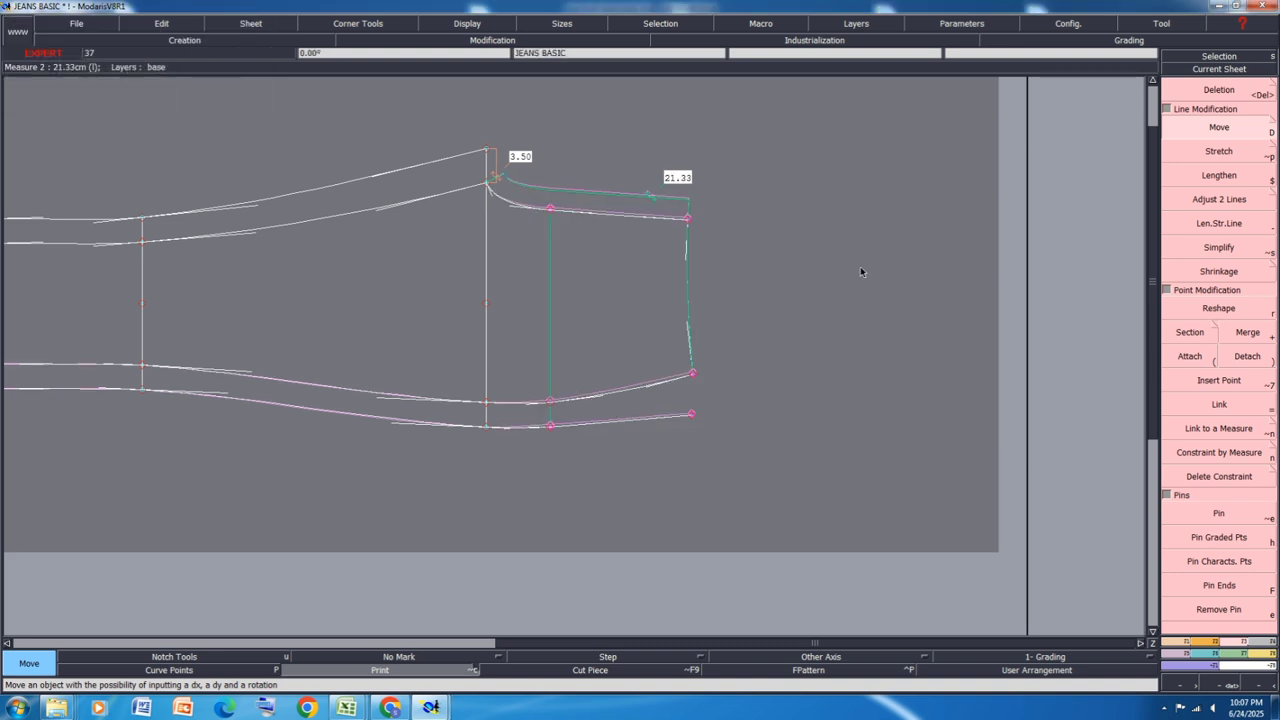
Step: Deepen the front side seam's curve between hip and waist with its two handles
scroll(606, 418, up, 2)
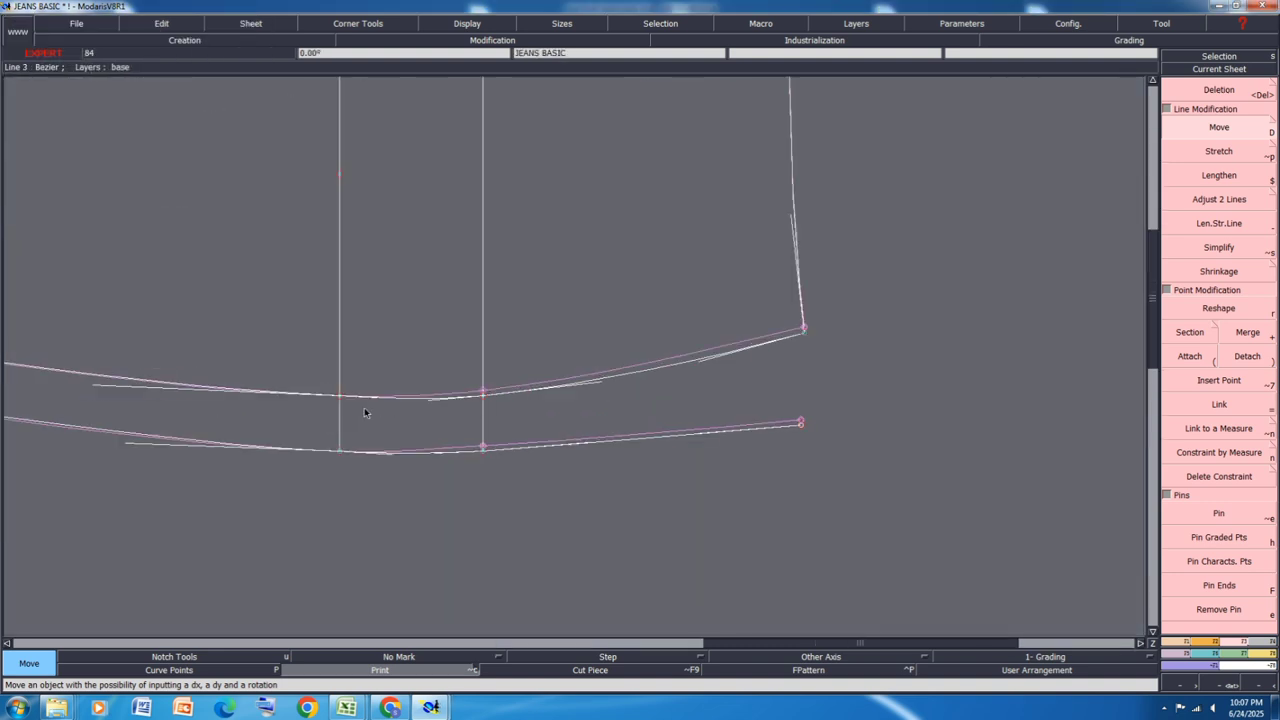
scroll(619, 415, up, 1)
scroll(619, 415, down, 1)
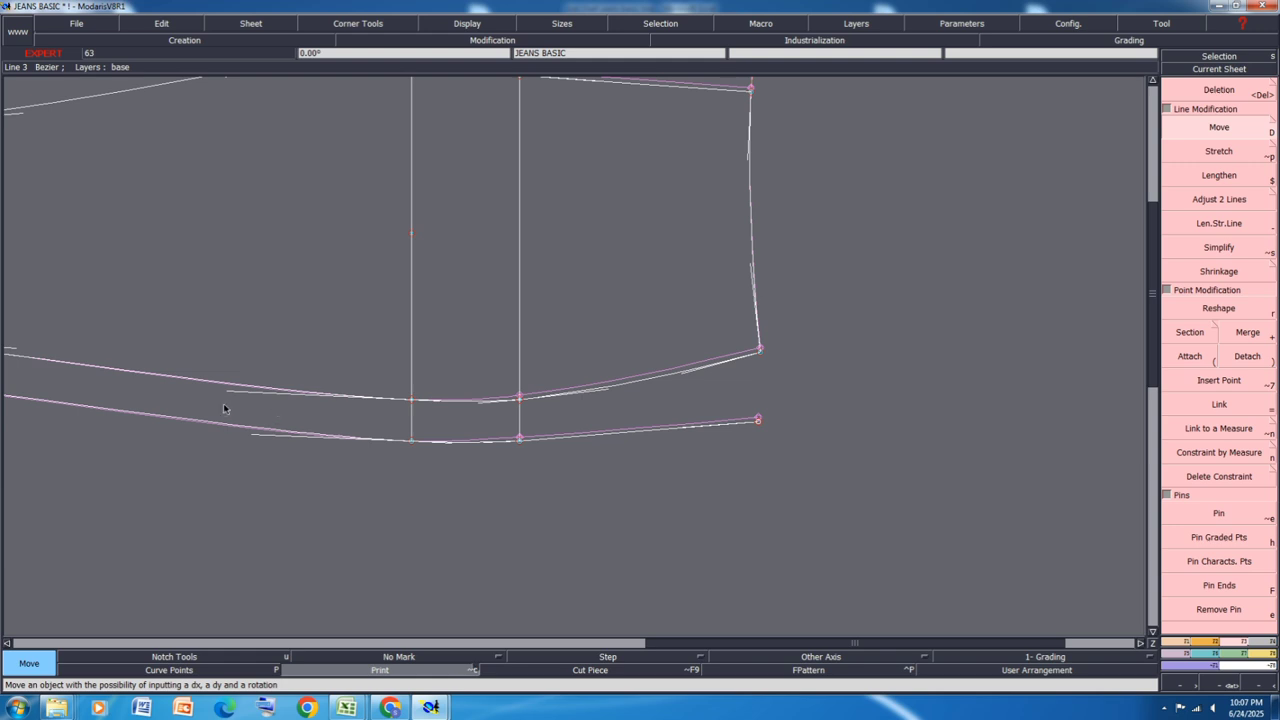
scroll(601, 398, up, 2)
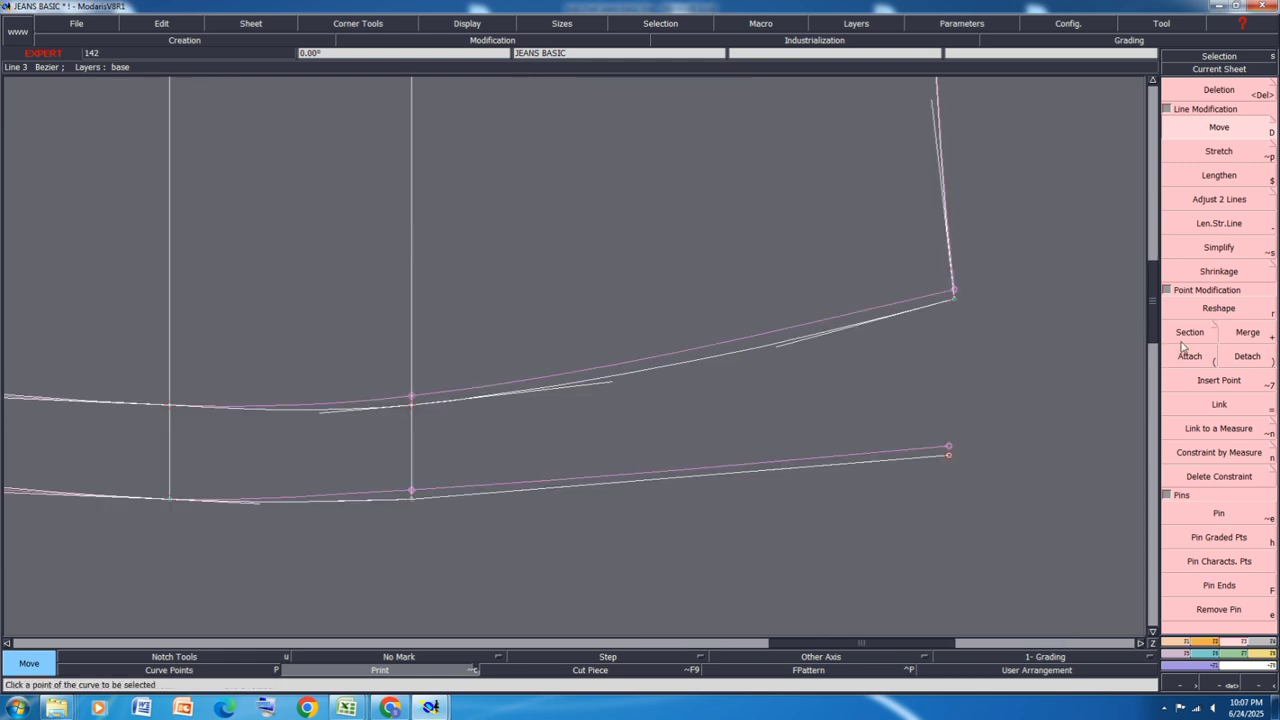
click(1230, 311)
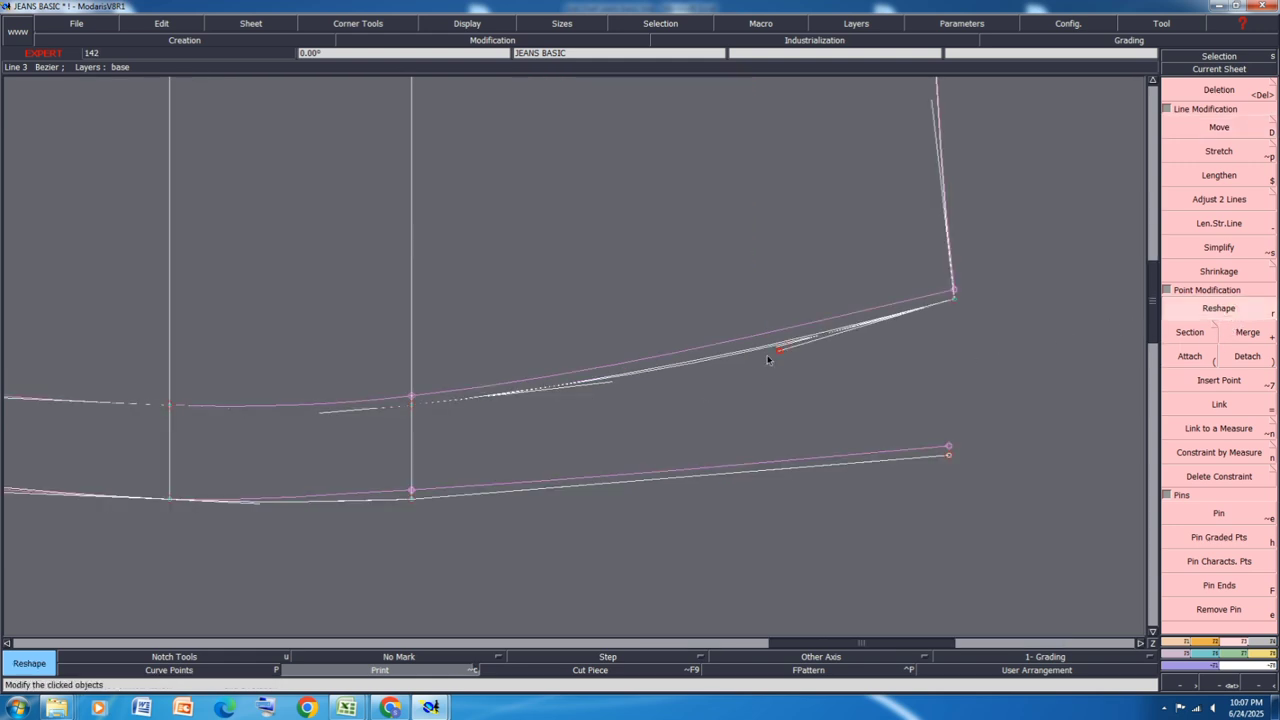
click(609, 387)
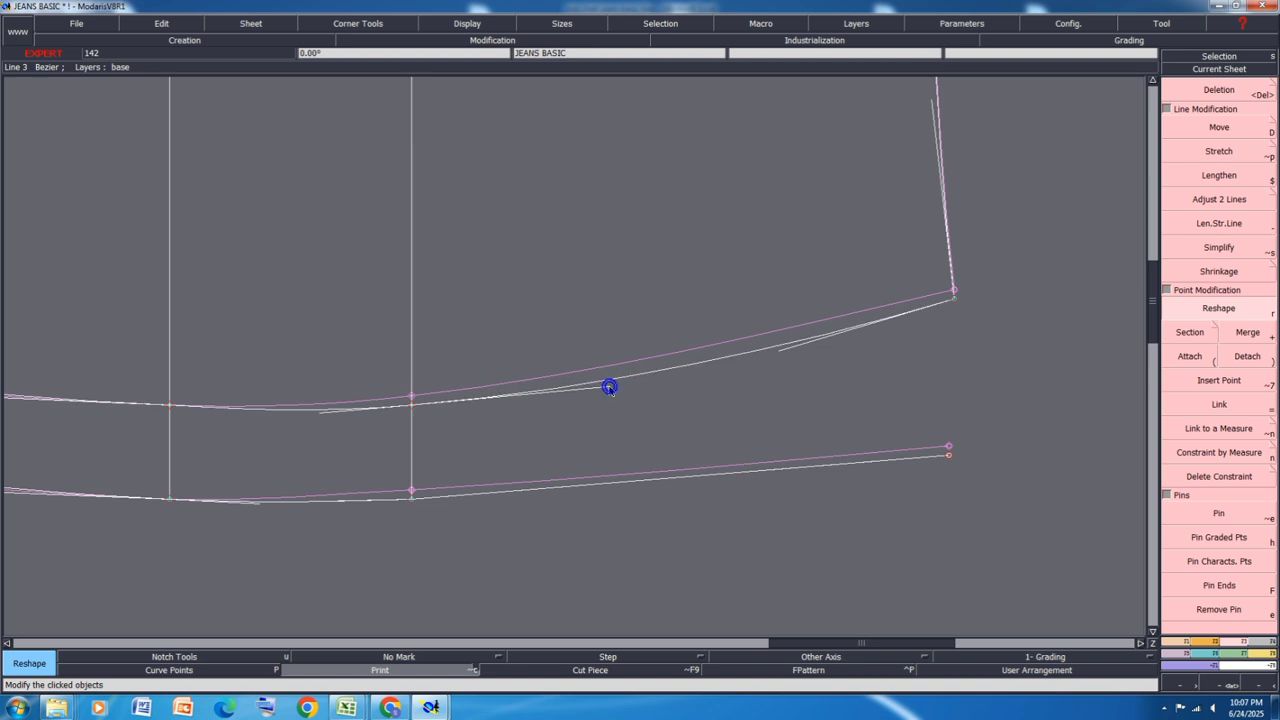
Step: Fine-tune the front side seam's curve handles around the hip and crotch lines to smooth the seam
click(617, 381)
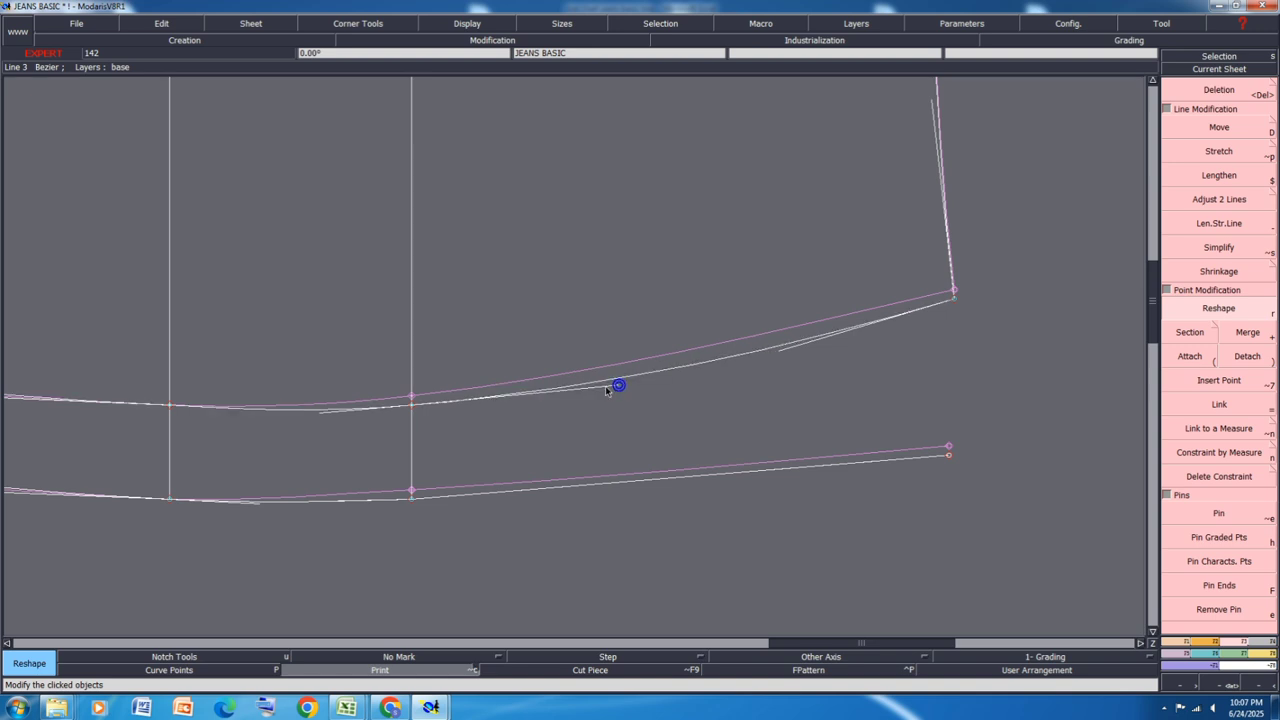
click(325, 409)
scroll(520, 415, down, 1)
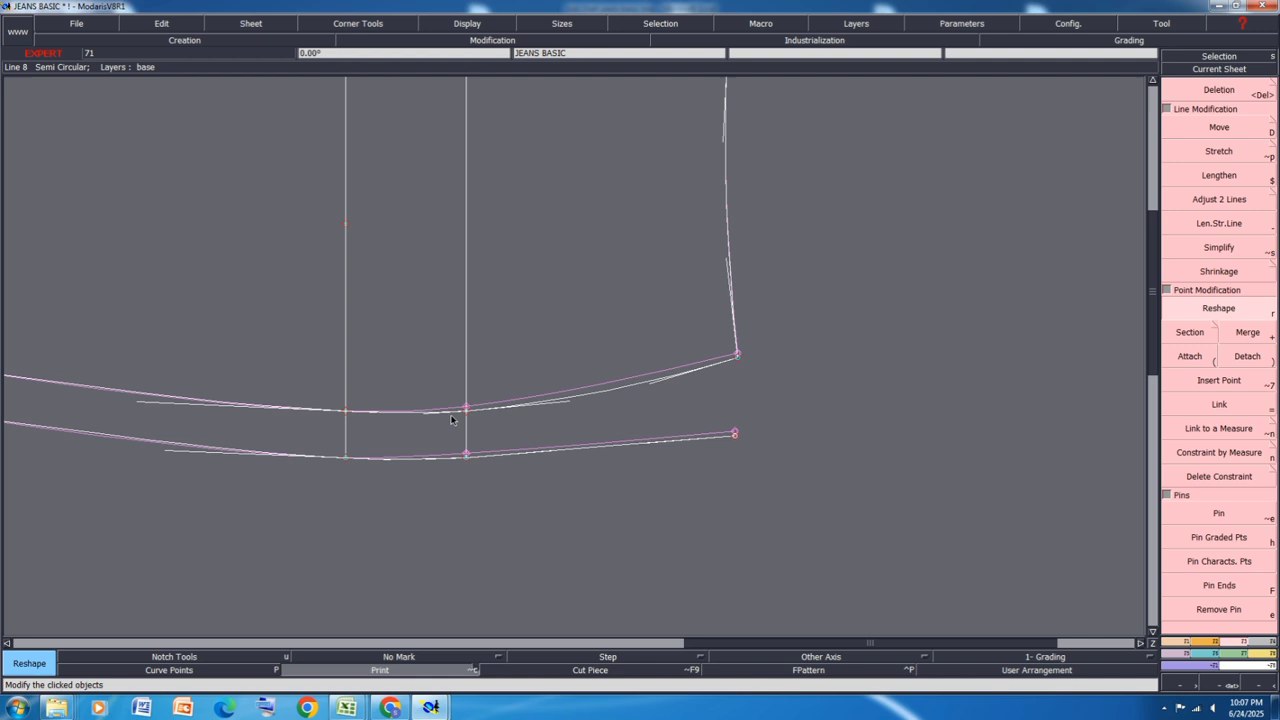
click(139, 400)
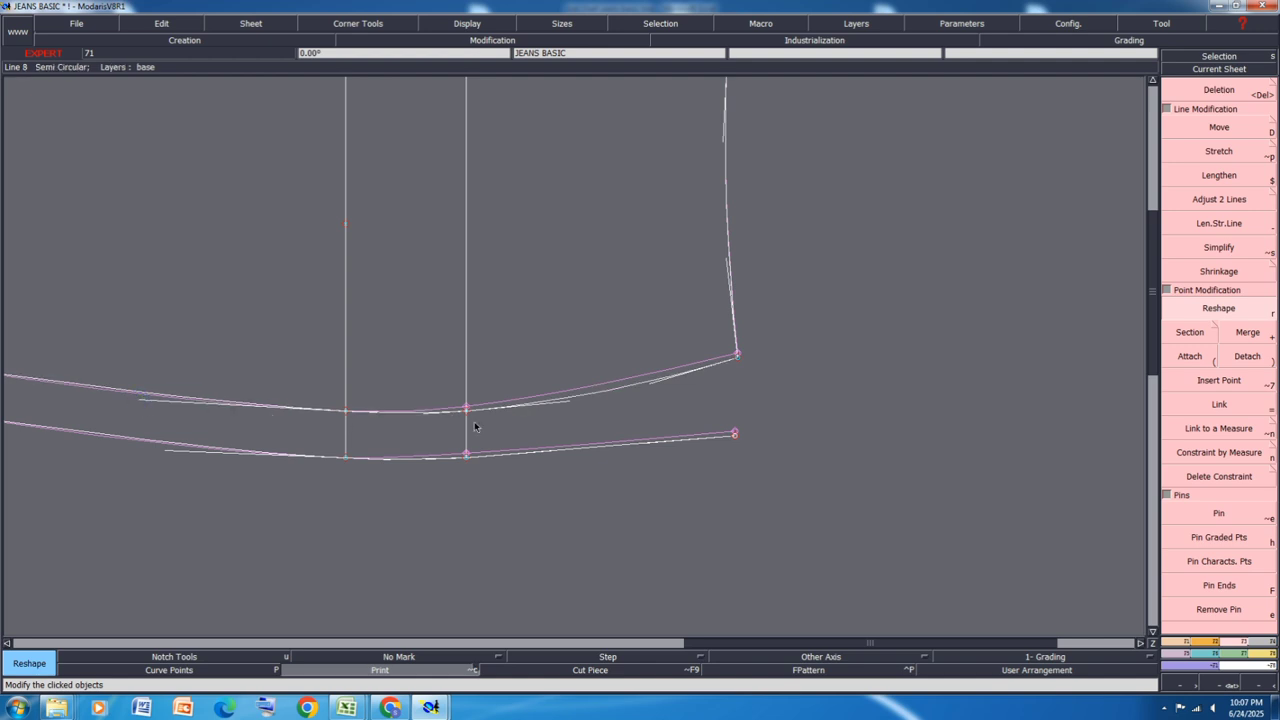
Step: Save the JEANS BASIC model, continuing past the detected anomalies, and remove the printed guide lines
scroll(477, 424, up, 1)
scroll(477, 455, down, 1)
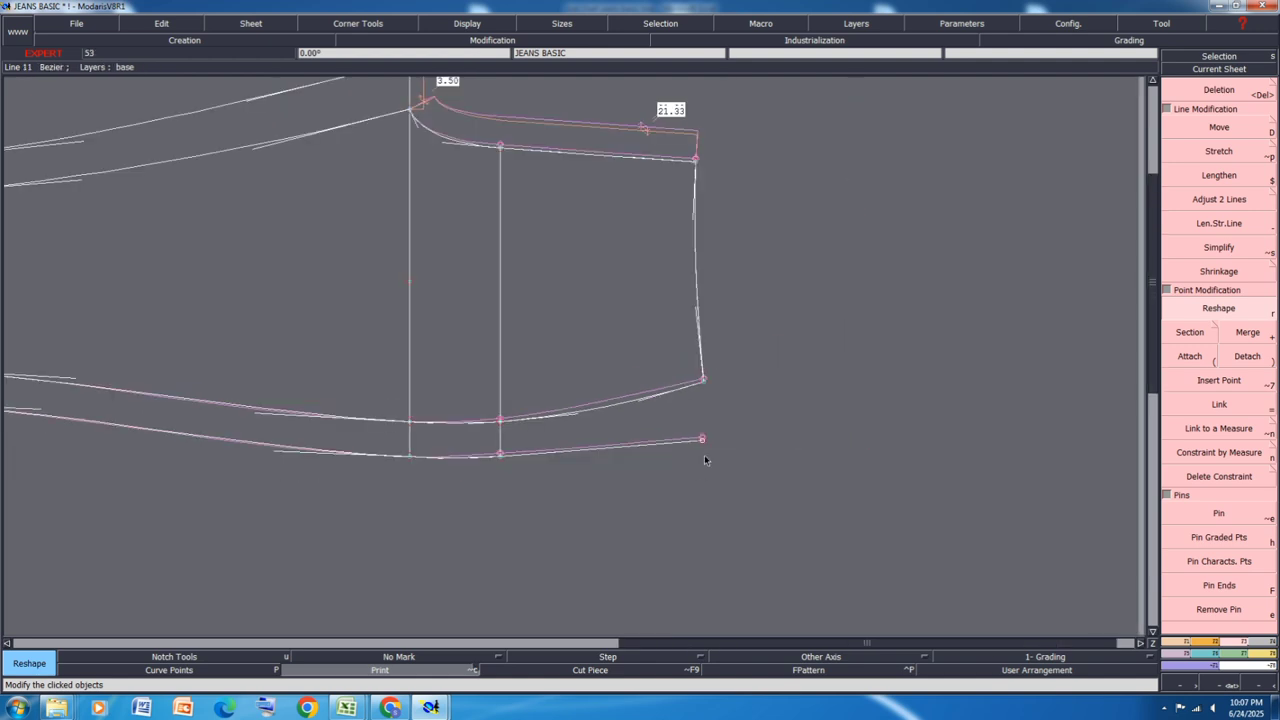
scroll(708, 461, down, 1)
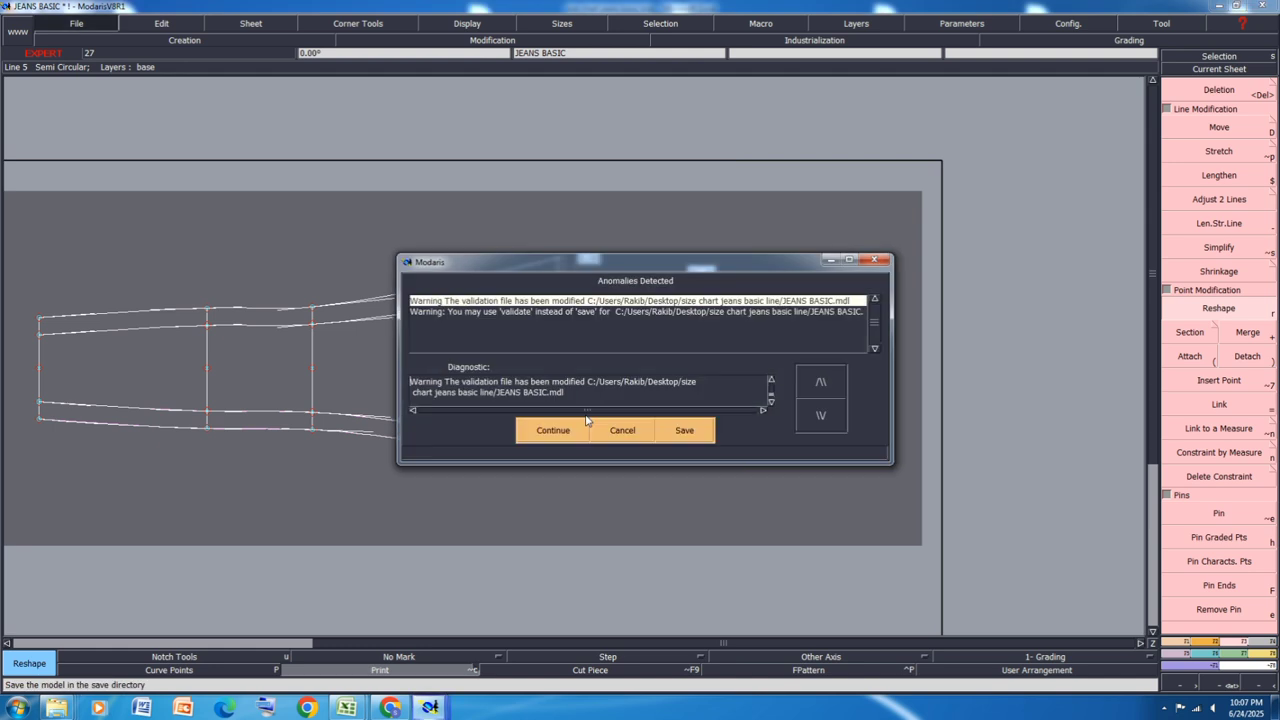
click(543, 428)
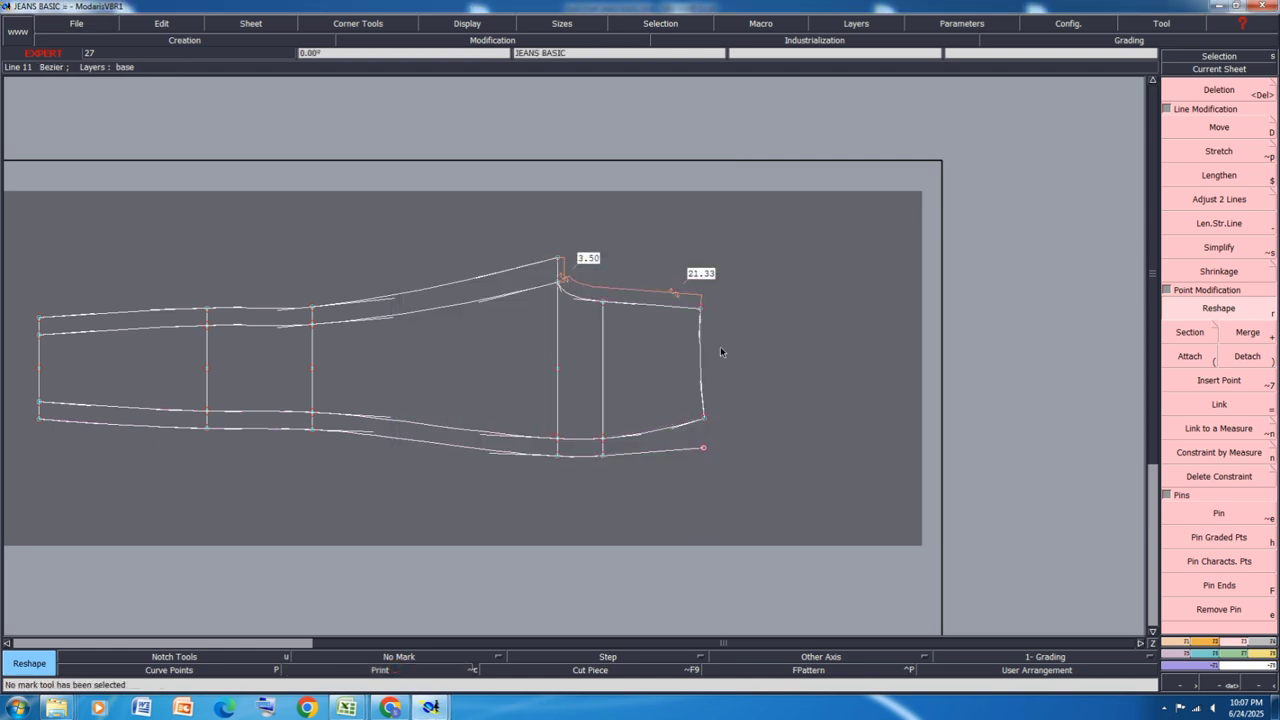
Step: Mirror the front waistline across a symmetry axis on the centre front to check its shape, and undo the mirrored copy
scroll(720, 351, up, 1)
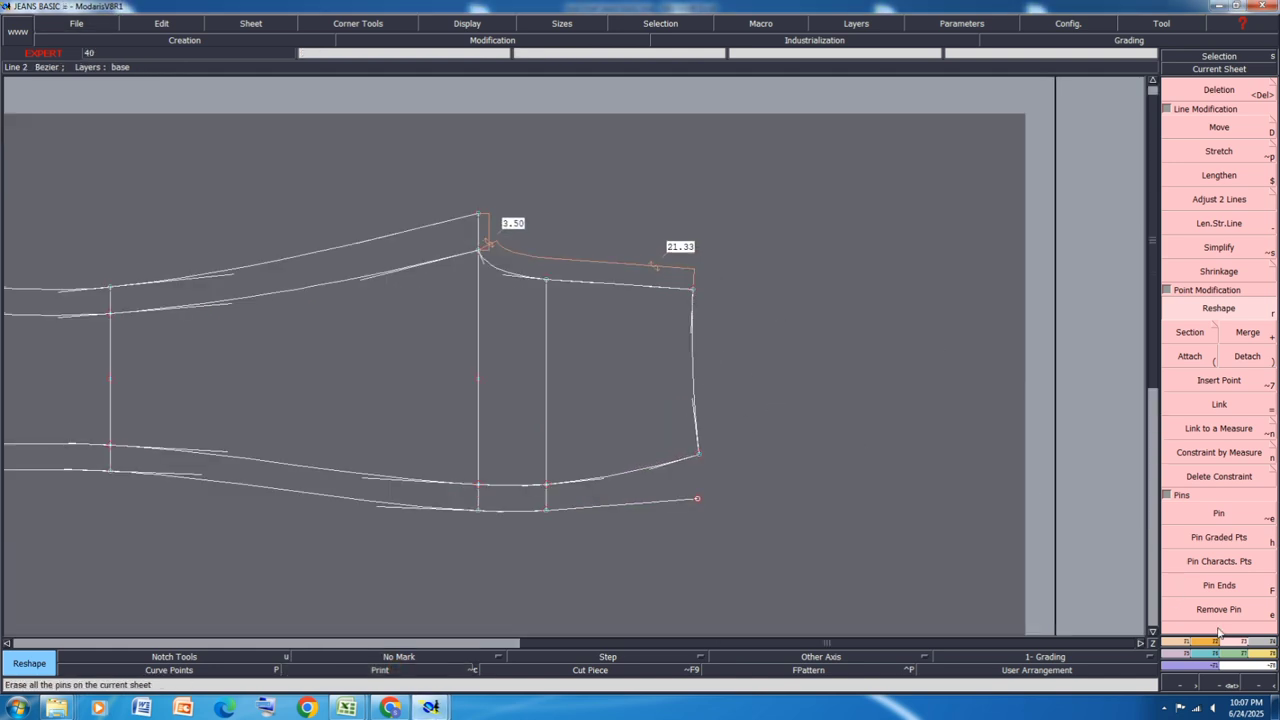
click(1180, 645)
click(1225, 500)
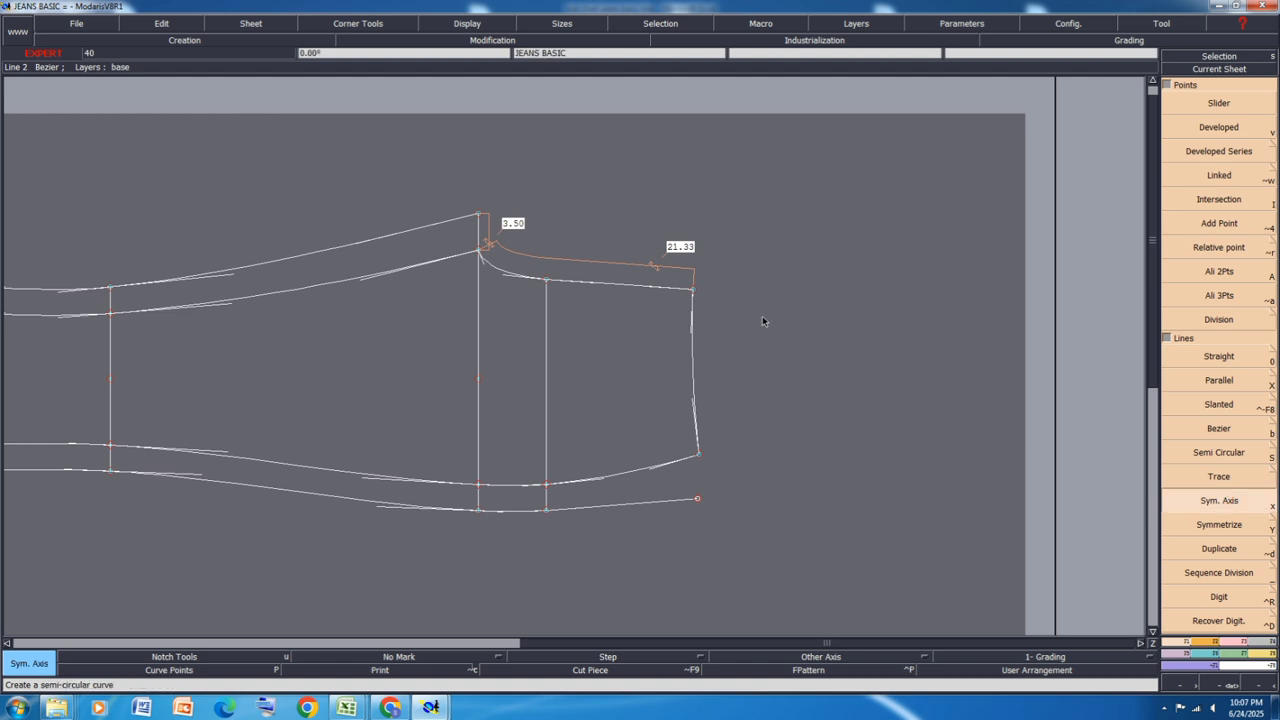
click(663, 291)
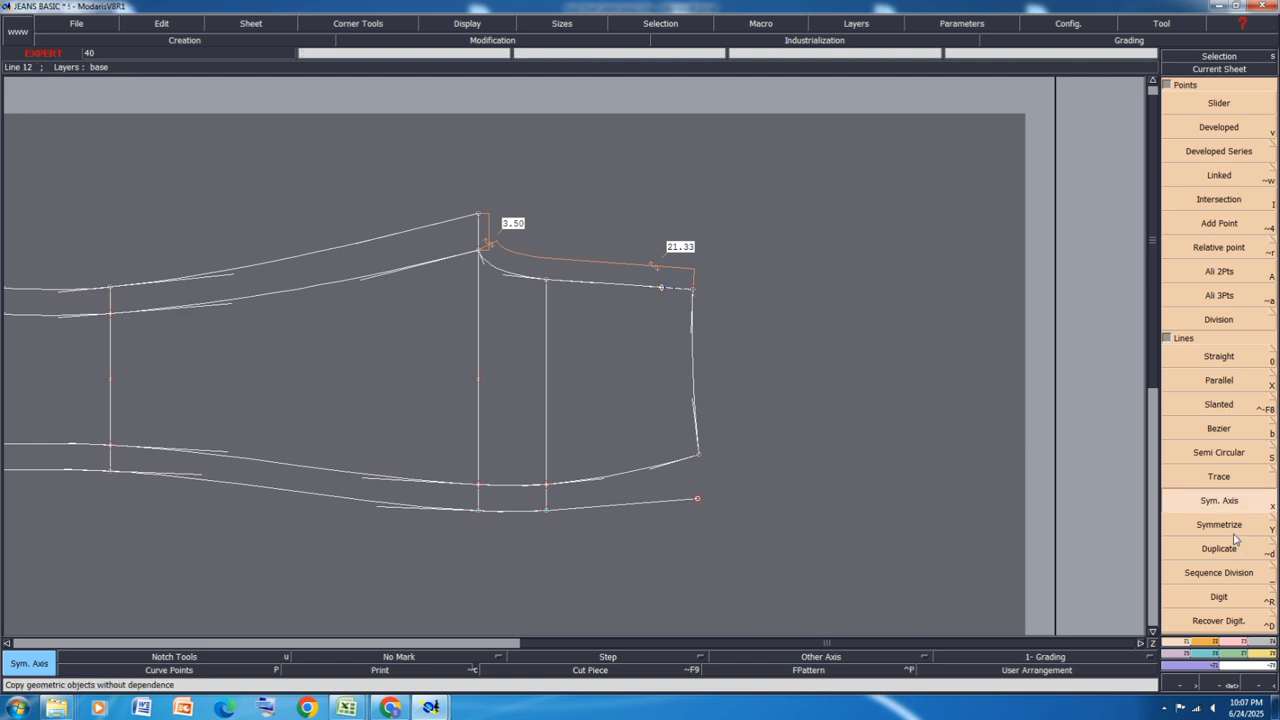
key(y)
click(694, 368)
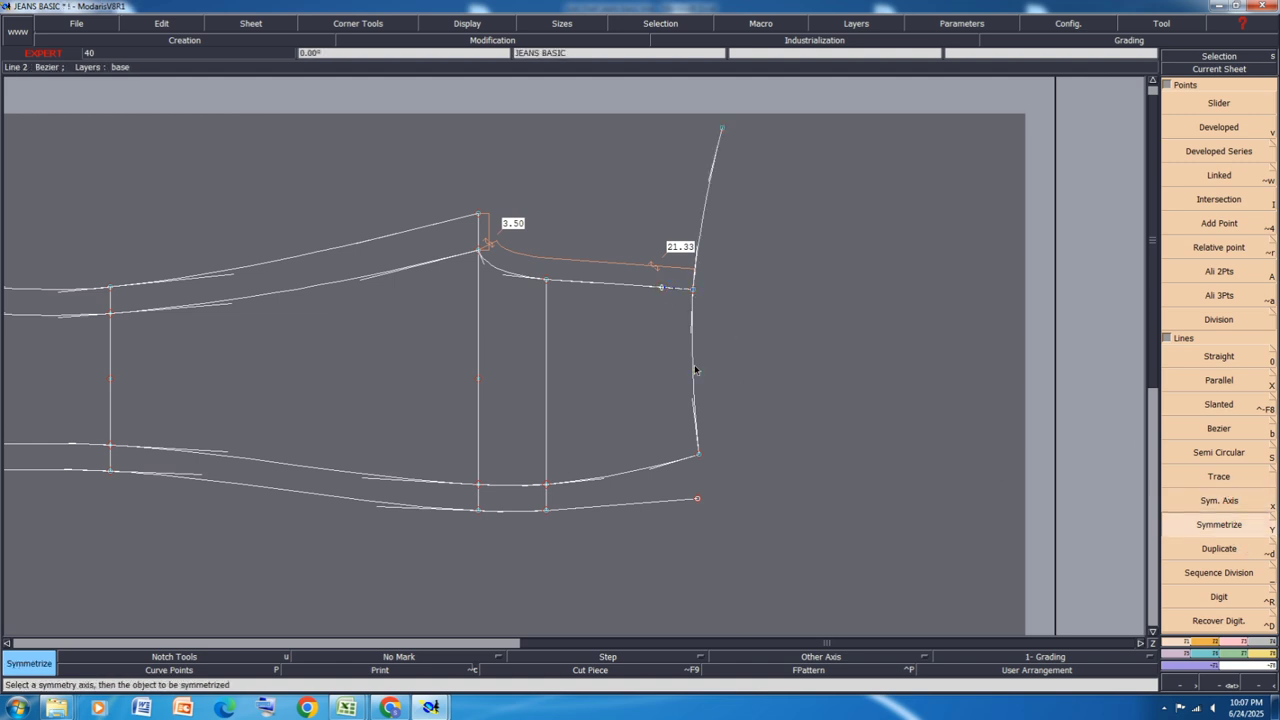
key(Escape)
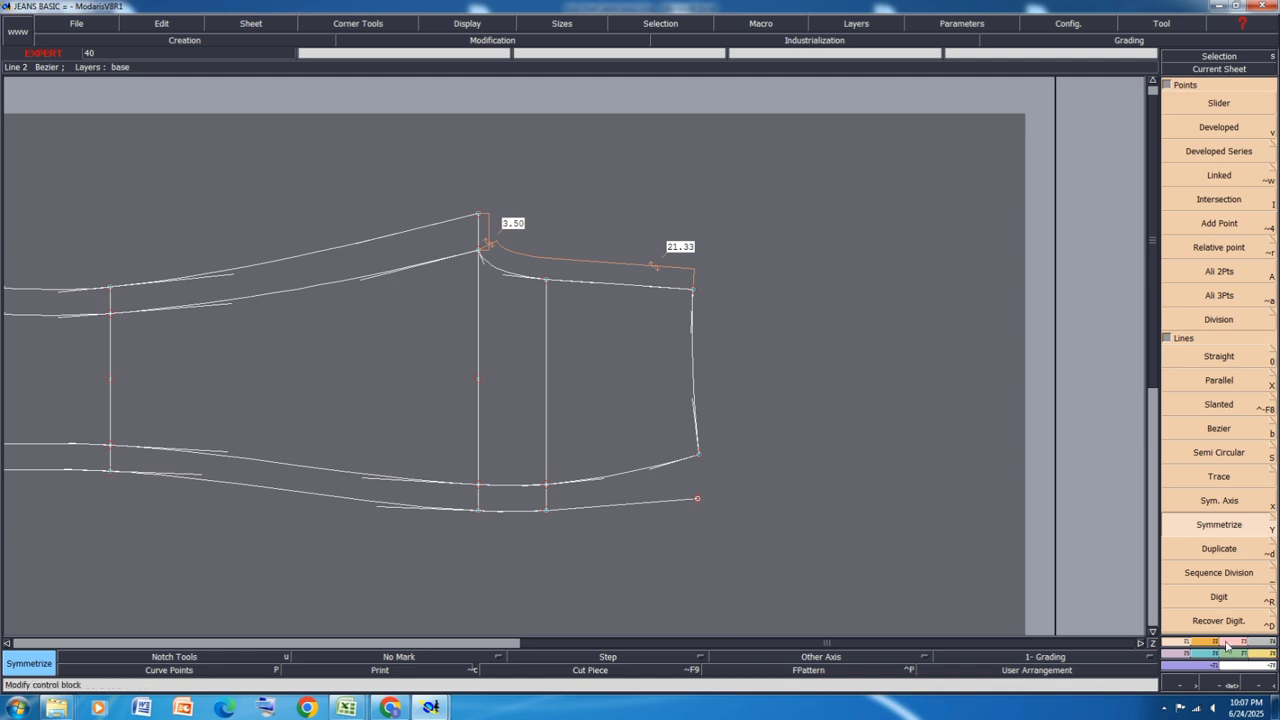
Step: Try moving the centre front waist point by -0.33 cm in X, and undo the move
key(F2)
key(d)
click(693, 290)
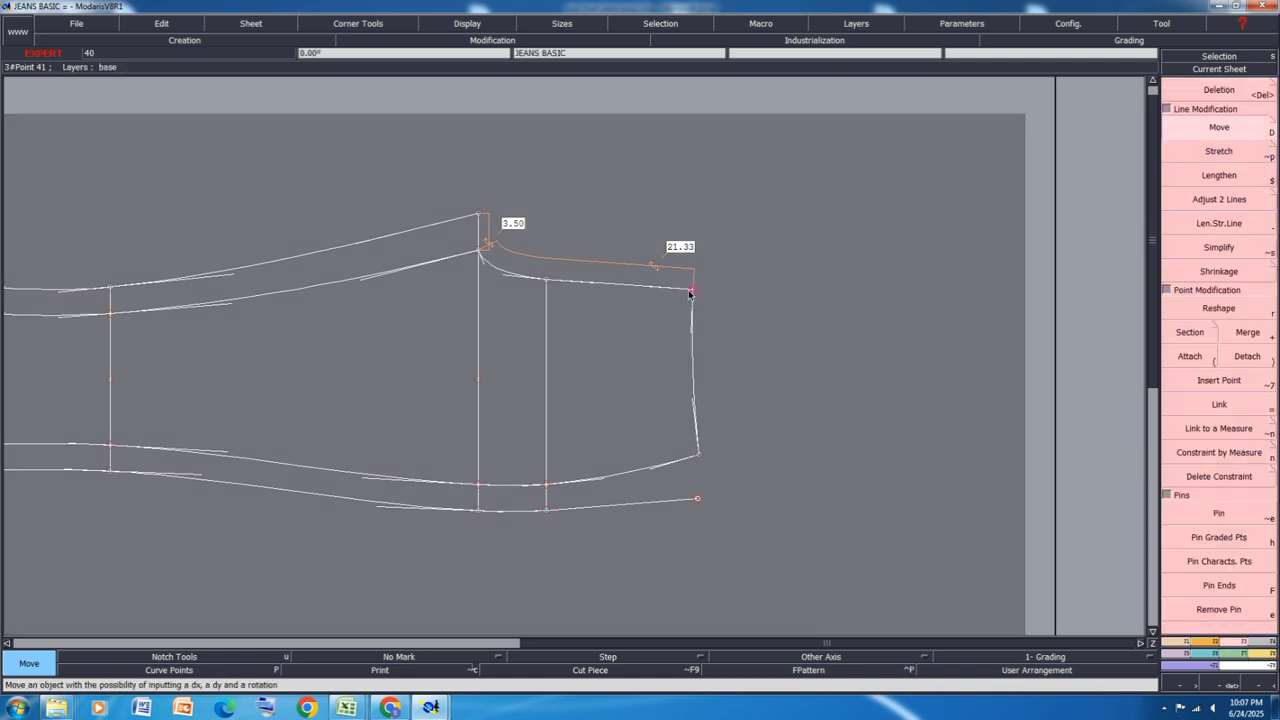
click(693, 290)
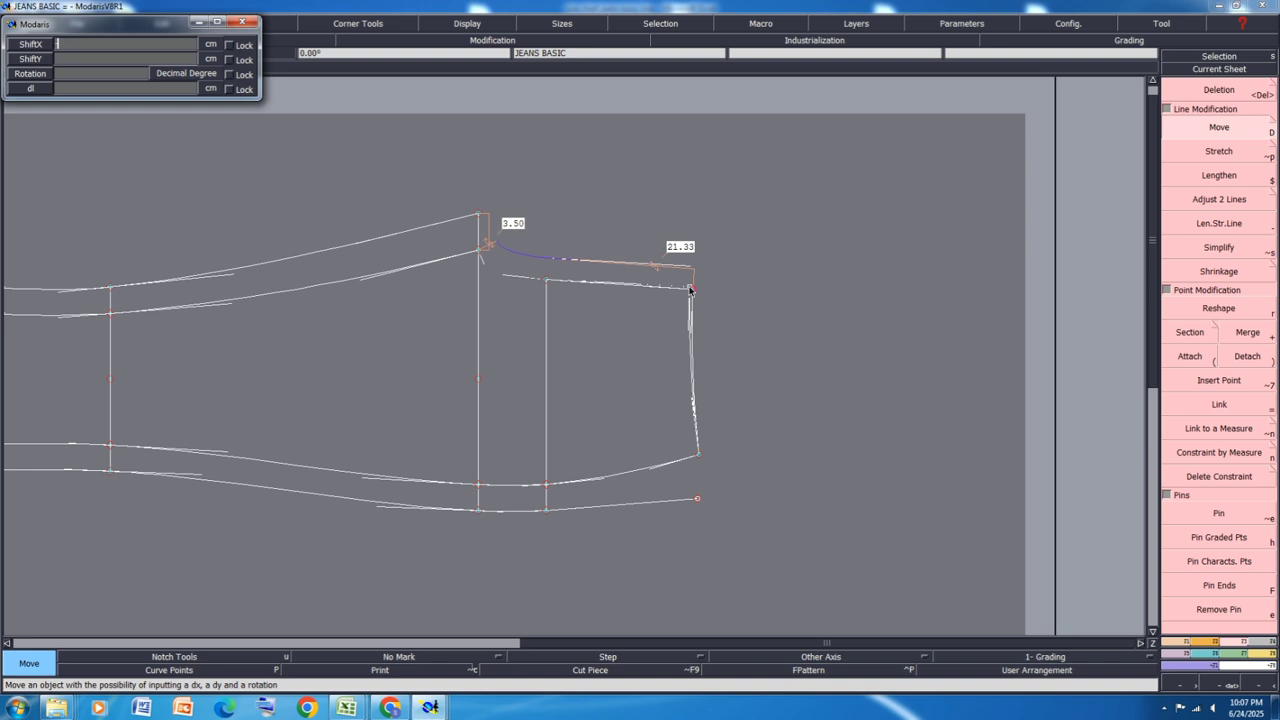
text(-.33)
key(Return)
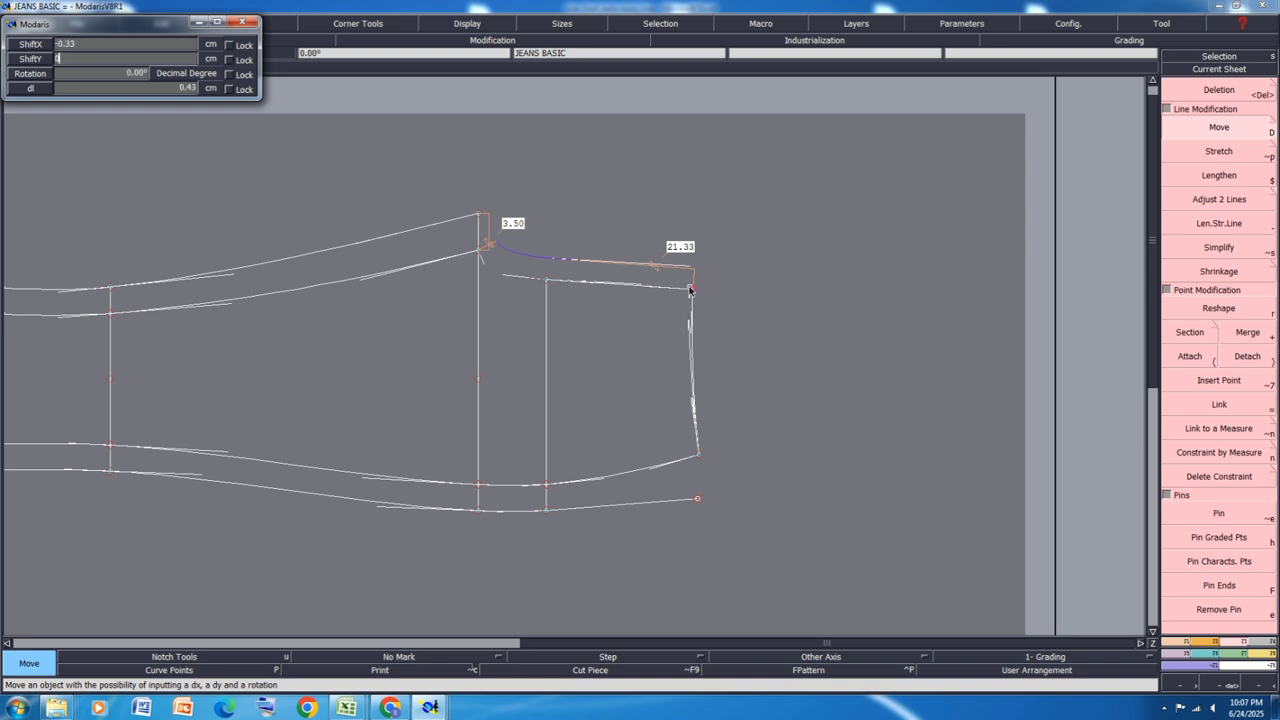
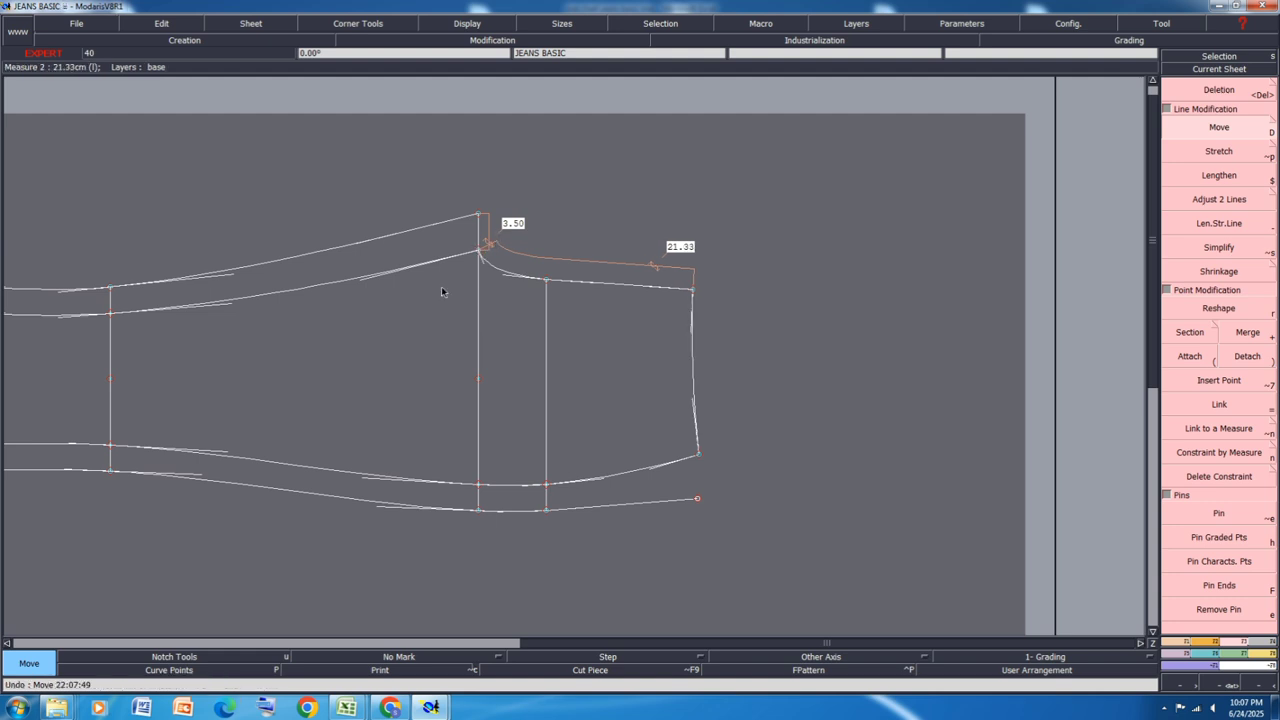
key(ctrl+z)
Step: Move the front crotch point by -0.25 cm in Y and the back crotch point by 0.25 cm in Y
click(478, 253)
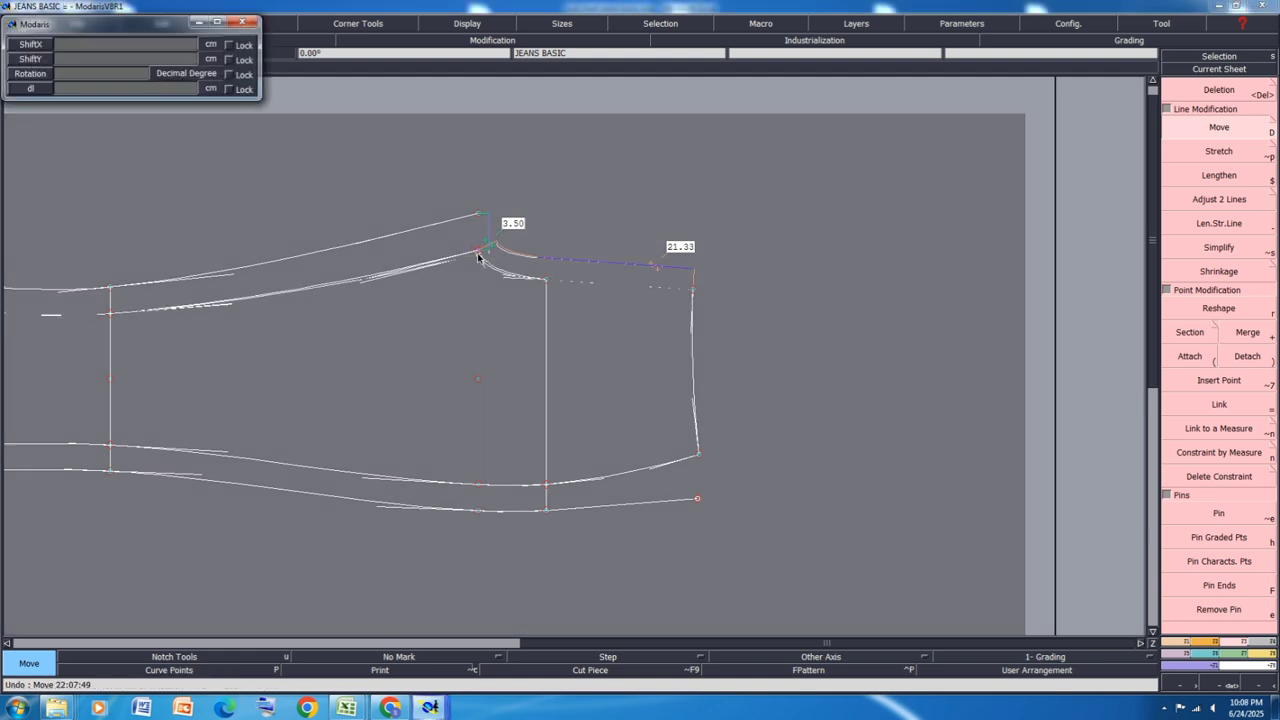
text(-0.25)
key(Return)
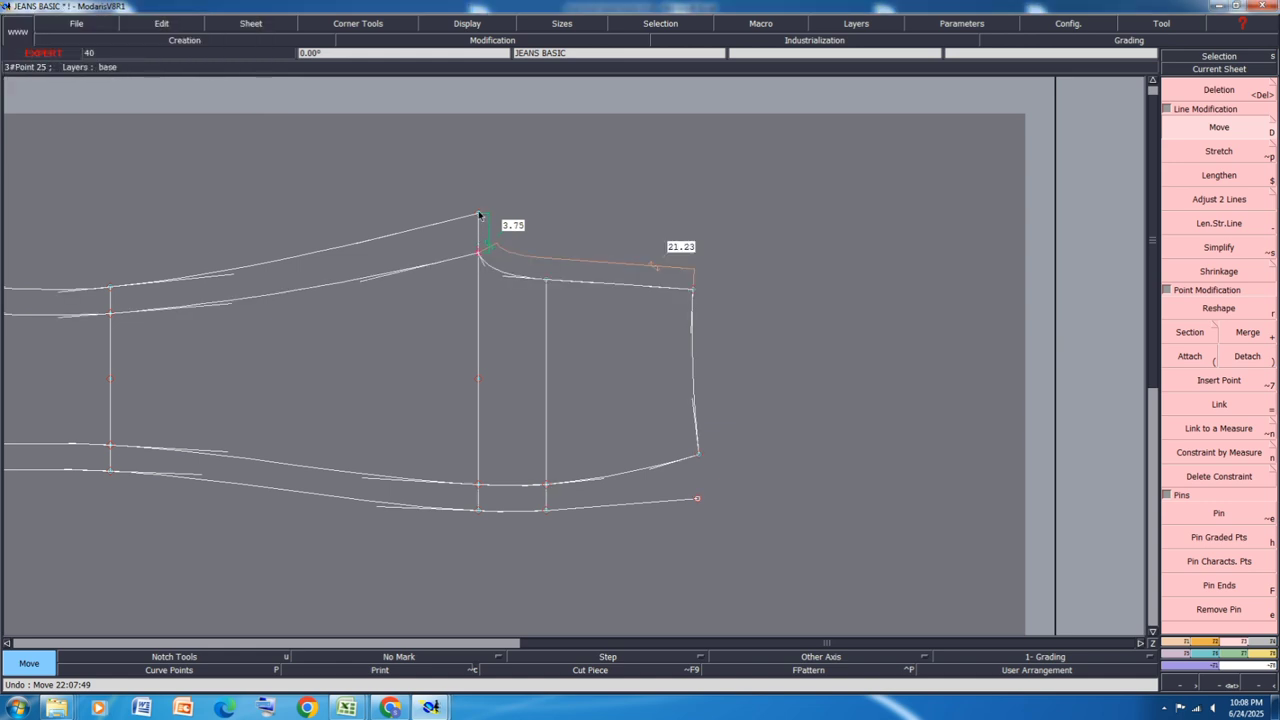
click(479, 214)
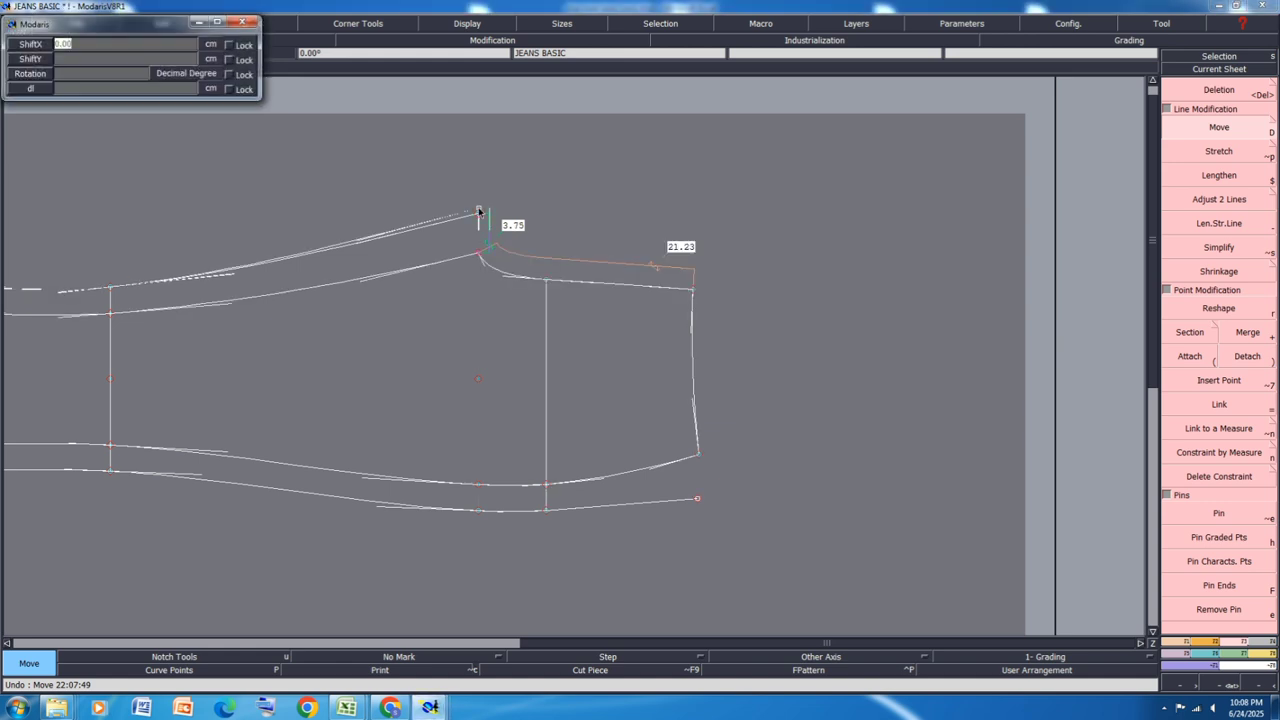
text(0.25)
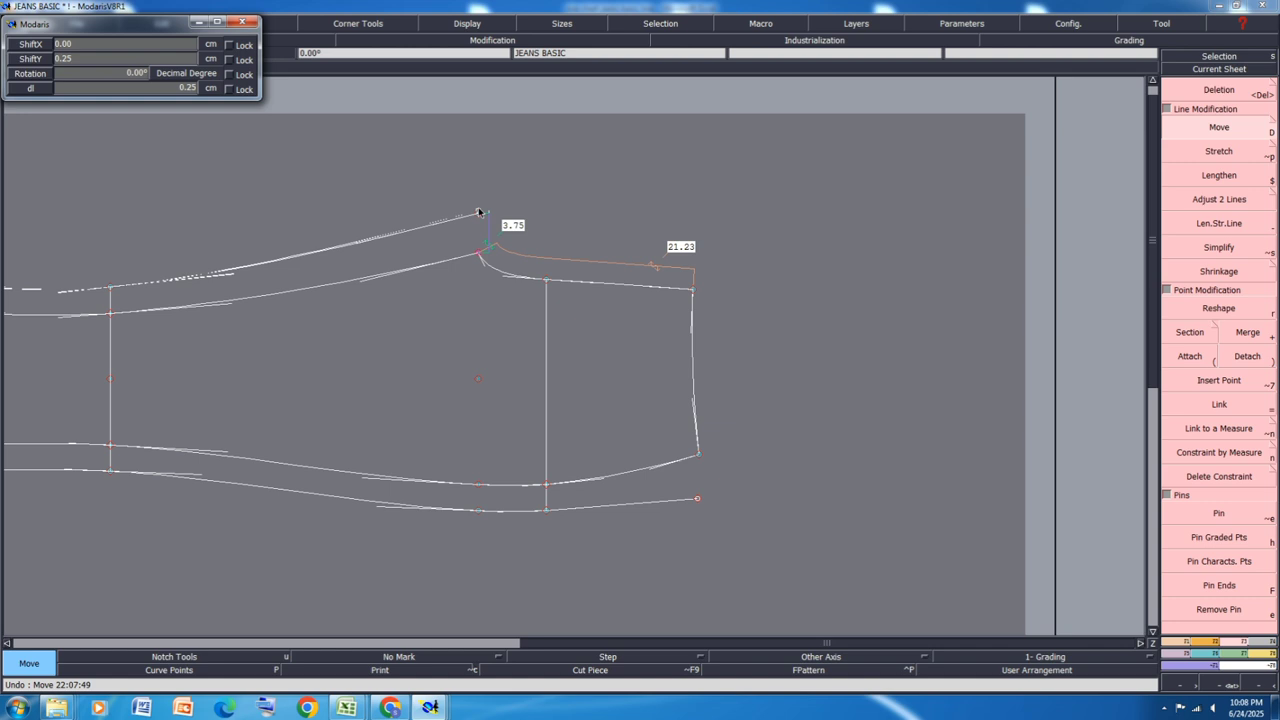
key(Return)
Step: Lower the centre front waist point by moving it -0.23 cm in X
scroll(535, 300, up, 2)
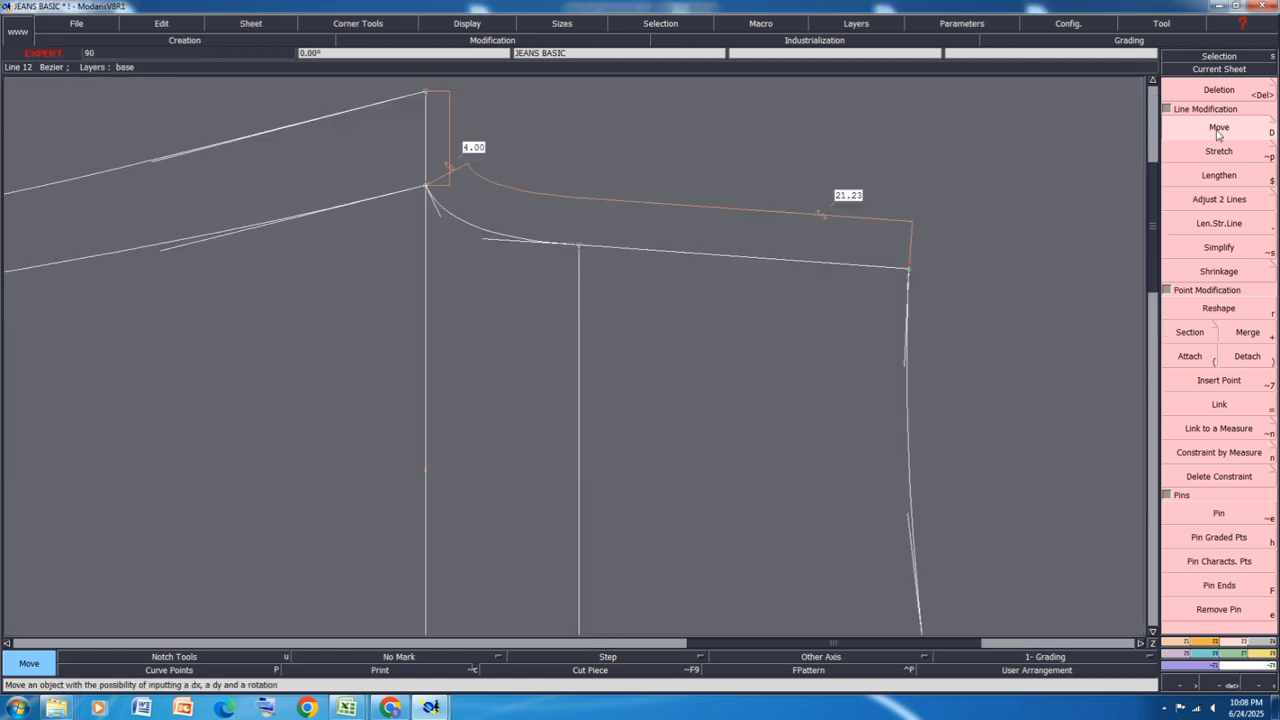
click(909, 272)
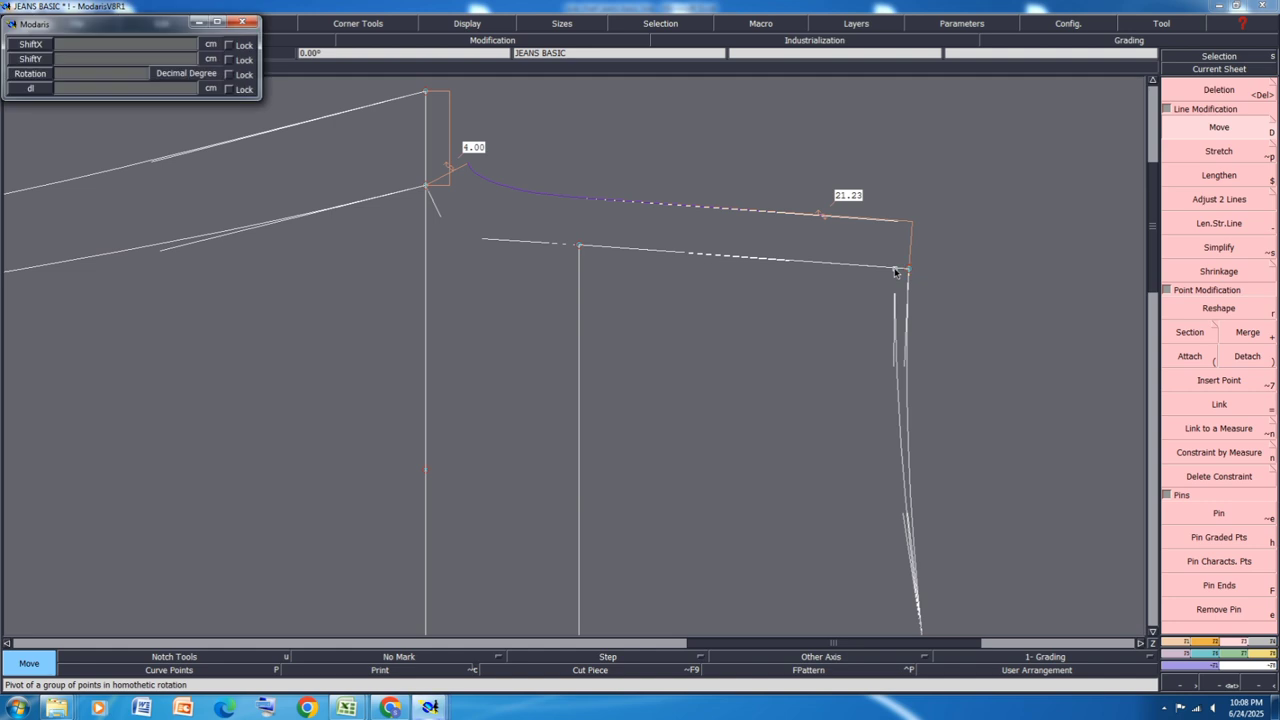
text(-0.23)
key(Return)
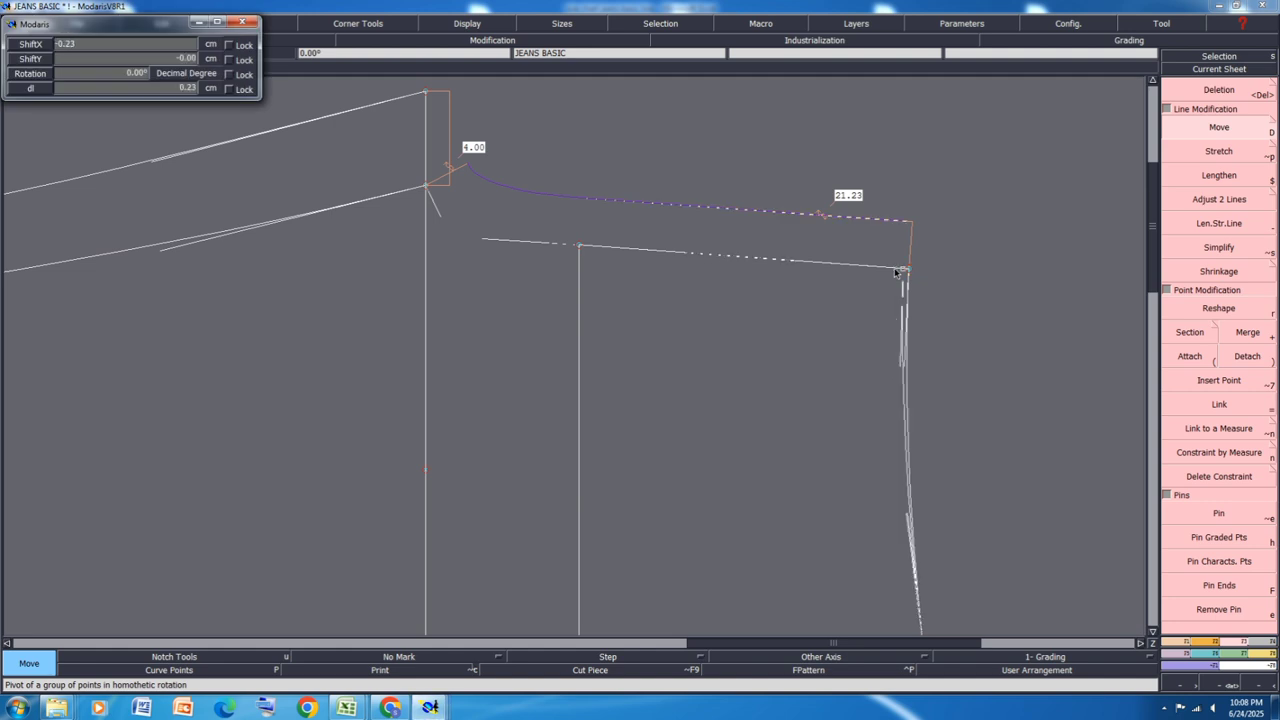
Step: Move the front and back side waist points together in positive X to raise the waist at the side seams
scroll(897, 280, down, 3)
scroll(876, 372, up, 5)
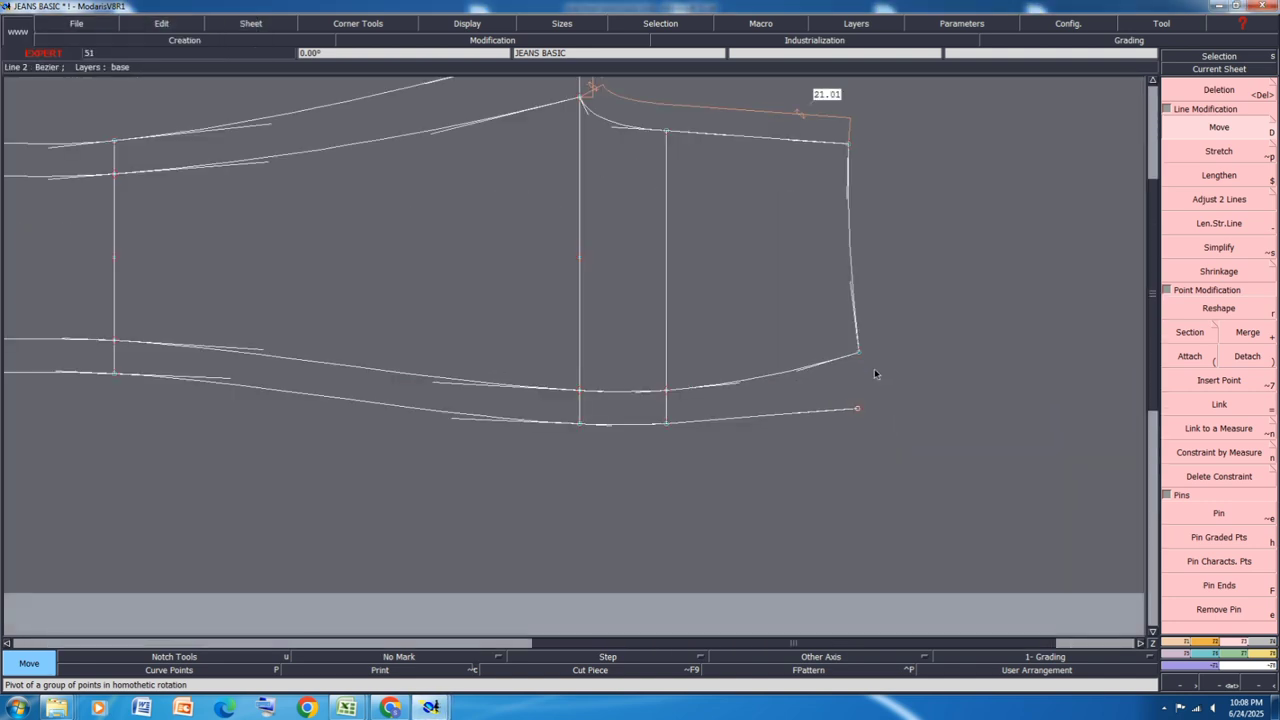
scroll(852, 384, up, 2)
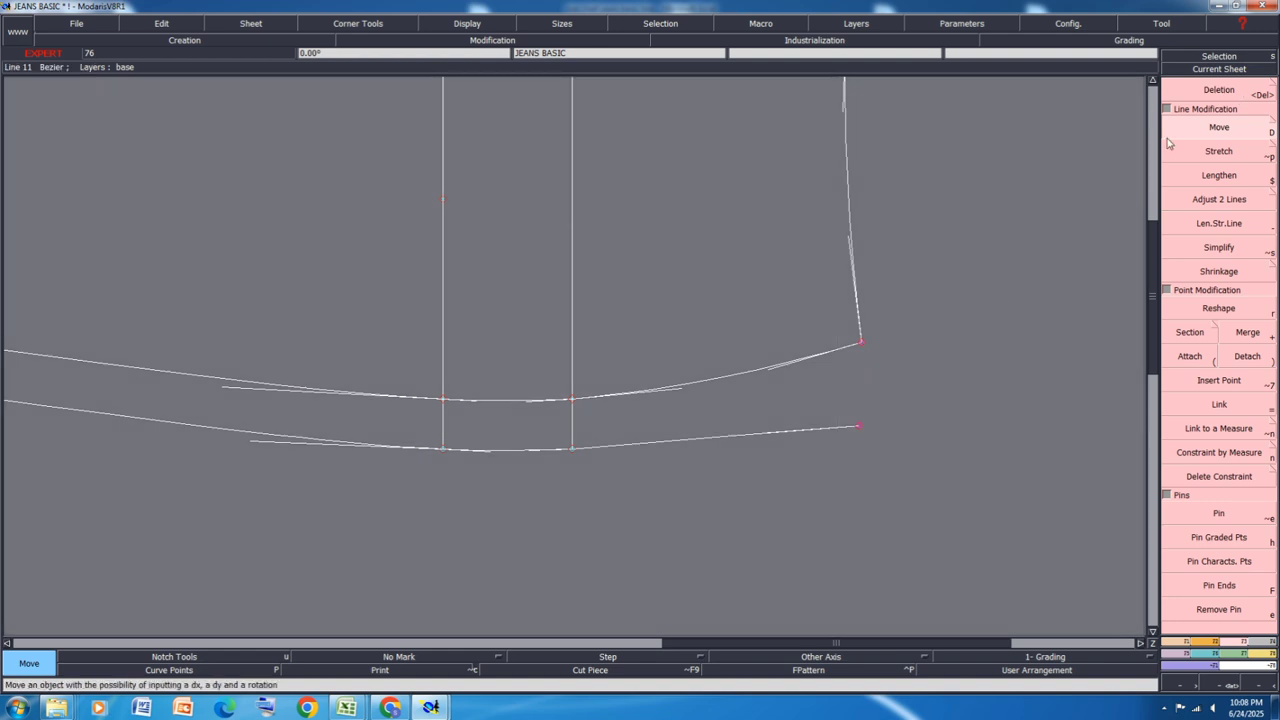
click(863, 344)
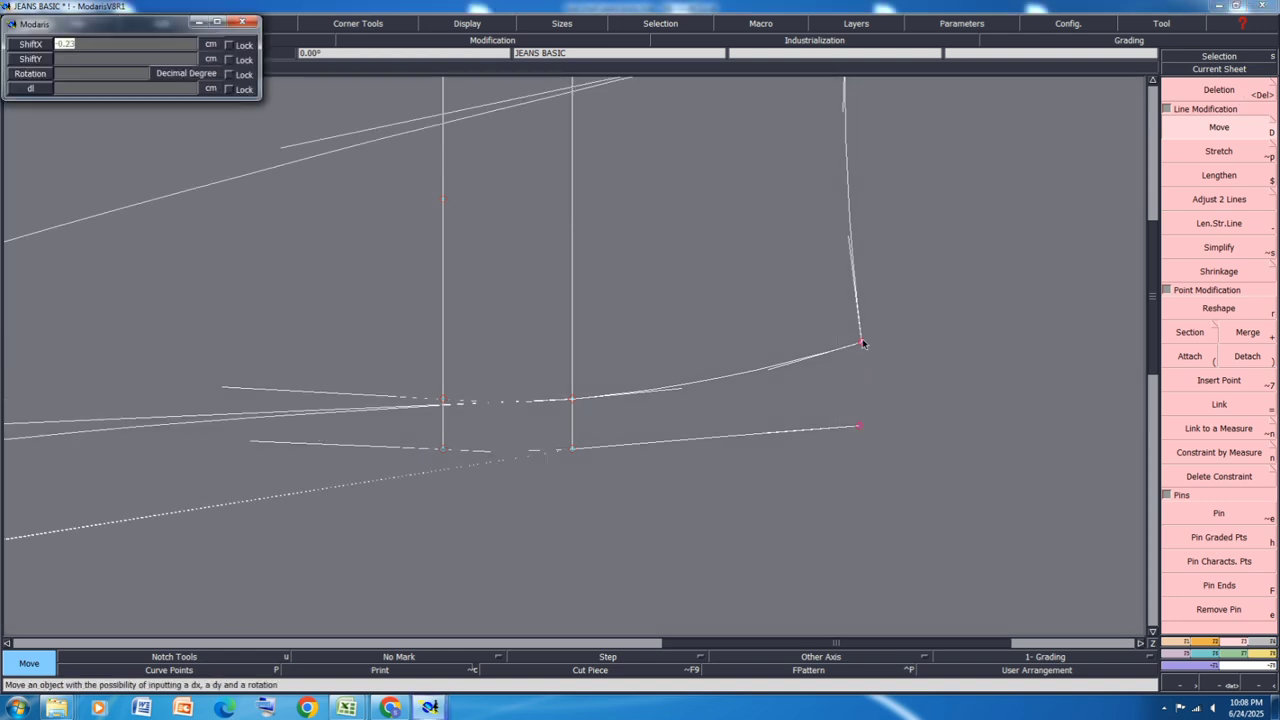
click(865, 344)
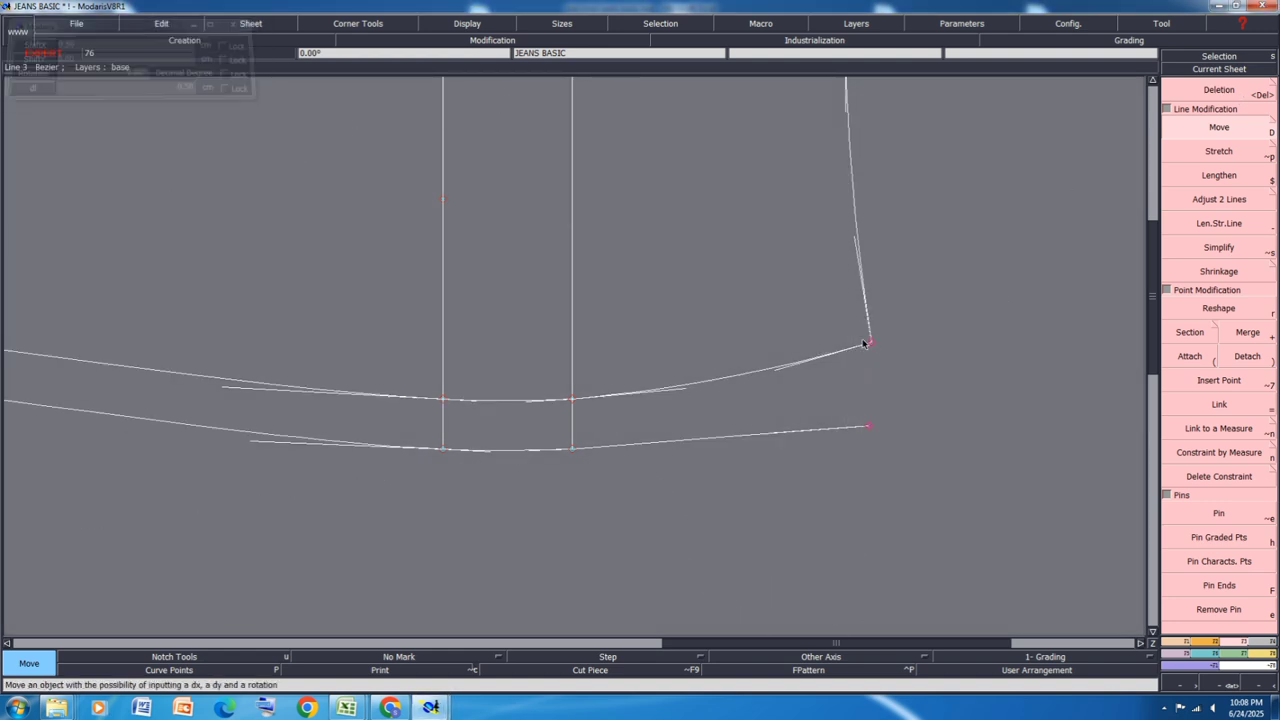
Step: Deepen the front waistline's curve by reshaping both of its handles
scroll(724, 551, down, 2)
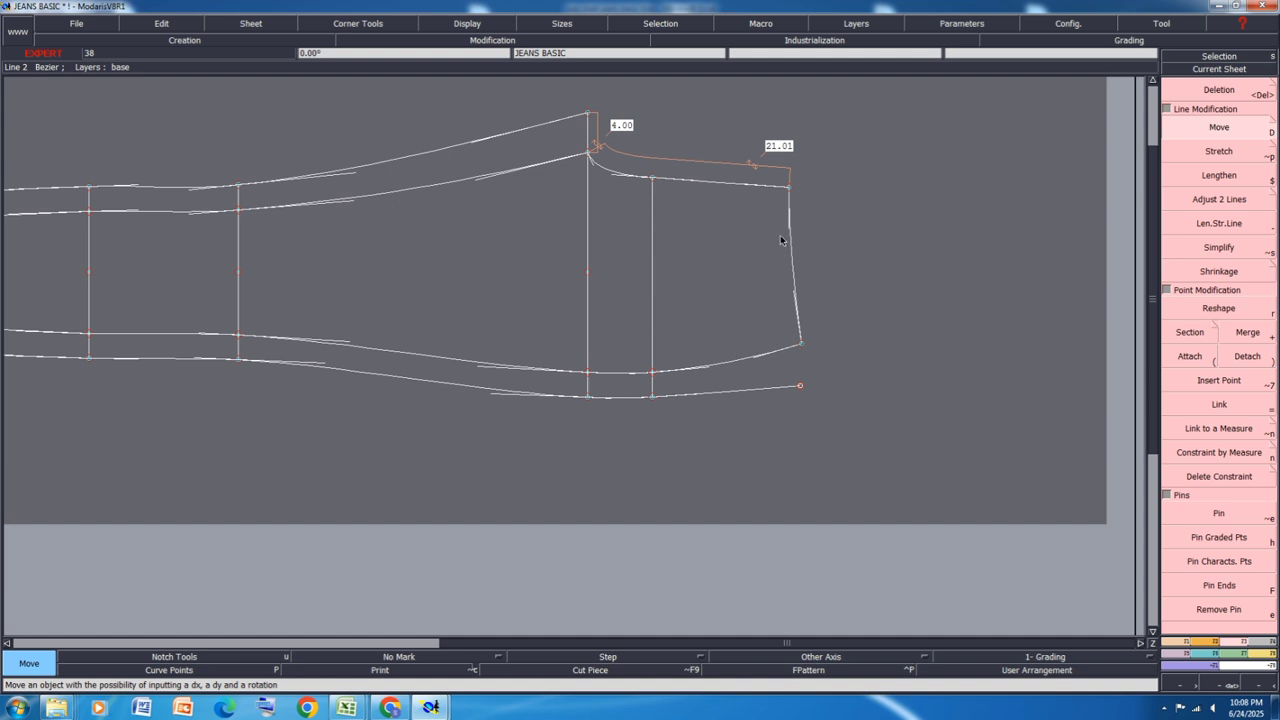
scroll(781, 240, up, 2)
key(r)
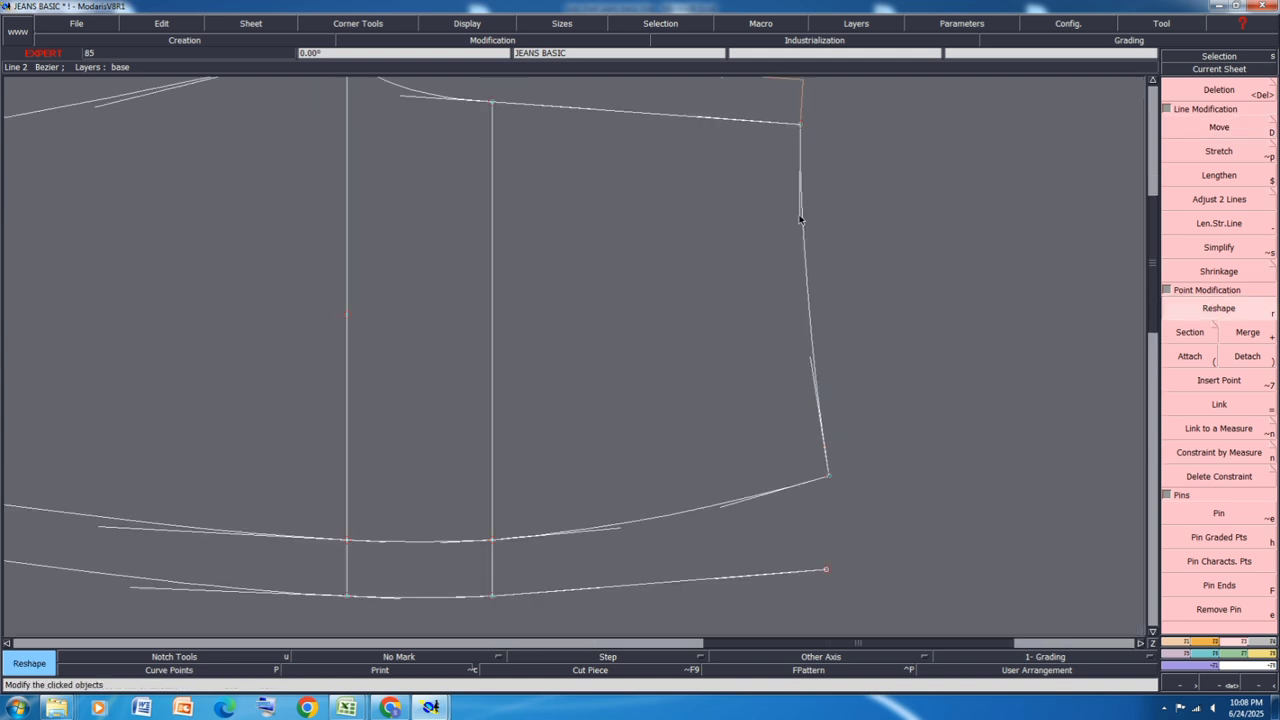
click(800, 219)
click(793, 229)
click(809, 366)
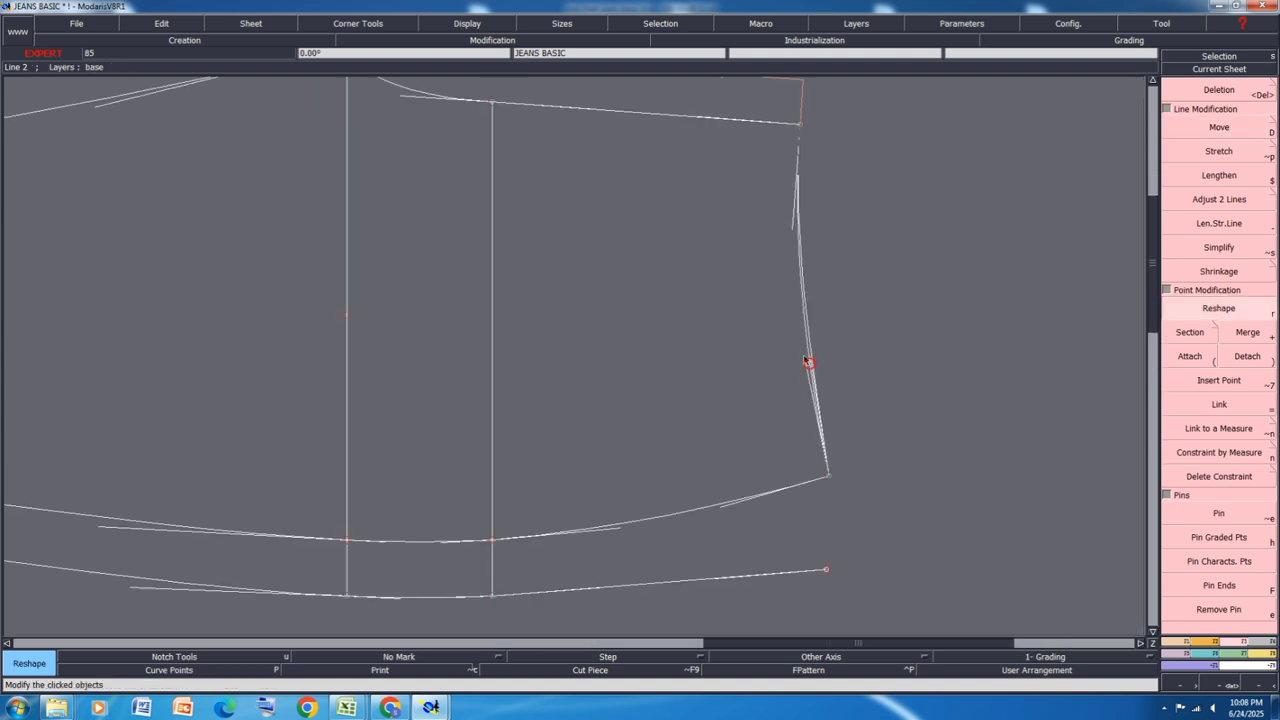
click(803, 354)
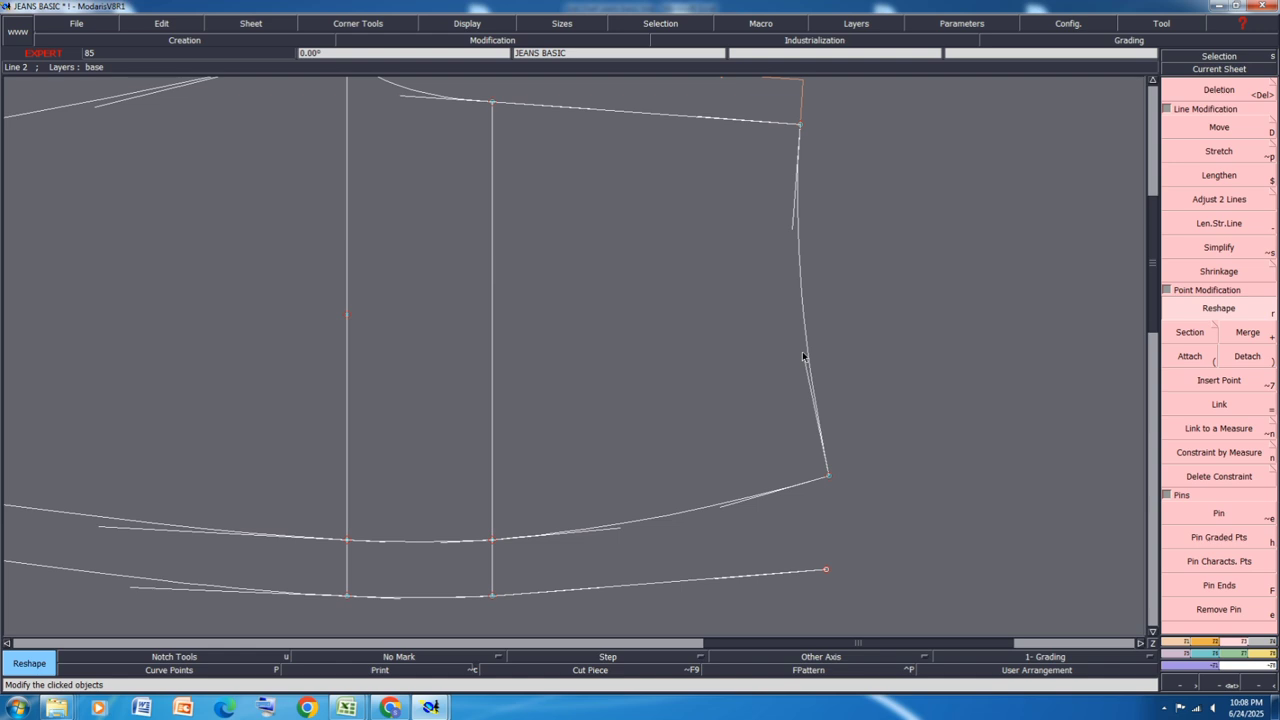
Step: Check the reshaped front waistline by mirroring it about the centre front, and undo both the mirrored line and the symmetry axis
scroll(799, 328, down, 2)
click(800, 220)
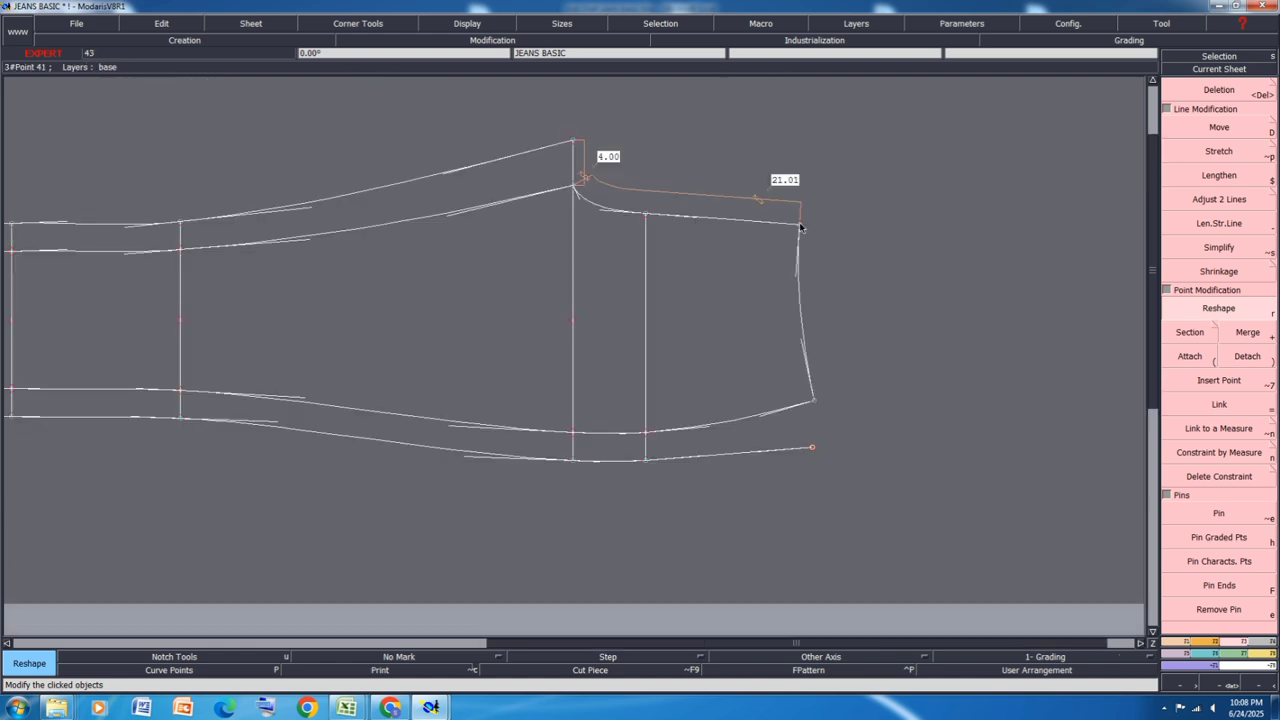
key(shift+s)
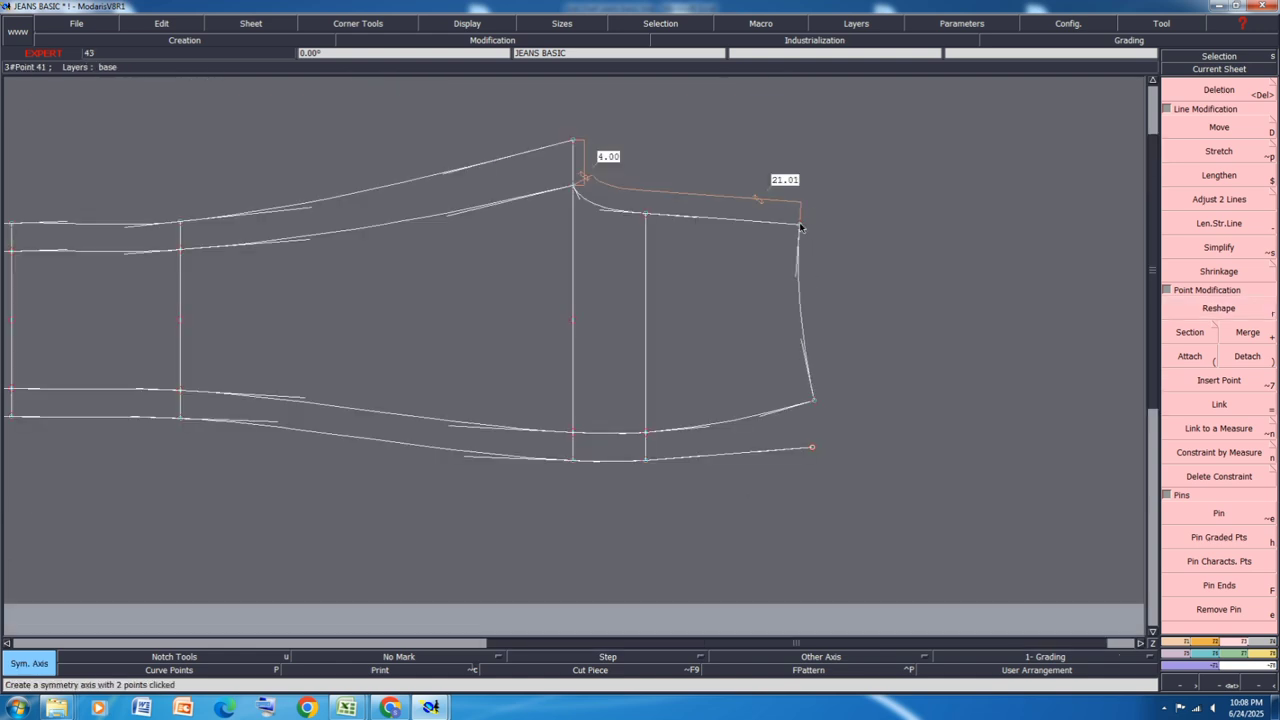
click(799, 225)
click(753, 227)
click(803, 306)
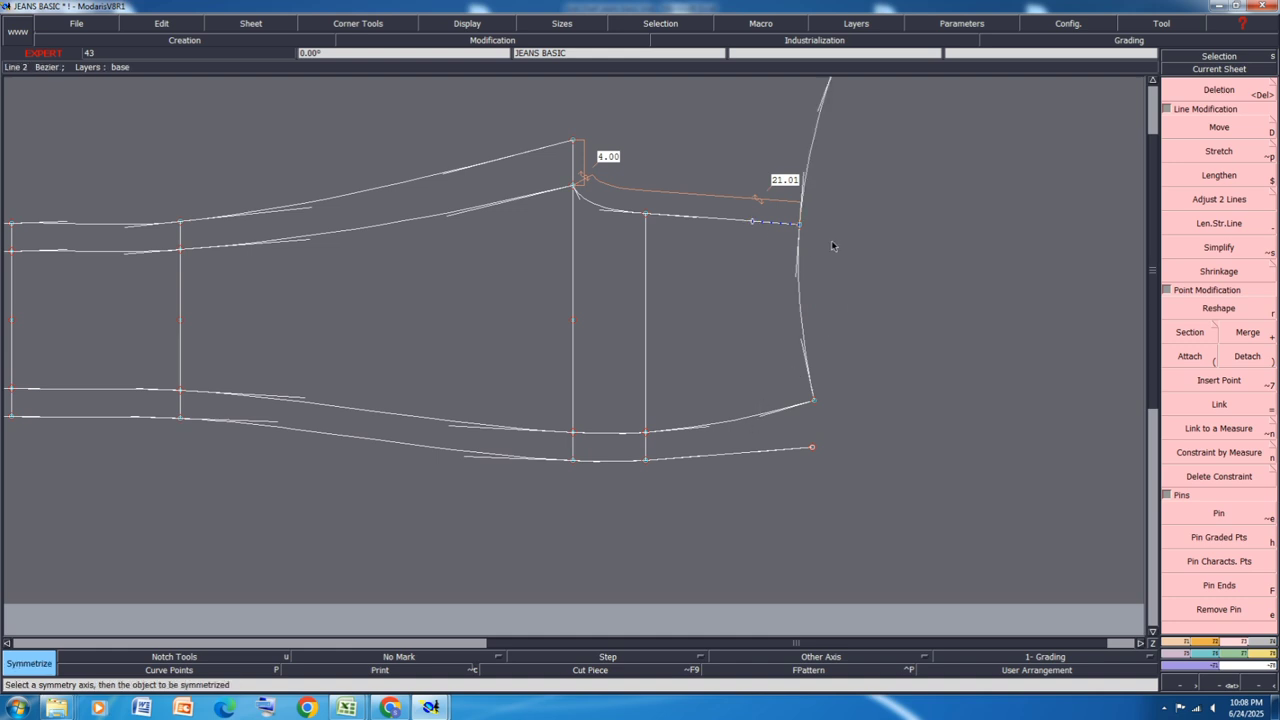
scroll(833, 246, up, 2)
key(ctrl+z)
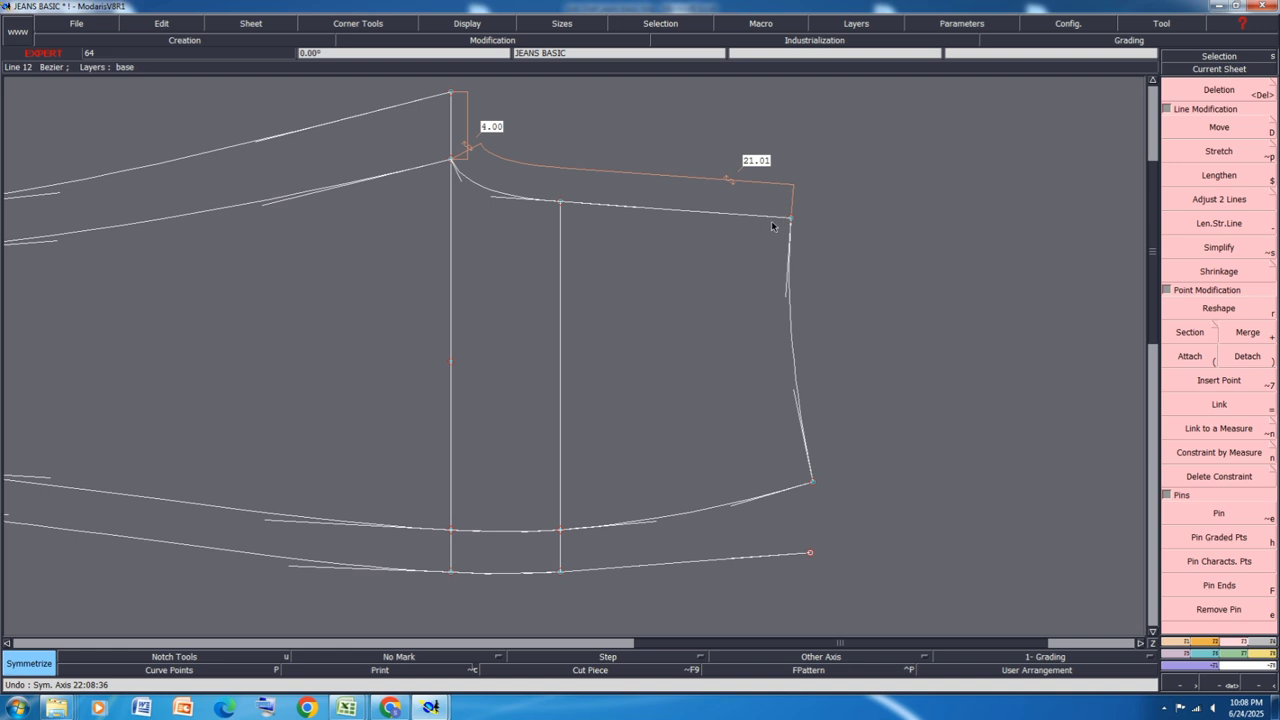
Step: Save the JEANS BASIC model with the adjusted crotch and waist, continuing past the detected anomalies
key(ctrl+s)
click(553, 430)
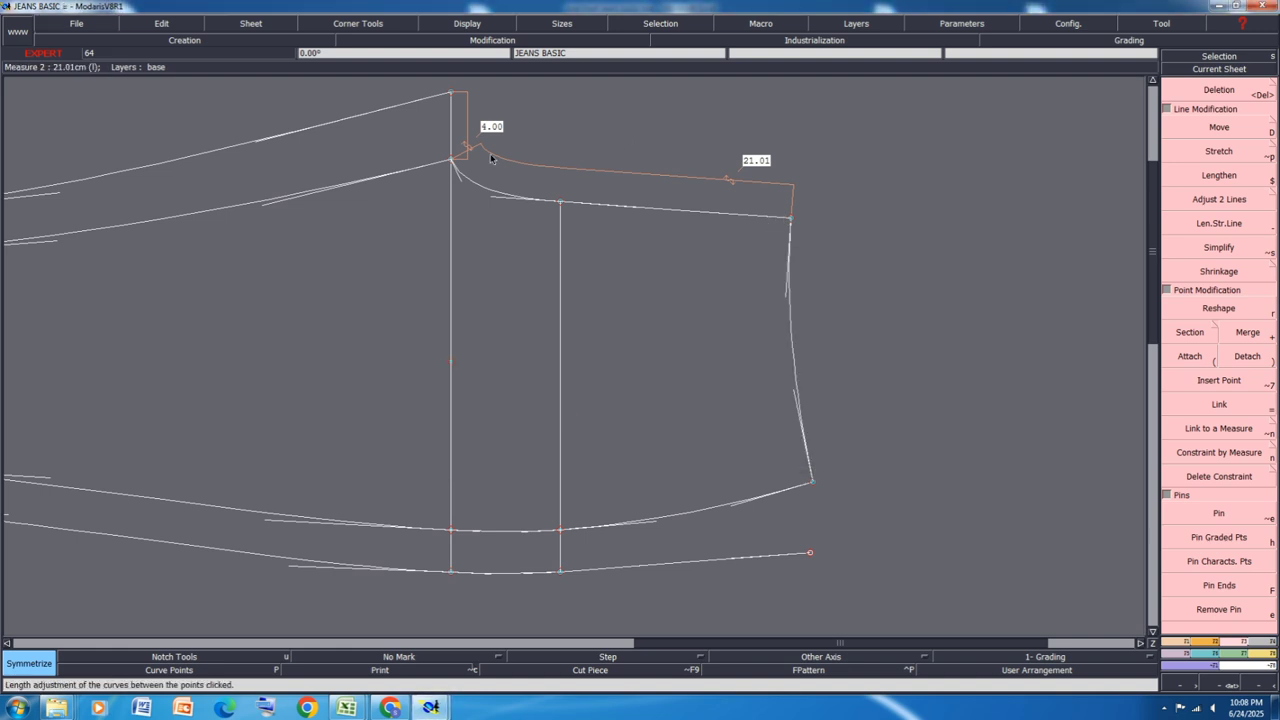
Step: Place a developed point 0.50 cm in from the front rise along the hip line and insert it into that line
scroll(486, 583, up, 1)
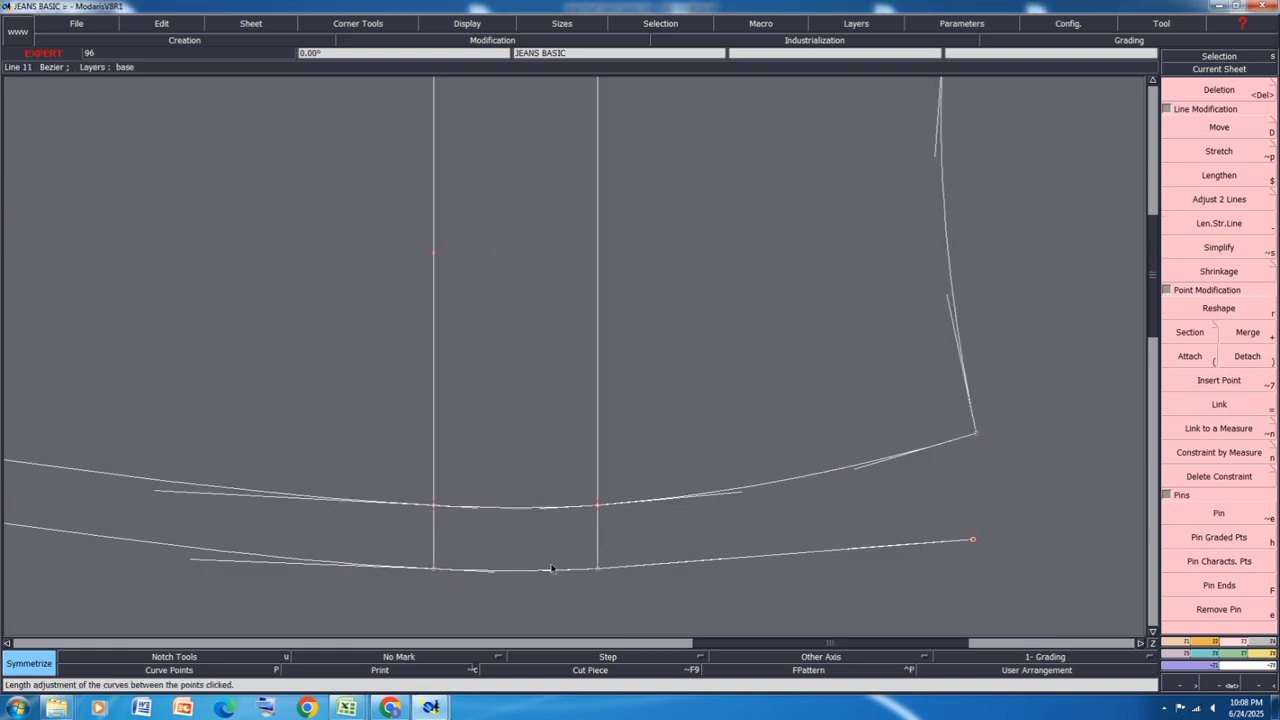
scroll(552, 568, down, 1)
scroll(576, 293, up, 1)
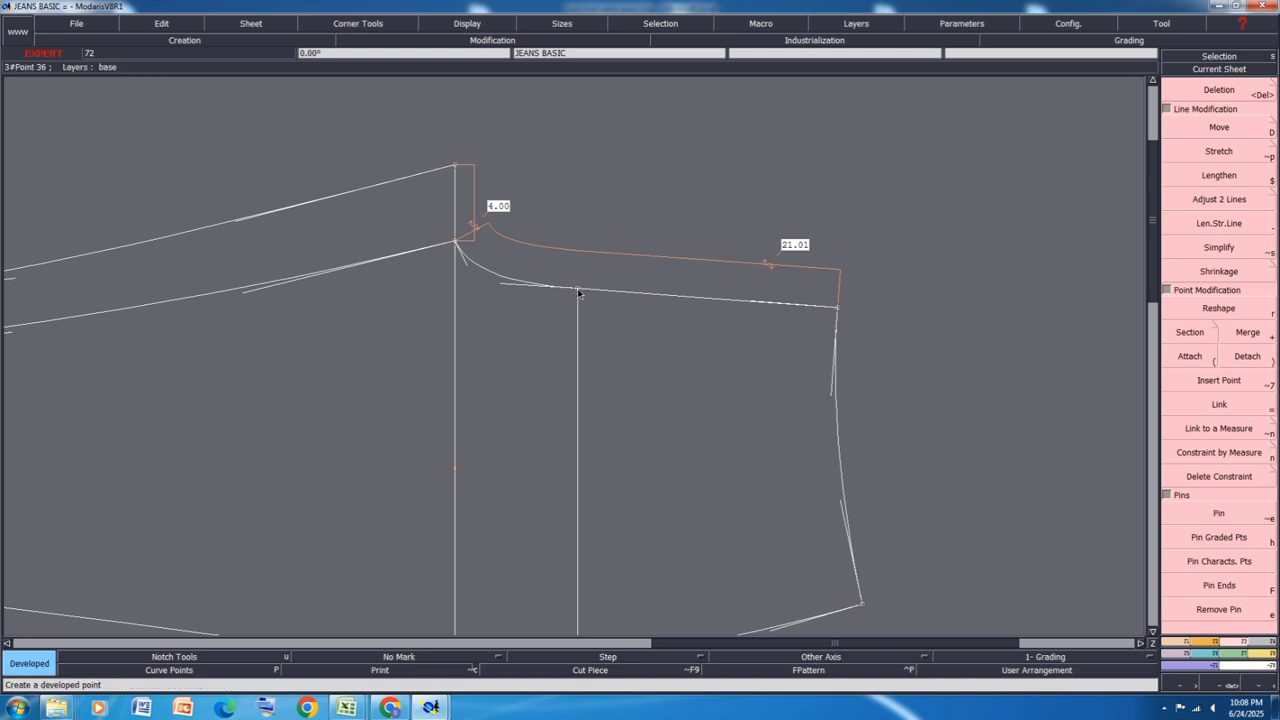
click(1183, 640)
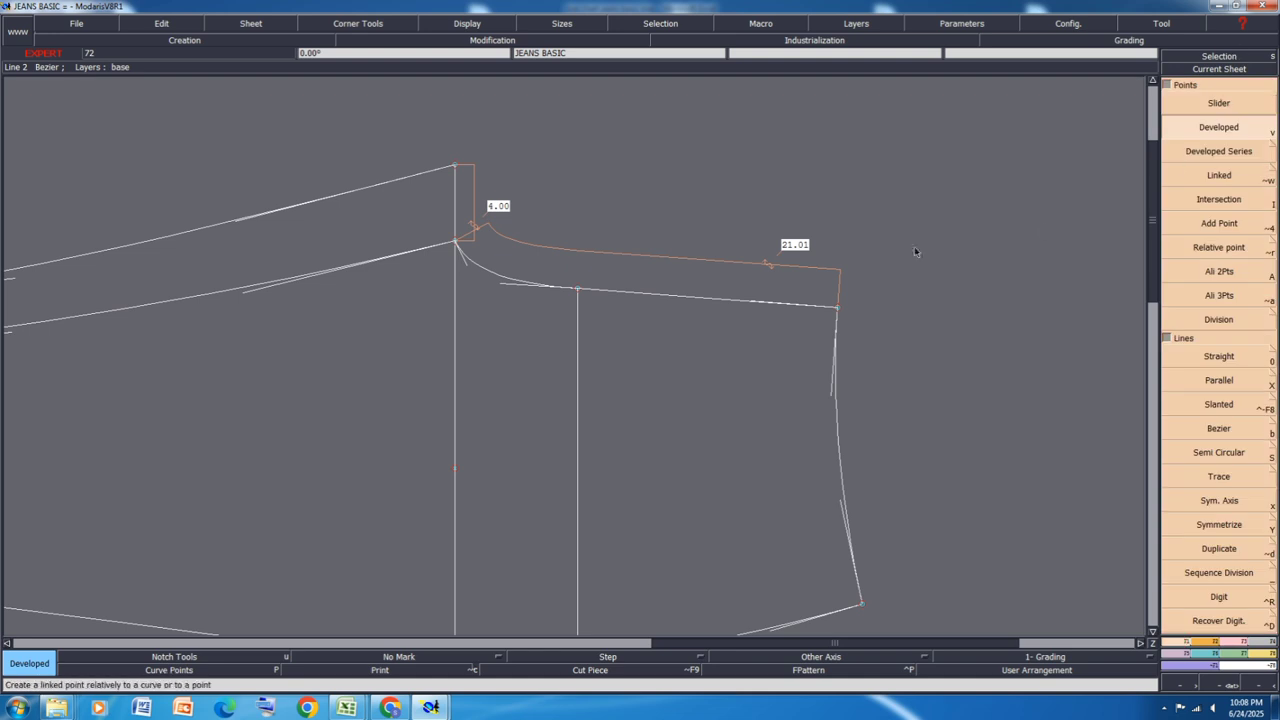
click(578, 290)
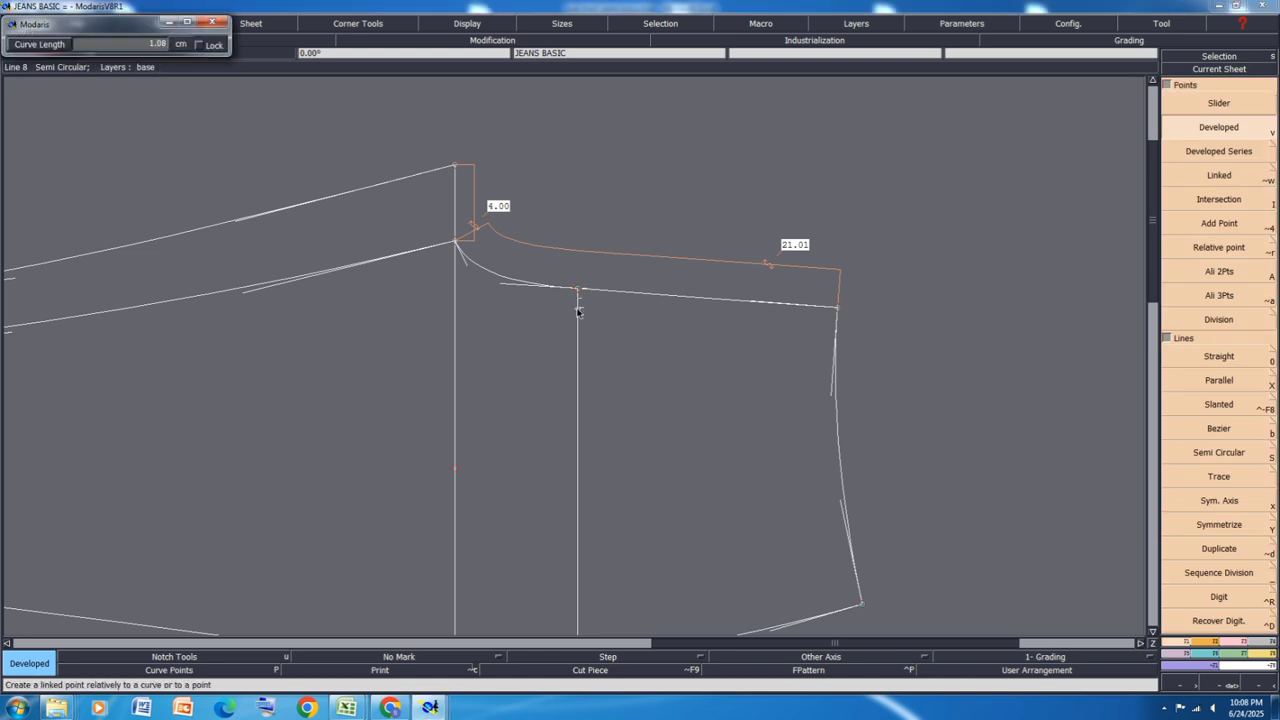
text(3)
text(.50)
key(Return)
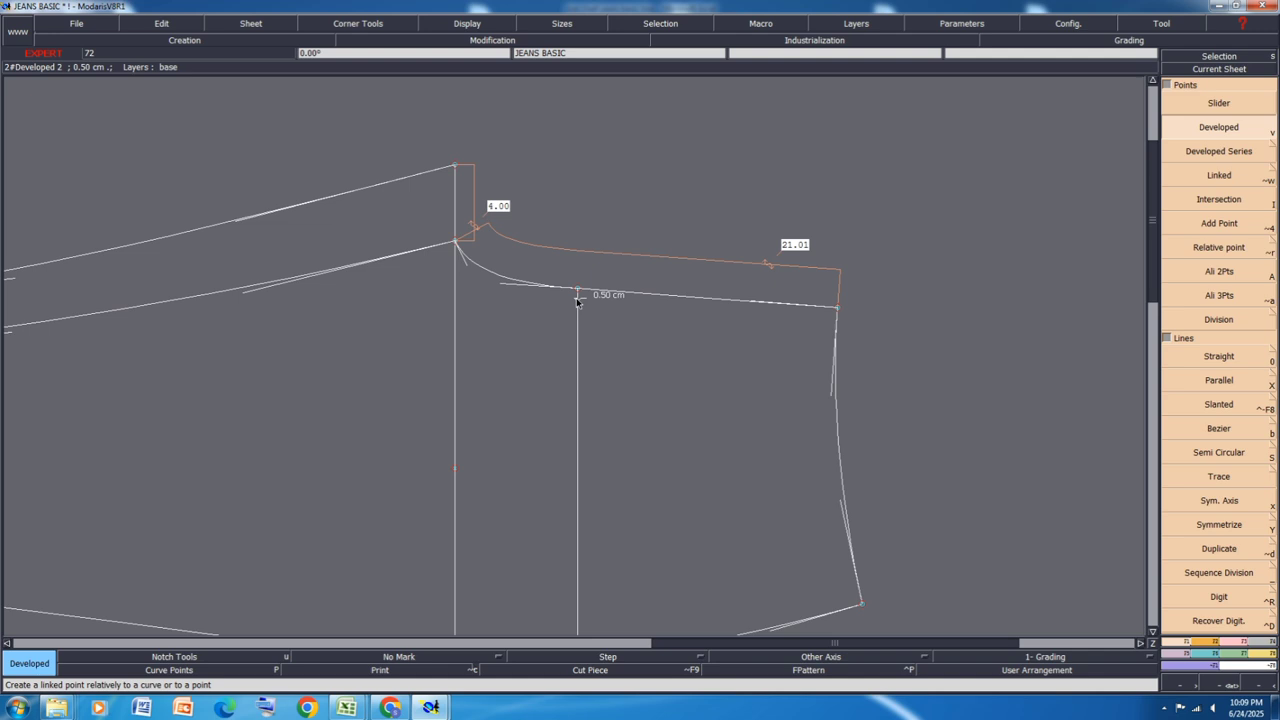
key(i)
click(577, 300)
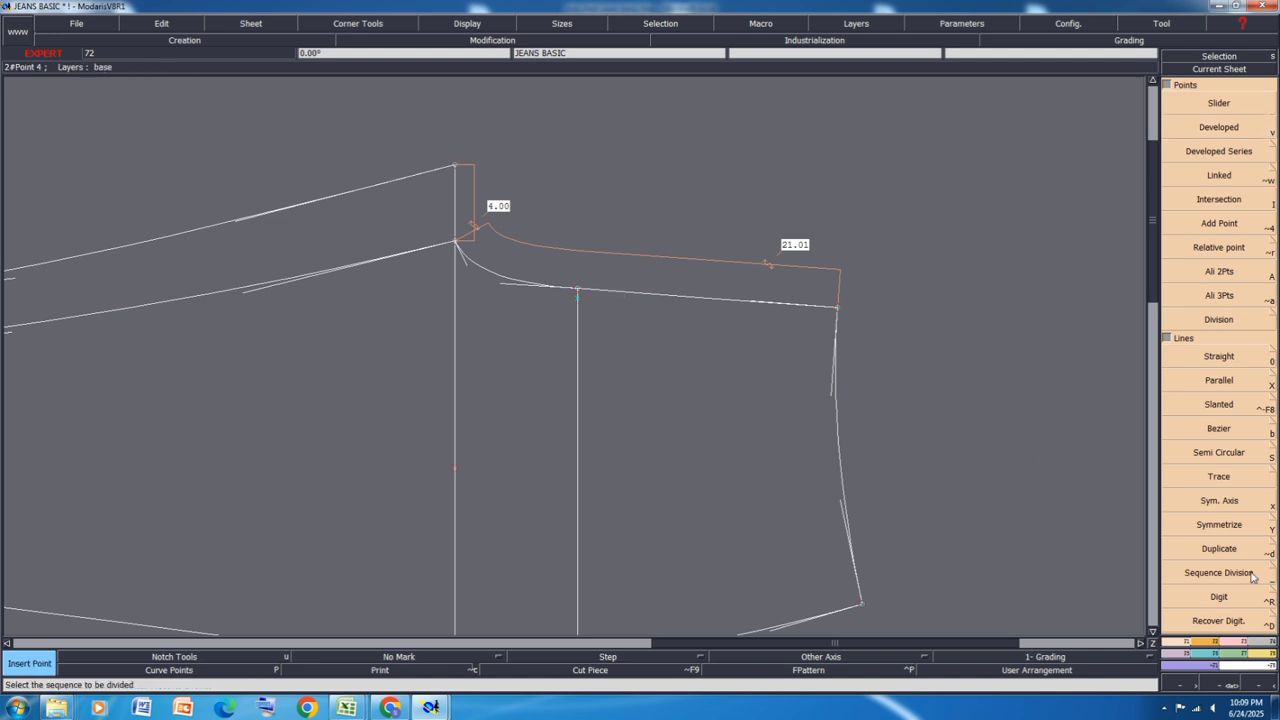
Step: Draw the back rise as a Bezier line from the back crotch tip through the new hip-line point to beyond the front waist
click(1235, 645)
click(1181, 642)
click(1219, 428)
click(455, 165)
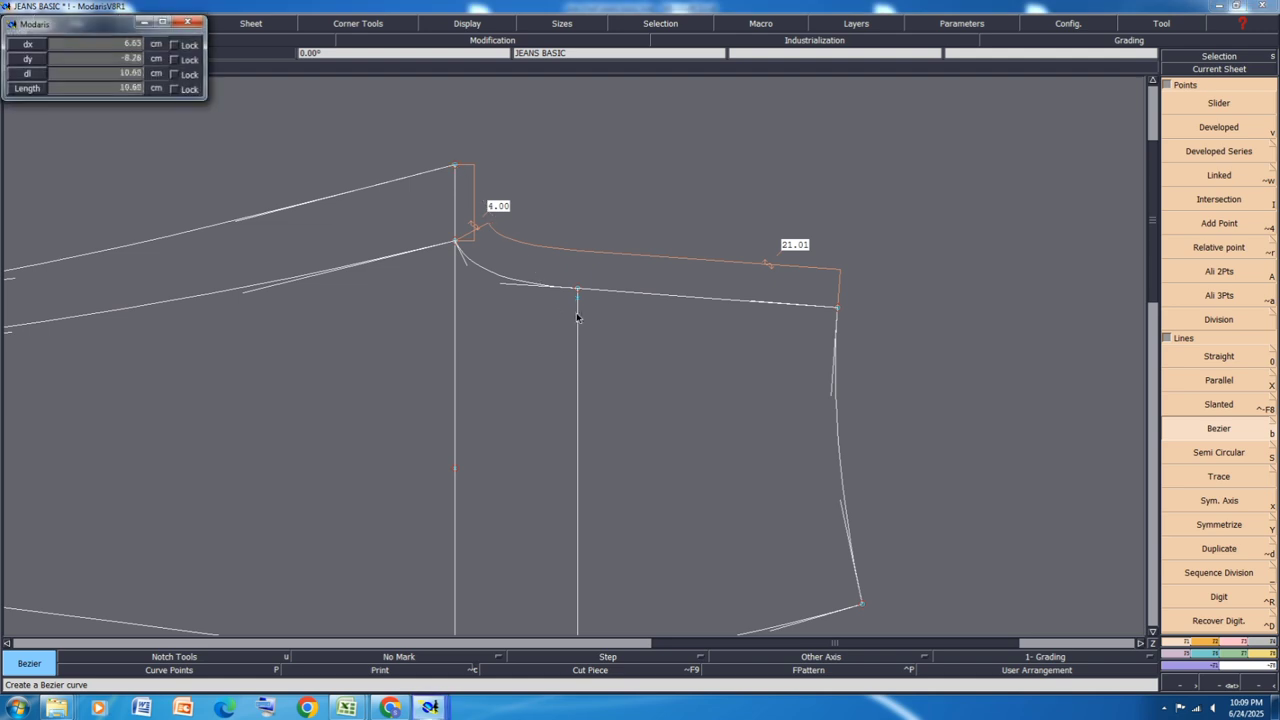
click(577, 292)
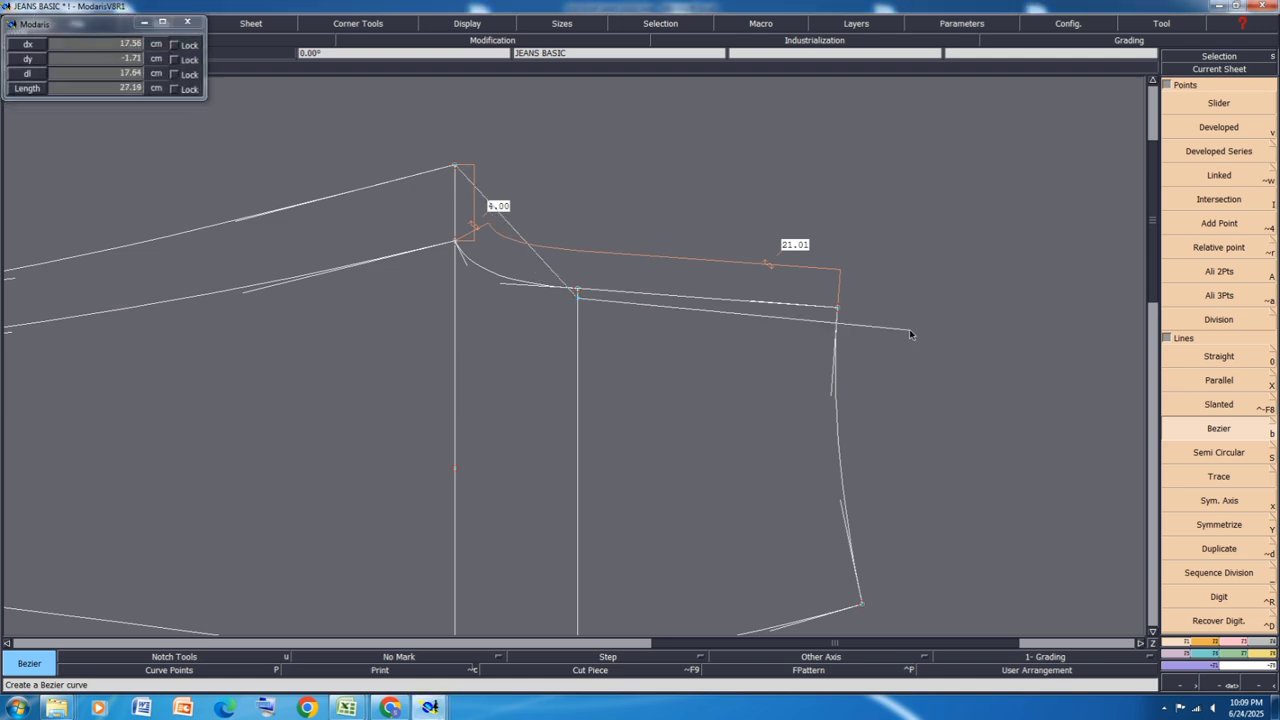
scroll(918, 328, down, 2)
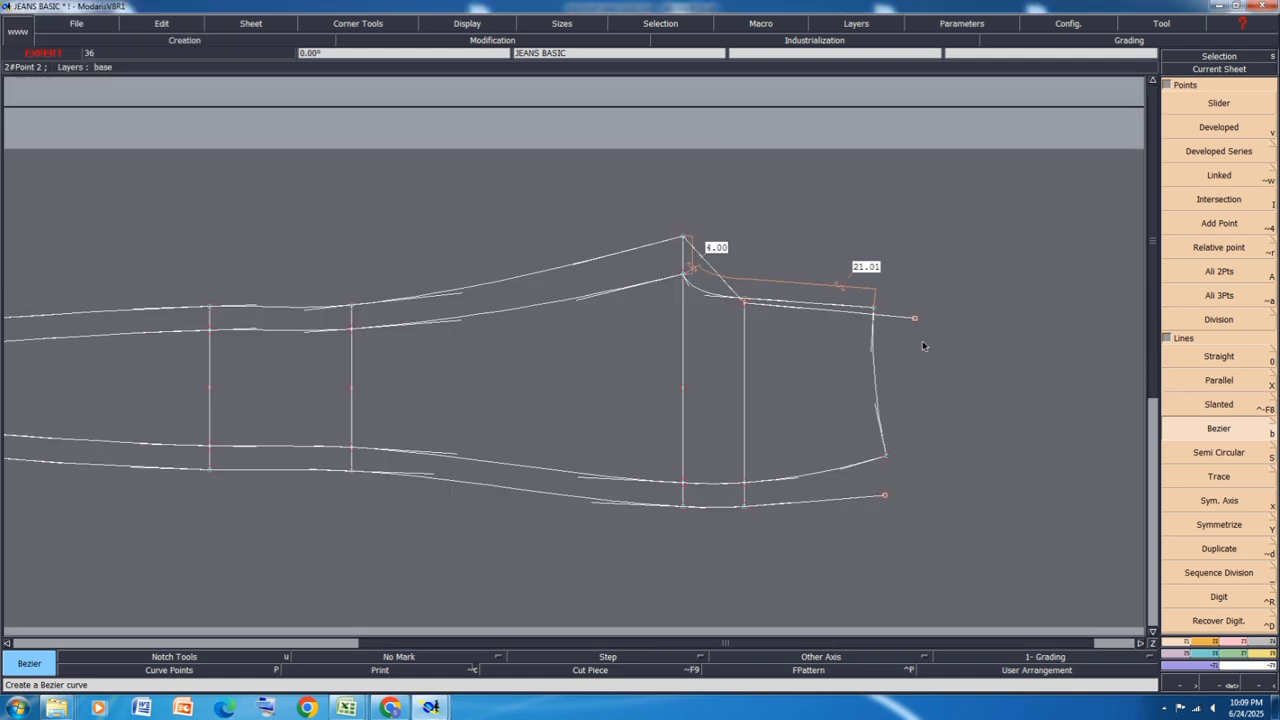
Step: Draw the back waistline from the back rise end to the back side waist point, and align that point with the front side waist point
click(916, 320)
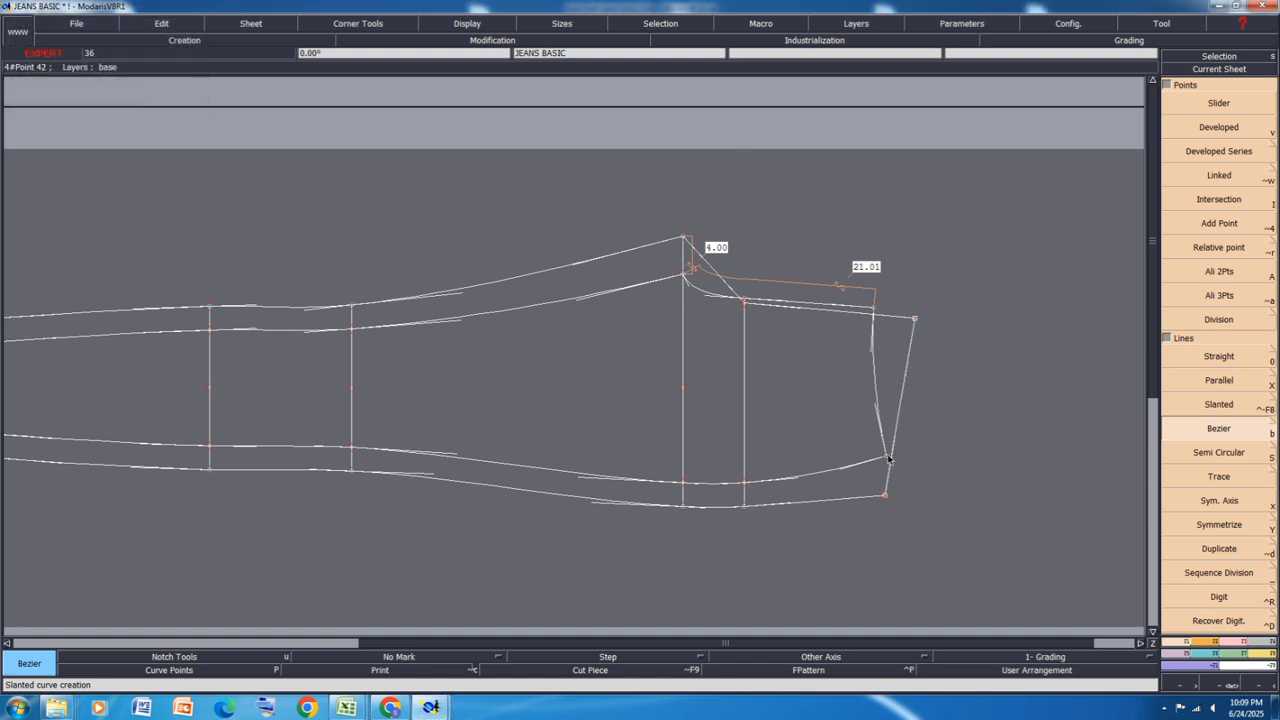
key(a)
click(885, 495)
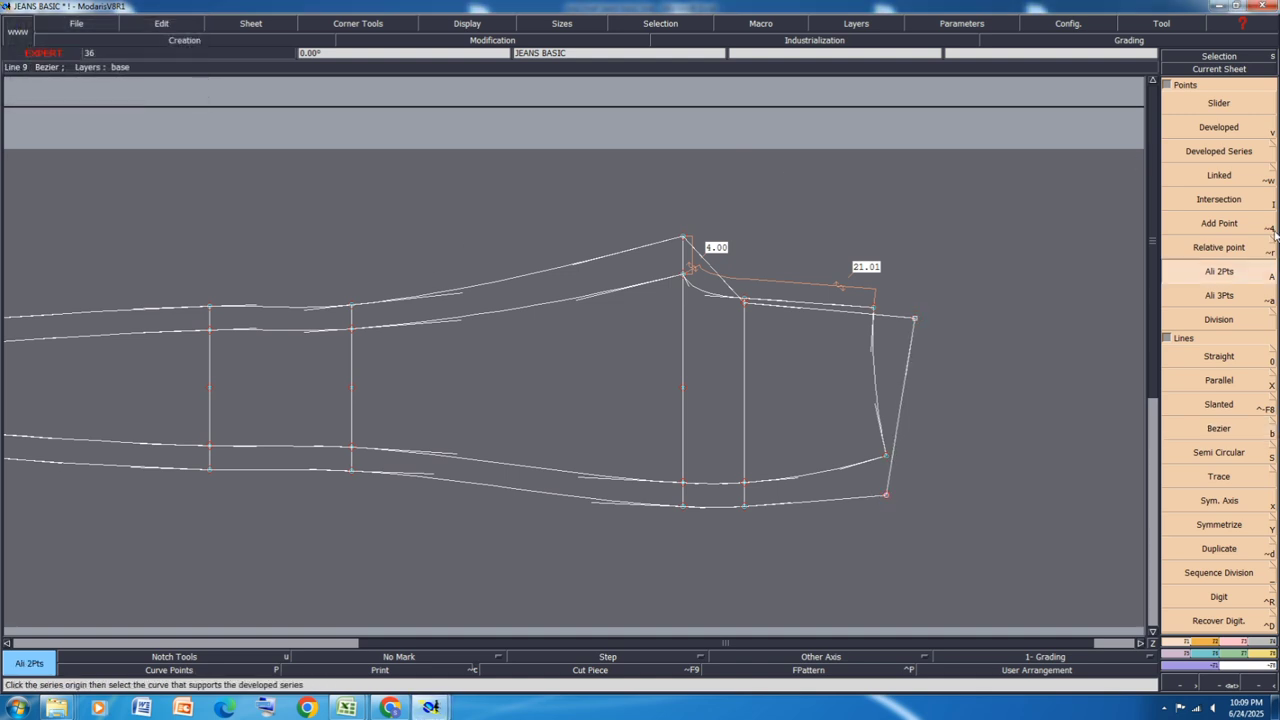
Step: Try to move the back side-seam point at the hip line with a 0.00 X shift, and undo the move
key(F2)
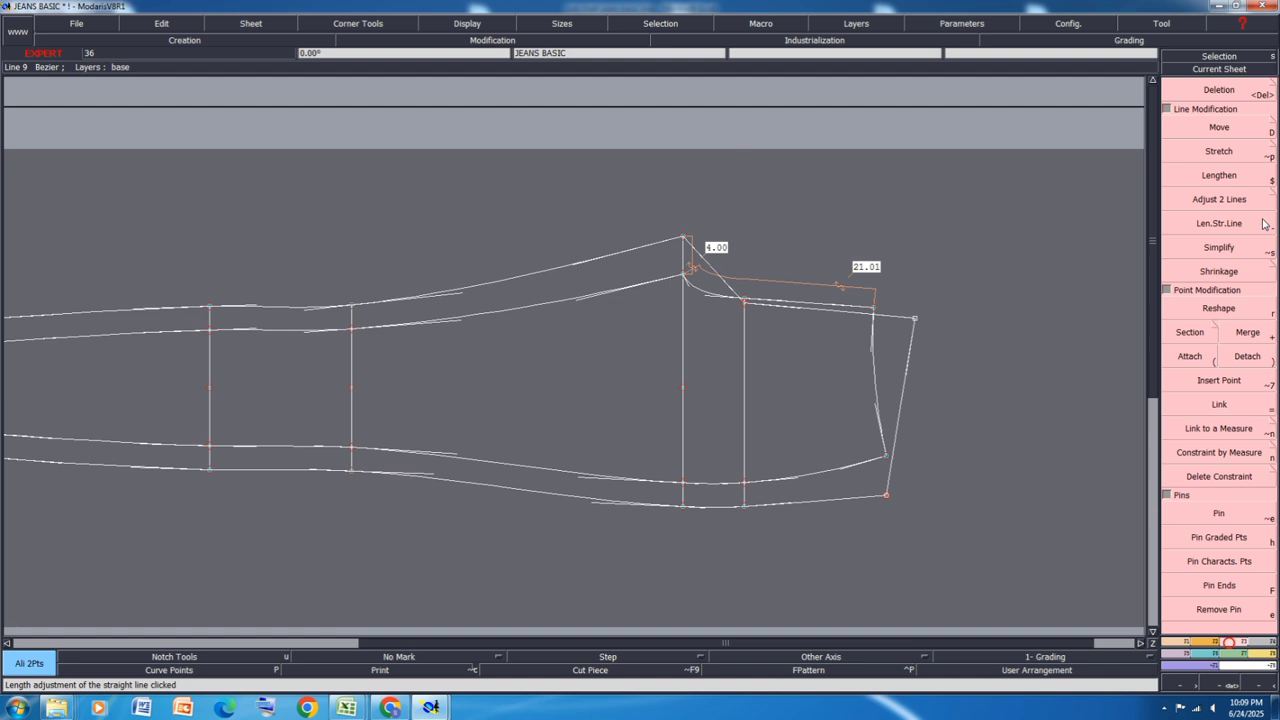
click(1218, 127)
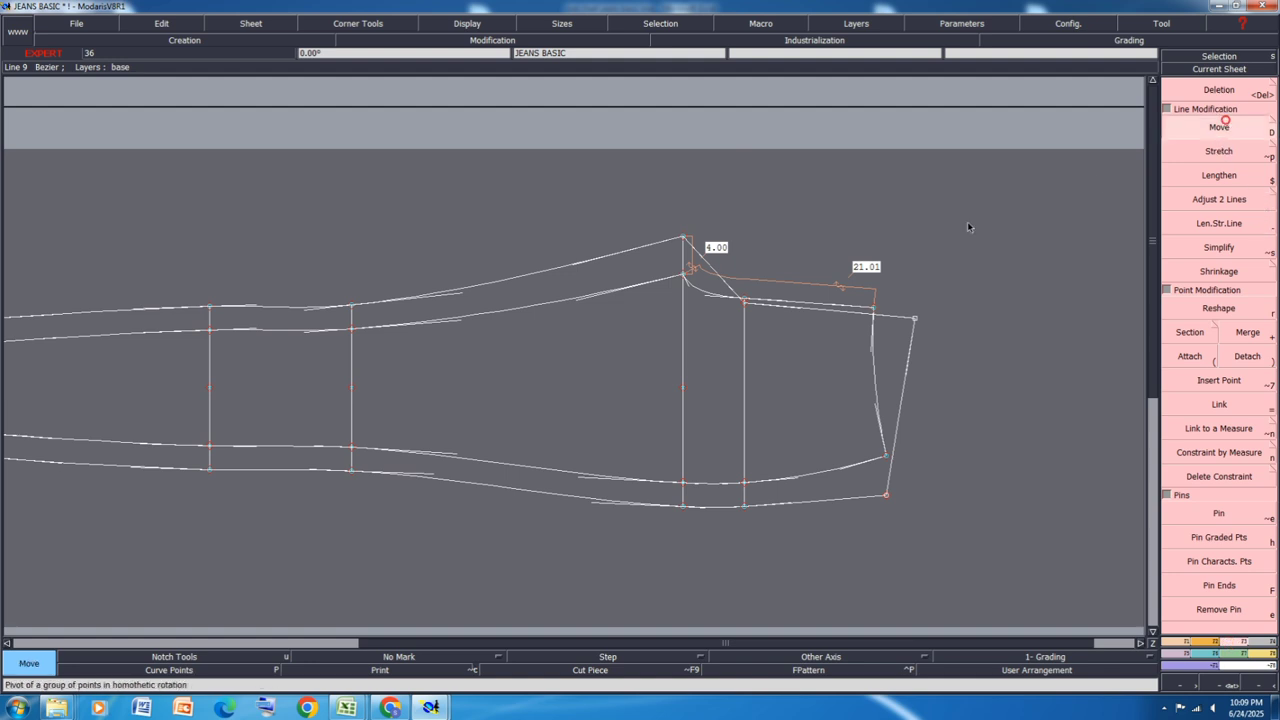
click(744, 510)
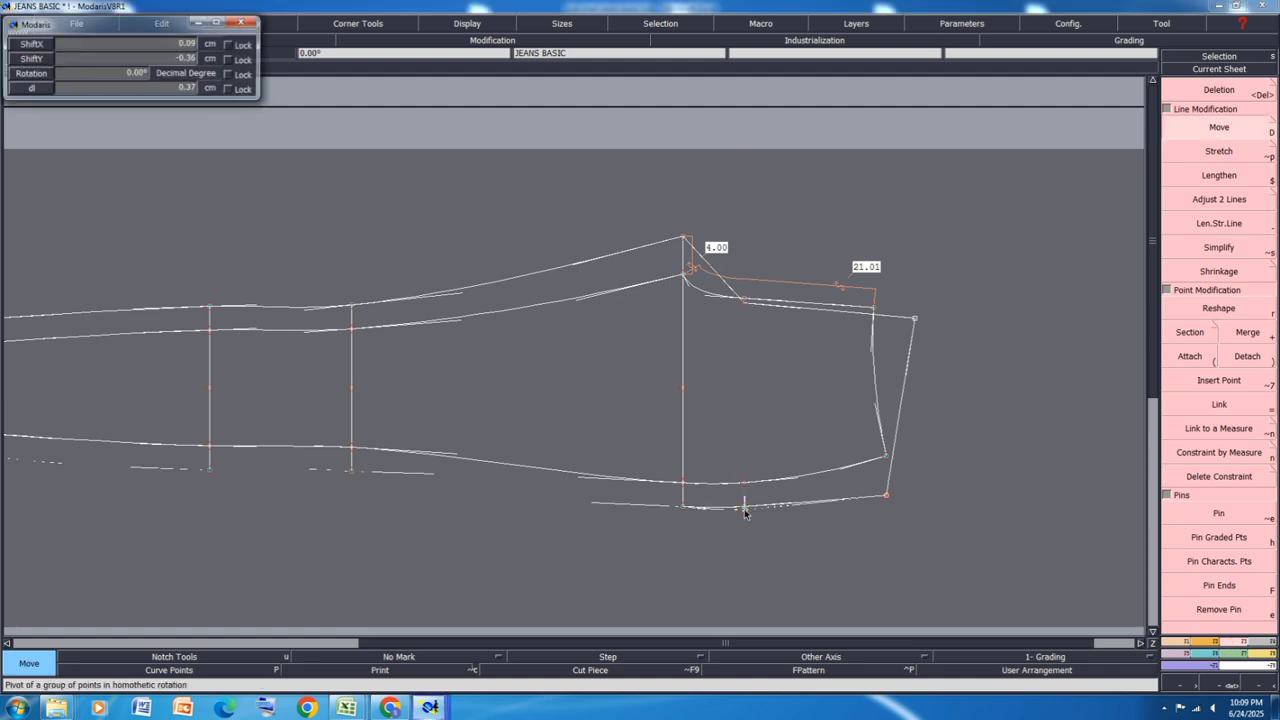
key(Tab)
text(1)
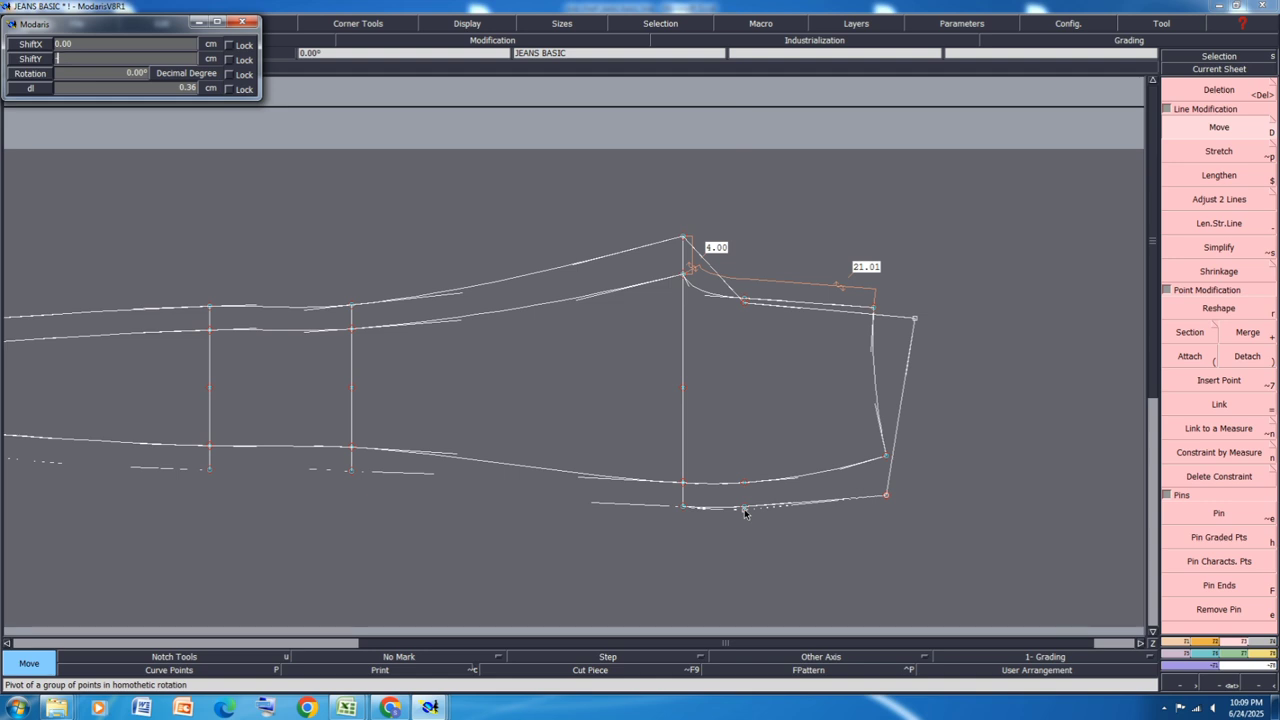
key(Return)
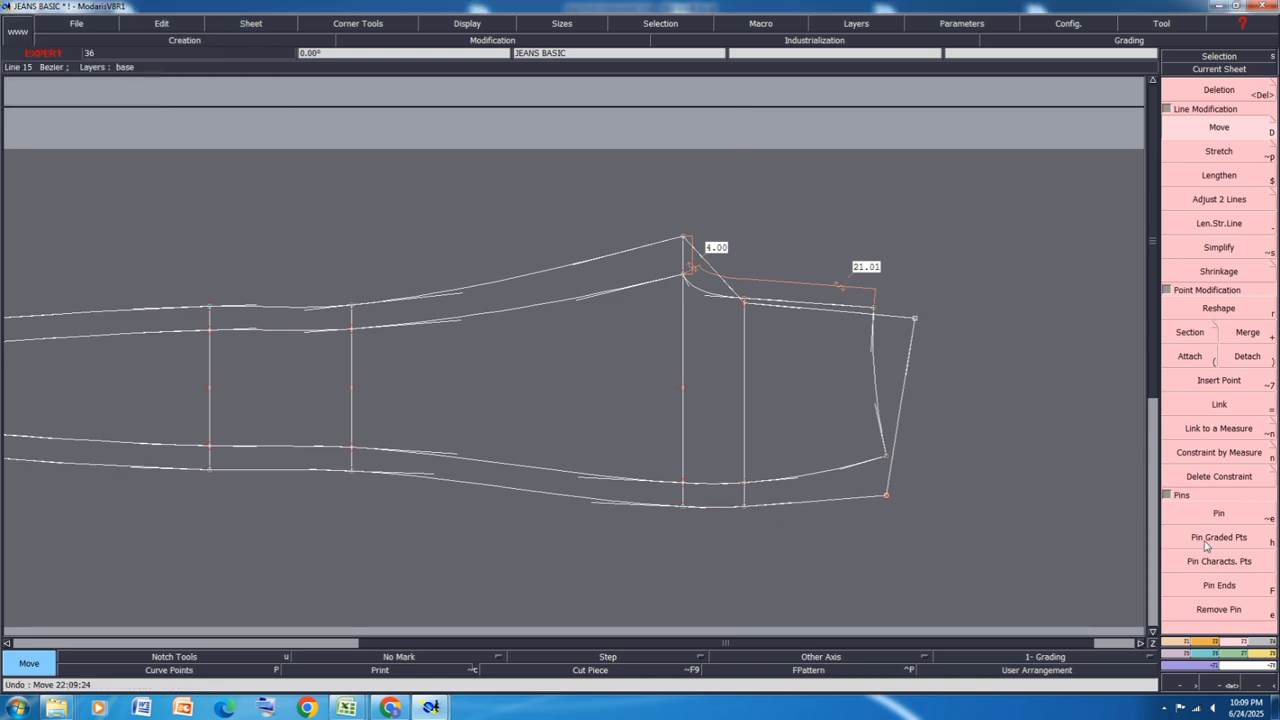
Step: Copy the combined front and back draft sheet twice, placing both copies below the original
scroll(940, 408, up, 1)
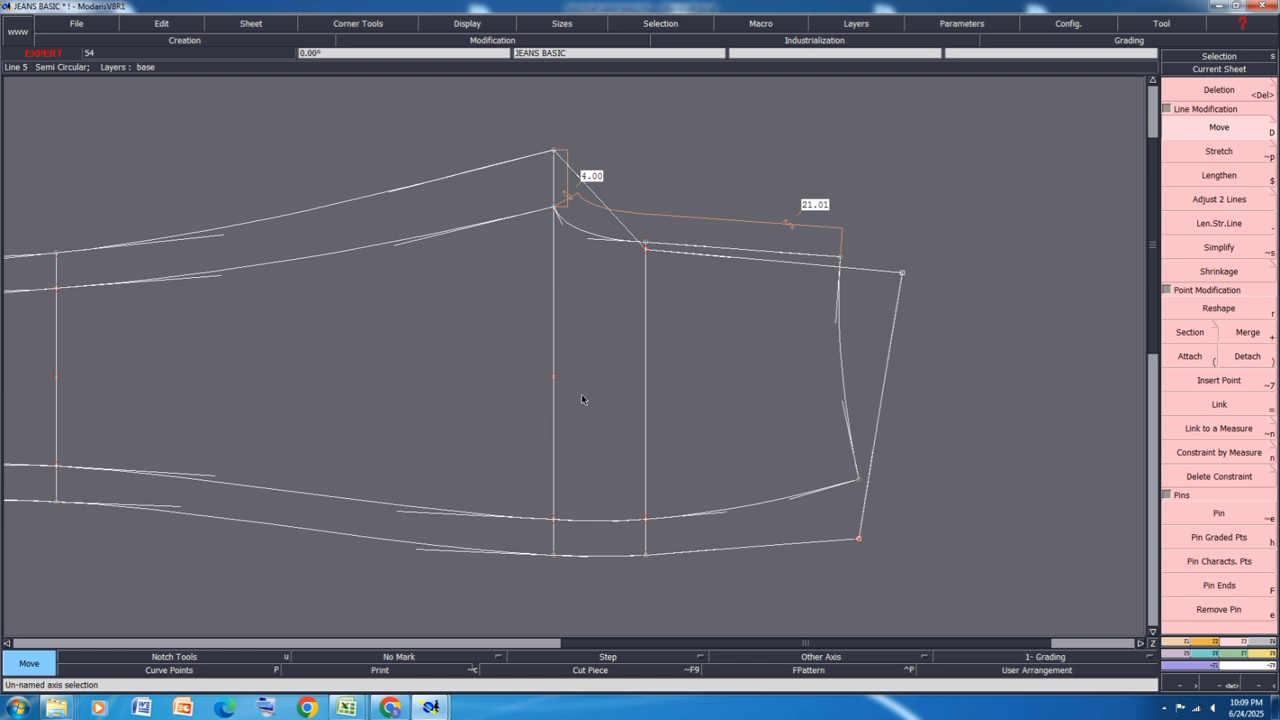
click(577, 435)
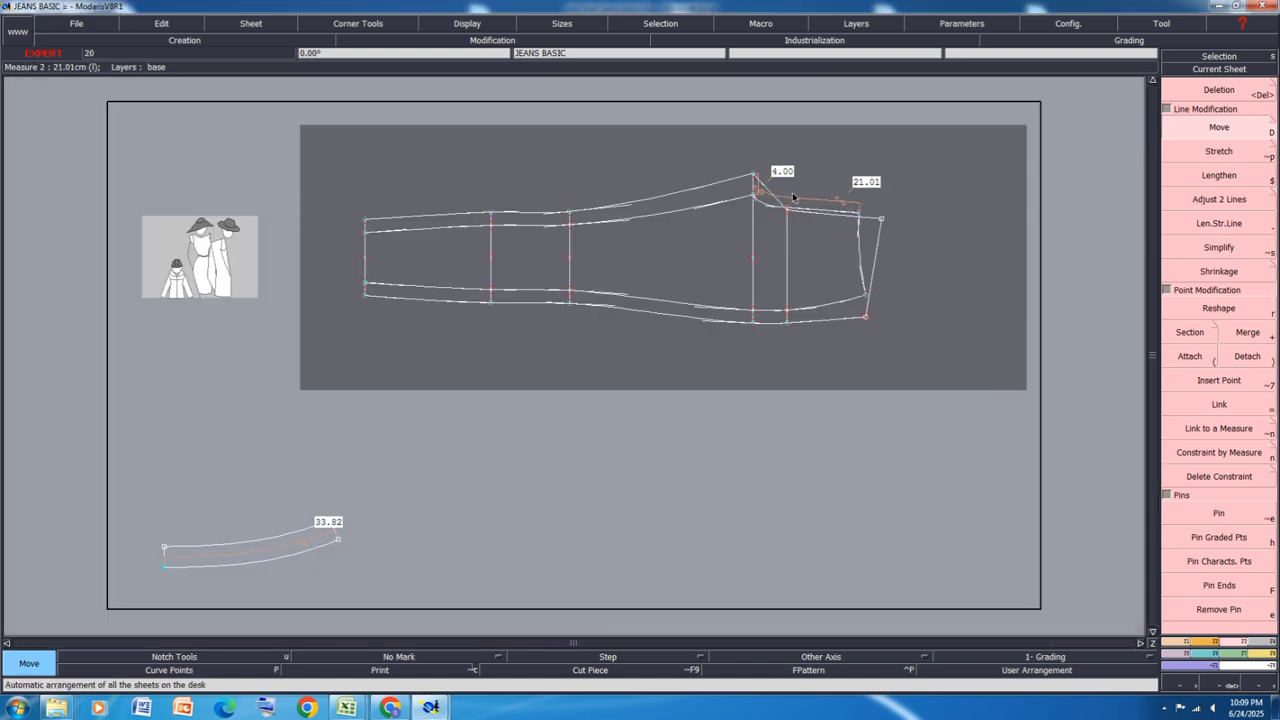
key(c)
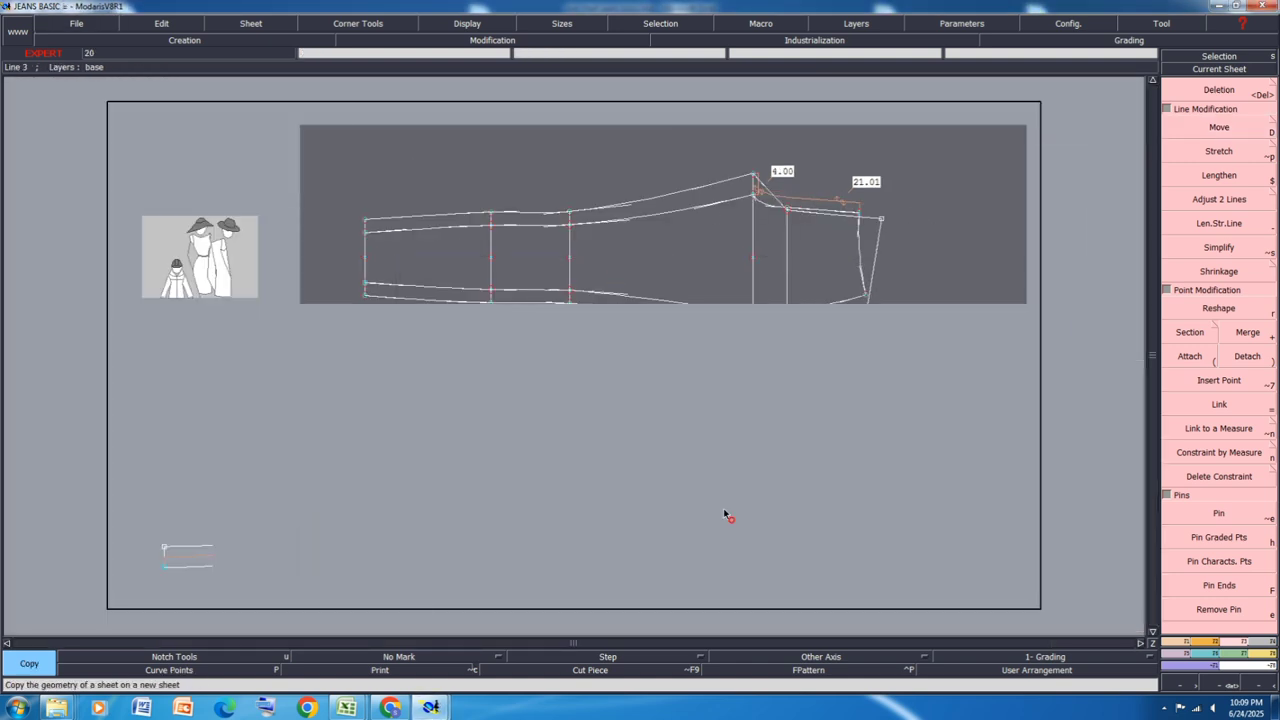
click(724, 514)
click(669, 248)
click(789, 596)
Step: Delete the original draft sheet and automatically arrange the remaining sheets on the desk
key(s)
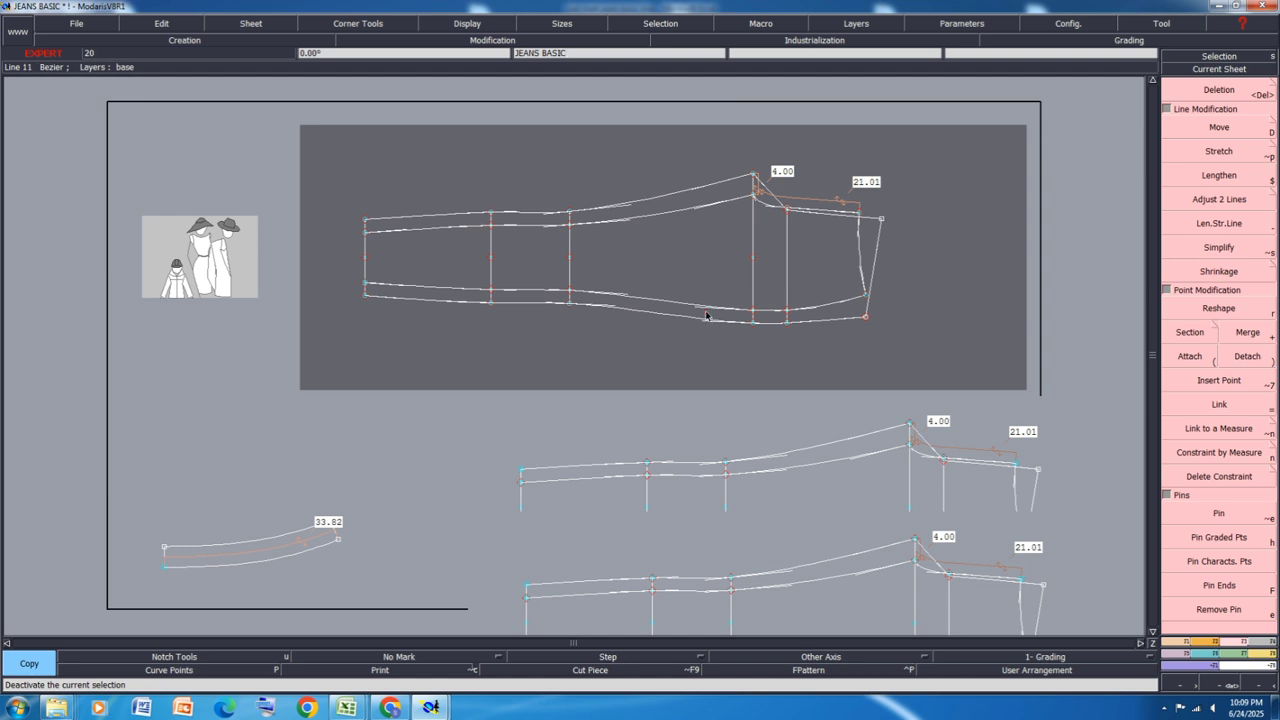
click(696, 264)
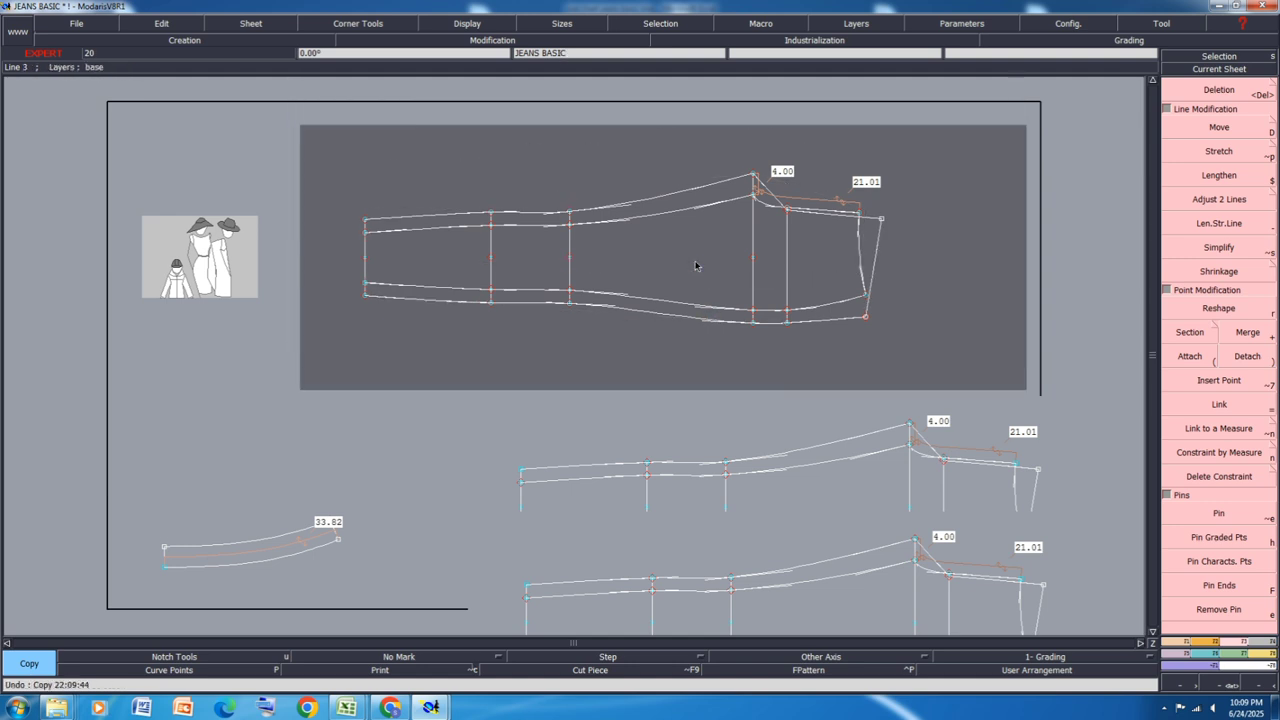
key(ctrl+Delete)
click(695, 258)
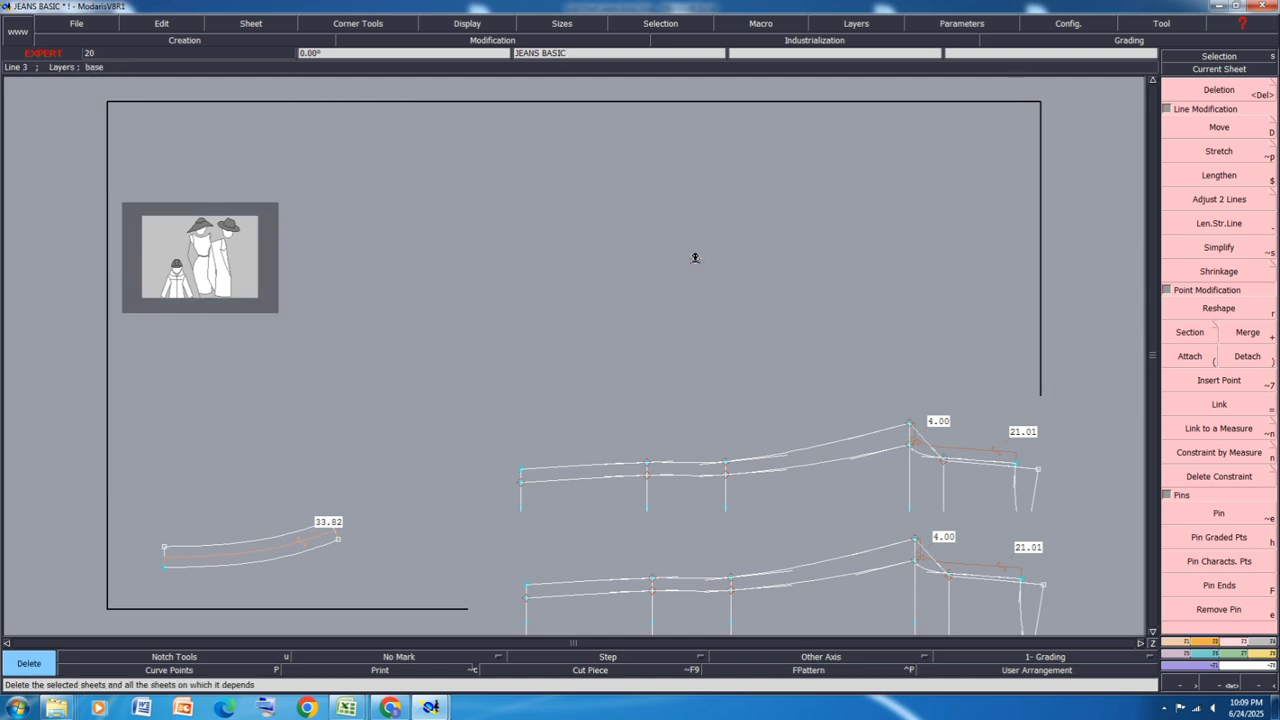
key(j)
Step: Delete the back inseam and back side seam curves from the JEANS BASIC3 copy
scroll(650, 337, up, 1)
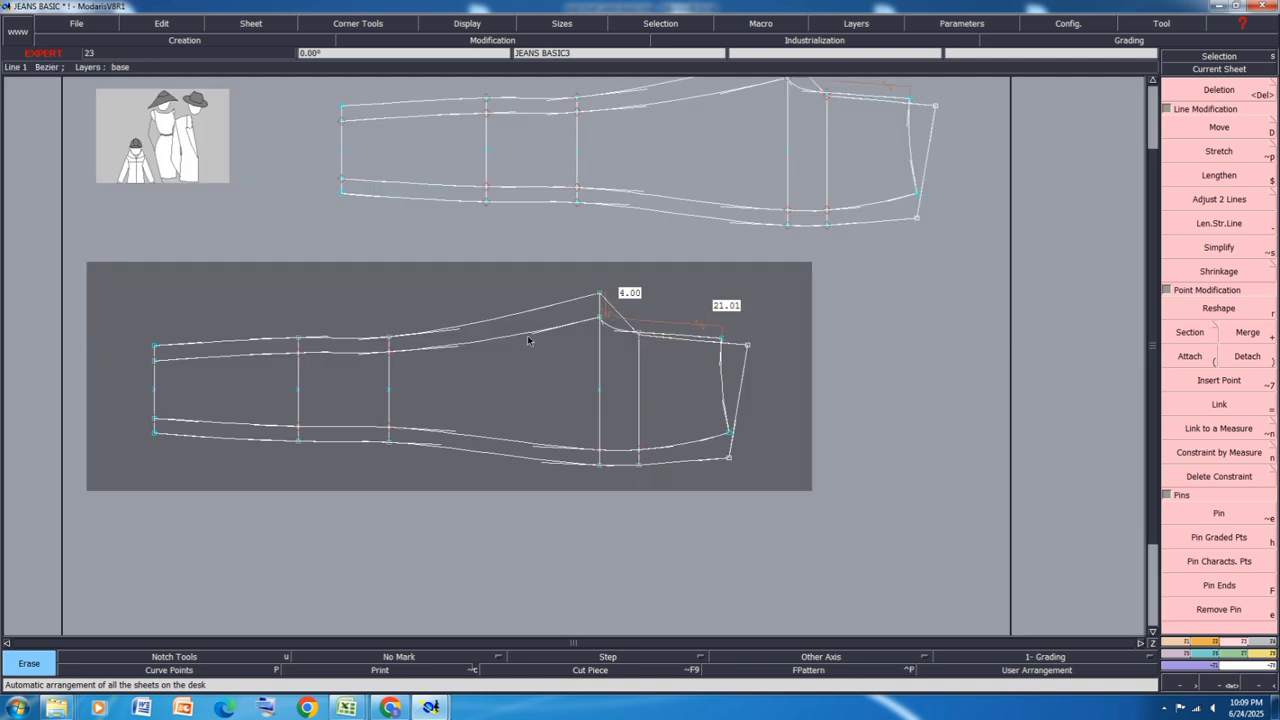
key(Delete)
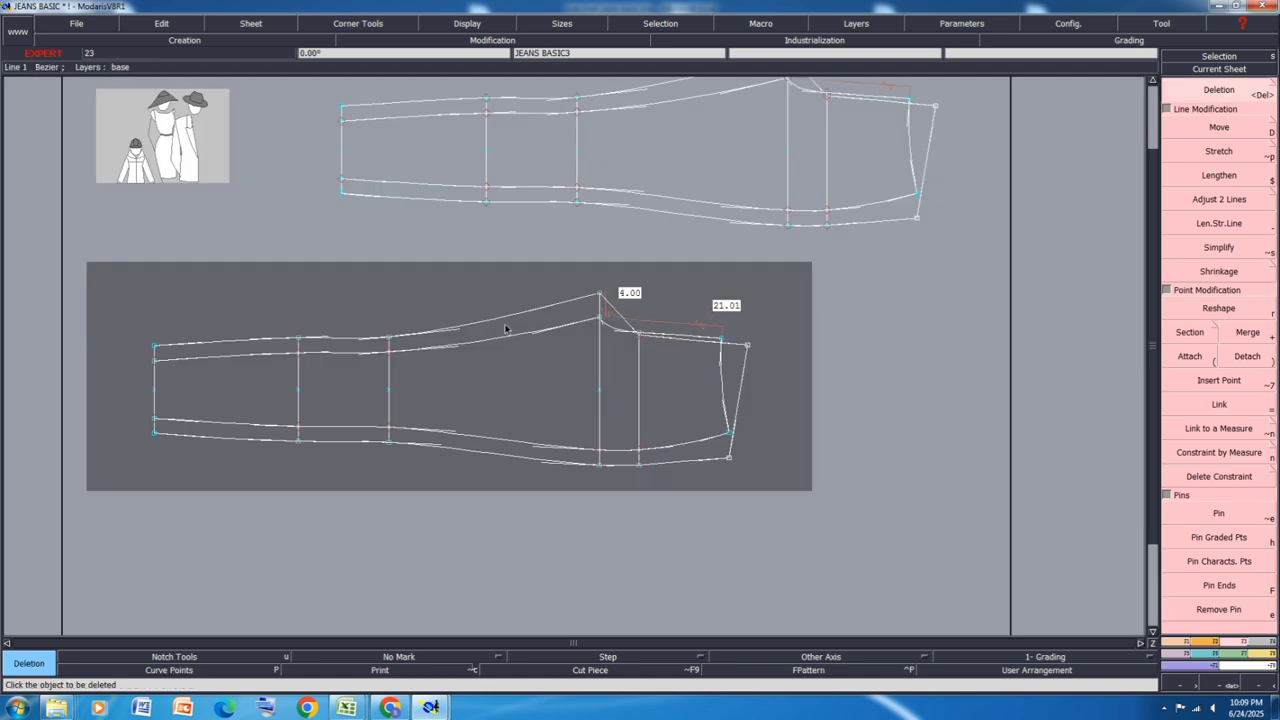
click(513, 317)
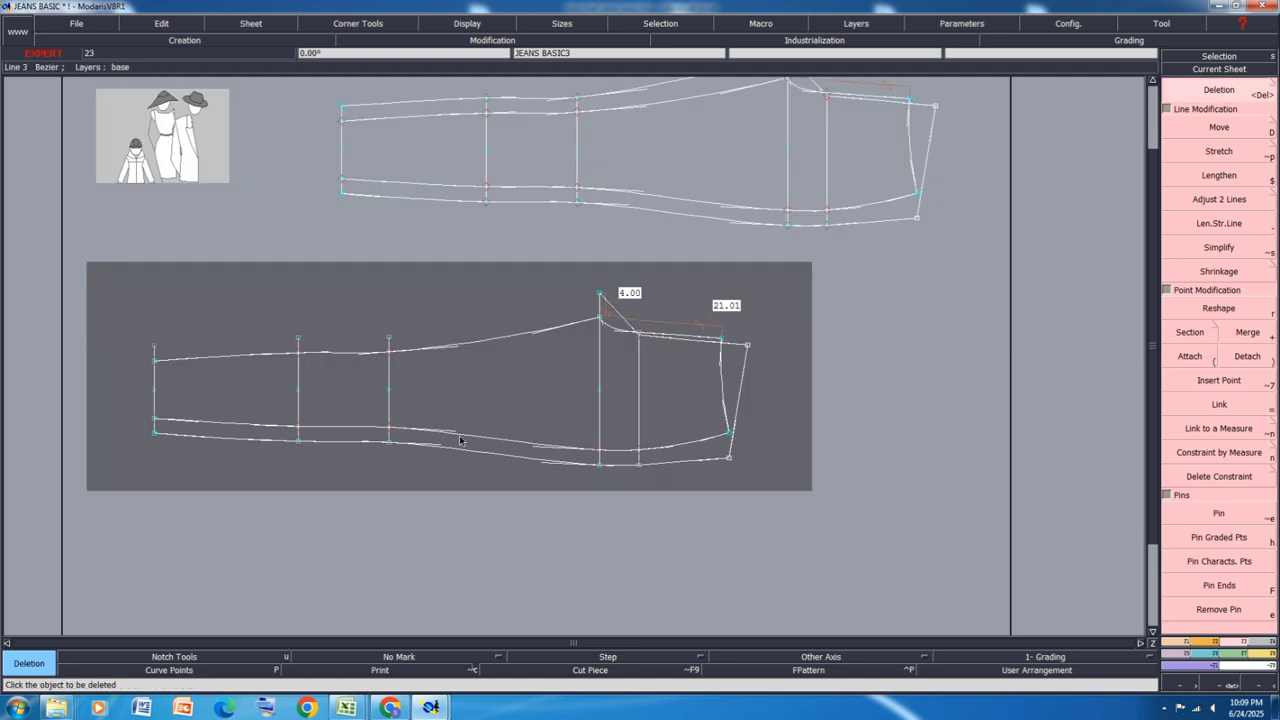
click(469, 451)
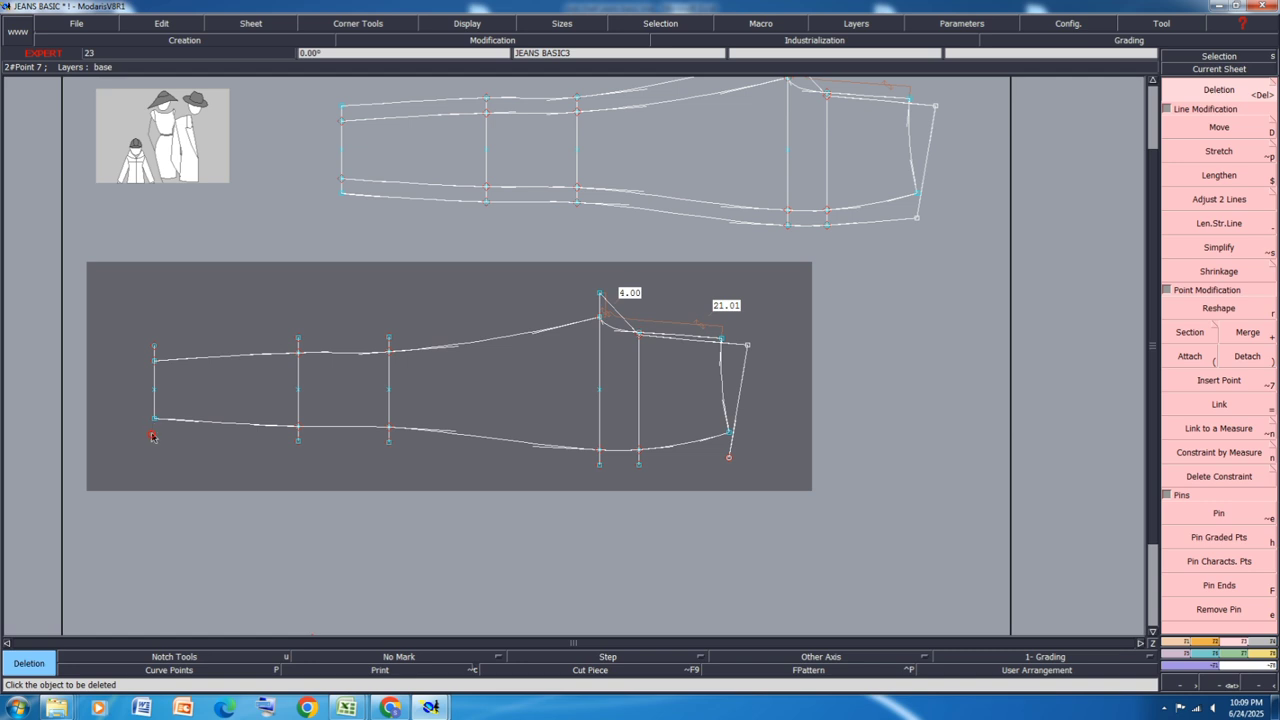
Step: Delete the leftover back end points of the hem and crossing lines that extend beyond the front leg outline
click(154, 345)
click(297, 338)
click(298, 439)
click(389, 337)
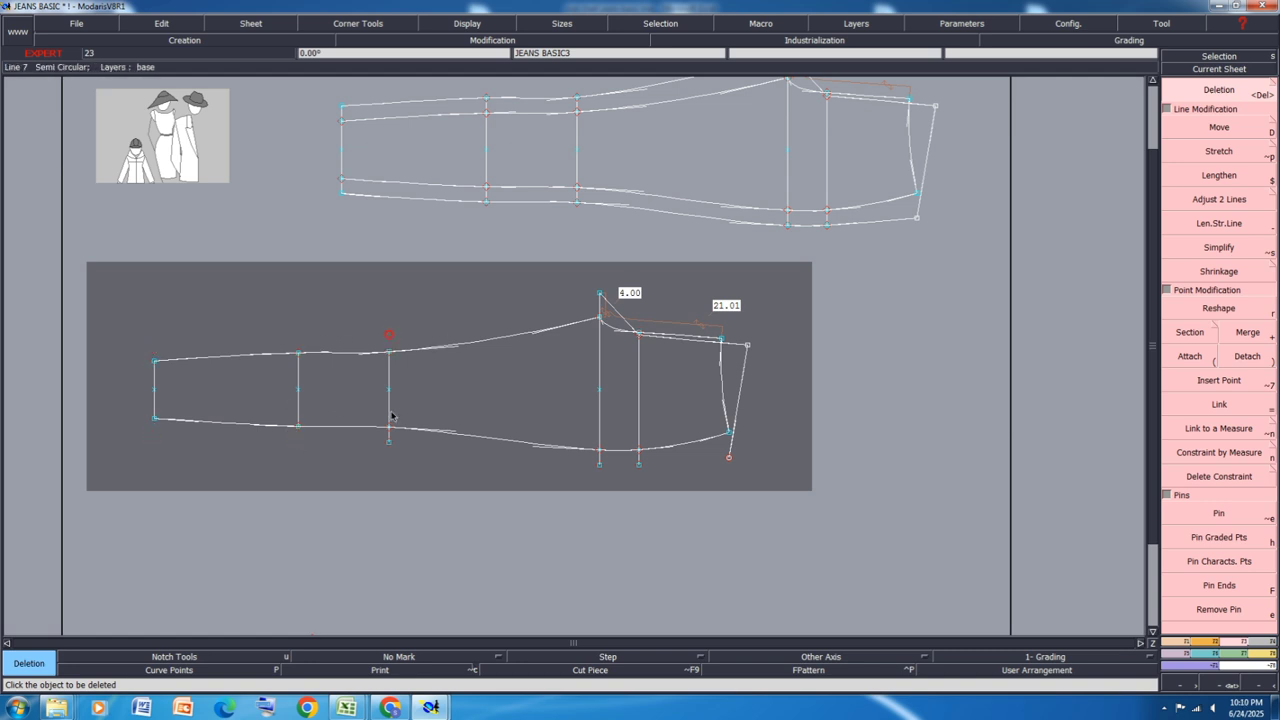
click(389, 440)
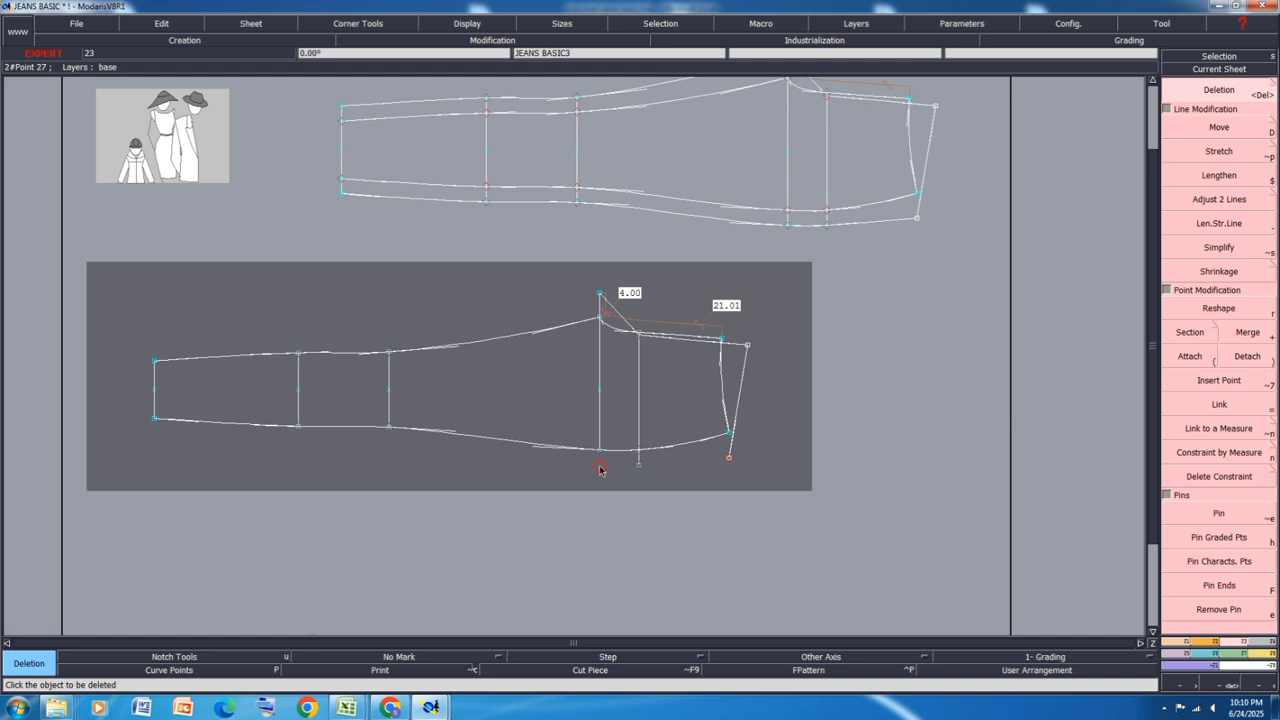
key(g)
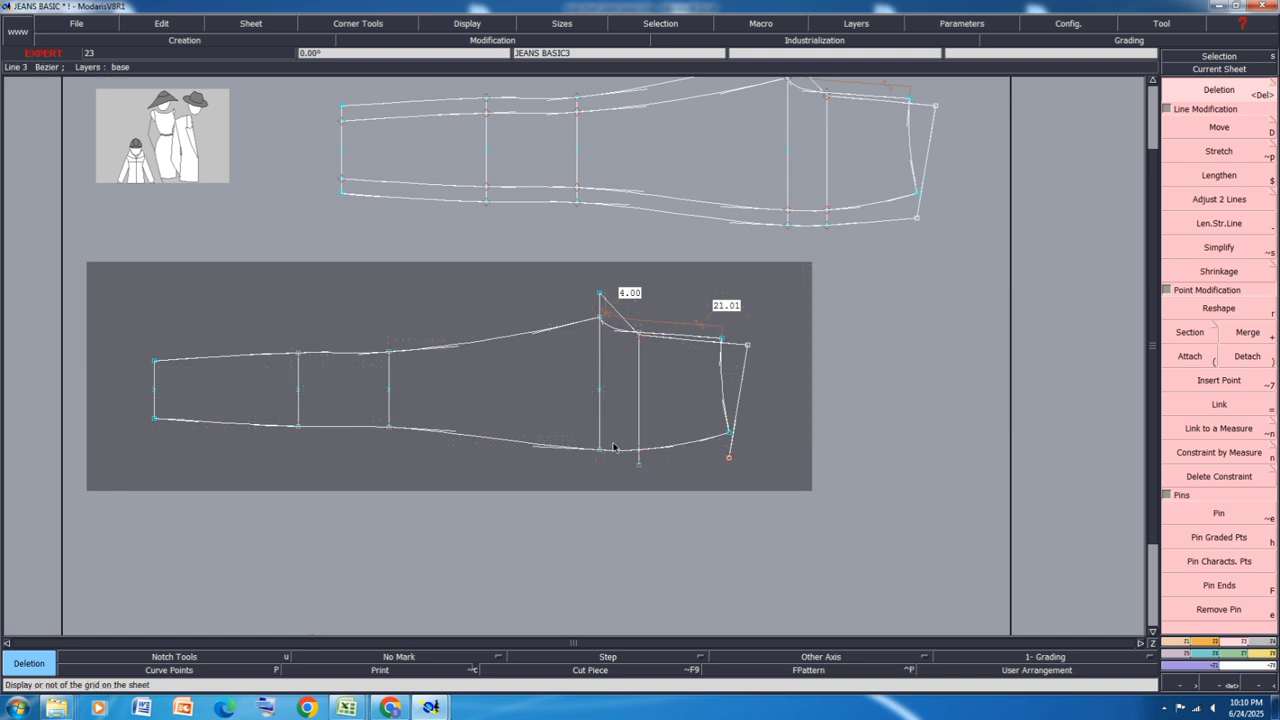
Step: Remove the remaining back crotch, rise and waist geometry from the front leg sheet and hide the curve handles
click(600, 293)
key(h)
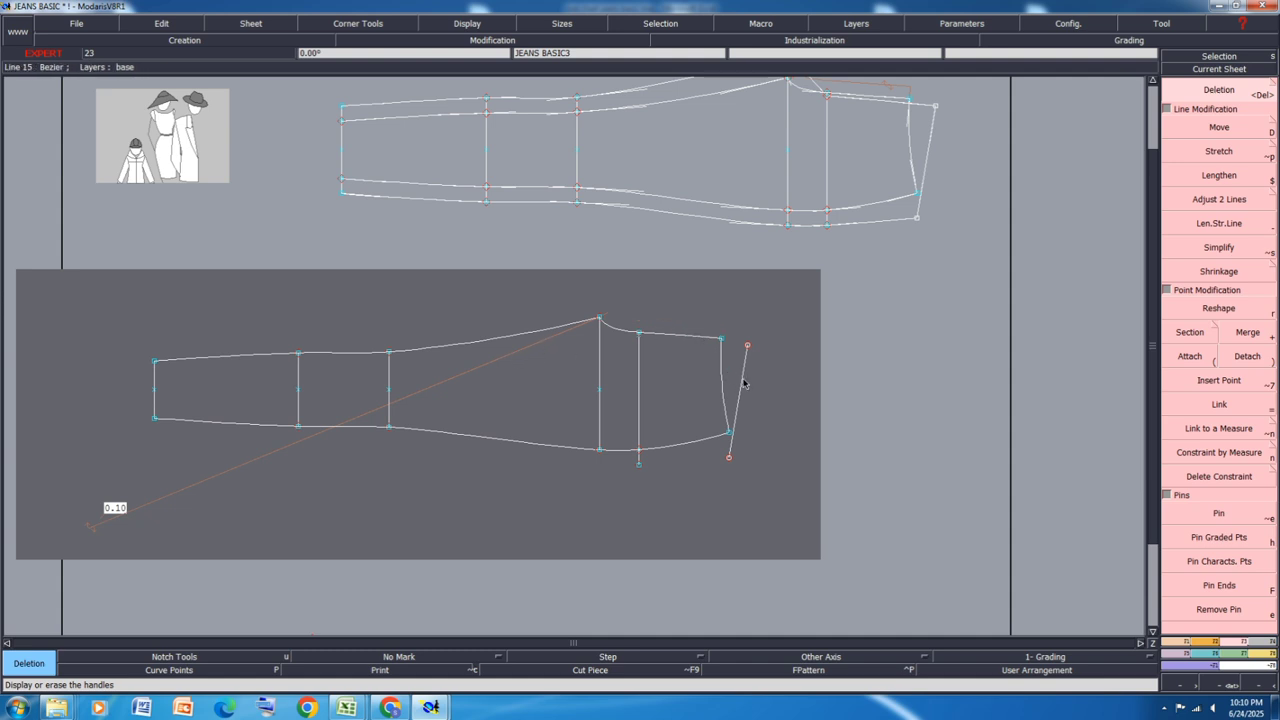
click(269, 458)
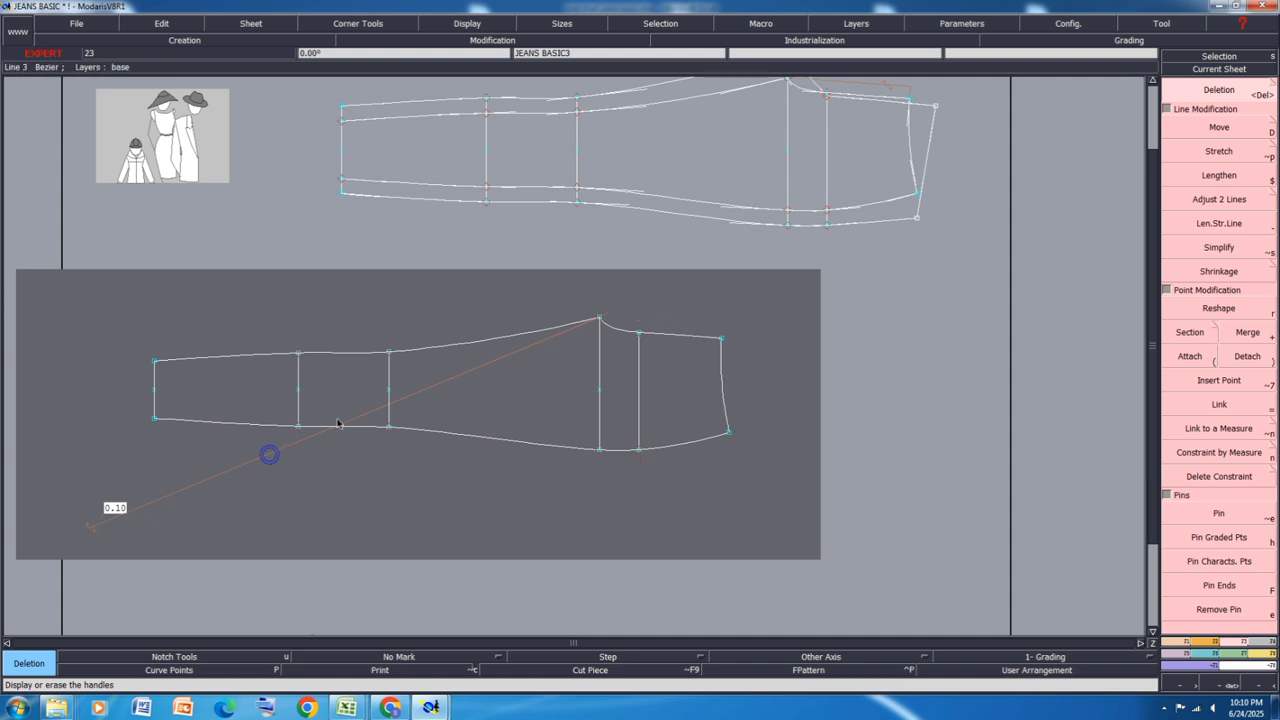
Step: Copy the isolated front leg onto a new sheet and delete the sheet it was copied from
key(c)
click(403, 393)
click(739, 503)
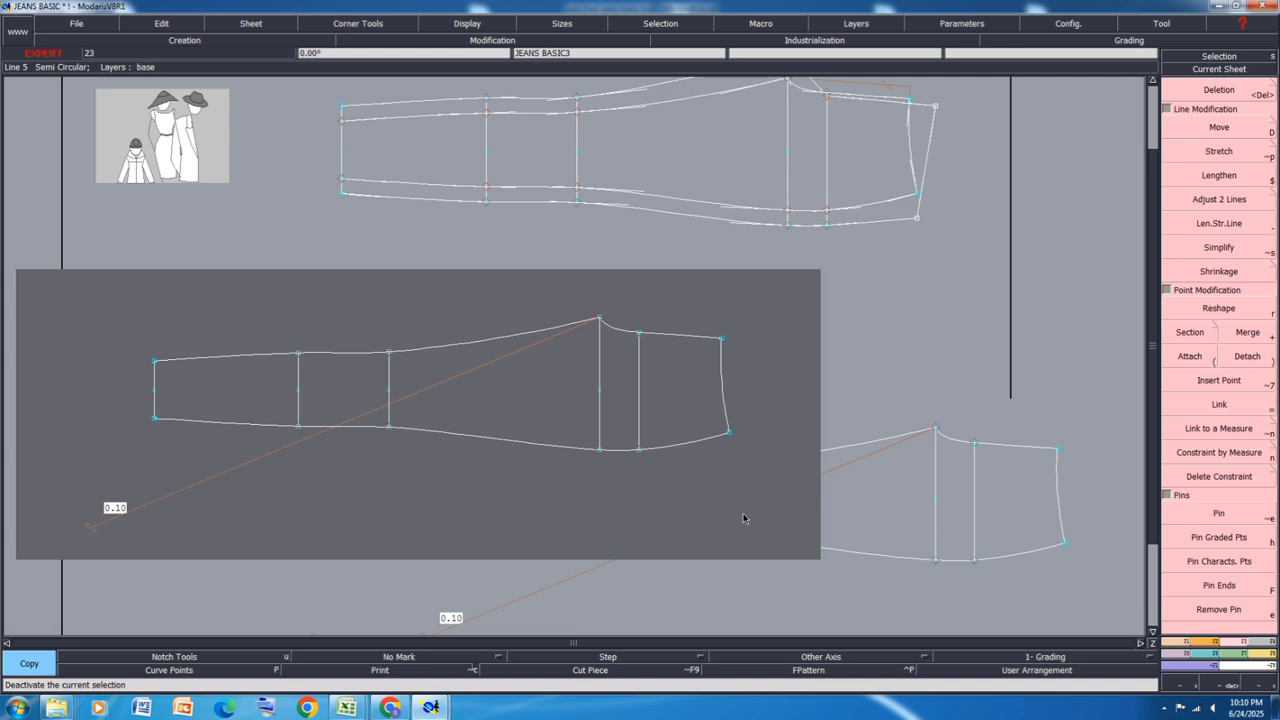
key(Delete)
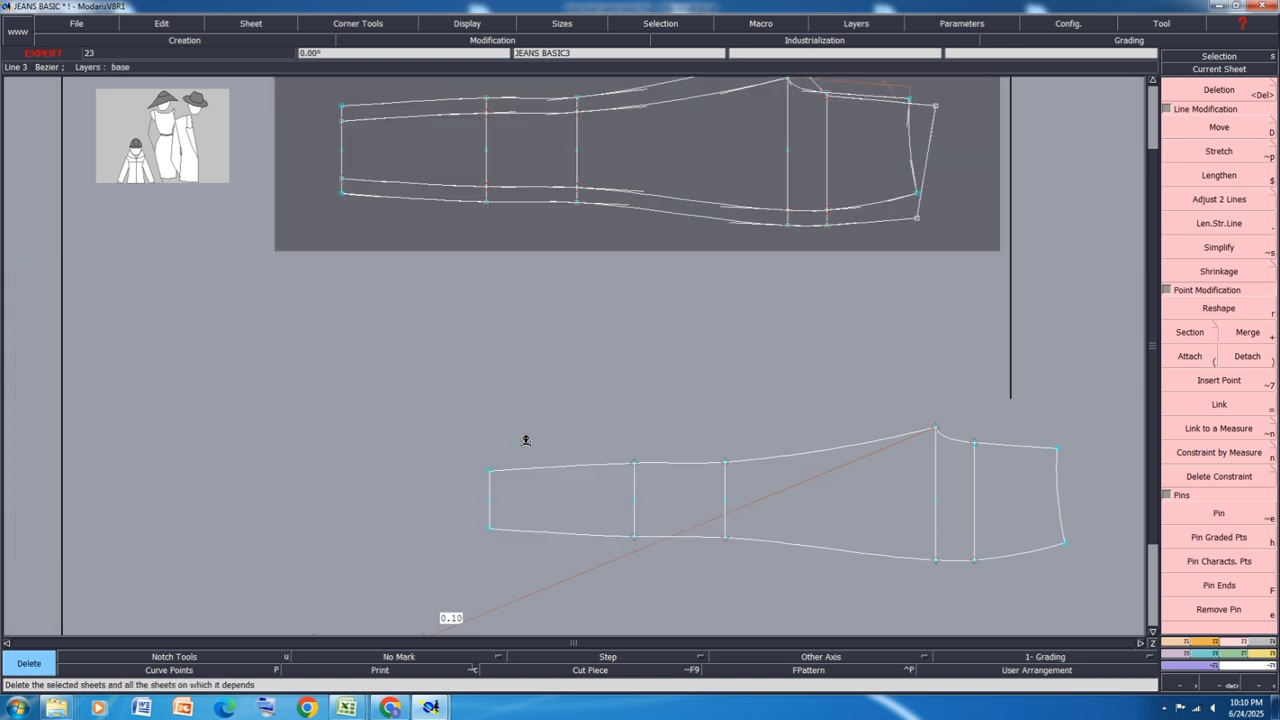
click(525, 440)
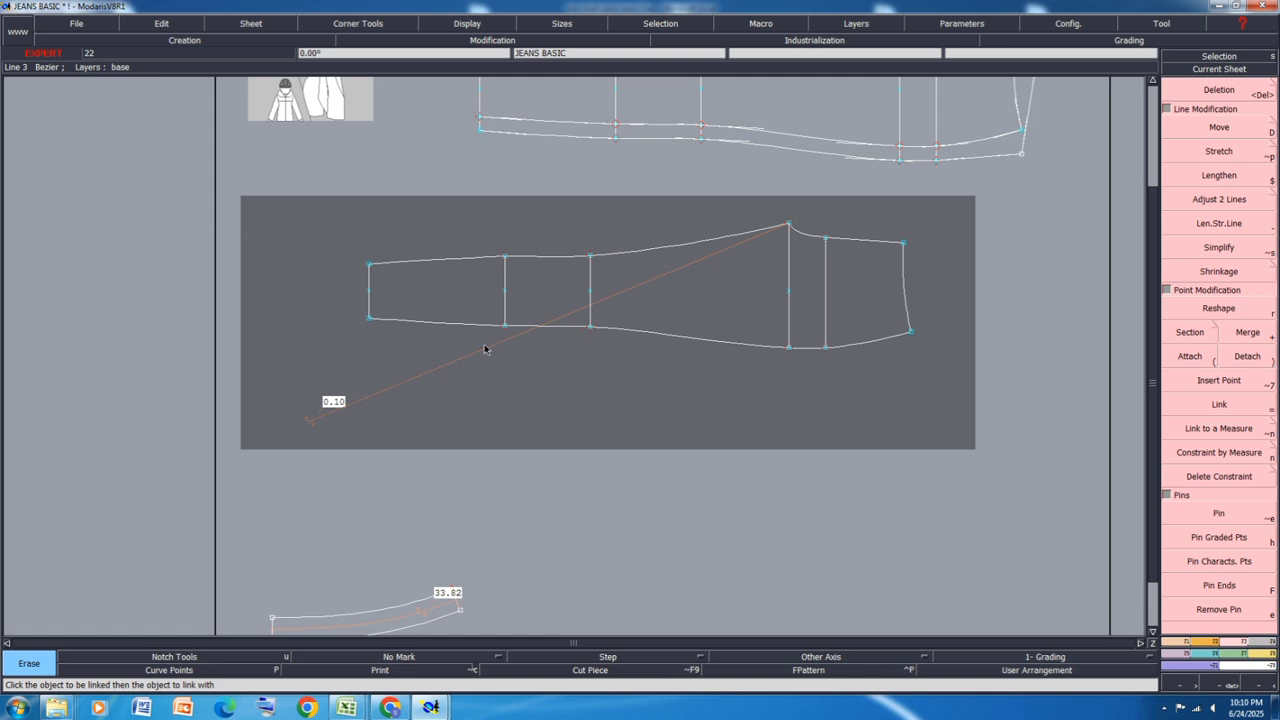
Step: Delete the leftover 0.10 measurement from the isolated front leg sheet
key(Delete)
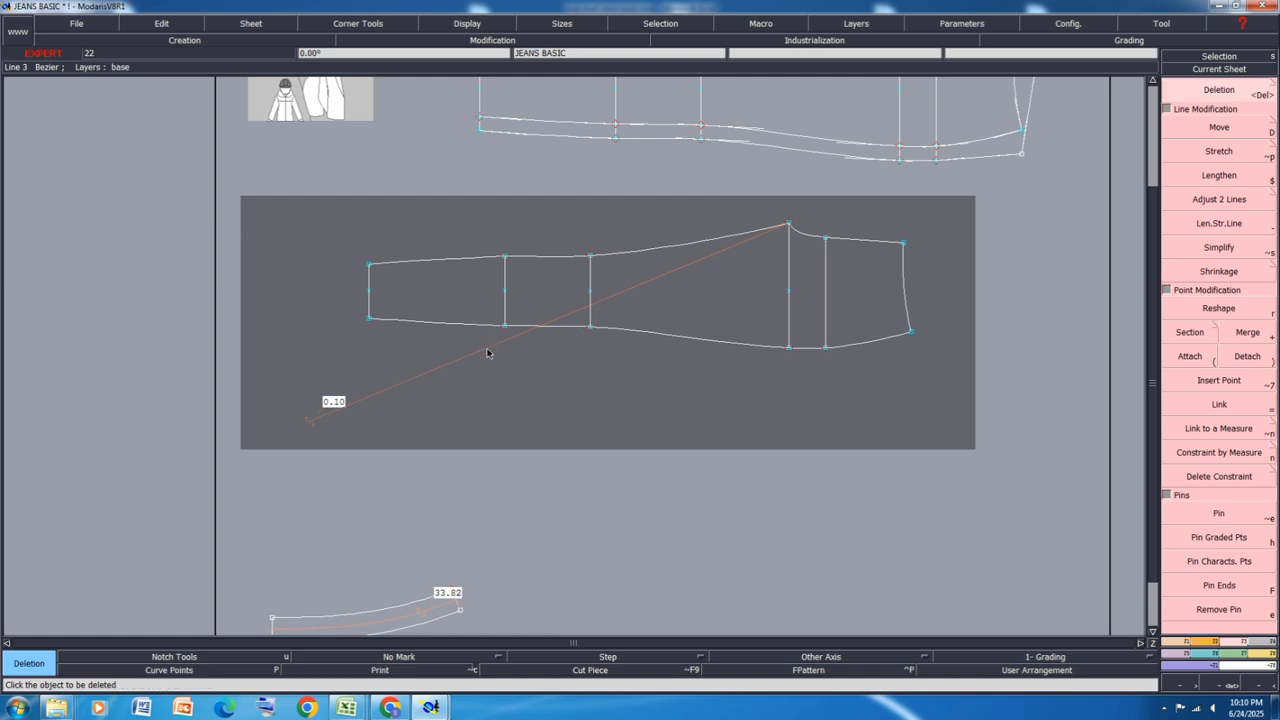
right_click(320, 416)
scroll(548, 393, down, 2)
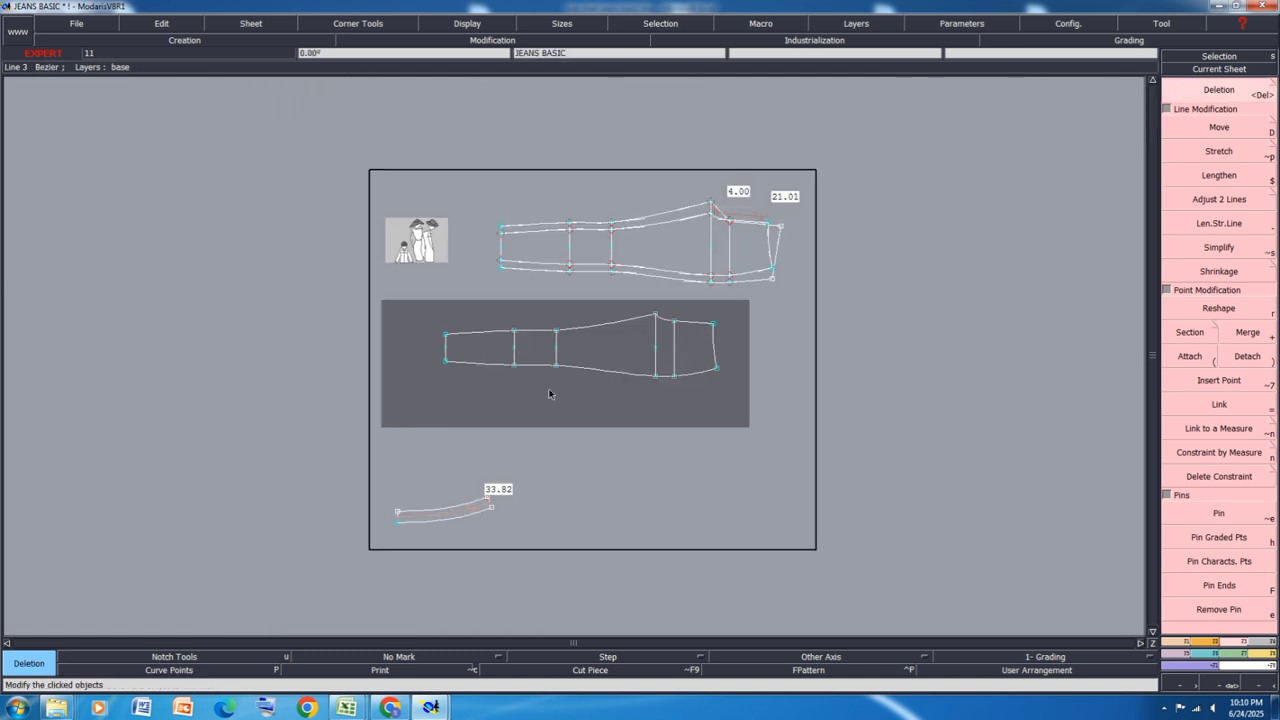
Step: Hide the curve handles and delete the front inseam and front side seam curves from the JEANS BASIC4 sheet
scroll(703, 255, up, 2)
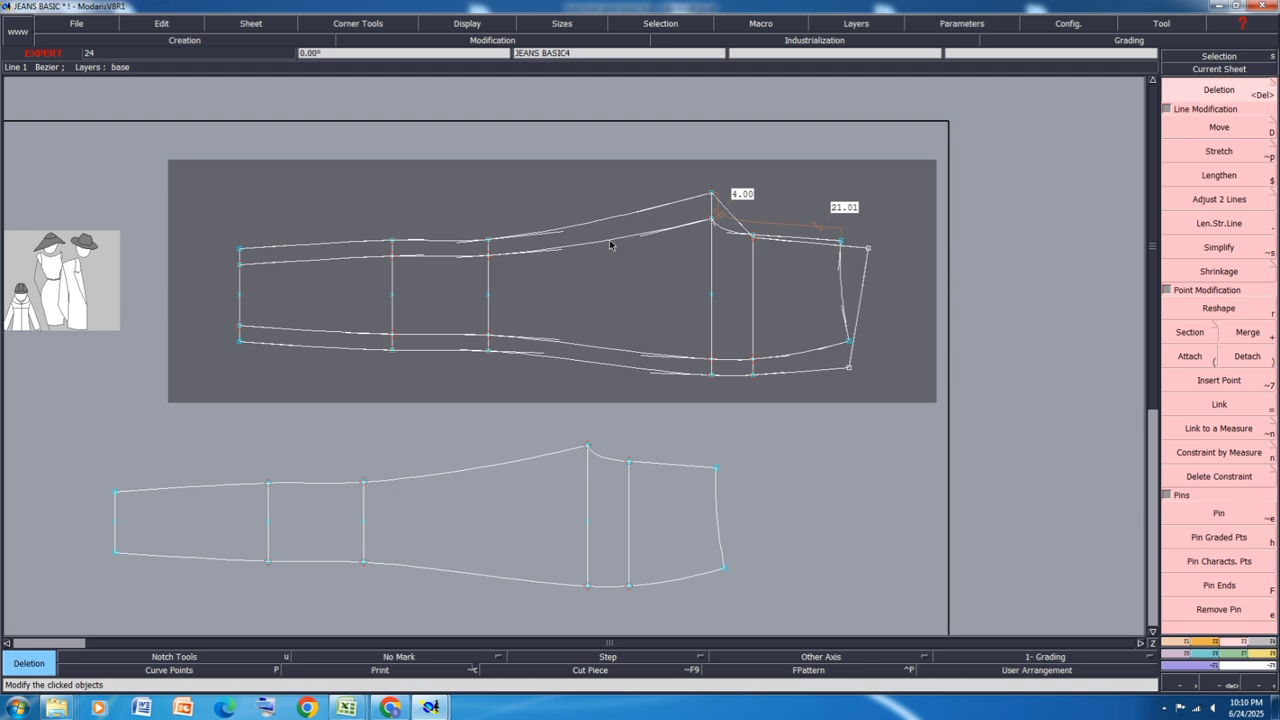
key(h)
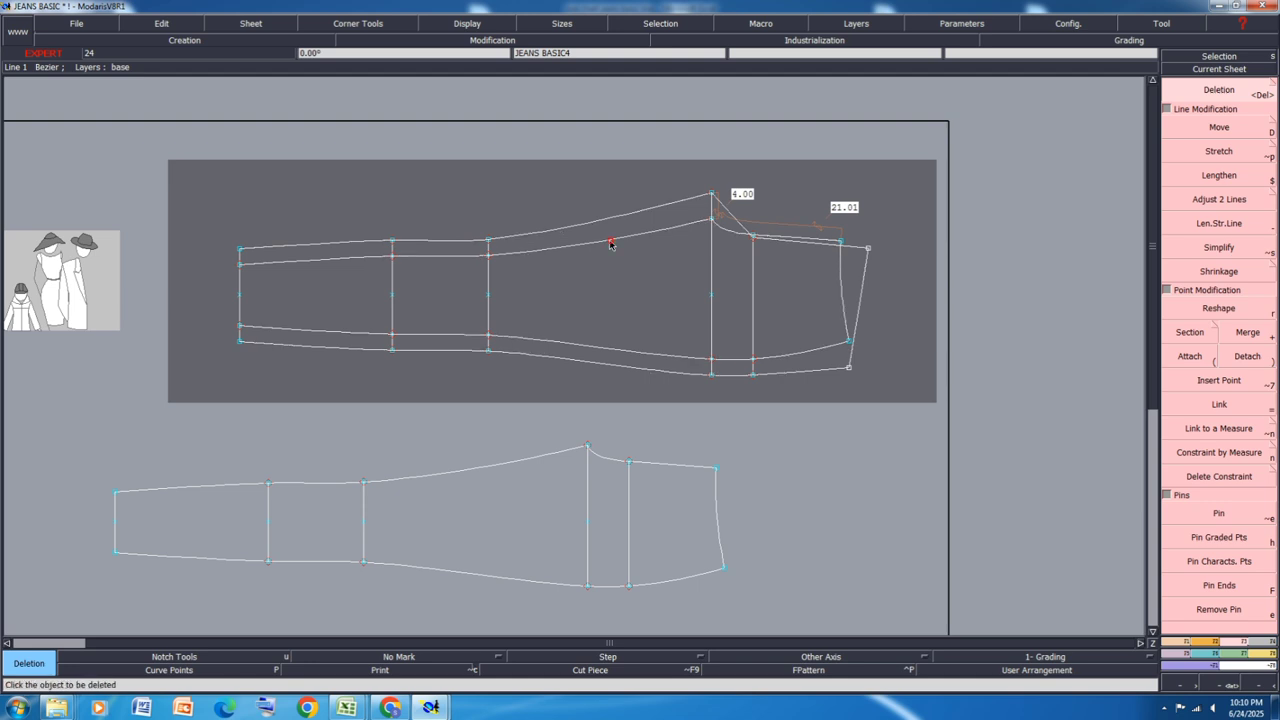
click(611, 243)
click(616, 349)
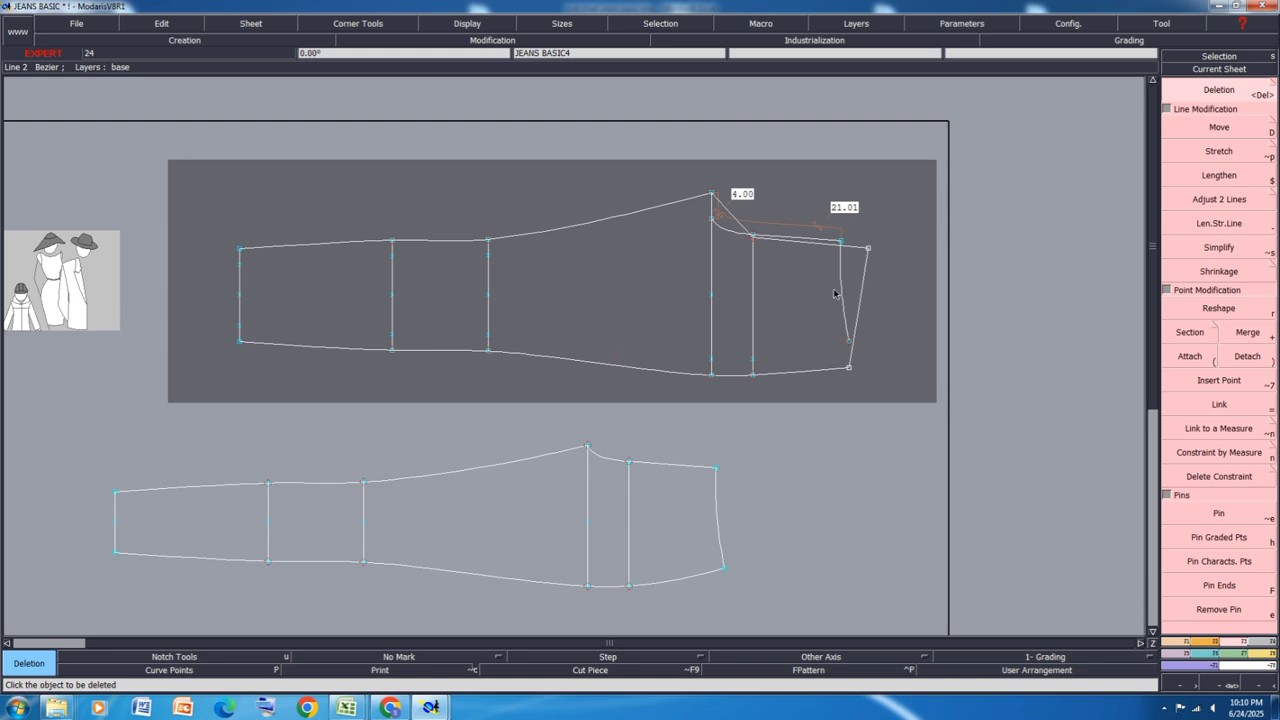
Step: Delete the front waist, the front rise curve and the 4.00 crotch measurement from the back leg sheet
scroll(755, 230, up, 2)
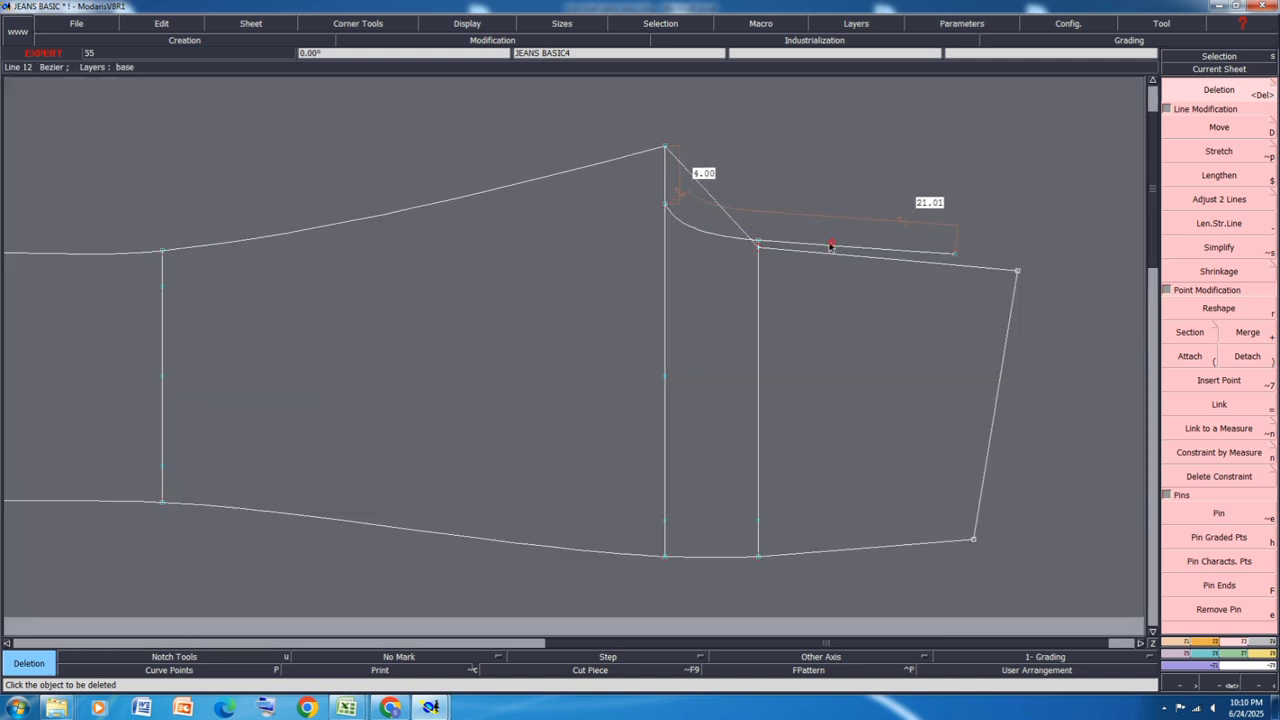
click(830, 245)
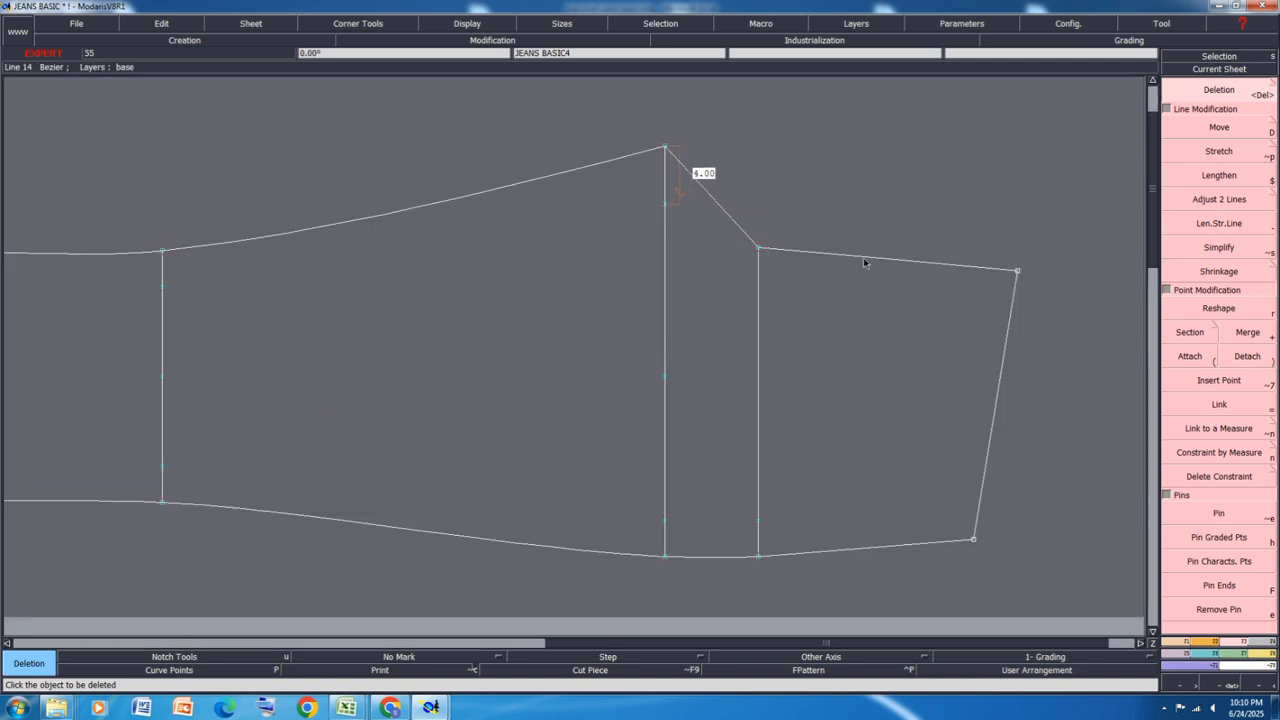
scroll(767, 443, down, 2)
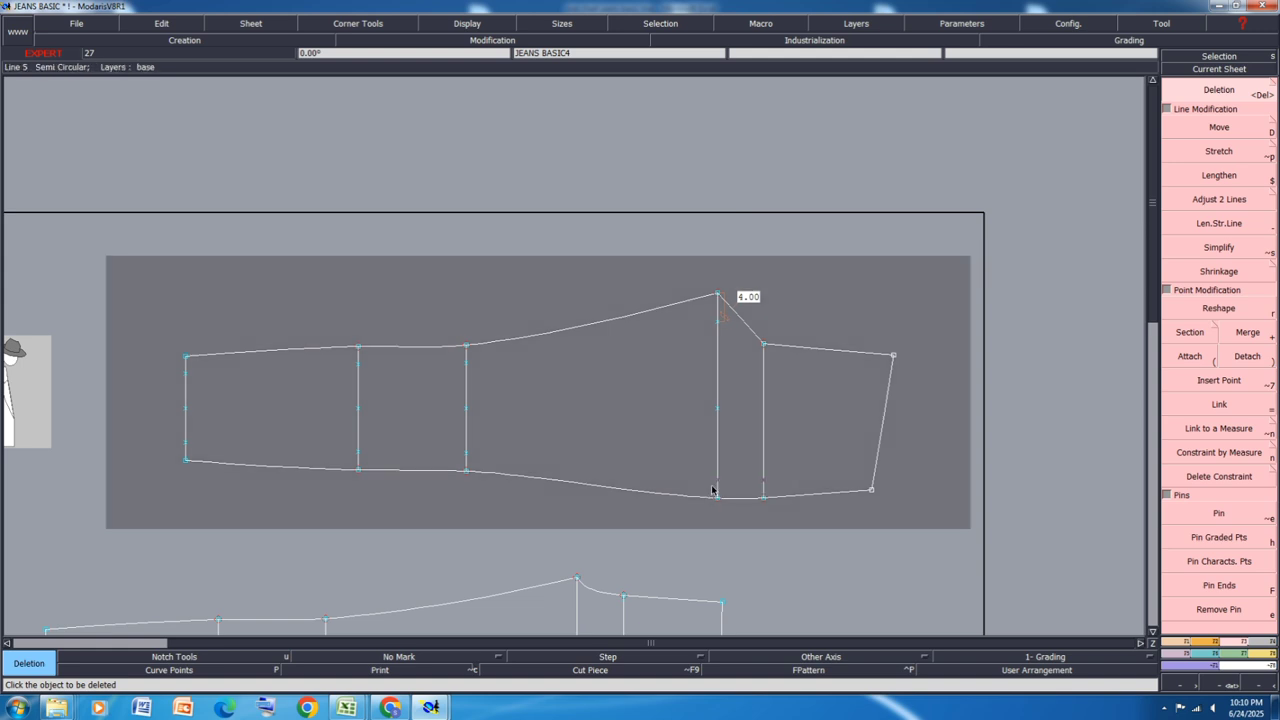
click(726, 318)
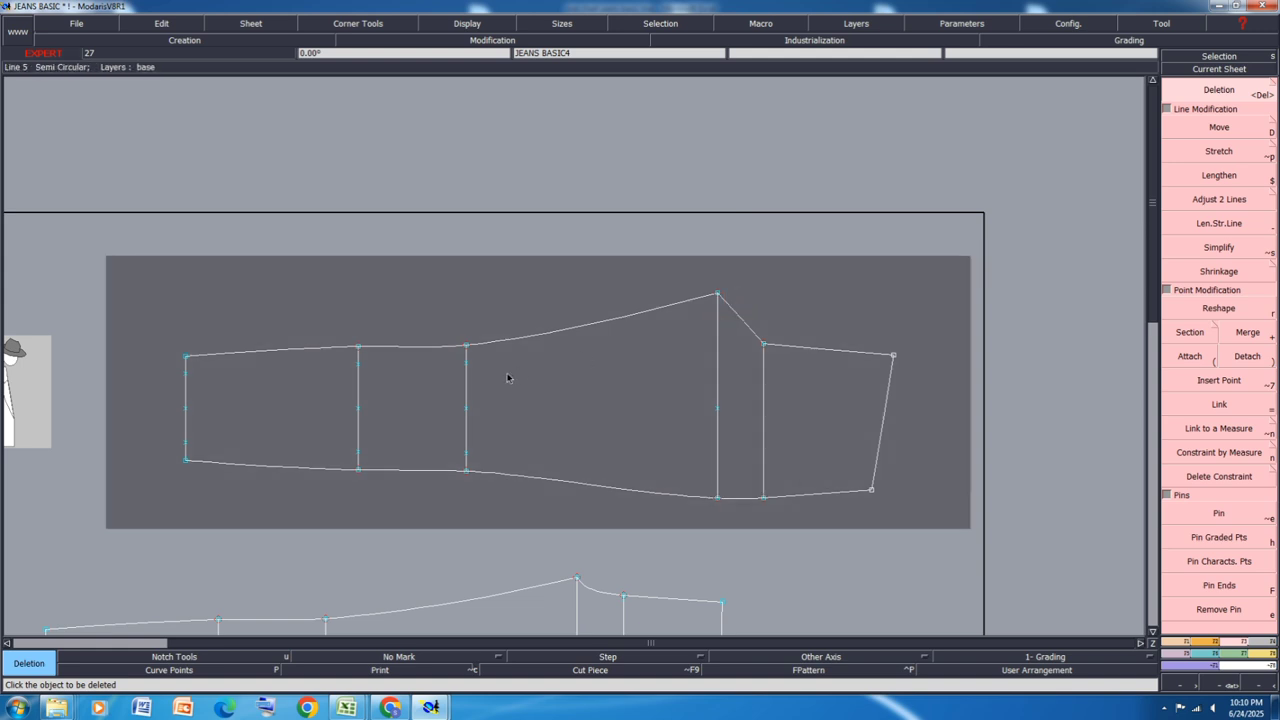
Step: Delete the leftover front leg points on the back leg's hem and the two crossing lines around the knee
drag(486, 352, 360, 371)
drag(487, 443, 343, 466)
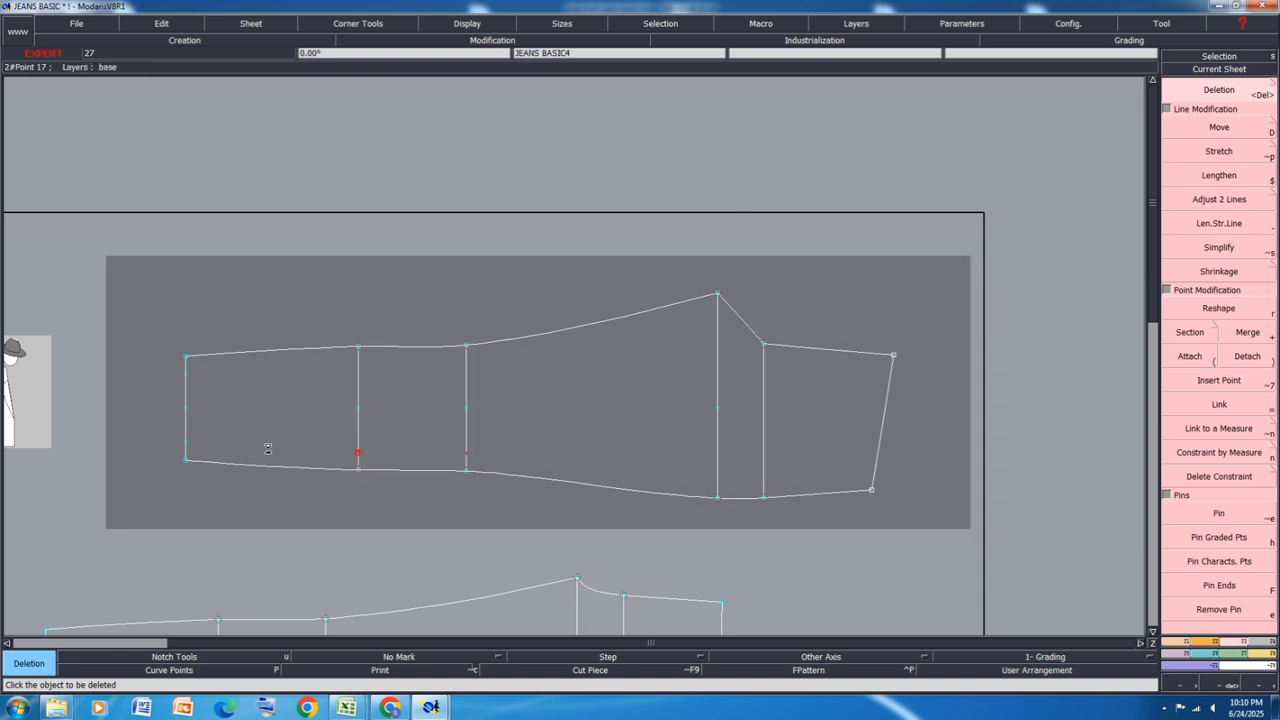
click(187, 441)
click(188, 371)
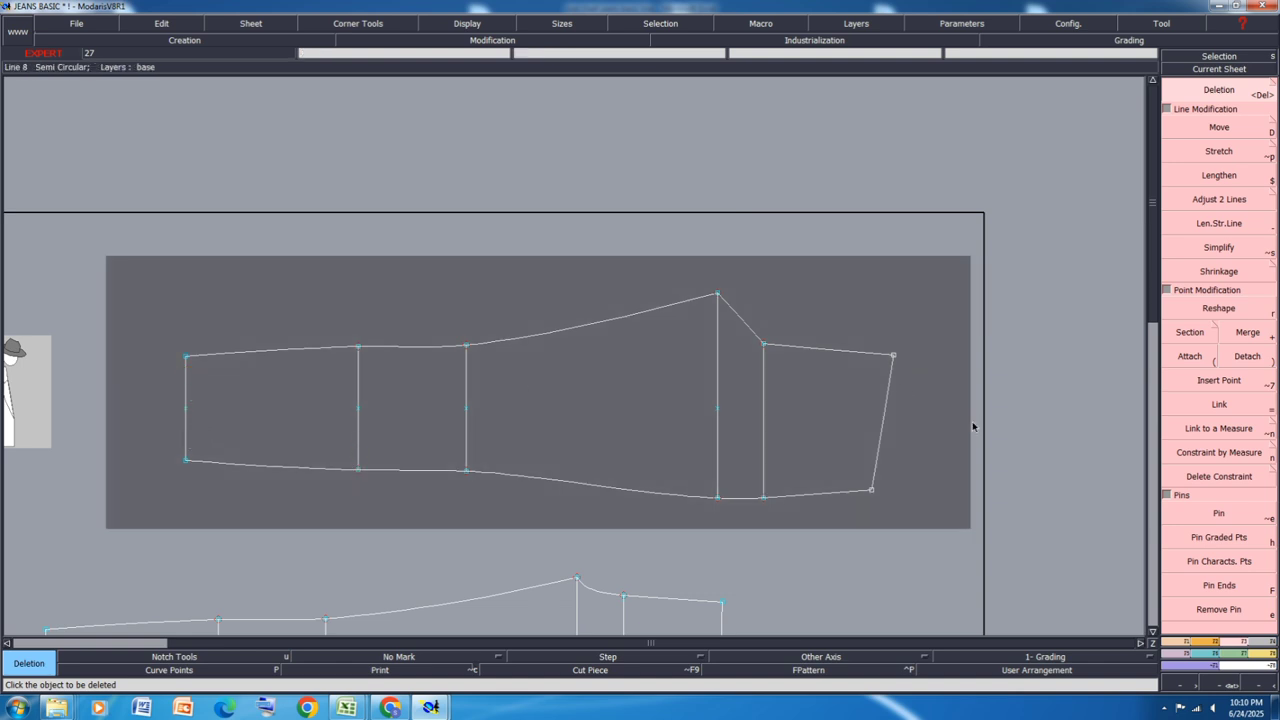
Step: Pin the characteristic points on the back leg sheet
click(1219, 537)
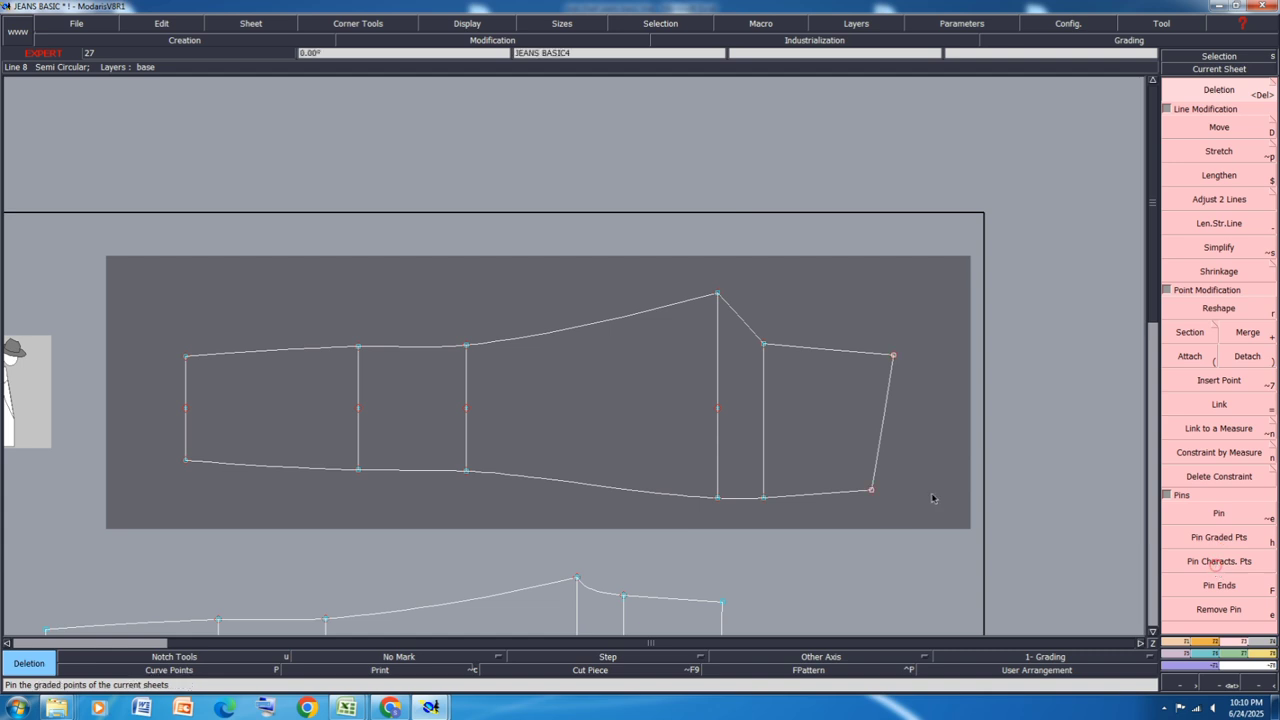
scroll(820, 519, up, 1)
click(1219, 199)
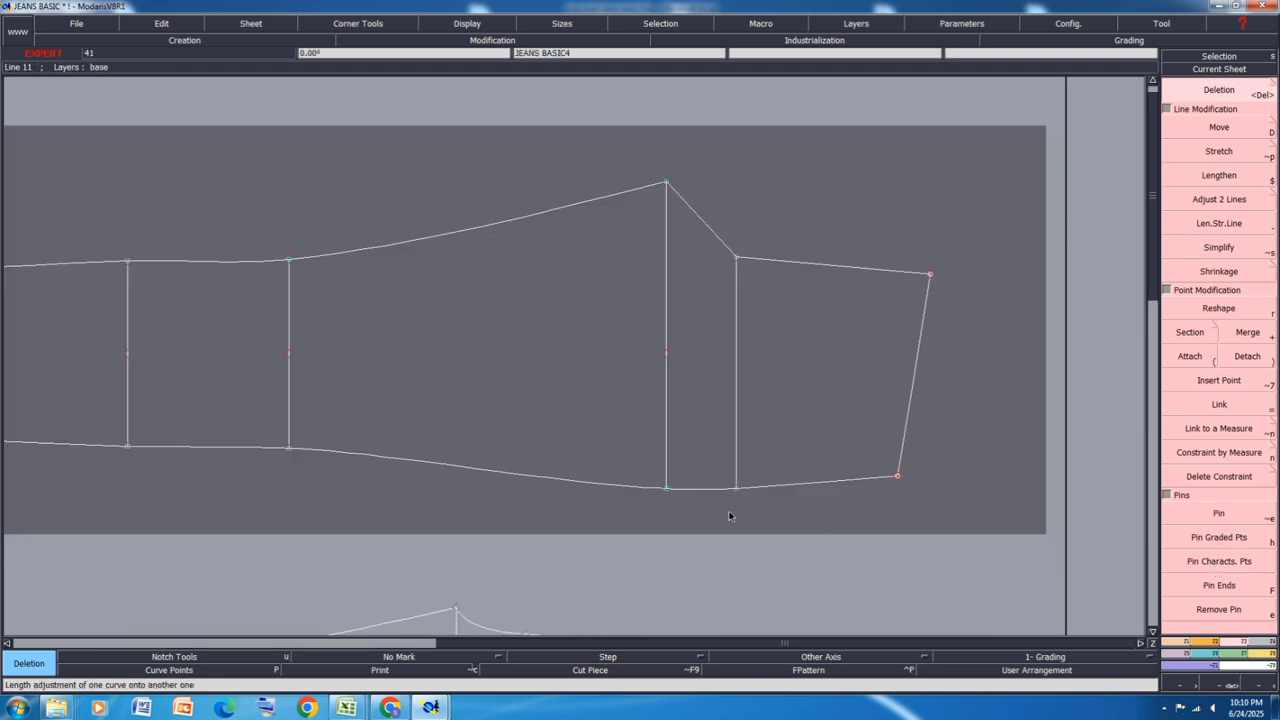
click(736, 400)
click(913, 375)
Step: Move the hip line's side seam end by 0 cm in X and -0.5 cm in Y
click(1222, 130)
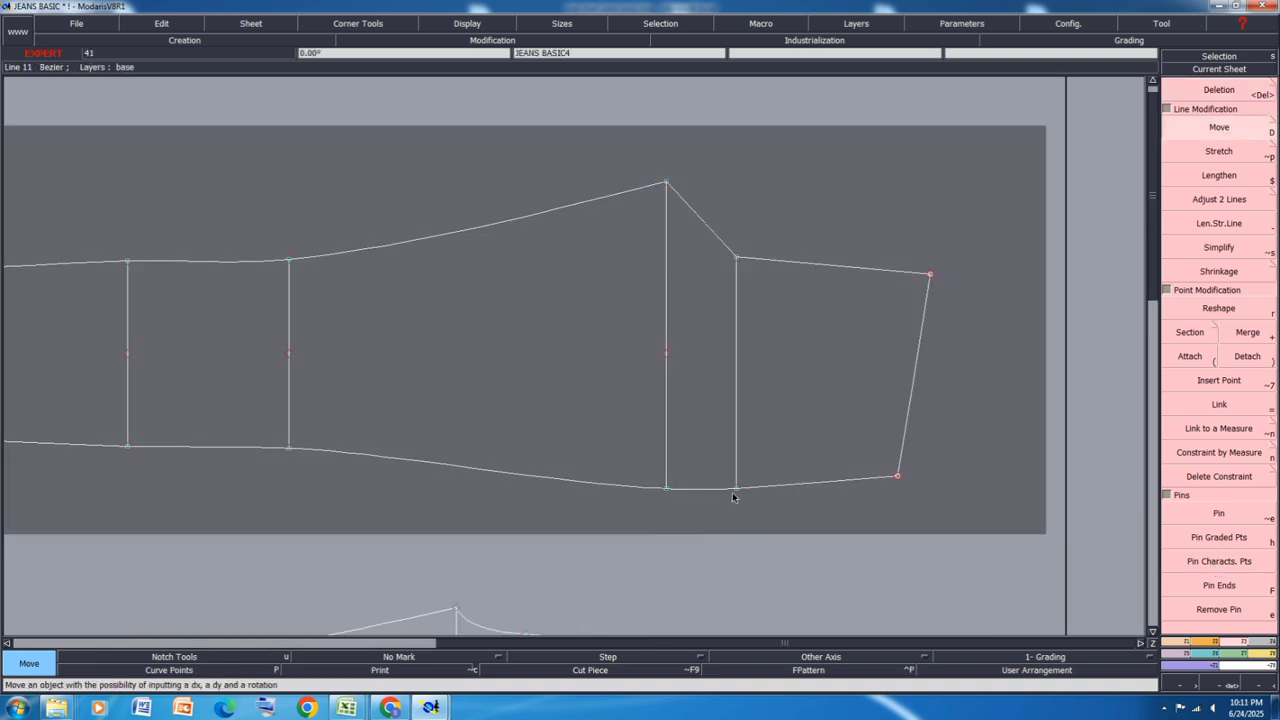
click(734, 492)
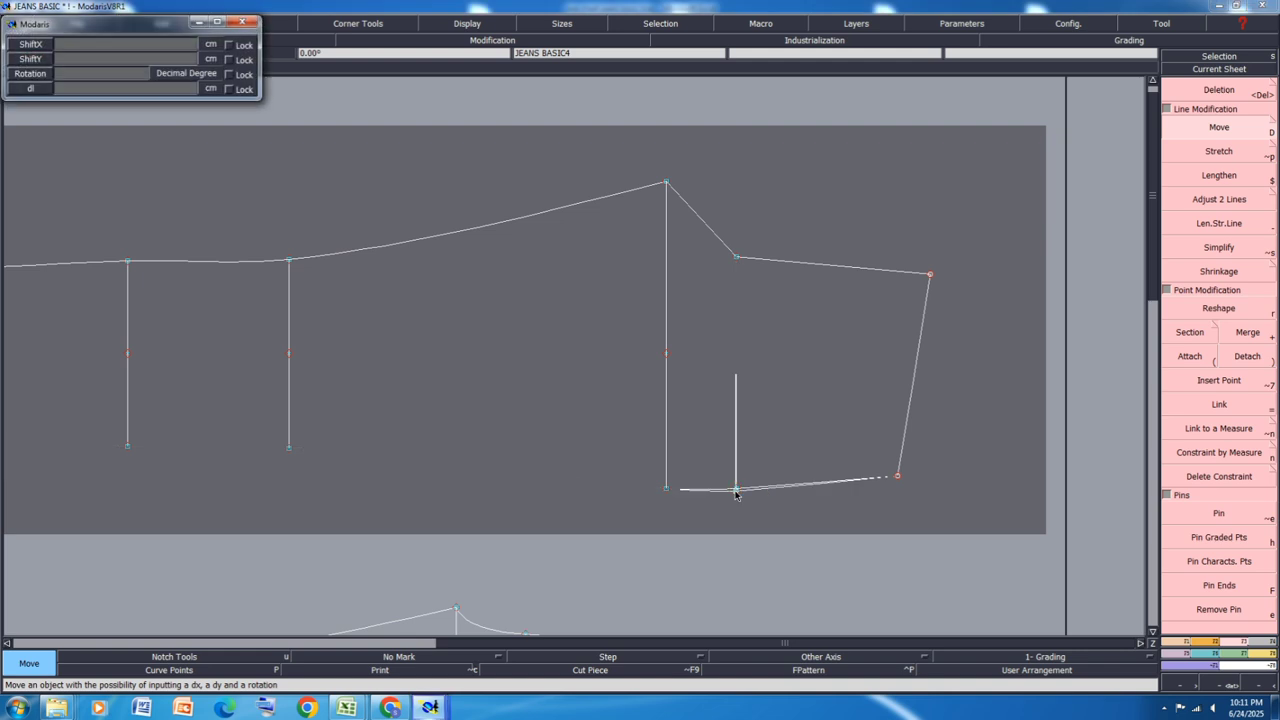
key(BackSpace)
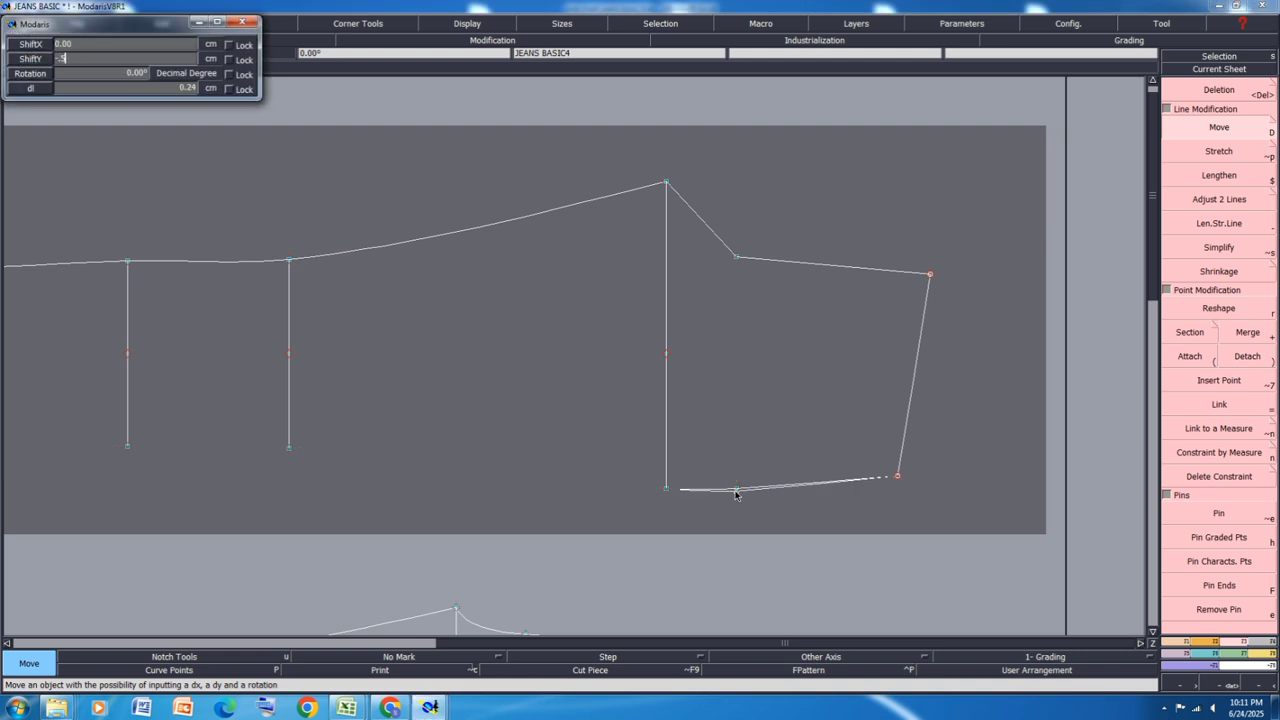
text(-5)
key(Return)
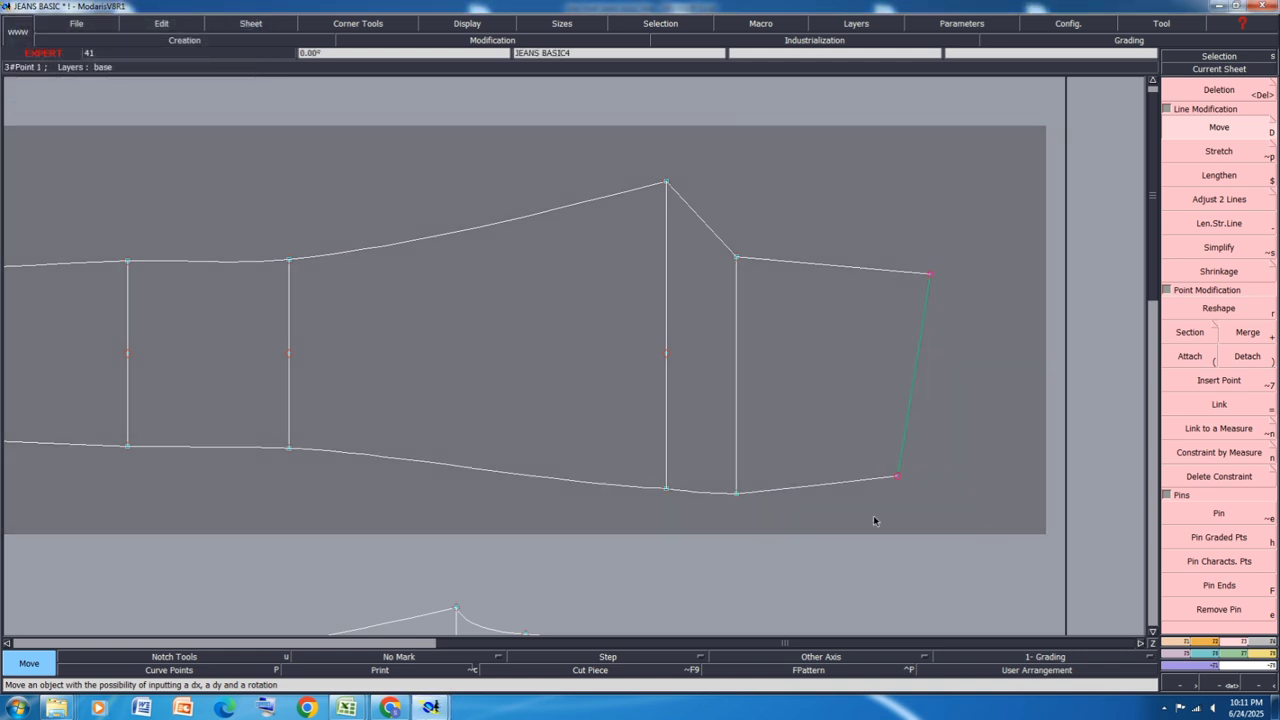
Step: Shift both ends of the back waistline together by 0 cm in X and -1.50 cm in Y
click(897, 478)
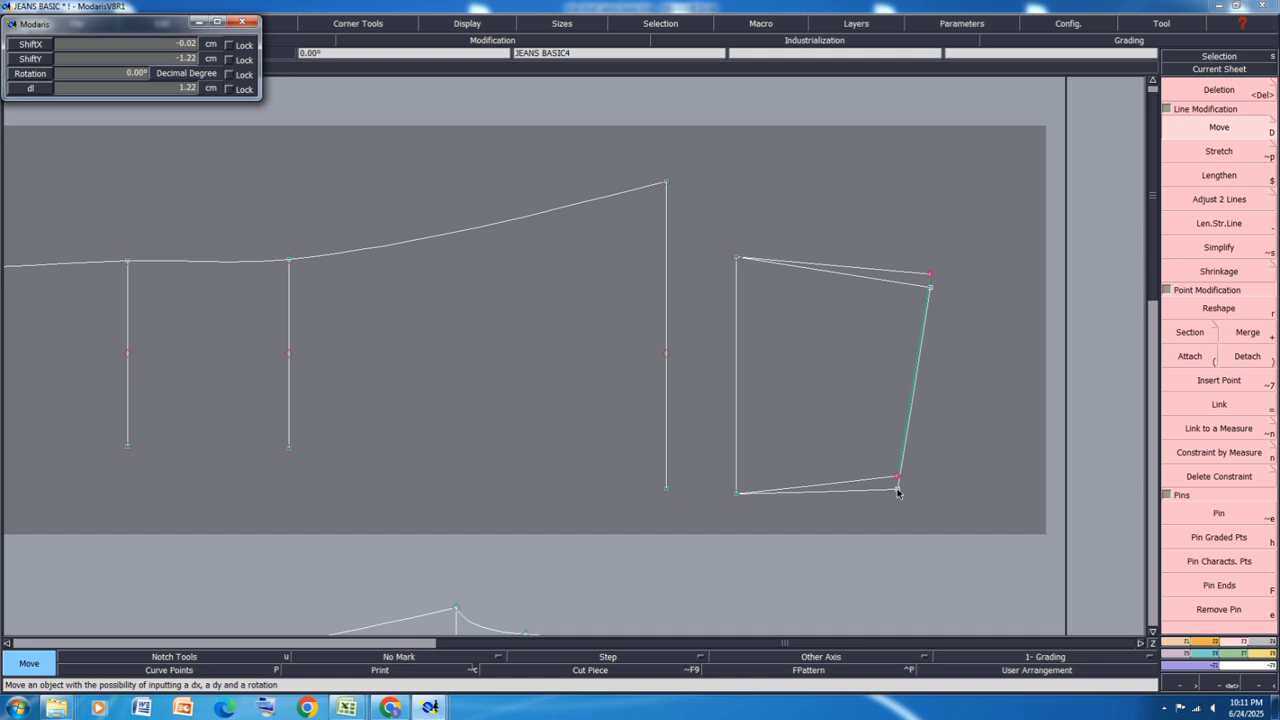
text(0)
key(Return)
key(BackSpace)
text(50)
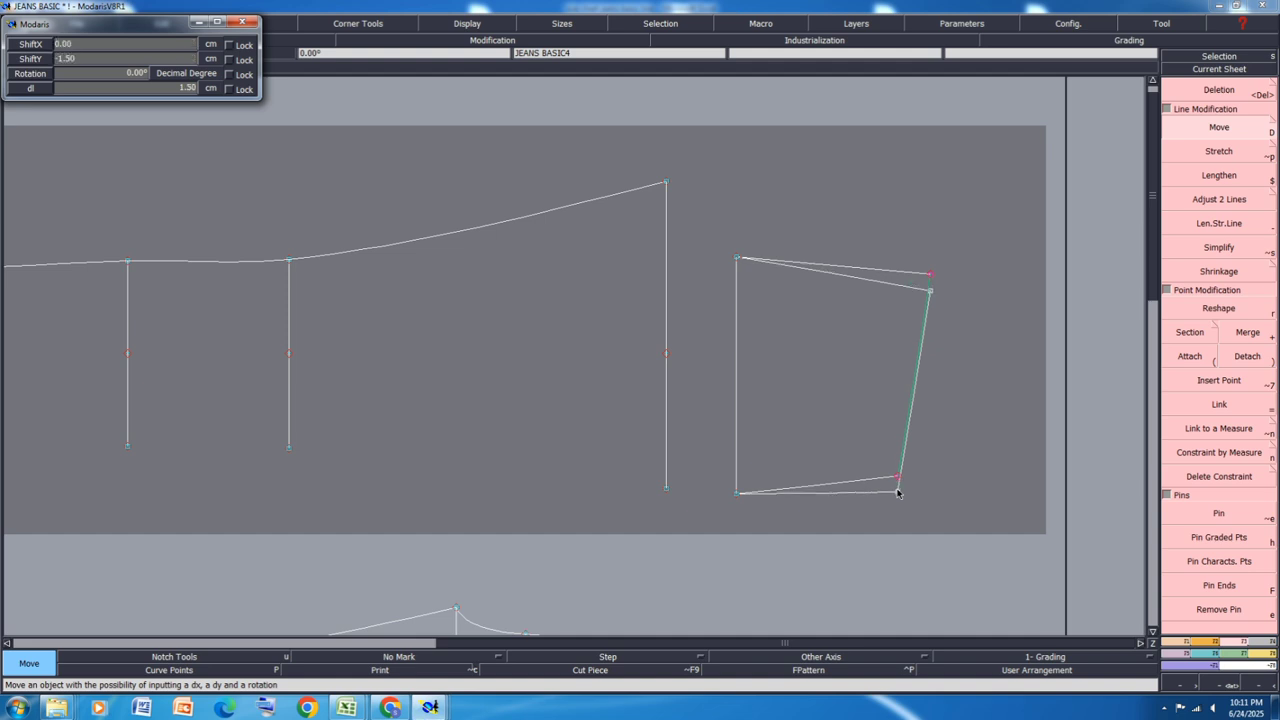
key(Return)
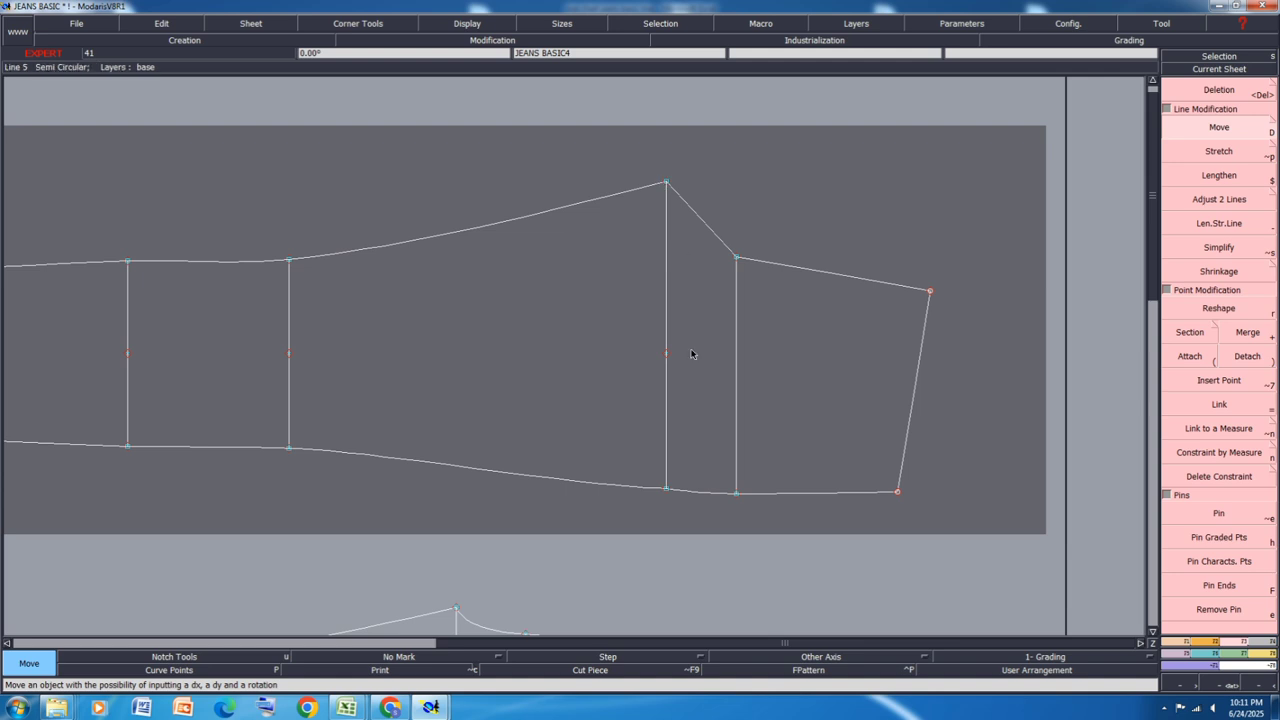
Step: Delete the crotch line's midpoint and shift the back crotch point by -0.50 cm in X and 0 cm in Y
click(1204, 91)
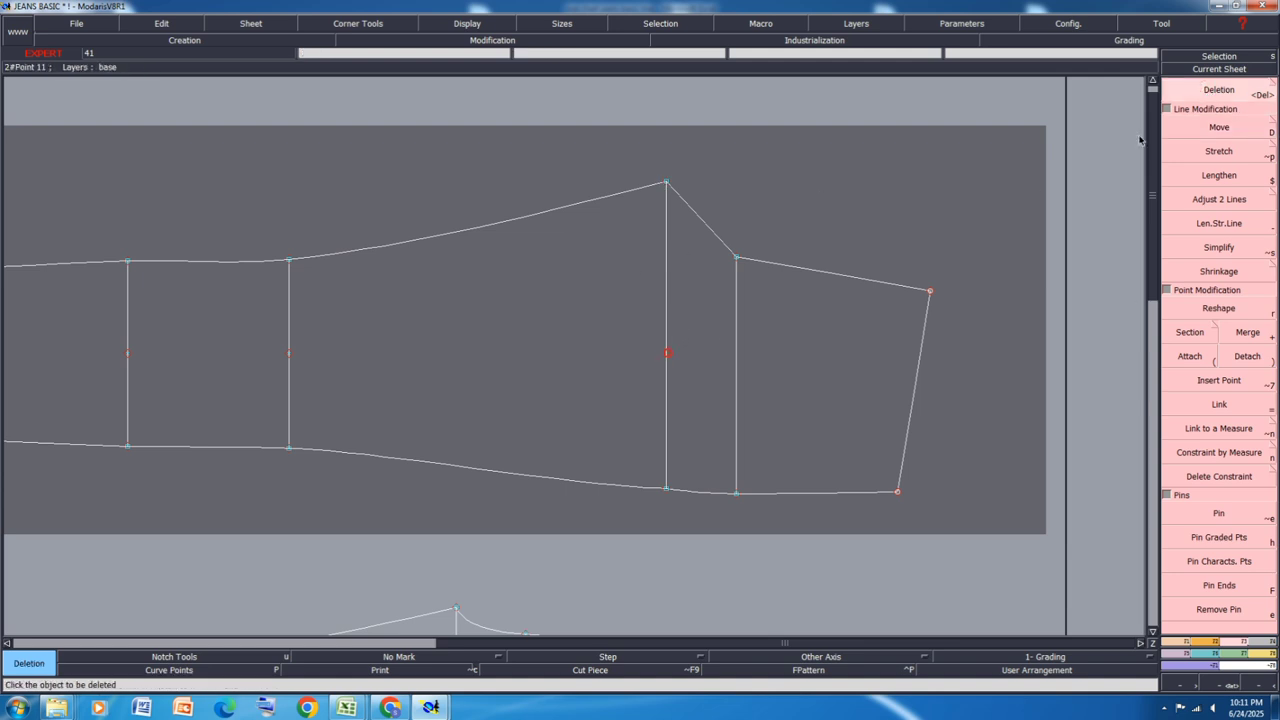
key(d)
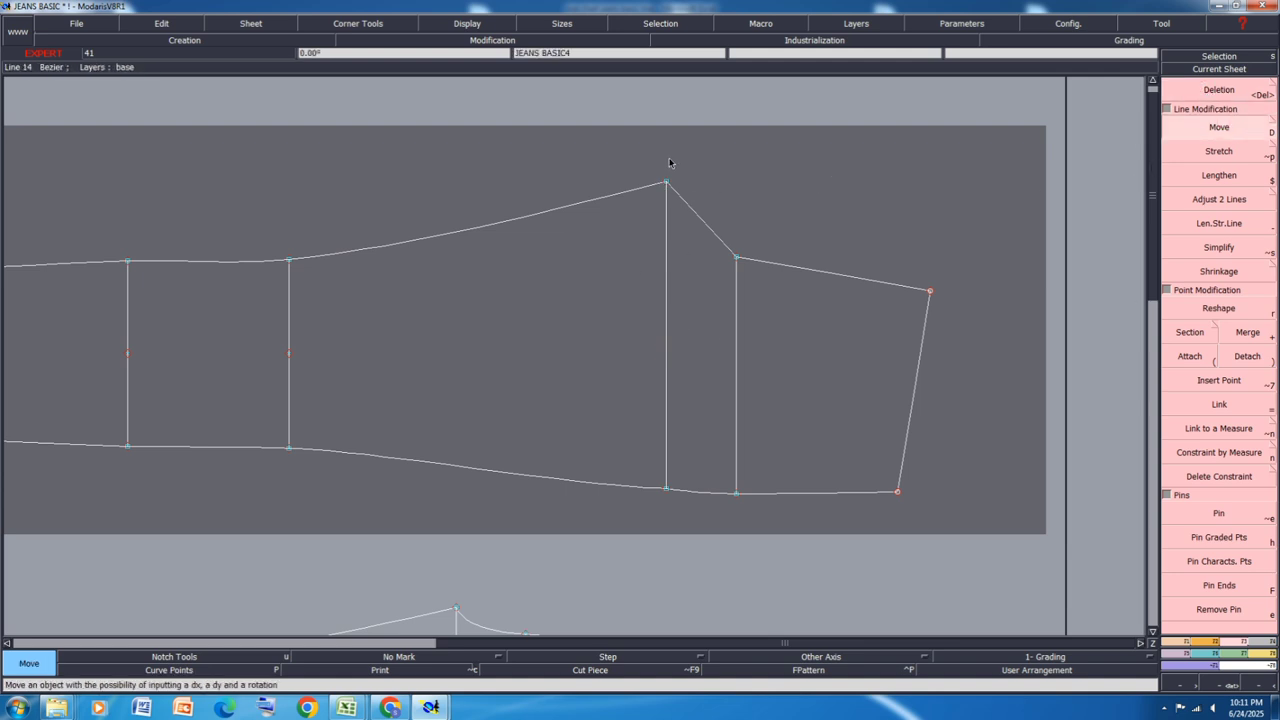
click(667, 184)
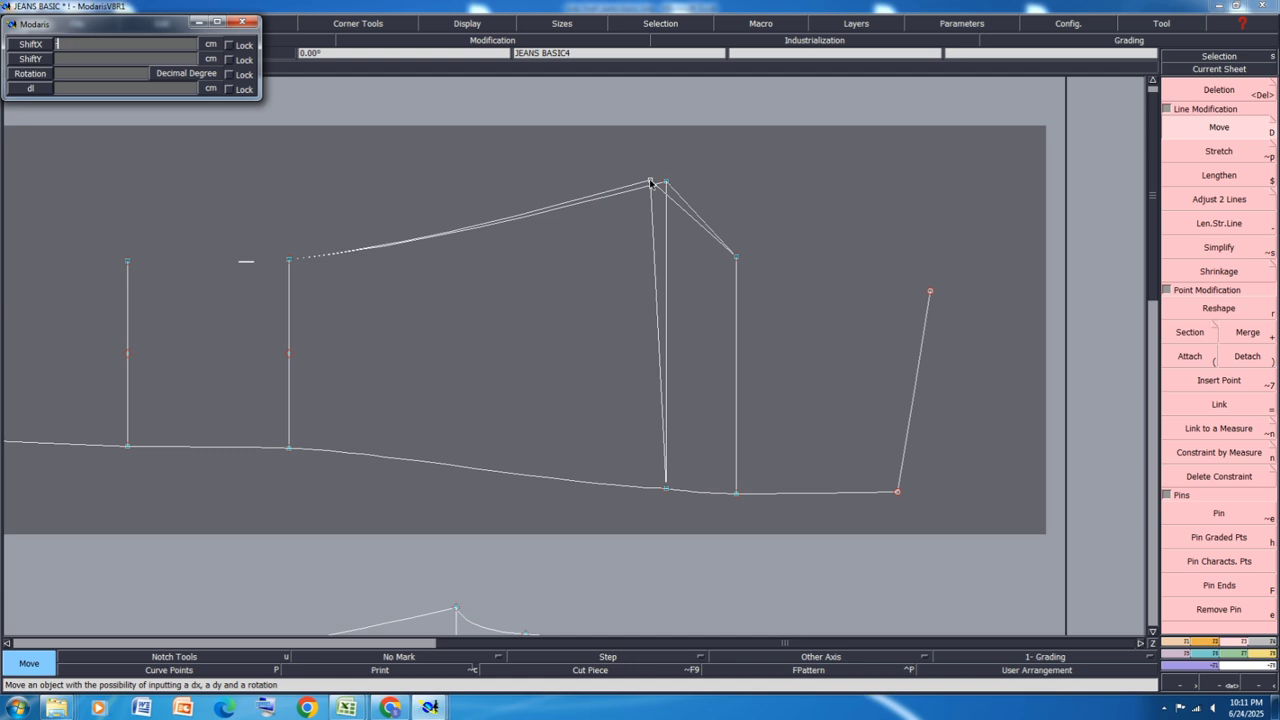
text(-0.50)
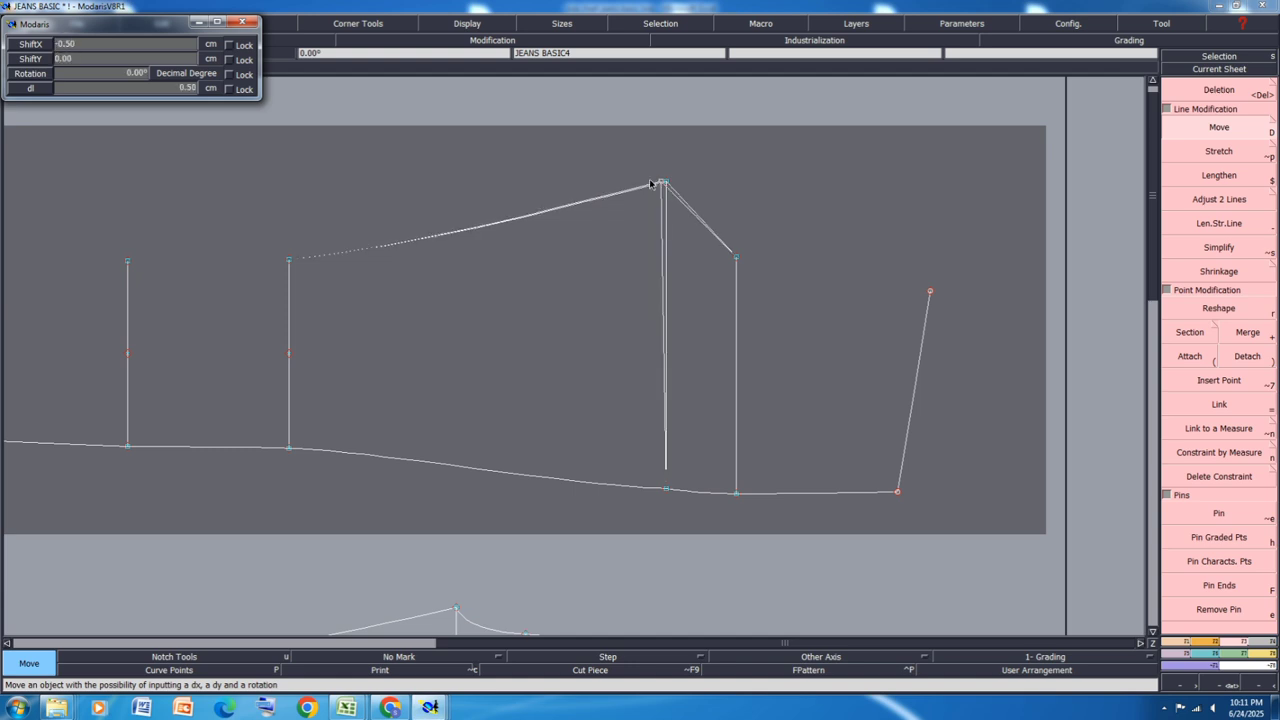
key(Return)
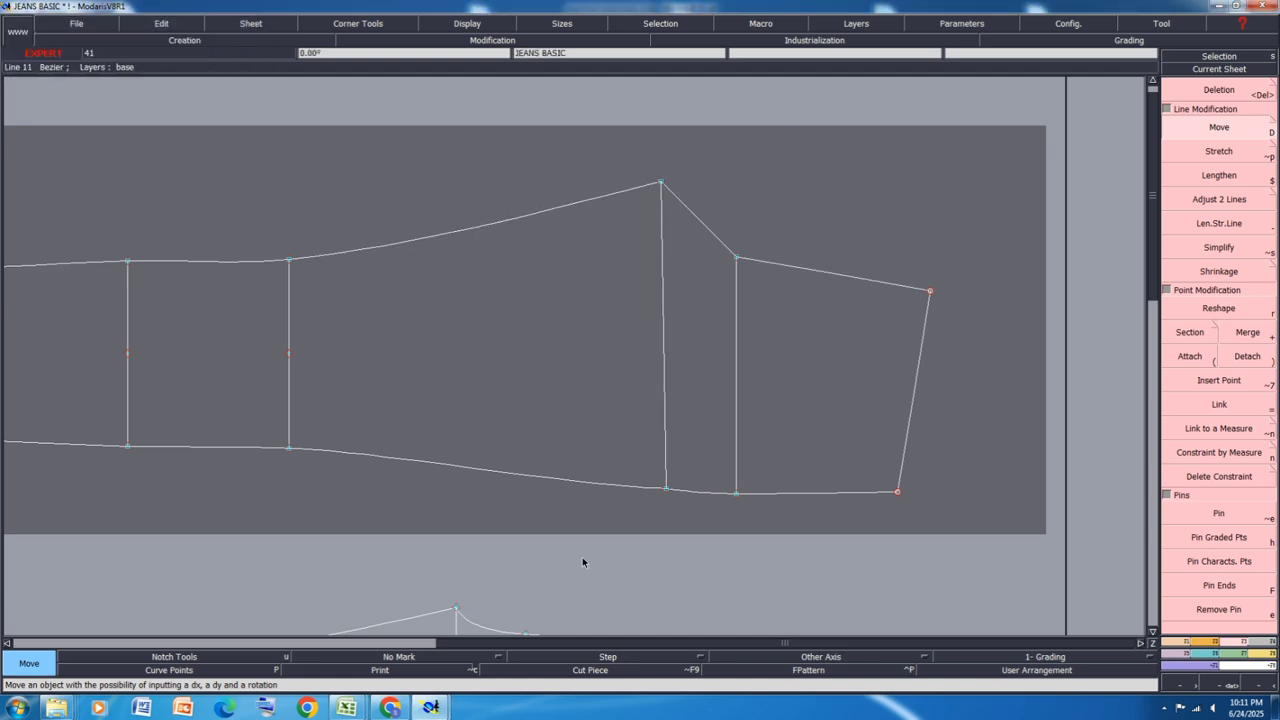
Step: Show the curve handles and reshape the back side seam between the knee and crotch lines
scroll(608, 512, up, 1)
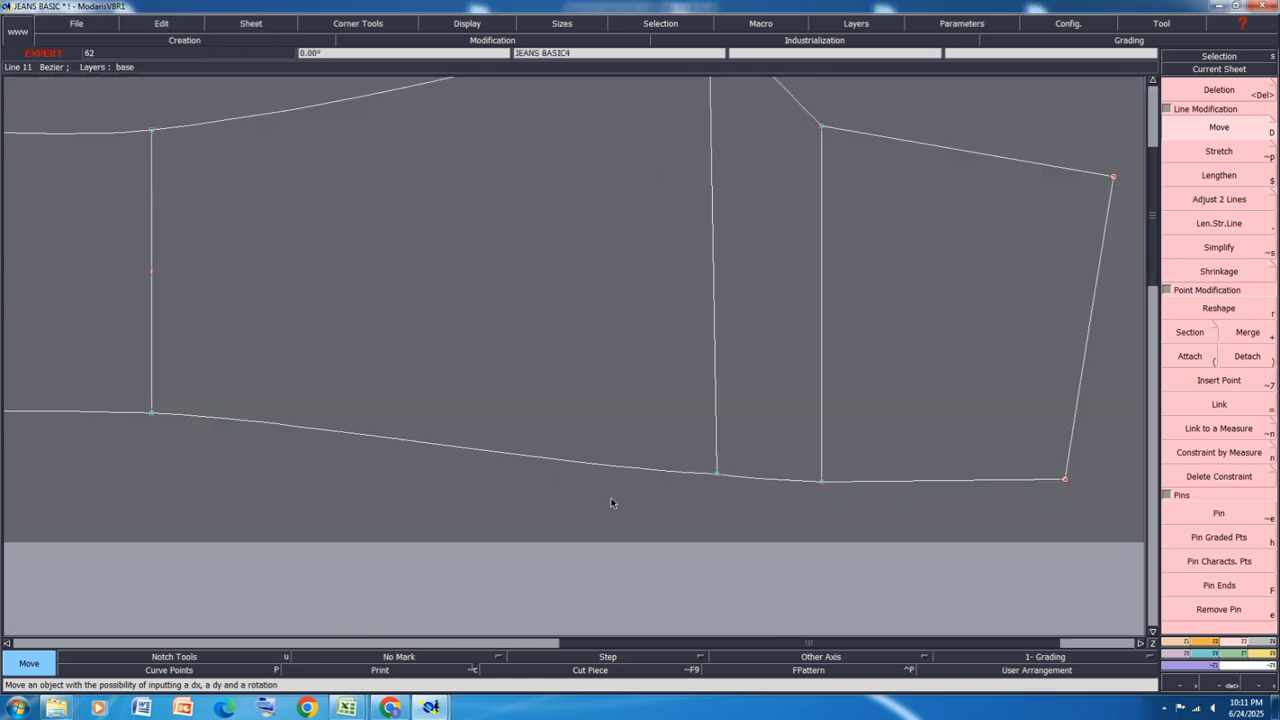
click(468, 23)
click(463, 288)
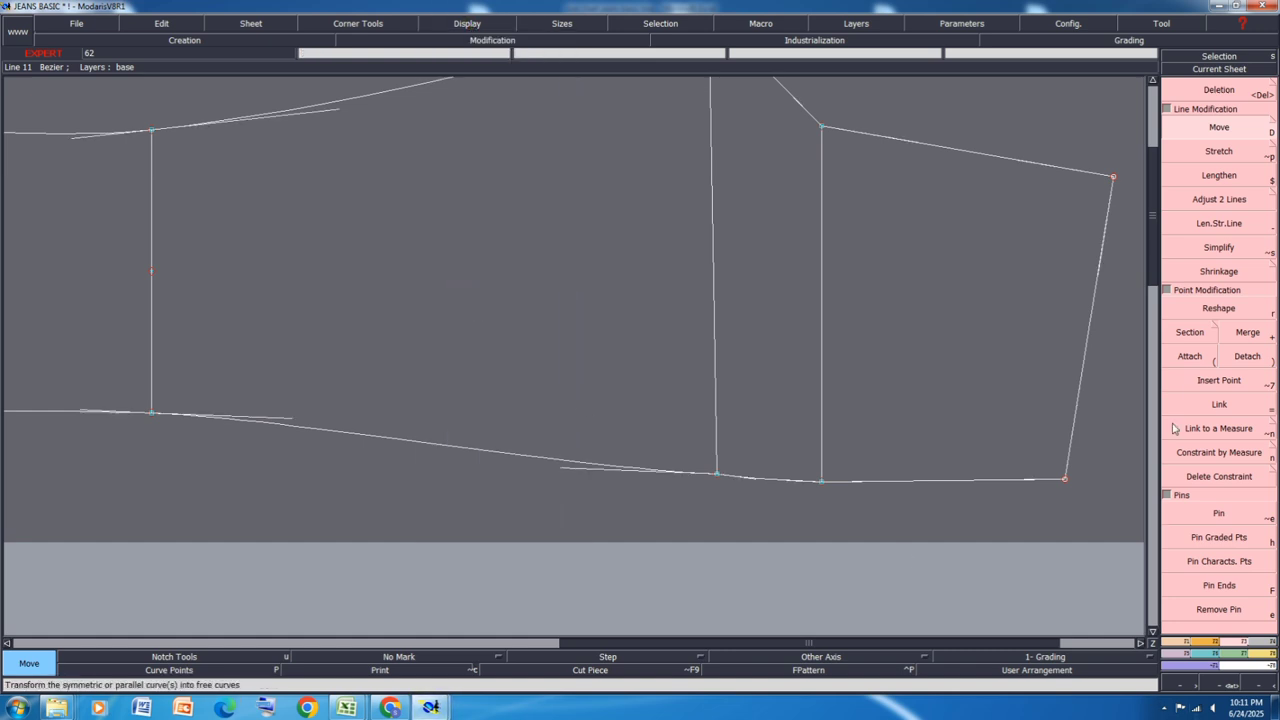
click(1236, 308)
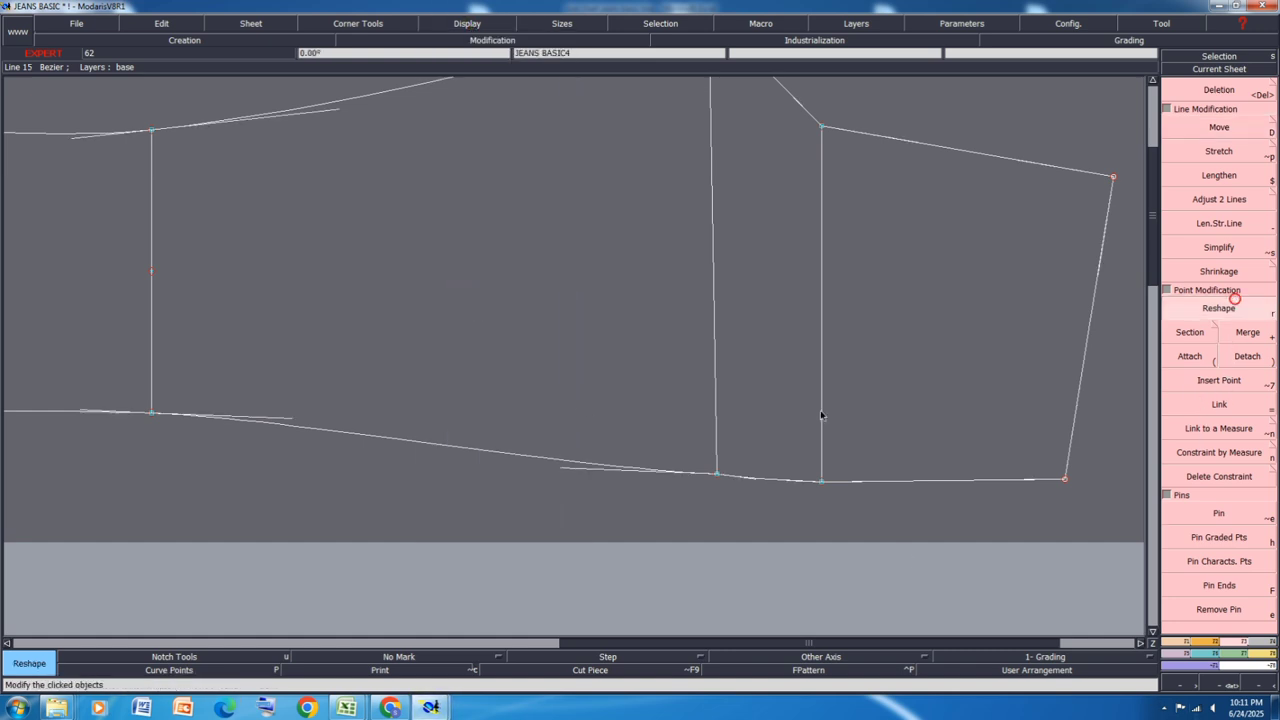
click(560, 463)
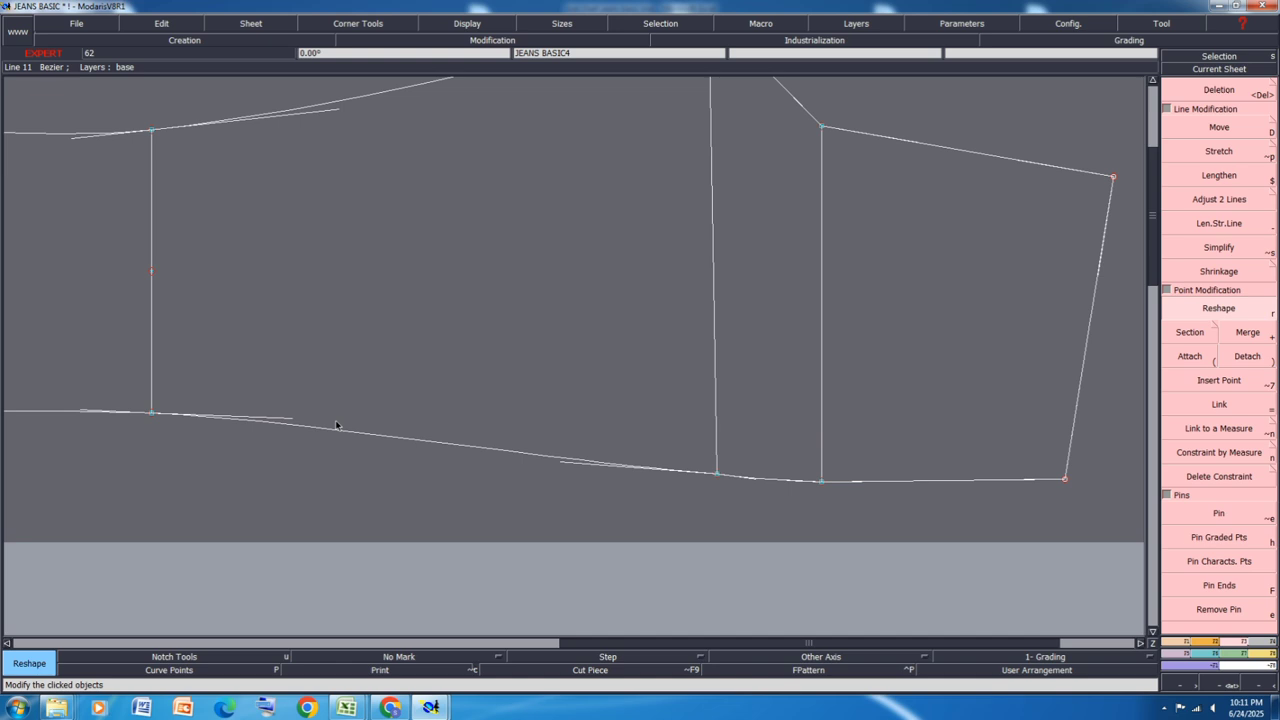
click(560, 460)
Step: Adjust the side seam's handles on both sides of the crotch line to smooth the curve toward the hip
scroll(812, 489, up, 2)
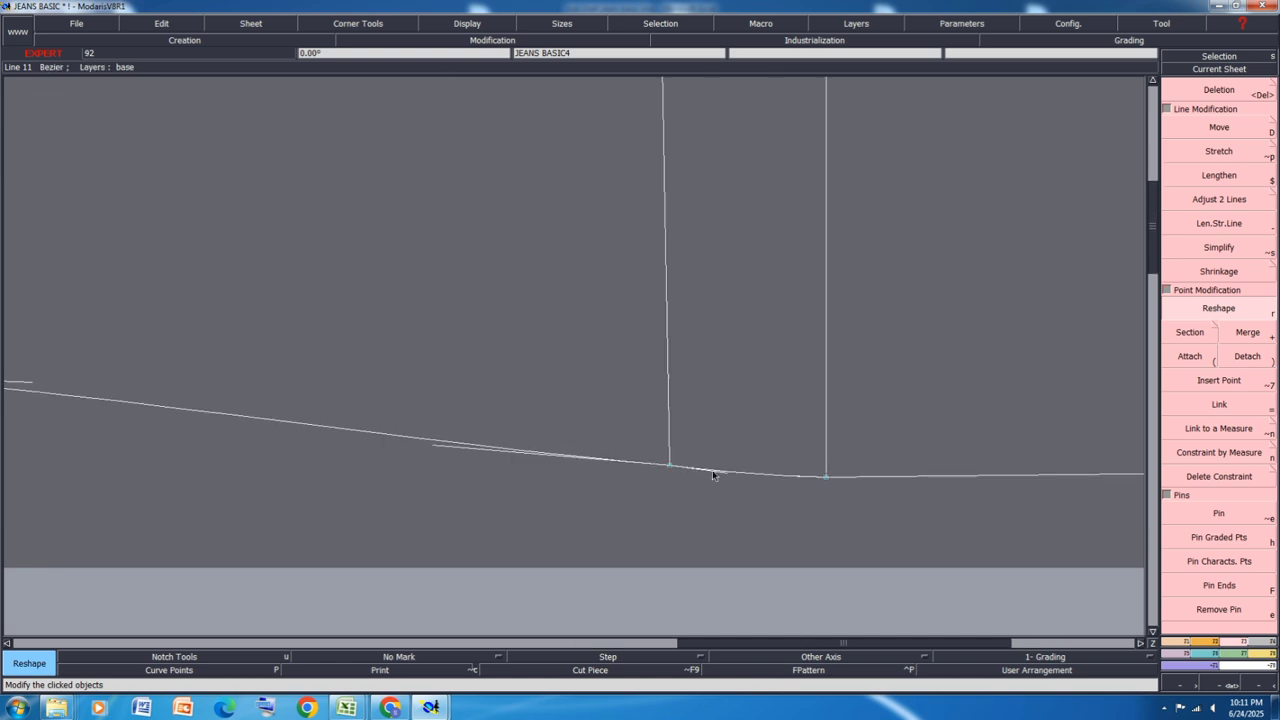
scroll(815, 486, up, 4)
click(612, 460)
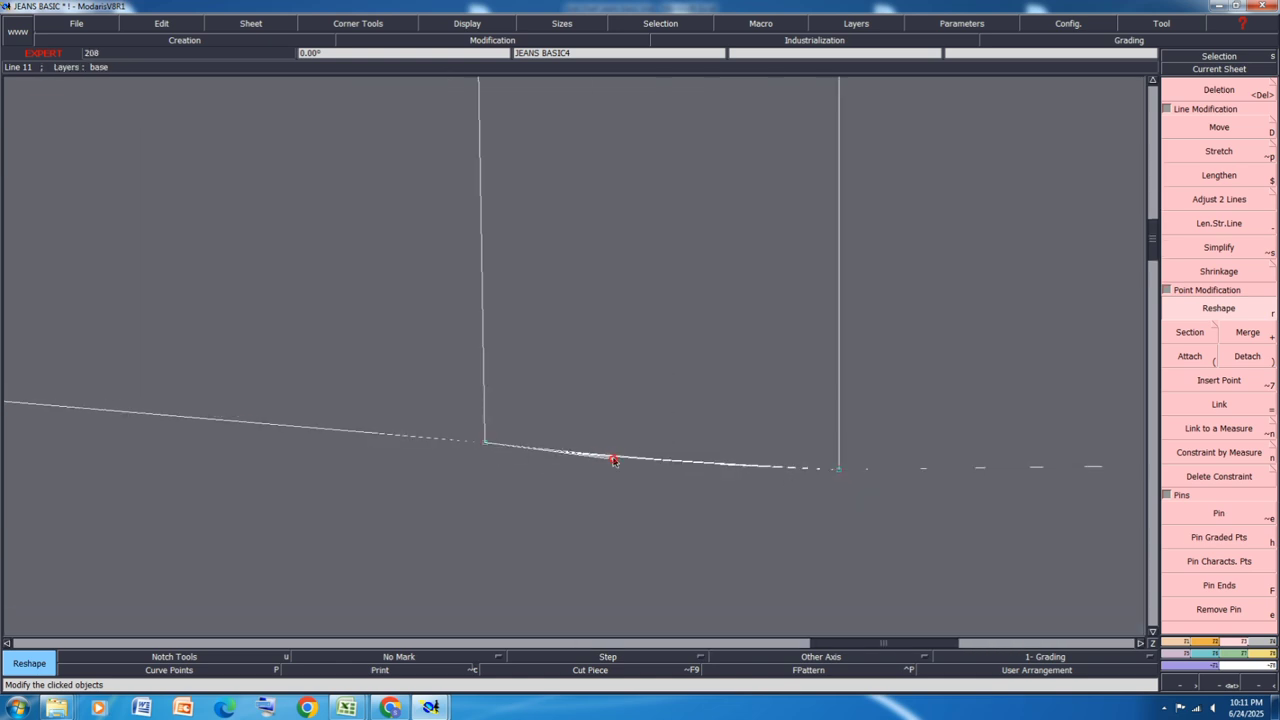
scroll(788, 444, down, 3)
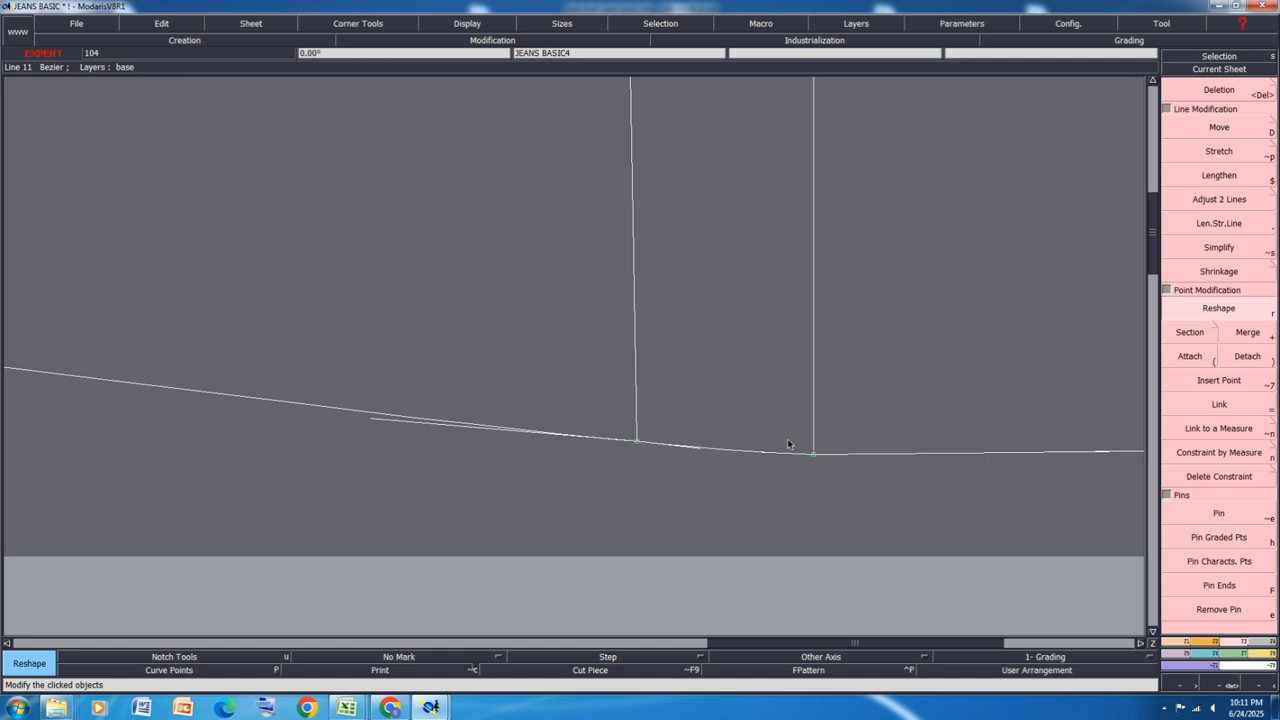
click(376, 421)
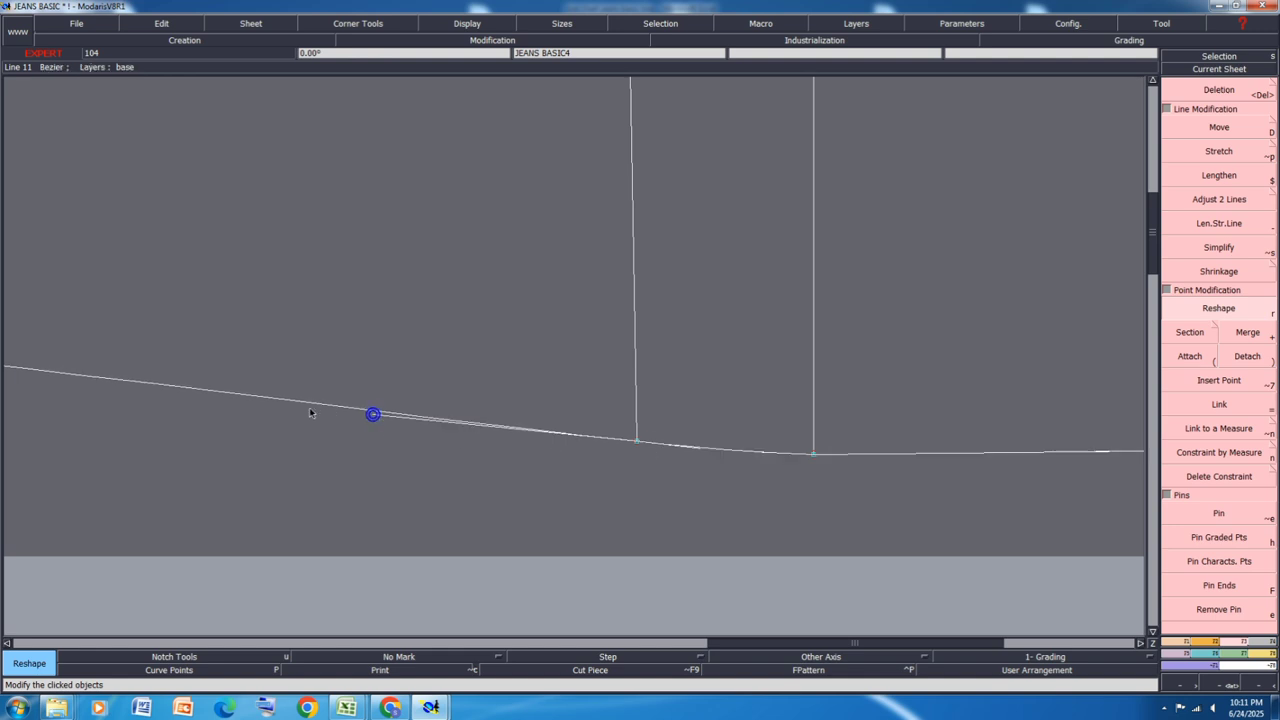
scroll(771, 453, down, 3)
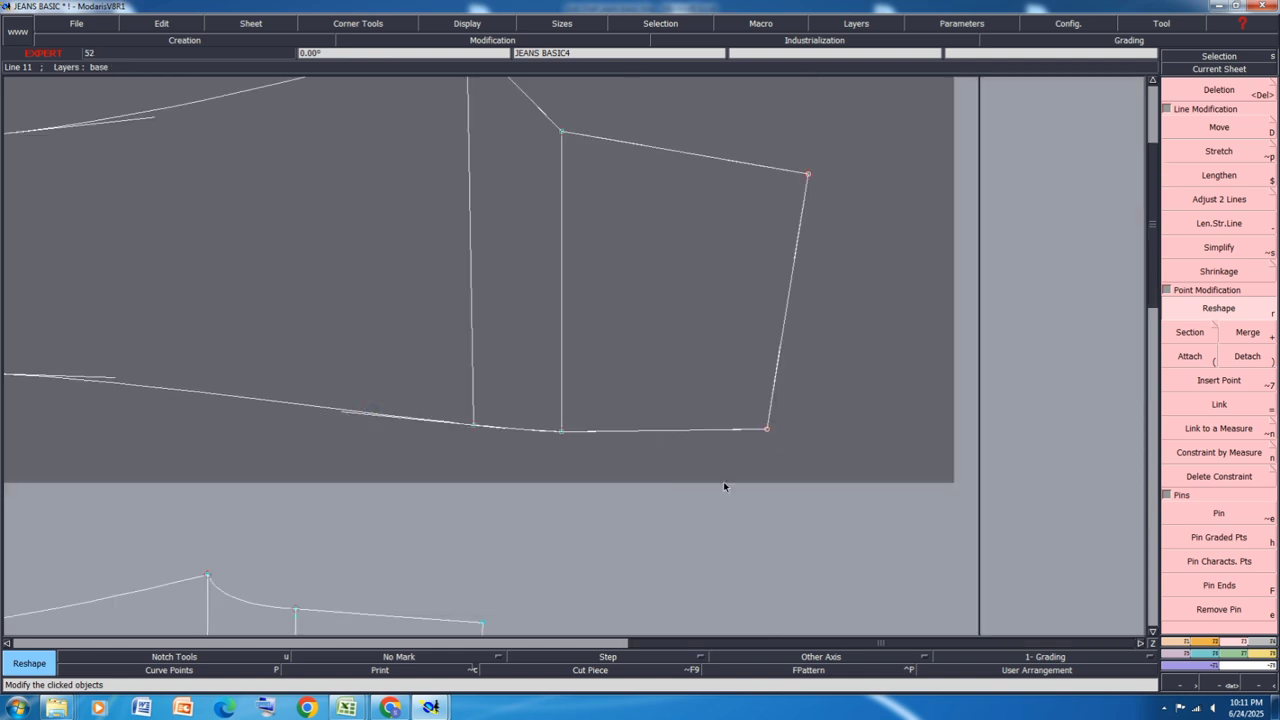
Step: Shift both ends of the back waistline together by 0 cm in X and -0.50 cm in Y
key(d)
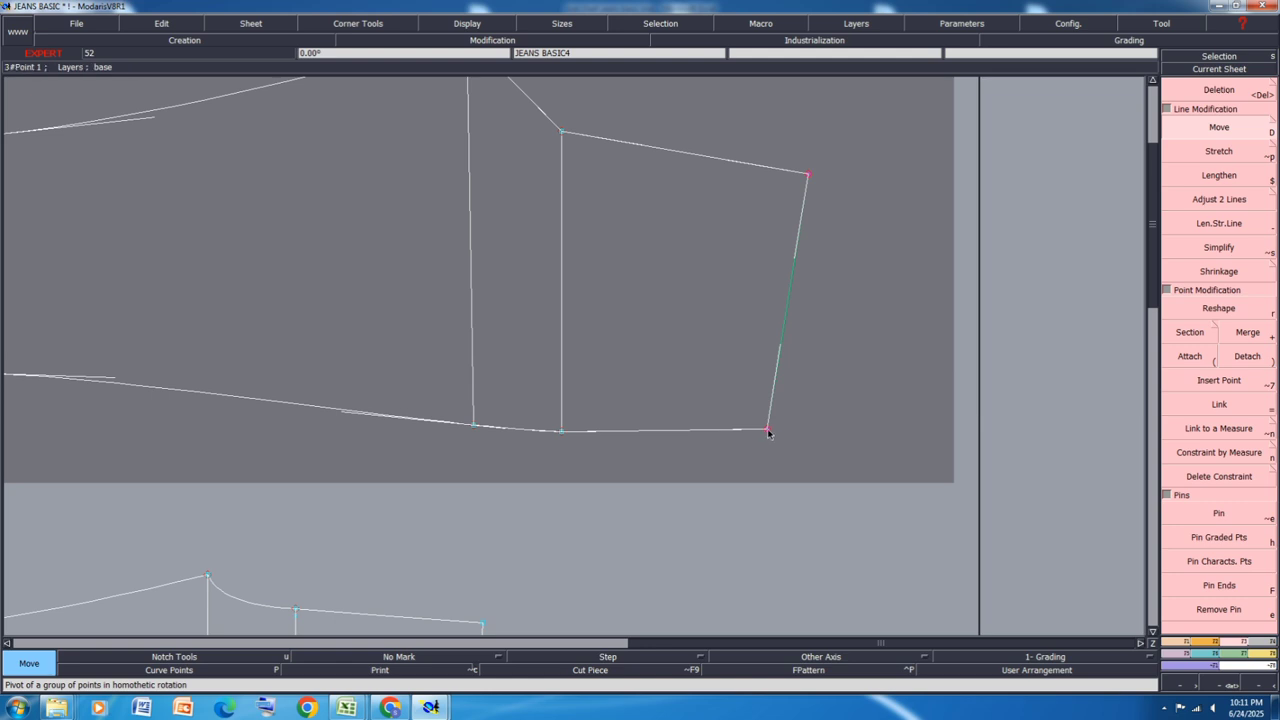
click(766, 430)
key(Tab)
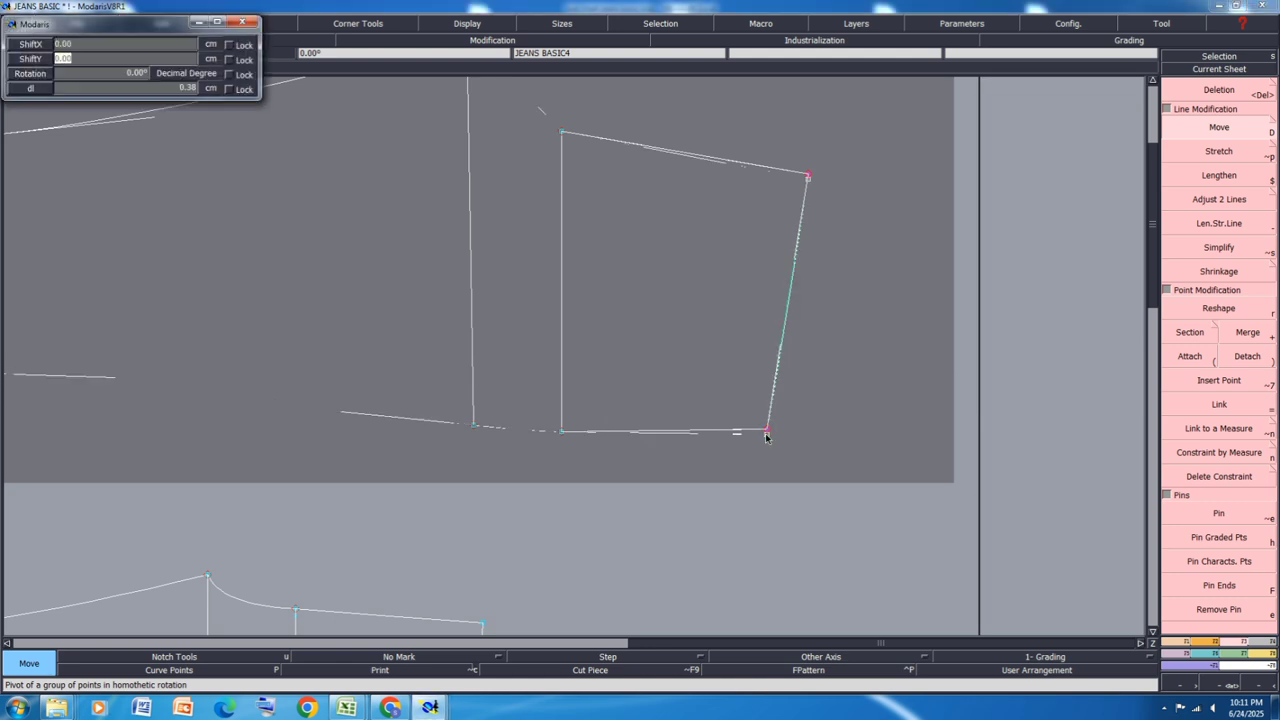
text(-.5)
key(Return)
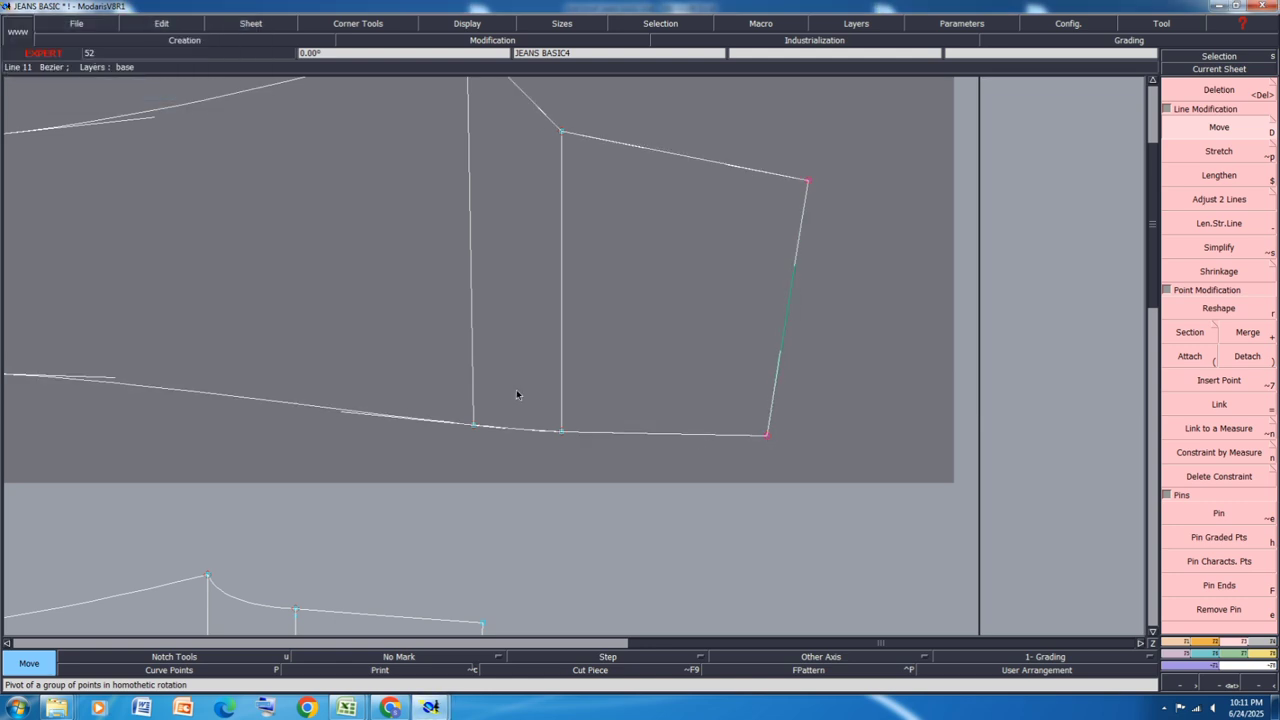
Step: Reshape the straight segment between the back crotch point and the hip line into a smooth concave crotch curve using both handles
scroll(541, 363, down, 3)
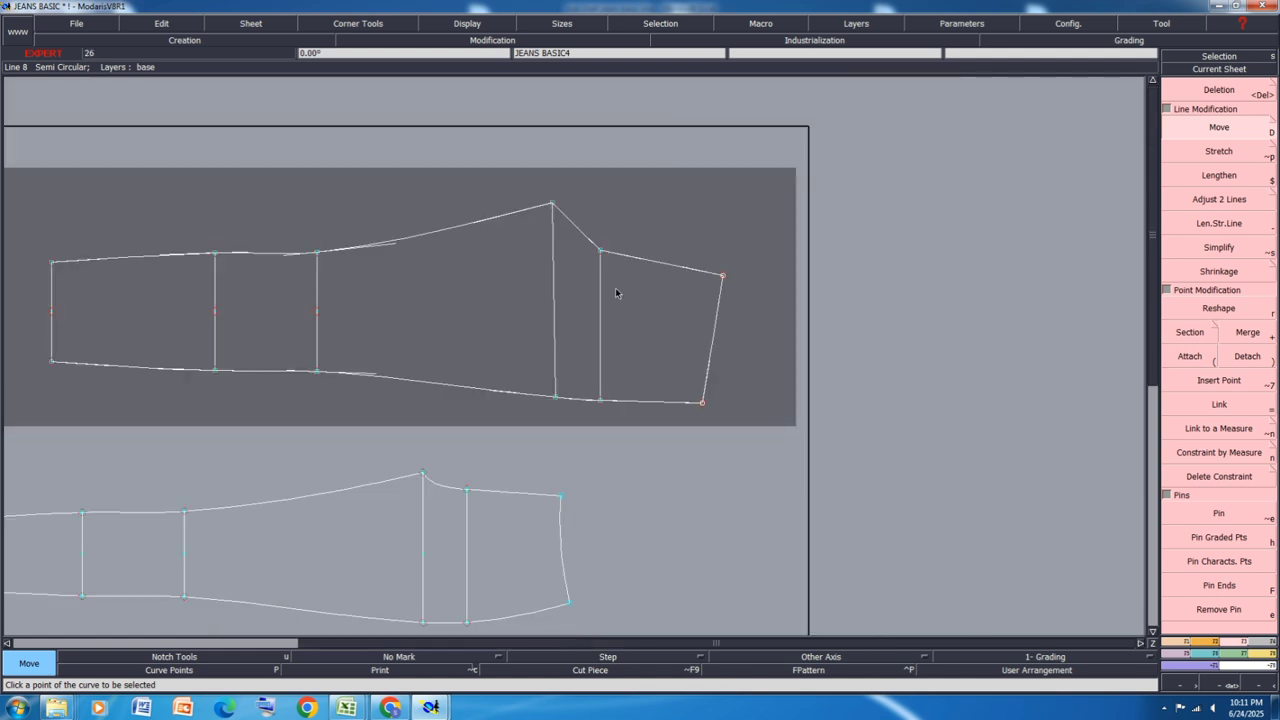
scroll(553, 222, up, 5)
key(r)
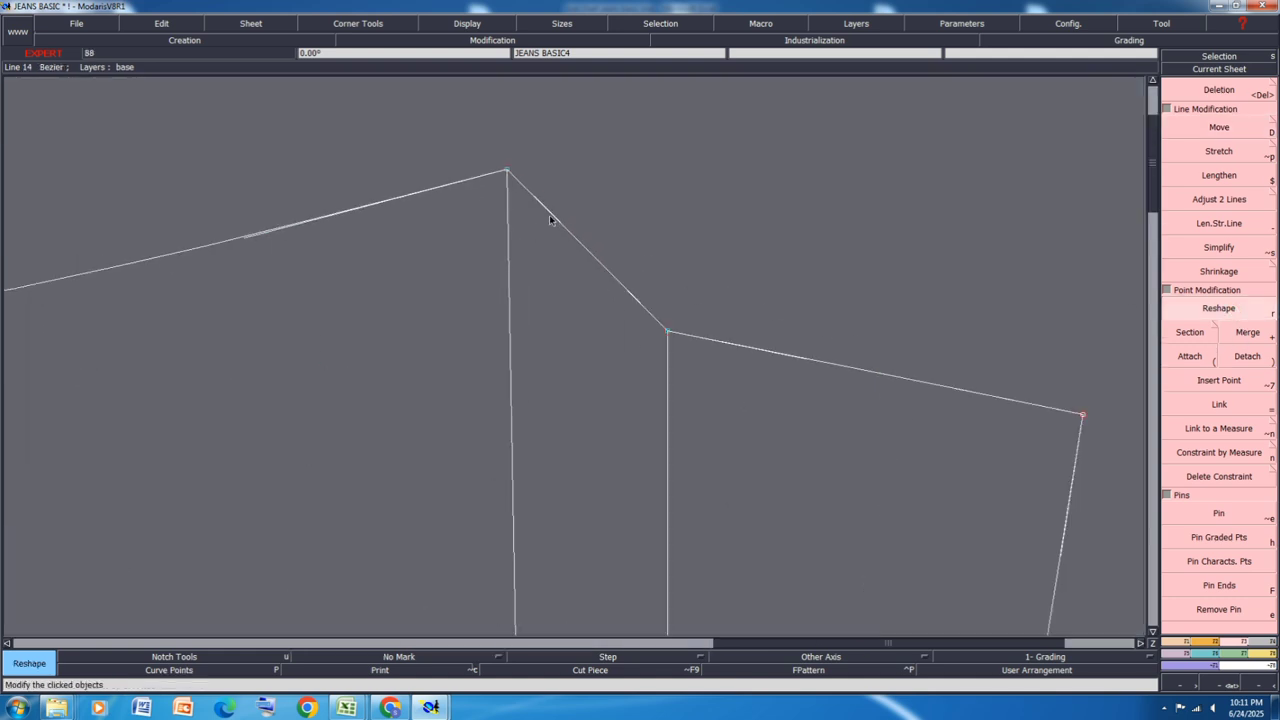
click(555, 218)
click(538, 272)
click(616, 279)
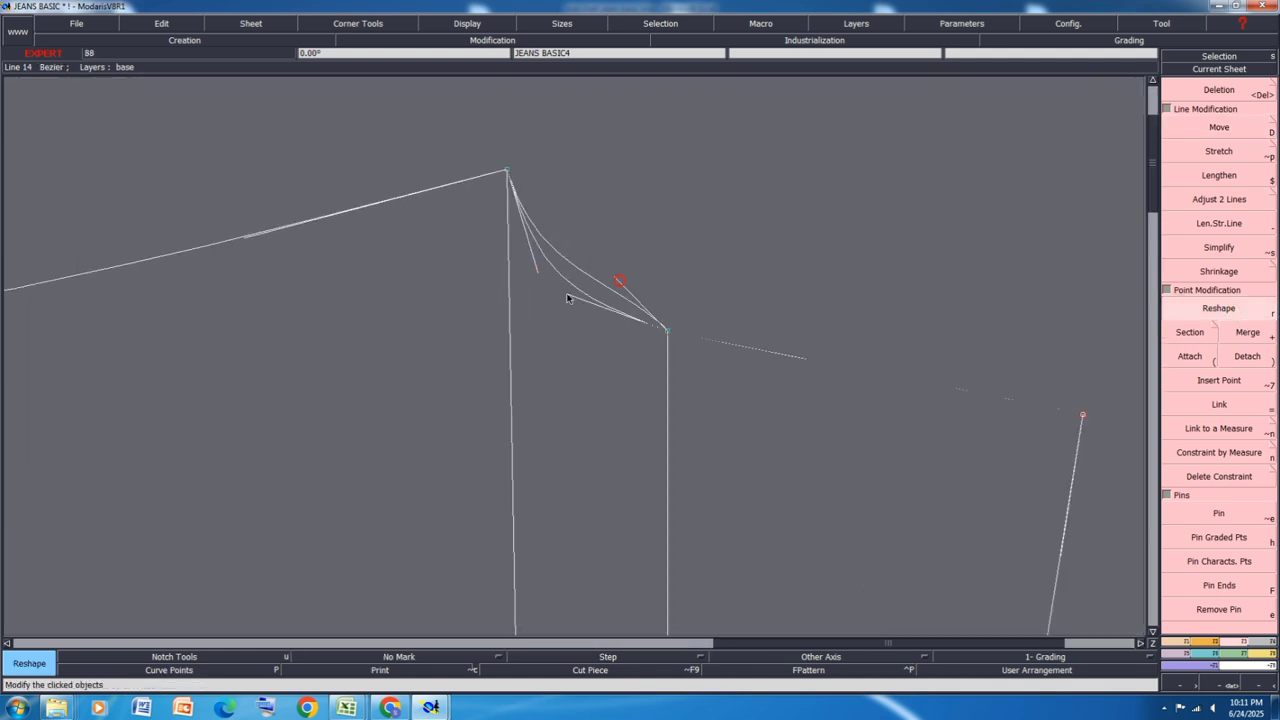
click(568, 295)
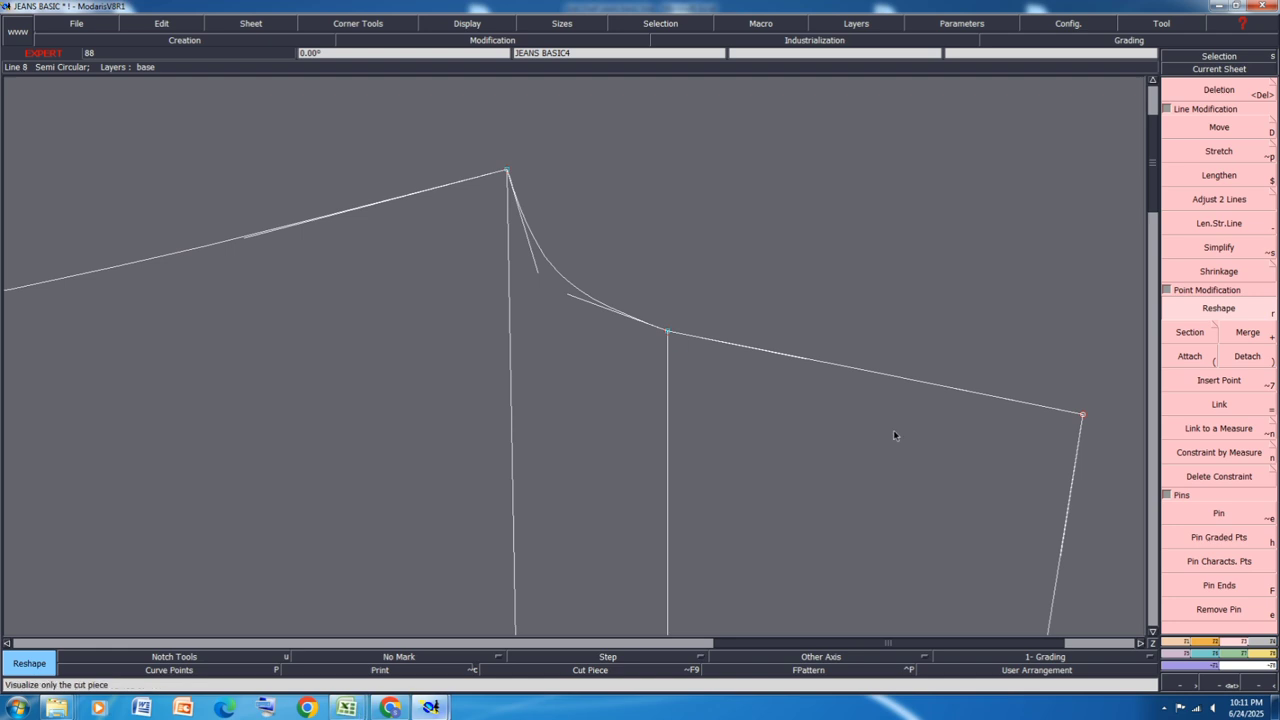
Step: Shift the crotch-seam end of the back hip line by 1.50 cm in X and 0 cm in Y
key(d)
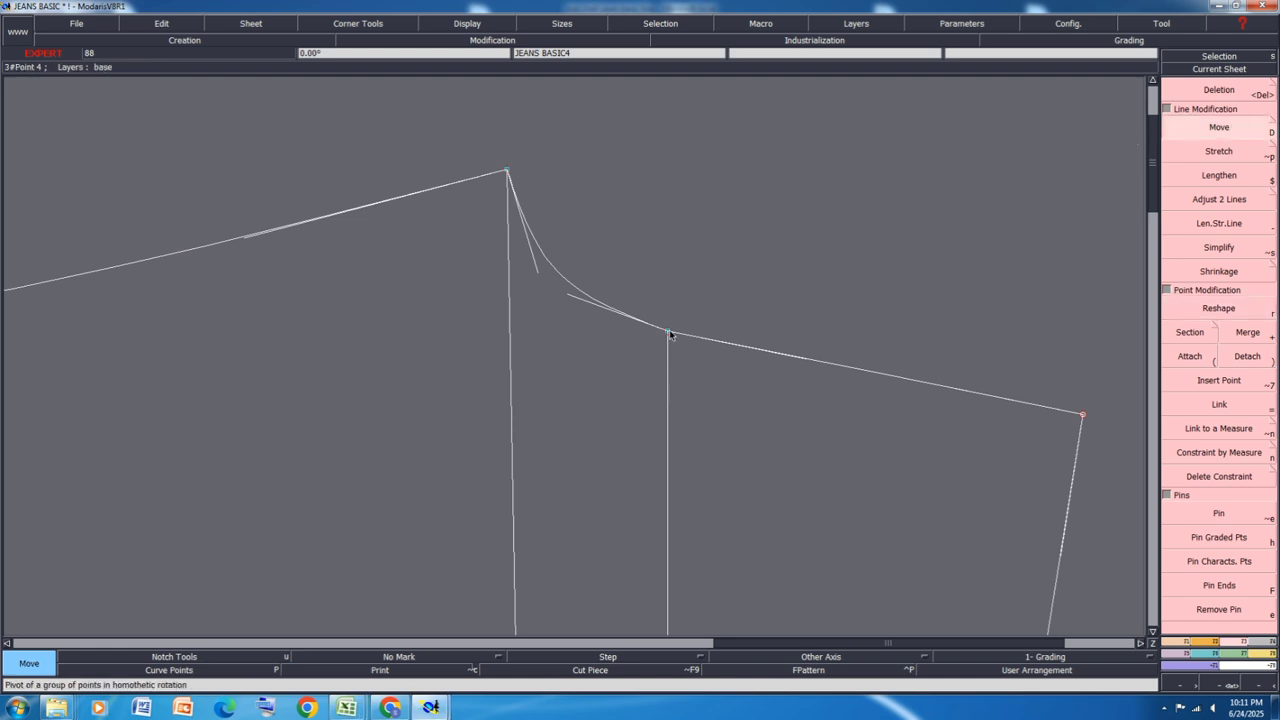
click(669, 331)
text(1)
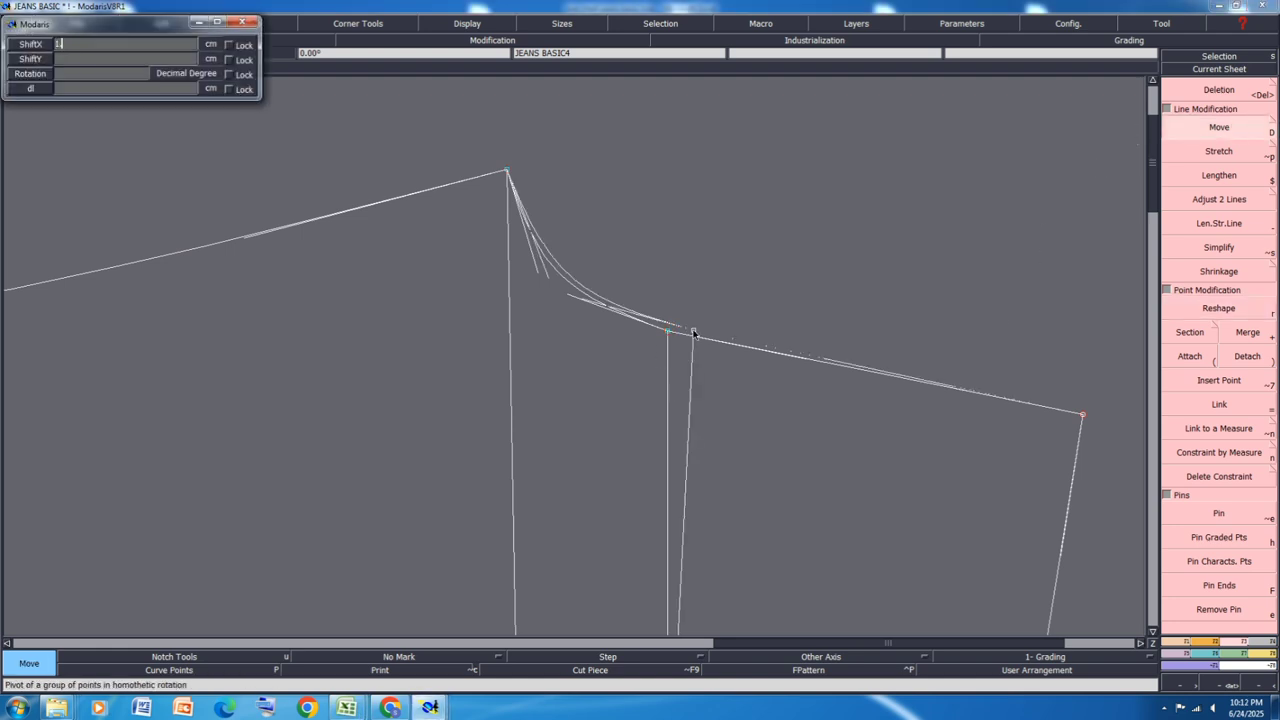
text(.5)
key(Return)
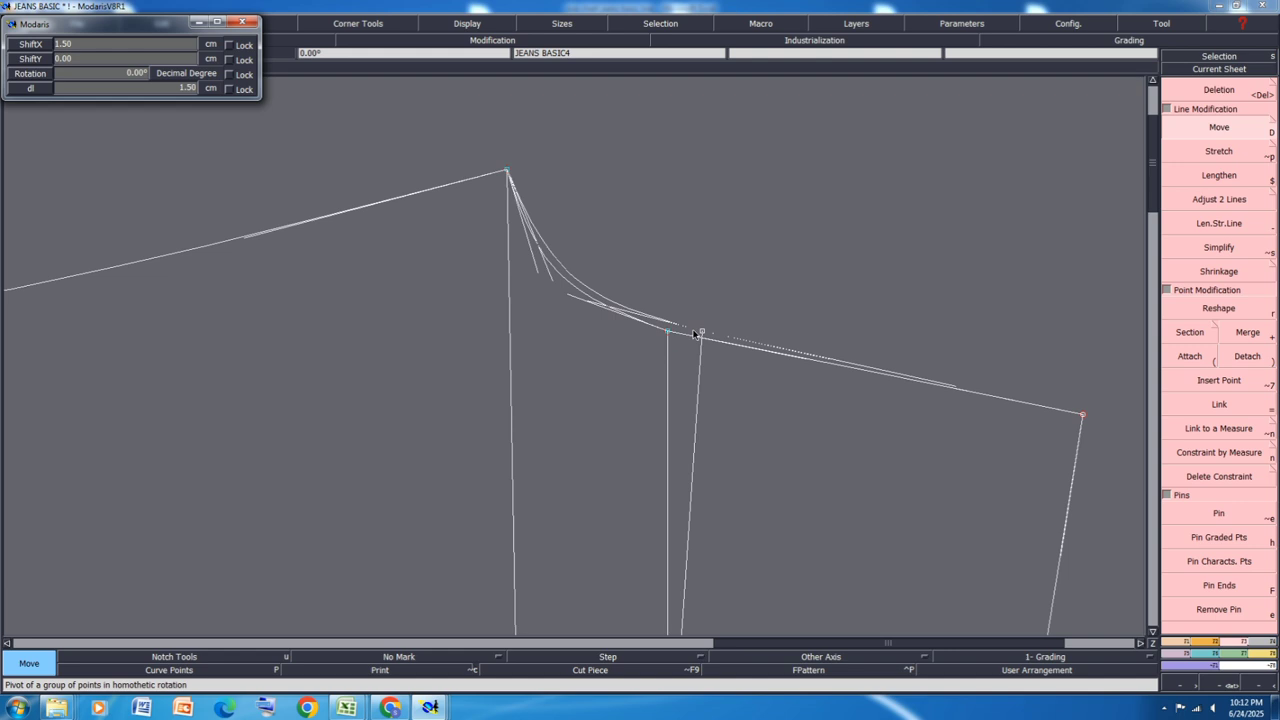
Step: Measure the front leg's hip line and try the same length measurement on the back leg's hip line
scroll(643, 265, down, 2)
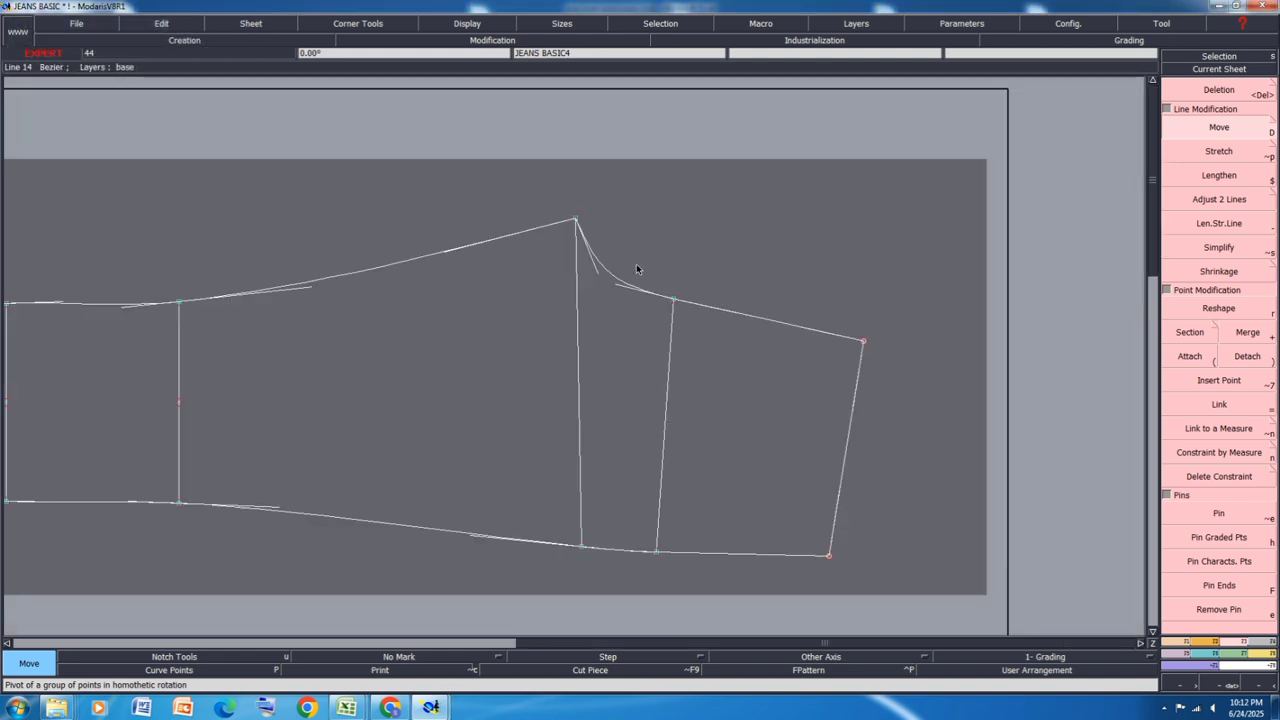
scroll(636, 268, down, 2)
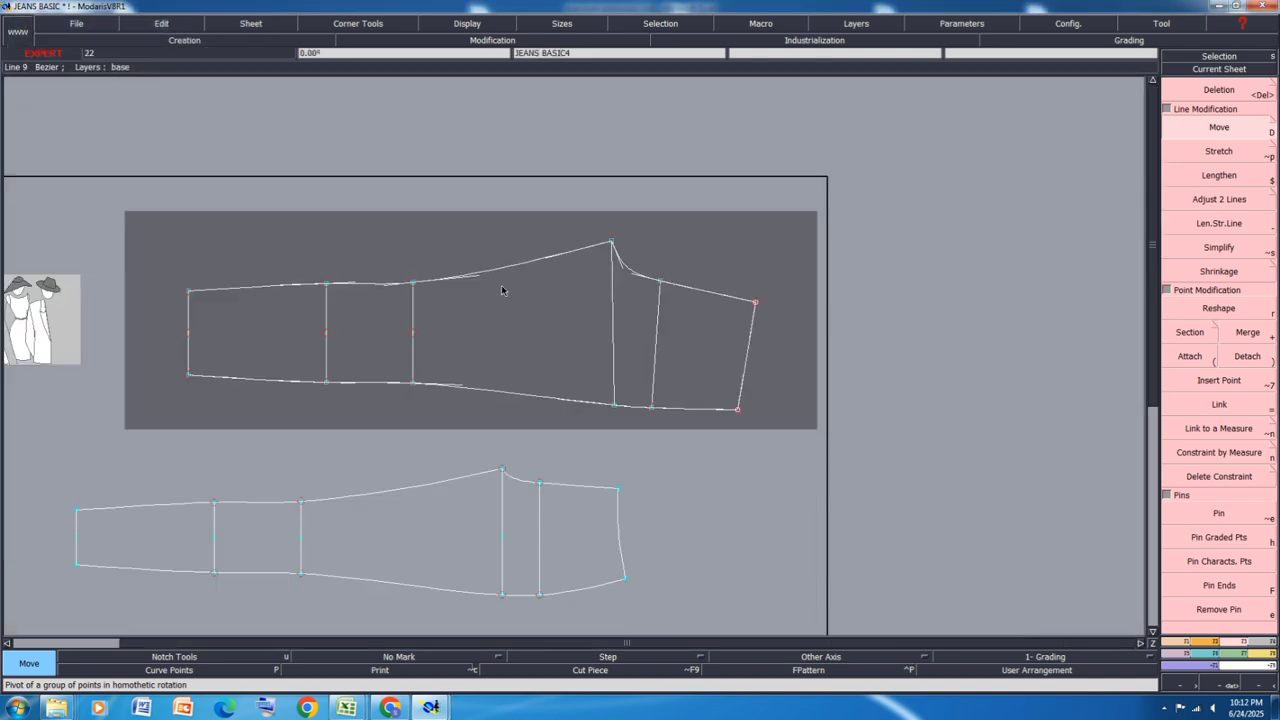
key(m)
click(540, 532)
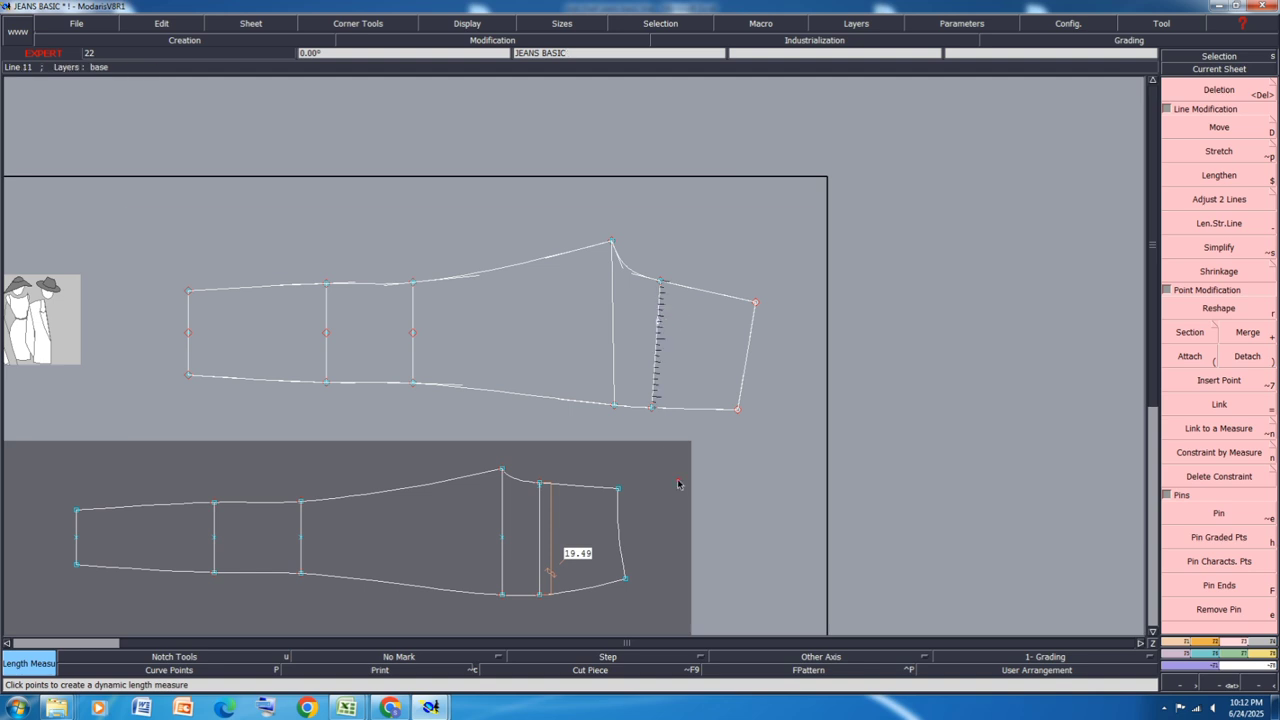
click(656, 325)
key(ctrl+z)
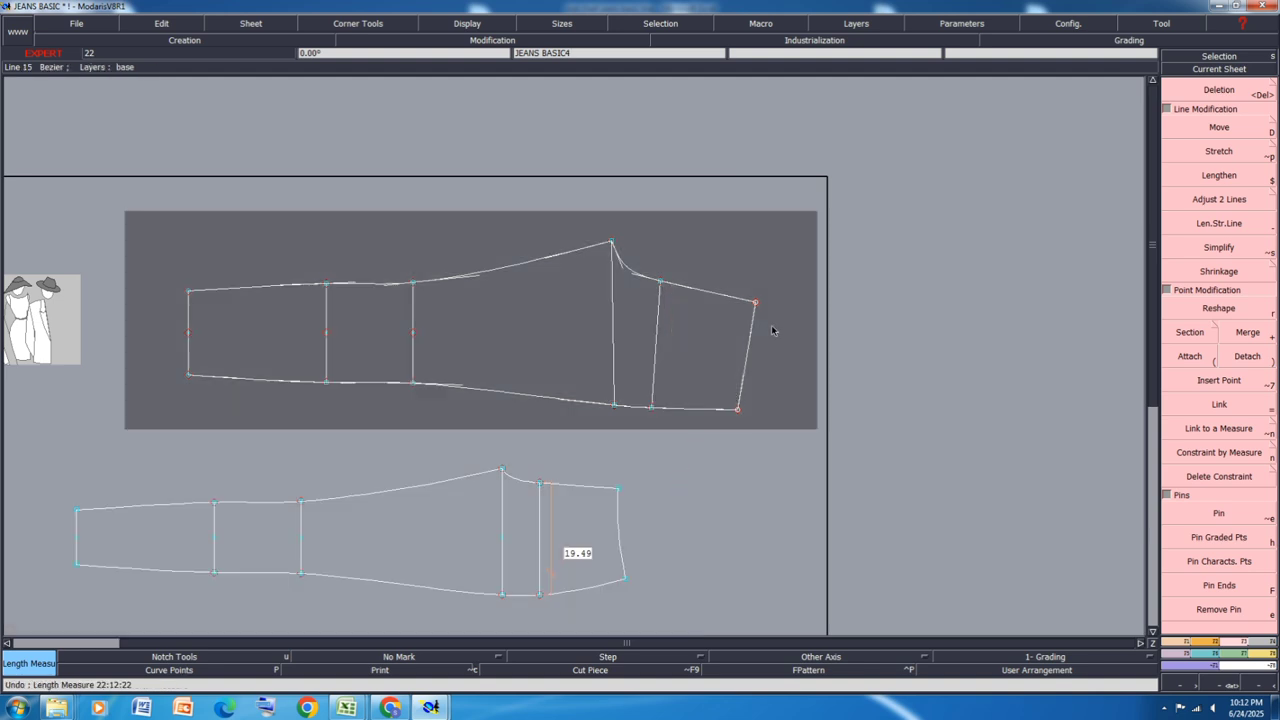
Step: Measure the front waistline between its two end points and remove that measurement
click(617, 510)
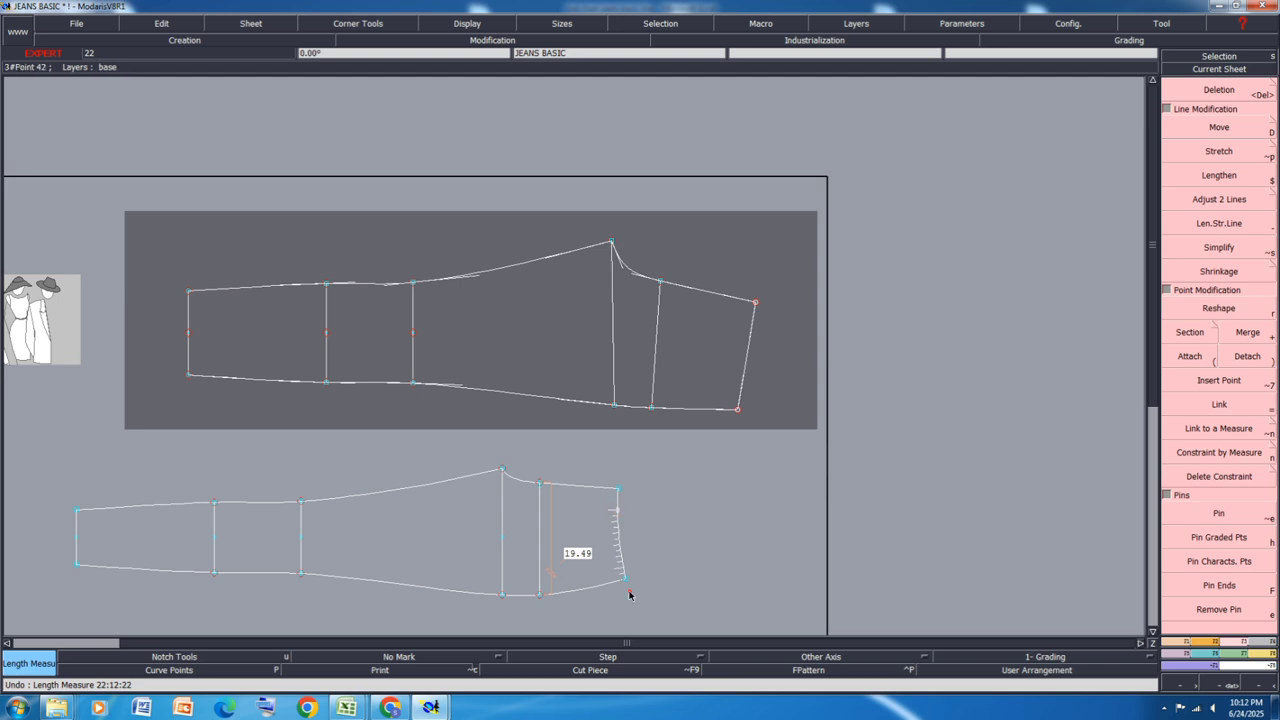
click(627, 588)
key(ctrl+z)
click(618, 490)
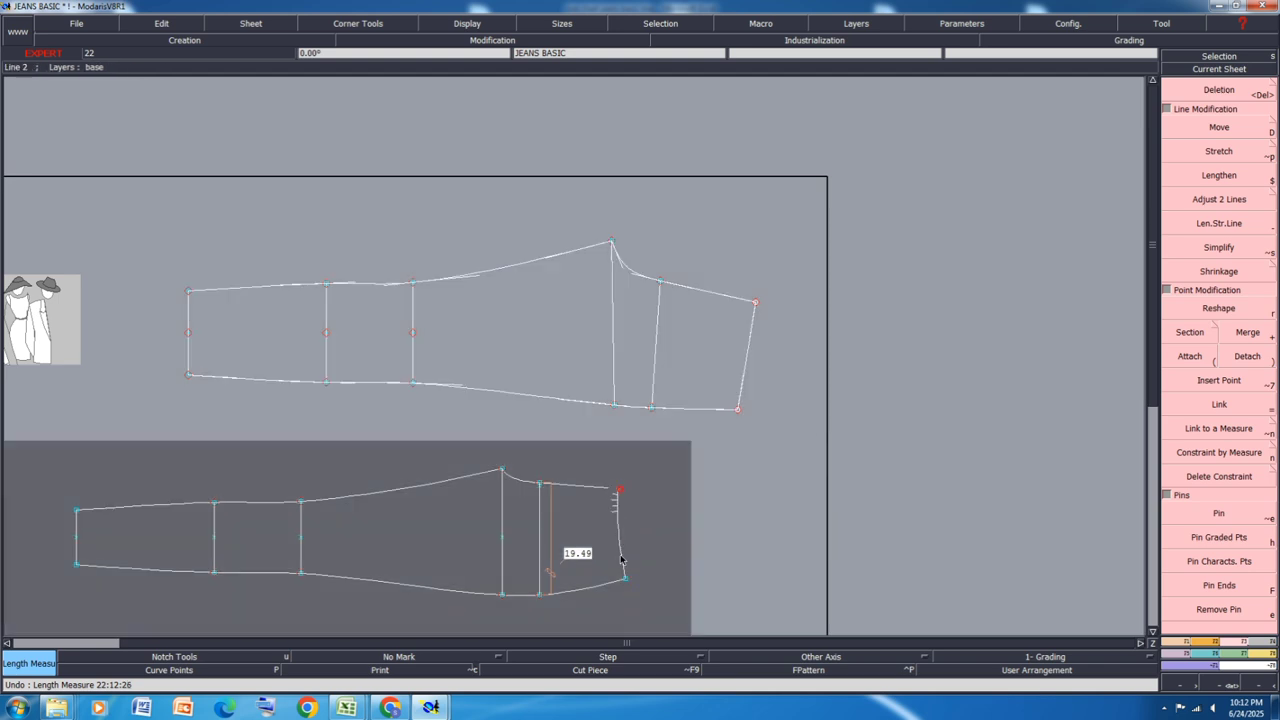
click(626, 578)
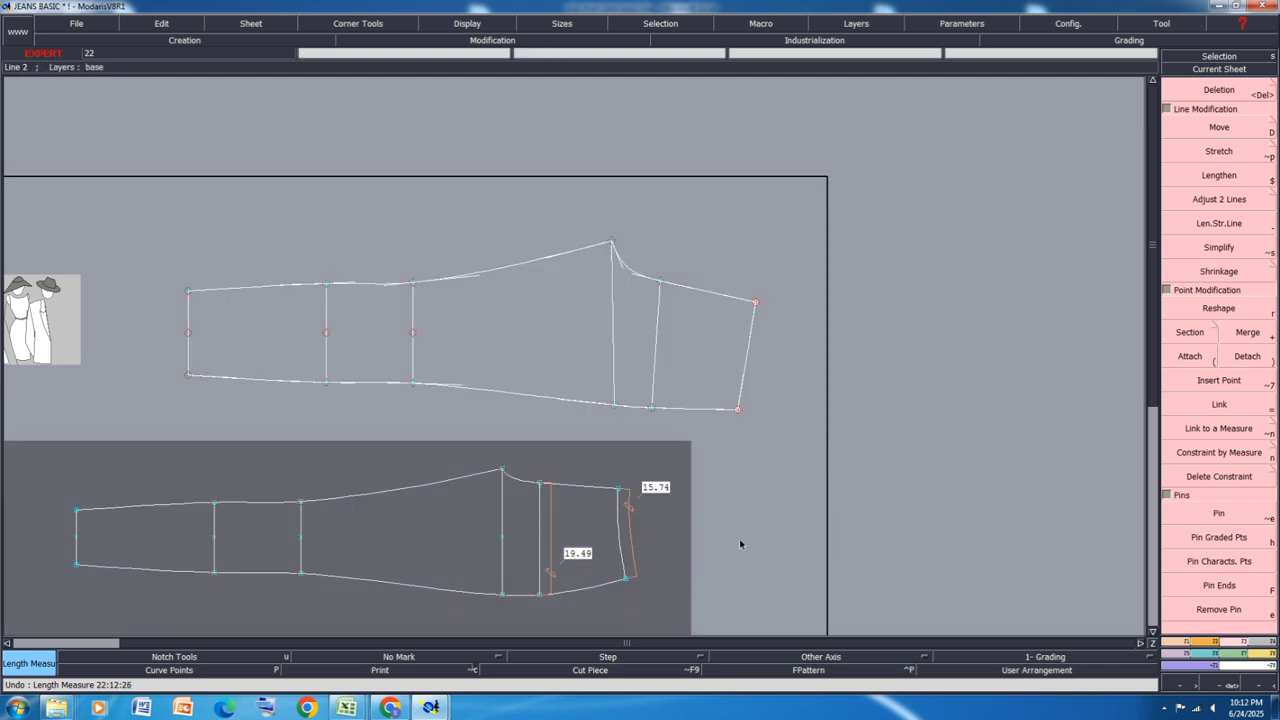
key(ctrl+z)
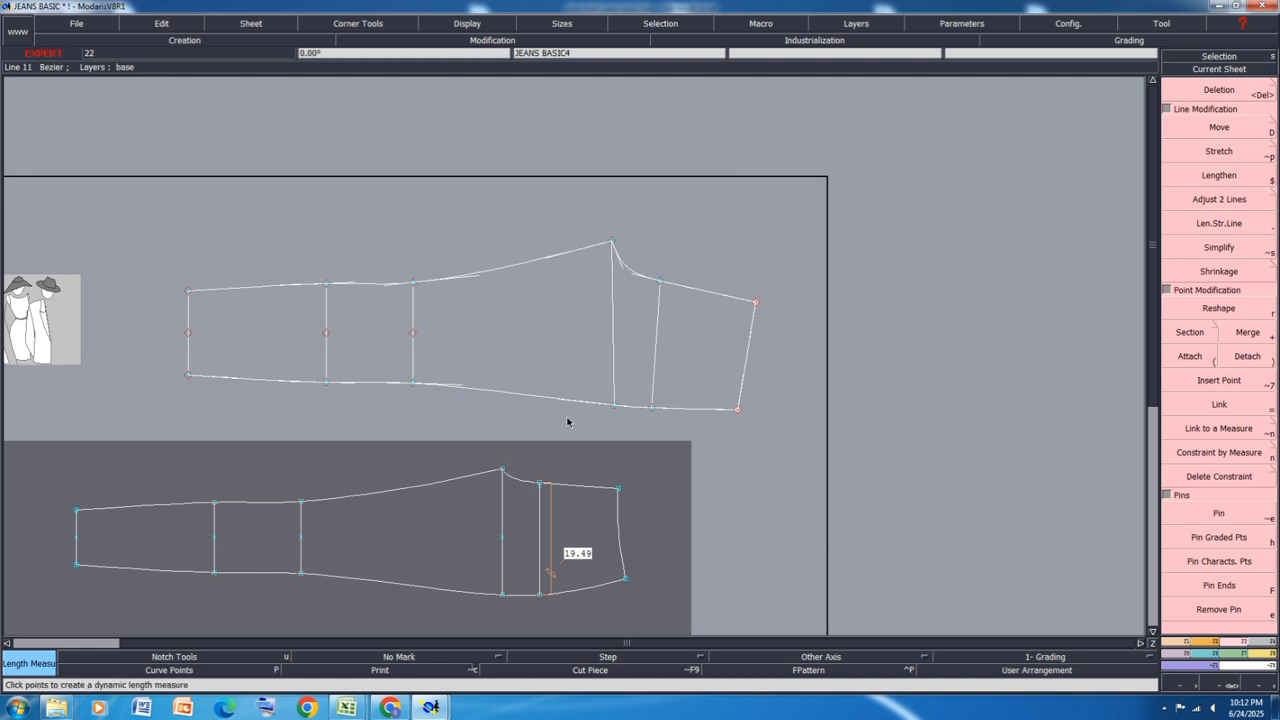
Step: Measure the back waistline and shift its center-back end by 0 cm in X and -0.67 cm in Y
click(753, 304)
click(756, 431)
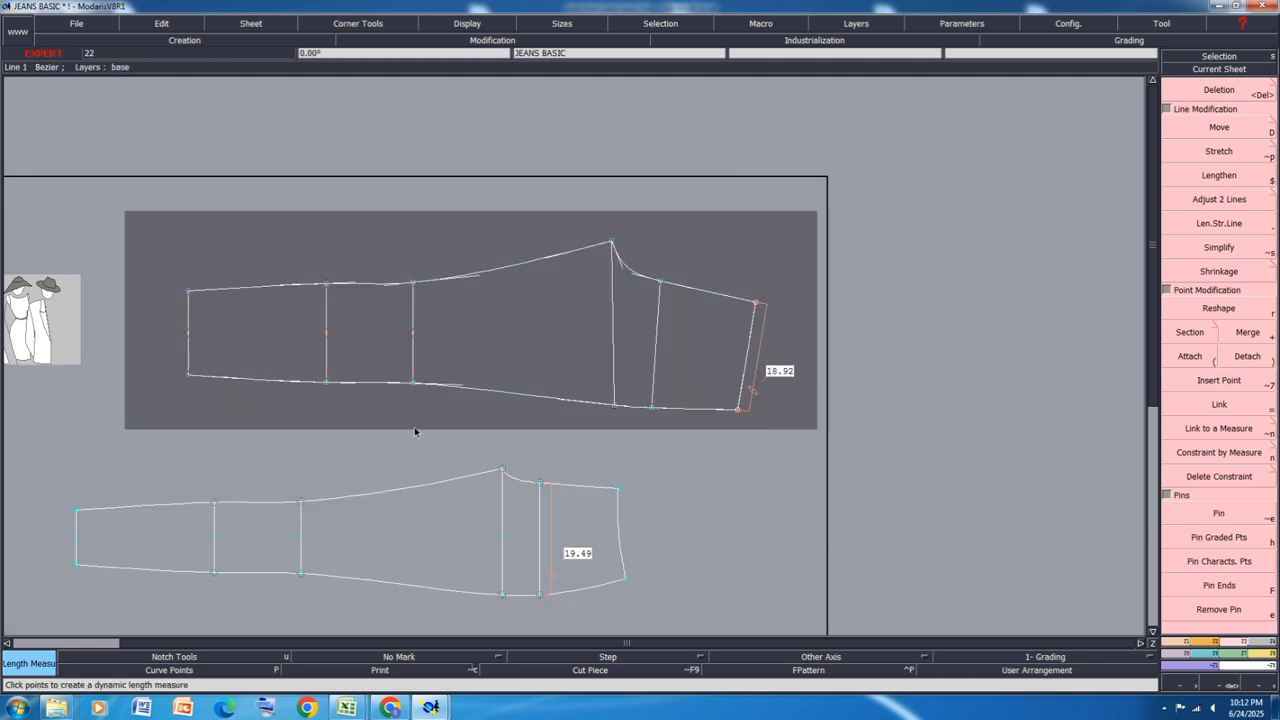
click(1176, 128)
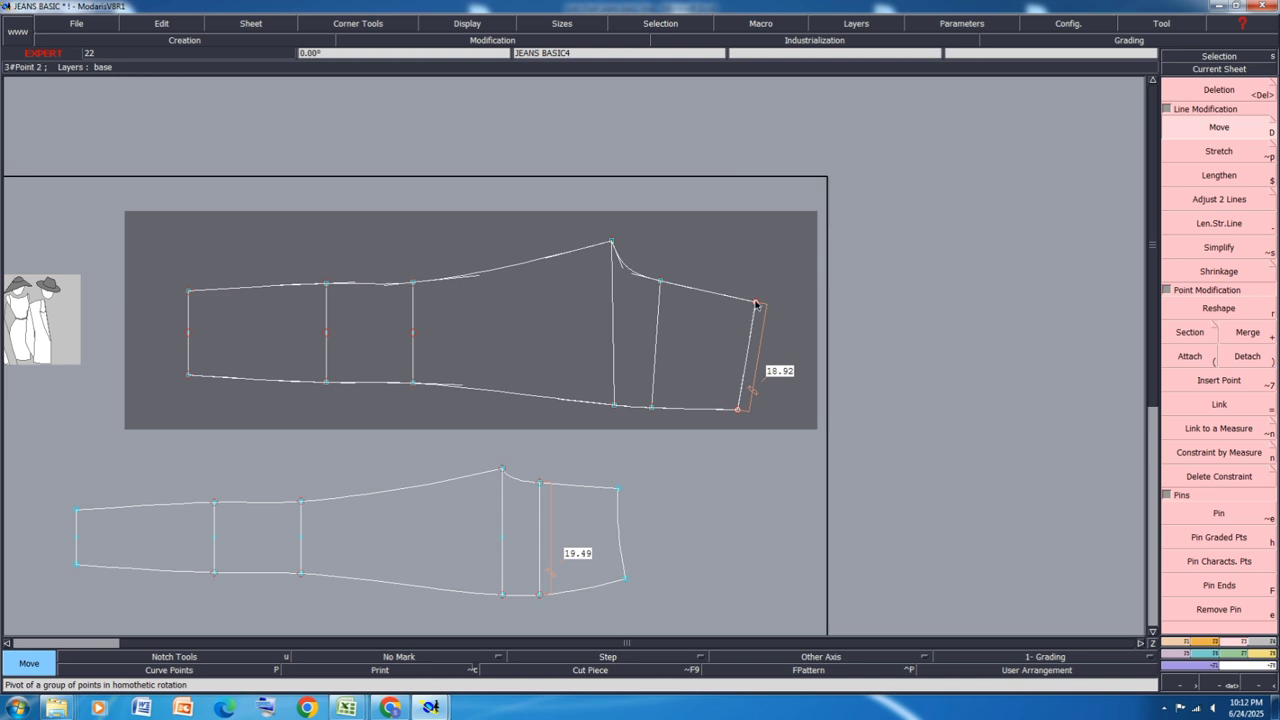
click(756, 305)
key(Tab)
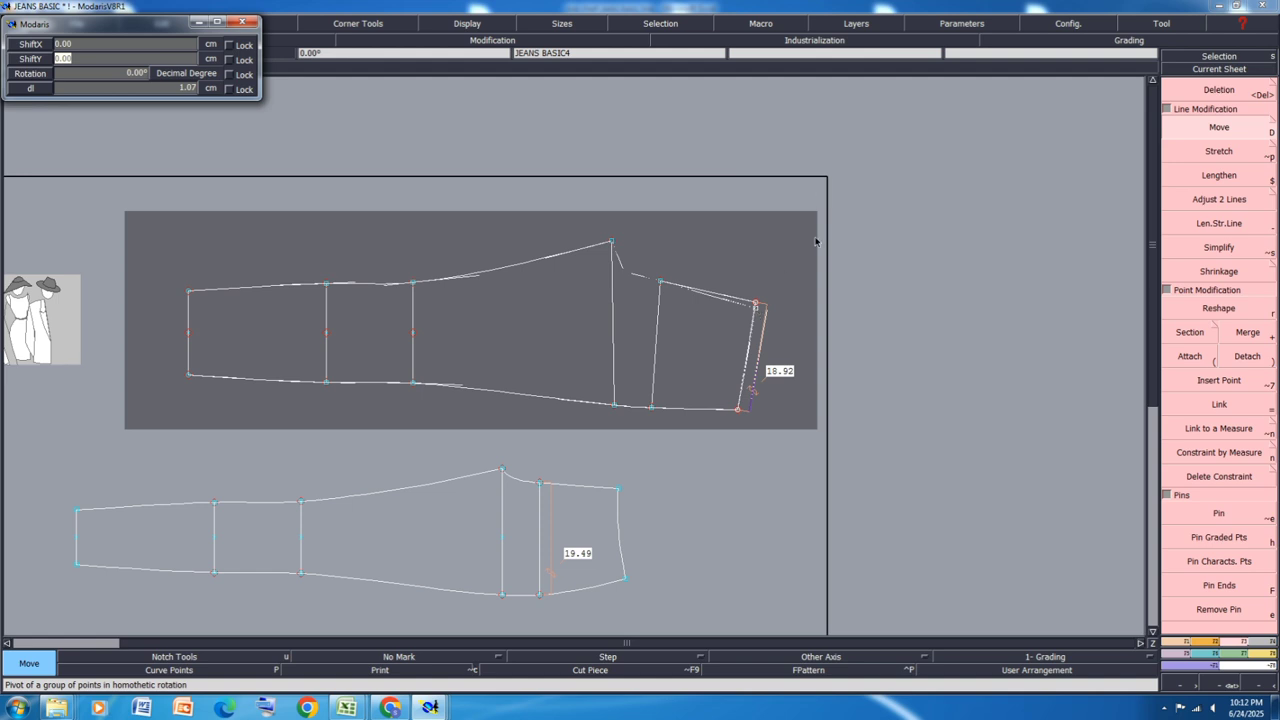
key(BackSpace)
text(-0.67)
key(Return)
click(910, 274)
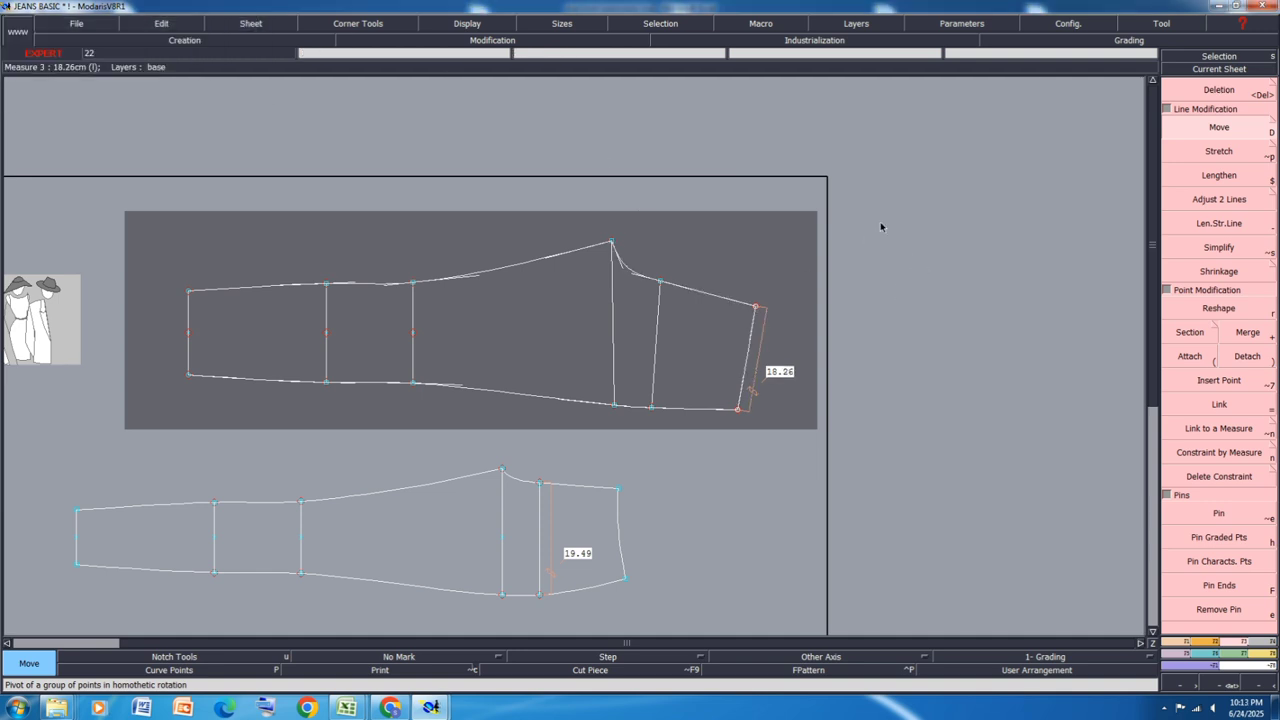
Step: Measure the back crotch seam from crotch point to waist, and the full side seams of the back and front legs
key(m)
click(697, 292)
click(931, 331)
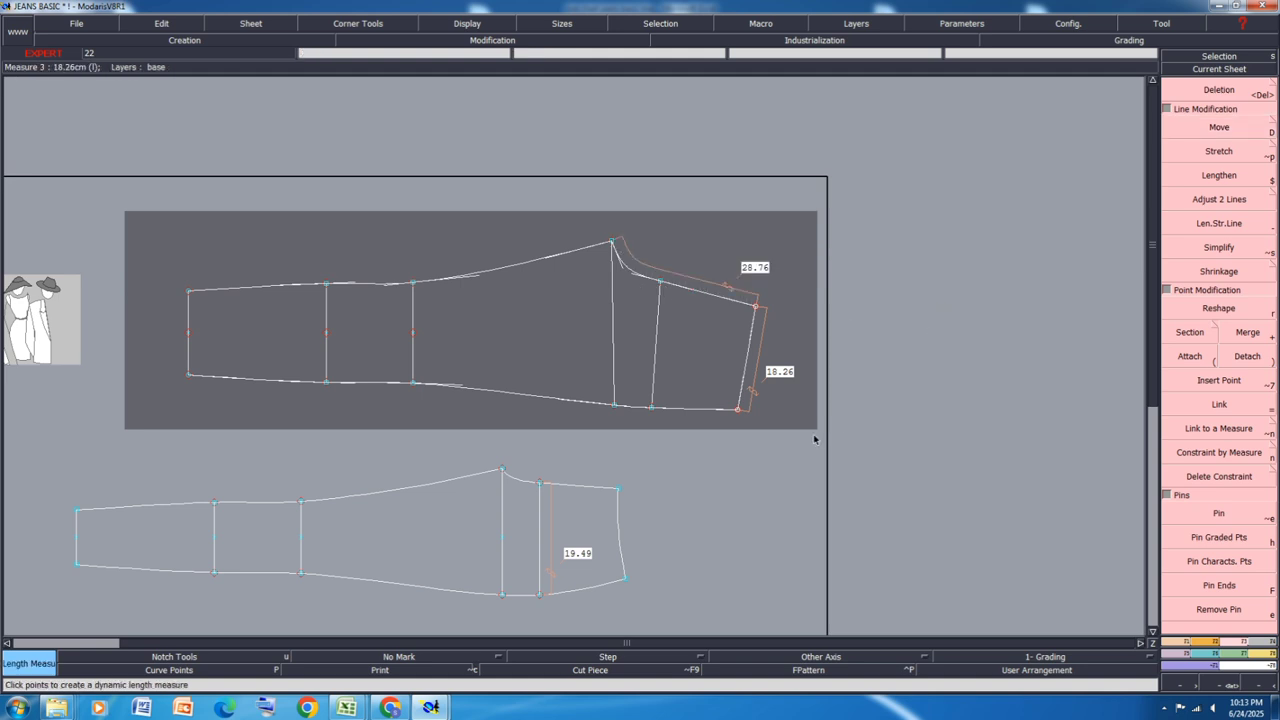
click(491, 392)
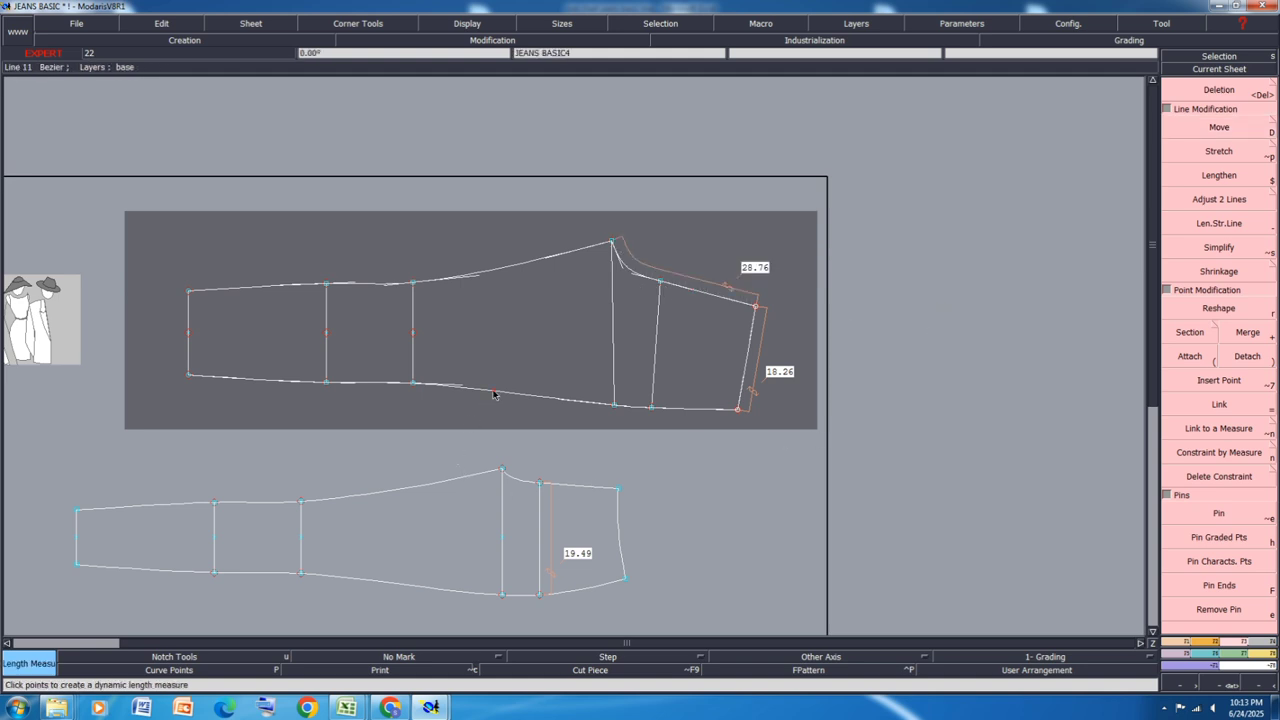
click(891, 411)
click(874, 569)
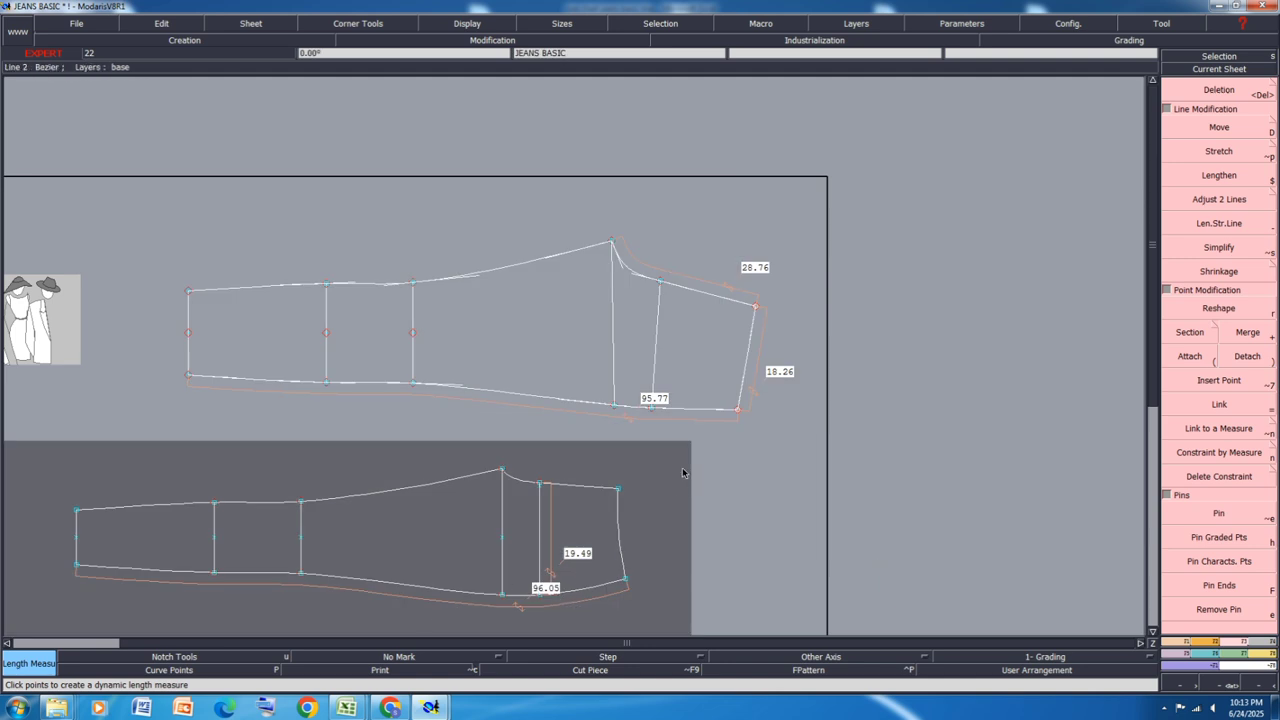
Step: Lengthen the back side seam by shifting its waist end 0.23 cm in X and a further 0.05 cm in X
key(d)
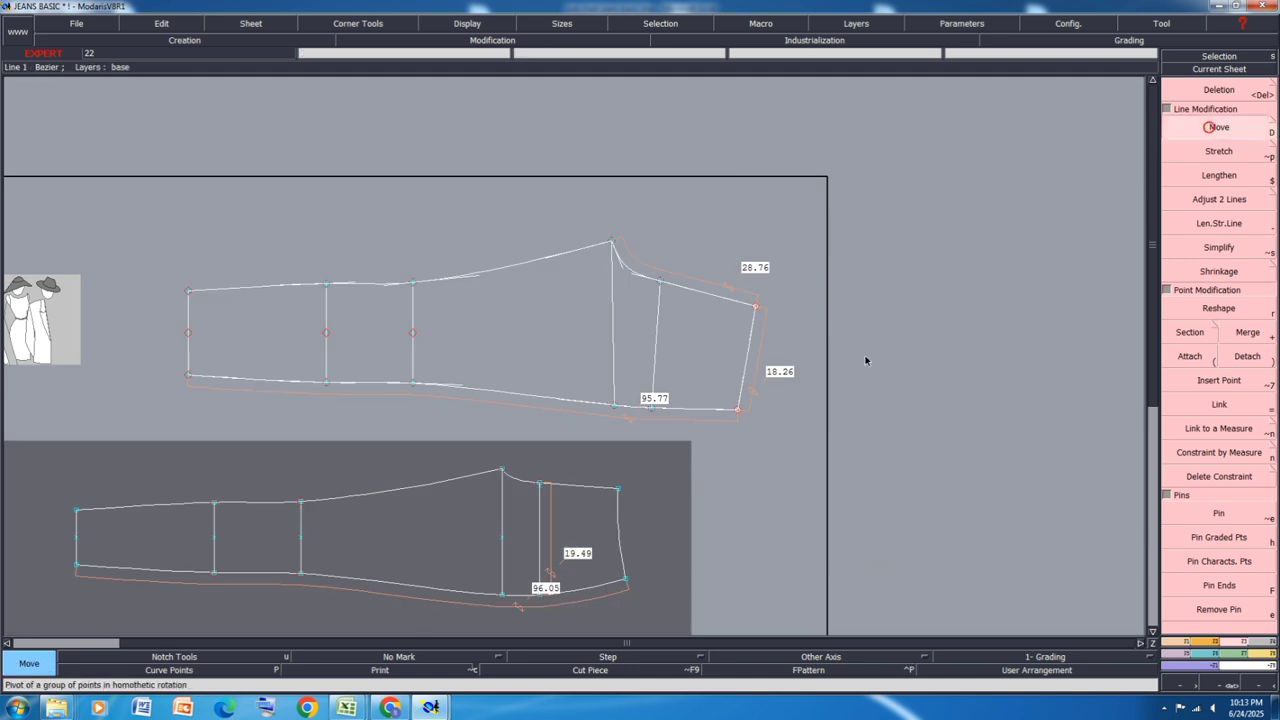
click(740, 412)
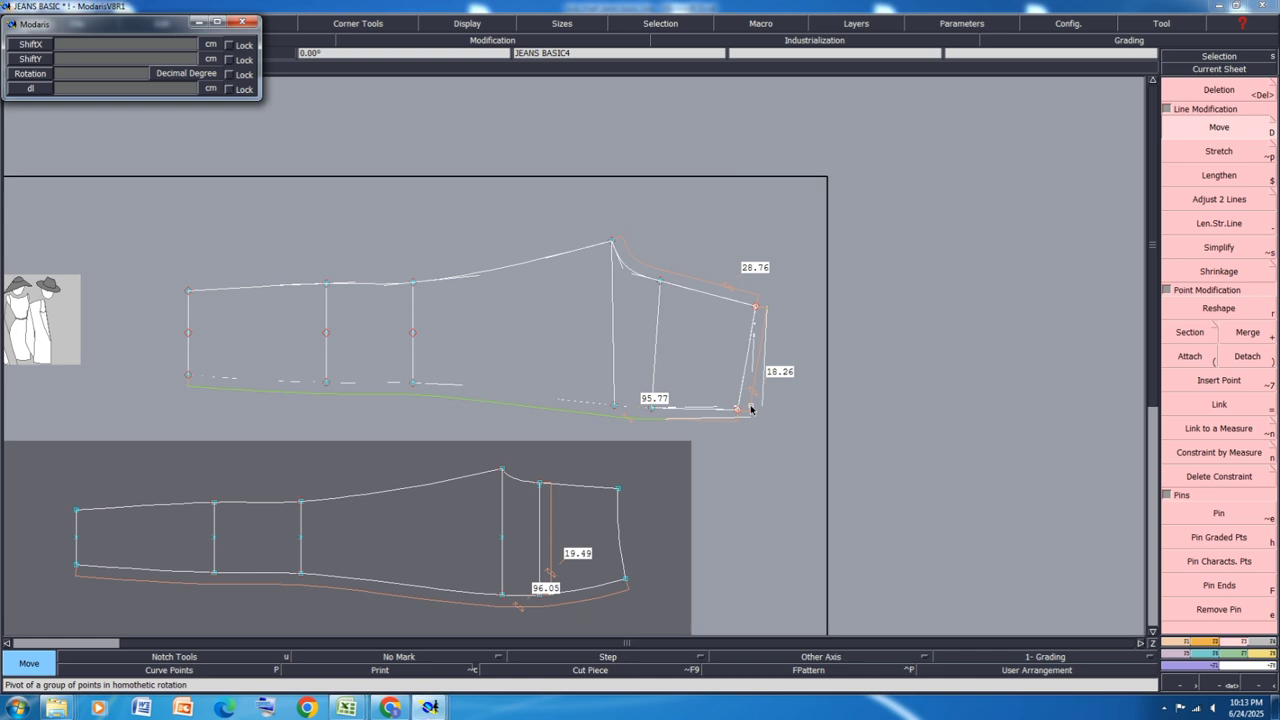
text(.23)
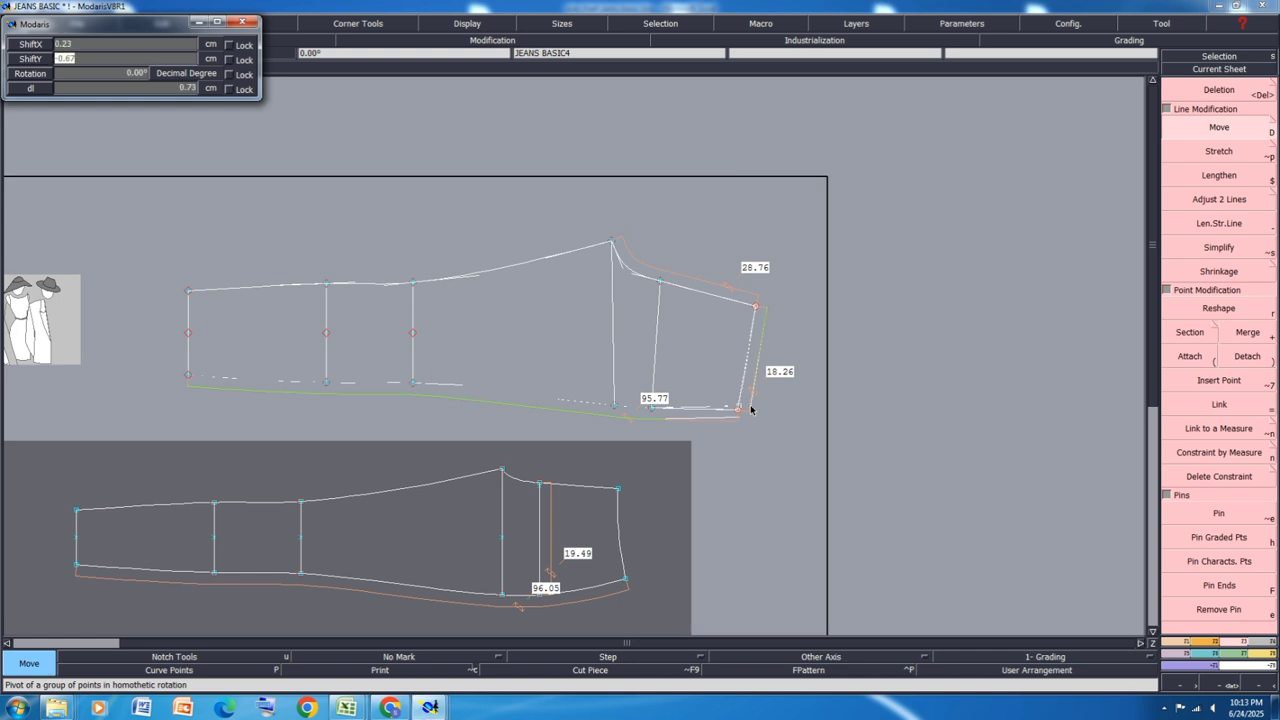
key(Return)
click(752, 410)
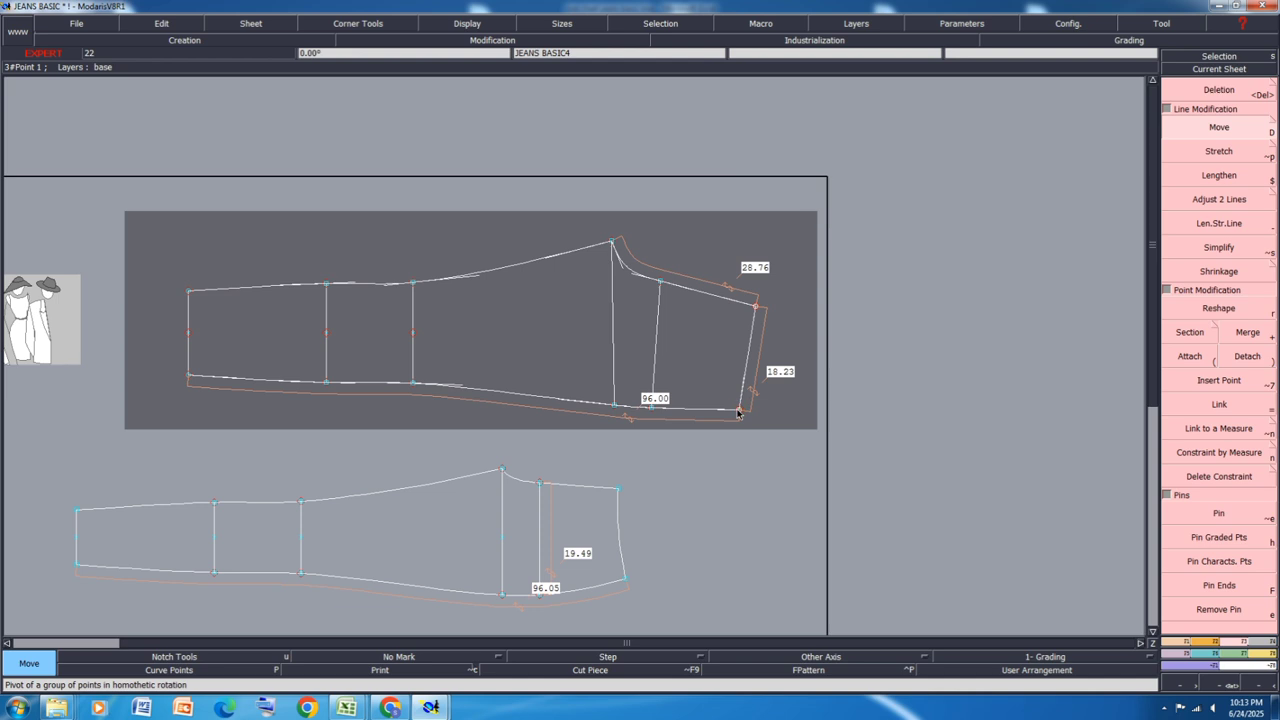
click(738, 412)
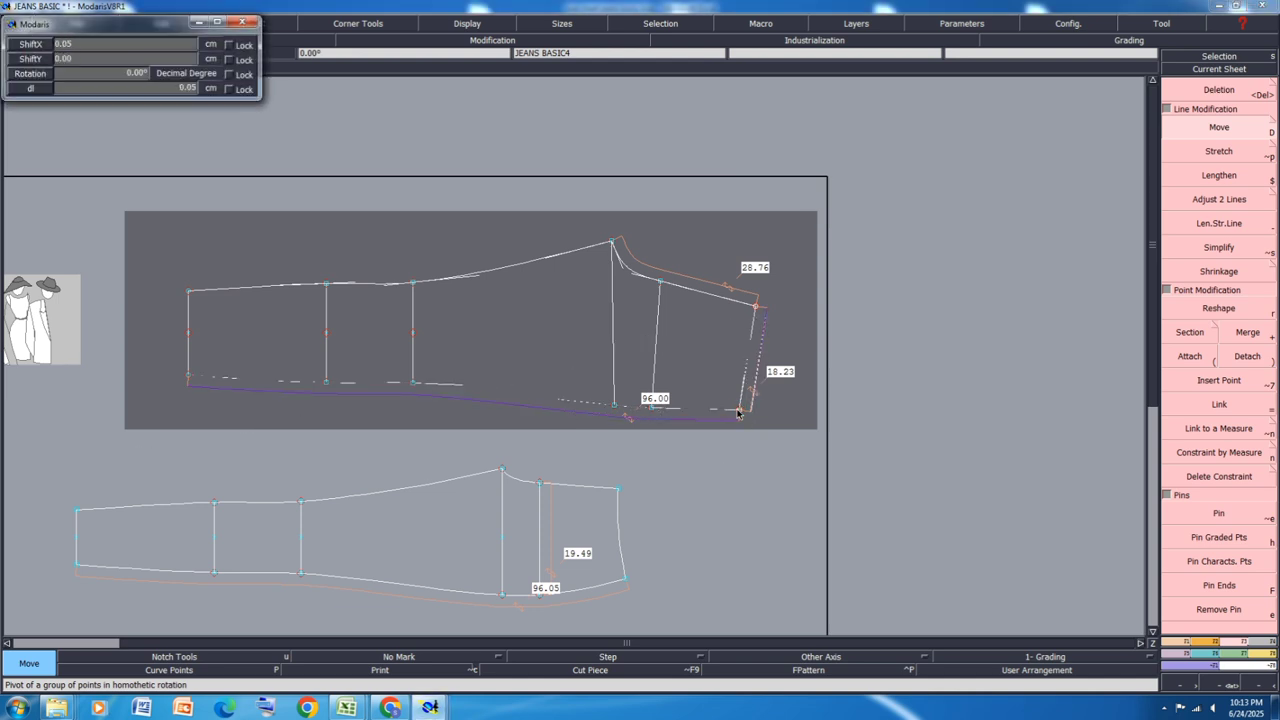
click(738, 412)
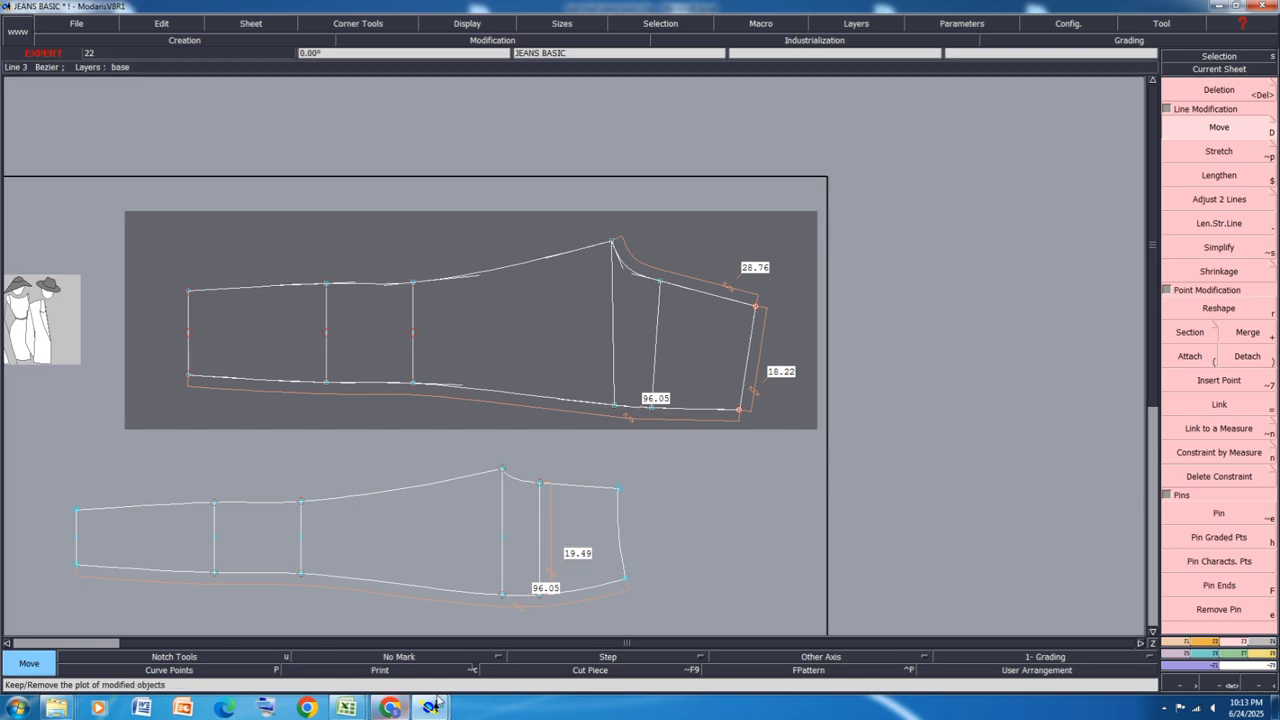
Step: Switch to the Excel size chart and fill the BACK RISE and FRONT RISE rows with yellow
mouse_move(346, 707)
click(420, 627)
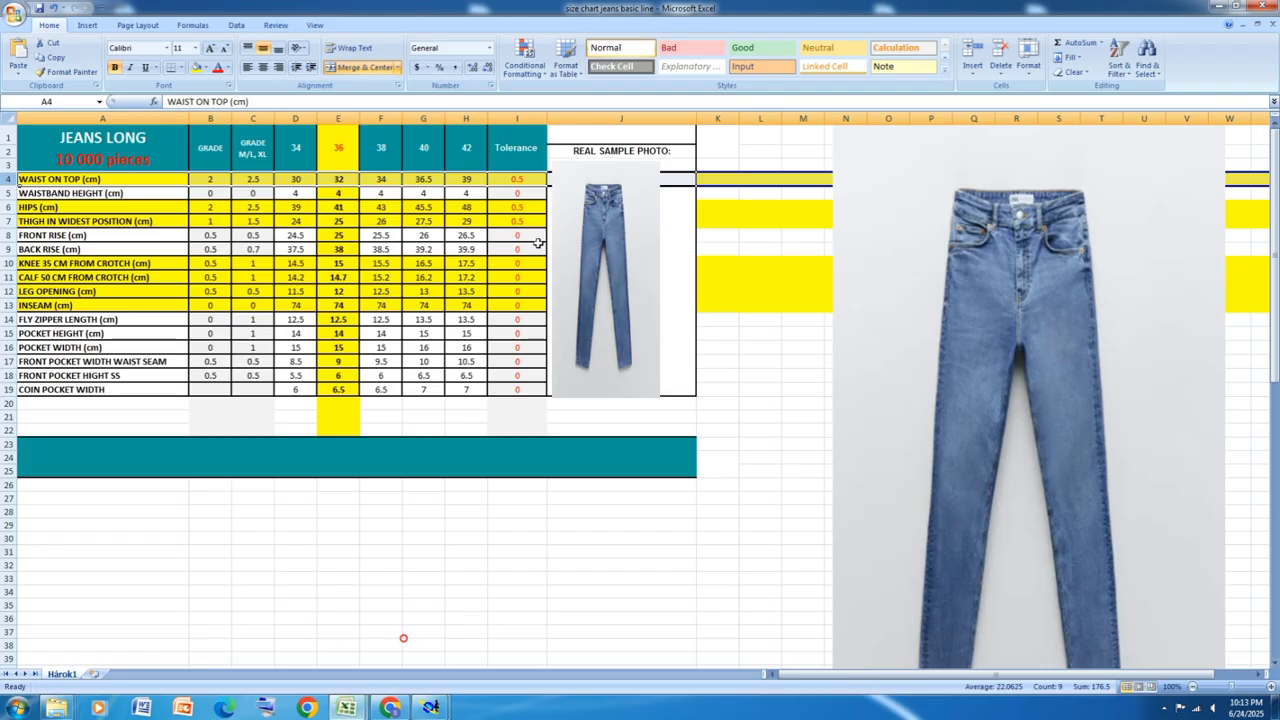
click(8, 249)
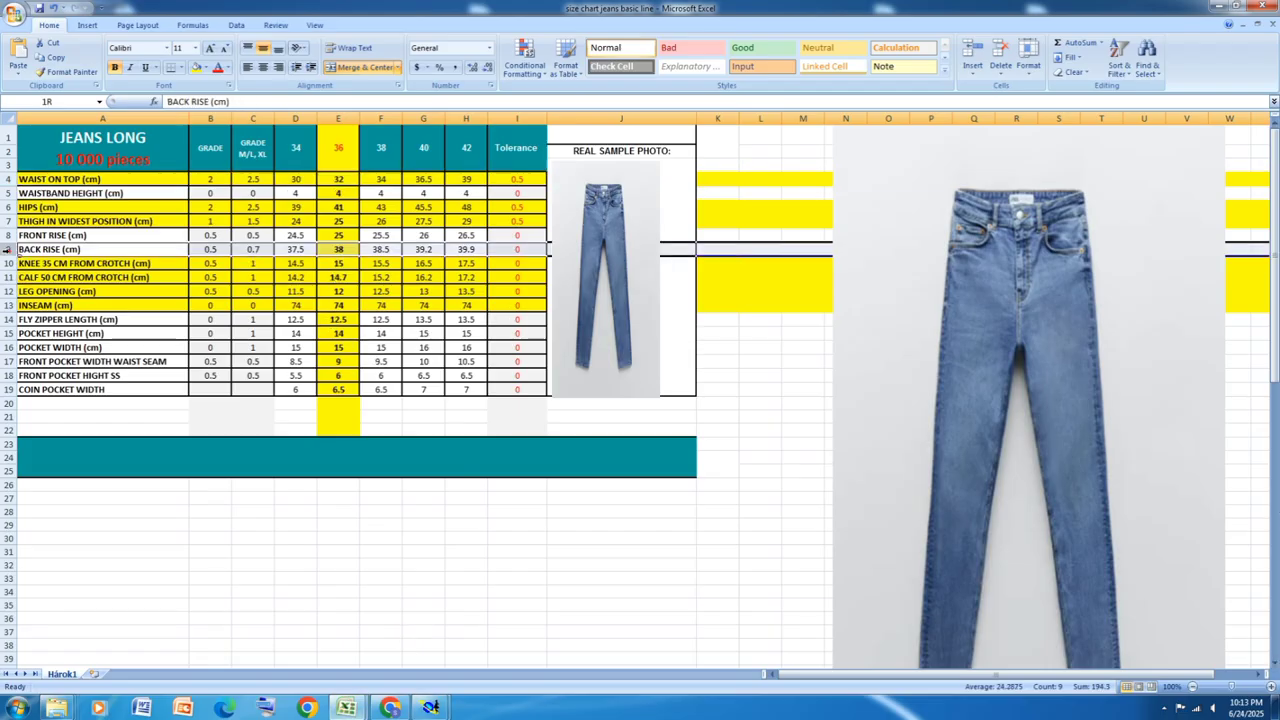
click(197, 67)
click(8, 235)
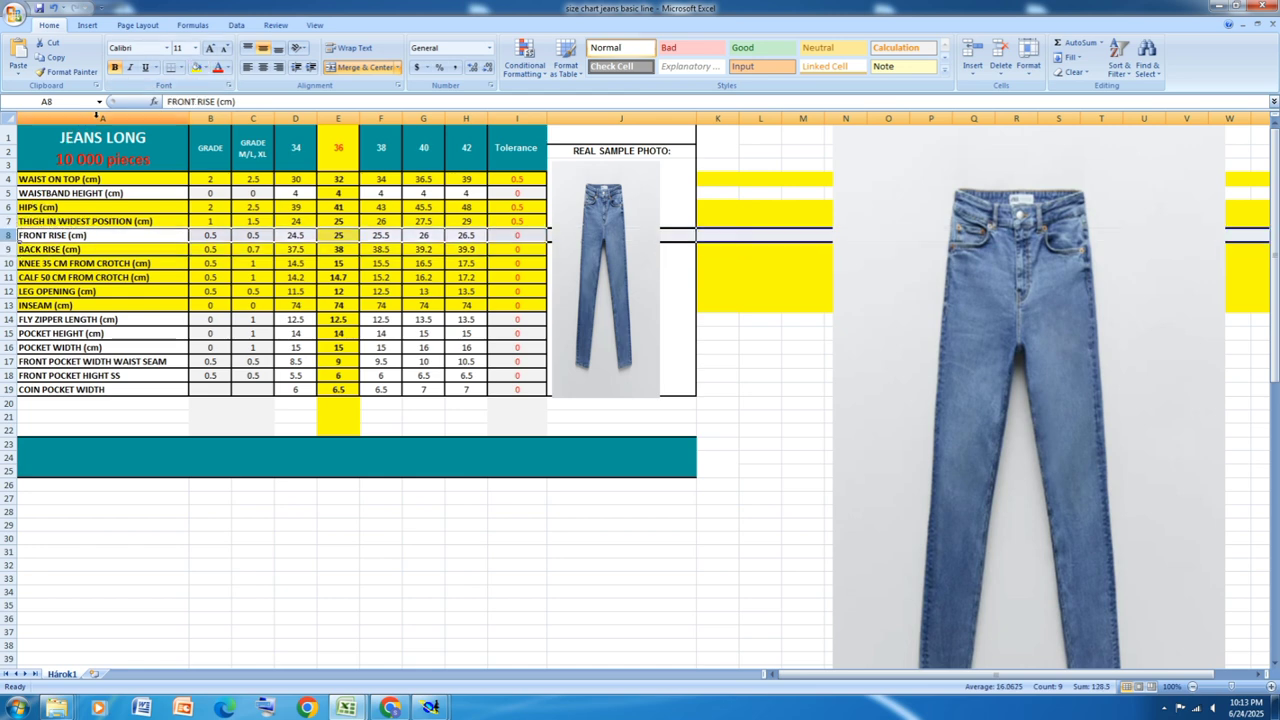
click(197, 67)
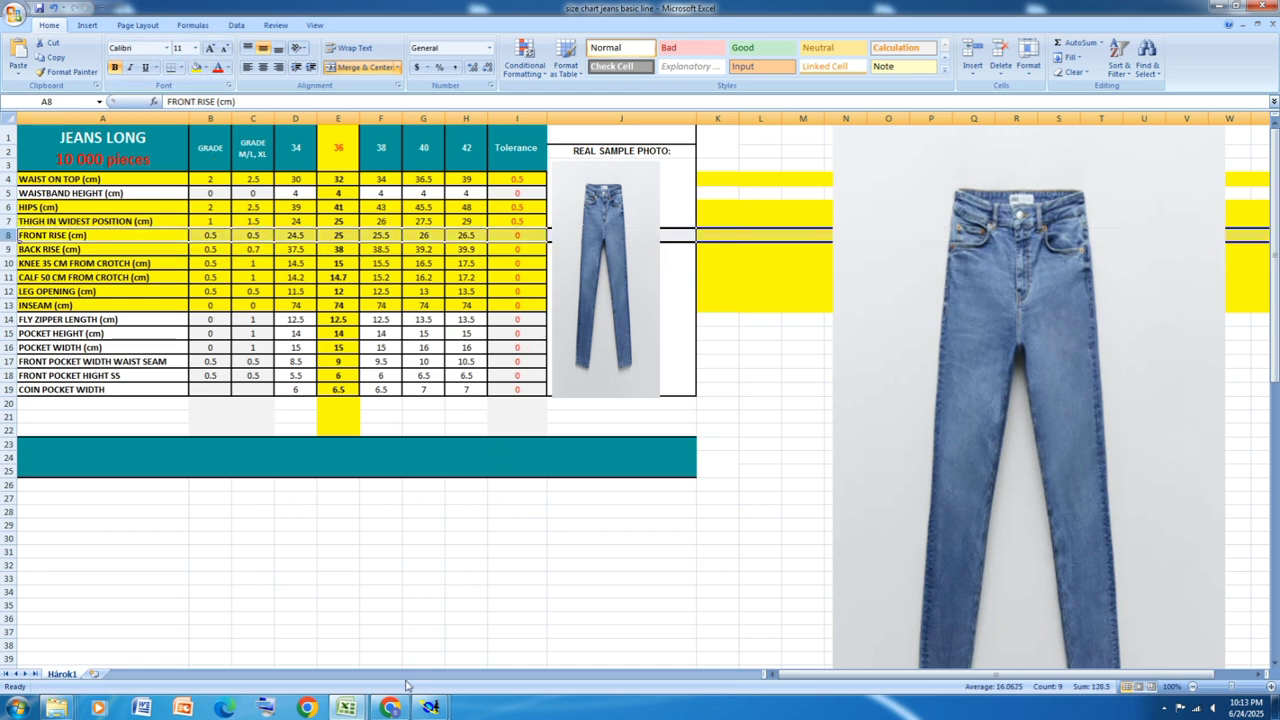
Step: Switch back to Modaris and shift the back leg's center-back waist point 5.24 cm in X and 0 cm in Y
mouse_move(430, 707)
click(372, 630)
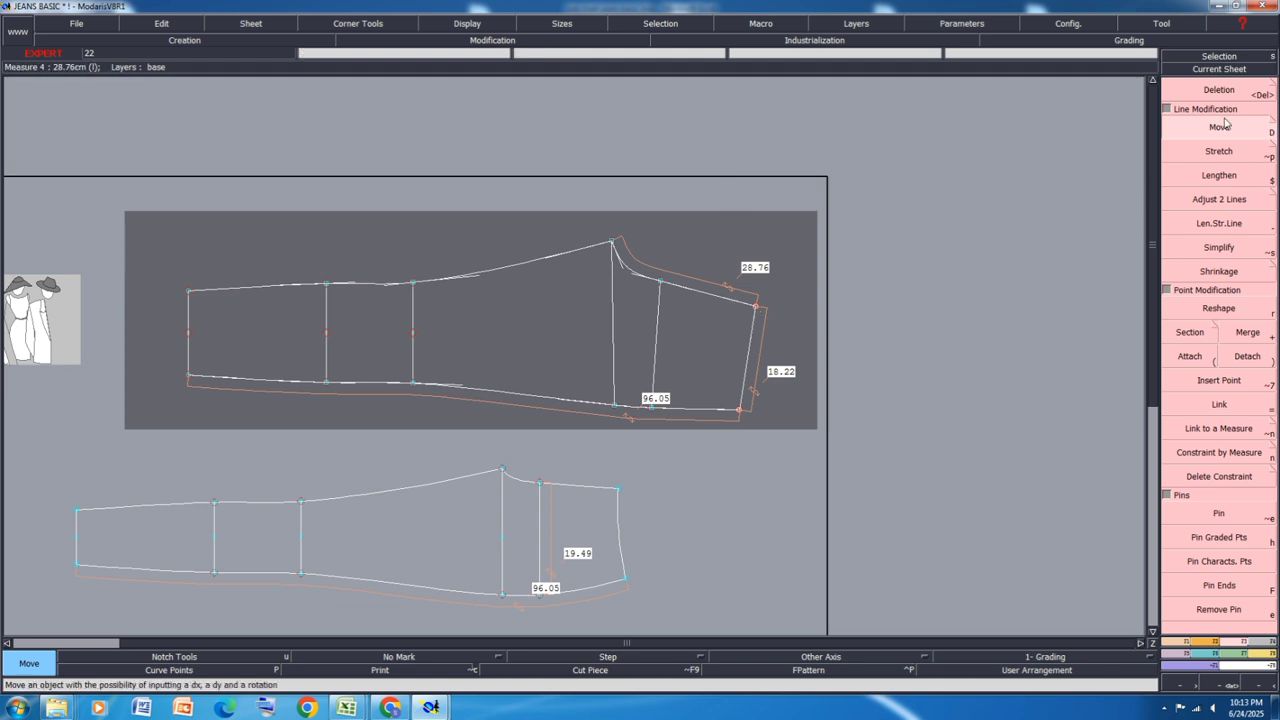
click(1219, 150)
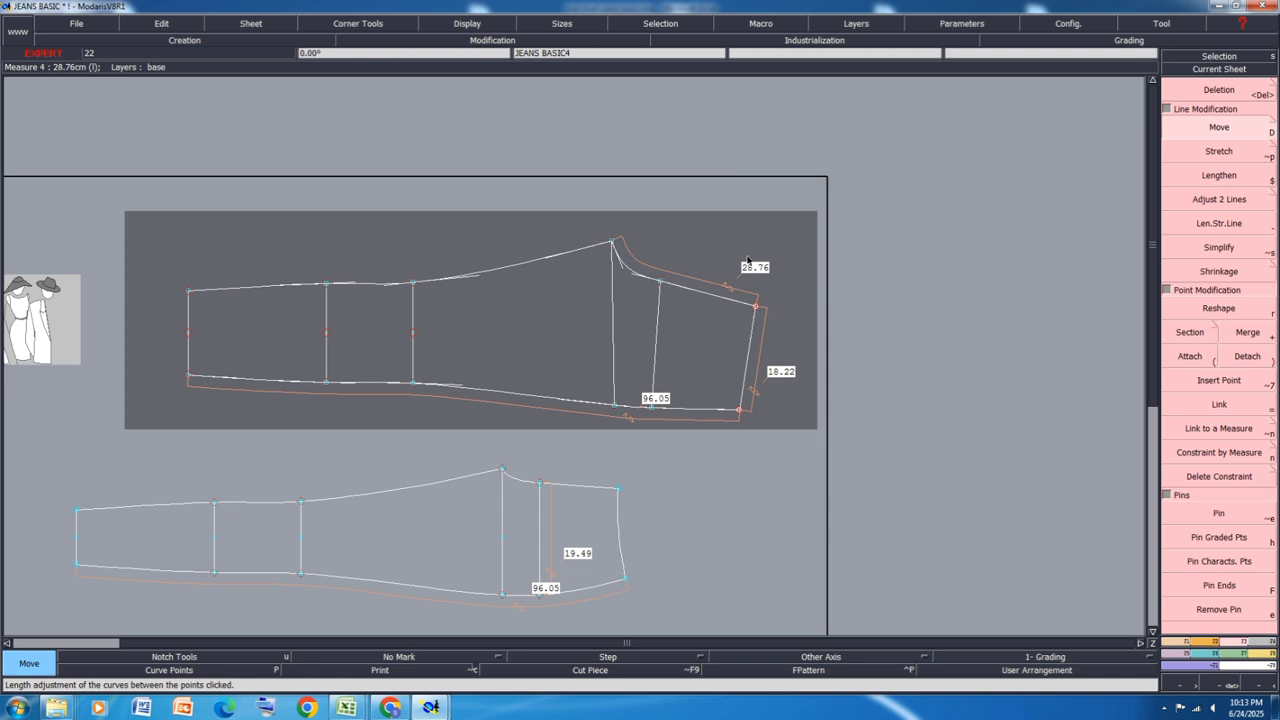
click(757, 306)
key(Return)
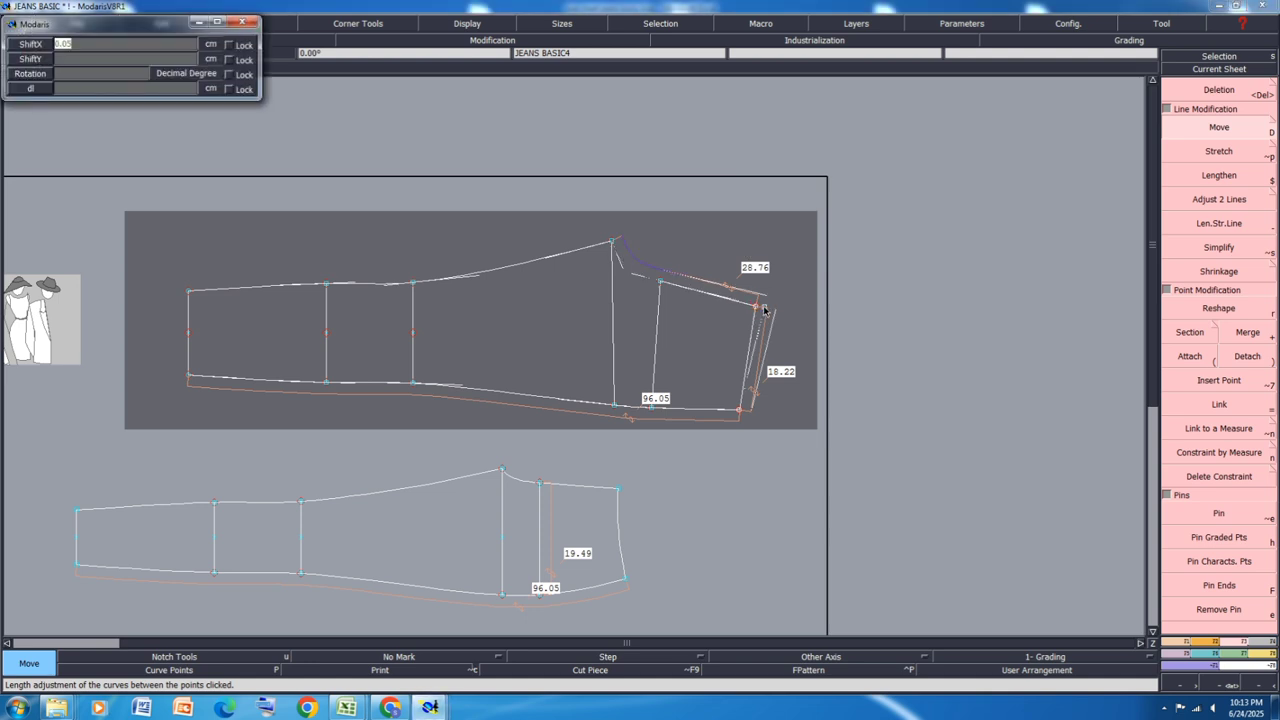
text(5.24)
key(Tab)
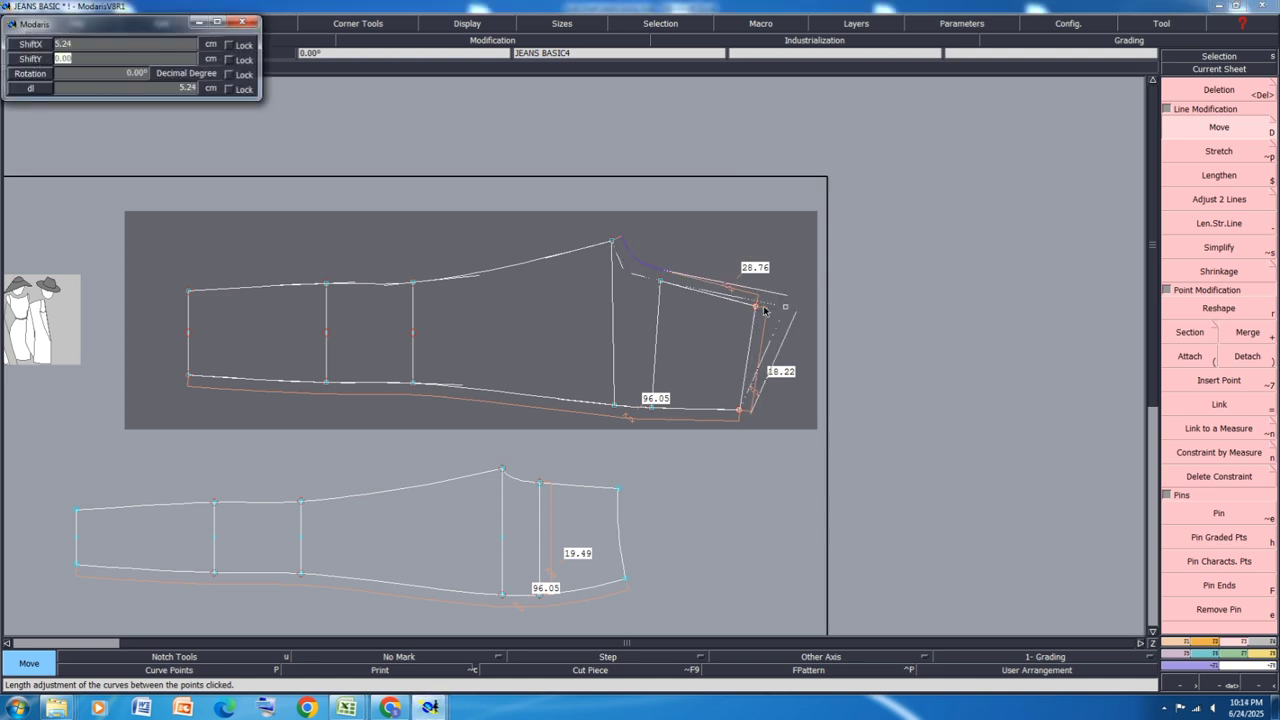
key(Return)
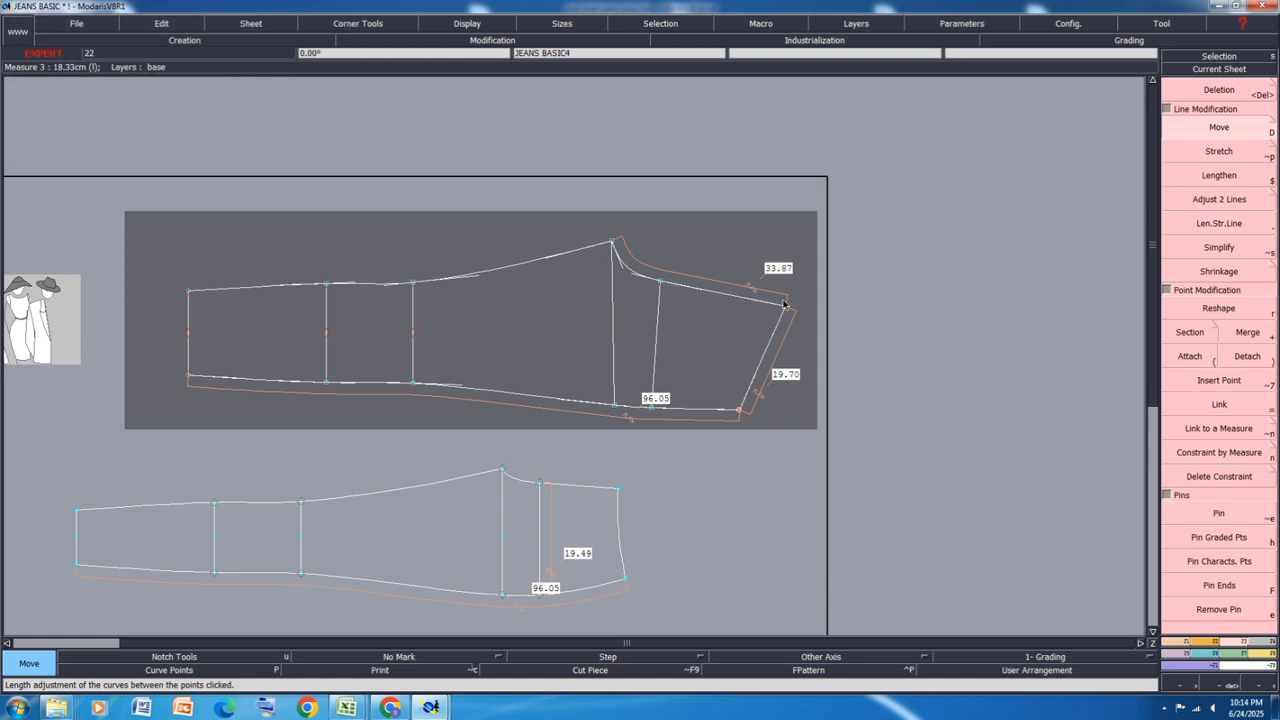
Step: Measure the inseams of the front and back legs from hem to crotch point
key(m)
click(349, 497)
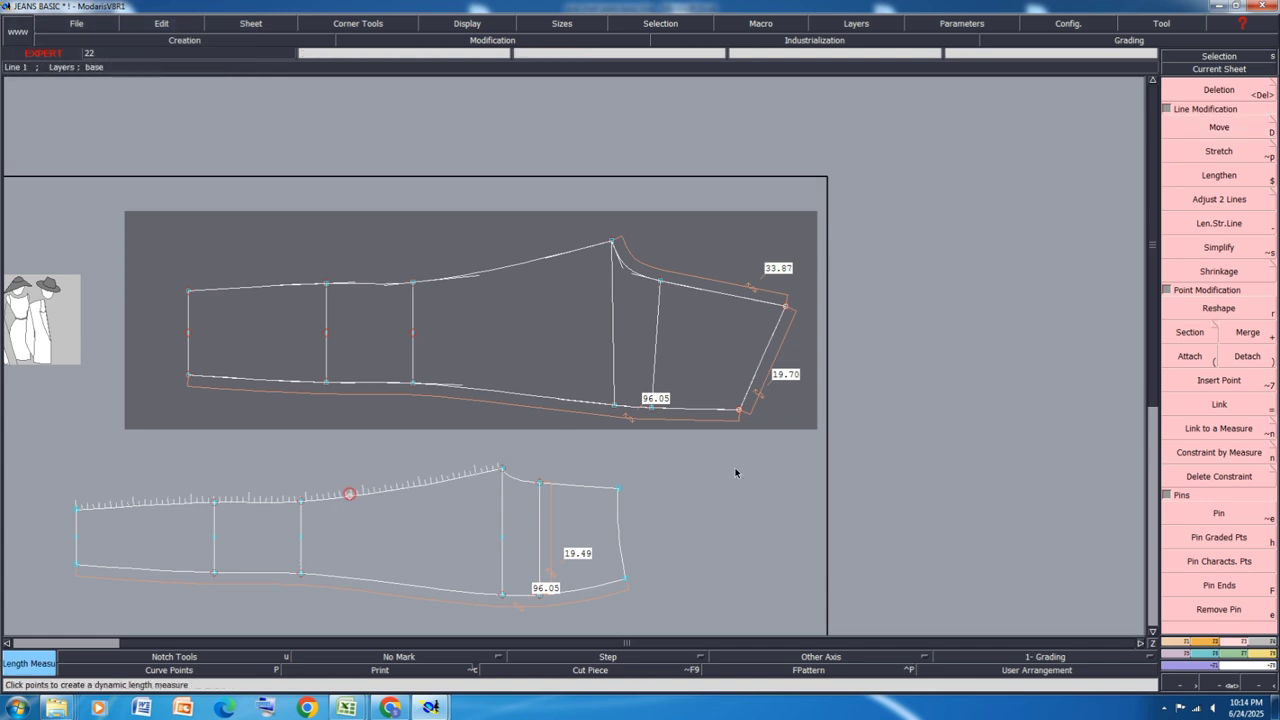
click(480, 276)
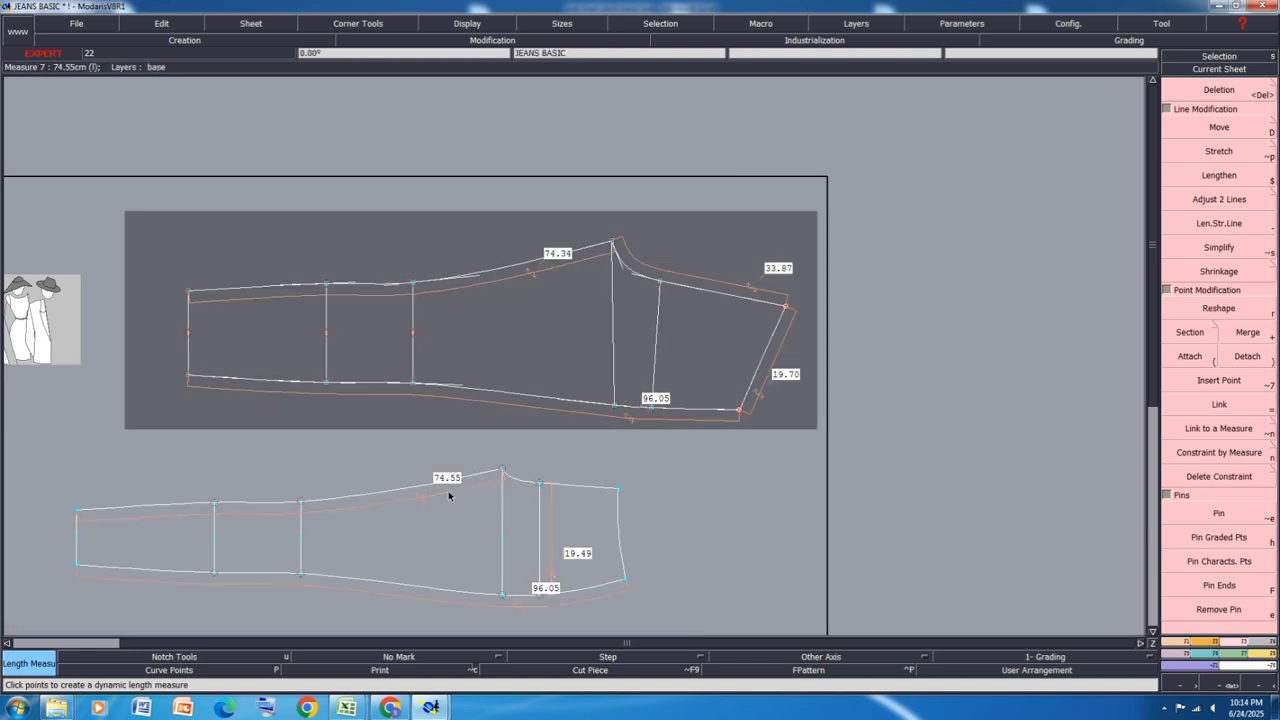
Step: Reset the pins on the front leg and shift its whole hem line 0.55 cm in X
click(321, 588)
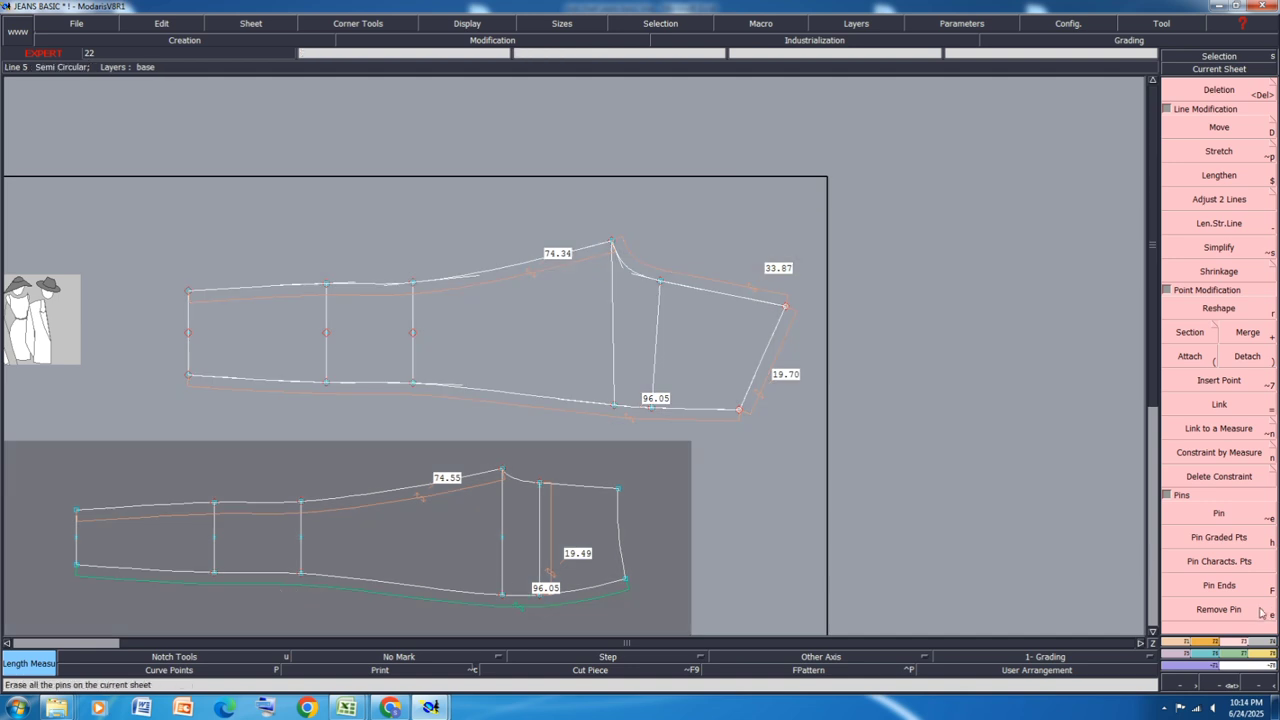
key(alt+e)
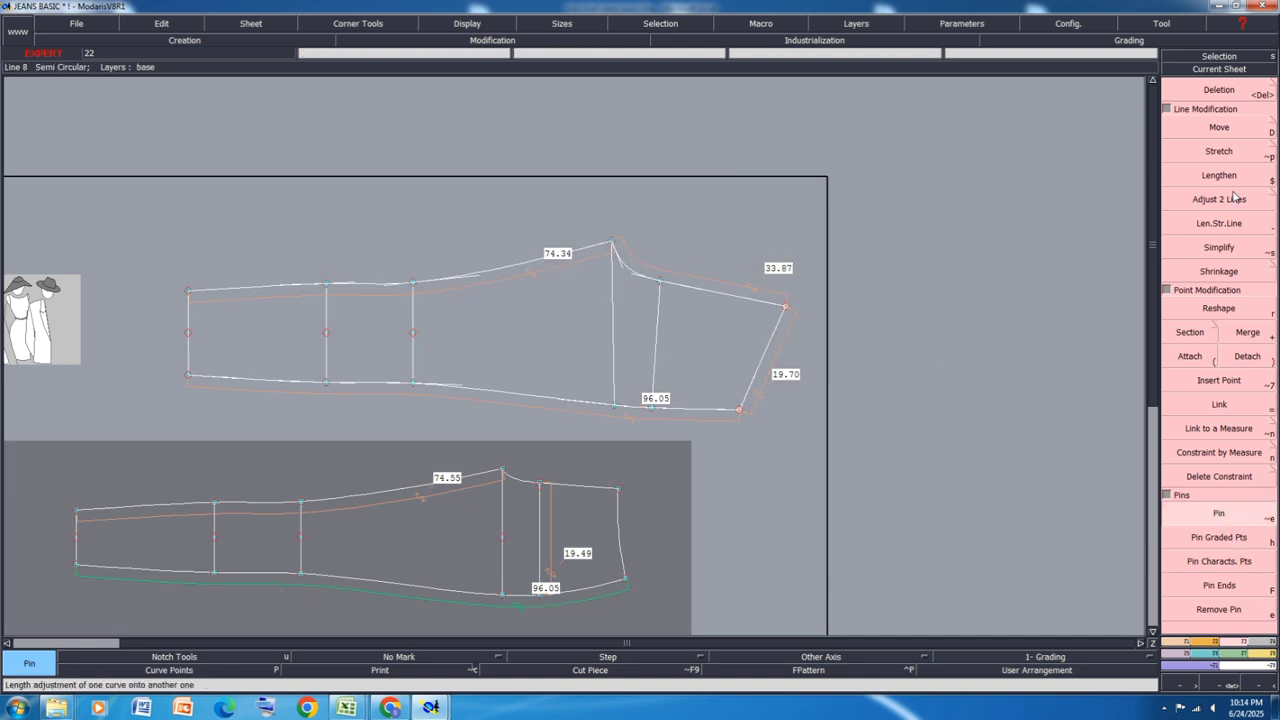
click(1219, 127)
drag(118, 473, 58, 597)
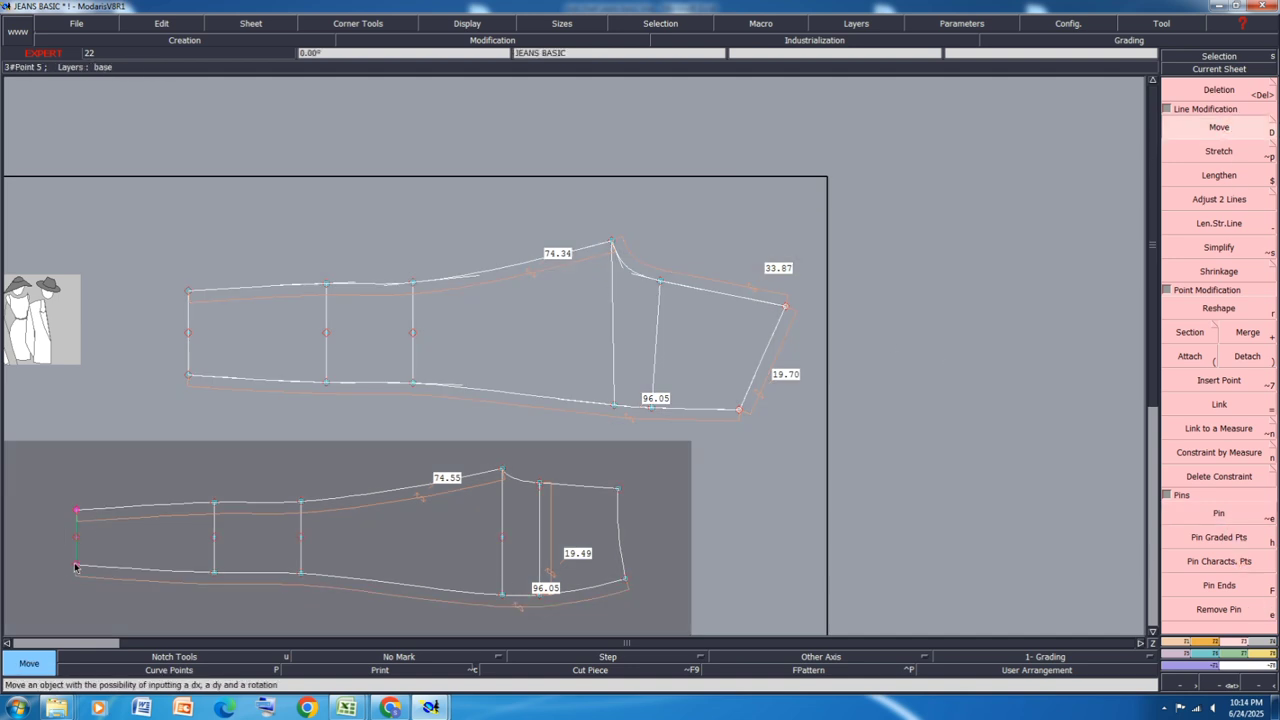
click(77, 565)
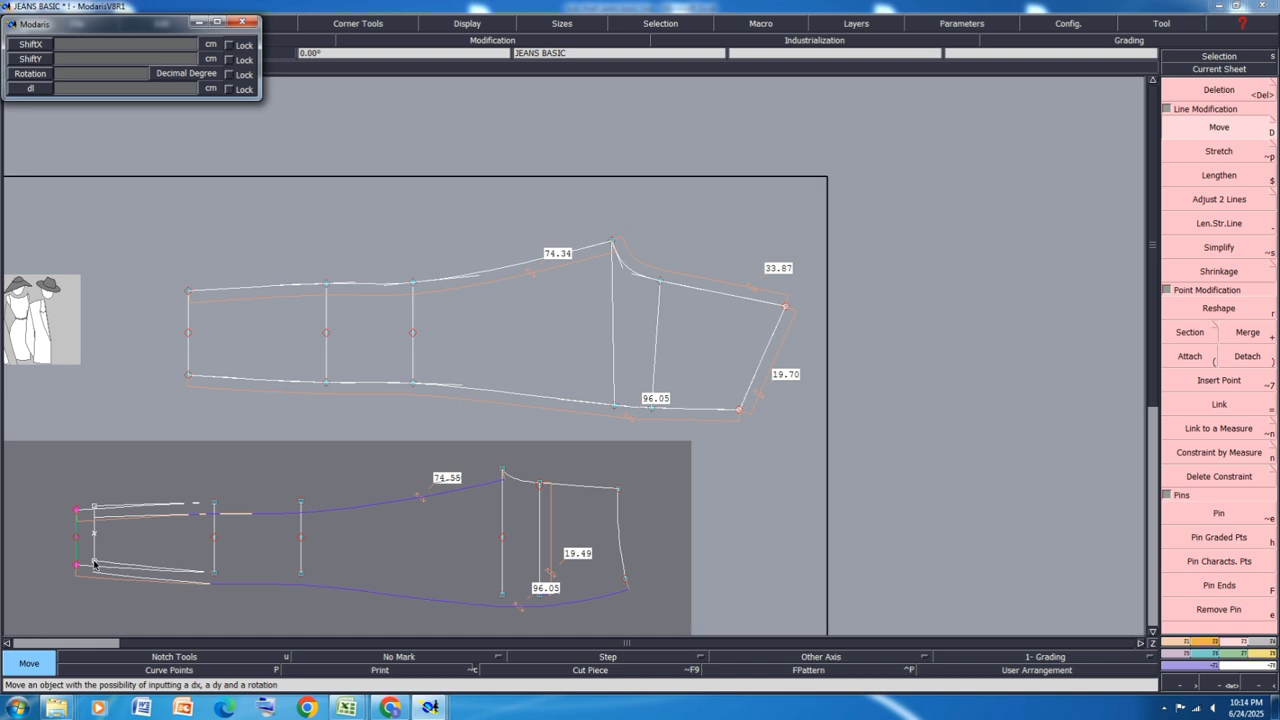
text(0.55)
key(Return)
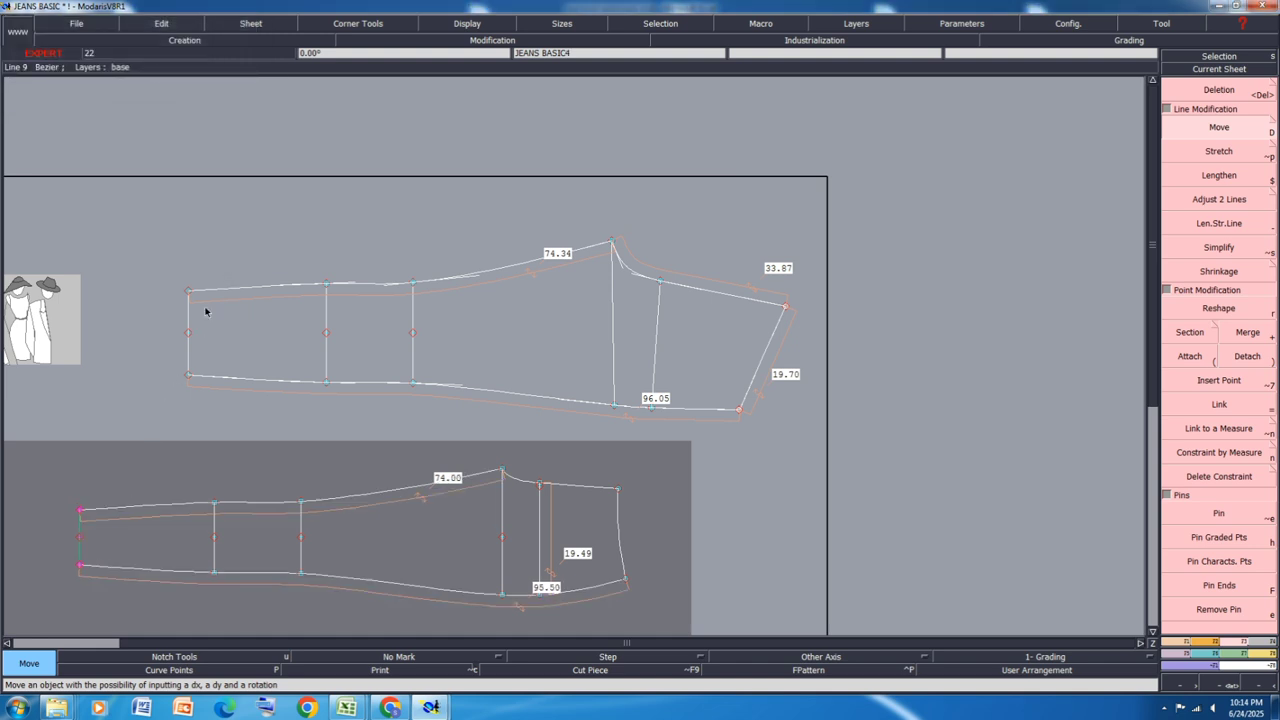
Step: Shift the back leg's hem line 0.55 cm in X
click(188, 377)
click(188, 377)
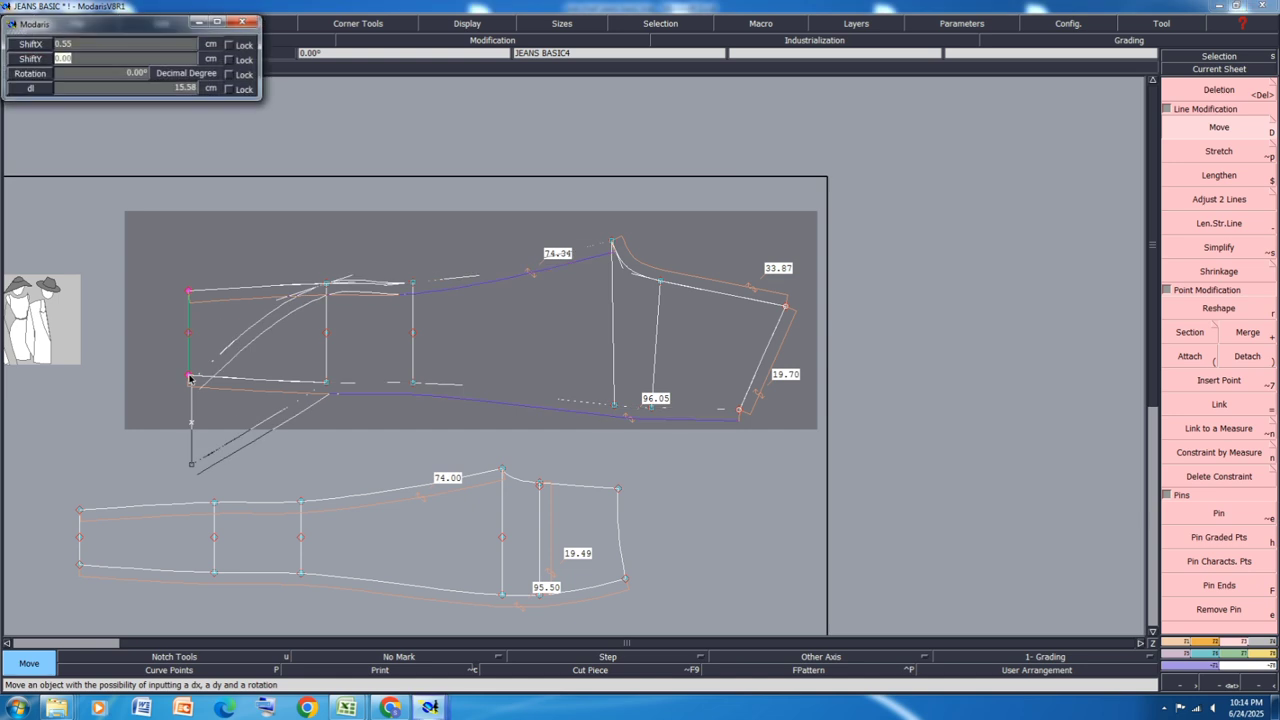
text(0.55)
key(Return)
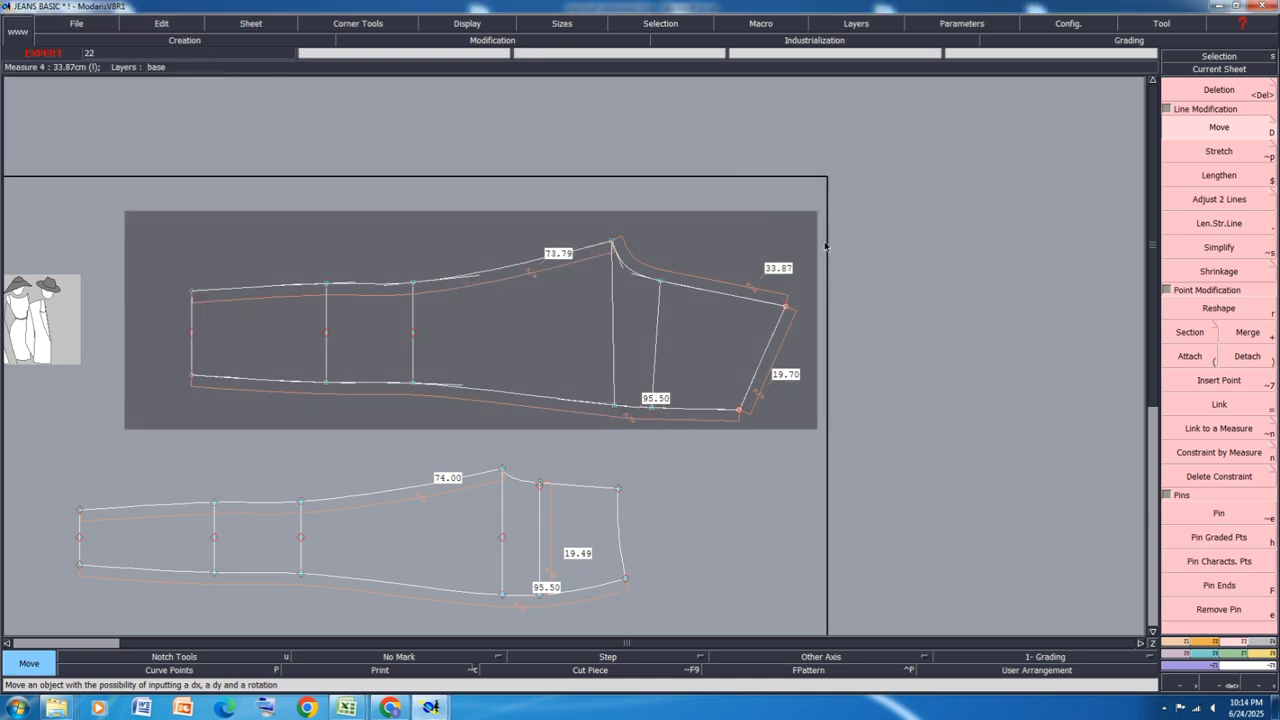
Step: Shift the back crotch point -0.5 cm in X, and the center-back waist point -0.5 cm in X
drag(835, 220, 600, 257)
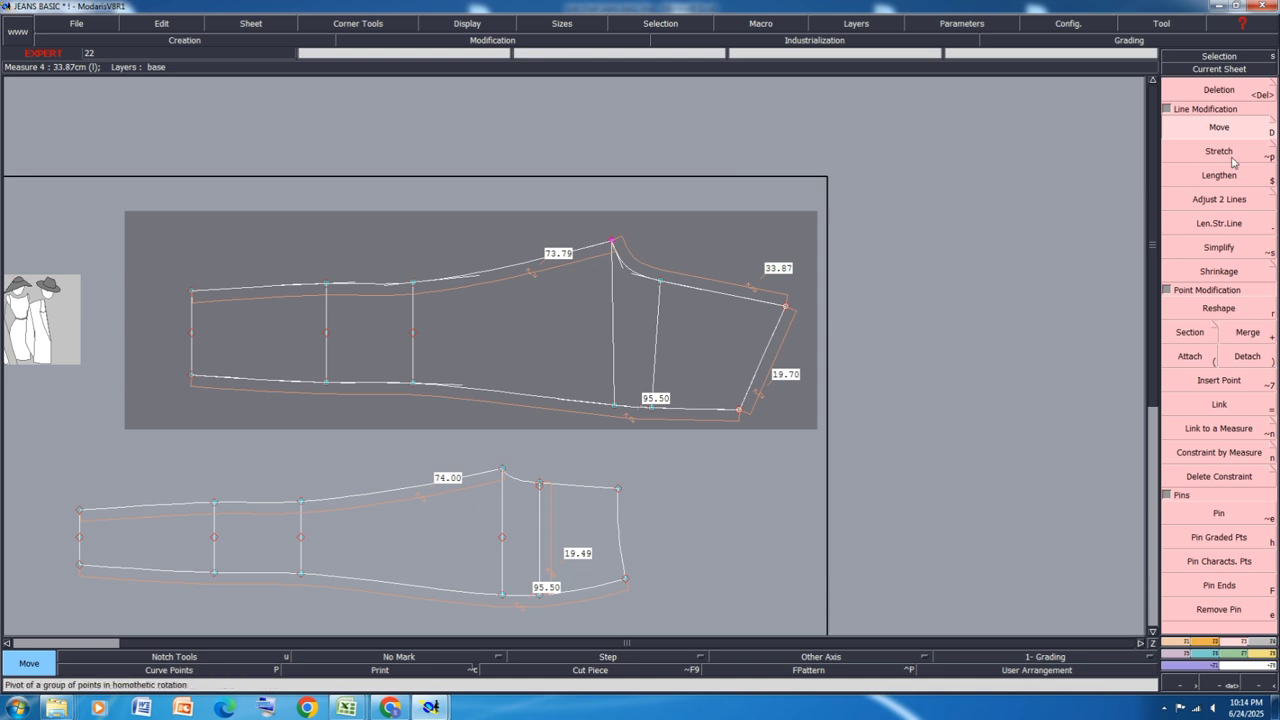
click(612, 242)
text(-0.5)
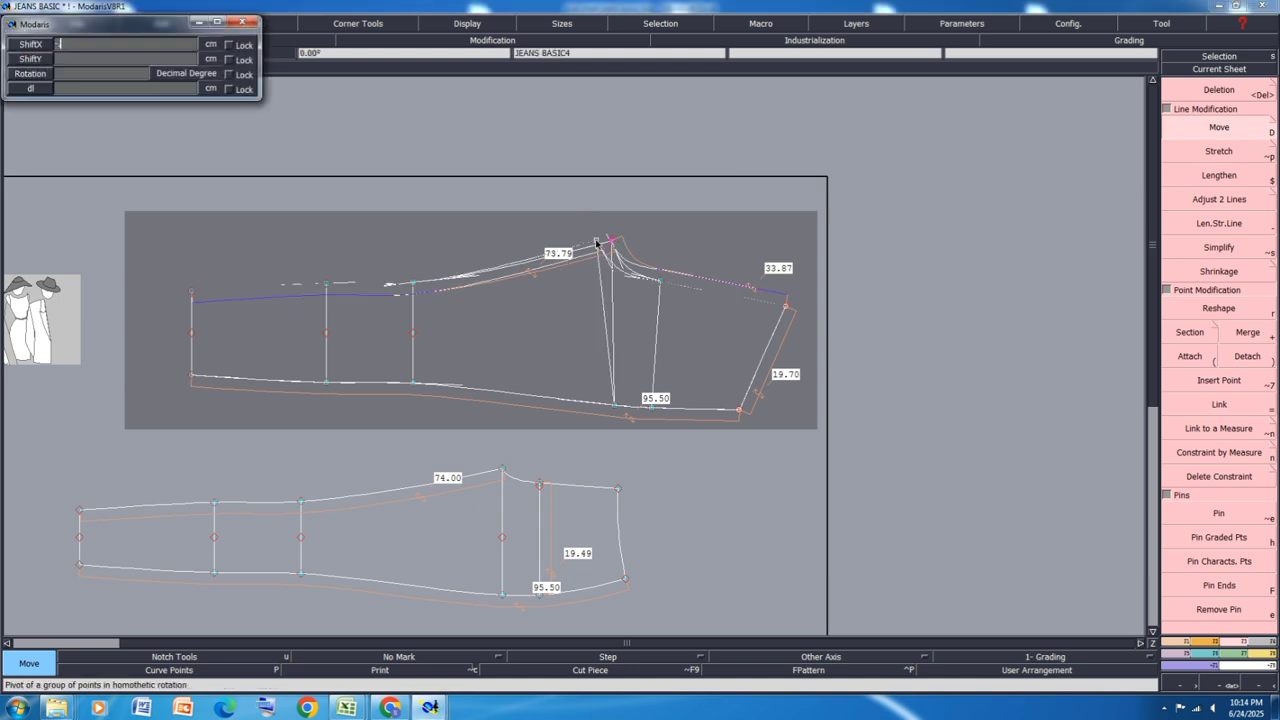
key(Return)
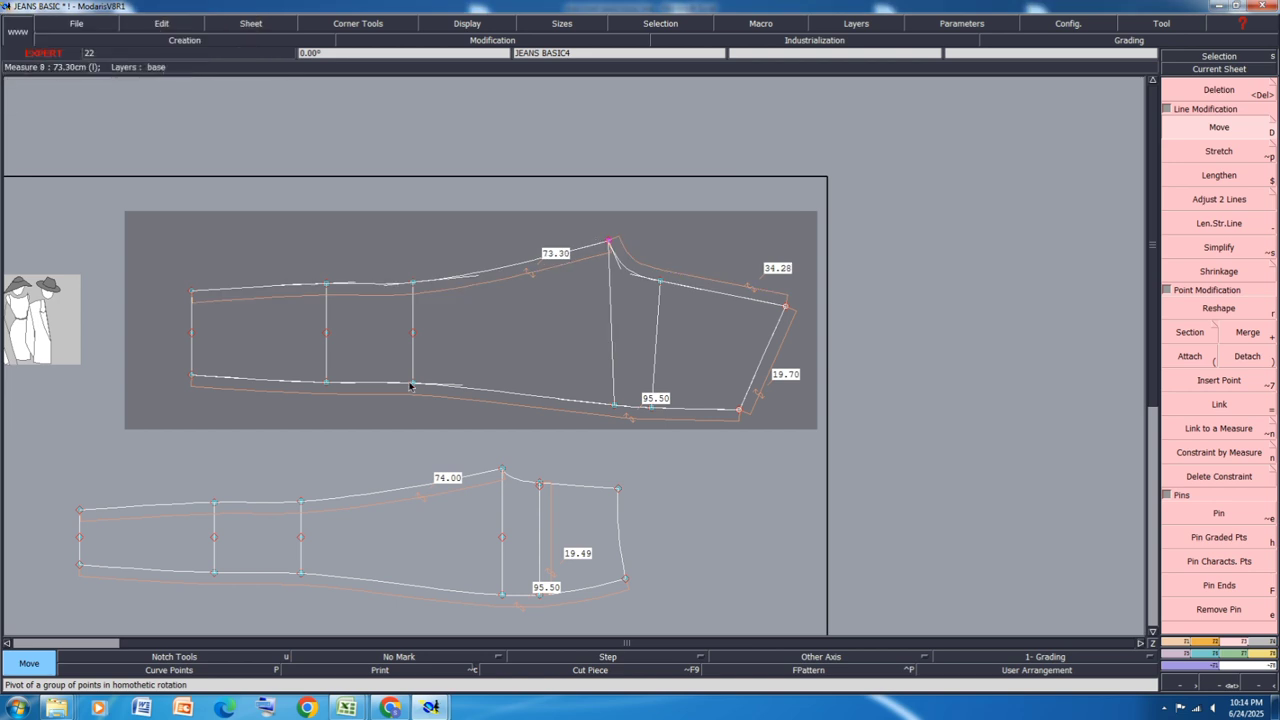
click(786, 311)
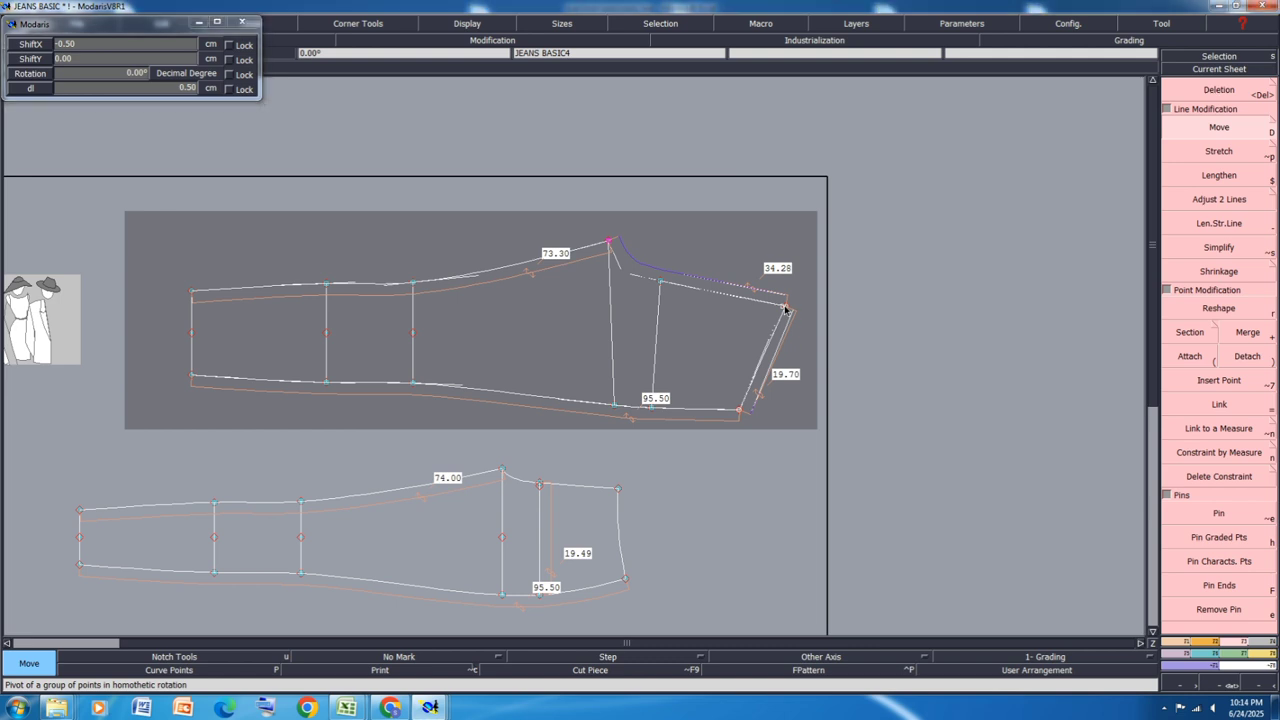
click(776, 333)
Step: Shift both ends of the back waistline together by 0 cm in X and -1 cm in Y
drag(814, 243, 722, 458)
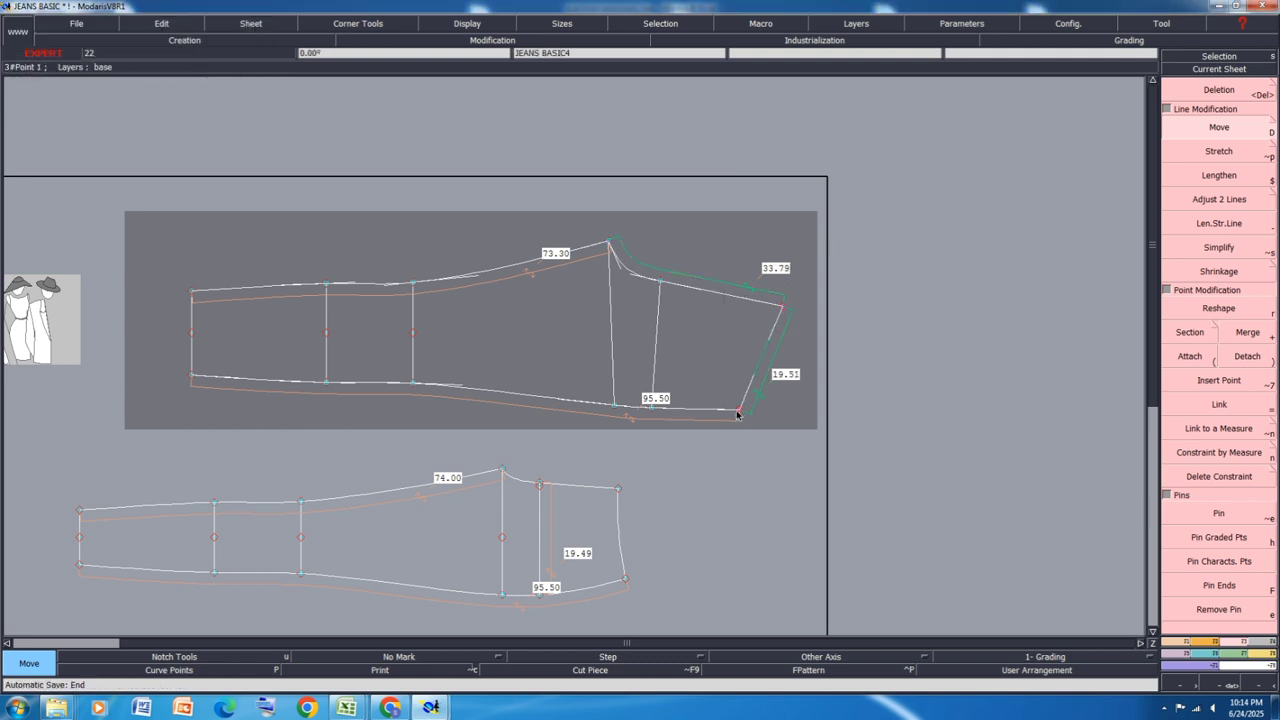
click(737, 414)
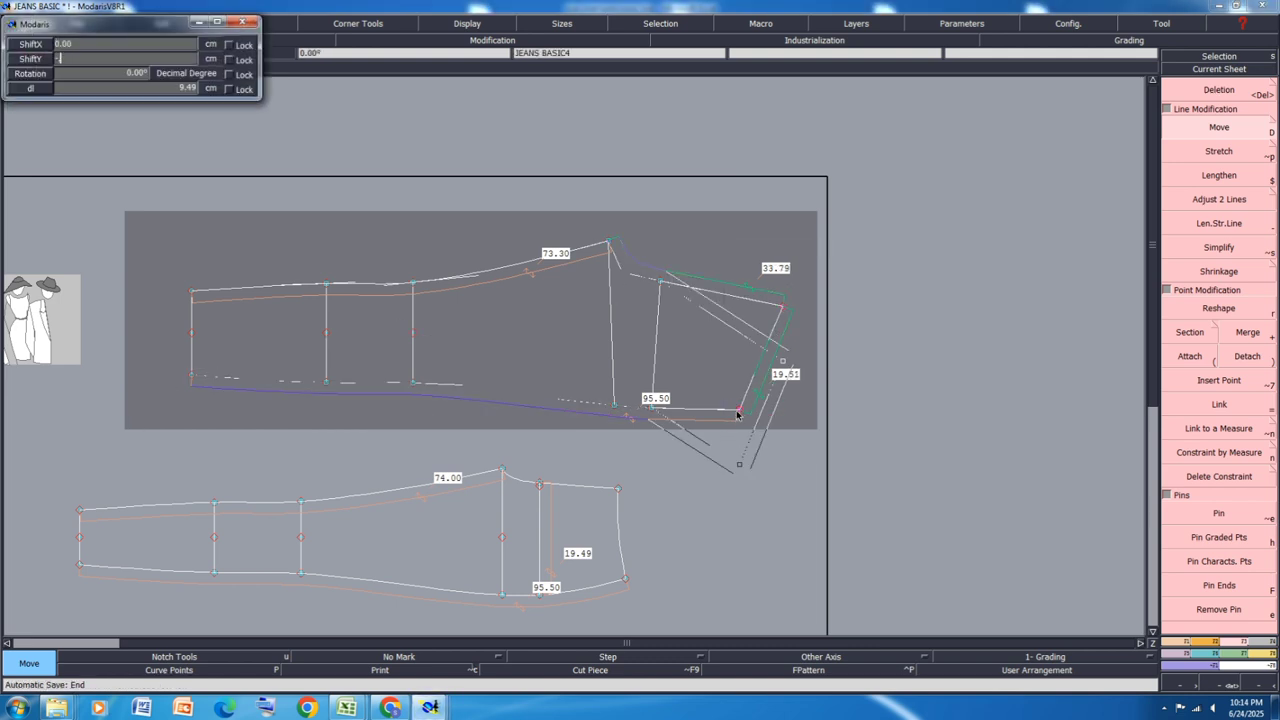
text(-0.1)
key(Return)
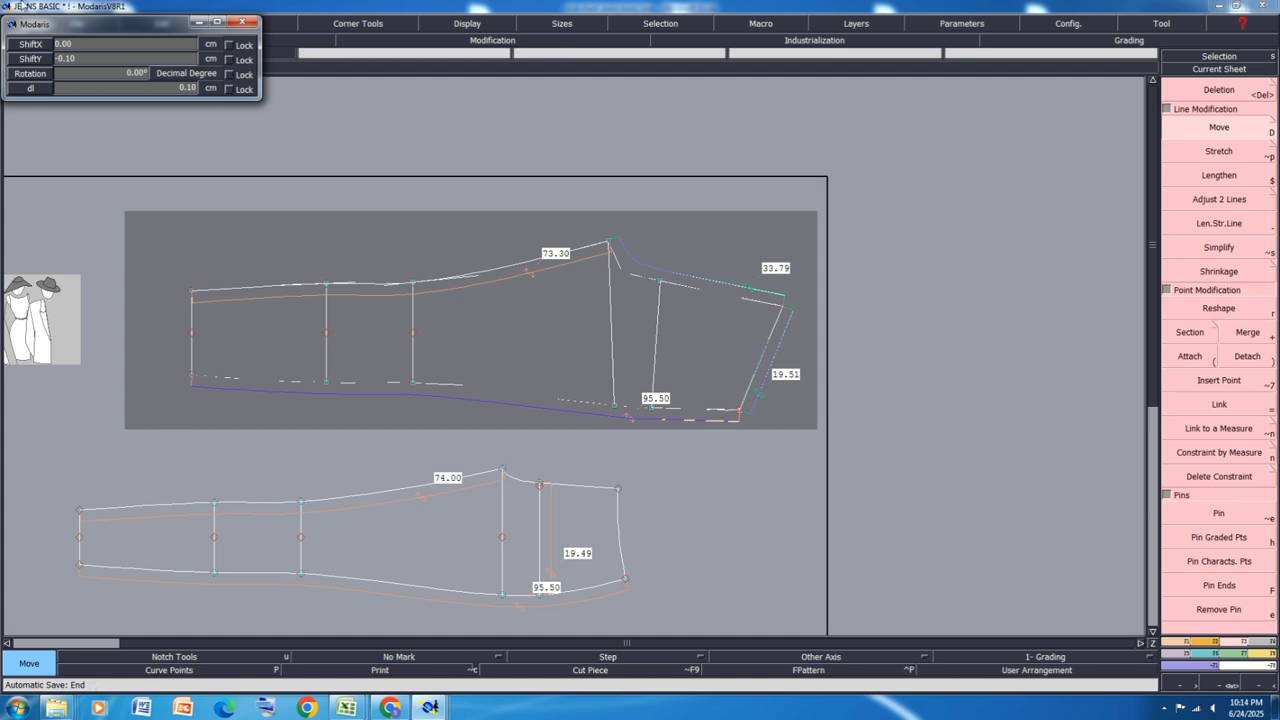
click(83, 59)
text(-1)
key(Return)
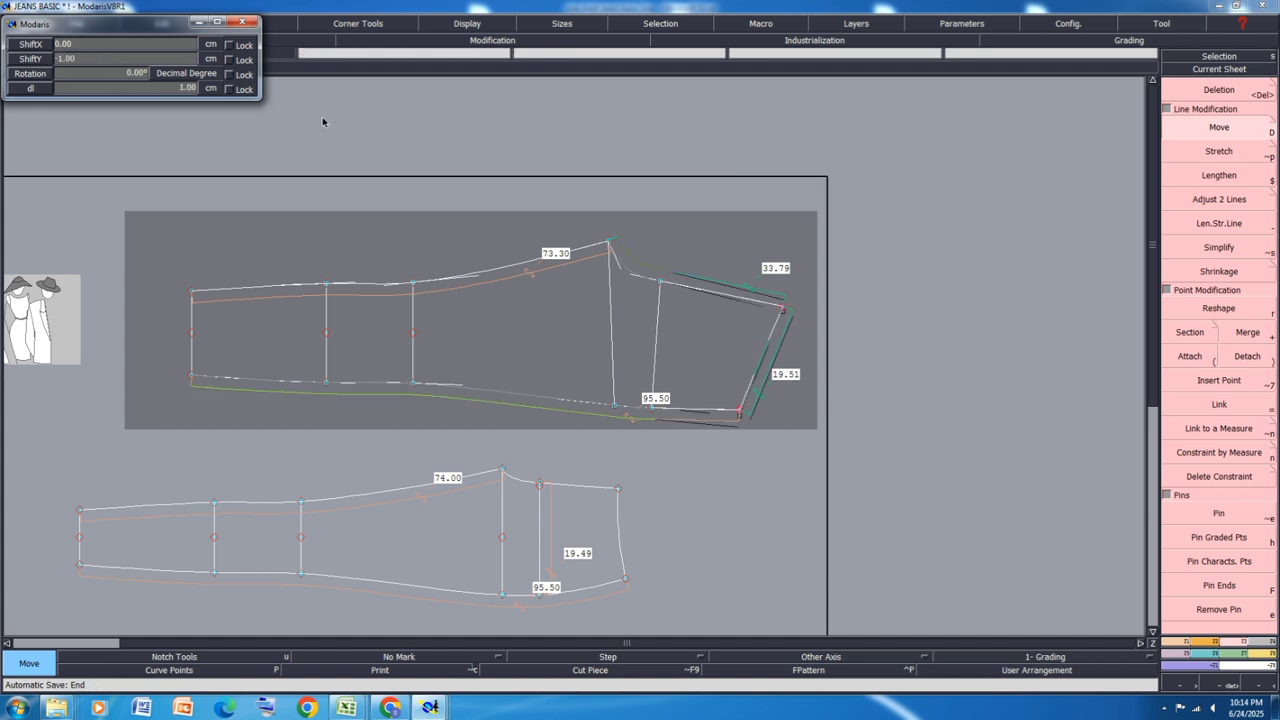
click(880, 383)
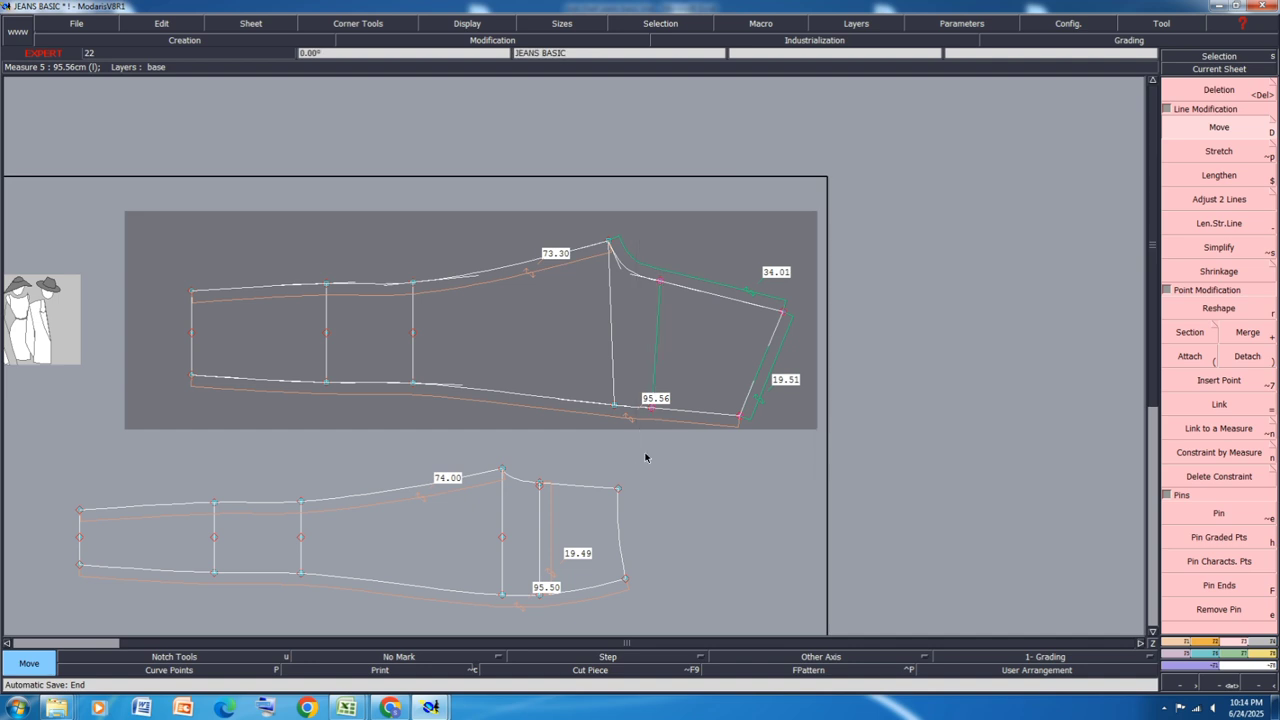
Step: Shift the back hip line together with the waistline slightly in negative Y, and the waistline alone a little further
click(651, 410)
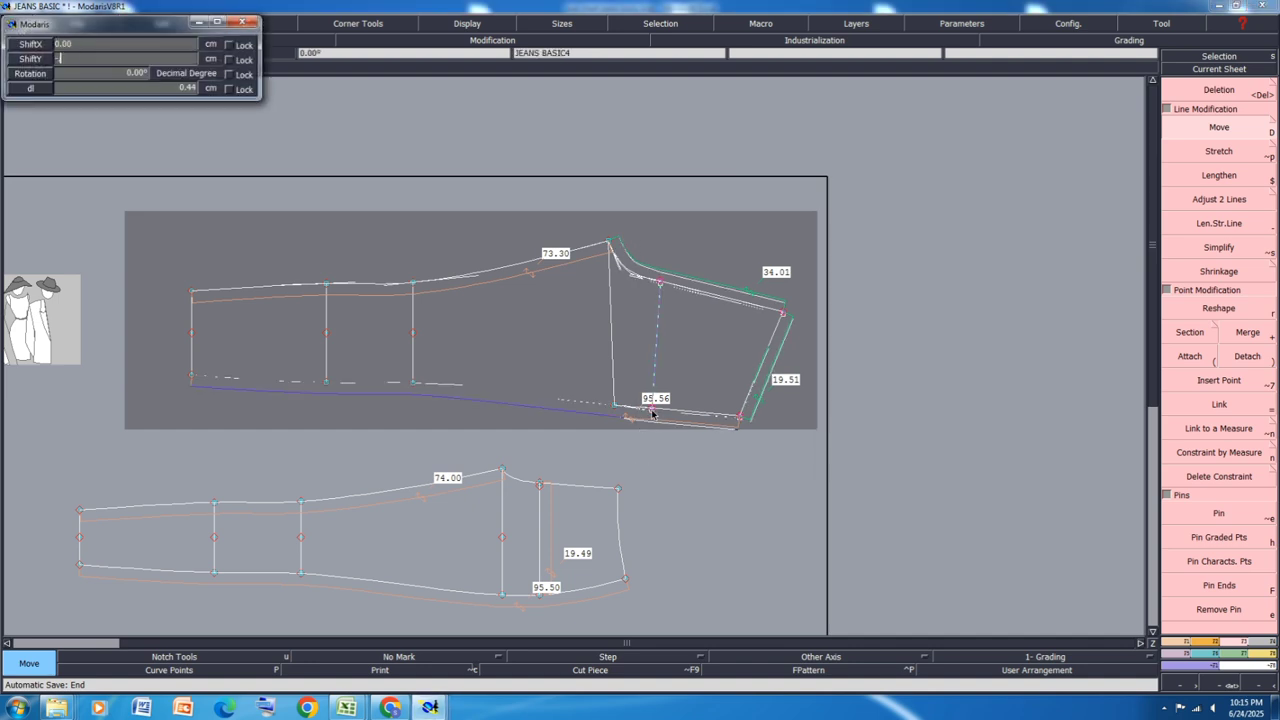
click(652, 413)
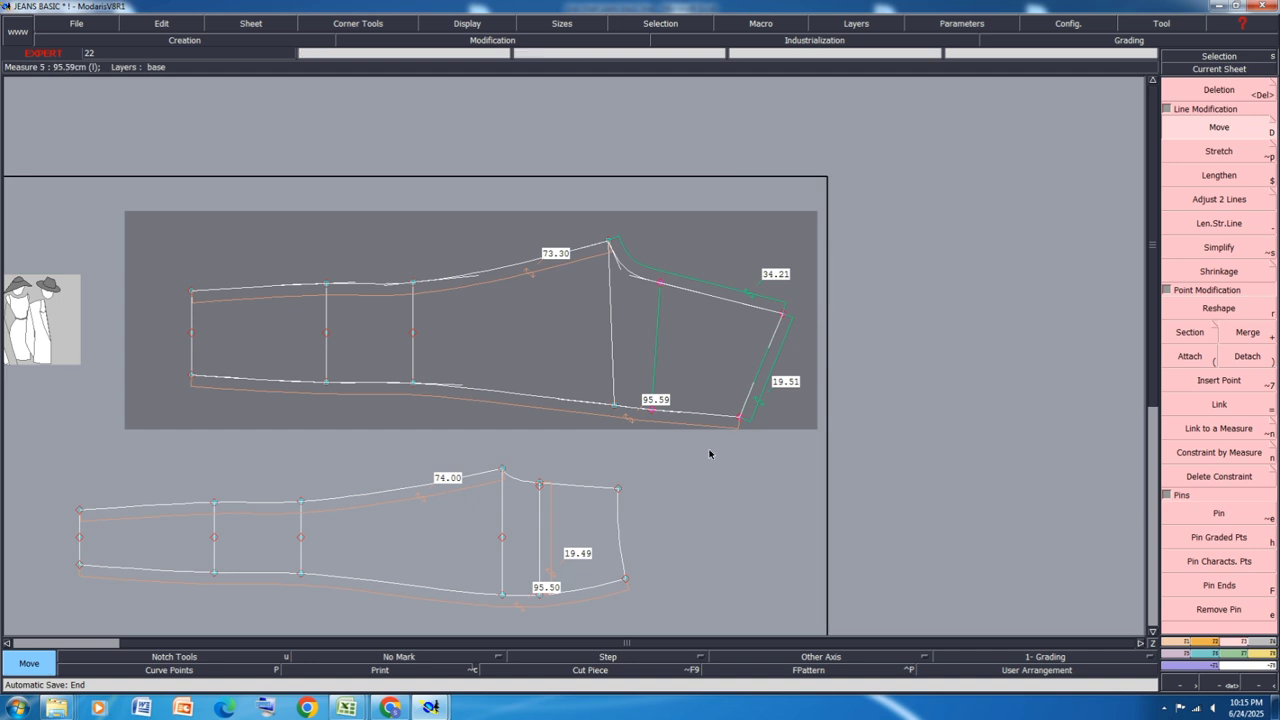
click(737, 419)
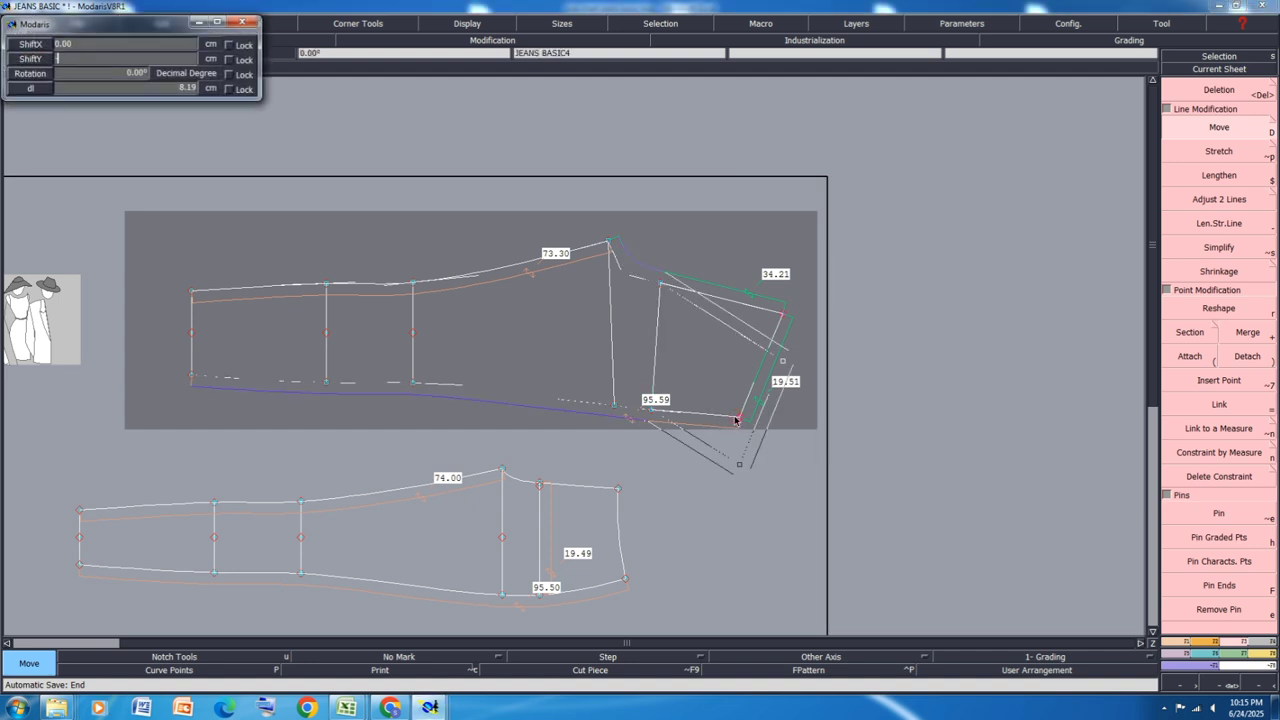
key(Return)
key(Return)
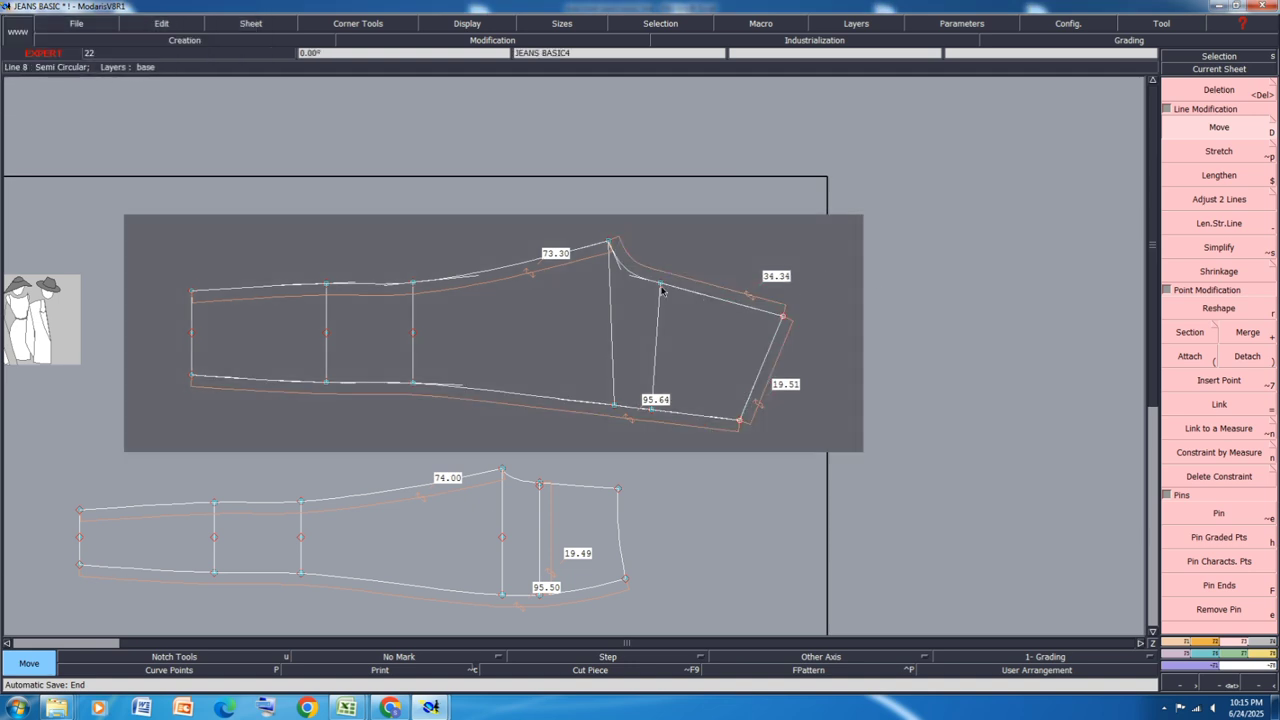
Step: Reshape the back side seam's curve handles around the crotch and hip lines so the seam runs smoothly
scroll(686, 266, up, 1)
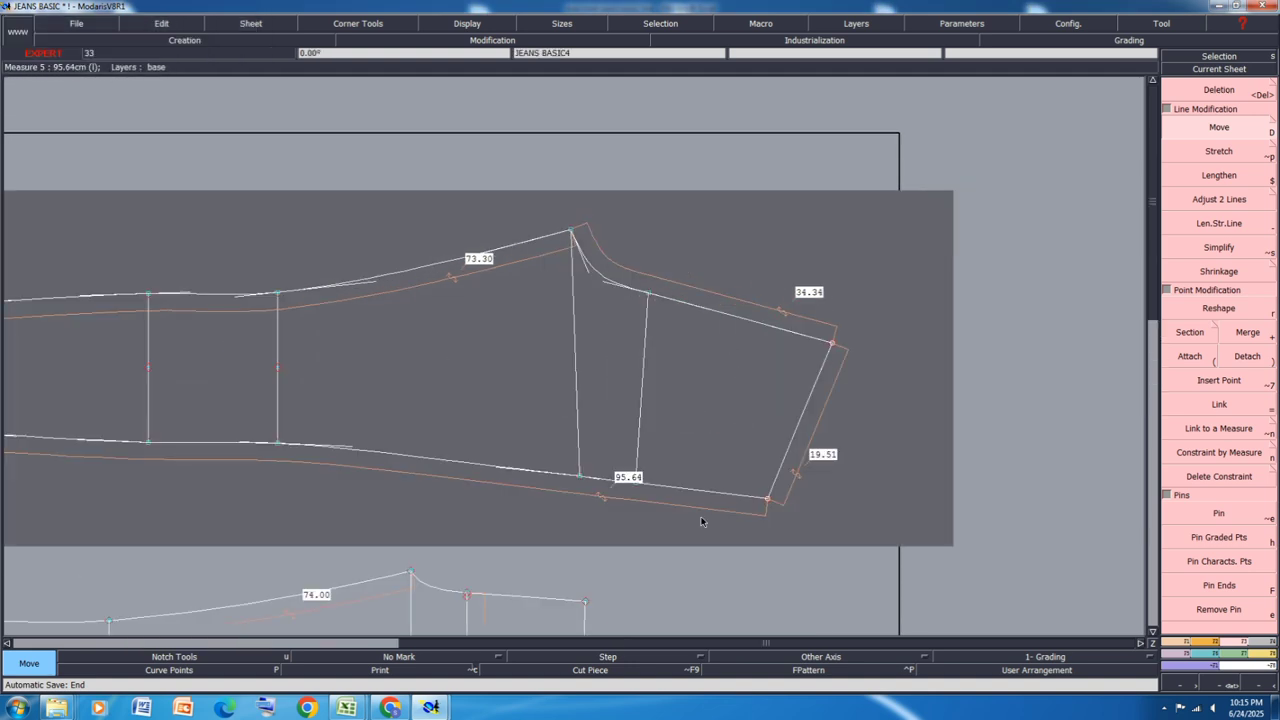
scroll(657, 462, up, 2)
scroll(593, 506, up, 2)
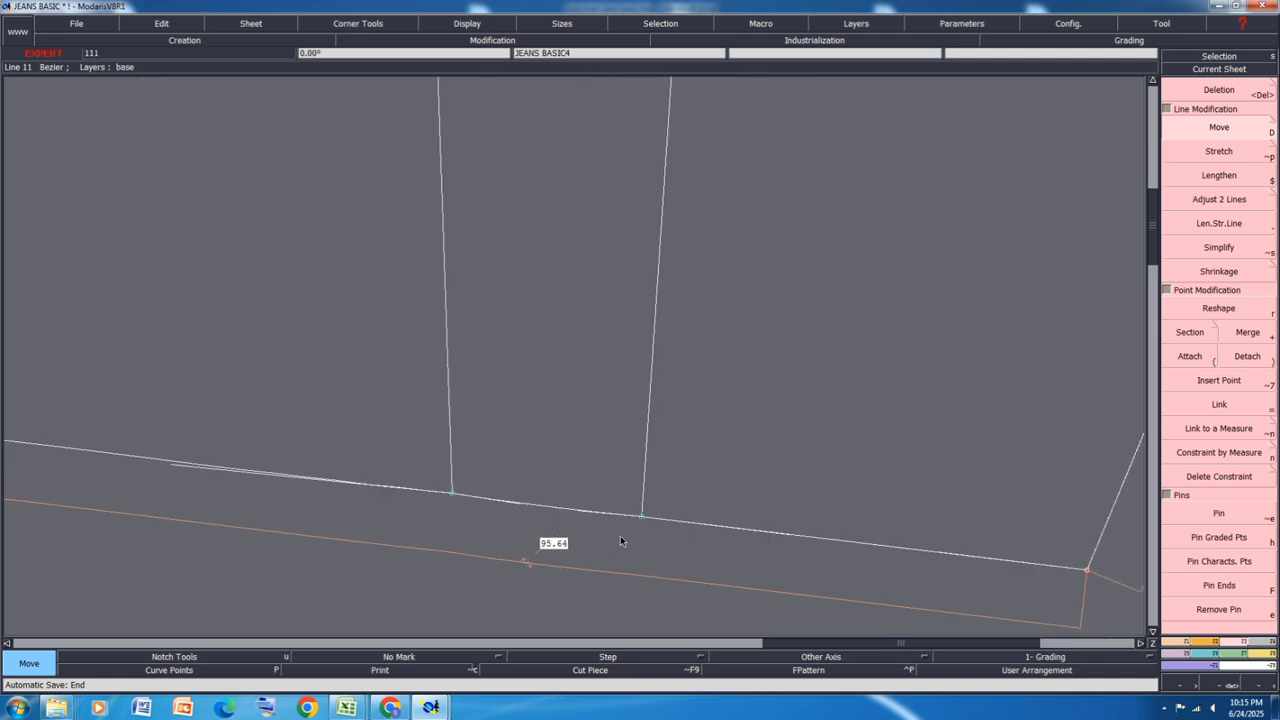
click(1225, 309)
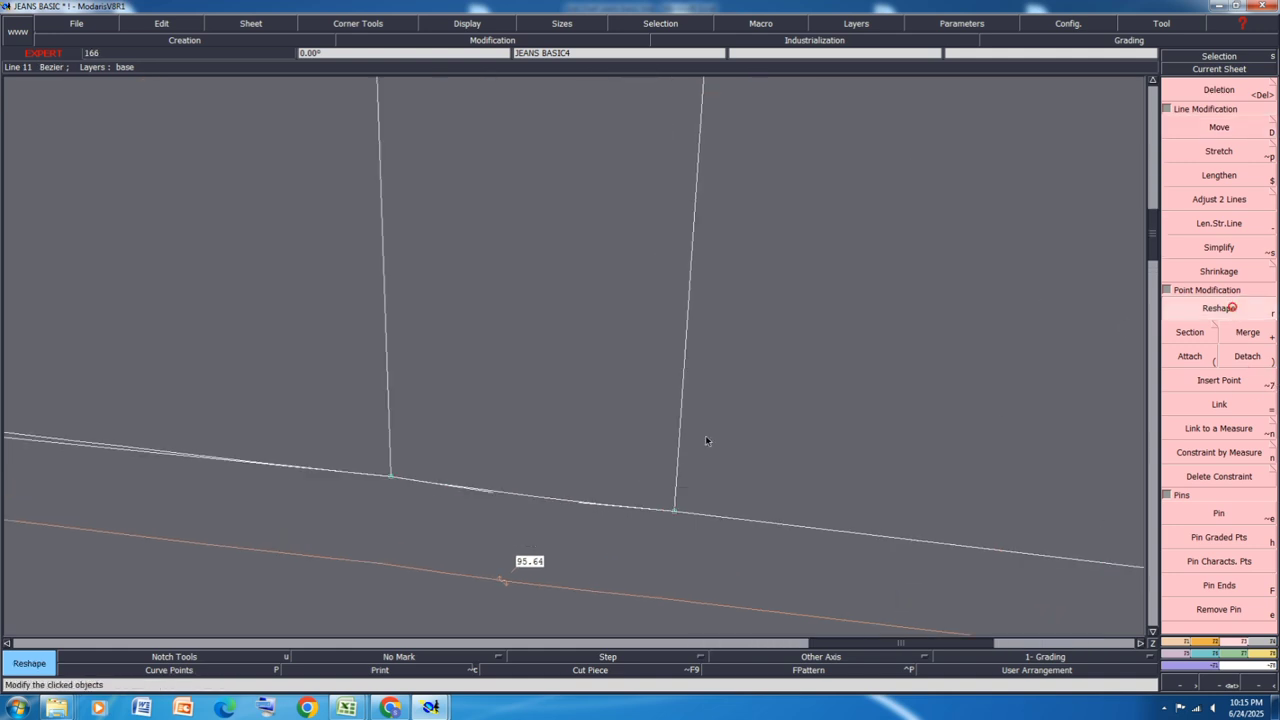
scroll(580, 501, up, 1)
click(578, 499)
click(569, 496)
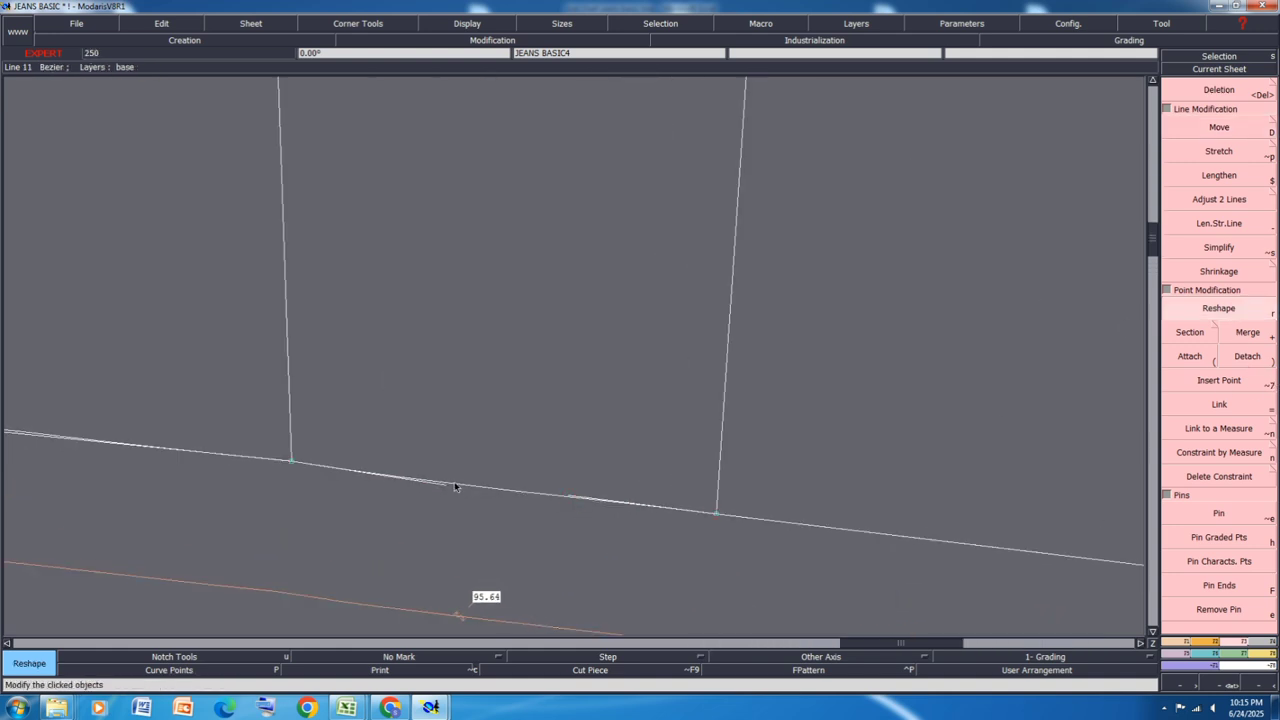
scroll(691, 489, down, 4)
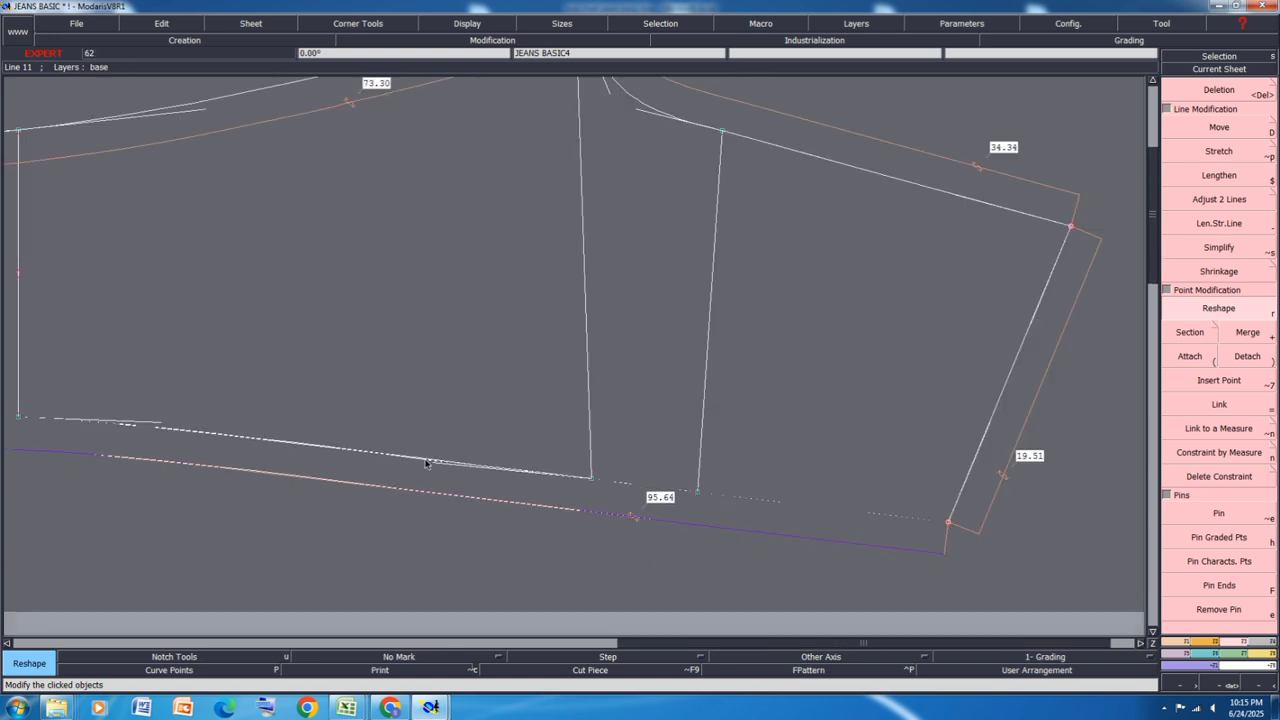
scroll(420, 461, down, 2)
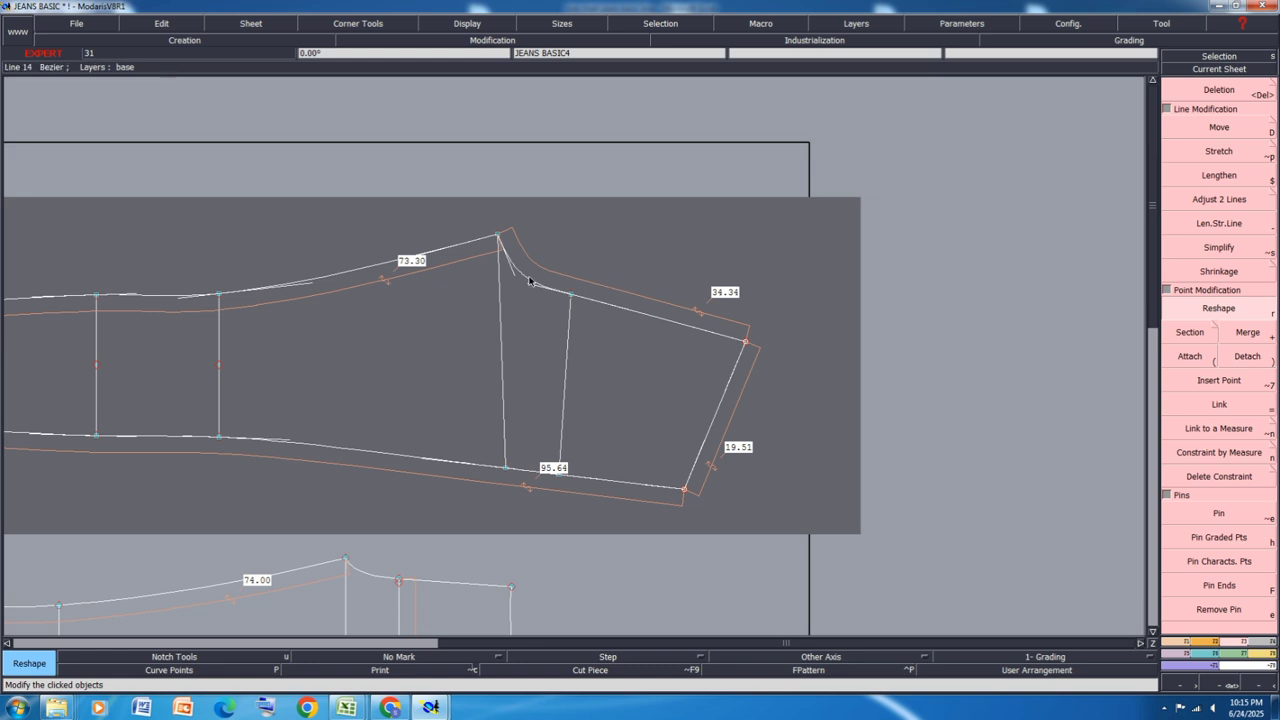
Step: Reshape the back crotch curve by adjusting its handle near the crotch point
scroll(518, 272, up, 1)
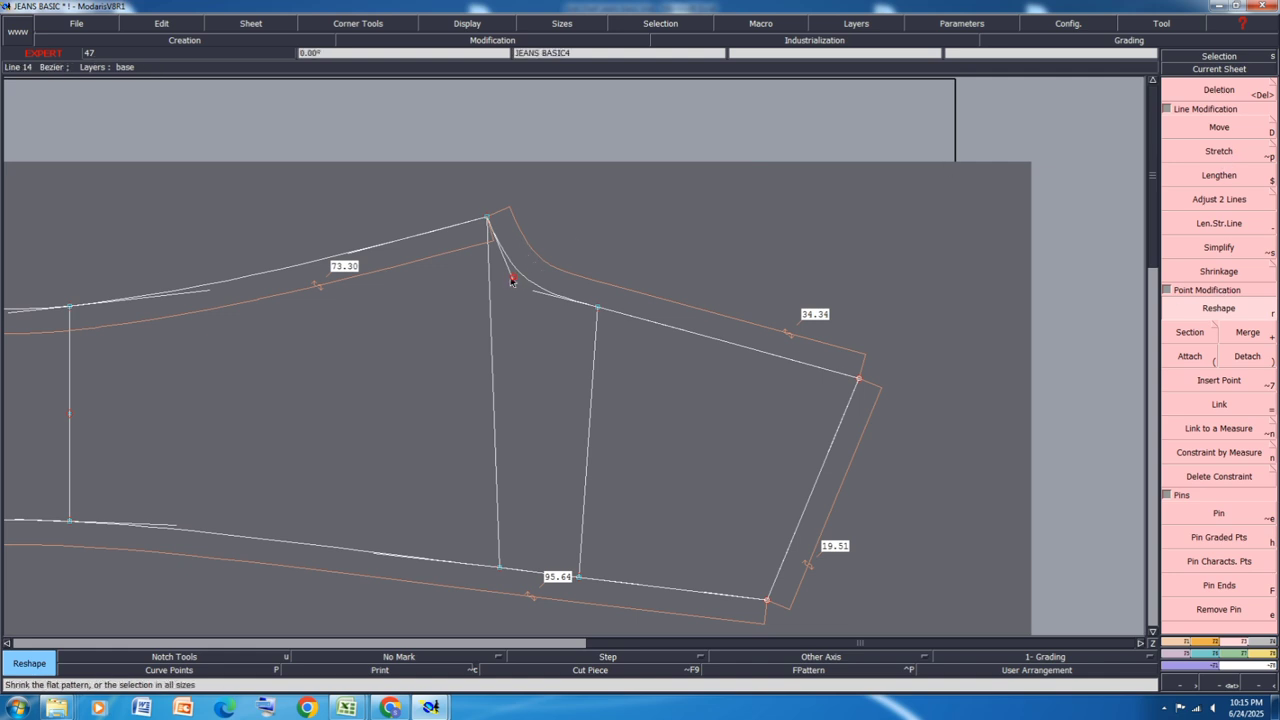
scroll(533, 294, up, 1)
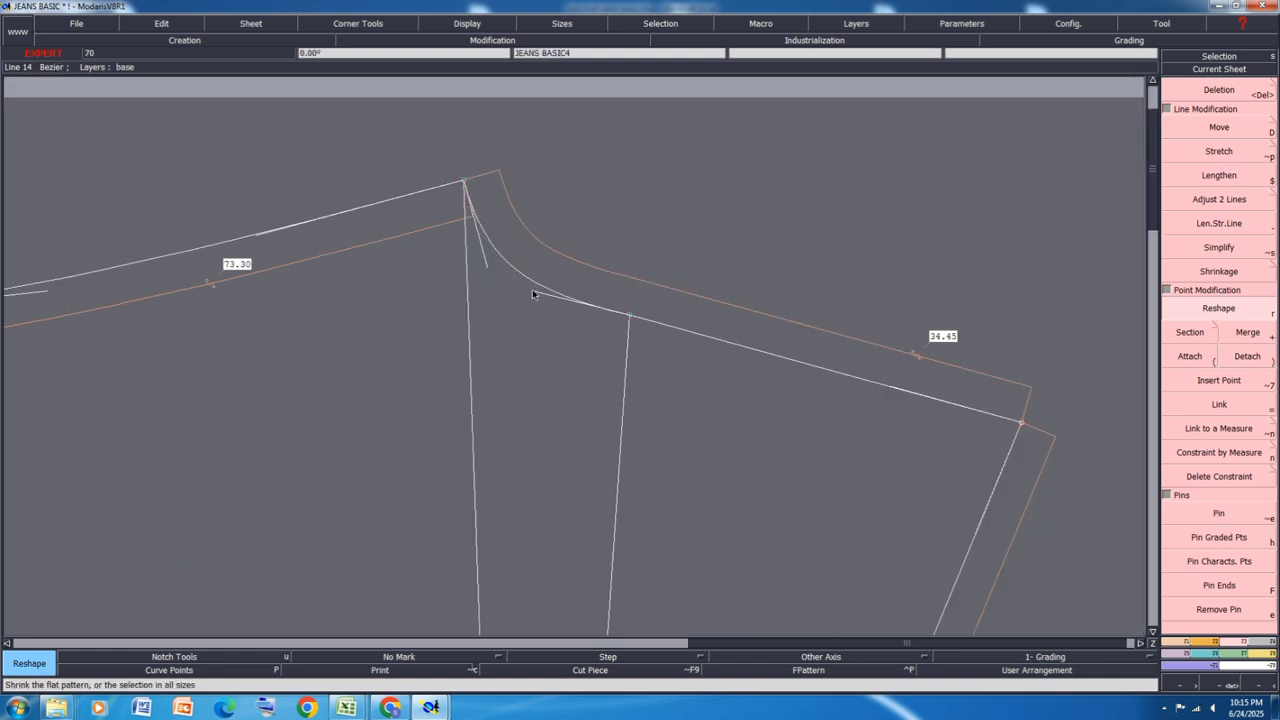
scroll(690, 252, down, 2)
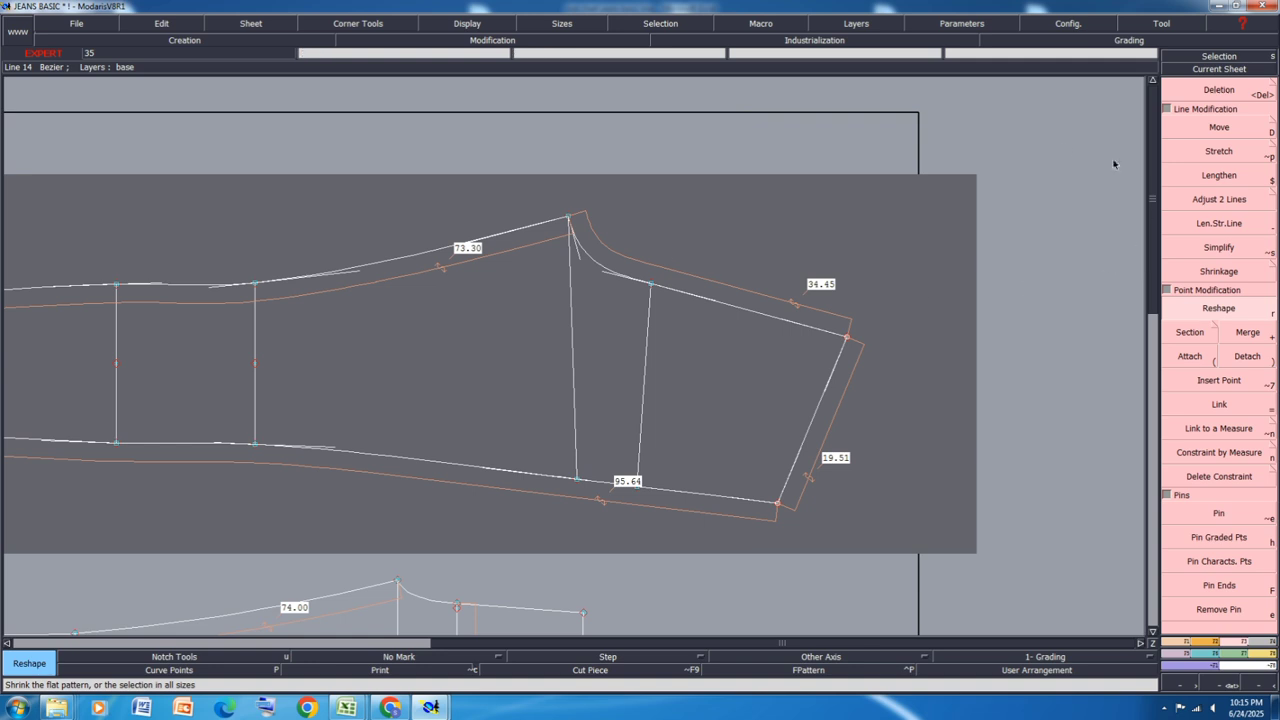
Step: Shift the hip line's center-back end point 1 cm in X and 0 cm in Y
click(1217, 130)
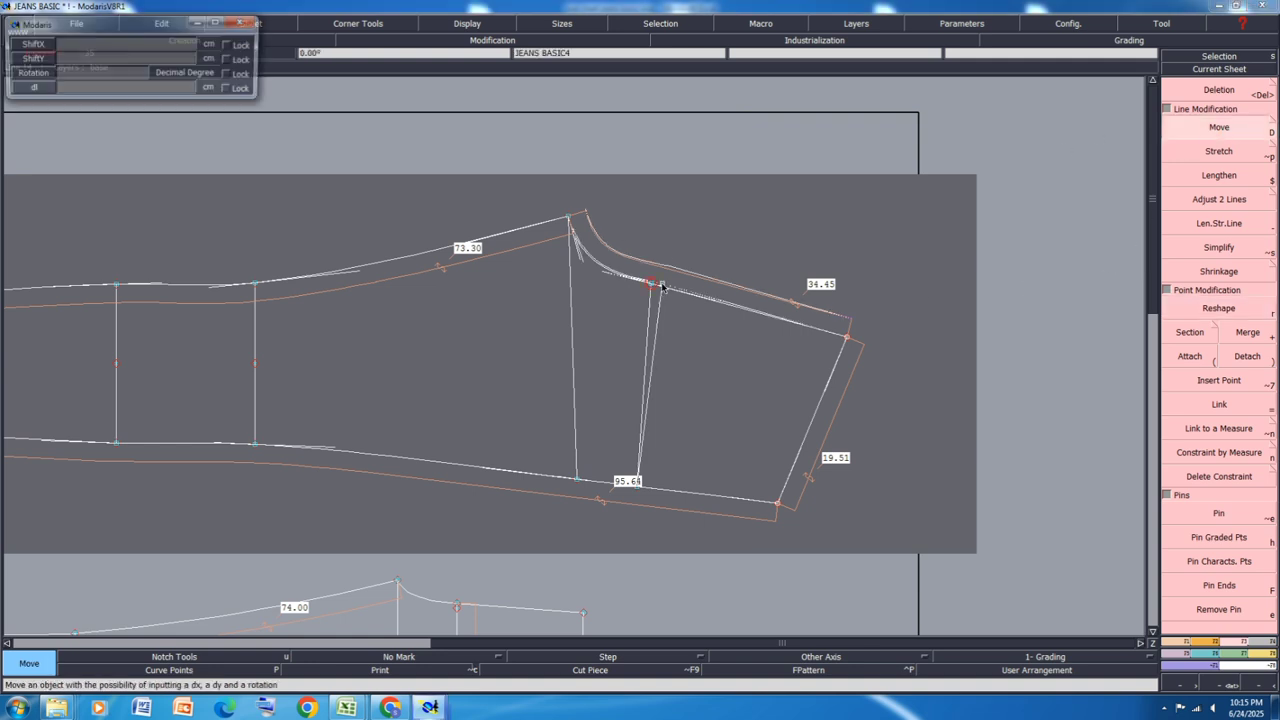
click(655, 288)
key(Down)
text(1)
key(Down)
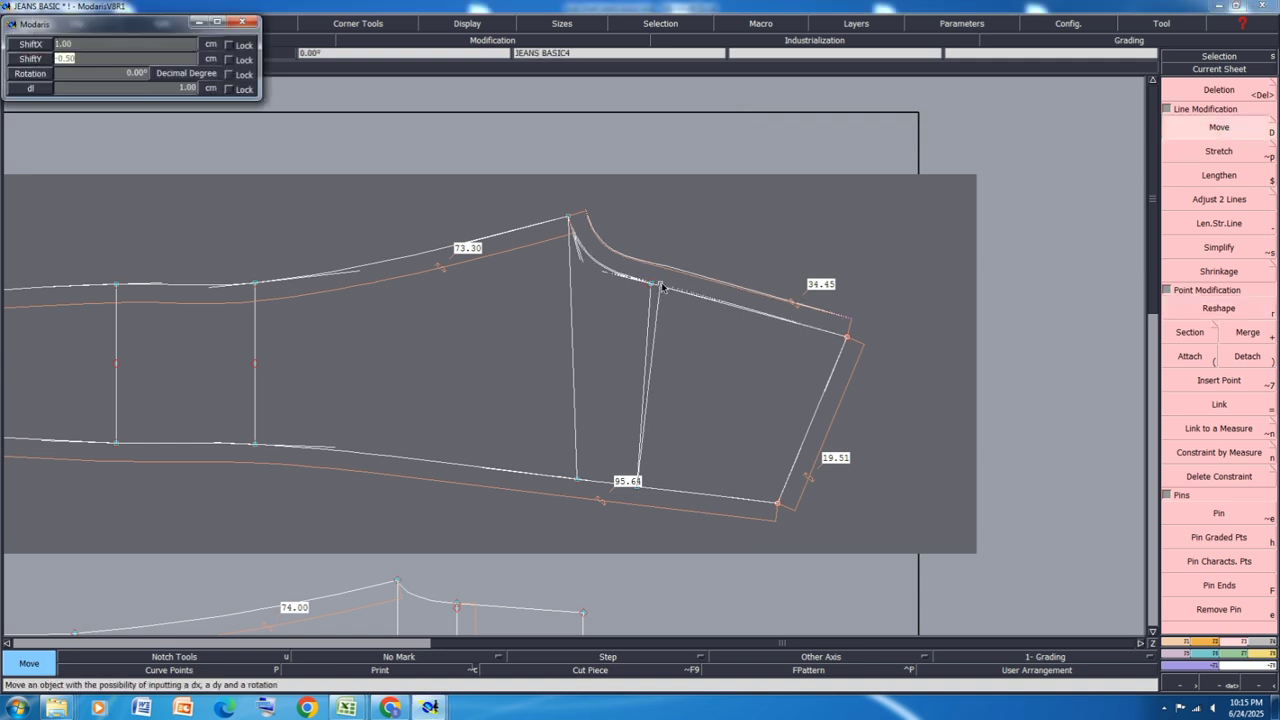
text(0)
key(Return)
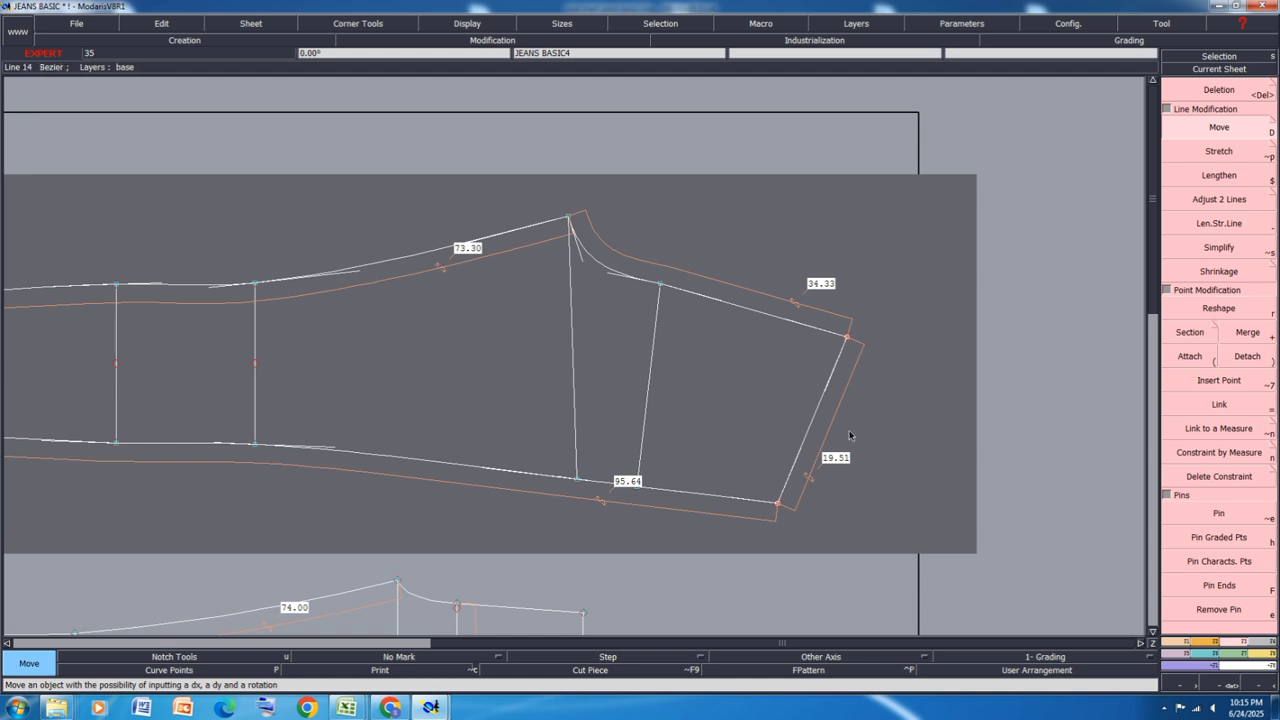
Step: Measure the back hip line's length and remove the measurement again
key(l)
click(653, 356)
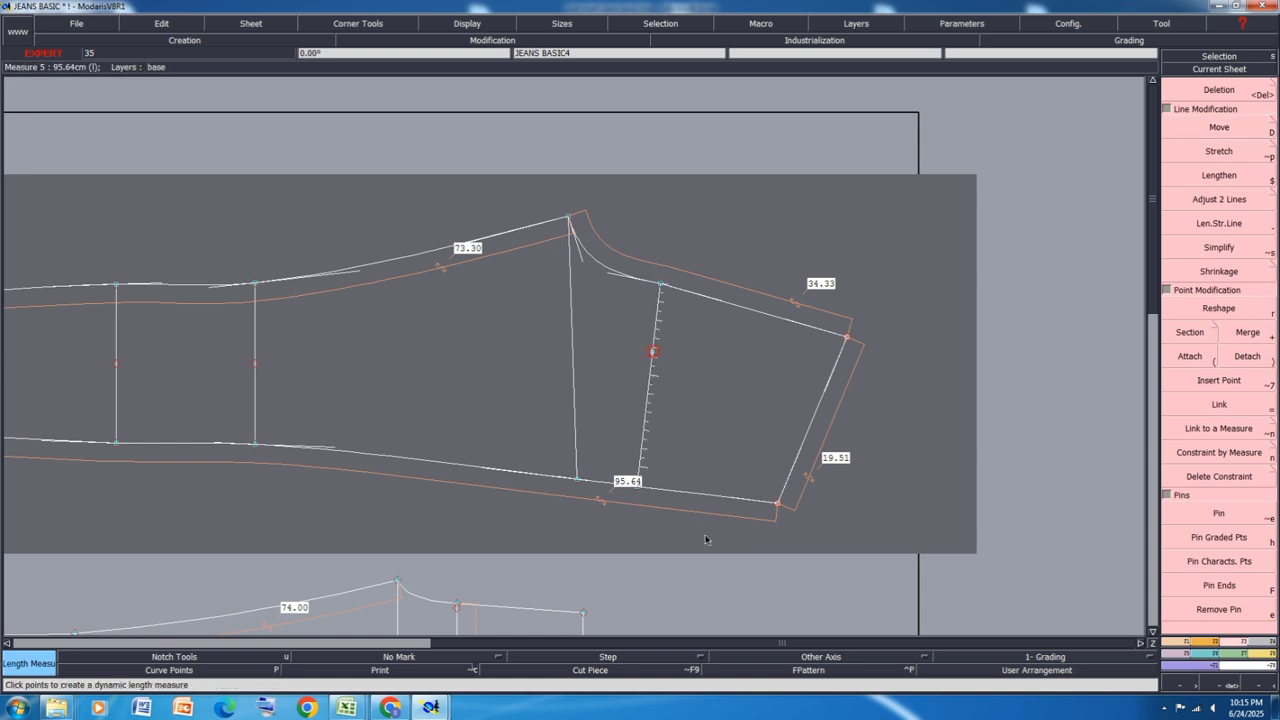
right_click(710, 562)
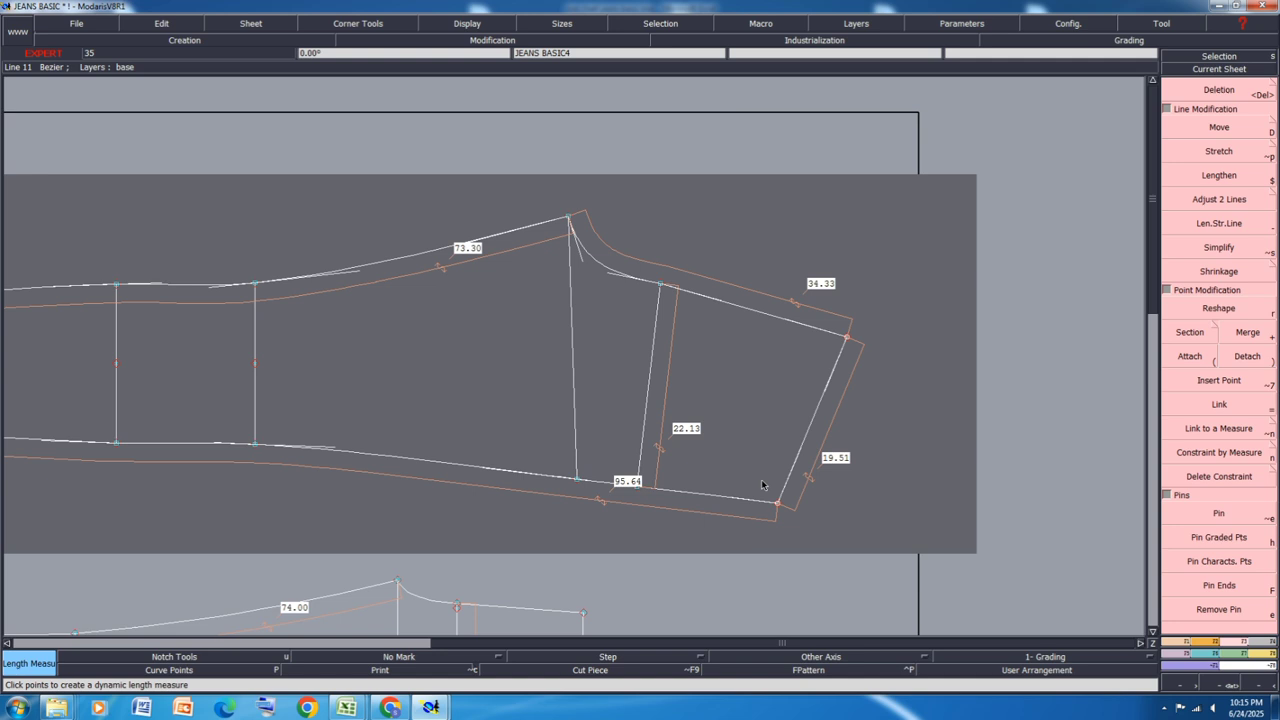
key(ctrl+z)
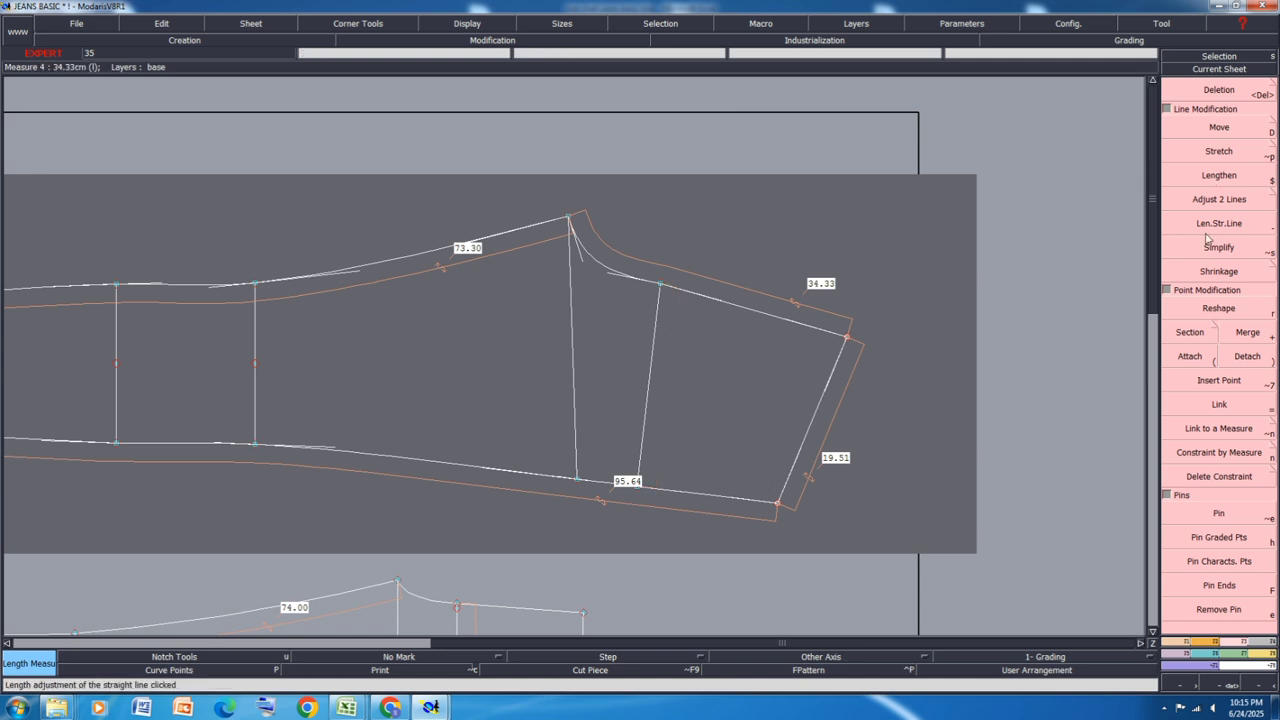
Step: Deepen and smooth the back crotch curve by reshaping its handles at the crotch point and near the hip line
click(1219, 308)
scroll(600, 275, up, 1)
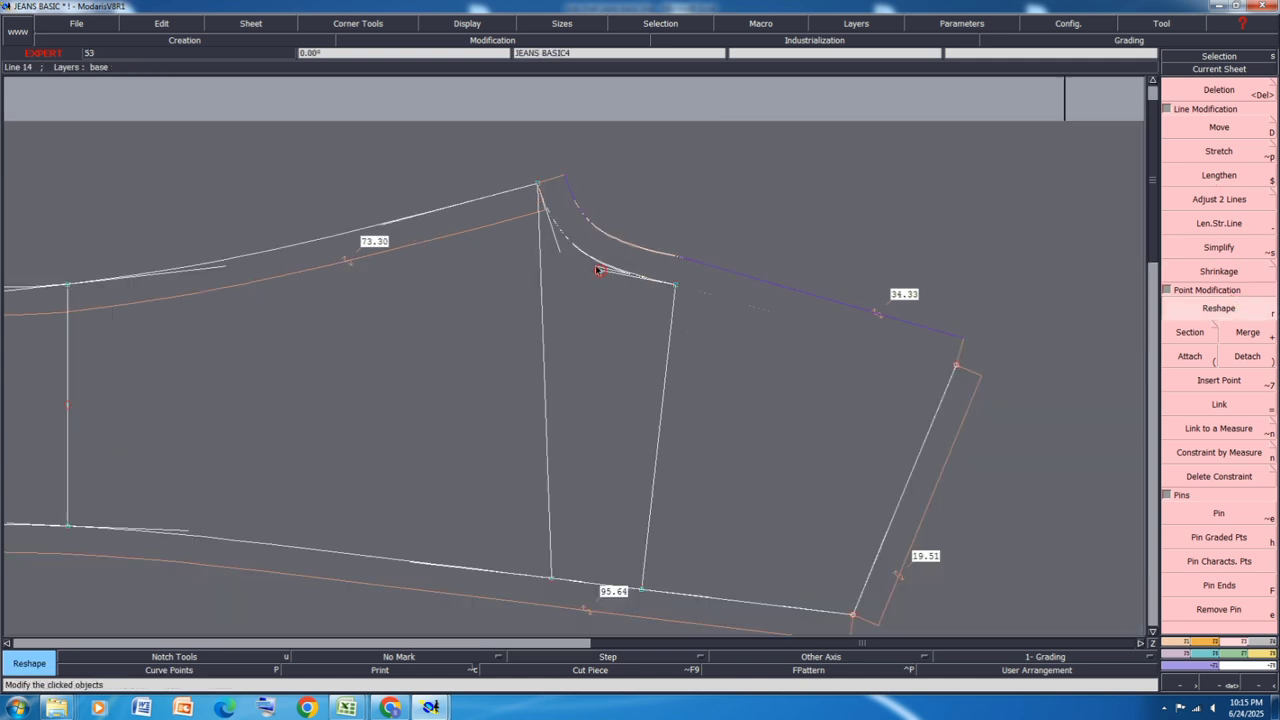
click(556, 243)
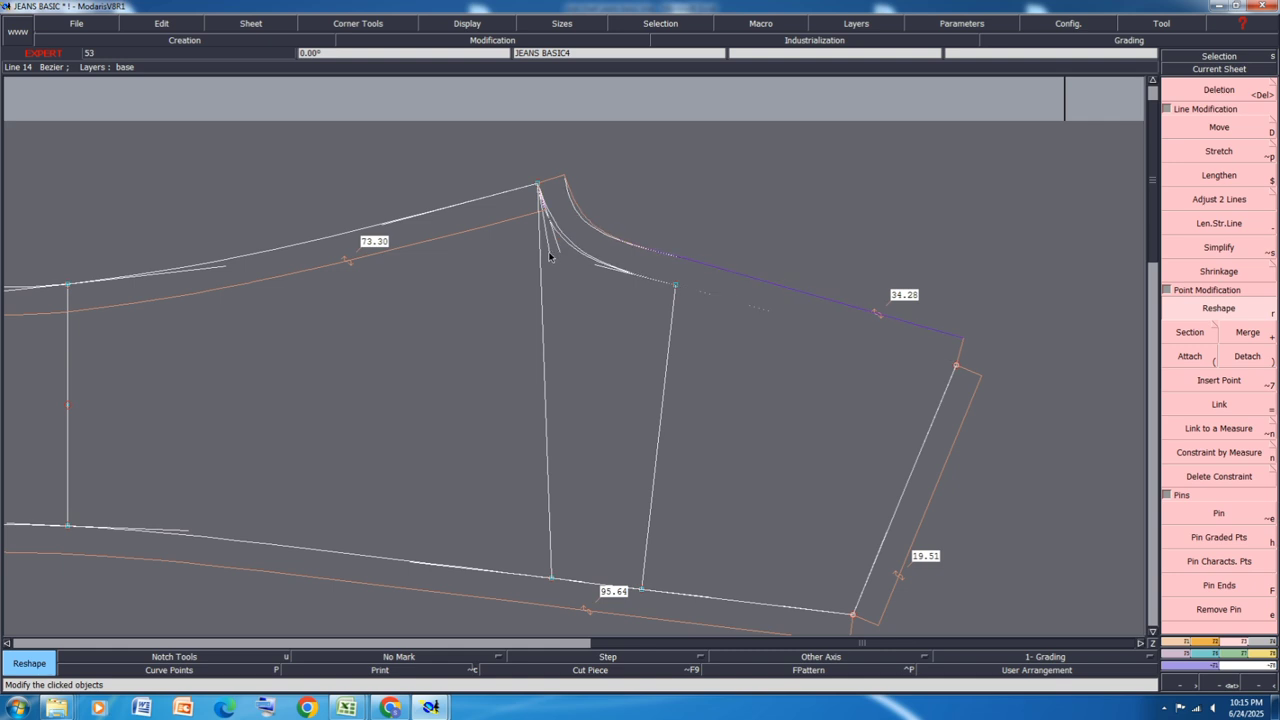
click(549, 256)
click(549, 254)
click(612, 274)
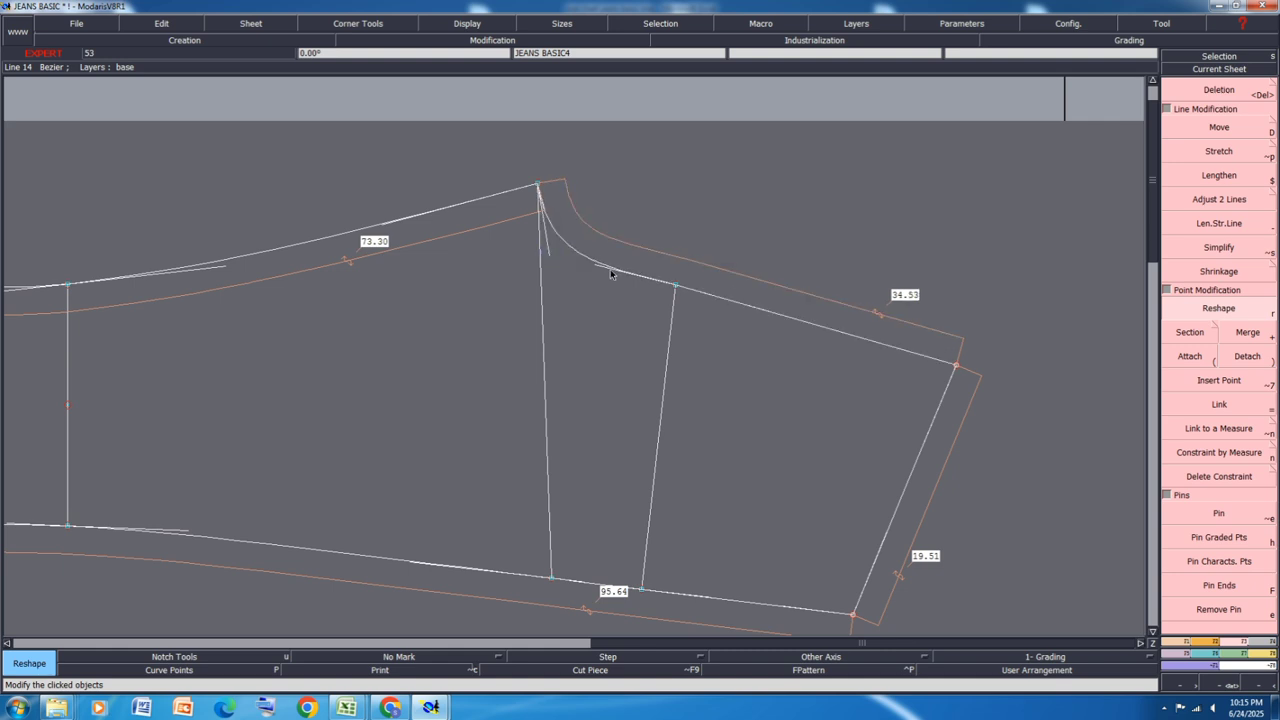
click(597, 269)
click(594, 264)
click(597, 267)
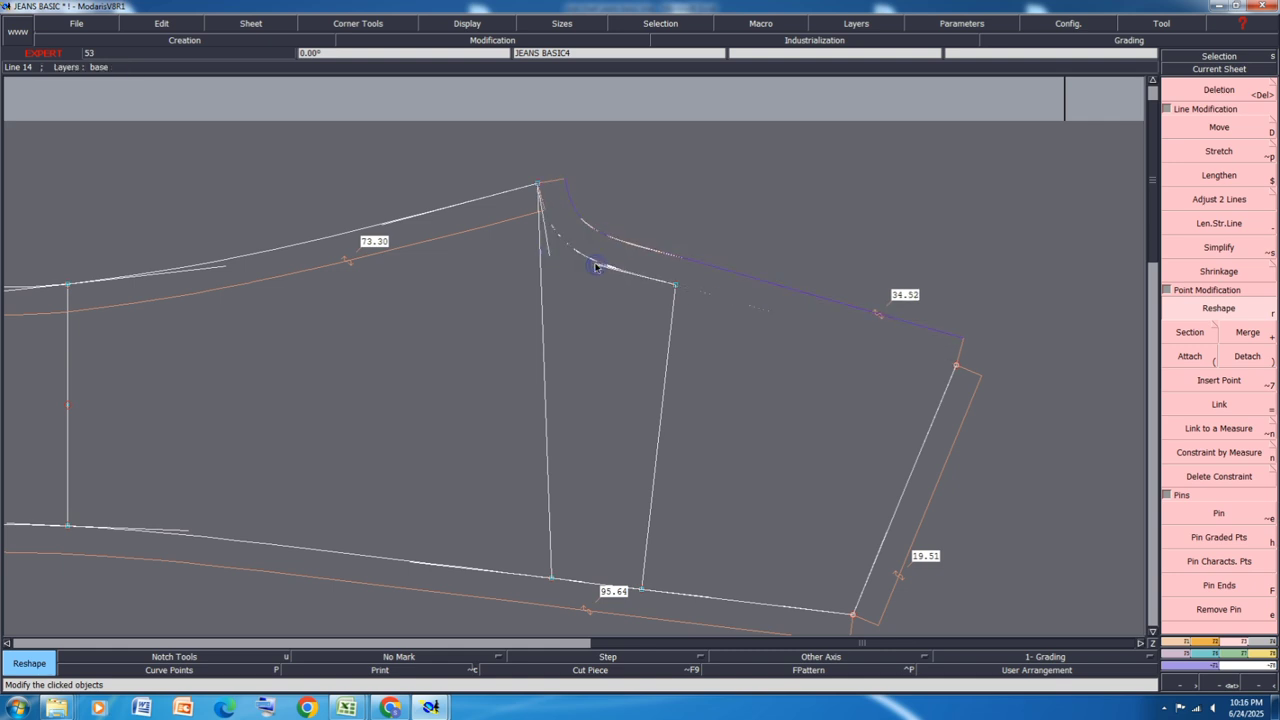
click(588, 228)
Step: Shift the center-back waist point -0.5 cm in X
scroll(600, 215, down, 3)
scroll(731, 400, up, 2)
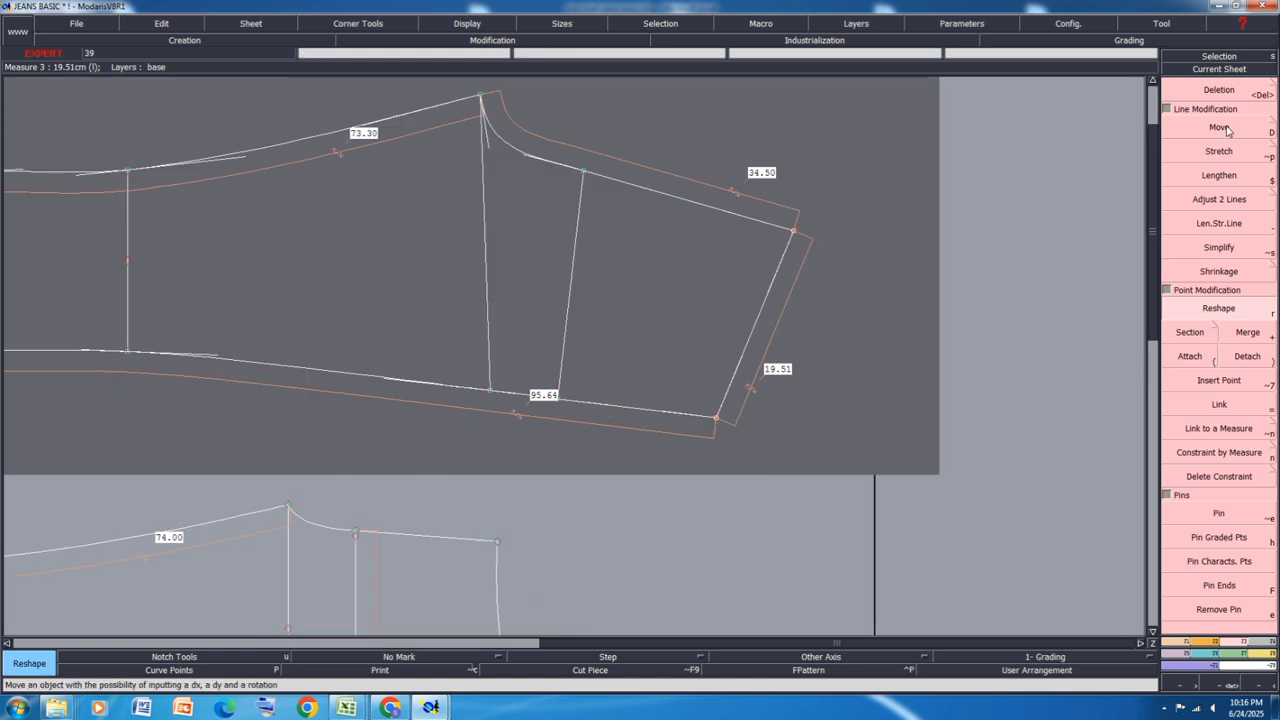
key(d)
click(793, 232)
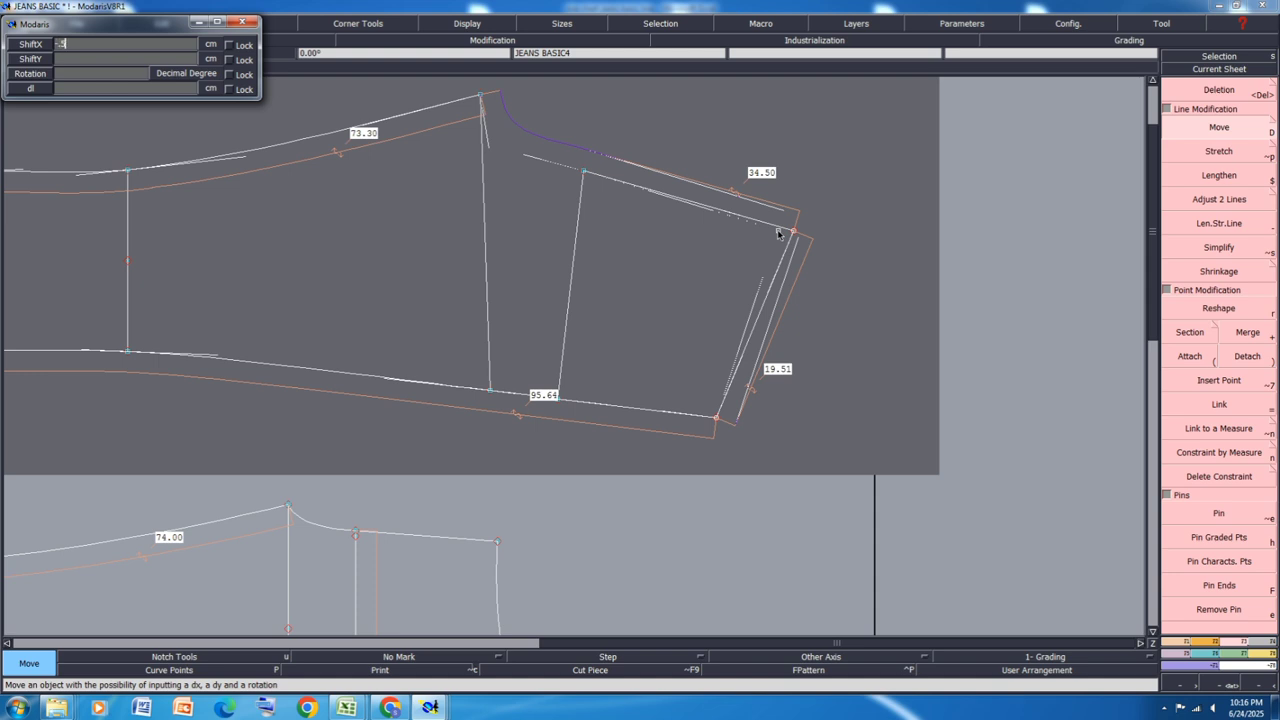
Step: Shift the centre-back waist corner of the JEANS BASIC4 piece by -0.5 cm in X, plus a further -0.70 cm in Y
text(-.5)
key(Return)
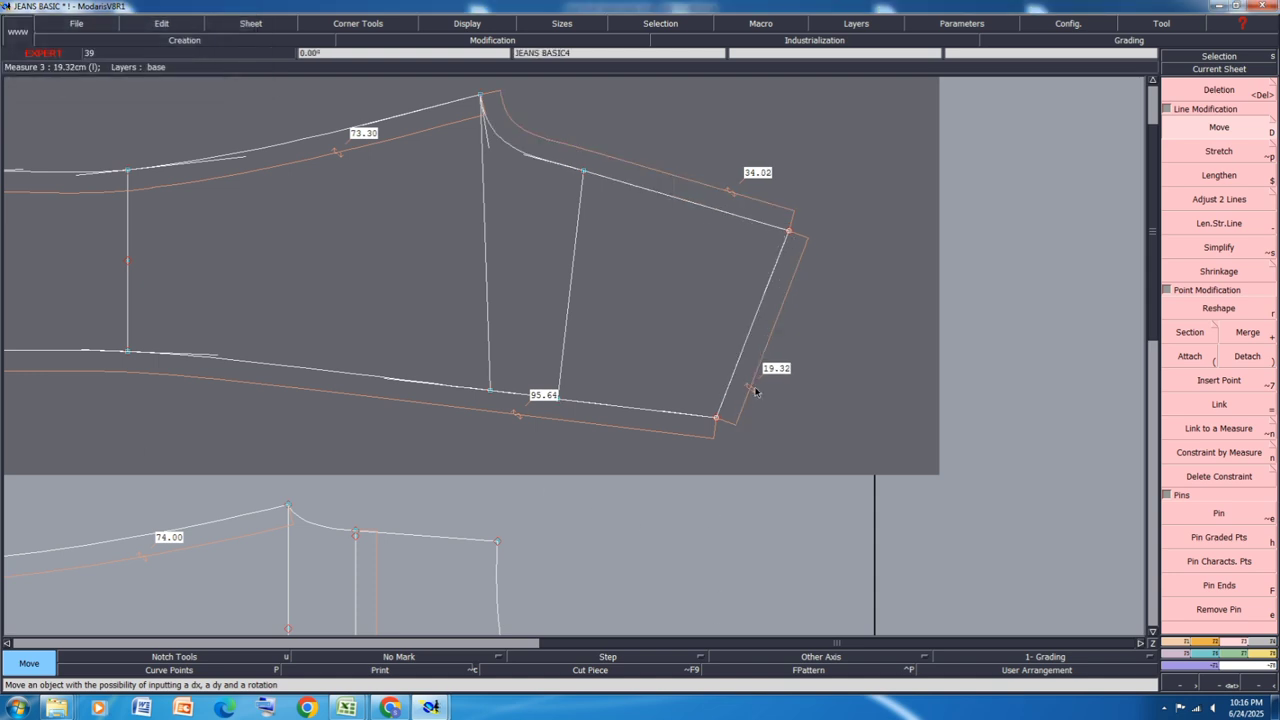
click(789, 233)
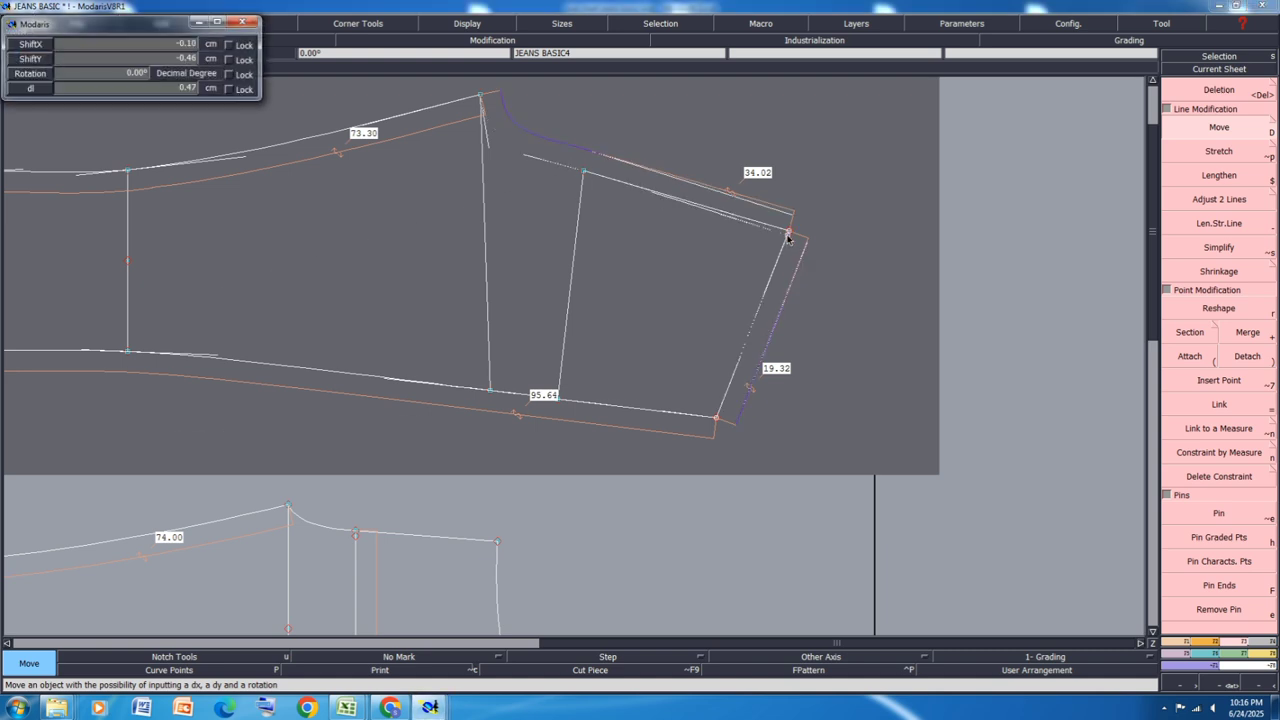
key(Down)
text(0)
key(Down)
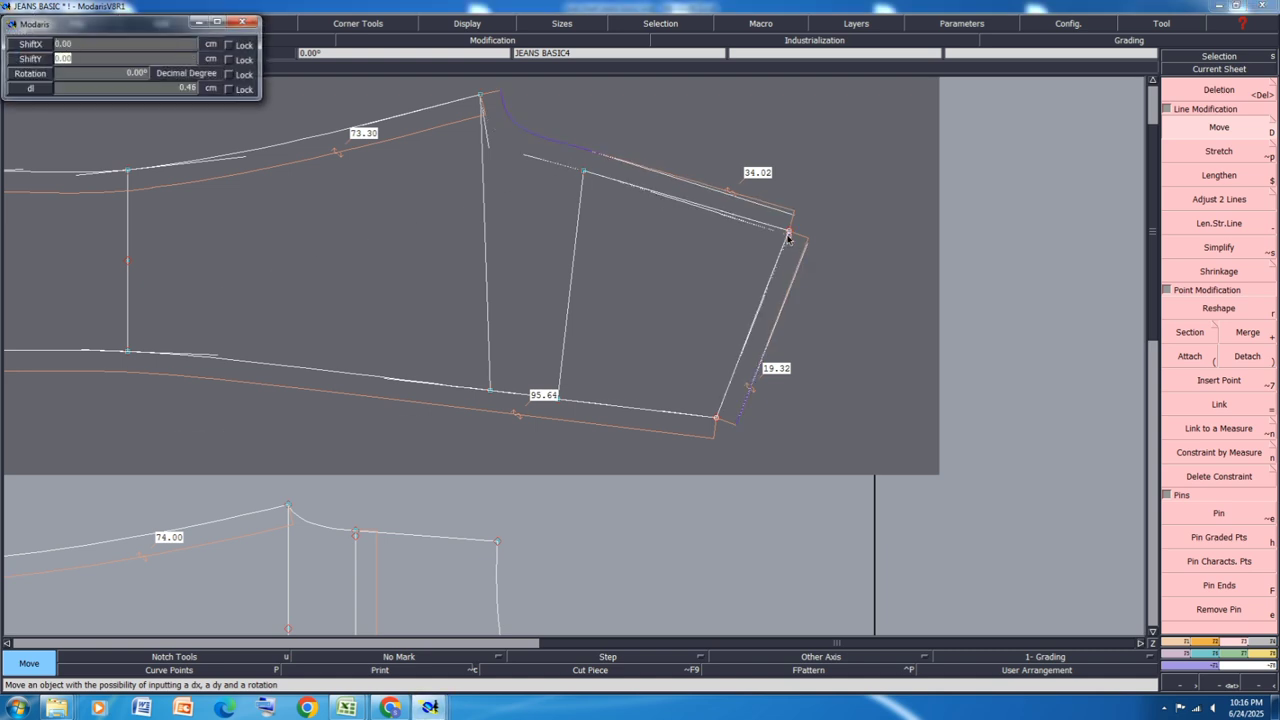
text(-0.70)
key(Return)
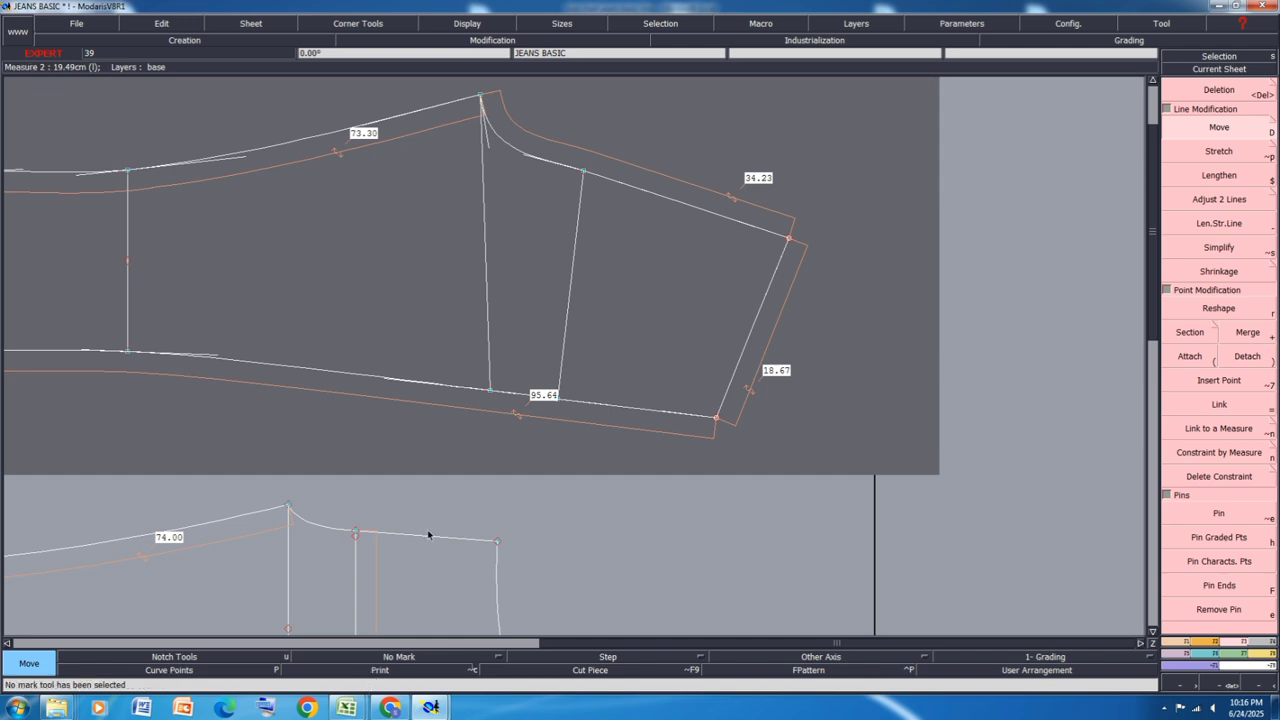
Step: Check the required measurements in the Excel workbook "size chart jeans basic line" and return to the Modaris pattern
mouse_move(342, 710)
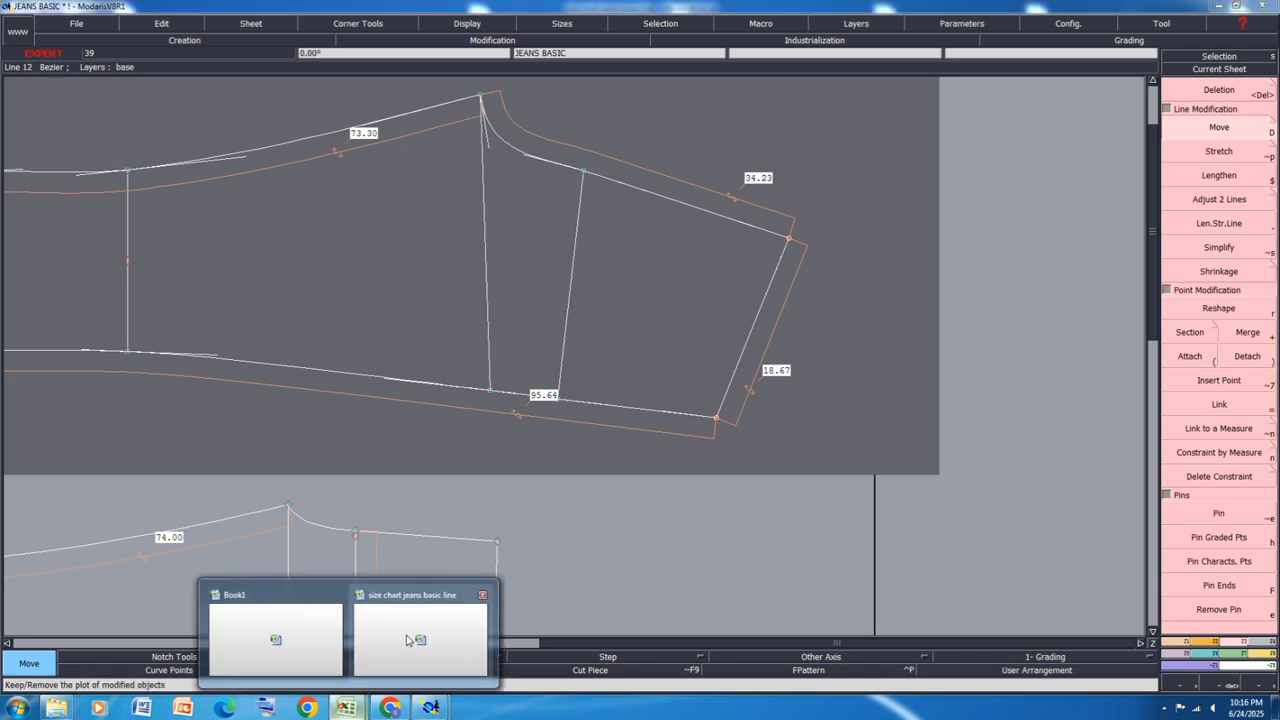
click(408, 640)
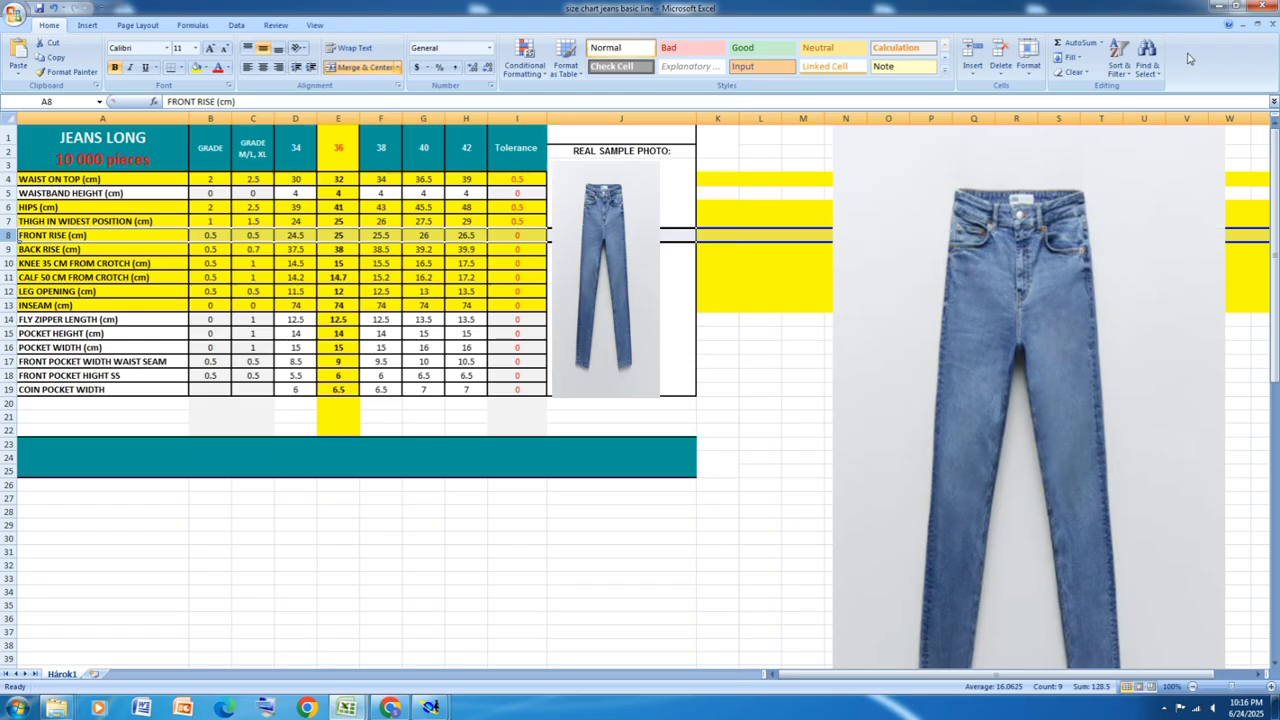
click(1219, 6)
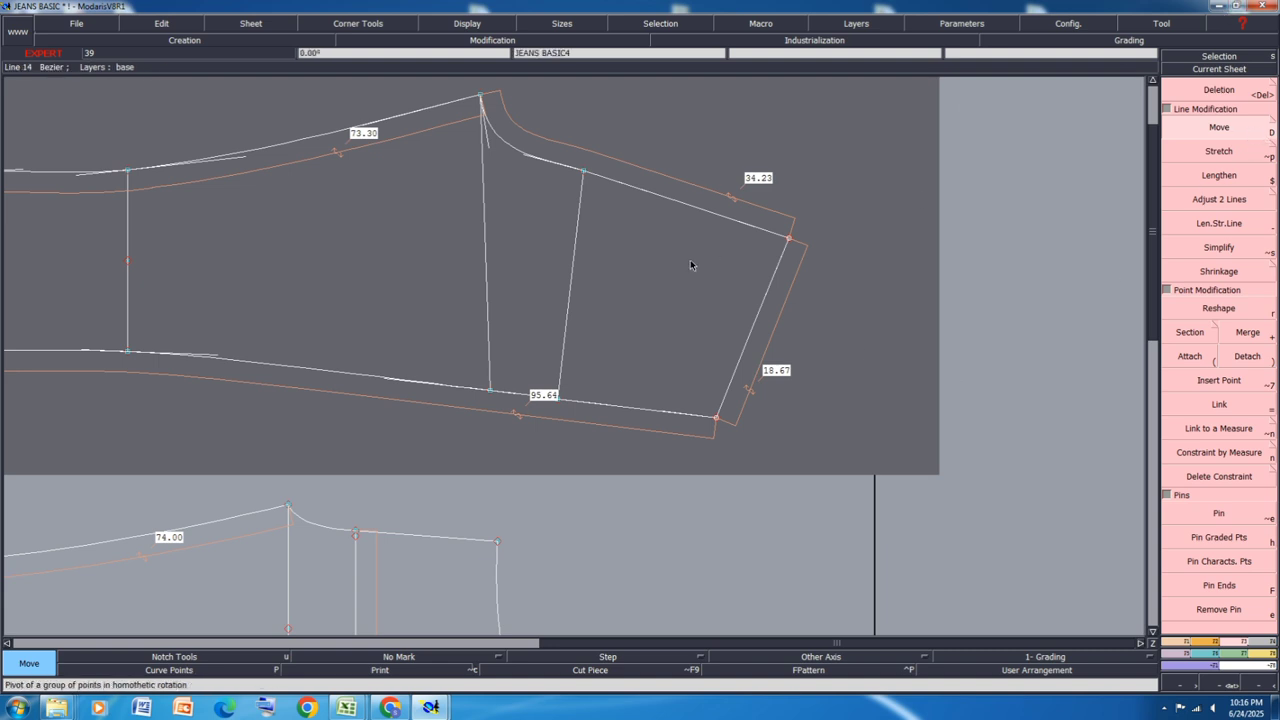
Step: Shift the side-seam waist corner of the JEANS BASIC4 piece by 0 cm in X and 0.25 cm in Y
click(715, 420)
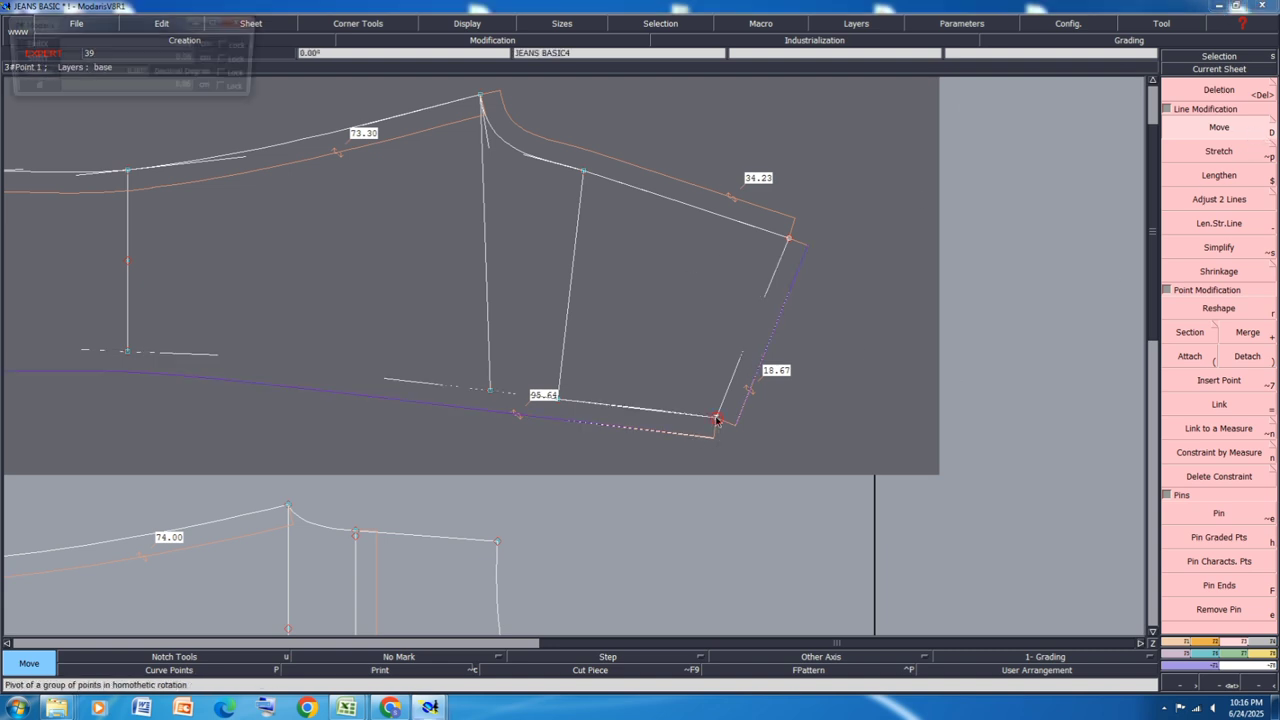
key(Tab)
text(0.25)
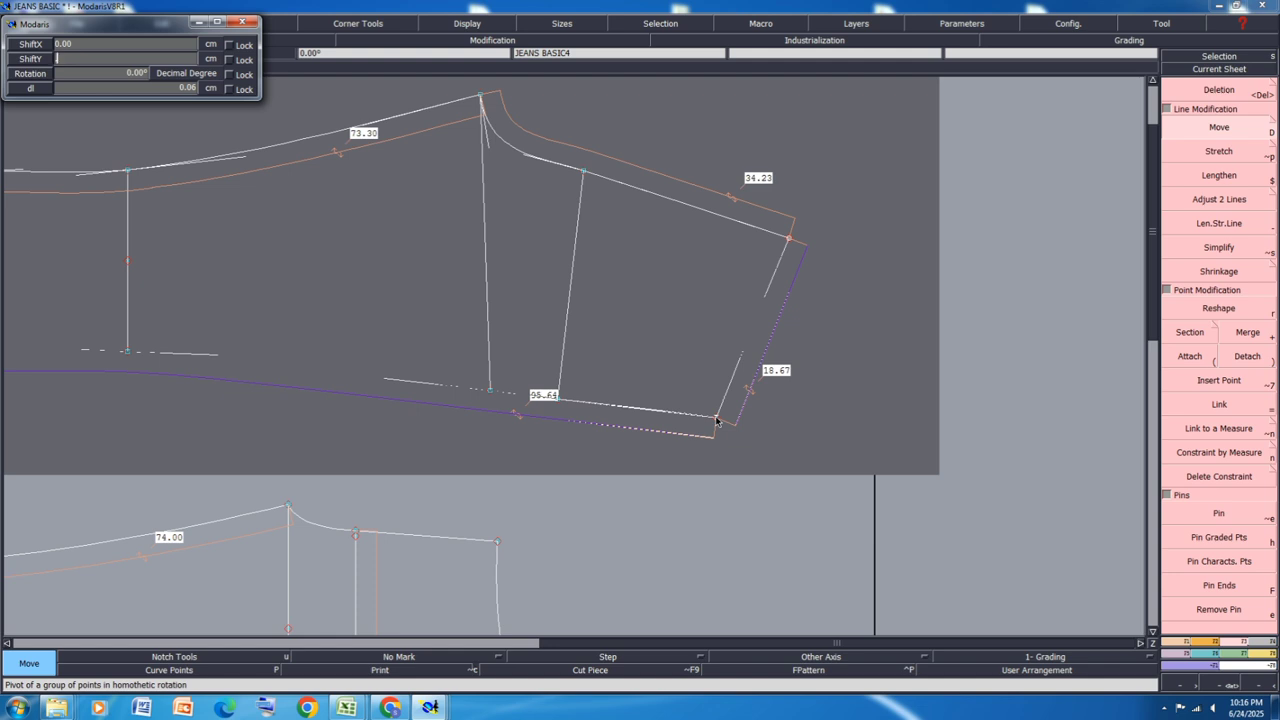
key(Return)
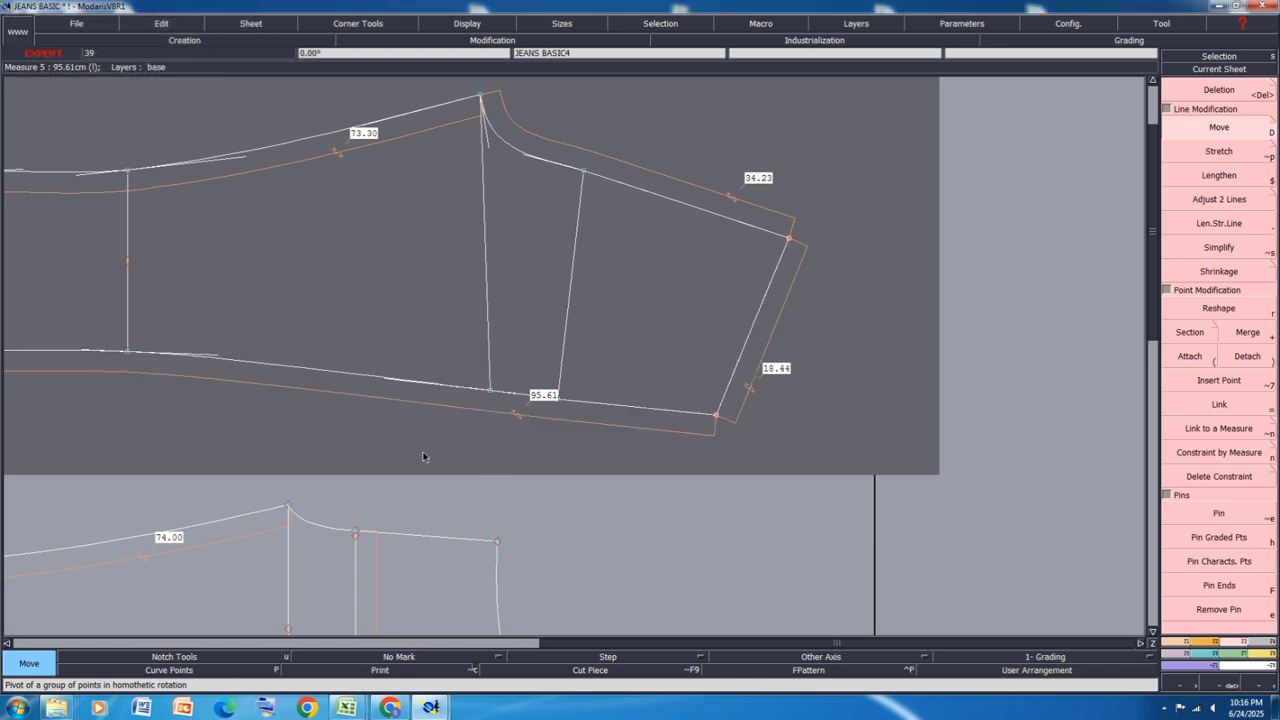
Step: Shift the centre-back waist corner of JEANS BASIC4 by -0.25 cm in Y and nudge it slightly back in X toward the crotch
click(788, 240)
key(BackSpace)
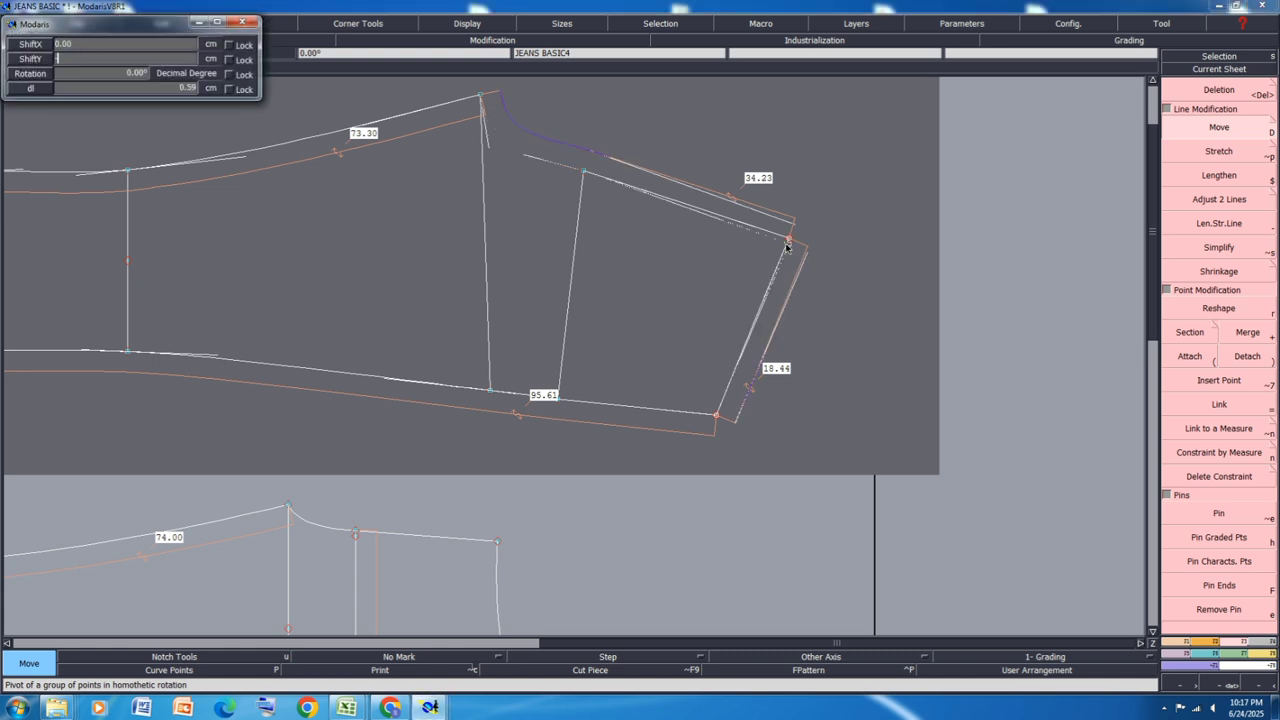
text(-.25)
key(Return)
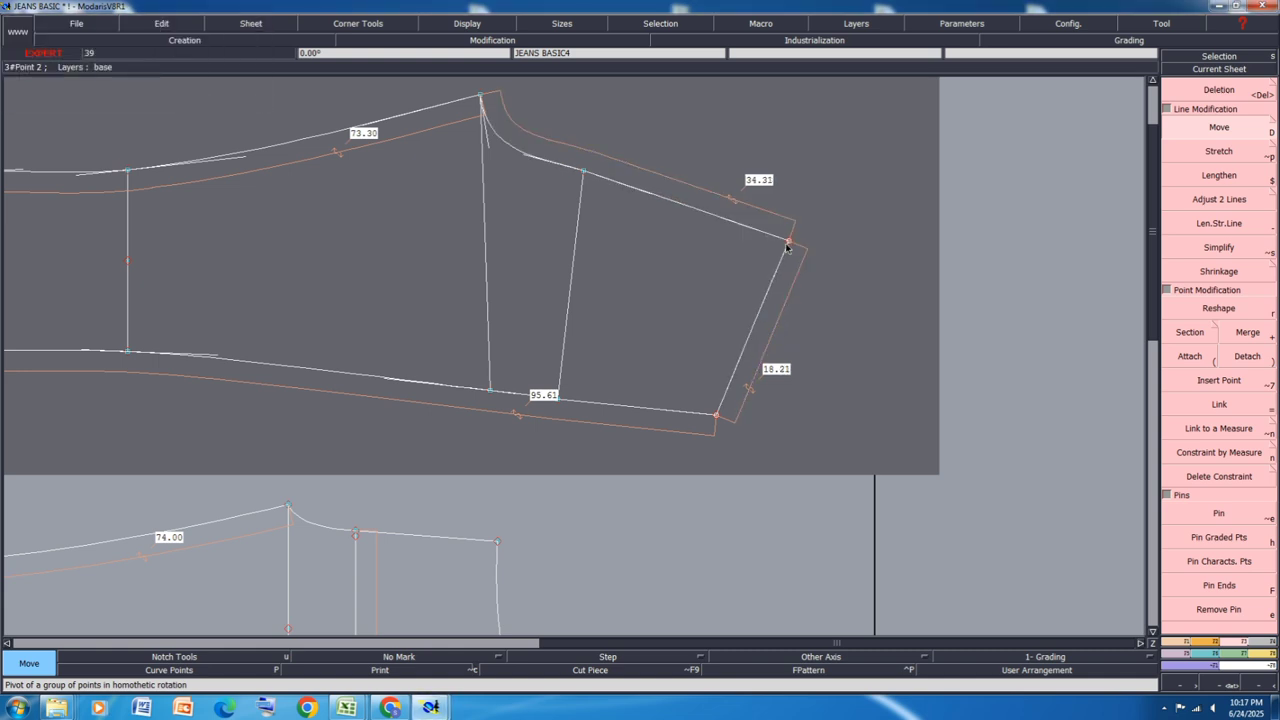
click(787, 240)
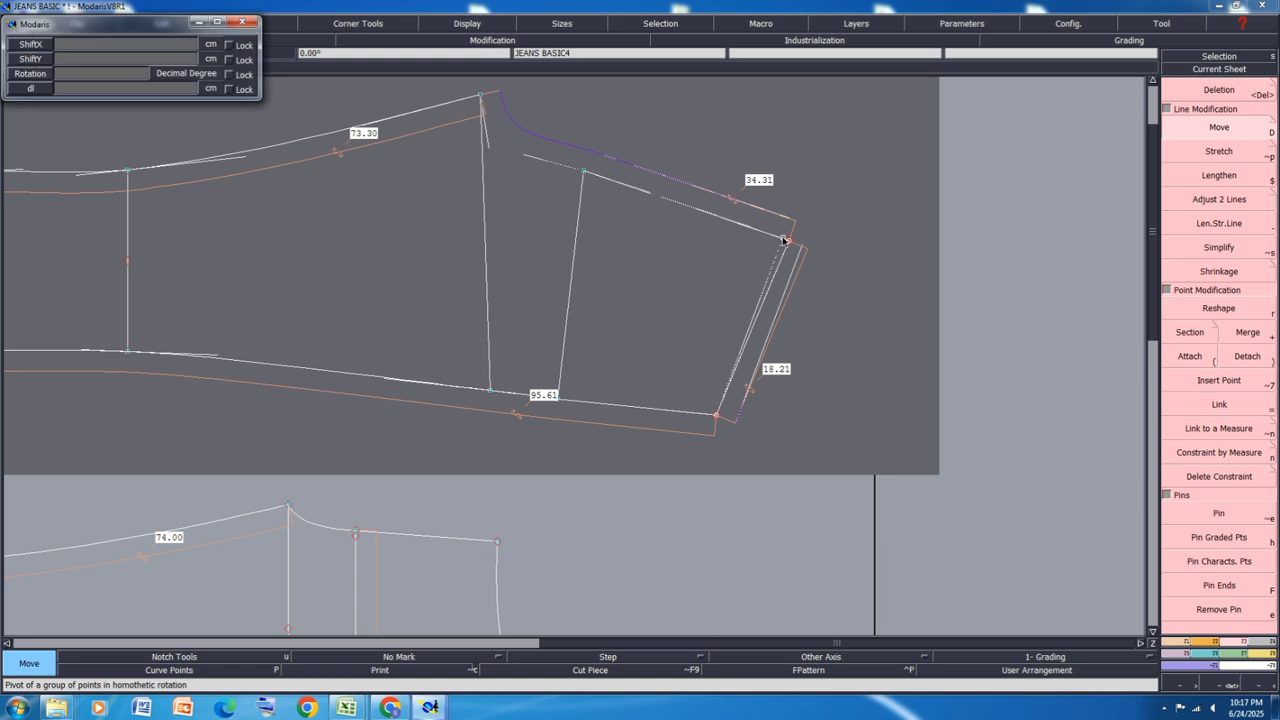
text(-.25)
key(Return)
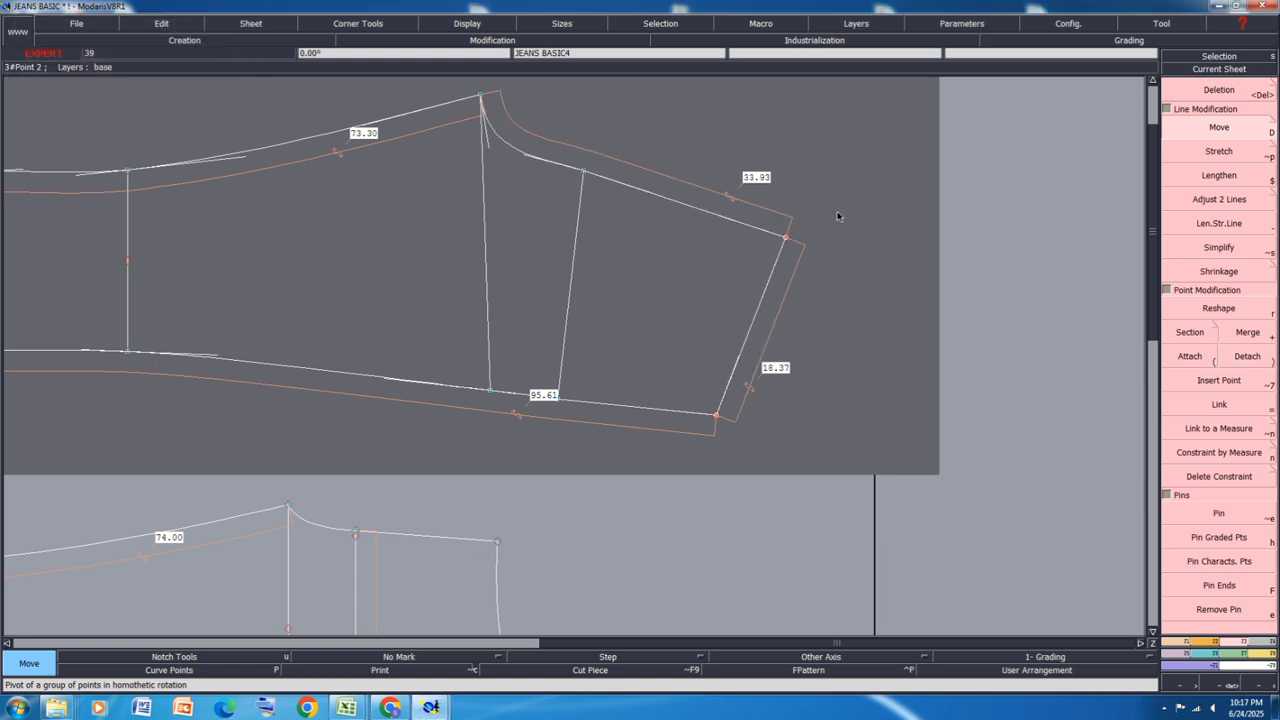
Step: Try mirroring the back waistline across a symmetry axis placed along the centre-back seam end, and undo both operations
click(1179, 645)
click(1232, 502)
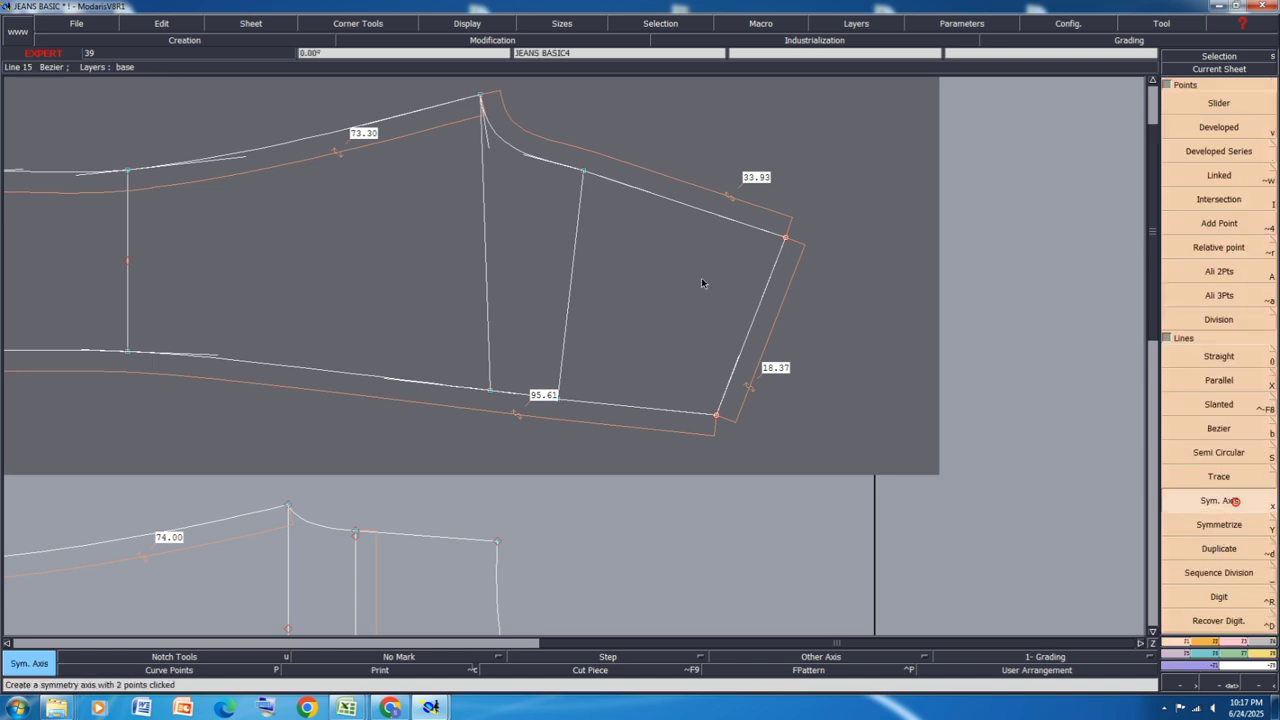
click(787, 236)
click(747, 224)
click(1219, 524)
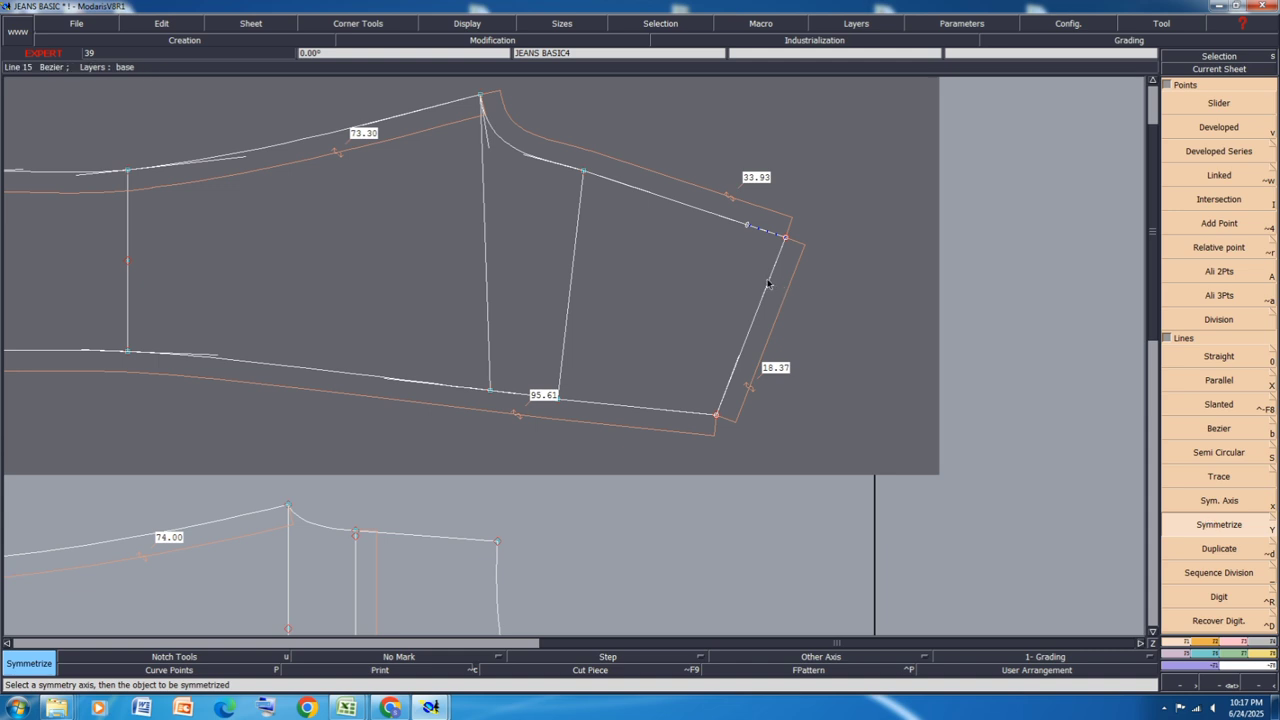
click(769, 287)
key(ctrl+z)
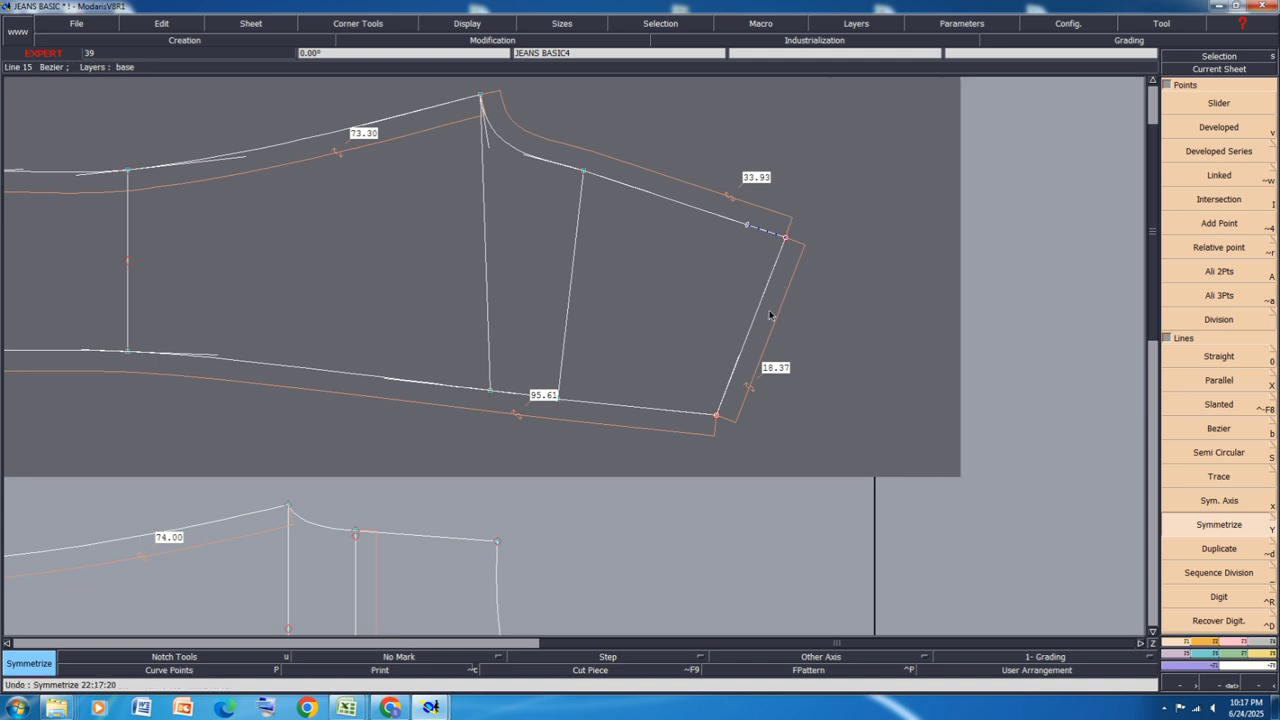
key(ctrl+z)
Step: Reshape the side seam of JEANS BASIC4 between the hip line and the waist corner
scroll(743, 154, down, 1)
scroll(734, 276, up, 3)
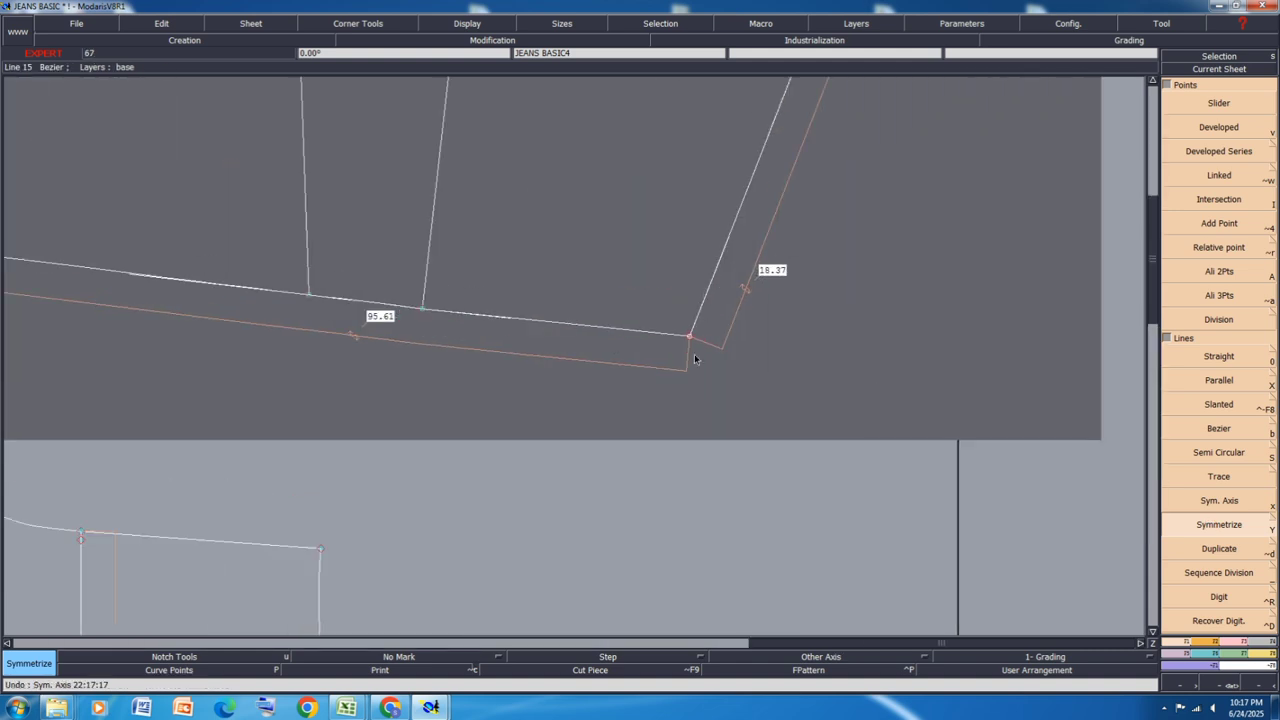
click(1231, 643)
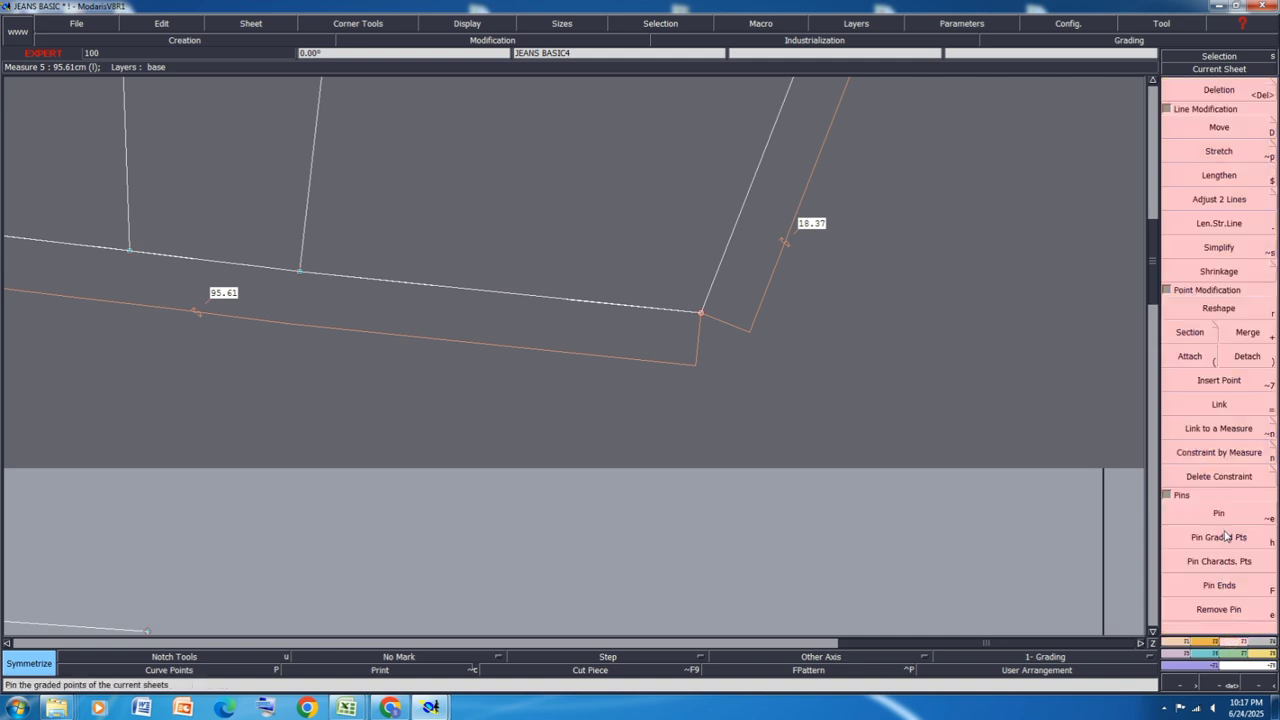
click(1220, 312)
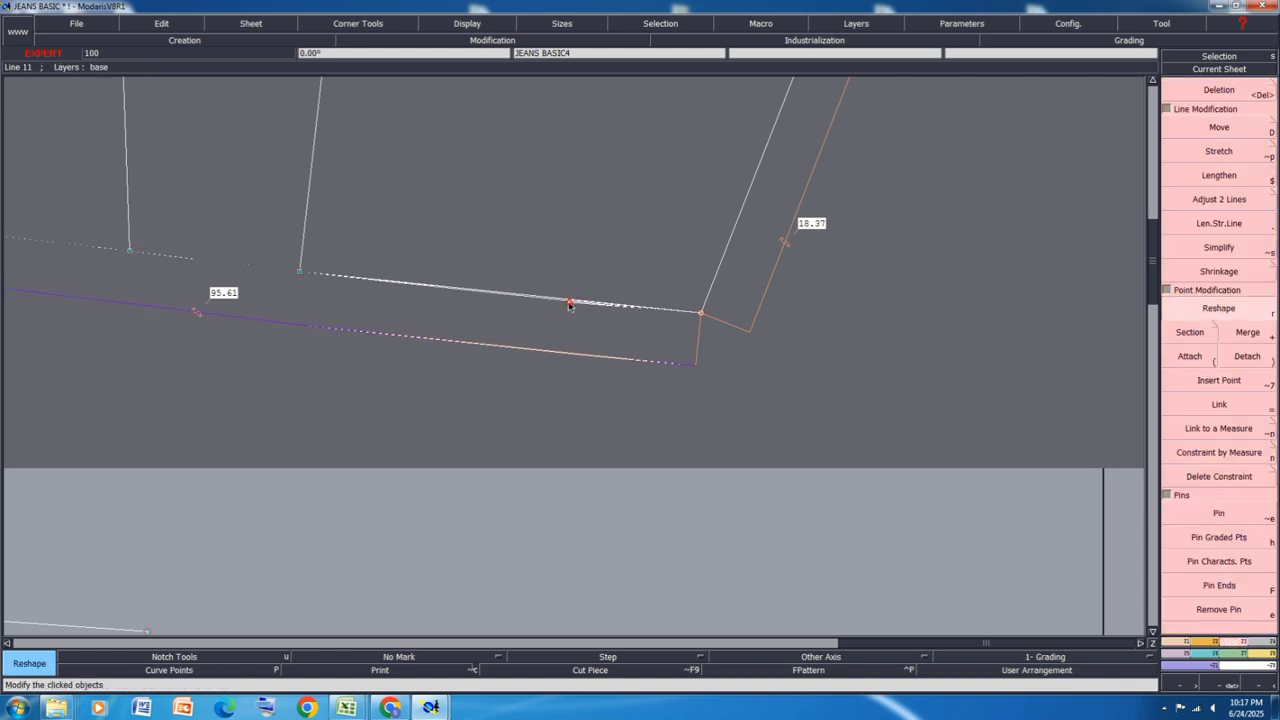
click(433, 289)
click(433, 289)
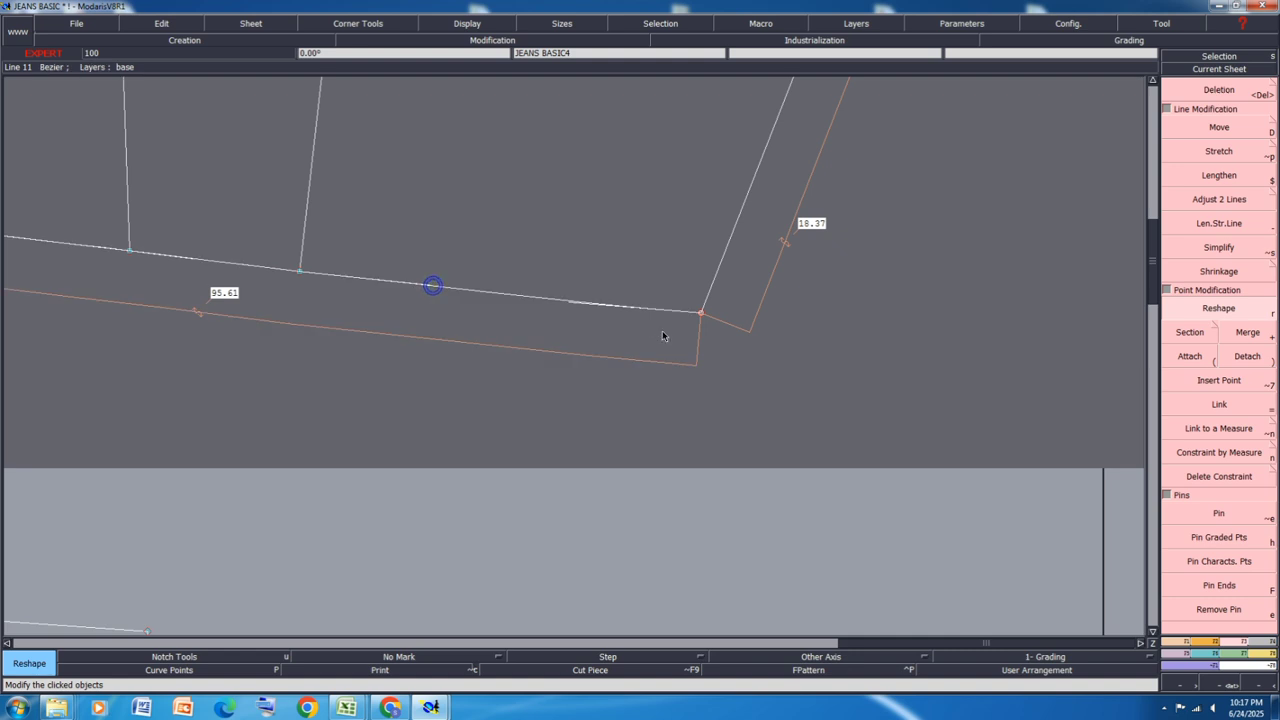
Step: Add a dynamic length measure along the front rise of the JEANS BASIC piece, from crotch point to waist corner
scroll(662, 330, down, 2)
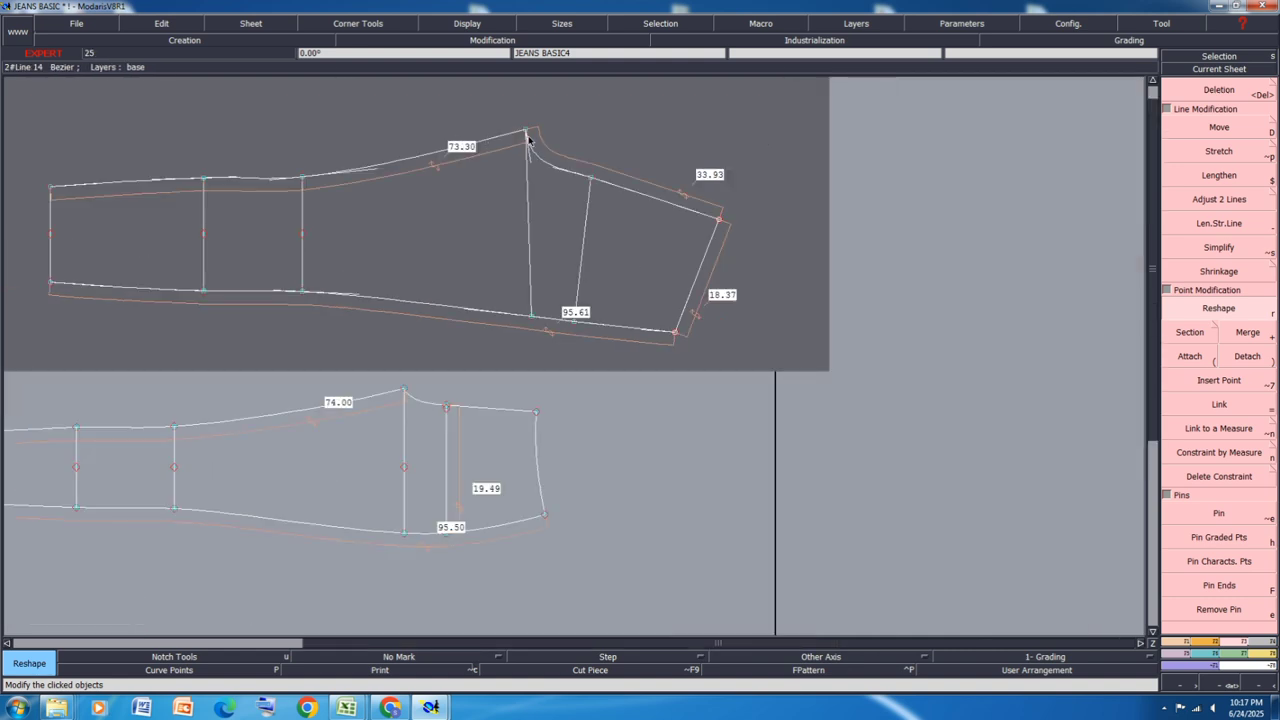
scroll(393, 446, up, 3)
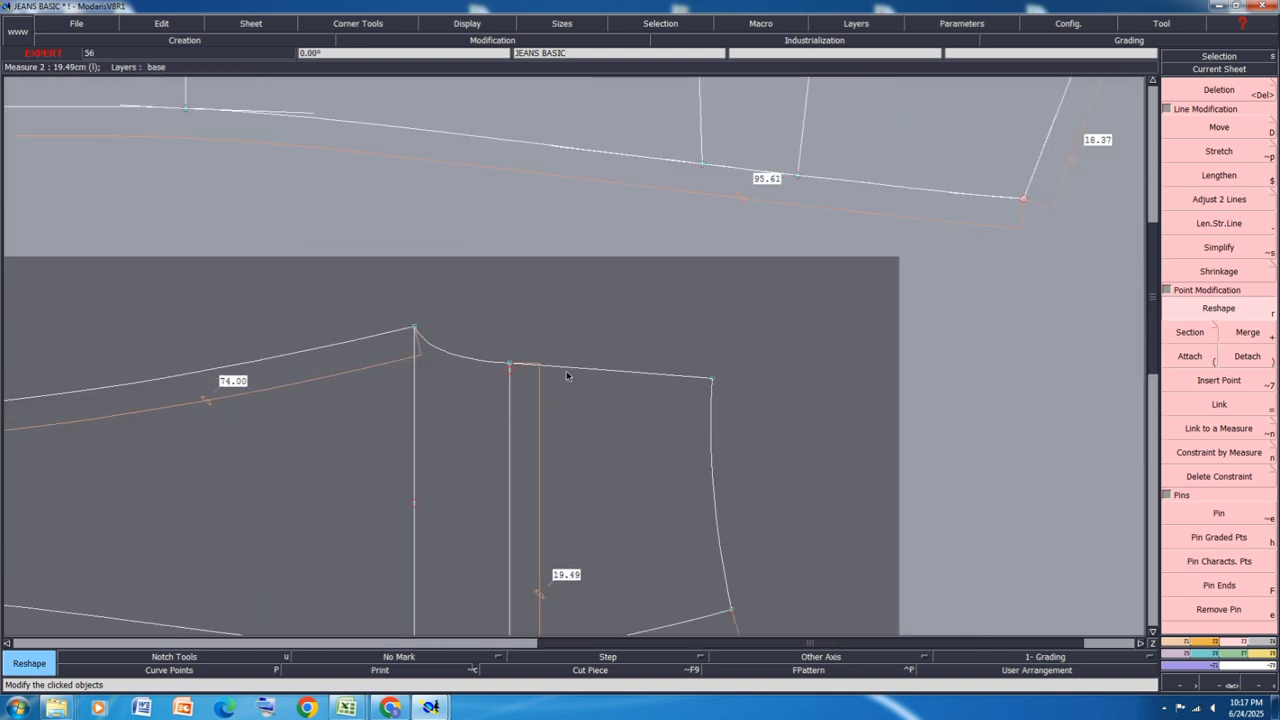
key(m)
click(650, 372)
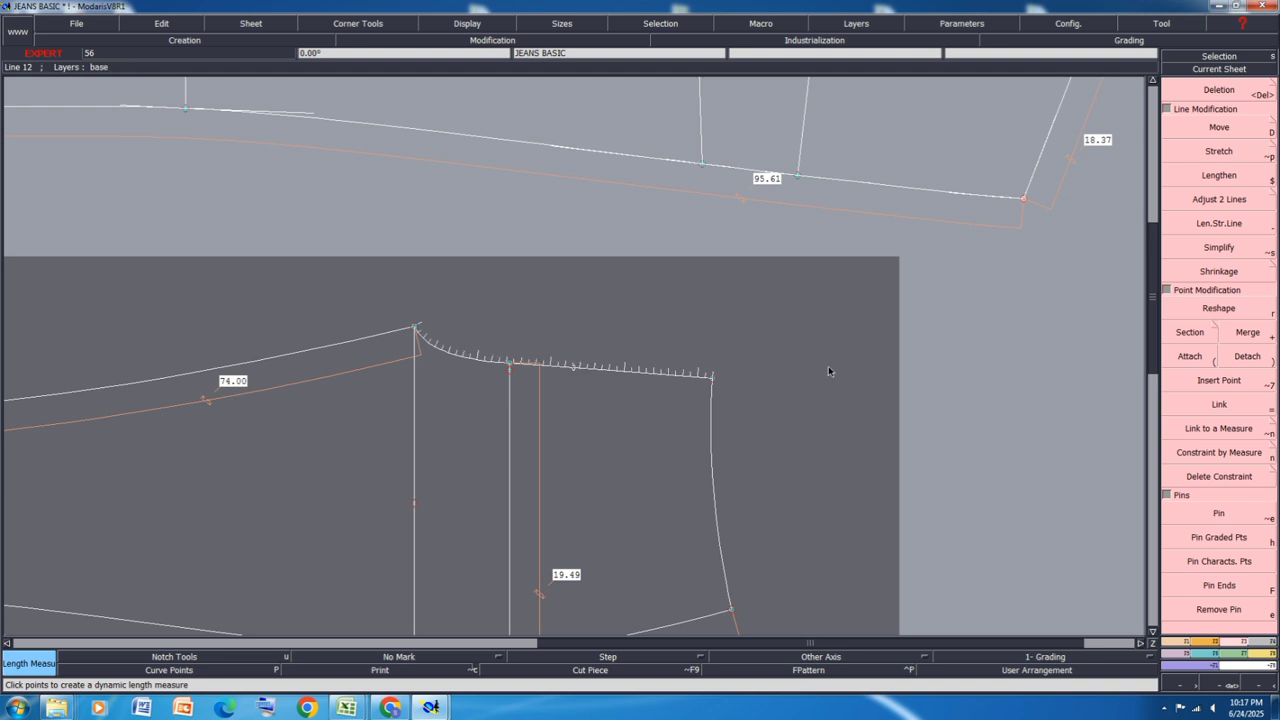
Step: Shift the front crotch point of the JEANS BASIC piece by 0 cm in X and -0.5 cm in Y
click(1219, 127)
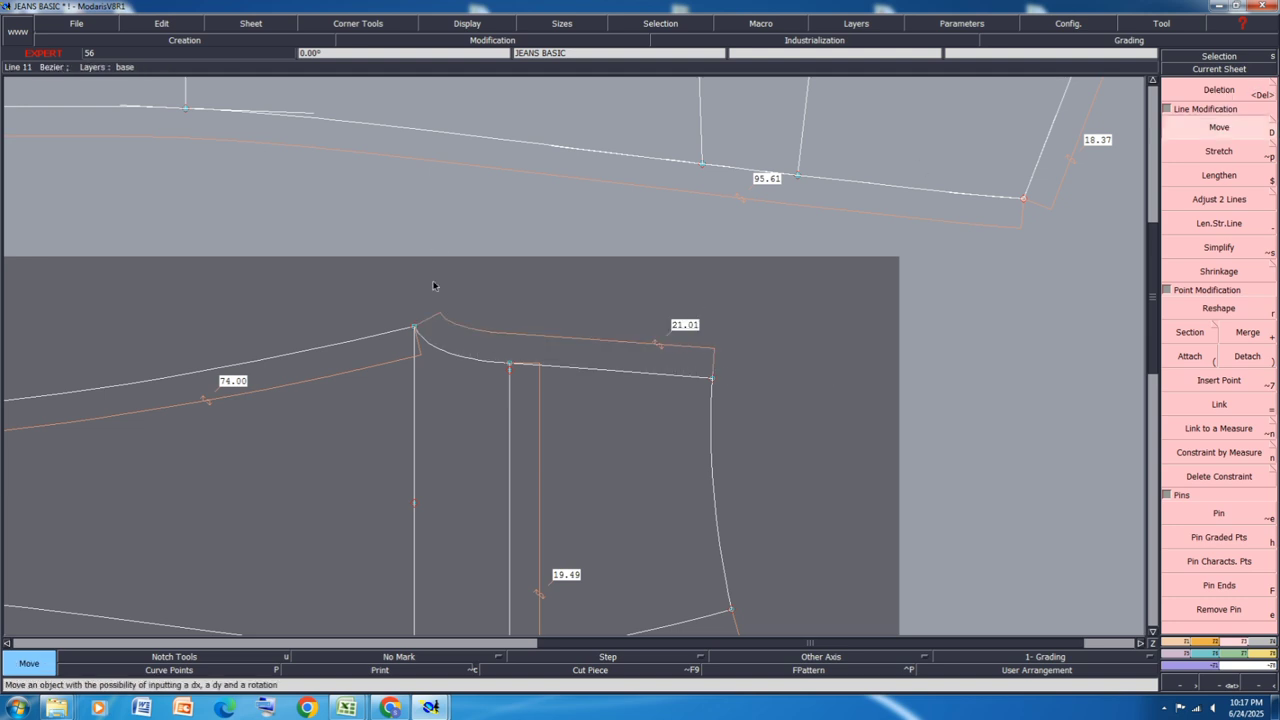
click(417, 333)
text(0)
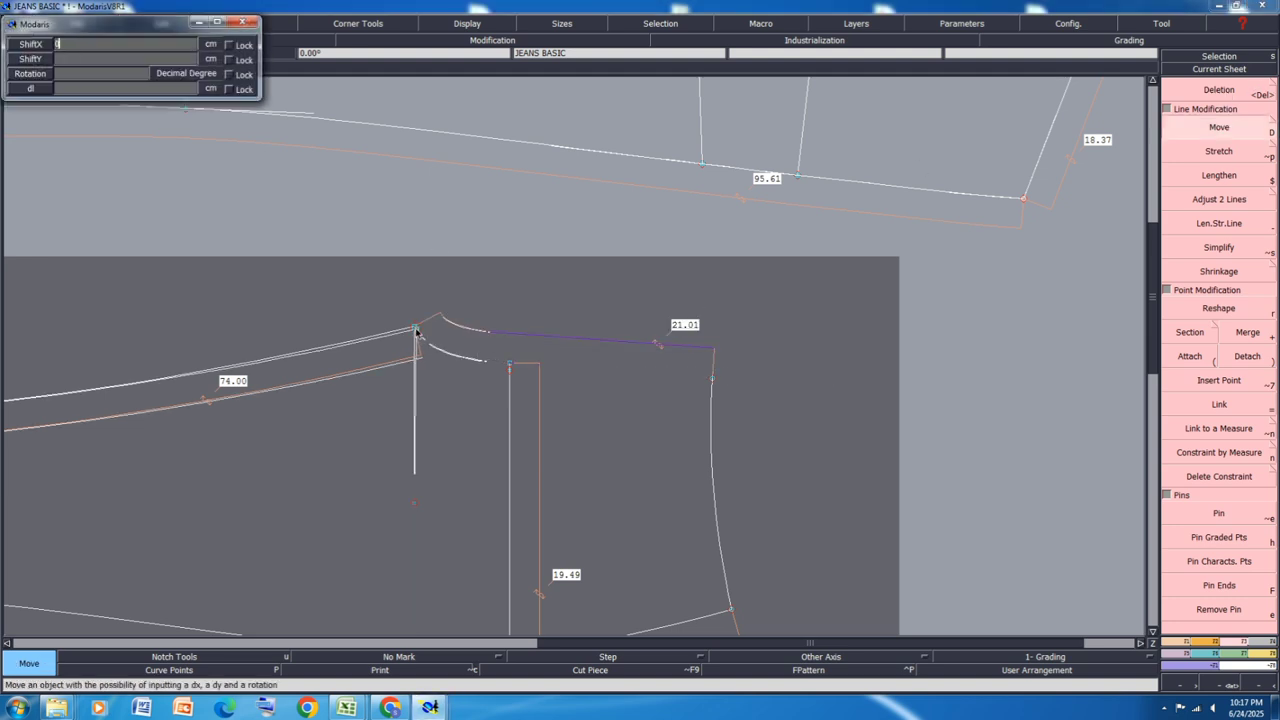
key(Return)
text(-0.5)
key(Return)
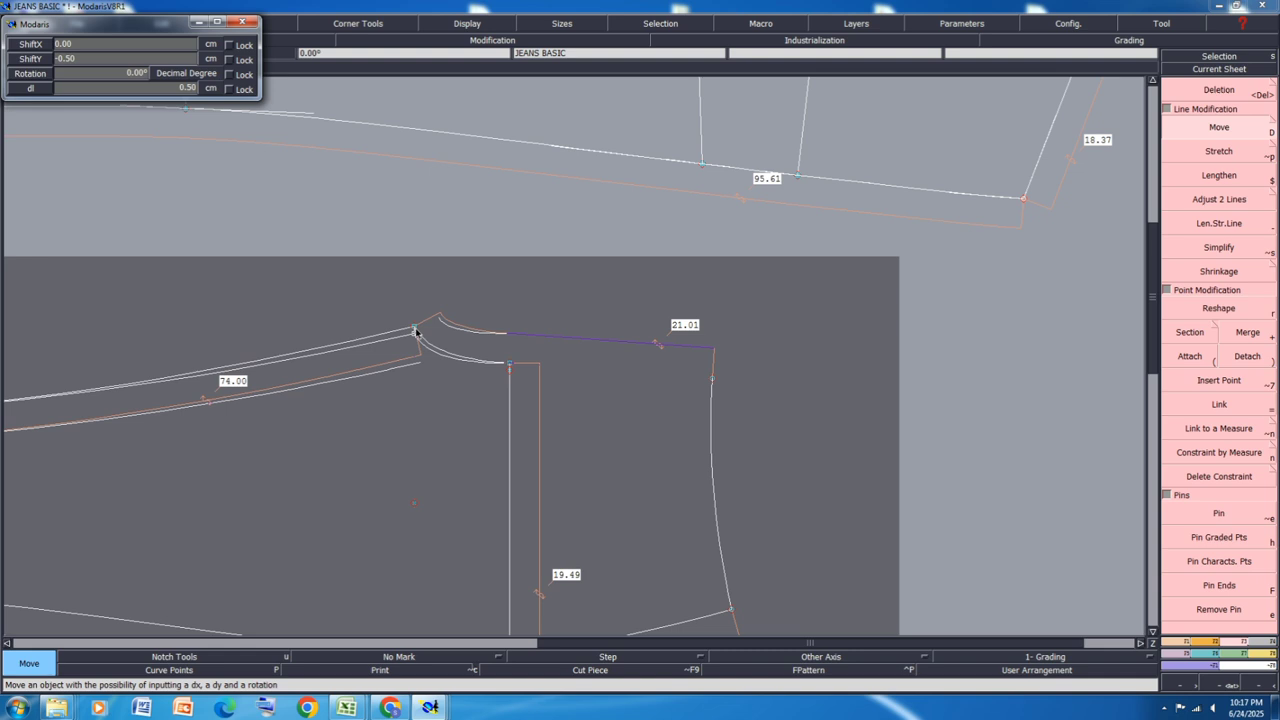
click(418, 334)
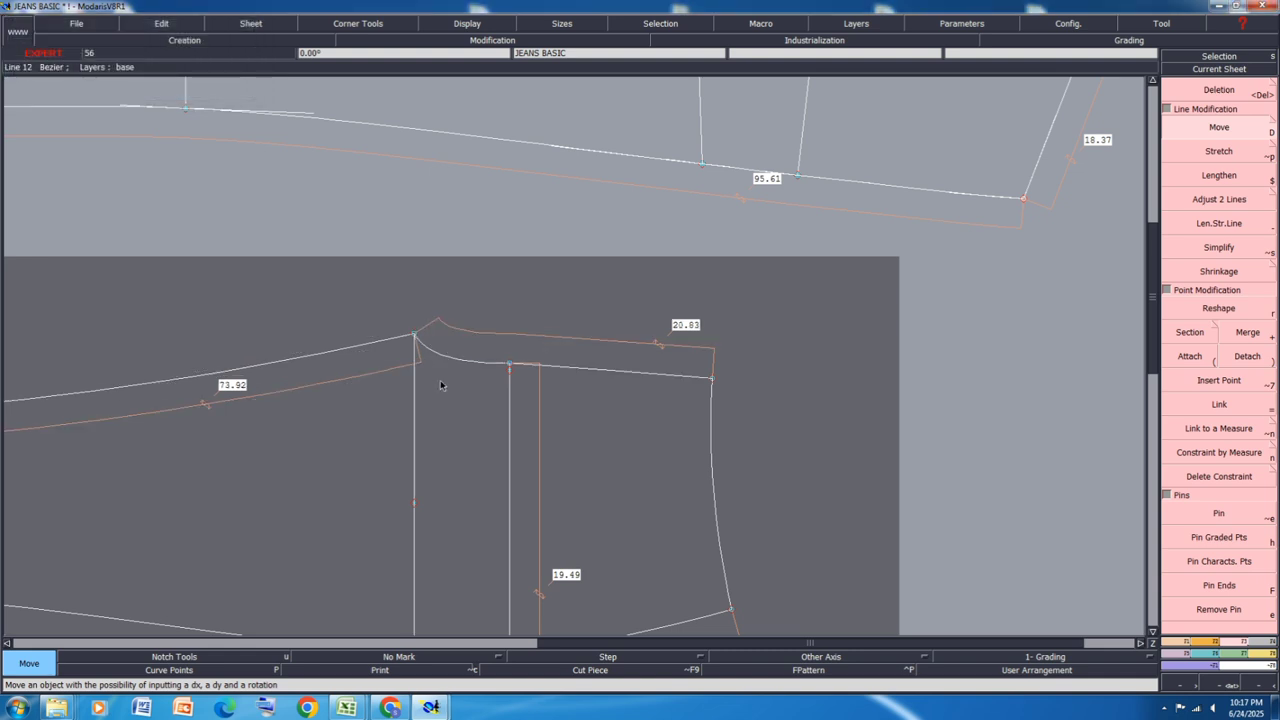
Step: Shift the centre-front waist corner of the JEANS BASIC piece by 0.15 cm in X, plus a further 0.05 cm in X
click(713, 381)
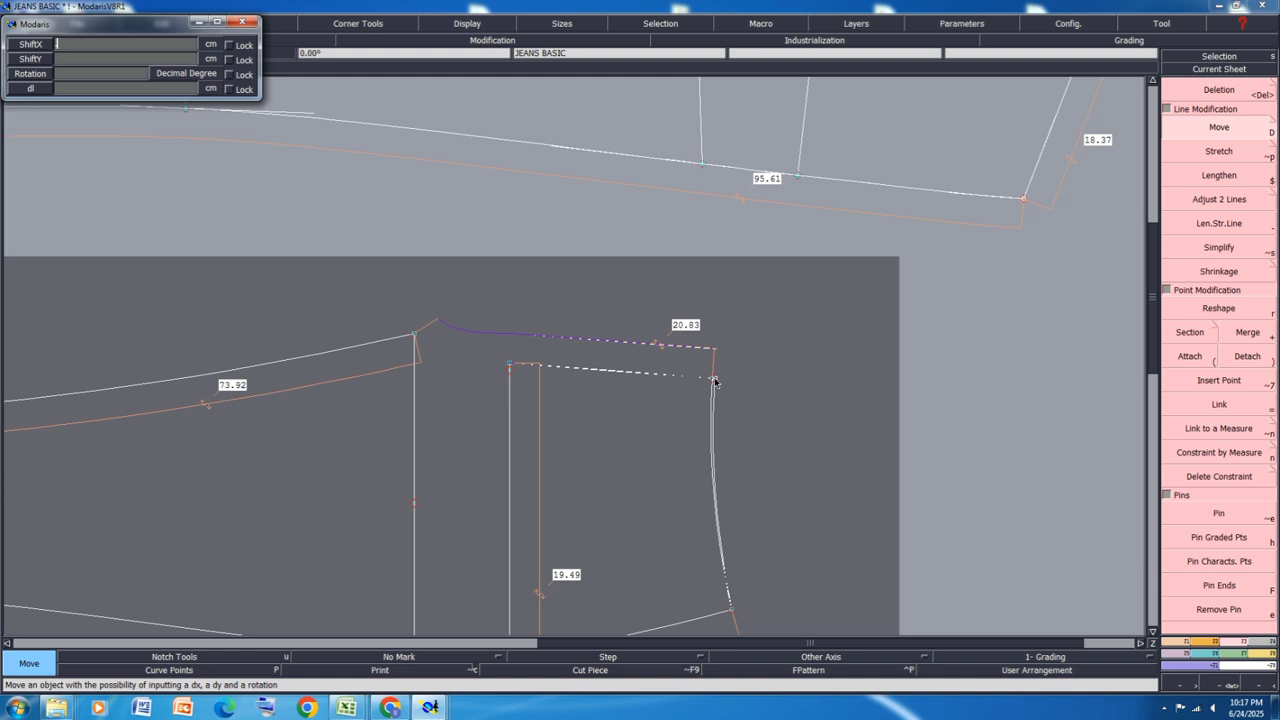
text(.15)
key(Return)
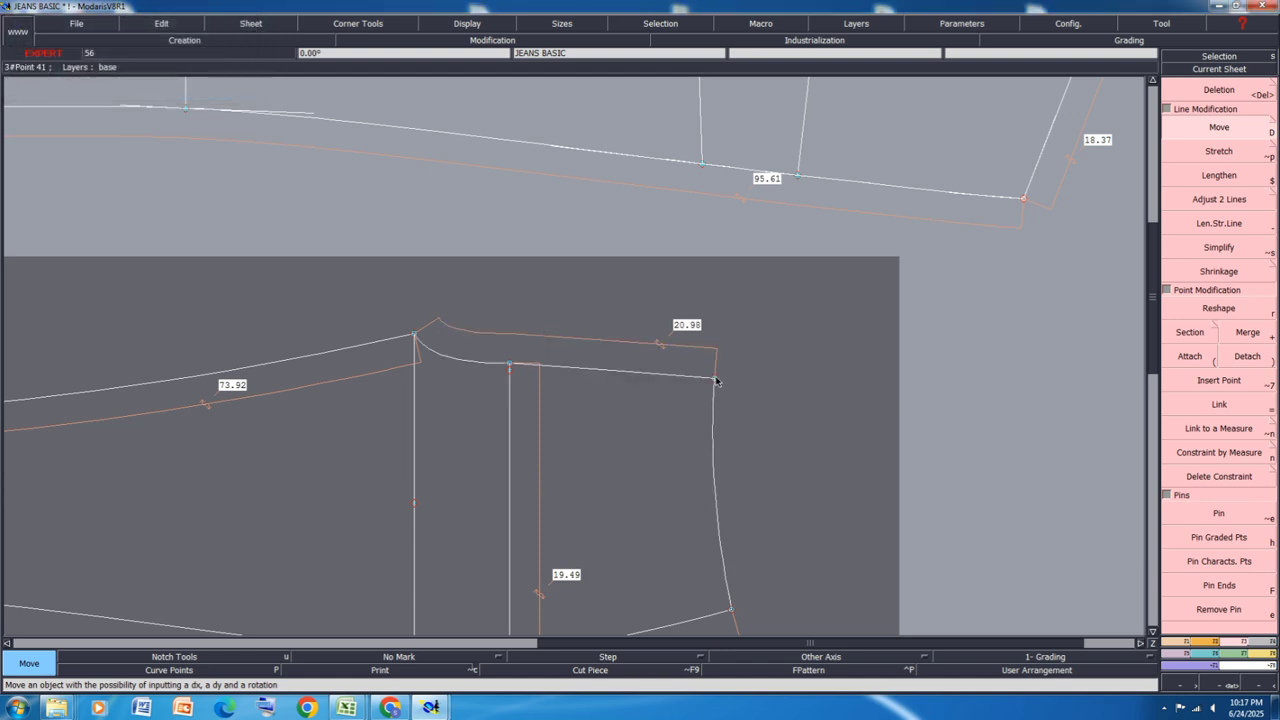
click(713, 381)
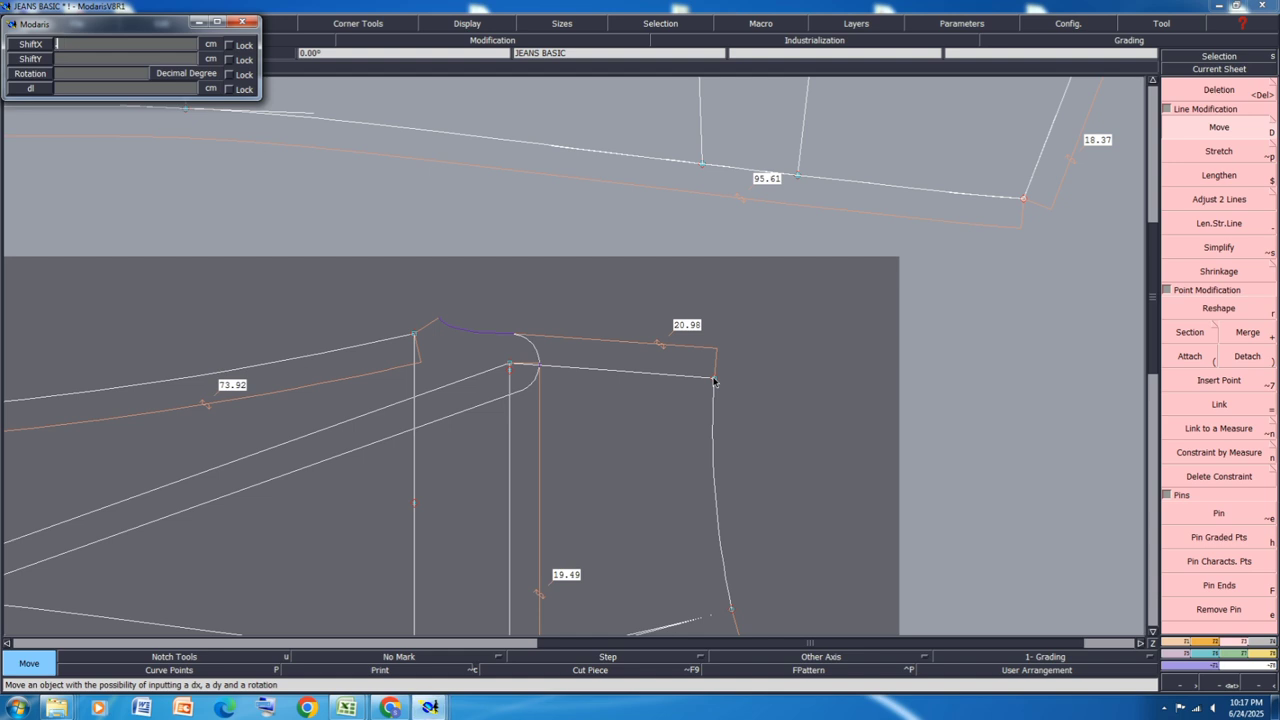
text(.05)
key(Return)
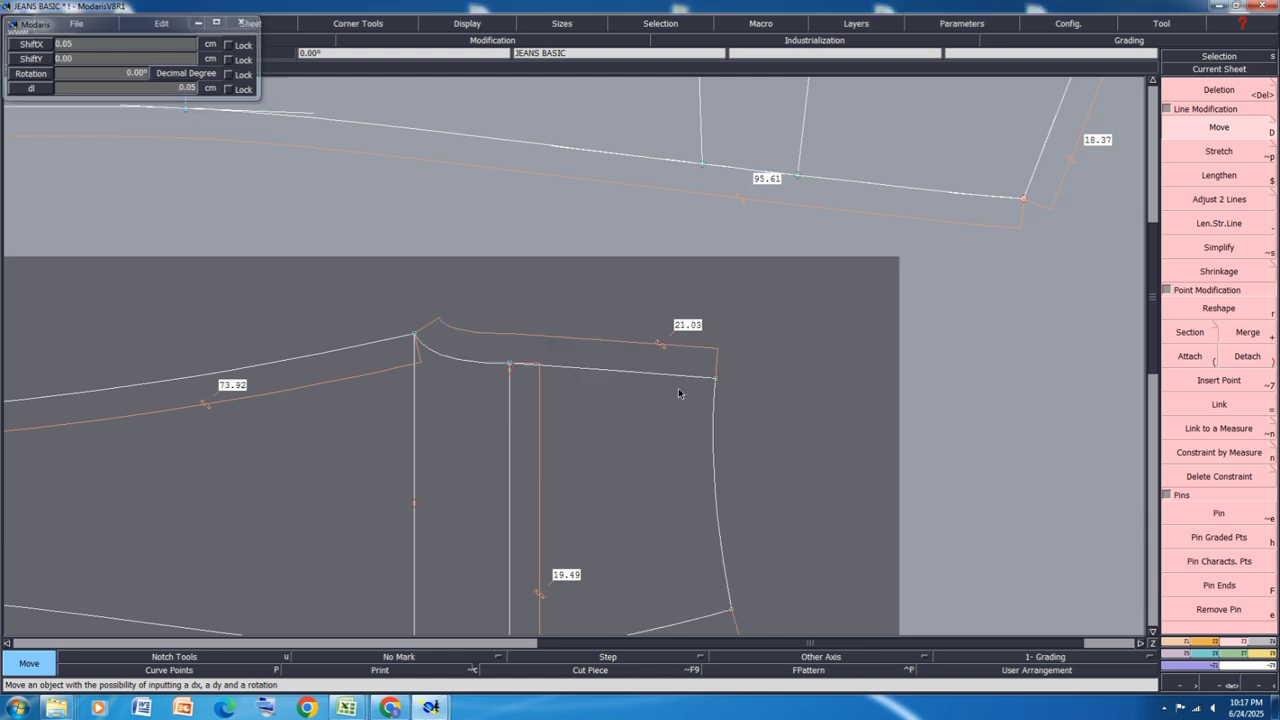
Step: Display the curve handles and reshape the front crotch curve of JEANS BASIC by adjusting its handle at the hip point
scroll(425, 363, up, 2)
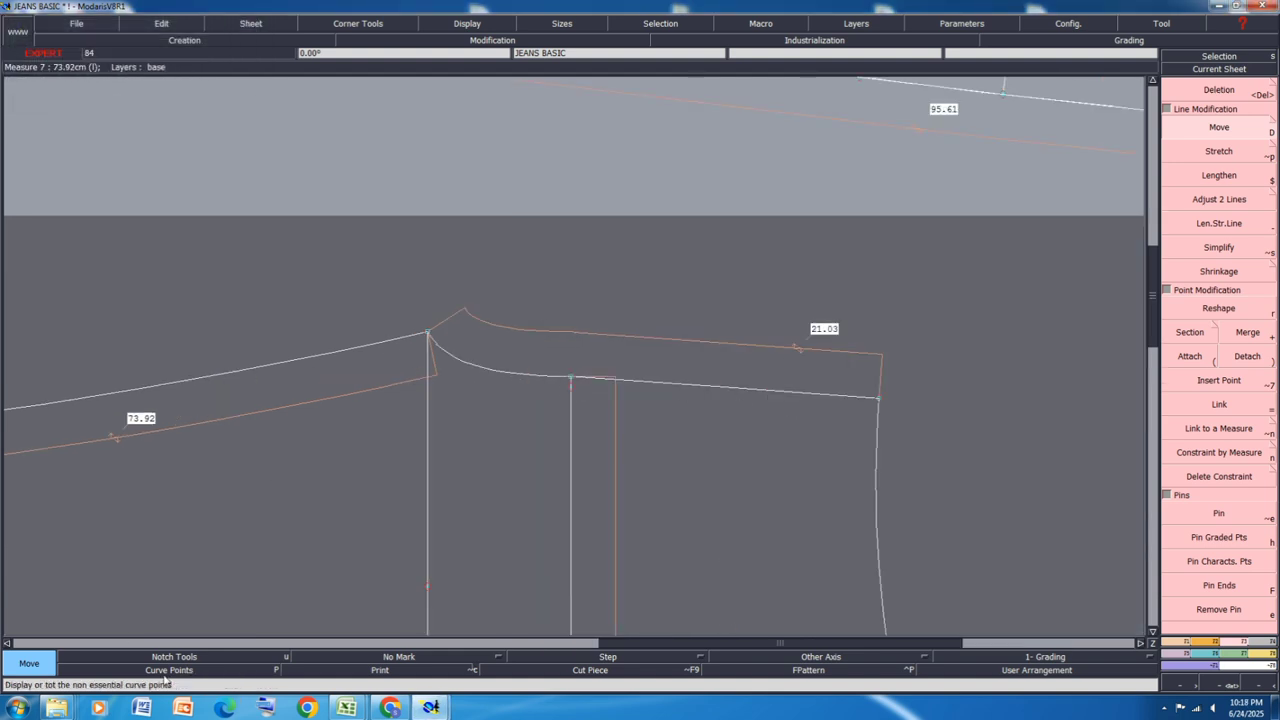
click(467, 23)
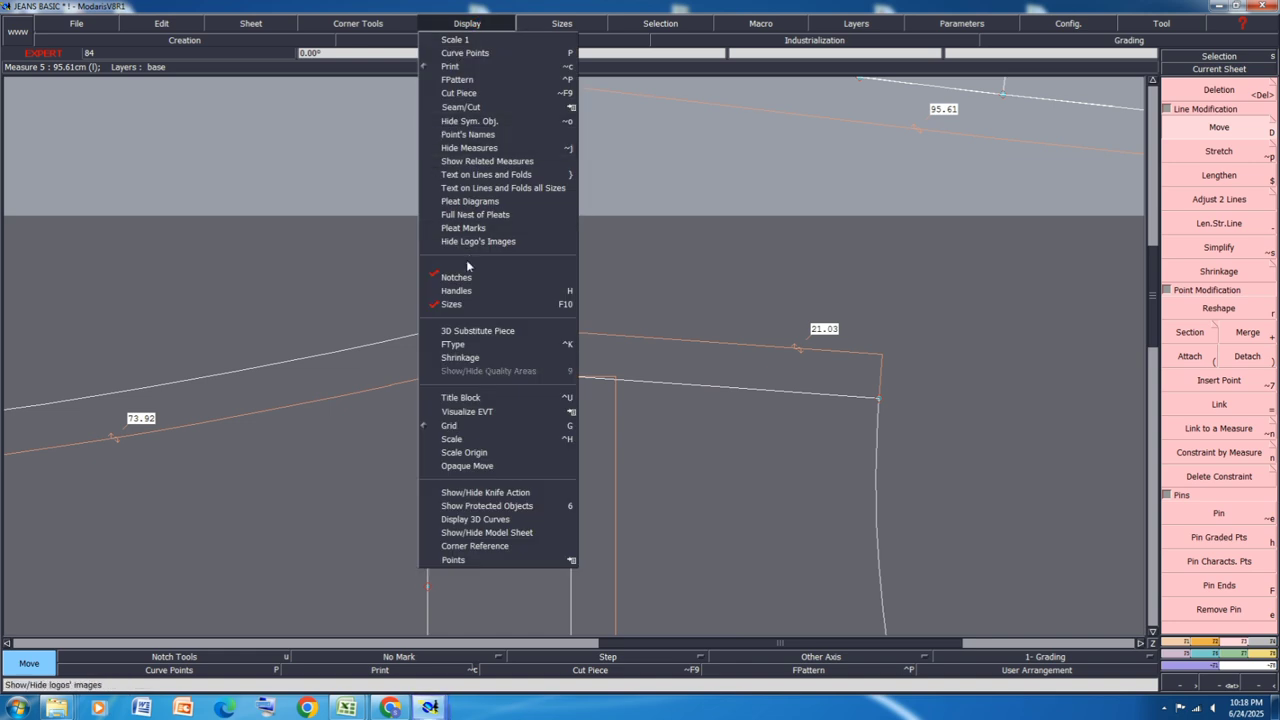
click(456, 291)
key(r)
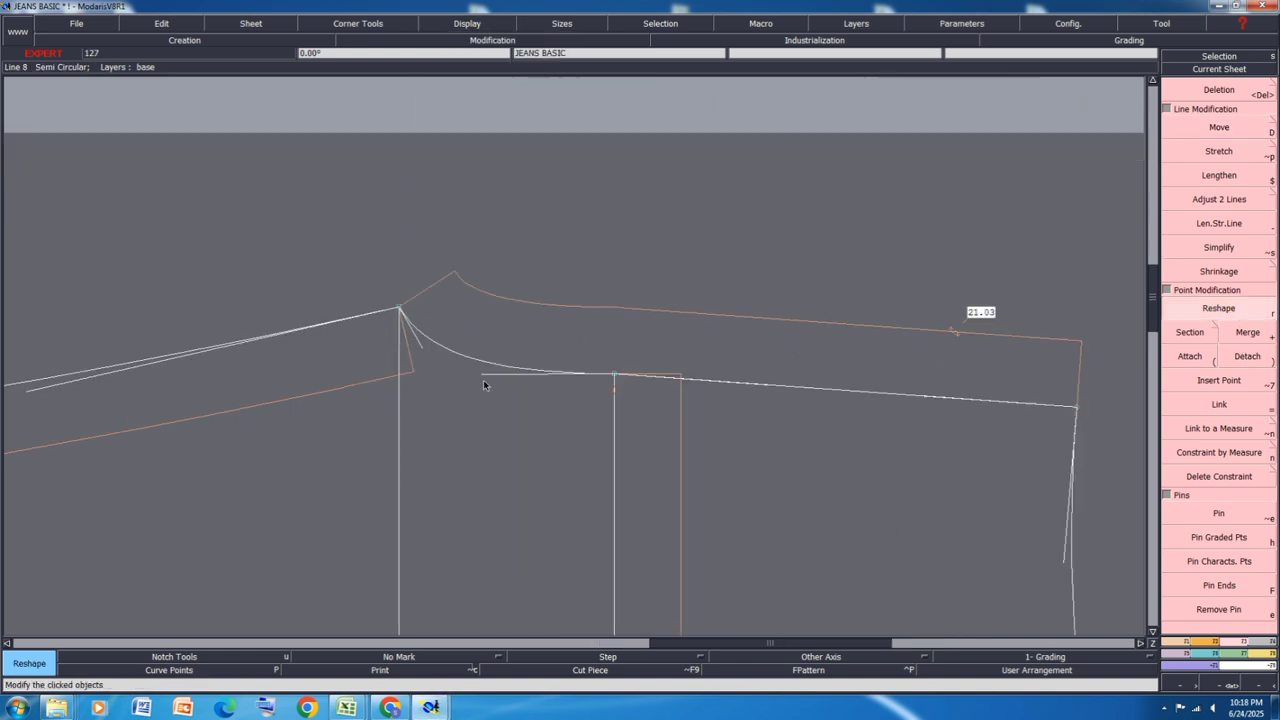
scroll(483, 379, up, 2)
click(486, 376)
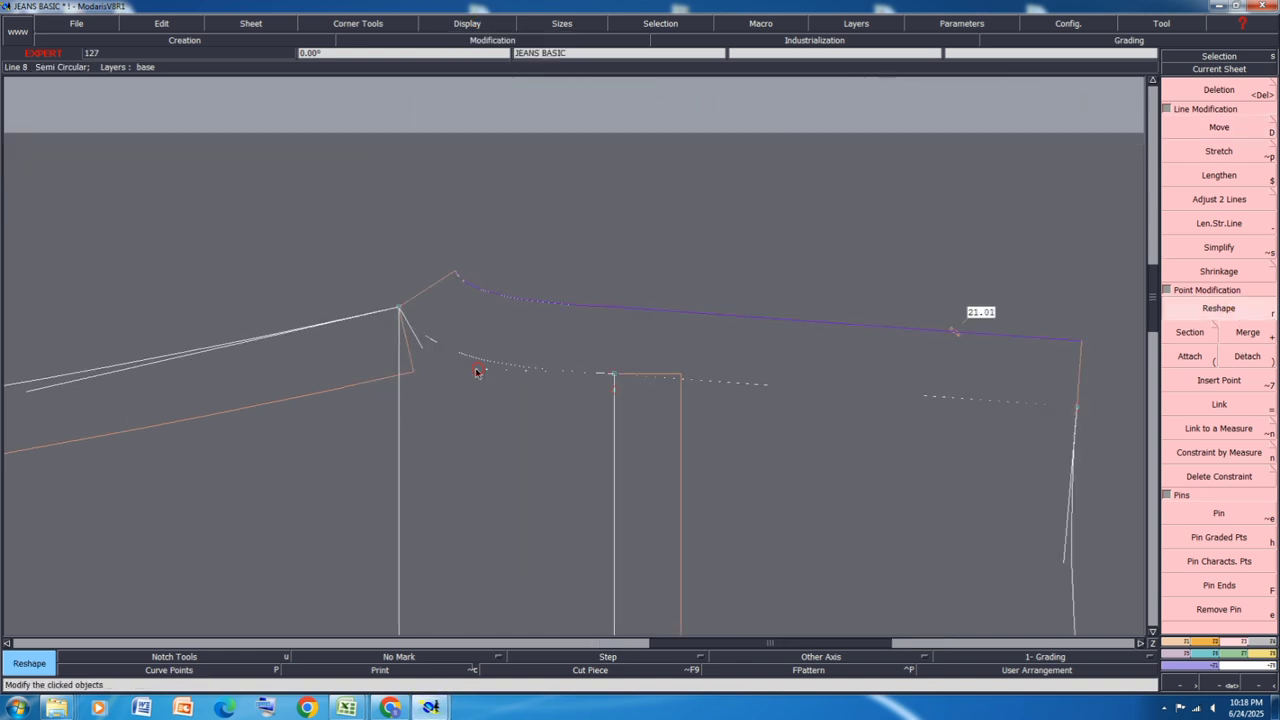
click(474, 371)
scroll(434, 331, down, 3)
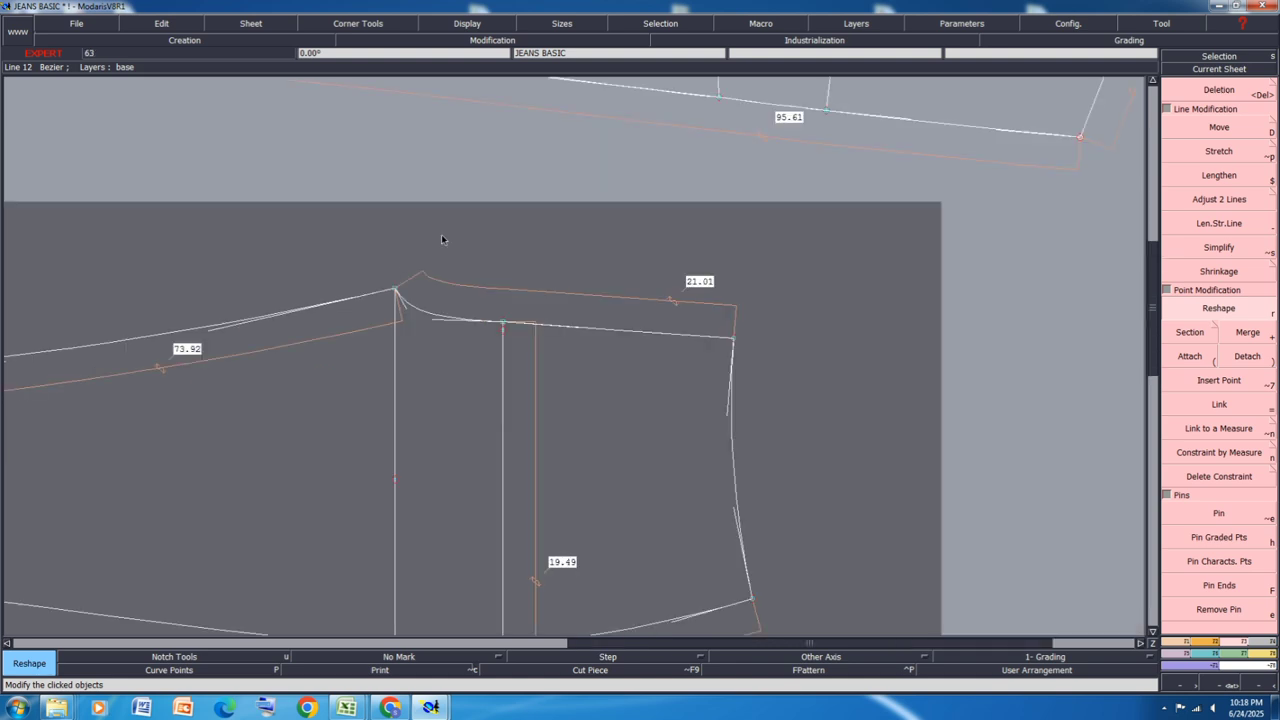
Step: Refine the front crotch curve of JEANS BASIC so its hip-point handle runs in line with the straight front rise
scroll(433, 338, up, 3)
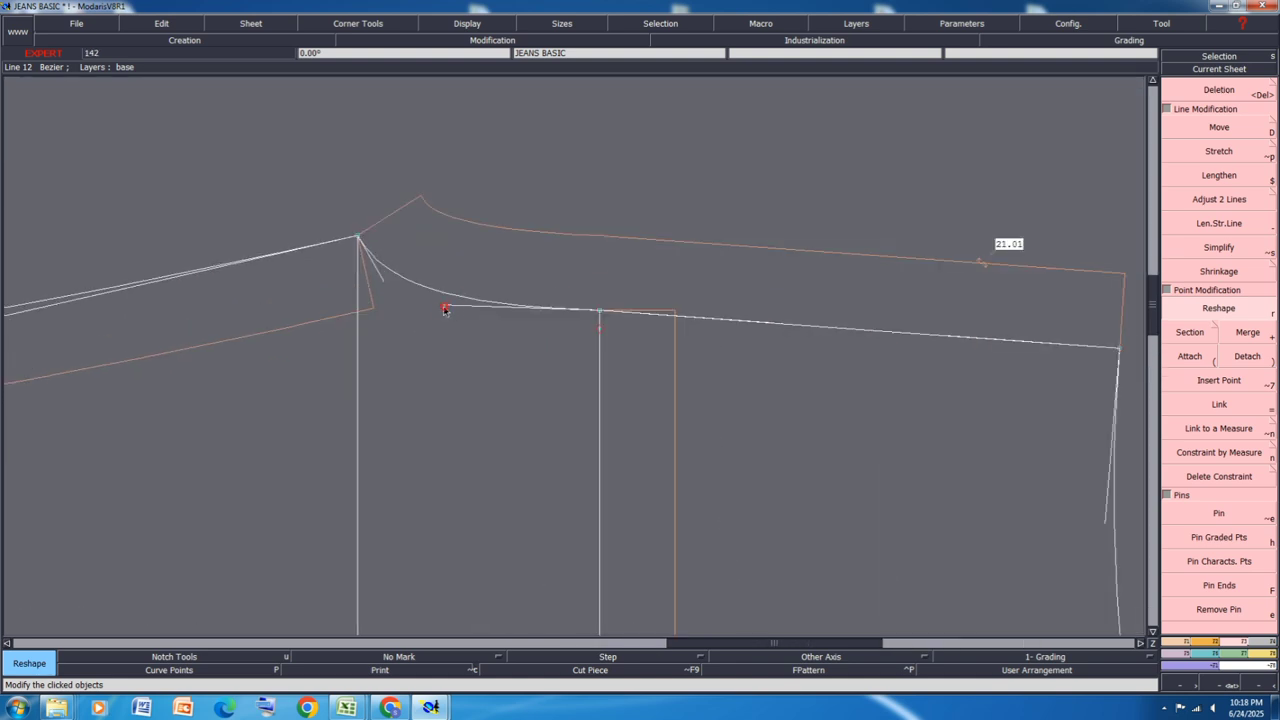
click(446, 309)
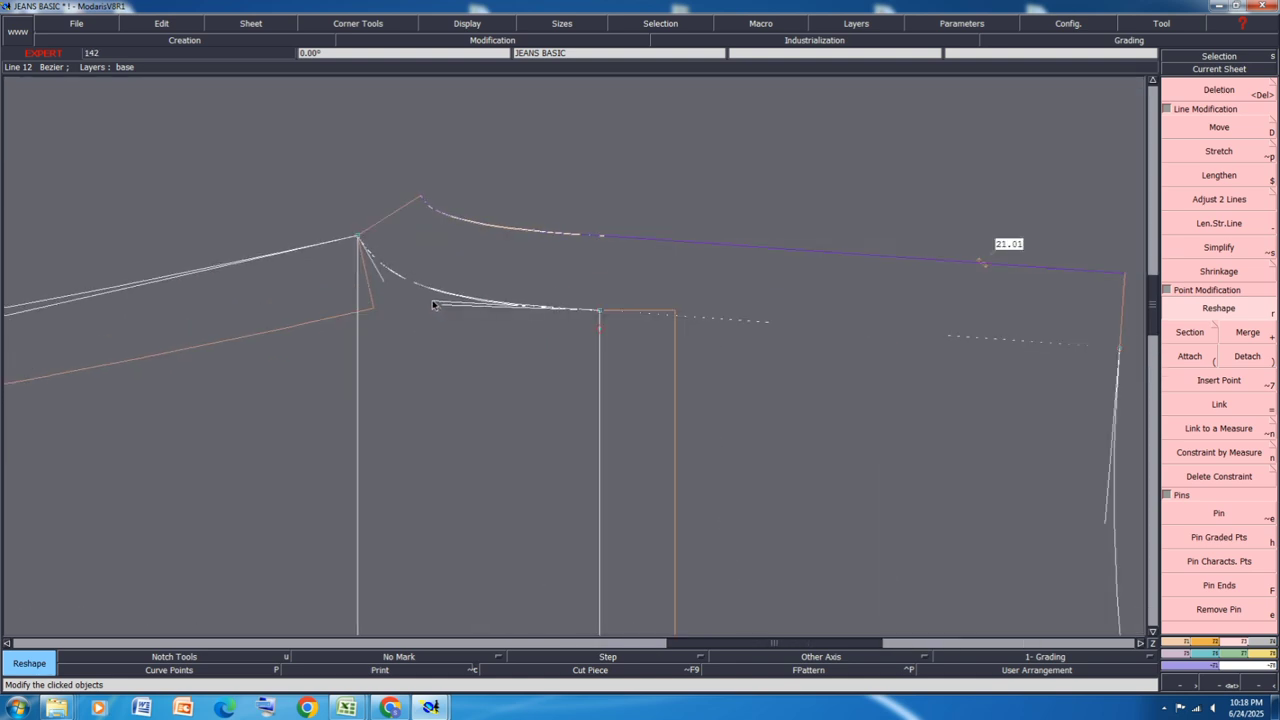
click(433, 304)
scroll(434, 240, down, 3)
scroll(436, 233, up, 4)
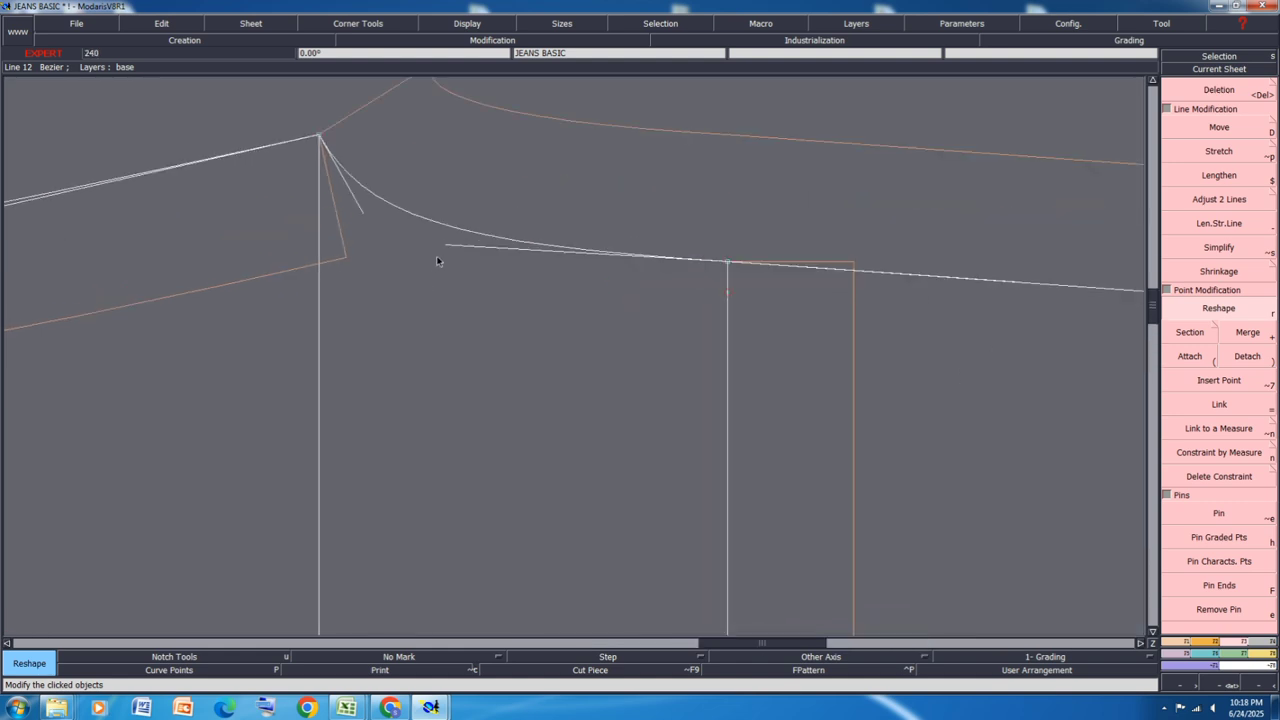
scroll(366, 194, down, 4)
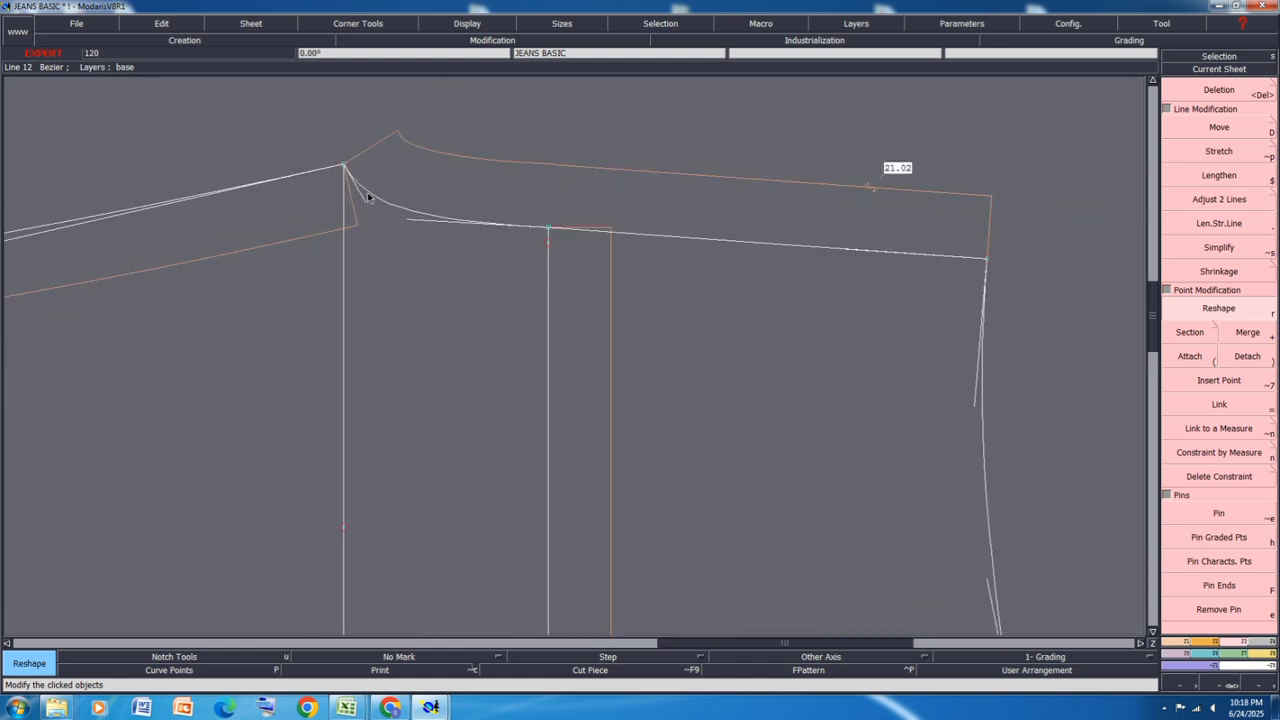
scroll(699, 389, up, 1)
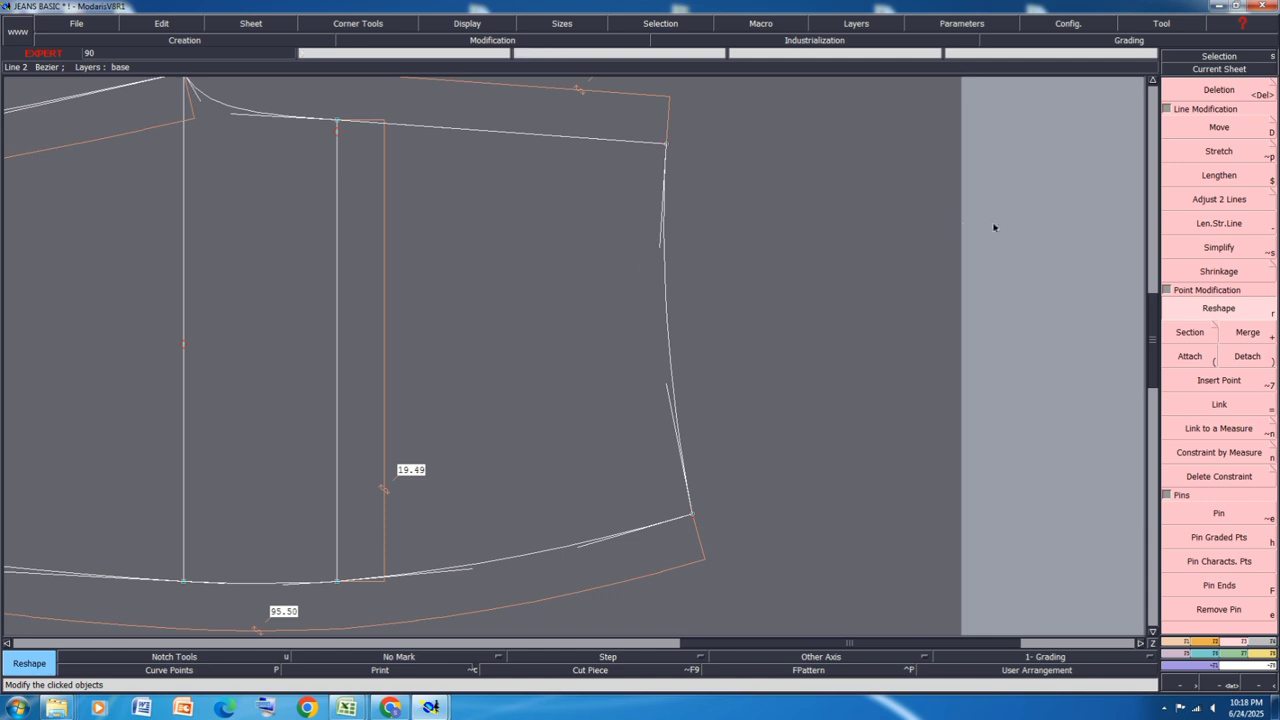
Step: Select the side-seam waist corner and side hip point of JEANS BASIC and shift them together by 0.5 cm in X and 0 cm in Y
click(1219, 137)
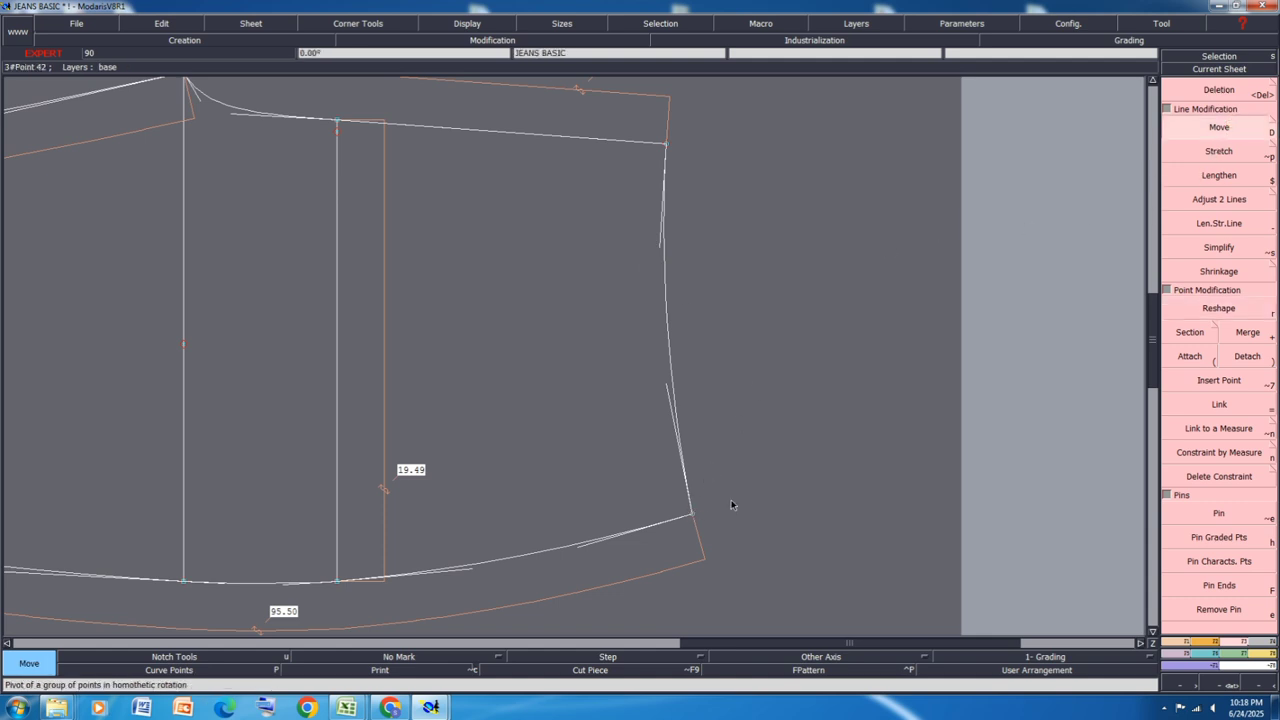
drag(651, 491, 714, 427)
key(Delete)
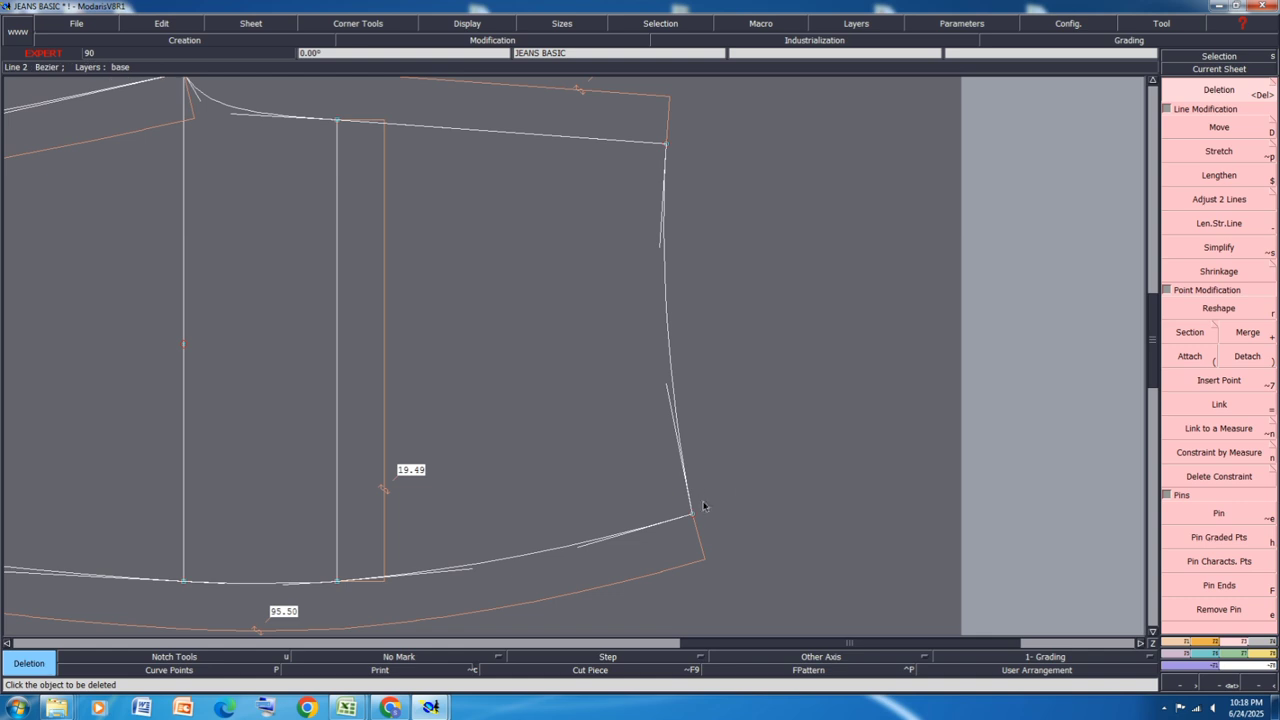
drag(746, 486, 326, 605)
key(d)
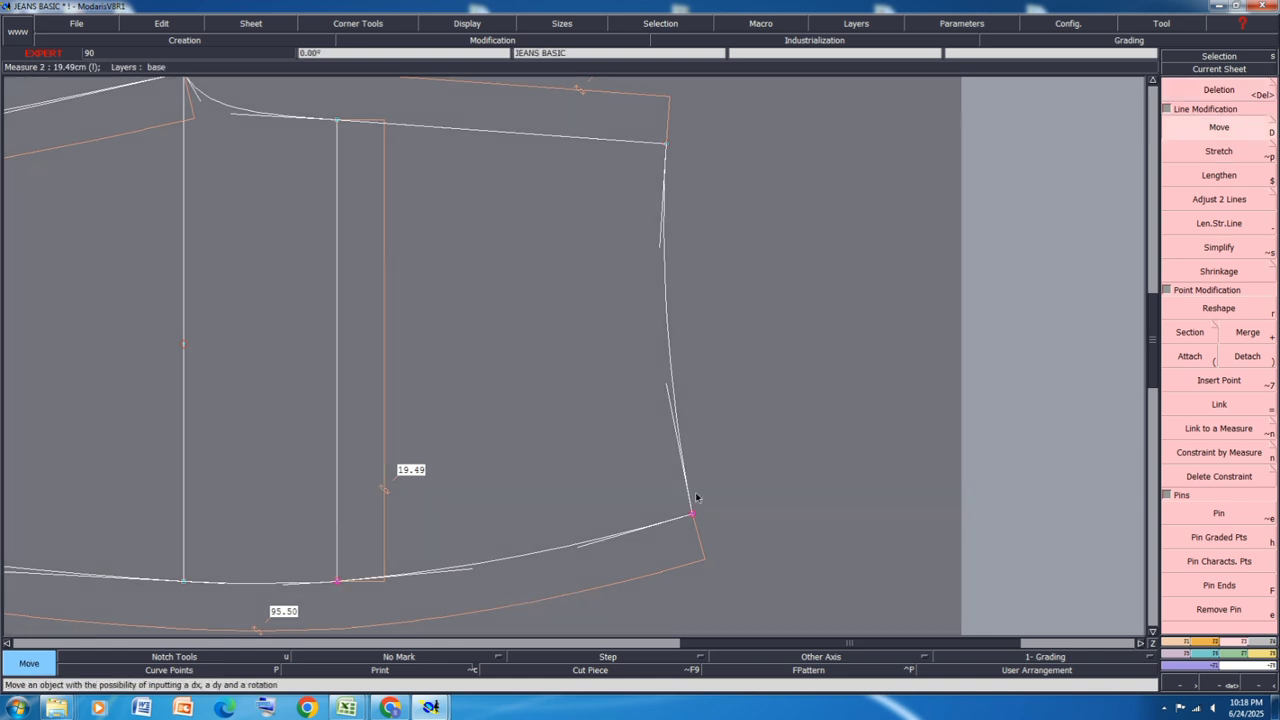
click(691, 516)
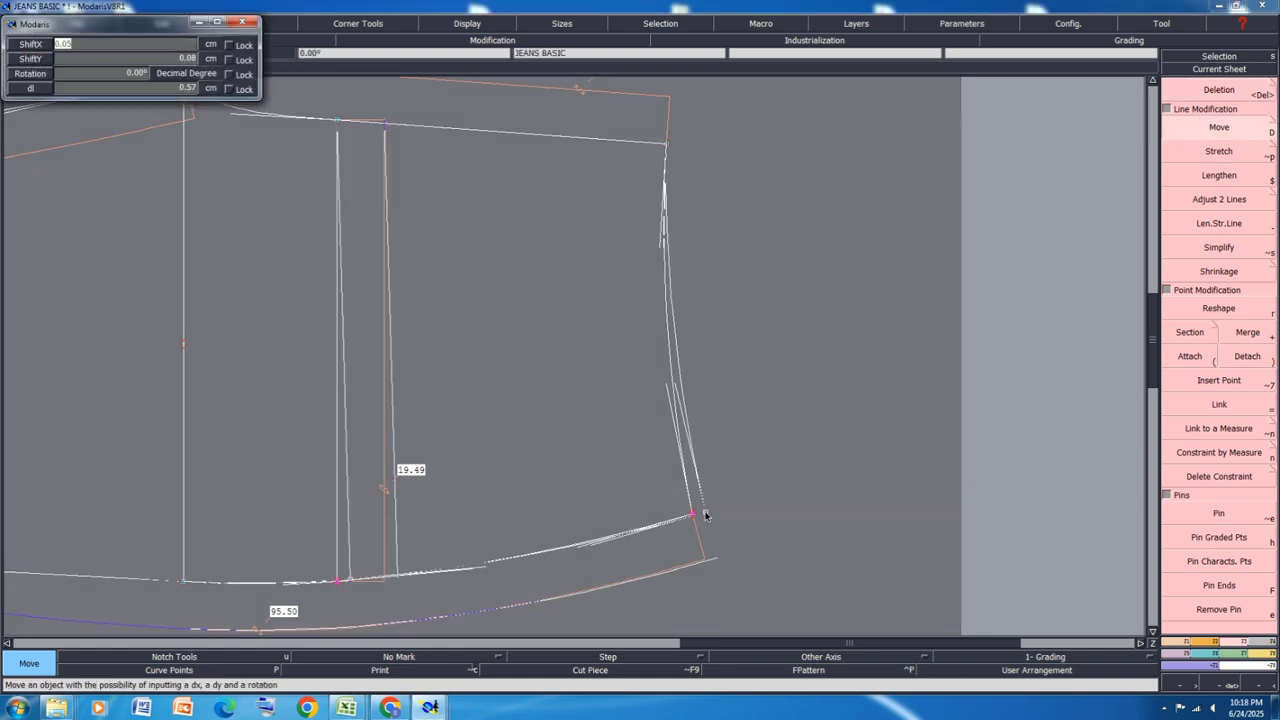
key(Down)
text(0)
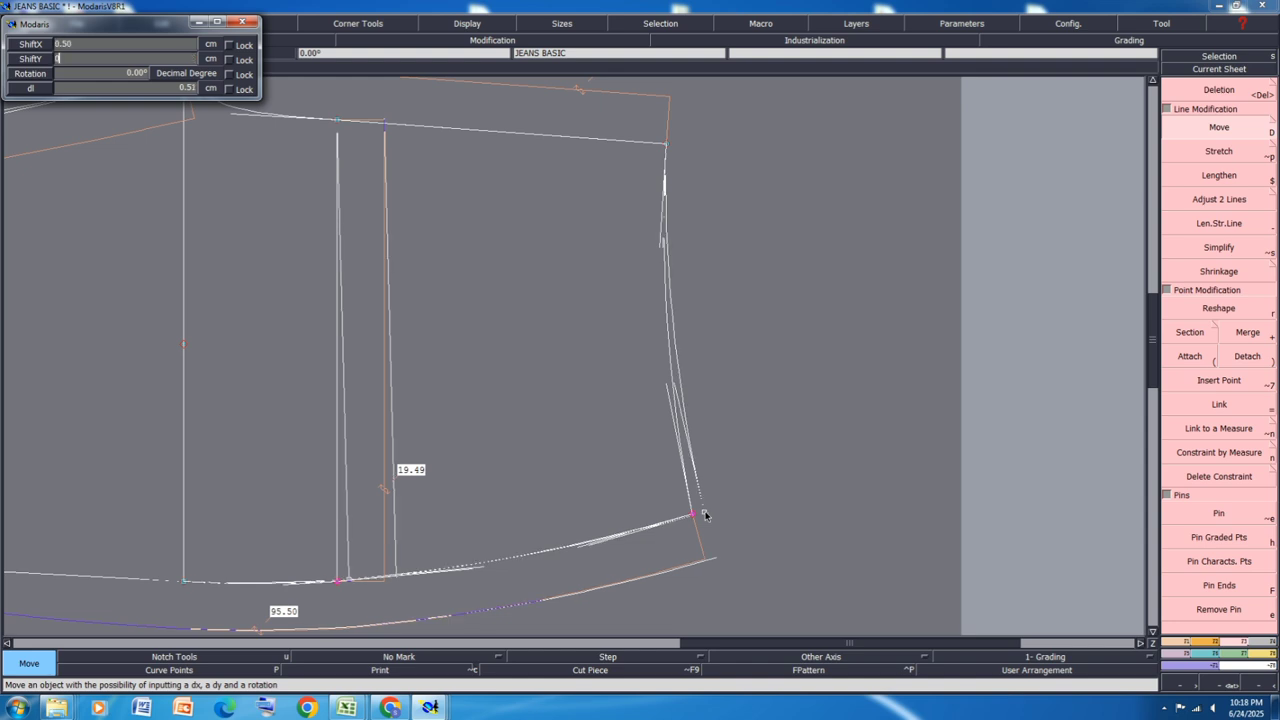
key(Down)
key(Return)
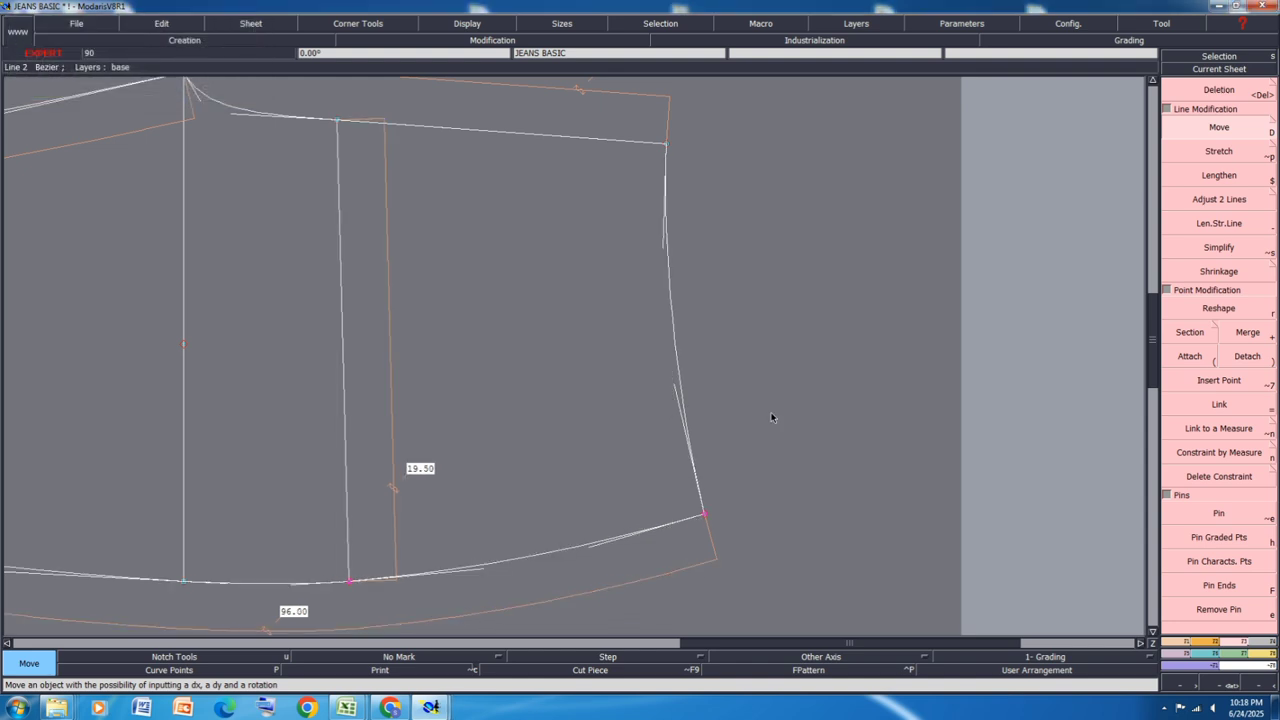
Step: Reshape the waistline curve of JEANS BASIC by adjusting its handles at the side-seam and centre-front ends
scroll(771, 418, down, 3)
scroll(749, 414, up, 2)
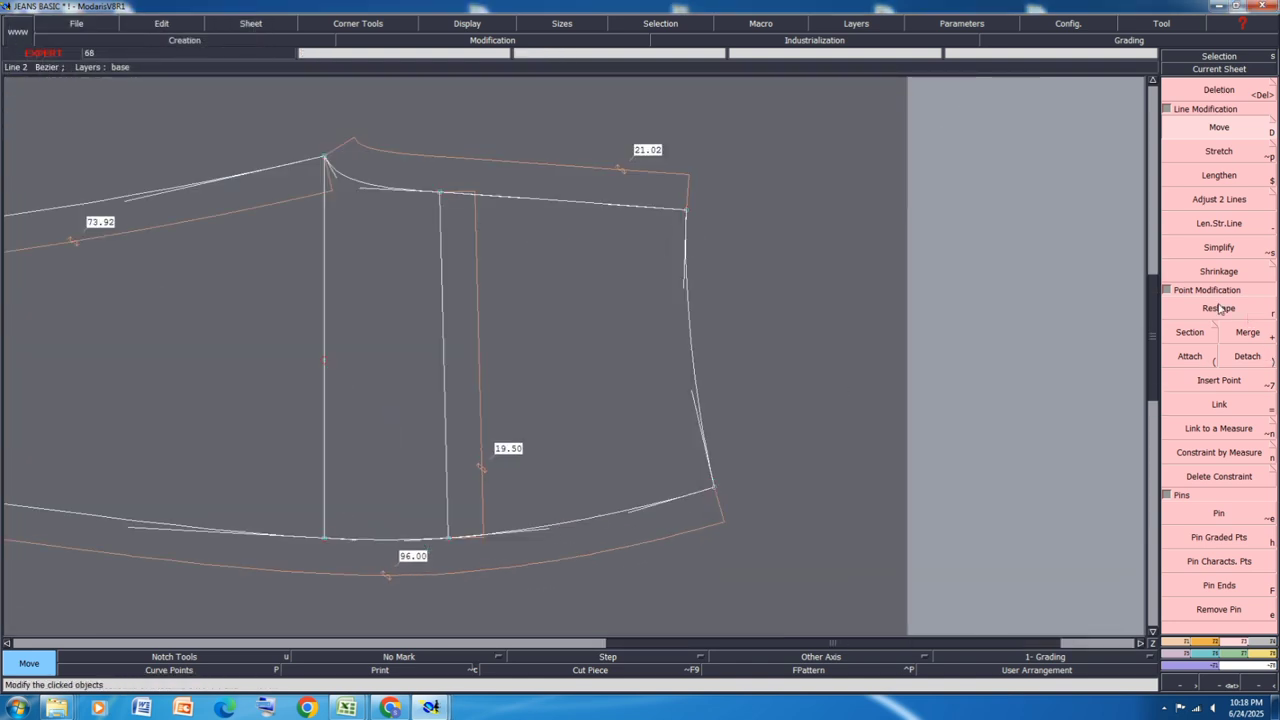
key(r)
scroll(656, 408, up, 1)
click(719, 405)
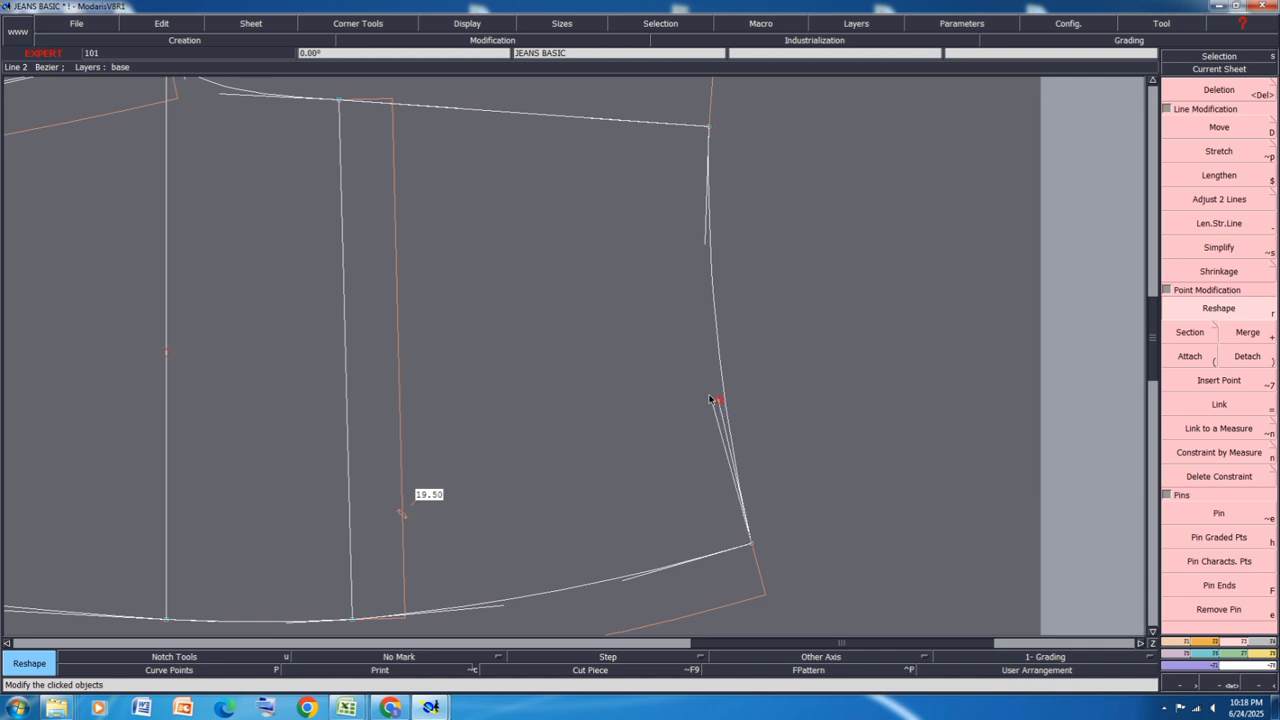
click(706, 242)
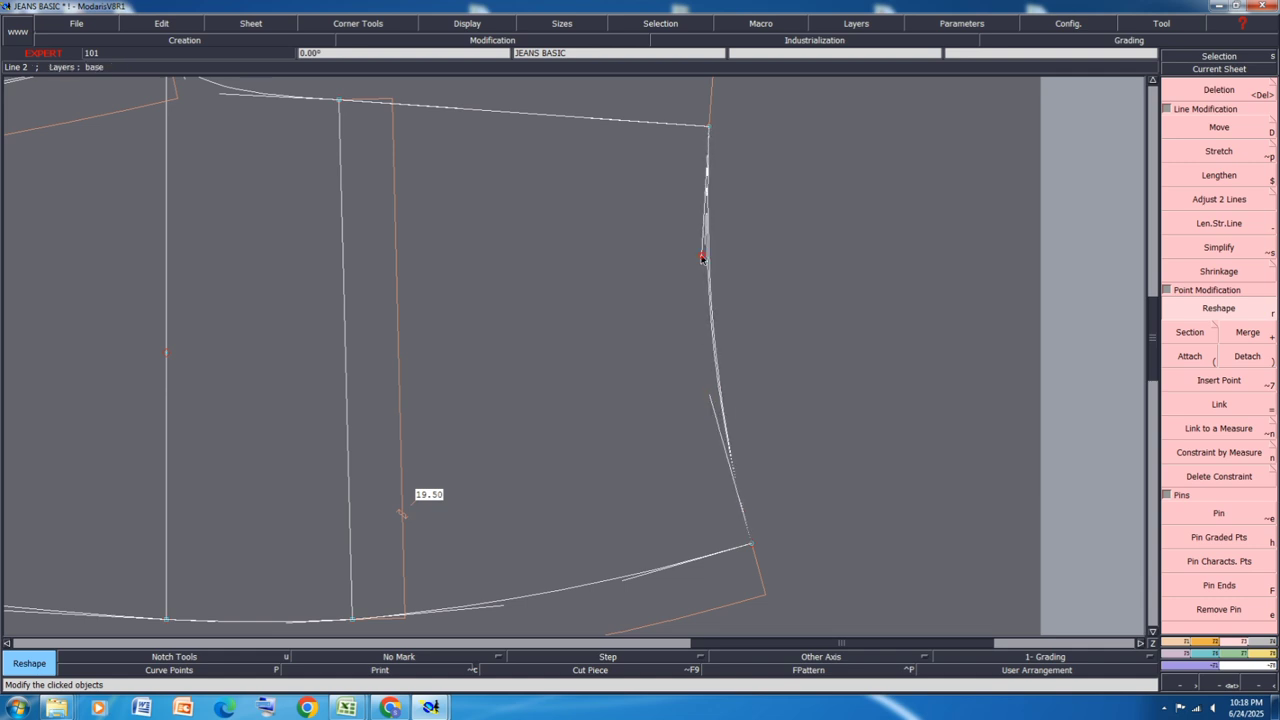
click(705, 258)
scroll(710, 263, down, 3)
scroll(710, 263, up, 4)
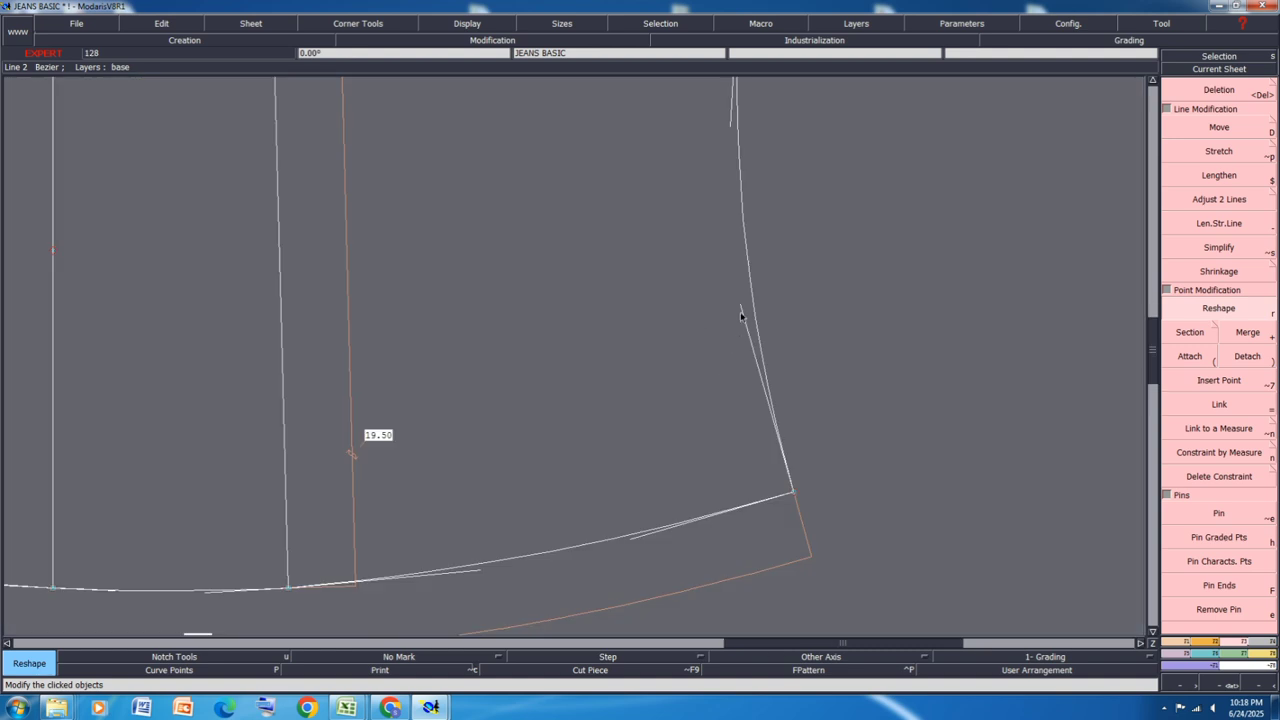
scroll(741, 310, down, 5)
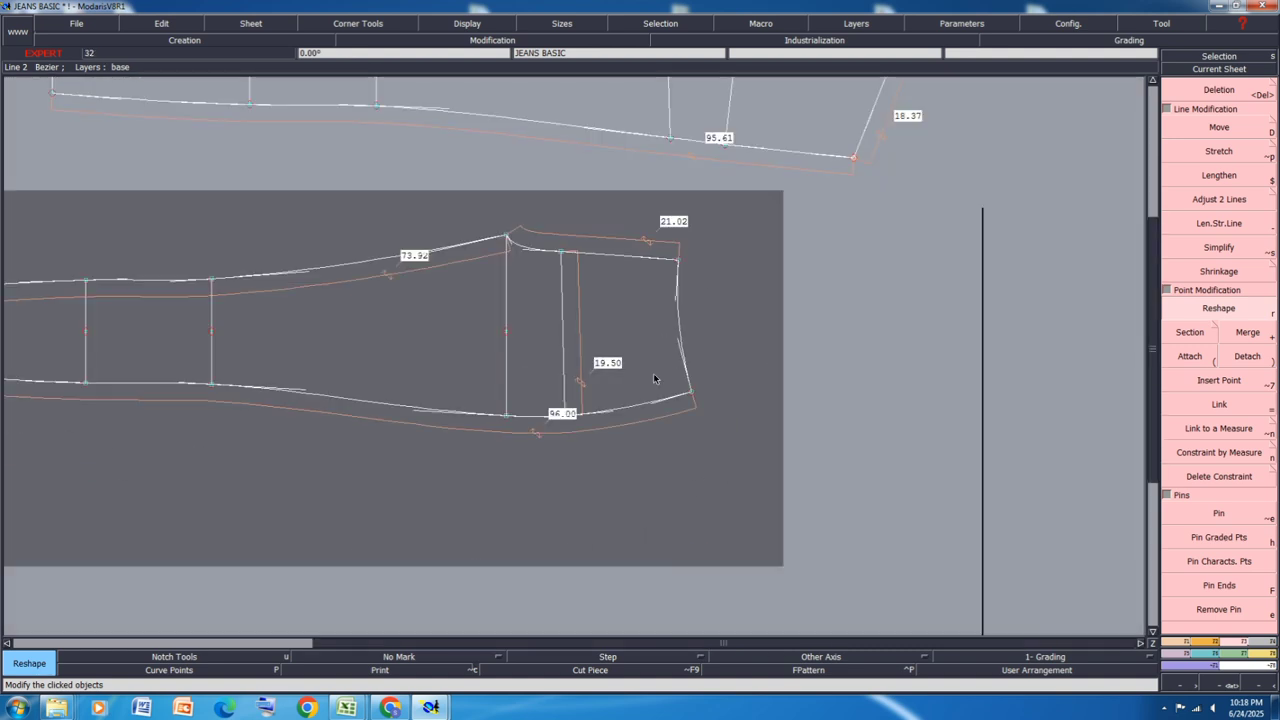
Step: Shift the side-seam waist corner of the JEANS BASIC4 piece by 0.5 cm in X
scroll(741, 327, up, 2)
key(d)
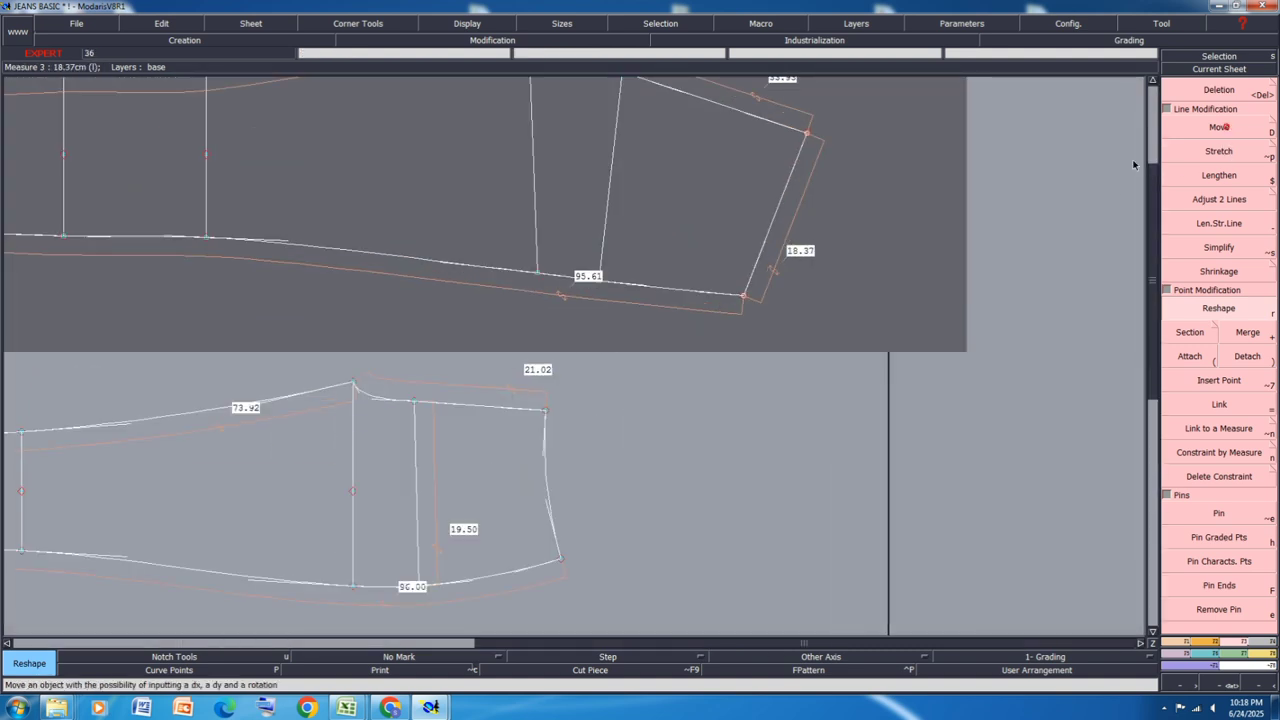
click(745, 298)
click(745, 298)
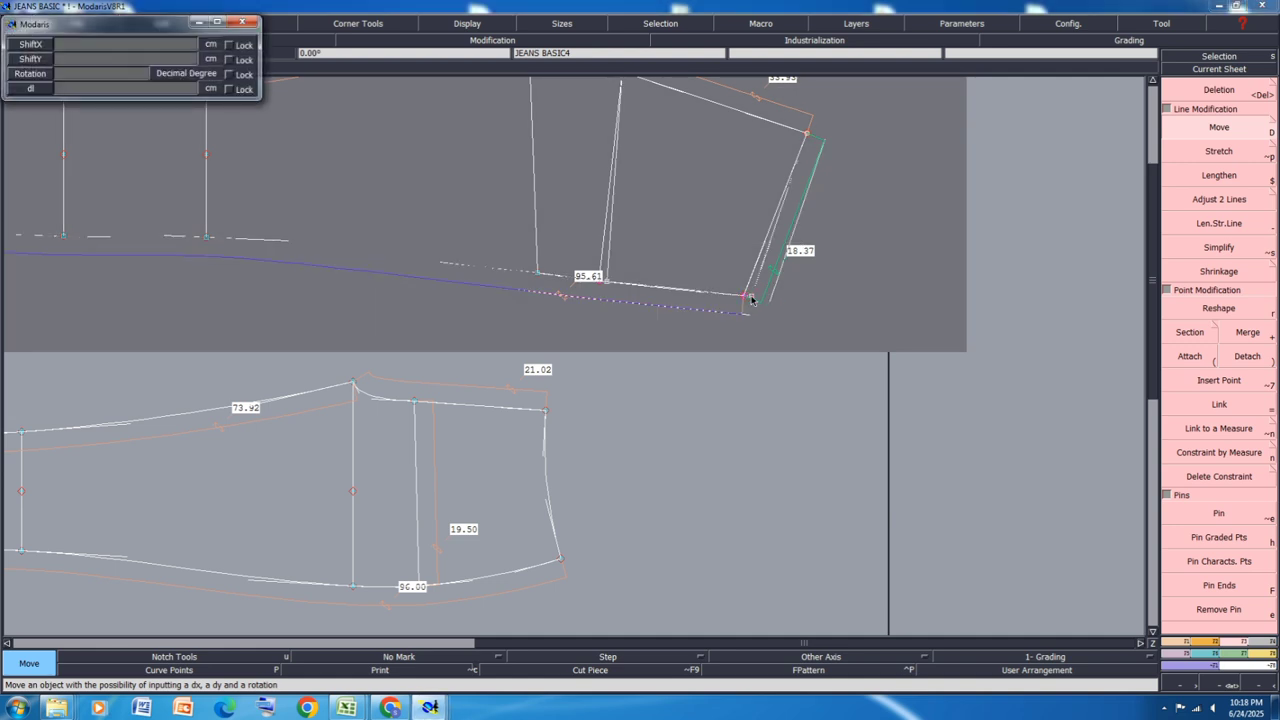
text(0.5)
key(Tab)
key(Return)
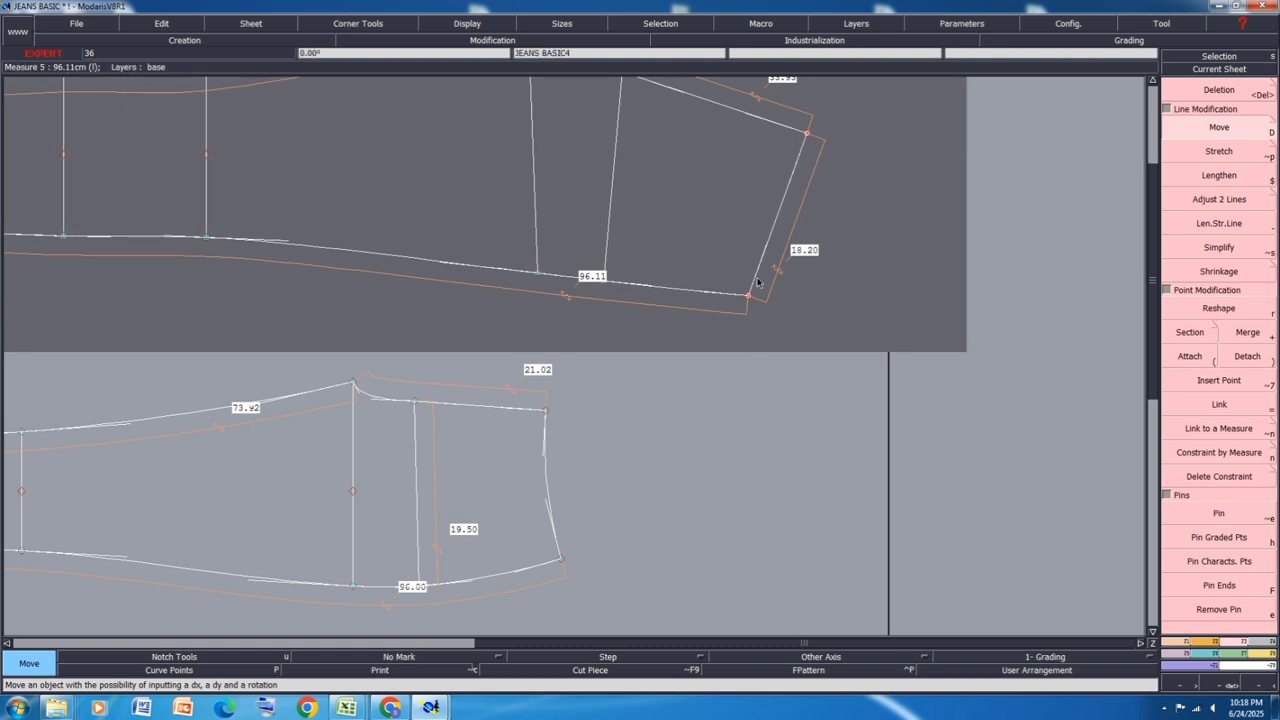
Step: Shift the side-seam waist corner of the JEANS BASIC piece by 0.11 cm in X
click(562, 563)
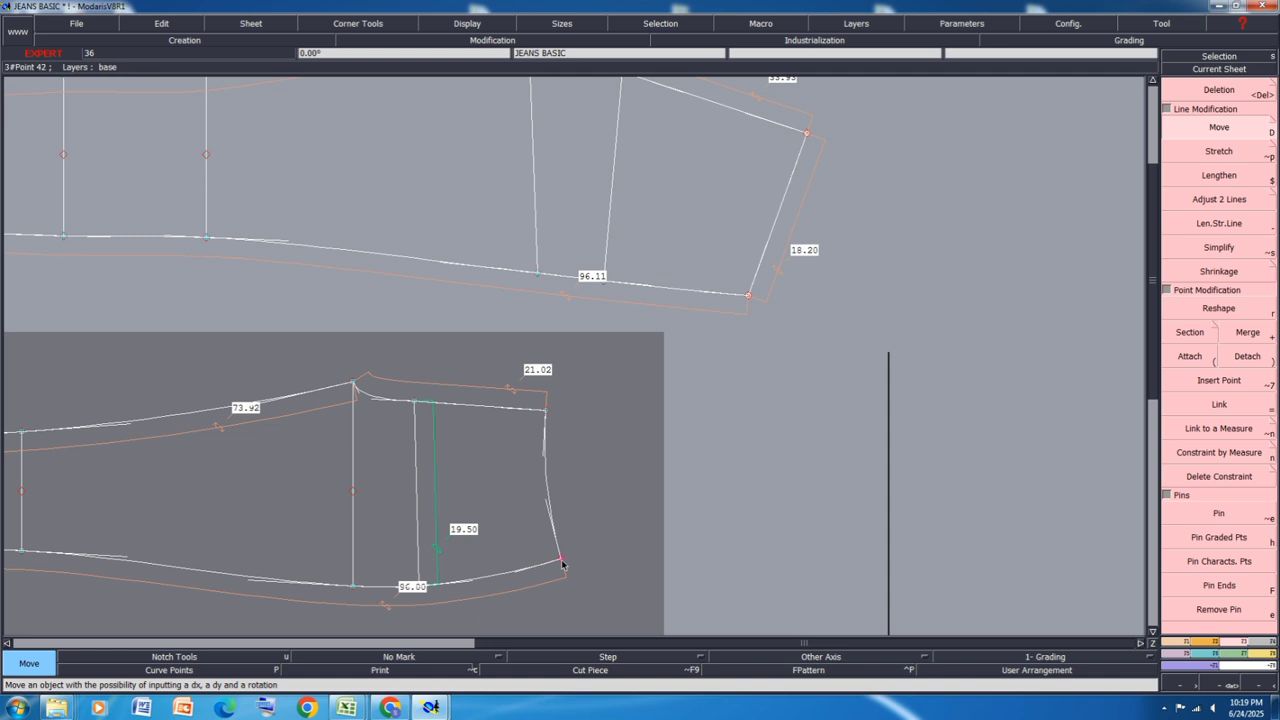
click(562, 565)
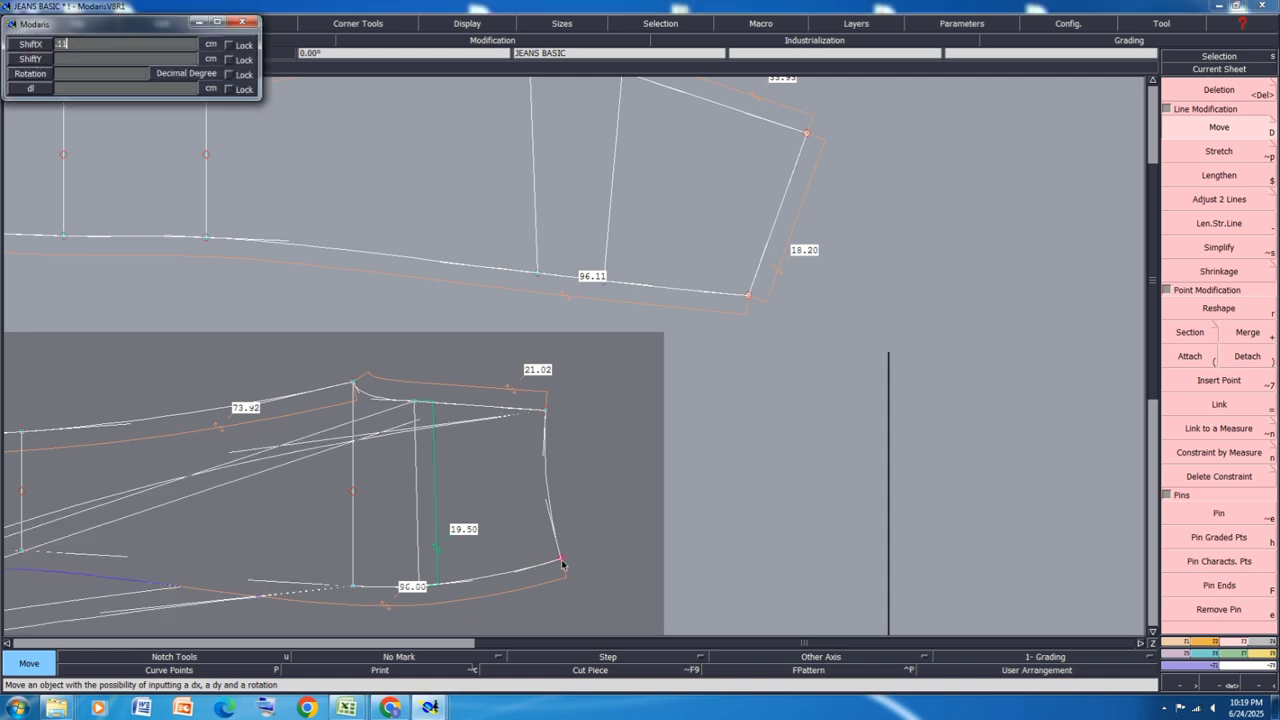
click(562, 565)
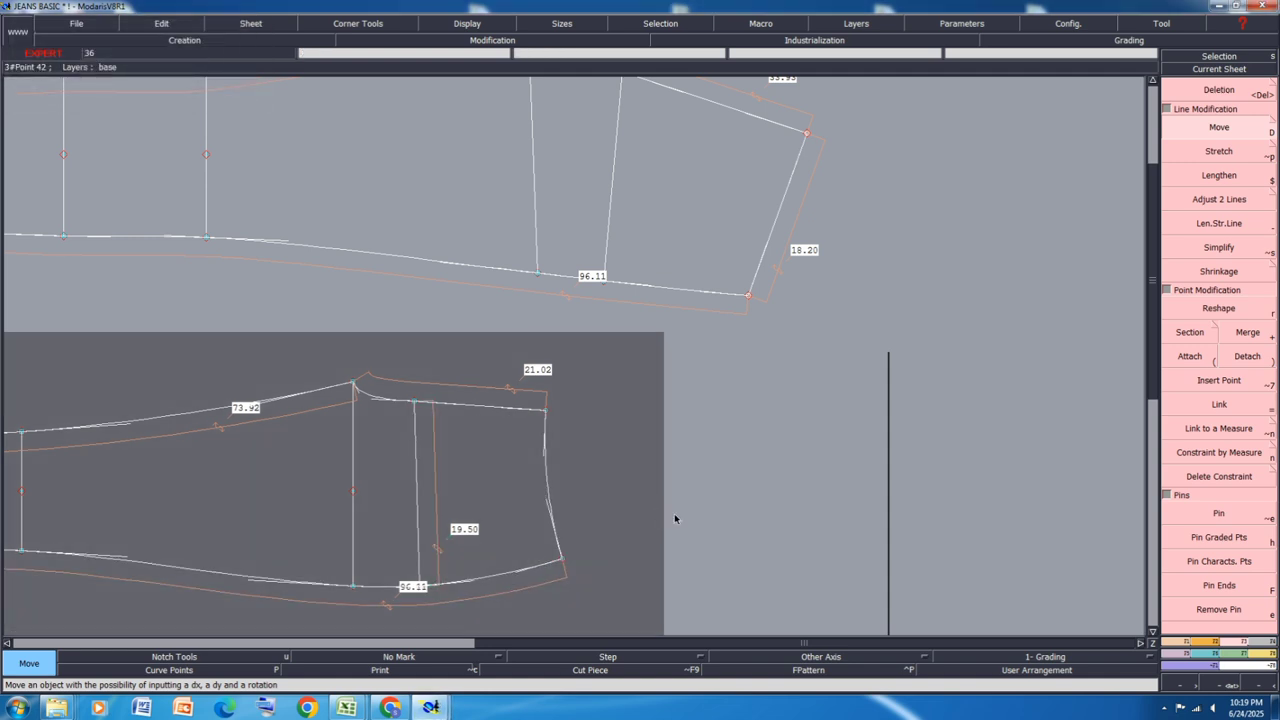
Step: Shift the back crotch point of JEANS BASIC4 by 0 cm in X and 0.5 cm in Y, plus a further 0.20 cm in Y
scroll(675, 519, down, 3)
scroll(719, 332, up, 3)
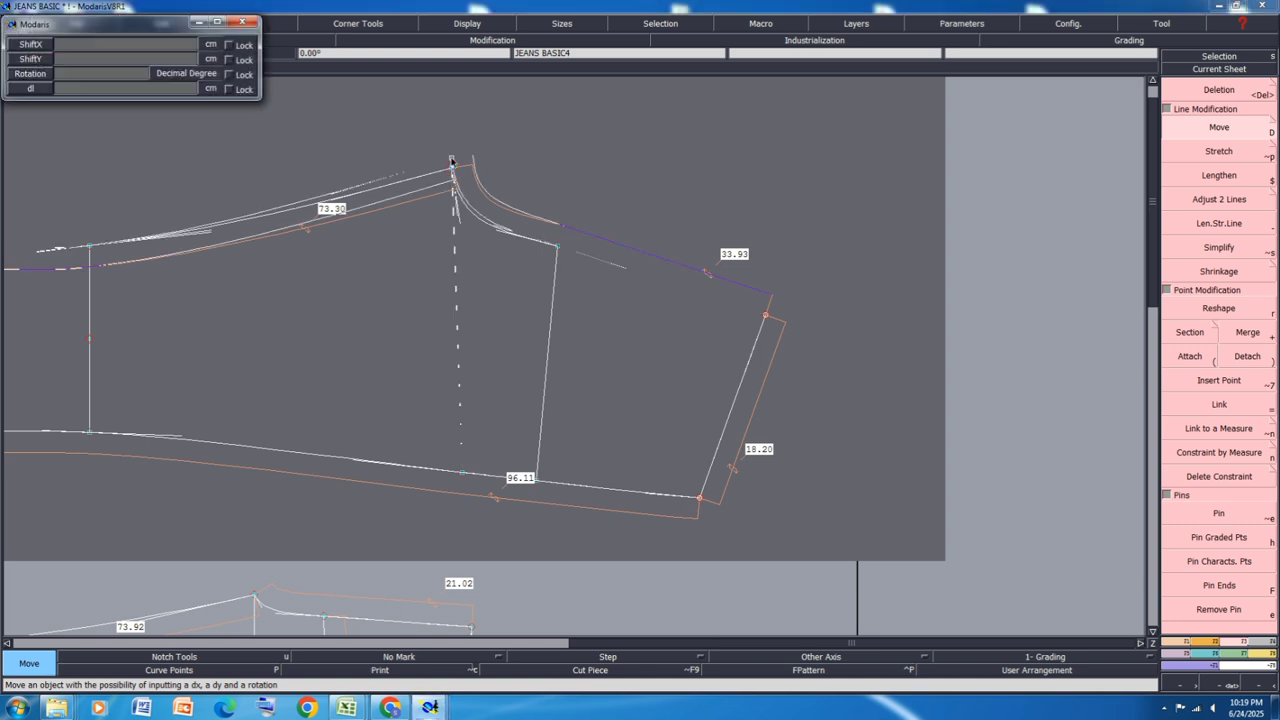
key(Down)
text(0)
key(Down)
text(5)
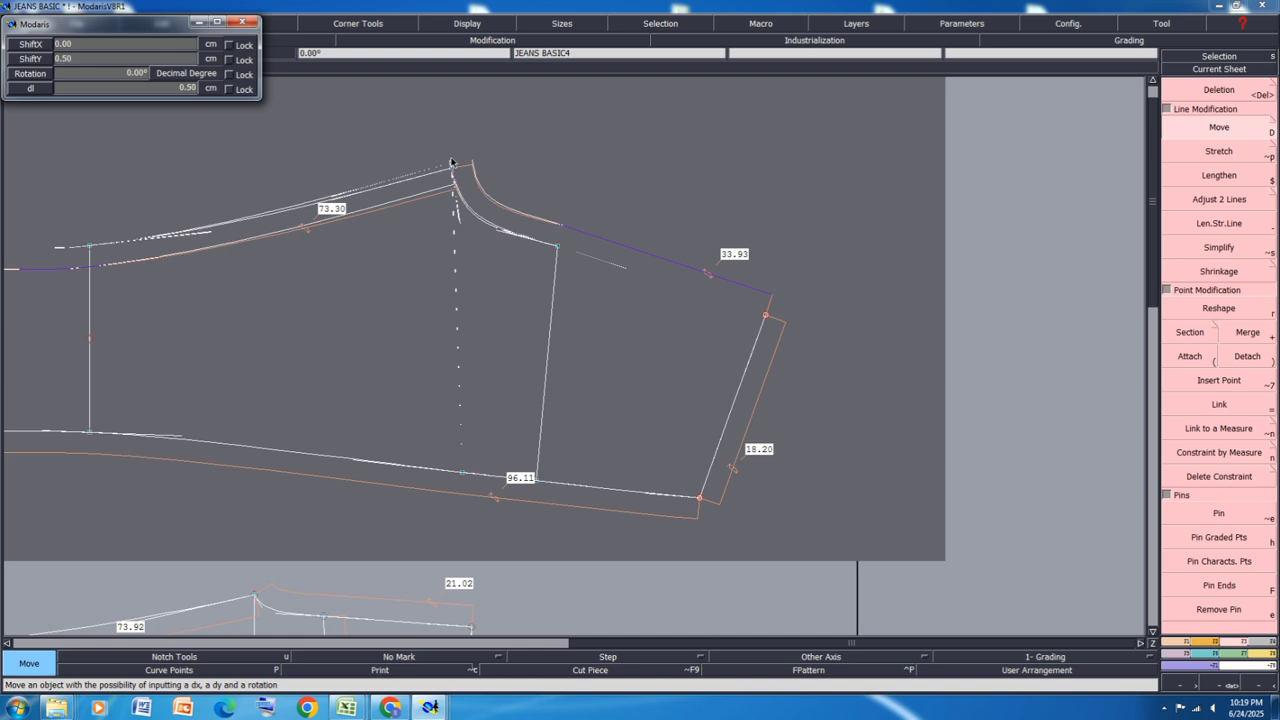
key(Return)
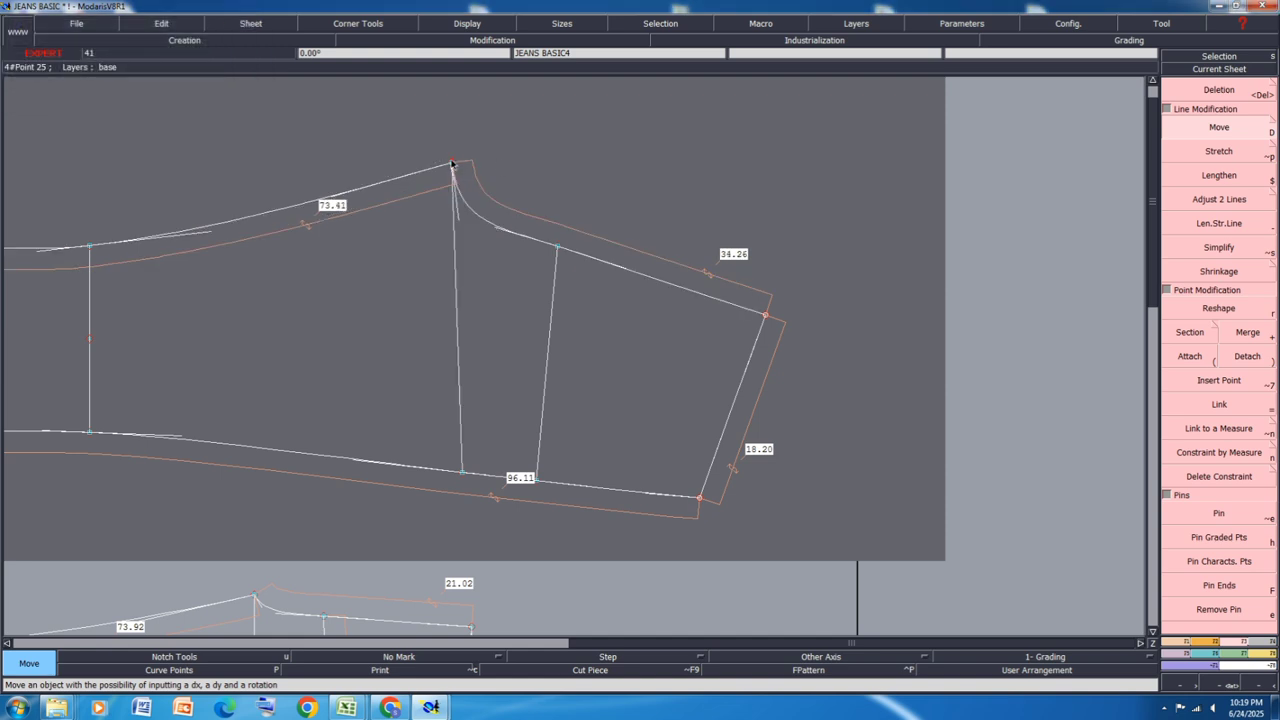
click(452, 163)
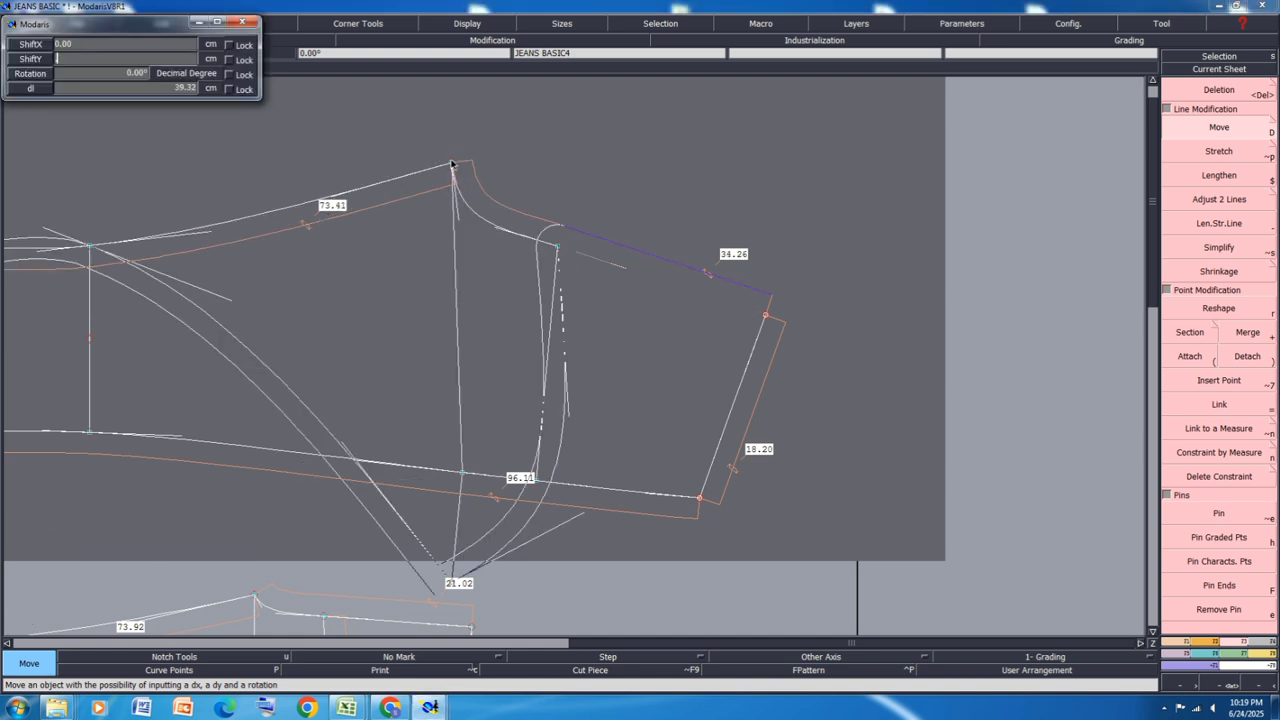
text(0.20)
key(Return)
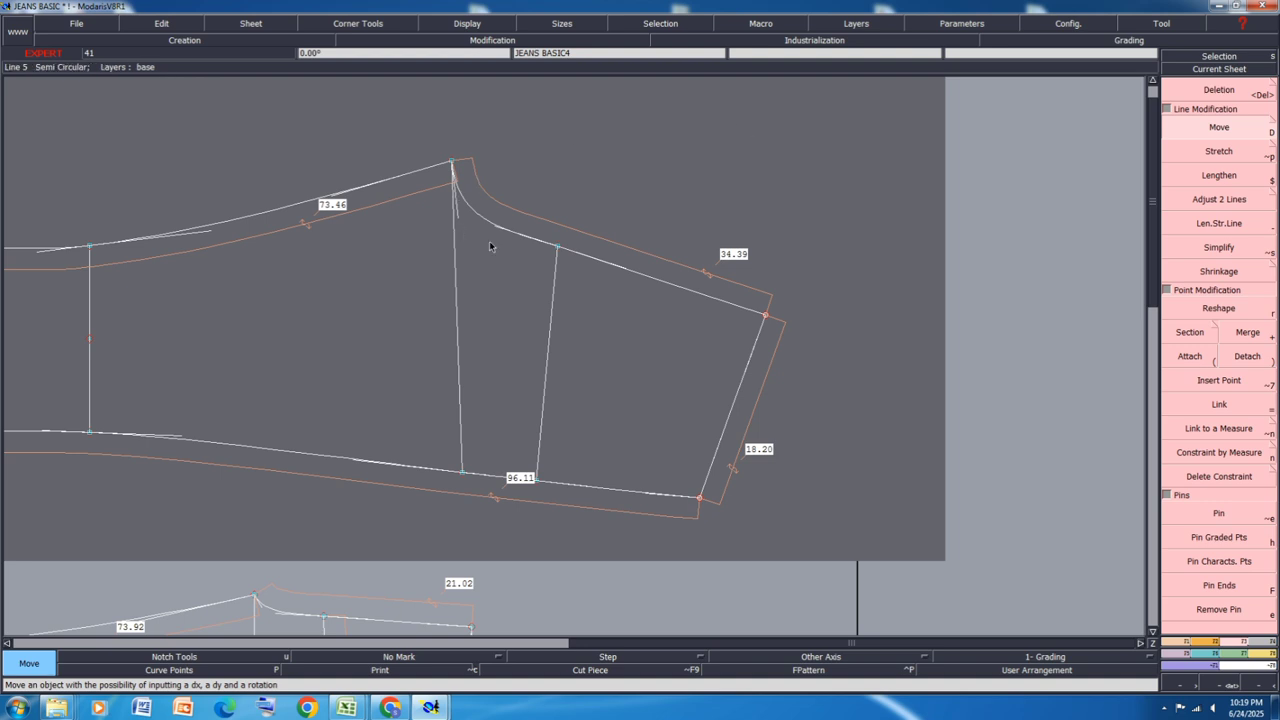
Step: Shift the centre-back waist corner of JEANS BASIC4 by -0.39 cm in X and 0 cm in Y
scroll(490, 246, up, 3)
scroll(460, 222, down, 3)
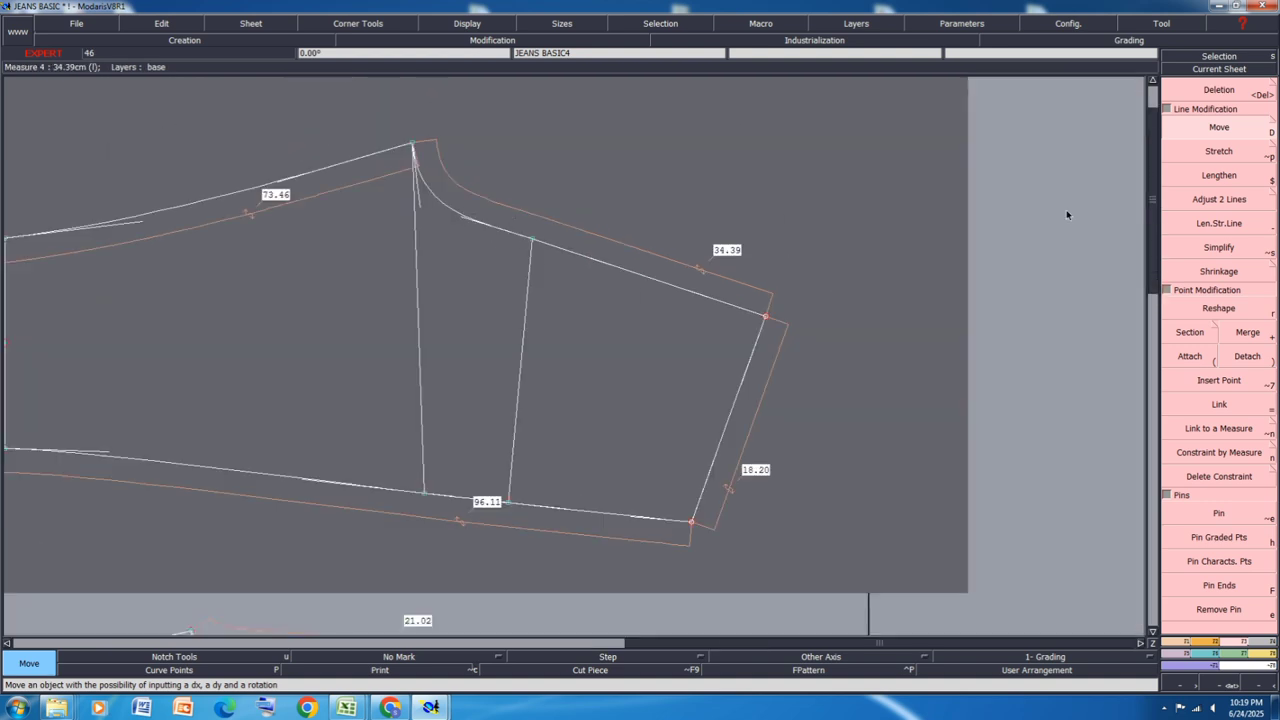
click(764, 317)
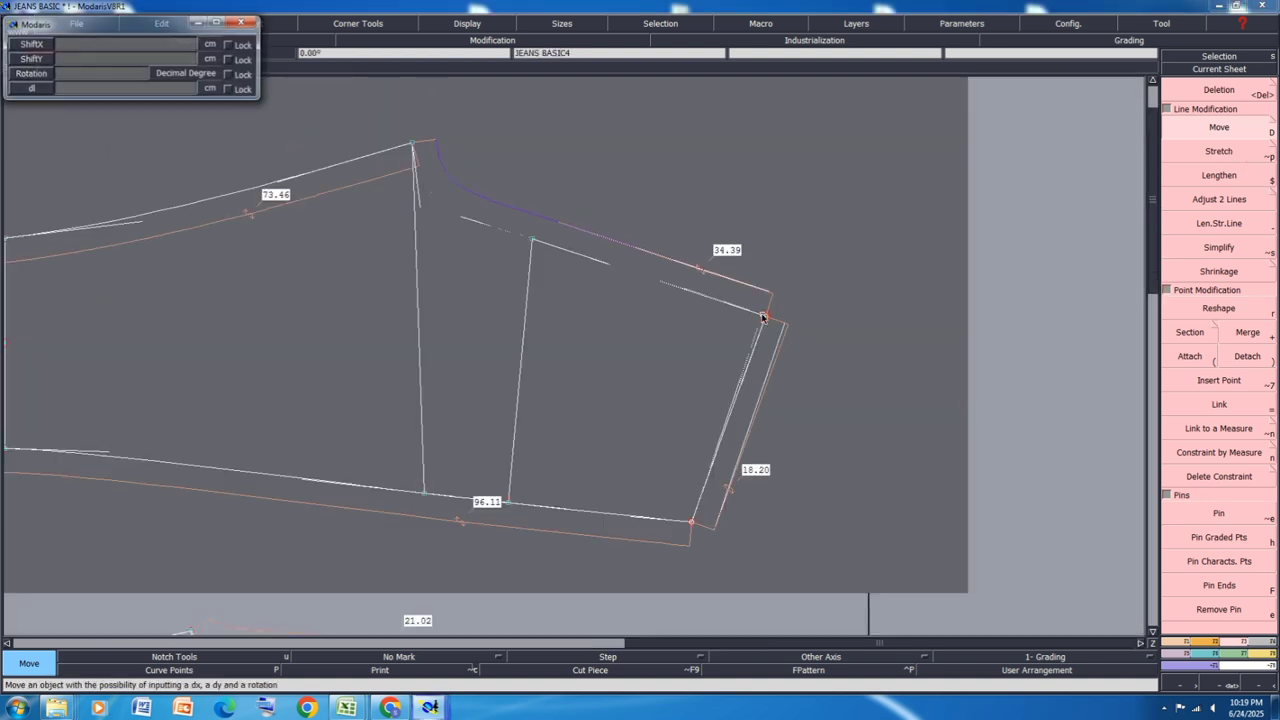
text(-0.39)
key(Tab)
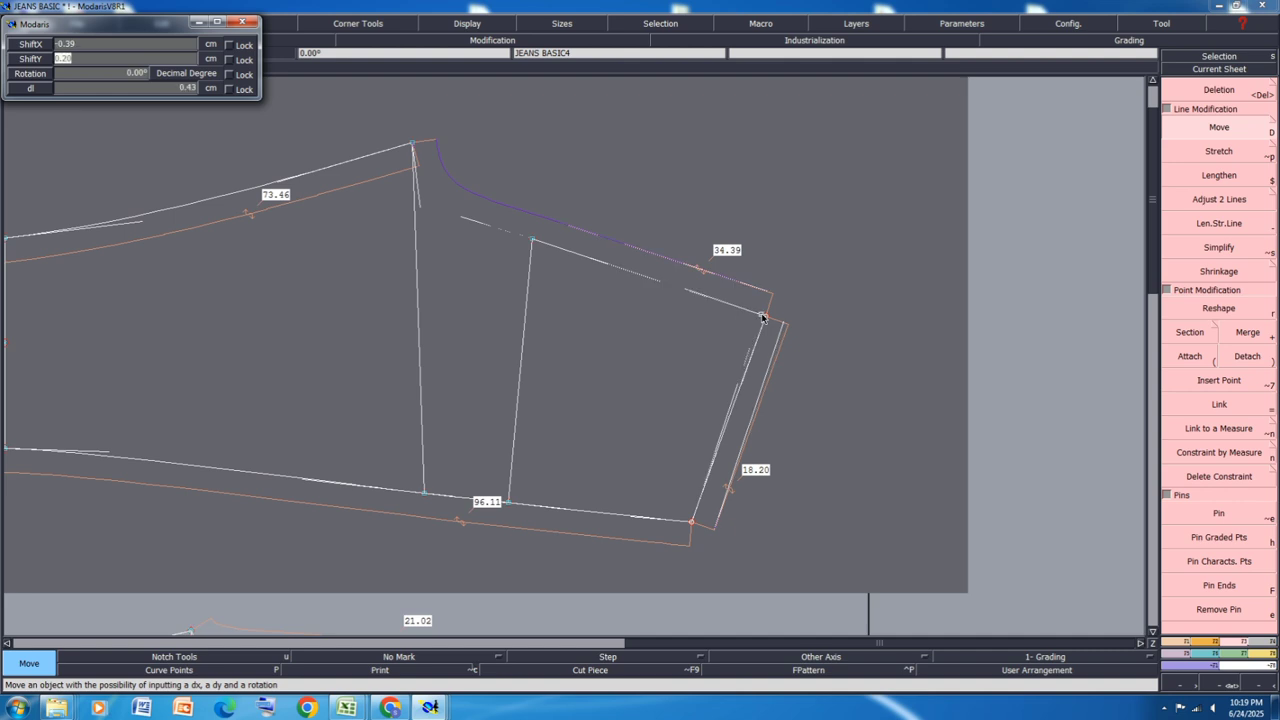
text(0)
key(Return)
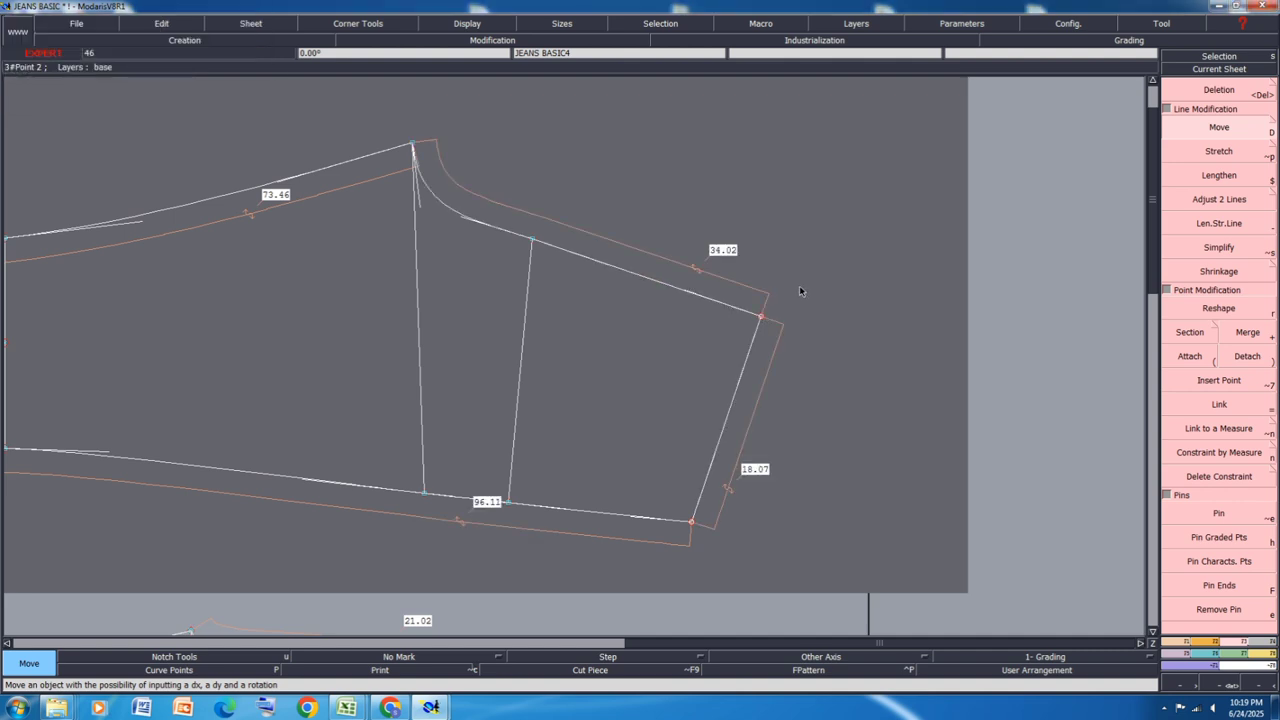
Step: Try to create a parallel line just inside the back rise seam of JEANS BASIC4
key(slash)
click(738, 309)
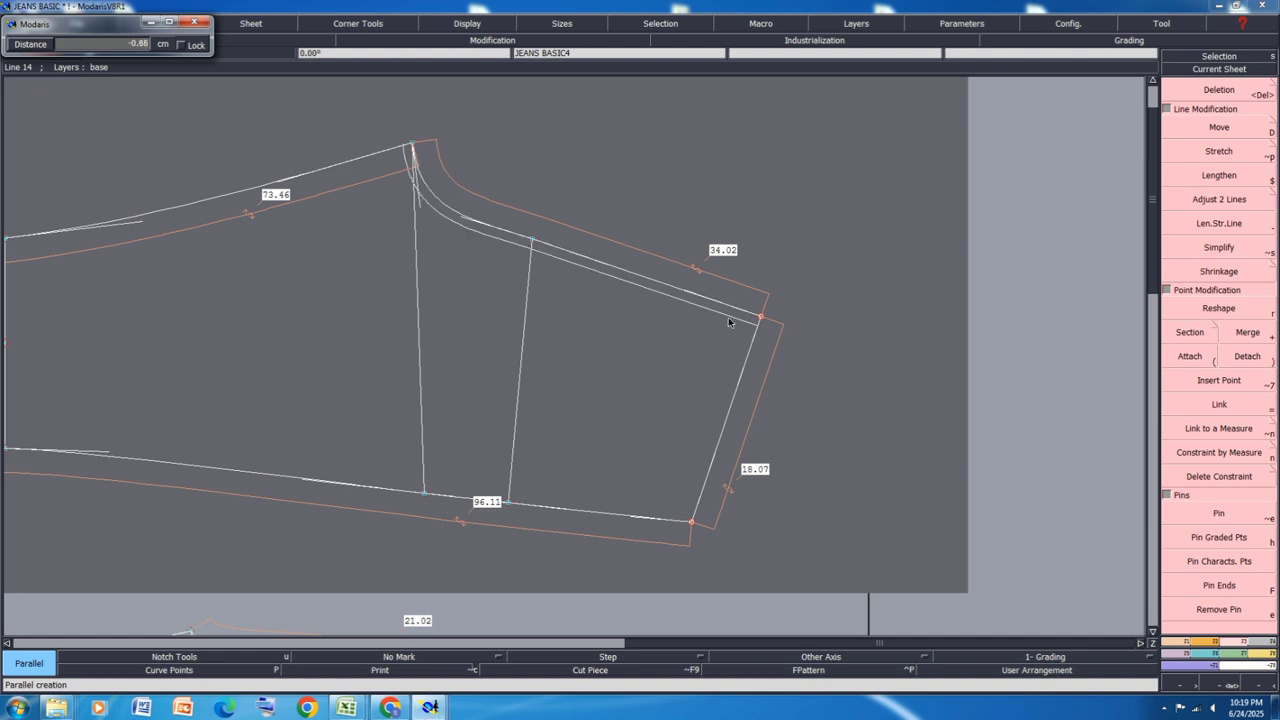
click(729, 323)
key(ctrl+z)
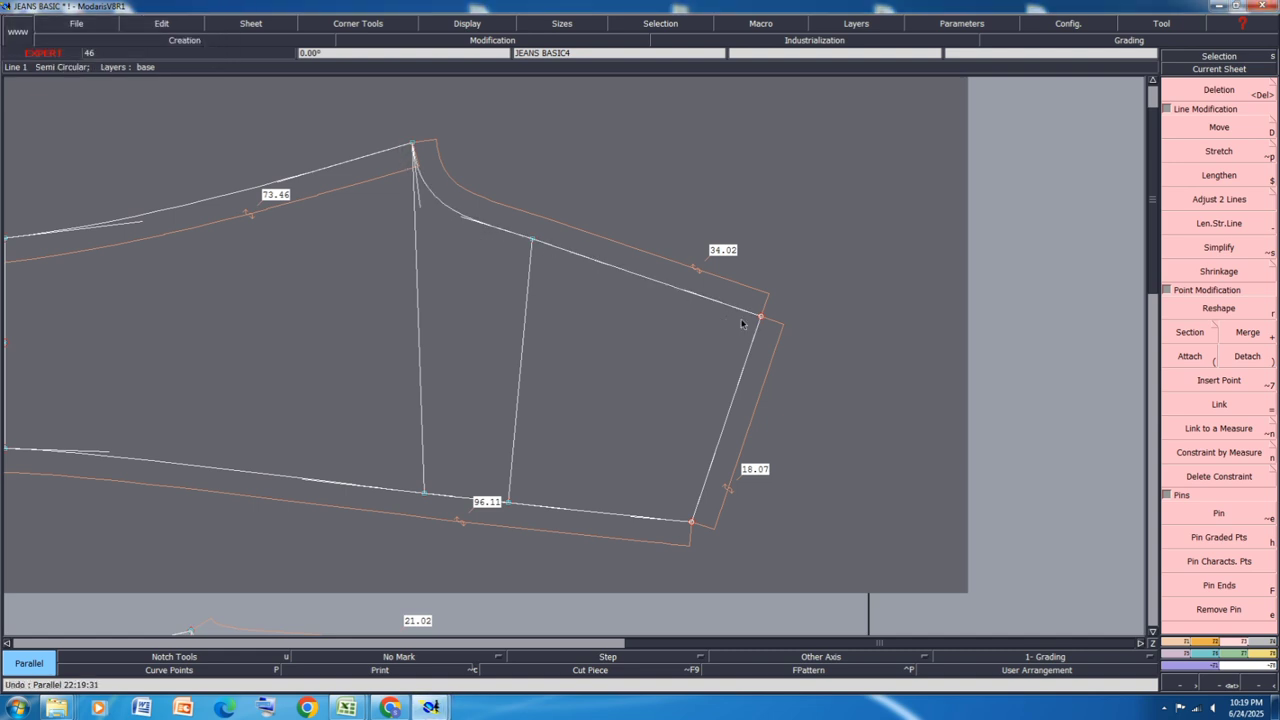
Step: Try to mirror the waistline of JEANS BASIC4 about a symmetry axis along the upper end of the back rise
key(a)
click(760, 317)
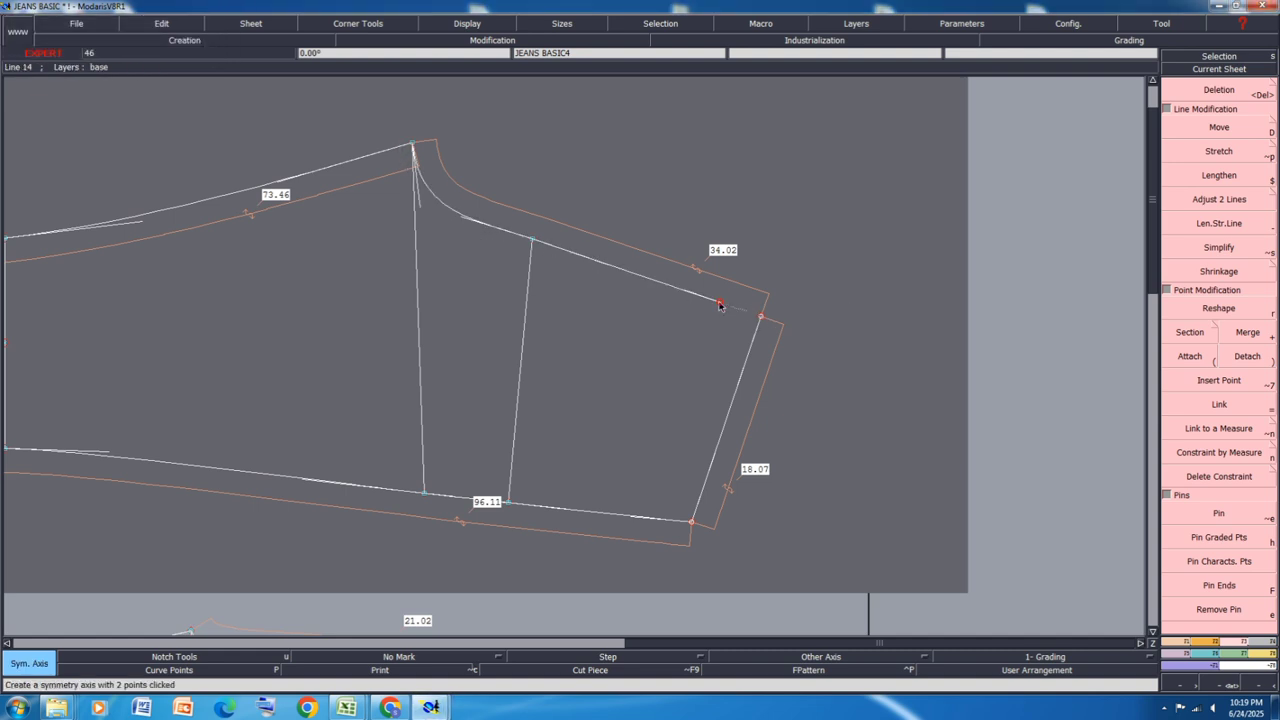
click(718, 304)
key(a)
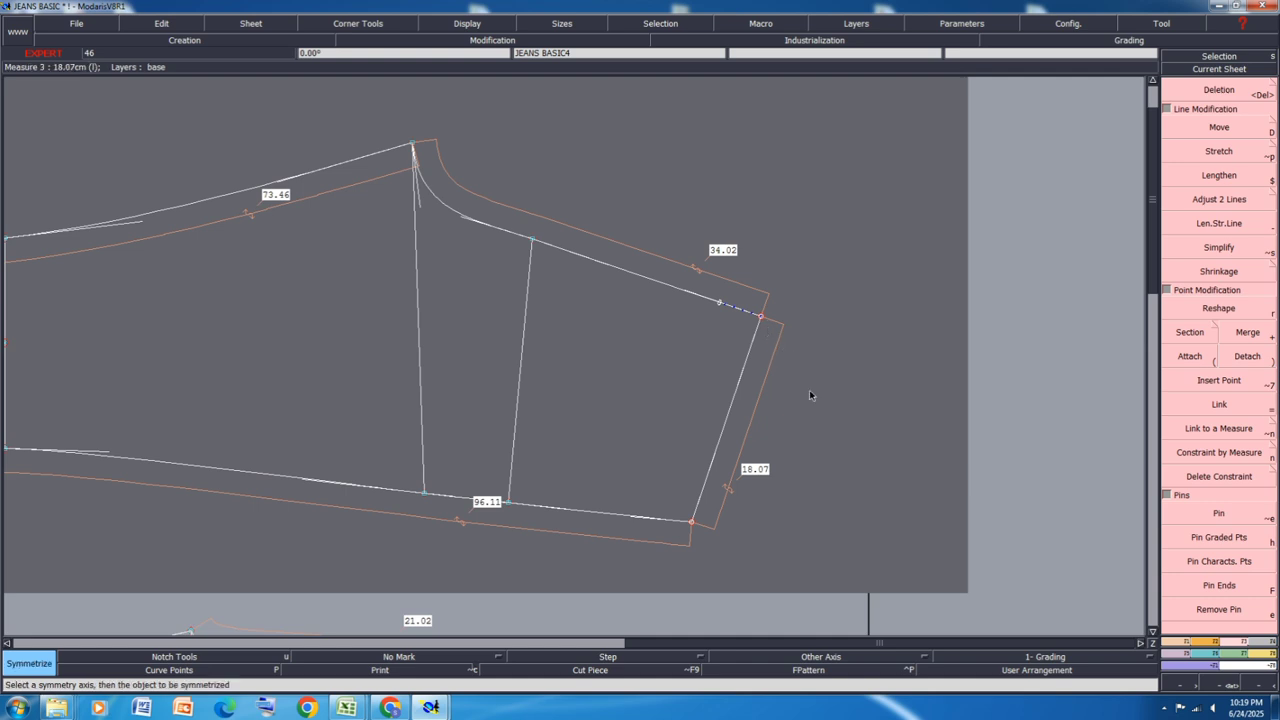
click(740, 389)
key(ctrl+z)
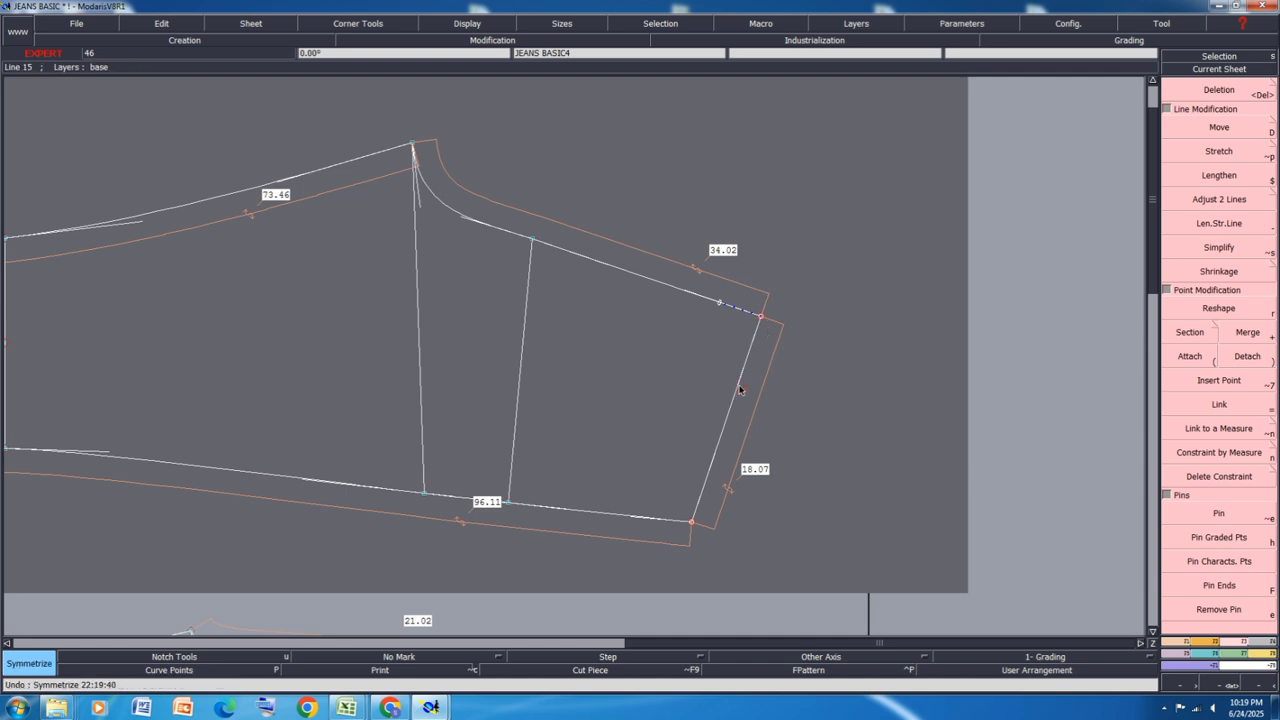
Step: Save the model and delete the rise, waist, side-seam and inseam measures from JEANS BASIC4
key(ctrl+s)
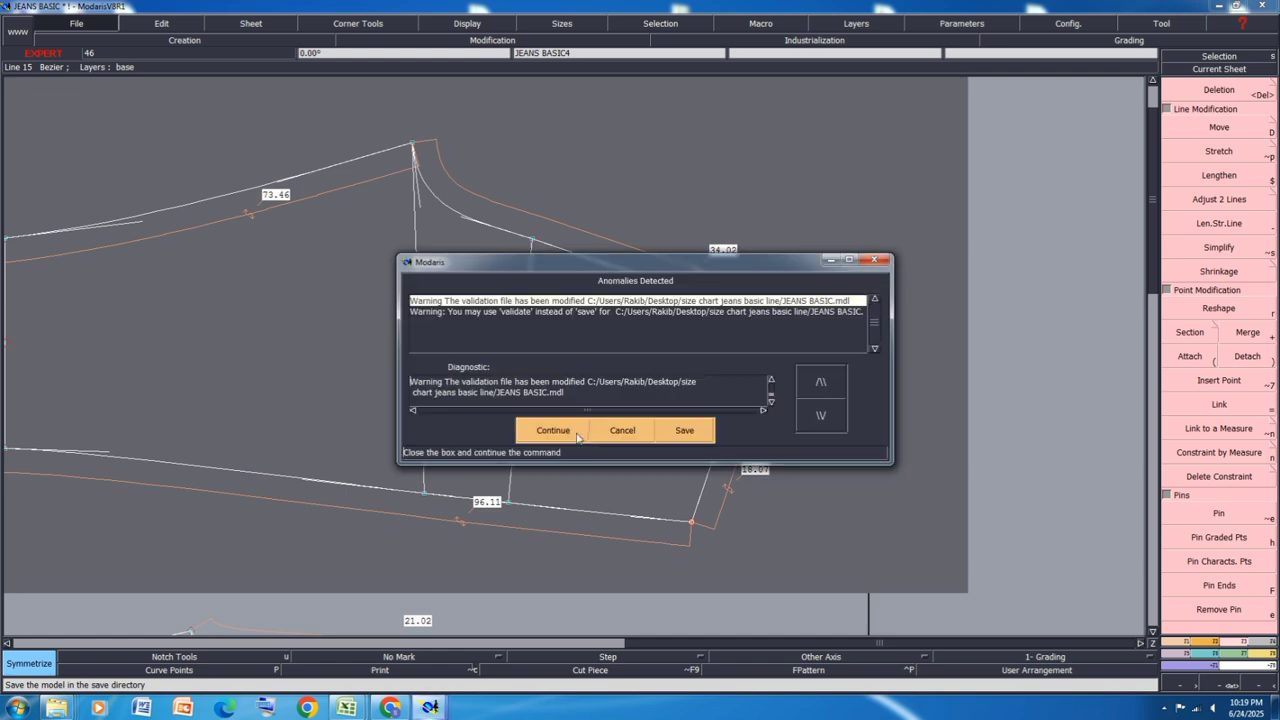
click(566, 430)
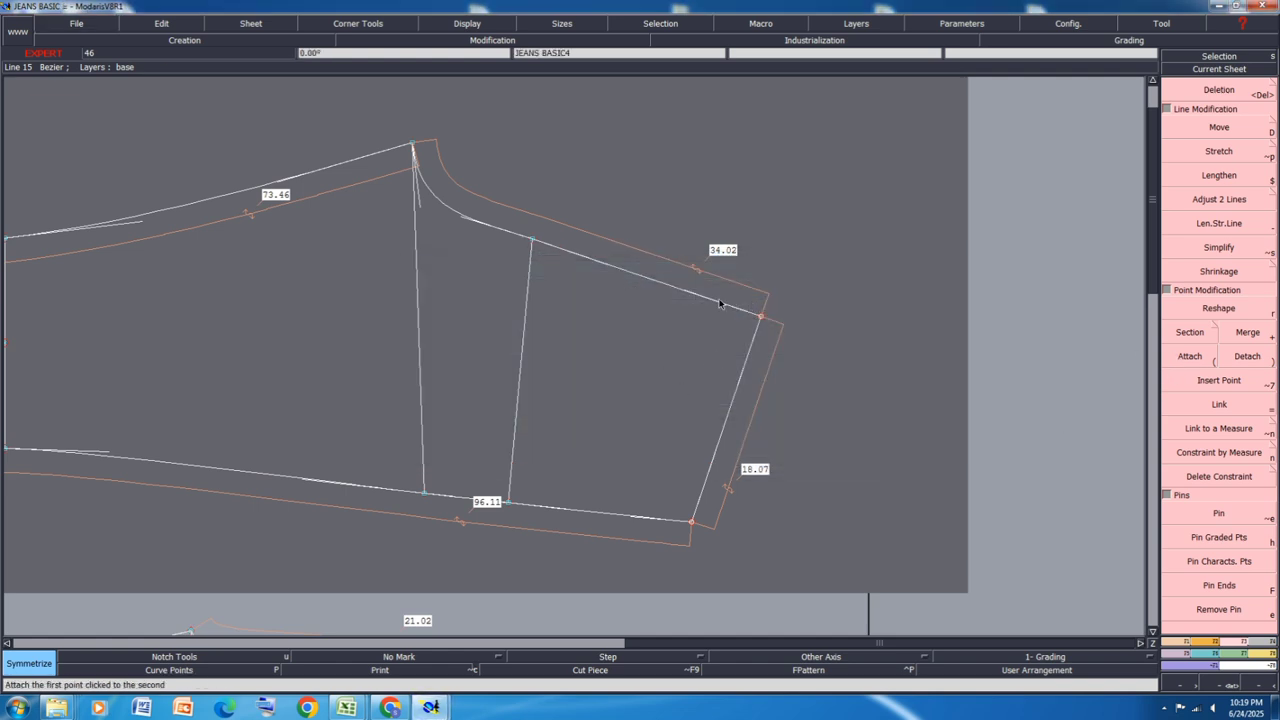
scroll(681, 308, down, 2)
key(Delete)
click(676, 287)
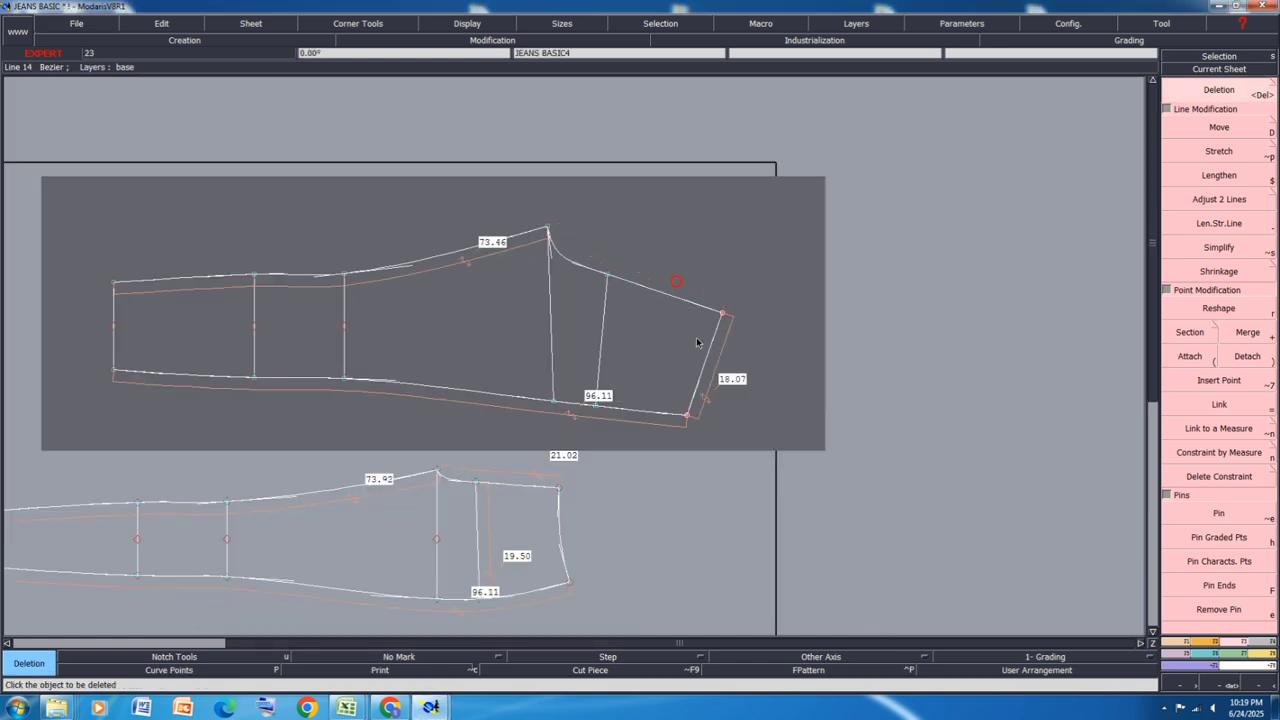
click(712, 379)
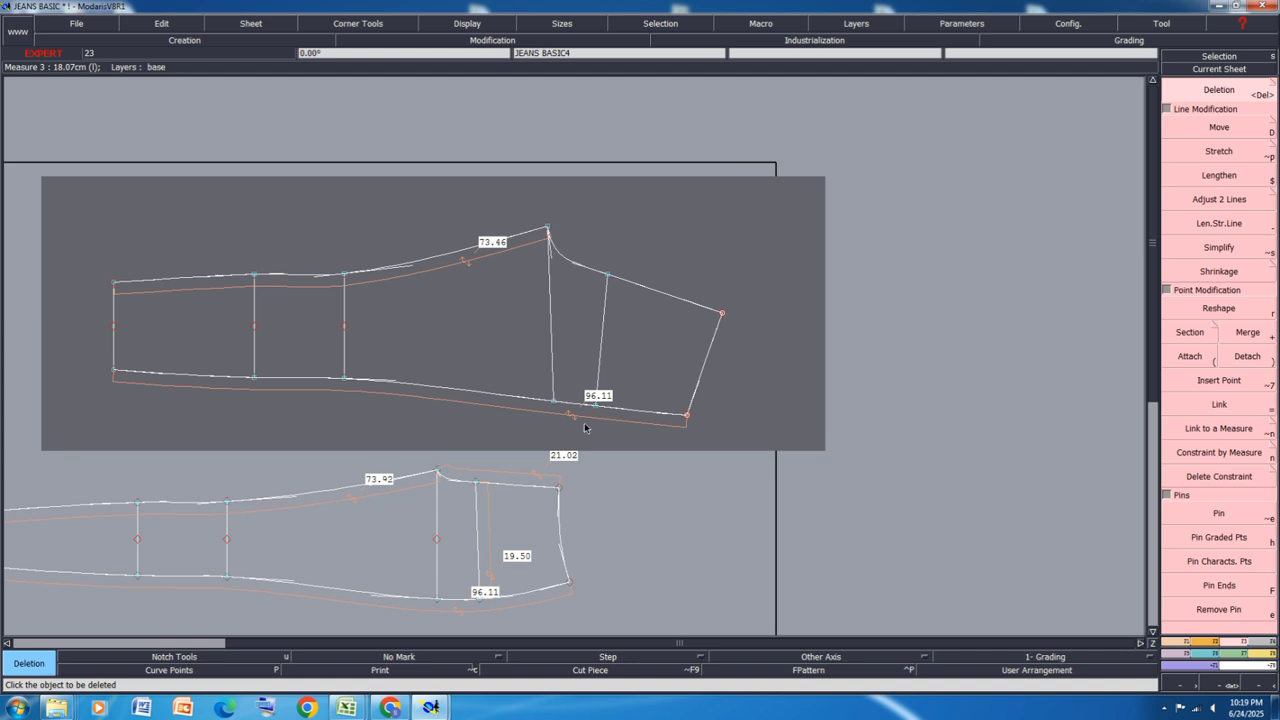
click(585, 428)
click(463, 263)
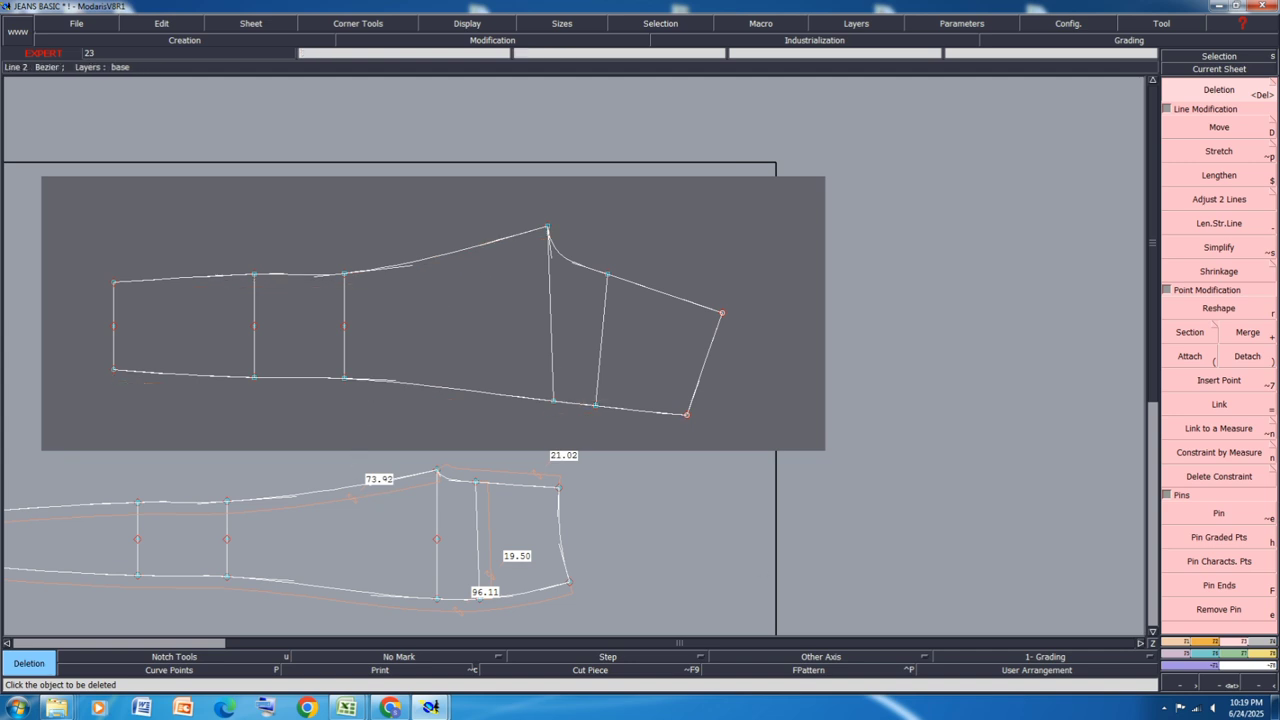
Step: Delete the inseam, side-seam, hip and rise measures from JEANS BASIC
scroll(461, 424, down, 2)
scroll(461, 424, up, 3)
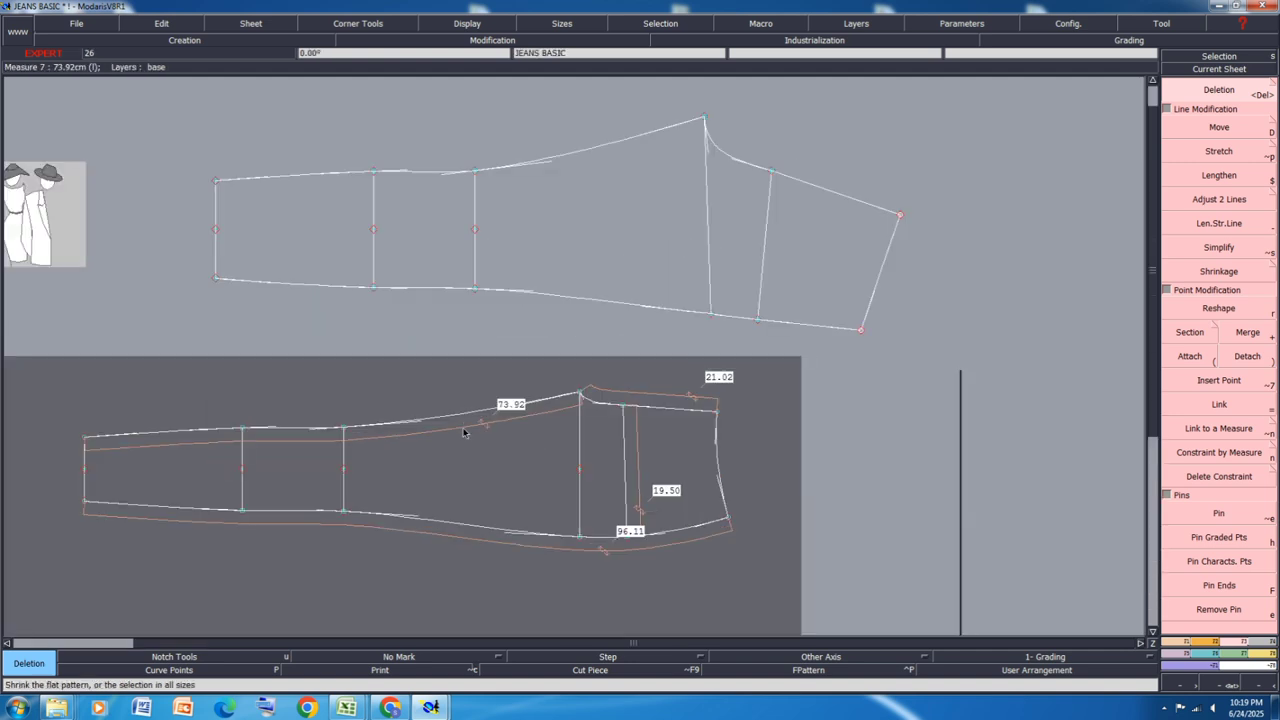
click(462, 424)
click(446, 537)
click(636, 454)
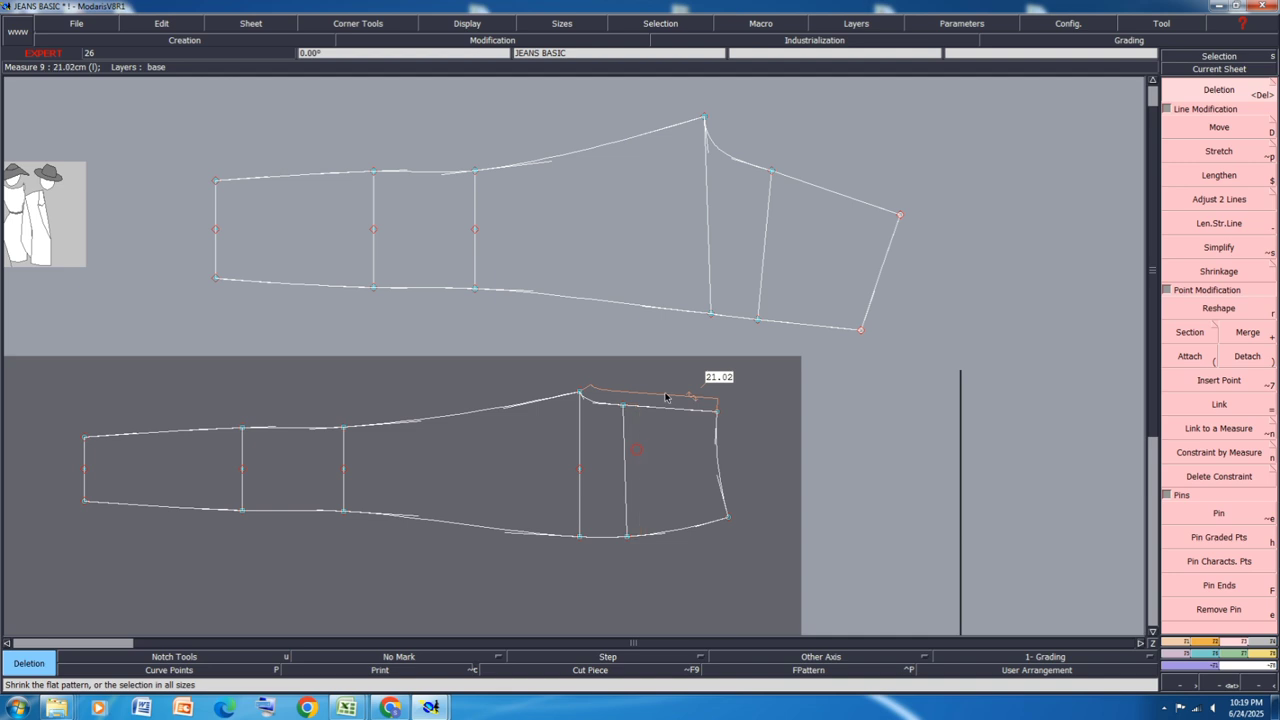
click(668, 398)
Step: Hide the curve handles on JEANS BASIC and save the model, continuing past the anomalies
key(ctrl+h)
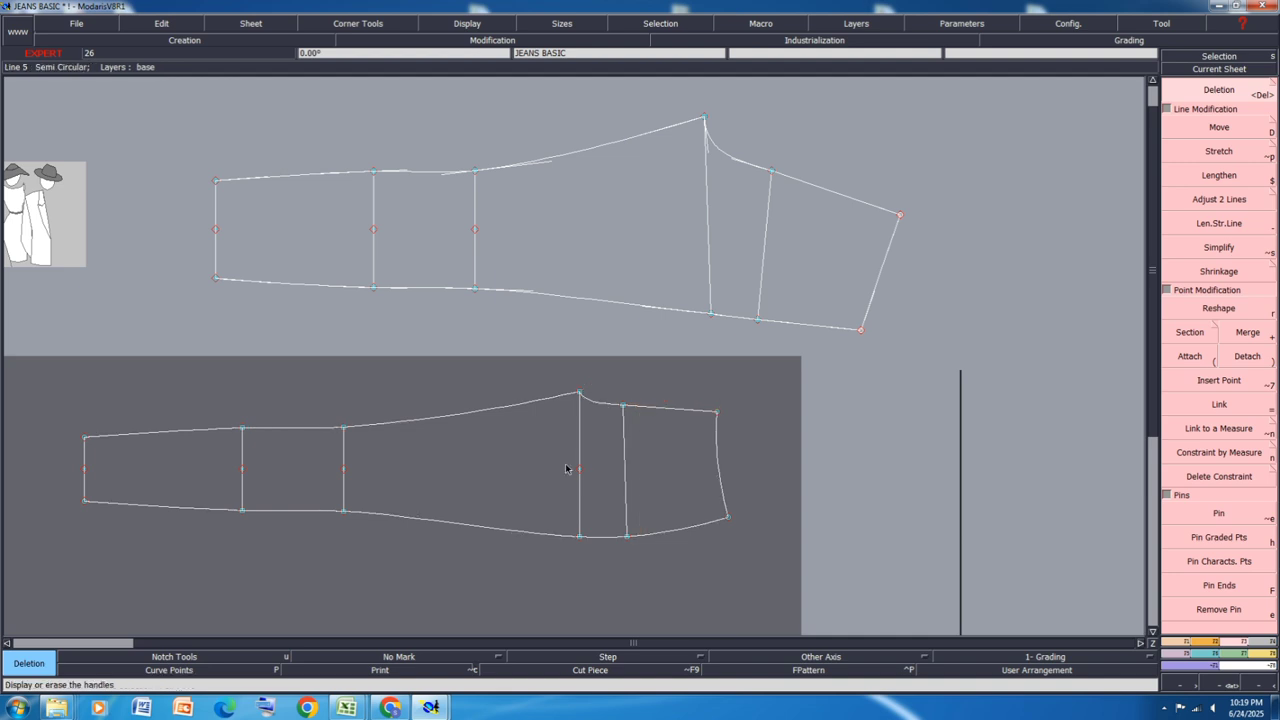
key(ctrl+s)
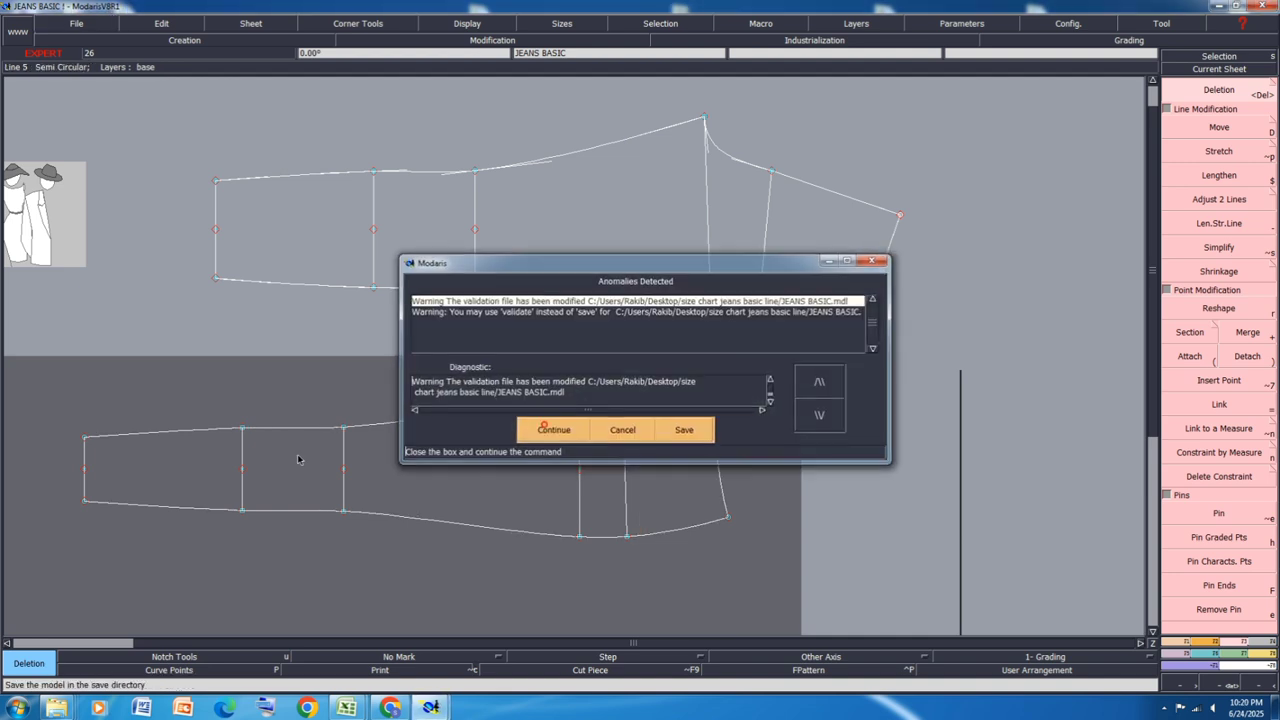
key(Return)
Step: Marry the hem midpoint of JEANS BASIC onto the hem midpoint of JEANS BASIC4
key(m)
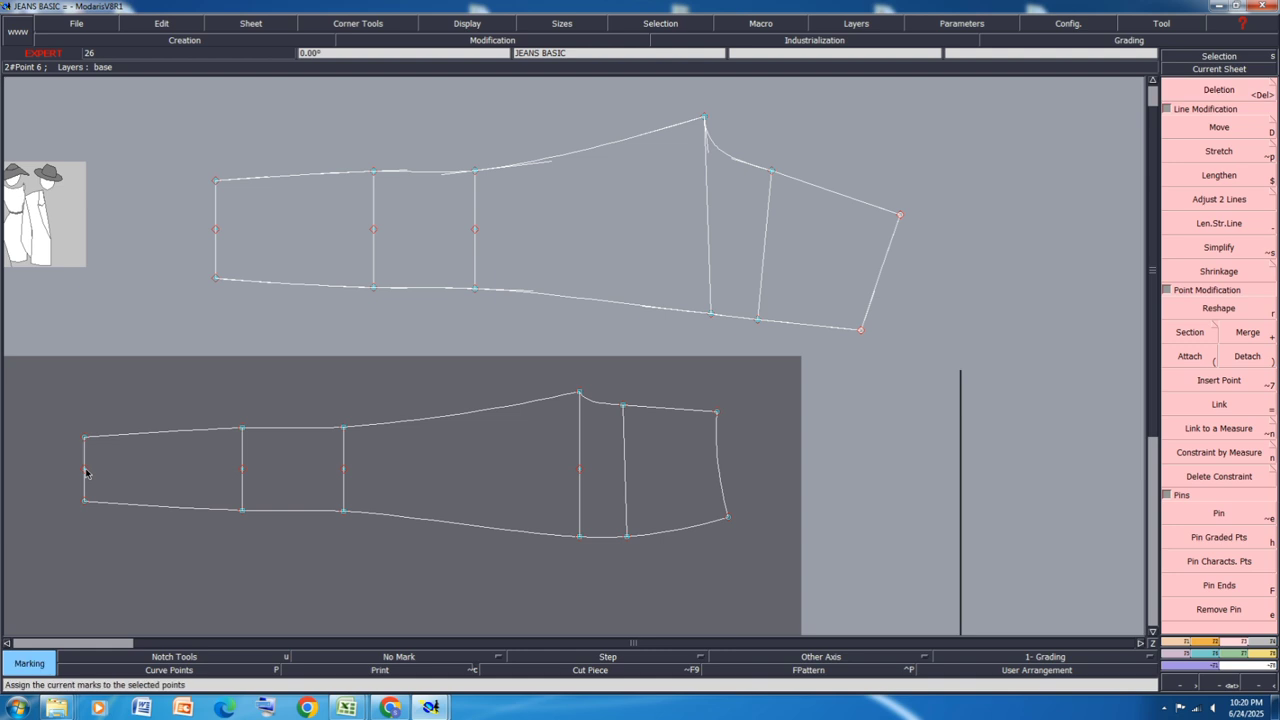
key(m)
click(85, 468)
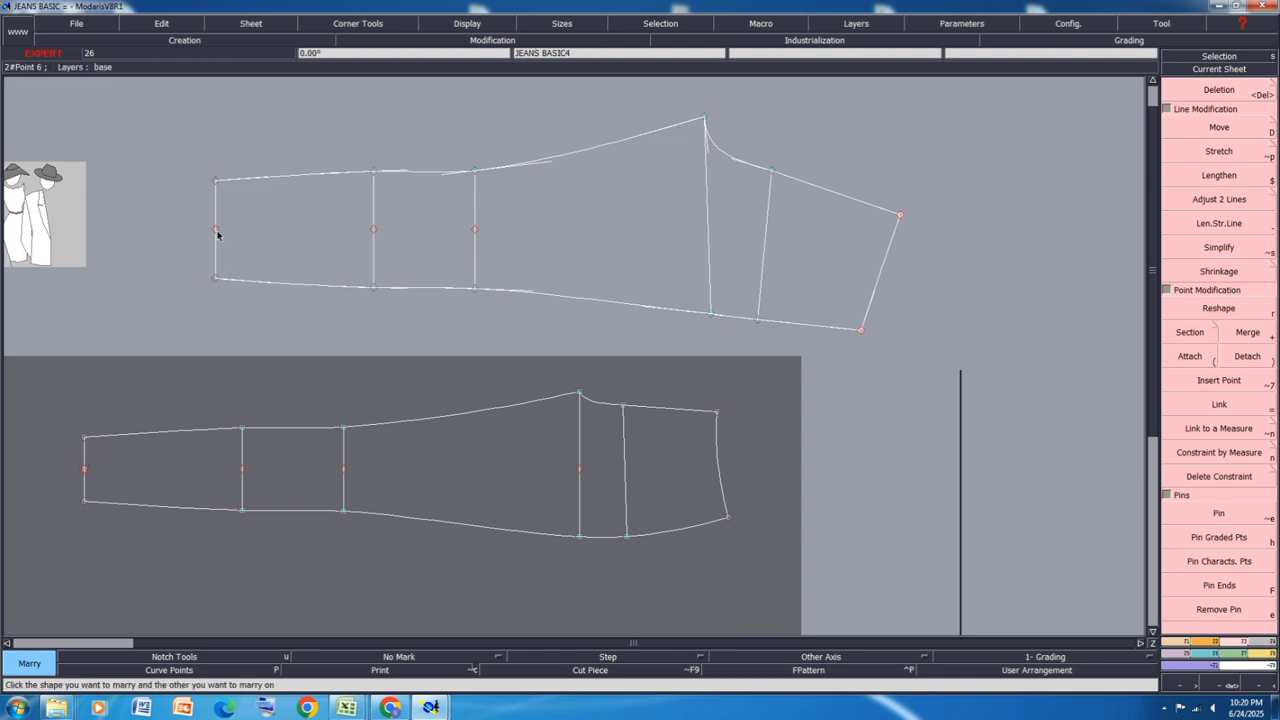
click(215, 230)
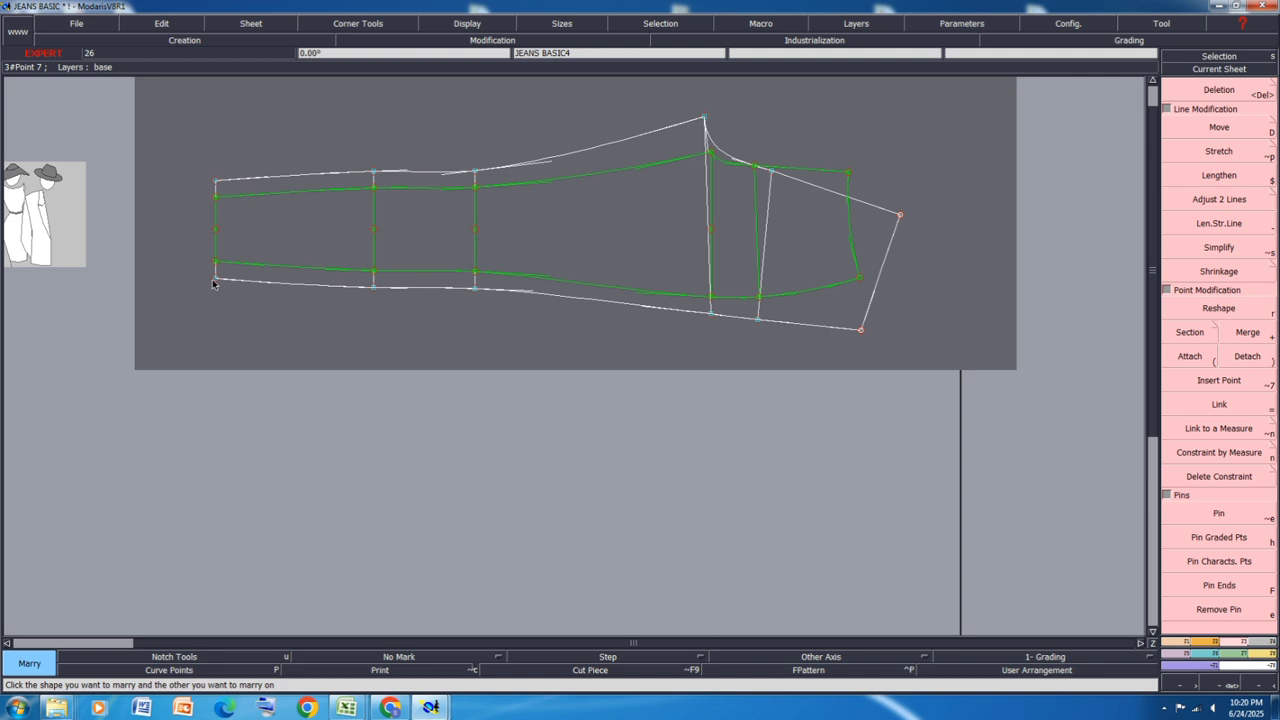
Step: Hide the curve handles on JEANS BASIC4 and save the model with the two pieces overlaid
key(shift+h)
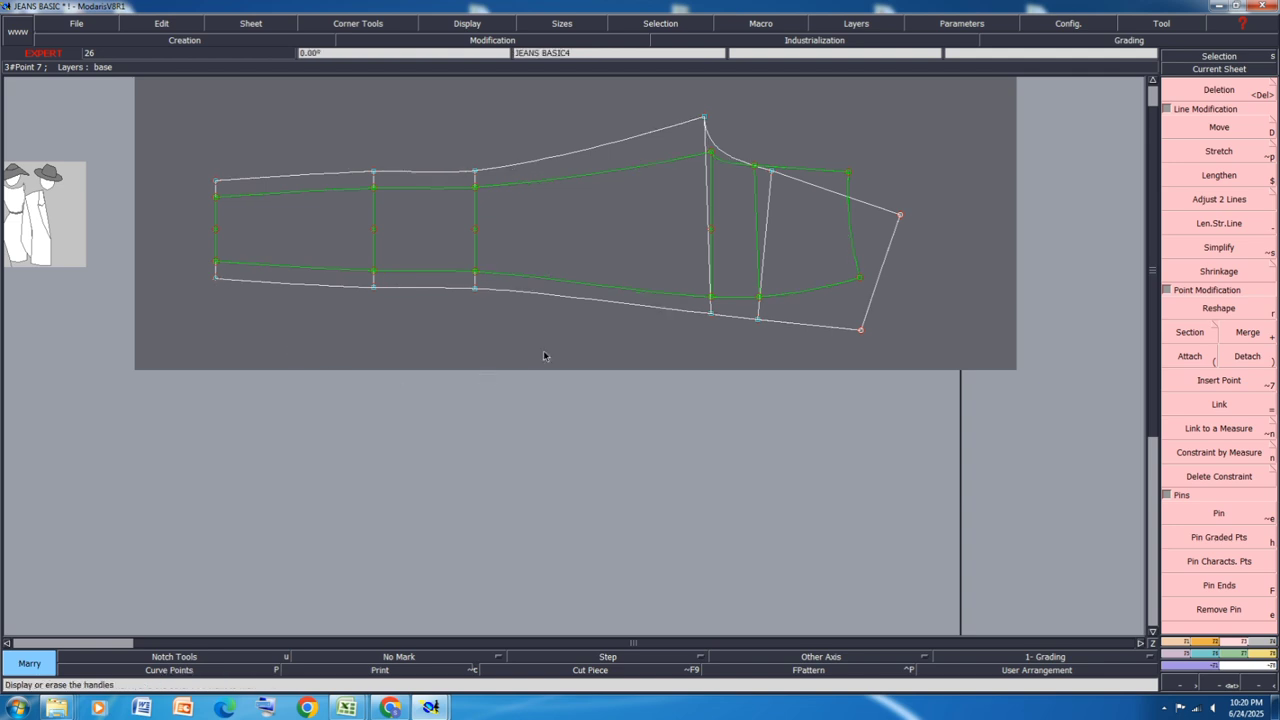
key(ctrl+s)
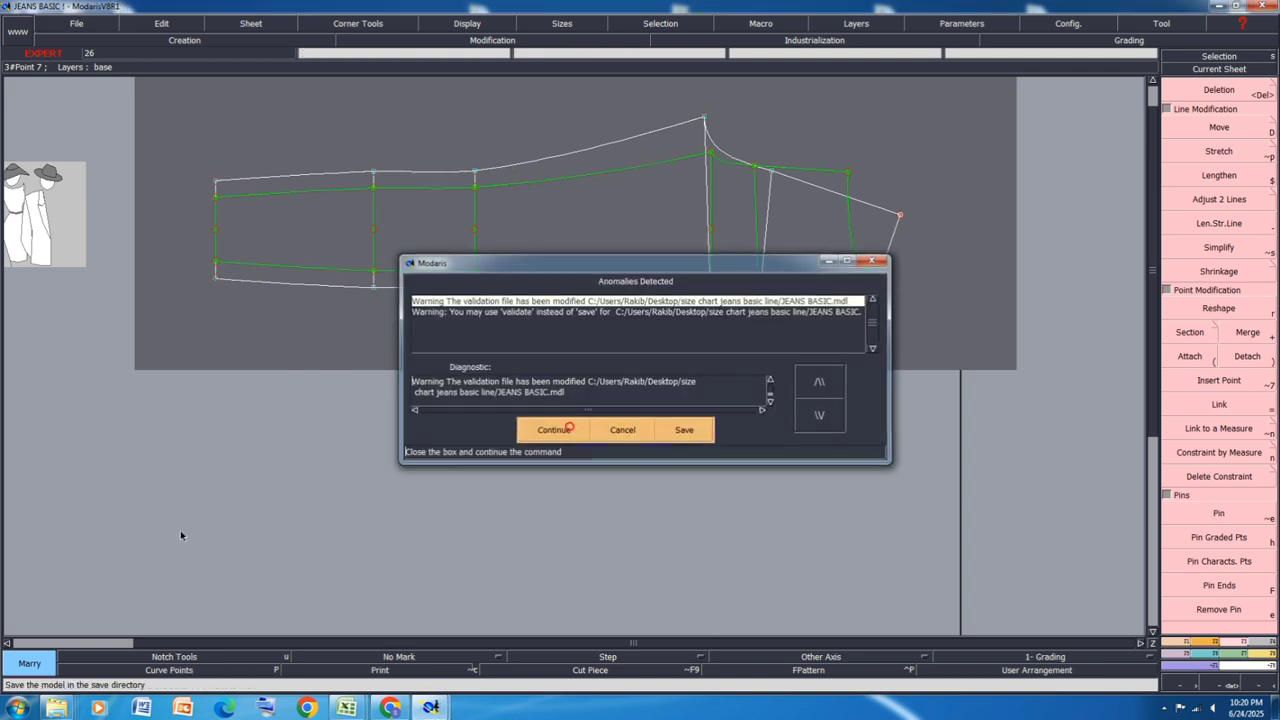
click(577, 432)
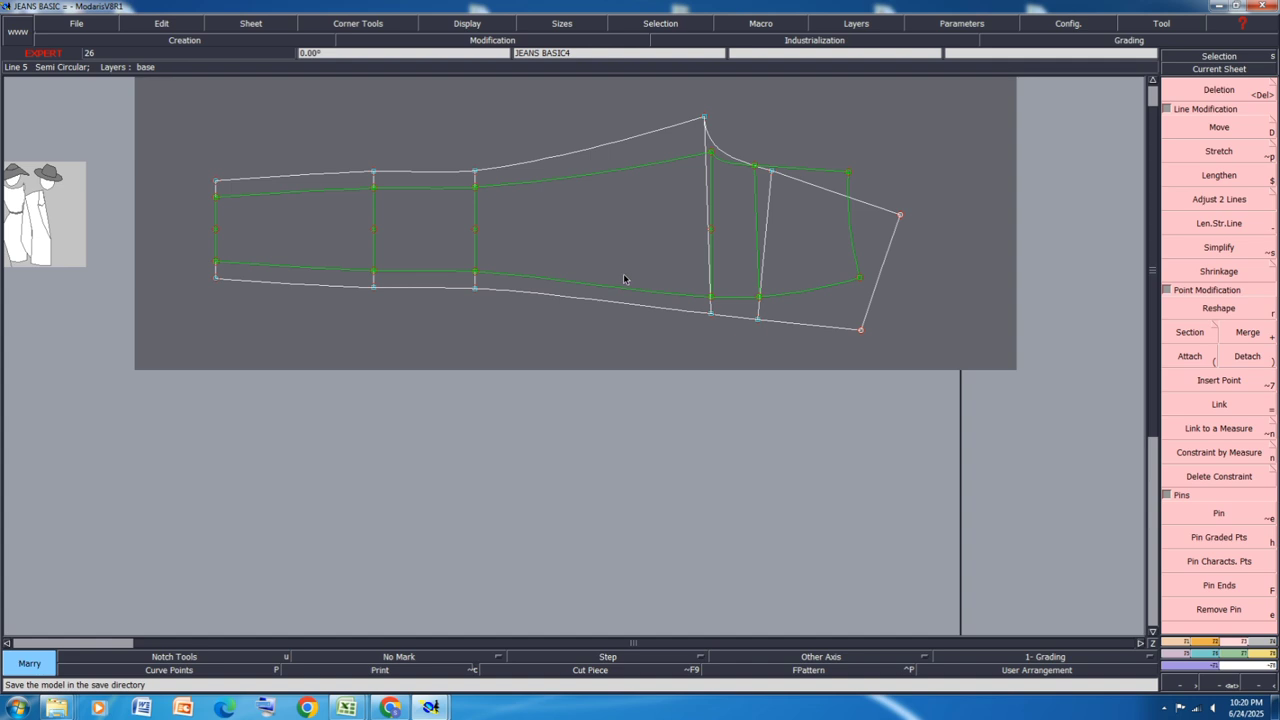
Step: Divorce the overlaid JEANS BASIC piece from JEANS BASIC4
key(d)
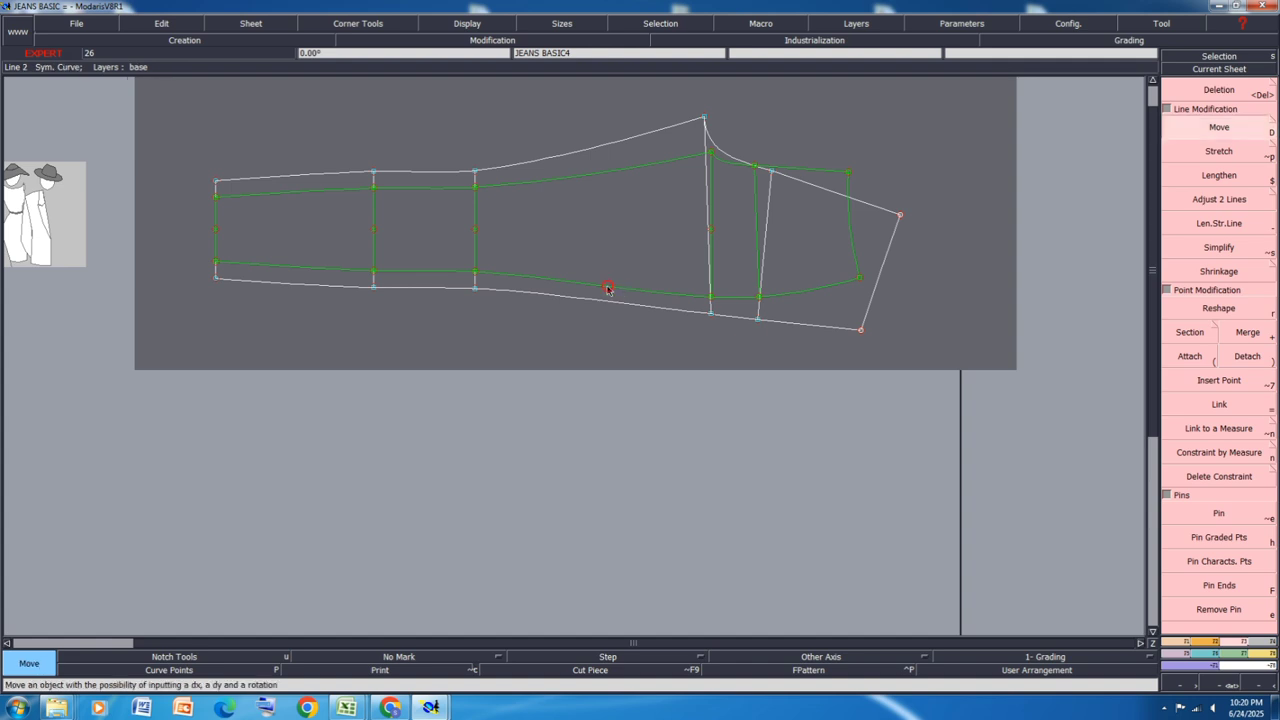
drag(607, 289, 650, 319)
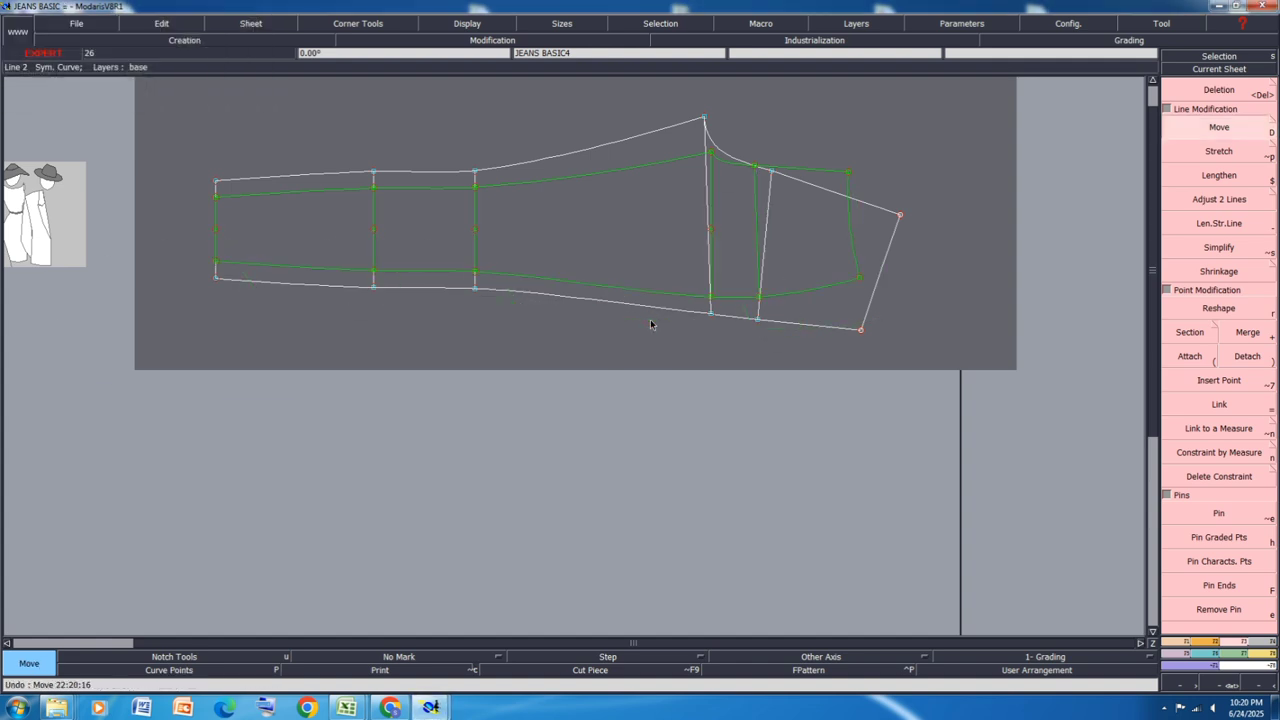
key(v)
click(591, 286)
Step: Arrange all sheets automatically on the desk and save the model
key(F4)
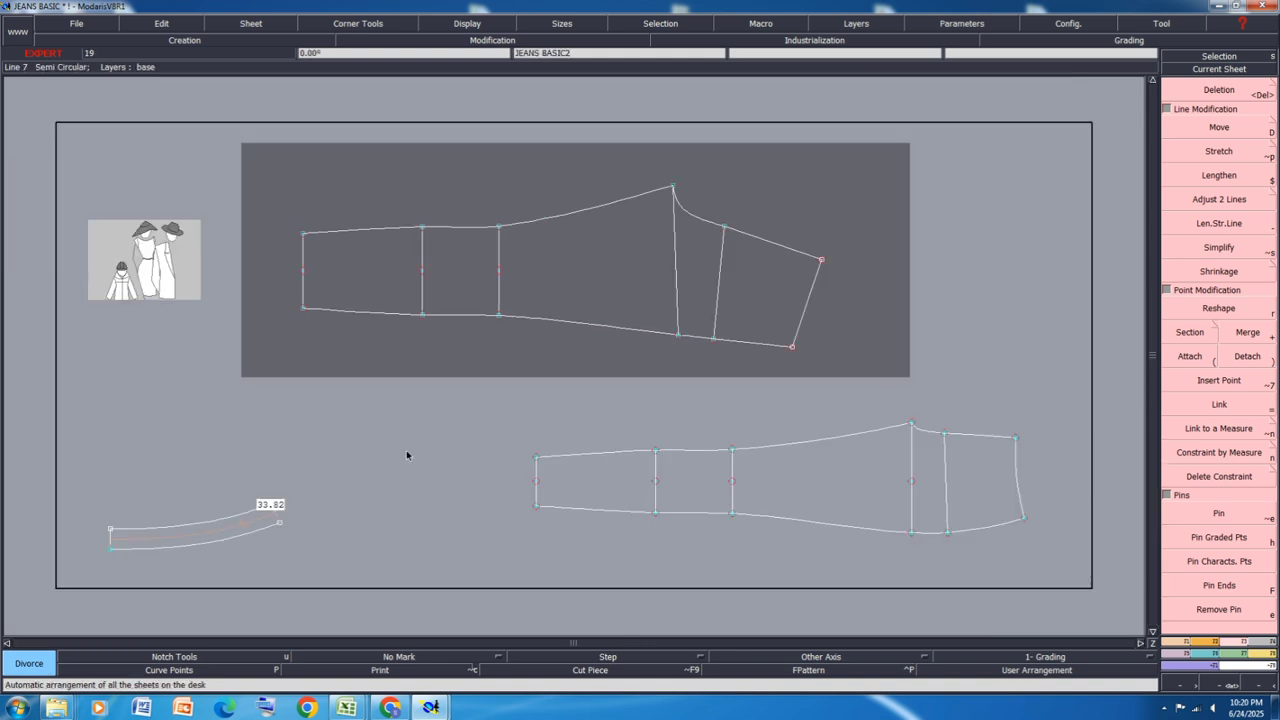
key(ctrl+s)
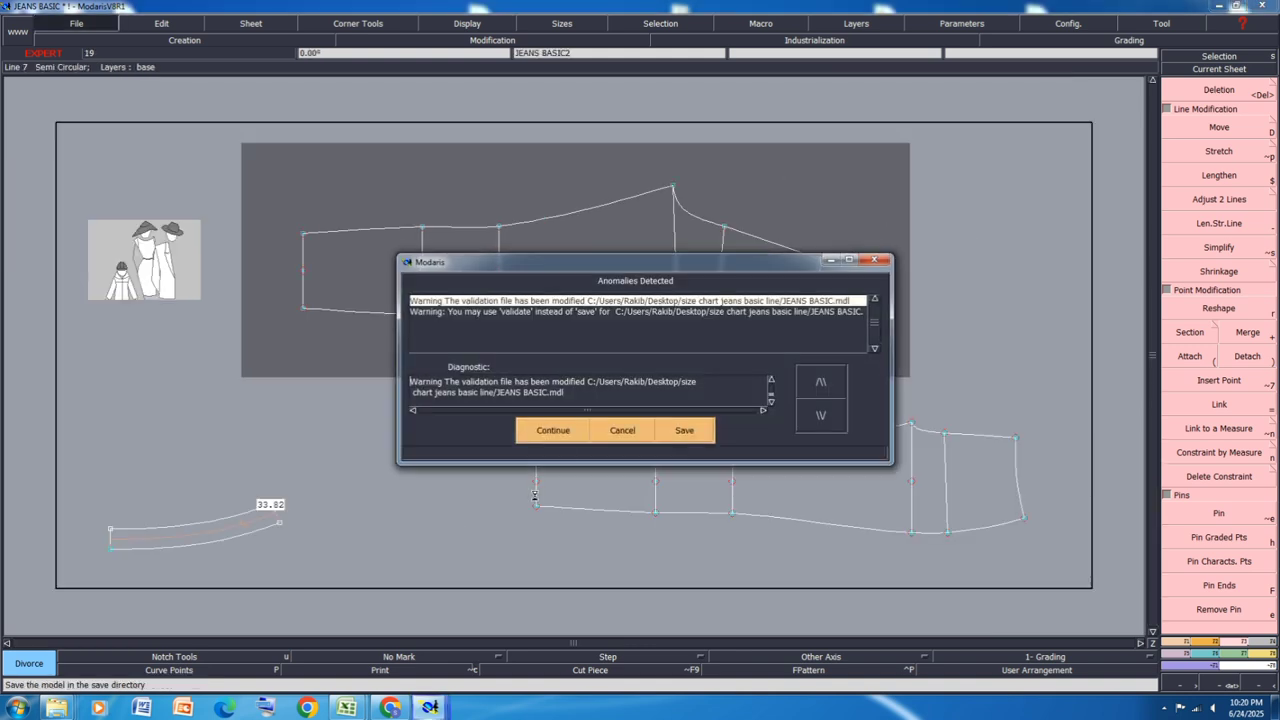
click(558, 426)
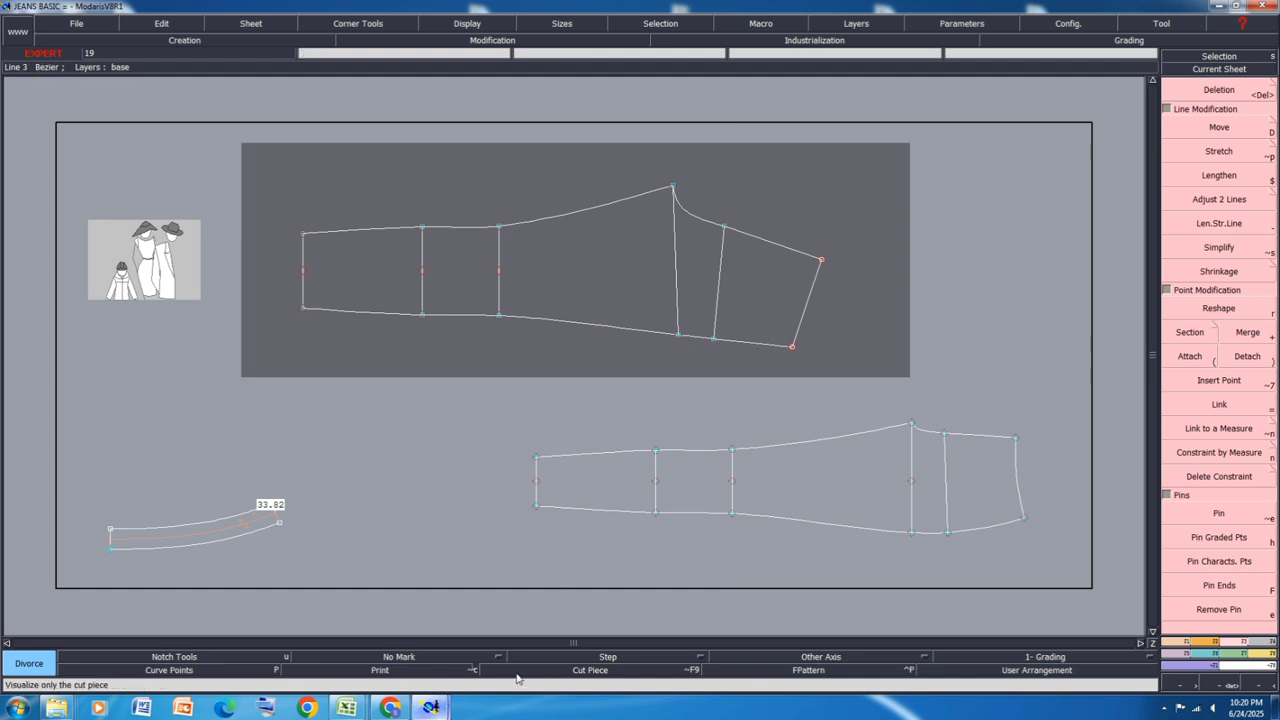
Step: Marry the crotch point of JEANS BASIC onto the crotch point of JEANS BASIC4
mouse_move(345, 708)
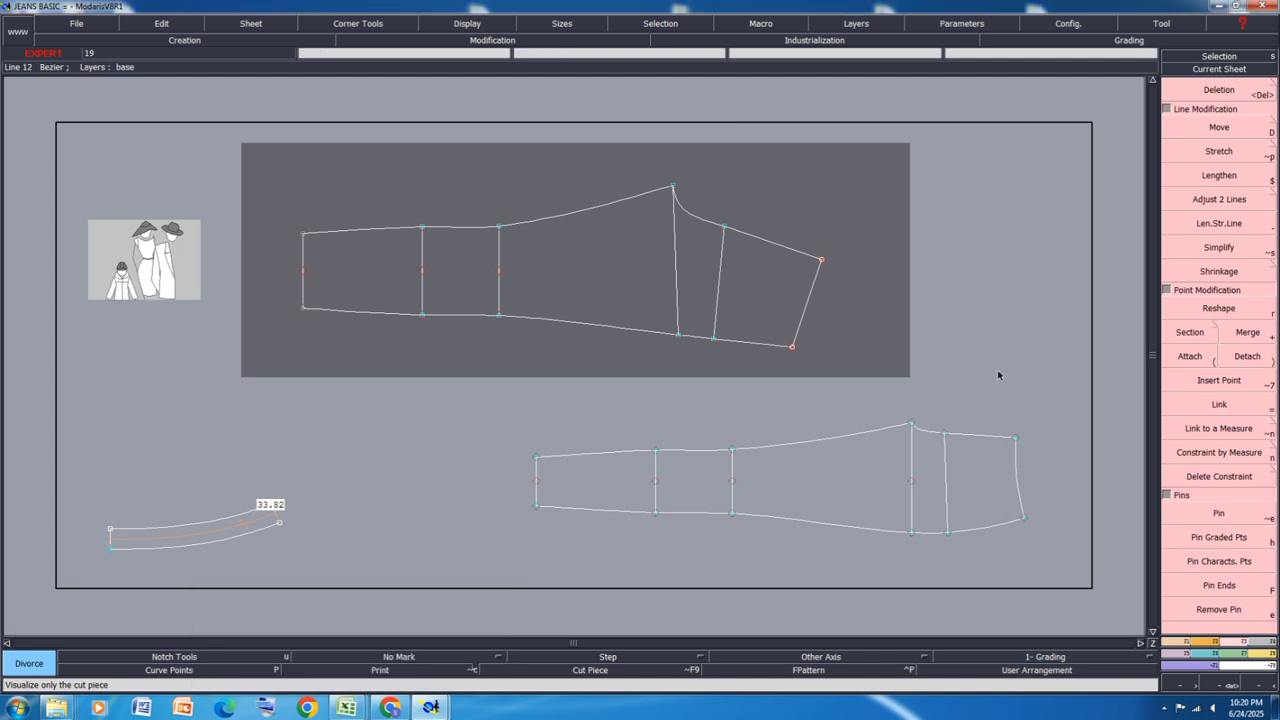
click(910, 426)
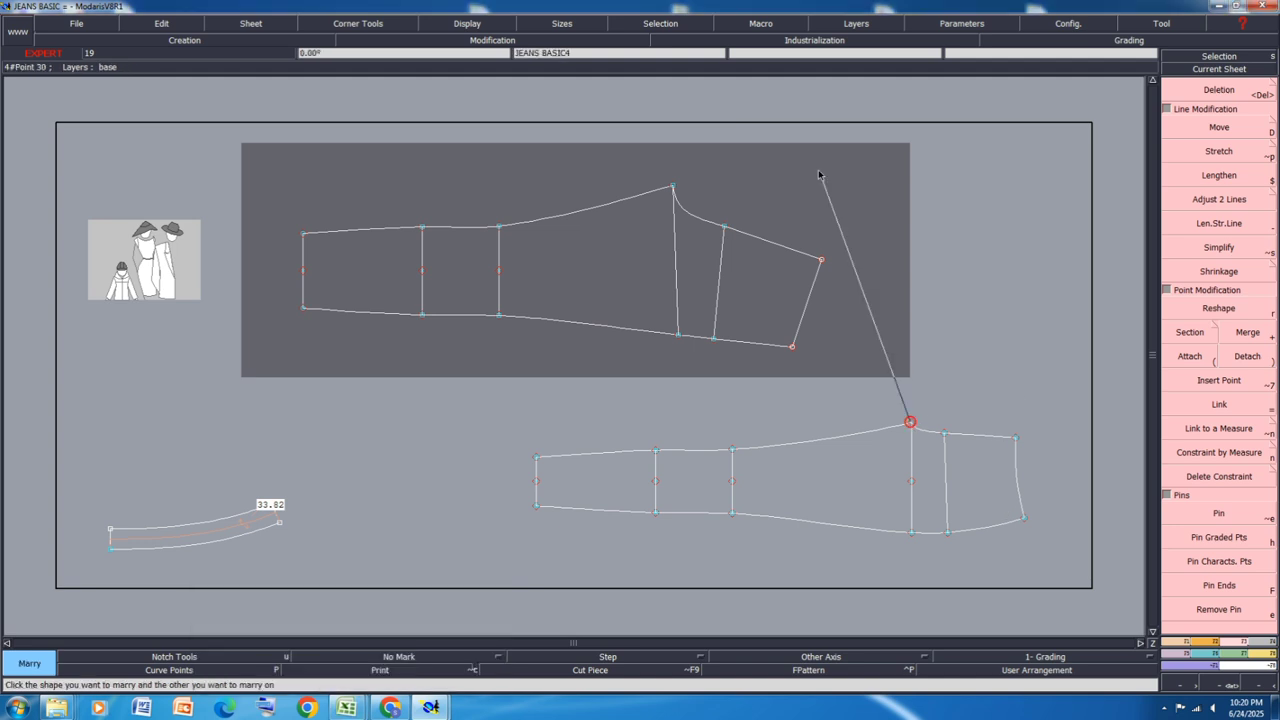
scroll(651, 200, up, 3)
click(652, 190)
Step: Flip the married JEANS BASIC piece and place its crotch point on that of JEANS BASIC4, inseams facing each other
scroll(650, 191, up, 2)
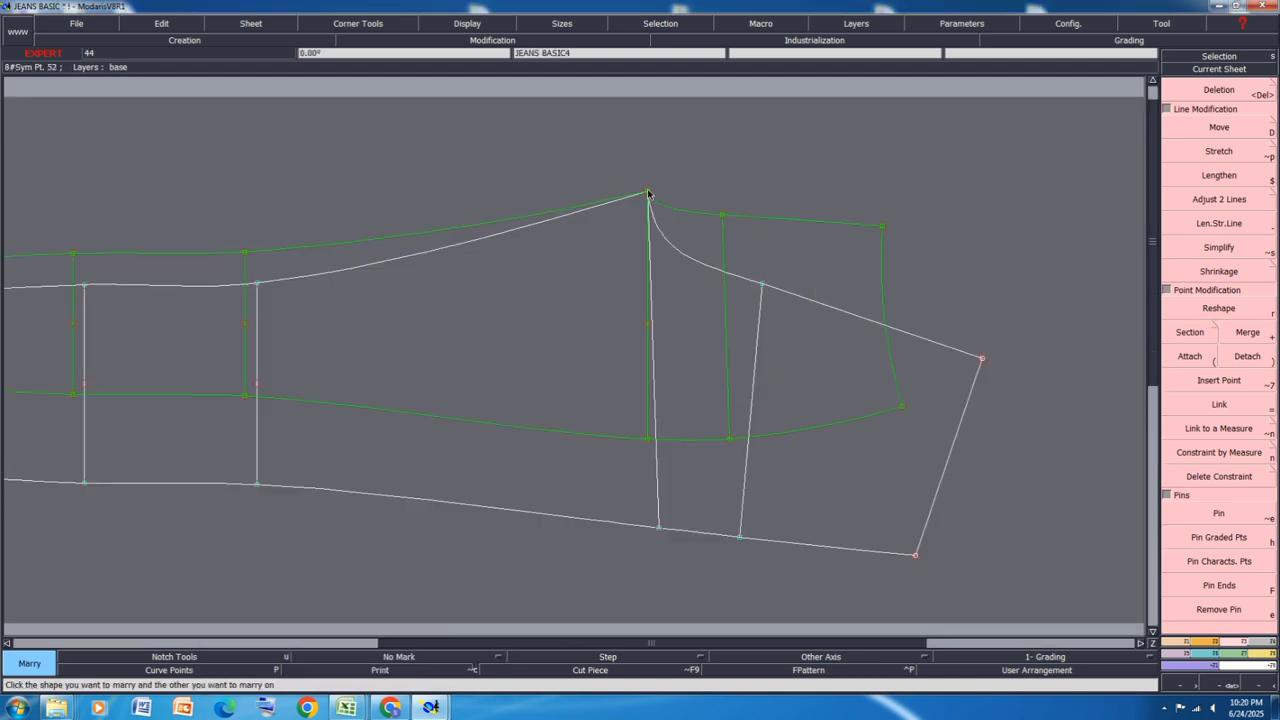
click(648, 193)
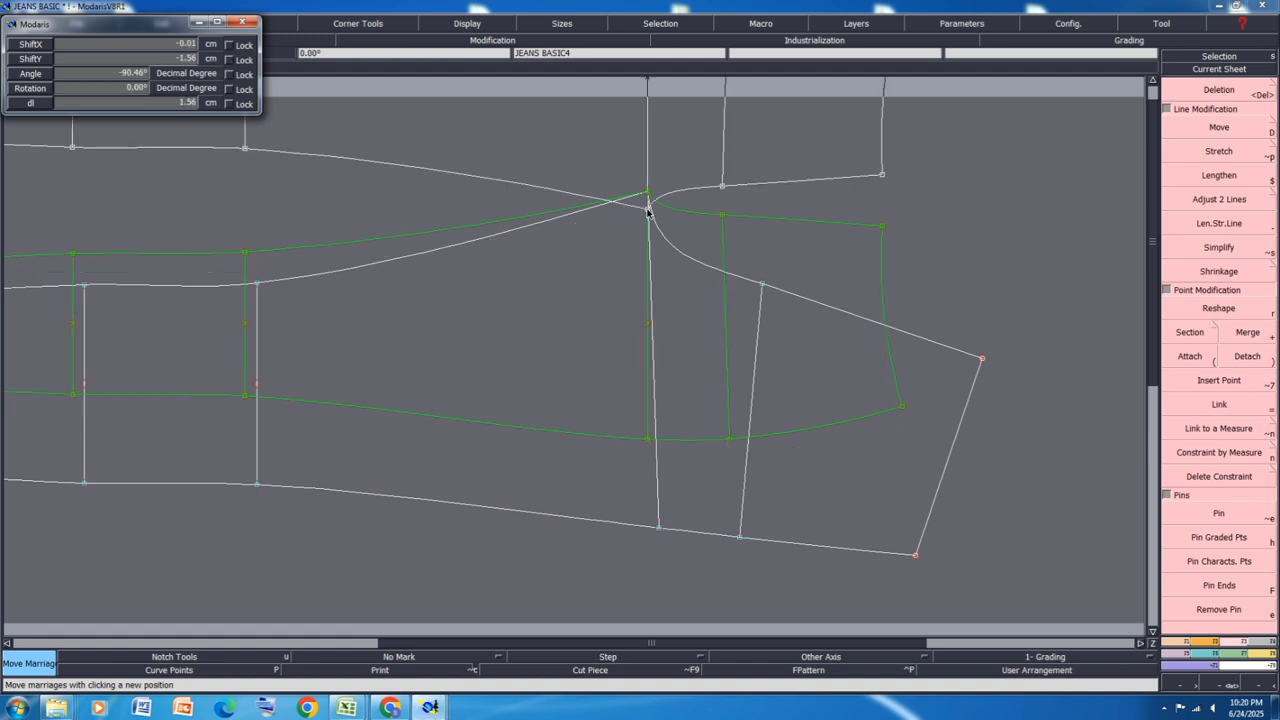
click(651, 199)
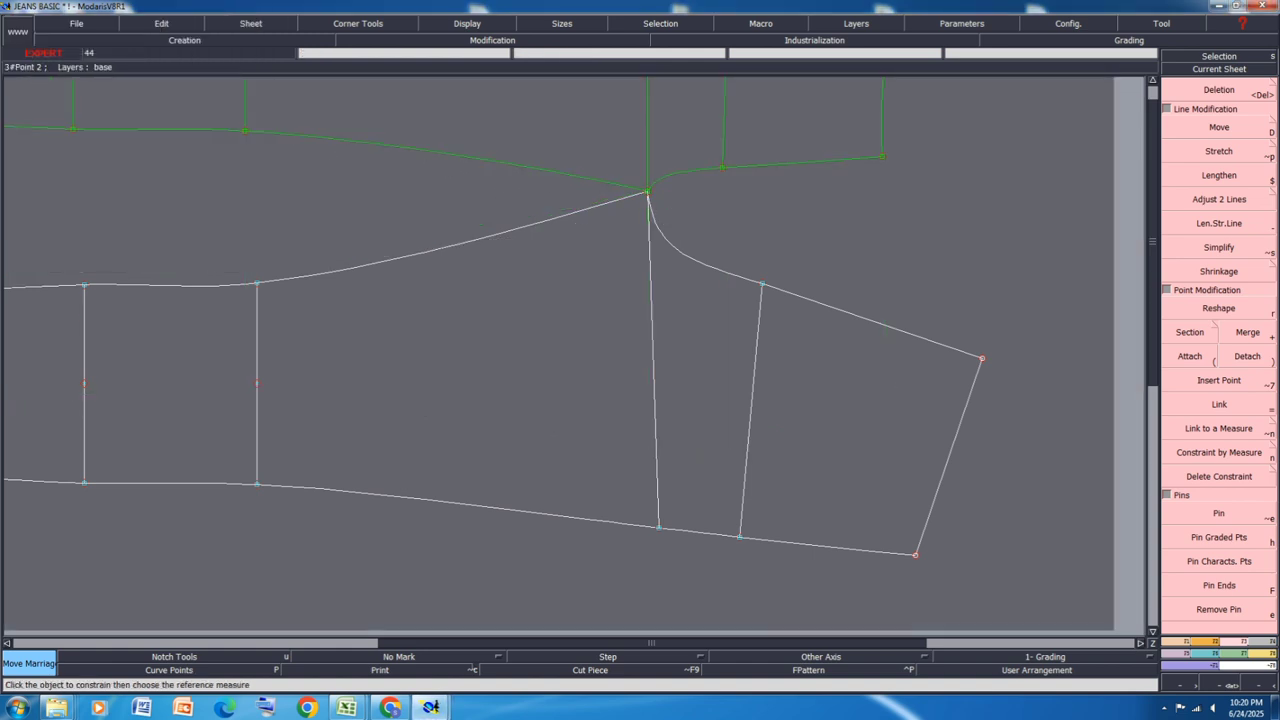
Step: Pivot the married JEANS BASIC piece about the crotch point to check the joined inseams and crotch curves, and undo the rotation
click(1260, 652)
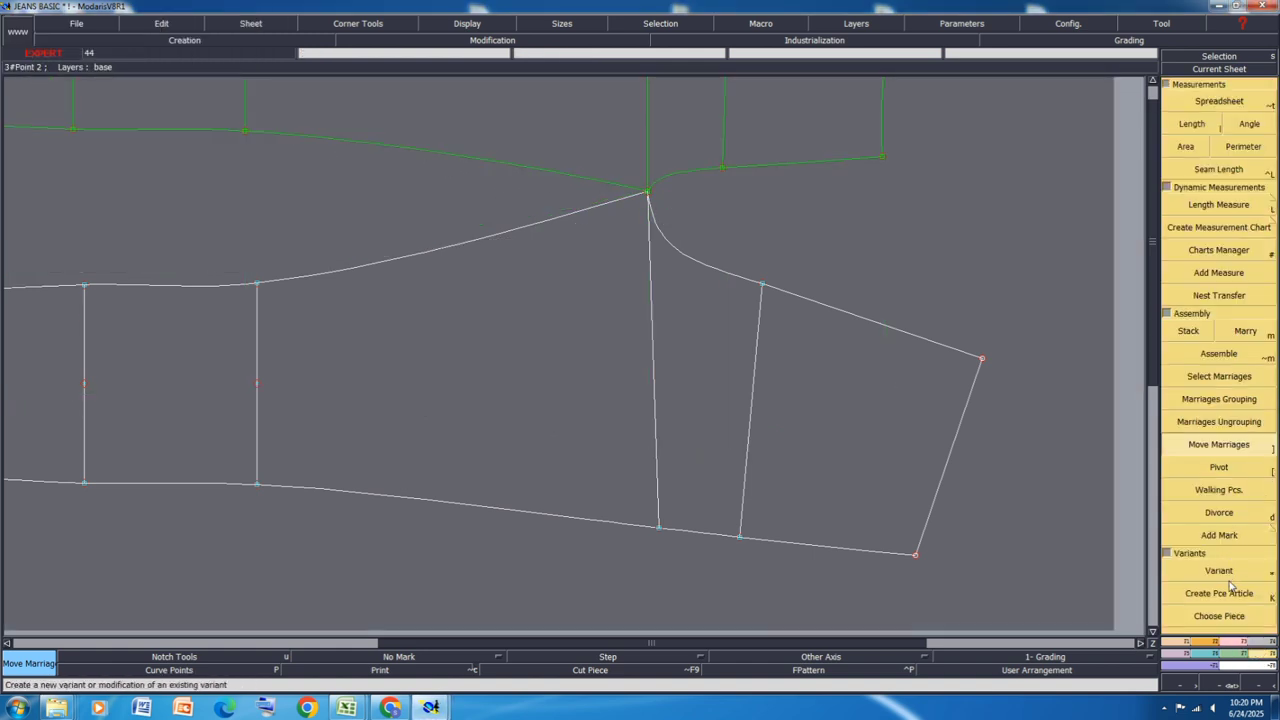
click(1232, 468)
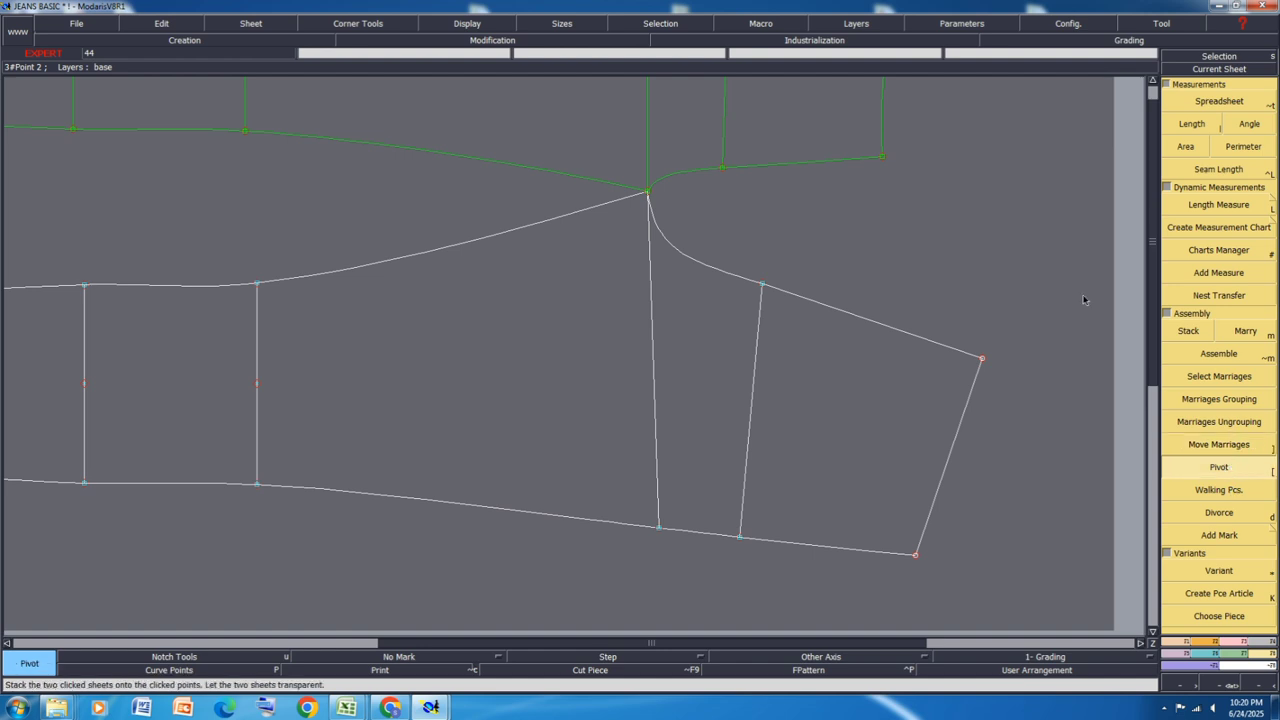
click(531, 170)
click(663, 229)
scroll(684, 184, up, 2)
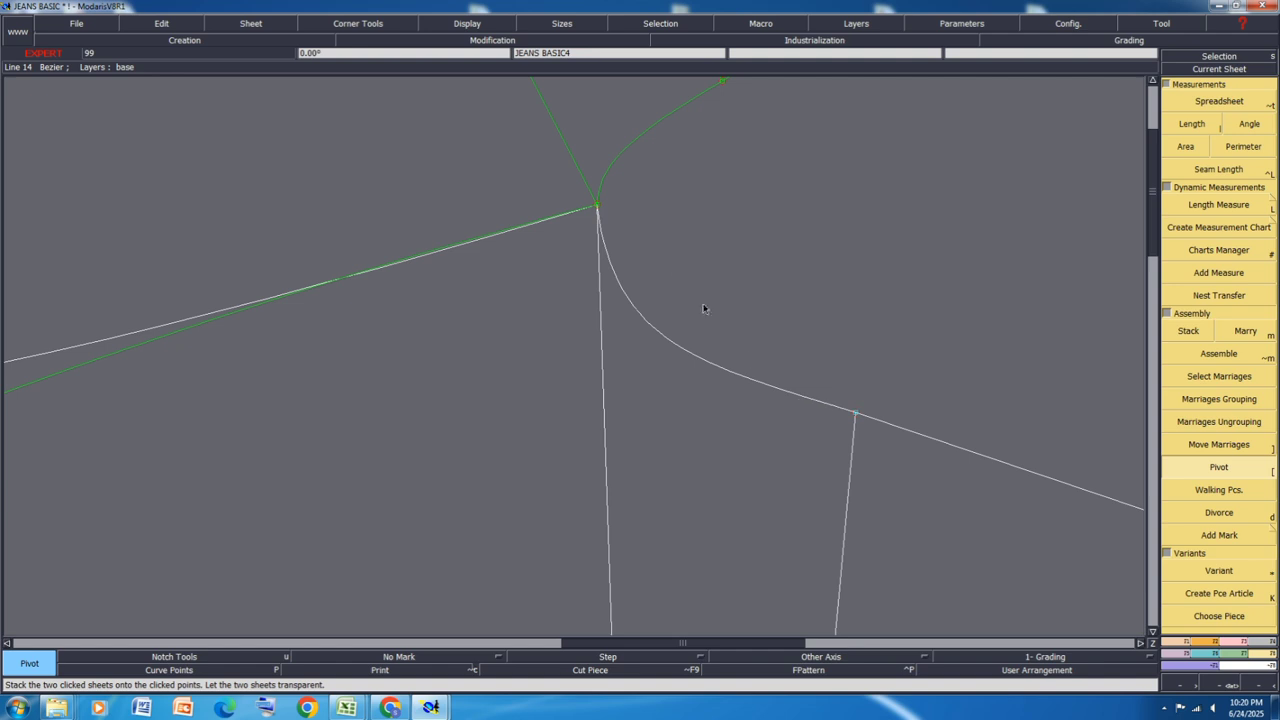
scroll(610, 205, down, 4)
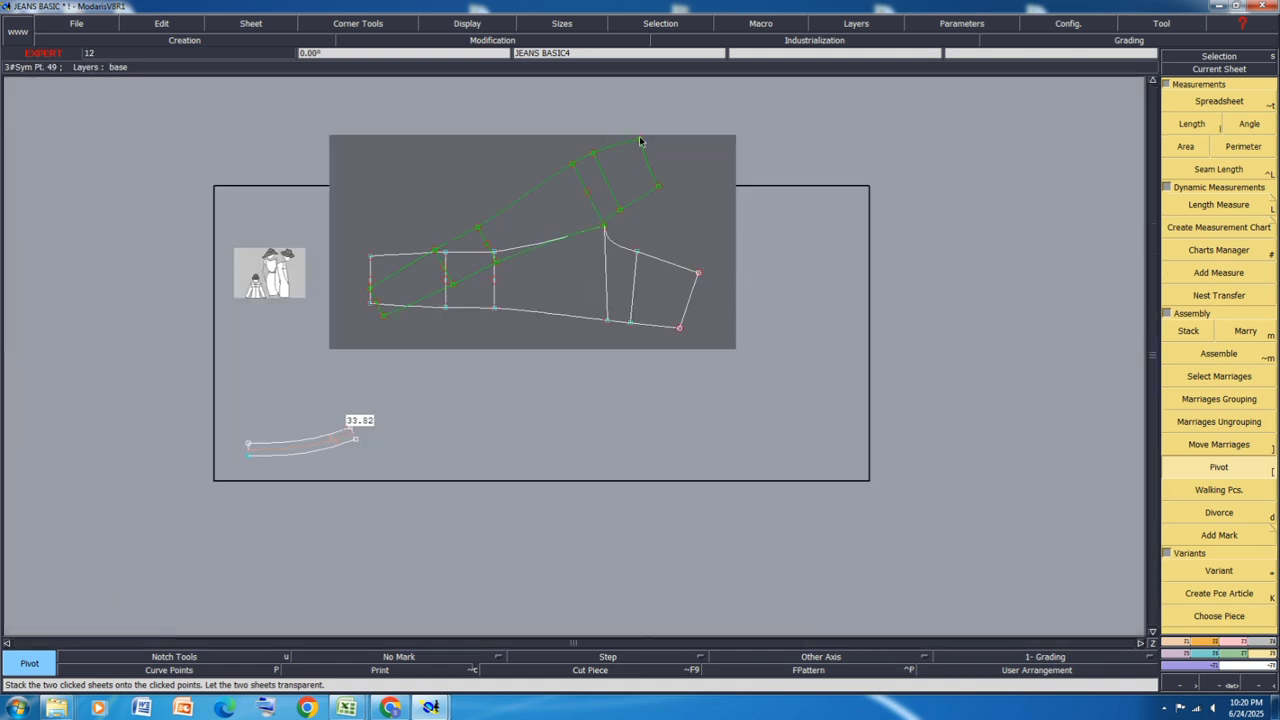
key(ctrl+z)
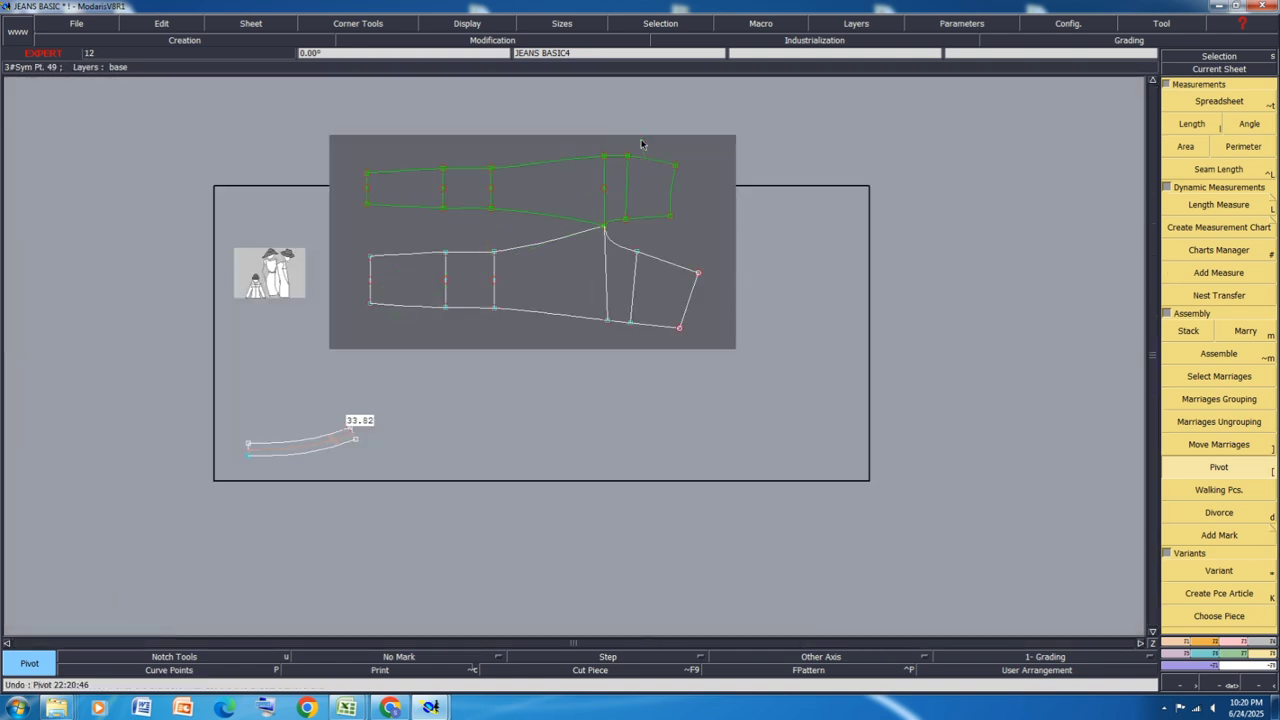
Step: Move the married JEANS BASIC piece so its side-seam waist corner sits on the matching corner of JEANS BASIC4
key(bracketright)
click(676, 165)
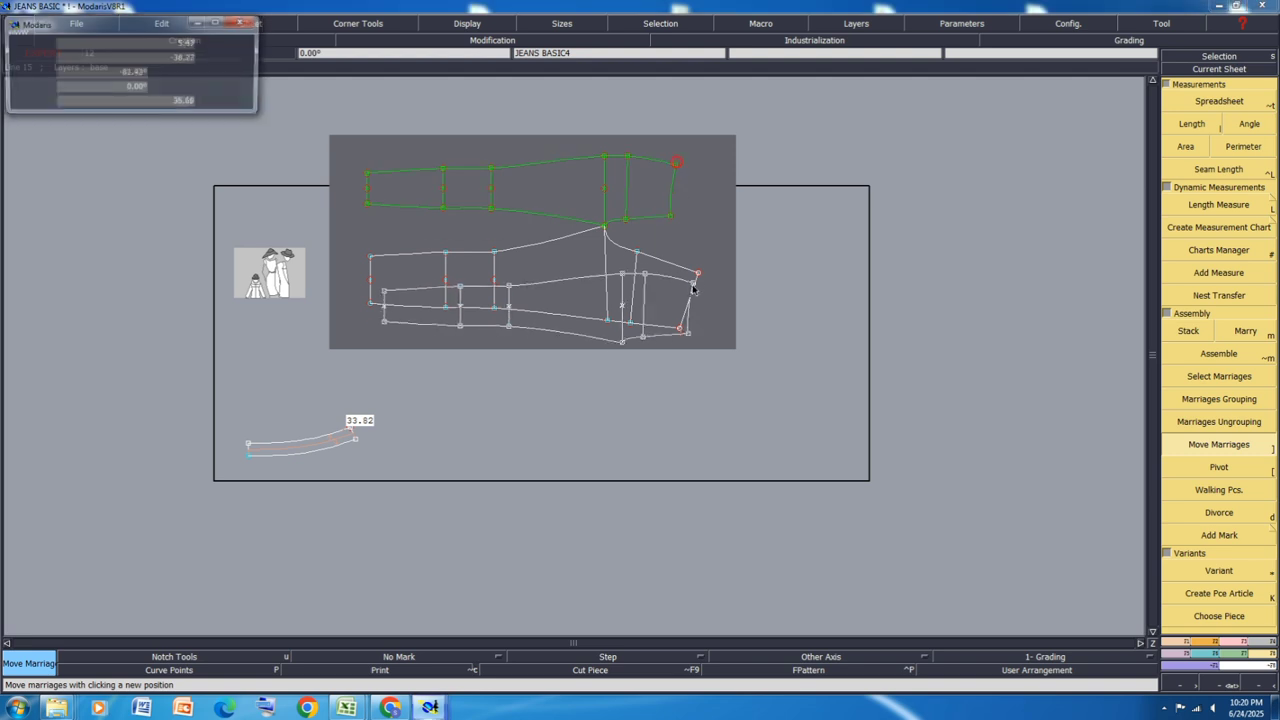
click(680, 330)
scroll(685, 343, up, 3)
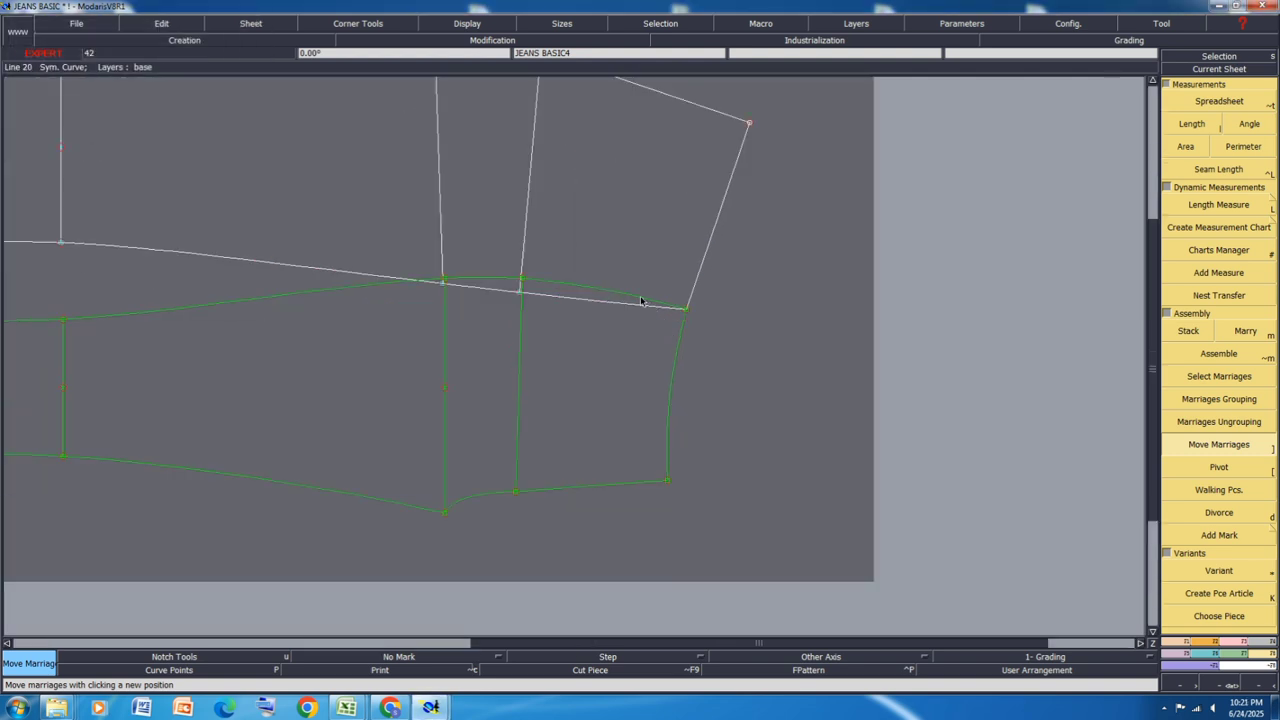
Step: Pivot the married piece about the shared waist corner to compare the upper side seams, and divorce it from JEANS BASIC4
key(bracketleft)
click(641, 301)
click(726, 278)
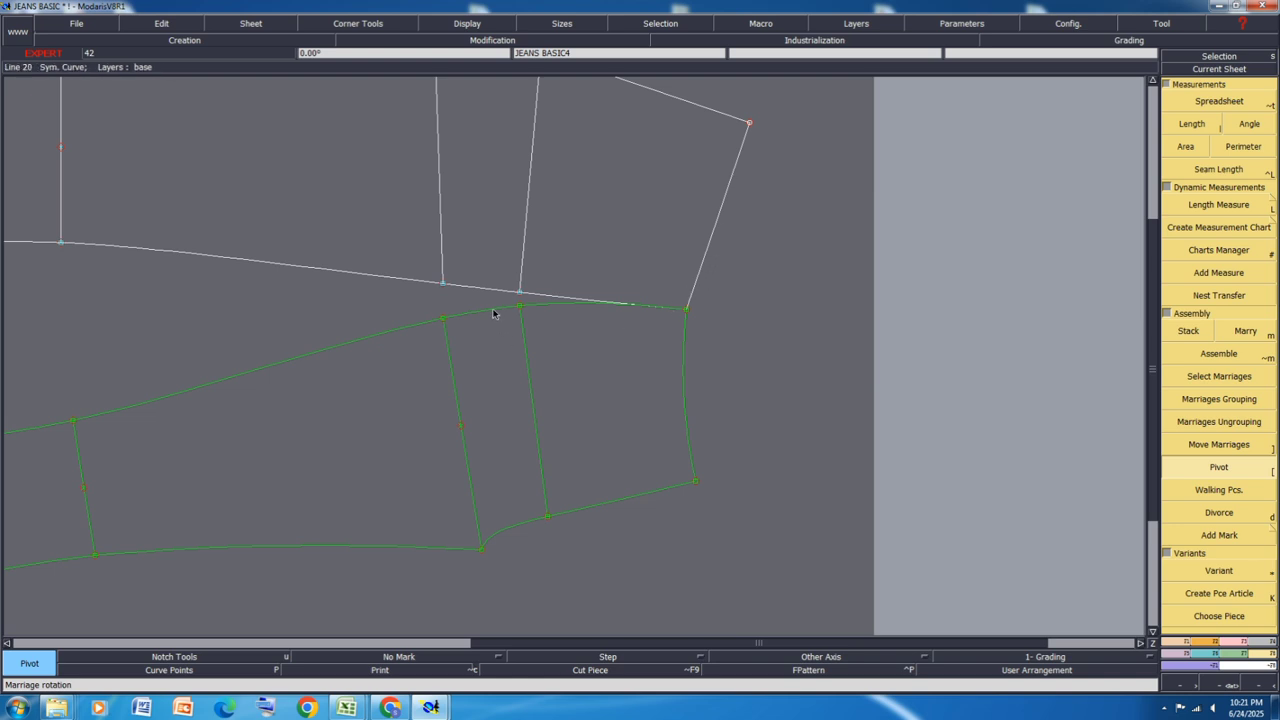
key(d)
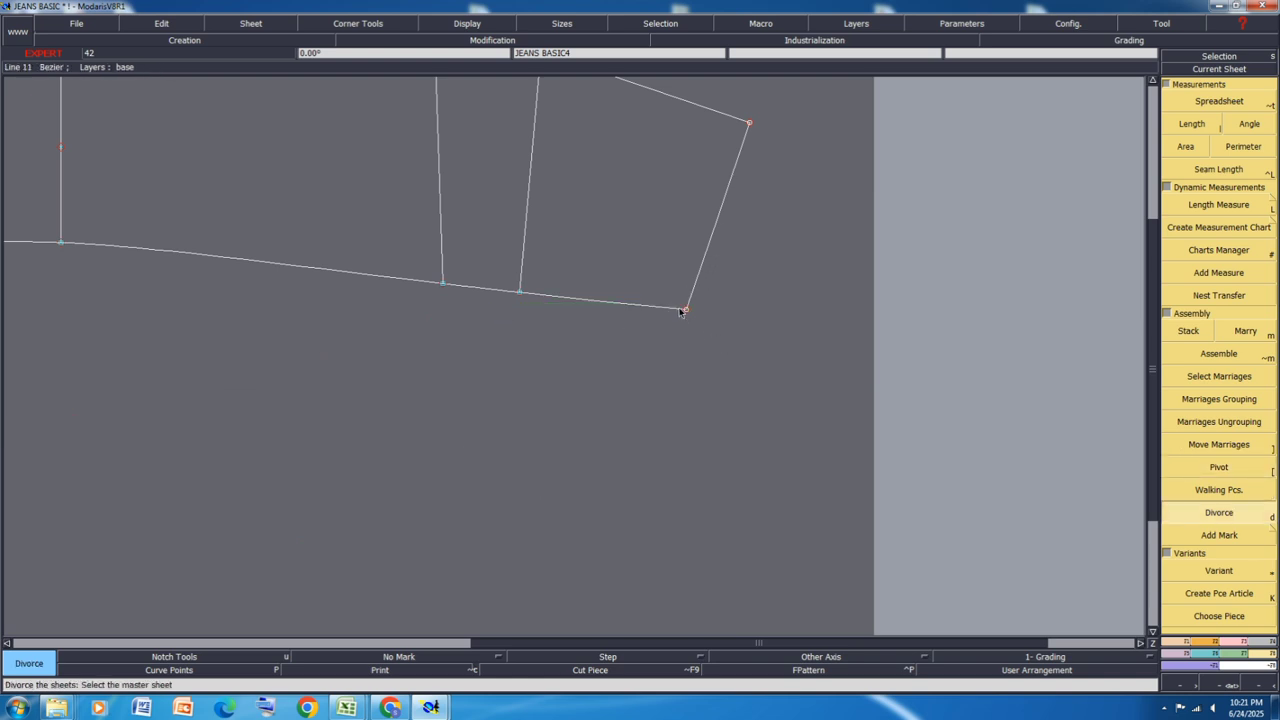
Step: Add a developed point on JEANS BASIC4's side seam, 2 cm from the waist corner
key(shift+d)
click(680, 308)
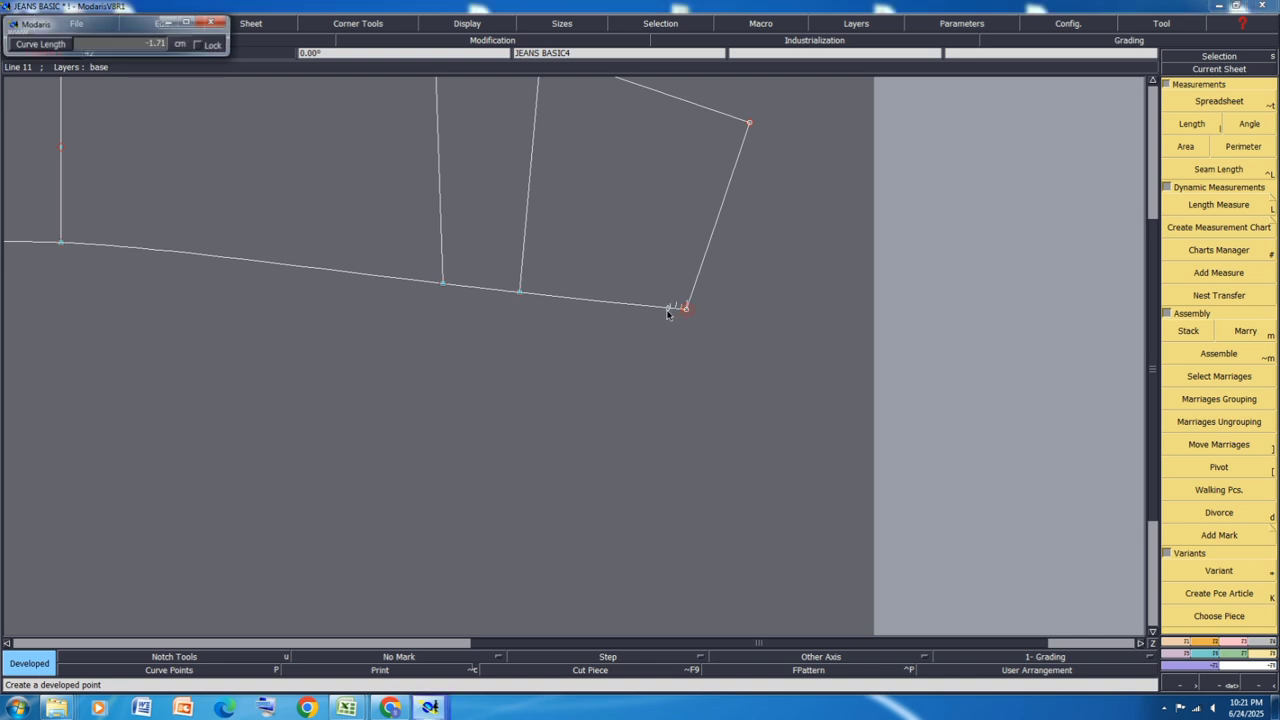
key(BackSpace)
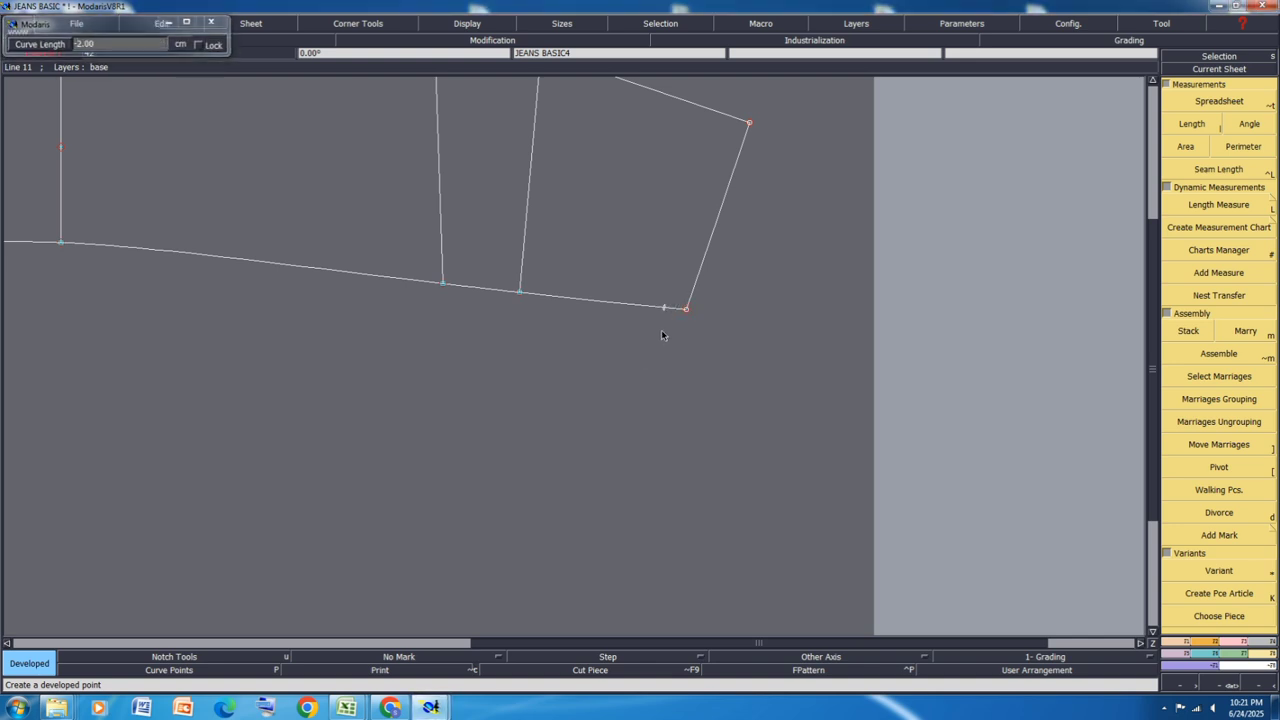
key(Return)
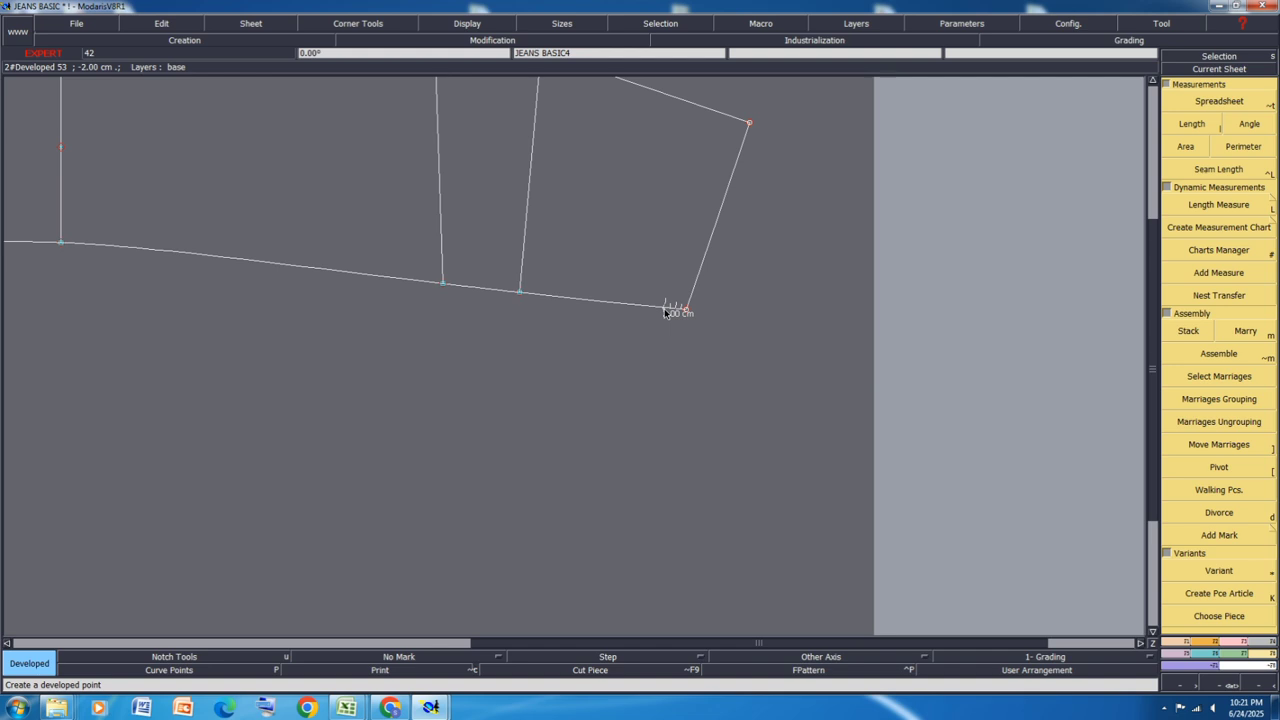
Step: Section JEANS BASIC4's side seam at the 2 cm point and detach the short waist-end segment there
click(665, 312)
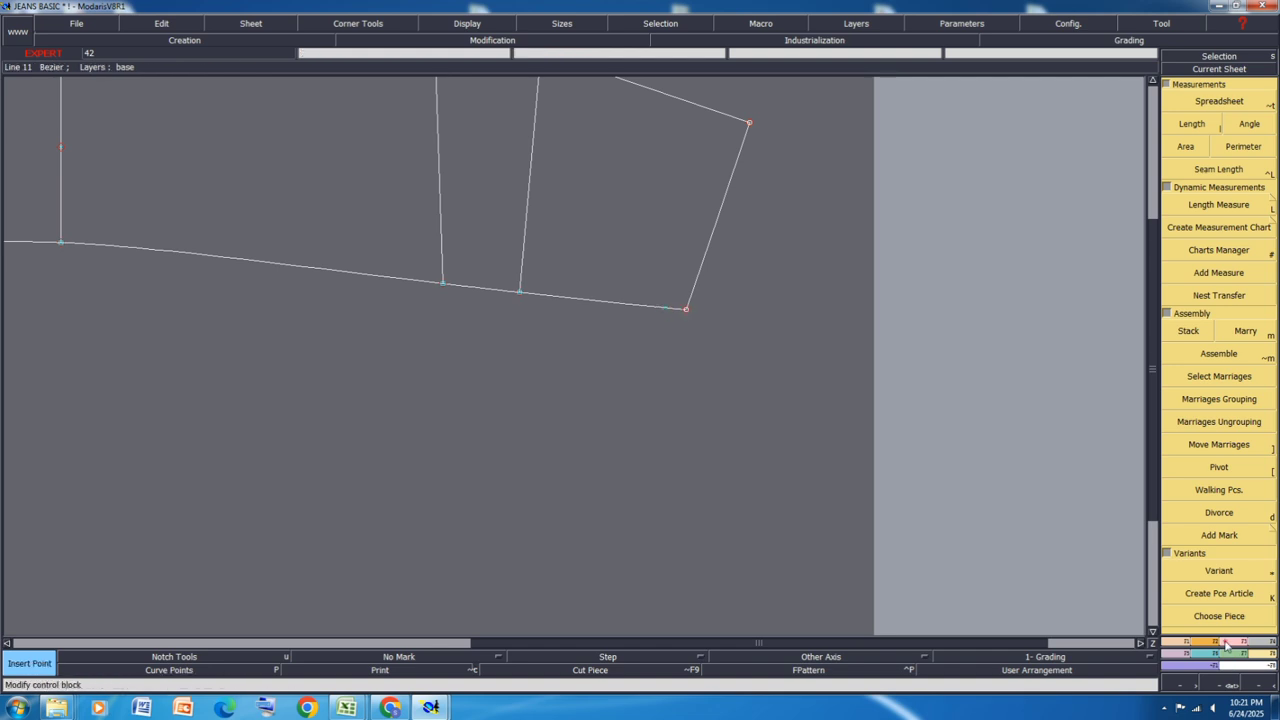
click(1226, 644)
click(1189, 332)
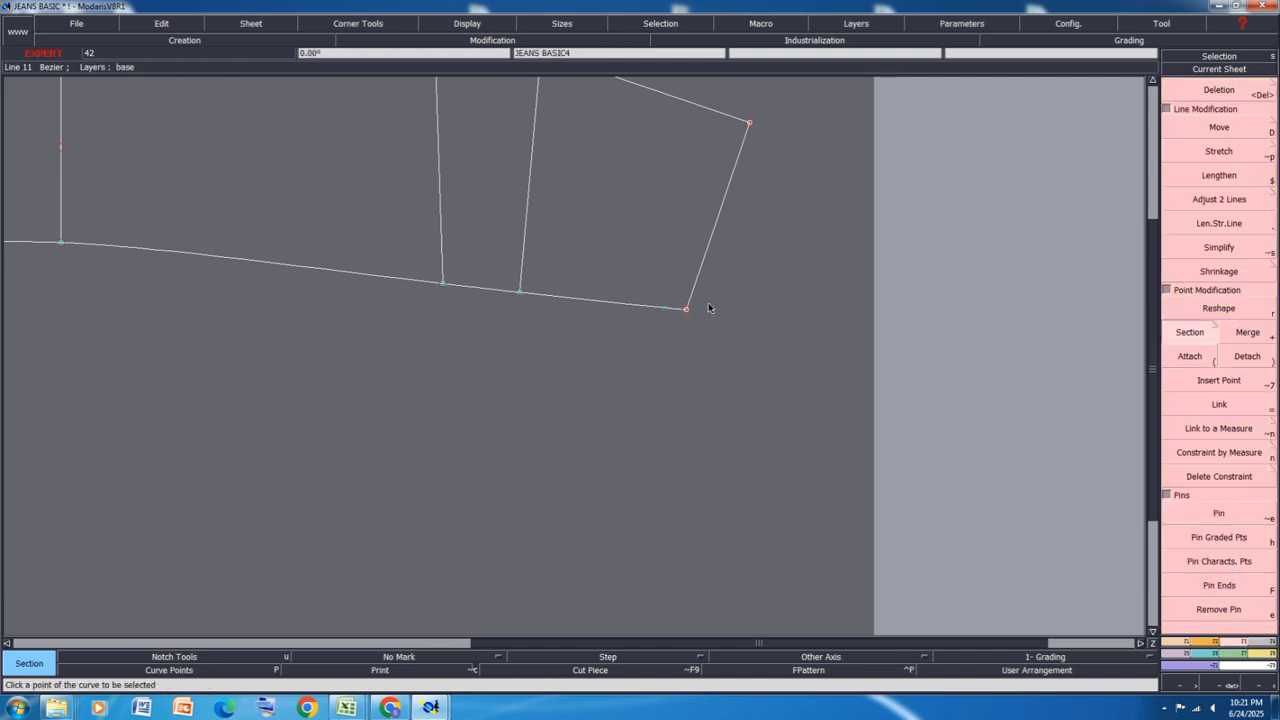
click(666, 308)
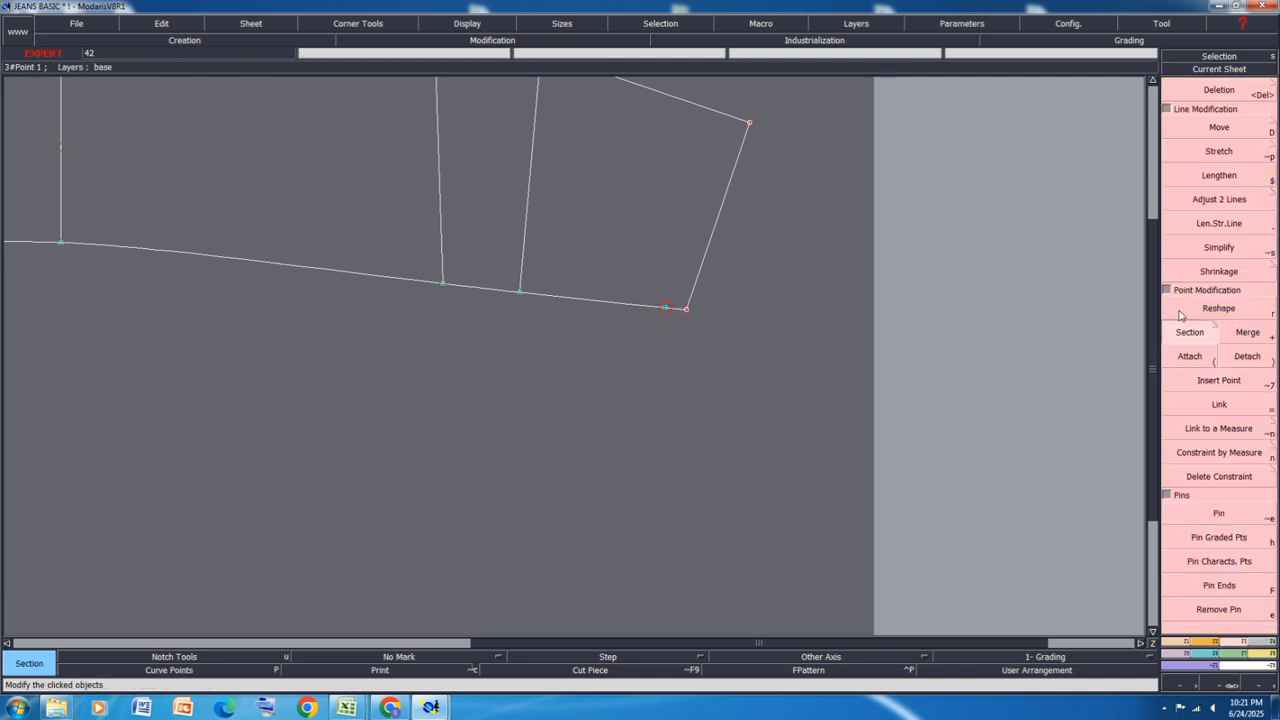
click(1244, 360)
click(677, 284)
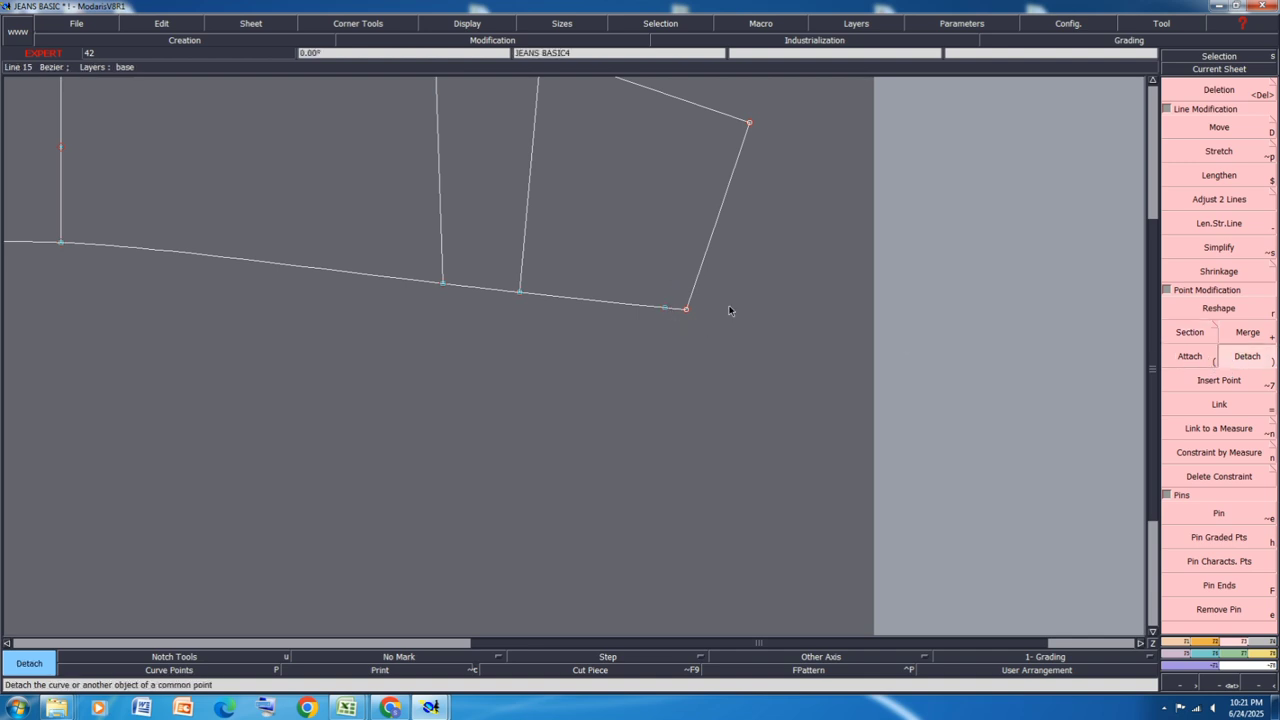
Step: Move the side-seam waist corner of JEANS BASIC4 by 1.20 cm in X and 0 in Y
click(1212, 132)
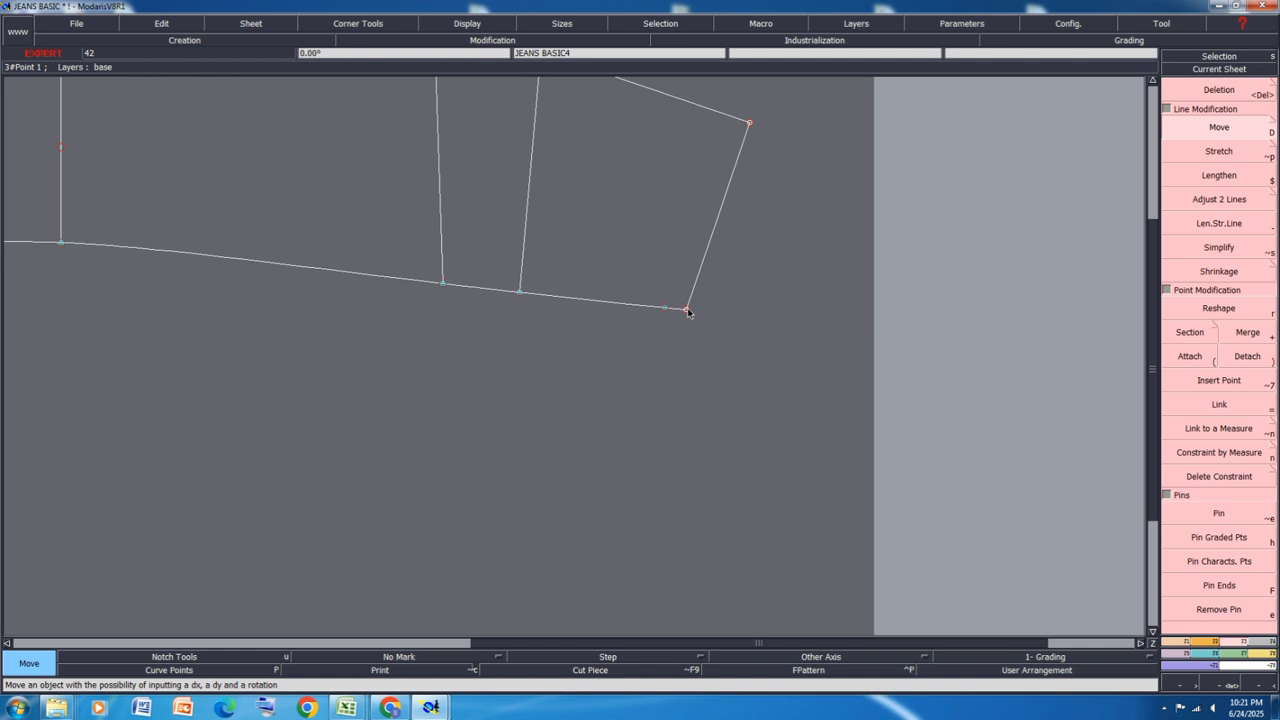
click(687, 311)
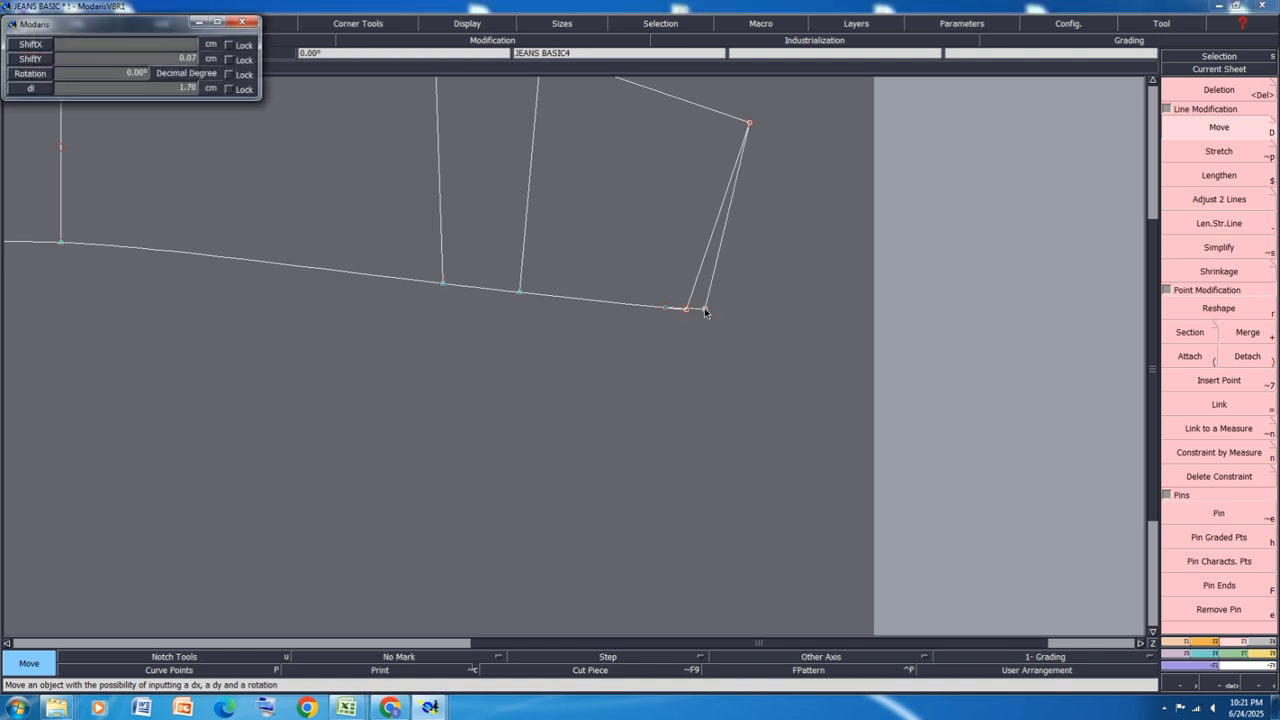
text(1.2)
key(Tab)
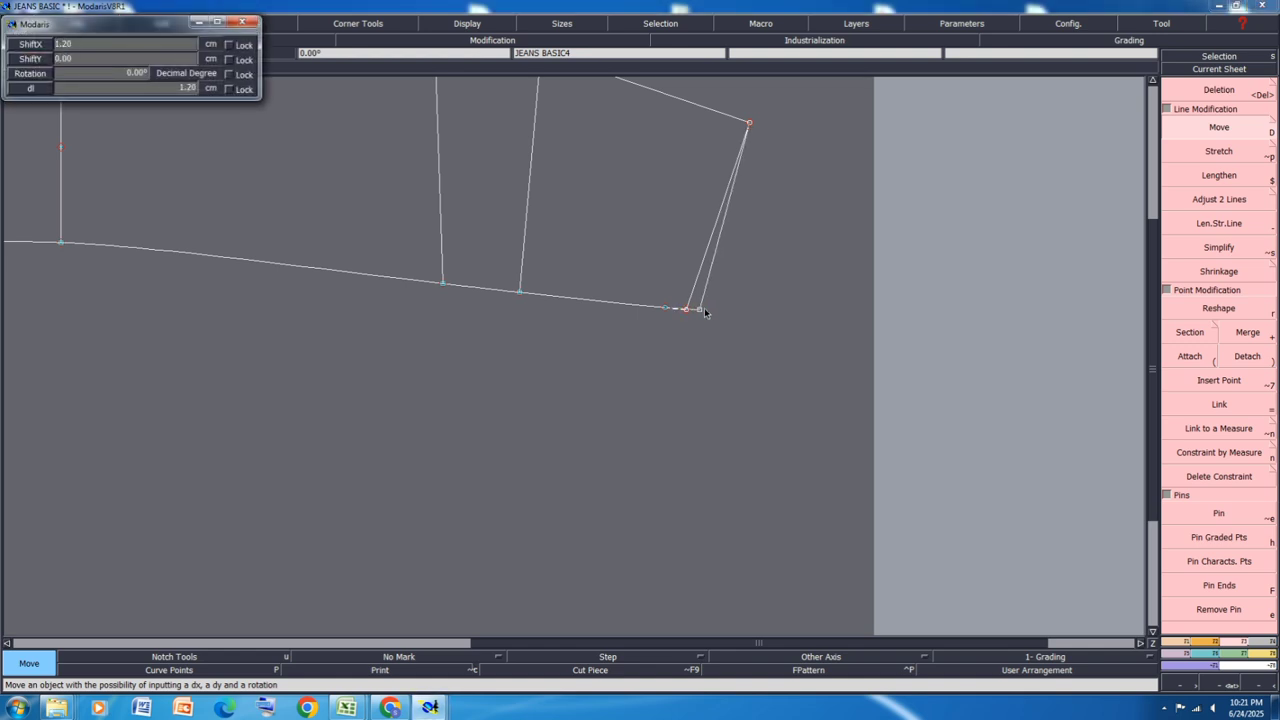
key(Return)
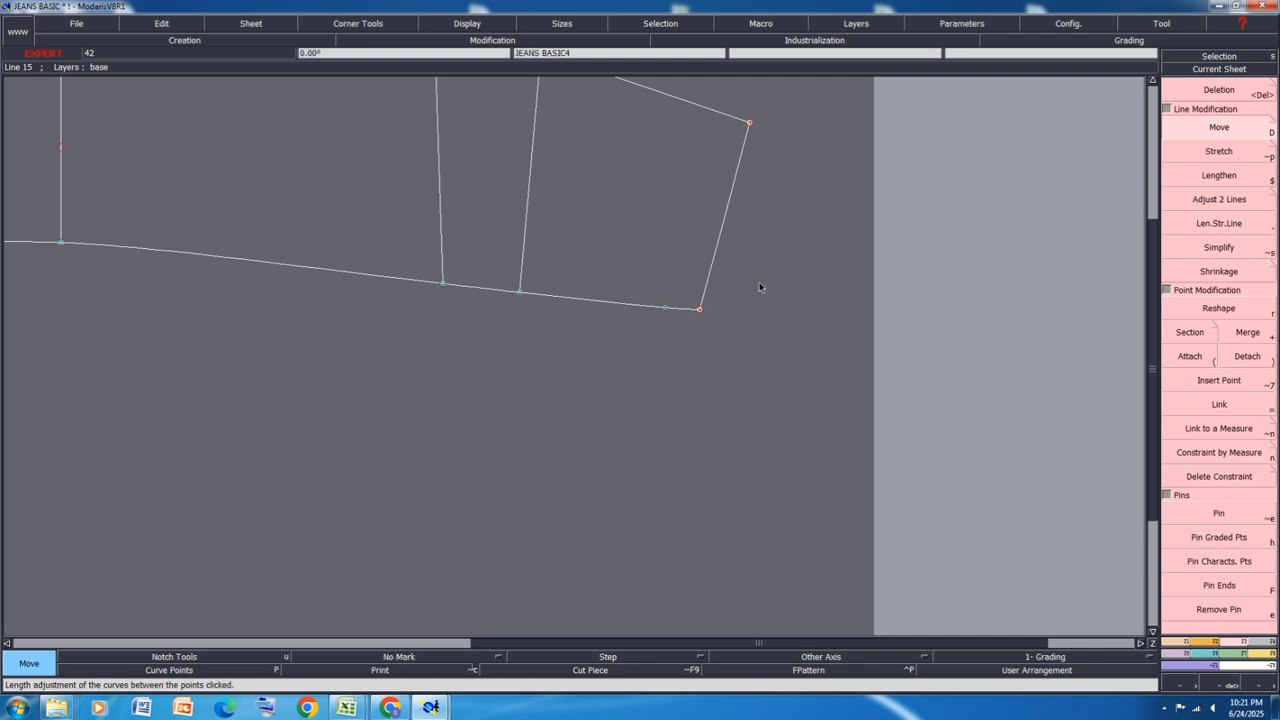
Step: Move the open end of the detached side-seam segment outward by 1.2 cm in X
click(671, 310)
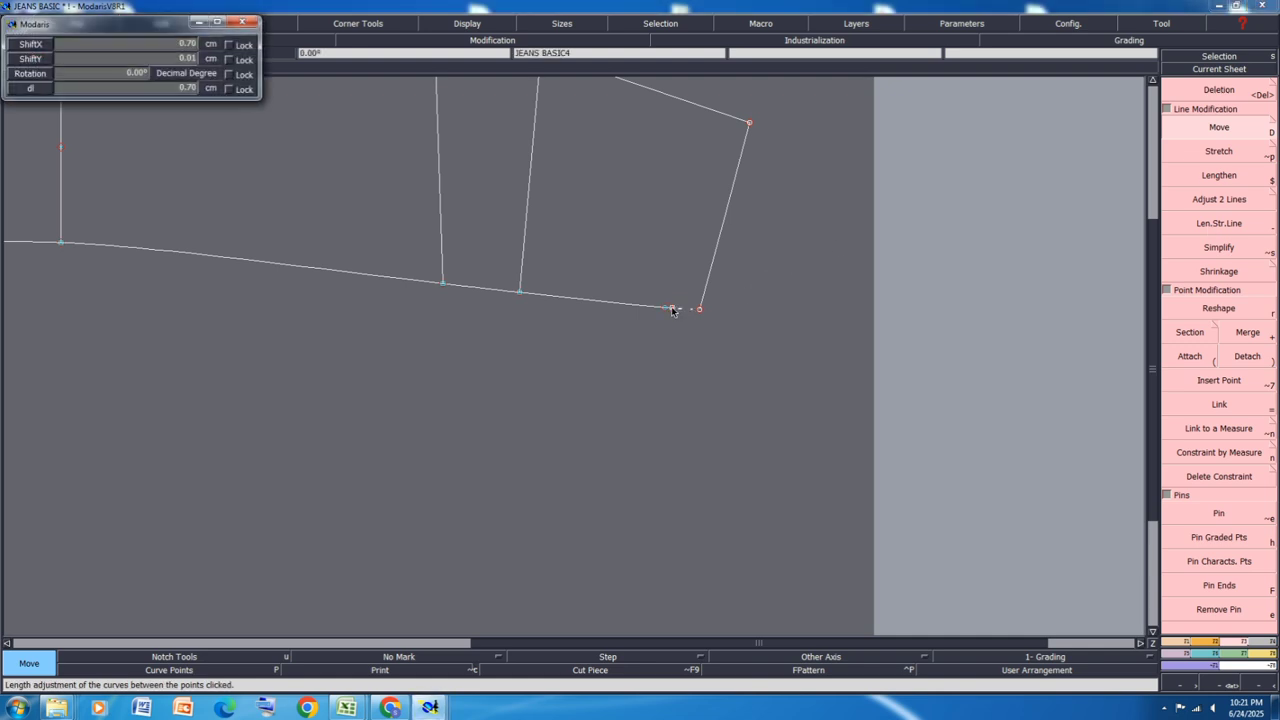
text(1.2)
key(Tab)
key(Return)
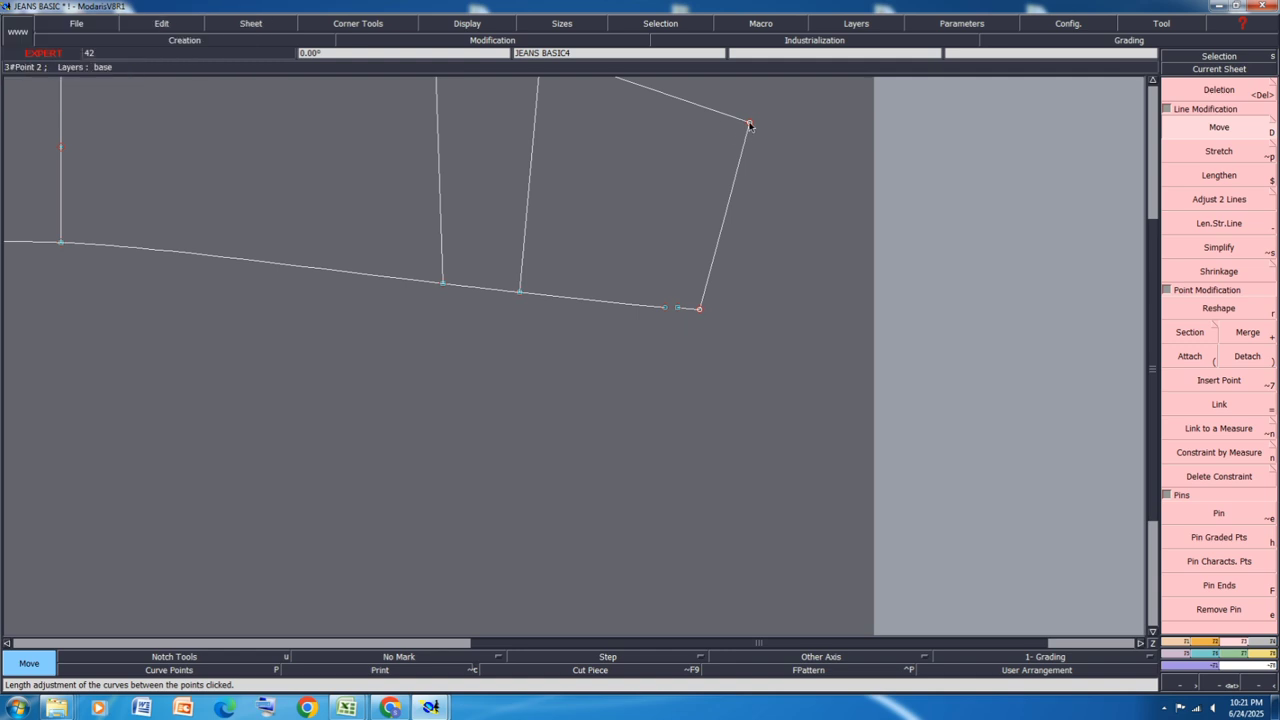
Step: Add a developed point on the centre-back seam, 5 cm from its waist corner
key(ctrl+d)
click(705, 110)
key(BackSpace)
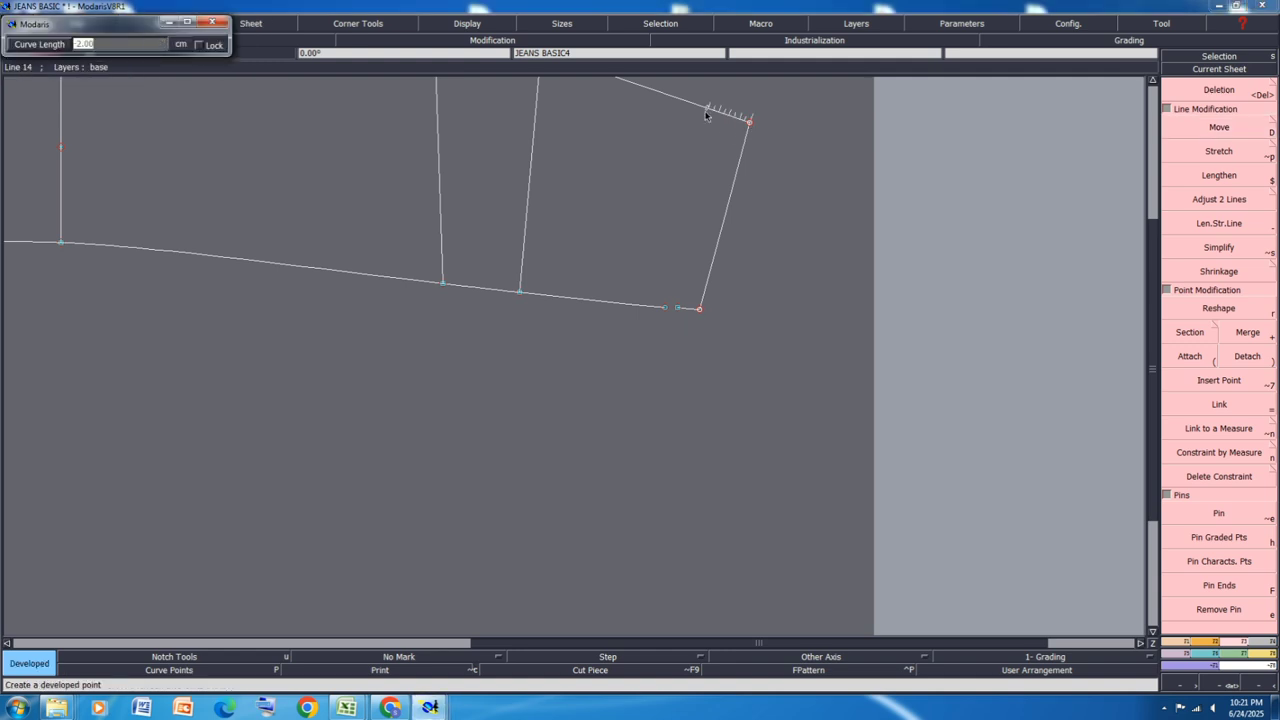
key(Return)
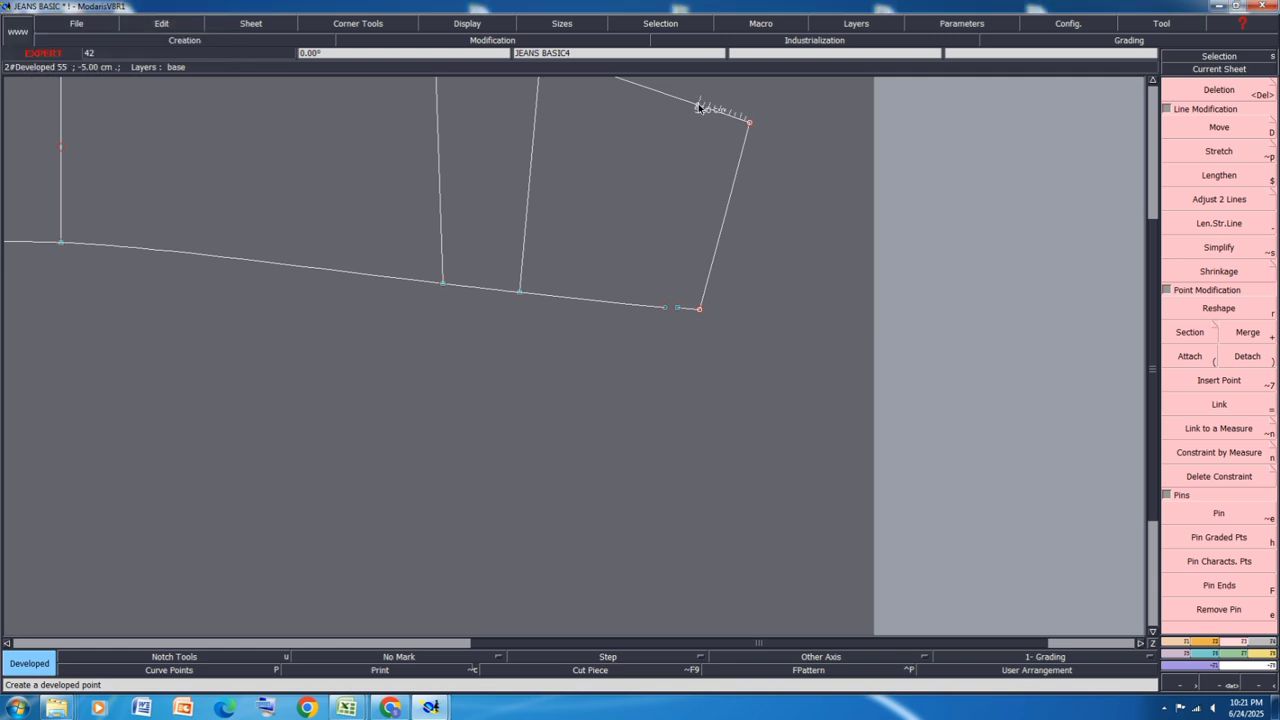
Step: Draw two Bezier lines from the 5 cm centre-back point to both open ends of the split side seam
click(1178, 642)
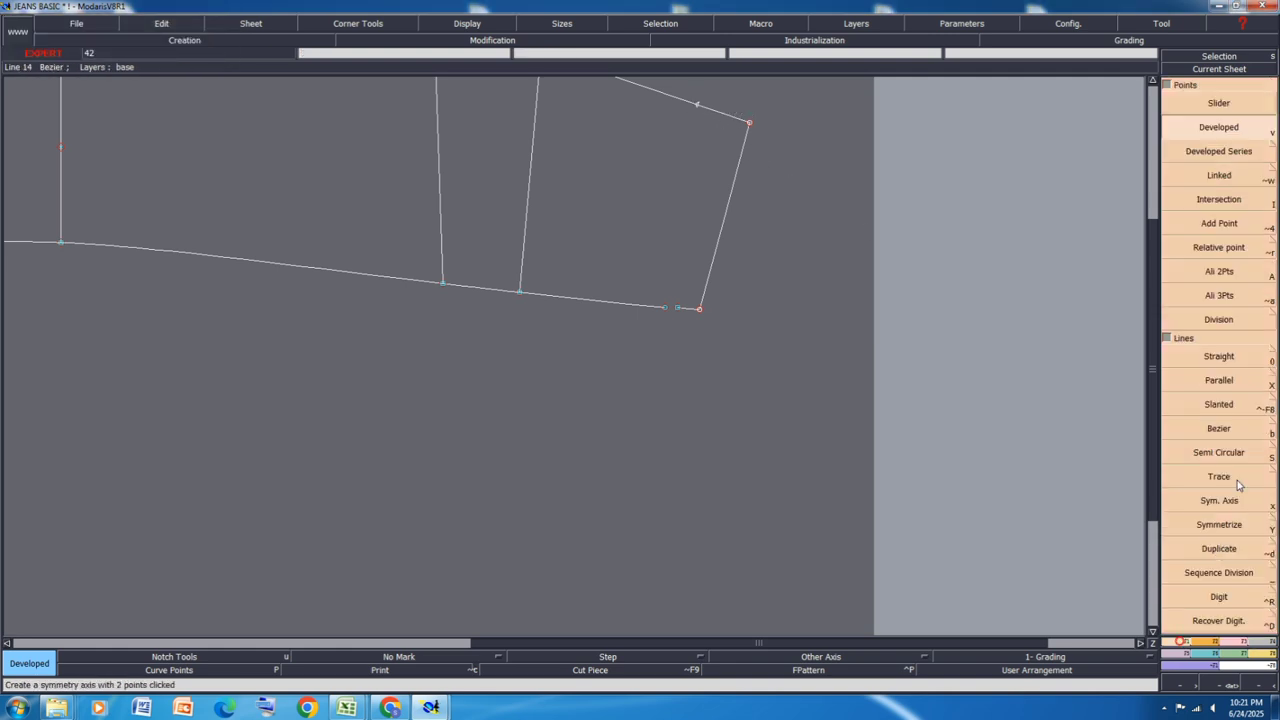
click(1219, 428)
click(698, 104)
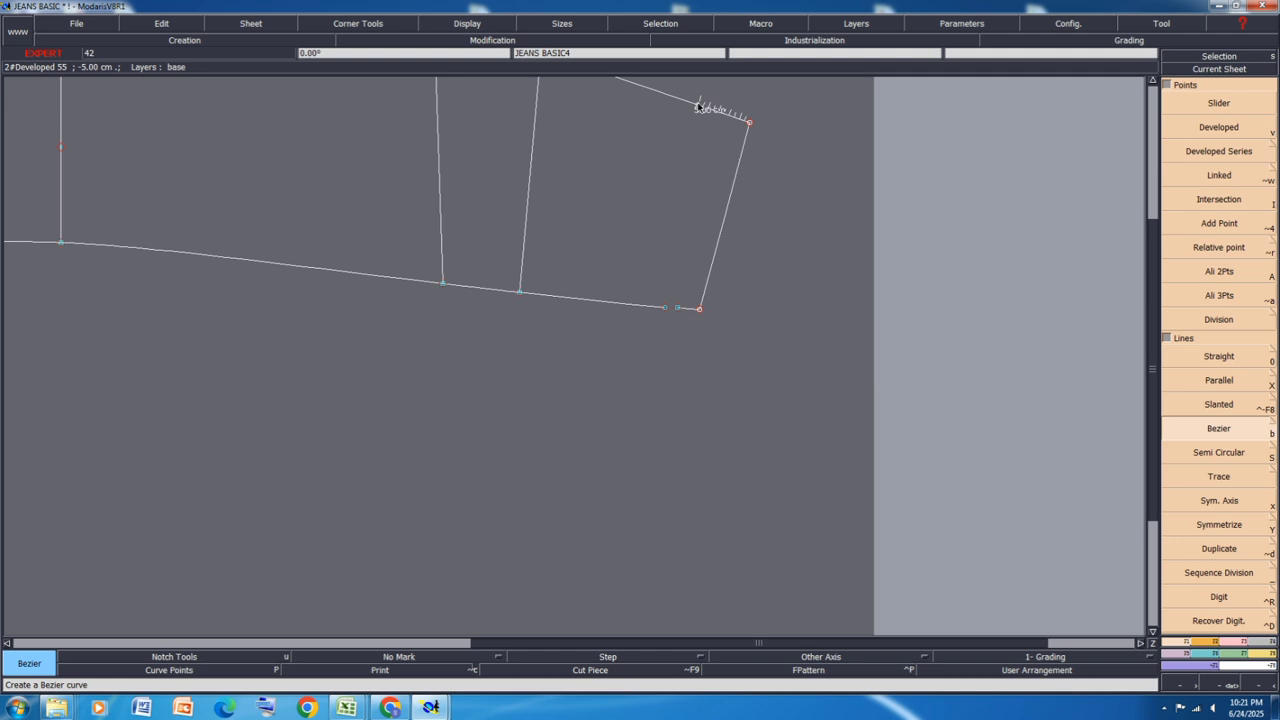
click(663, 308)
scroll(645, 235, up, 2)
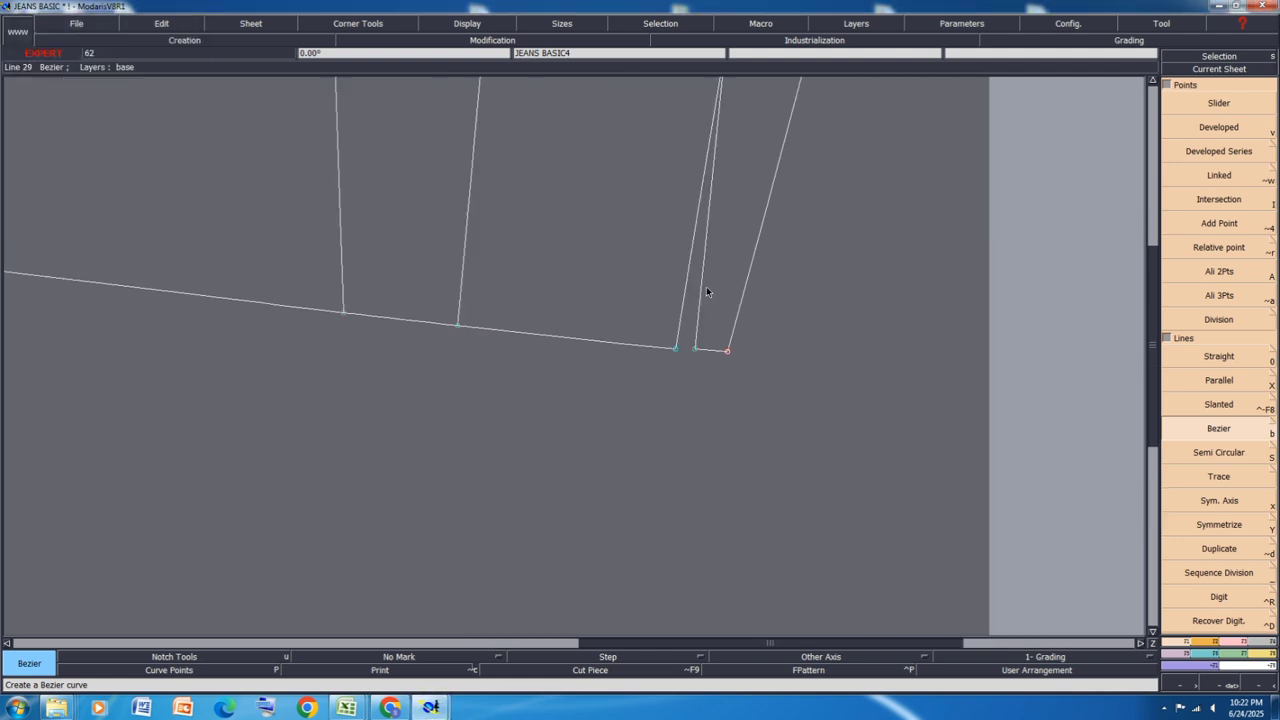
scroll(706, 290, down, 2)
scroll(749, 223, up, 2)
Step: Display the curve handles and reshape the waist-side Bezier line into a gentle curve that follows the other line near centre back
click(463, 24)
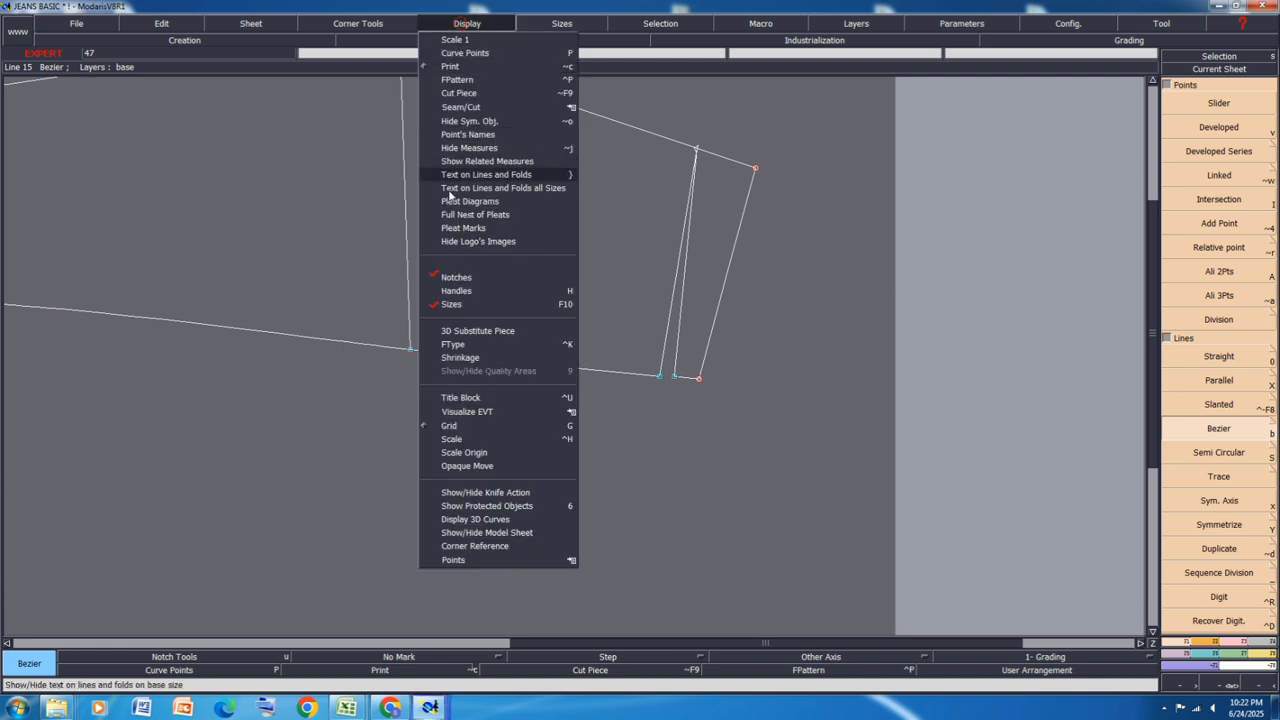
click(466, 286)
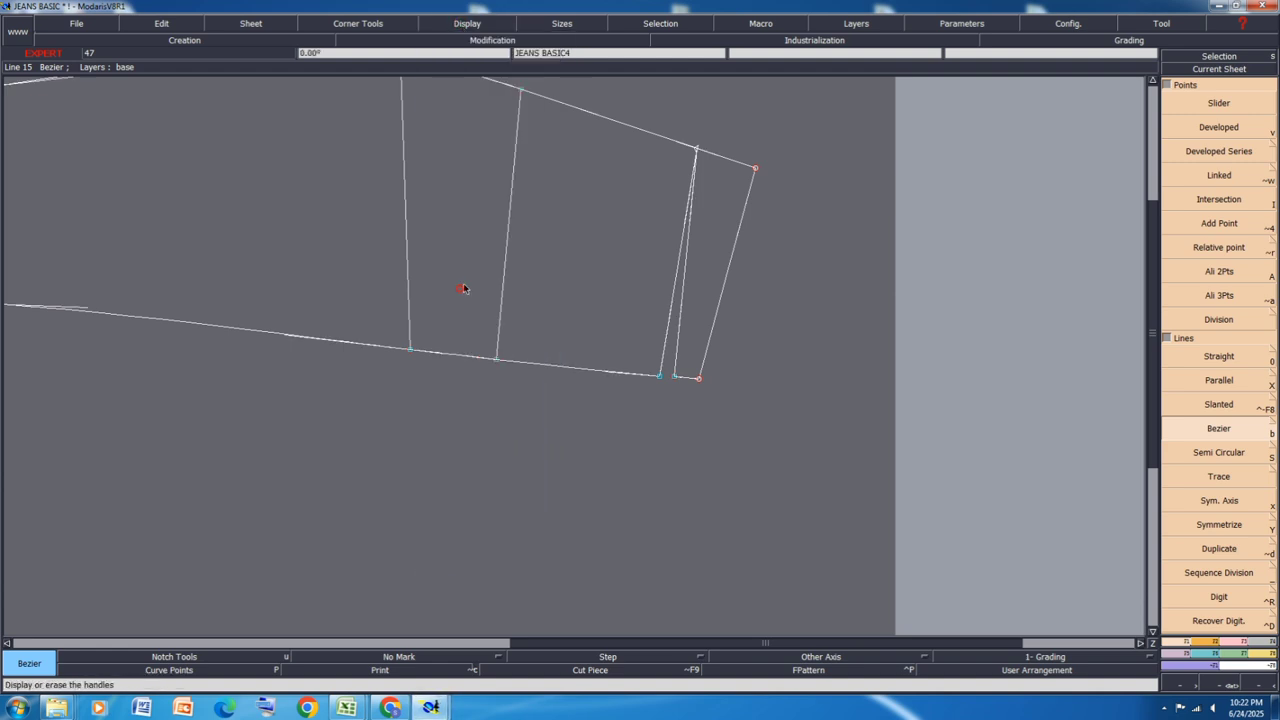
click(1238, 644)
click(1226, 308)
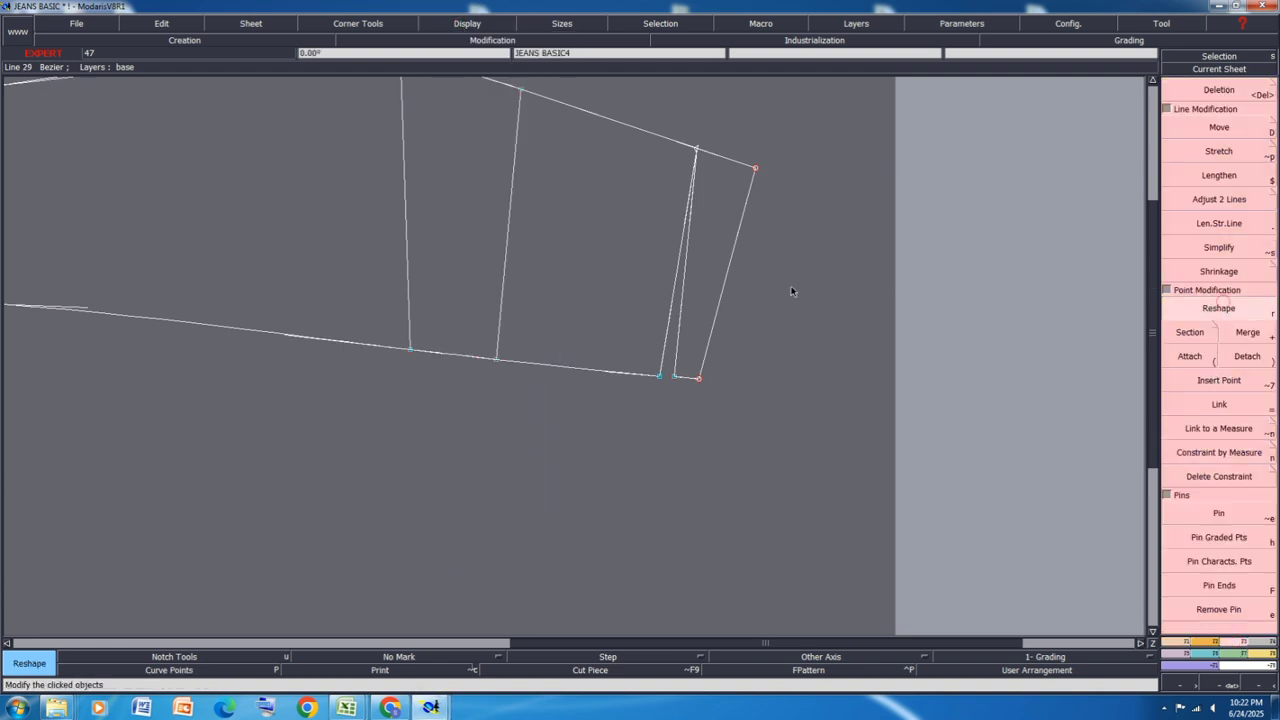
scroll(699, 247, up, 1)
click(688, 209)
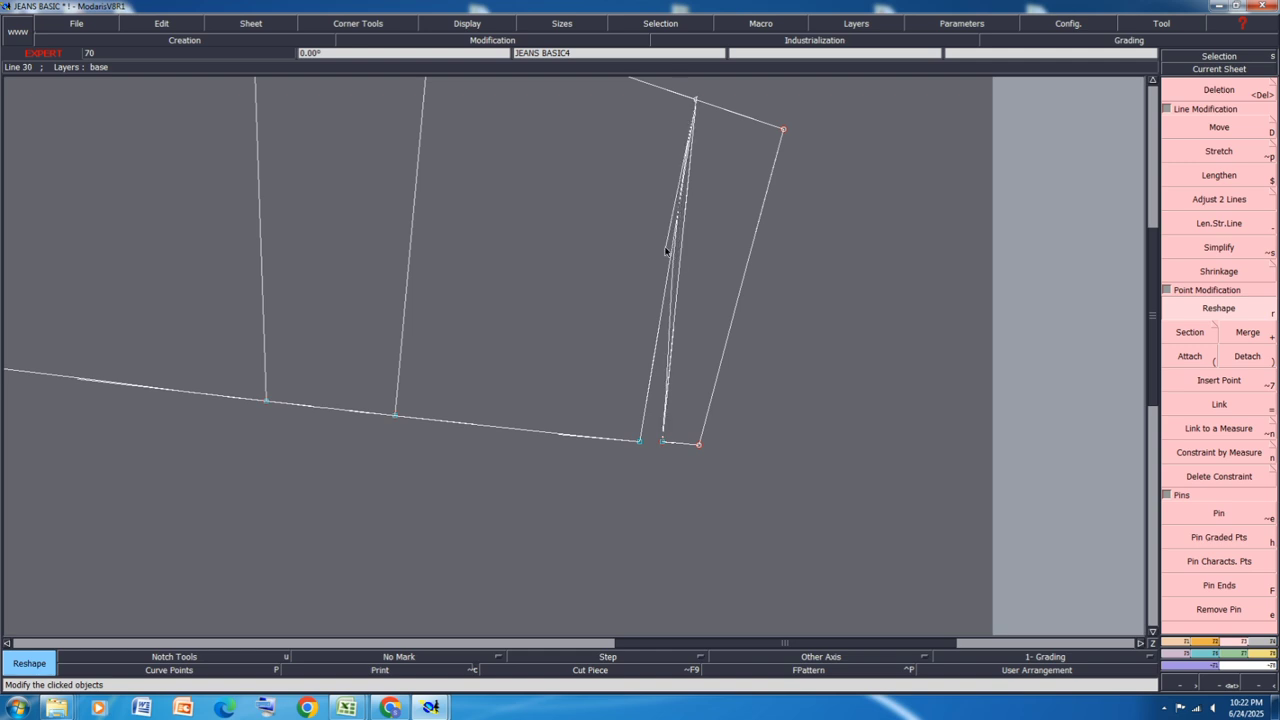
click(663, 249)
click(671, 336)
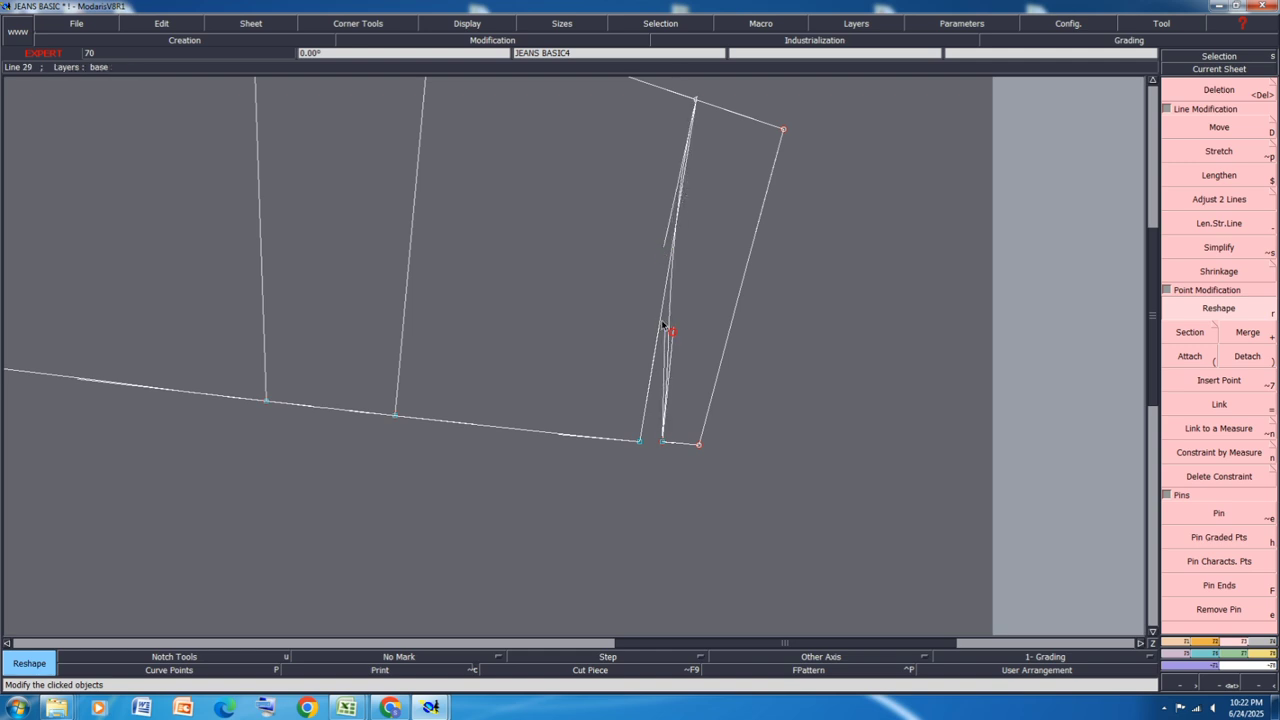
click(659, 289)
click(668, 242)
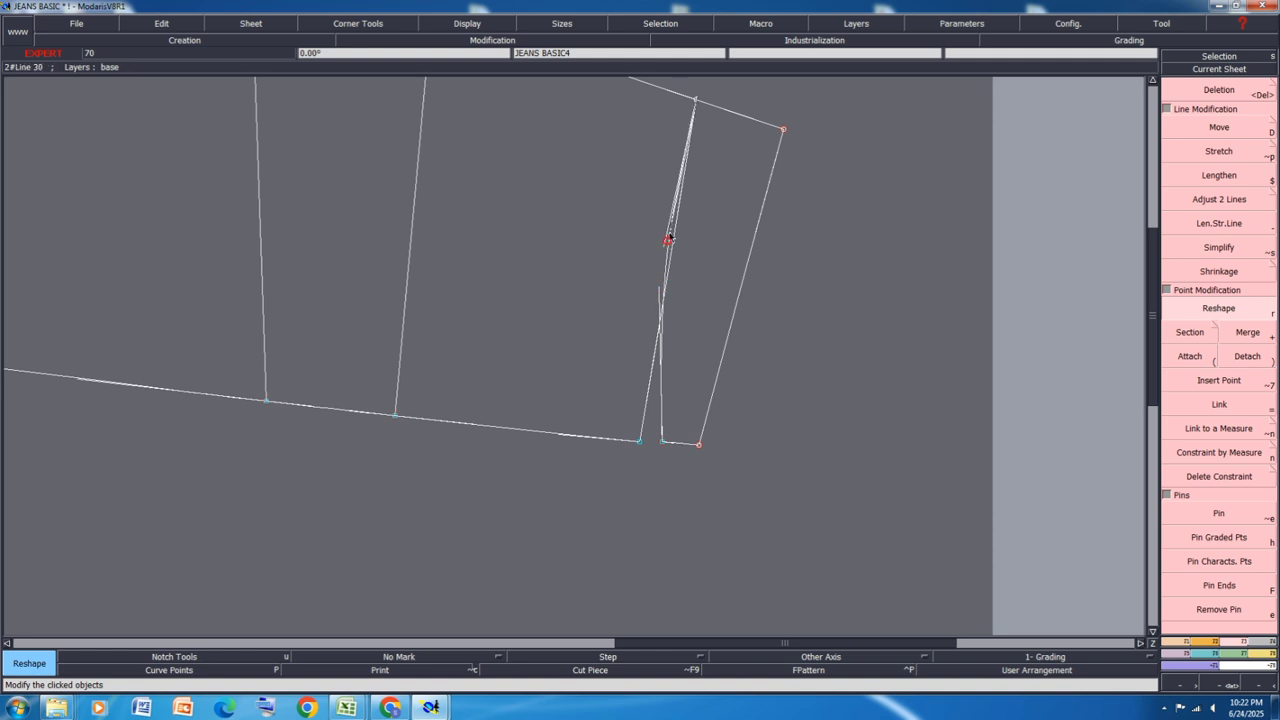
click(675, 229)
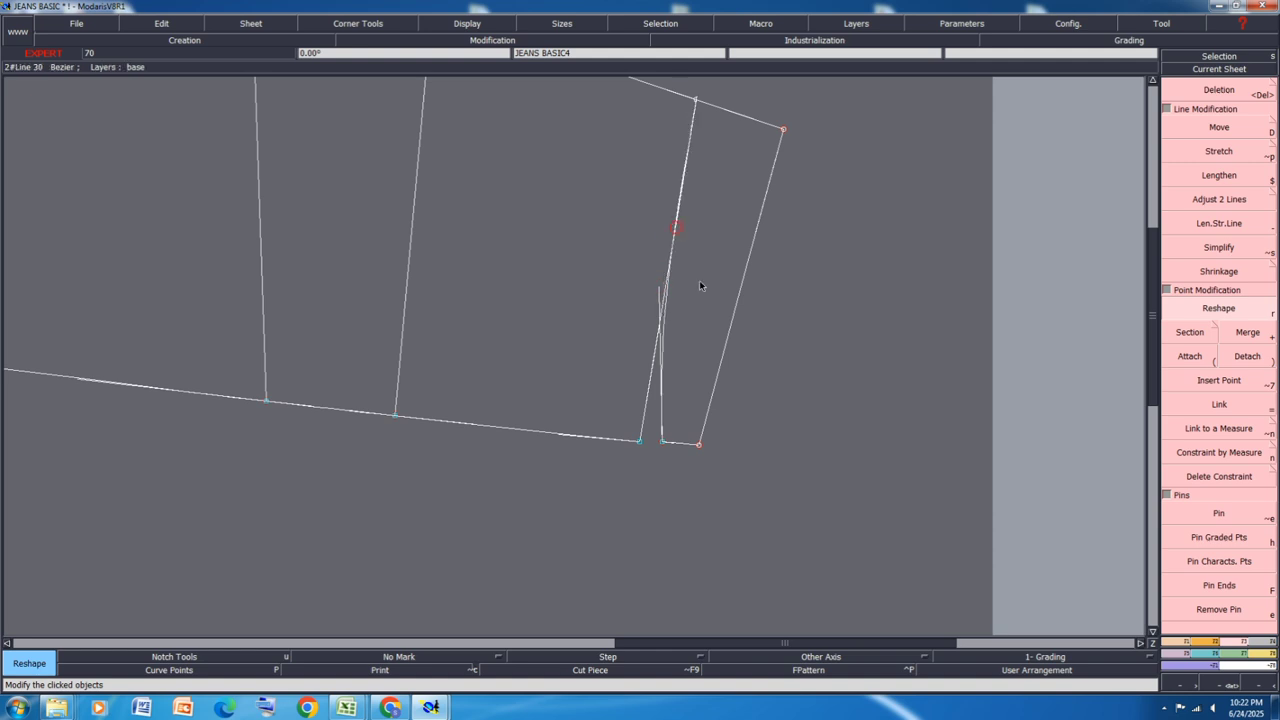
Step: Reshape the back piece's waistline into a gentle curve with its handles and fine-tune the handle of the split curve below it
click(768, 206)
click(749, 215)
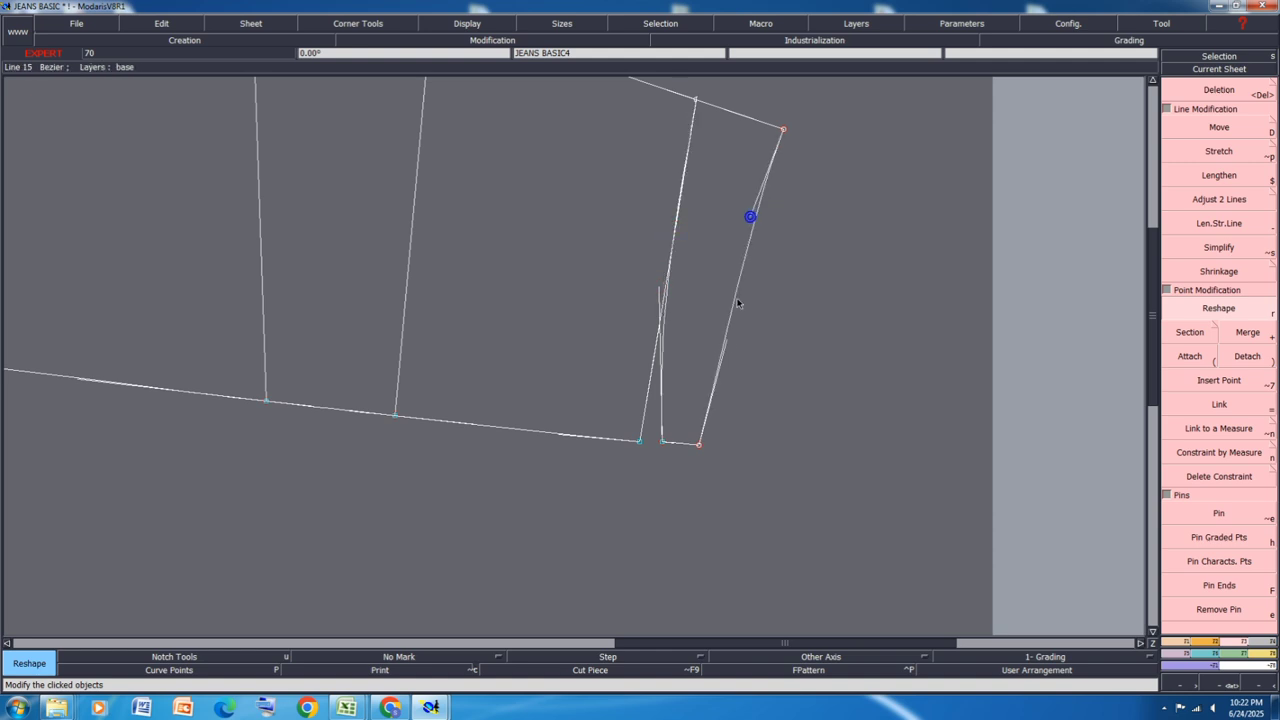
click(720, 331)
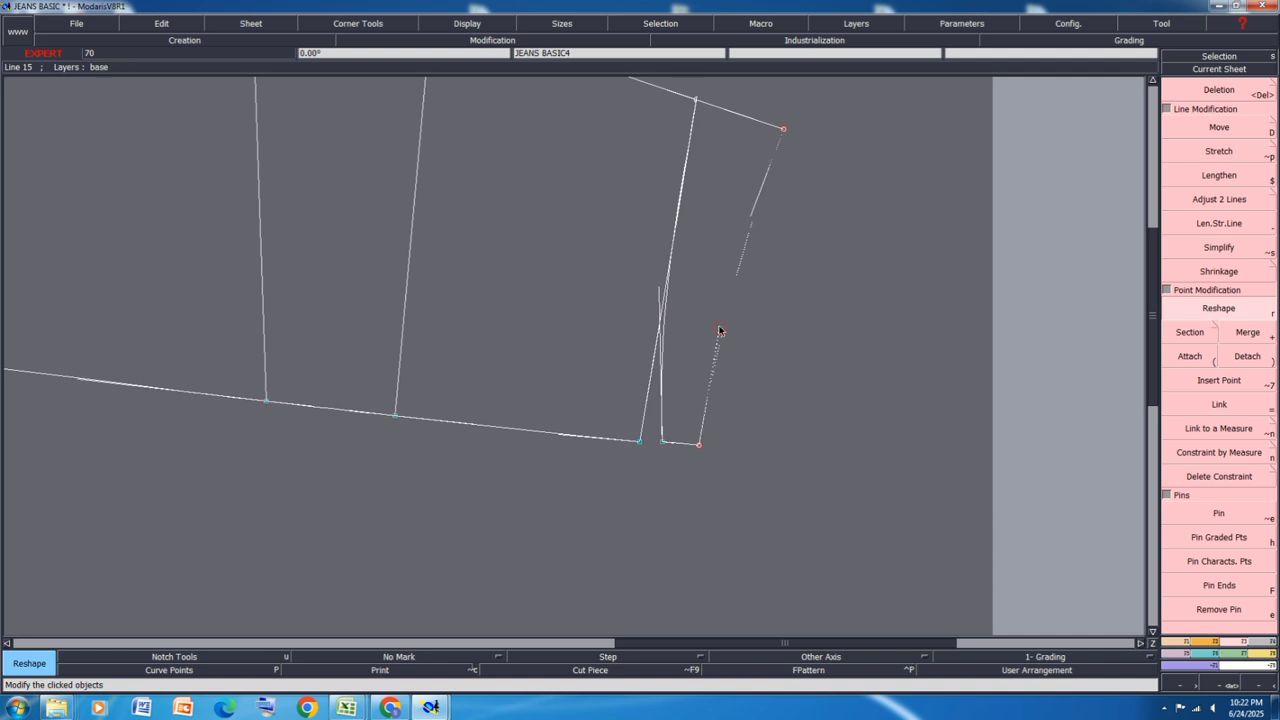
click(720, 327)
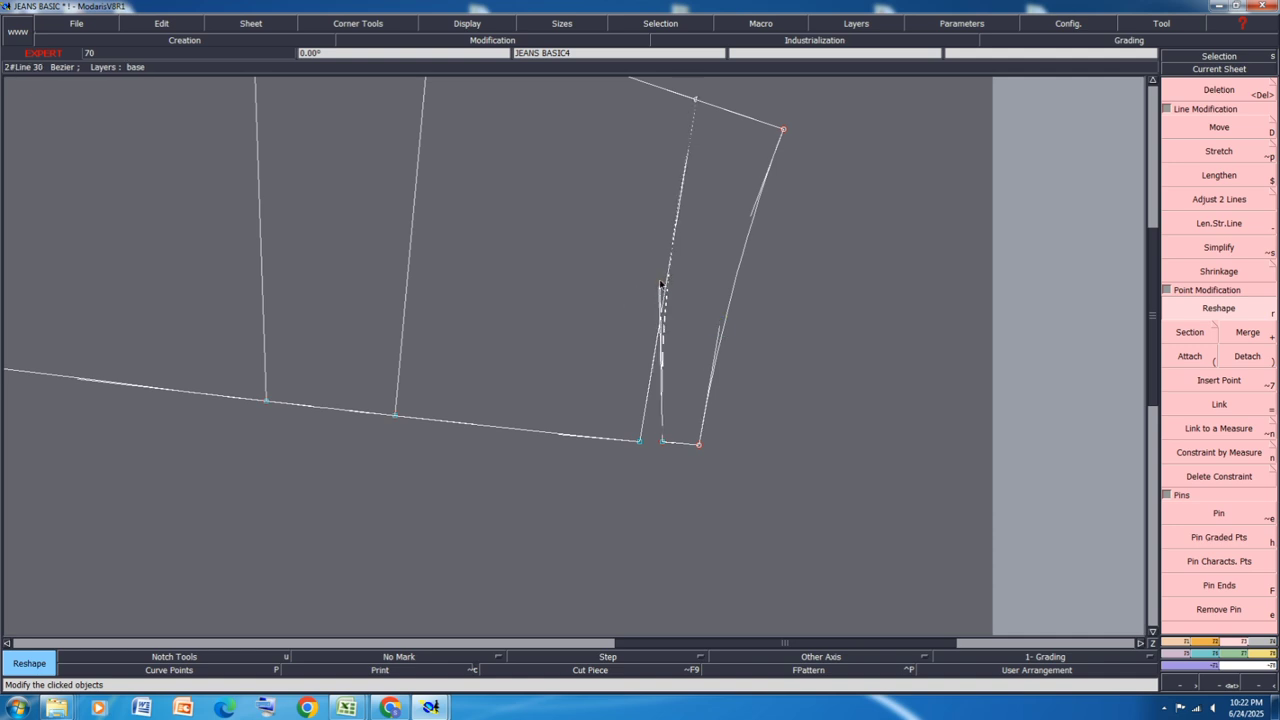
click(660, 290)
click(720, 328)
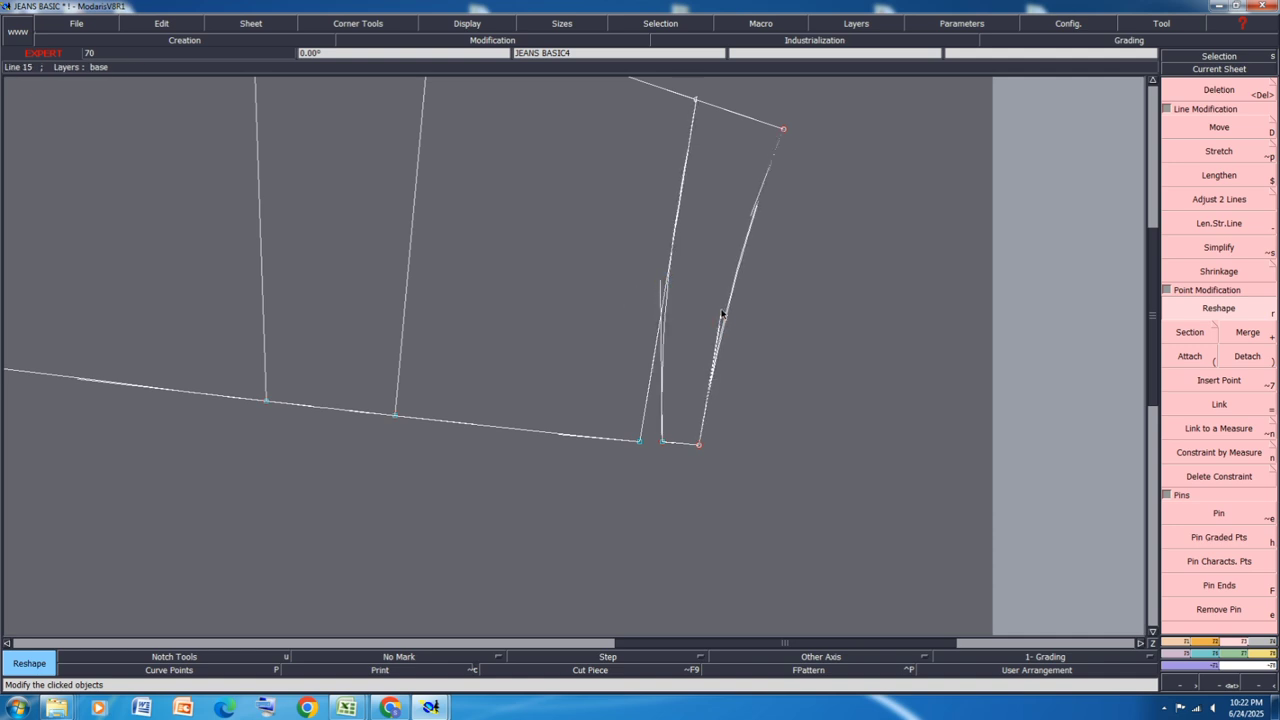
click(722, 306)
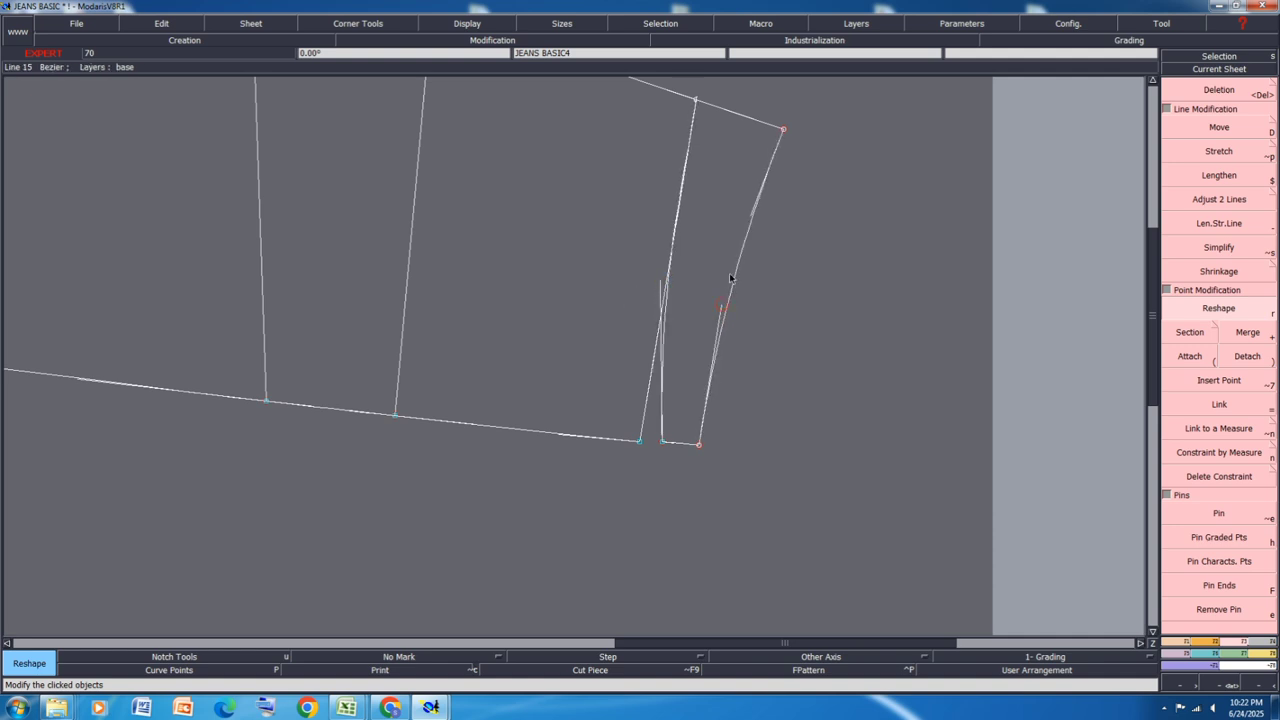
click(754, 211)
click(754, 208)
scroll(761, 337, down, 1)
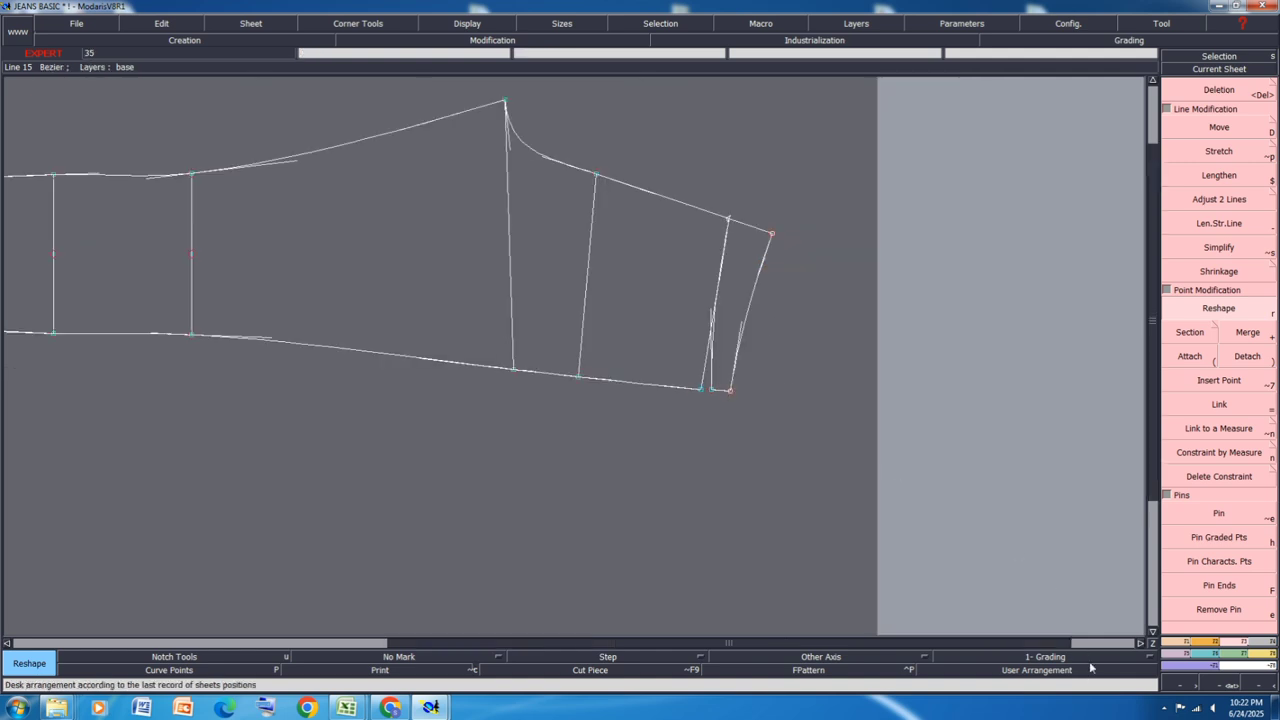
Step: Mirror the waistline across a symmetry axis on the centre-back seam, and undo both the mirrored line and the axis
click(1176, 643)
click(1243, 500)
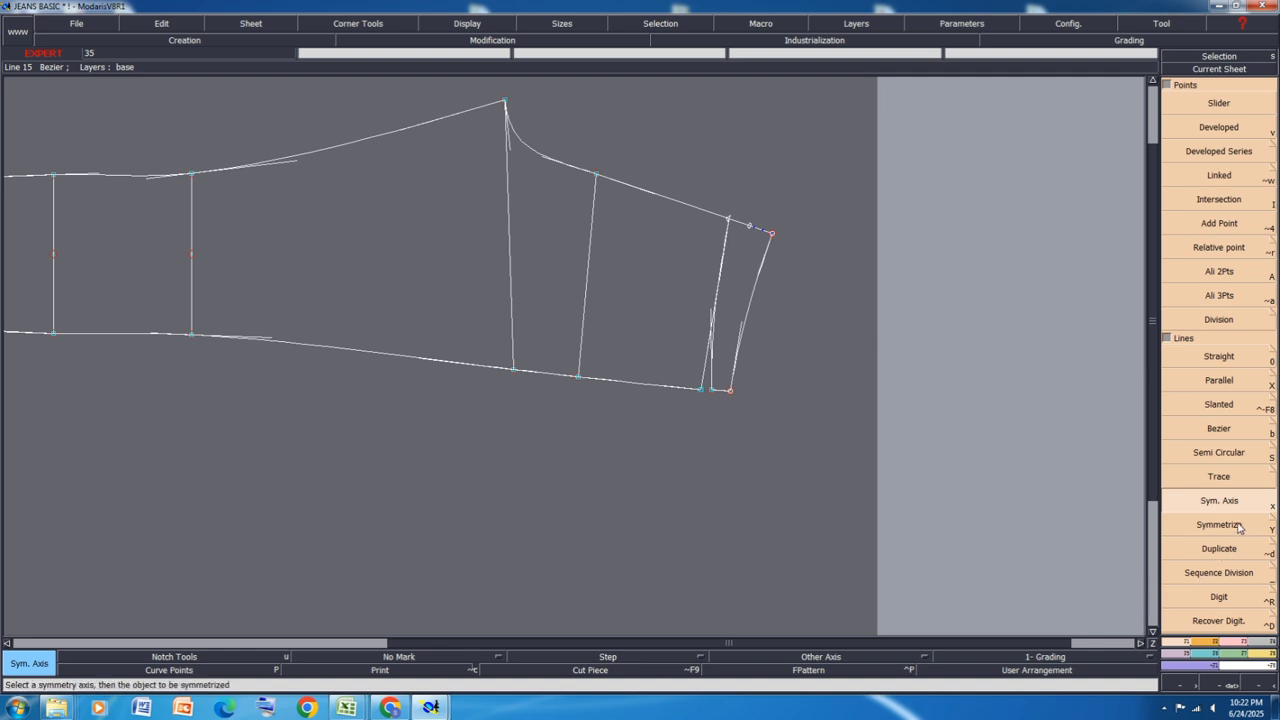
key(shift+y)
click(755, 294)
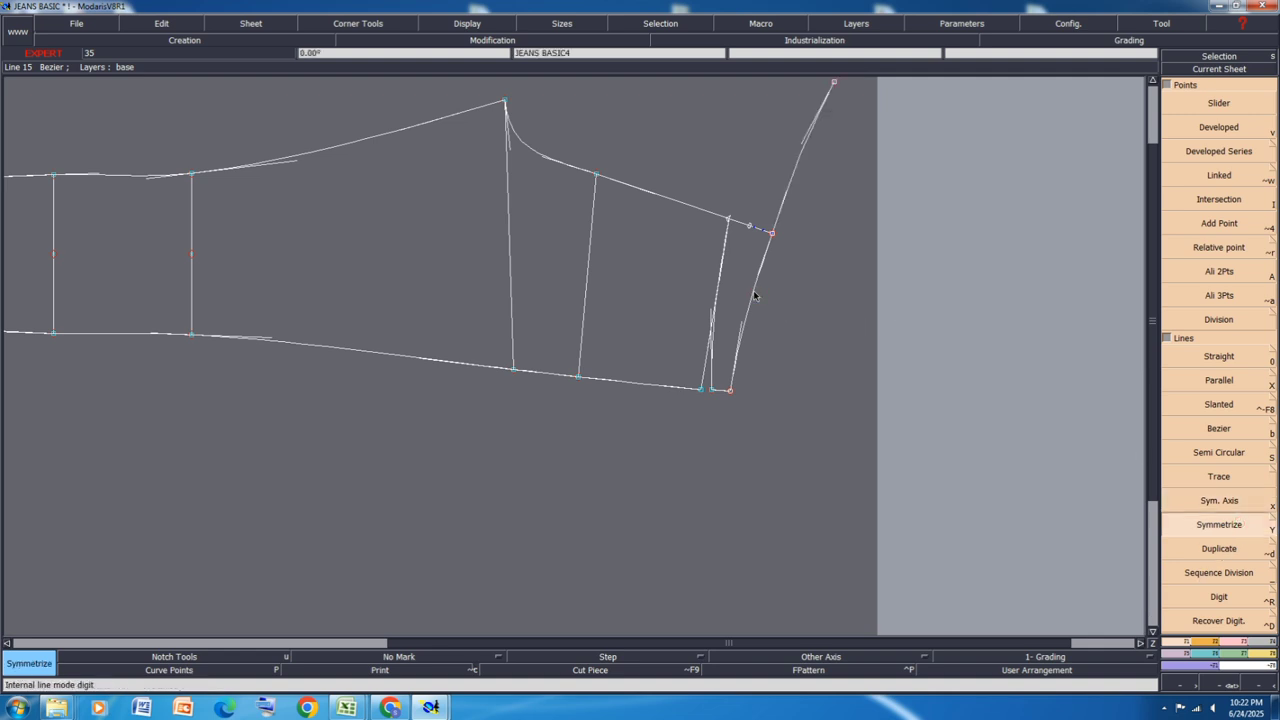
key(ctrl+z)
key(ctrl+z)
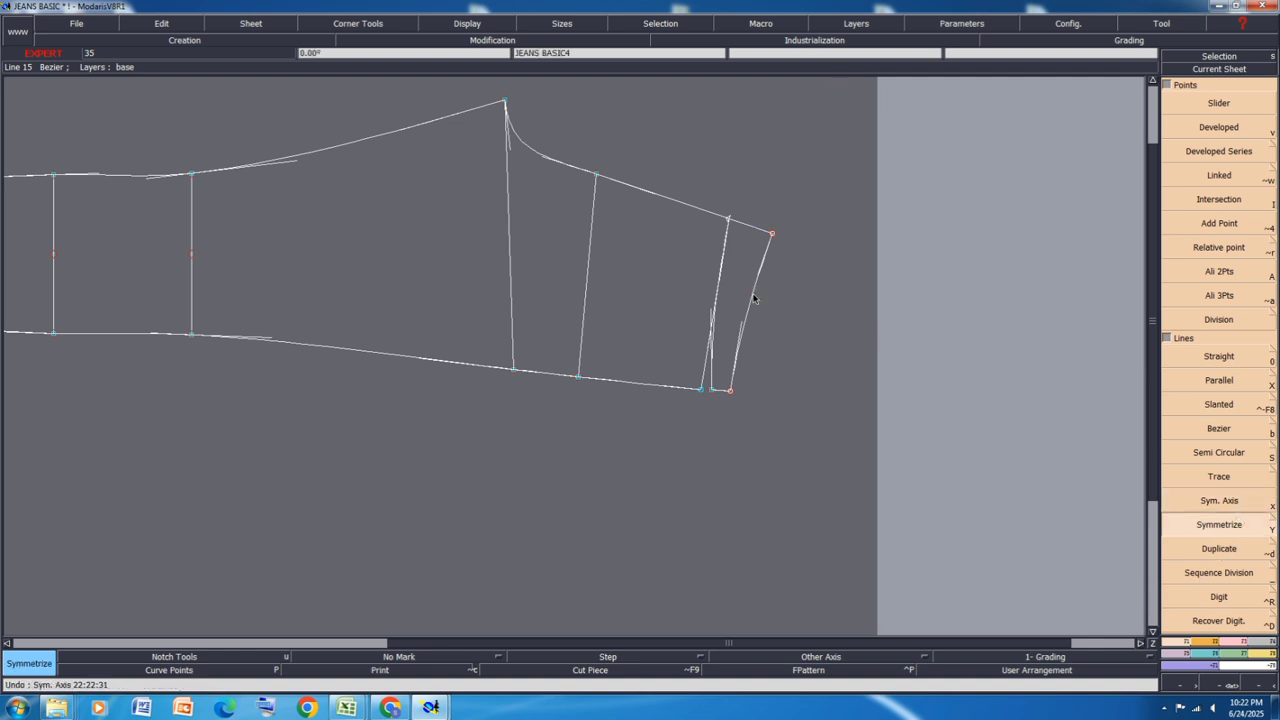
Step: Marry the front piece onto the back piece at their side-seam waist corners
scroll(755, 293, up, 1)
scroll(750, 317, down, 4)
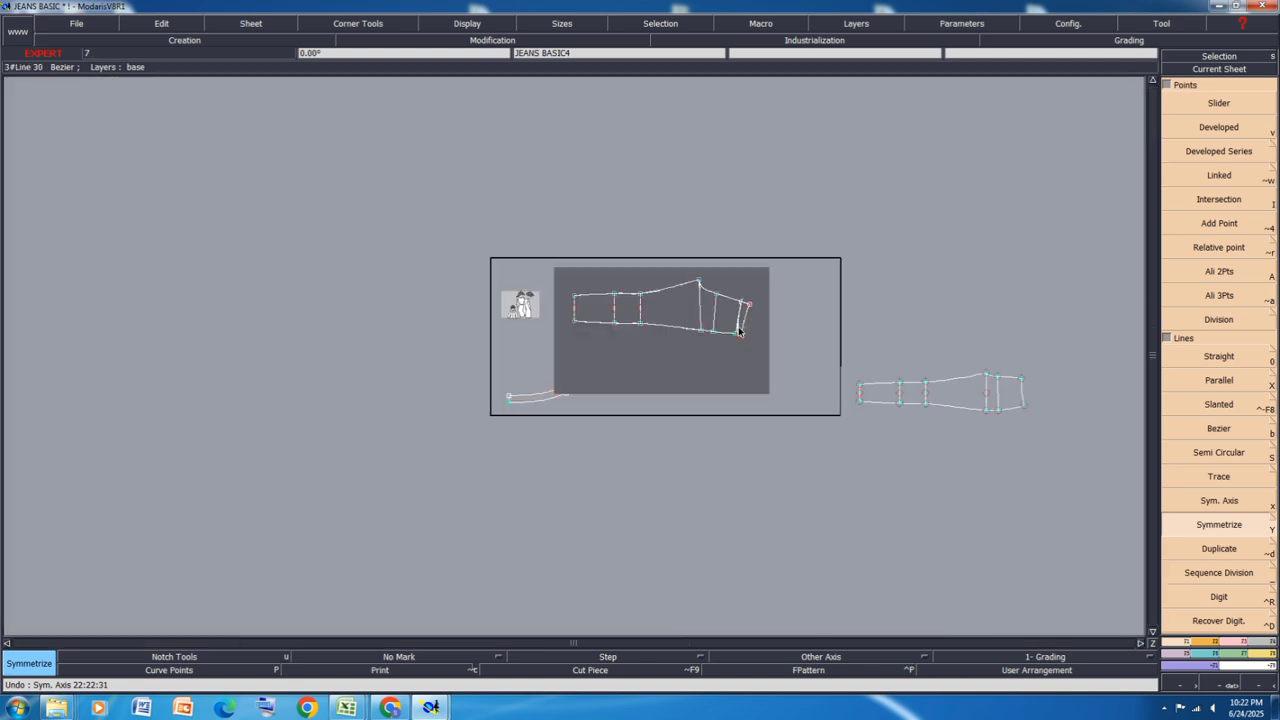
key(m)
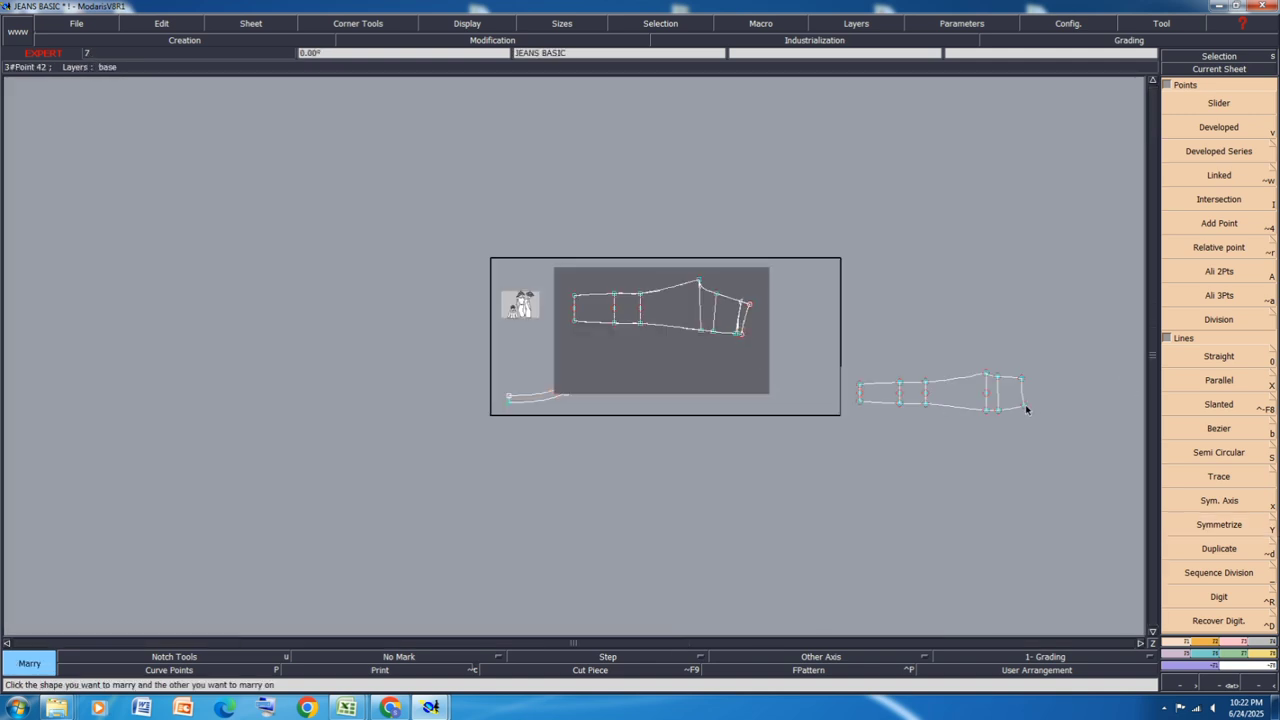
click(1024, 408)
scroll(740, 332, up, 4)
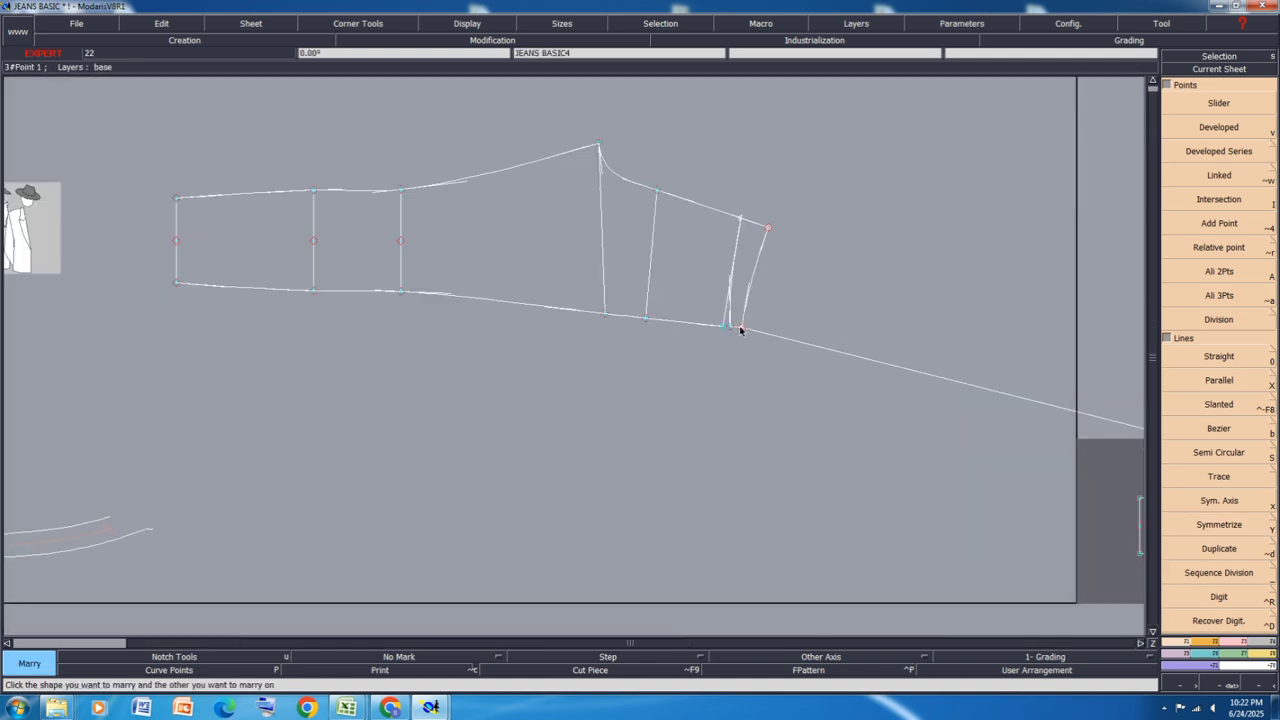
click(741, 329)
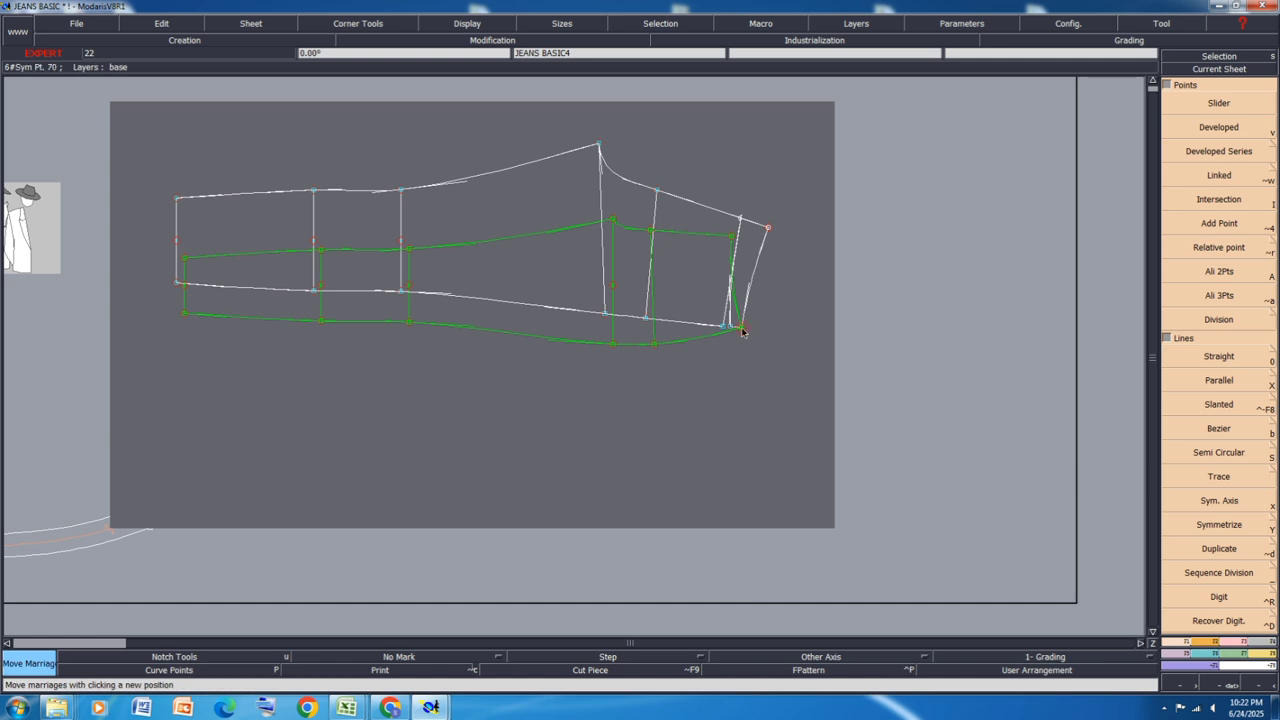
click(741, 329)
Step: Pivot the married front so its upper side seam aligns with the back's, and examine how the waistline joins
scroll(741, 331, up, 5)
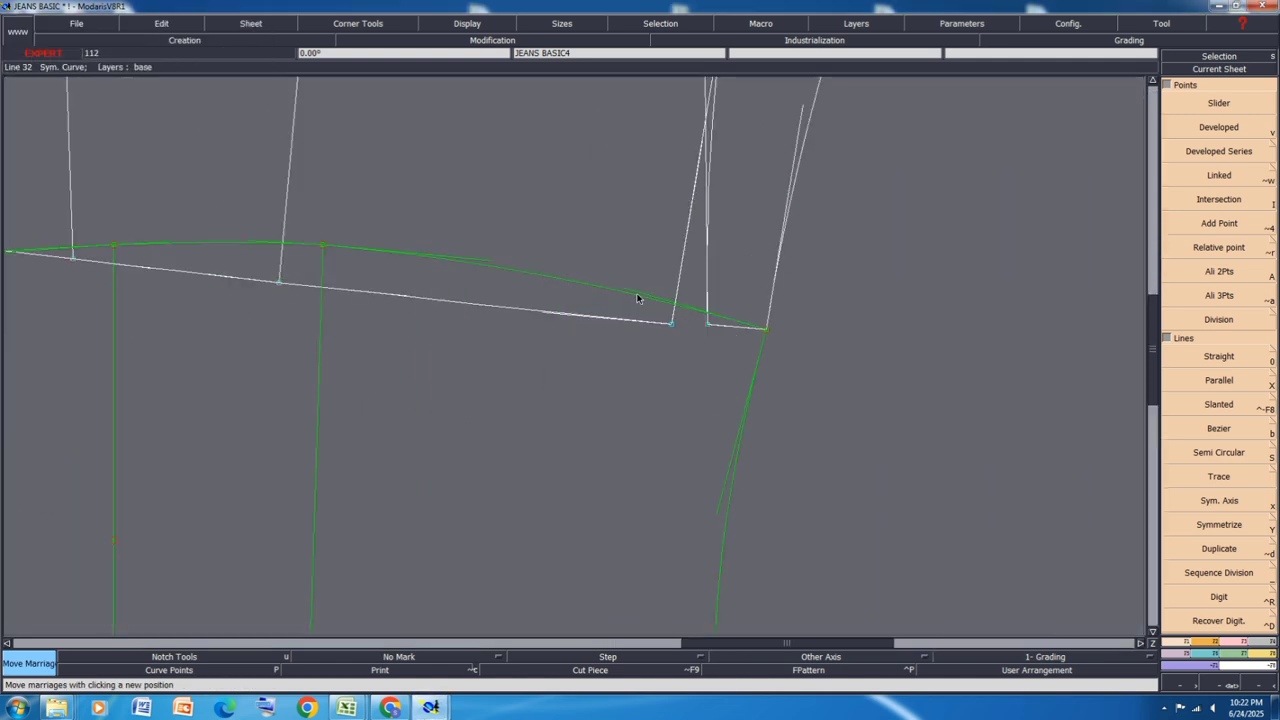
click(637, 298)
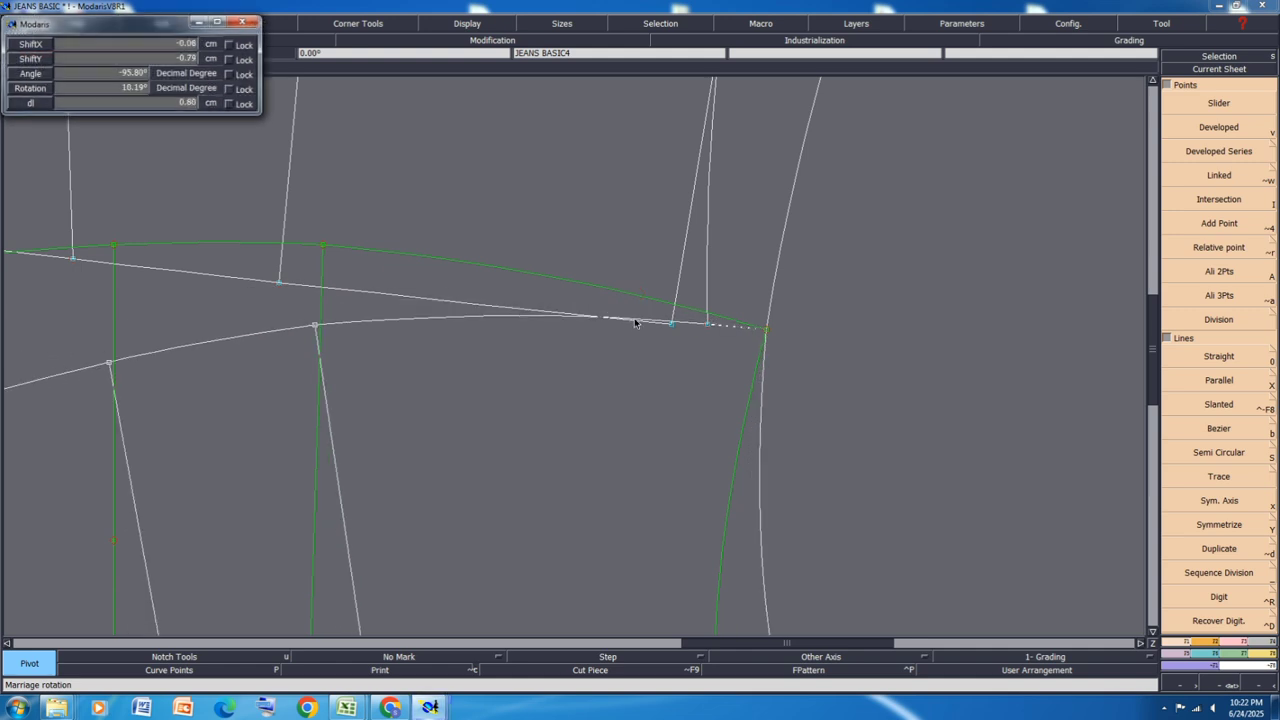
click(638, 318)
scroll(711, 203, down, 2)
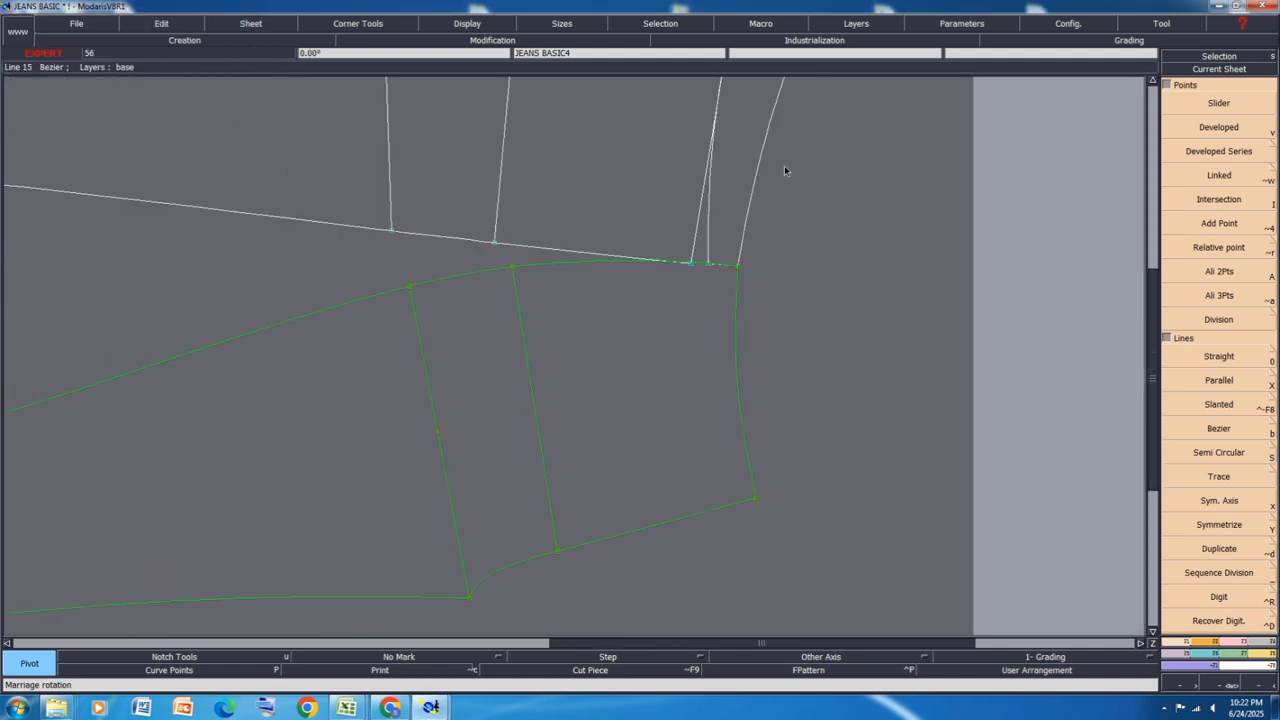
scroll(757, 346, down, 2)
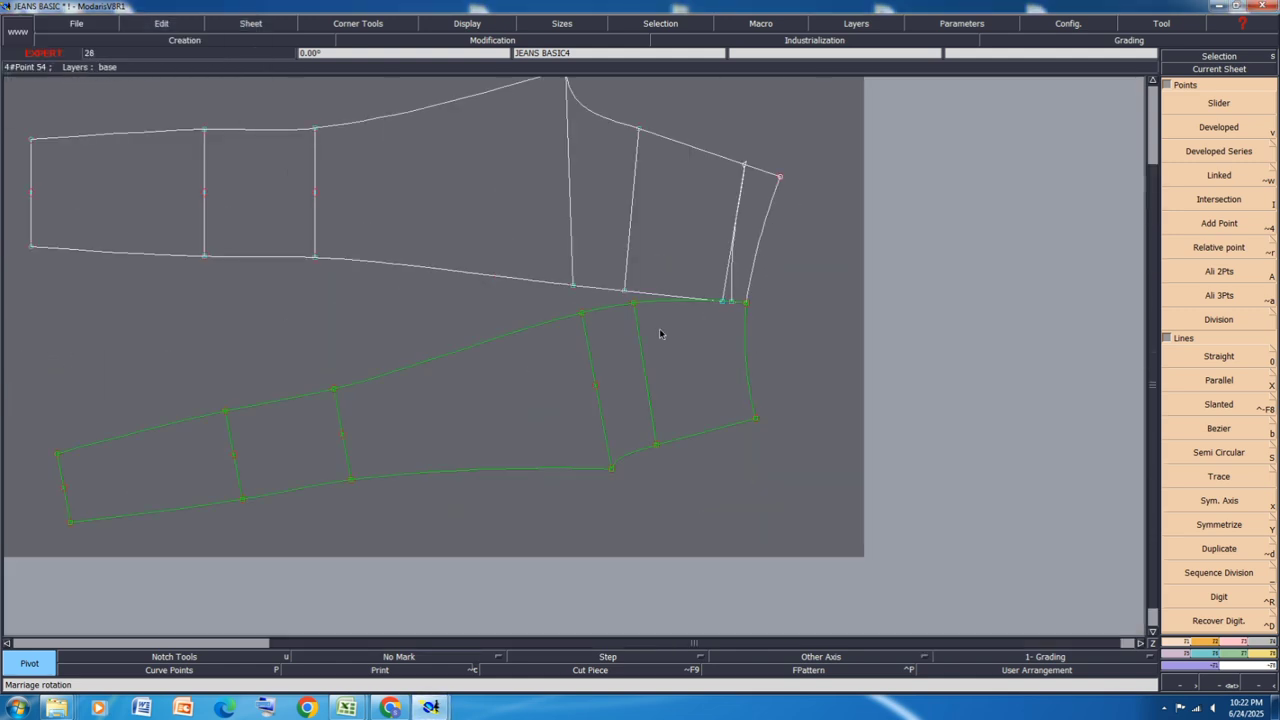
Step: Divorce the married front piece from the back sheet
key(d)
click(545, 325)
key(j)
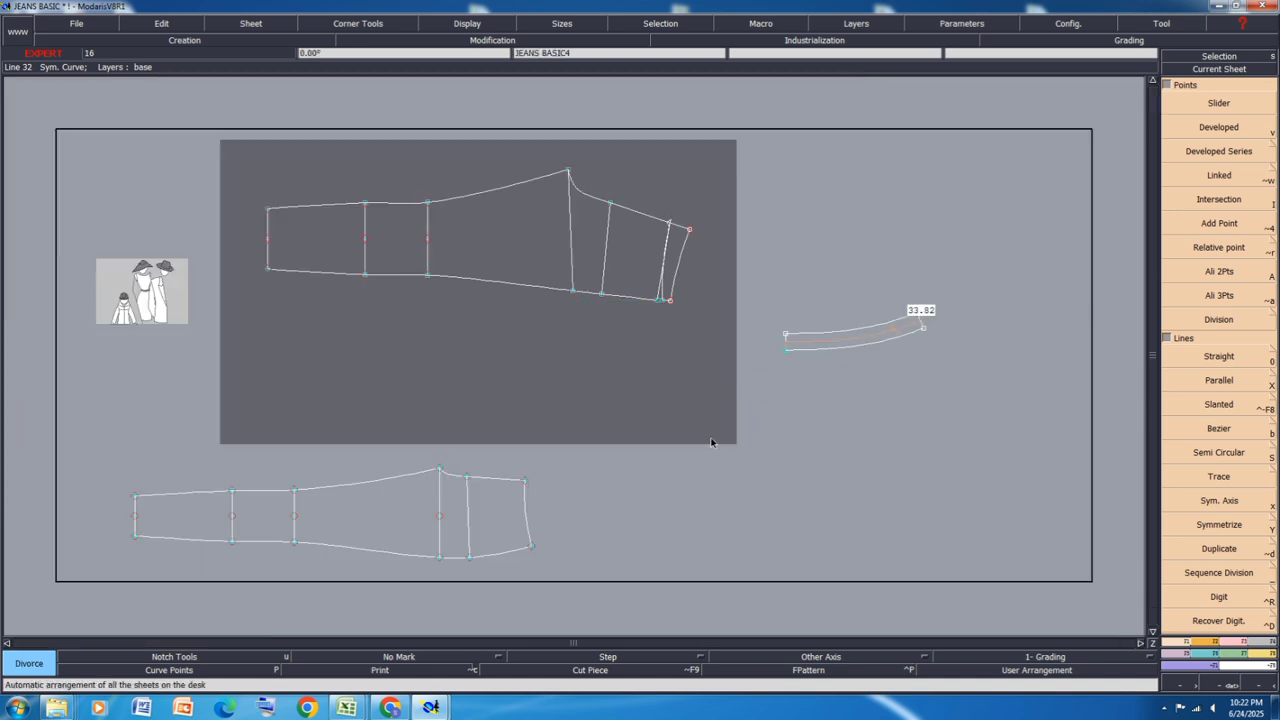
Step: Rearrange all the sheets on the desk and save the model
key(8)
key(j)
key(ctrl+s)
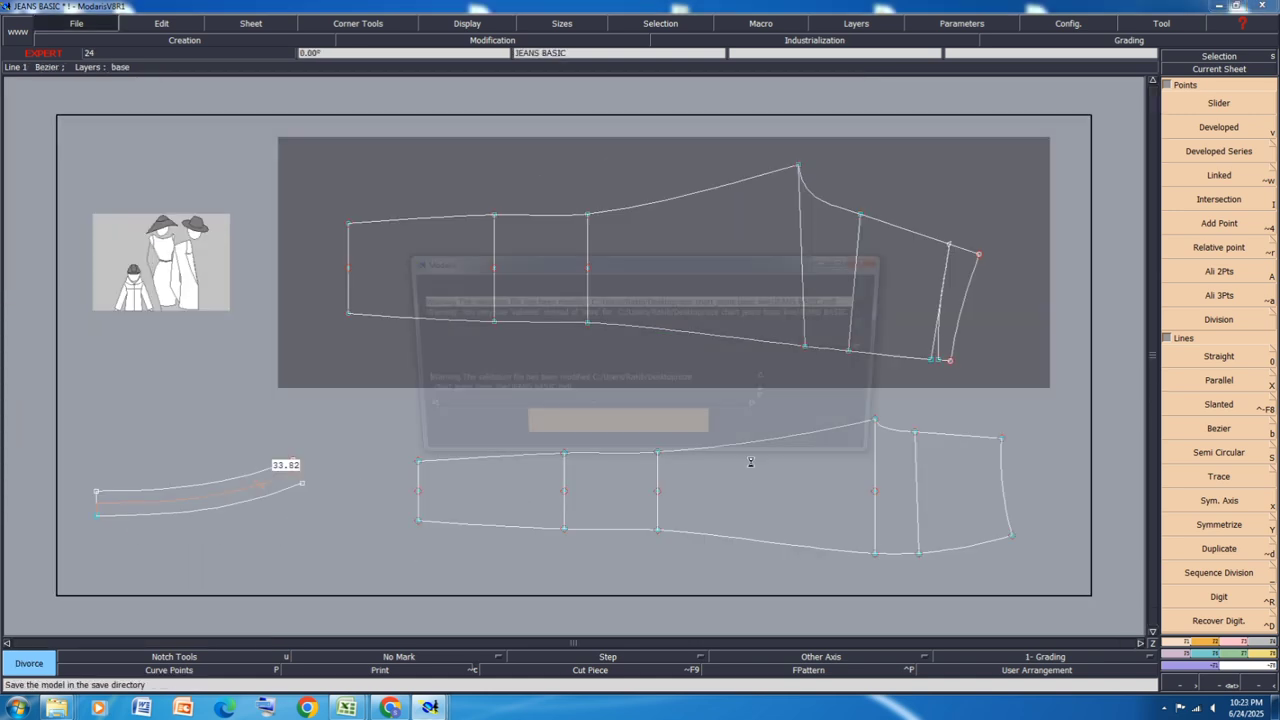
click(553, 433)
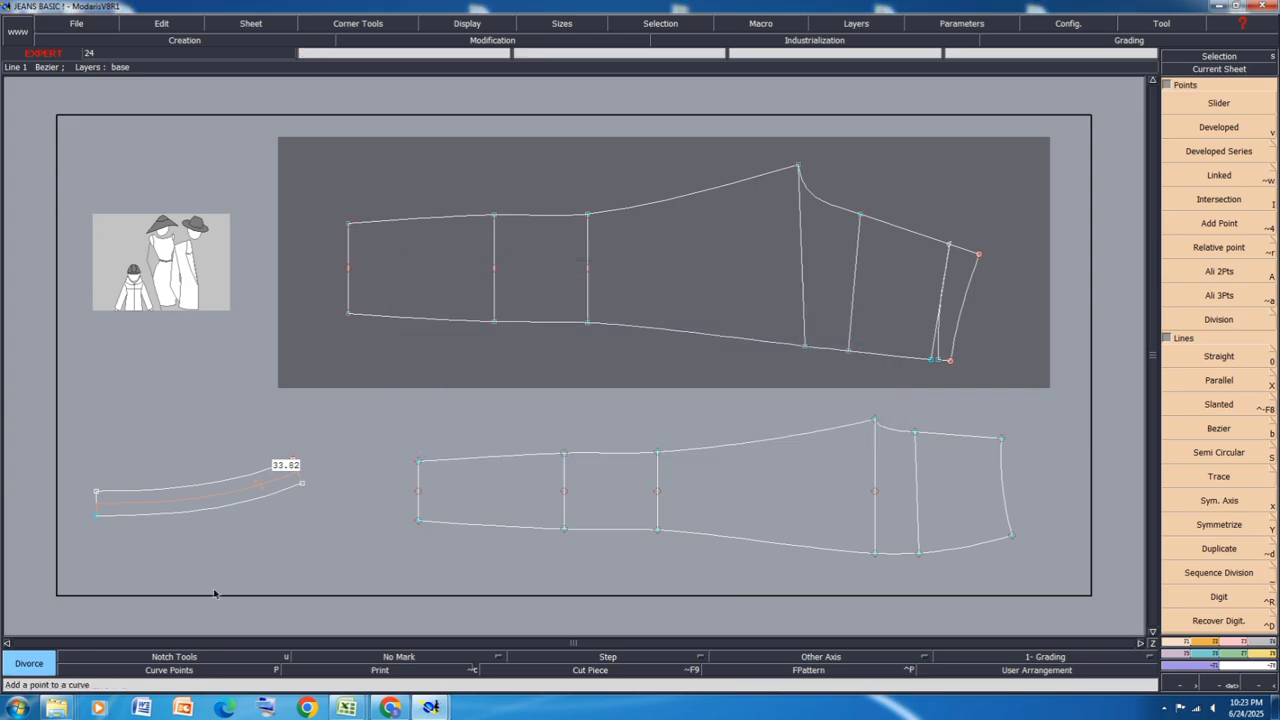
Step: Check the fly zipper length in the Excel size chart, and return to the Modaris pattern with the extra window minimized
mouse_move(346, 708)
click(425, 624)
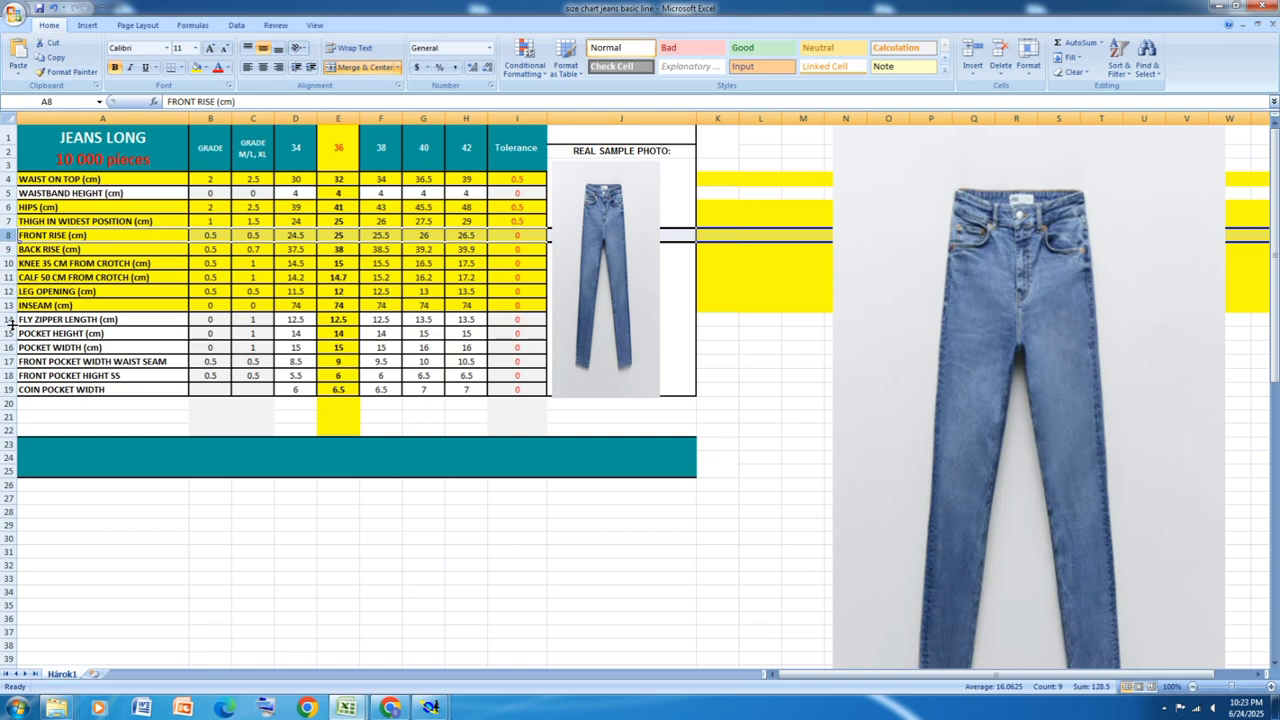
mouse_move(430, 707)
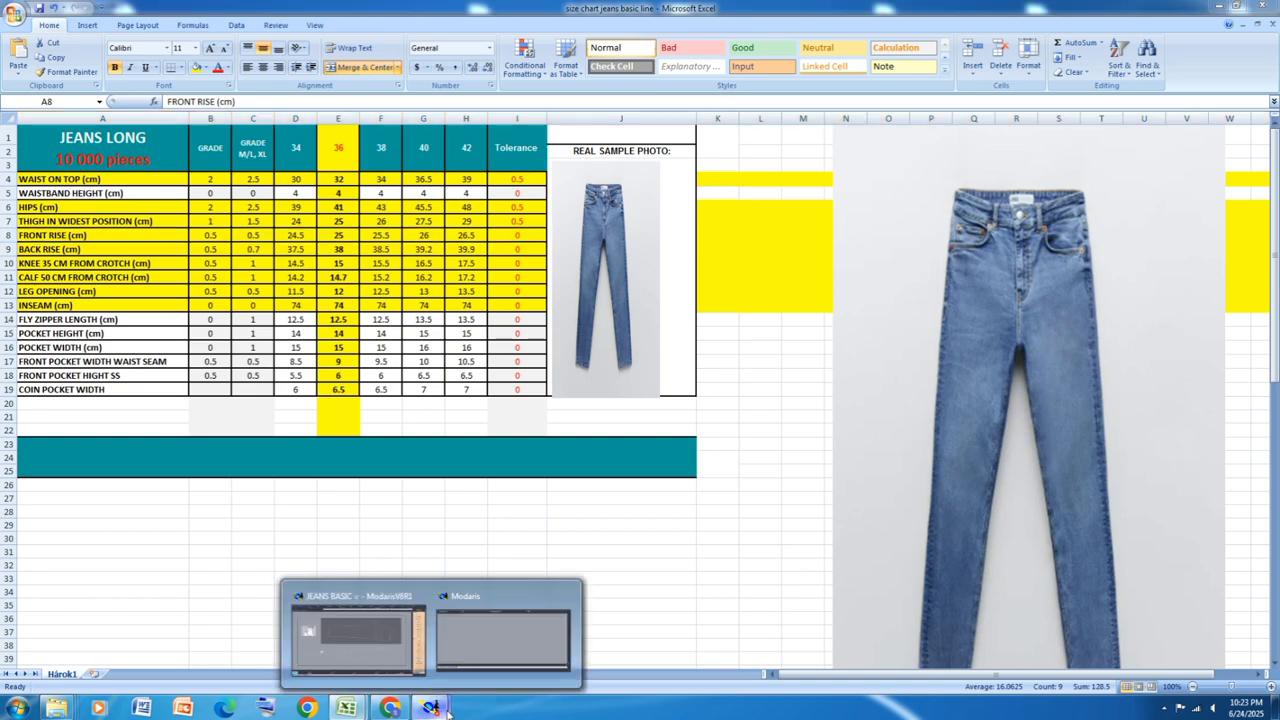
click(464, 655)
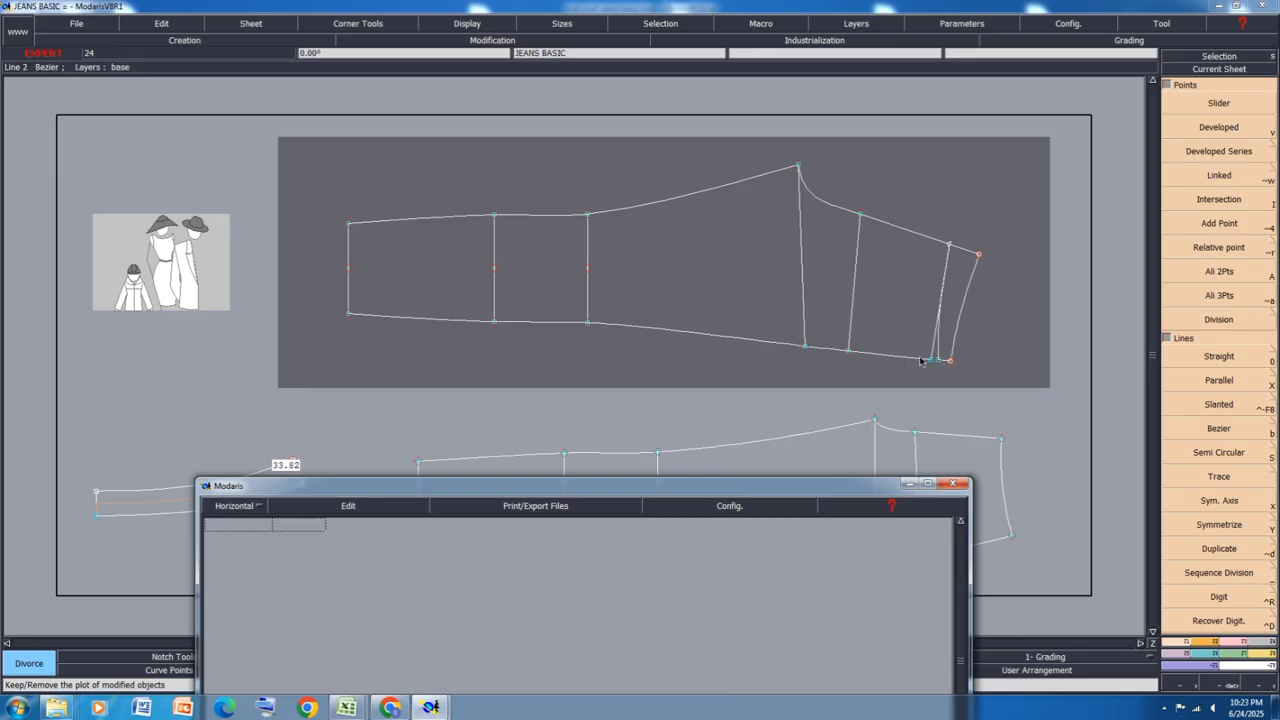
click(910, 484)
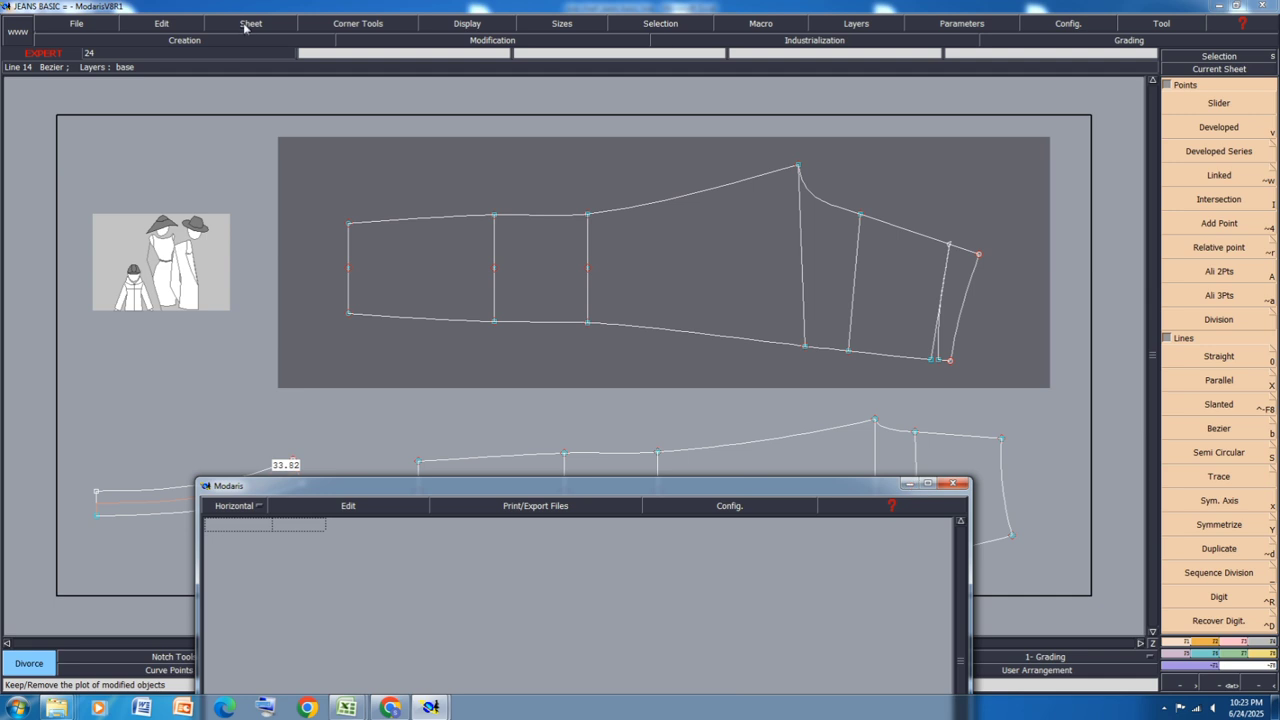
click(910, 484)
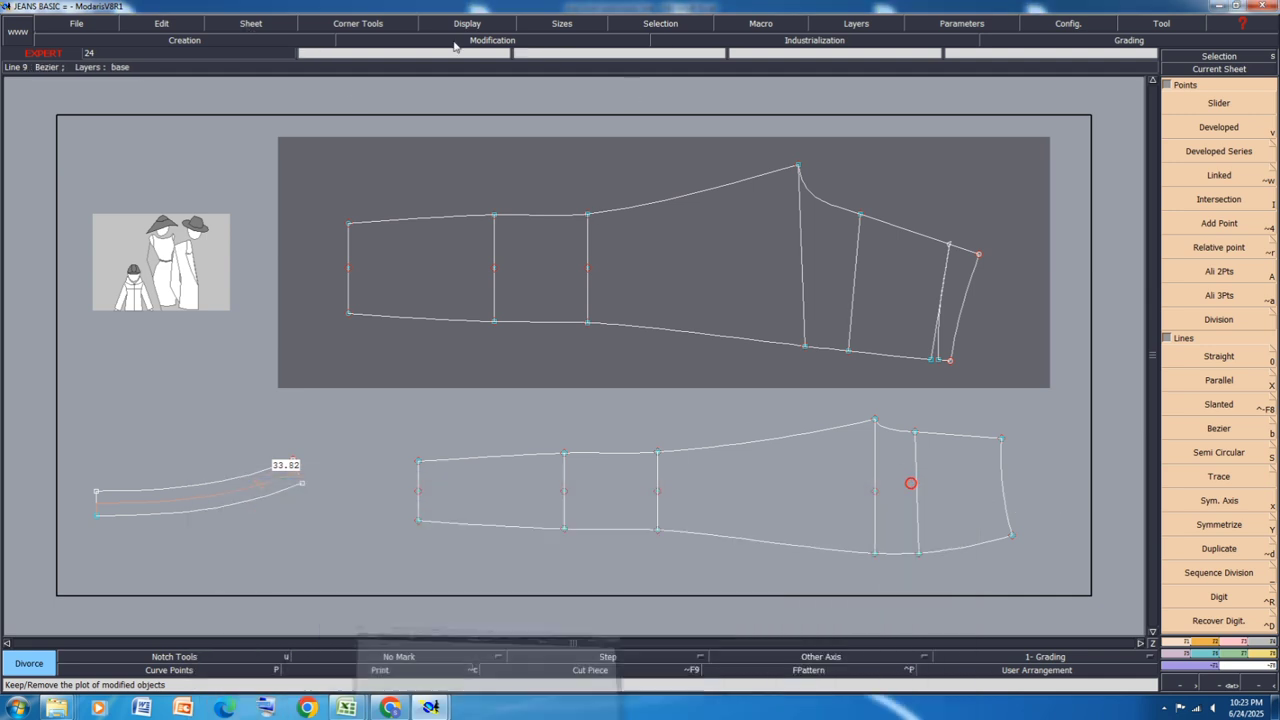
Step: Create a new blank sheet and draw a rectangle 12.5 cm wide and 3.5 cm high on it
click(253, 27)
click(243, 42)
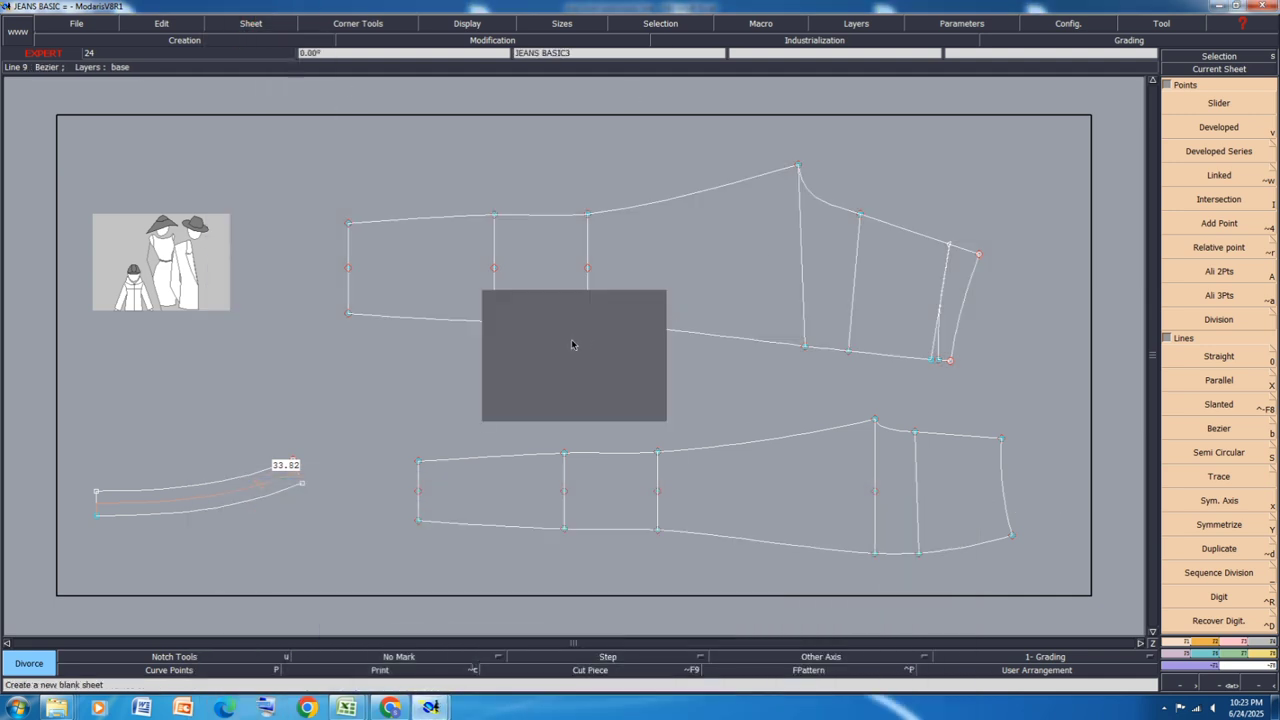
click(1212, 642)
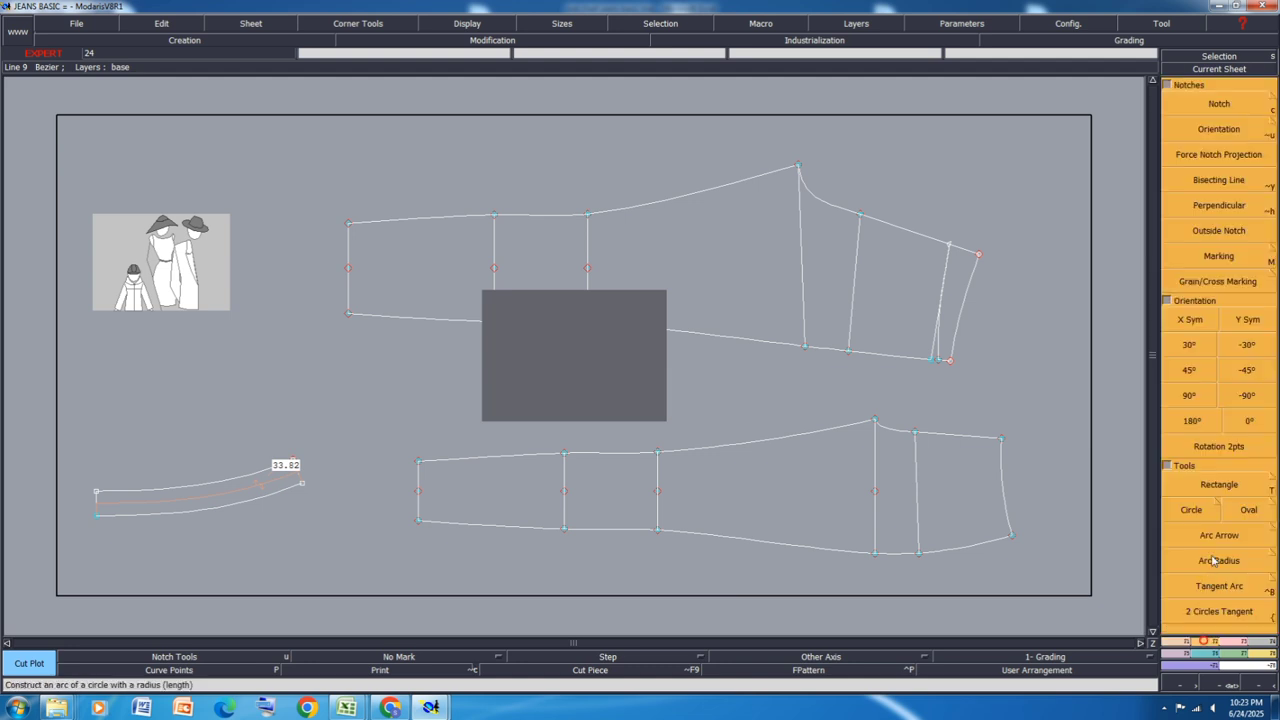
click(1218, 485)
click(622, 333)
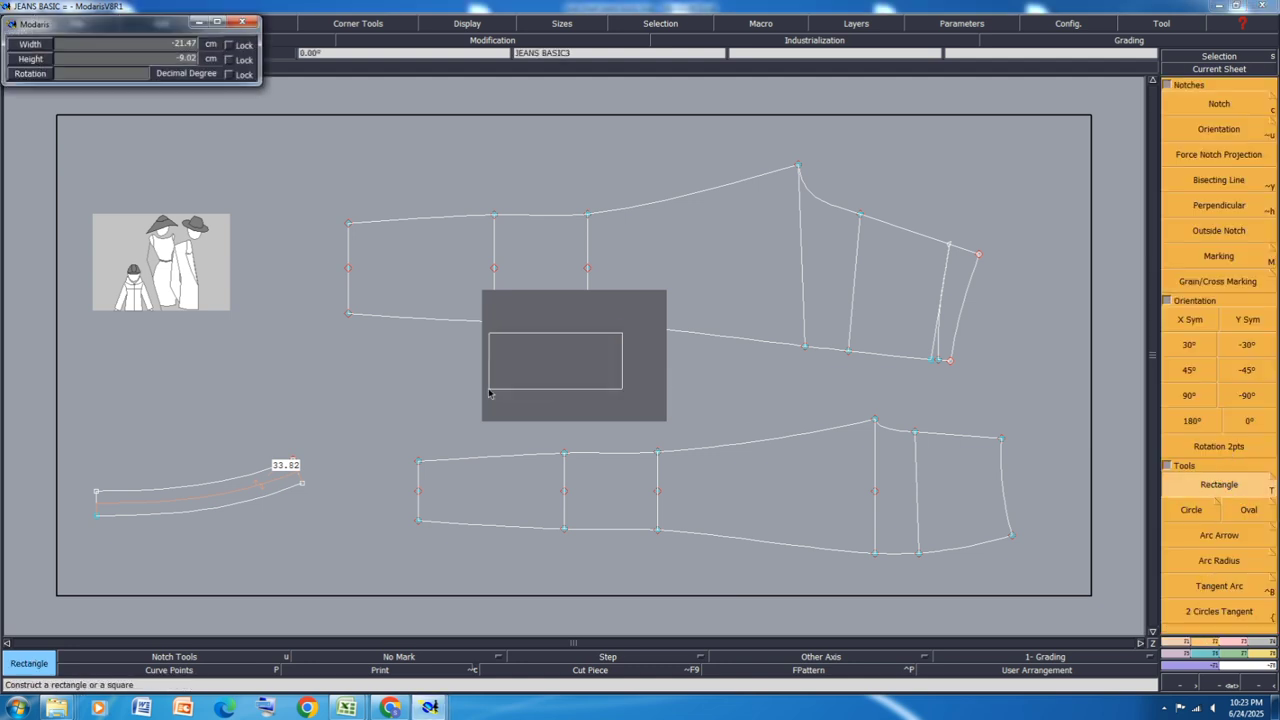
text(3)
key(Return)
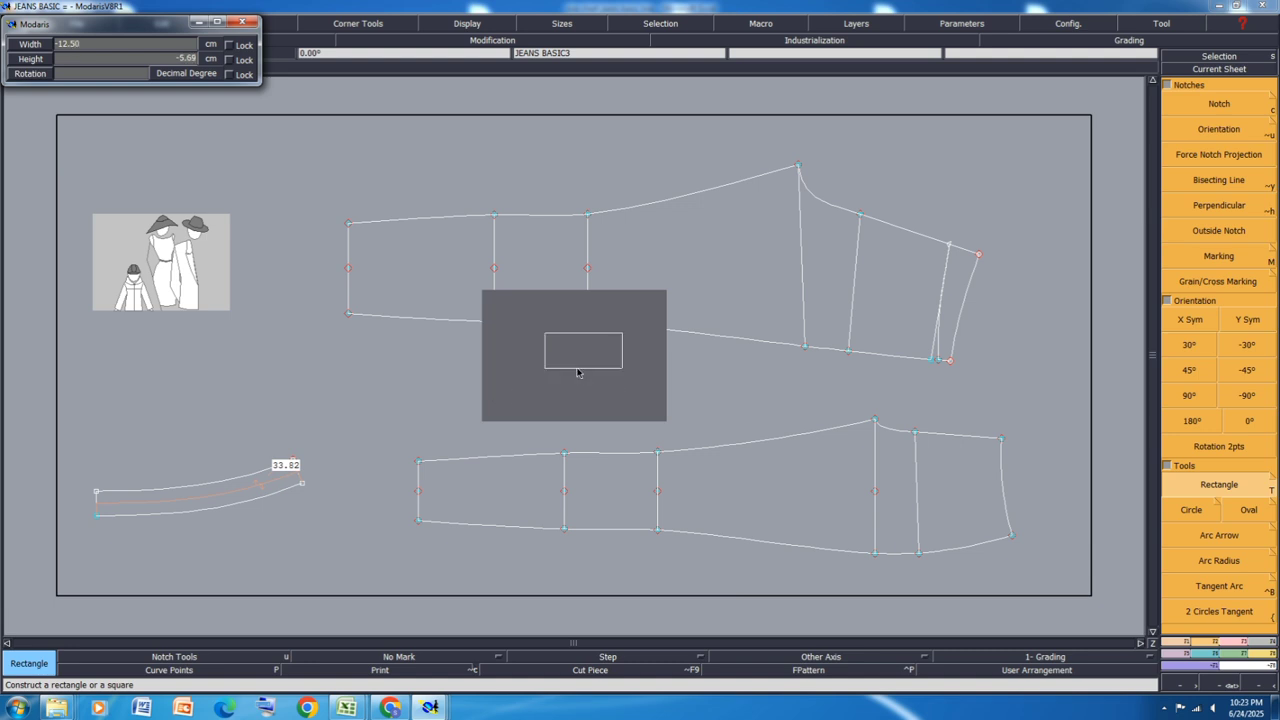
key(Tab)
text(3.5)
key(Return)
key(Return)
Step: Move the left side of the fly rectangle outward with a ShiftX of -2.5 cm and a ShiftY of 0
scroll(570, 312, up, 2)
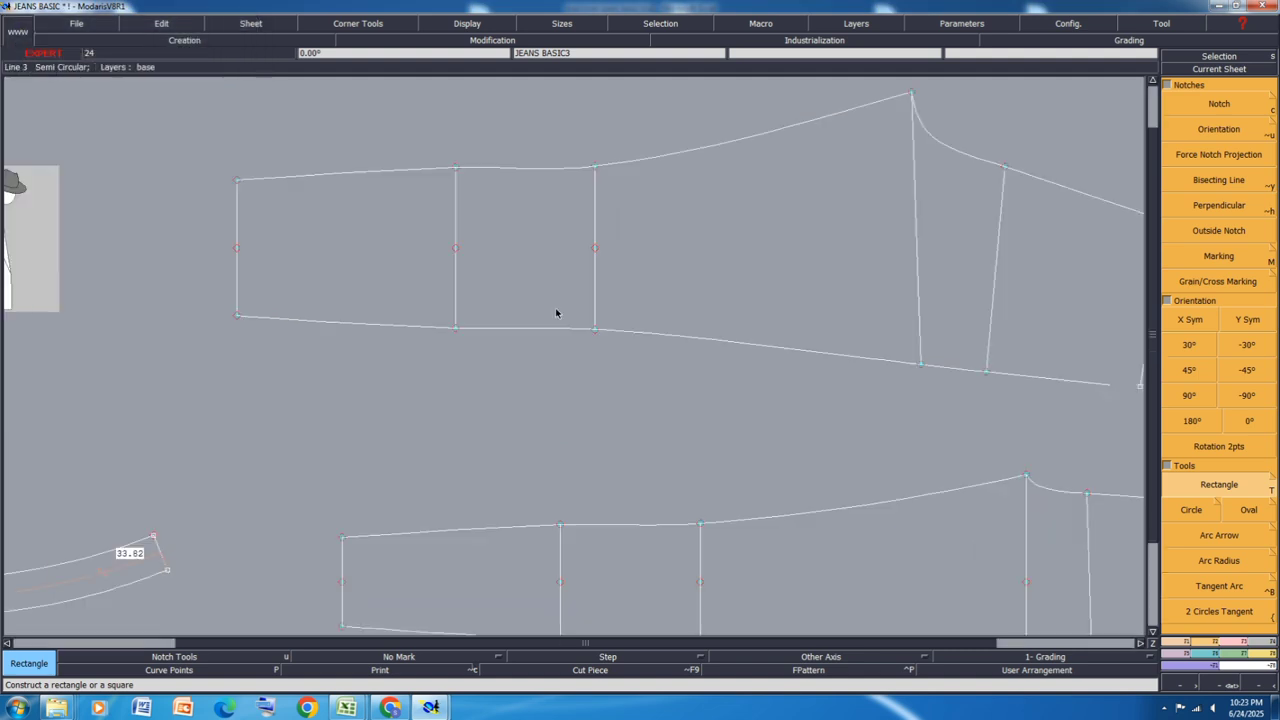
scroll(557, 313, up, 3)
click(1237, 645)
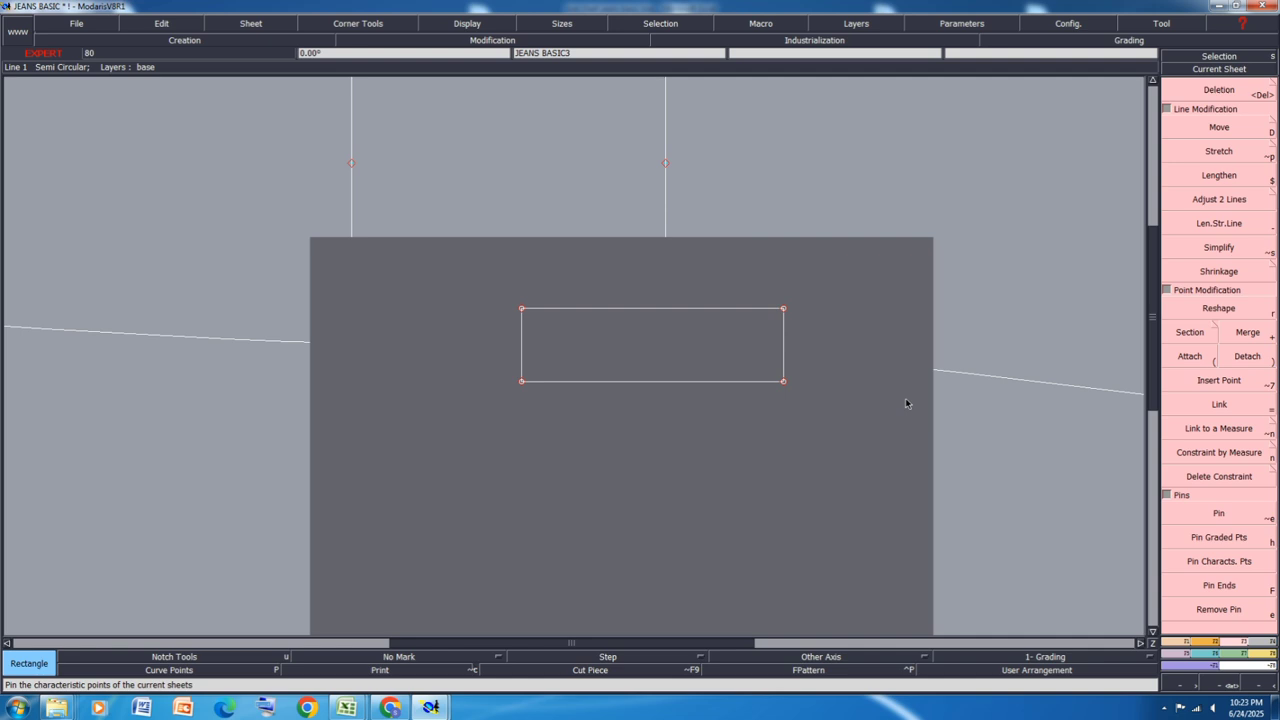
key(parenleft)
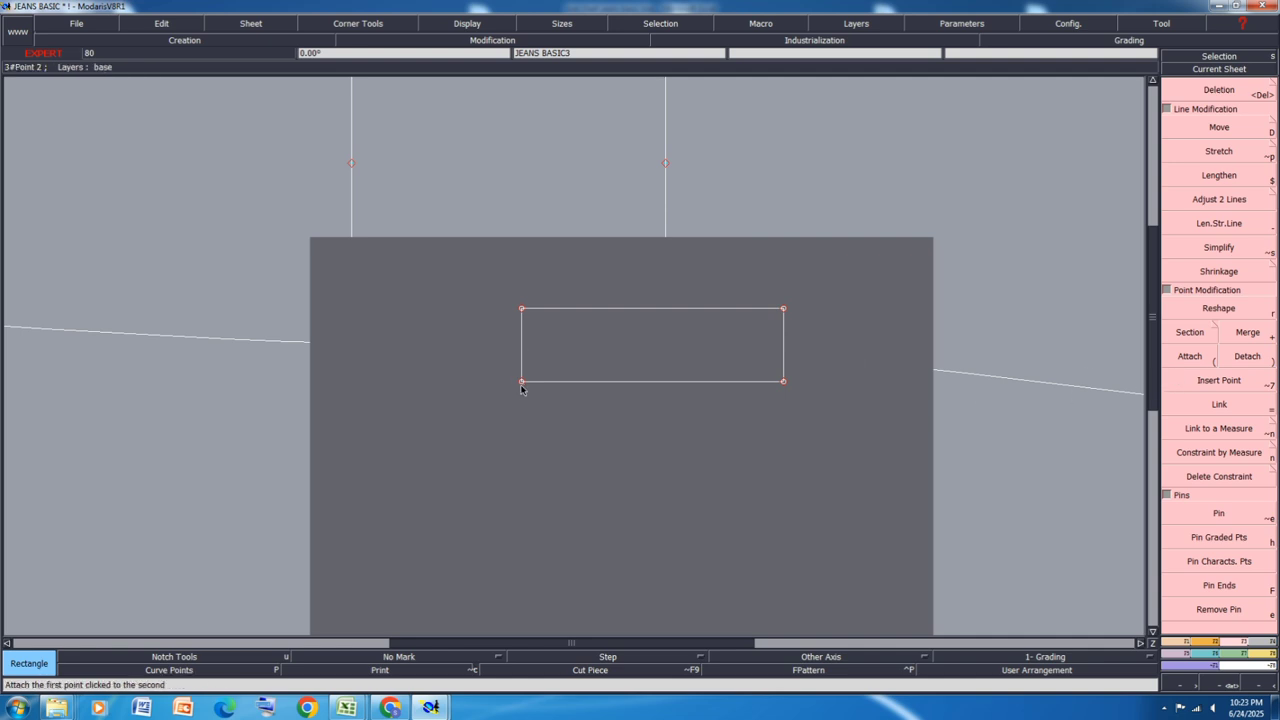
key(d)
click(521, 370)
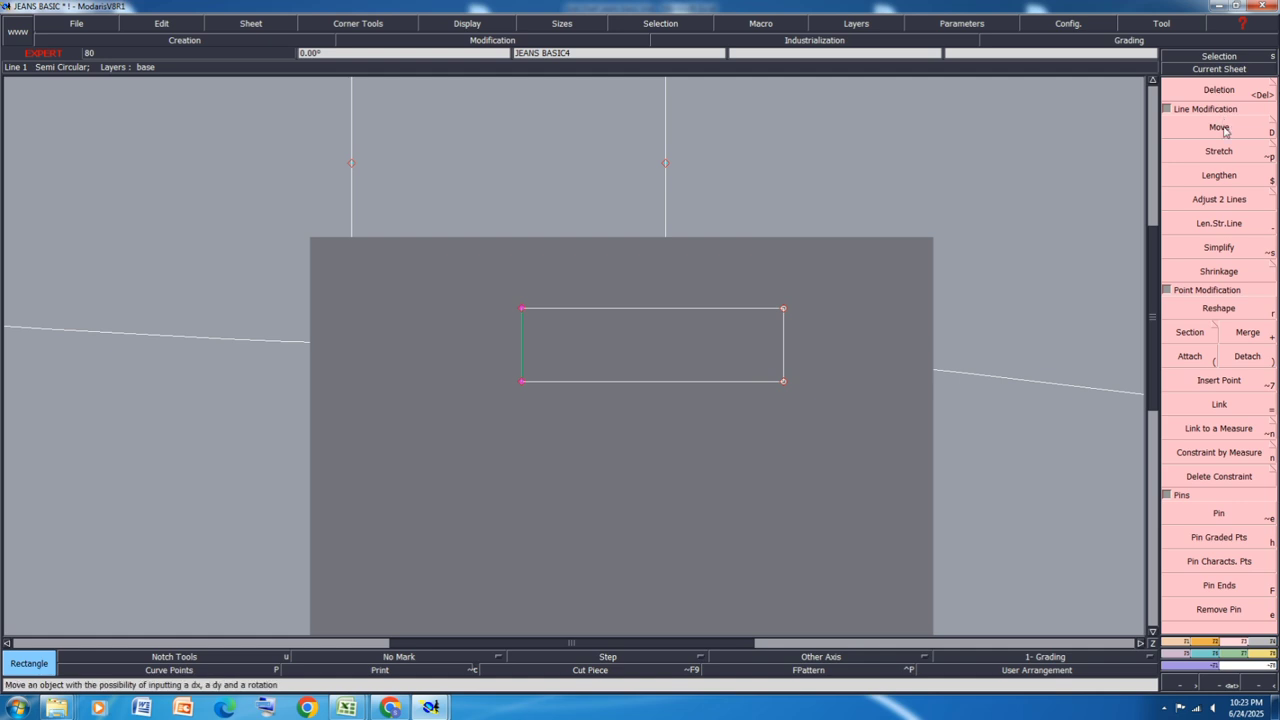
click(1222, 130)
click(522, 381)
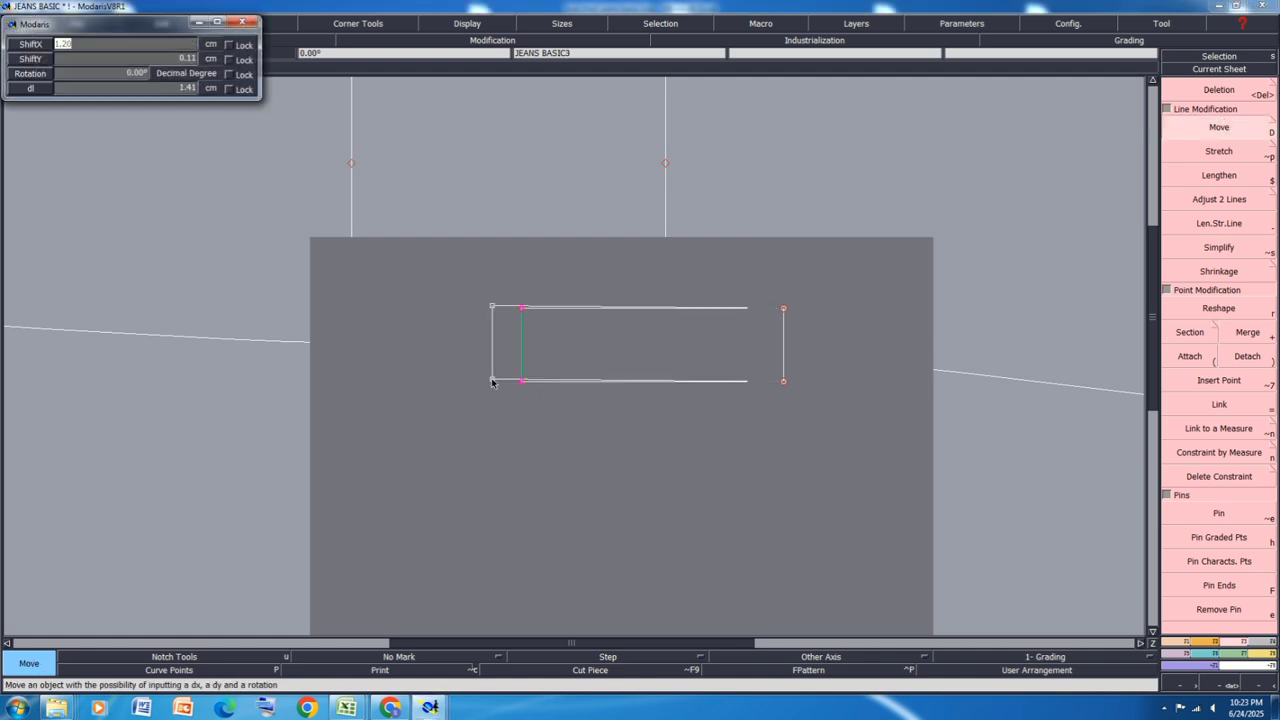
key(BackSpace)
text(-2.5)
key(Tab)
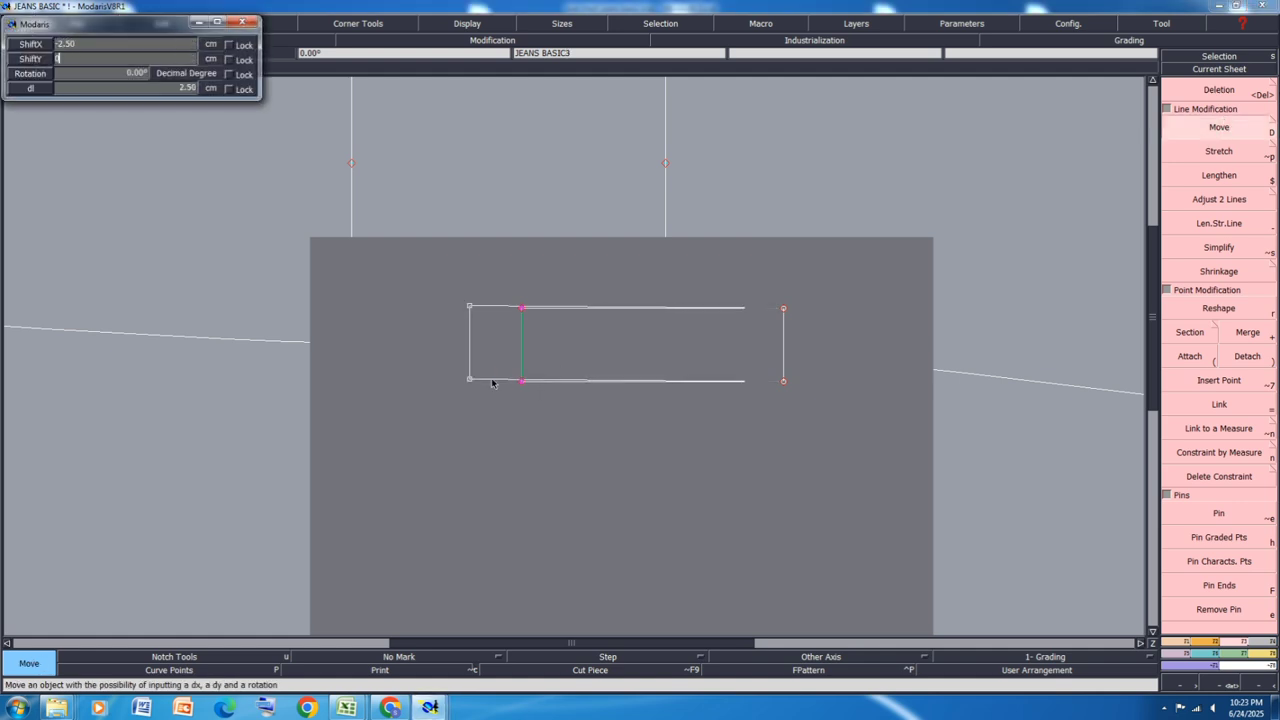
text(0)
key(Return)
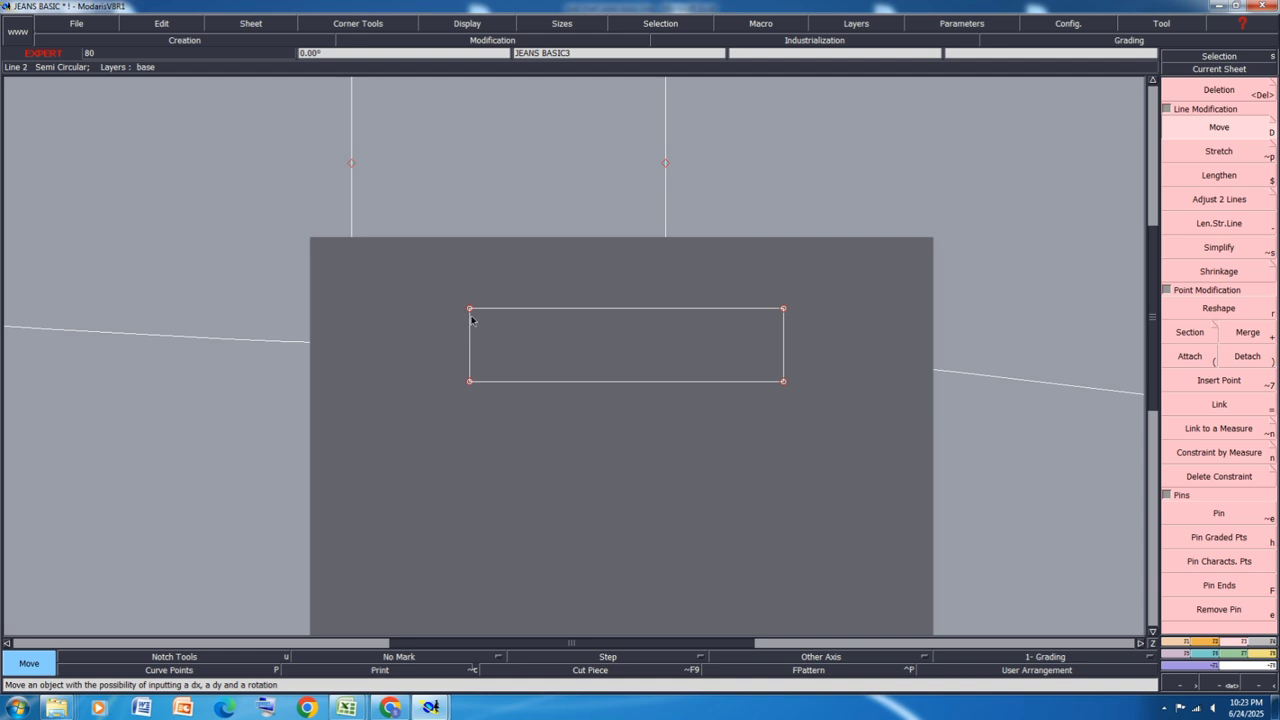
Step: Create a developed point on the rectangle's upper edge, 3 cm from its upper-left corner
key(e)
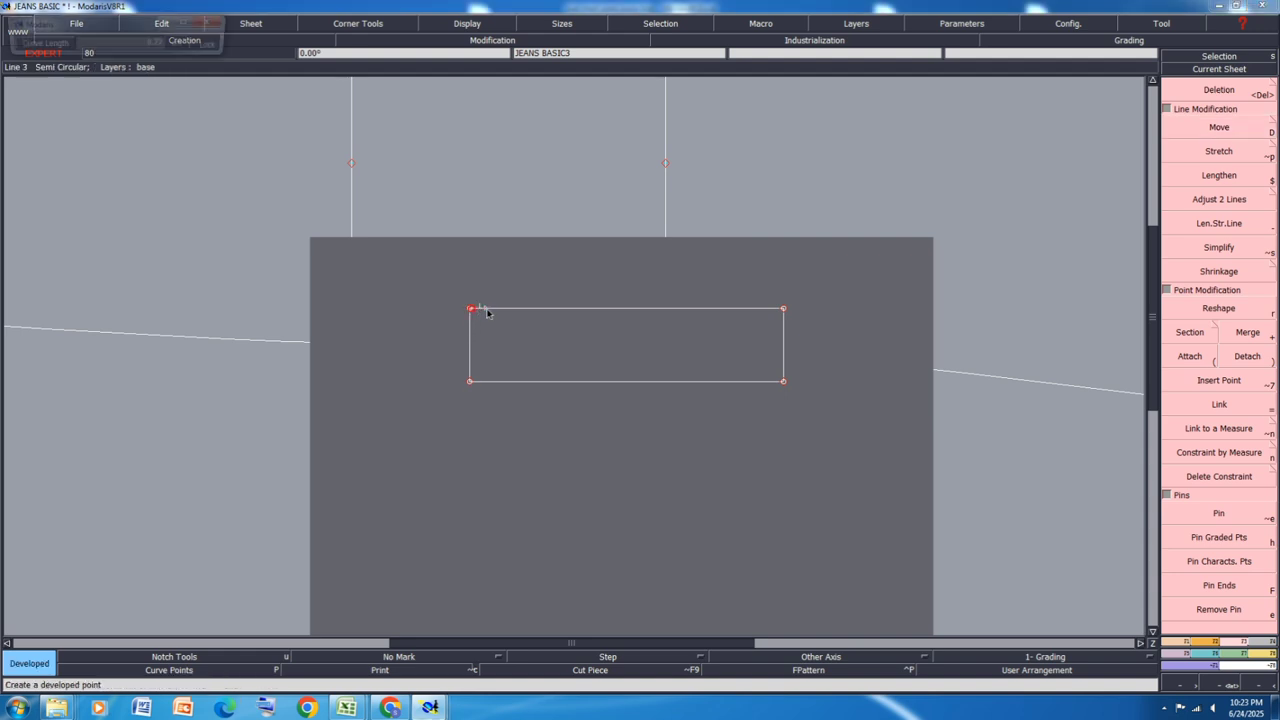
click(486, 309)
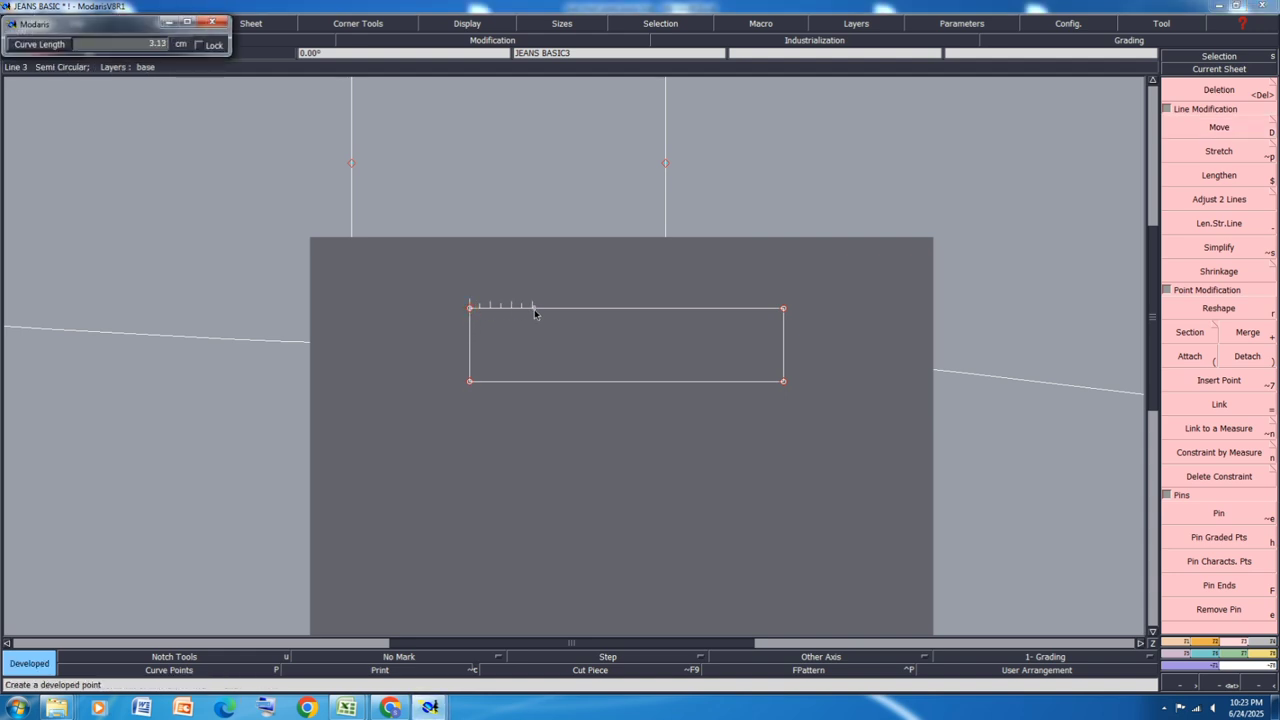
text(3)
key(Return)
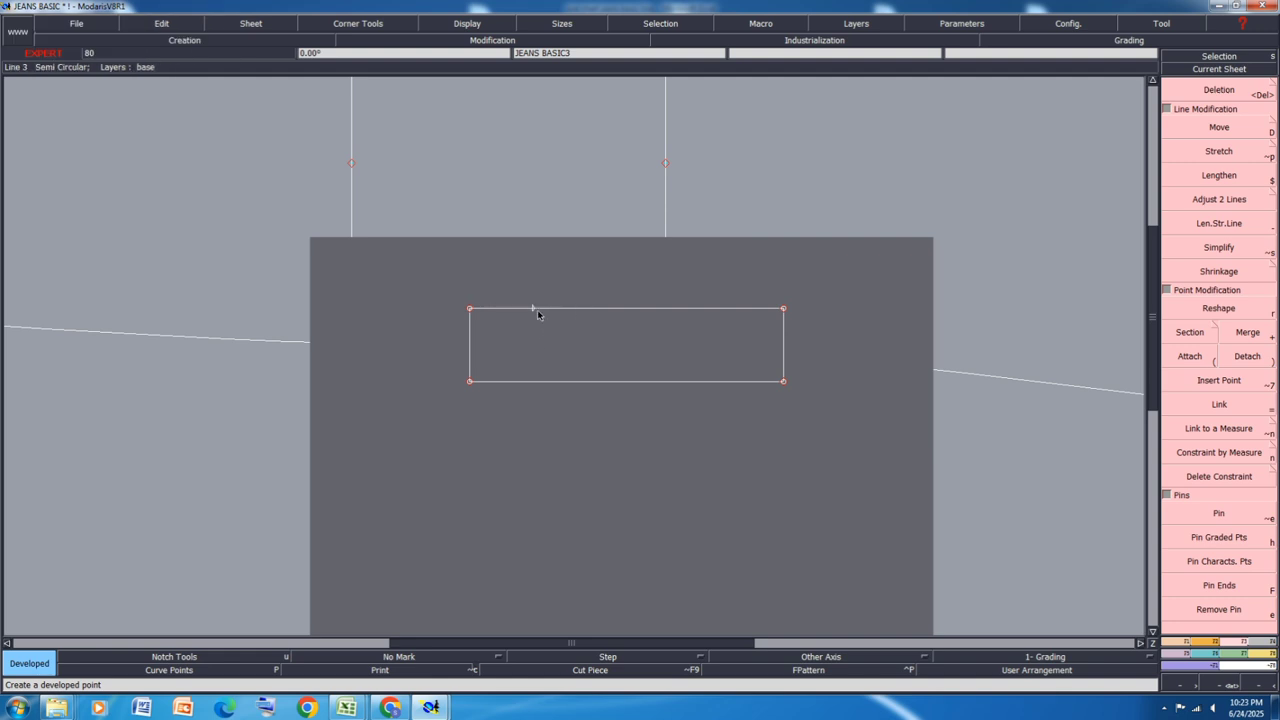
Step: Draw a Bezier curve from the developed point on the upper edge to the rectangle's lower-left corner
key(7)
key(b)
click(532, 308)
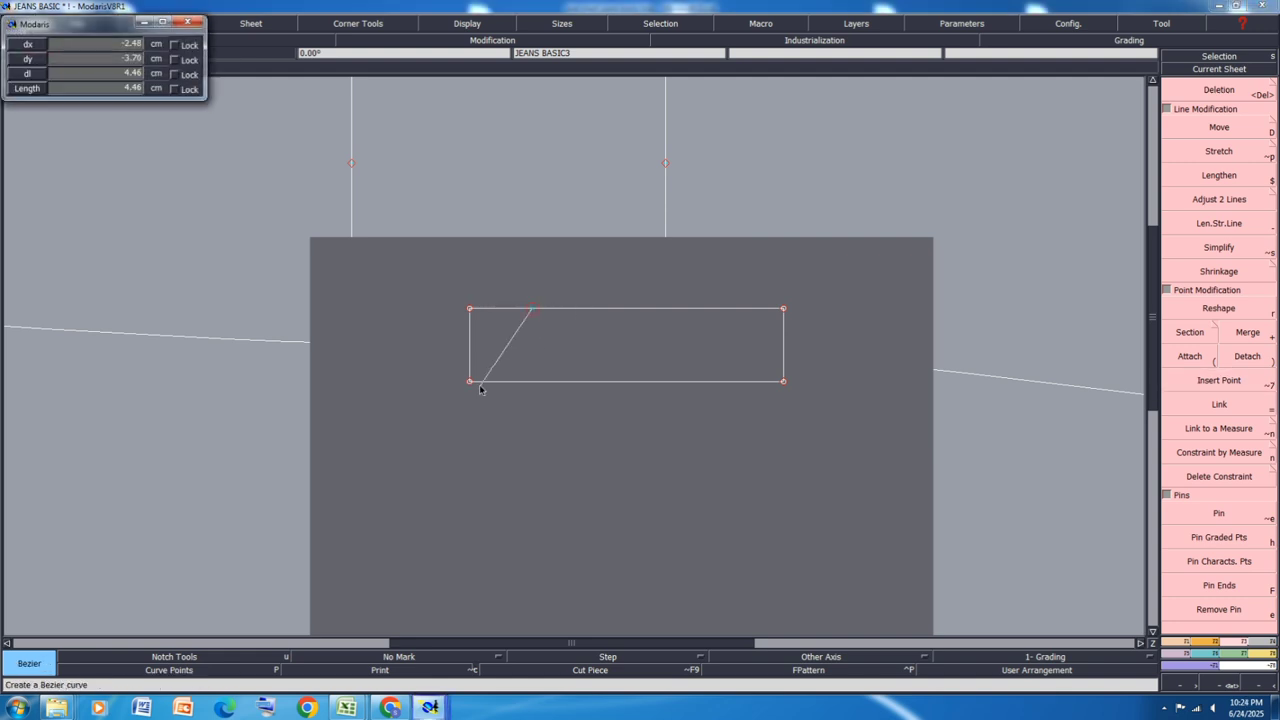
click(470, 381)
scroll(506, 343, up, 2)
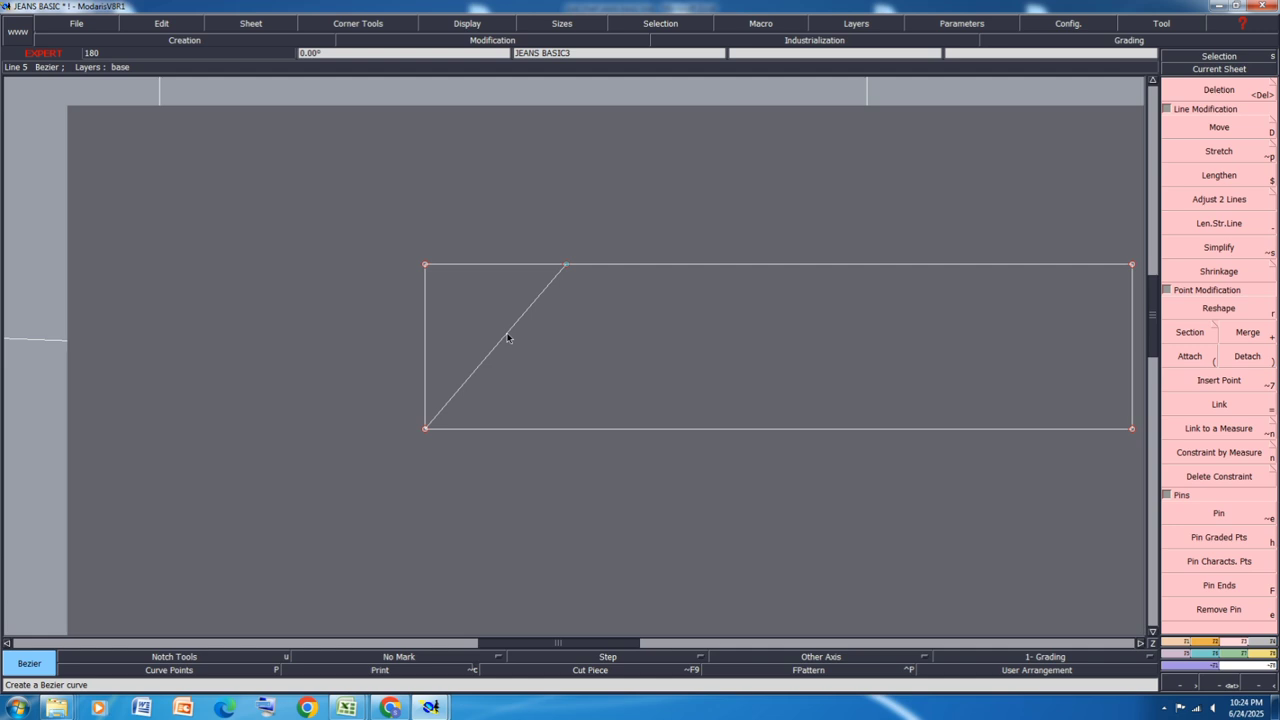
Step: Reshape the Bezier curve into a smooth rounded fly corner that blends into the upper edge, and save the model
key(r)
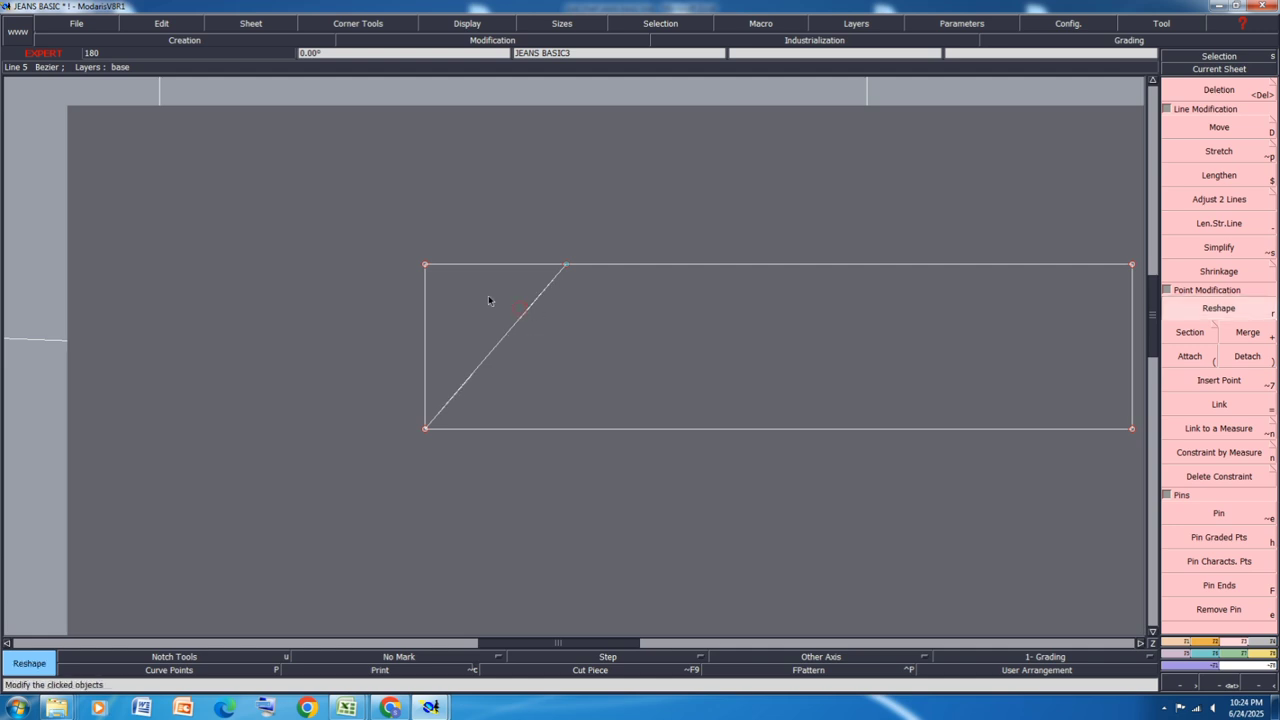
click(525, 313)
click(483, 289)
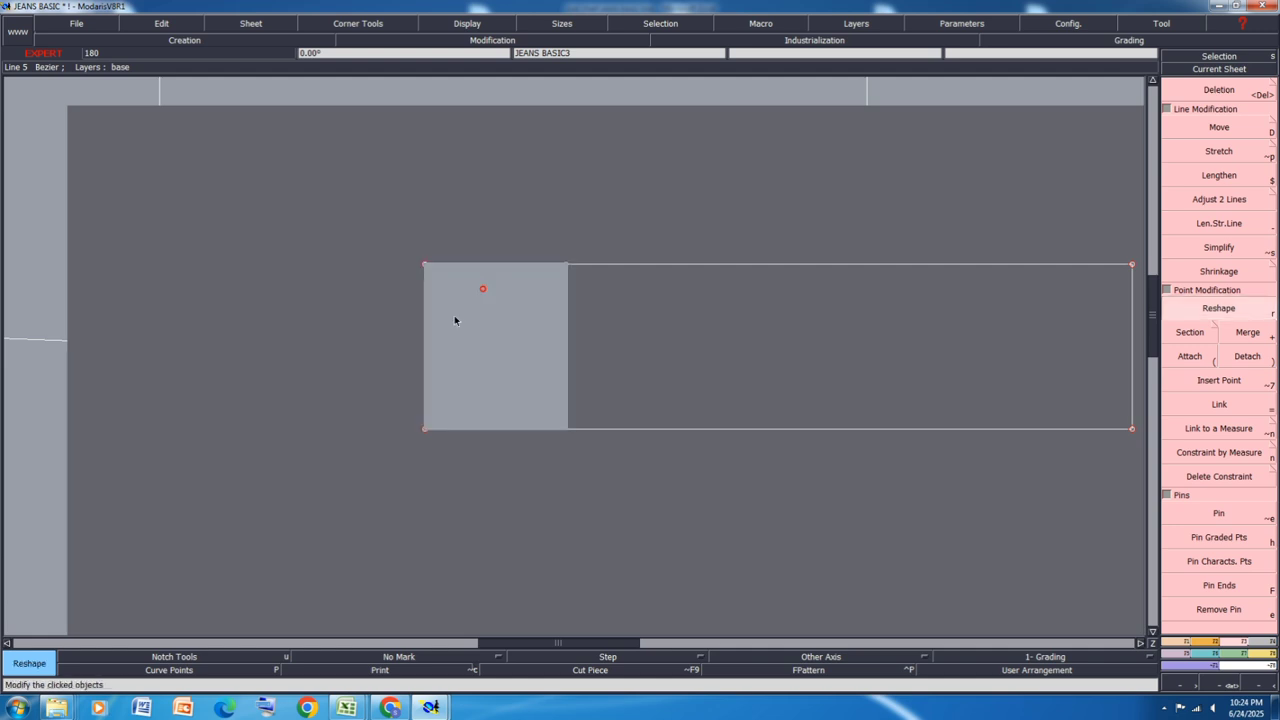
click(471, 375)
click(432, 328)
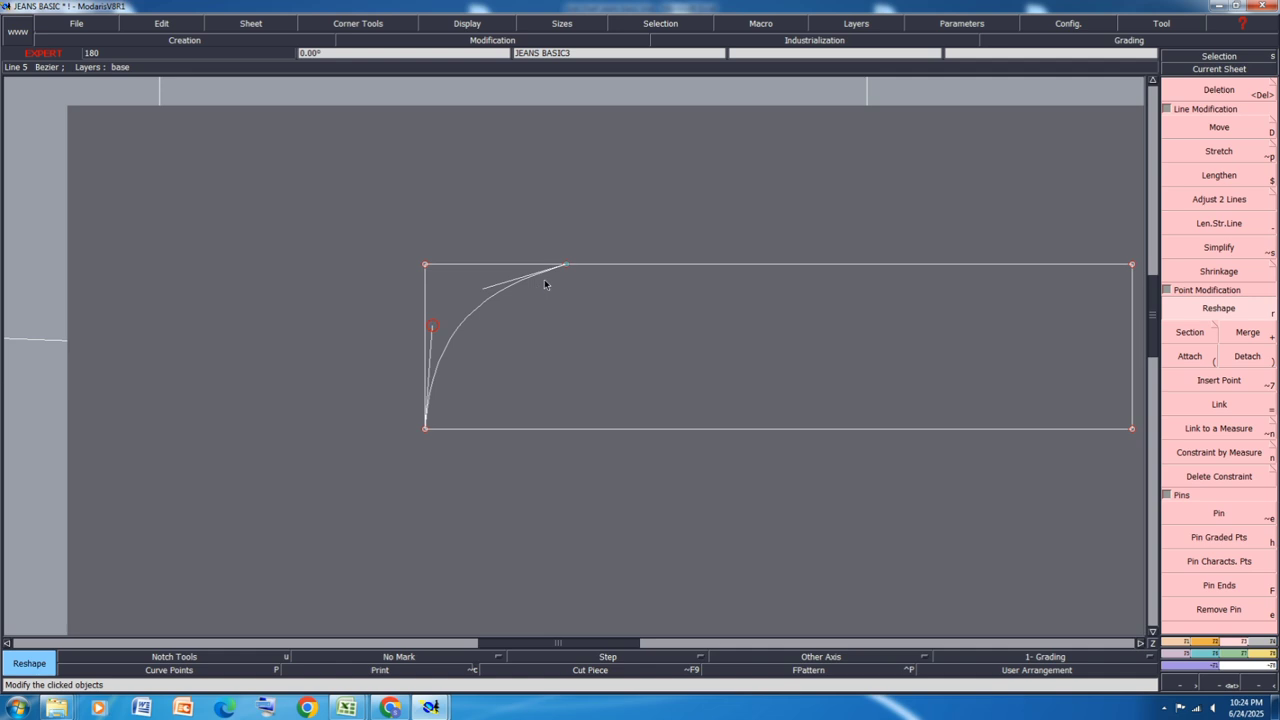
click(486, 289)
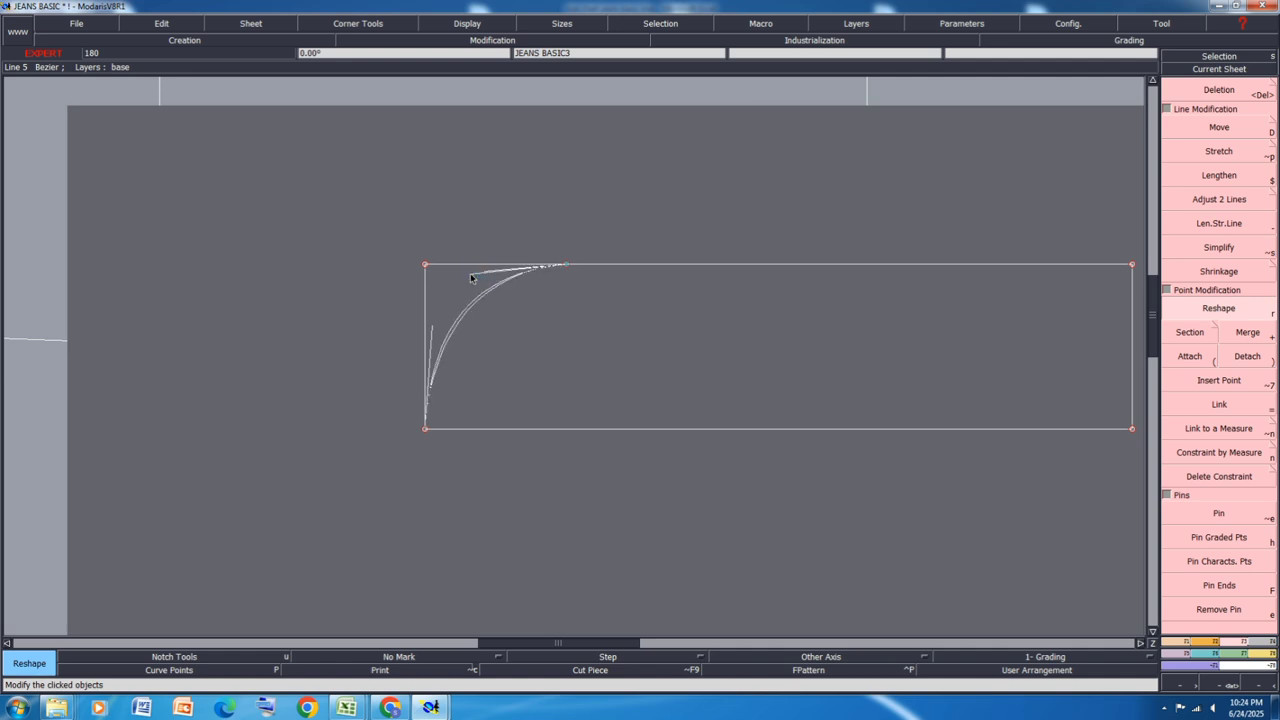
click(471, 278)
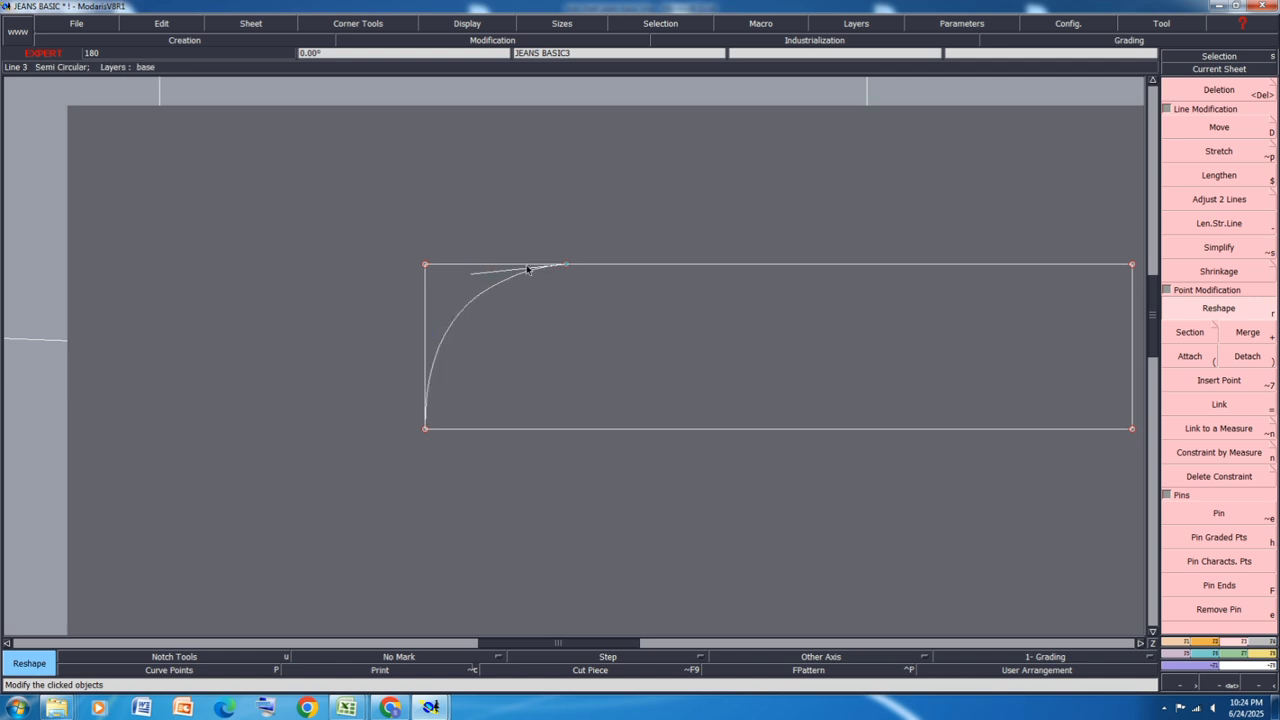
click(567, 266)
click(576, 266)
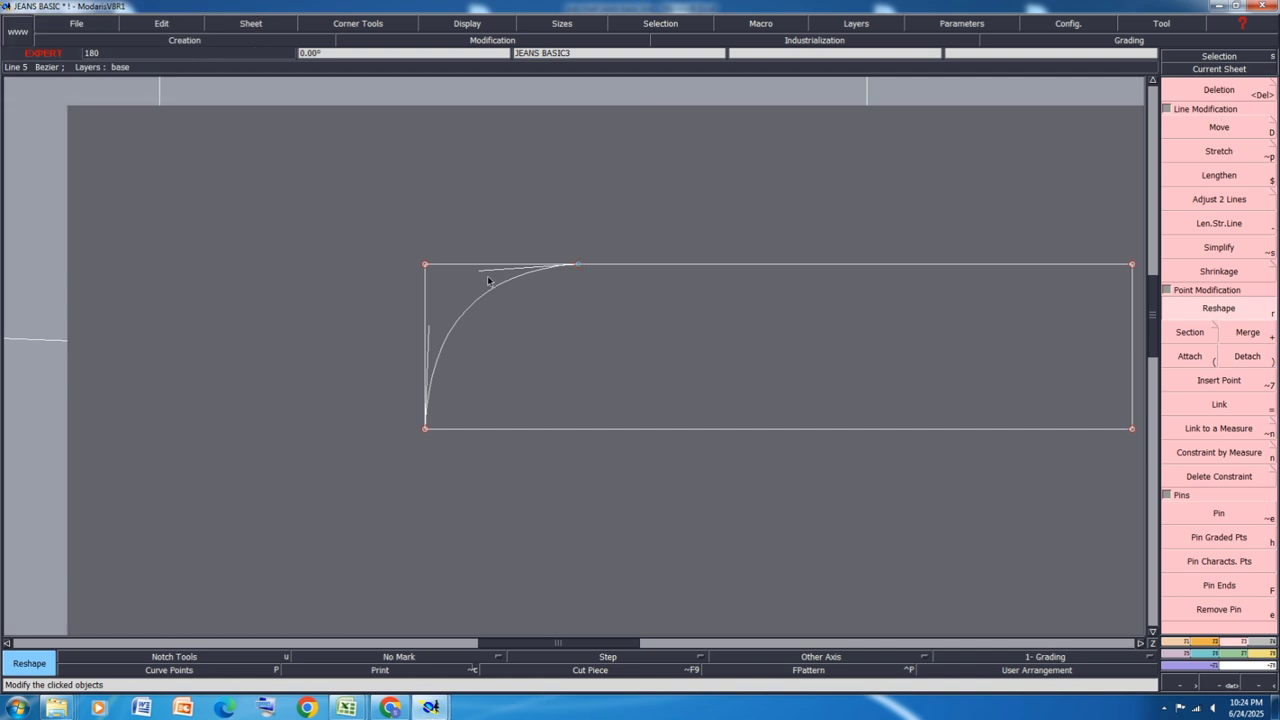
click(476, 277)
scroll(474, 278, down, 1)
key(ctrl+s)
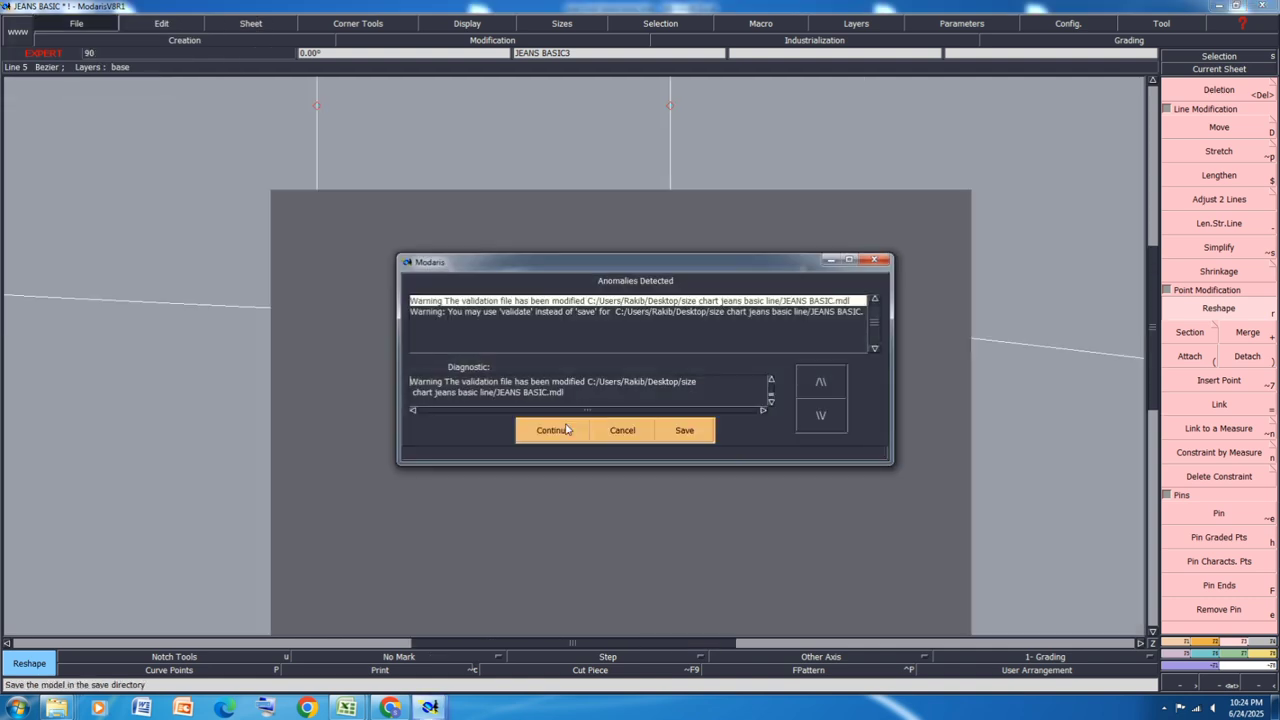
click(569, 429)
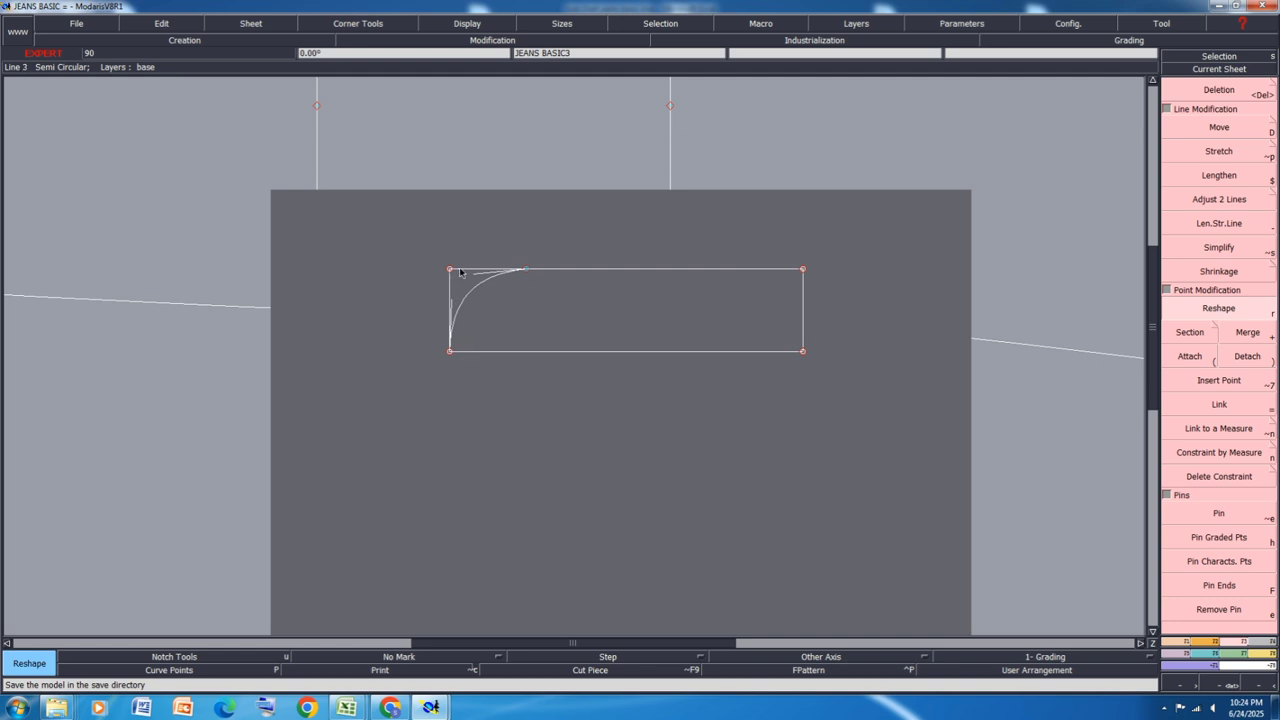
Step: Lengthen the rectangle's lower edge by about 1 cm beyond its lower-left corner
key(period)
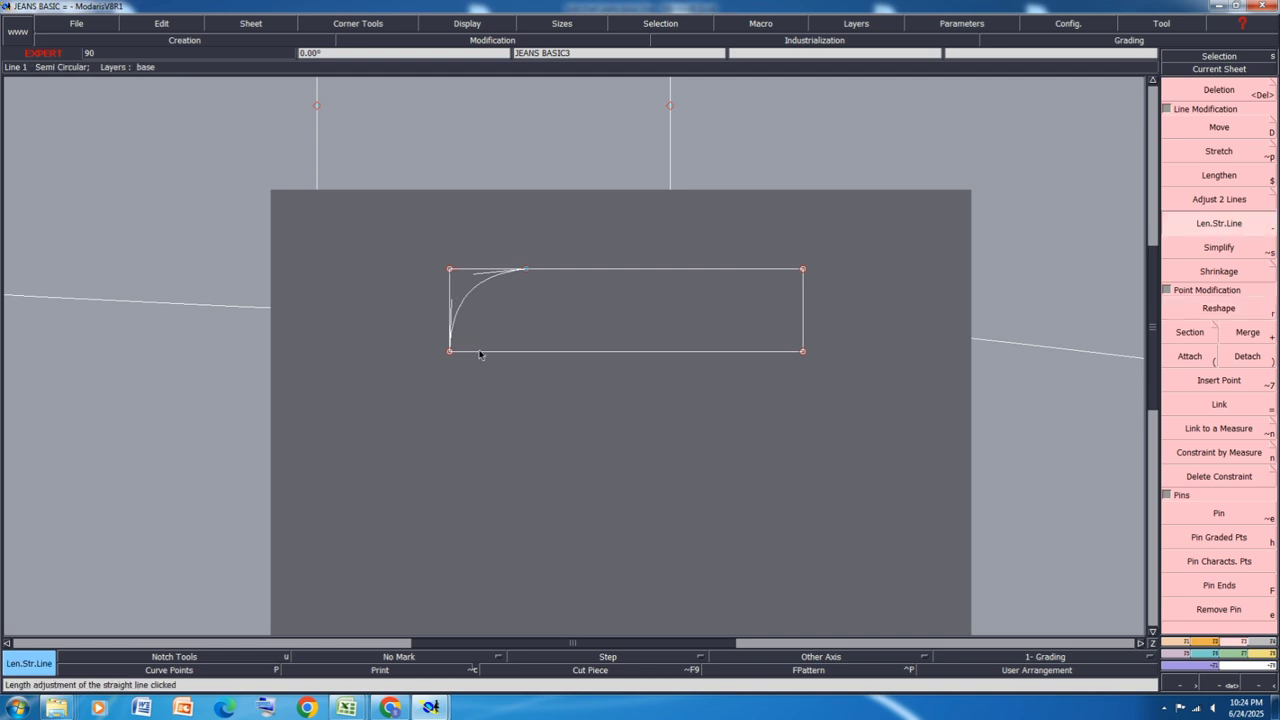
click(429, 357)
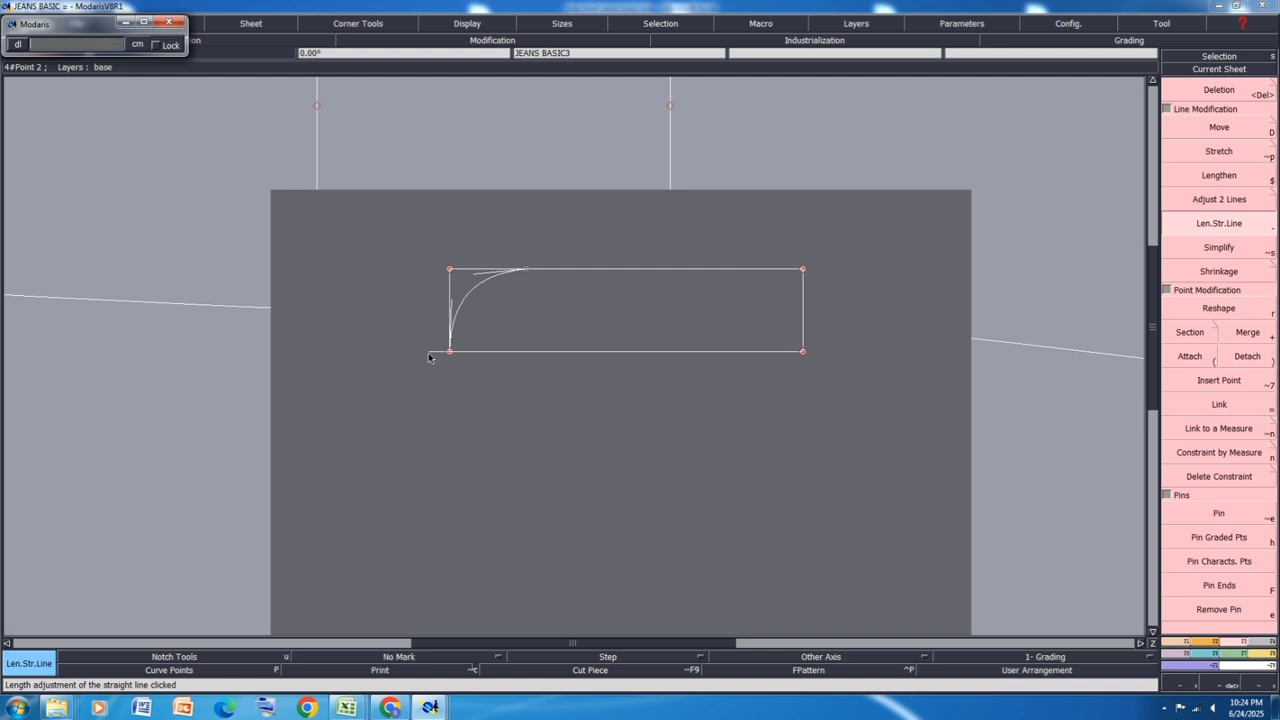
key(Return)
Step: Draw a straight line from the extended end of the lower edge to the upper-left corner, and save the model
key(2)
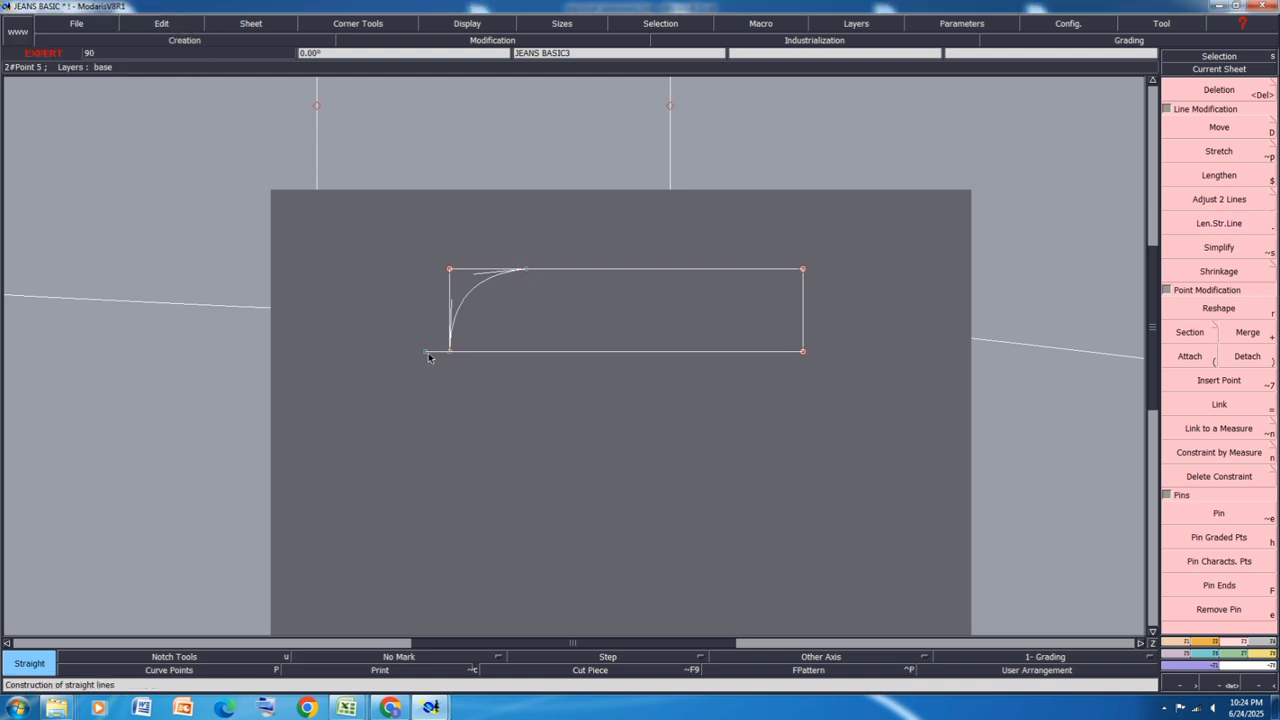
click(427, 351)
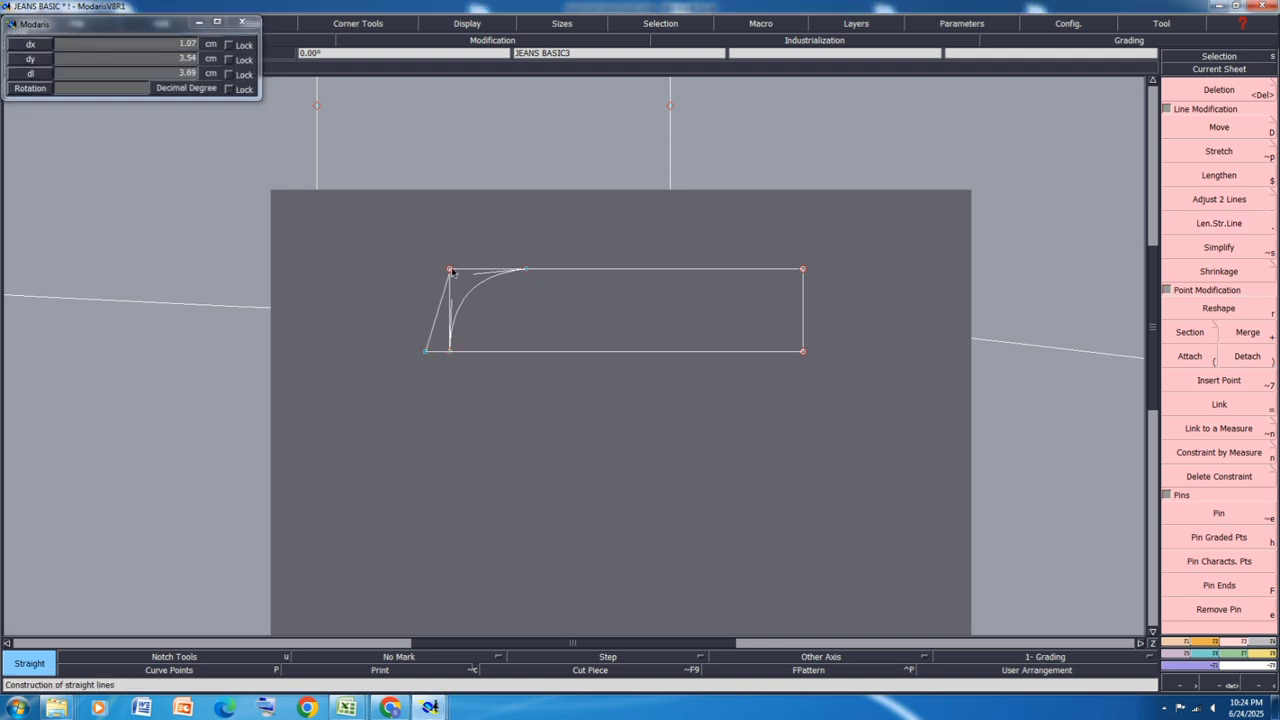
click(449, 269)
key(ctrl+s)
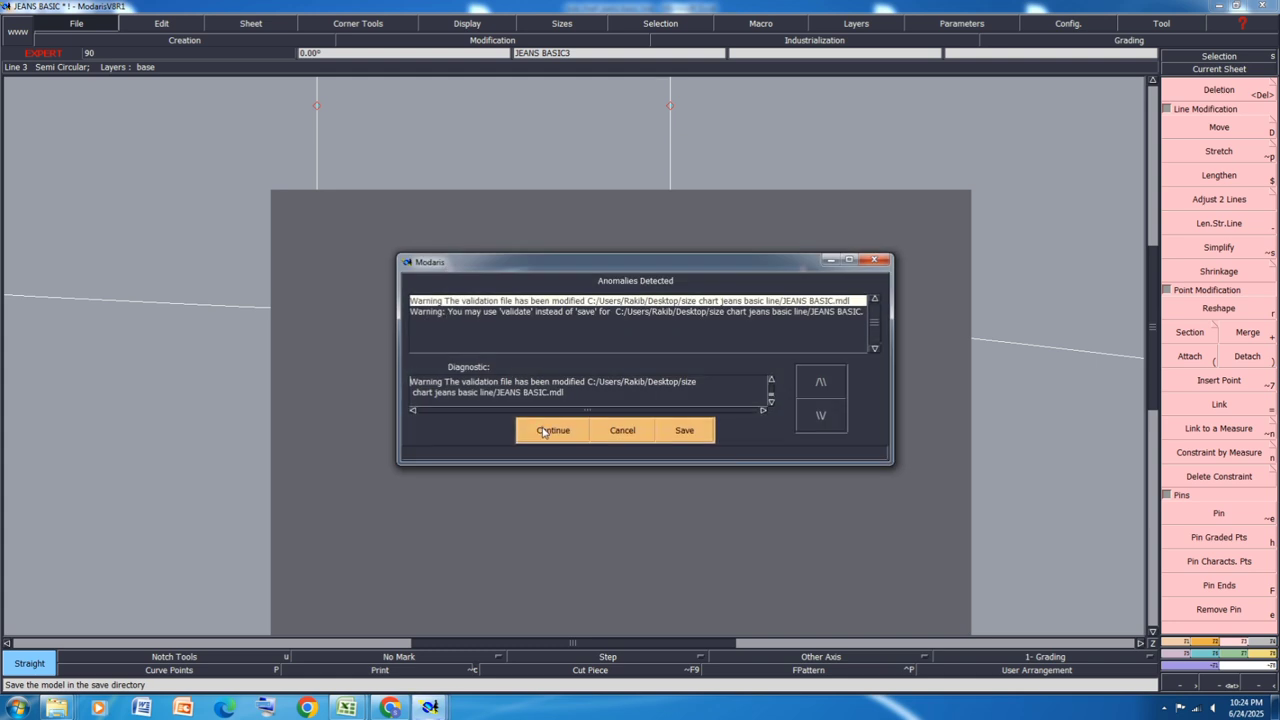
click(551, 423)
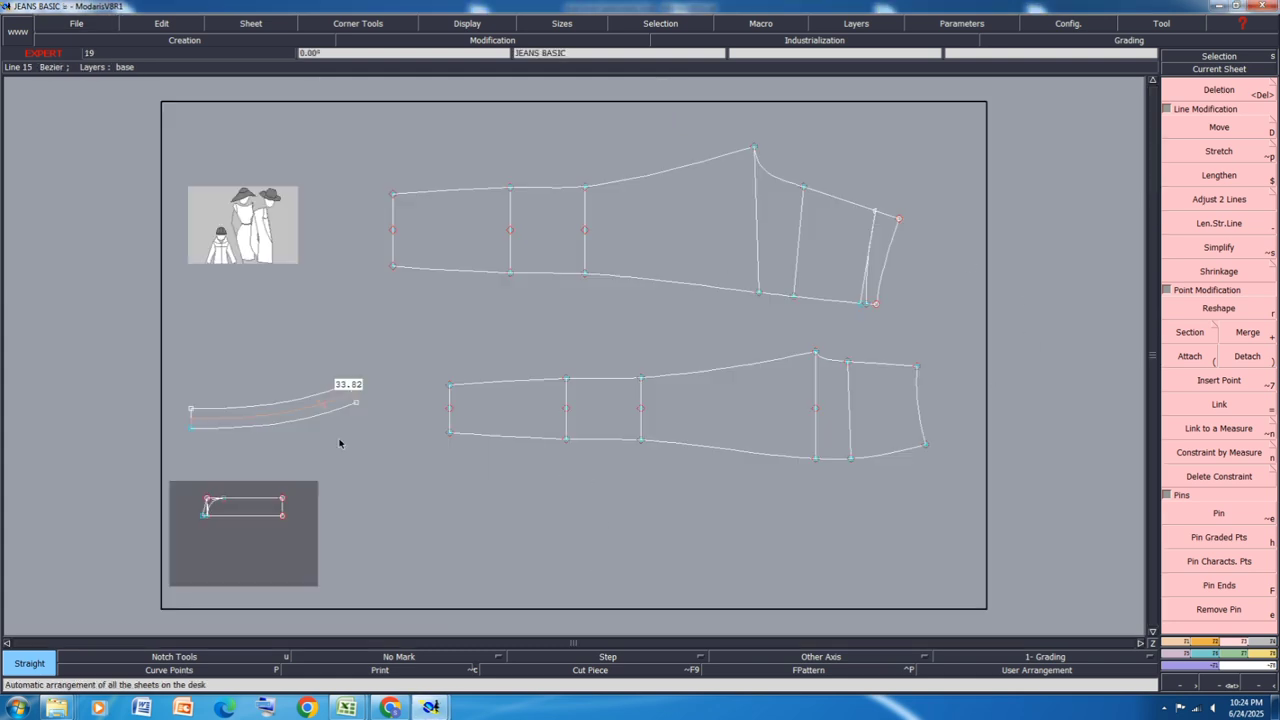
Step: Switch to the Excel size chart and fill the pocket height and pocket width rows with yellow
mouse_move(346, 707)
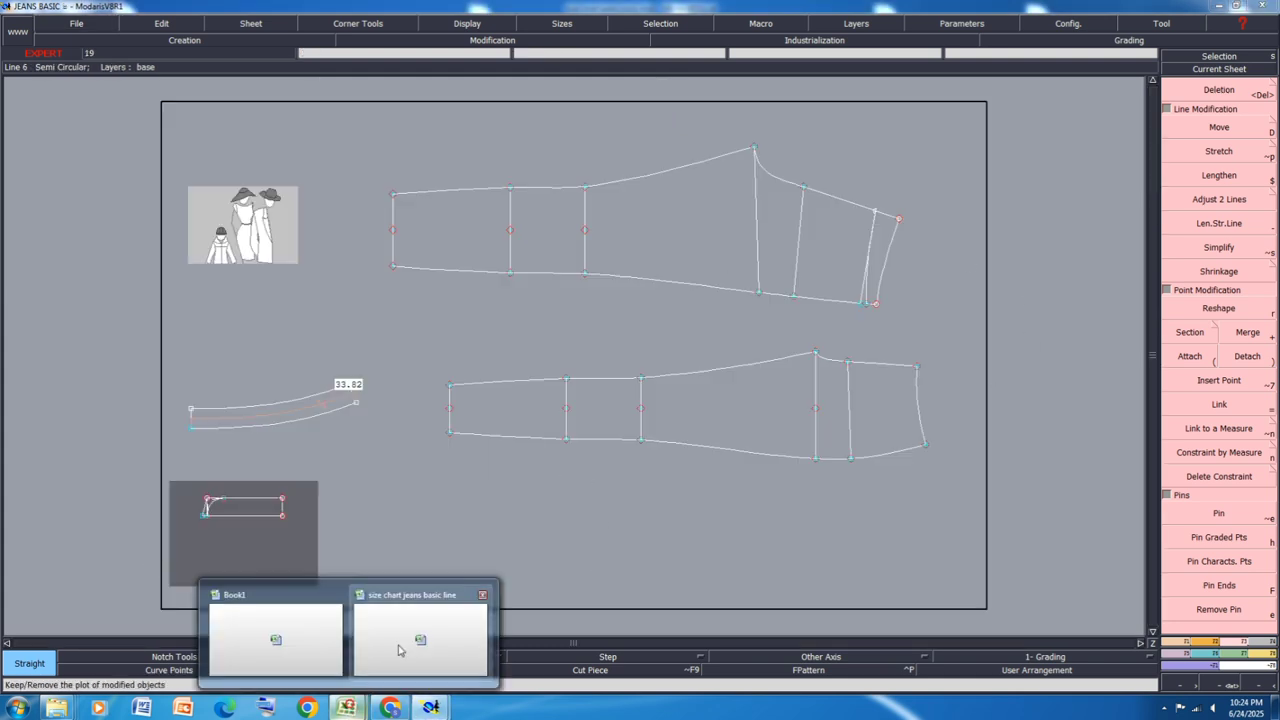
click(402, 640)
click(8, 319)
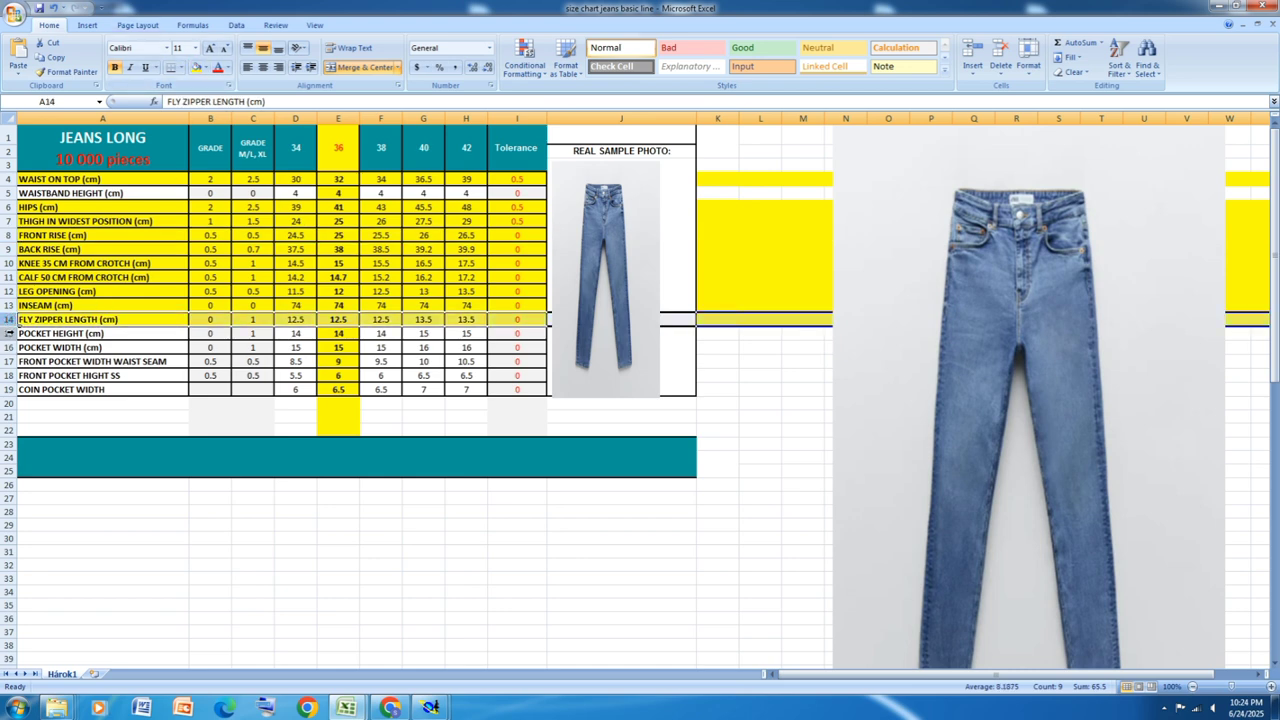
drag(8, 333, 8, 347)
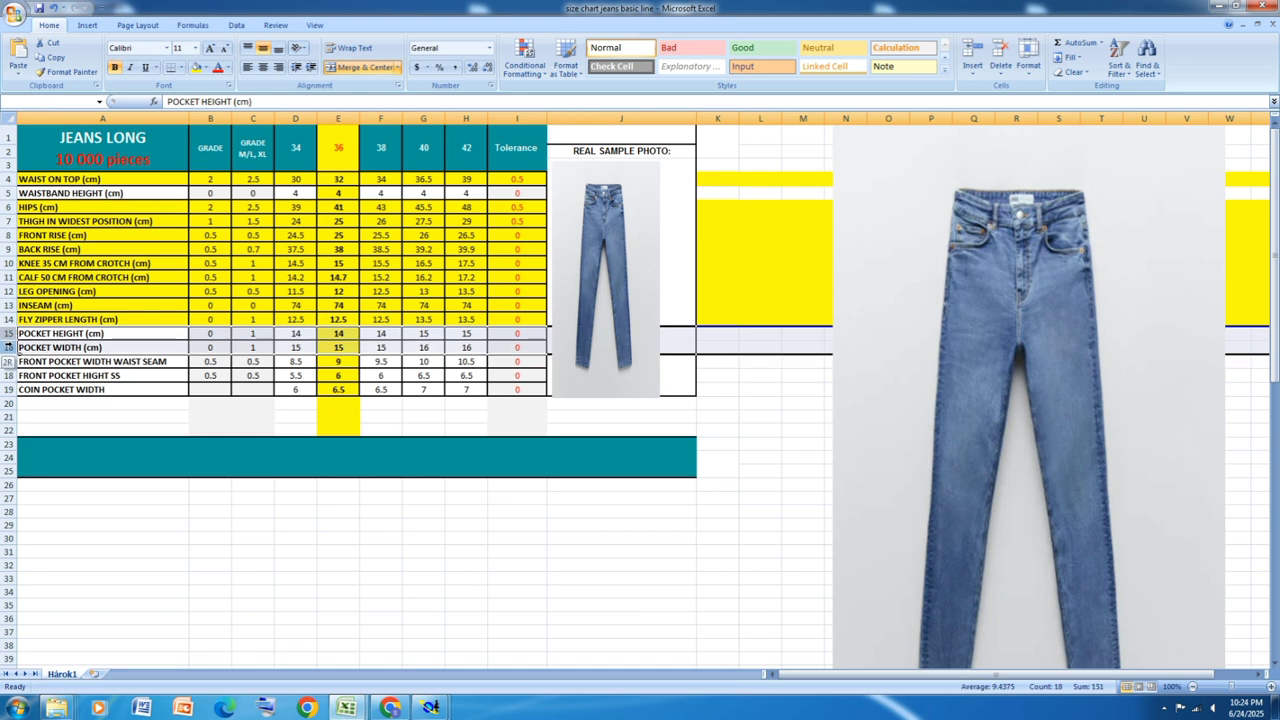
click(197, 70)
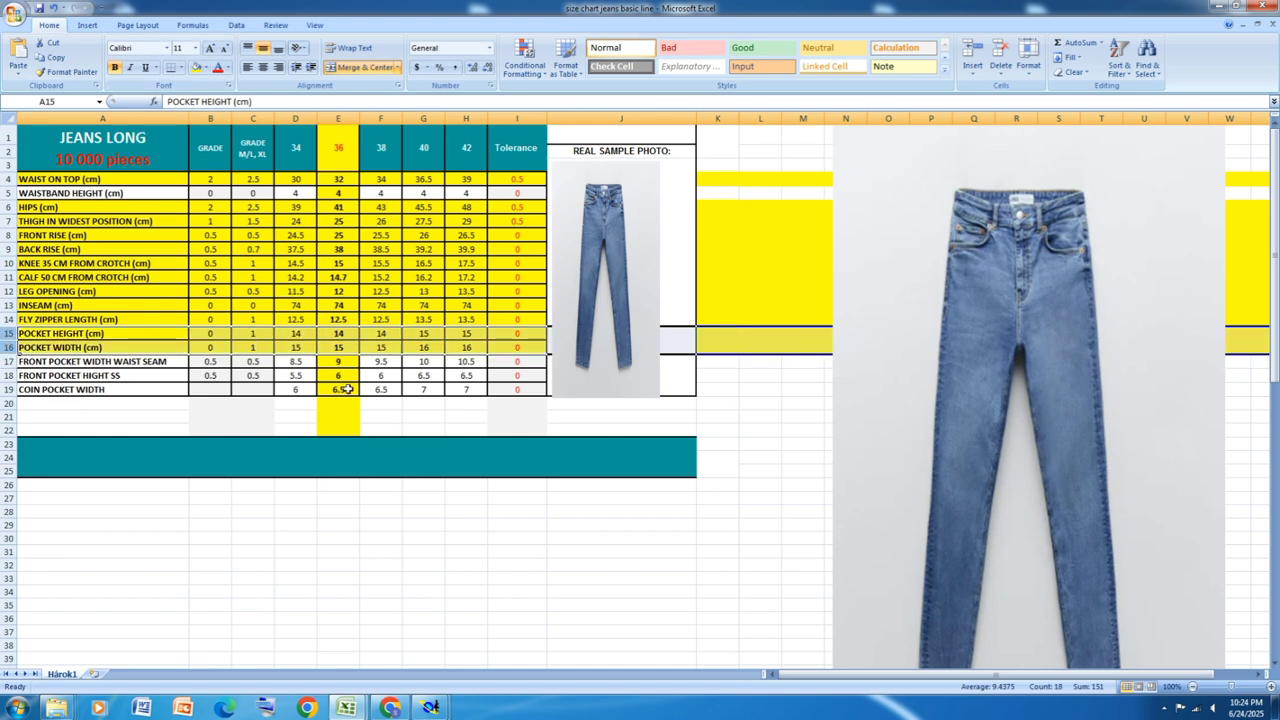
Step: Return to the Modaris pattern and create a new blank sheet
click(430, 707)
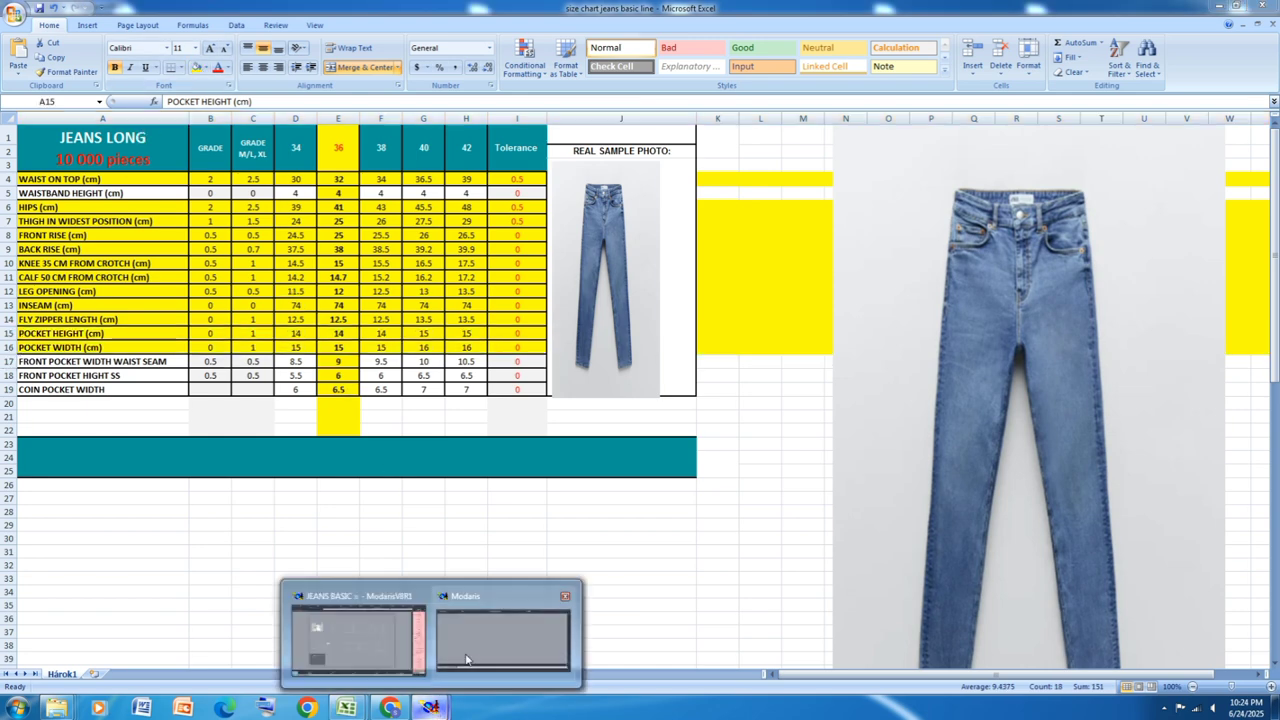
click(380, 640)
click(245, 24)
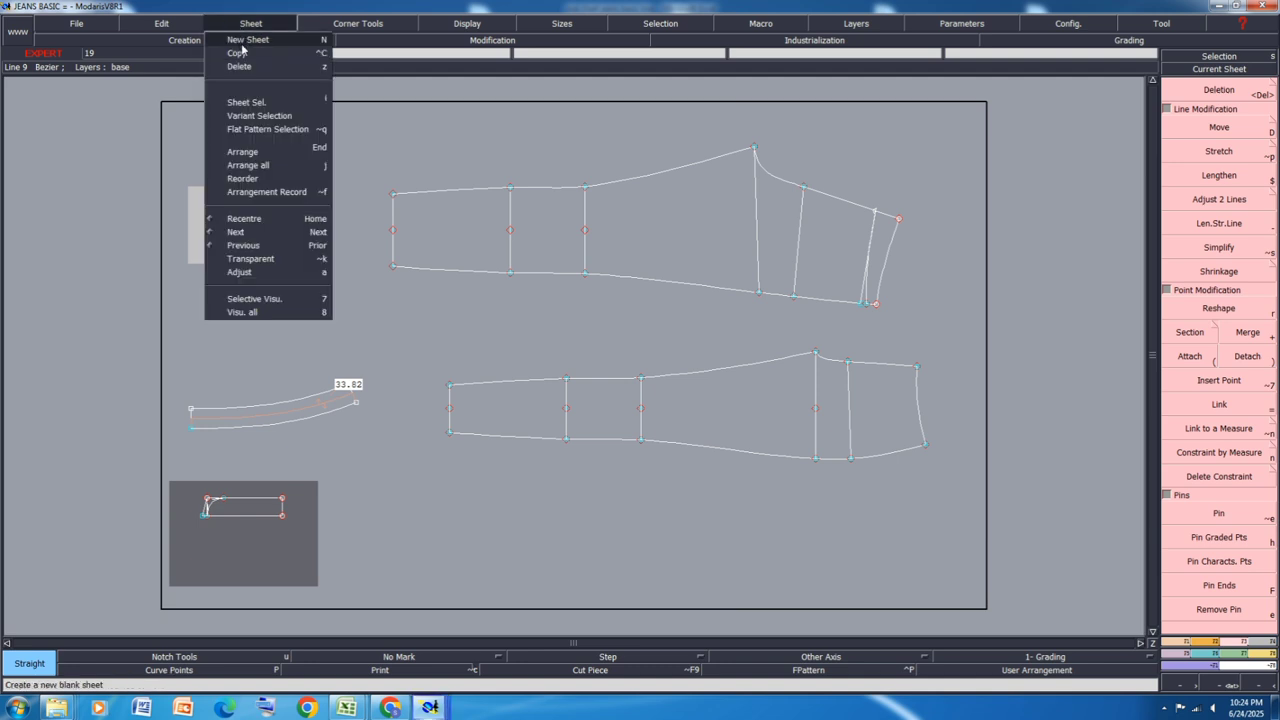
click(243, 40)
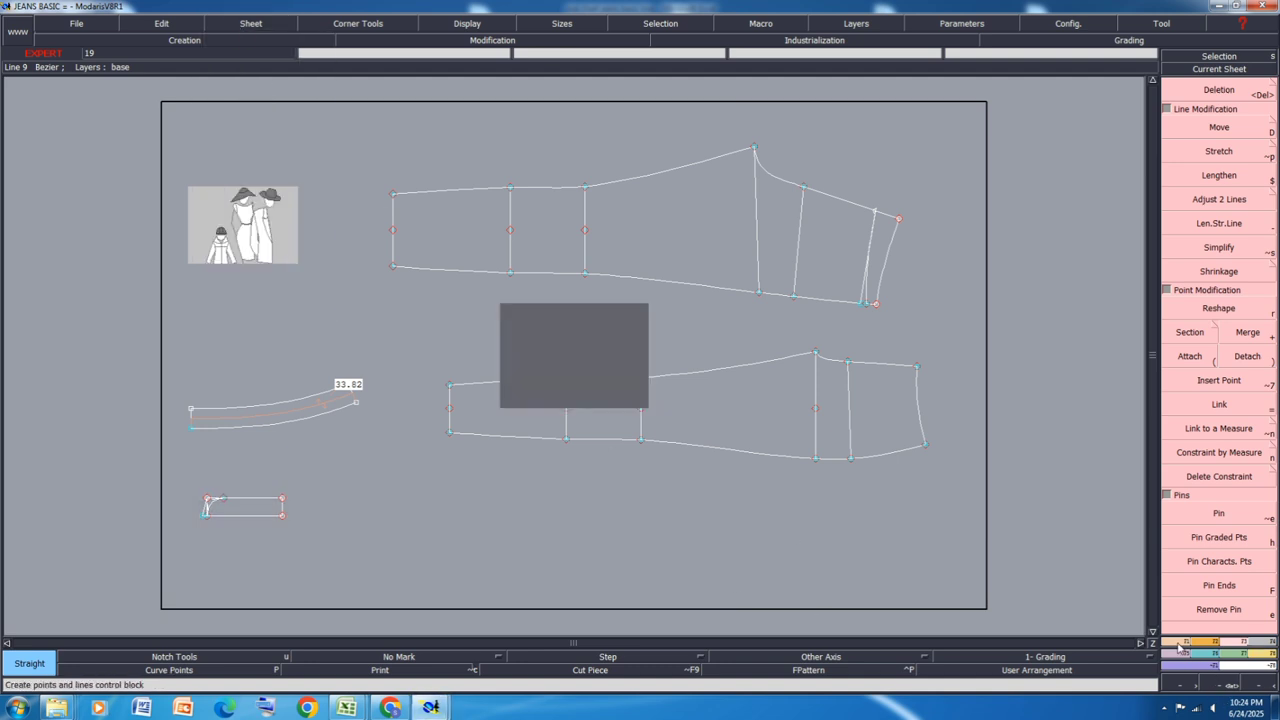
Step: Draw a horizontal straight line 14 cm long on the new sheet with dx 14 and dy 0
scroll(1213, 560, up, 5)
click(1240, 356)
click(545, 363)
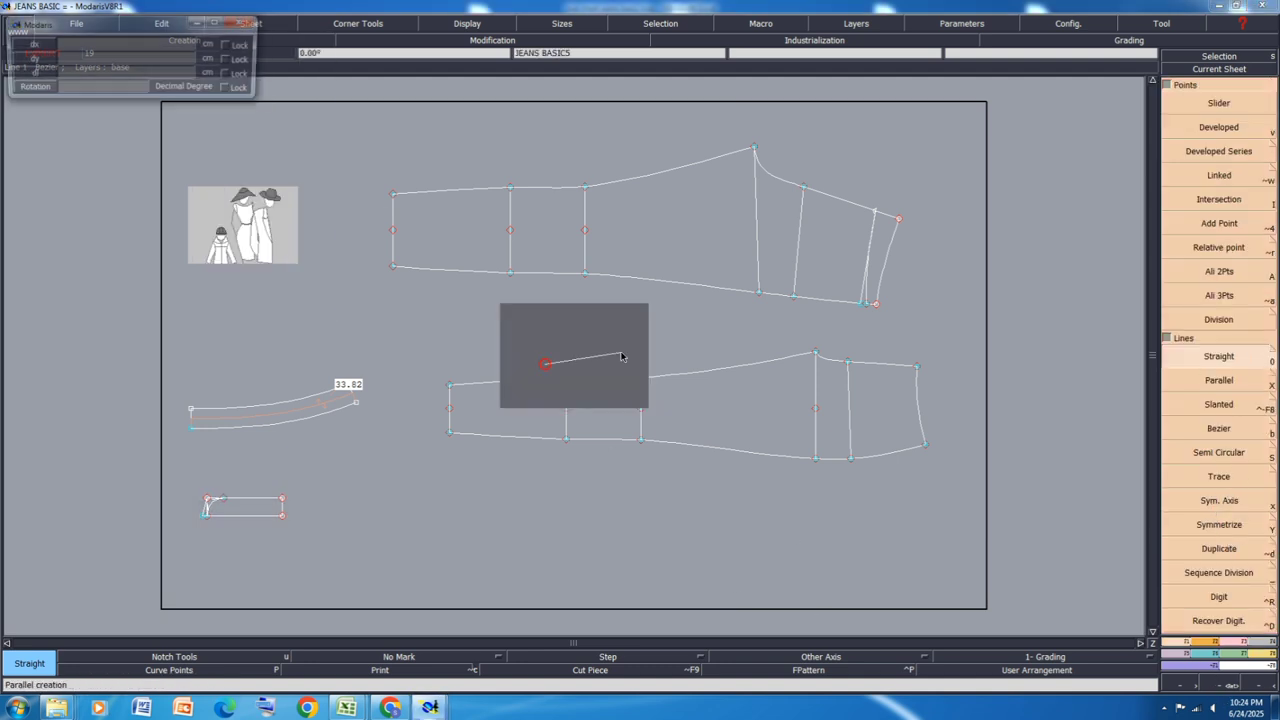
key(Down)
text(14)
key(Down)
text(0)
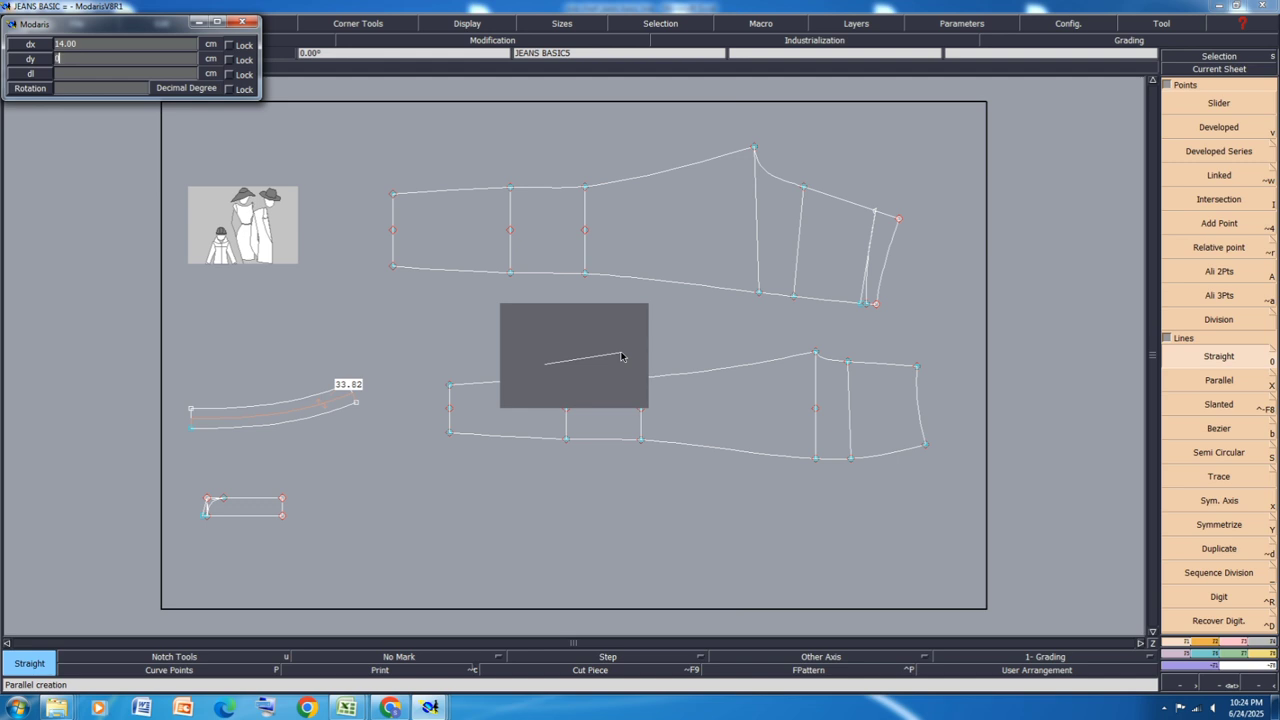
key(Return)
Step: Draw a vertical straight line 7.5 cm upward from the right end of the horizontal line
click(617, 364)
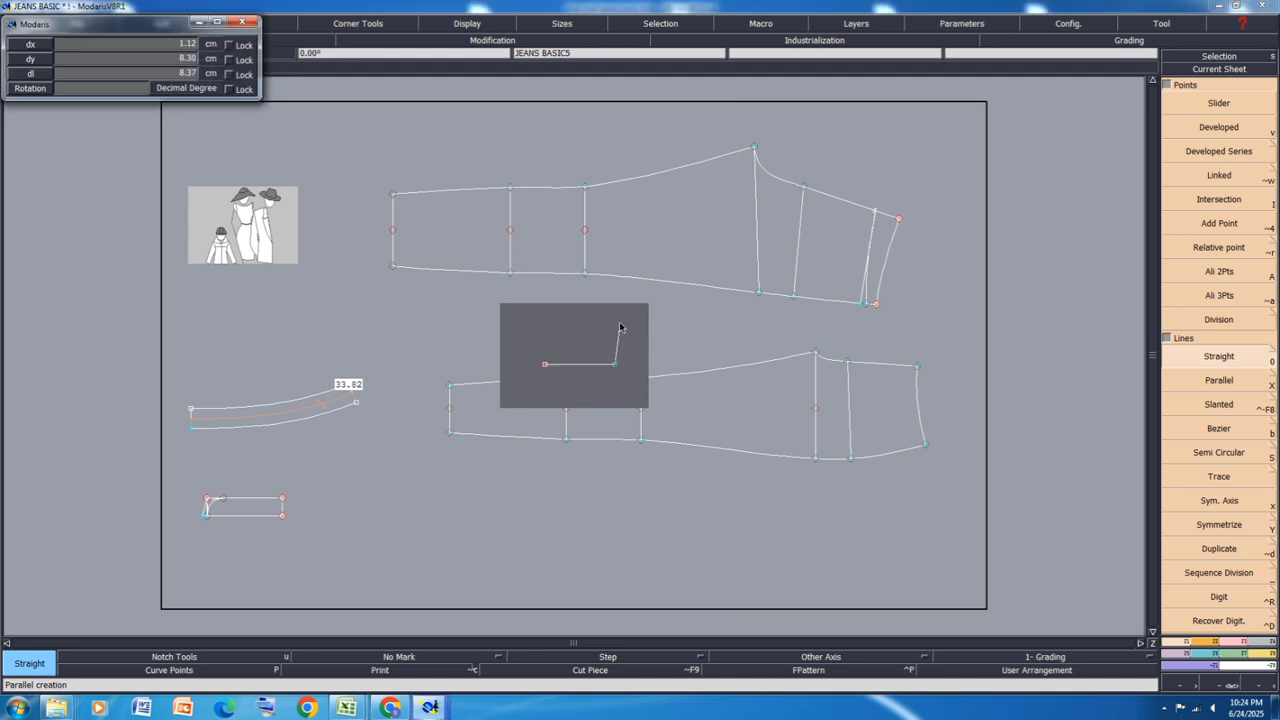
text(0)
key(Down)
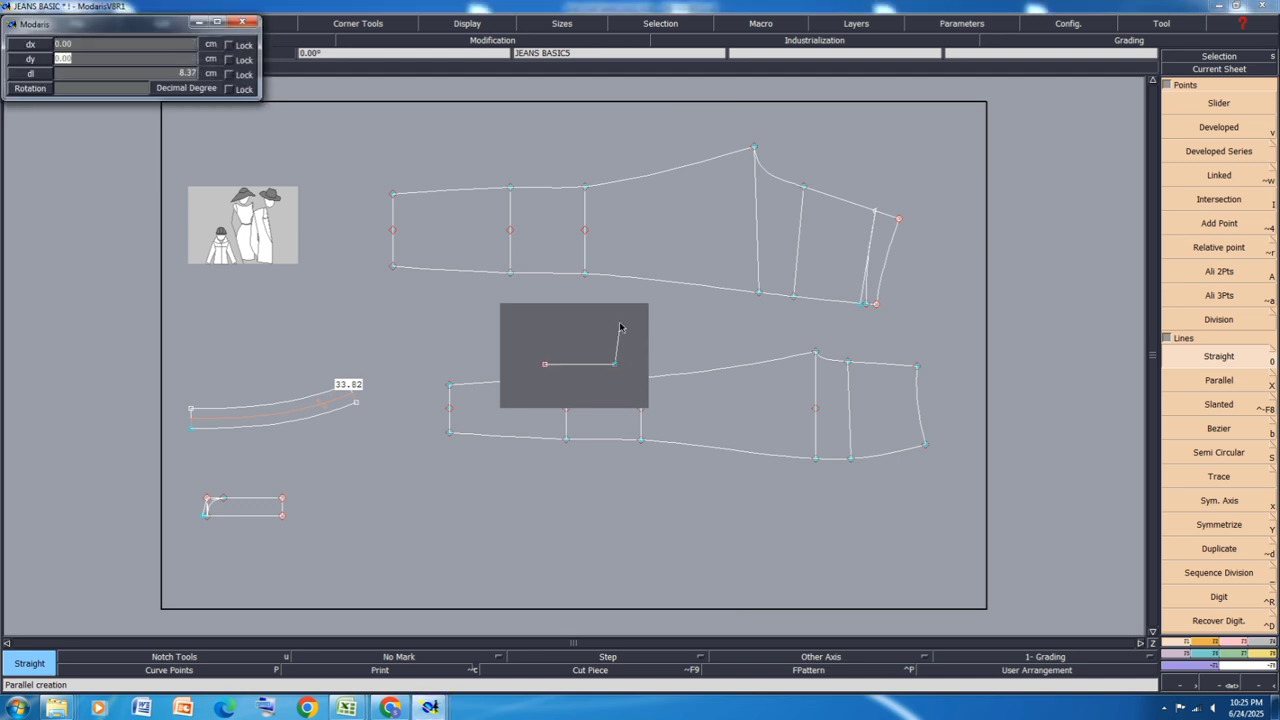
text(7.5)
key(Return)
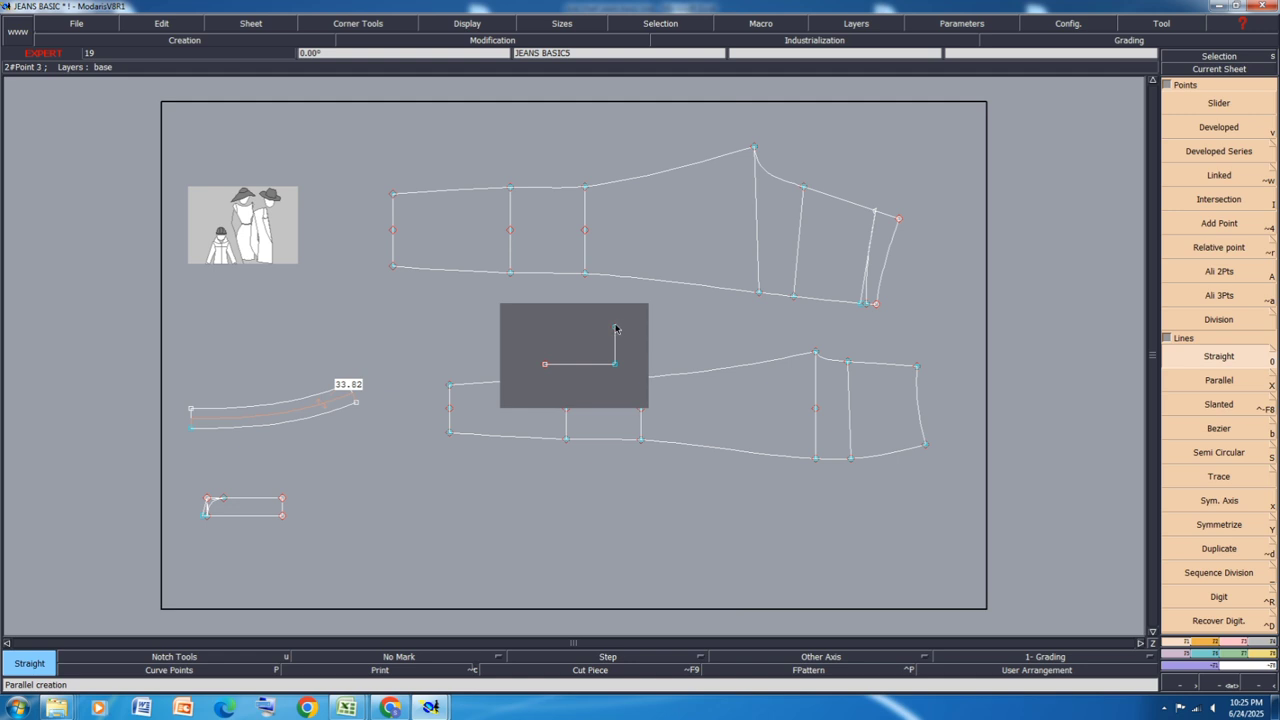
Step: Draw a horizontal straight line about 13.3 cm leftward from the top of the vertical line
click(615, 328)
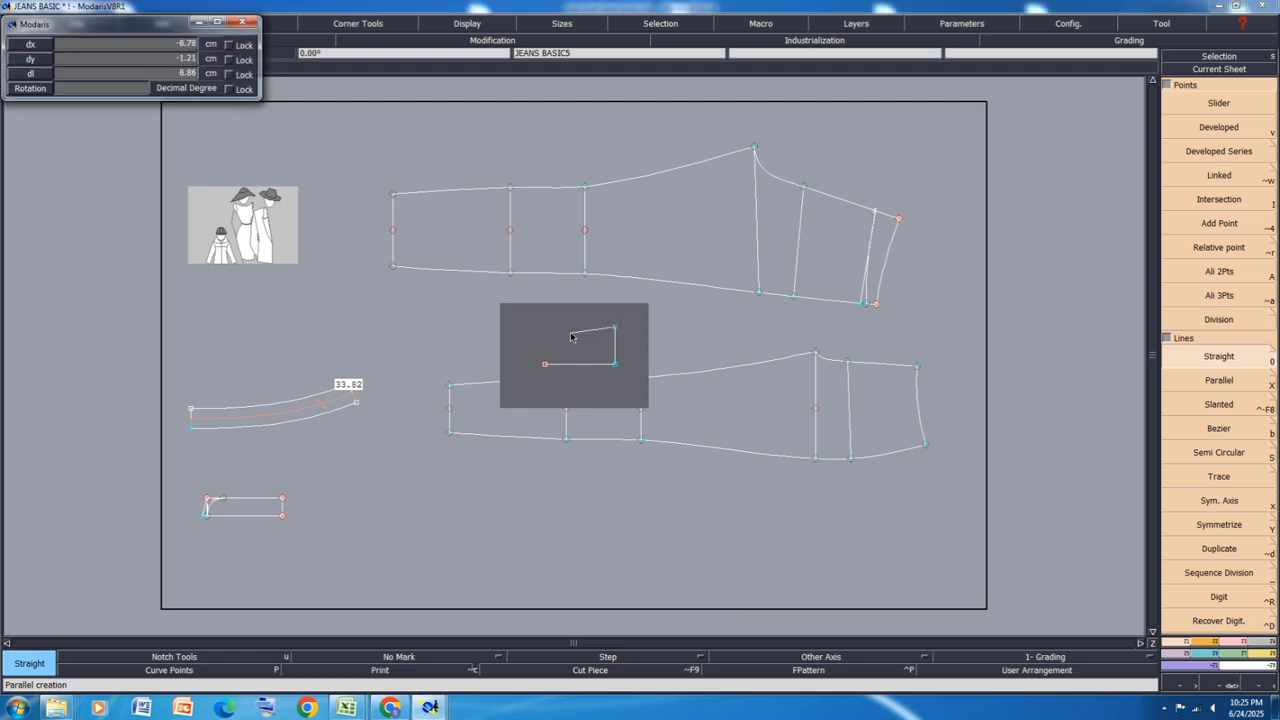
text(0-13.3)
key(Return)
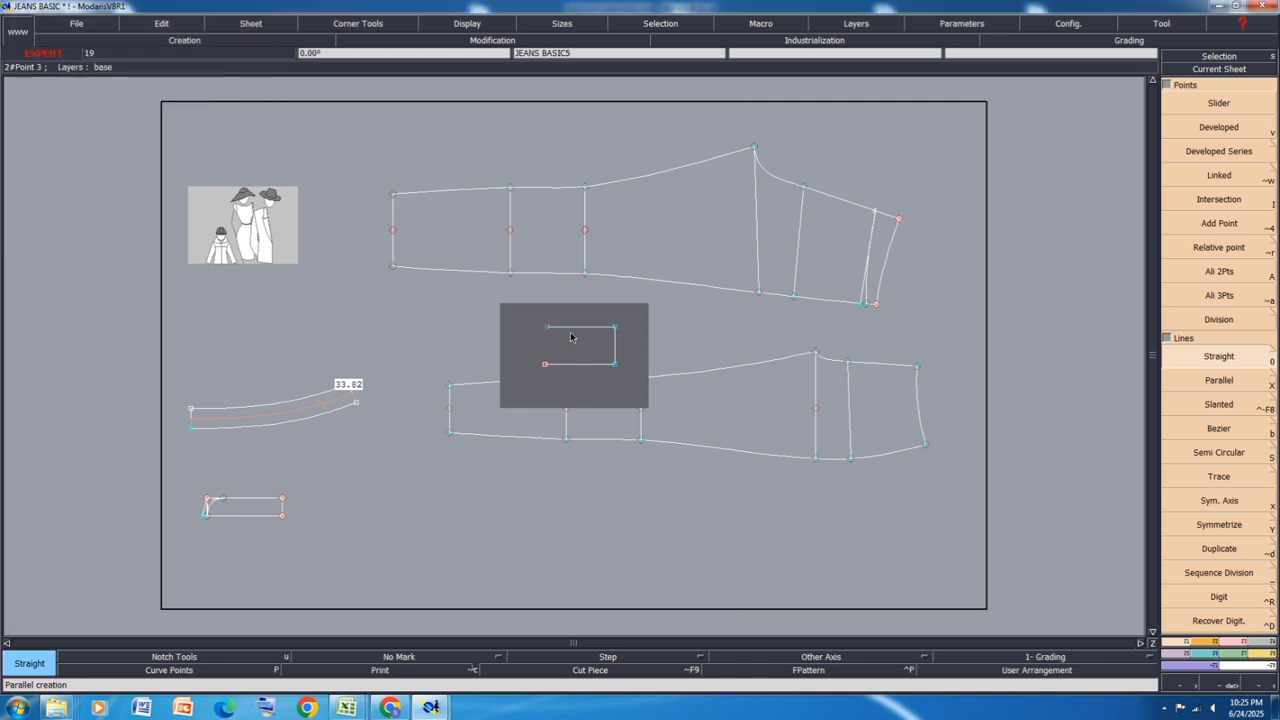
click(549, 332)
Step: Move the left end of the upper line 1 cm to the right with no vertical shift
click(1236, 641)
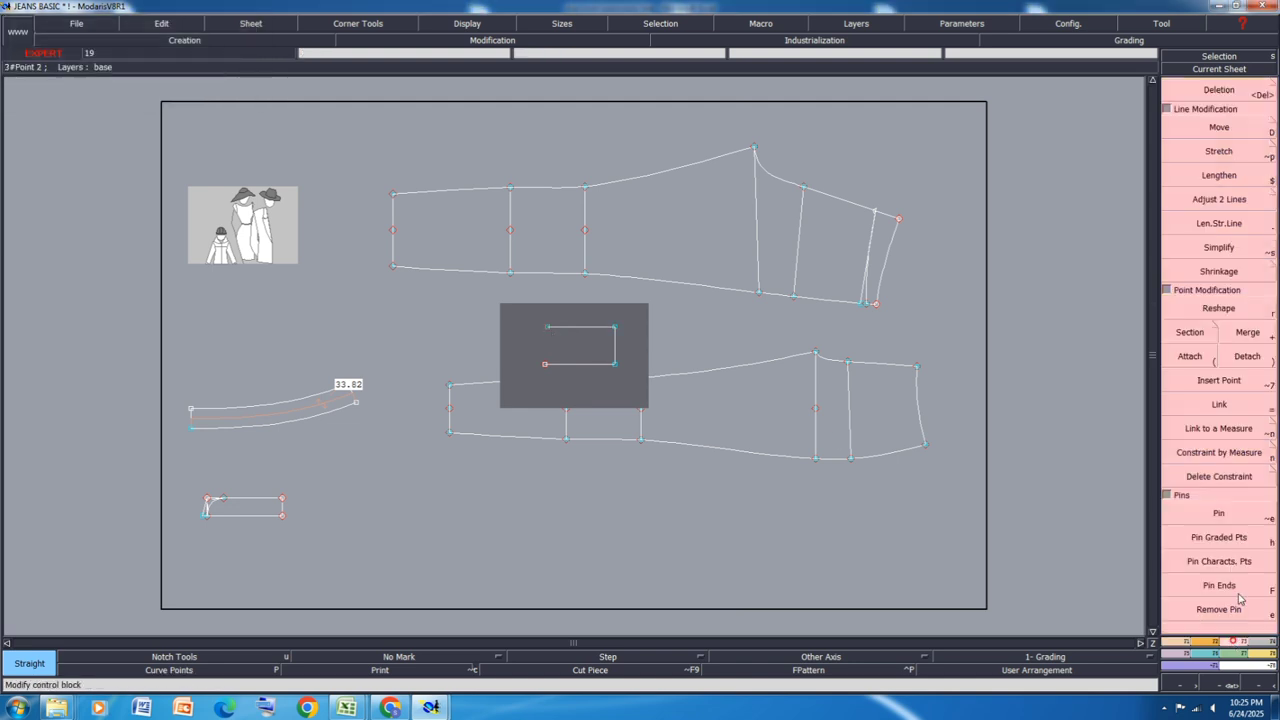
click(1236, 521)
key(shift+d)
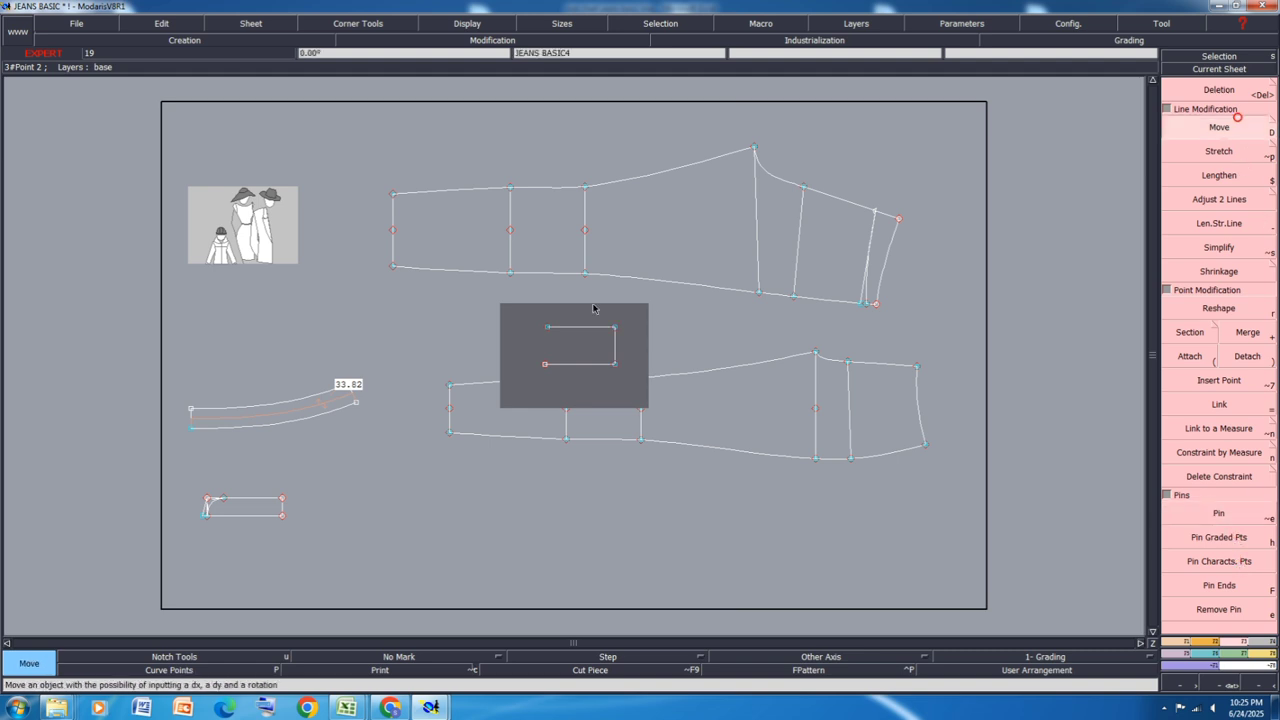
click(548, 330)
key(Down)
text(1)
key(Tab)
text(0)
key(Tab)
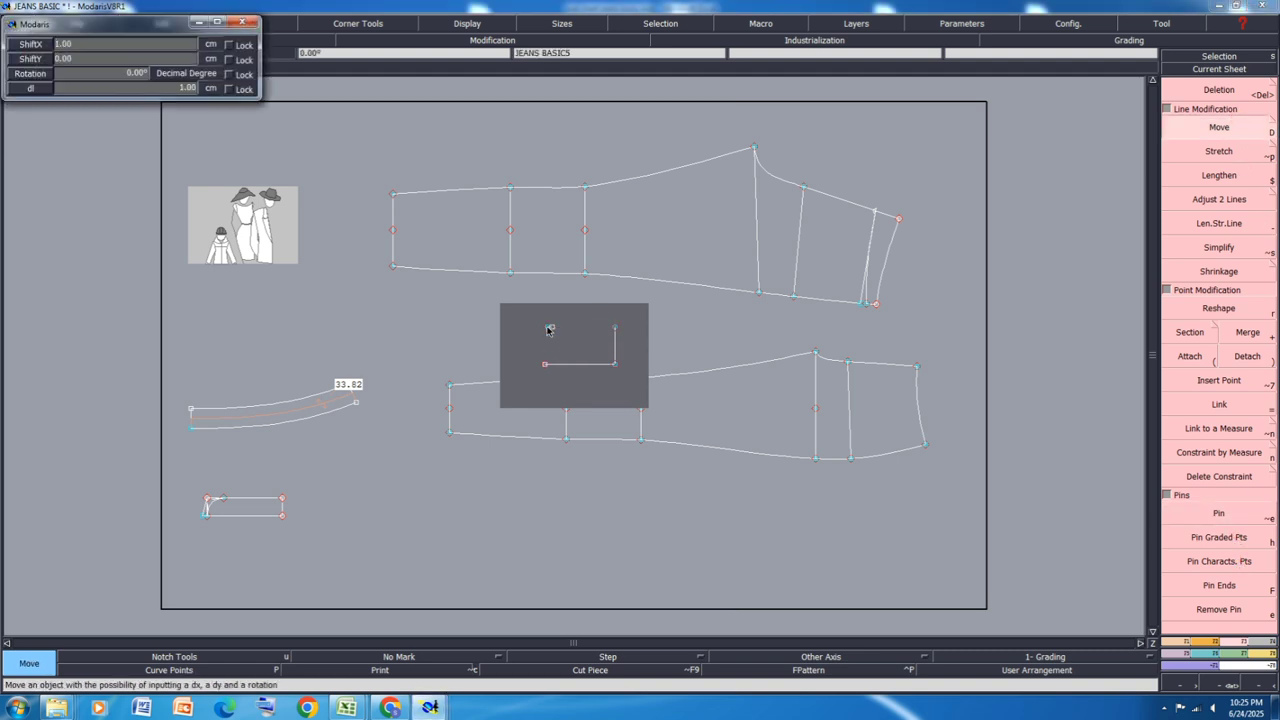
key(Return)
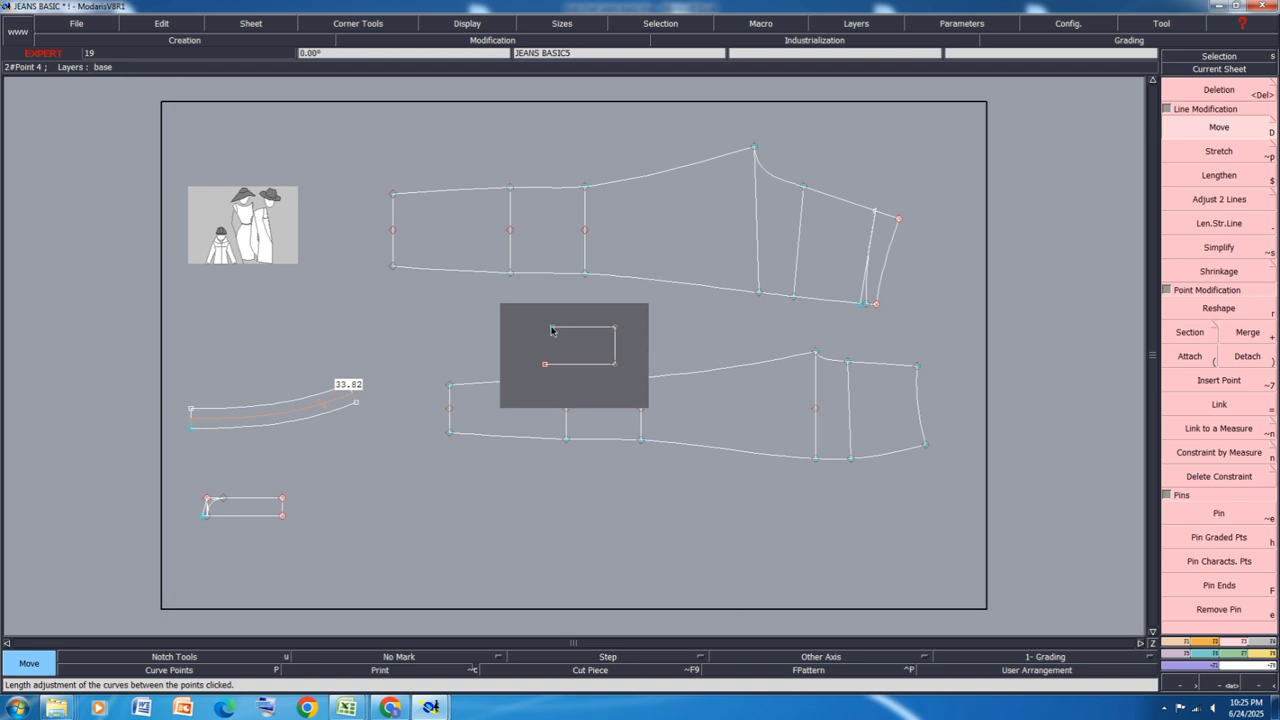
Step: Move the upper line's left end 1 cm straight down, with no horizontal shift
click(551, 333)
key(Down)
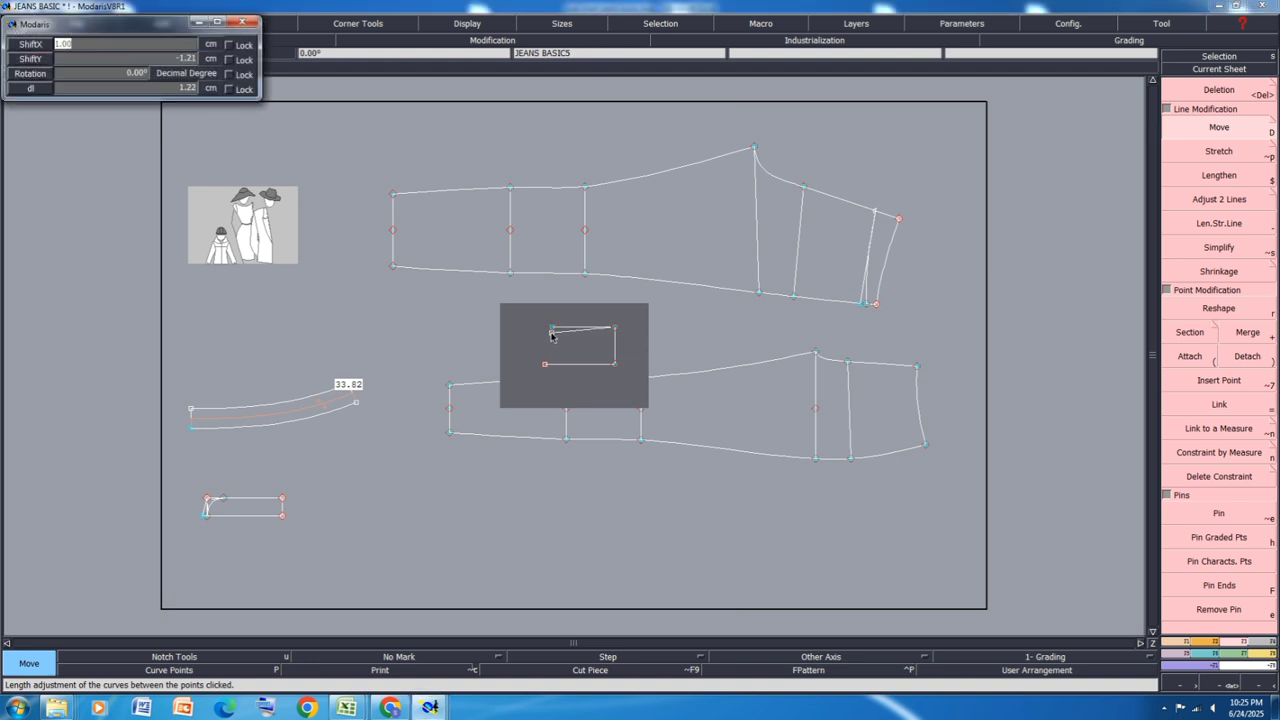
text(0)
key(Down)
text(-1)
key(Return)
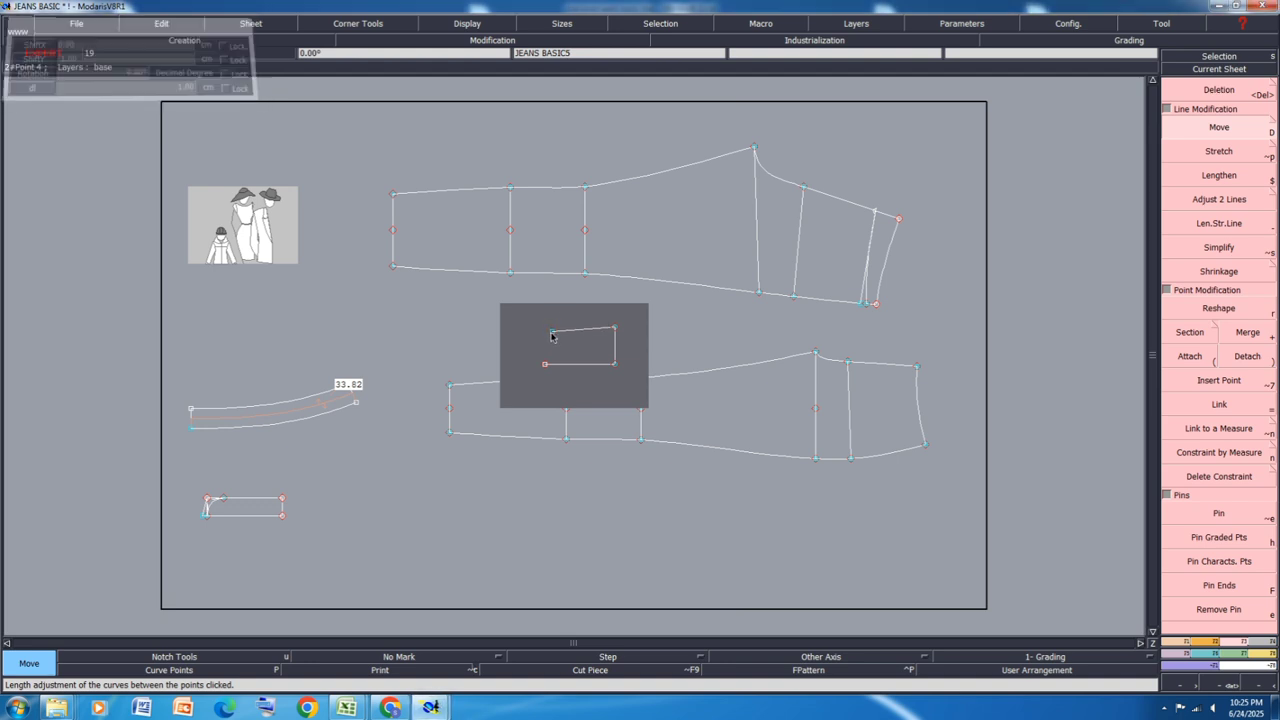
Step: Close the pocket outline with a straight line from the upper-left corner to the lower-left corner
key(d)
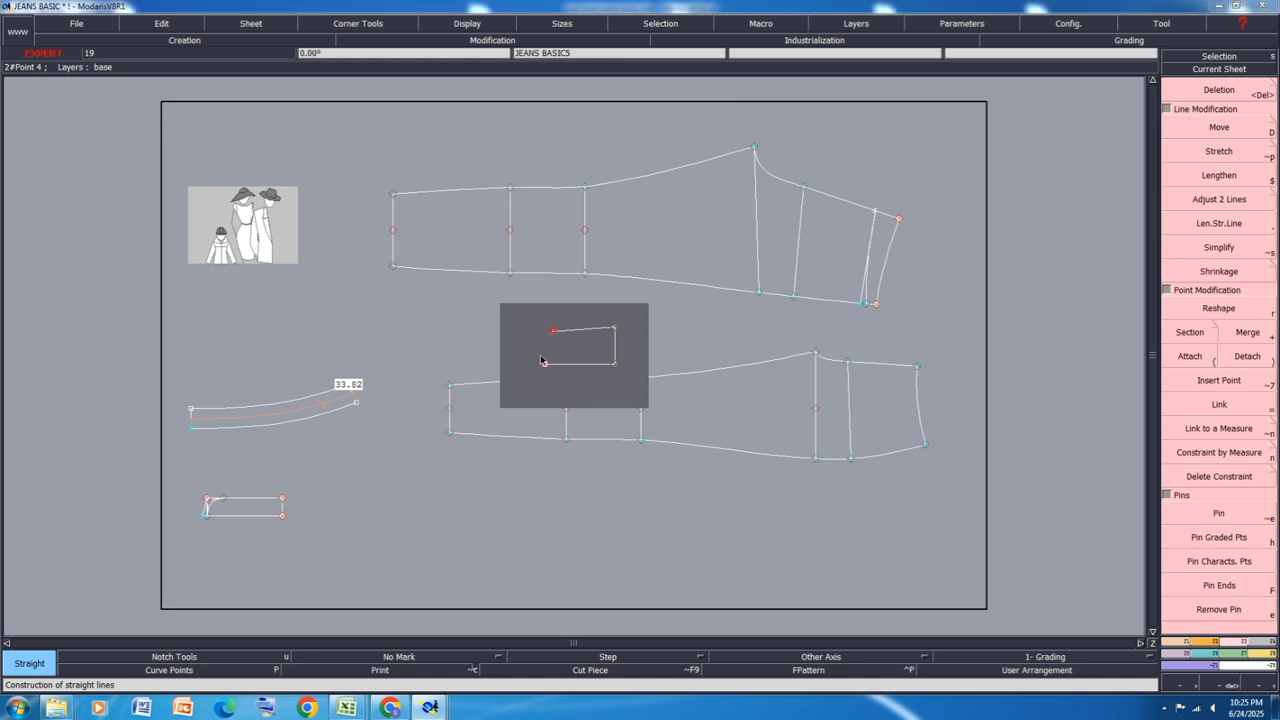
click(552, 332)
click(545, 364)
Step: Shift the pocket outline's upper-left corner another 0.5 cm to the right
scroll(557, 325, up, 3)
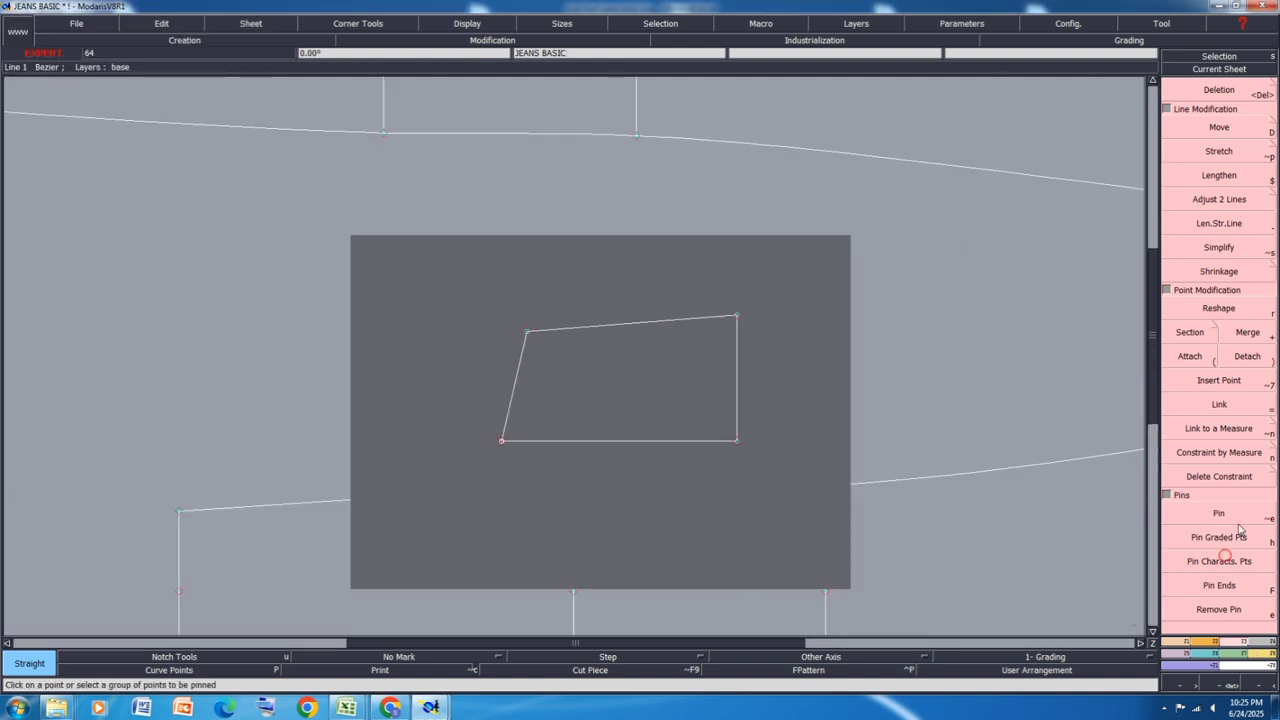
click(1215, 128)
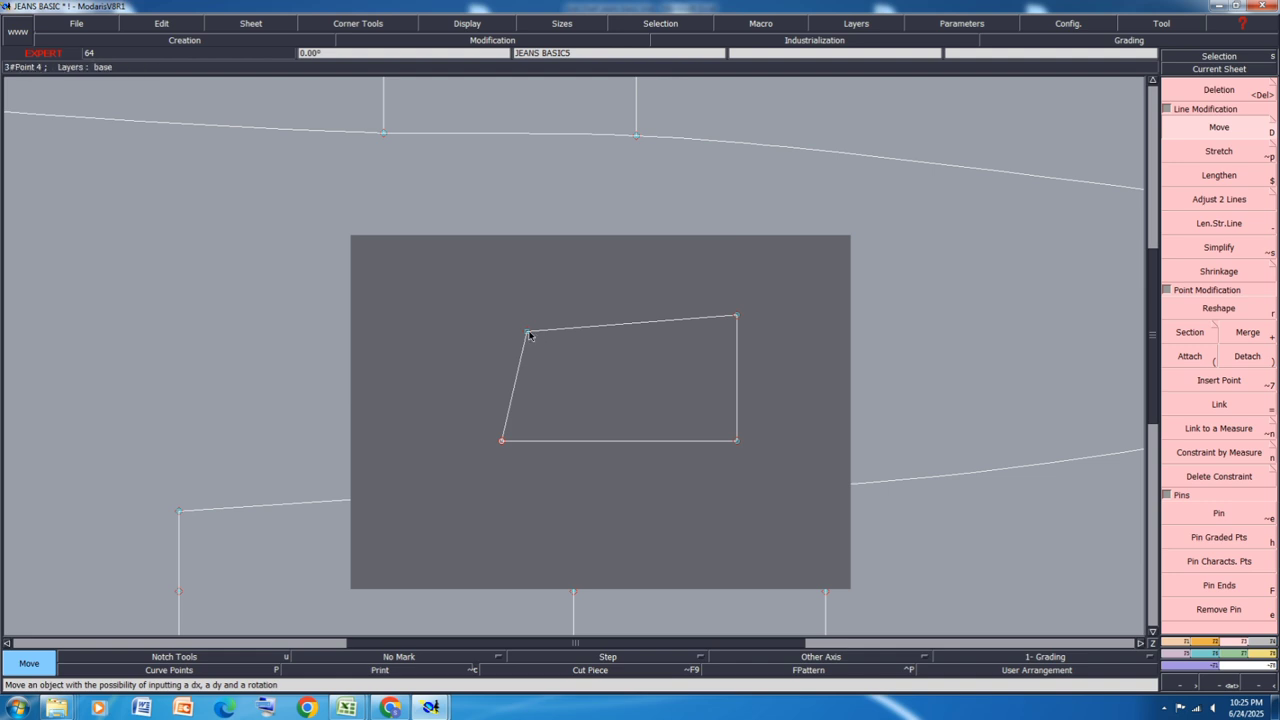
click(528, 331)
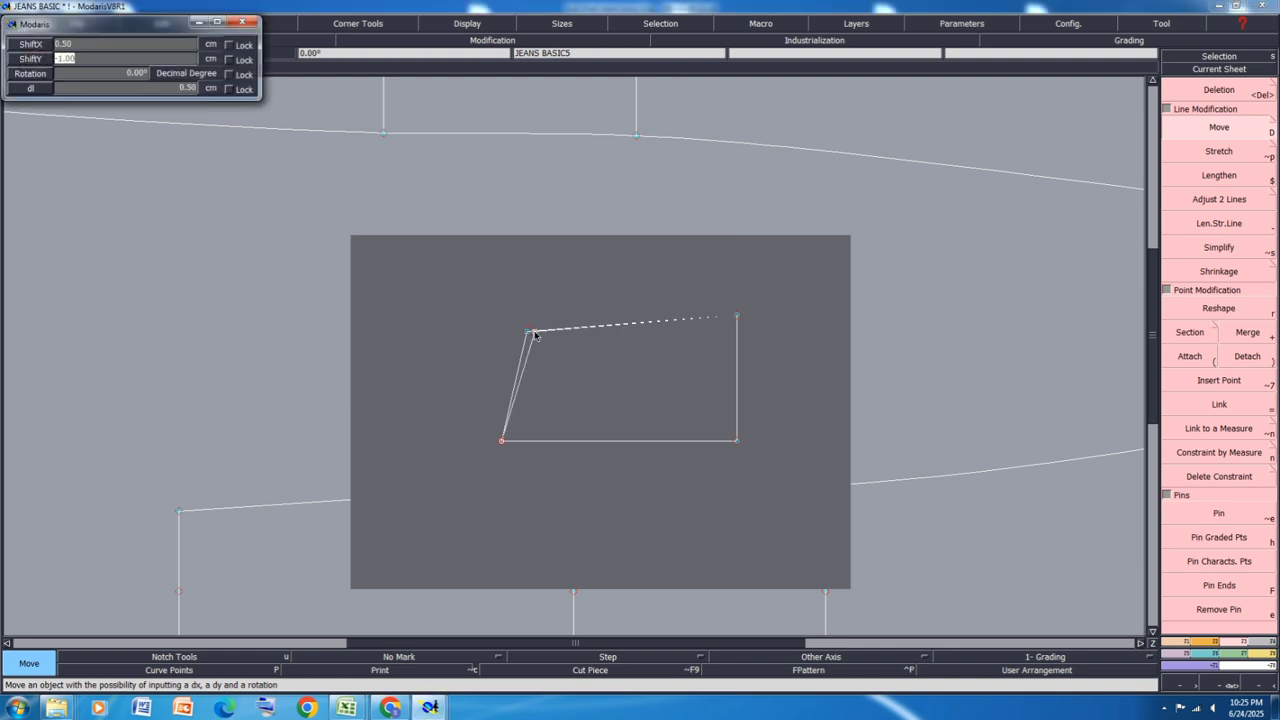
click(535, 331)
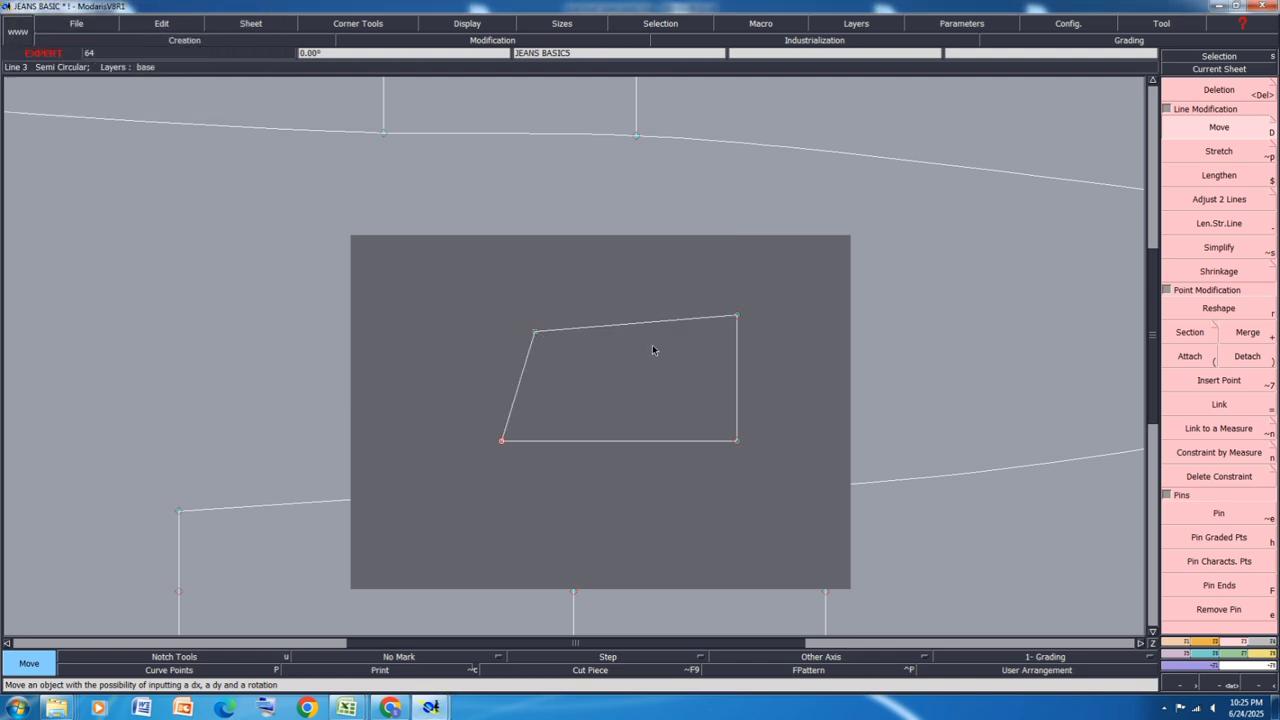
Step: Save the model and automatically rearrange all sheets on the desk
key(ctrl+s)
click(540, 429)
key(j)
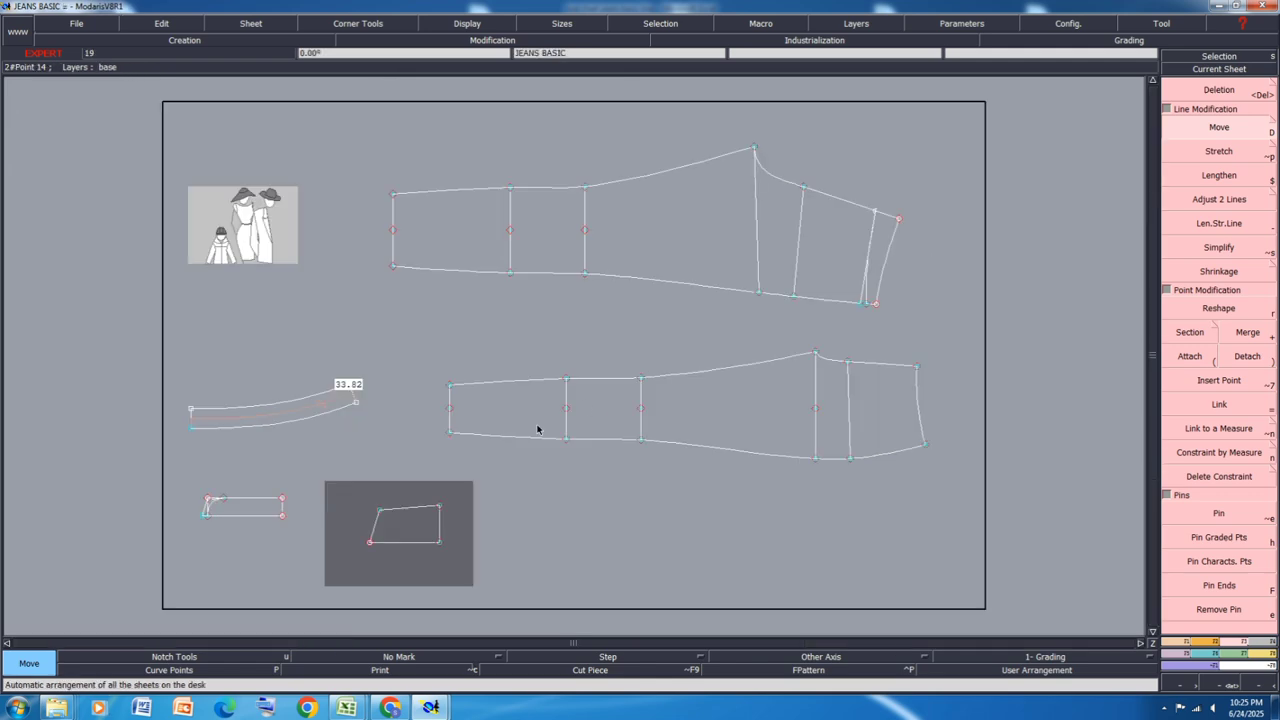
Step: Switch to the Excel size chart and fill the front pocket waist seam width and side seam height rows with yellow
mouse_move(347, 708)
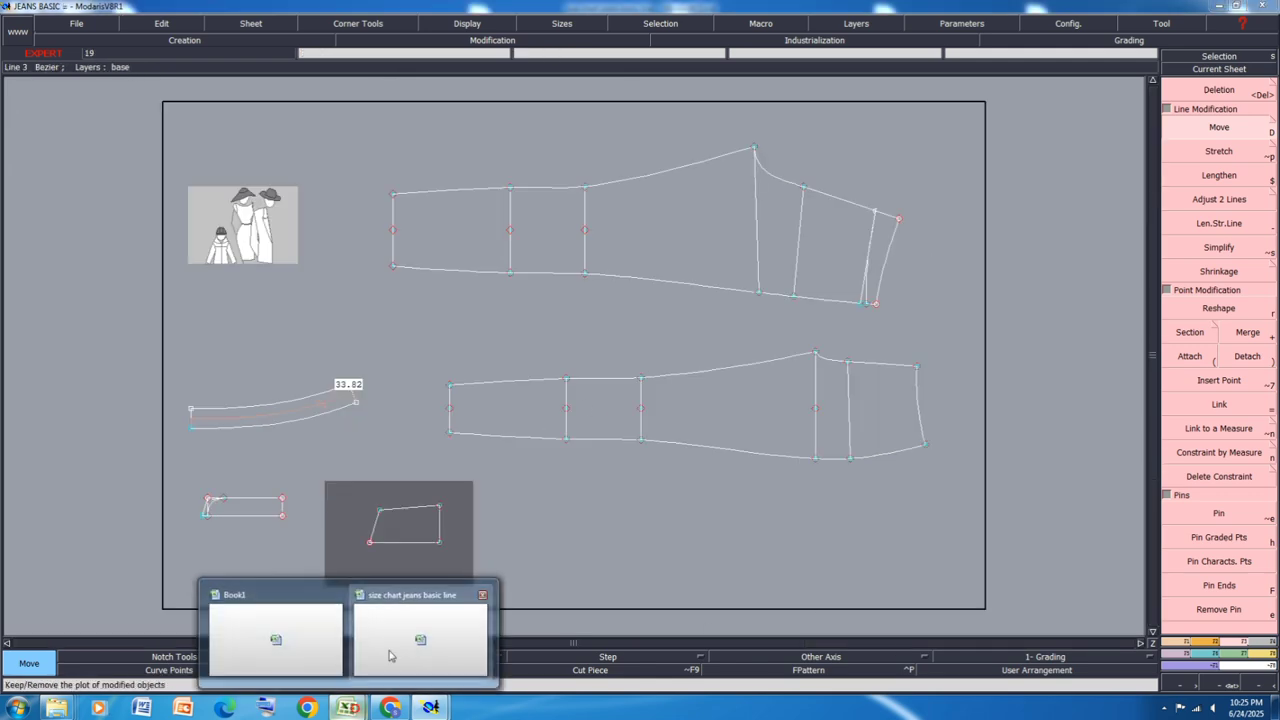
click(390, 655)
click(8, 361)
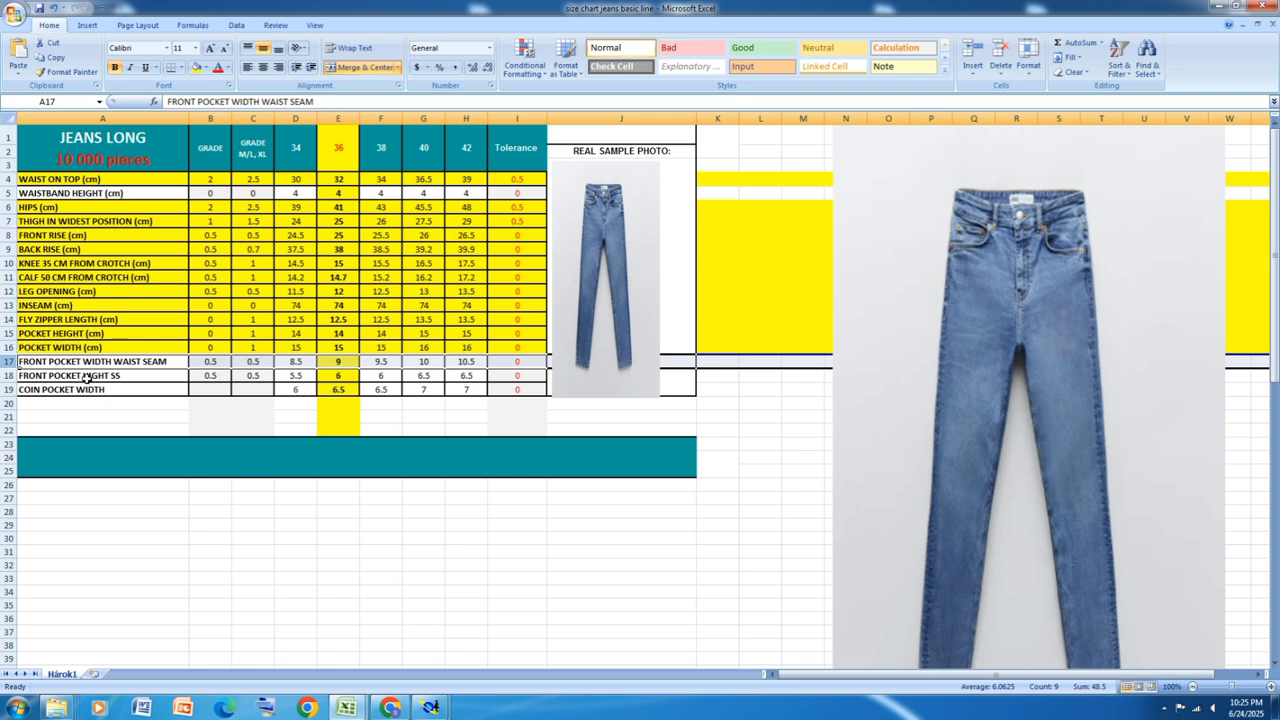
drag(8, 375, 8, 361)
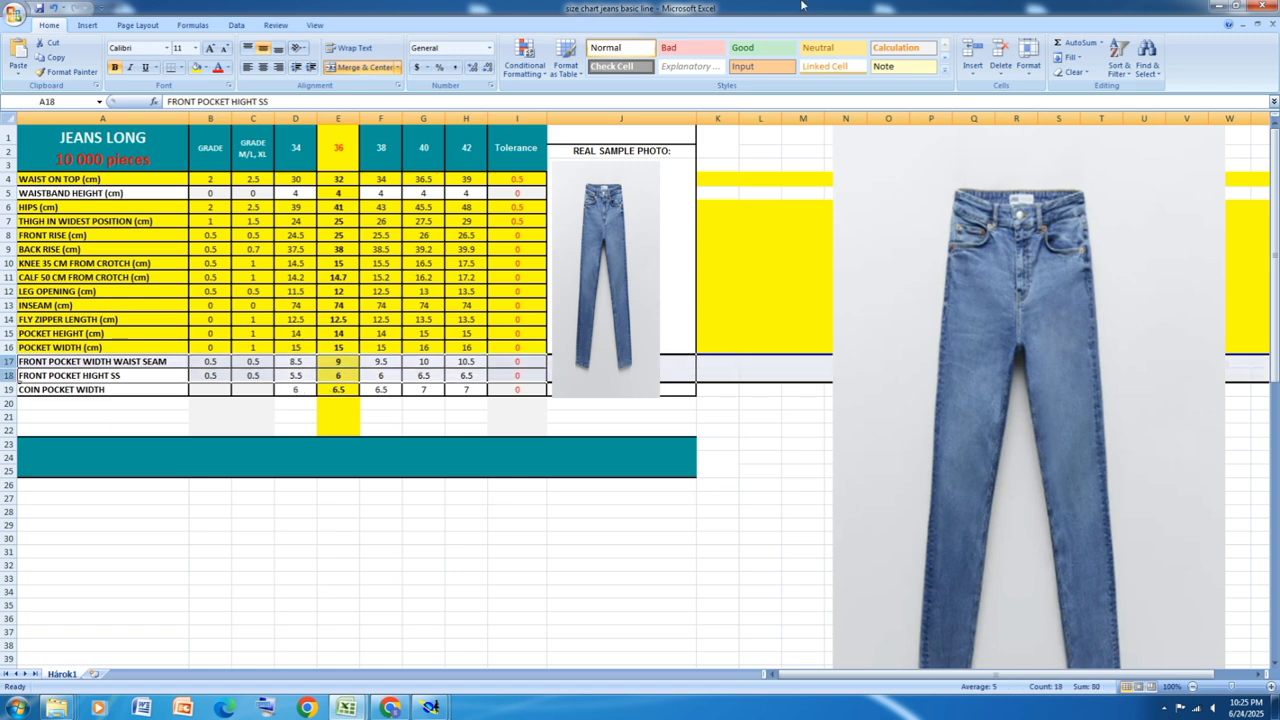
click(196, 67)
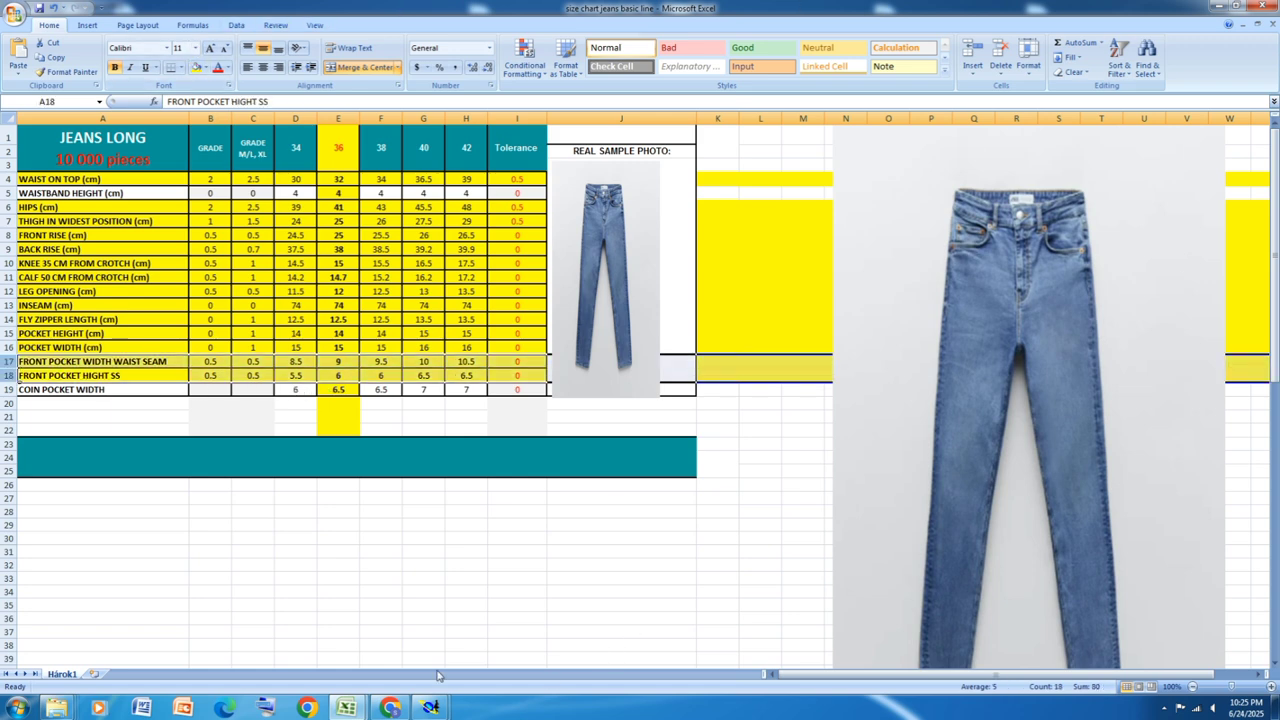
Step: Return to Modaris and place a developed point on the lower leg piece's waistline, 9 cm from its side-seam corner
click(430, 707)
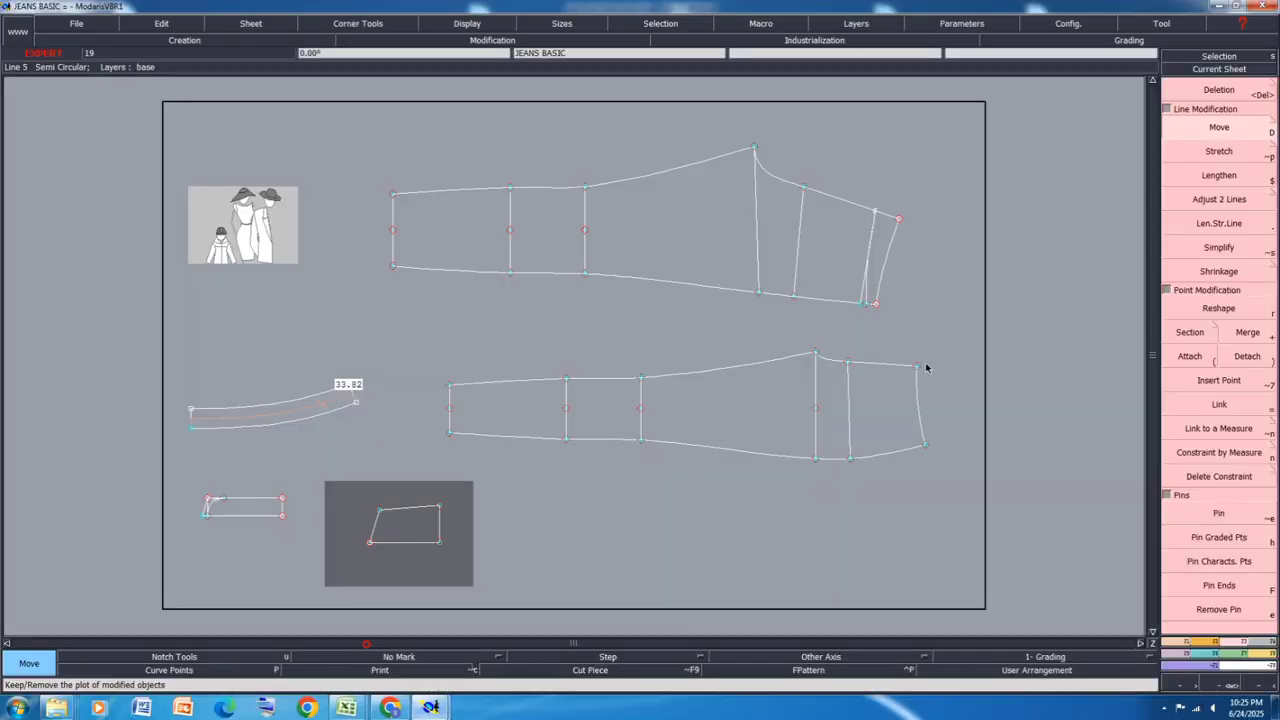
scroll(931, 450, up, 1)
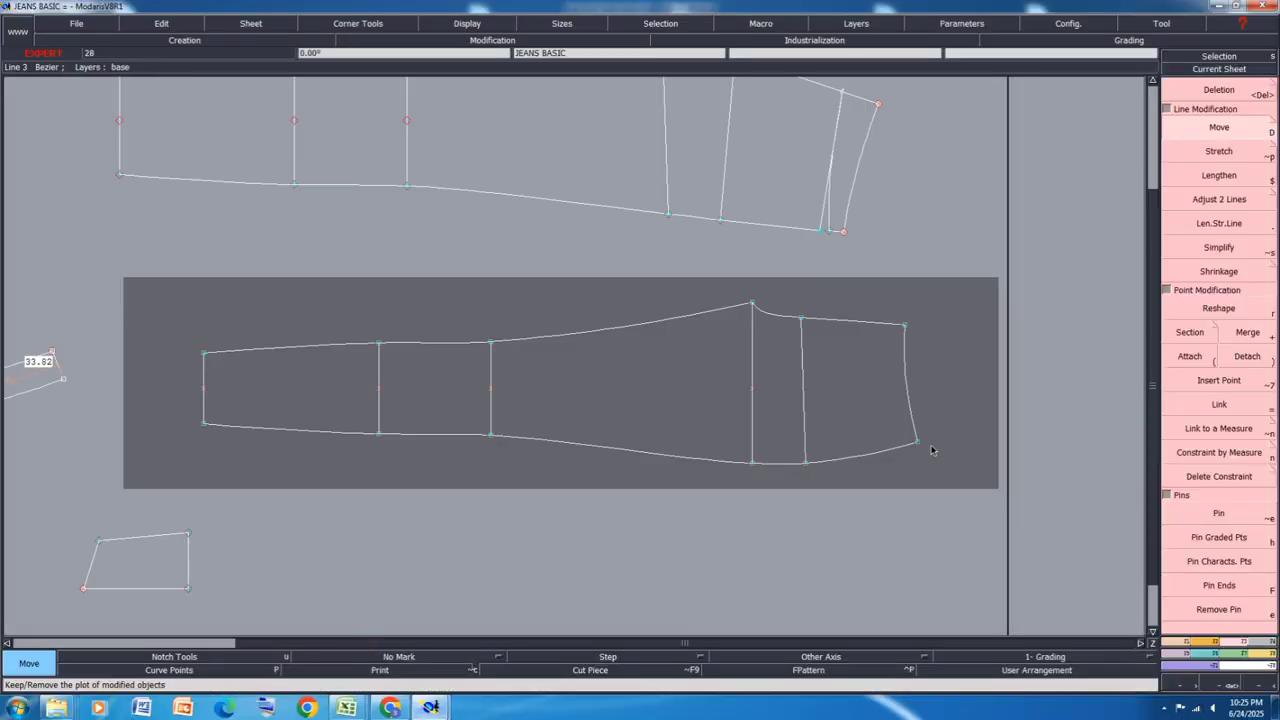
click(1179, 641)
click(1210, 127)
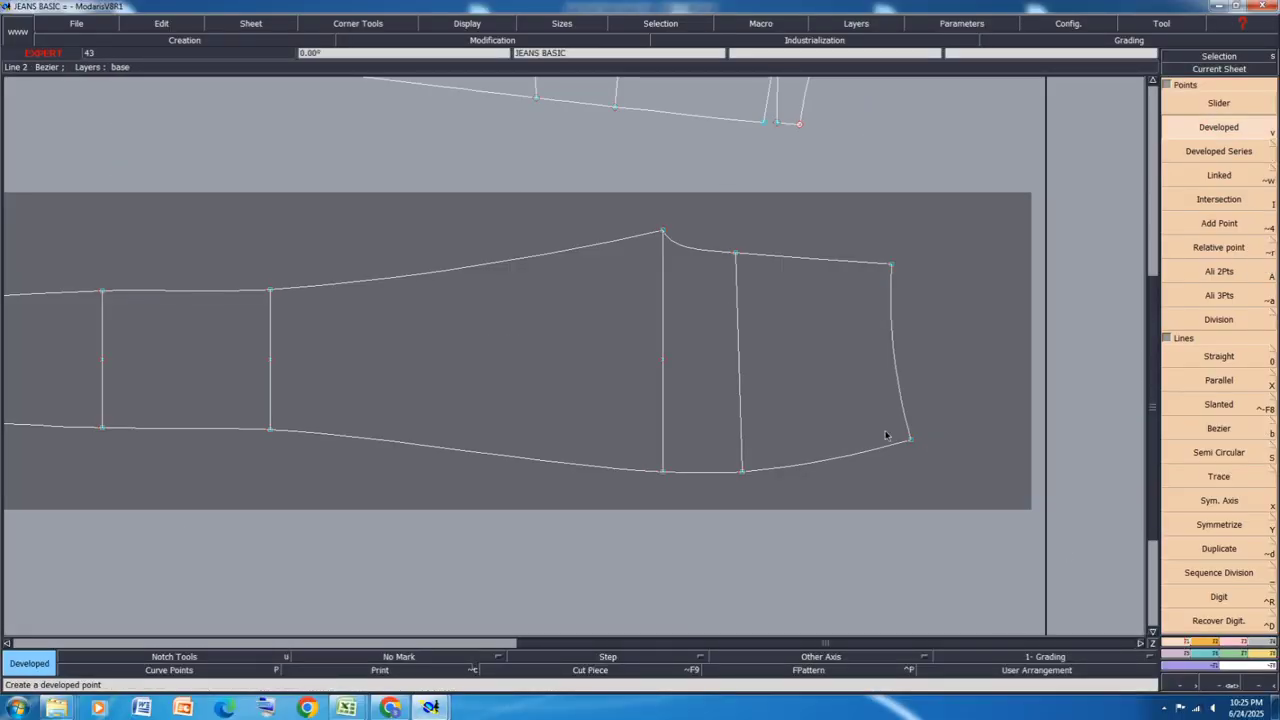
click(902, 400)
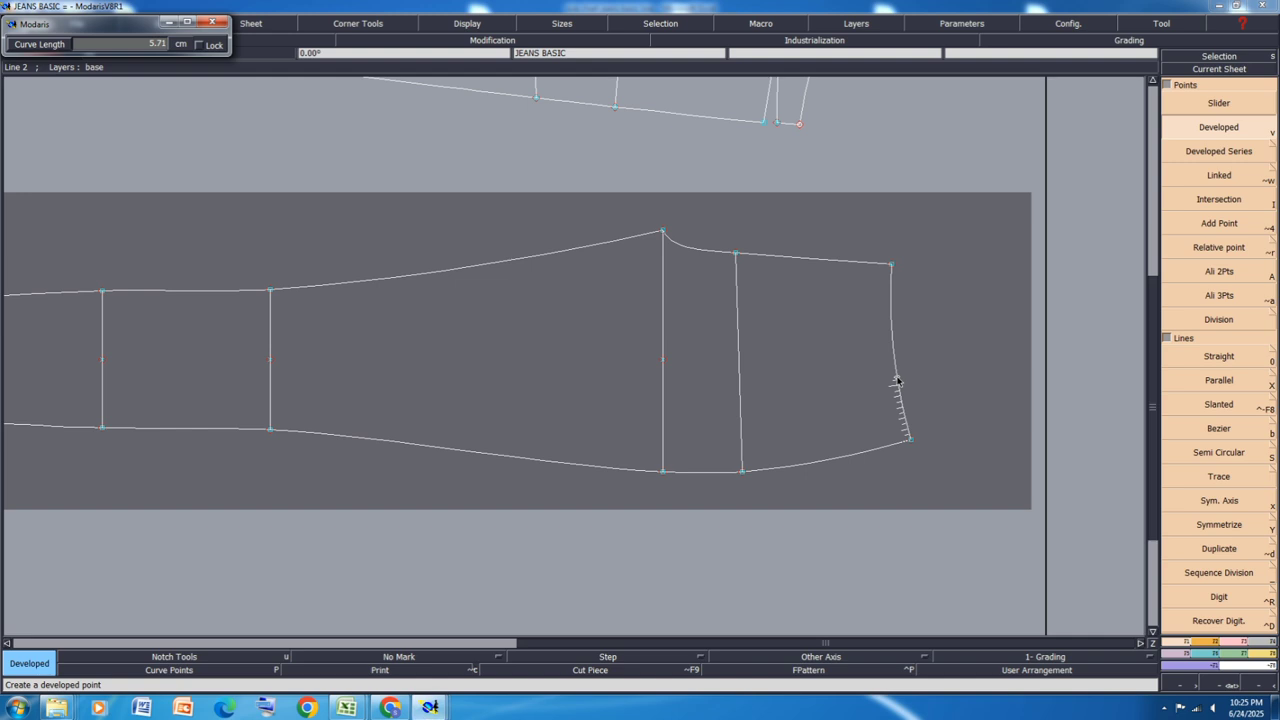
text(9)
key(Return)
Step: Place a developed point on the side seam, 6 cm from the waist corner
click(908, 445)
text(-4)
key(Return)
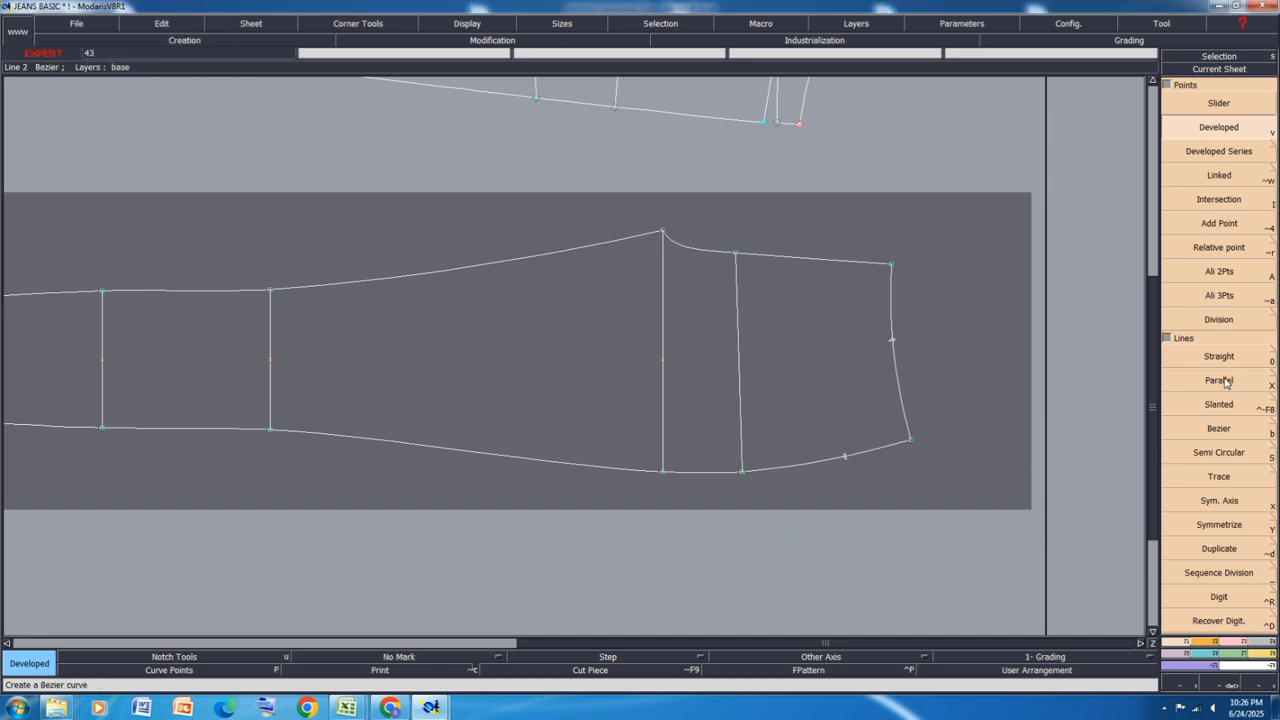
Step: Draw a Bezier line connecting the developed points on the waistline and the side seam
click(1219, 429)
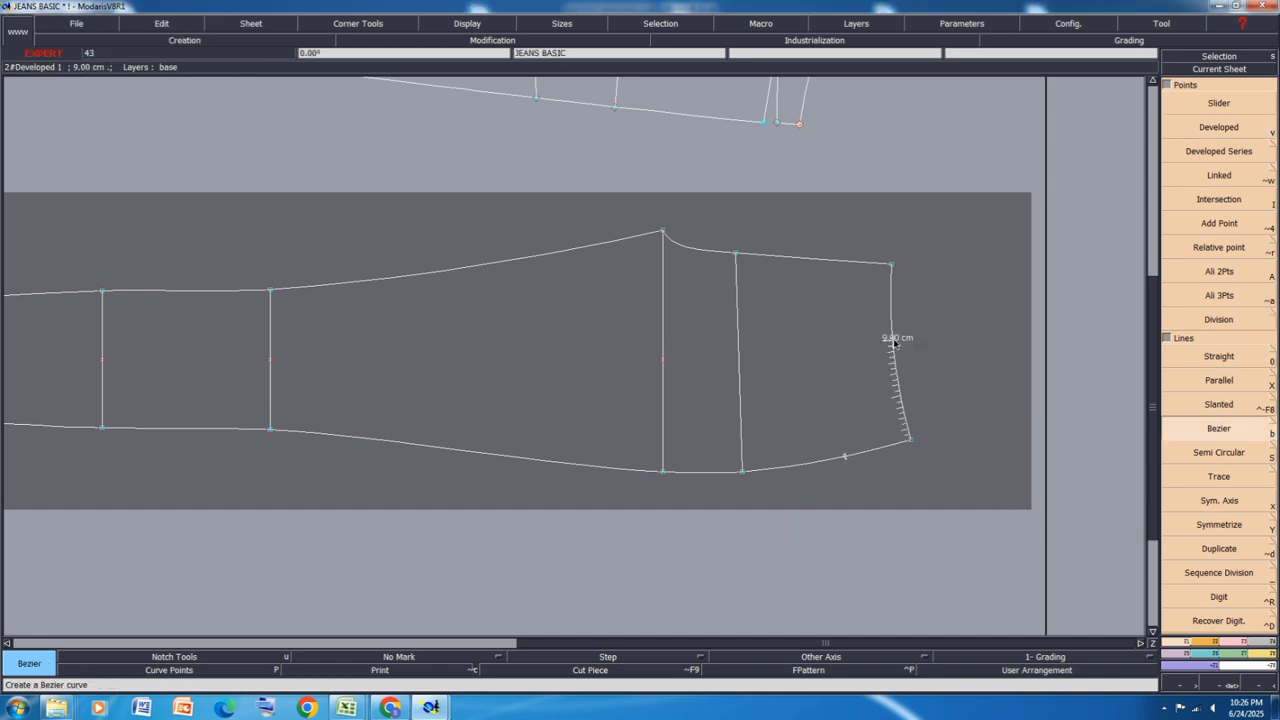
click(891, 338)
click(845, 456)
Step: Show the curve handles and reshape the pocket opening line into a rounded curve bulging away from the waist corner
scroll(896, 404, up, 2)
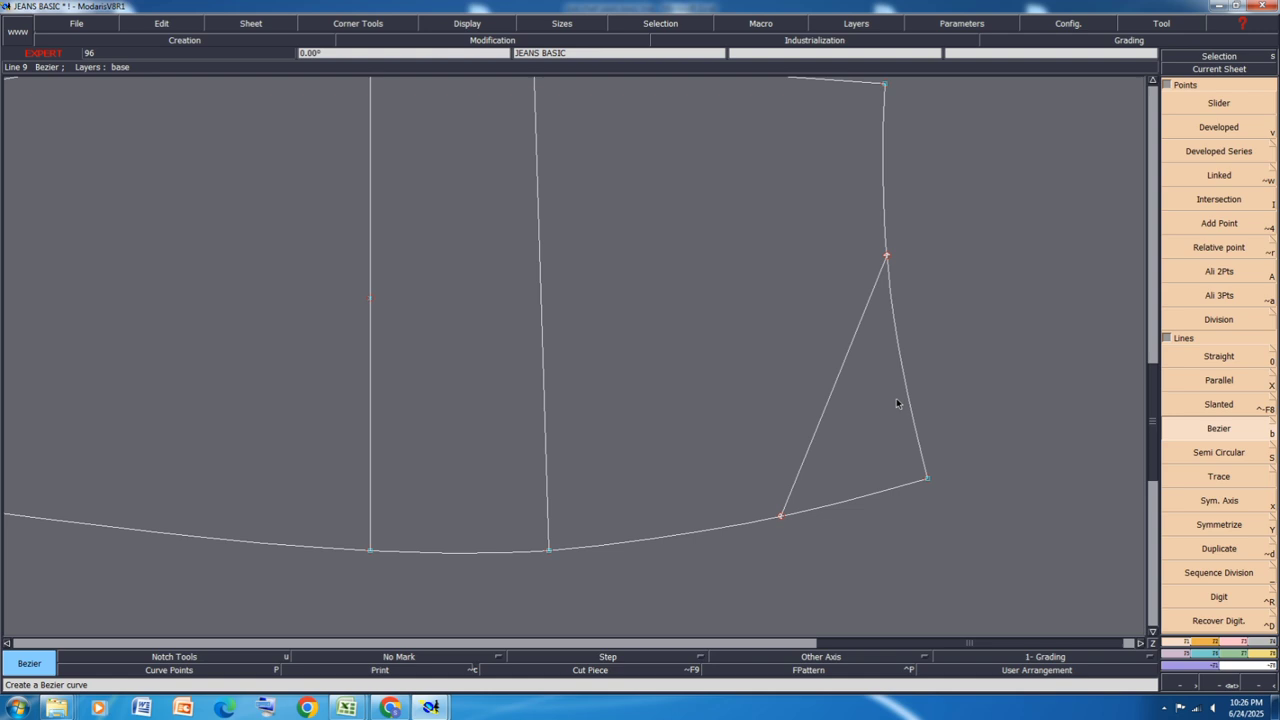
click(441, 25)
click(466, 288)
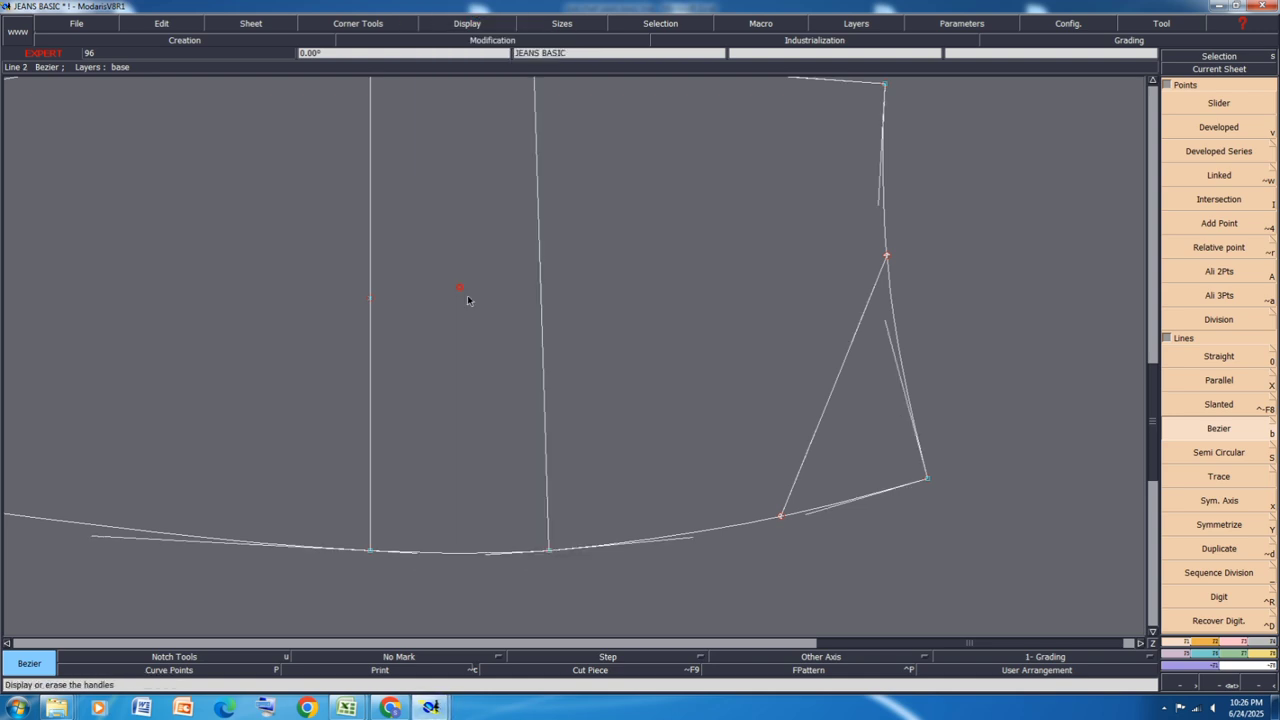
click(1234, 642)
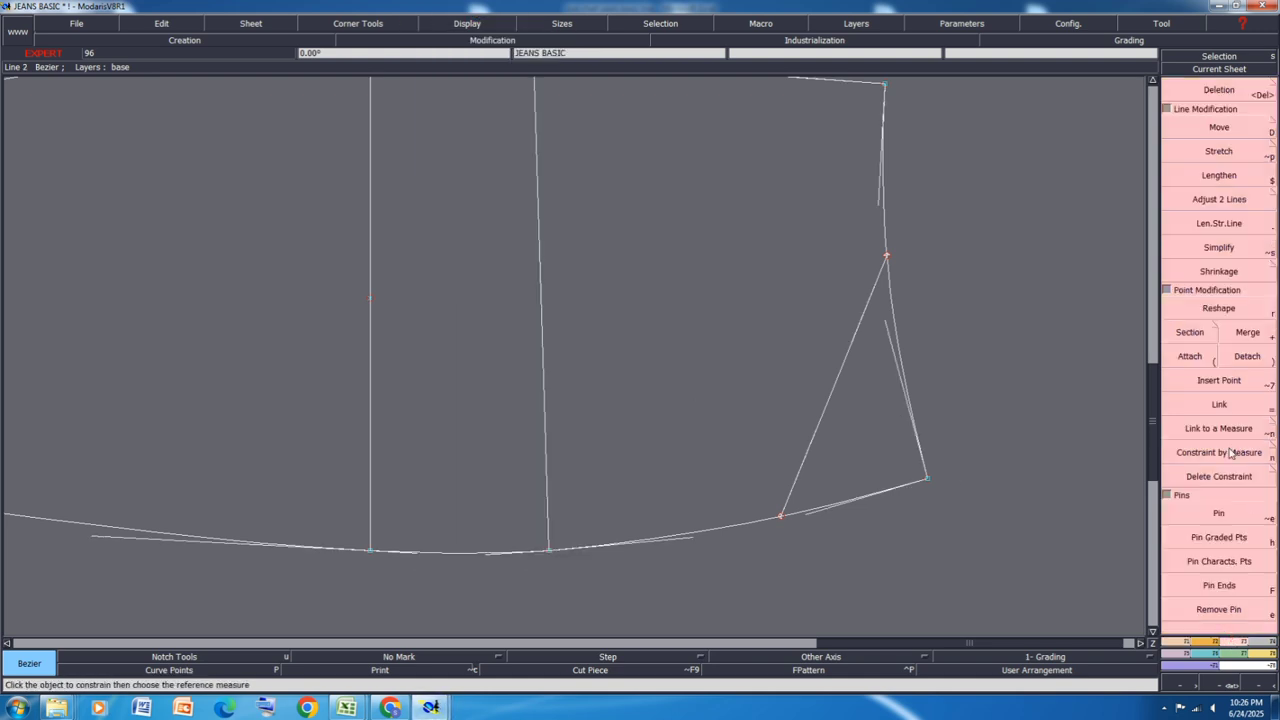
click(1219, 310)
drag(855, 340, 761, 282)
drag(762, 342, 746, 340)
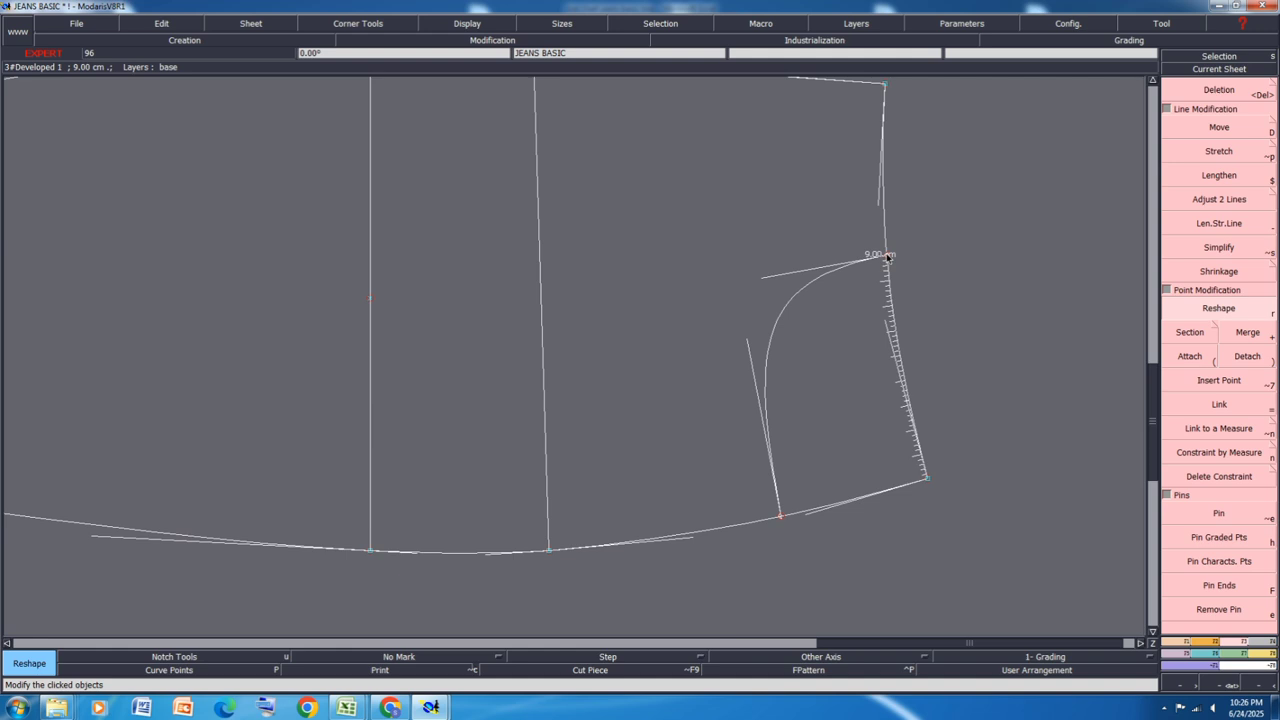
Step: Place a developed point on the waistline, measured from the centre front corner, just short of the pocket curve's end
key(ctrl+d)
click(885, 86)
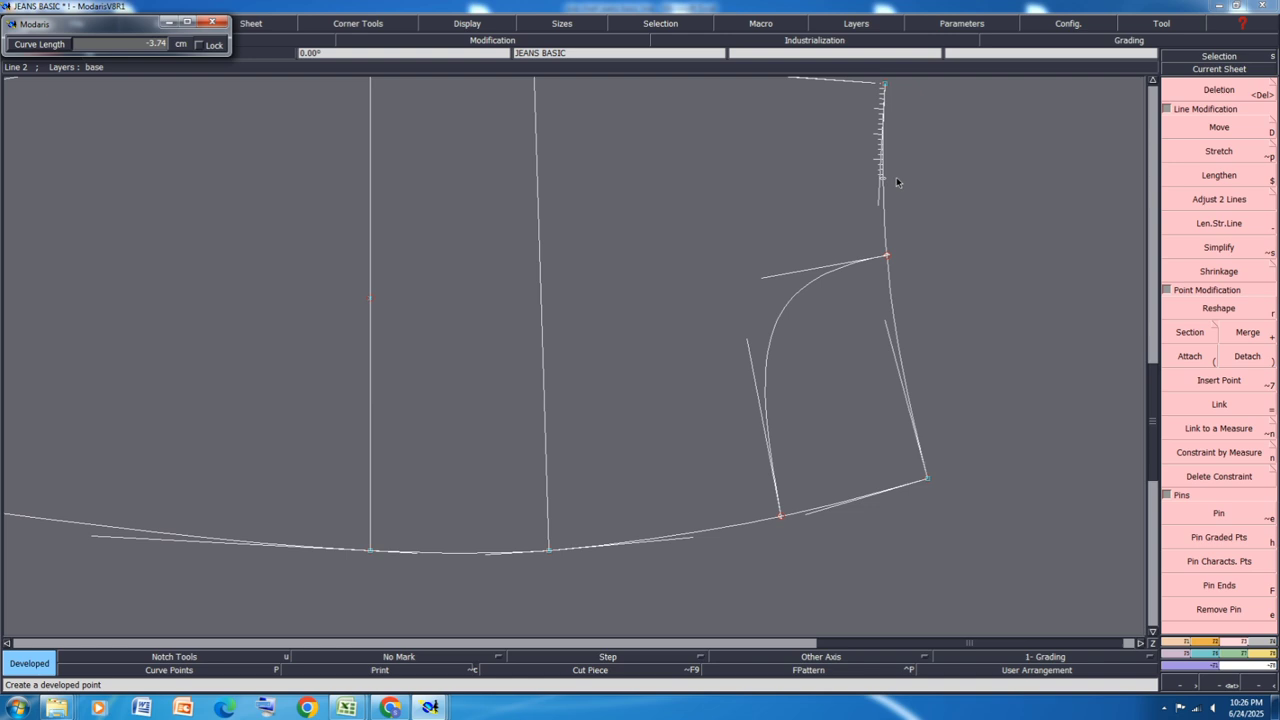
key(Down)
key(BackSpace)
key(Return)
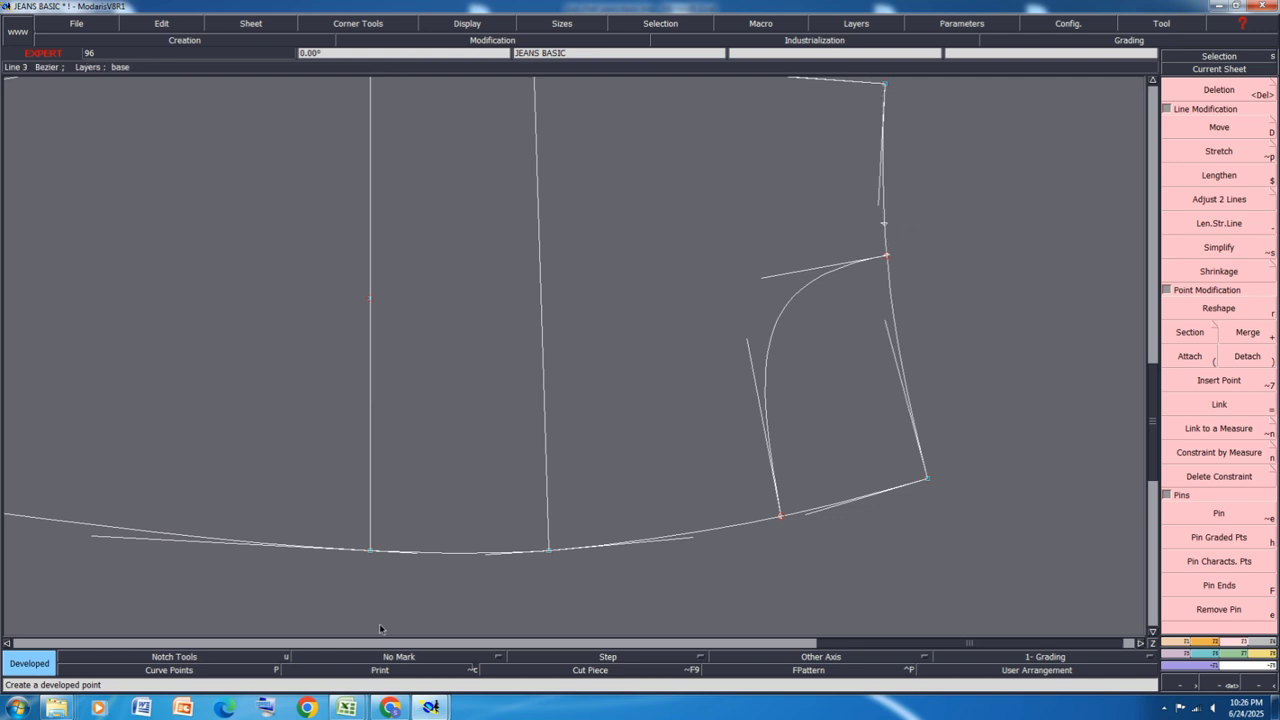
Step: Place a developed point on the waistline, 2 cm from the pocket opening curve's end toward the centre front
click(888, 257)
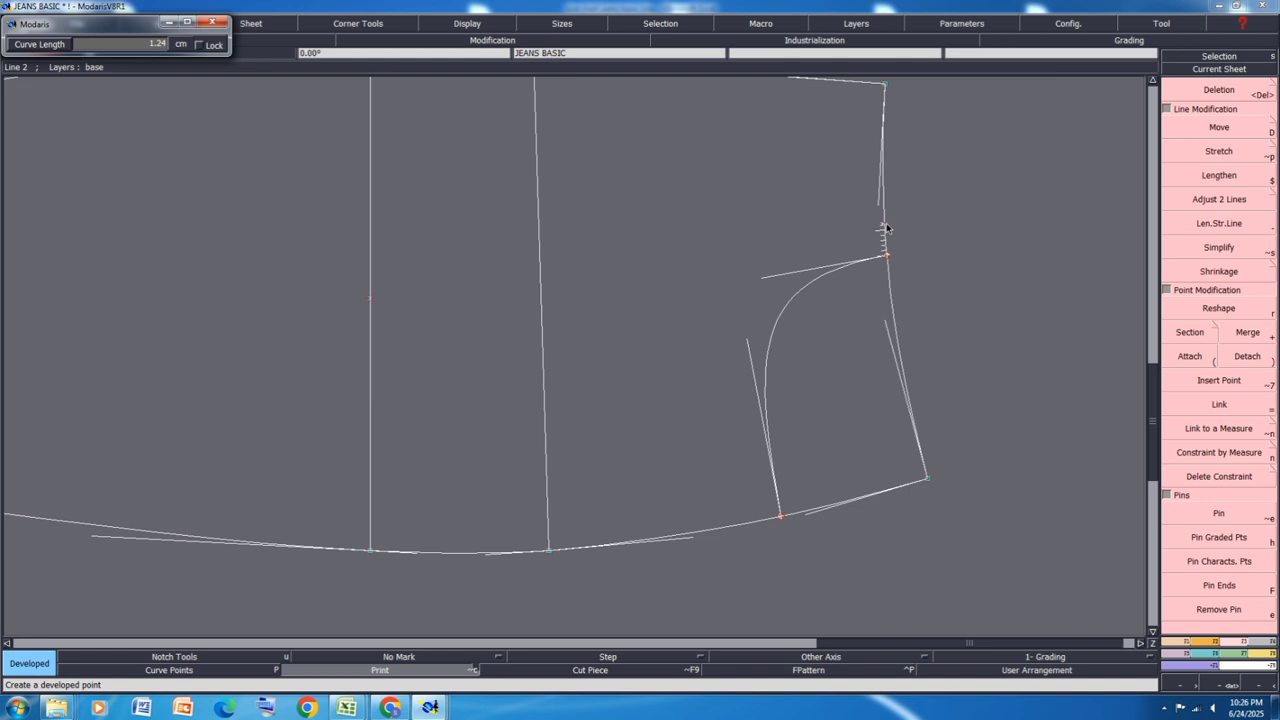
text(-5.50)
text(2.00)
key(Return)
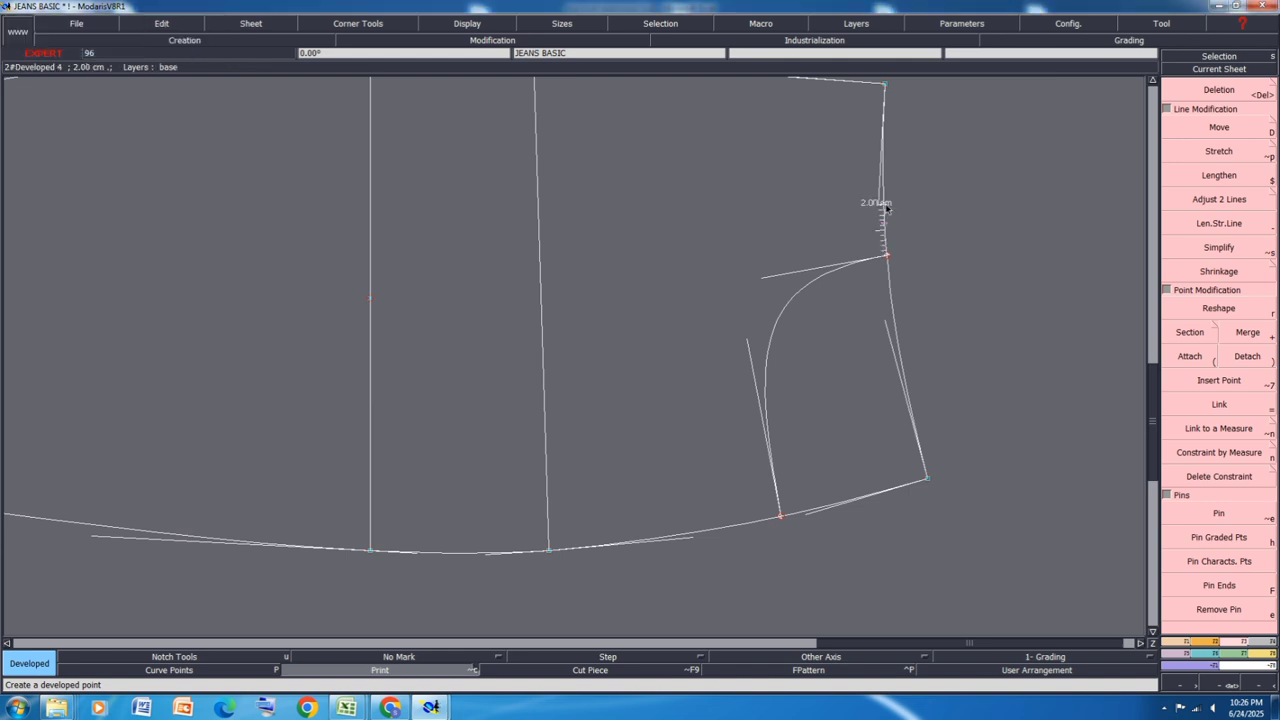
Step: Draw a straight line for the pocket bag from the new waistline point down the front, ending just past the crotch line
key(s)
click(885, 205)
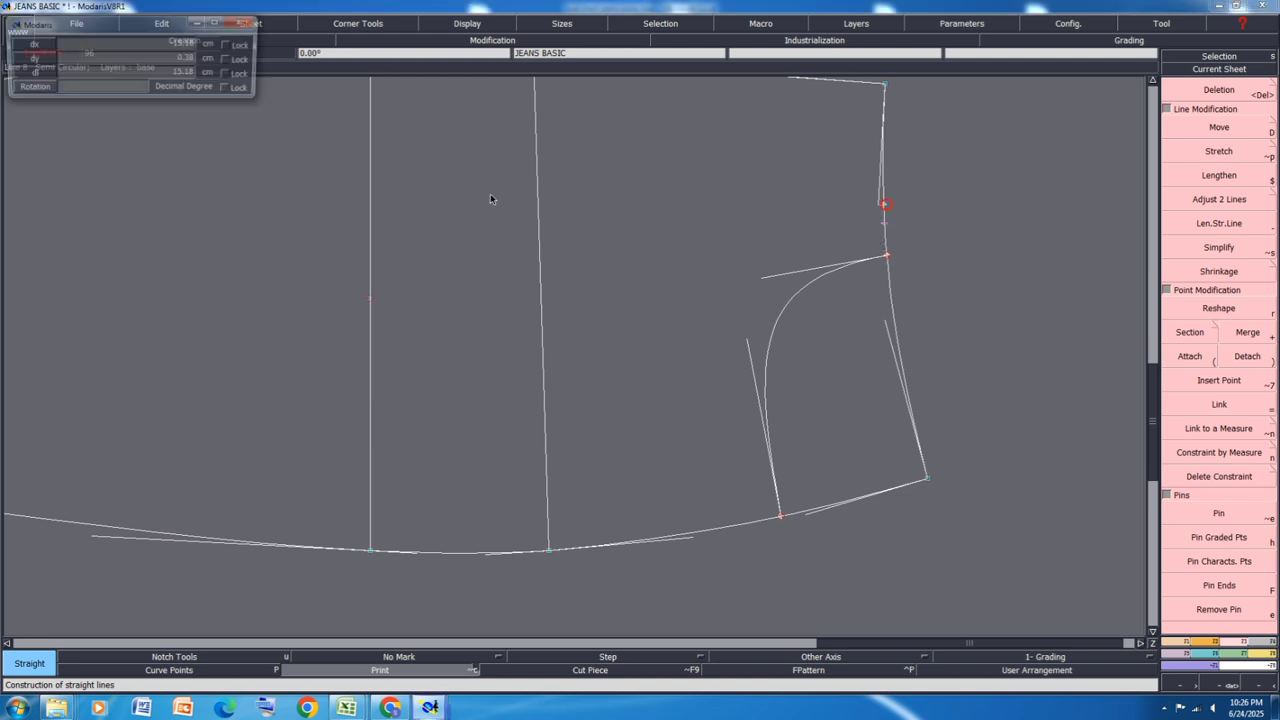
click(327, 161)
Step: Draw a Bezier line from the free end of the pocket bag's straight line to a point just outside the side seam
key(b)
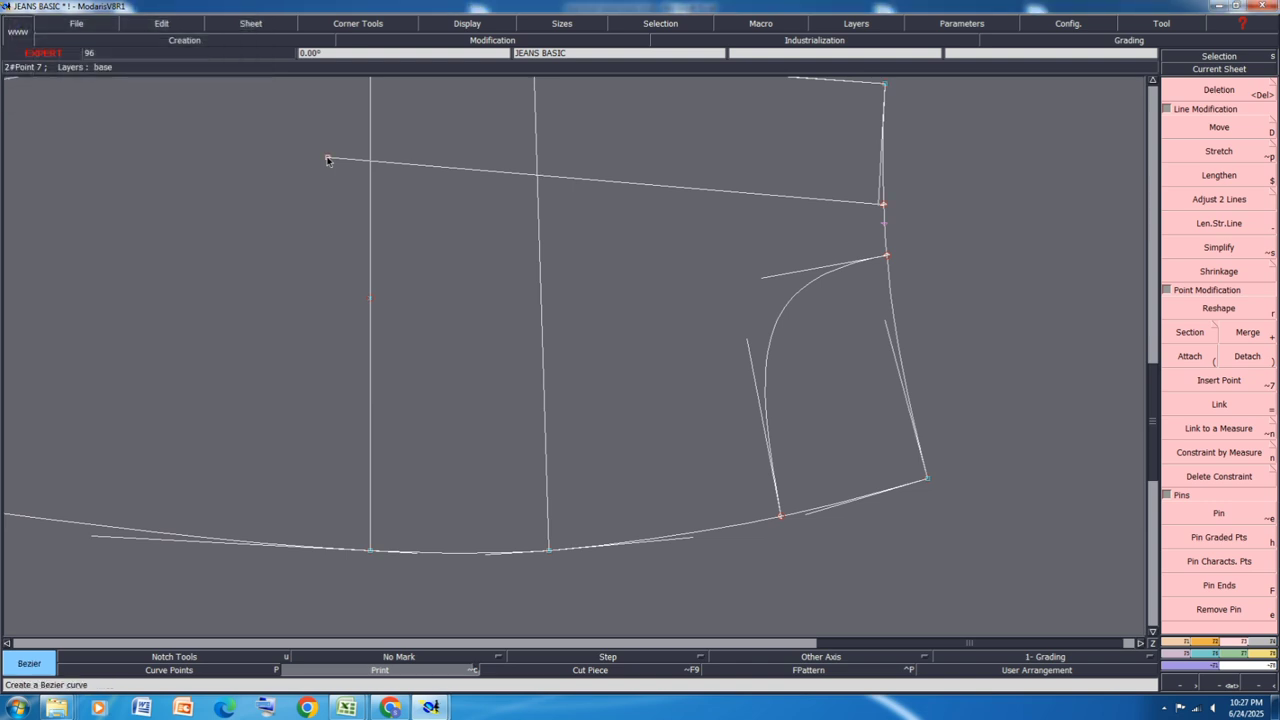
click(327, 160)
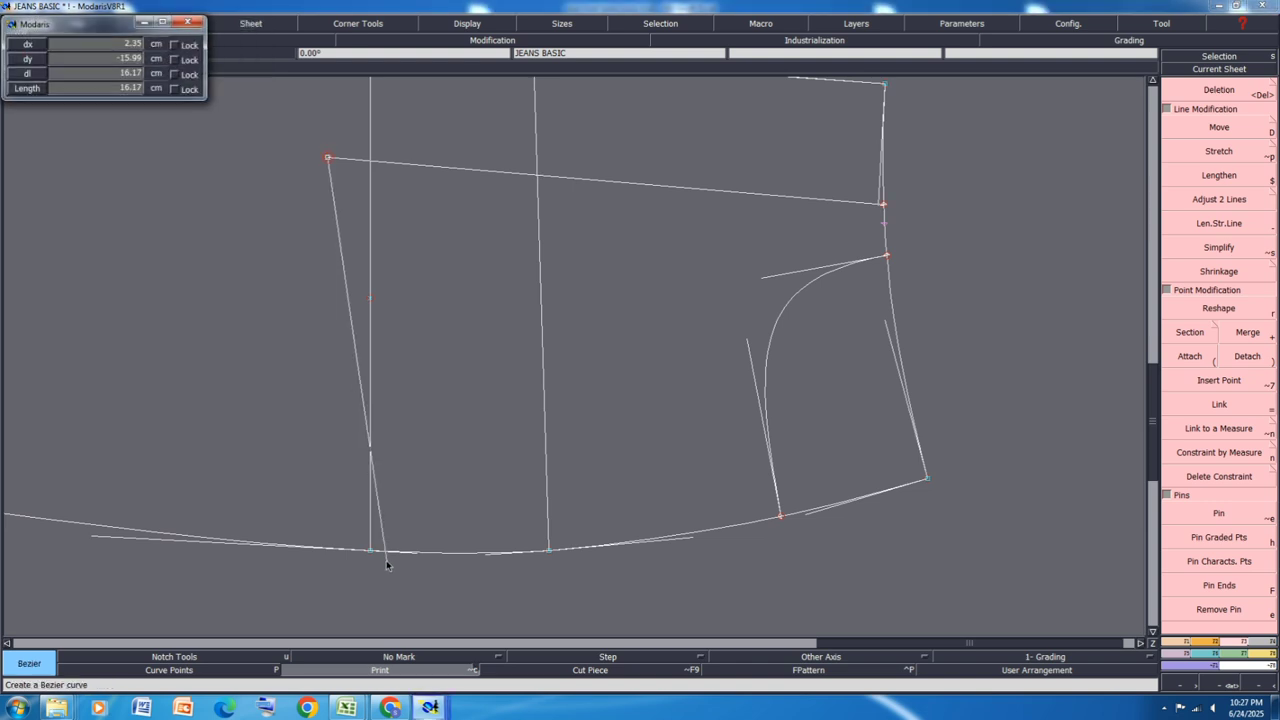
click(438, 567)
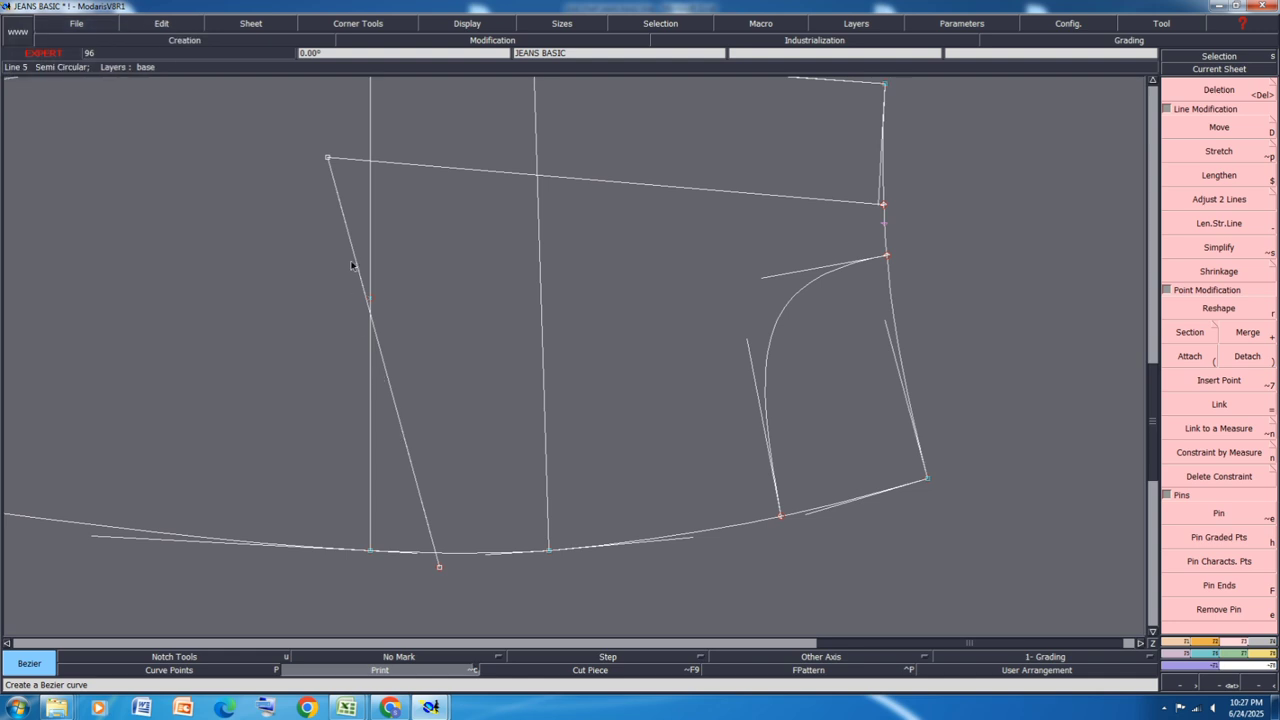
Step: Try to simplify the pocket bag's new Bezier line with zero tolerance
key(shift+h)
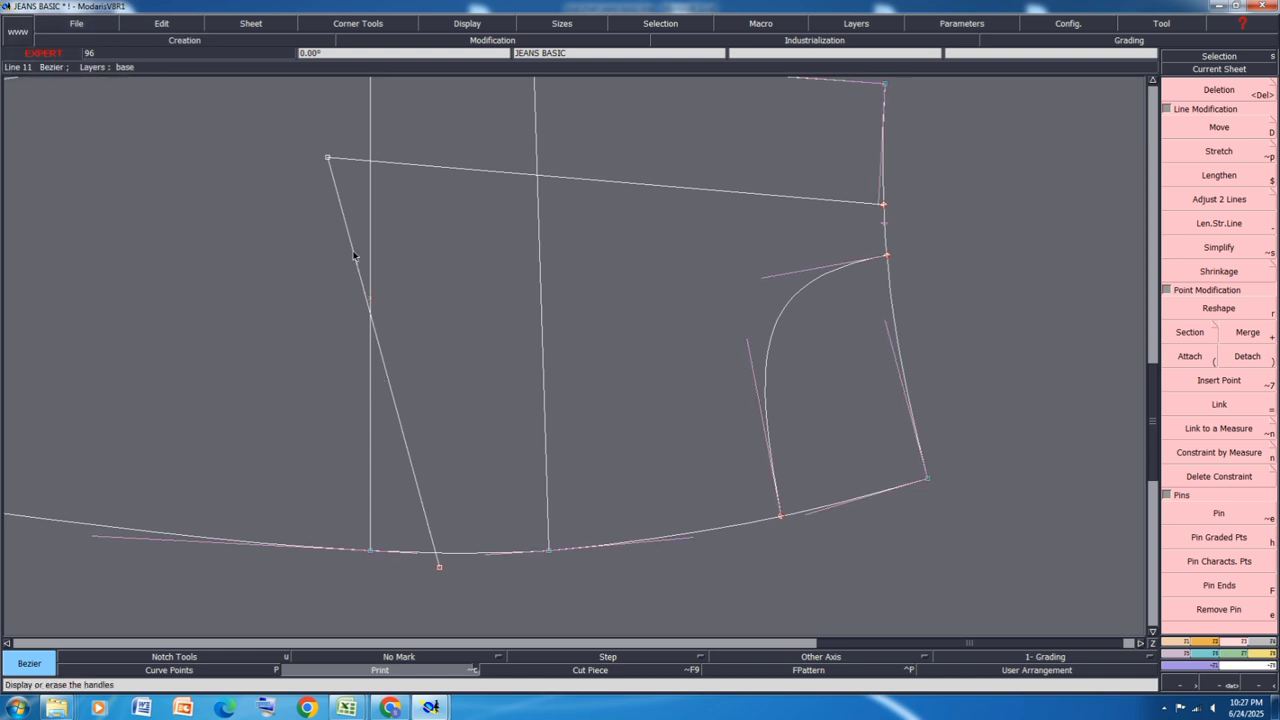
click(353, 256)
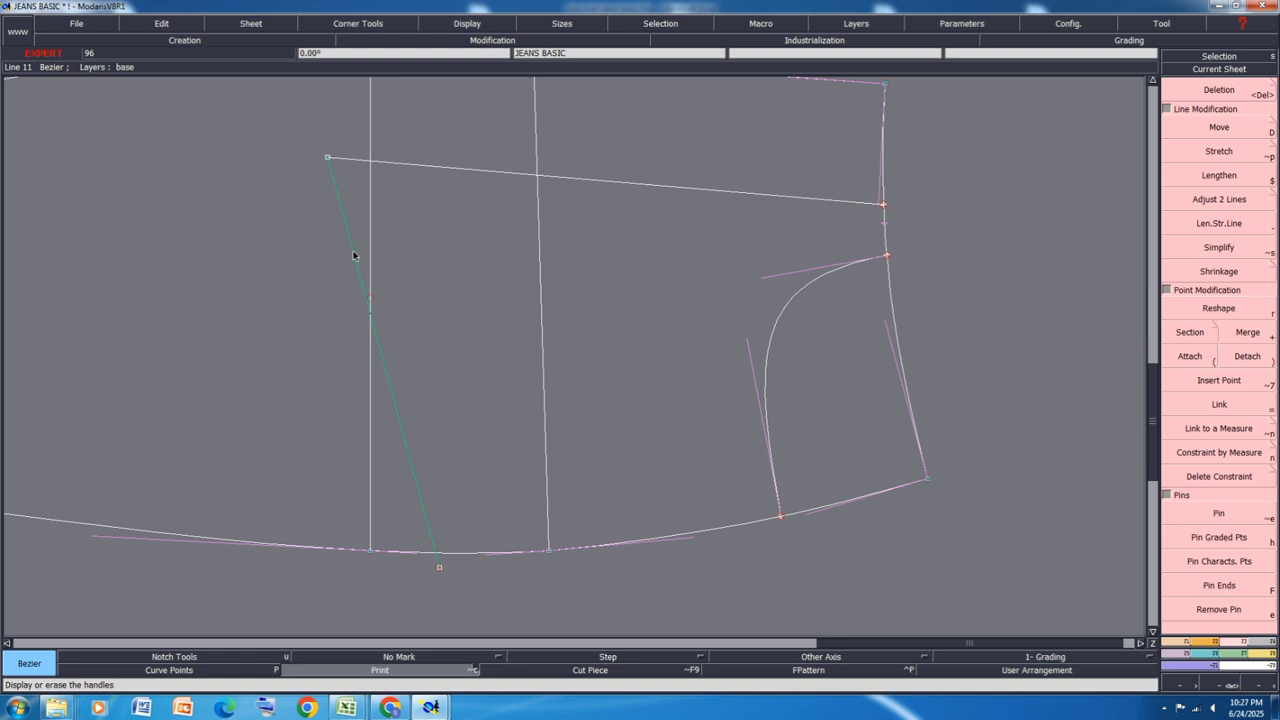
key(alt+s)
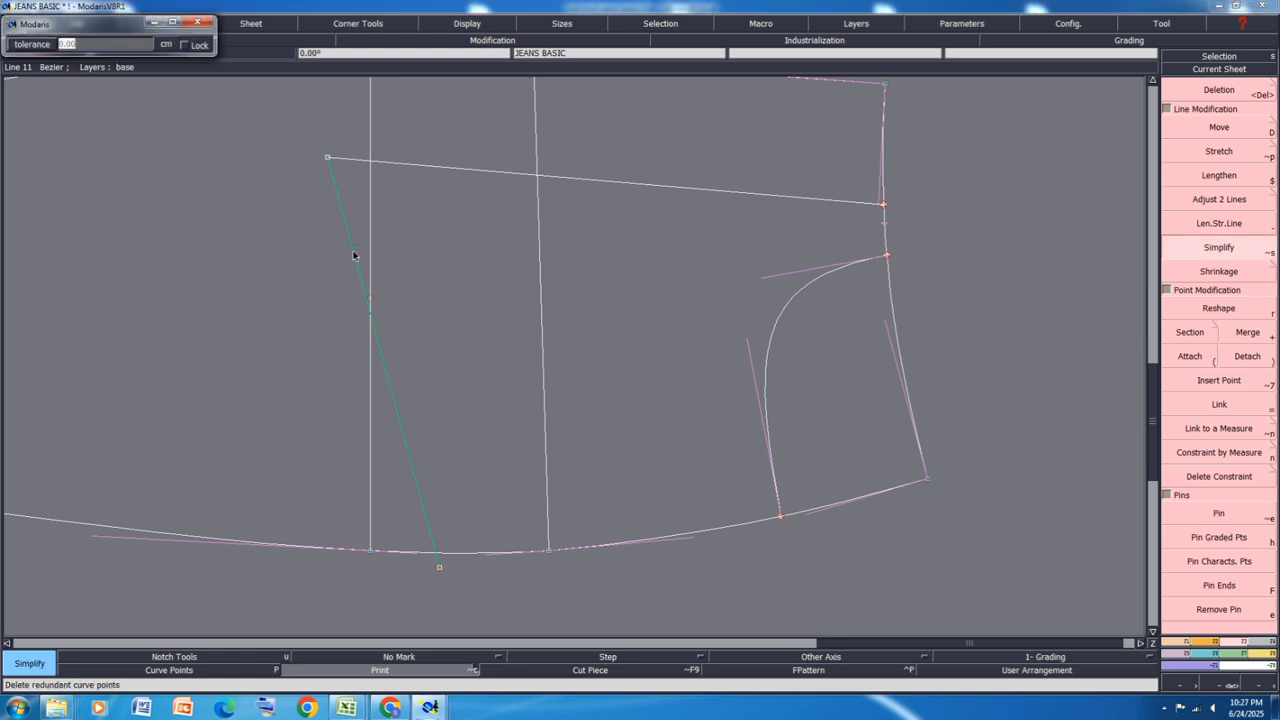
key(Return)
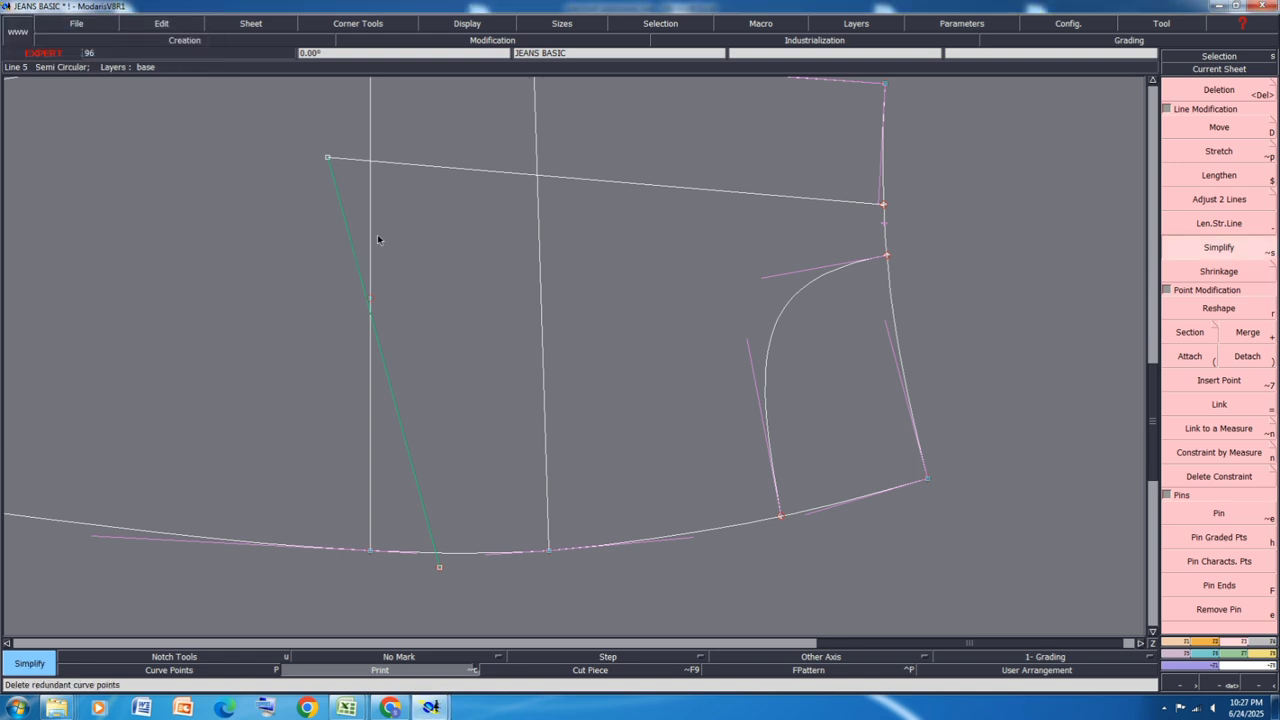
click(350, 248)
Step: Reshape the pocket bag's Bezier line into a smooth S-curve and shift its outer end along the side seam toward the waist
key(shift+h)
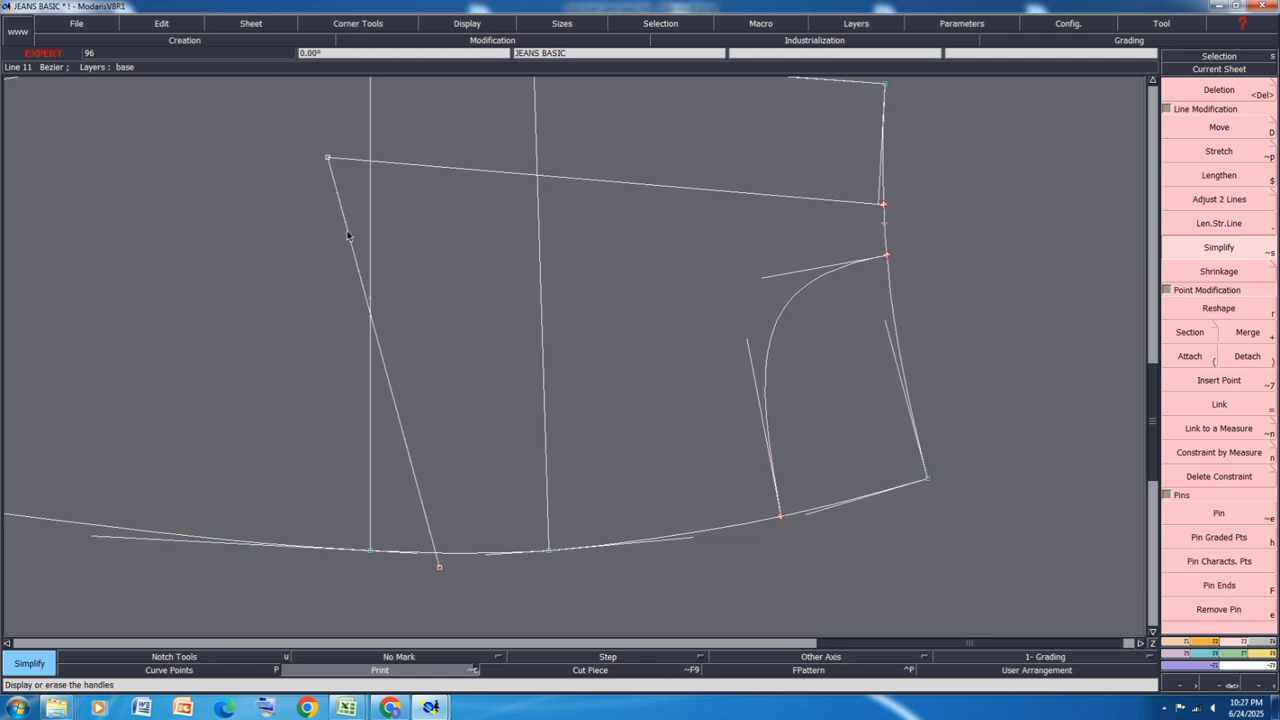
key(r)
drag(347, 240, 323, 357)
drag(403, 436, 429, 443)
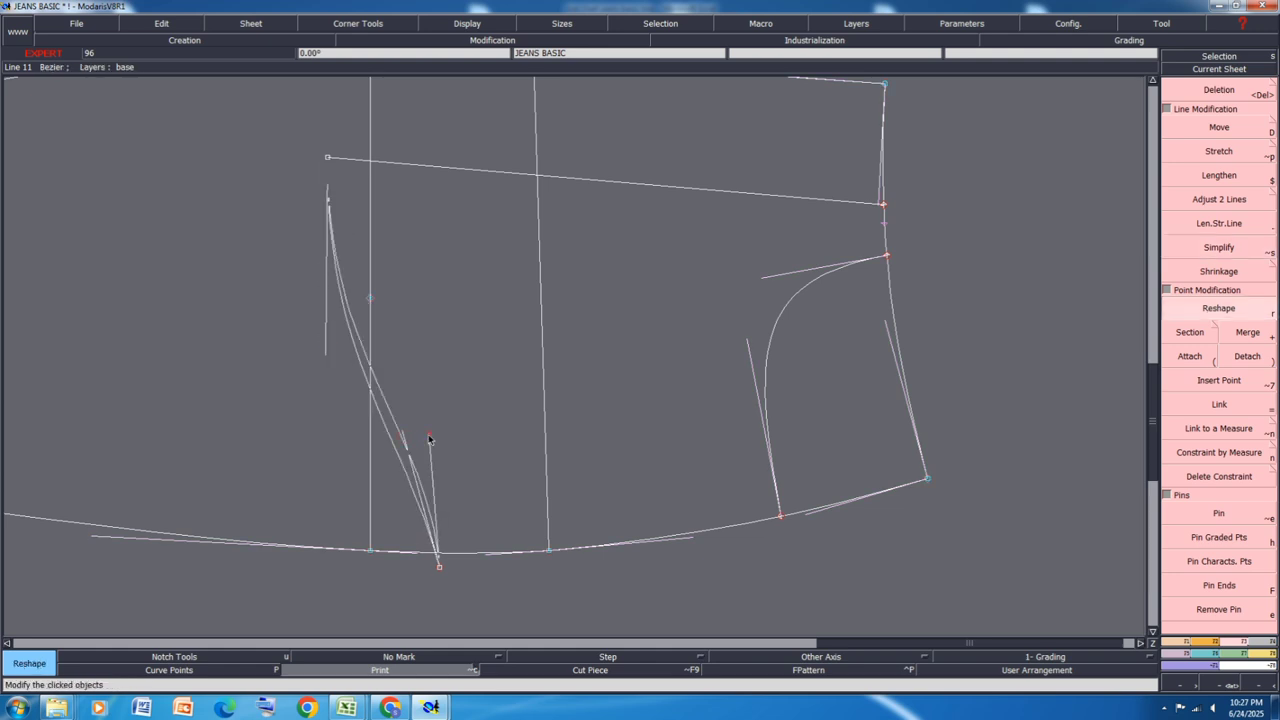
drag(455, 570, 474, 566)
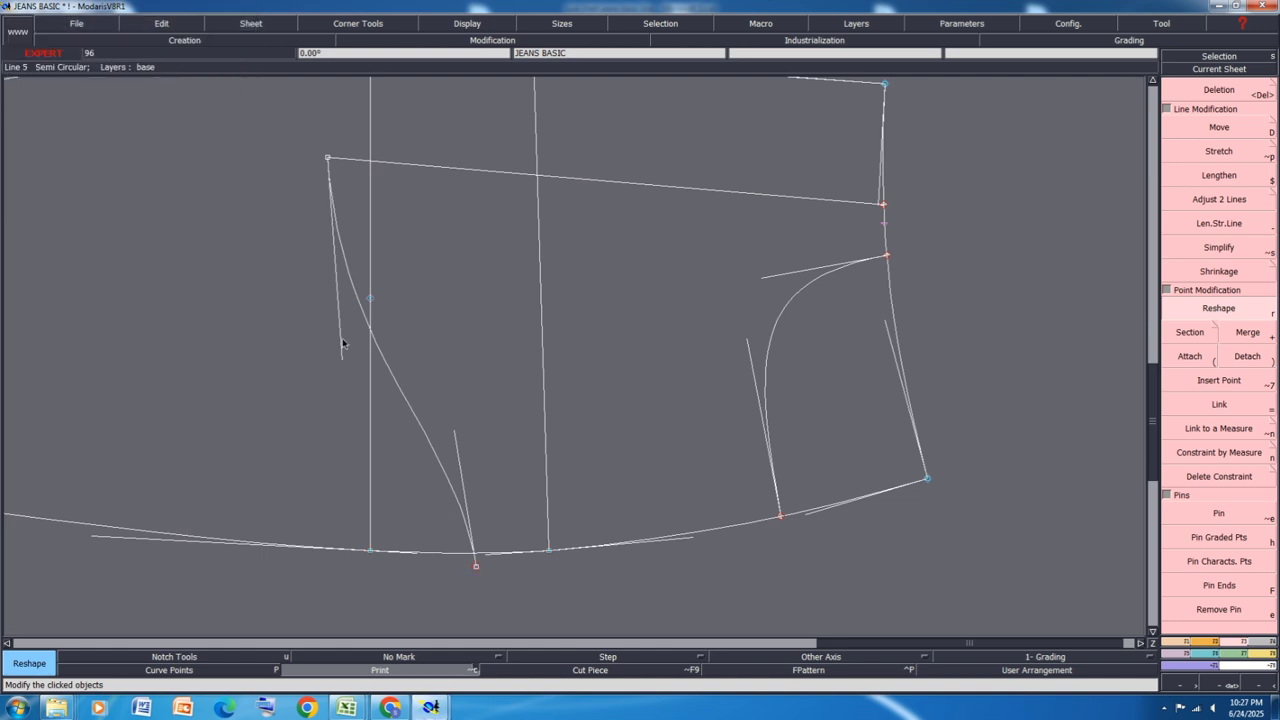
drag(343, 357, 300, 400)
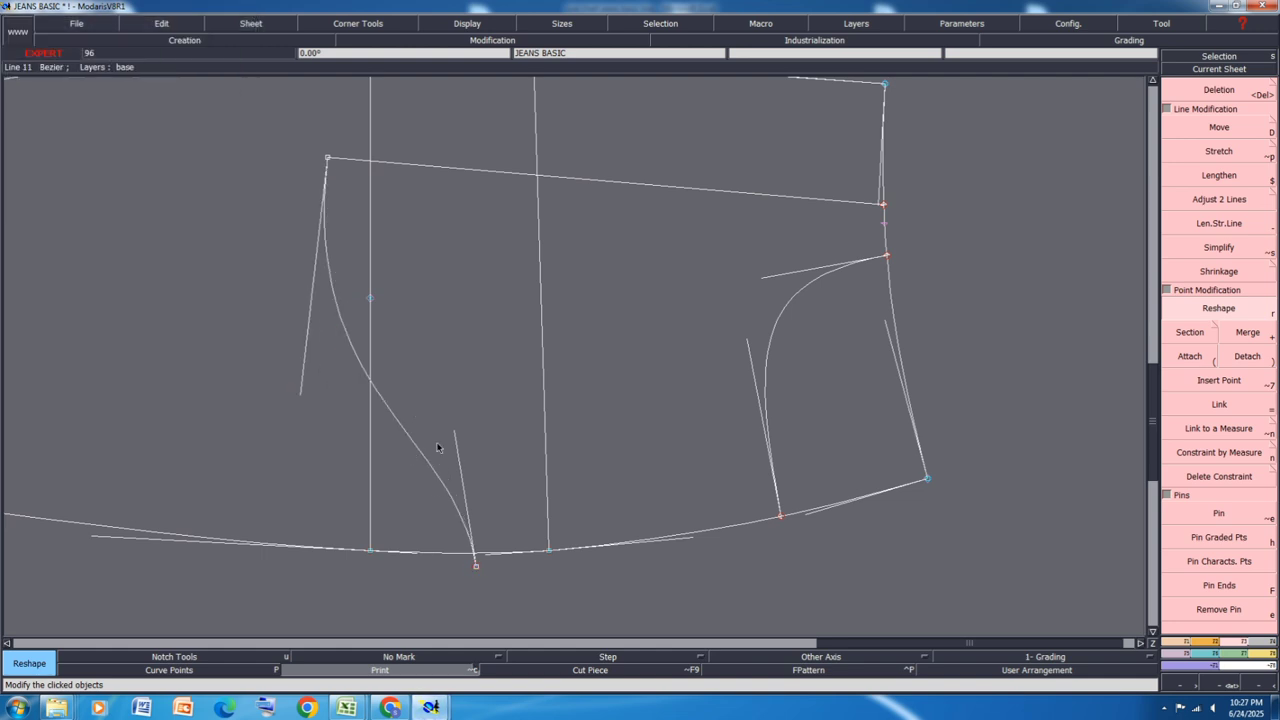
drag(455, 434, 464, 456)
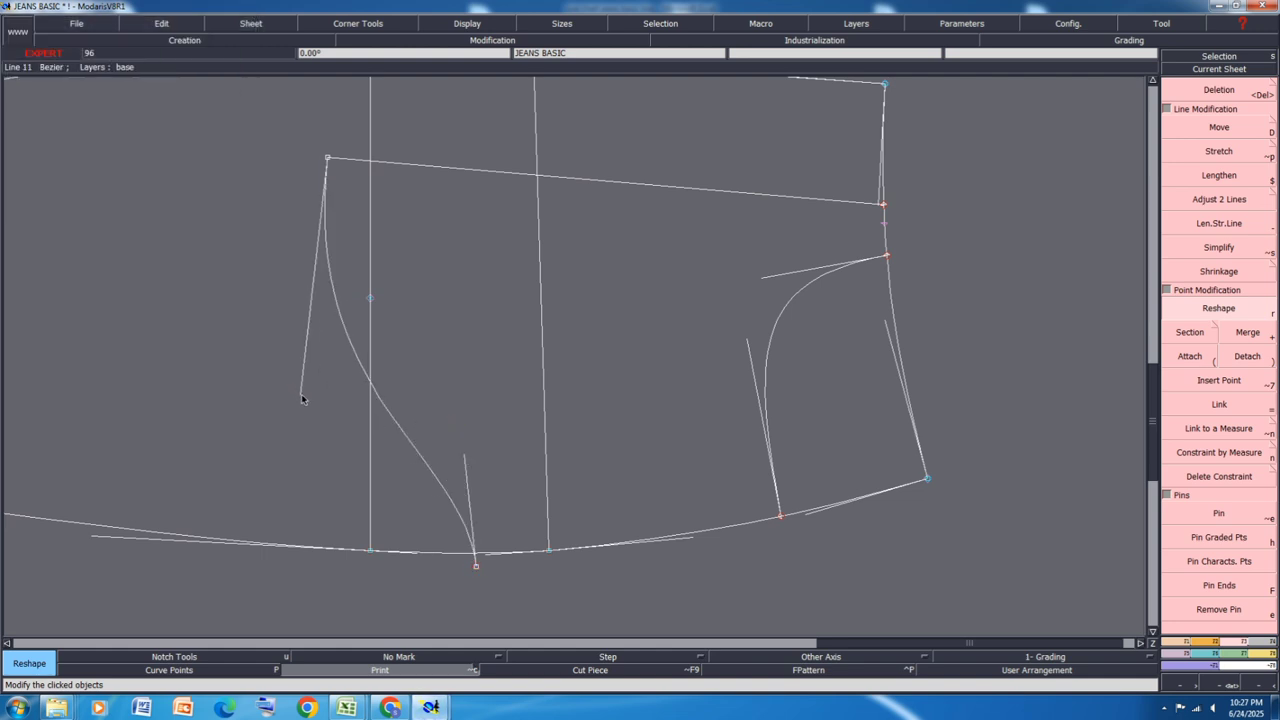
drag(303, 399, 300, 421)
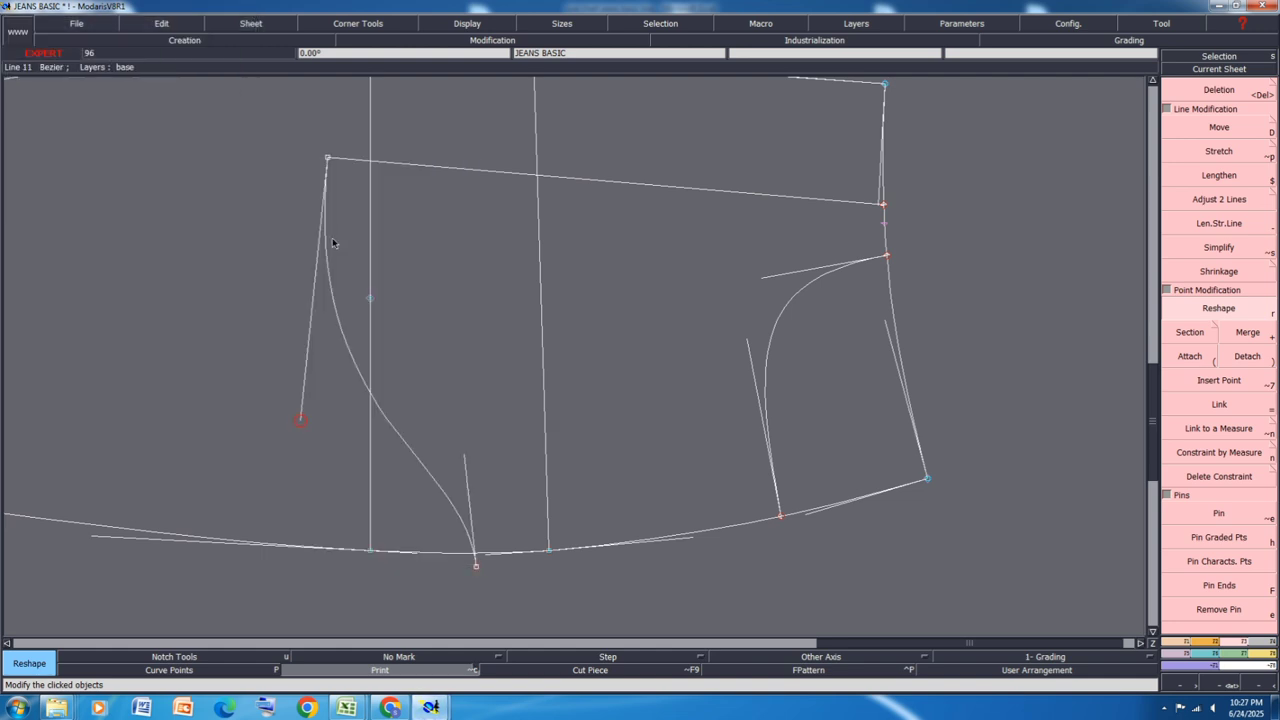
Step: Try to mirror the pocket bag's curved edge about a symmetry axis along its straight line
key(a)
click(328, 158)
click(380, 162)
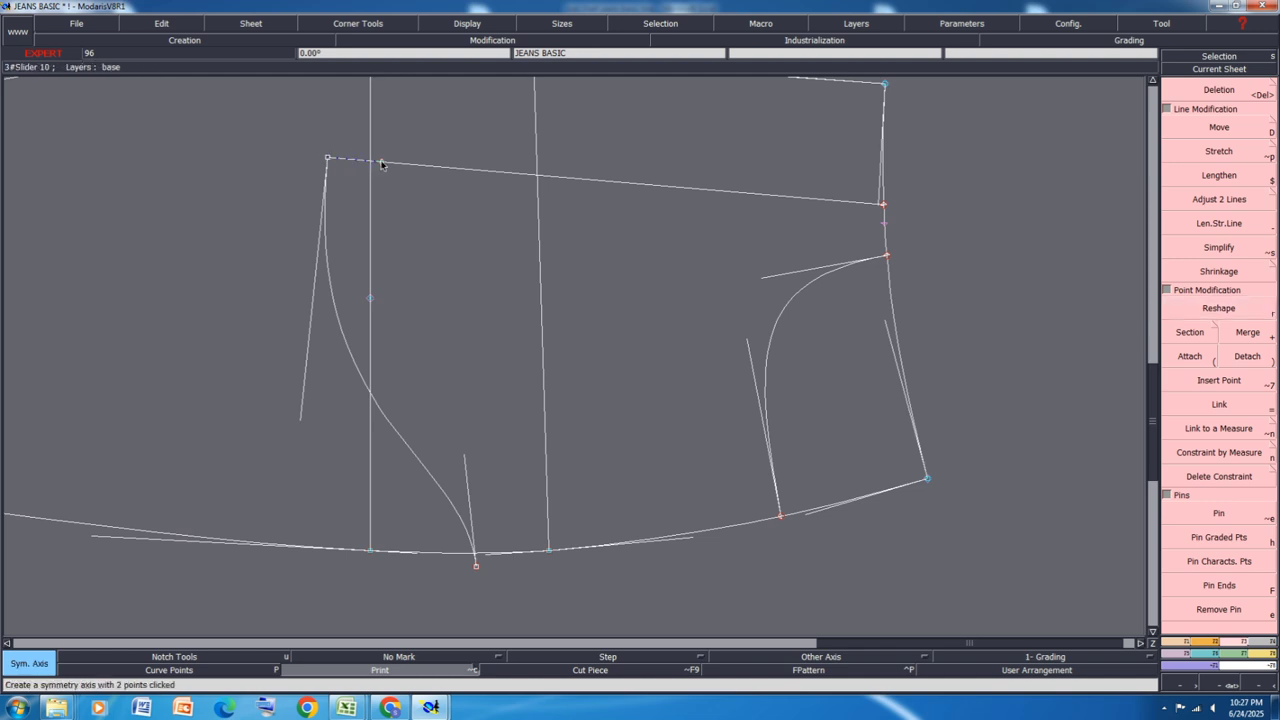
click(334, 292)
scroll(340, 296, down, 2)
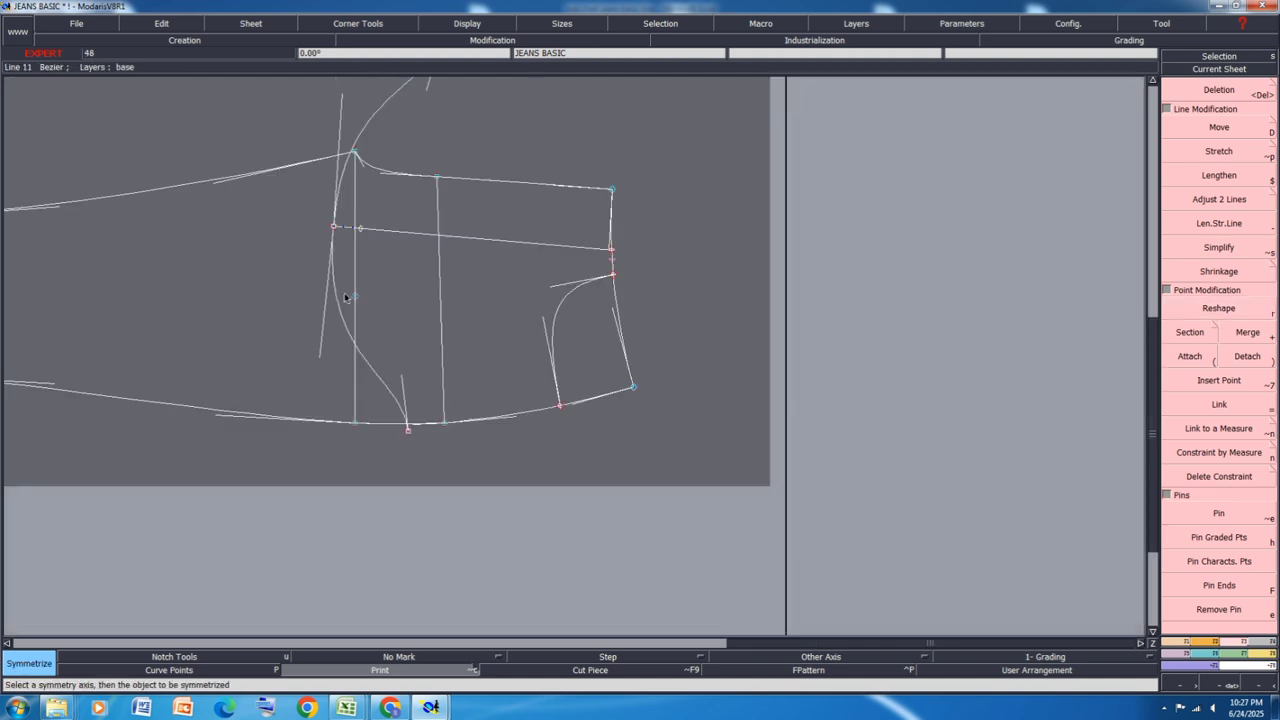
key(ctrl+z)
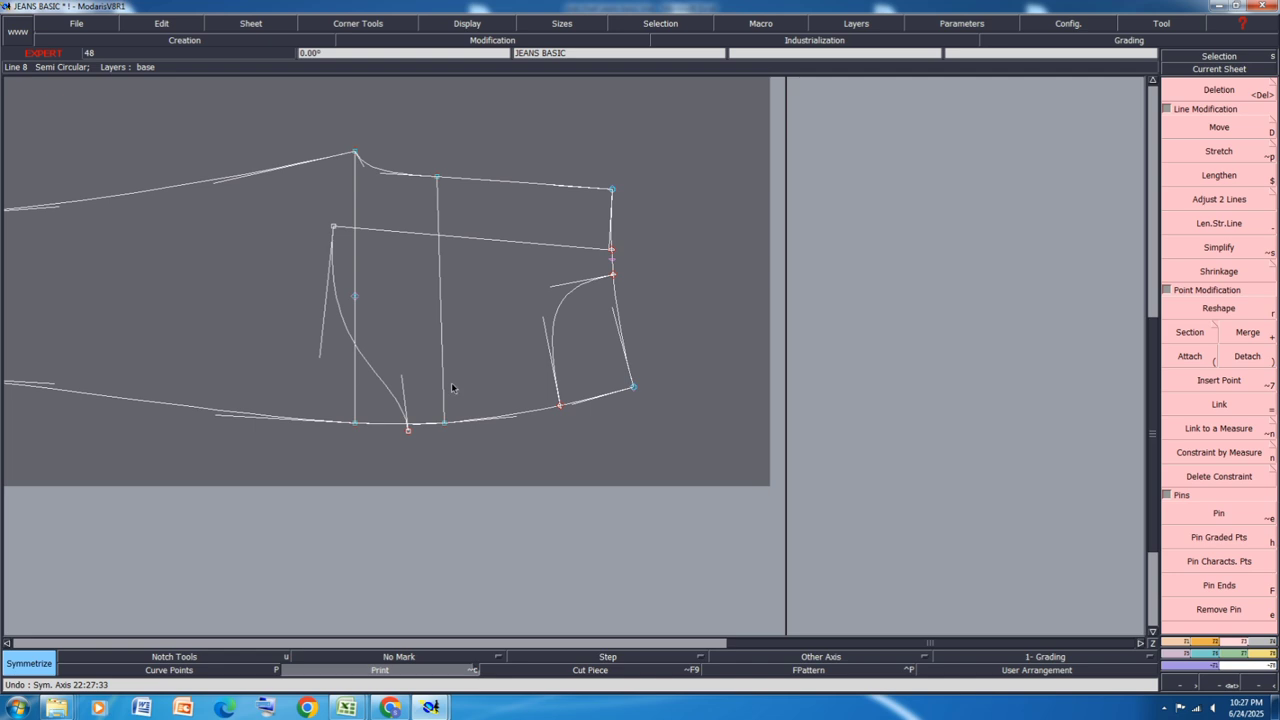
Step: Move the pocket bag's inner bottom corner vertically toward the side seam with a ShiftX of 0, and adjust the adjoining curve handle
scroll(580, 366, up, 1)
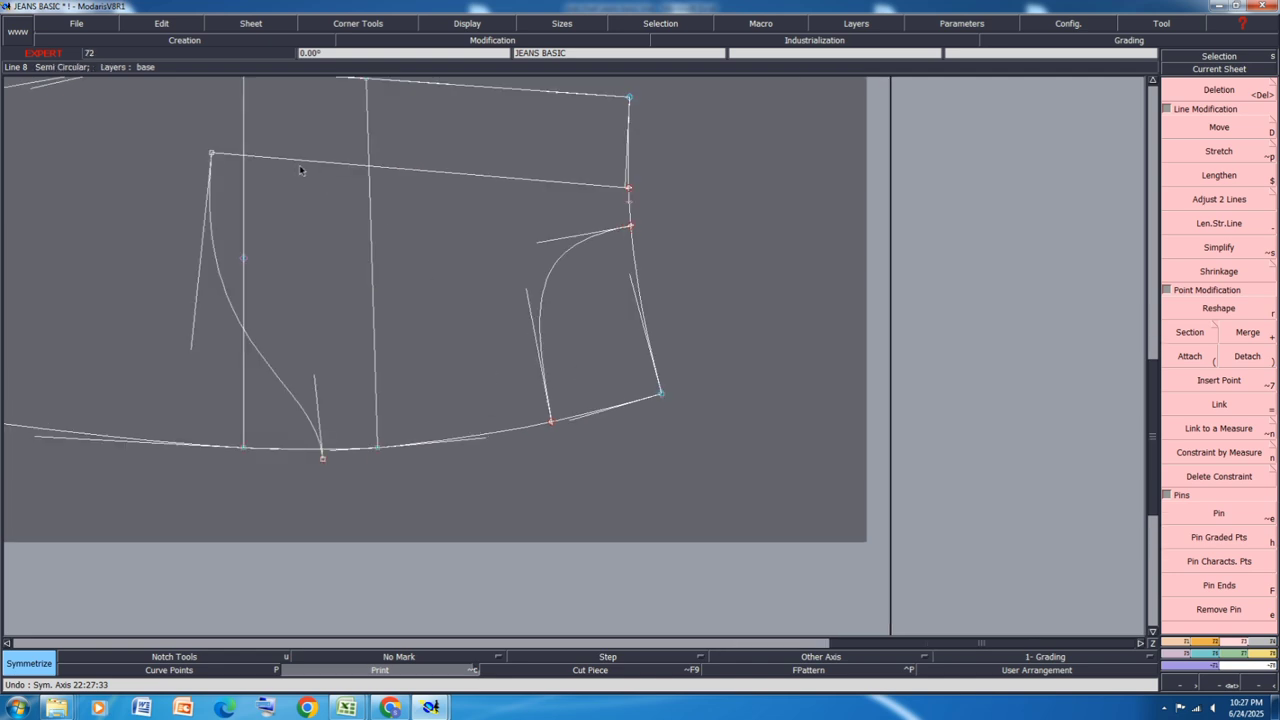
click(1219, 127)
click(211, 153)
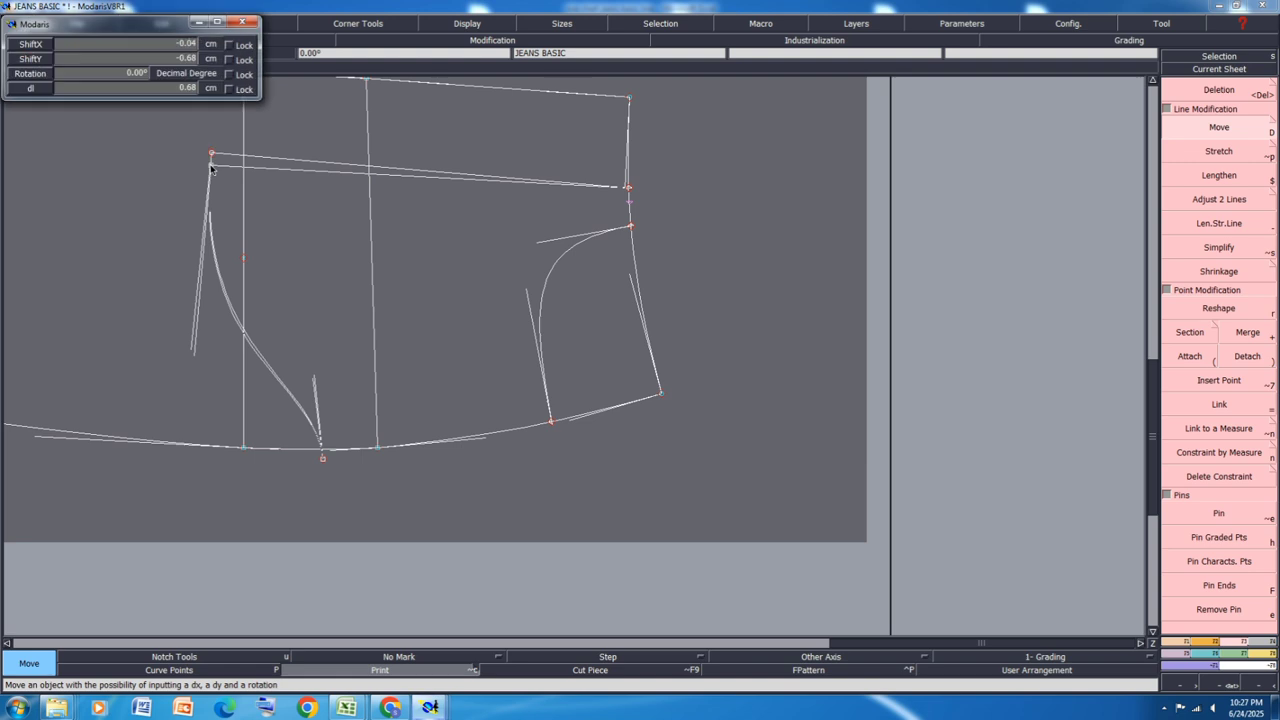
text(0)
key(Tab)
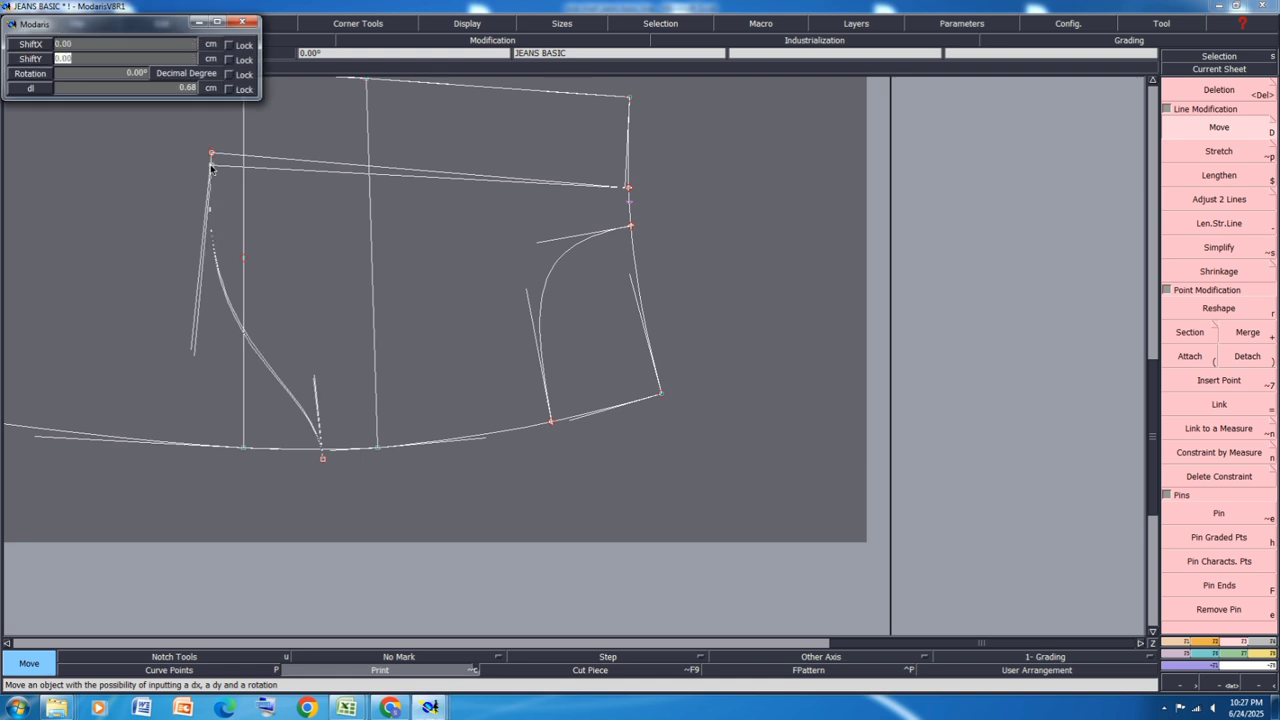
text(3)
key(Return)
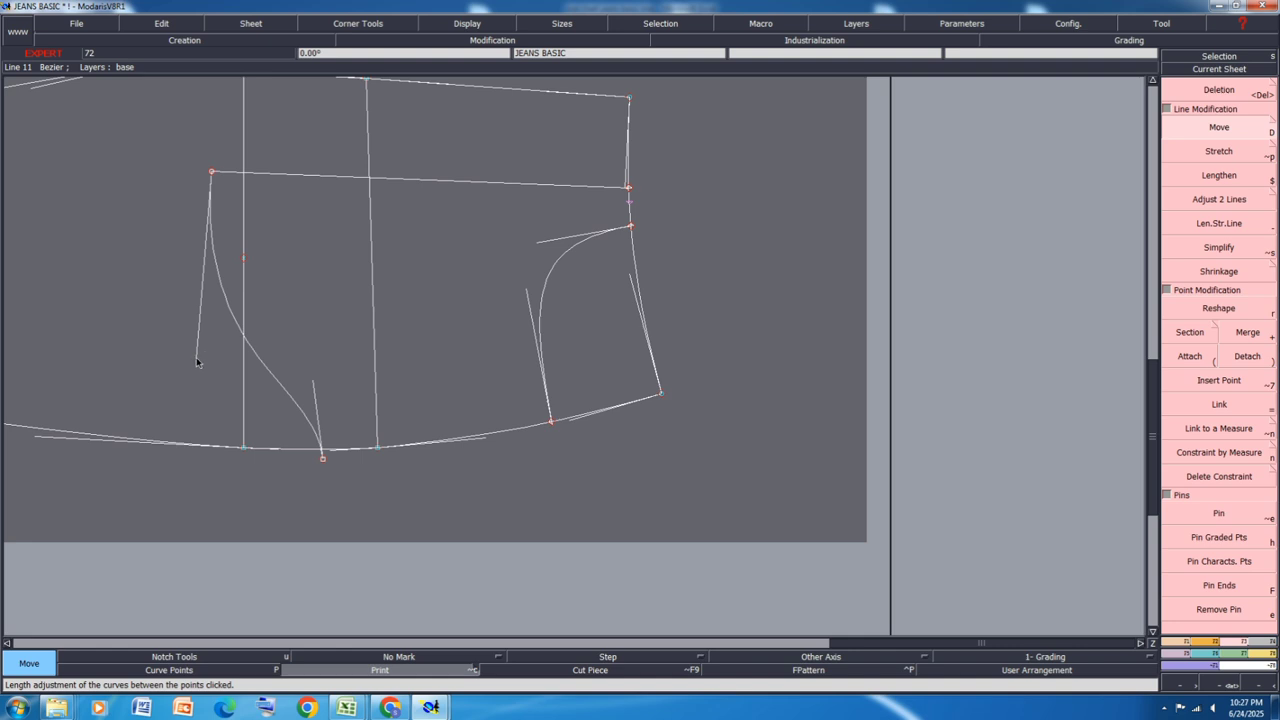
key(r)
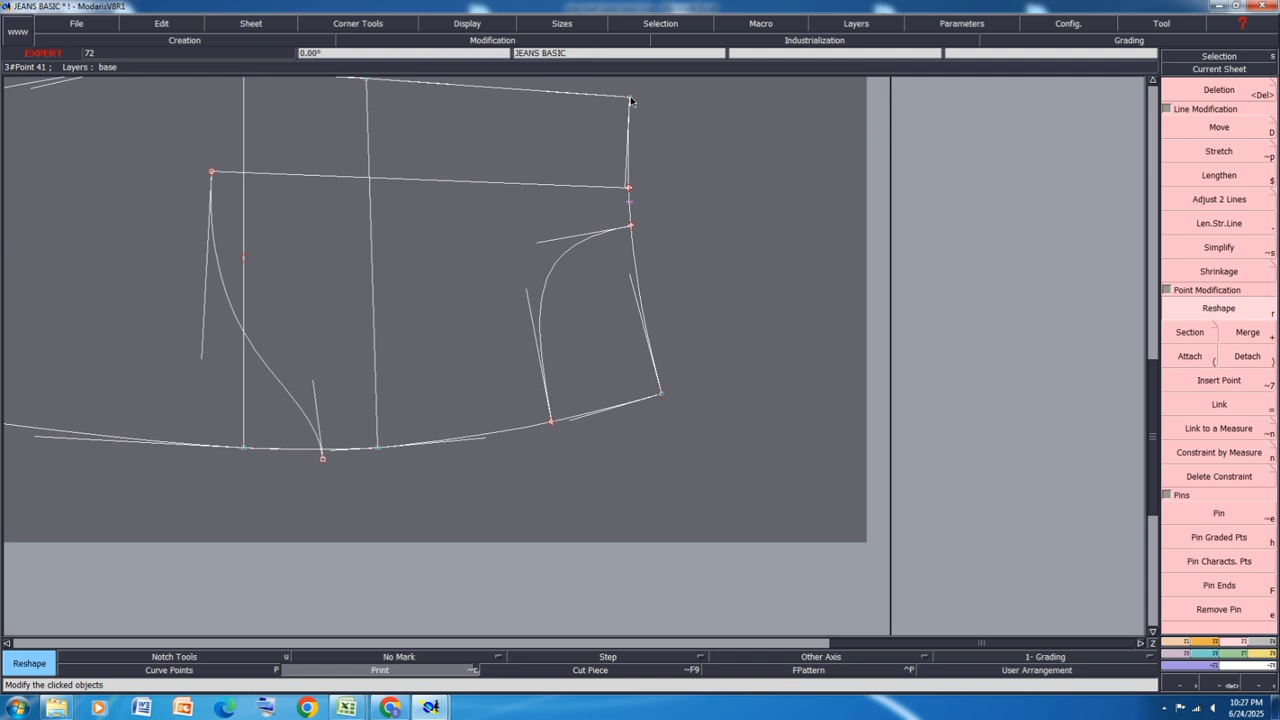
Step: Try to create a length measure on the waistline from the centre front corner to the pocket bag line
key(l)
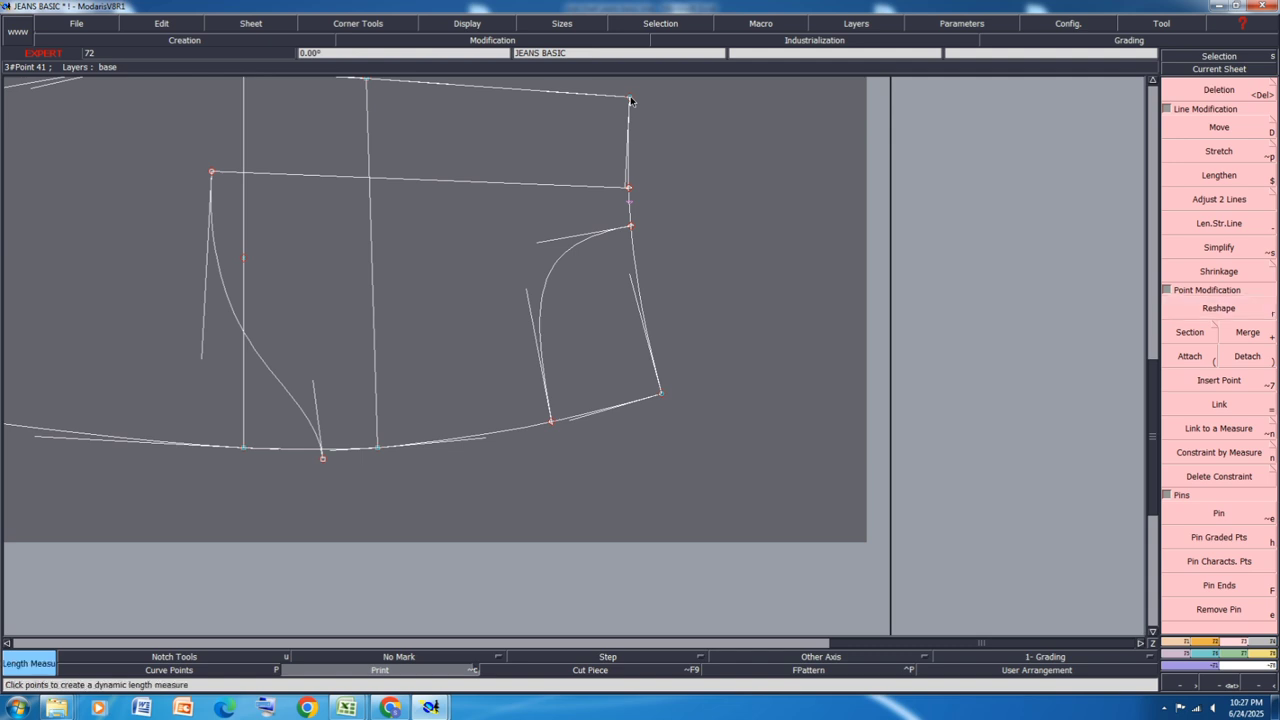
click(629, 188)
key(ctrl+z)
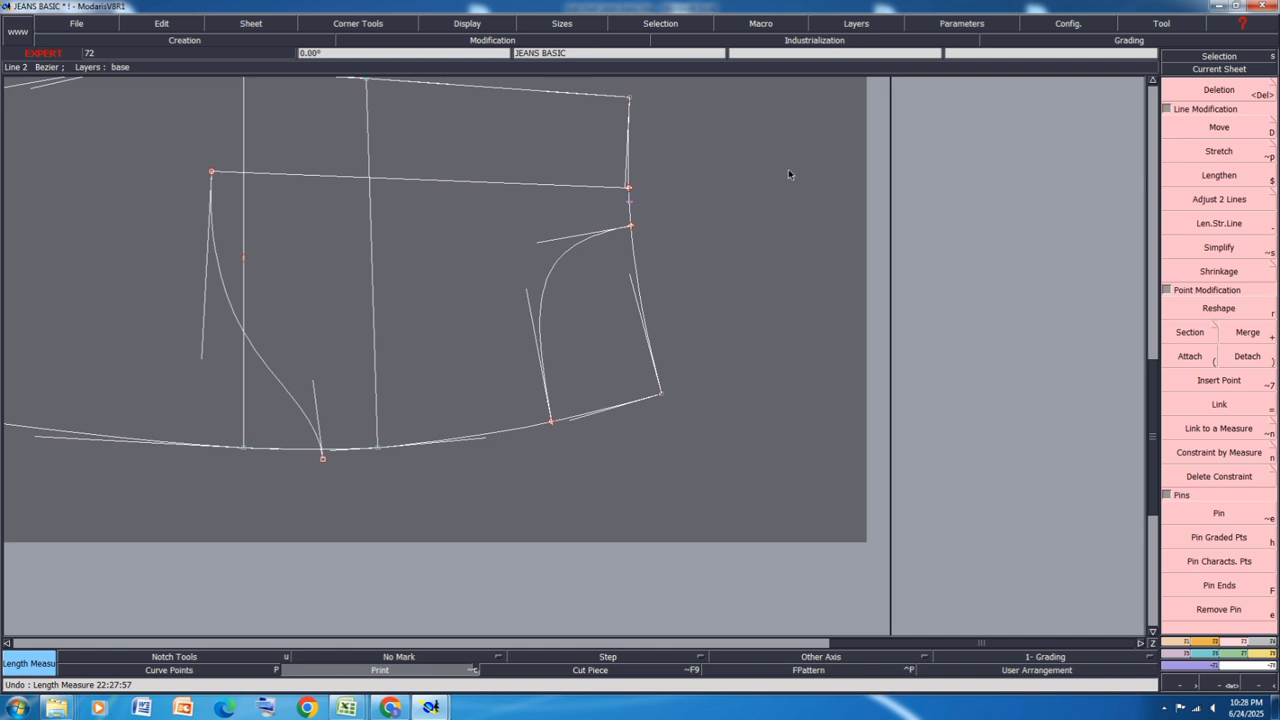
Step: Place a developed point on the waistline, just beside the pocket bag line's end on the side seam side
key(f)
click(629, 188)
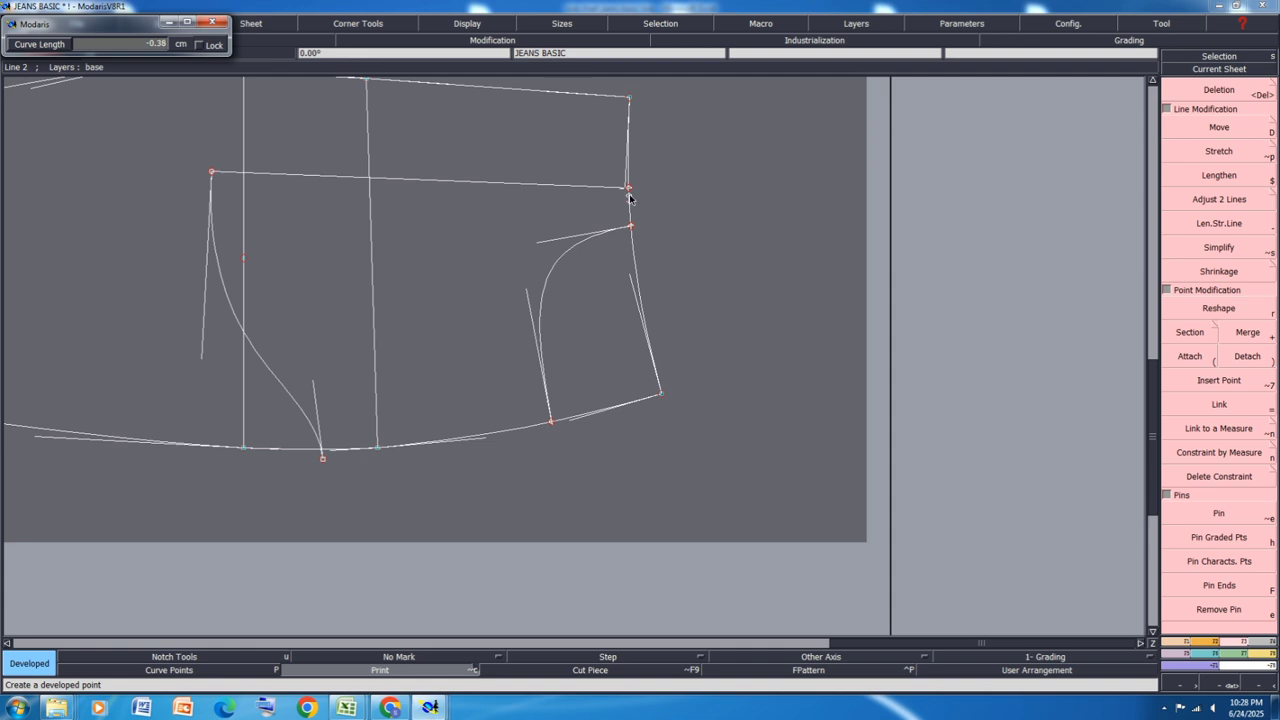
text(2.0010.7)
key(Return)
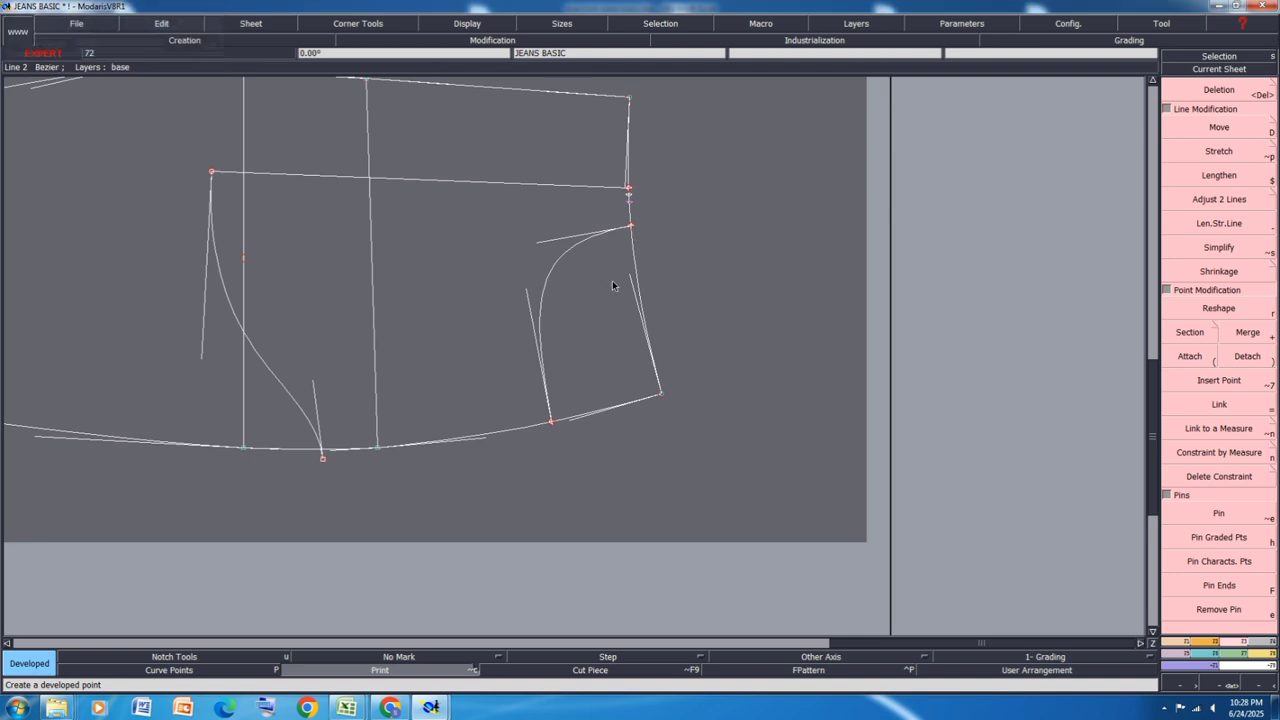
Step: Place a developed point on the side seam, 5.5 cm below the pocket opening curve's end
click(555, 424)
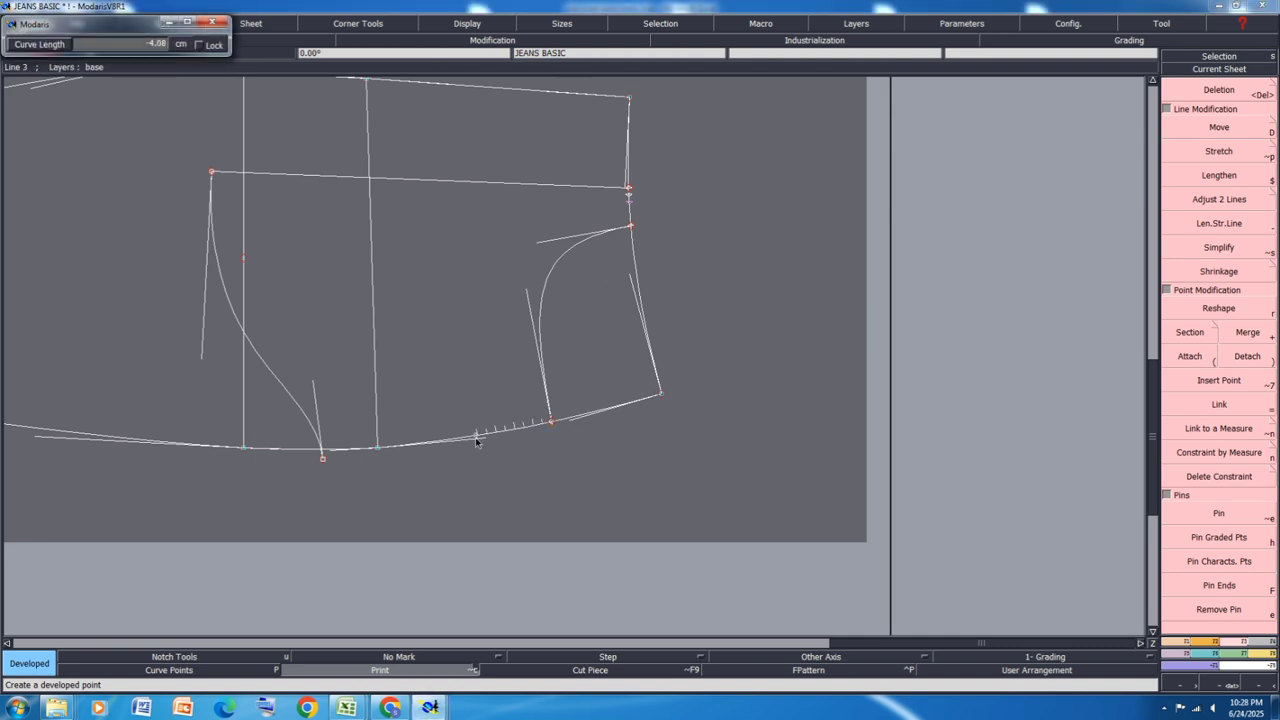
text(1)
key(Return)
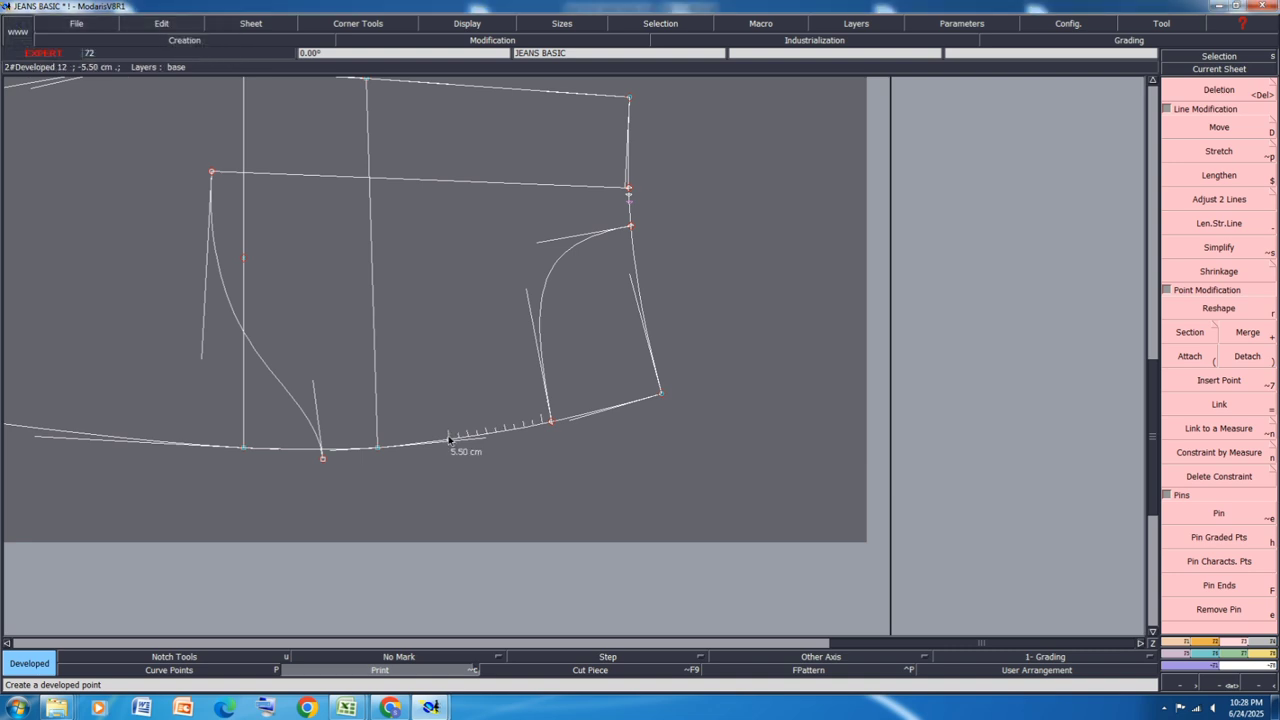
Step: Draw a Bezier line for the pocket facing between the new side seam point and the new waistline point
key(b)
click(449, 440)
right_click(629, 195)
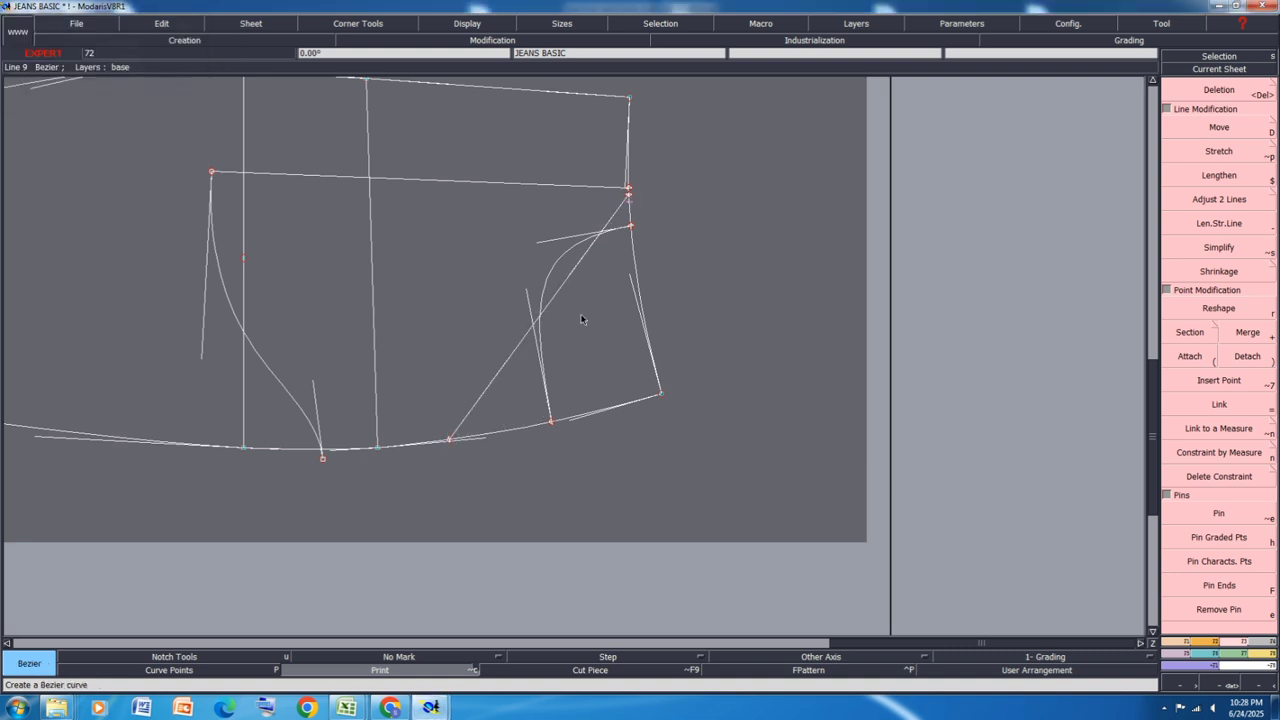
Step: Reshape the pocket facing line into a rounded curve around the pocket opening, and hide the facing and pocket bag curve handles
key(r)
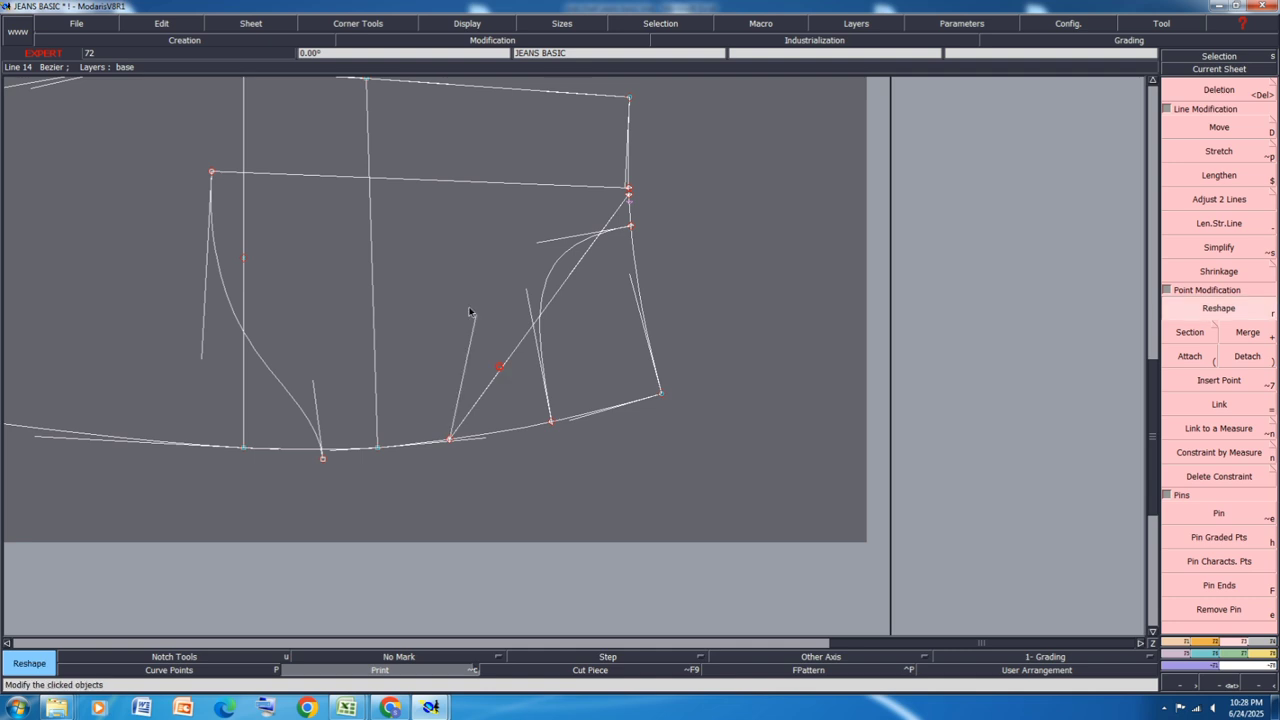
drag(471, 314, 437, 283)
drag(573, 275, 440, 193)
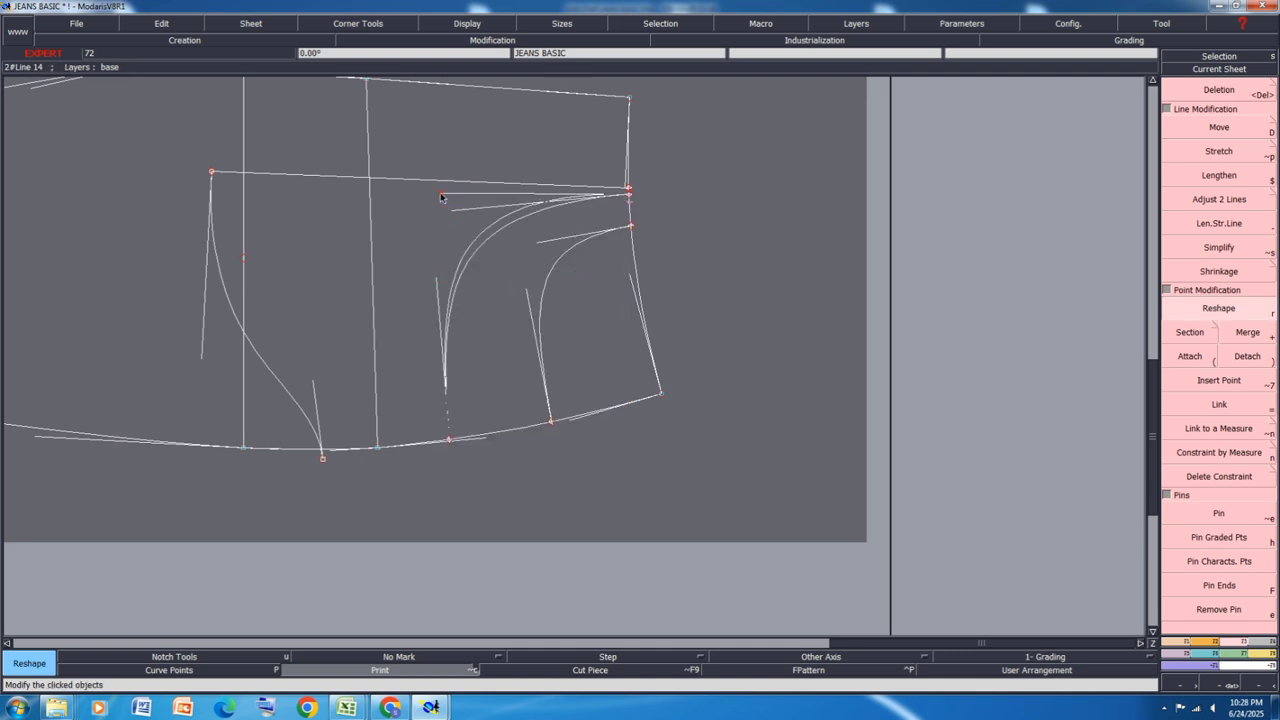
drag(436, 283, 434, 280)
click(444, 195)
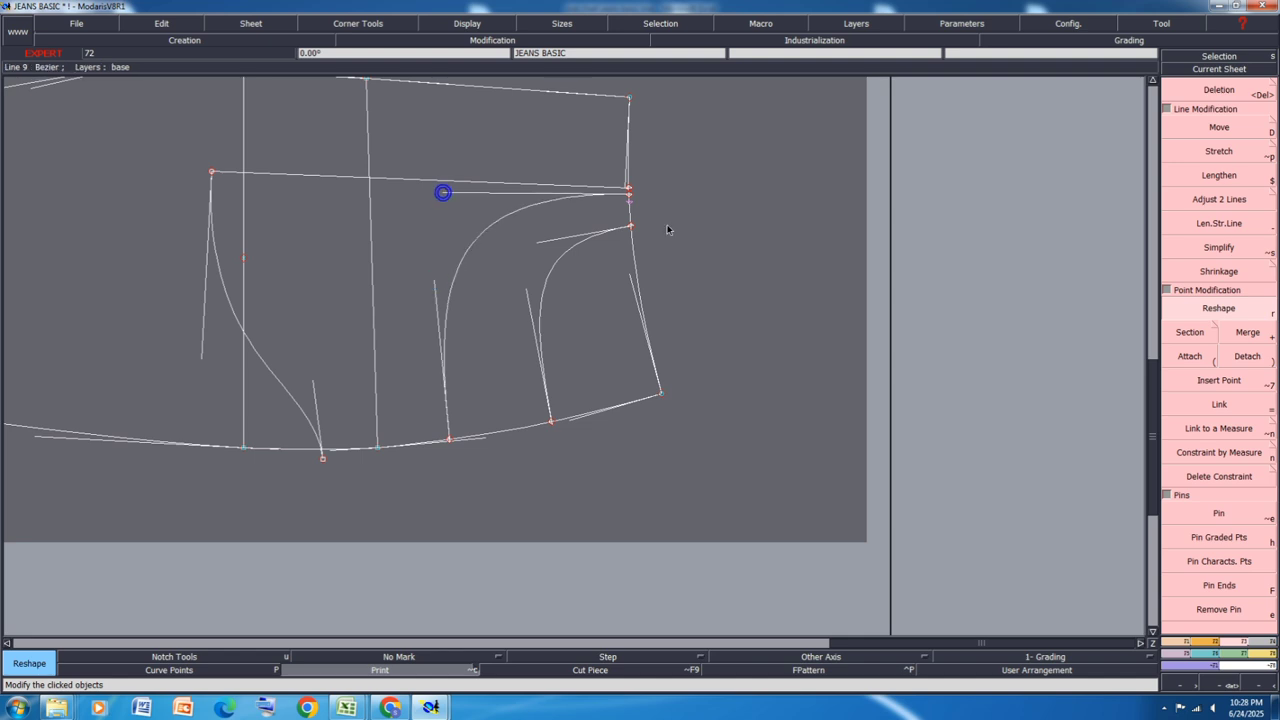
key(shift+h)
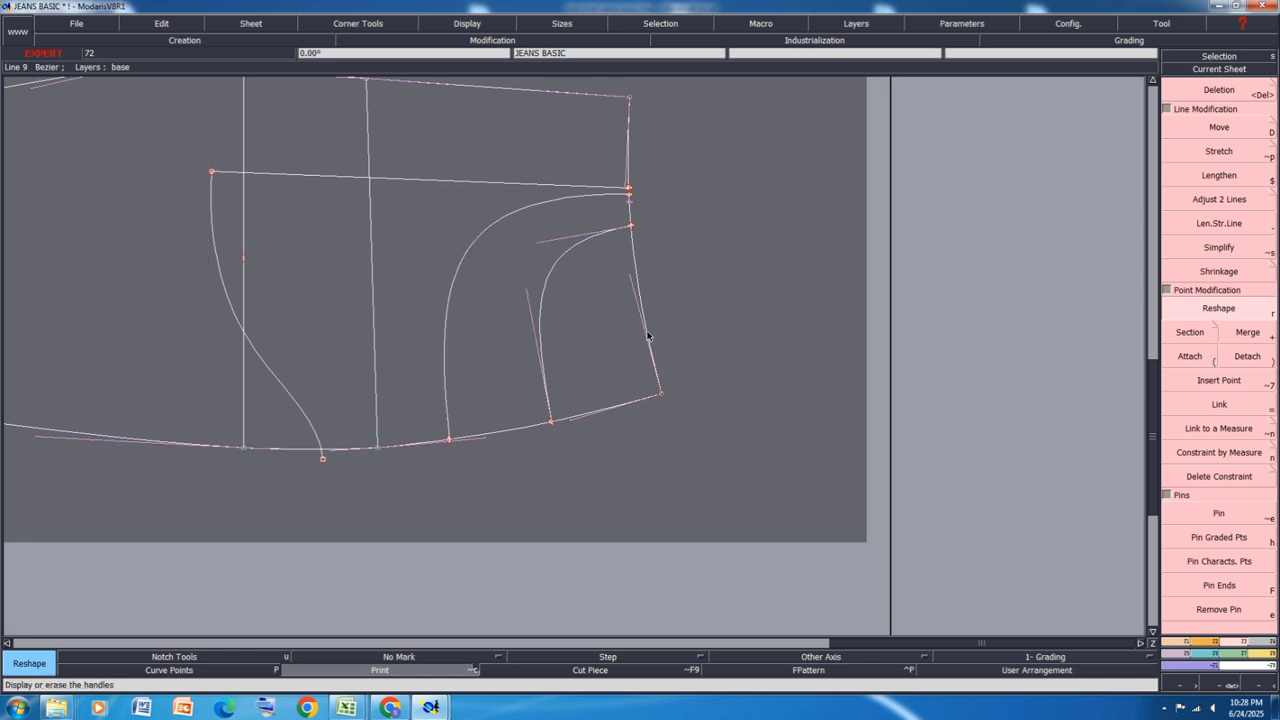
Step: Save the model and fill the COIN POCKET WIDTH row of the Excel size chart with yellow
key(ctrl+s)
click(537, 434)
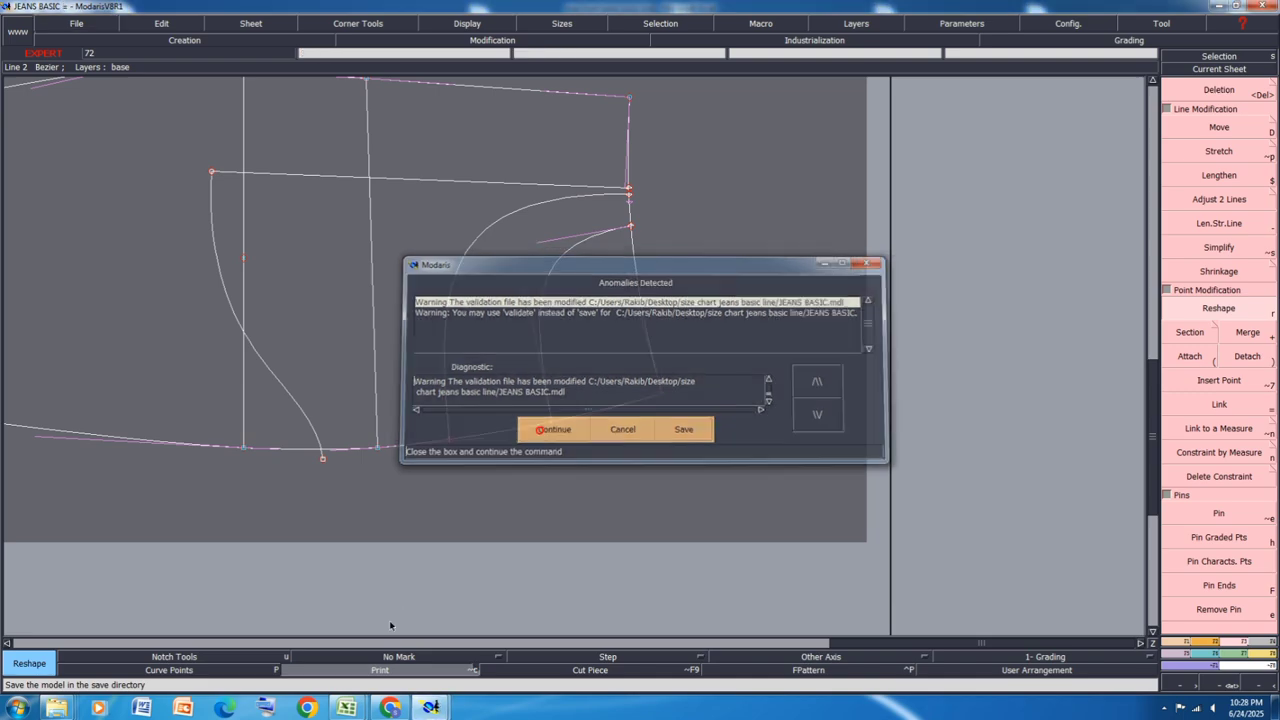
click(388, 669)
mouse_move(345, 710)
click(403, 645)
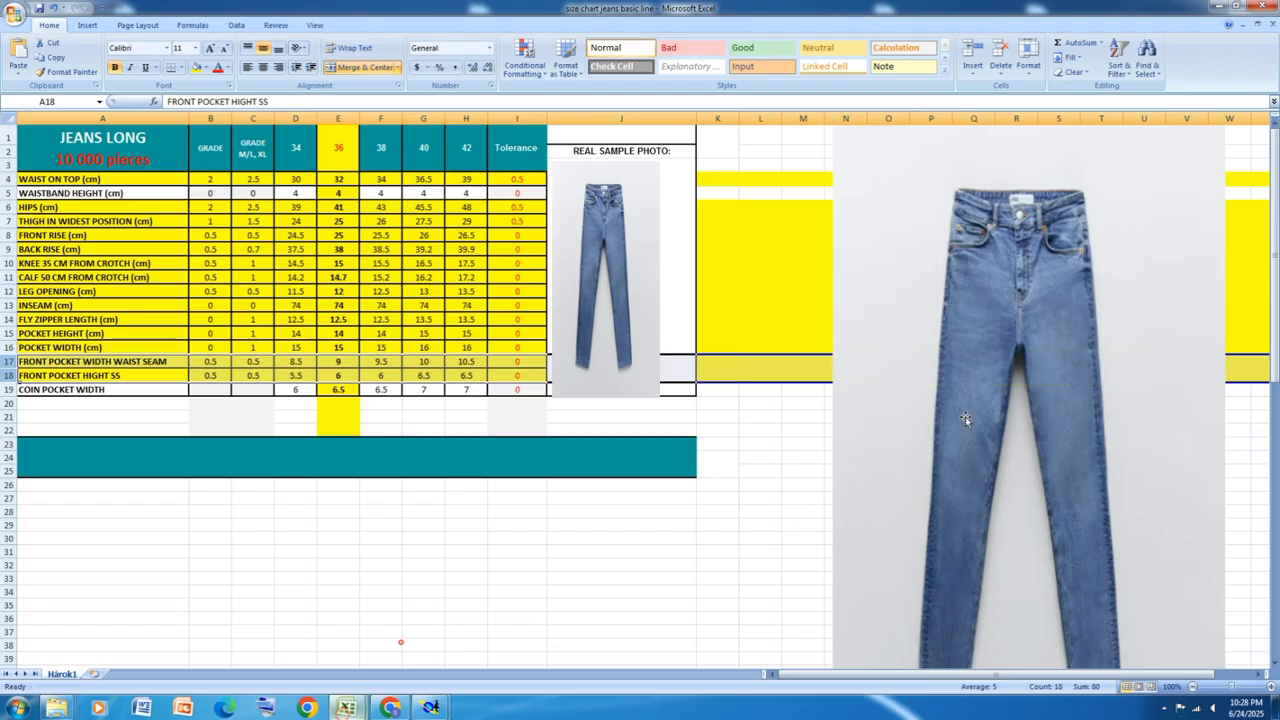
click(10, 389)
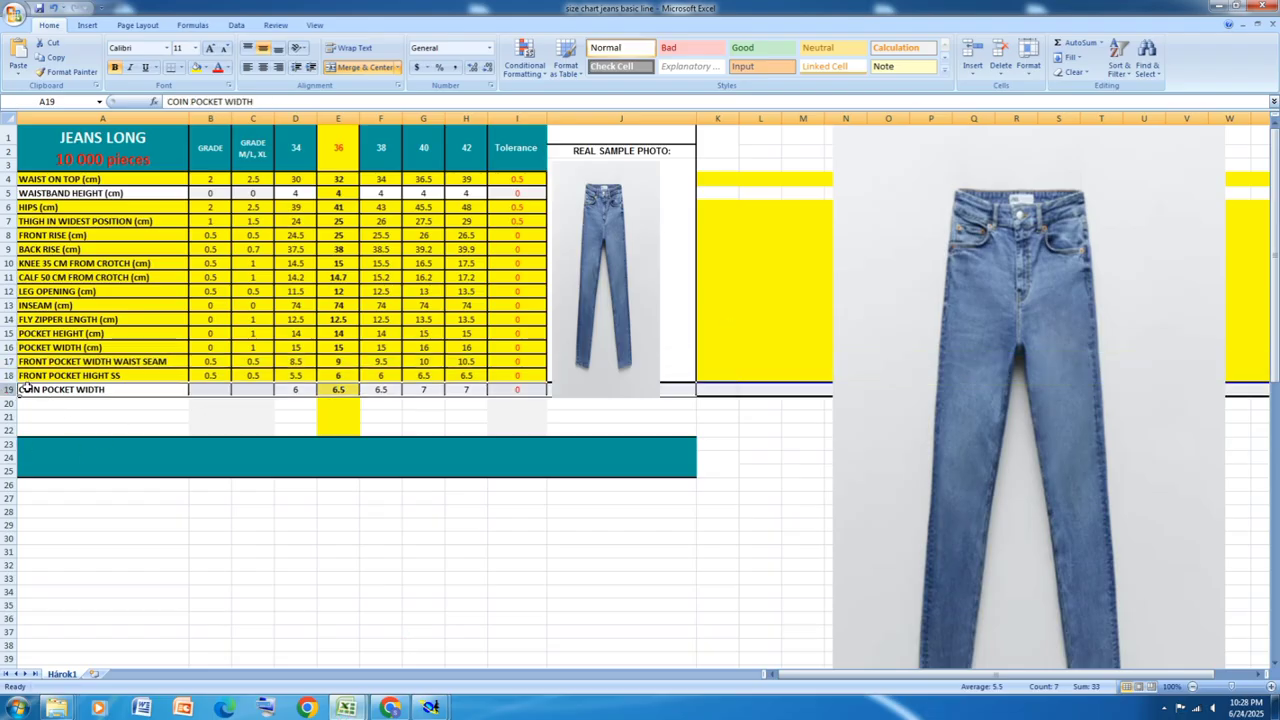
click(196, 67)
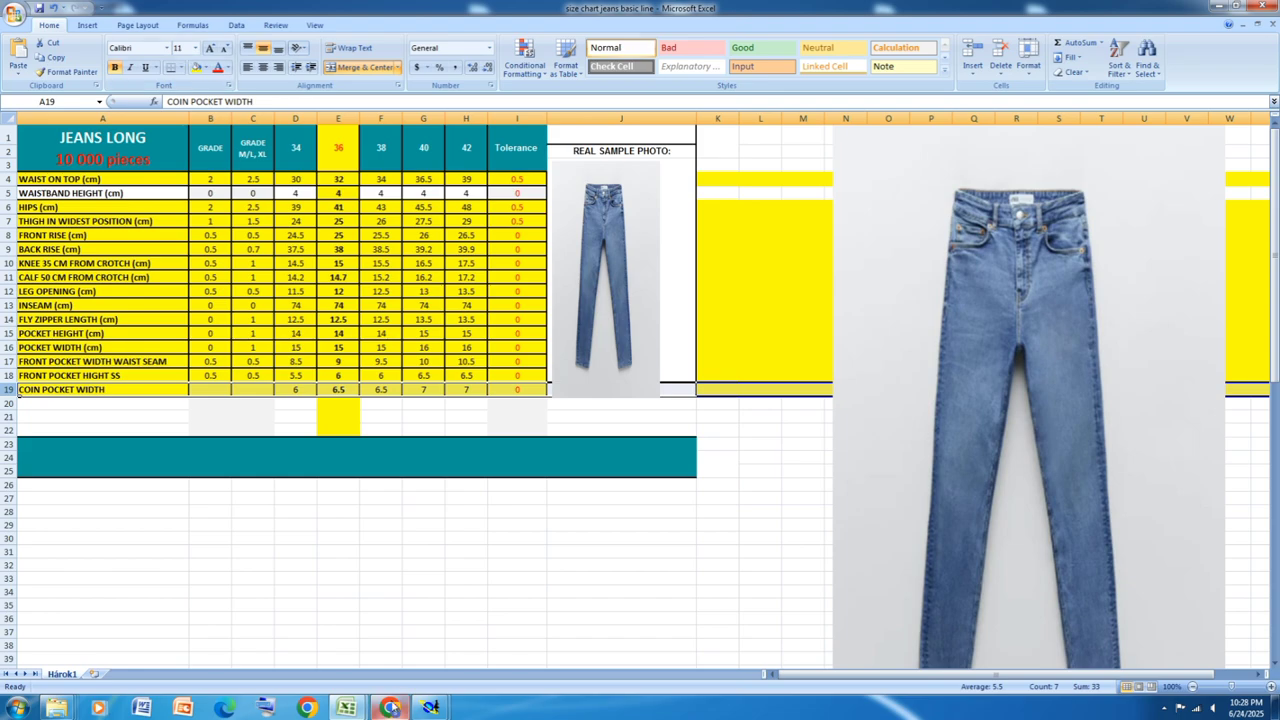
Step: Return to Modaris and draw parallels inside the front's edges, one 2 cm from the waistline and one beside the side seam
mouse_move(430, 708)
click(378, 660)
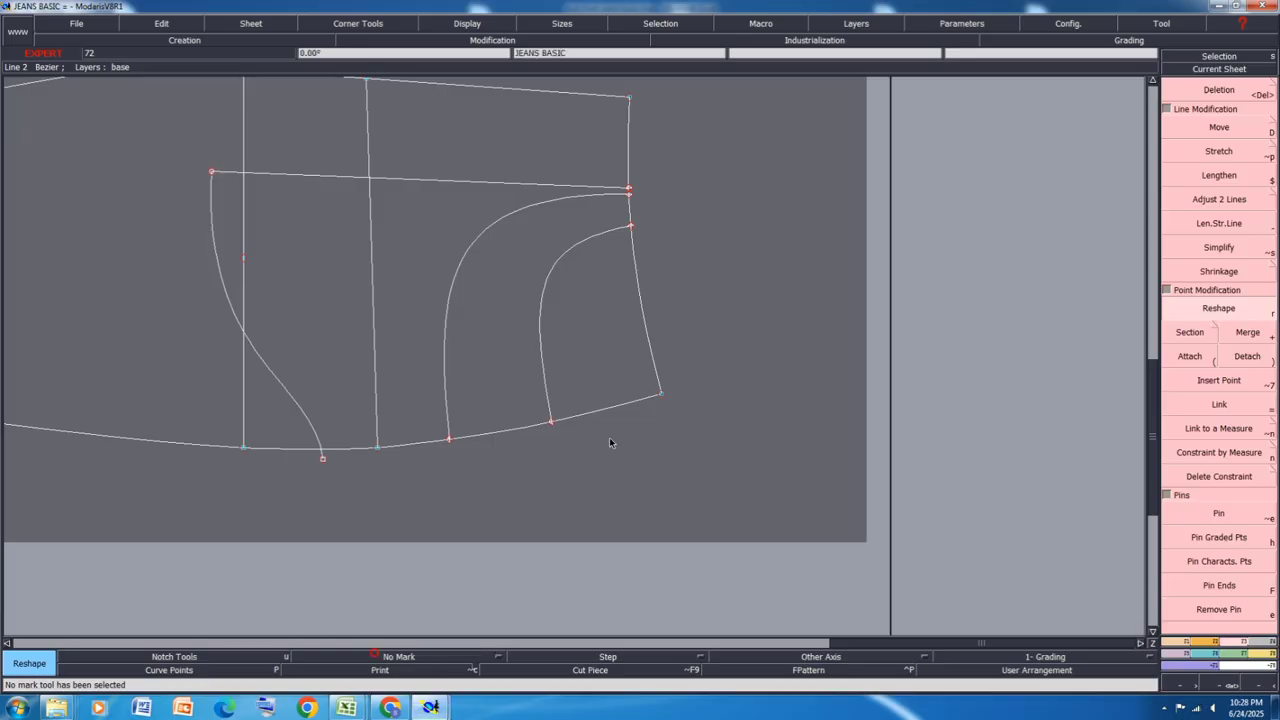
scroll(647, 352, up, 2)
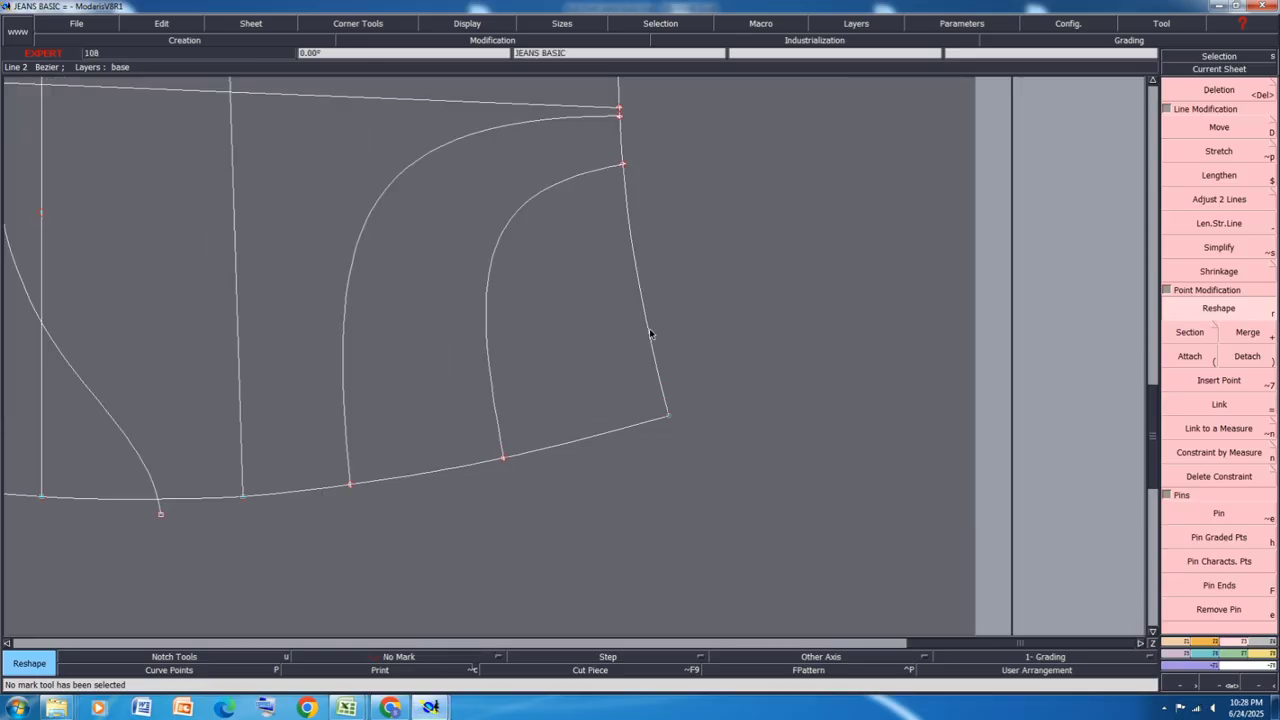
key(p)
click(650, 334)
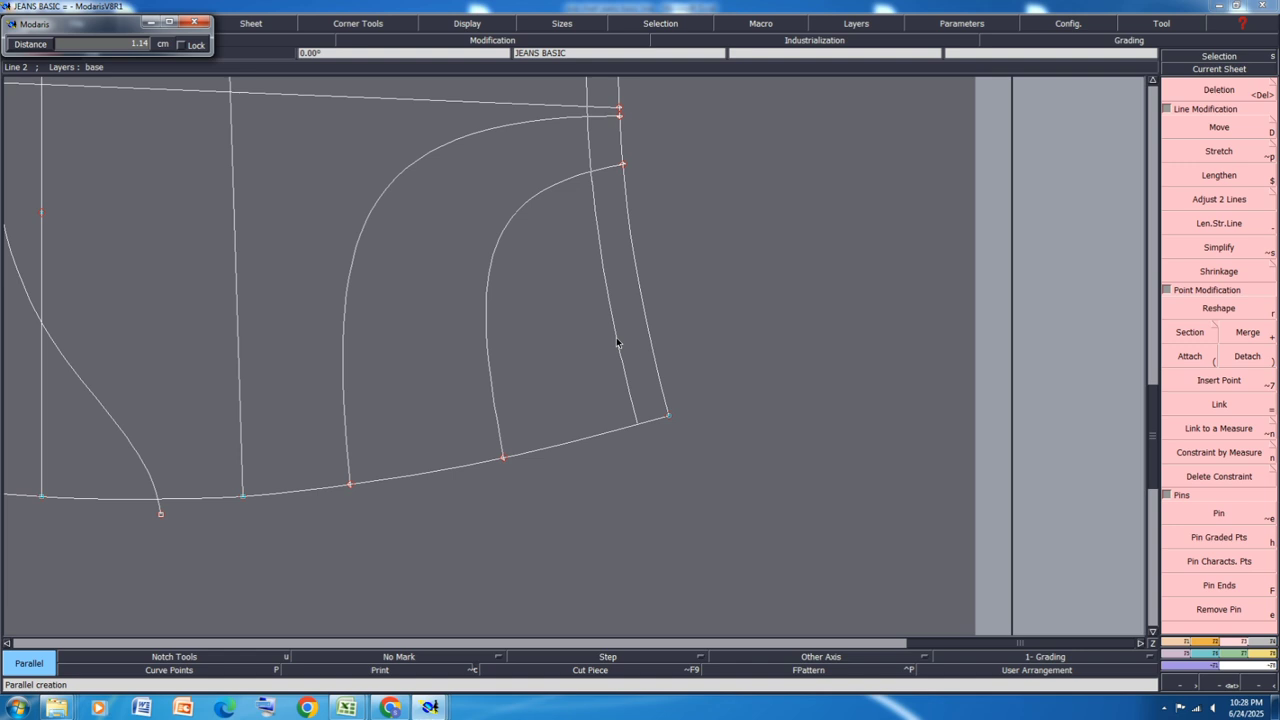
click(616, 342)
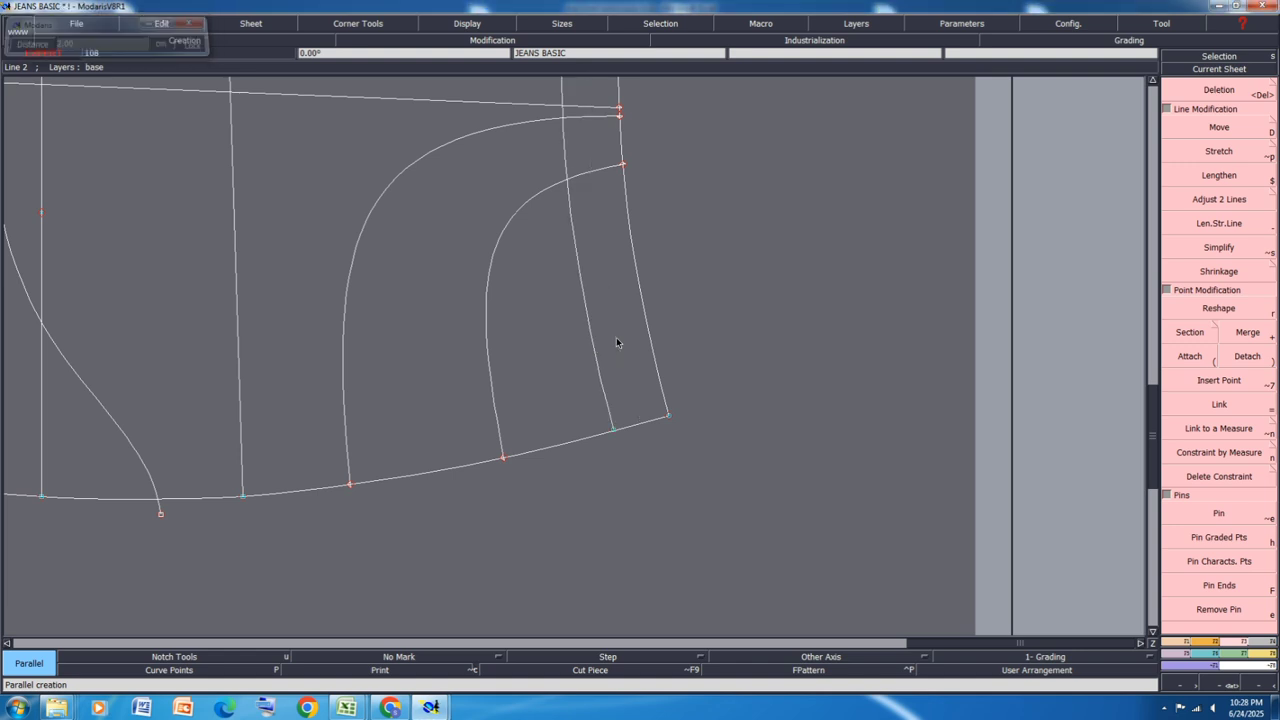
click(575, 443)
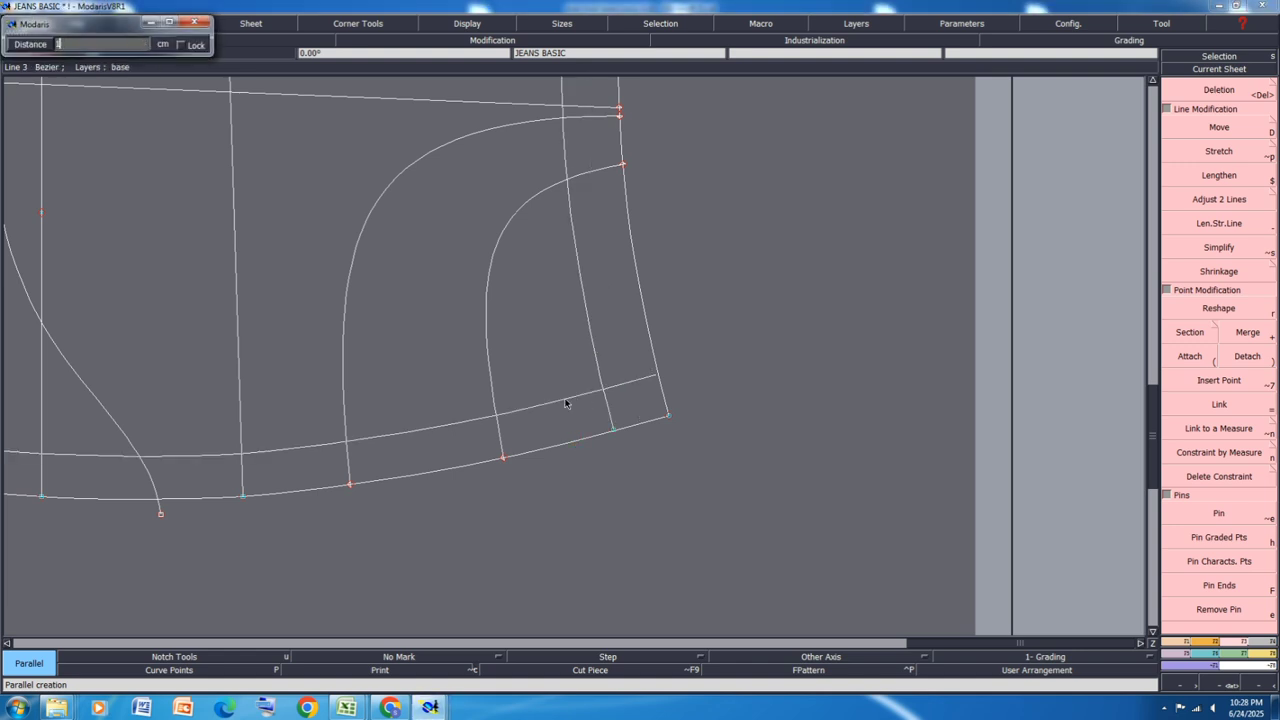
key(Return)
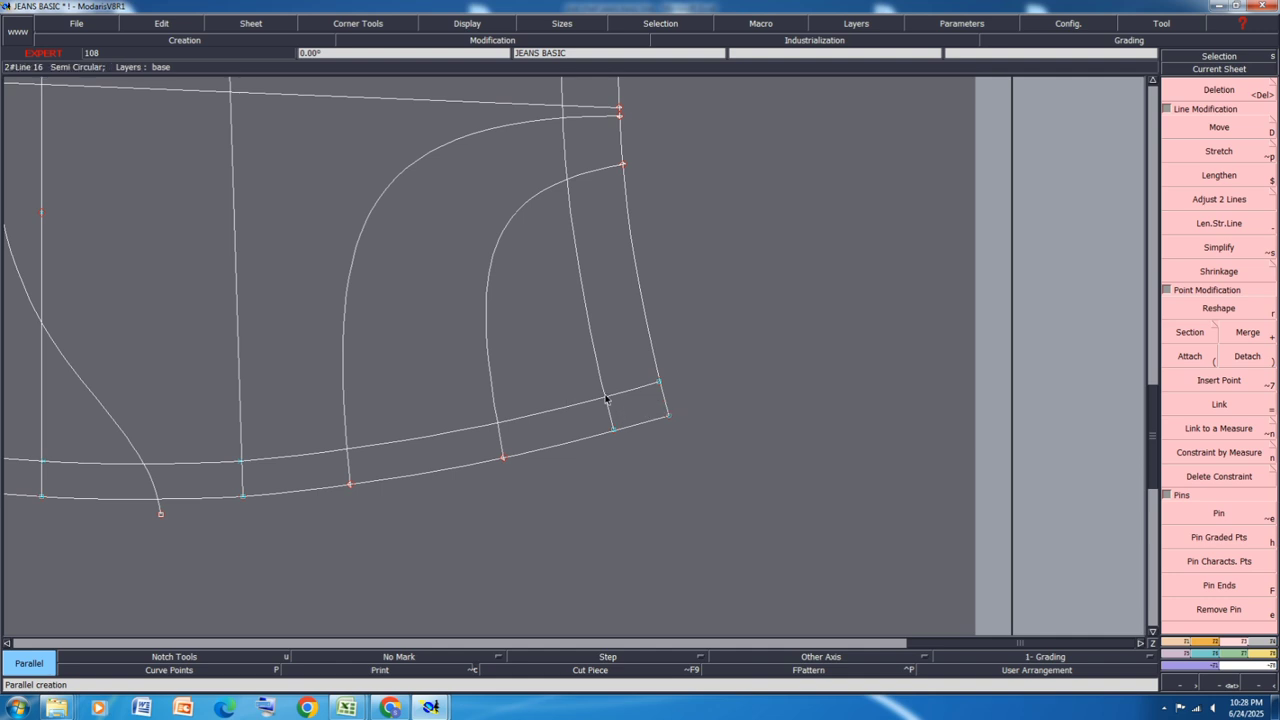
Step: Insert an intersection point where the two parallels cross, and delete the side seam parallel and the waistline parallel's stub beyond the crossing
click(1183, 642)
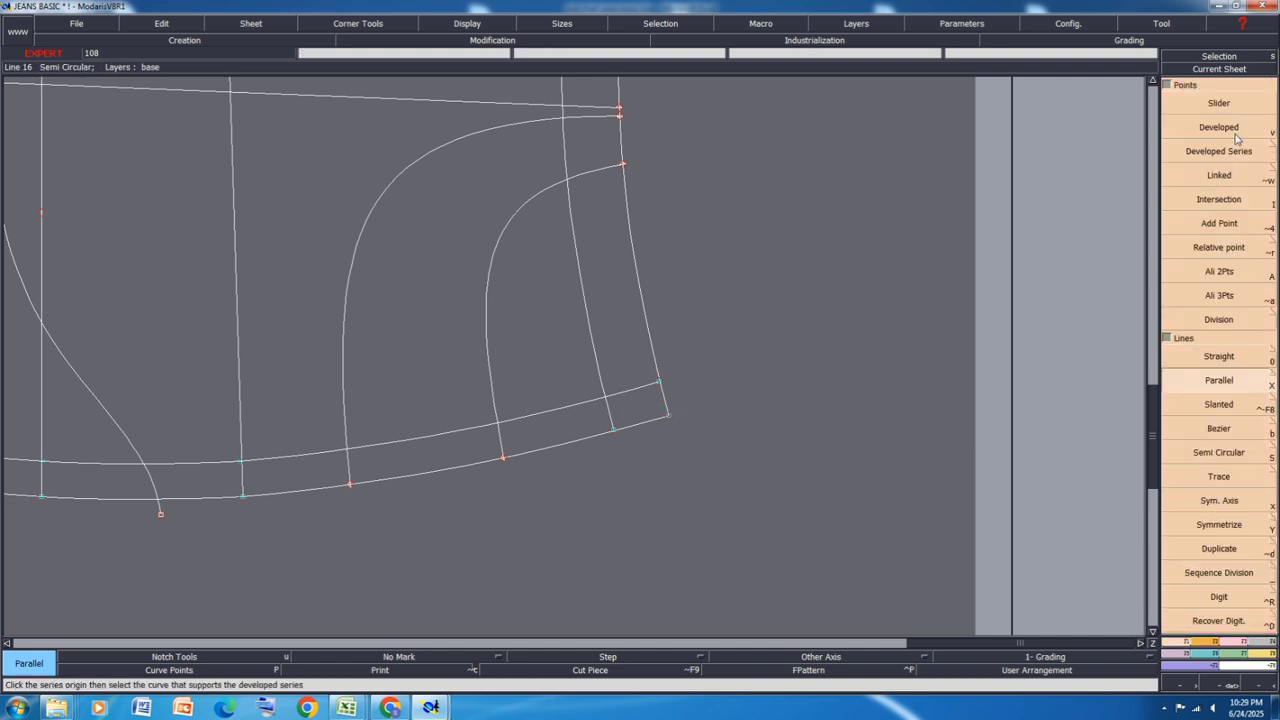
click(1218, 199)
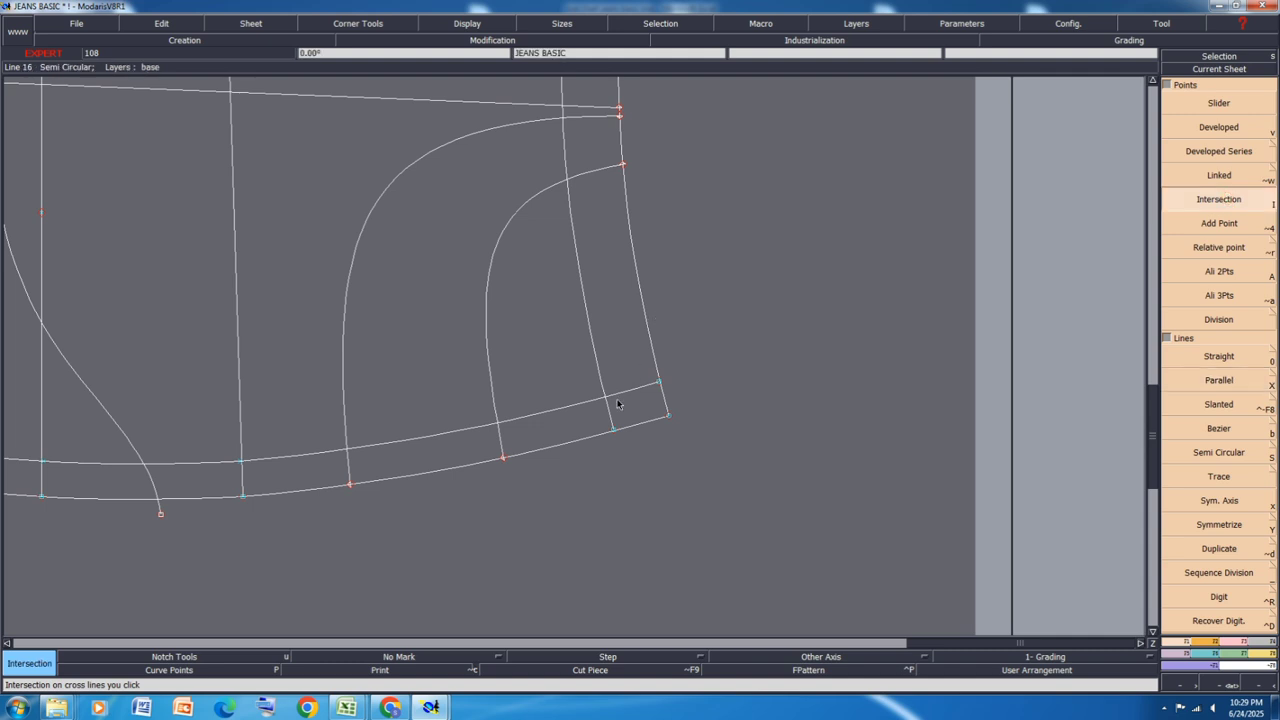
click(606, 400)
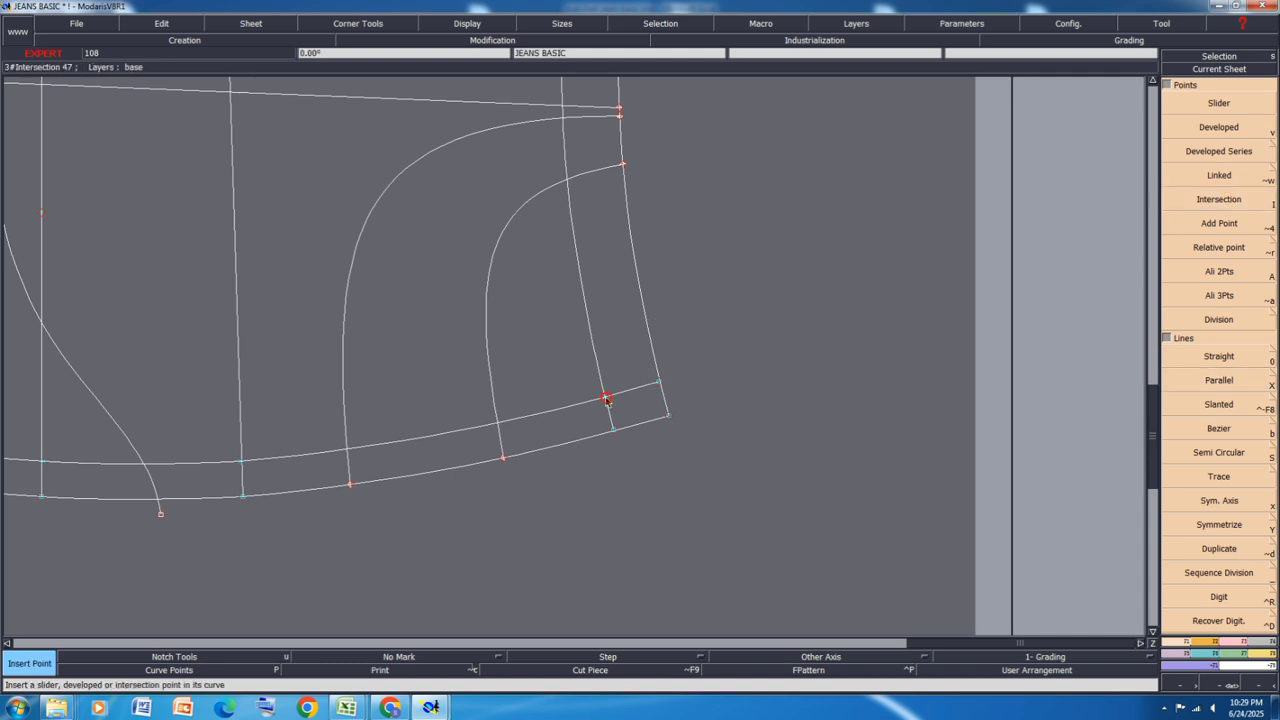
key(Delete)
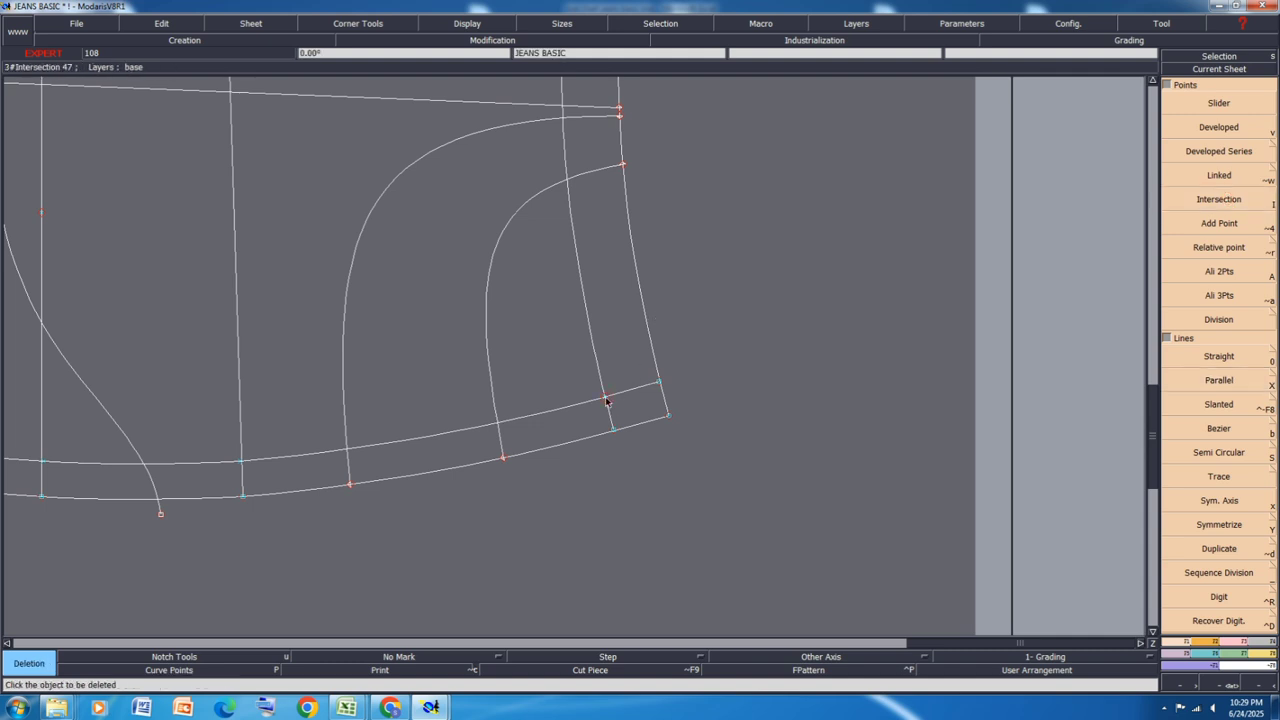
click(462, 435)
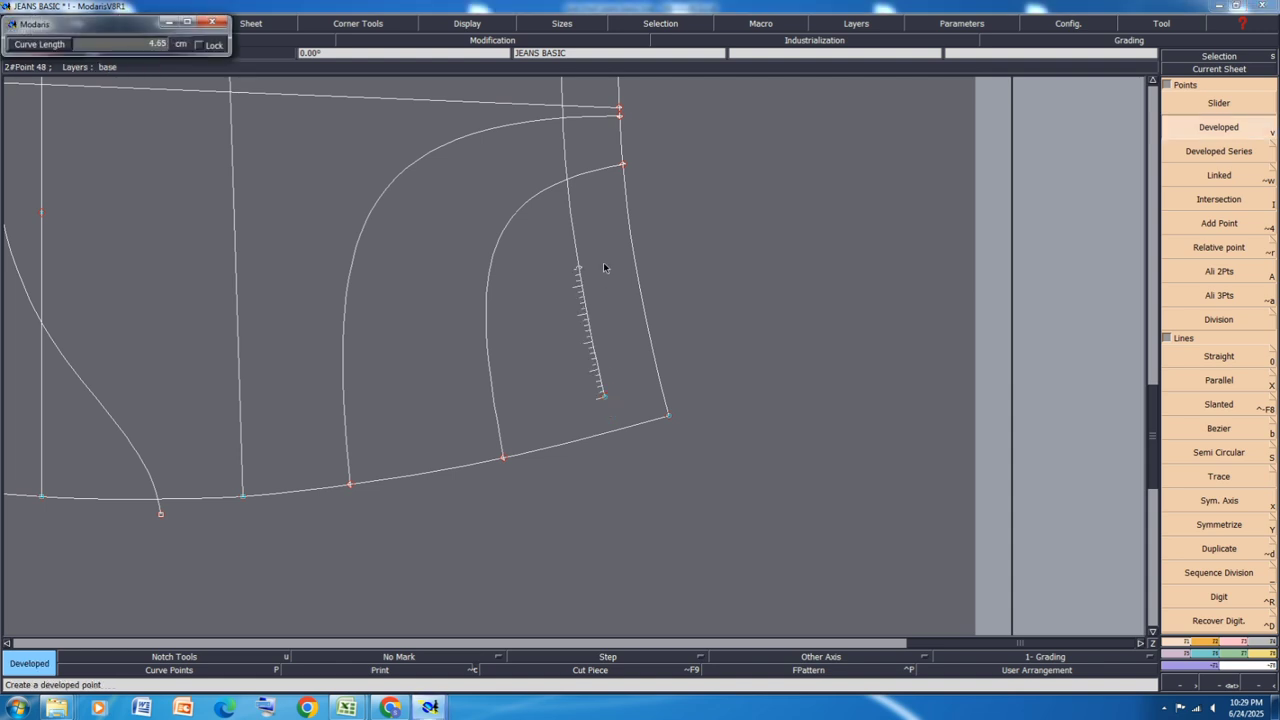
Step: Place a developed point 6.5 cm along the waistline parallel from the crossing point, insert it into the curve and delete the excess beyond it
text(6.5)
key(Return)
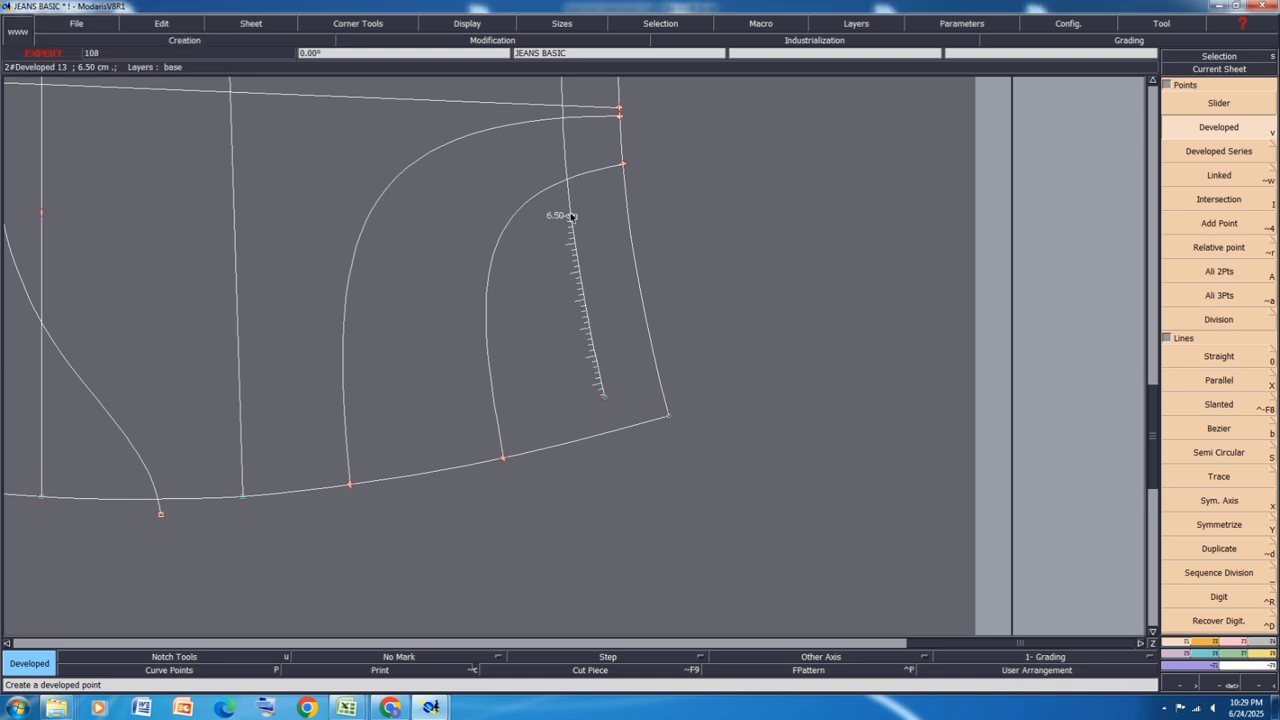
key(i)
scroll(583, 330, down, 2)
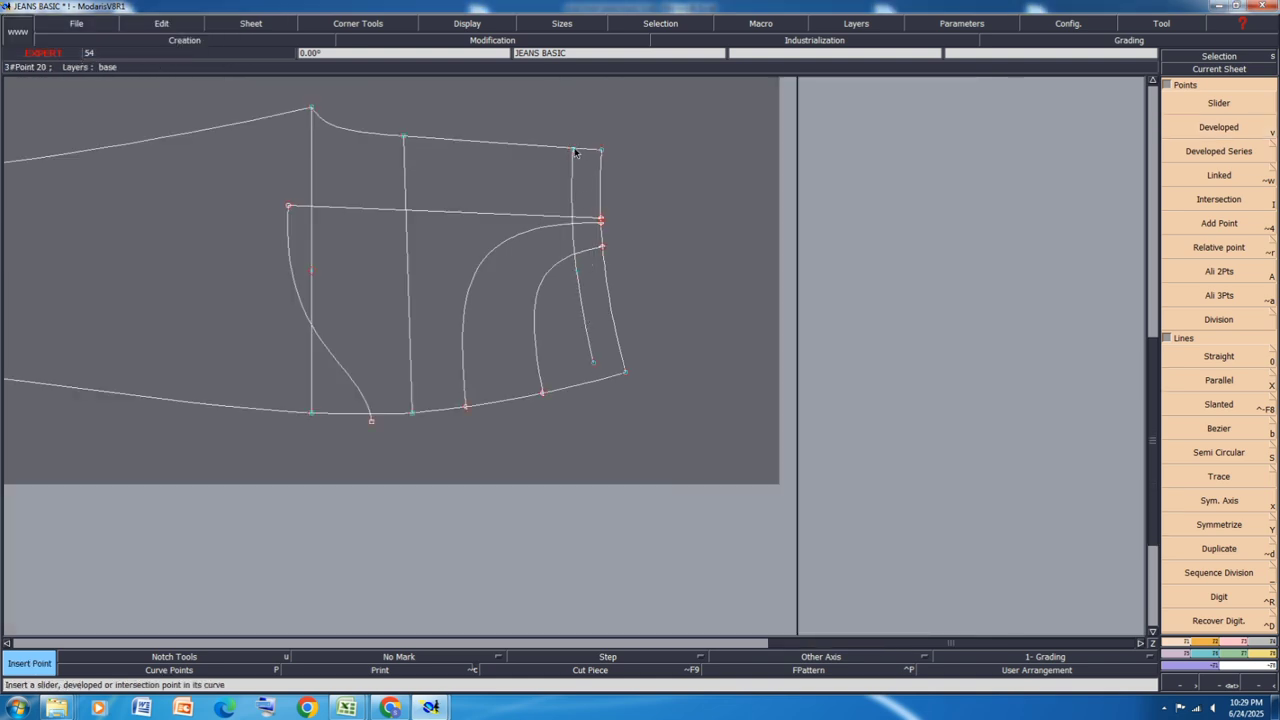
key(Delete)
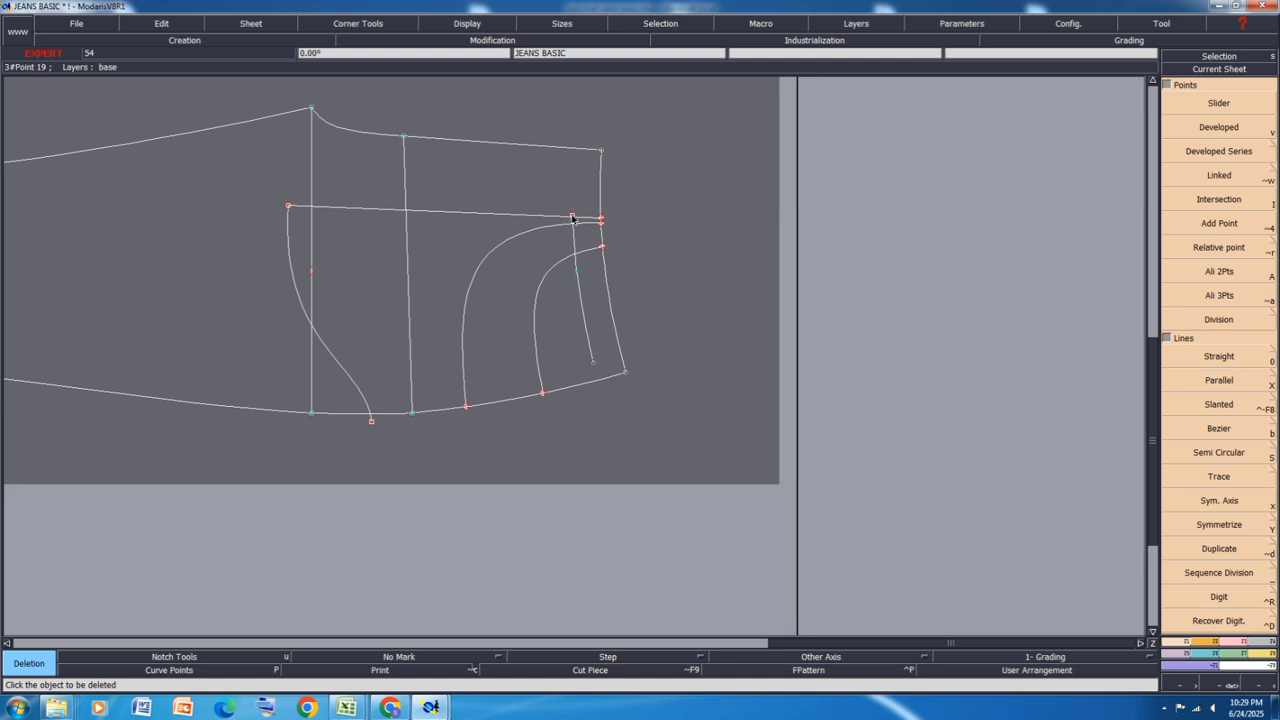
Step: Delete the remaining curved waistline parallel and its intermediate curve points, keeping only its two end points
scroll(543, 261, up, 6)
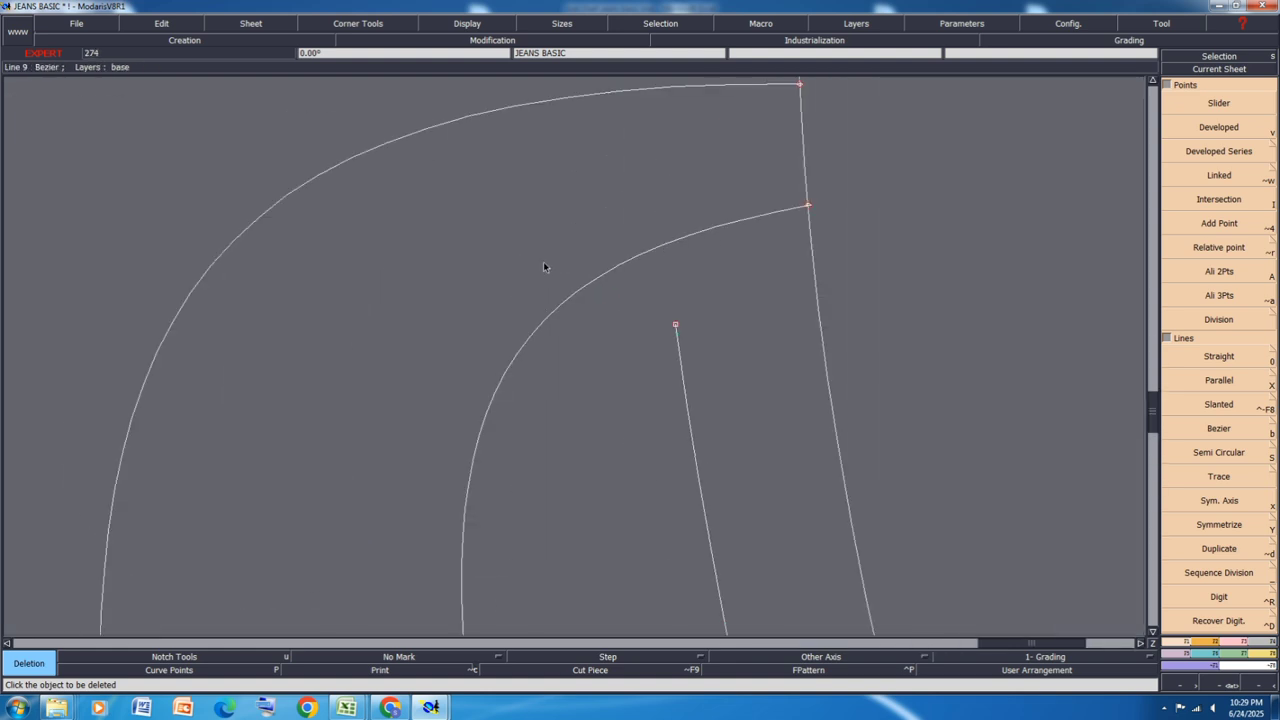
scroll(611, 243, down, 1)
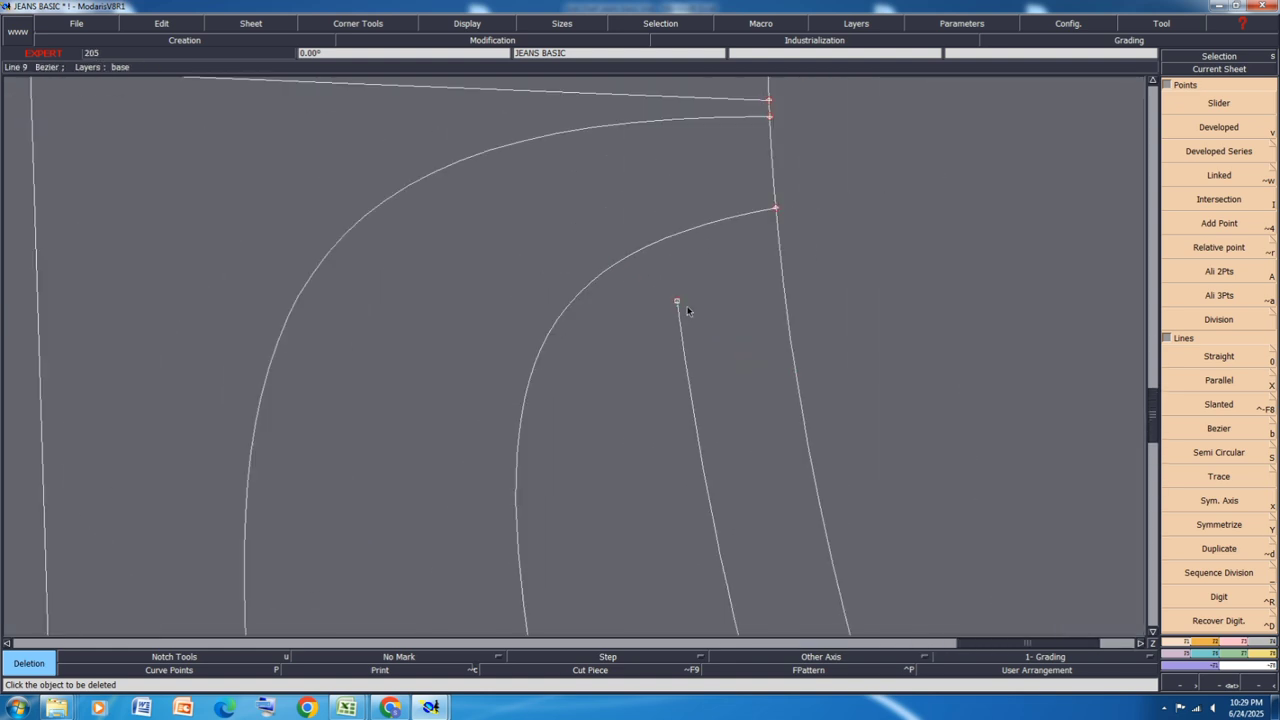
scroll(684, 307, up, 4)
scroll(540, 205, down, 1)
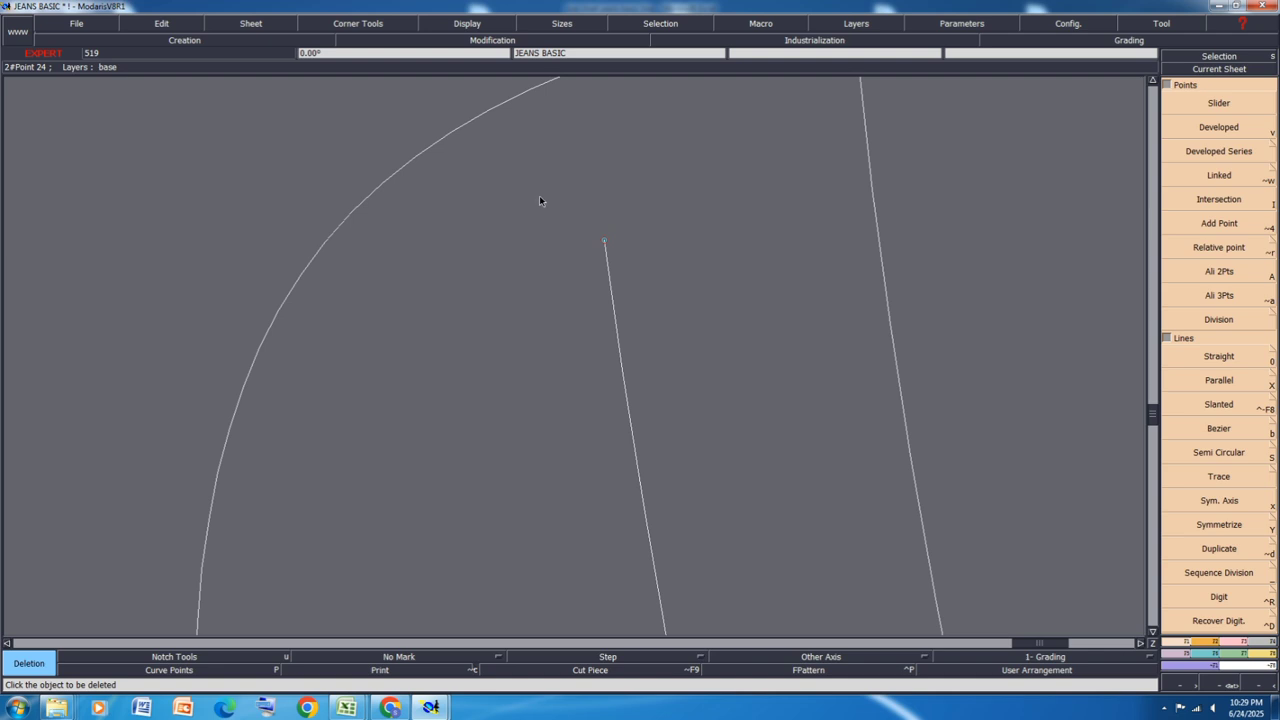
click(617, 332)
scroll(595, 200, down, 1)
scroll(665, 260, down, 1)
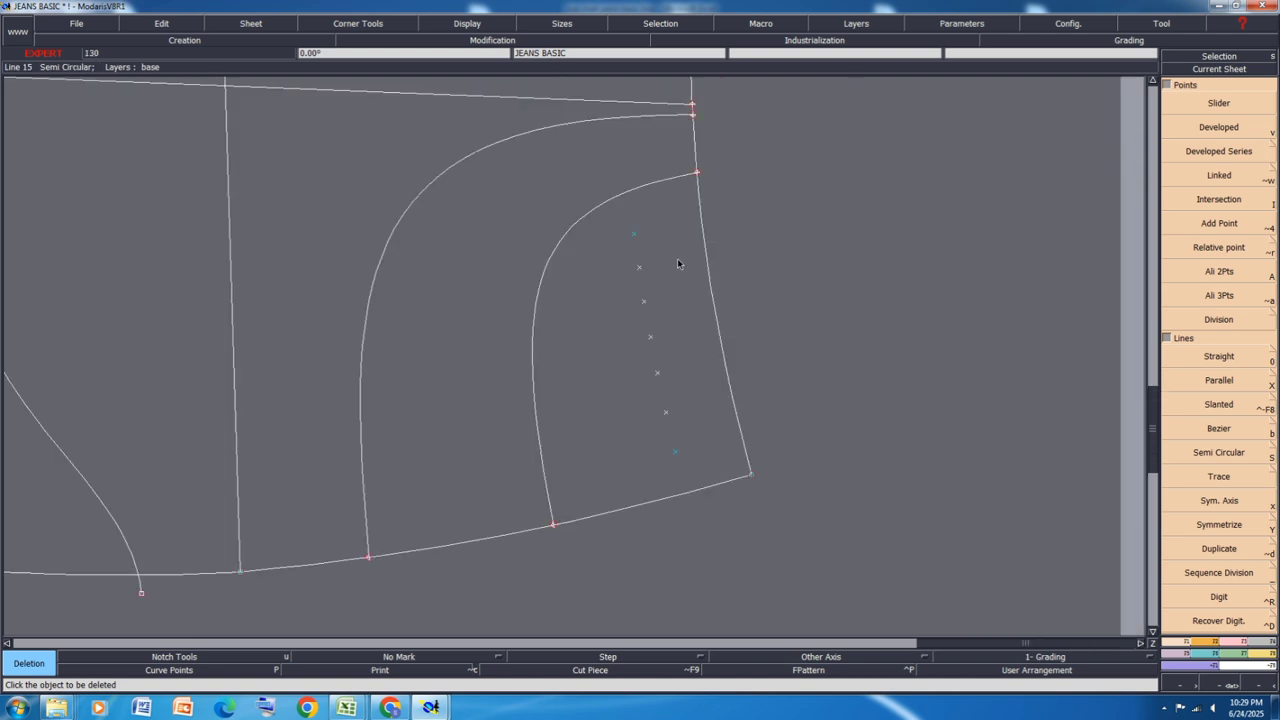
drag(697, 253, 580, 437)
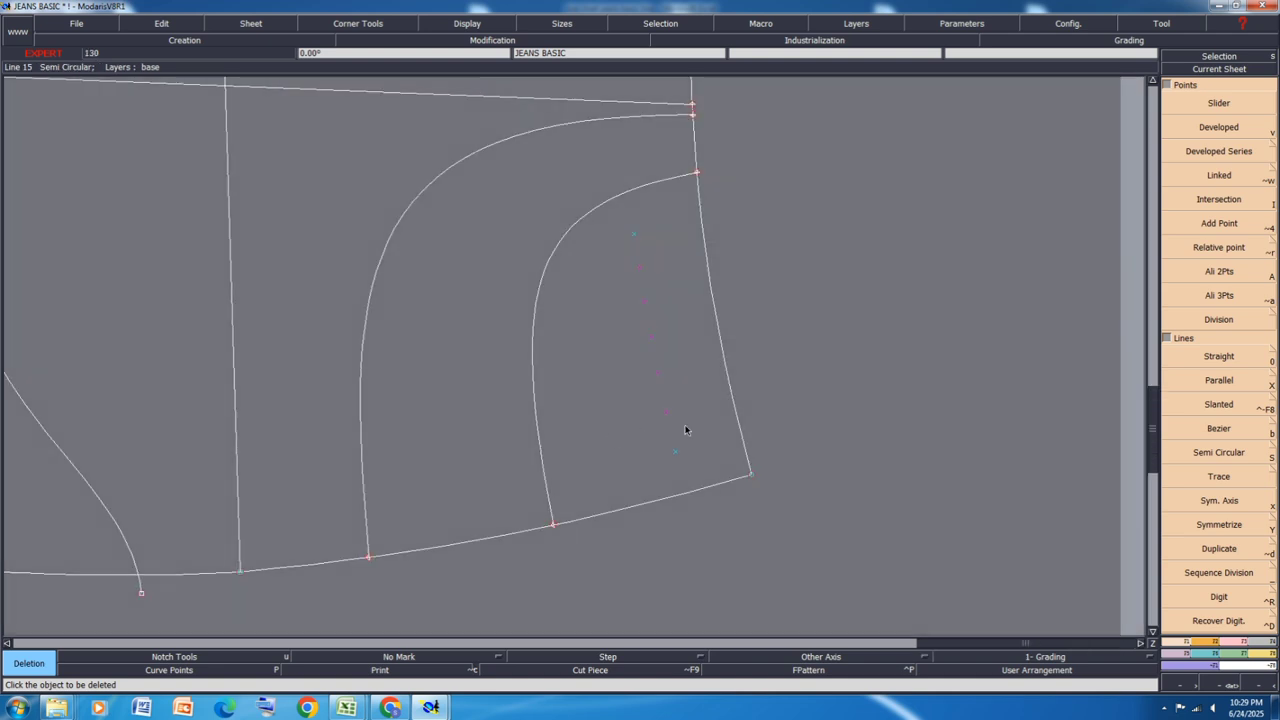
Step: Draw the coin pocket's top edge as a straight line between the two end points, and a side edge about 9.5 cm long along the side seam
key(0)
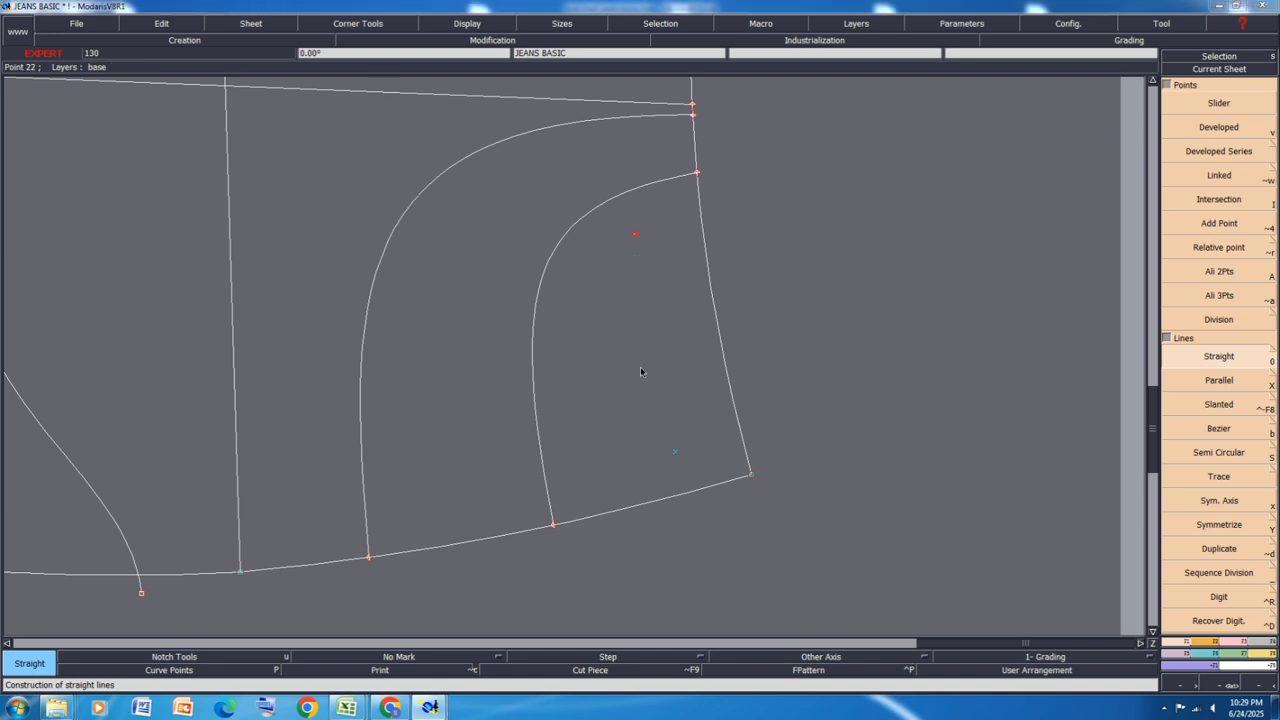
click(675, 452)
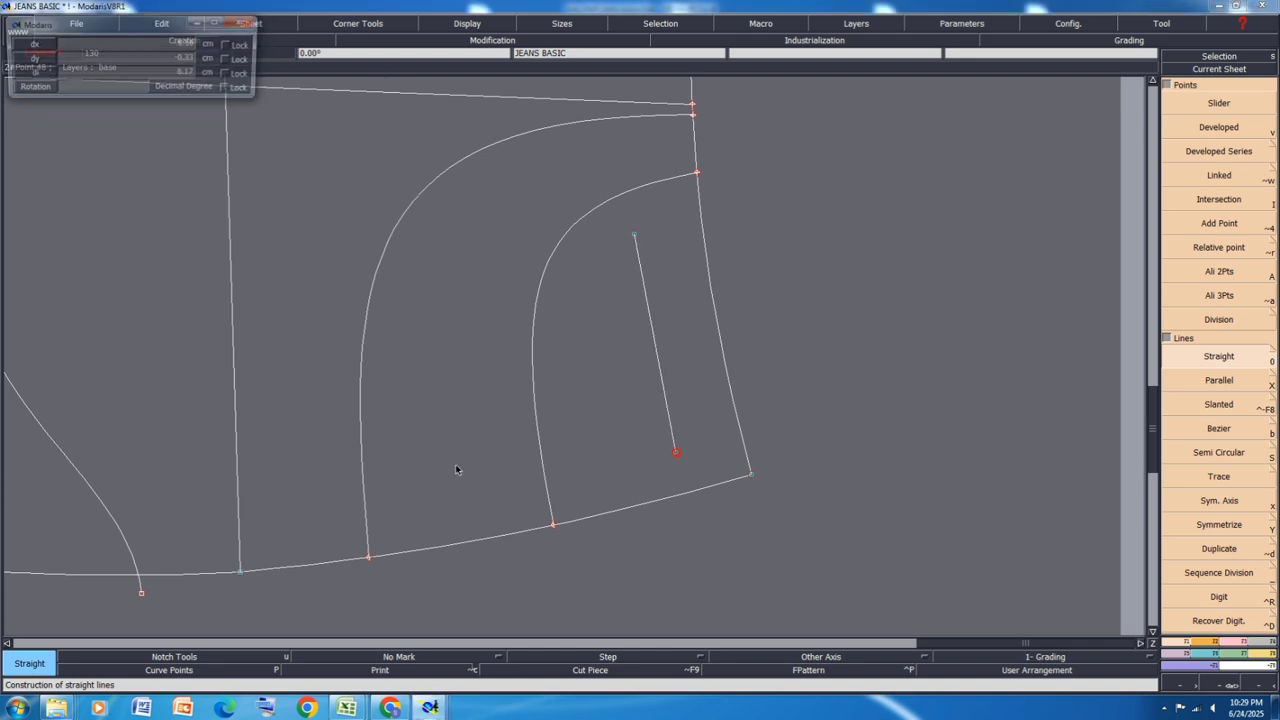
click(353, 489)
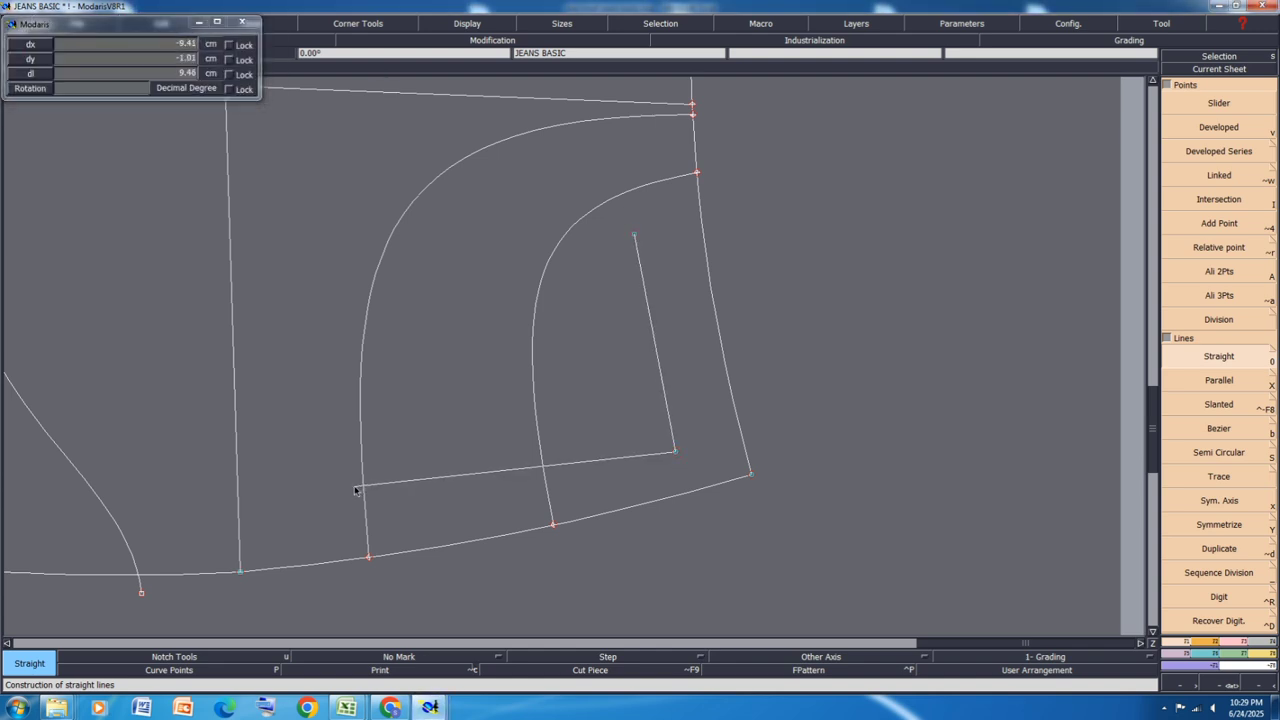
Step: Create a parallel of the coin pocket's side edge at a distance of -6.5 cm, forming the opposite side
key(x)
click(573, 467)
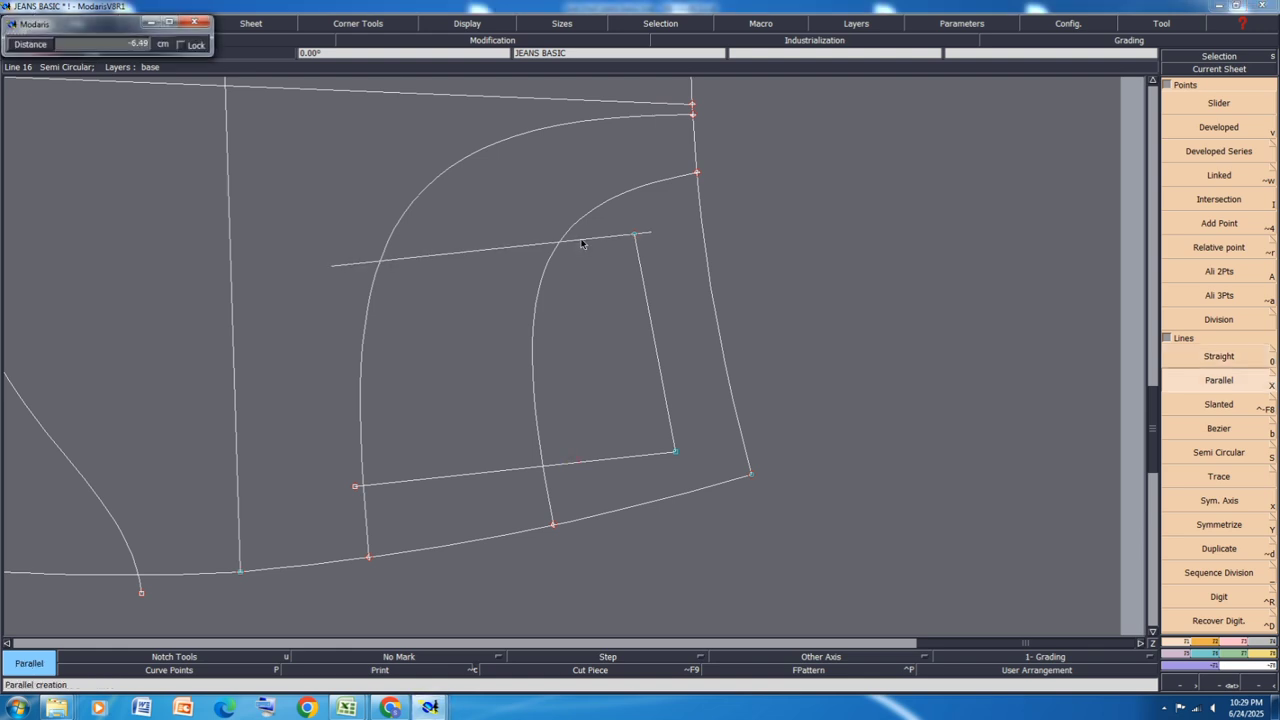
key(BackSpace)
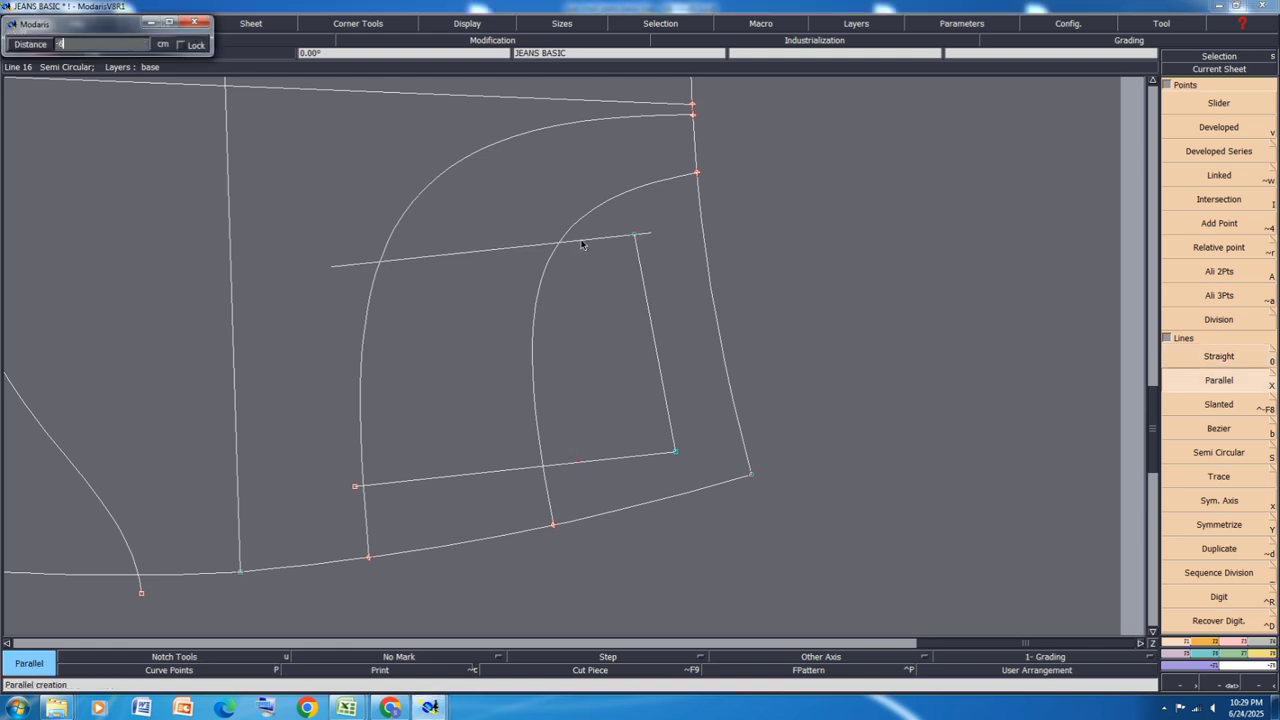
text(-6.5)
key(Return)
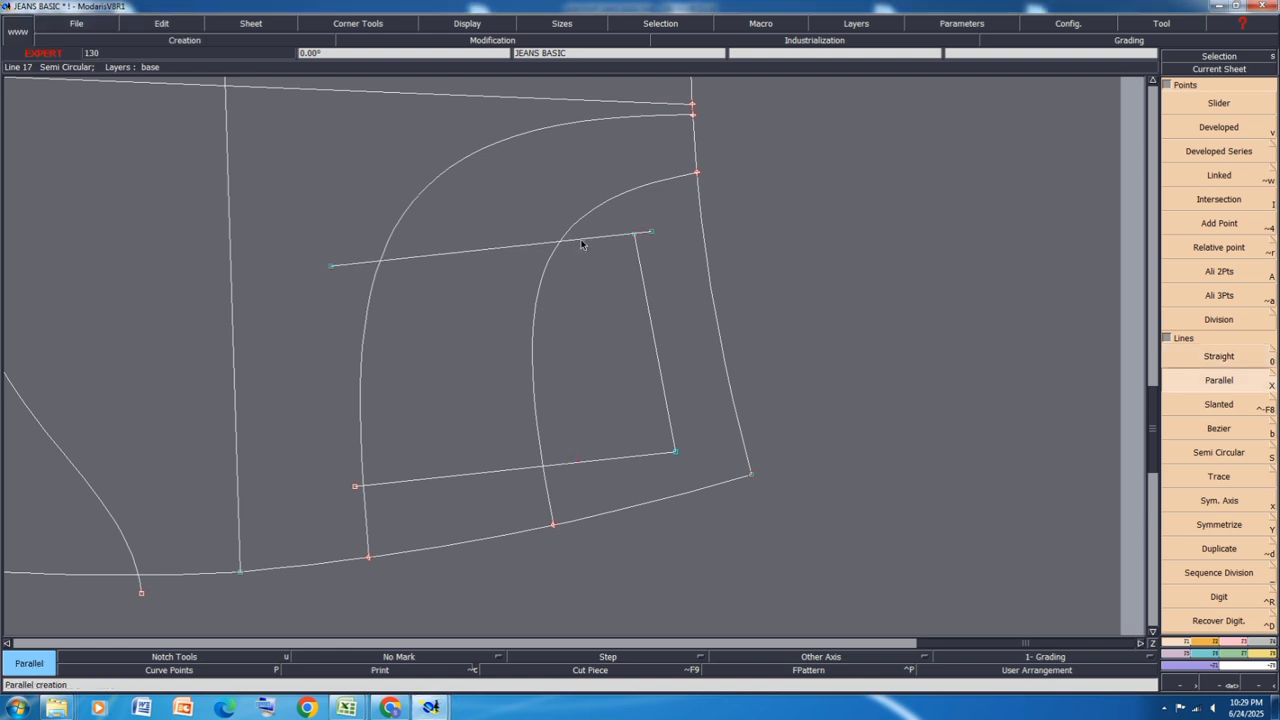
Step: Attach the new parallel's waist-side end to the free end of the coin pocket's top edge, and save the model
click(1236, 644)
click(1190, 356)
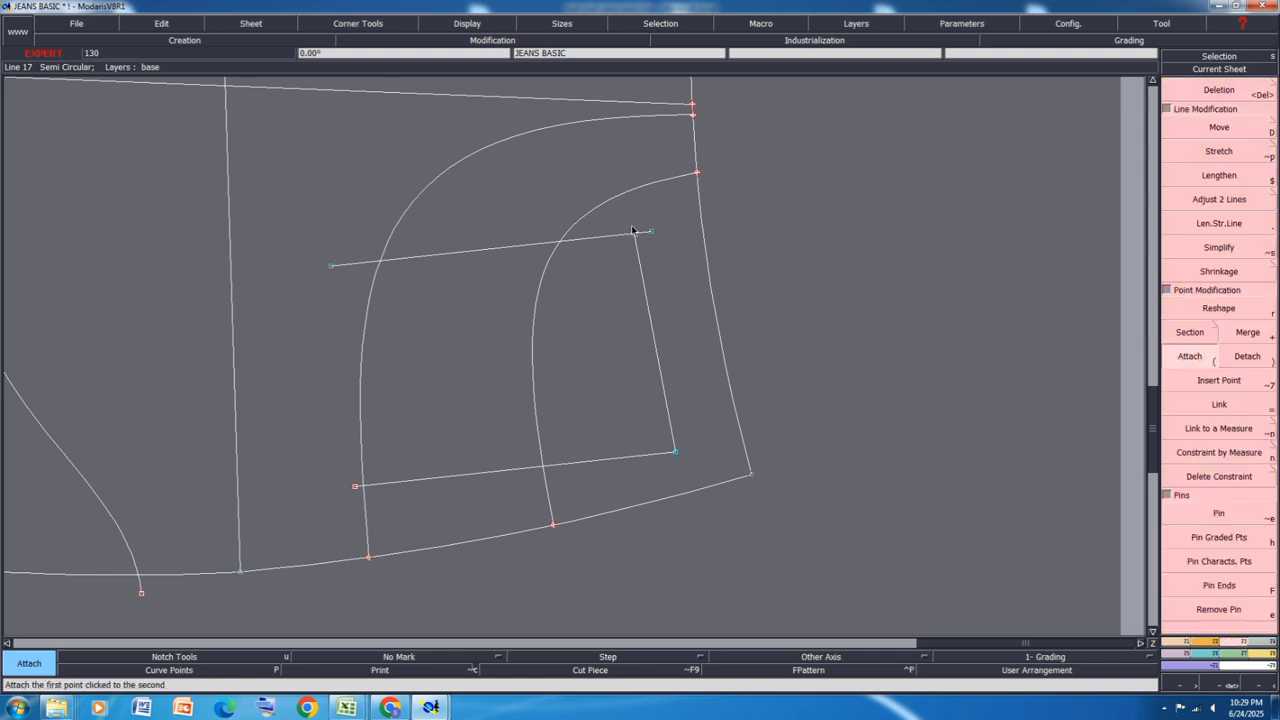
click(651, 232)
click(634, 235)
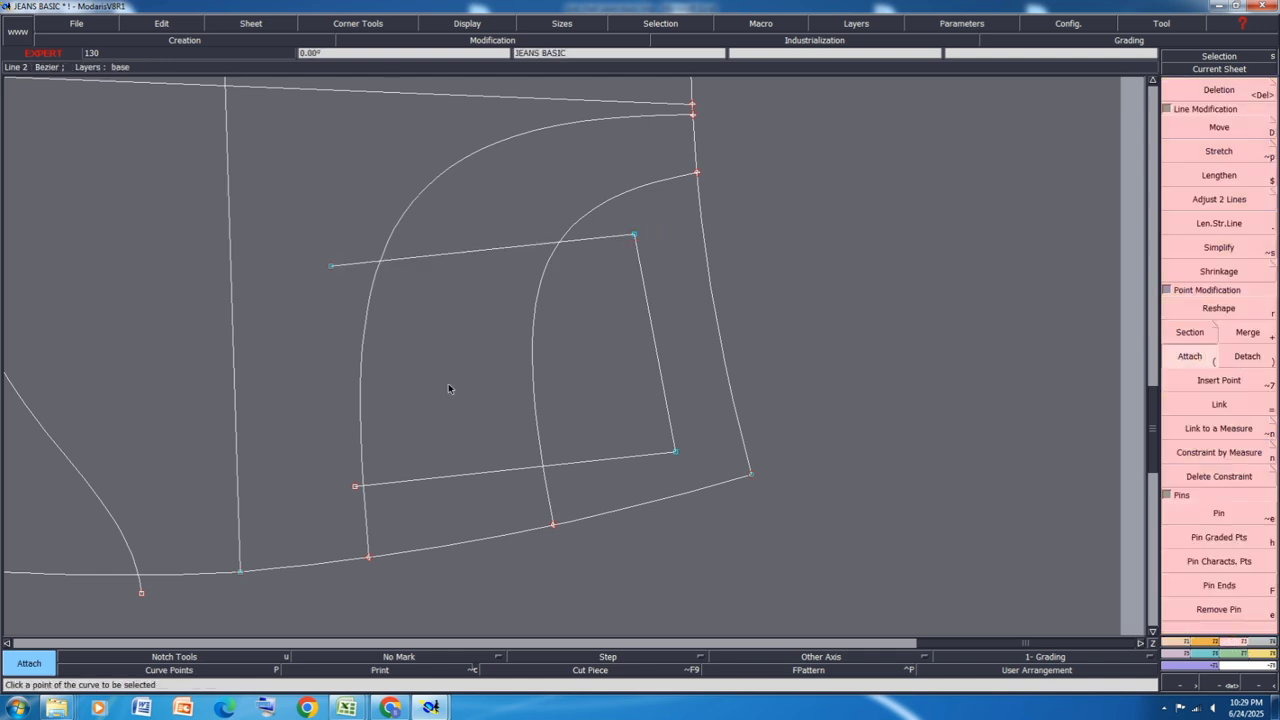
scroll(561, 349, down, 2)
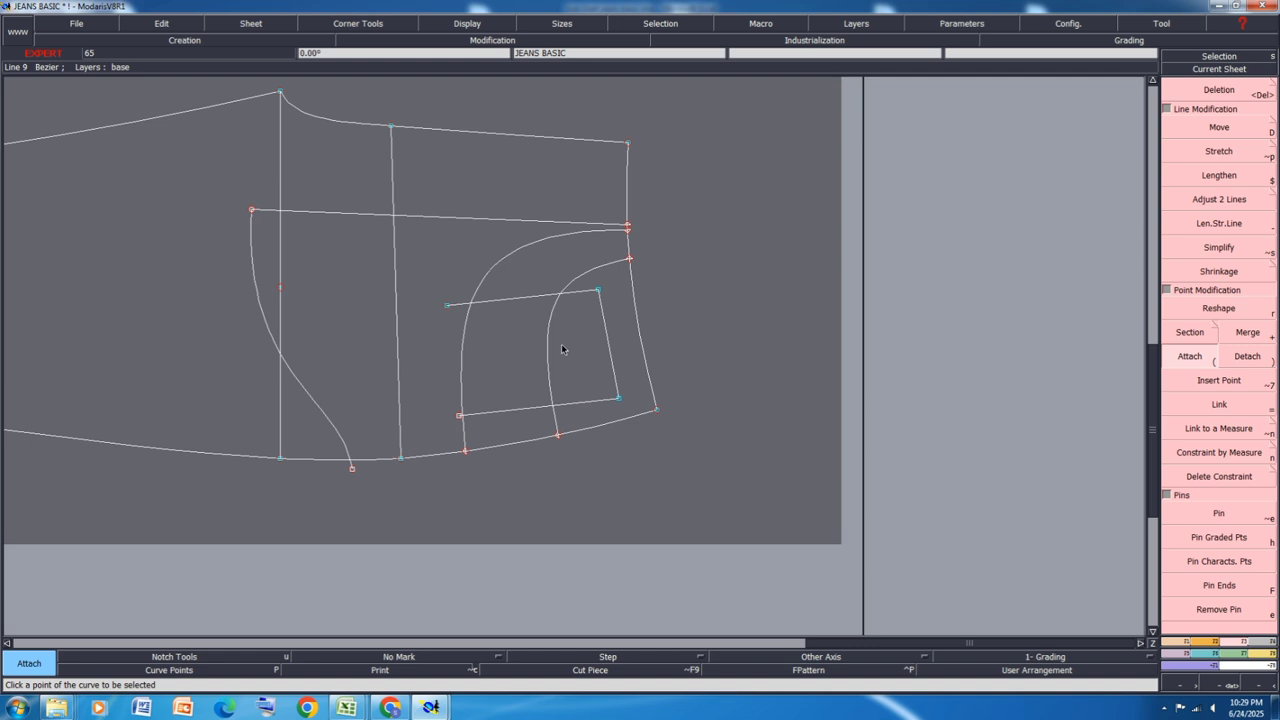
key(ctrl+s)
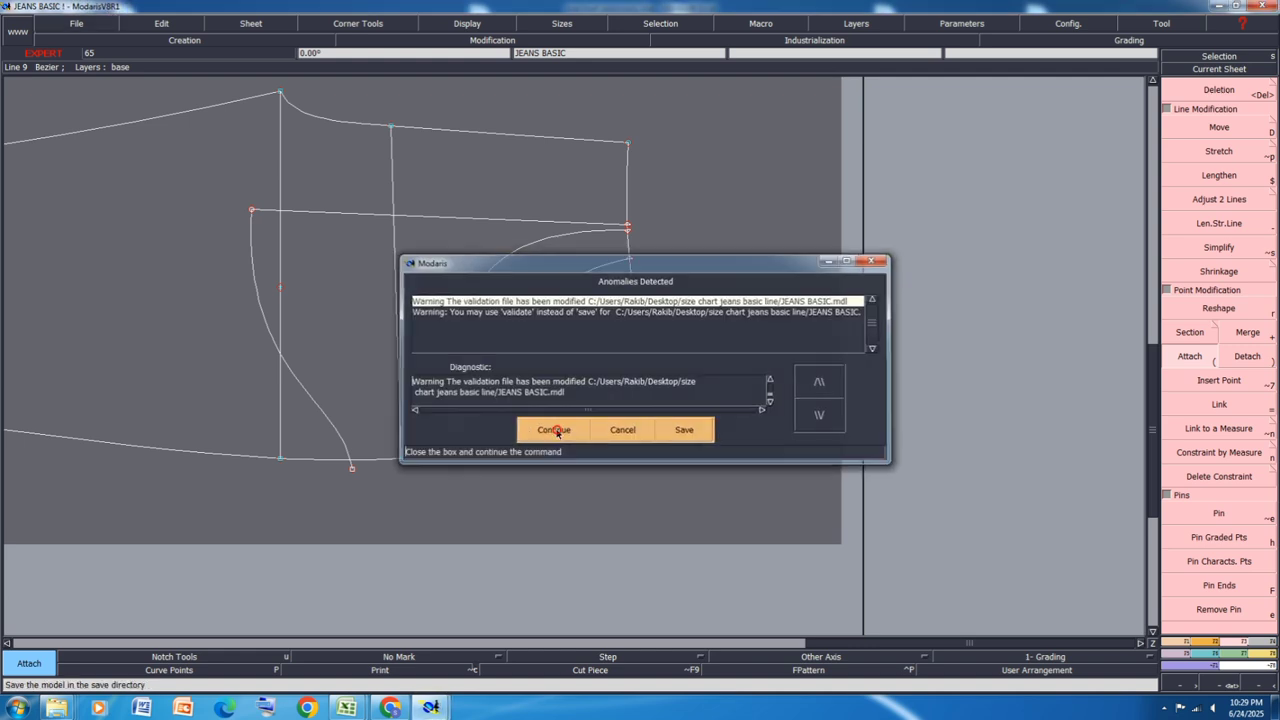
click(554, 430)
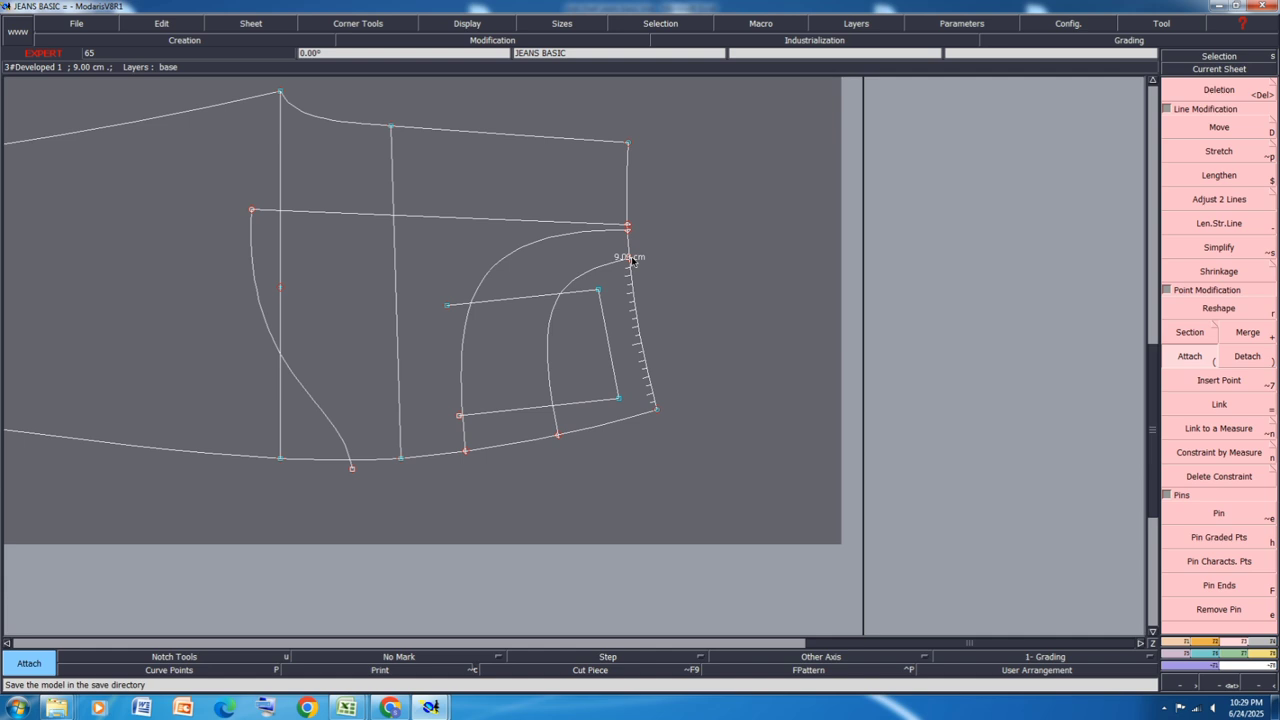
Step: Measure the waistline distance between the pocket opening and the outer pocket curve, and check the coin pocket width in the Excel size chart
key(d)
click(630, 258)
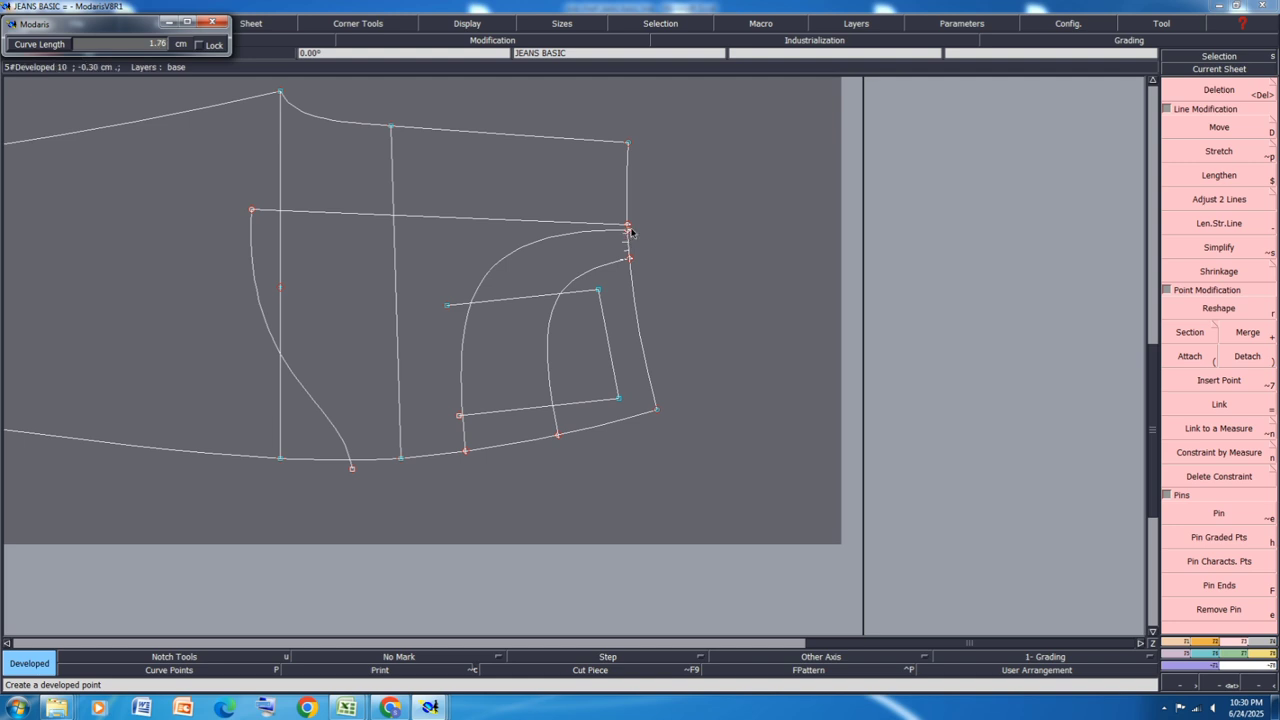
click(630, 232)
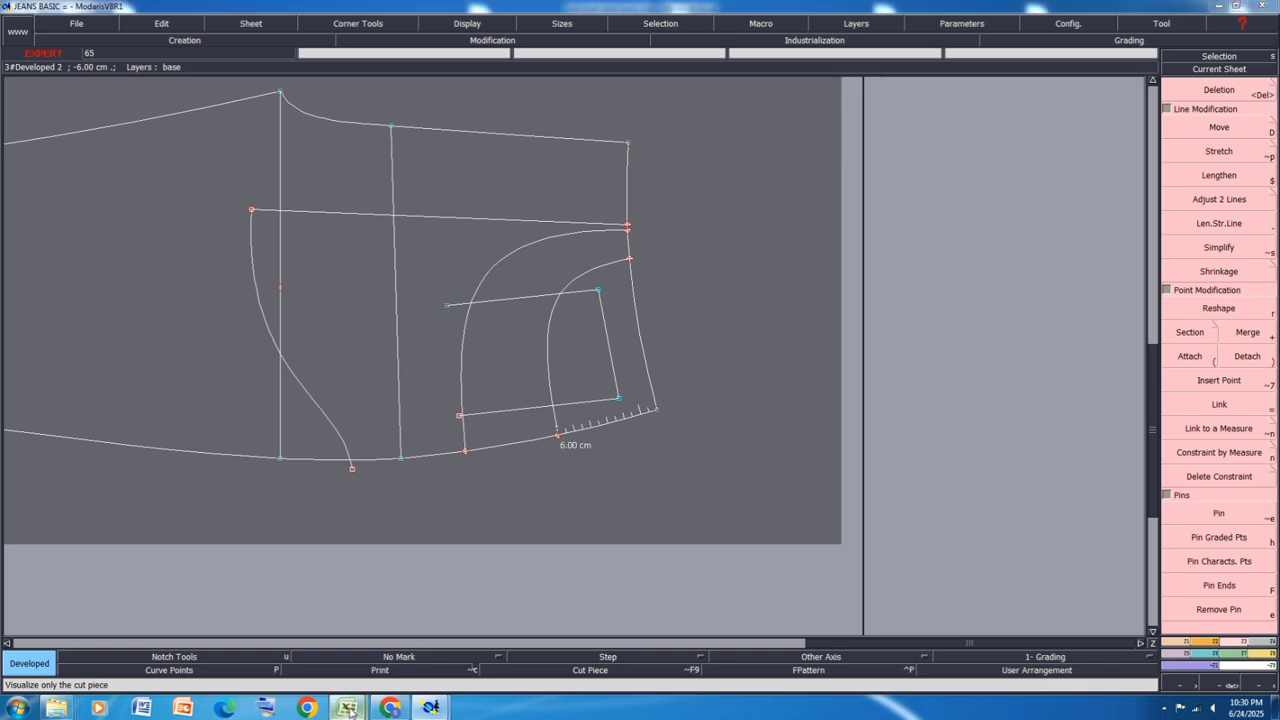
mouse_move(347, 707)
click(432, 648)
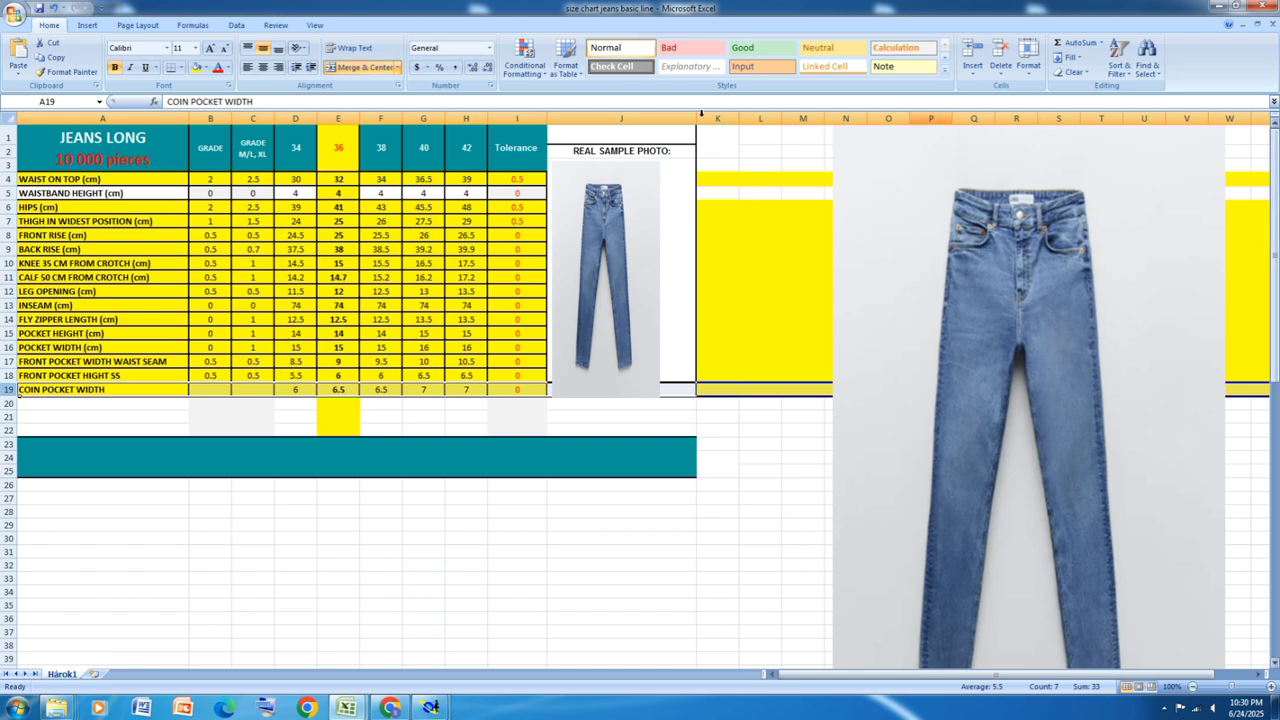
mouse_move(430, 708)
click(340, 630)
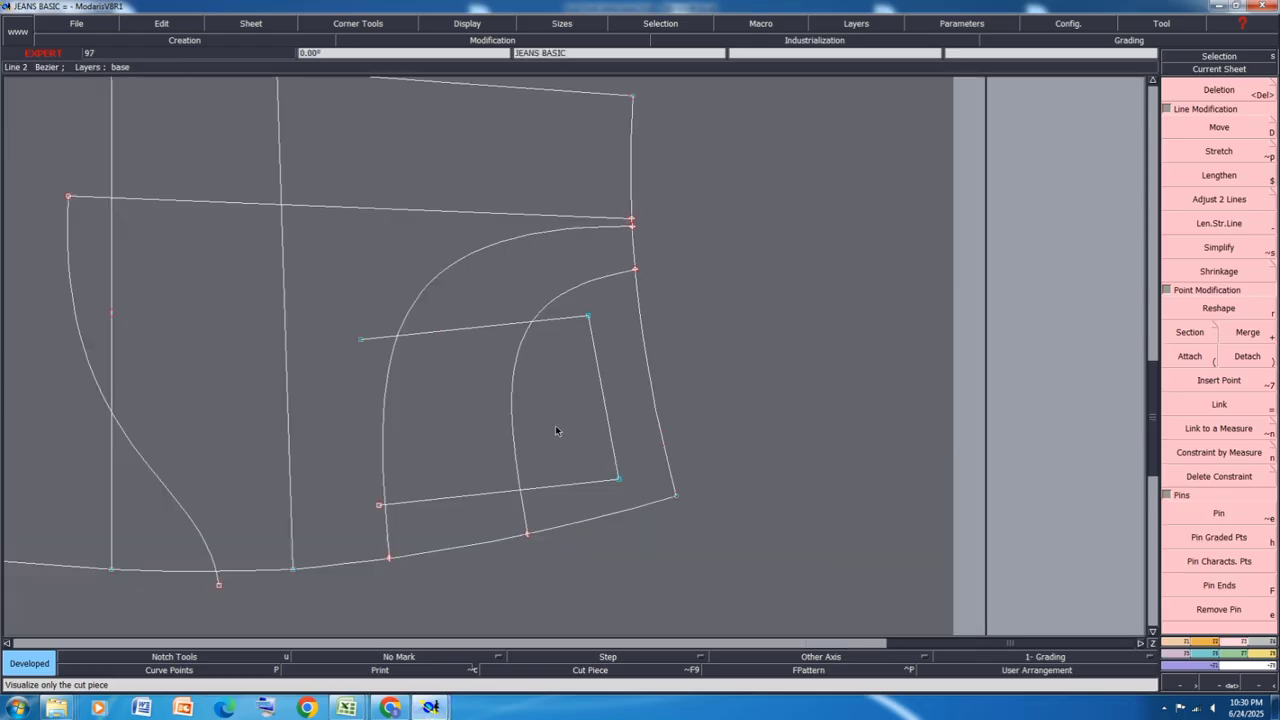
Step: Add a developed point on the side seam below the pocket opening and connect it to the outer pocket curve's waistline end with a straight Bezier line
click(527, 535)
click(527, 535)
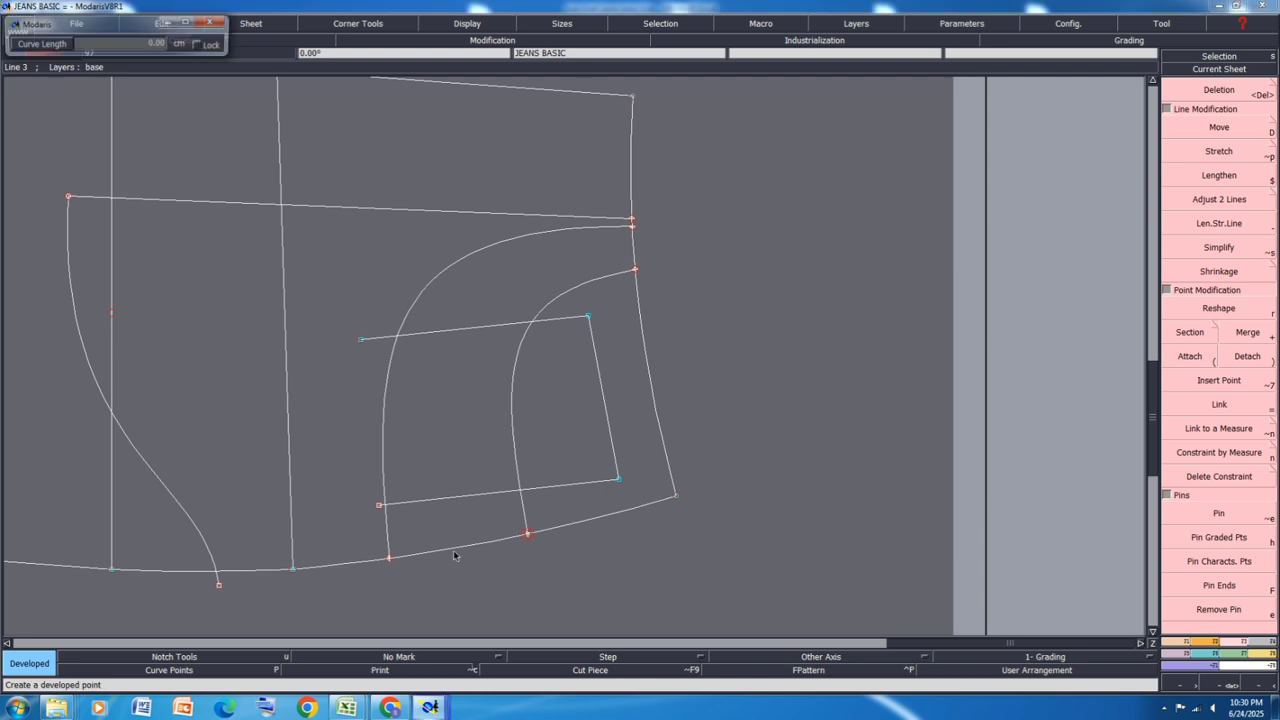
key(BackSpace)
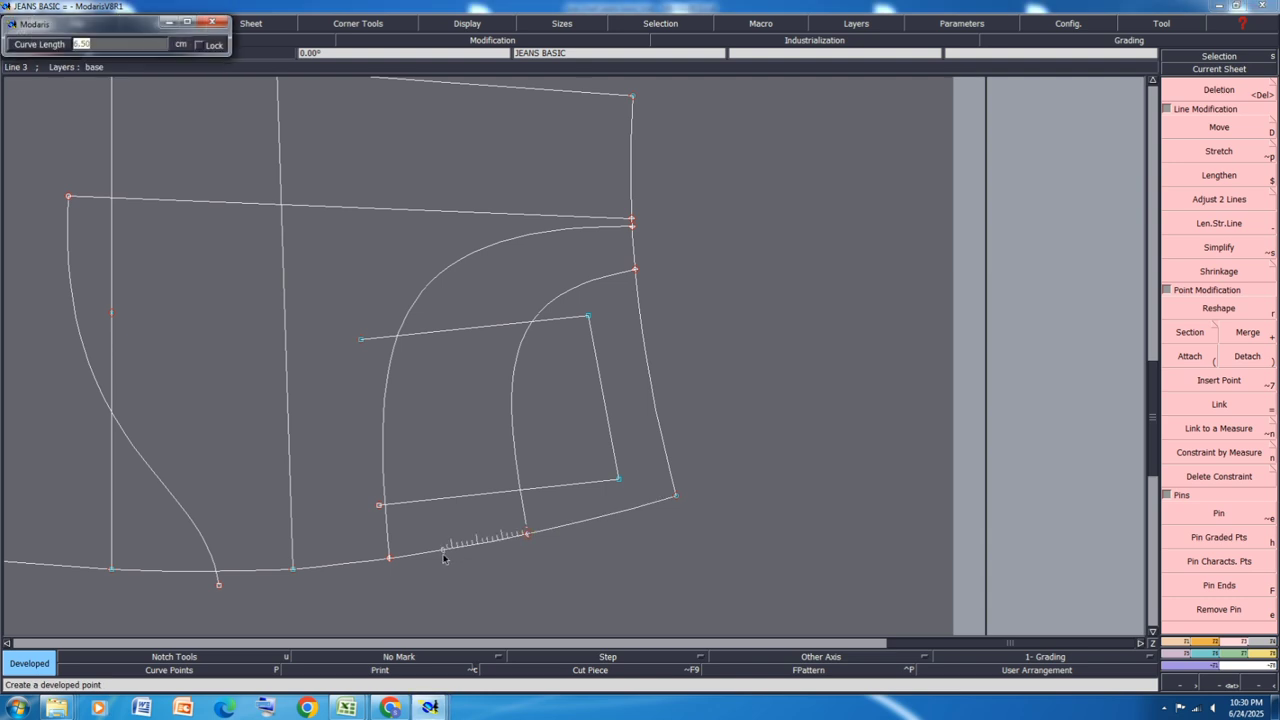
key(Return)
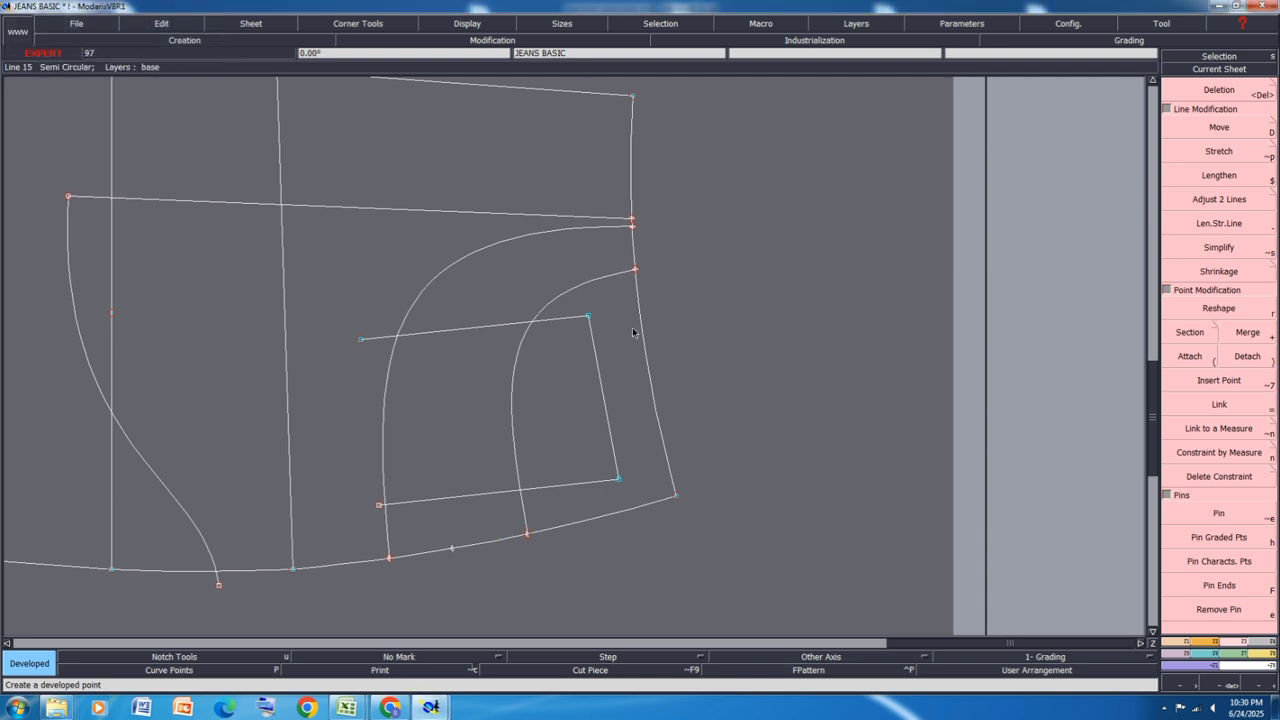
key(b)
click(632, 227)
click(452, 548)
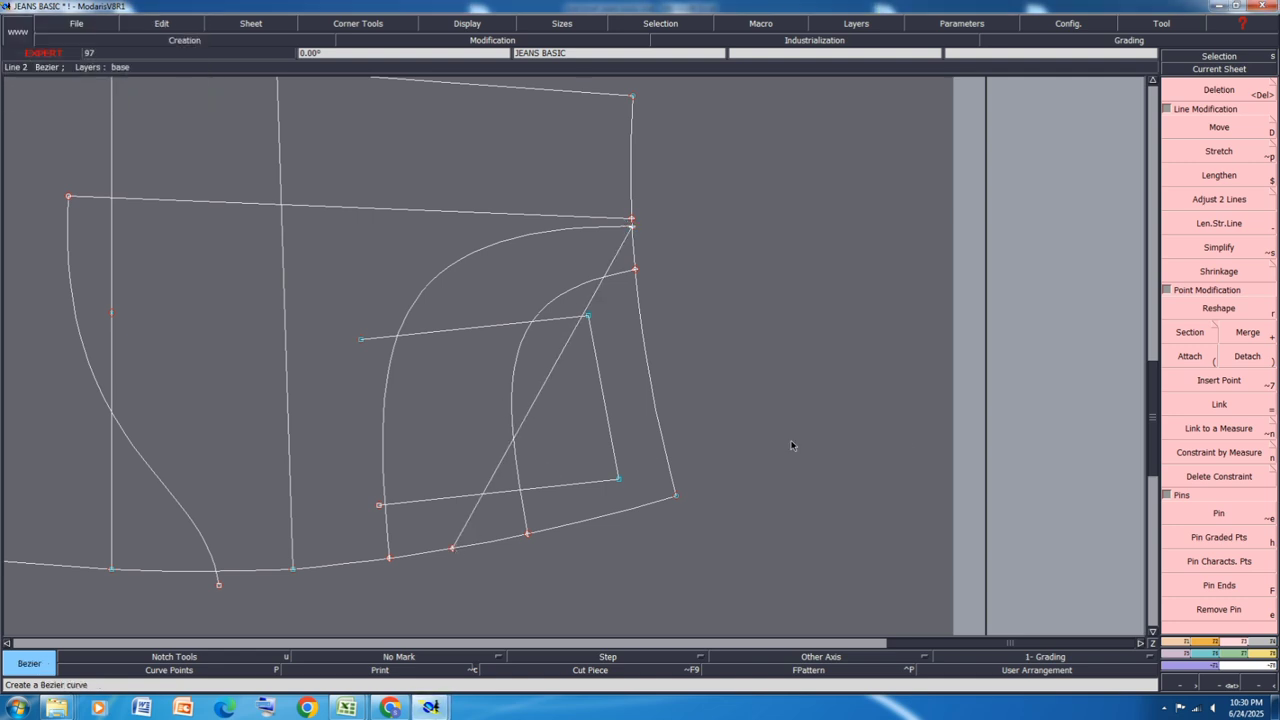
Step: Display the curve handles and reshape the new Bezier line into a rounded curve between the pocket opening and the outer pocket curve
key(h)
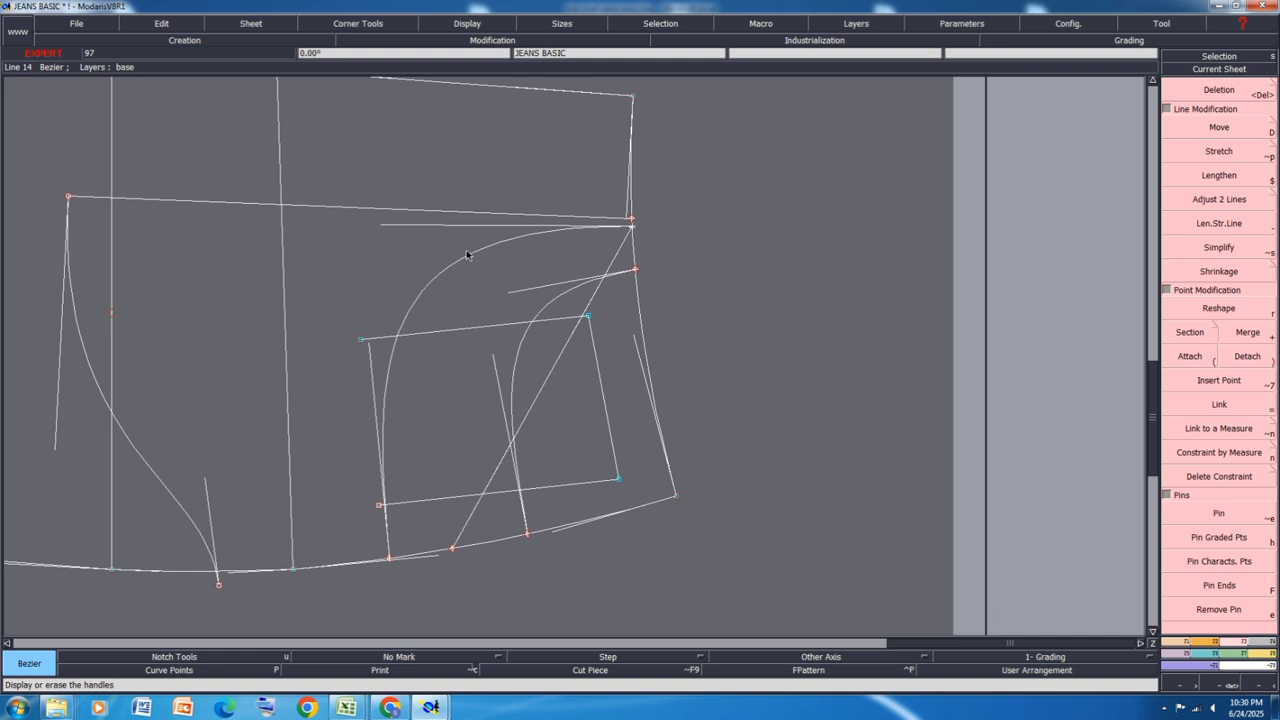
key(r)
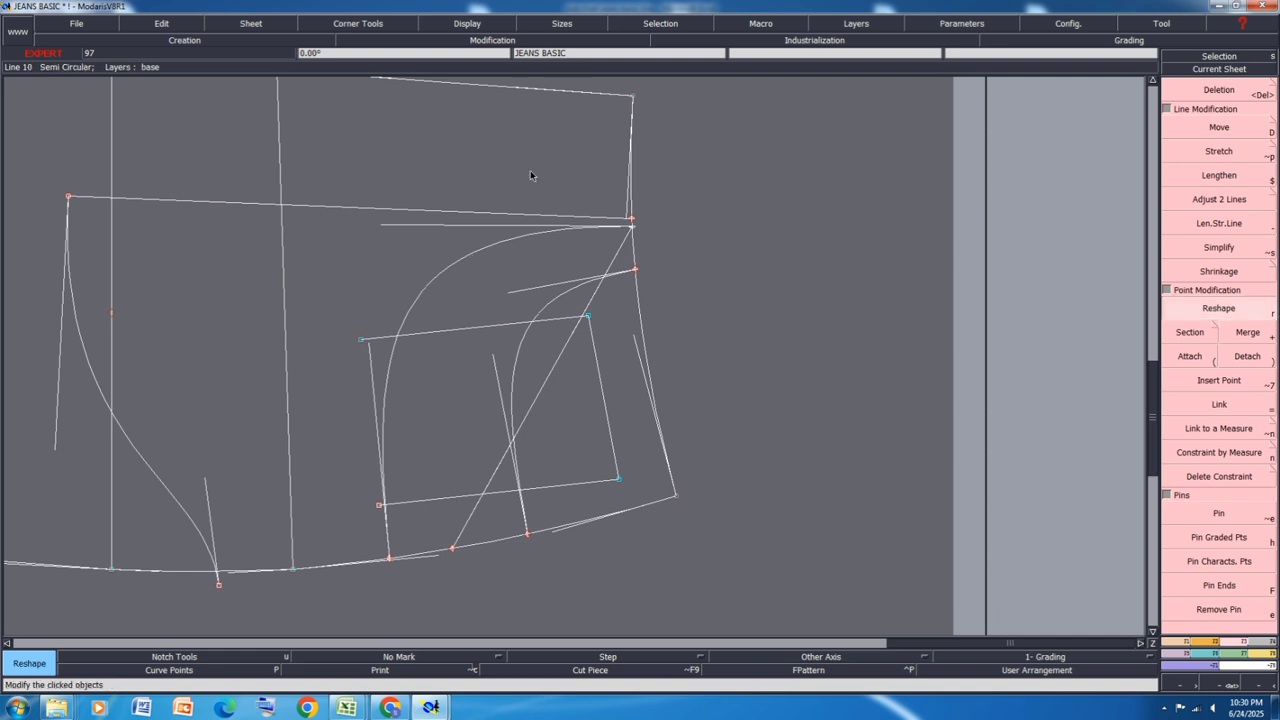
click(590, 306)
click(506, 266)
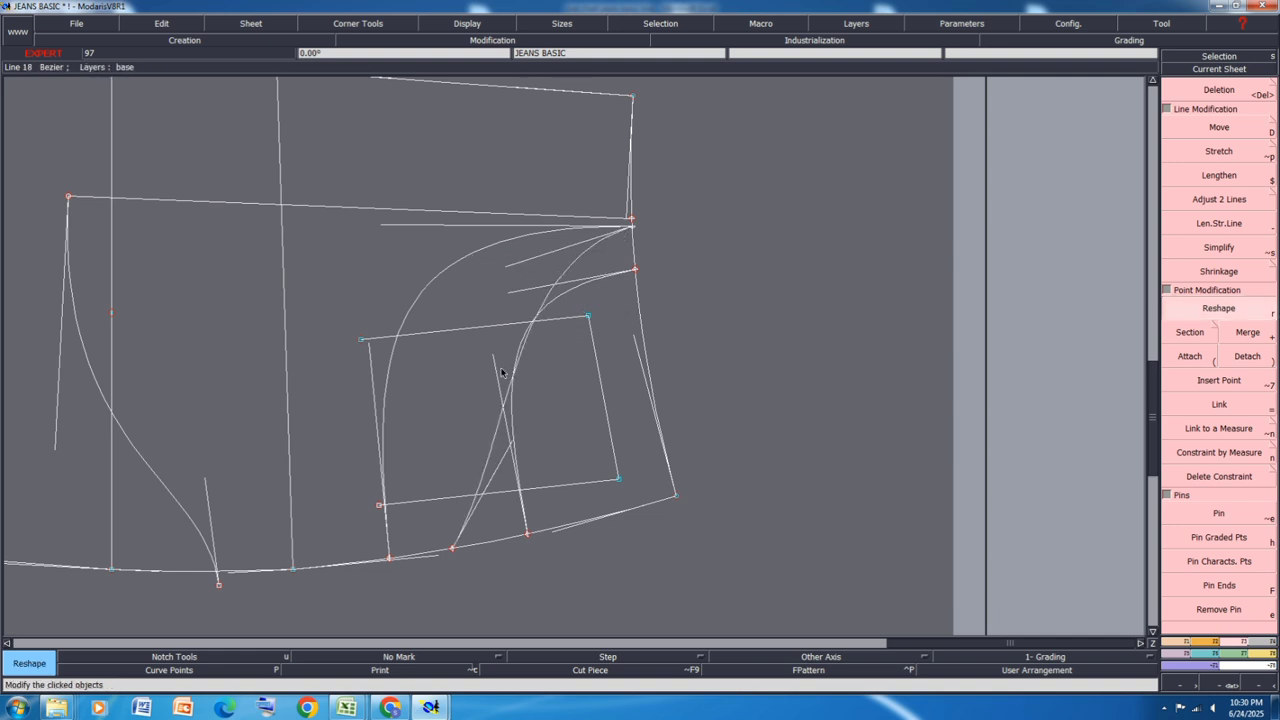
click(505, 451)
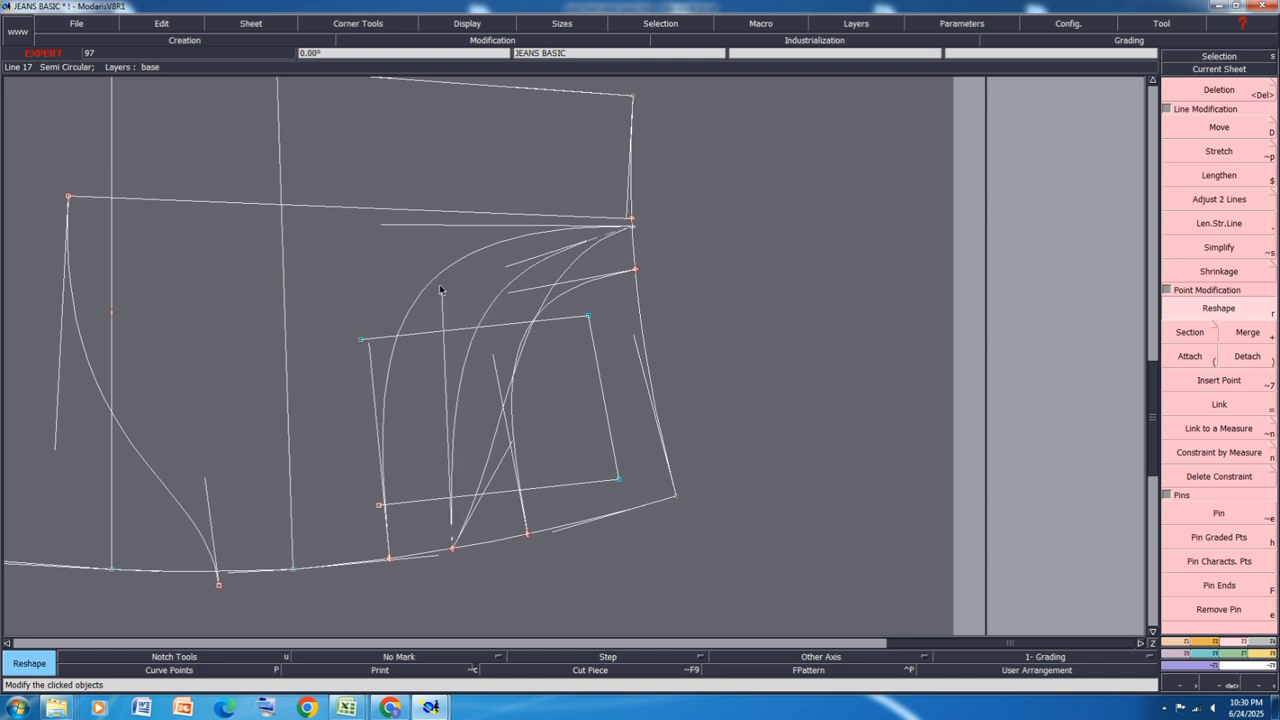
click(406, 264)
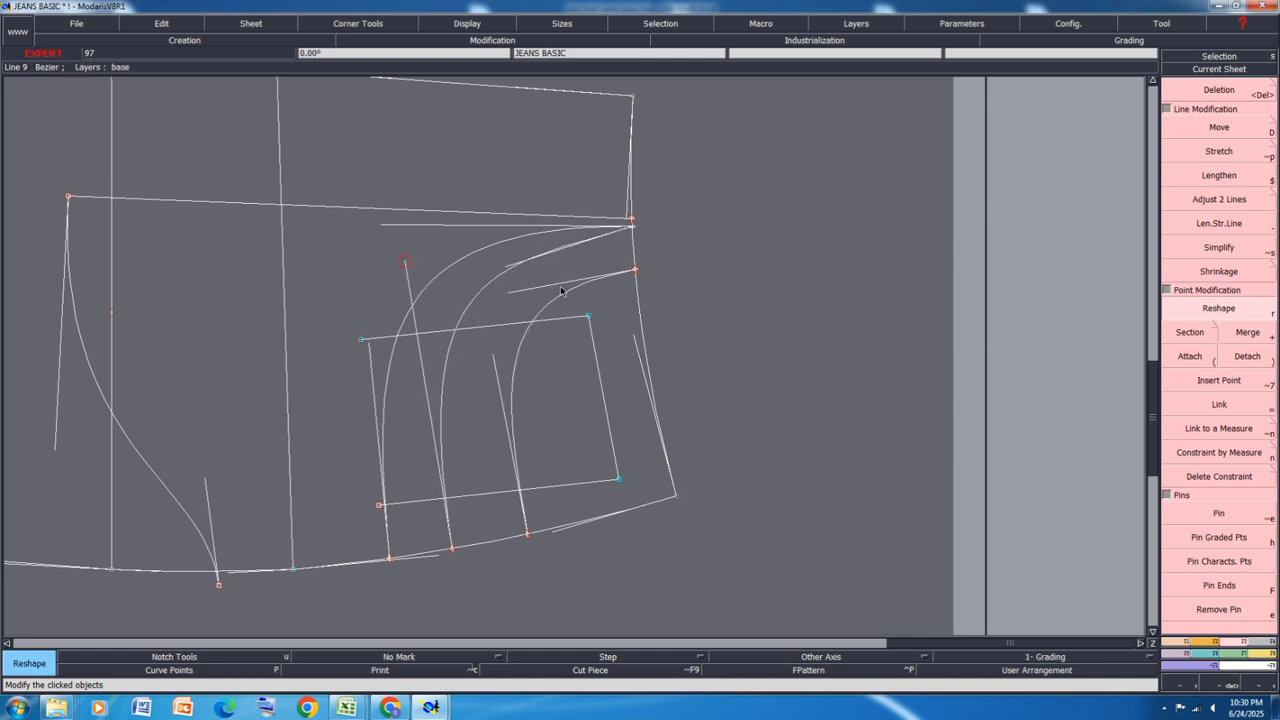
Step: Fine-tune both handles of the new curve so it follows the outer pocket curve smoothly from waistline to side seam
click(508, 266)
click(516, 241)
click(516, 240)
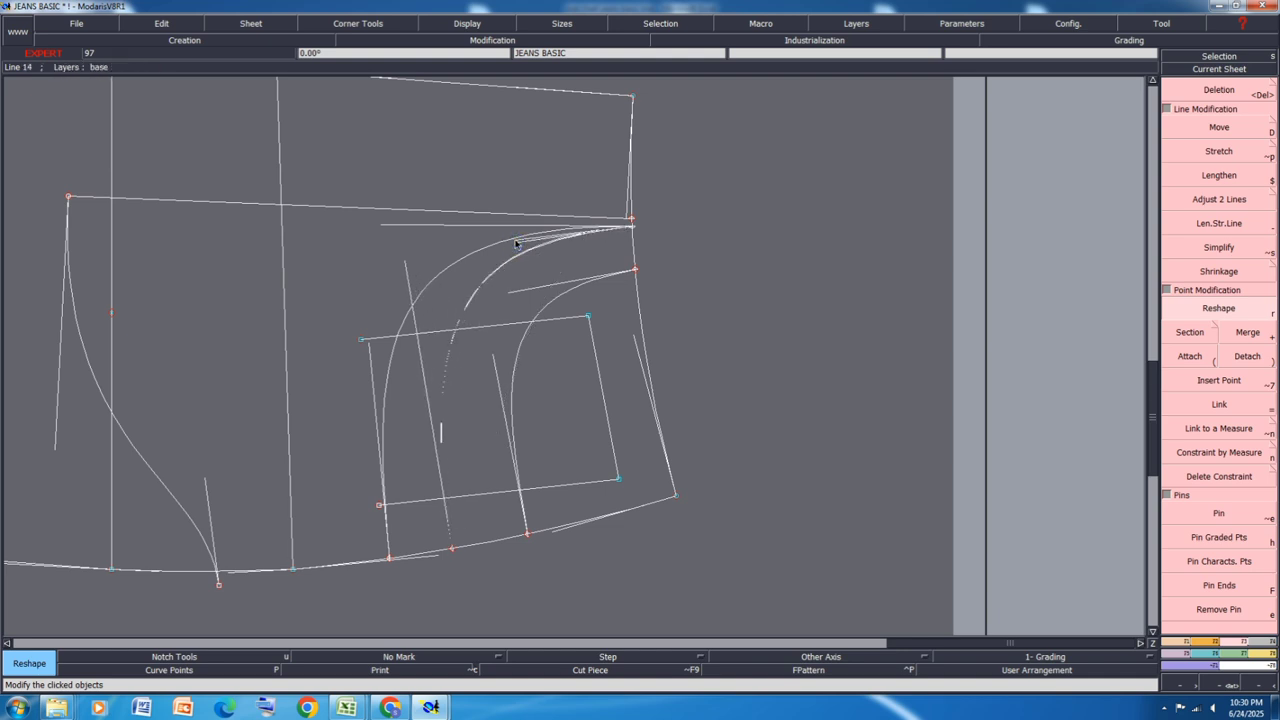
click(514, 246)
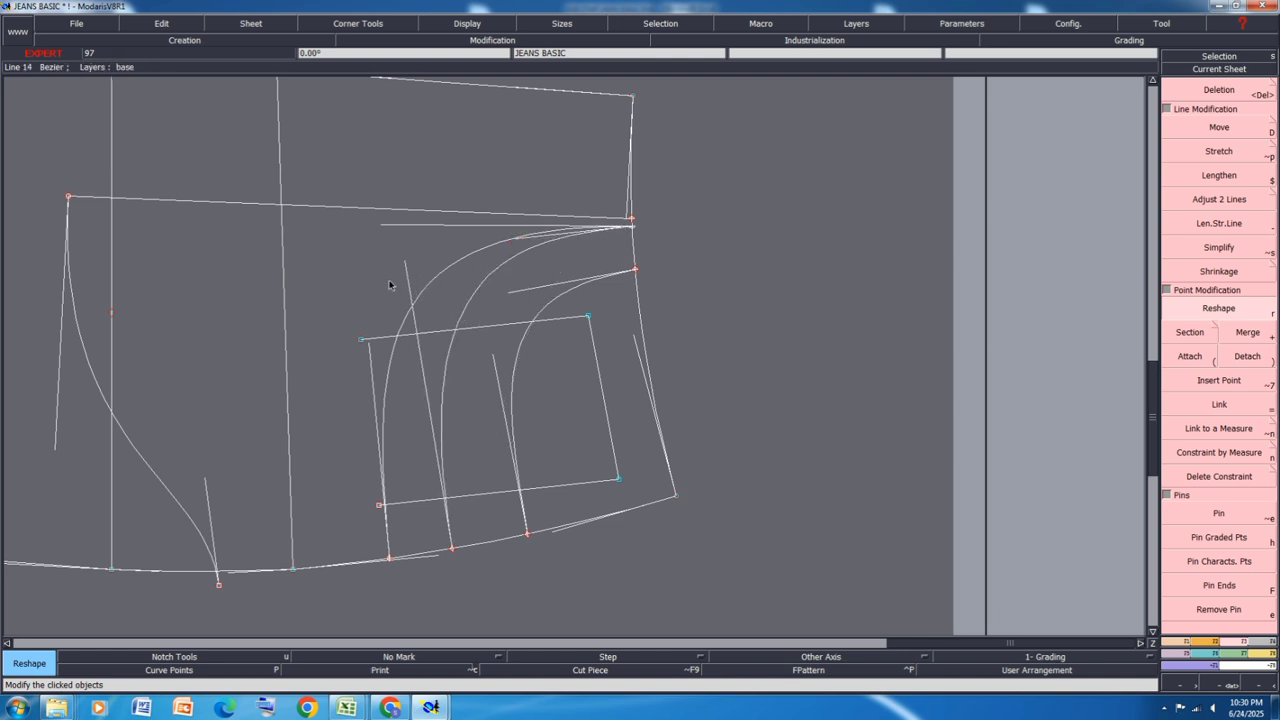
click(519, 239)
click(512, 246)
click(512, 246)
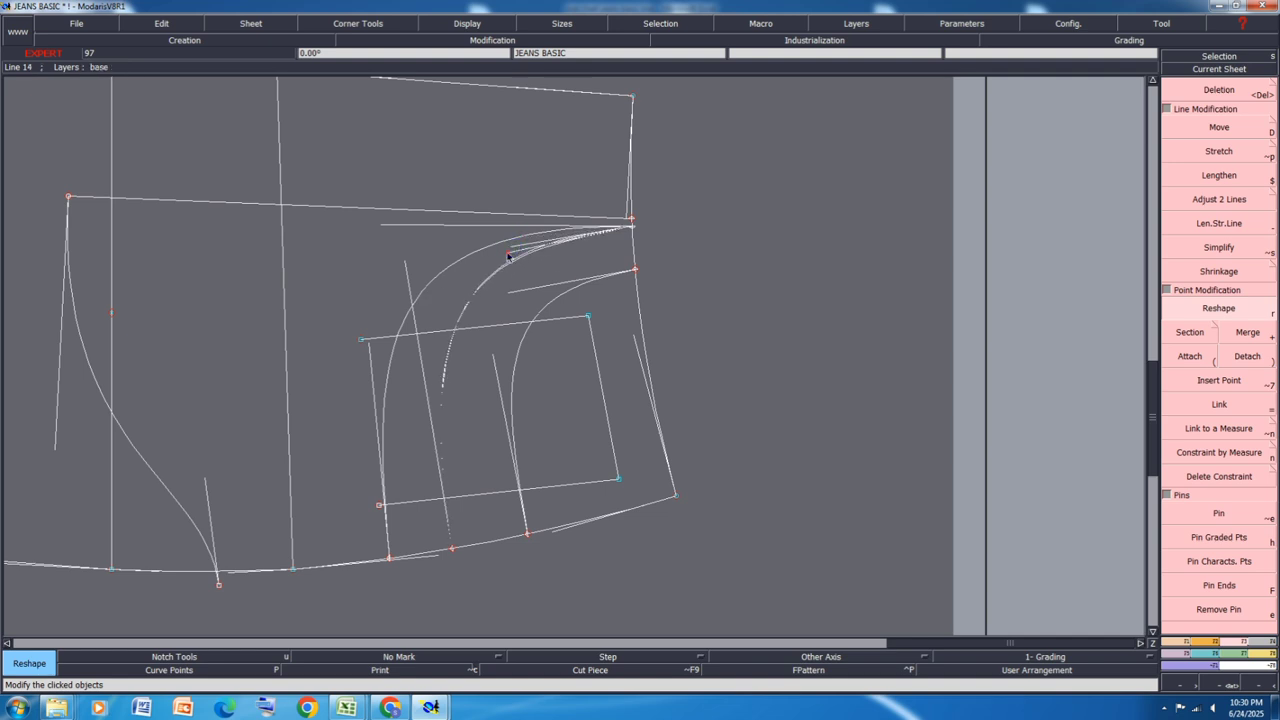
click(510, 253)
click(510, 253)
click(511, 252)
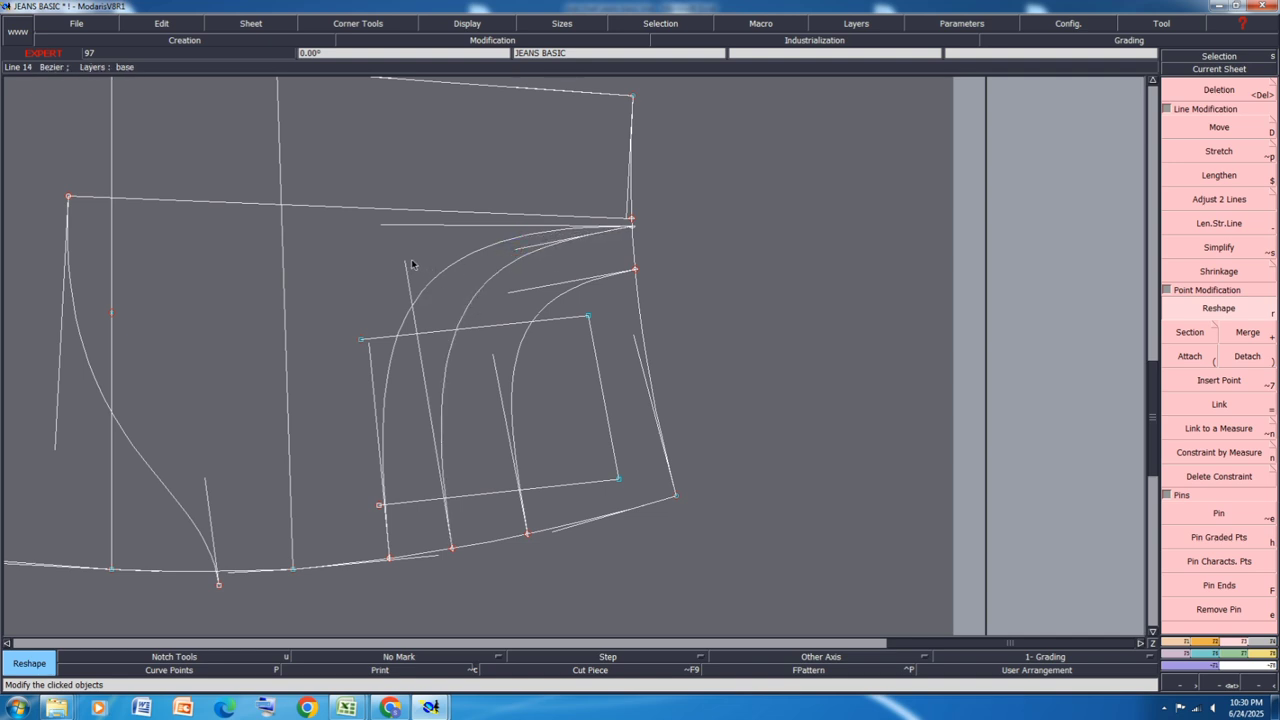
click(411, 264)
click(409, 273)
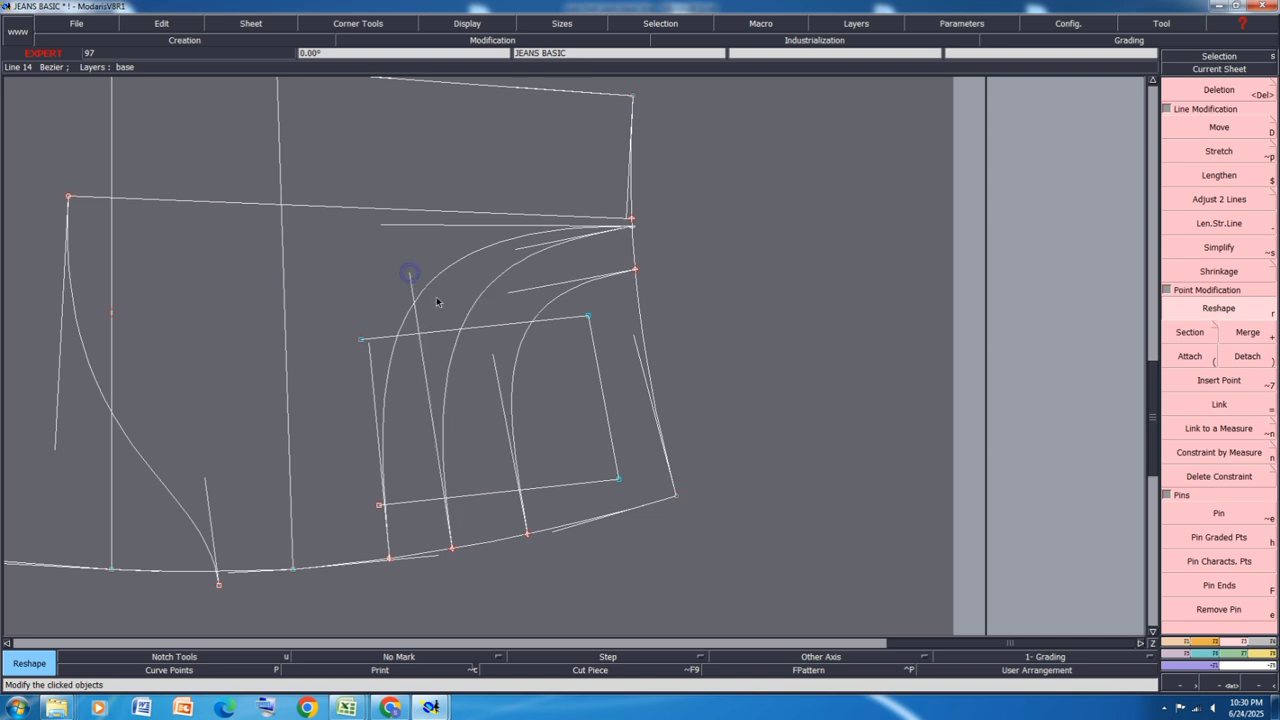
click(409, 273)
click(400, 261)
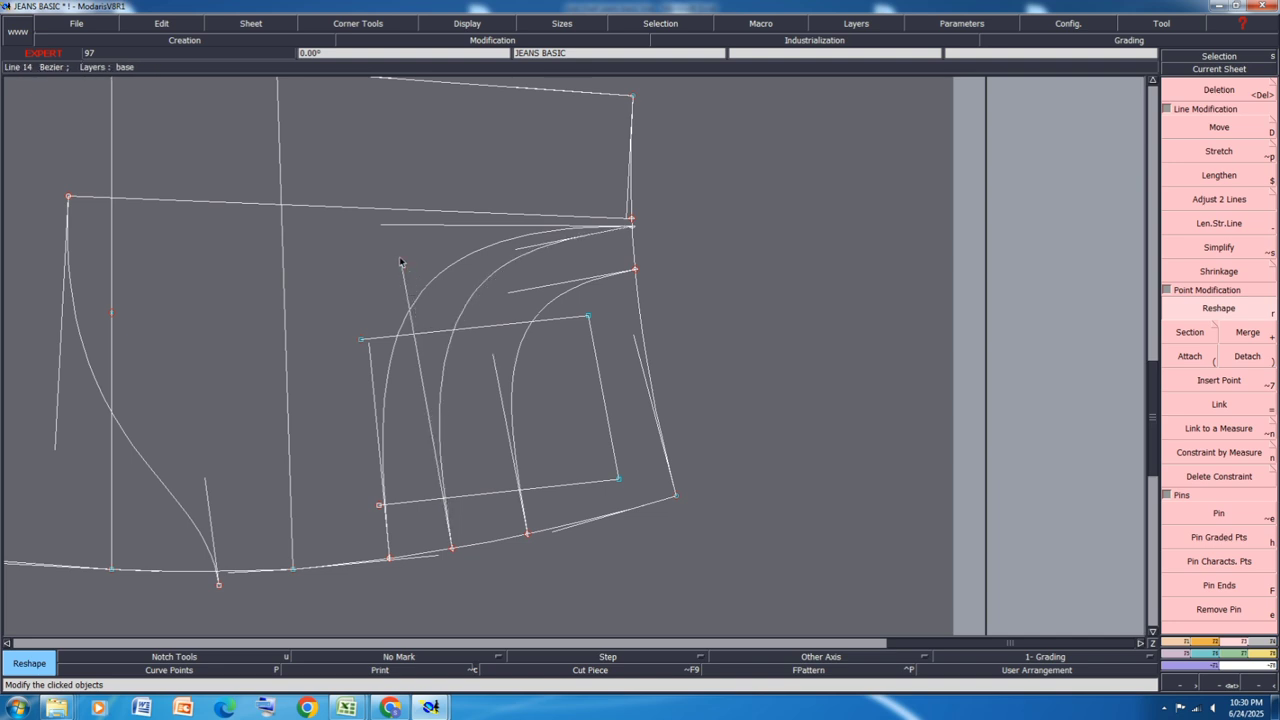
Step: Hide the curve handles and save the model with all sheets in view
key(ctrl+s)
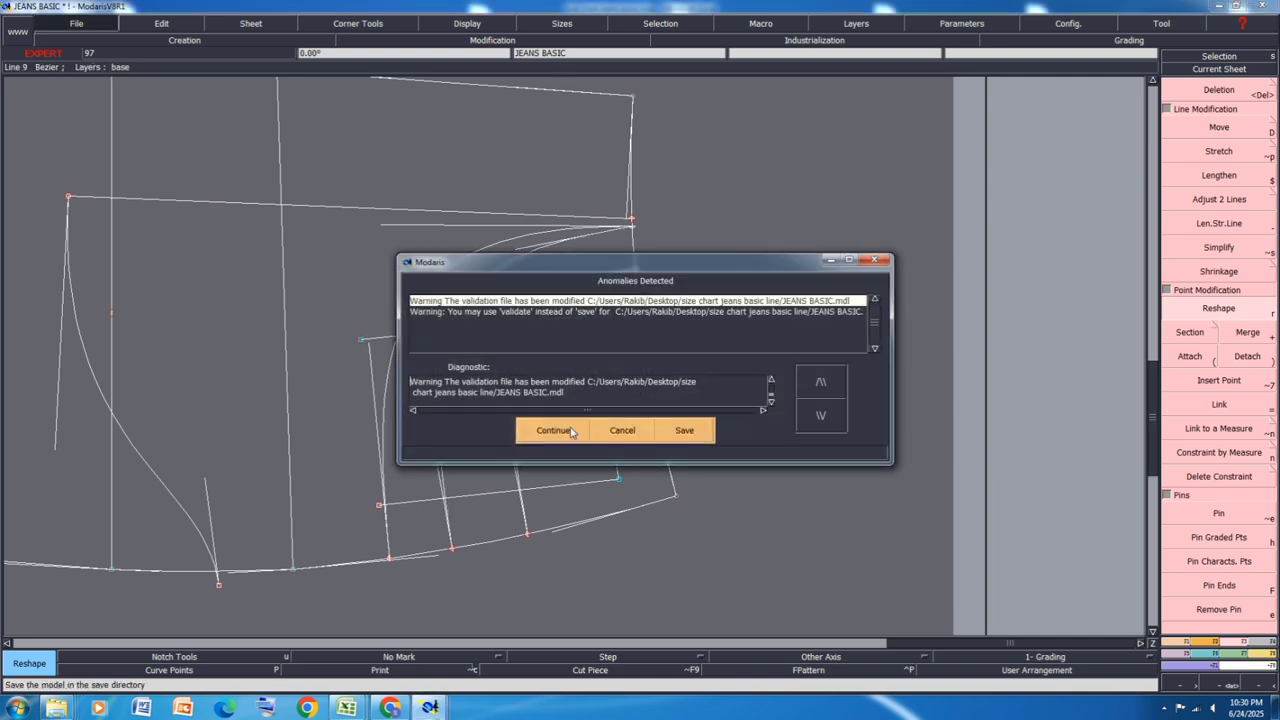
click(570, 431)
key(h)
key(j)
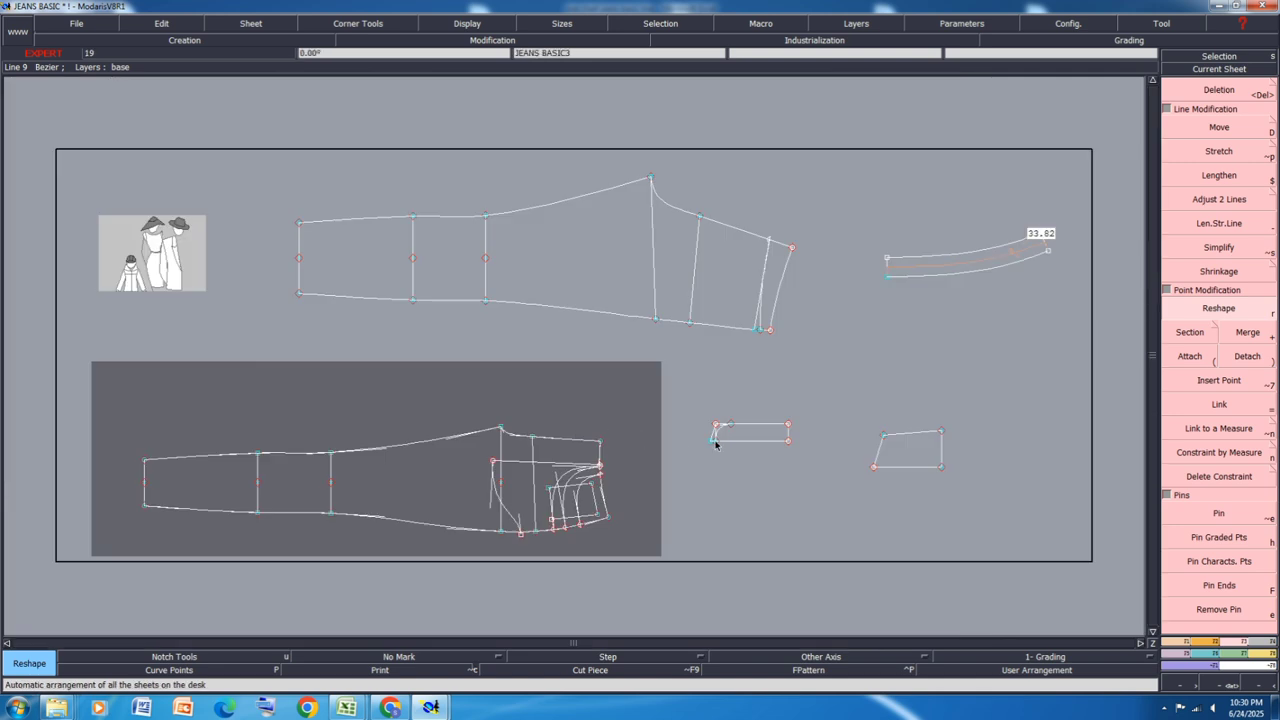
key(shift+h)
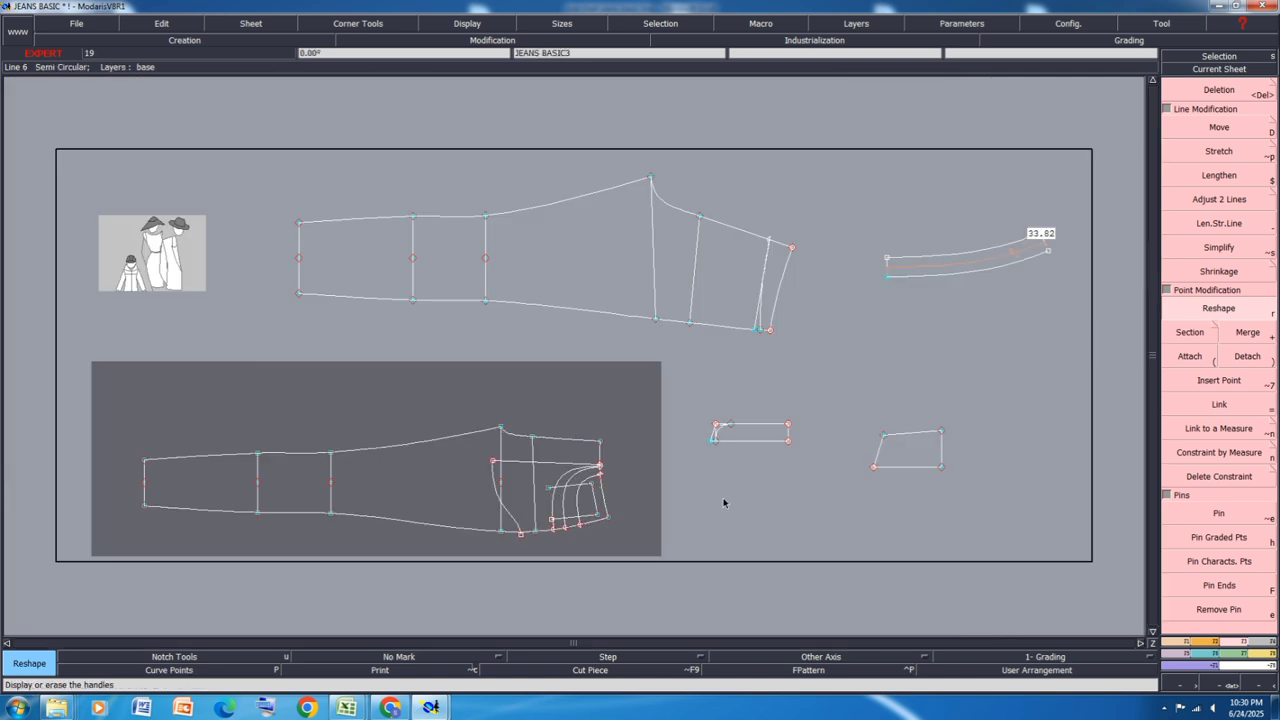
key(ctrl+s)
click(548, 430)
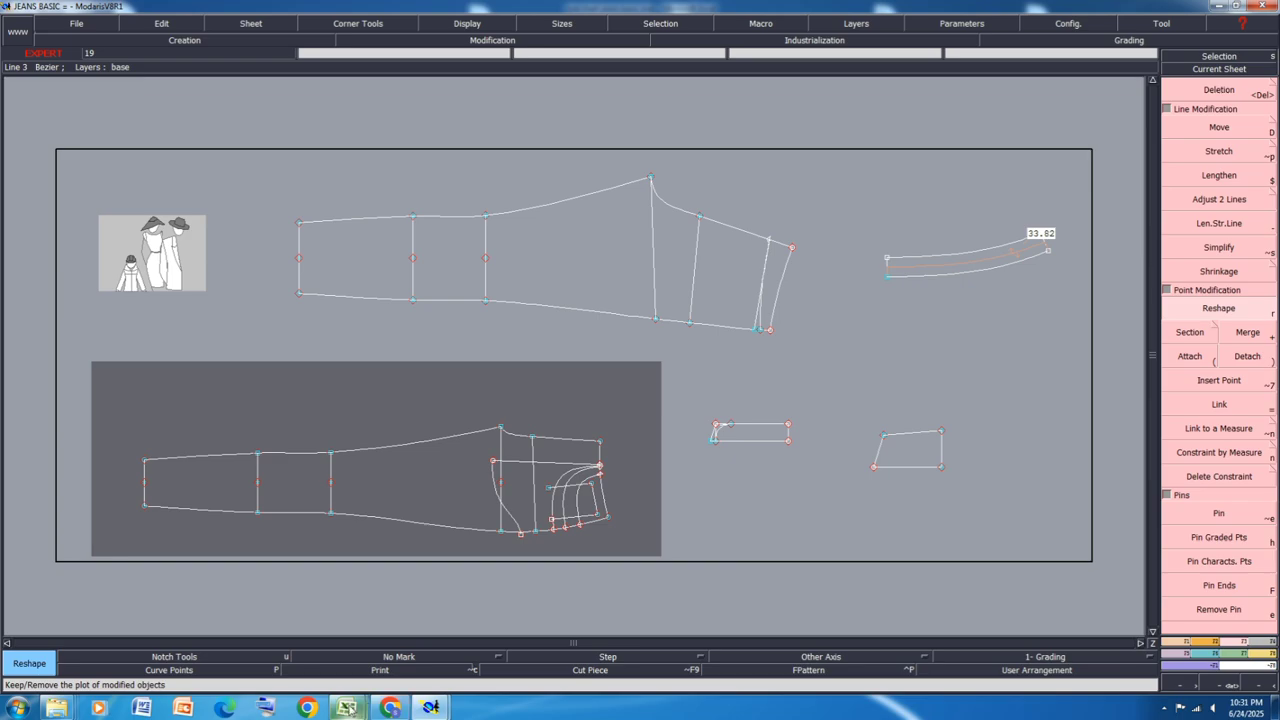
Step: Review the jeans size chart in Excel and return to the Modaris model
mouse_move(346, 707)
click(420, 630)
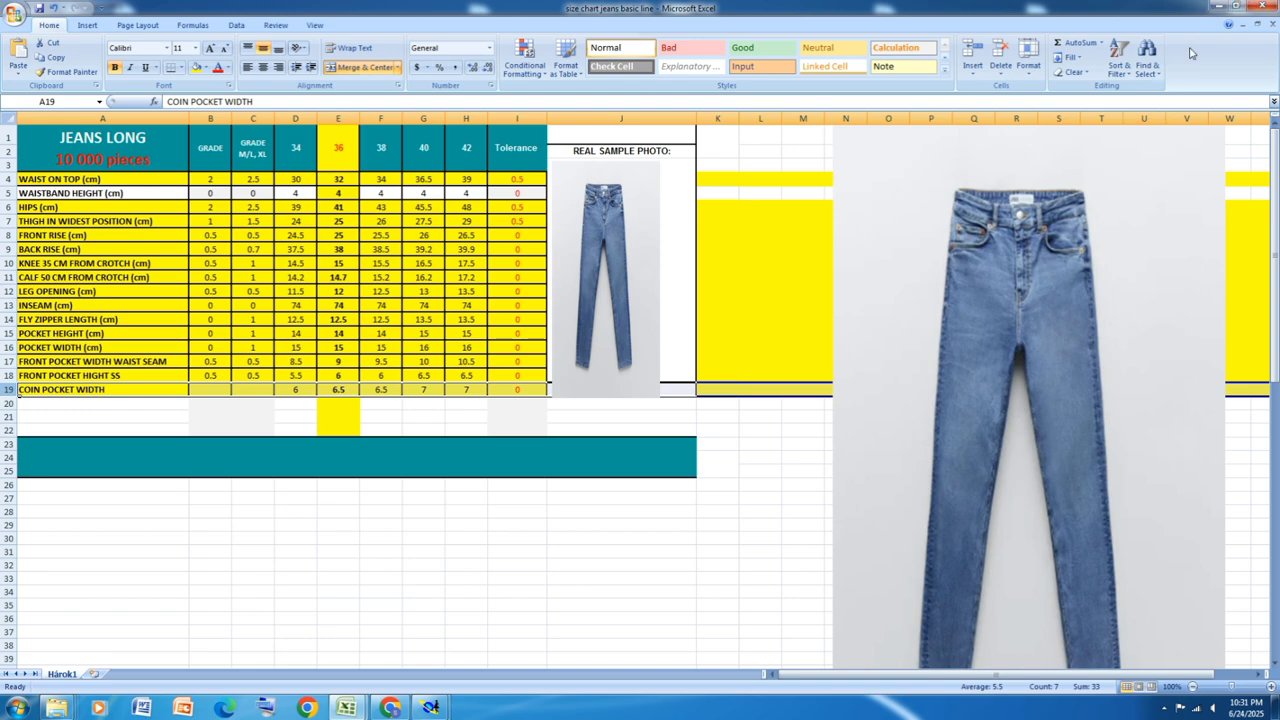
click(1216, 6)
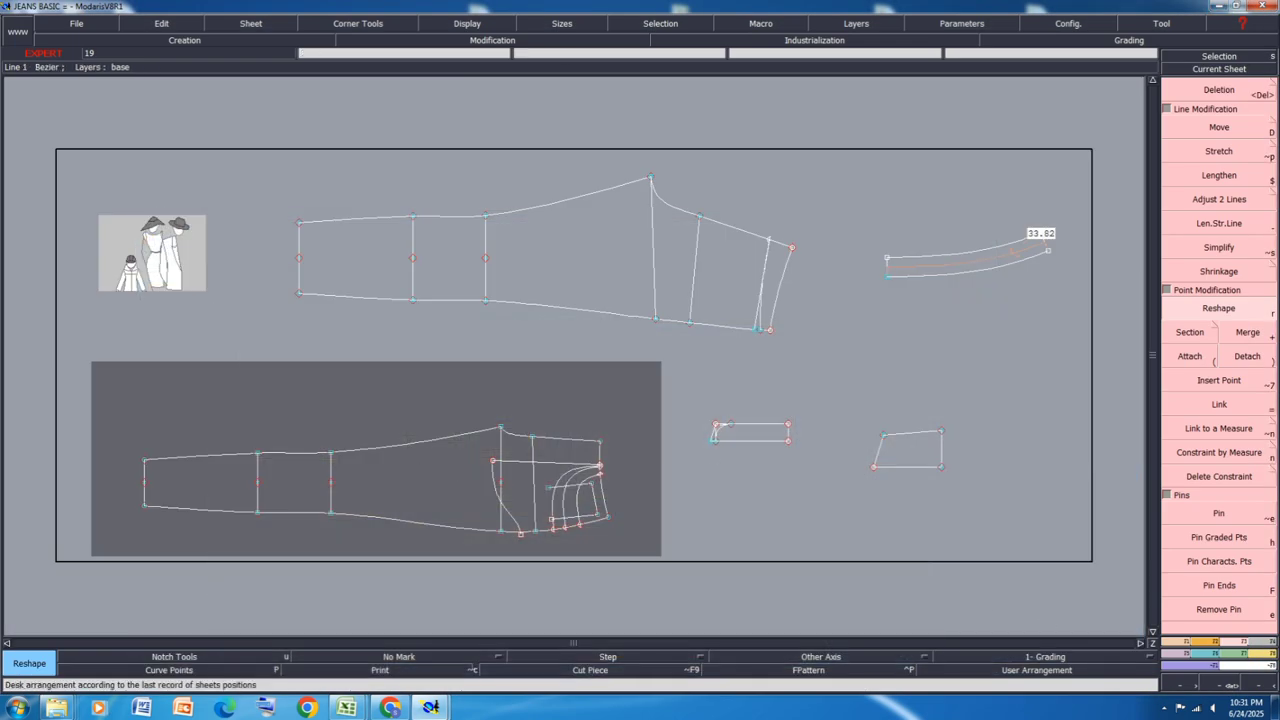